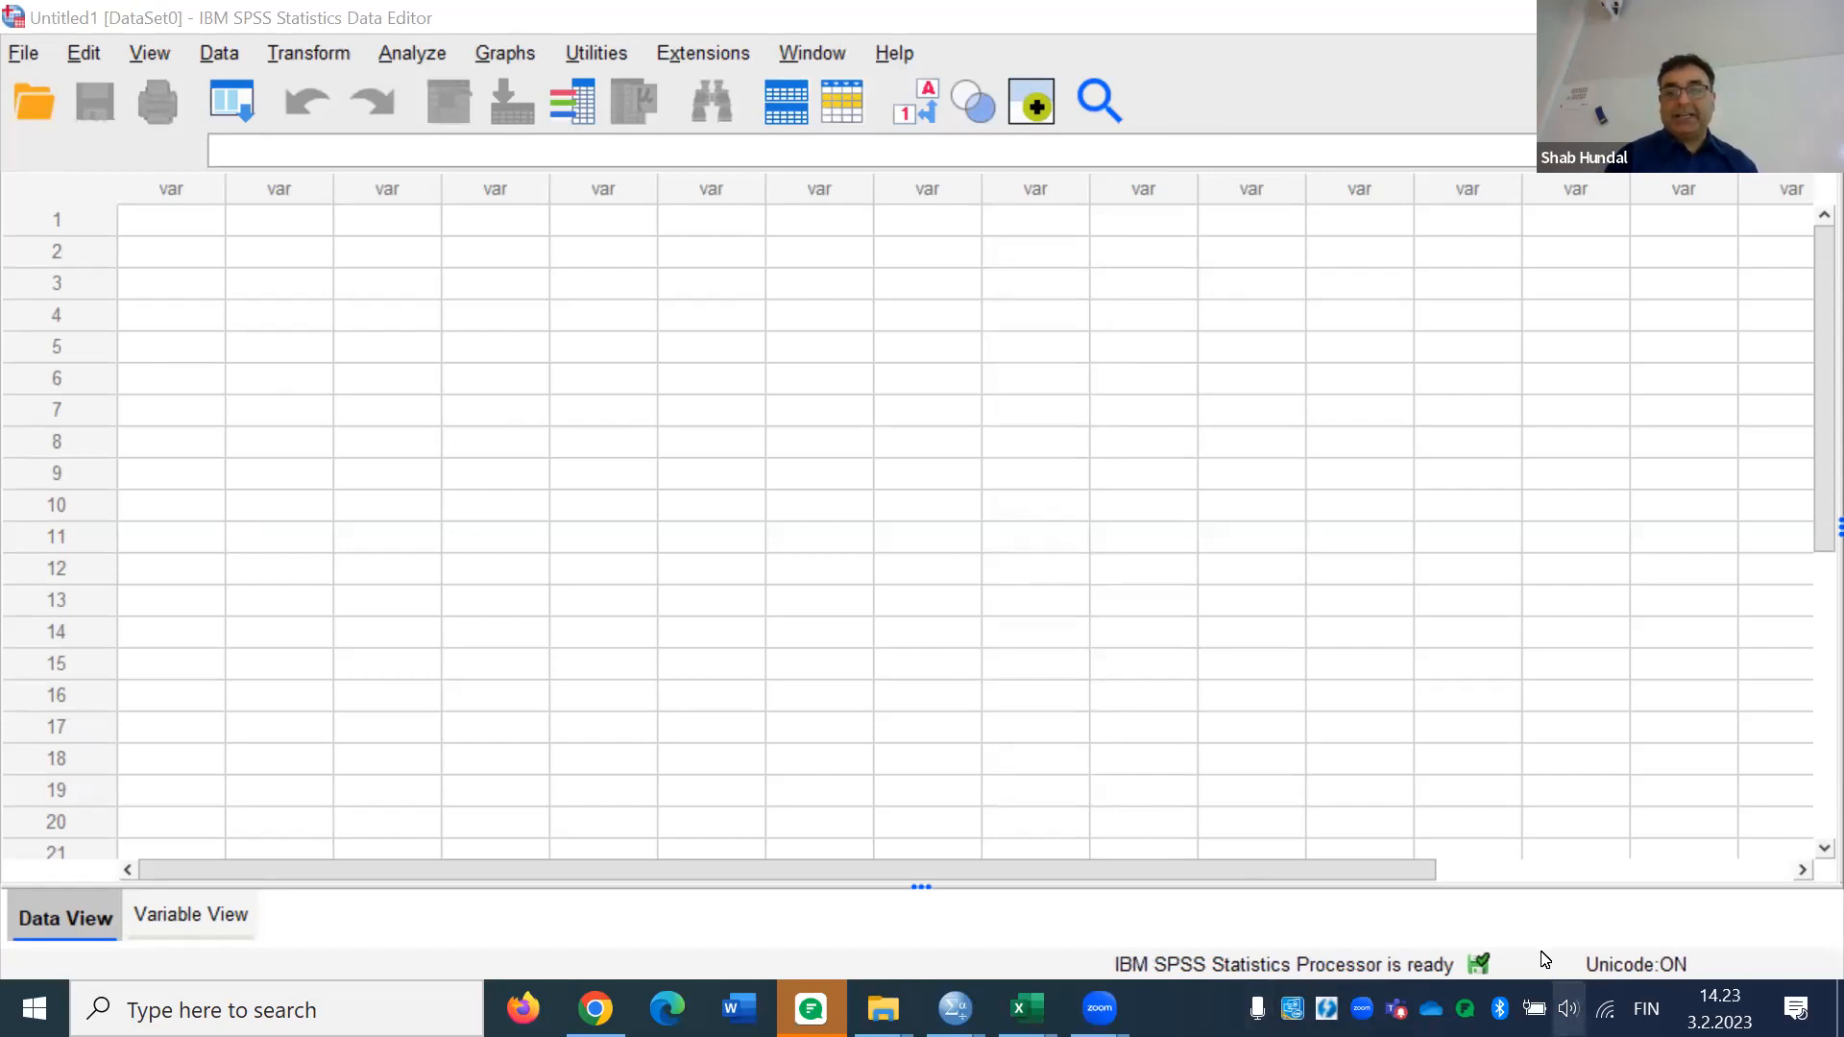
click(1569, 1008)
click(1625, 939)
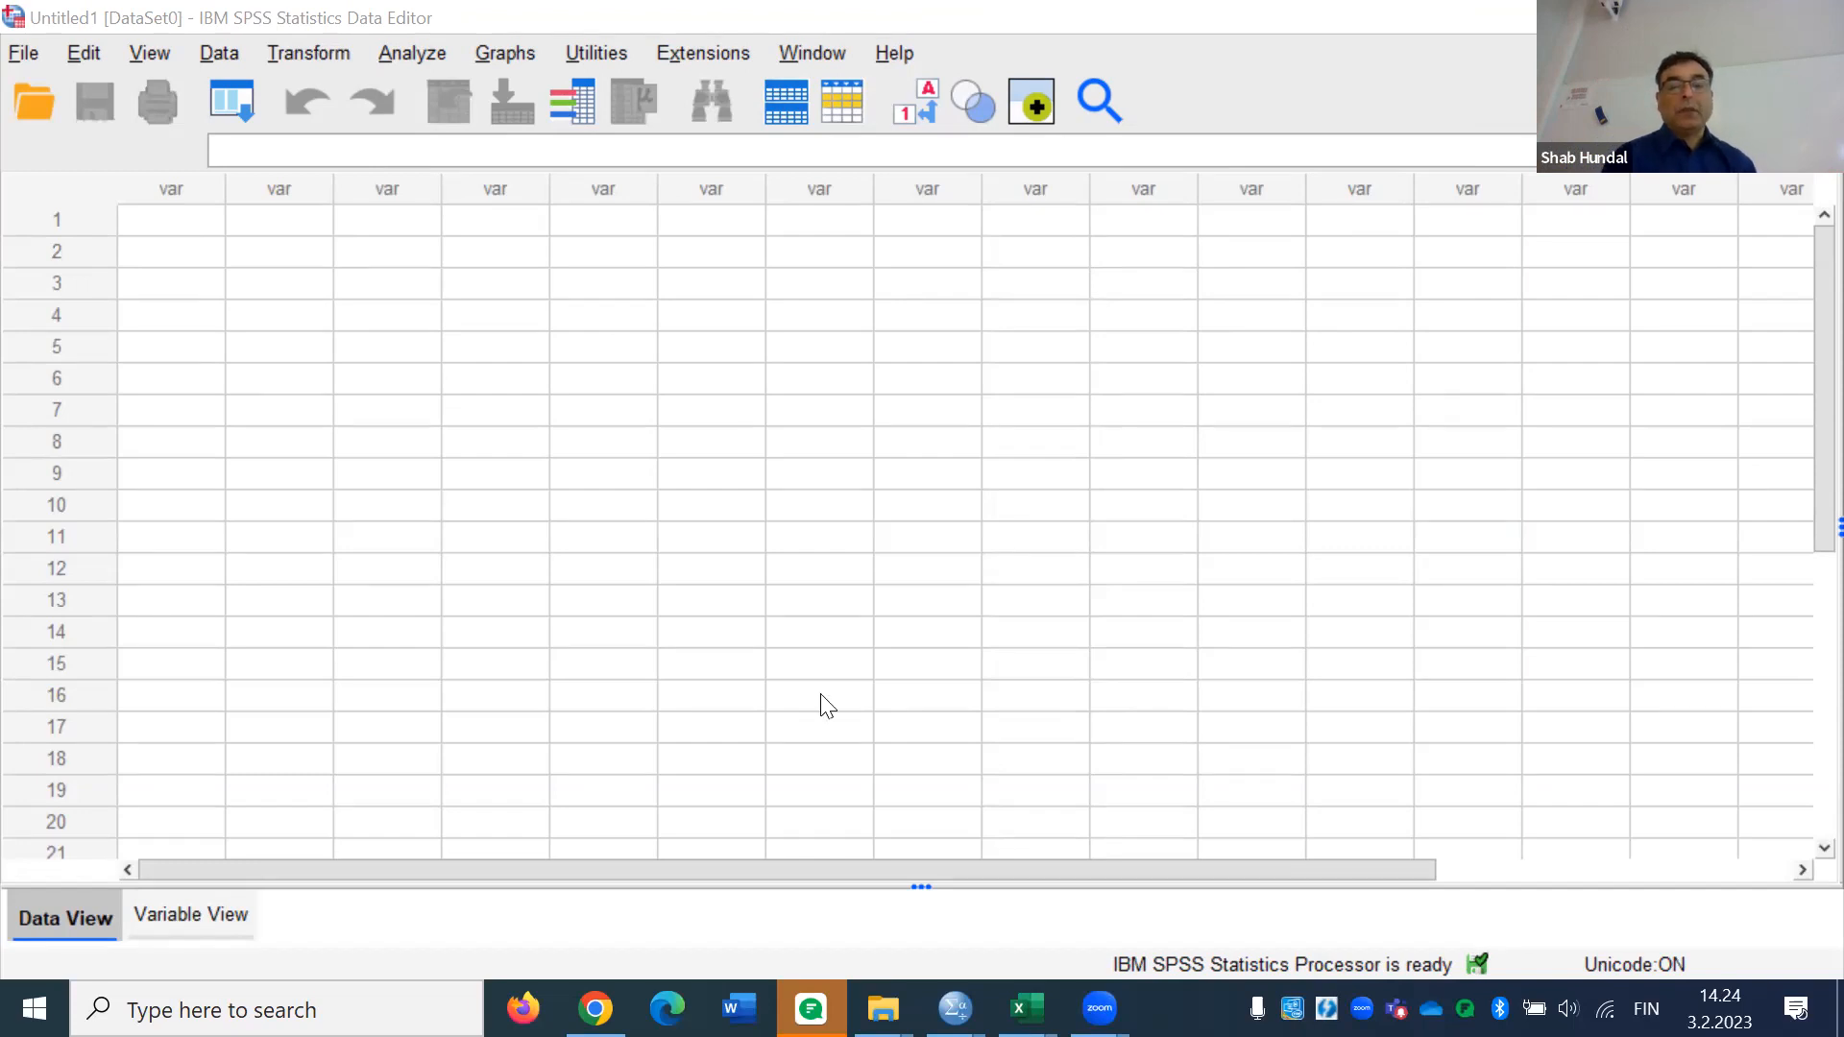
Switch to the Research_Methods_Data workbook in Excel and select the Crime Rate column heading
mouse_move(1026, 1008)
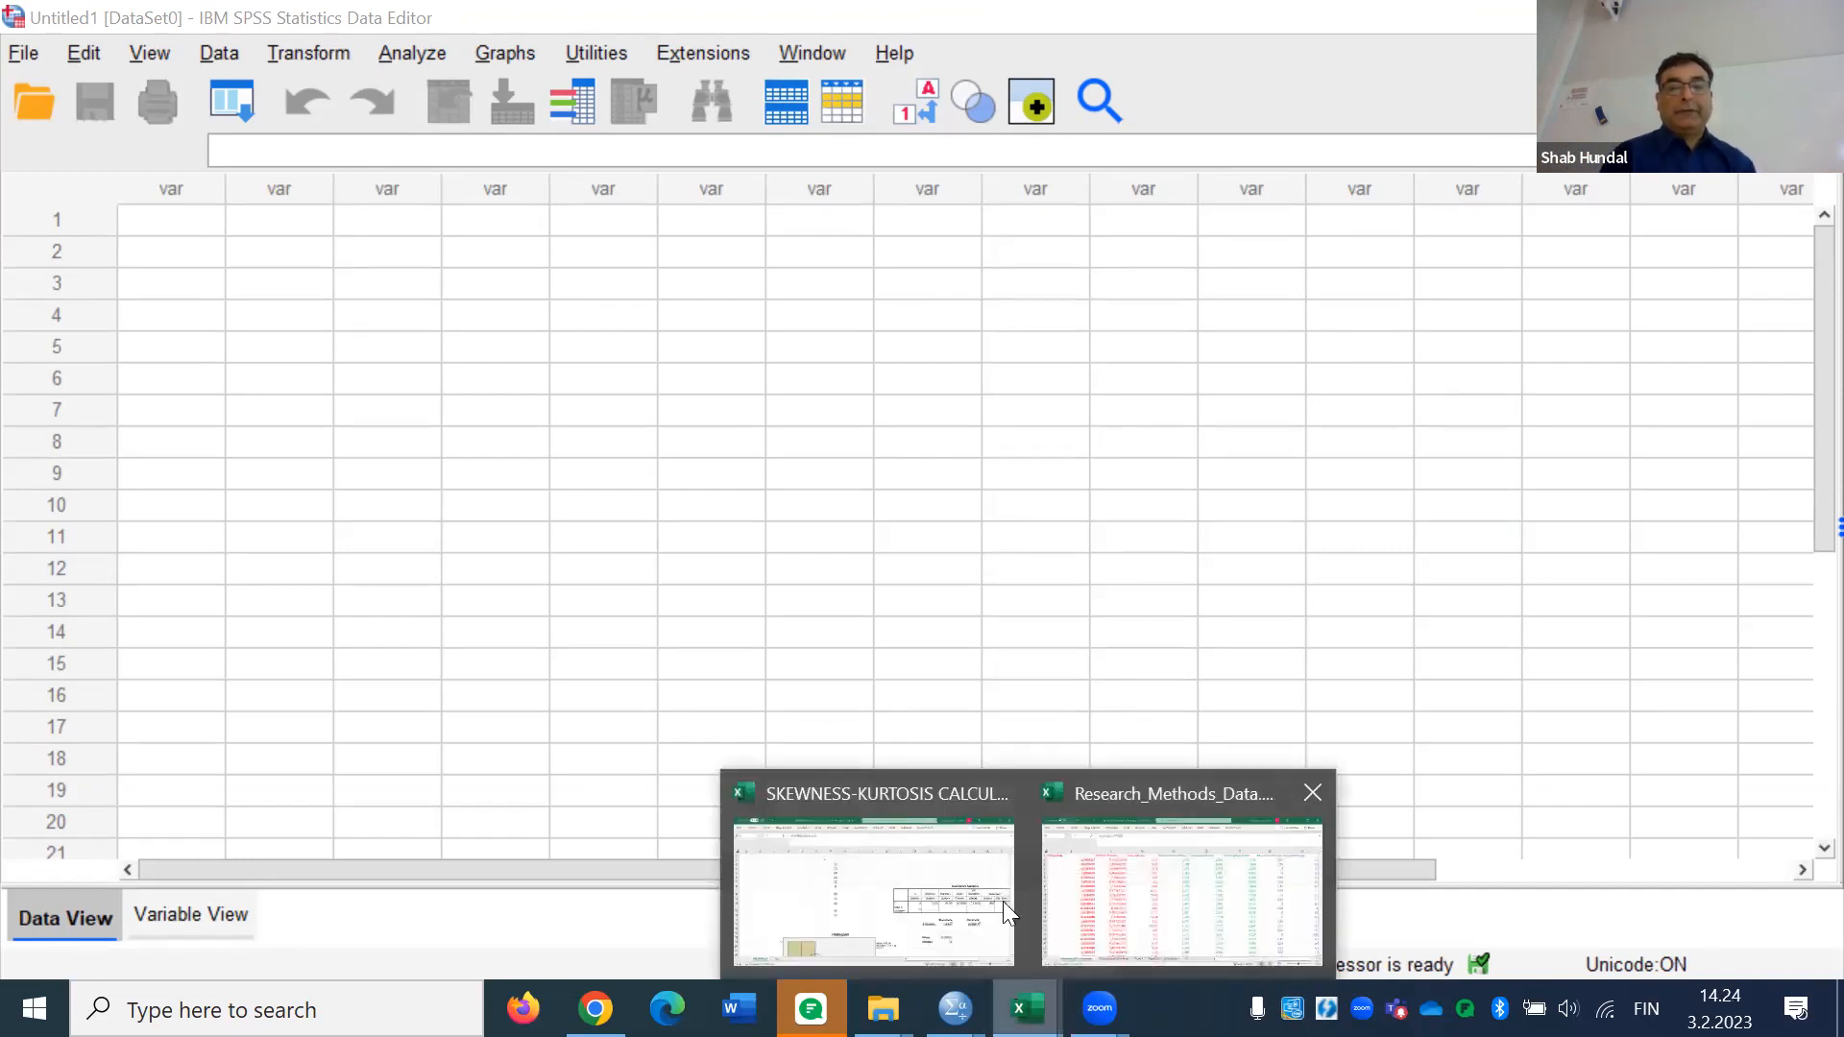
click(1296, 864)
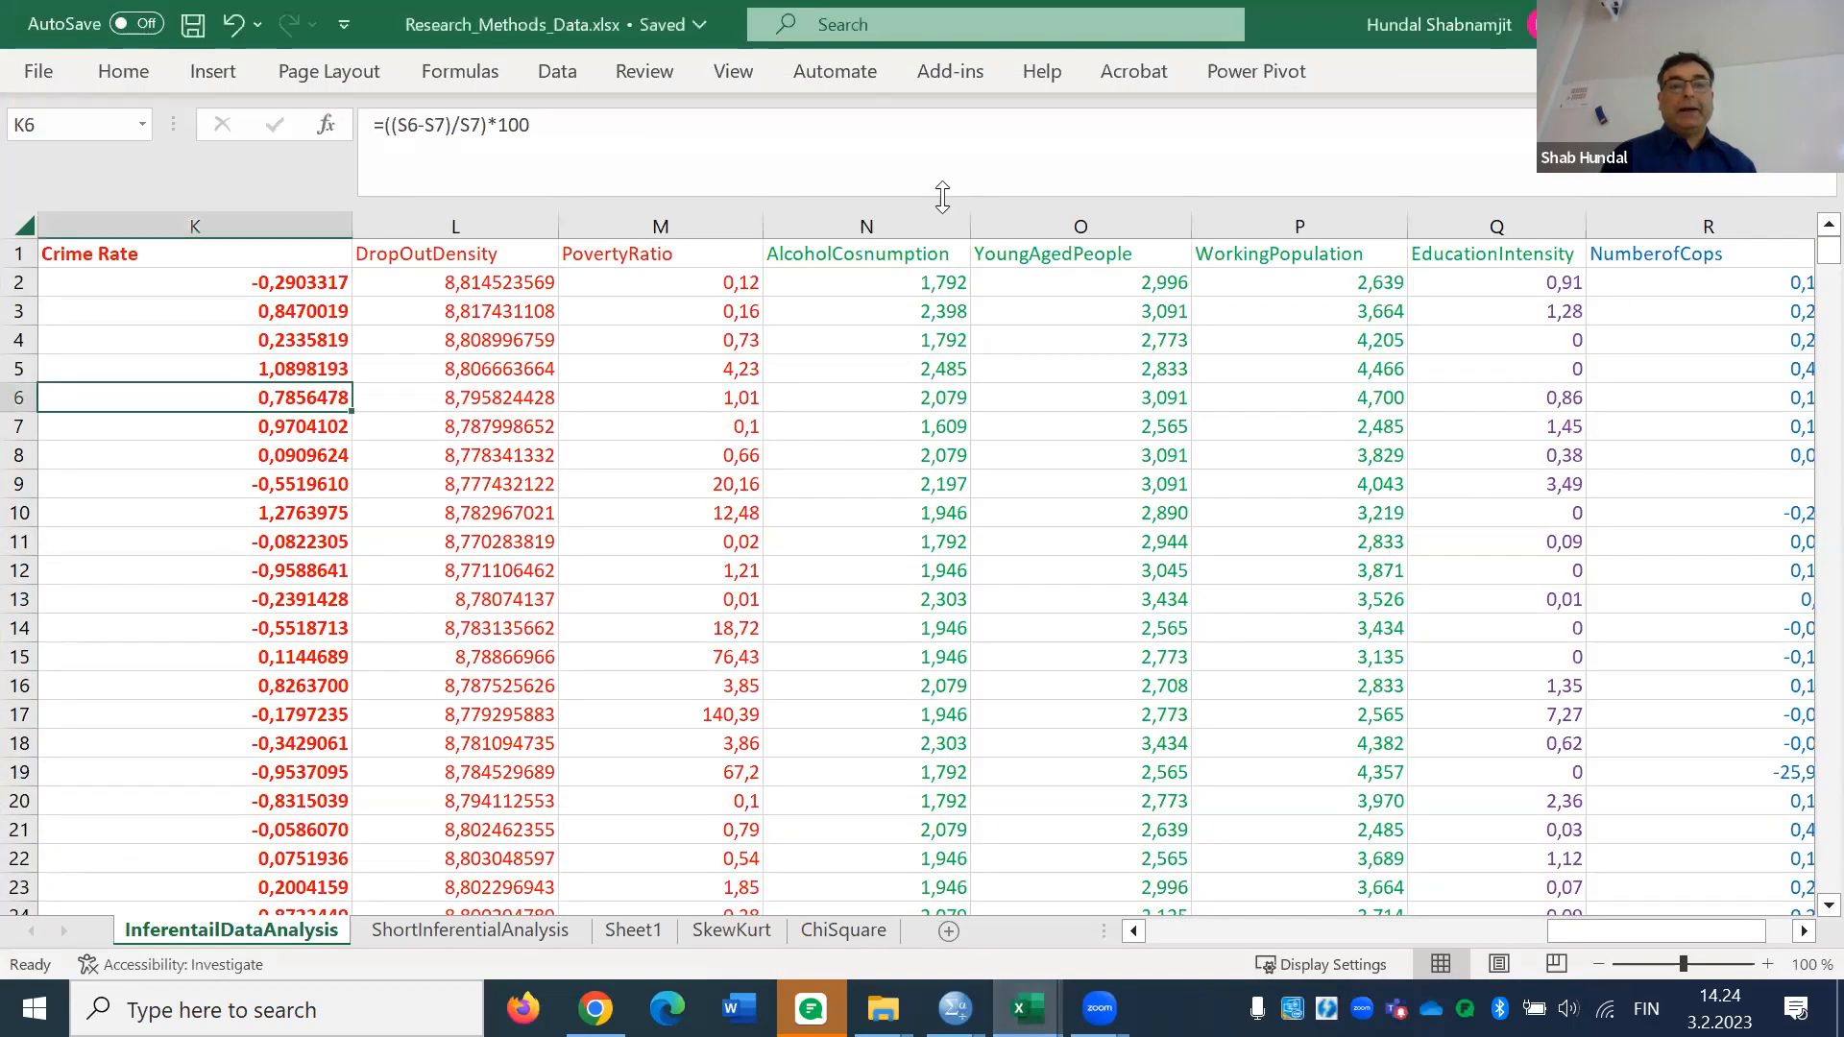
click(213, 278)
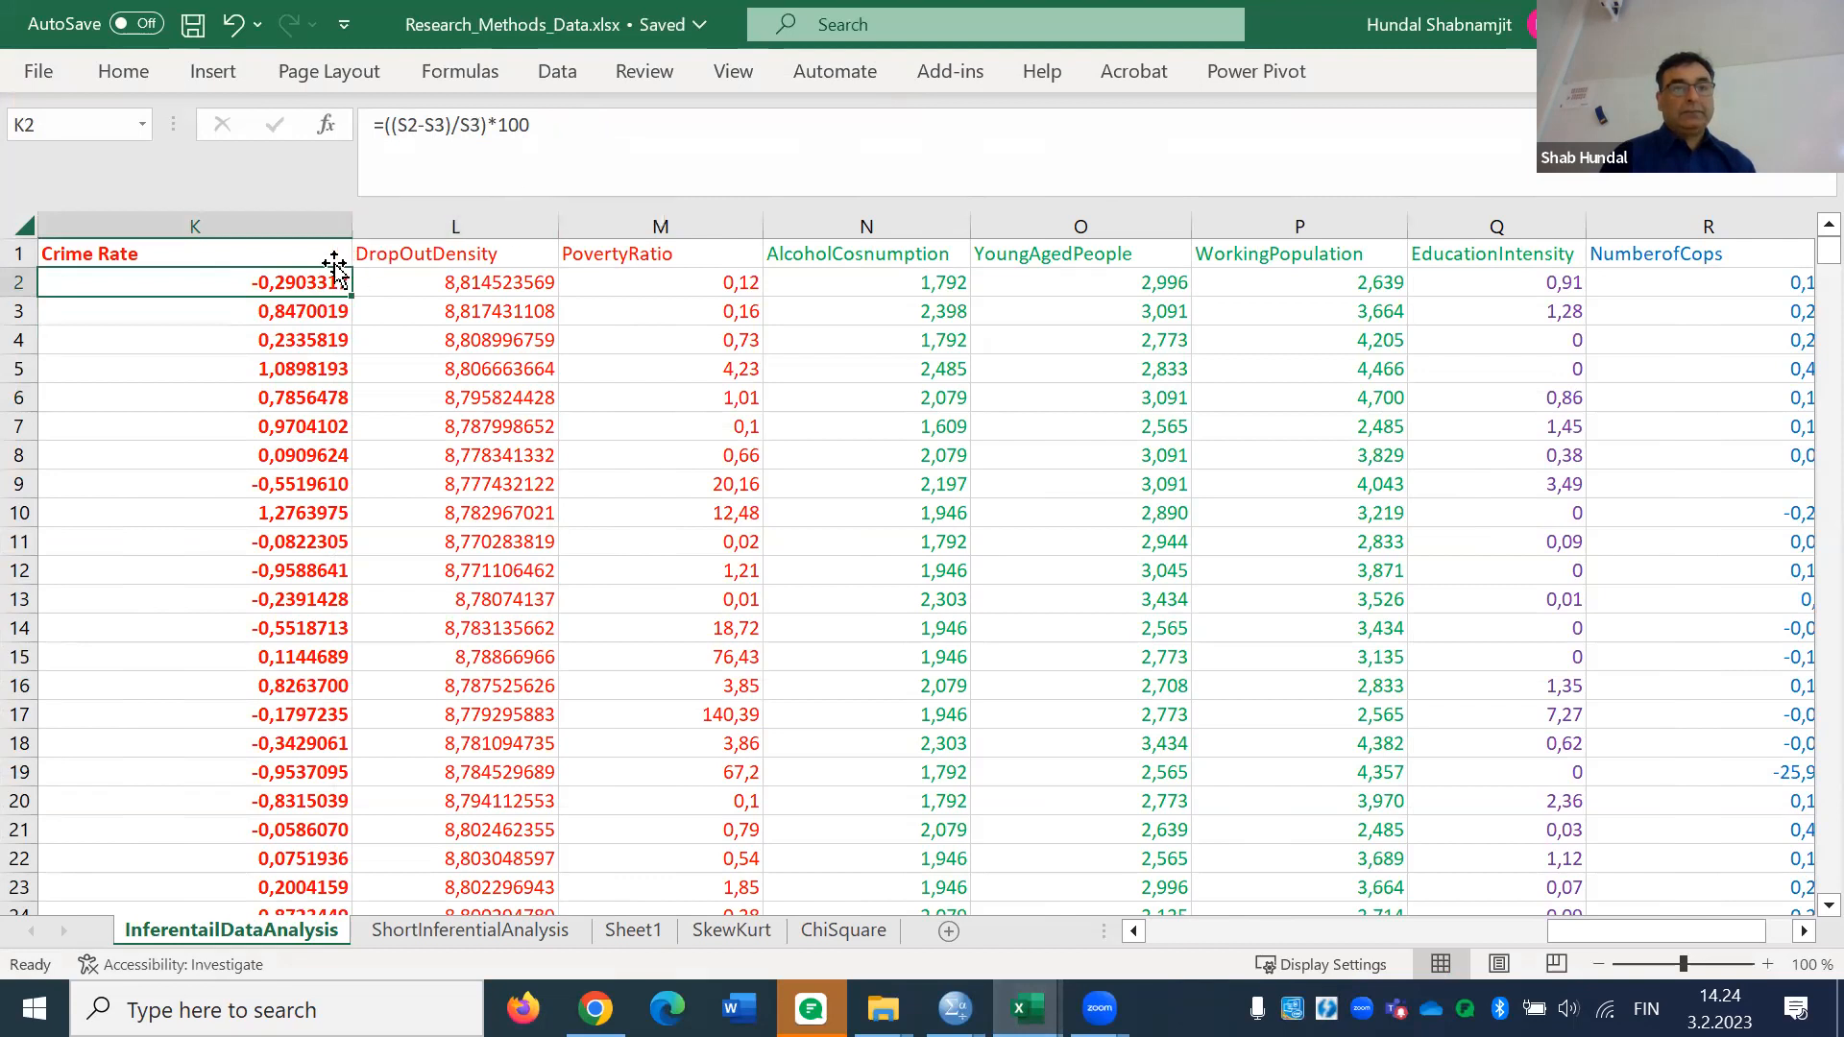
click(296, 257)
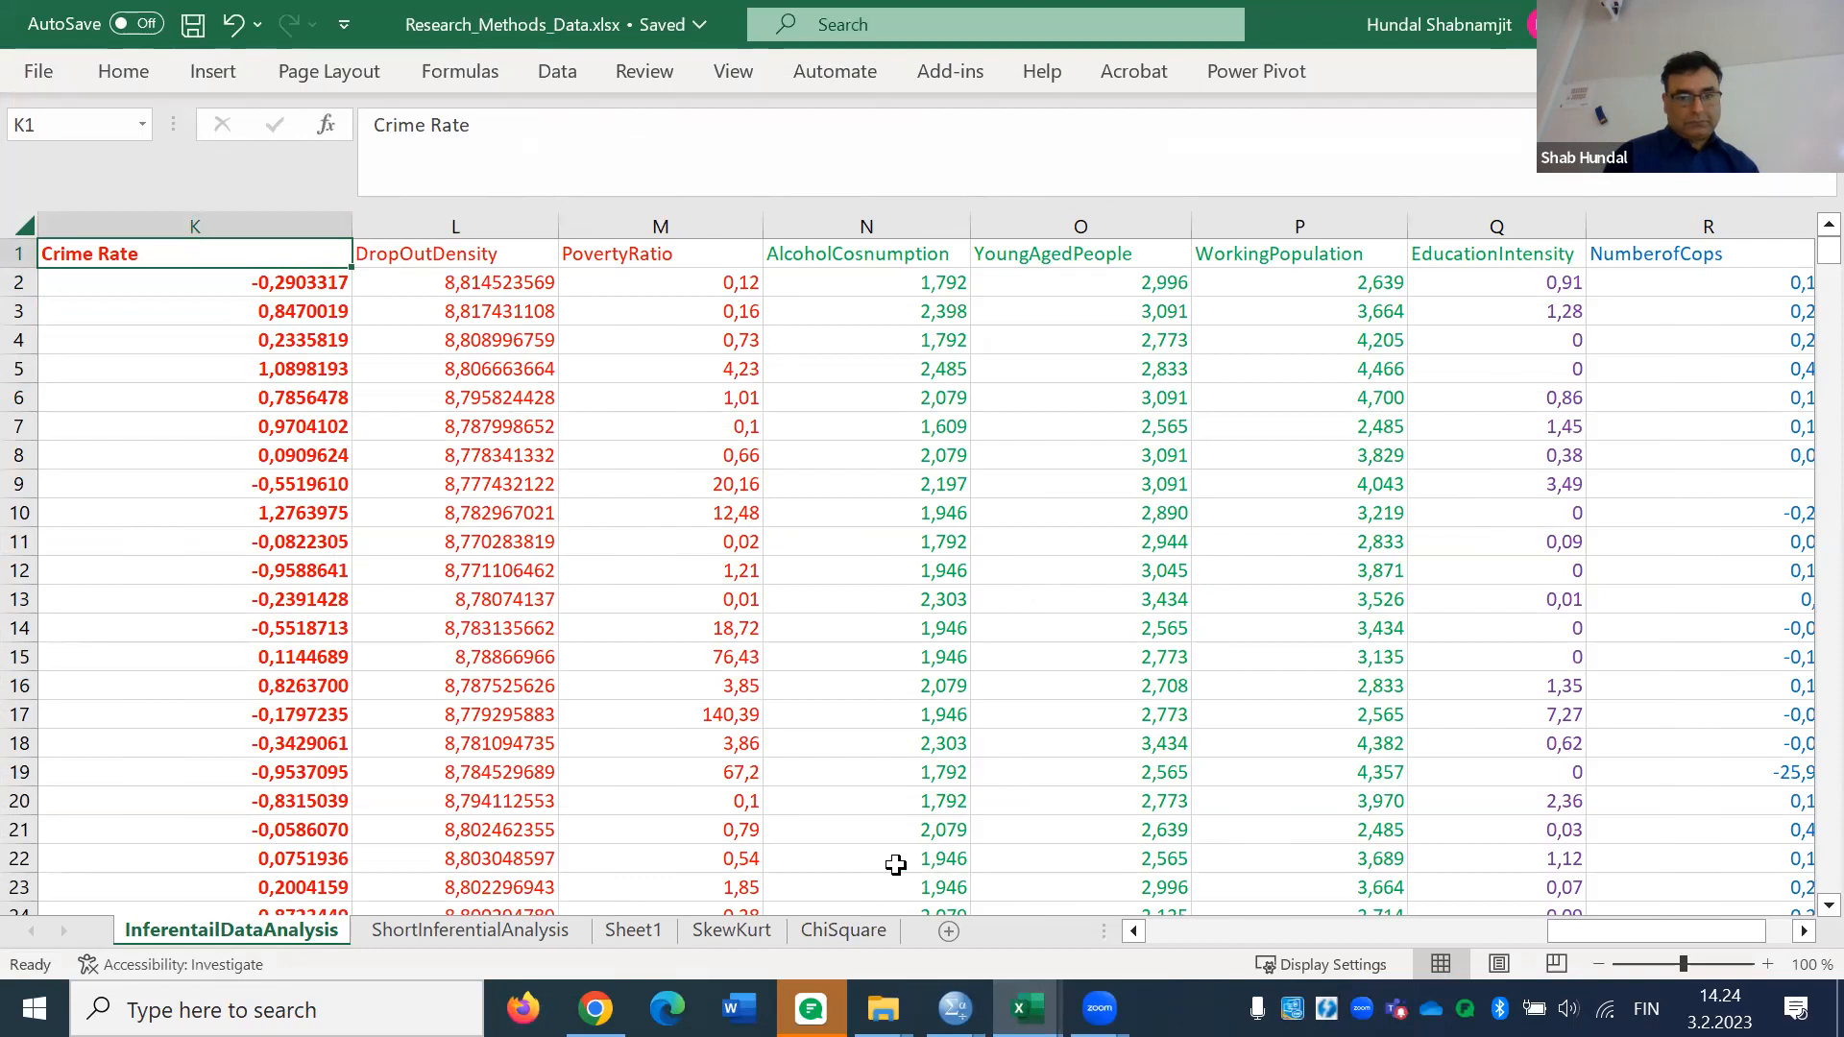
Look through the ChiSquare, SkewKurt and ShortInferentialAnalysis sheets, then return to the InferentailDataAnalysis sheet
click(864, 931)
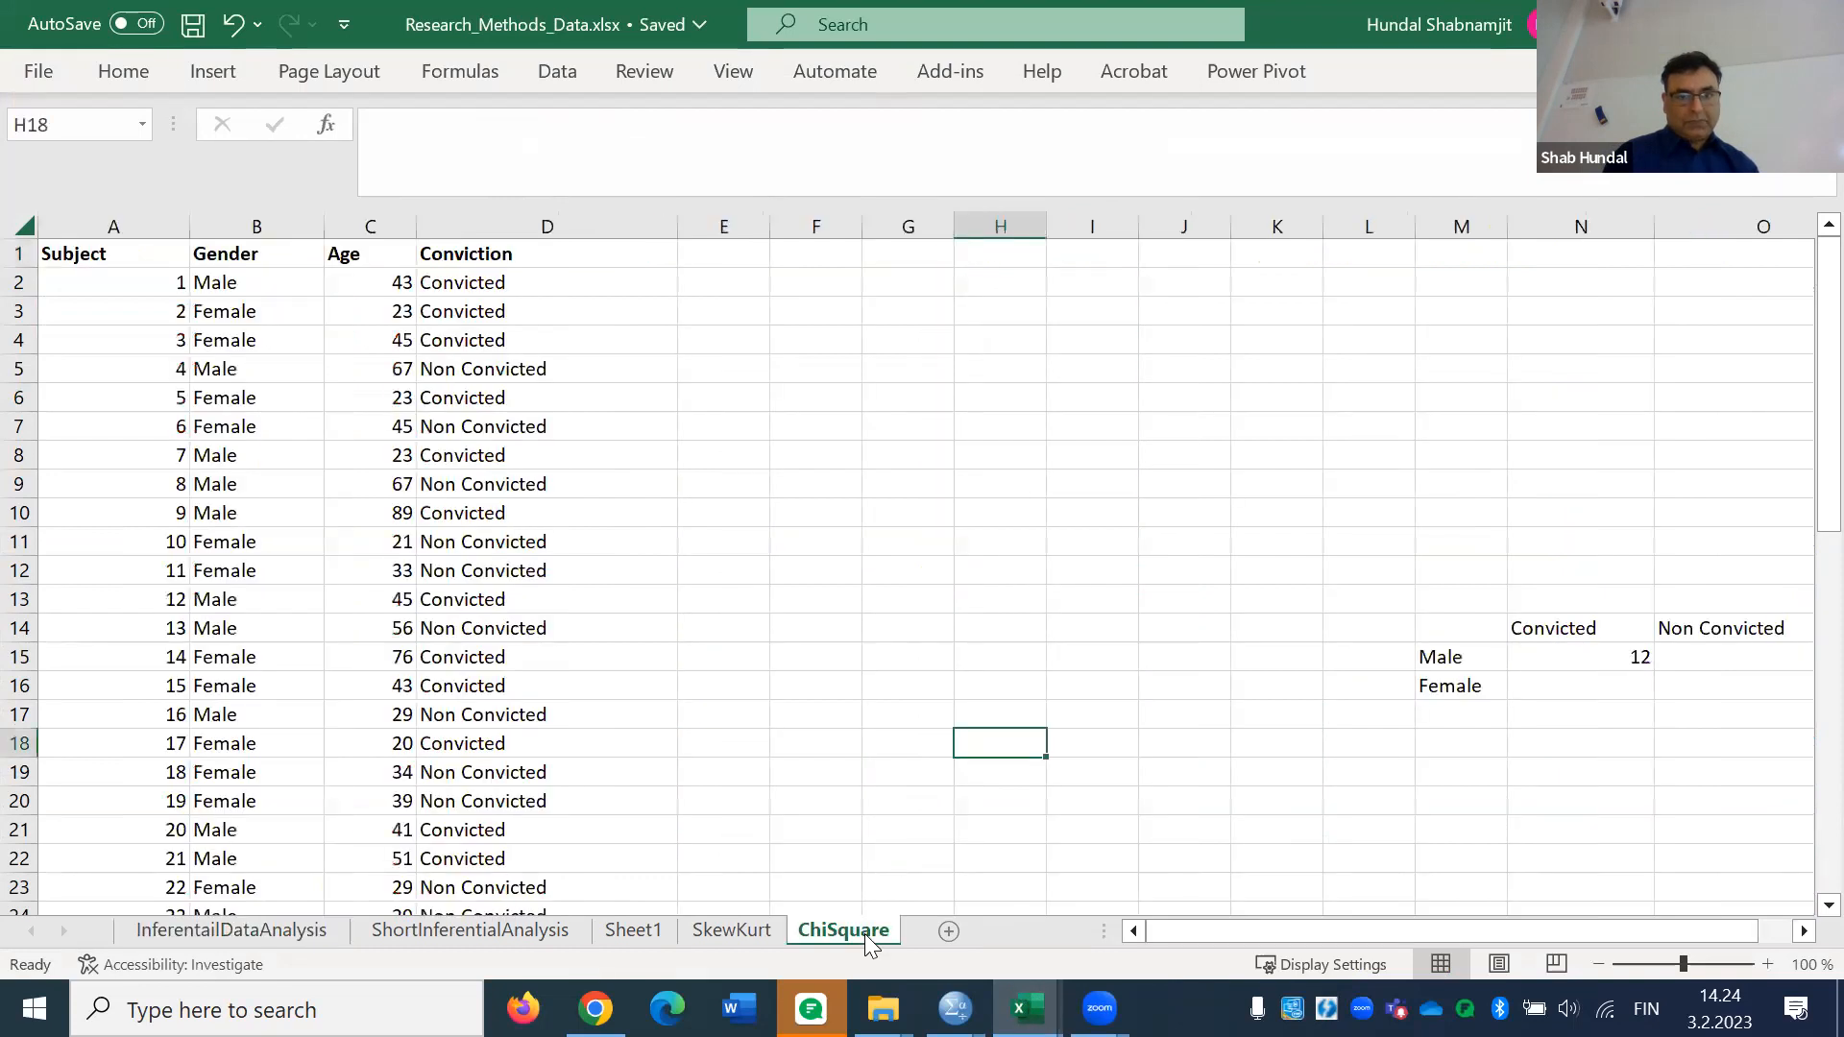
click(738, 927)
click(501, 933)
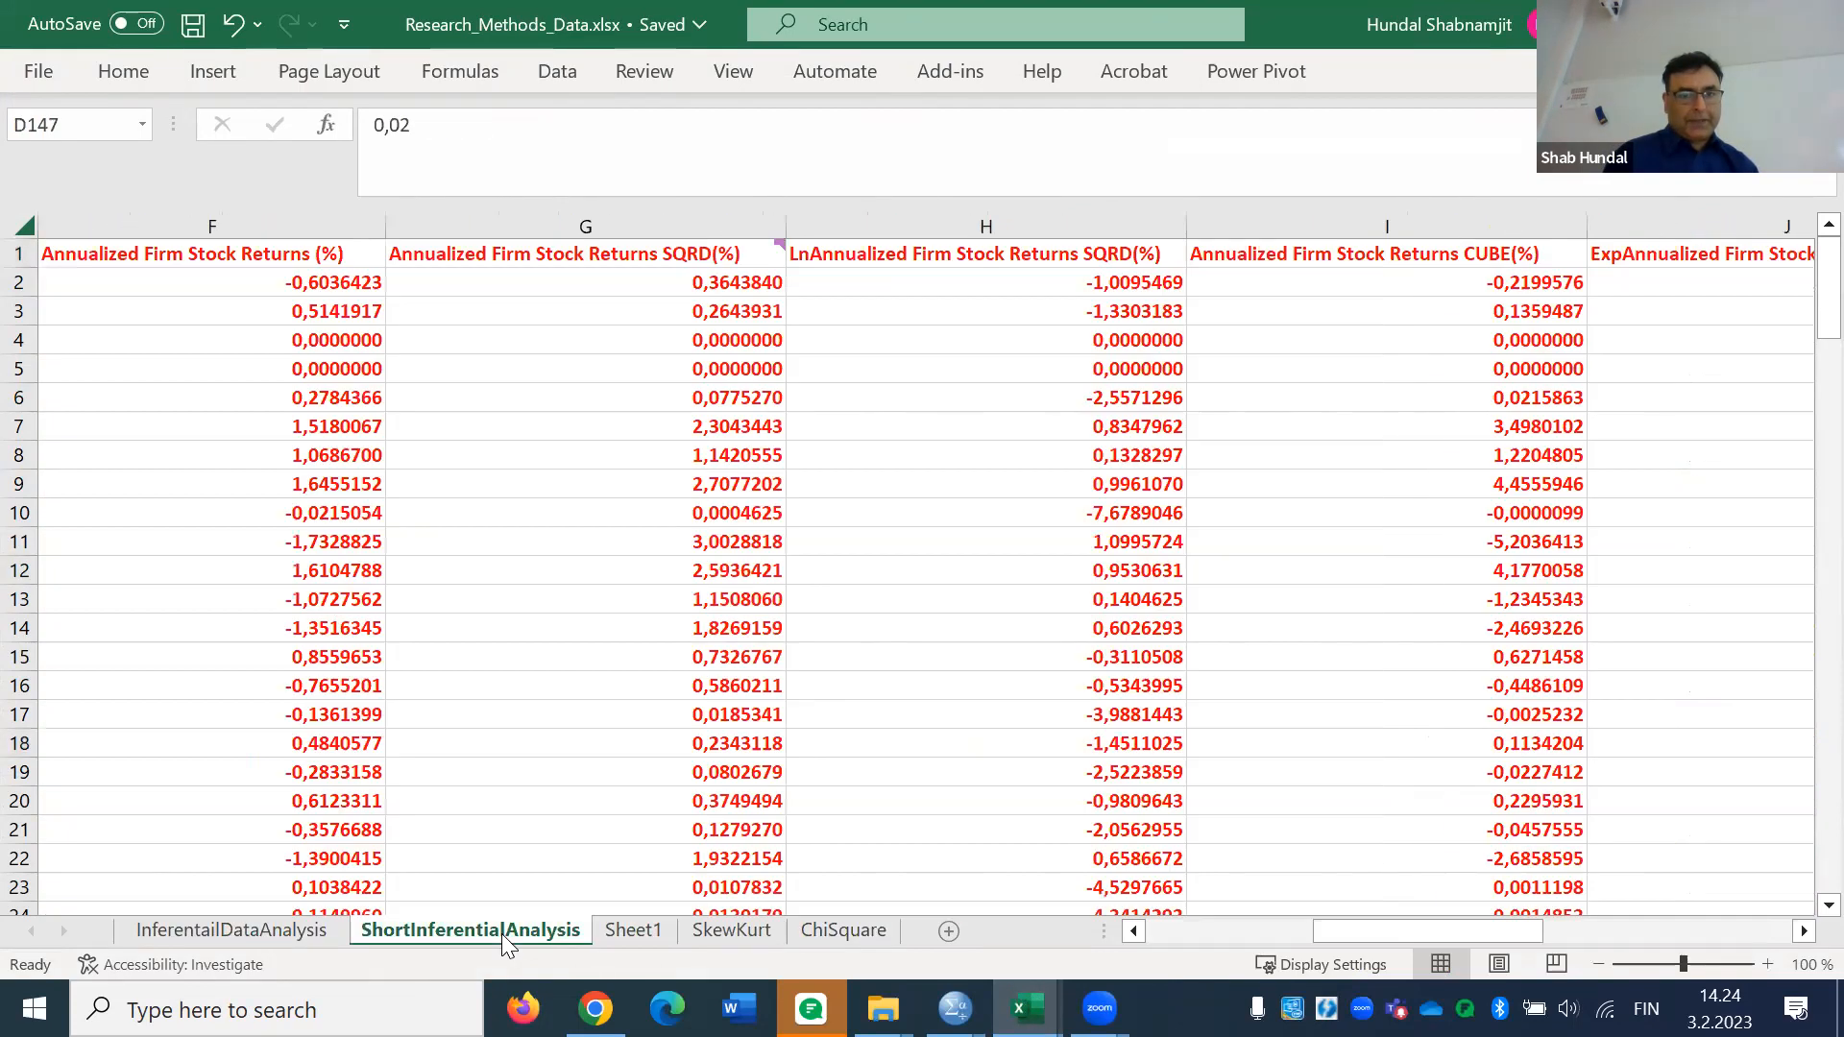
click(252, 931)
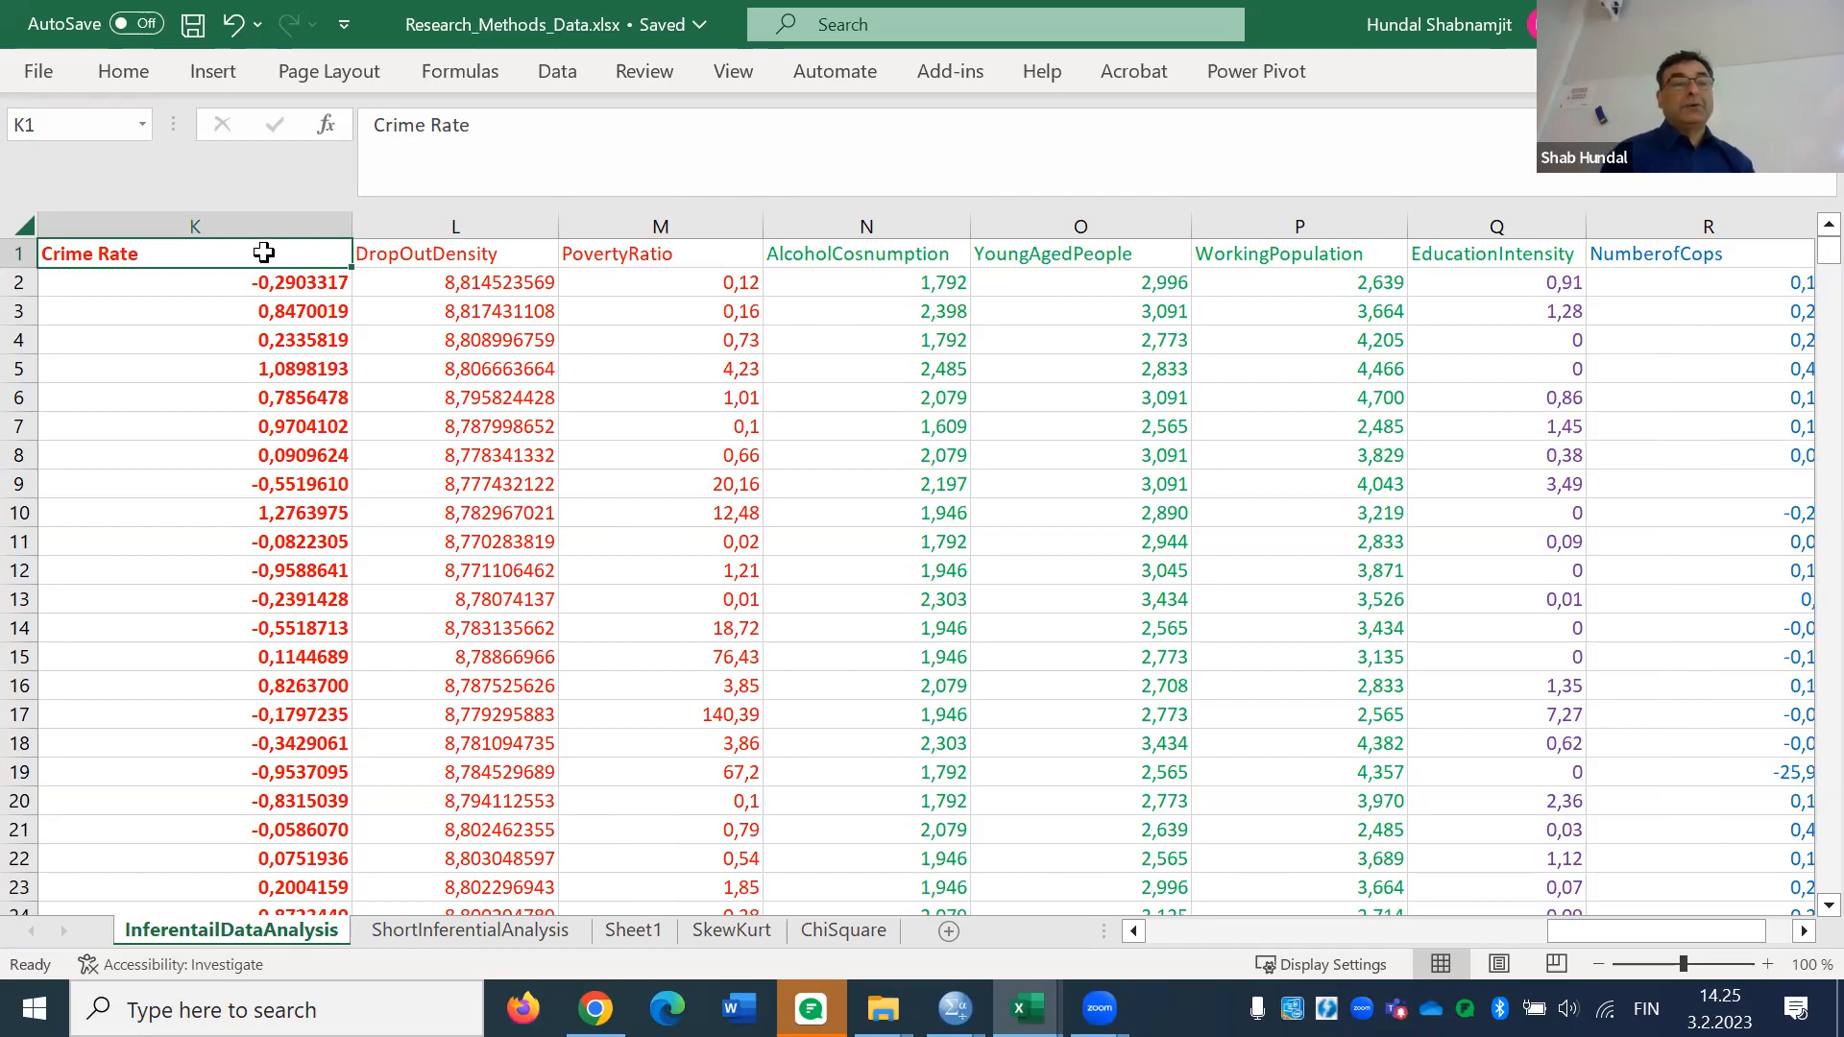
Go through the variable headings from DropOutDensity to EducationIntensity and bring the remaining variables into view
click(398, 249)
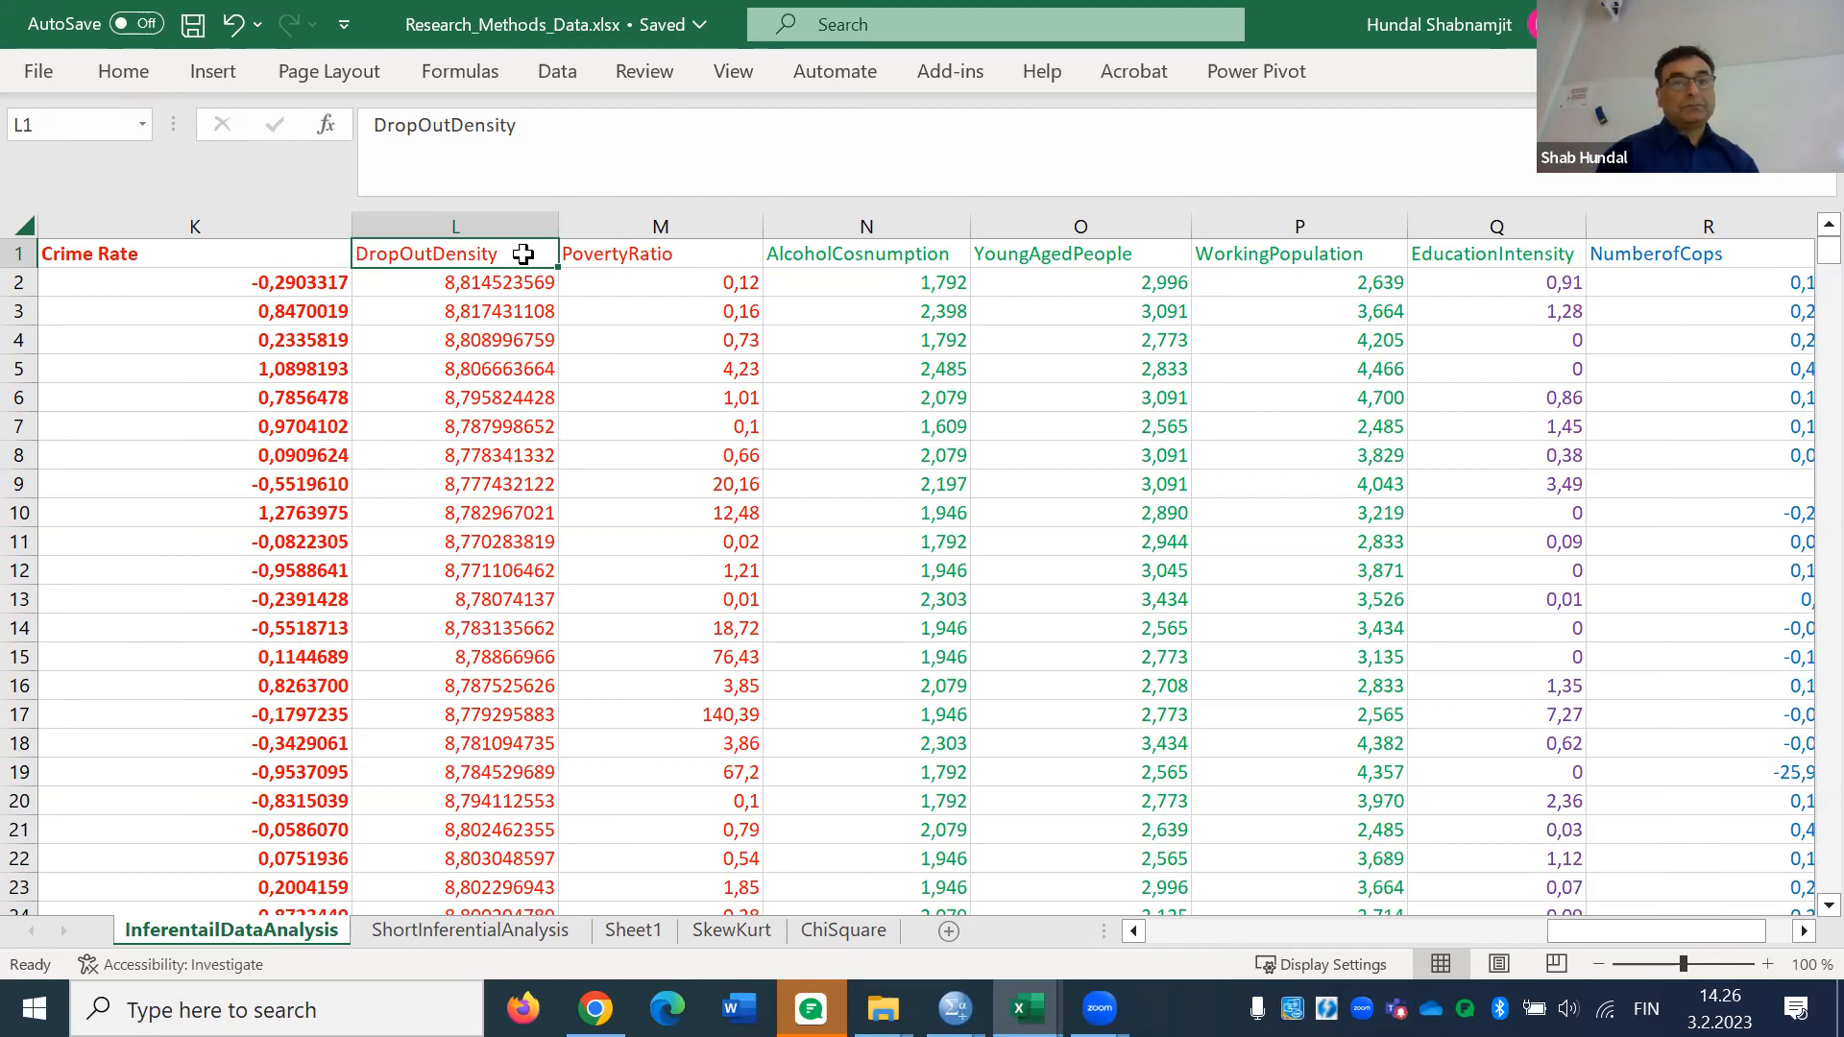
click(647, 252)
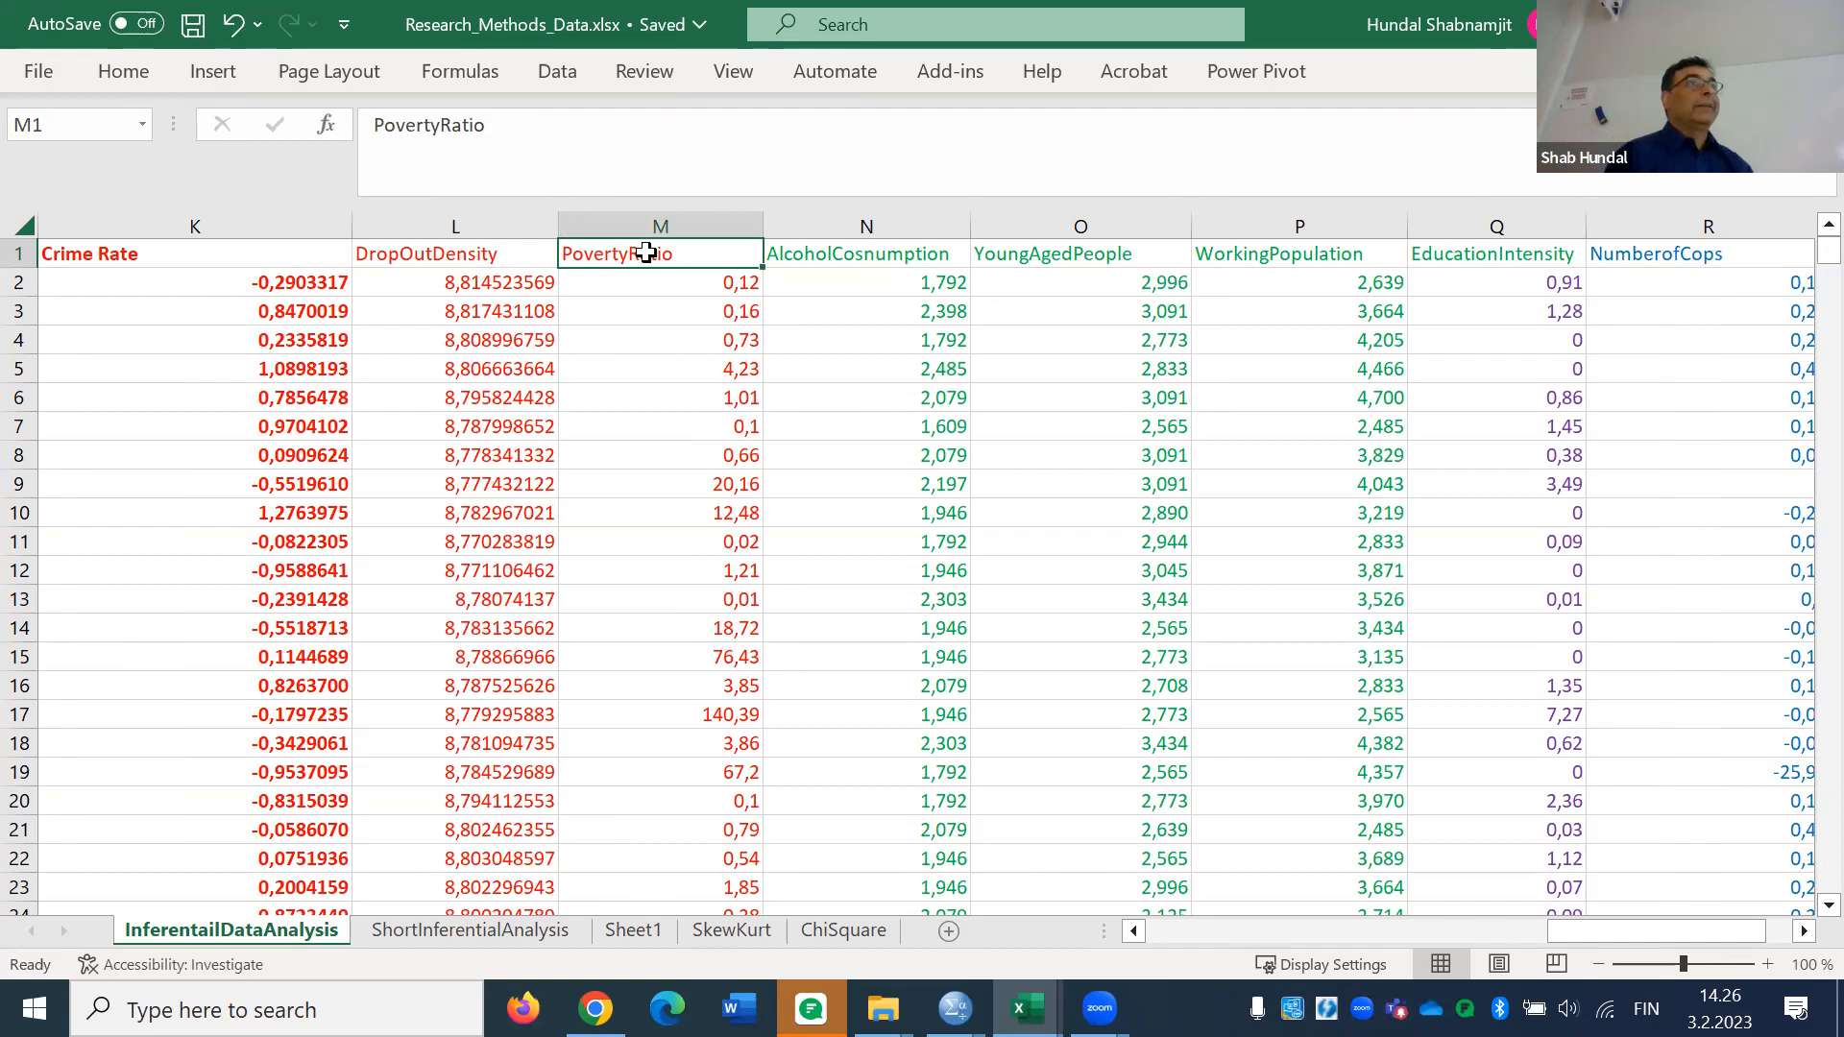
click(825, 256)
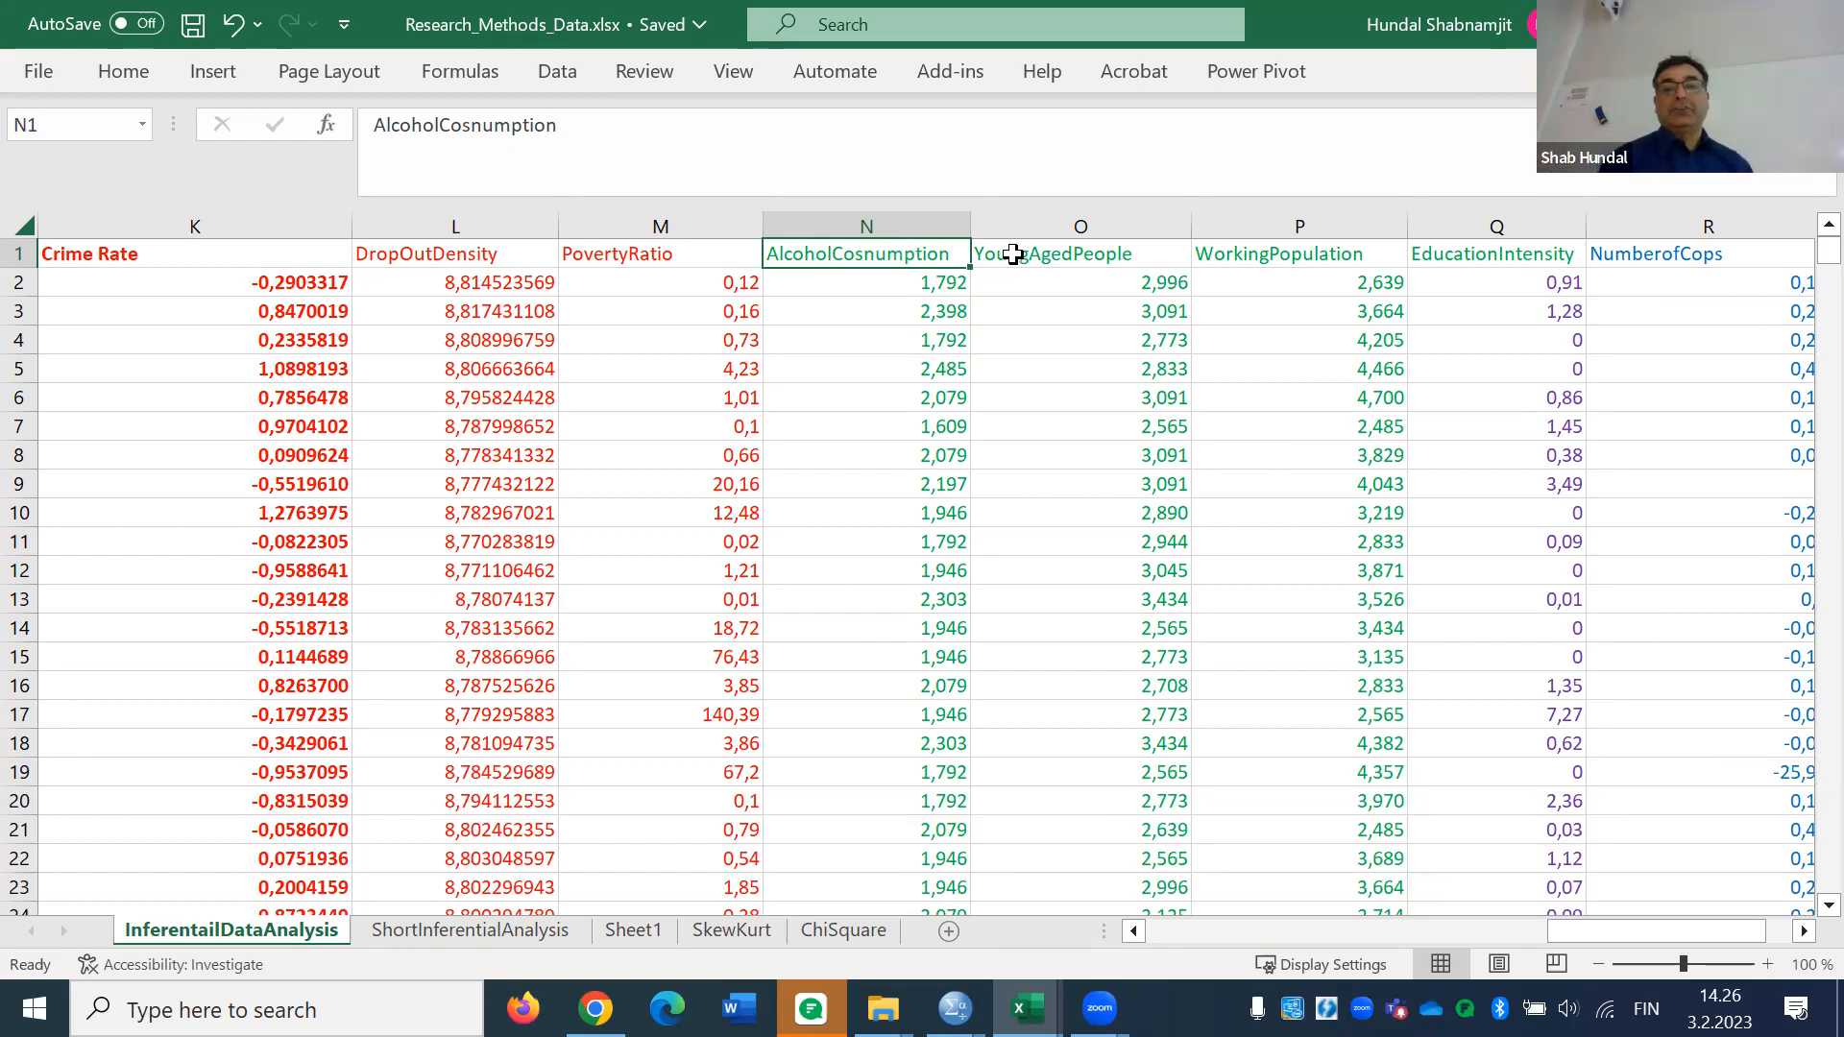
click(1045, 260)
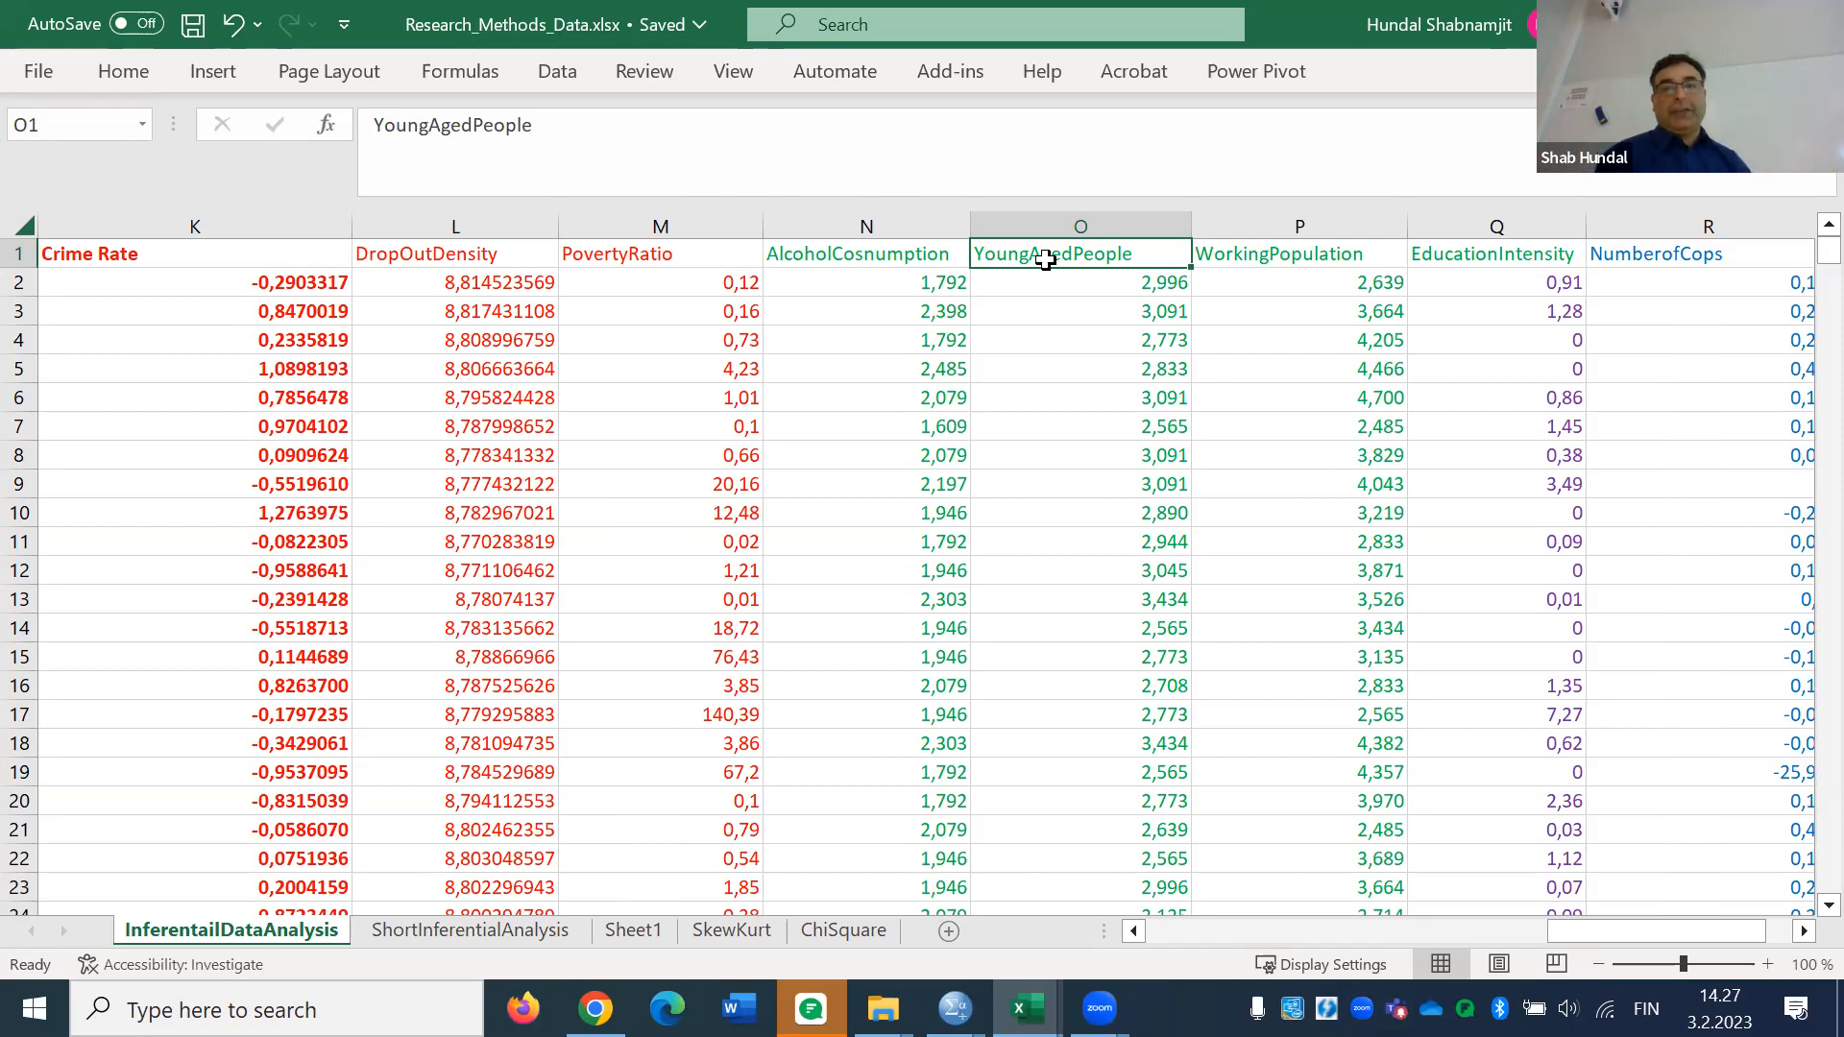
click(1304, 245)
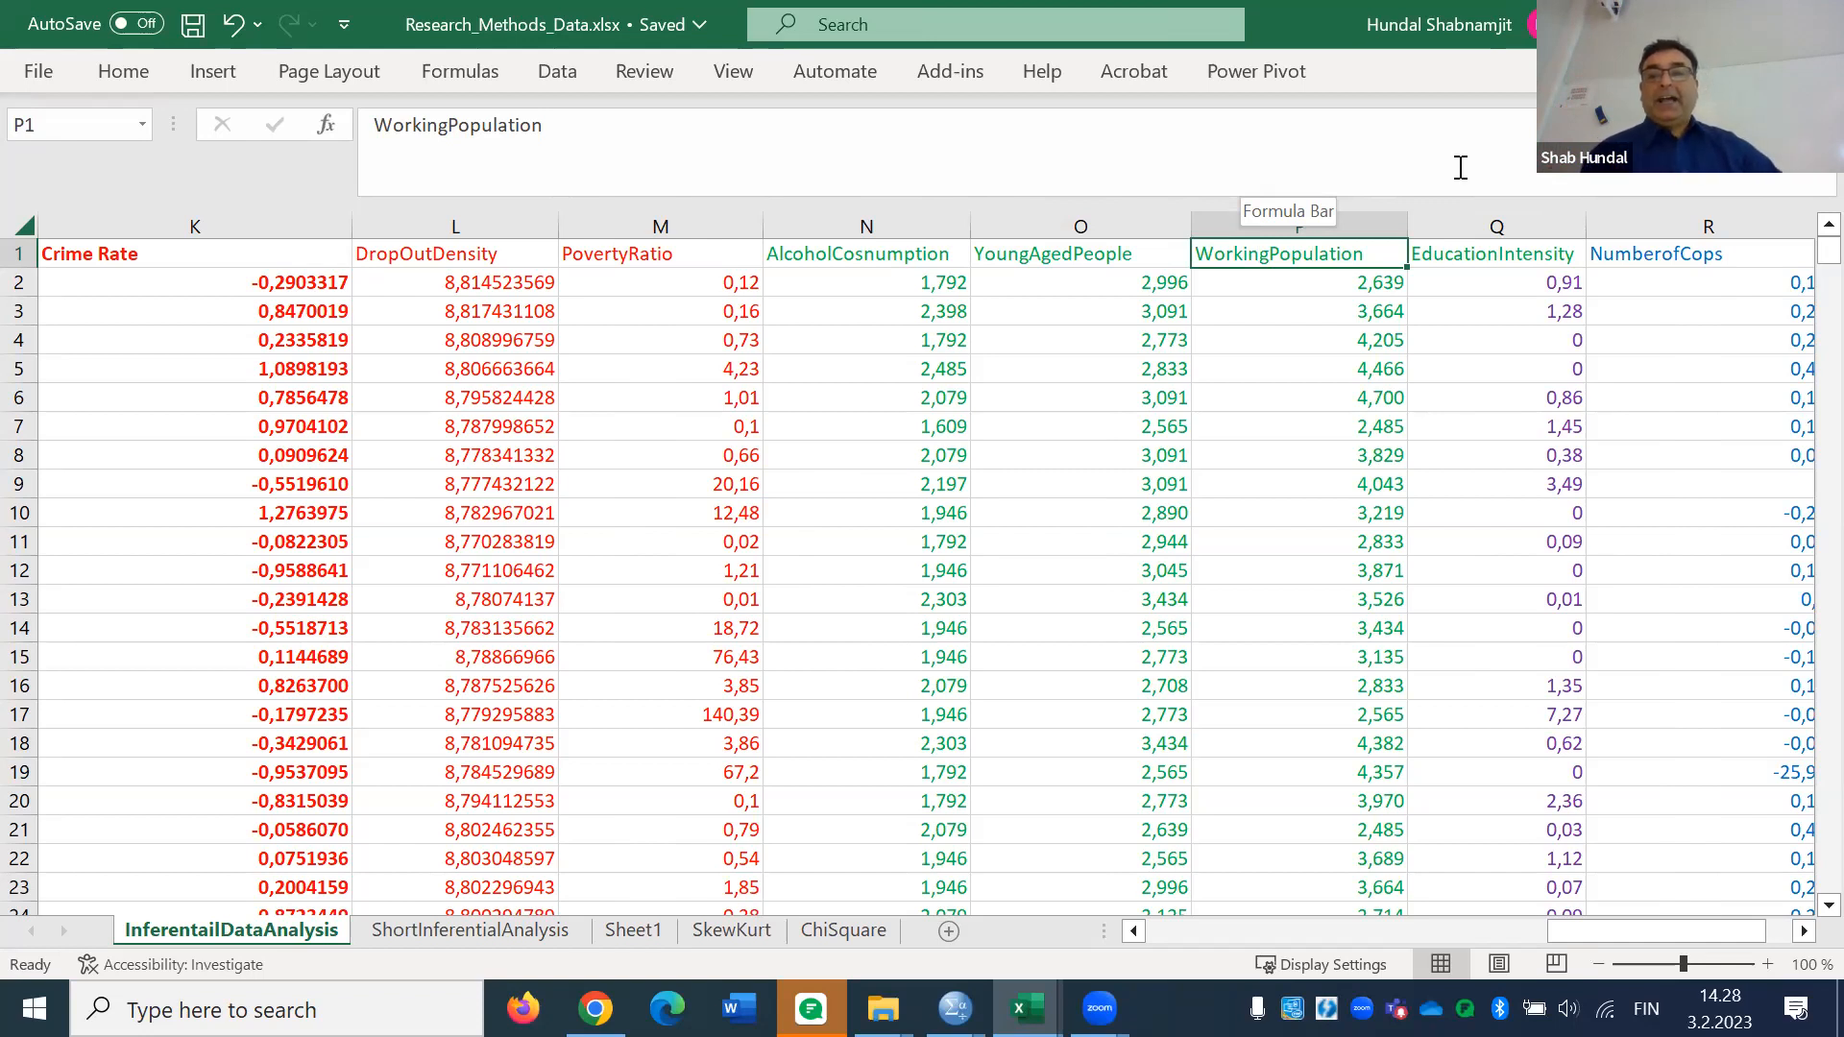
key(Right)
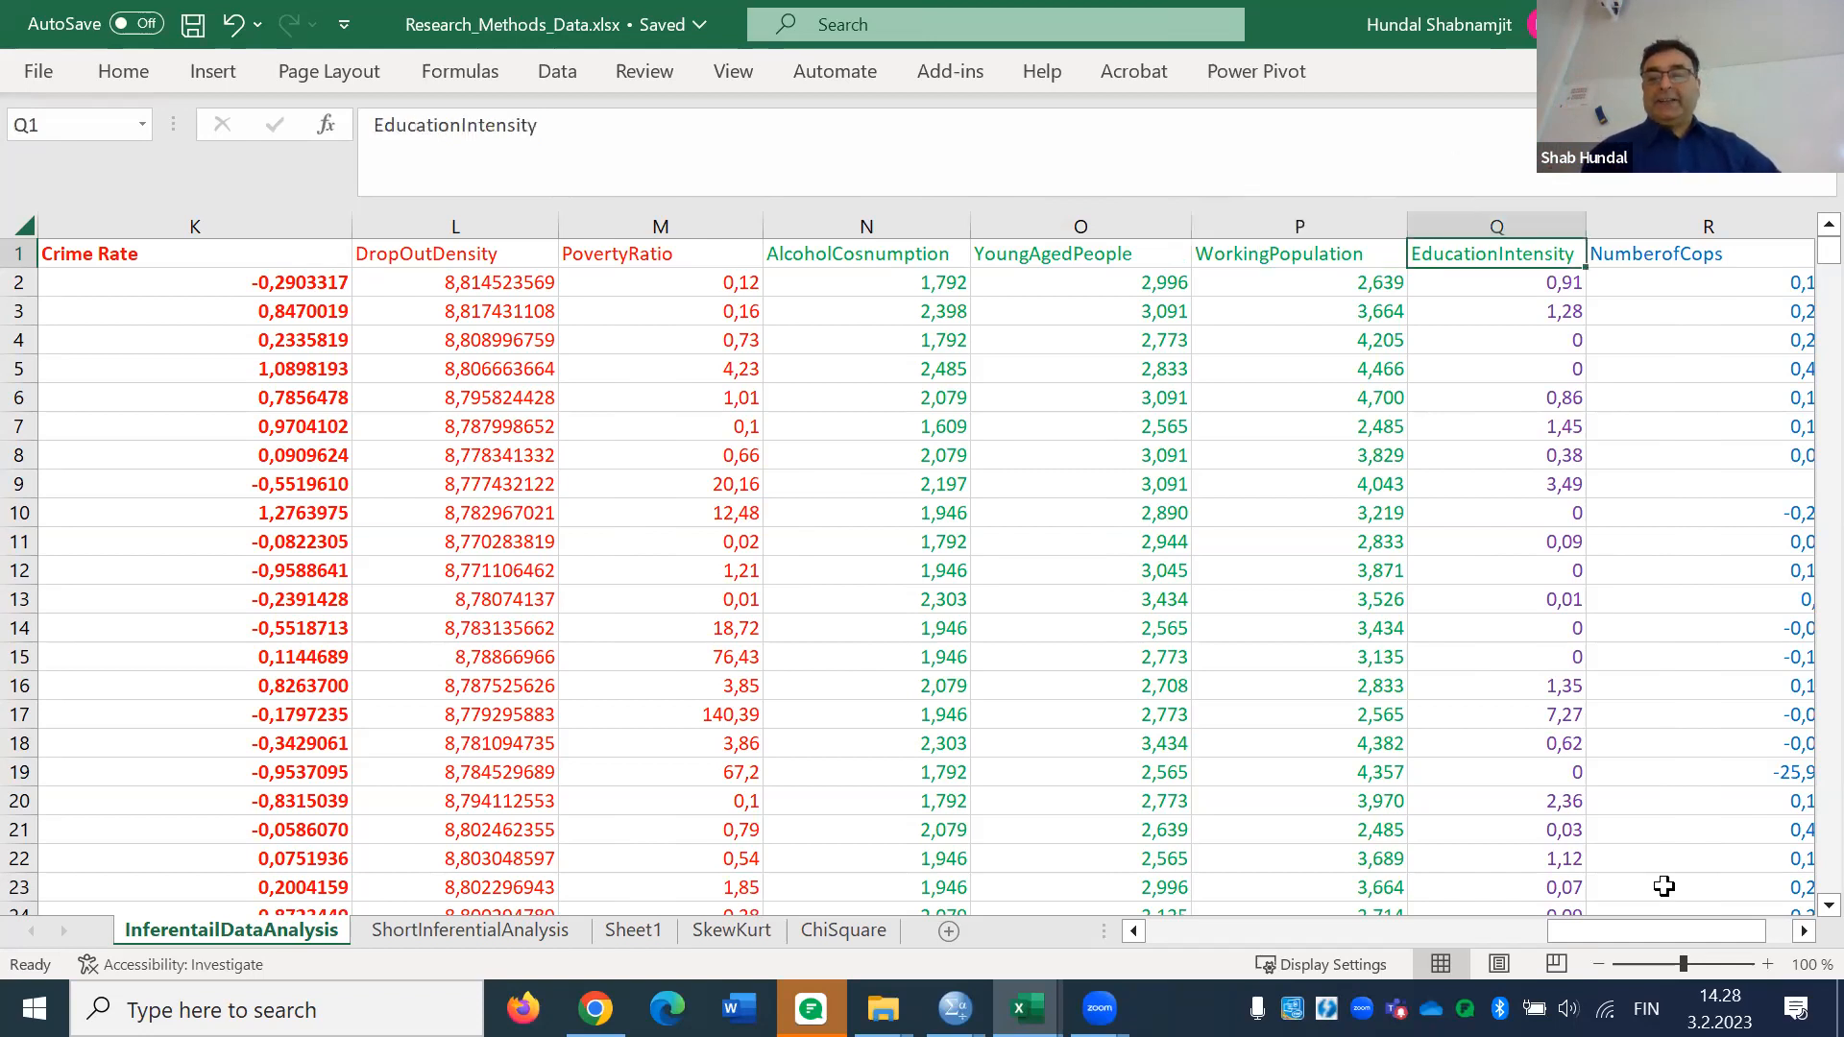
click(1801, 933)
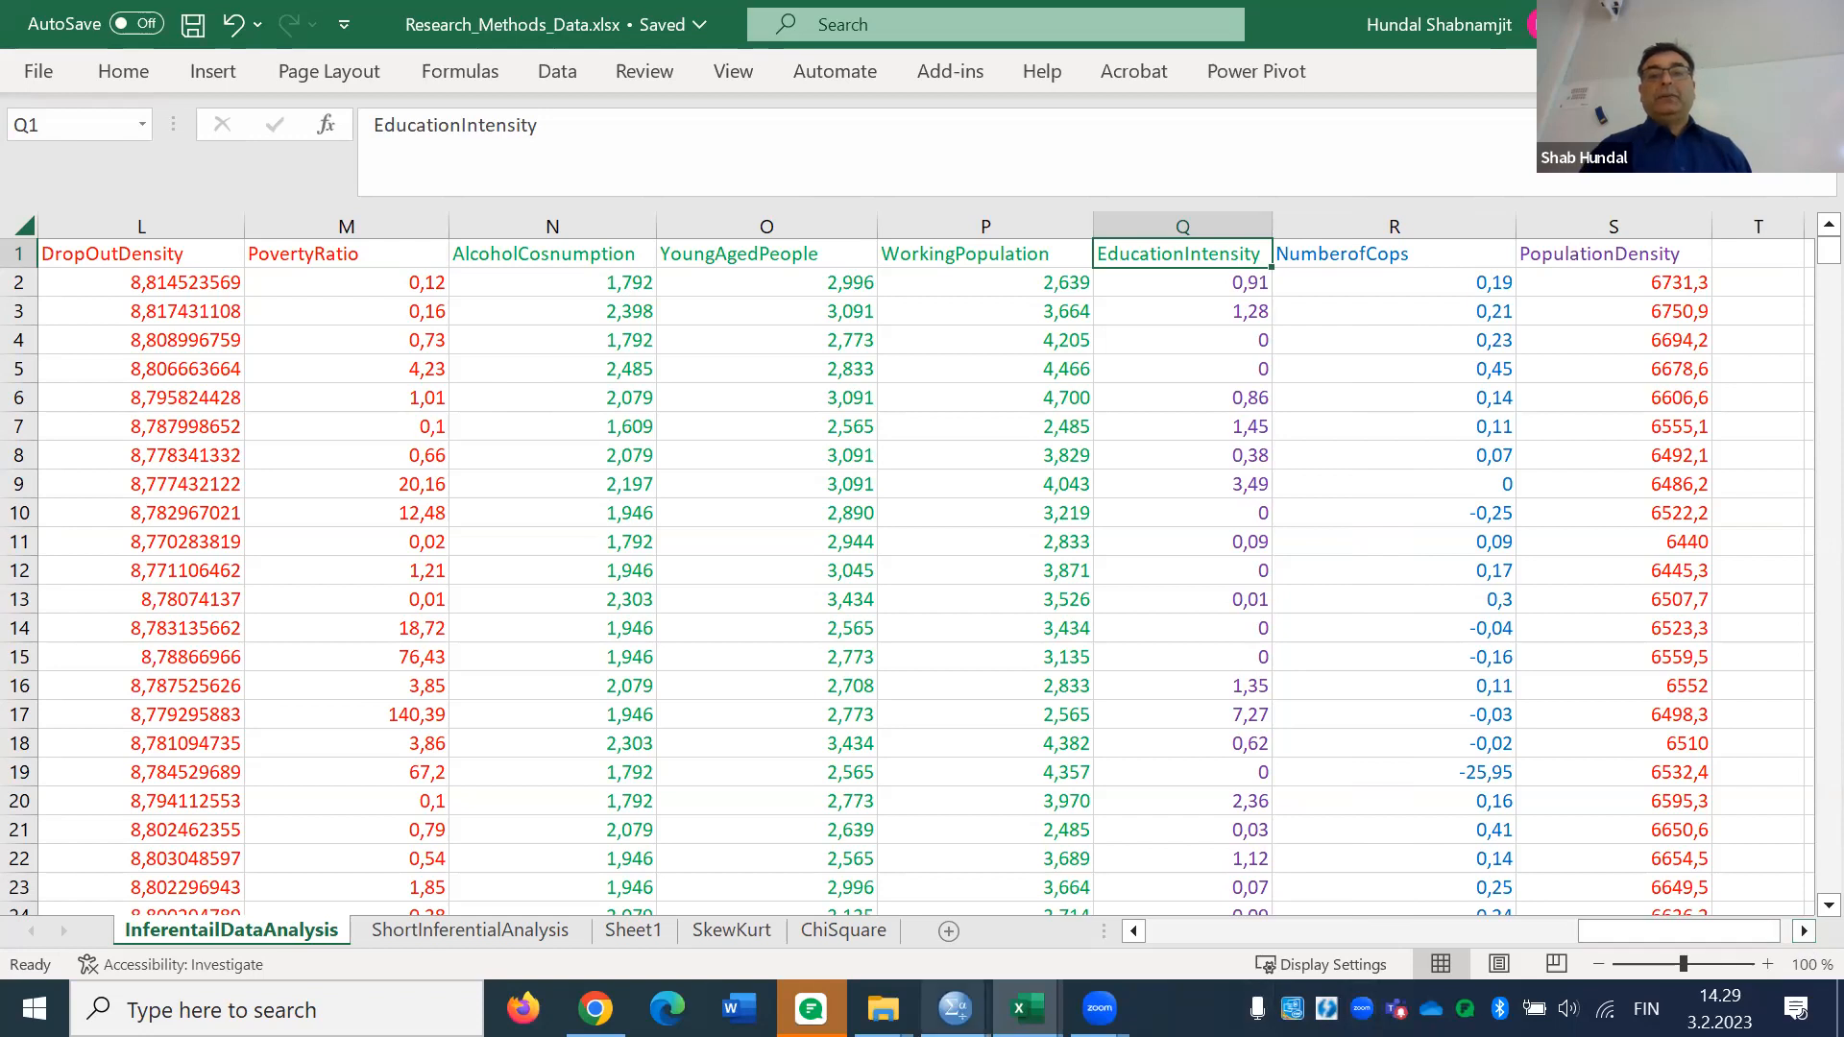
Review the explanatory variable headings from AlcoholCosnumption across to PopulationDensity, ending on YoungAgedPeople
click(961, 255)
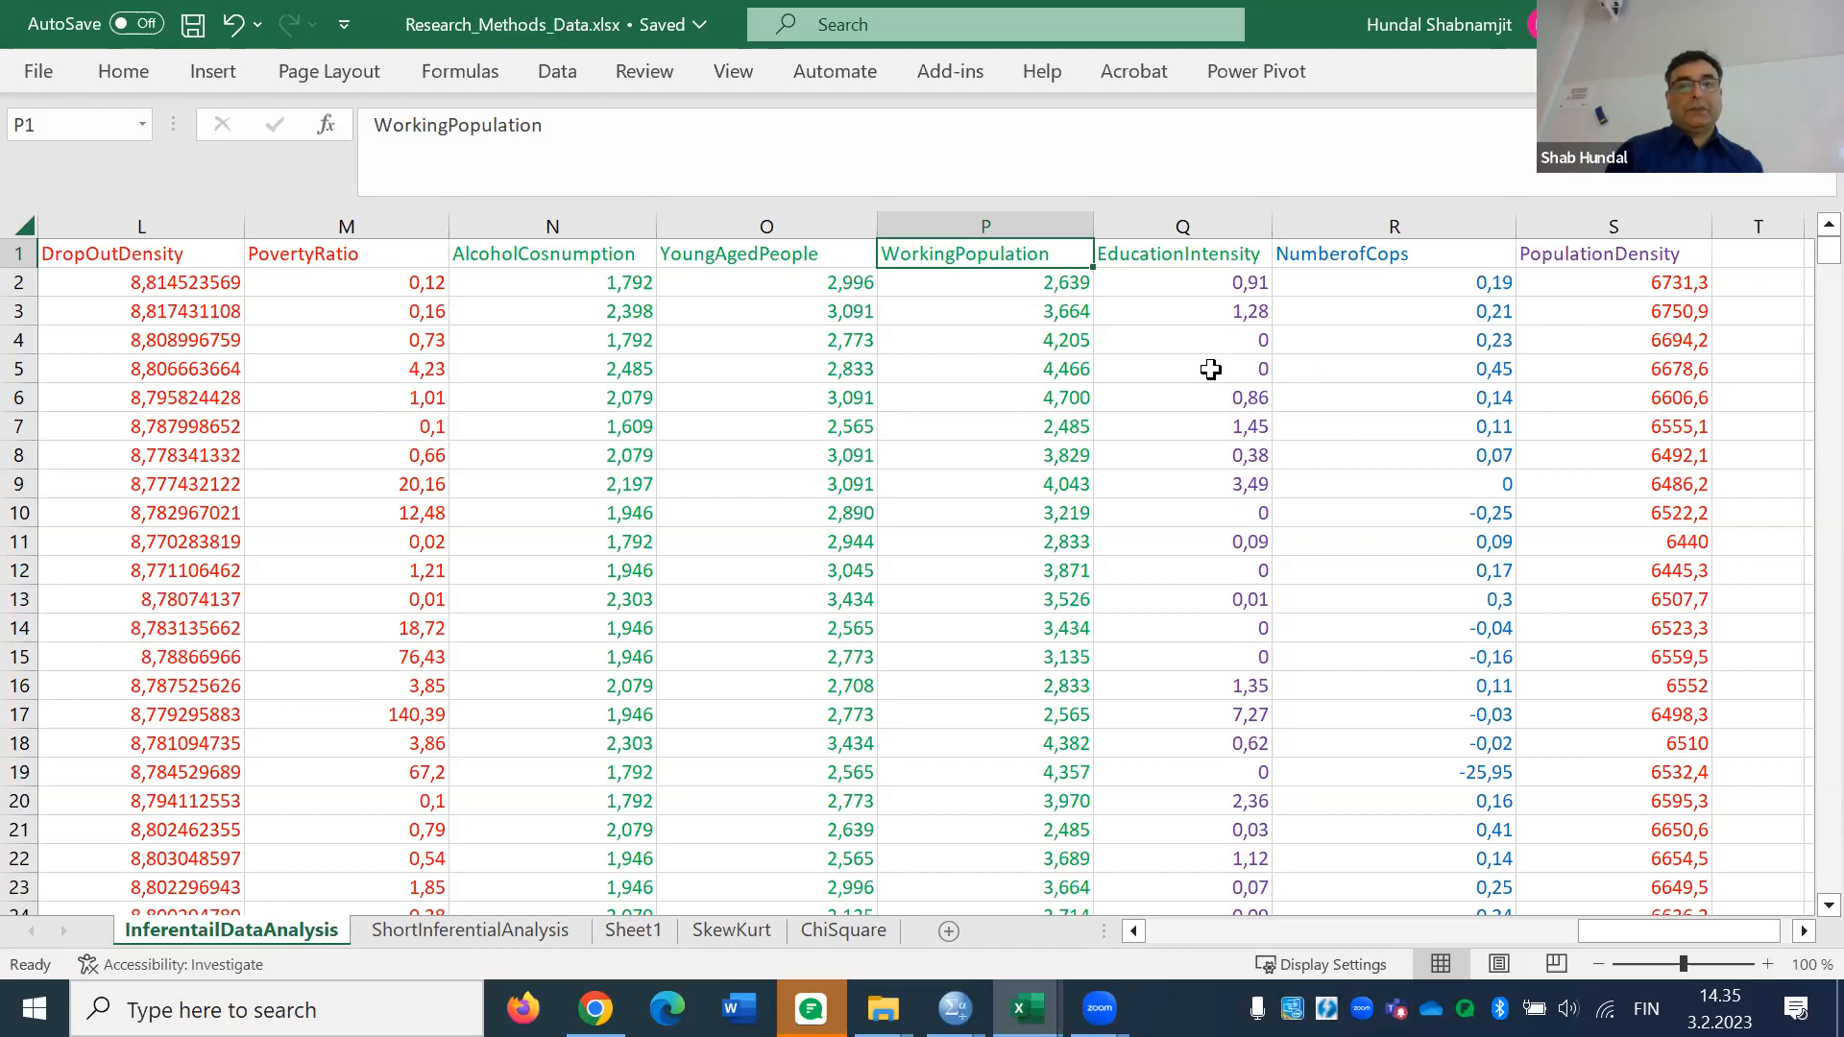
click(561, 252)
click(709, 275)
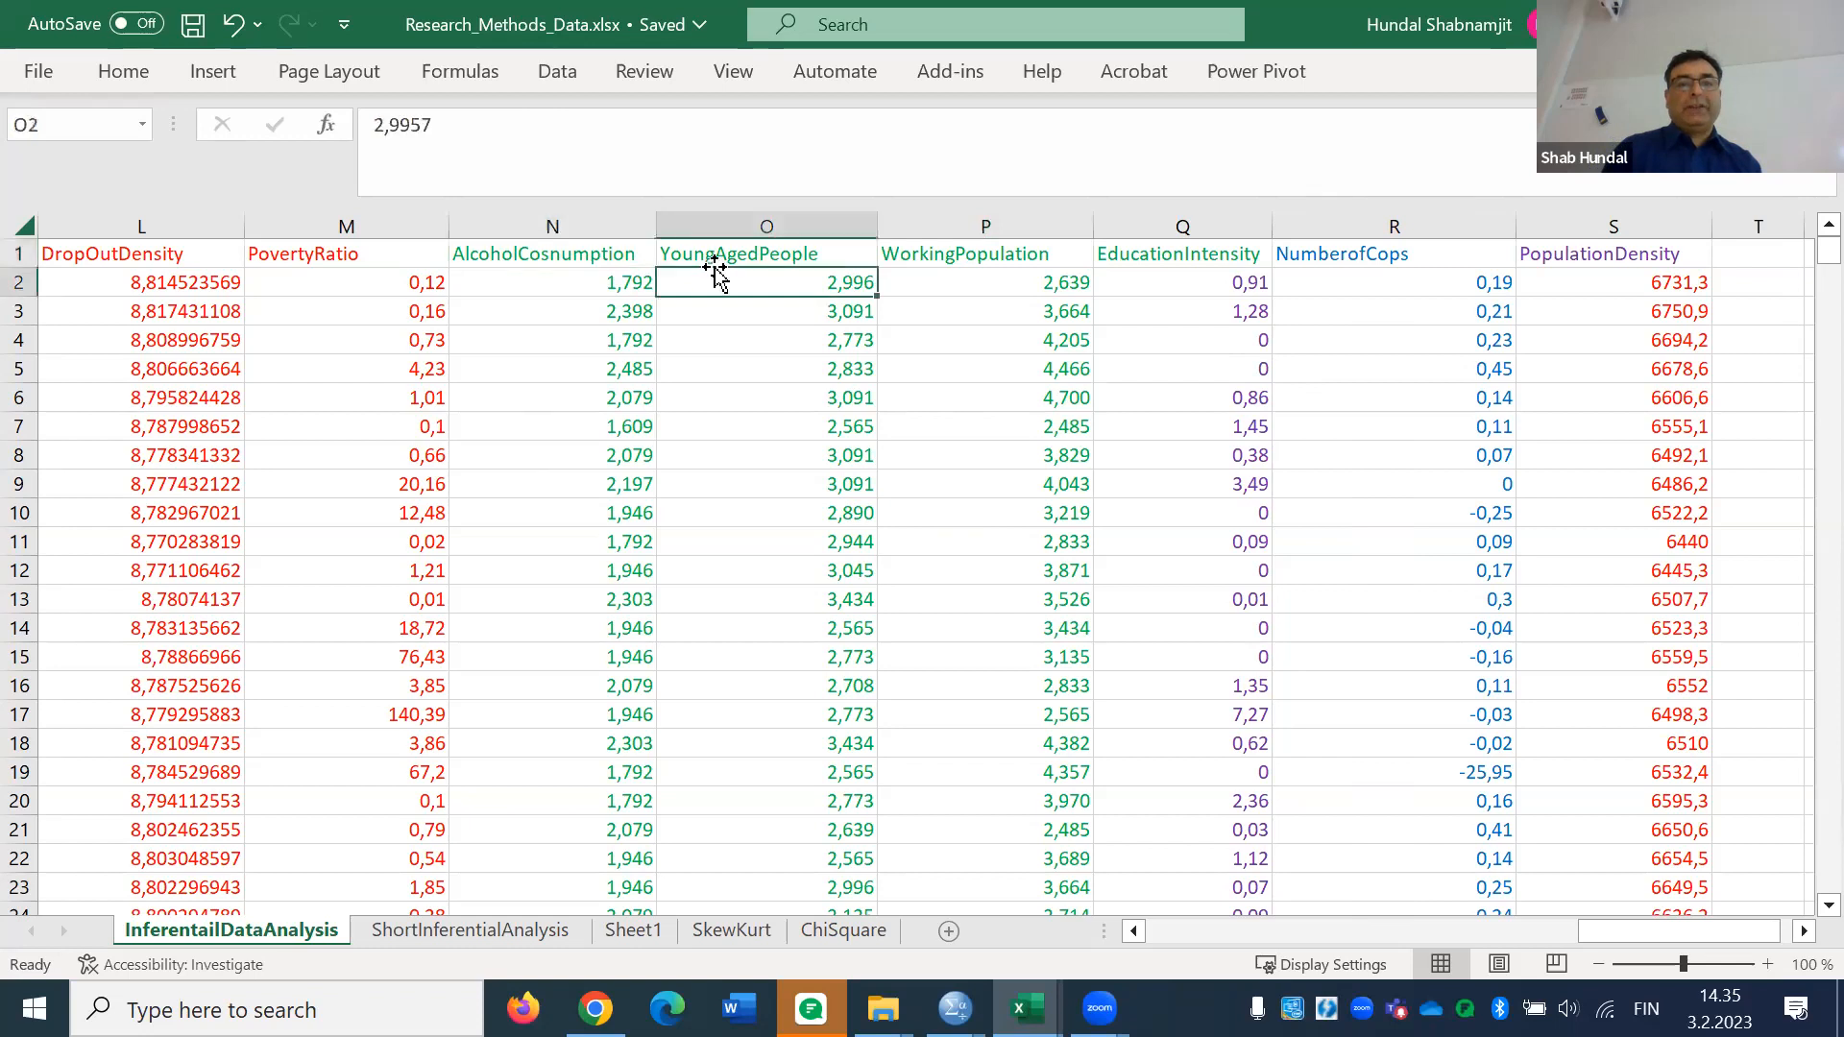
click(938, 256)
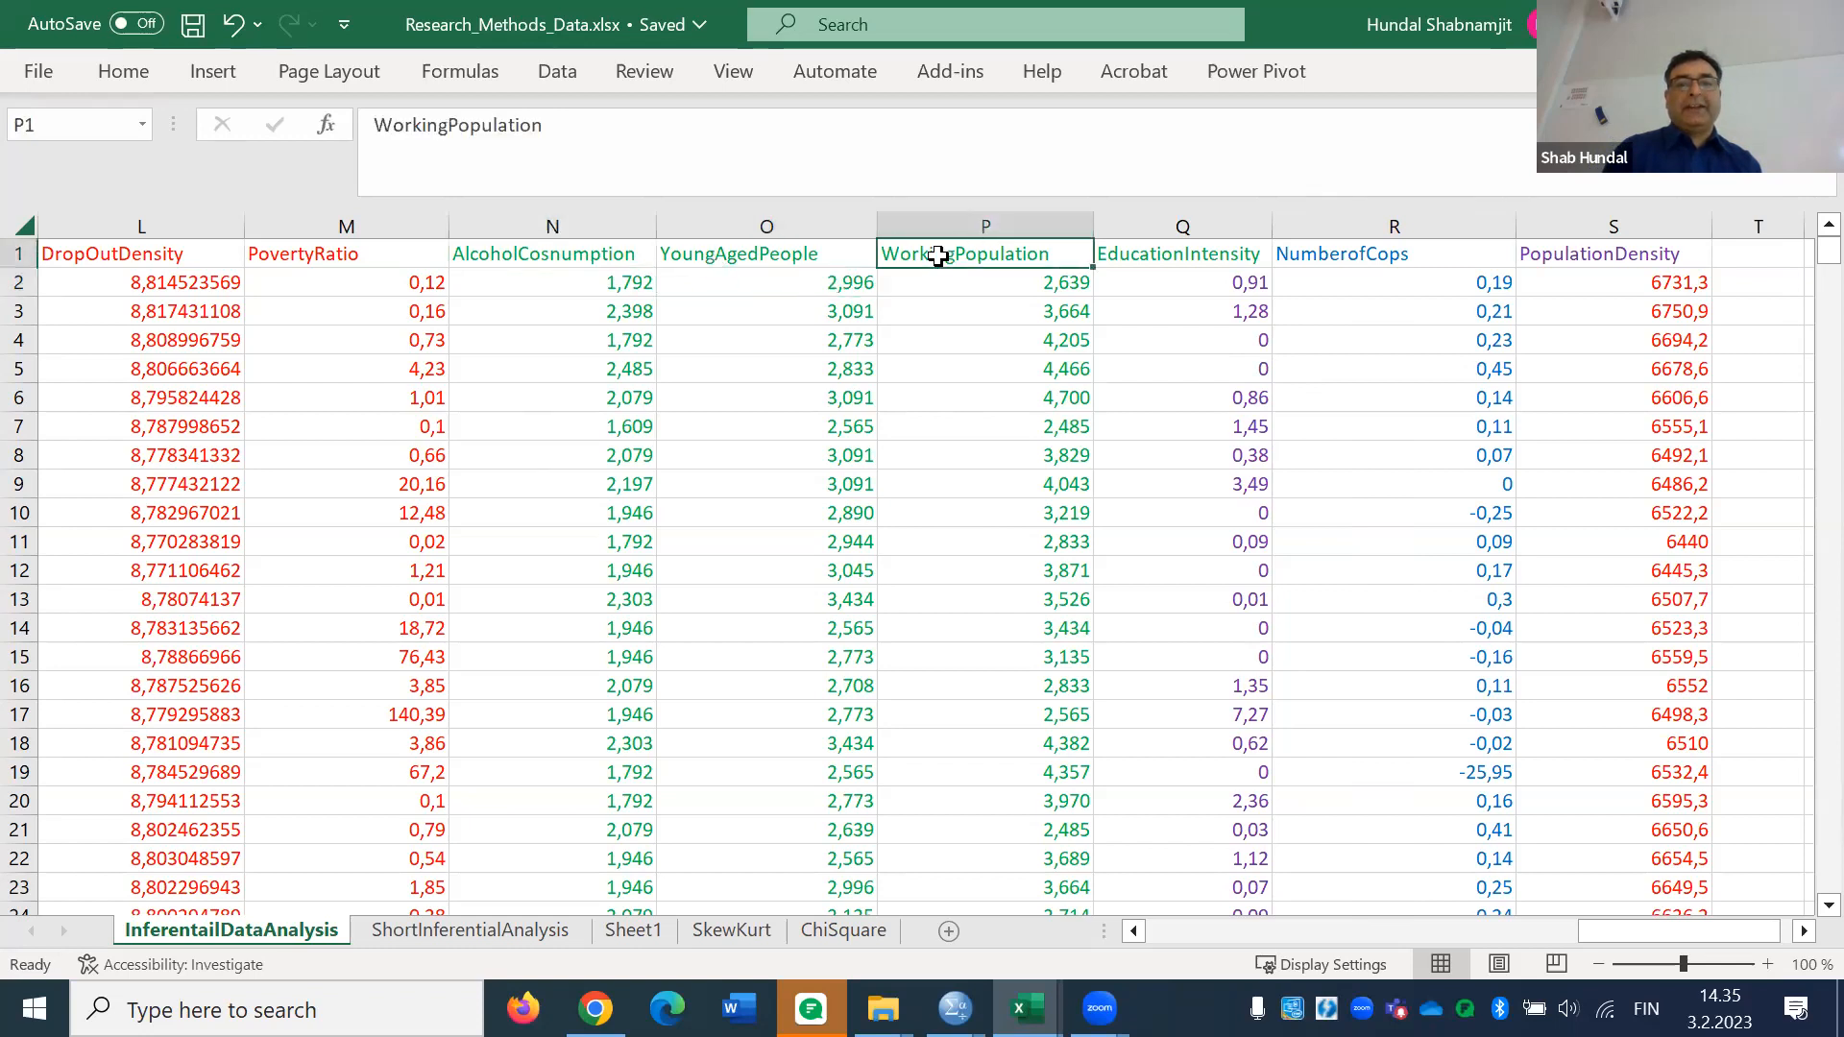
click(1142, 255)
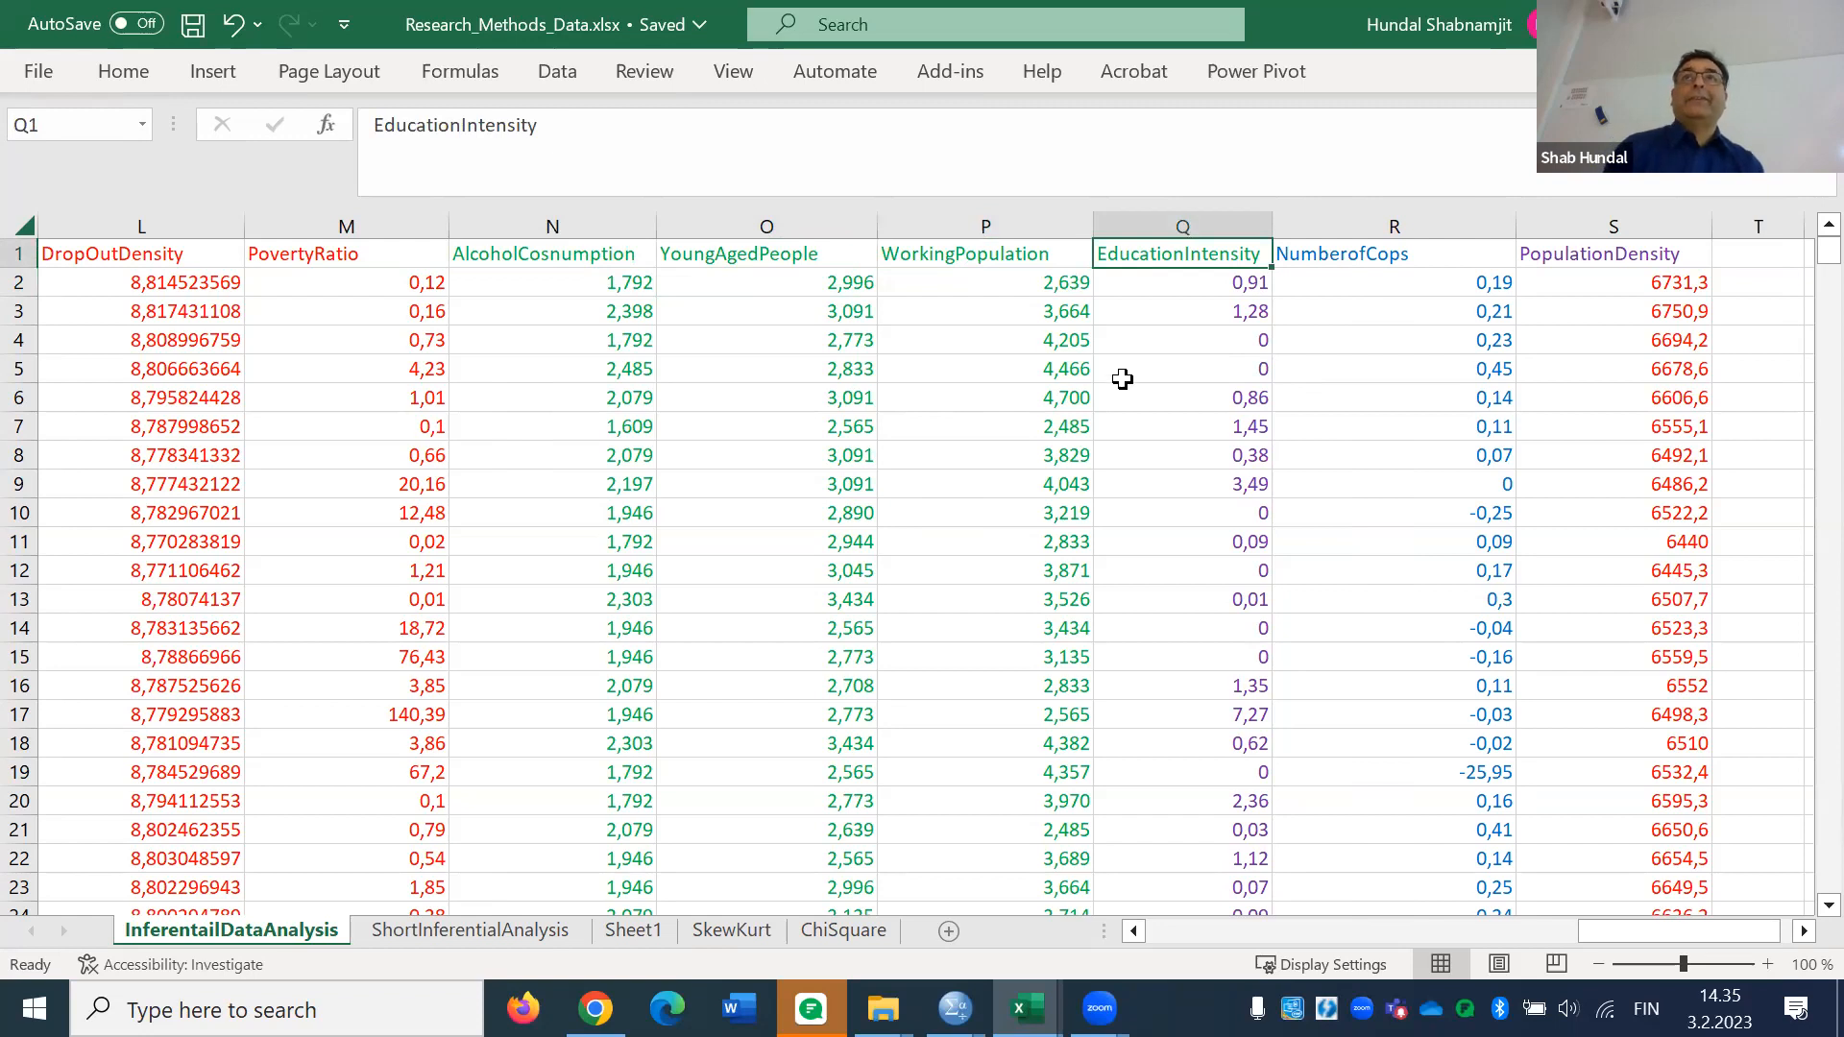
click(1375, 265)
click(1532, 256)
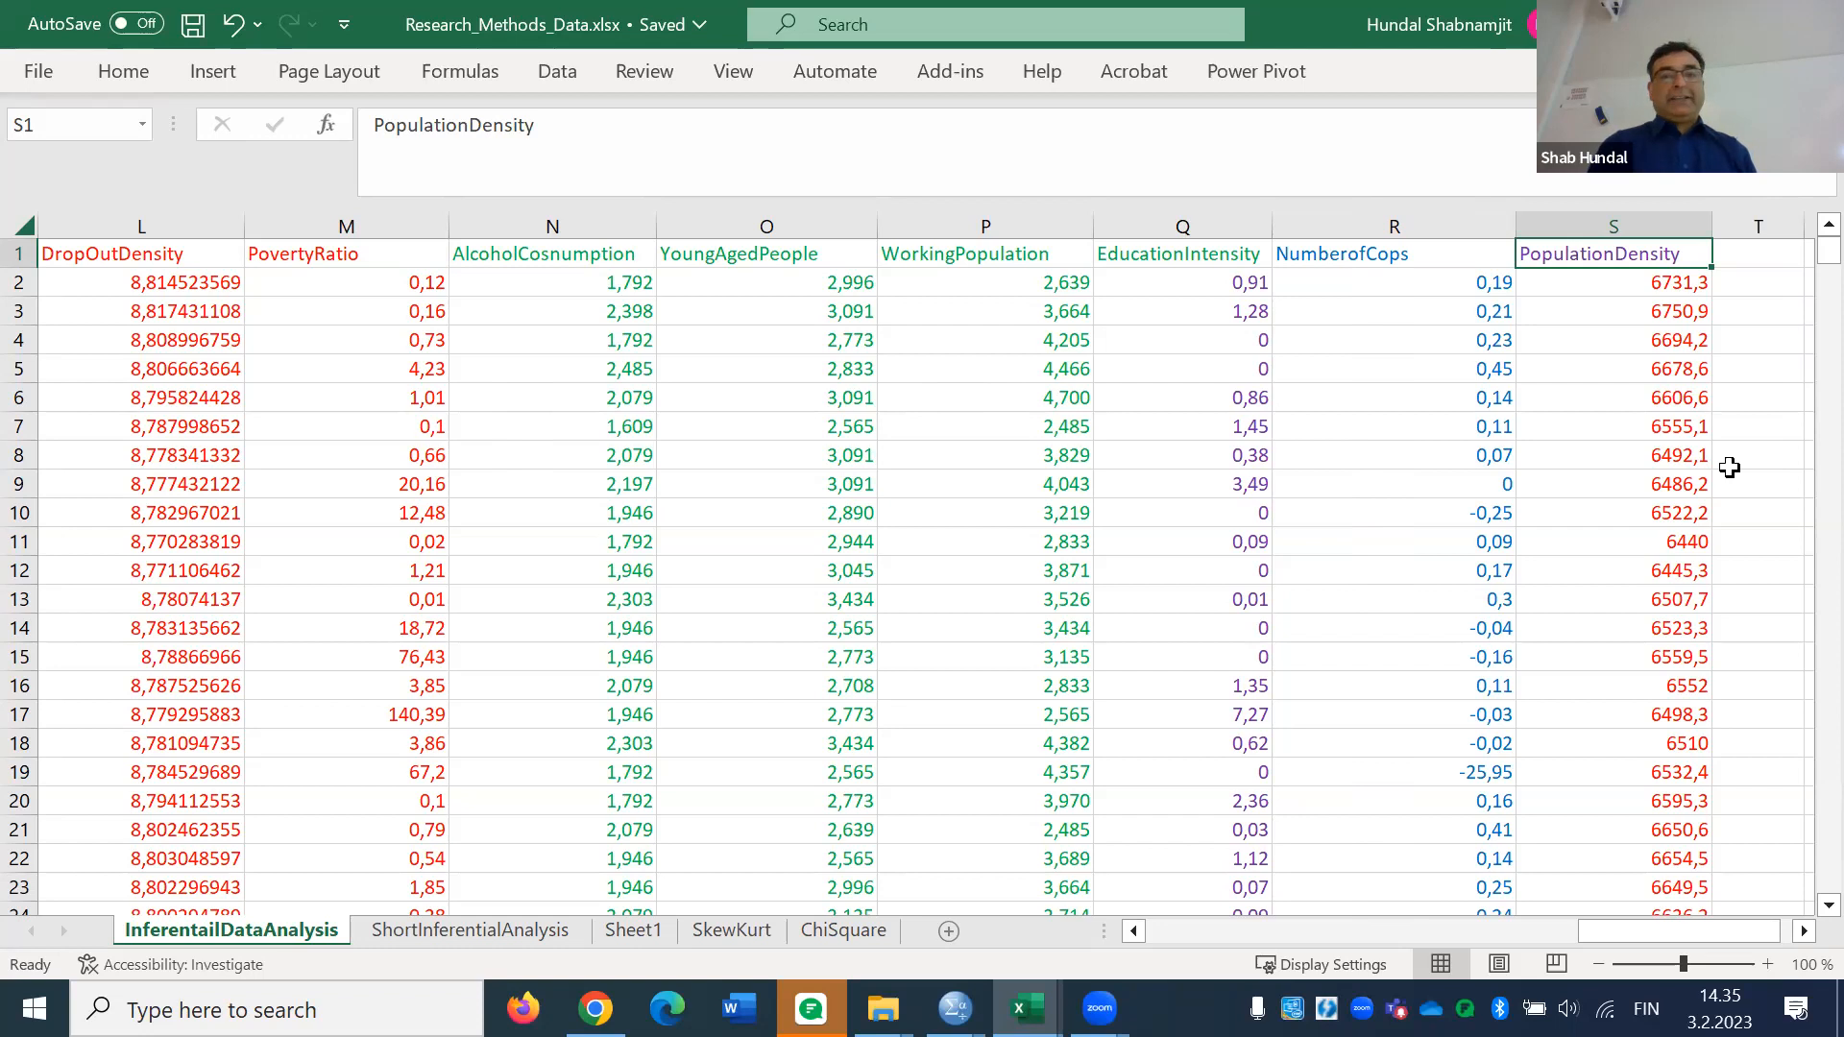
drag(887, 281, 793, 256)
click(793, 256)
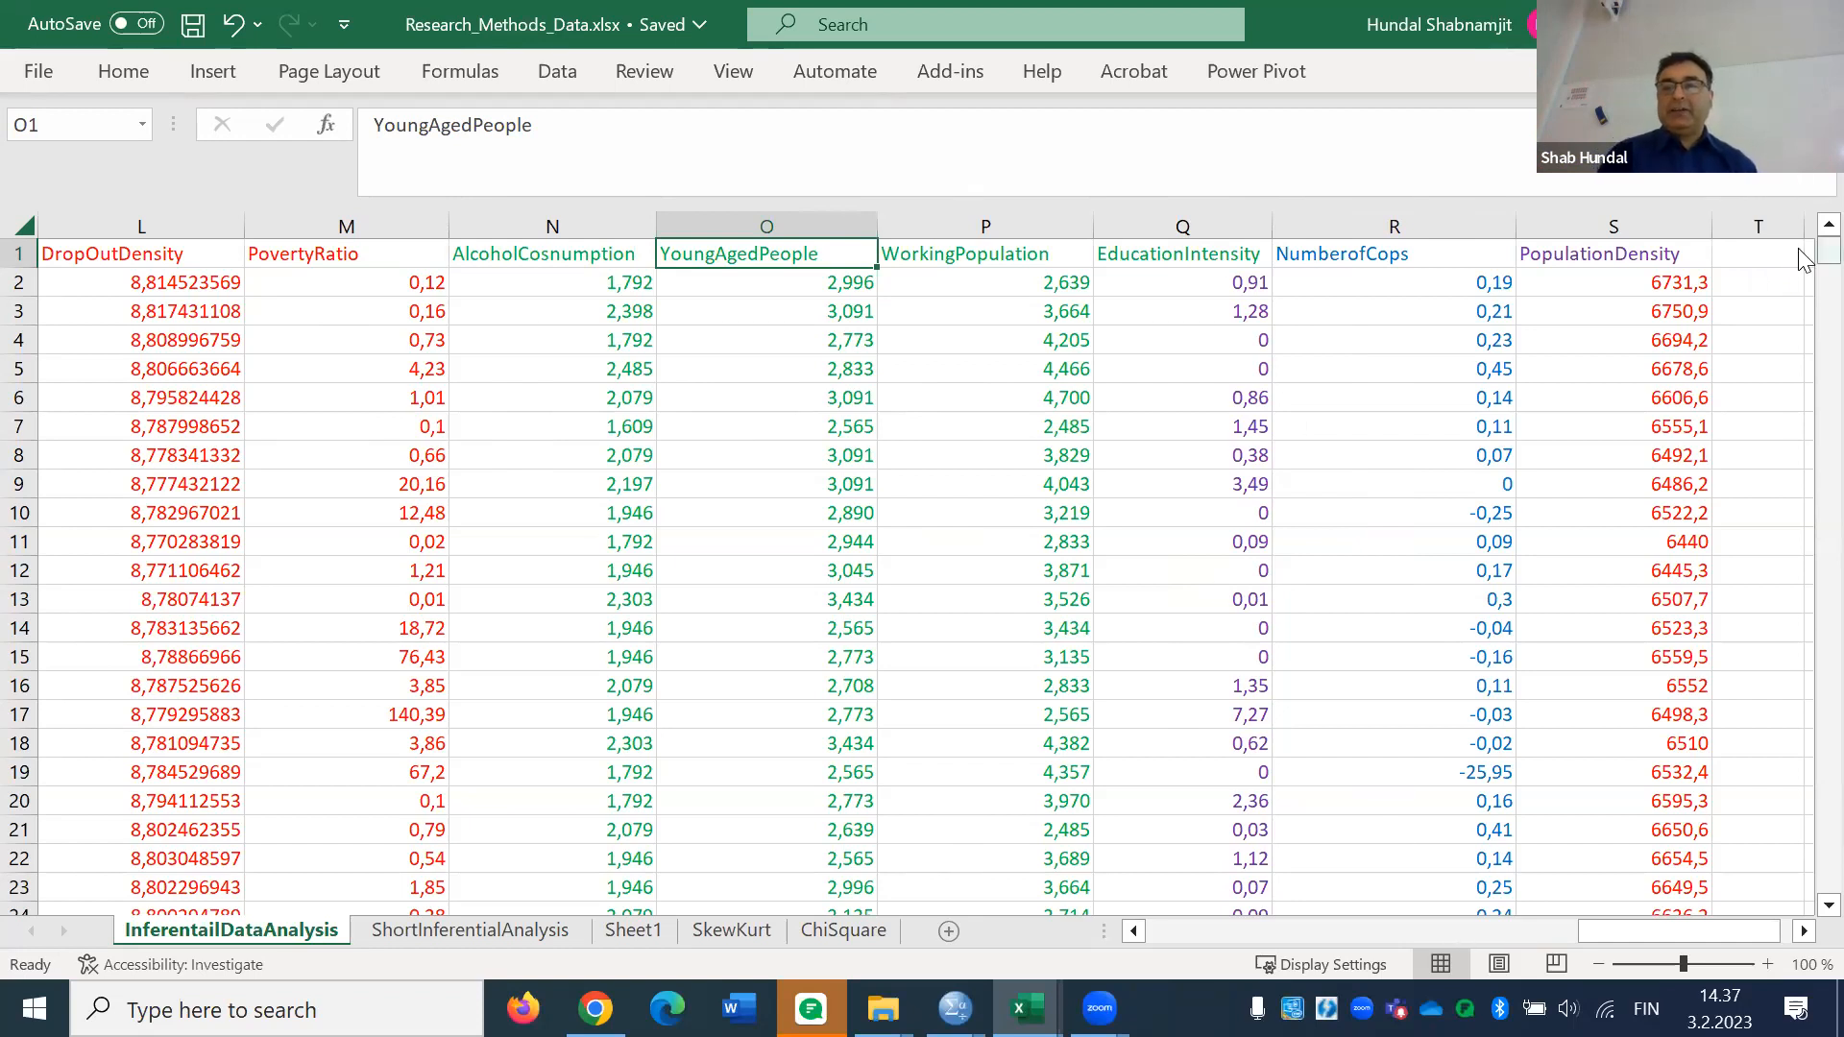
Inspect the dataset down to its last filled row, then return to the first row
drag(1829, 252, 1802, 965)
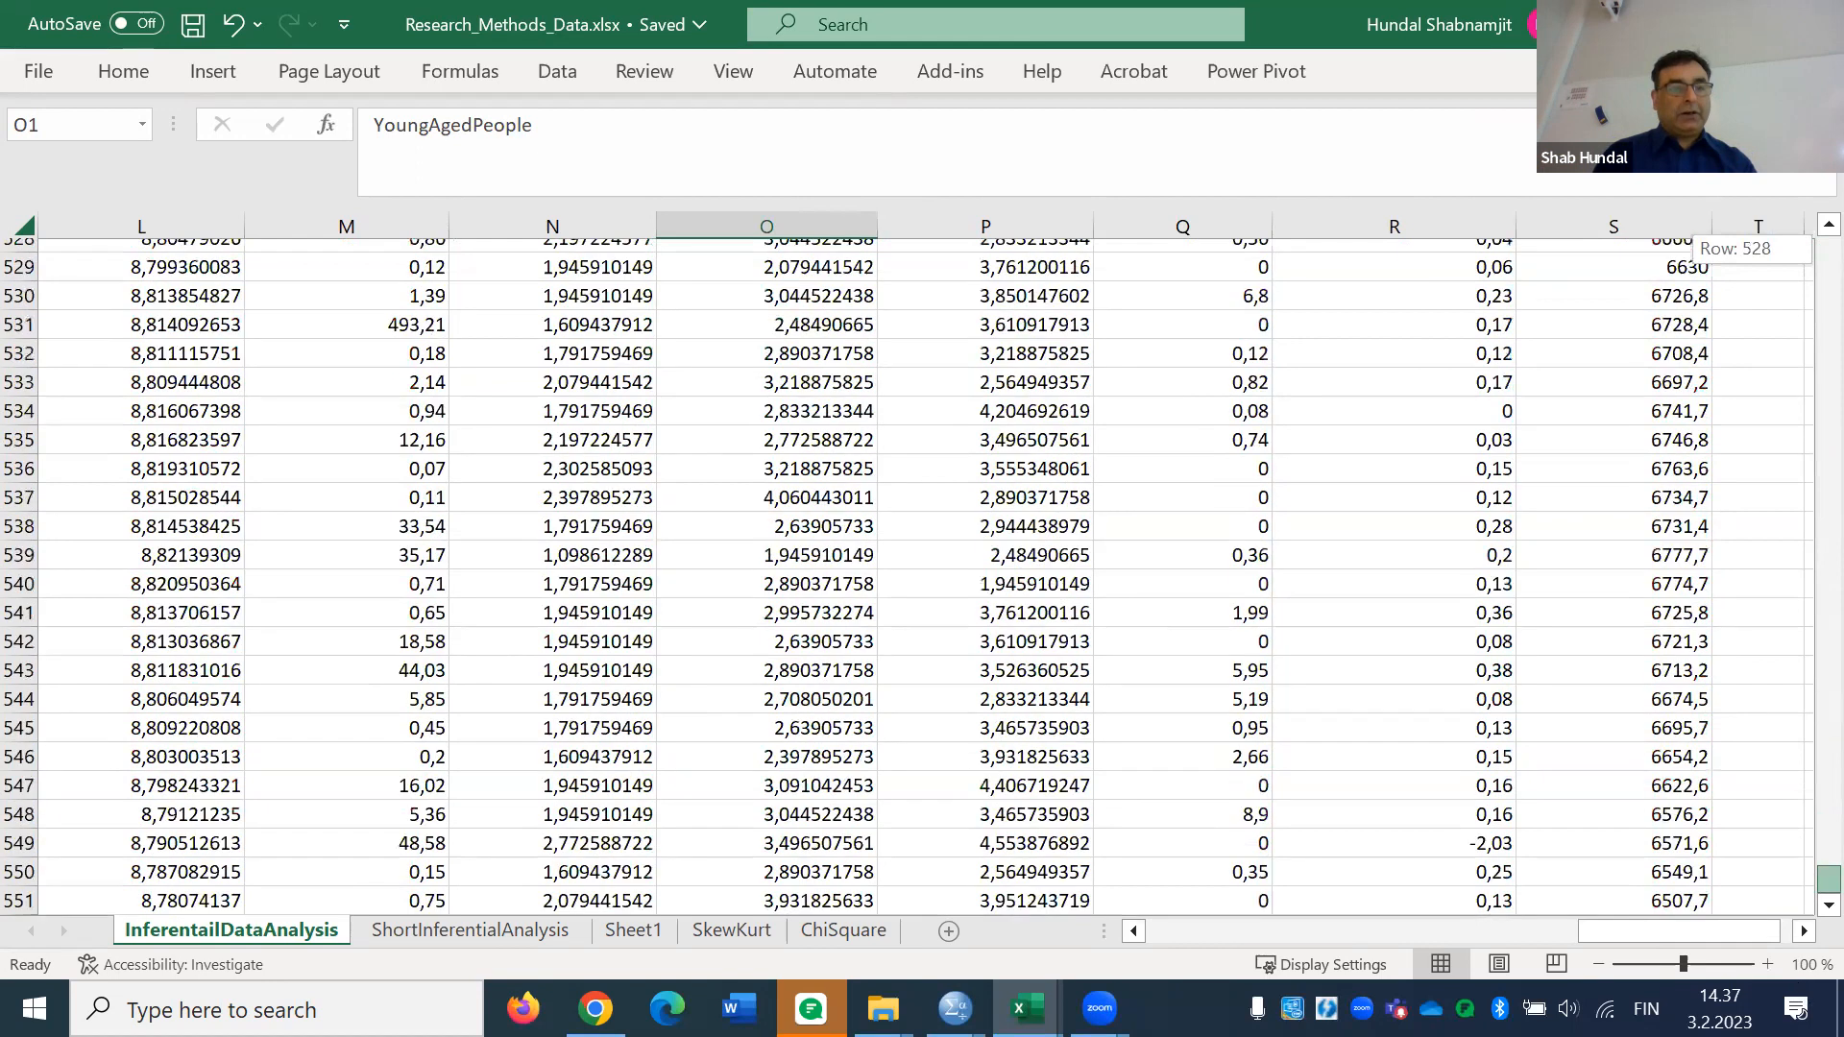
click(1826, 905)
scroll(1803, 910, down, 1)
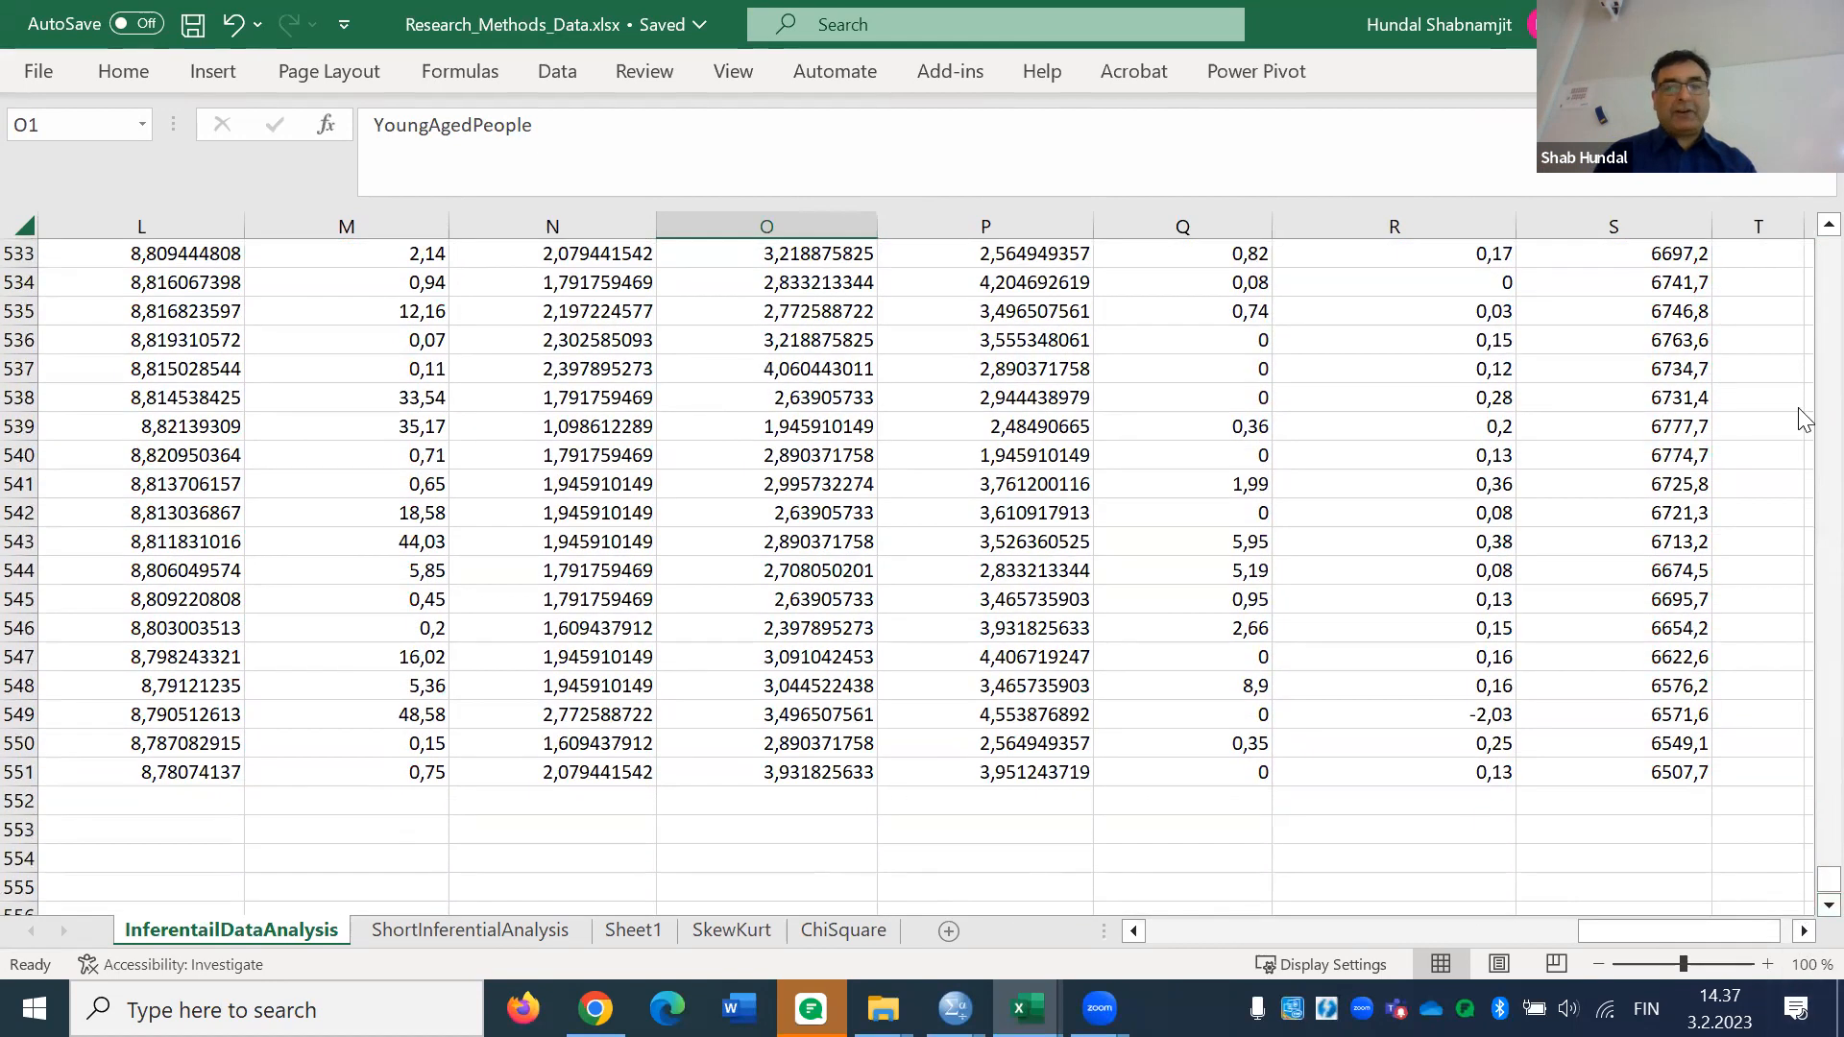
drag(1803, 897, 1802, 235)
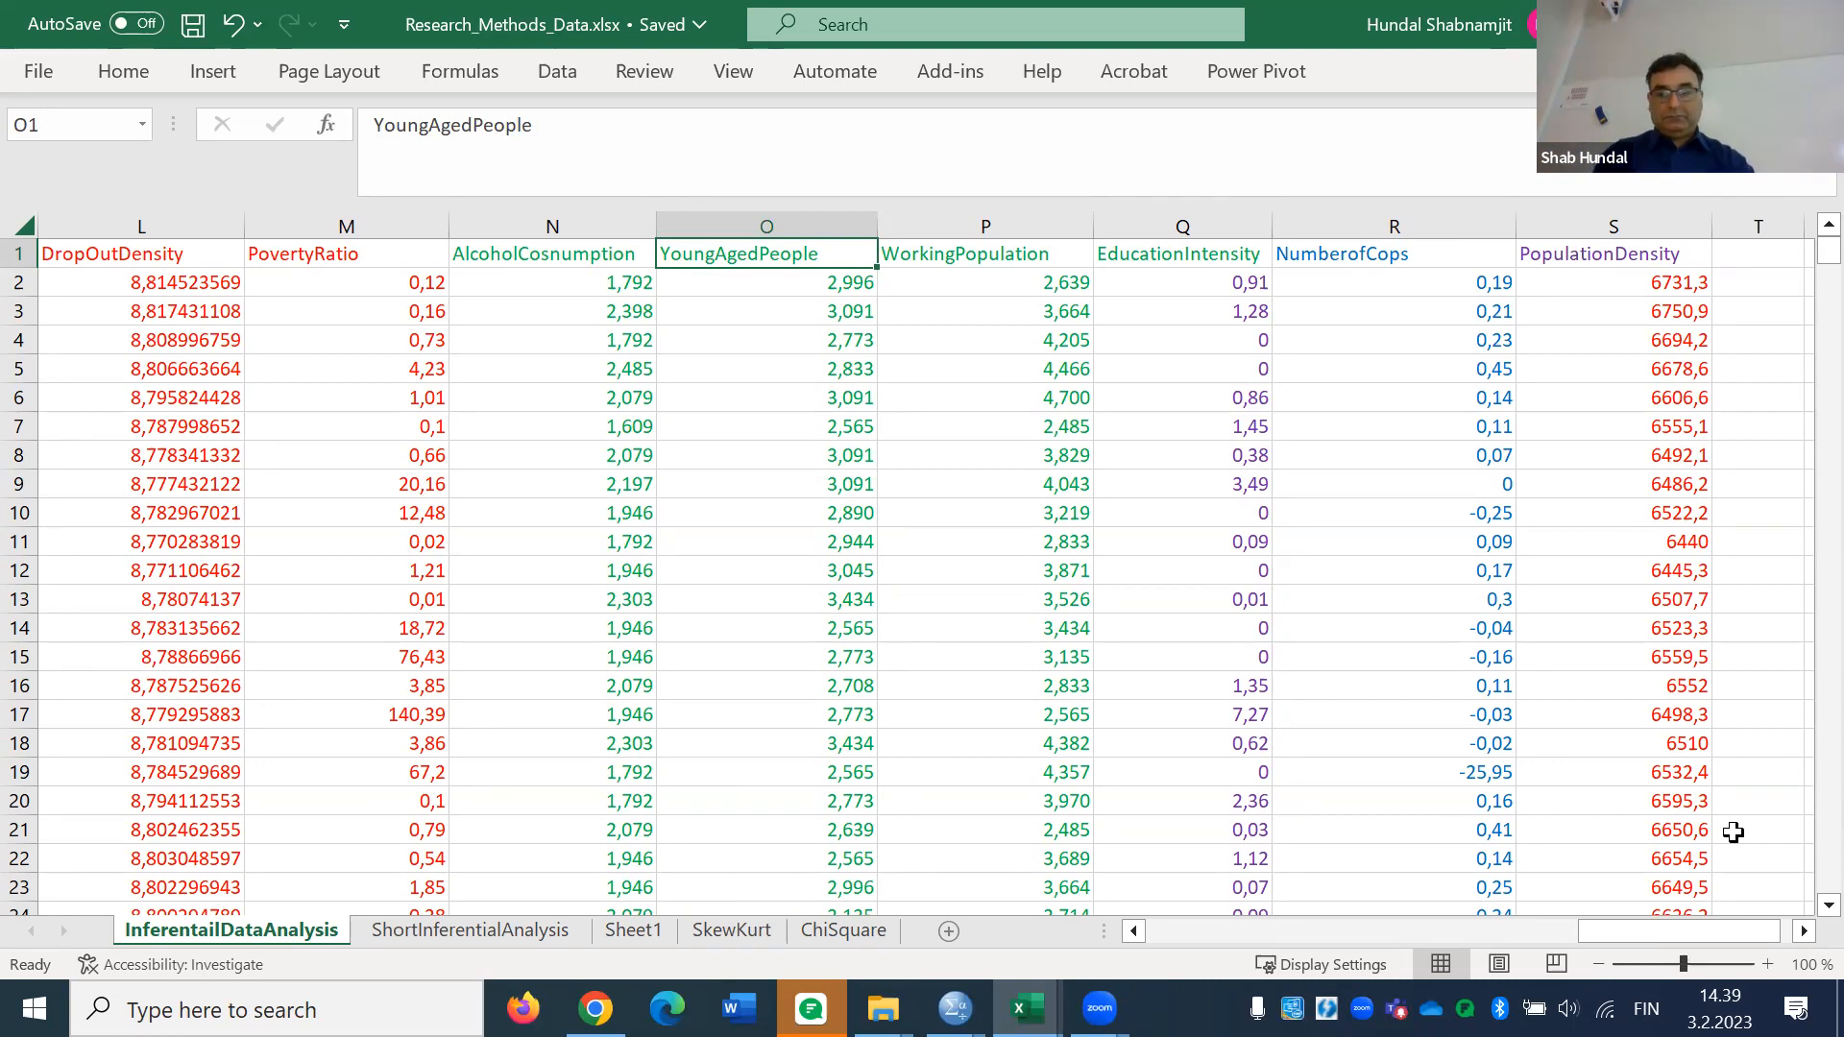
Examine the unlabelled data in columns A to F and further down their rows
drag(1656, 930, 1062, 947)
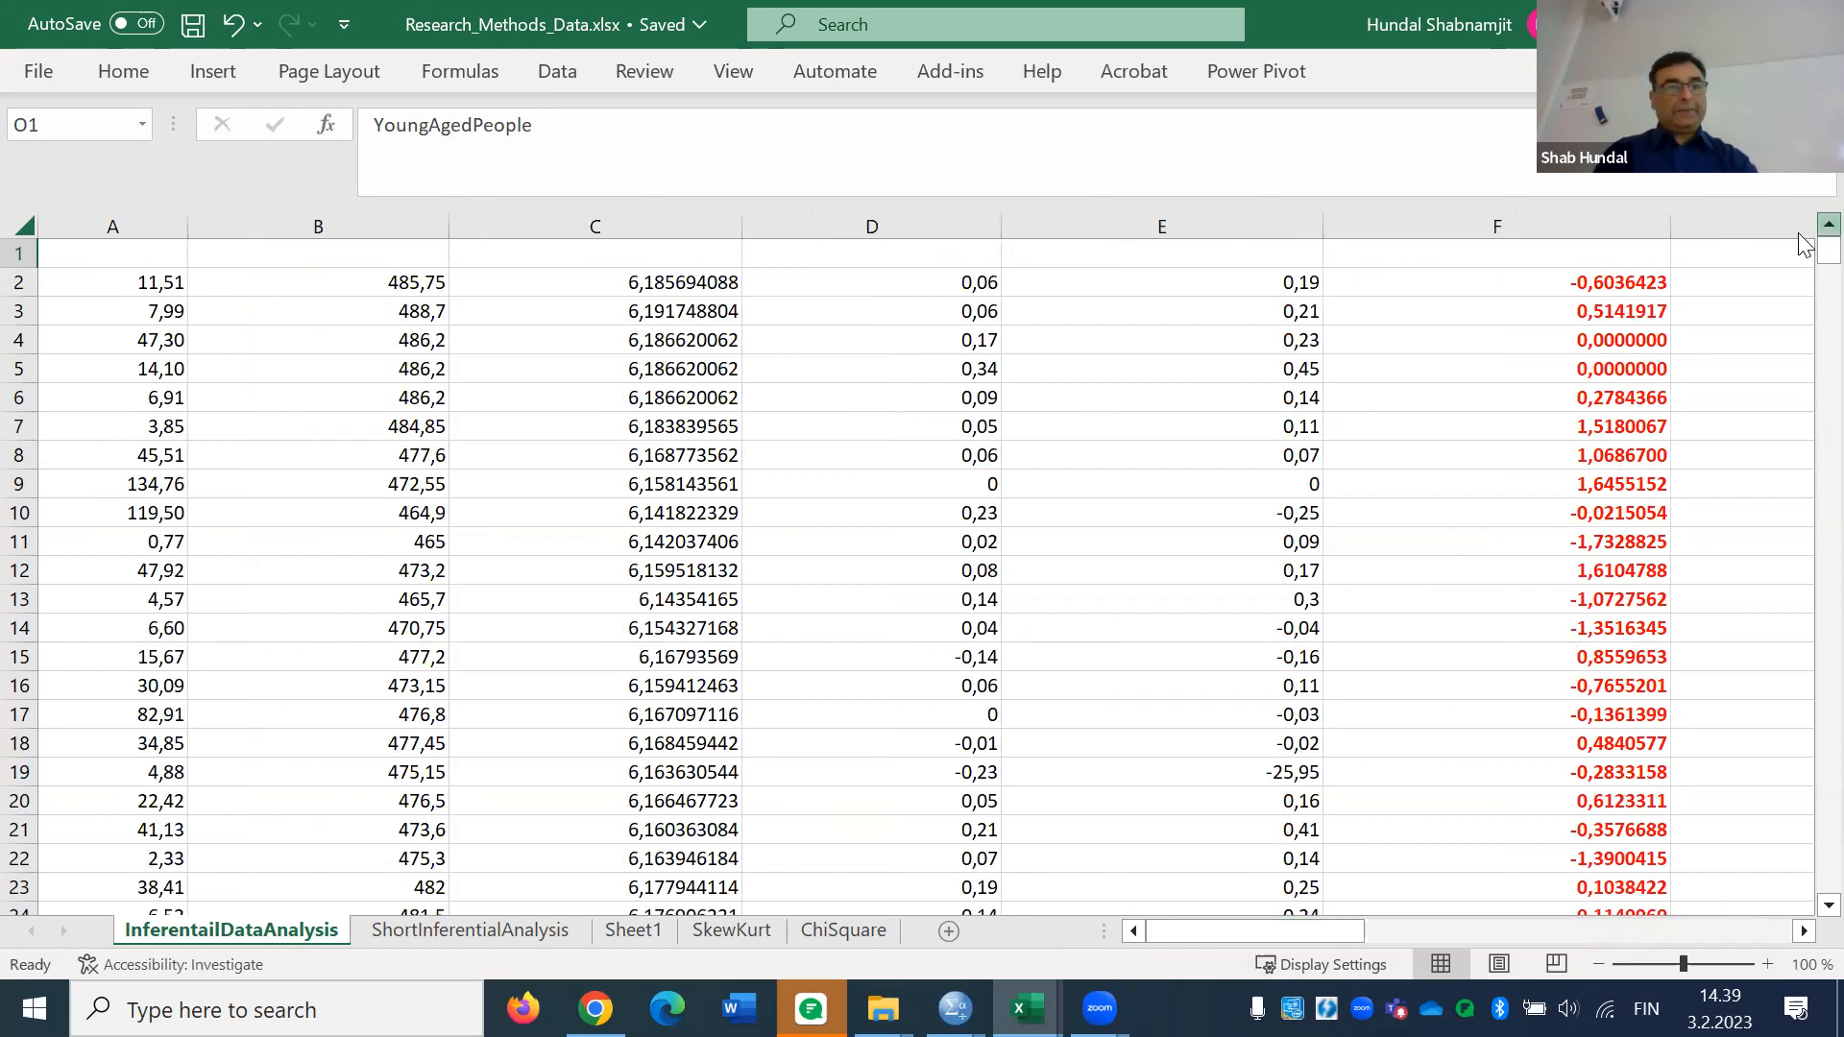
drag(1828, 252, 1799, 293)
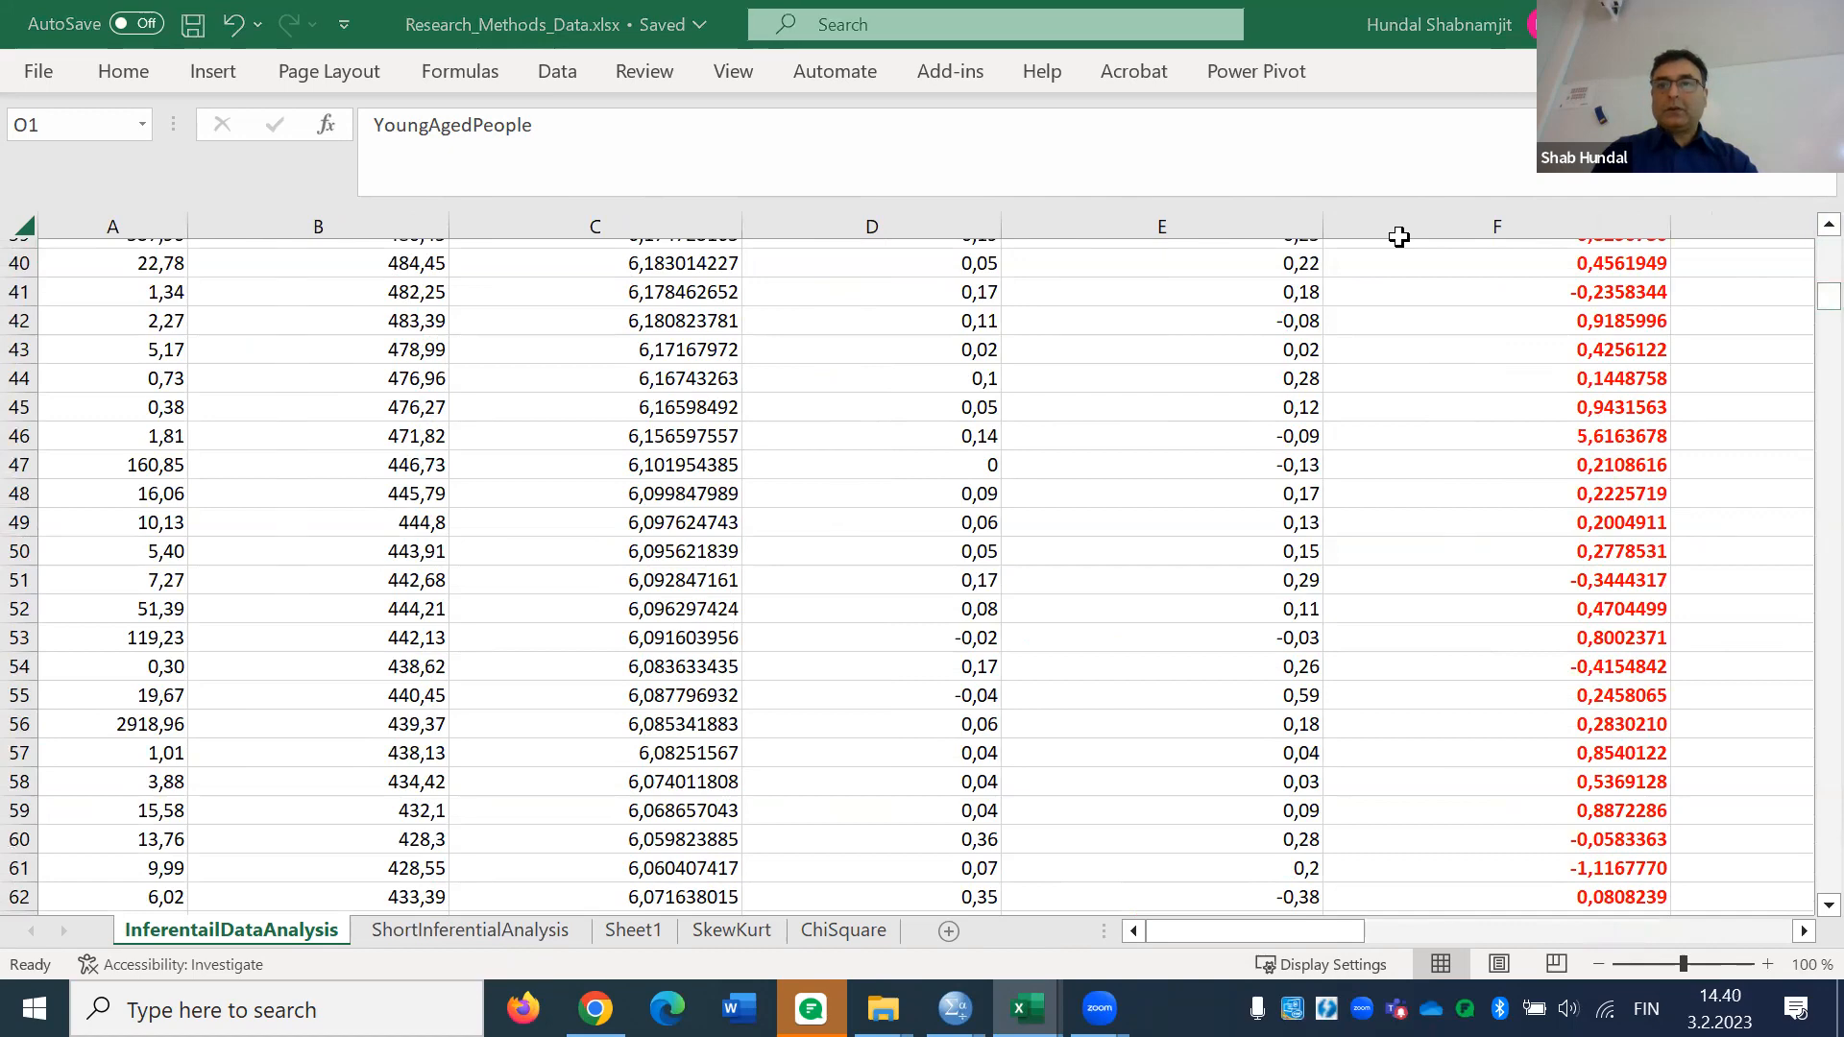
click(1168, 40)
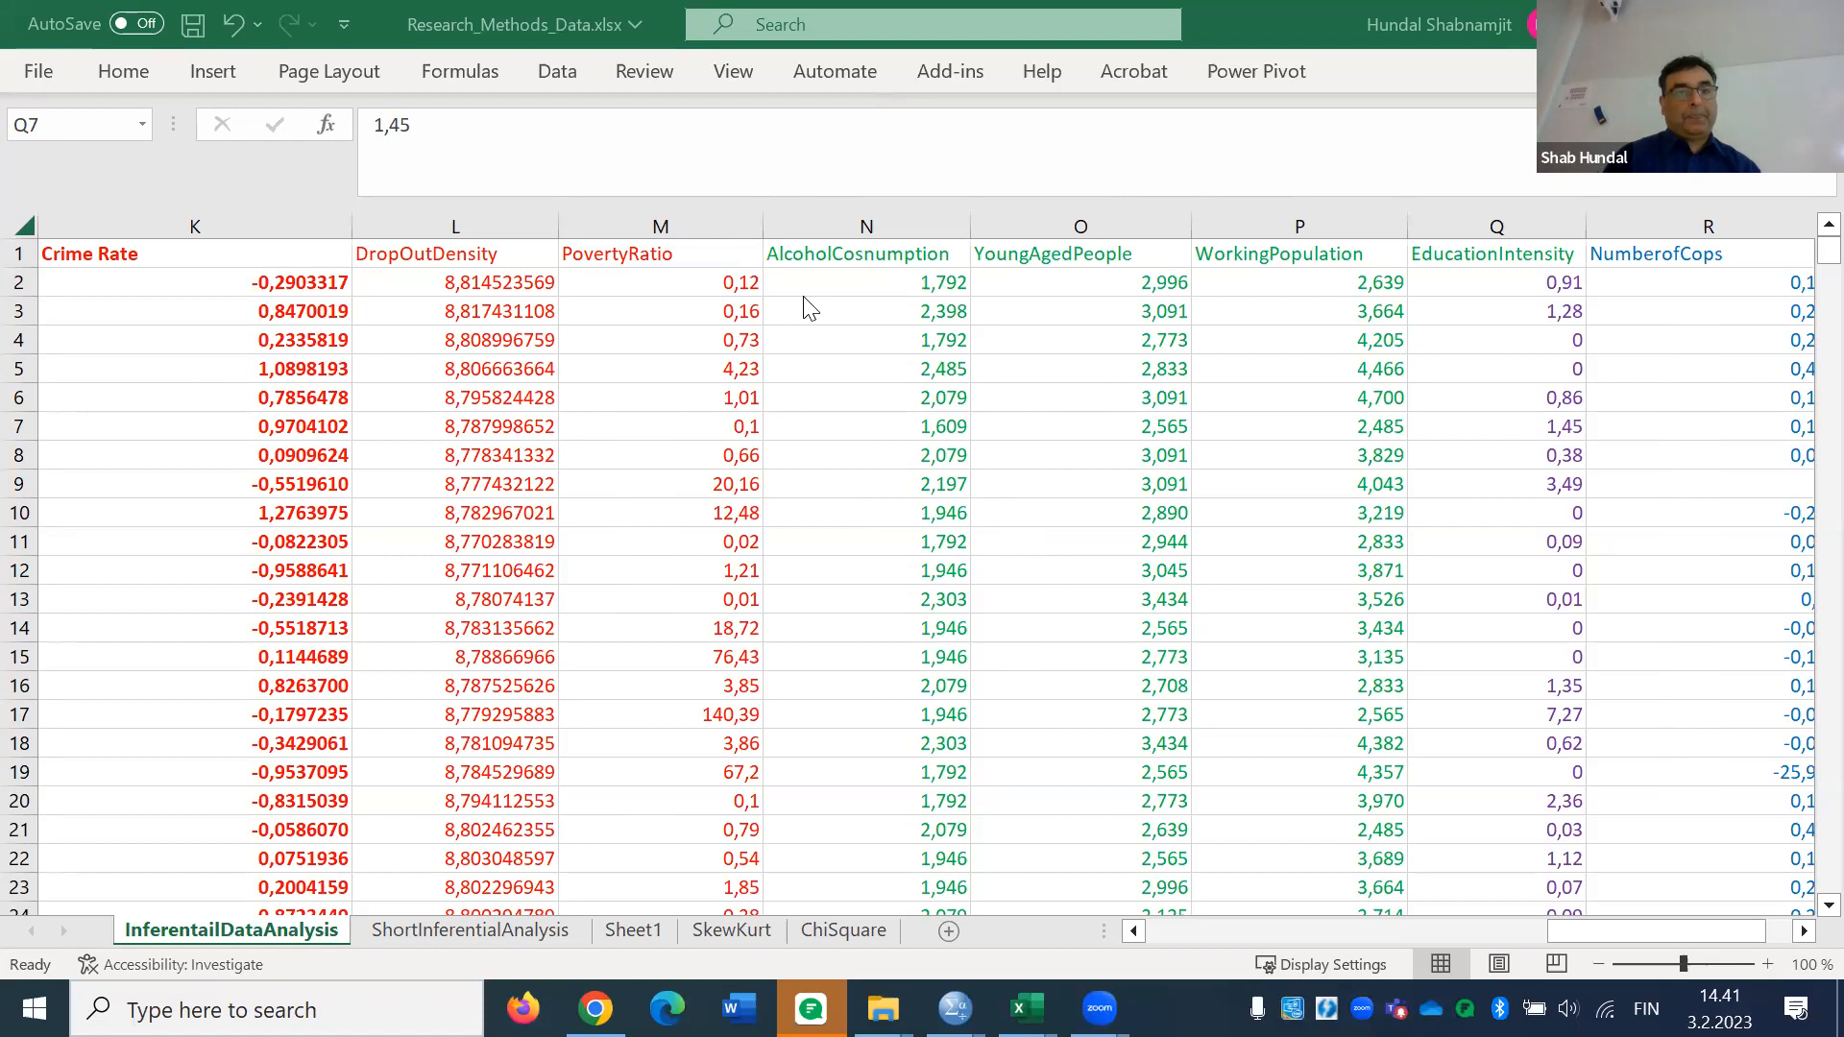
Insert an empty column directly before the Crime Rate column
click(108, 247)
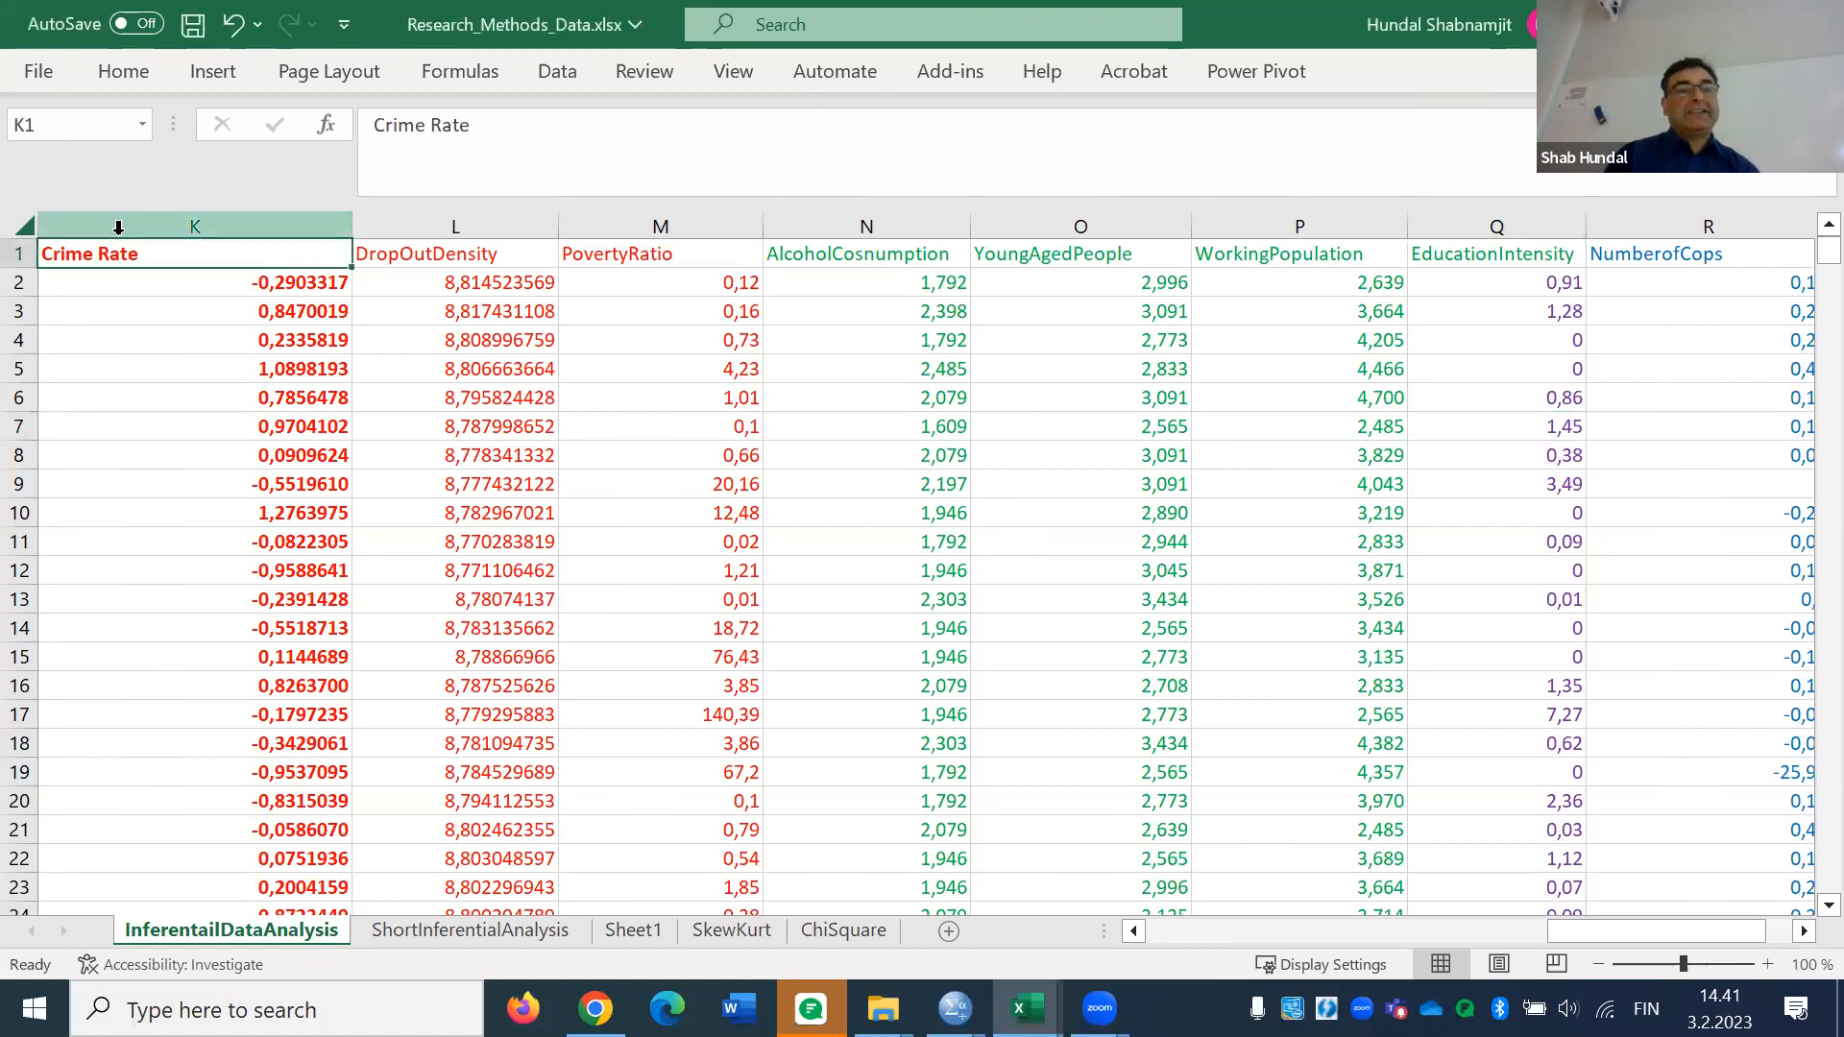
click(114, 230)
right_click(119, 235)
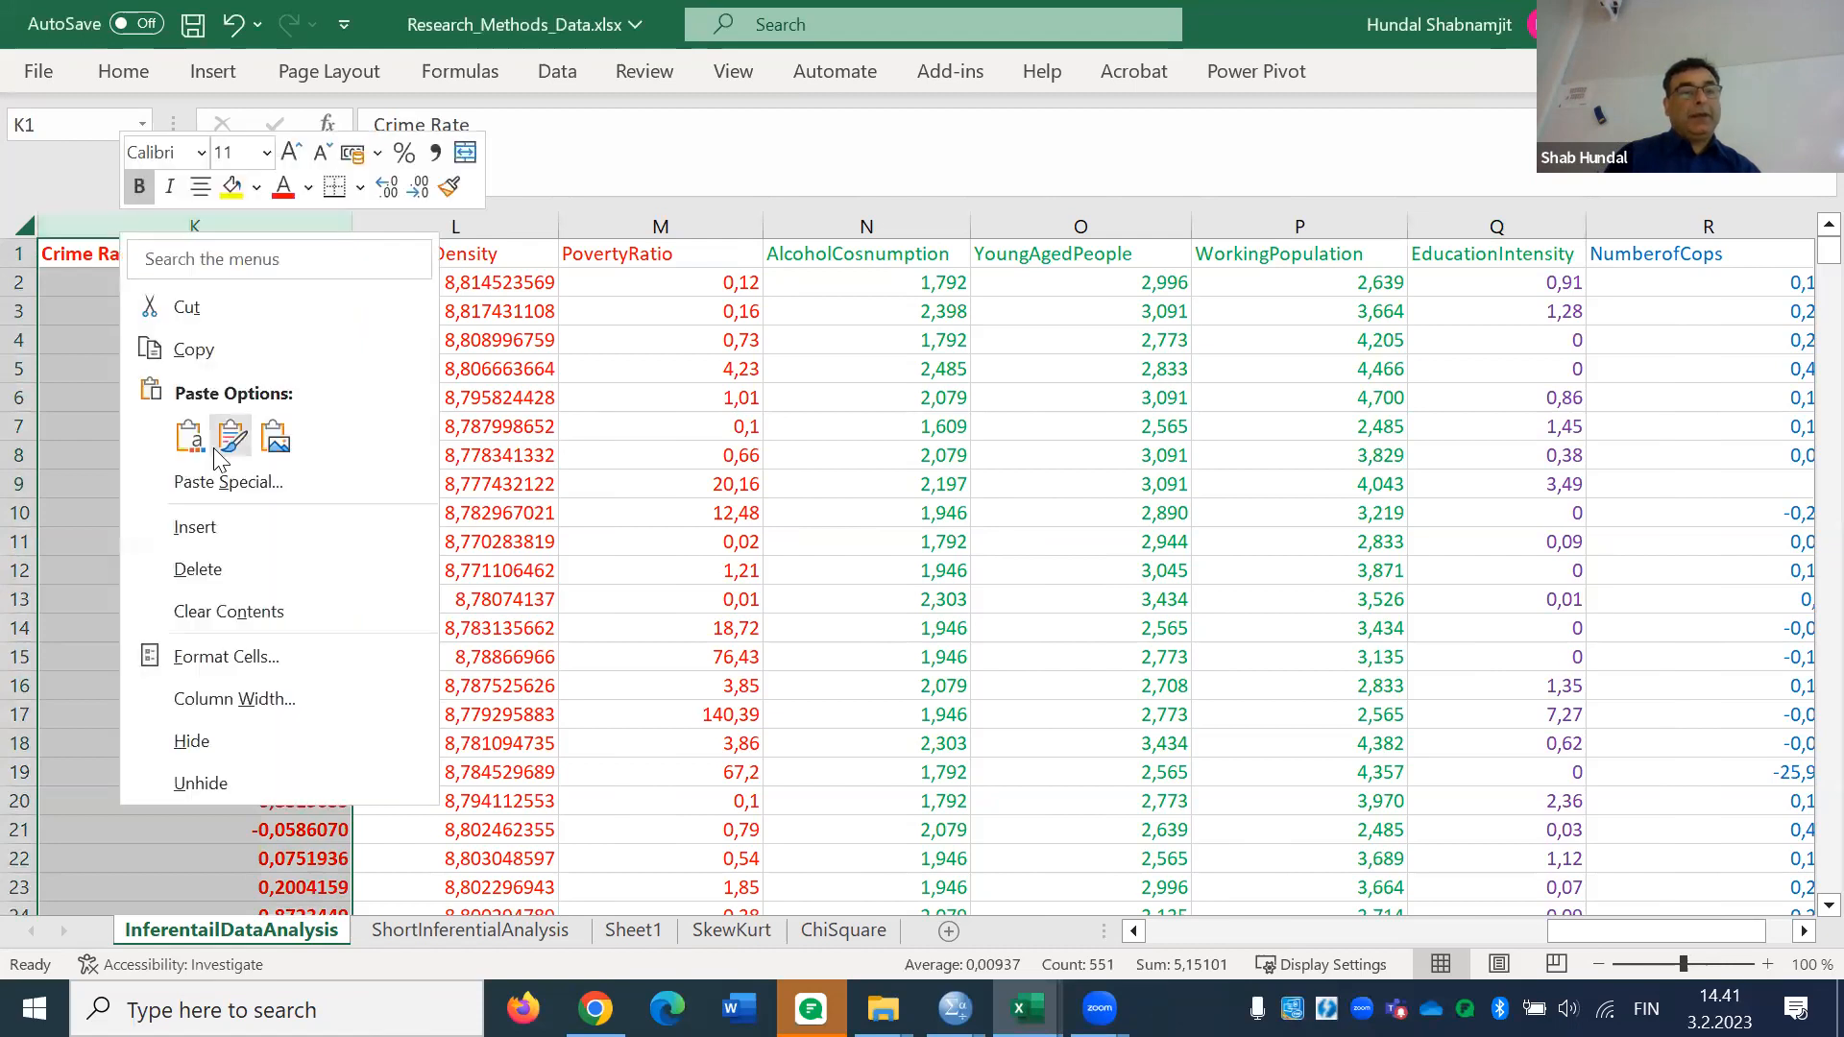
key(Escape)
key(ctrl+plus)
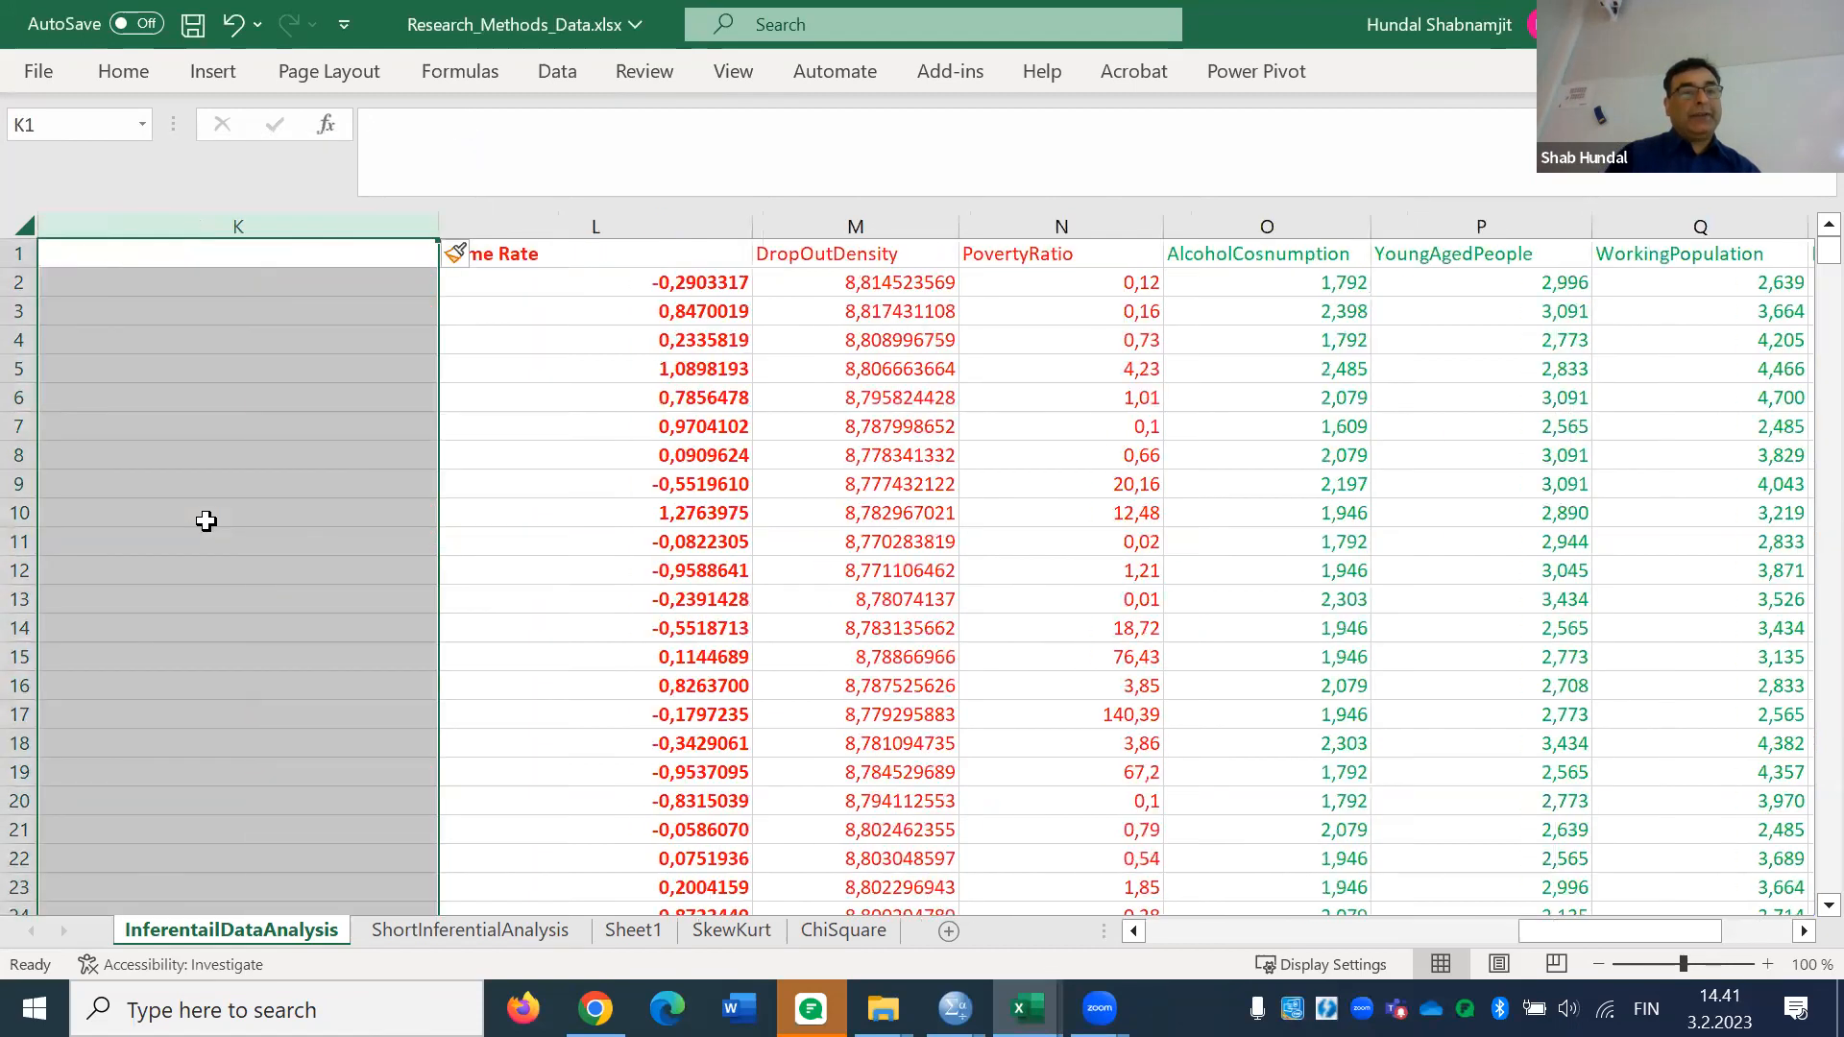
Enter New York in cell K2 as the label of the first observation
click(252, 254)
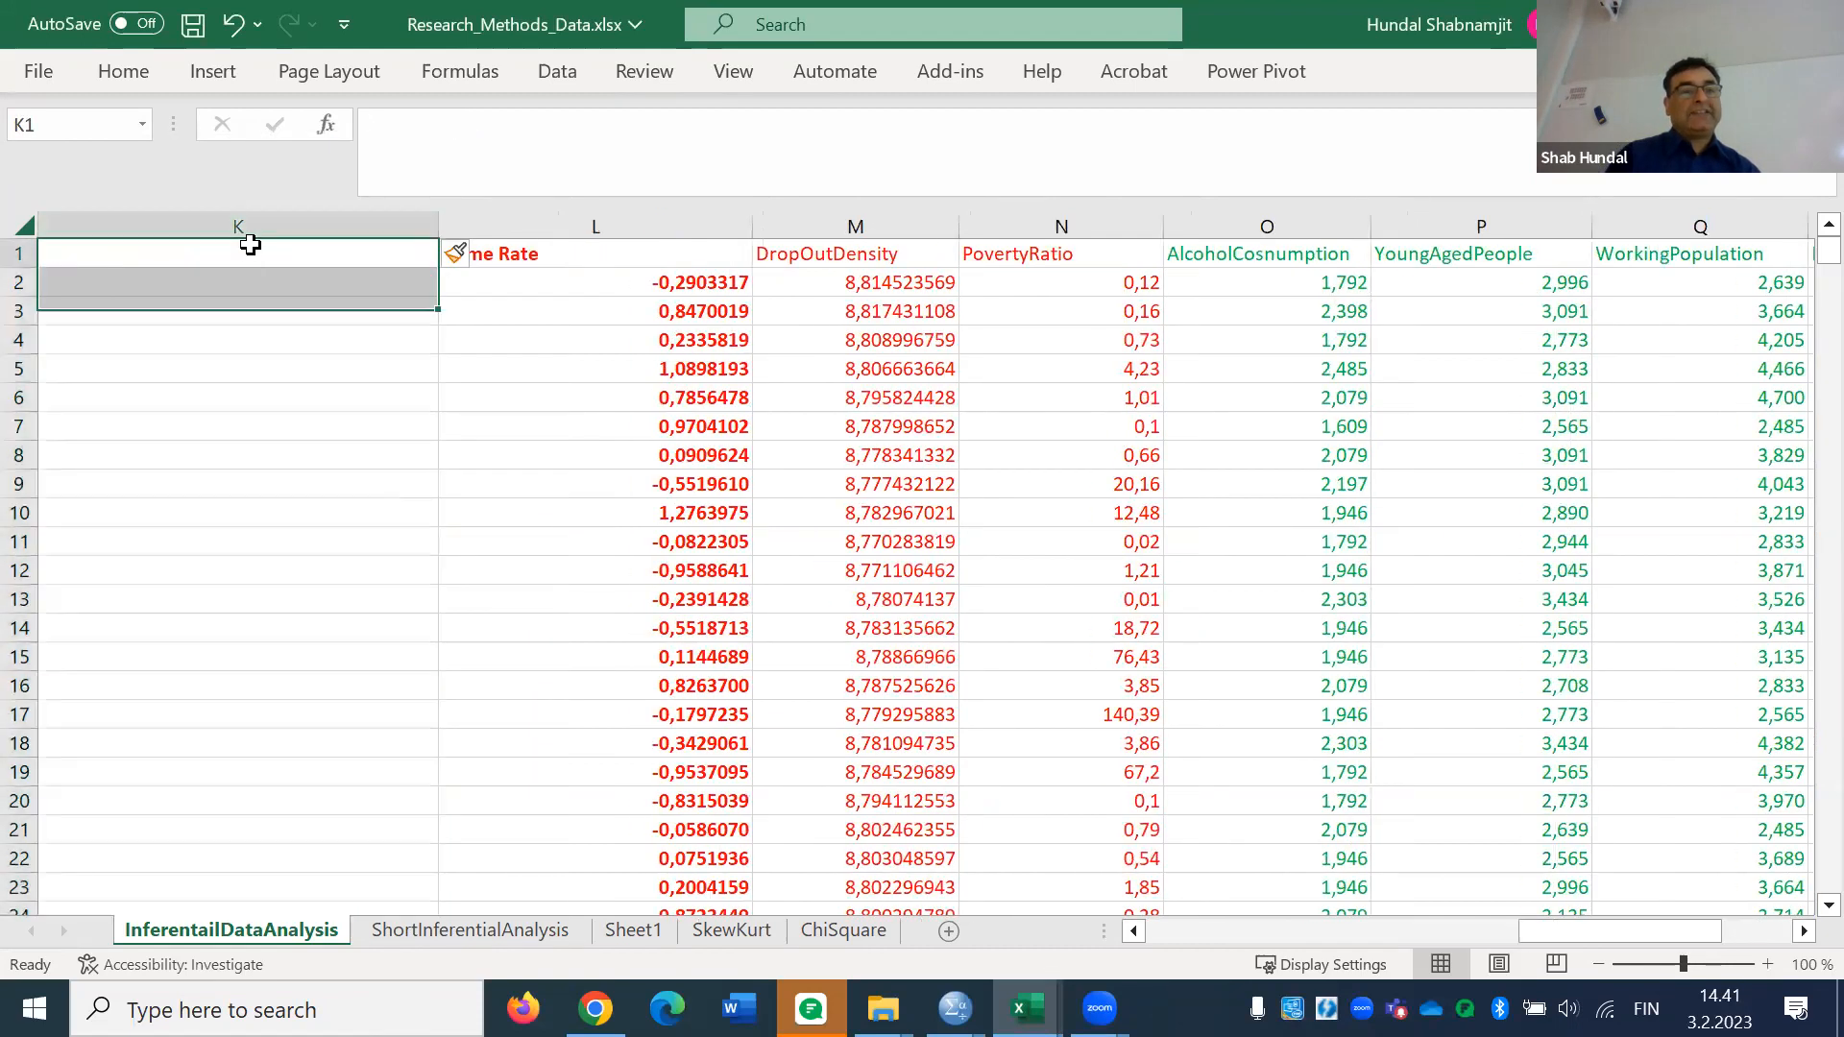
click(269, 290)
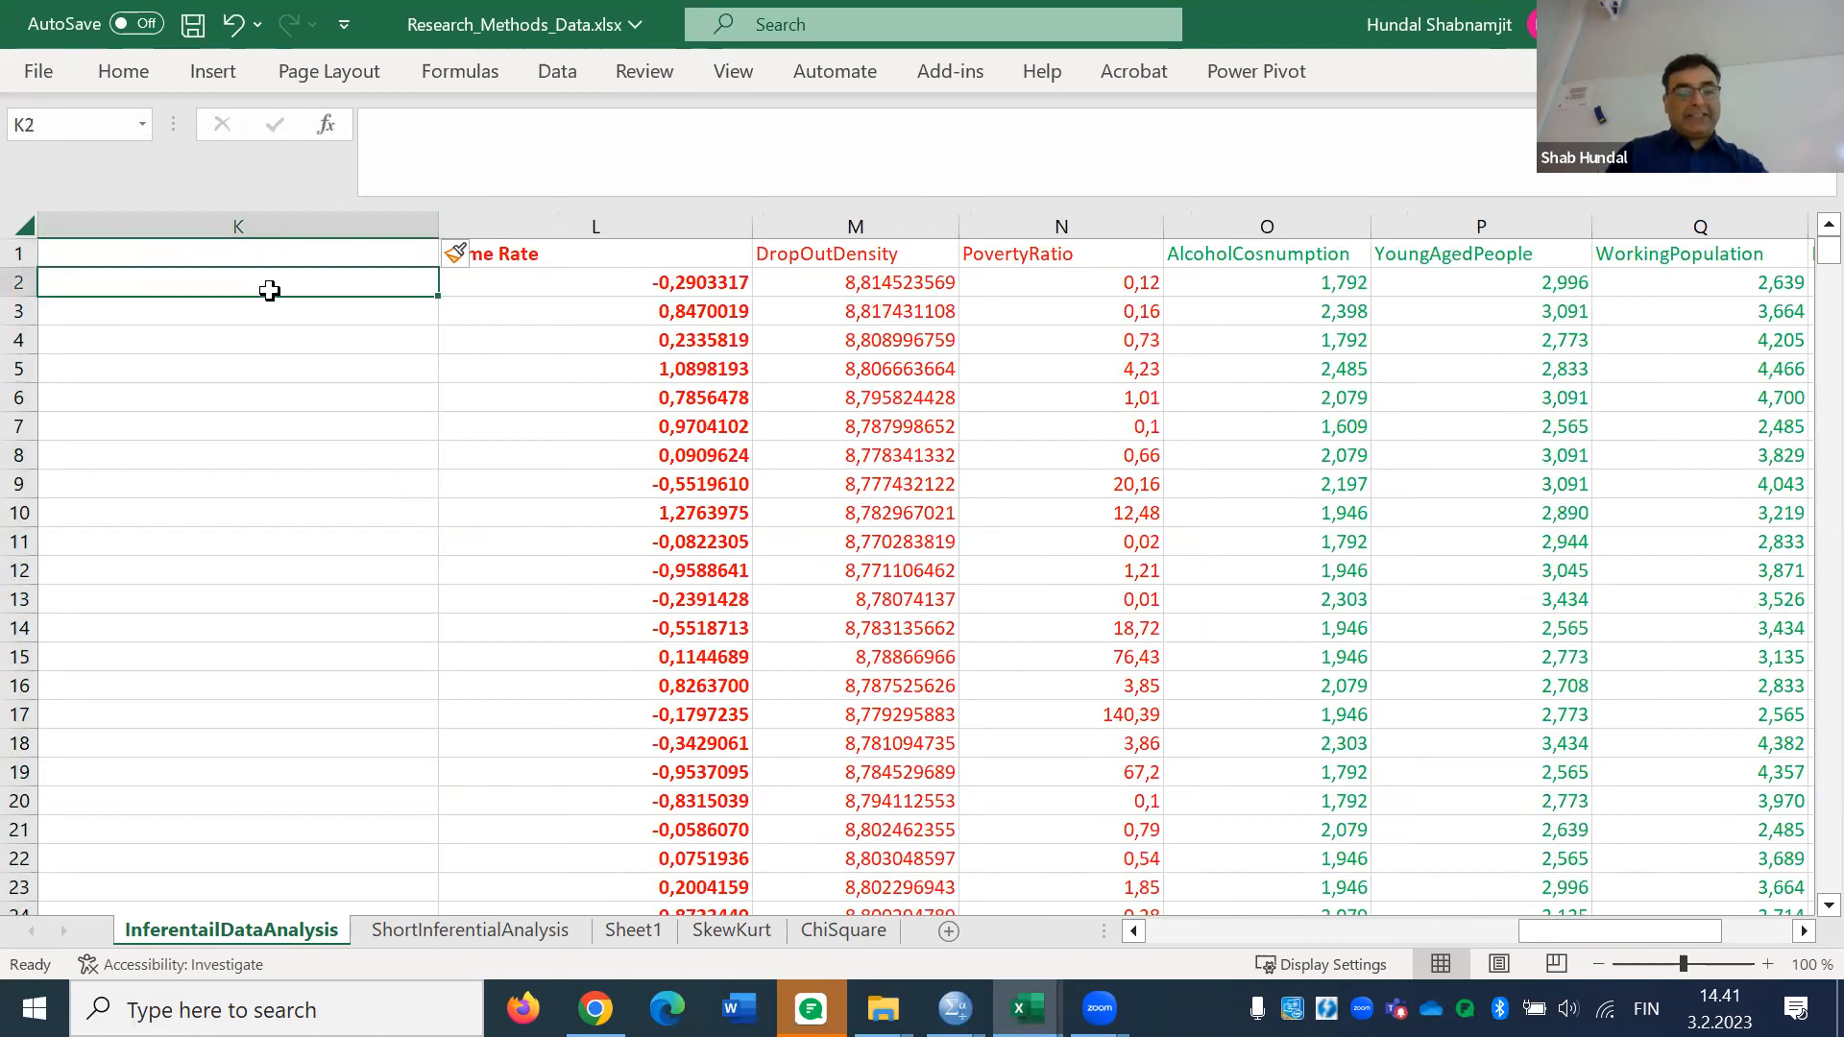
text(New York)
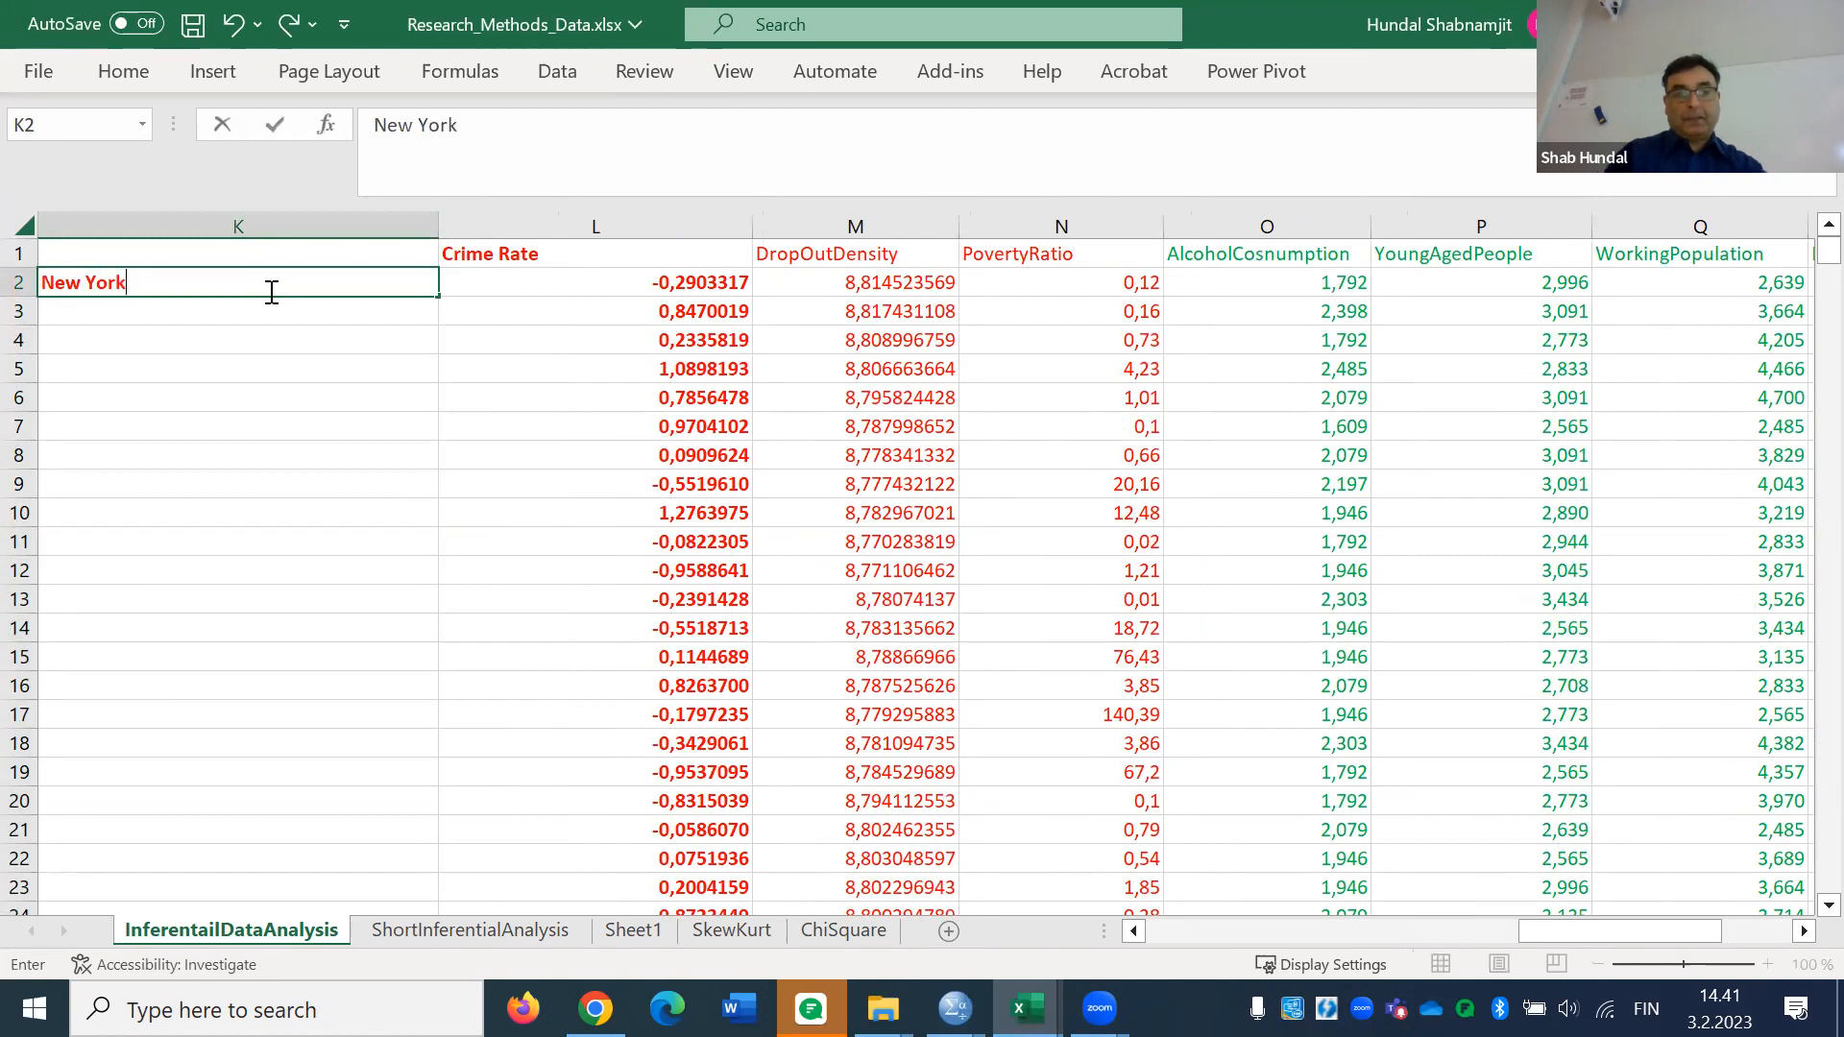
click(228, 305)
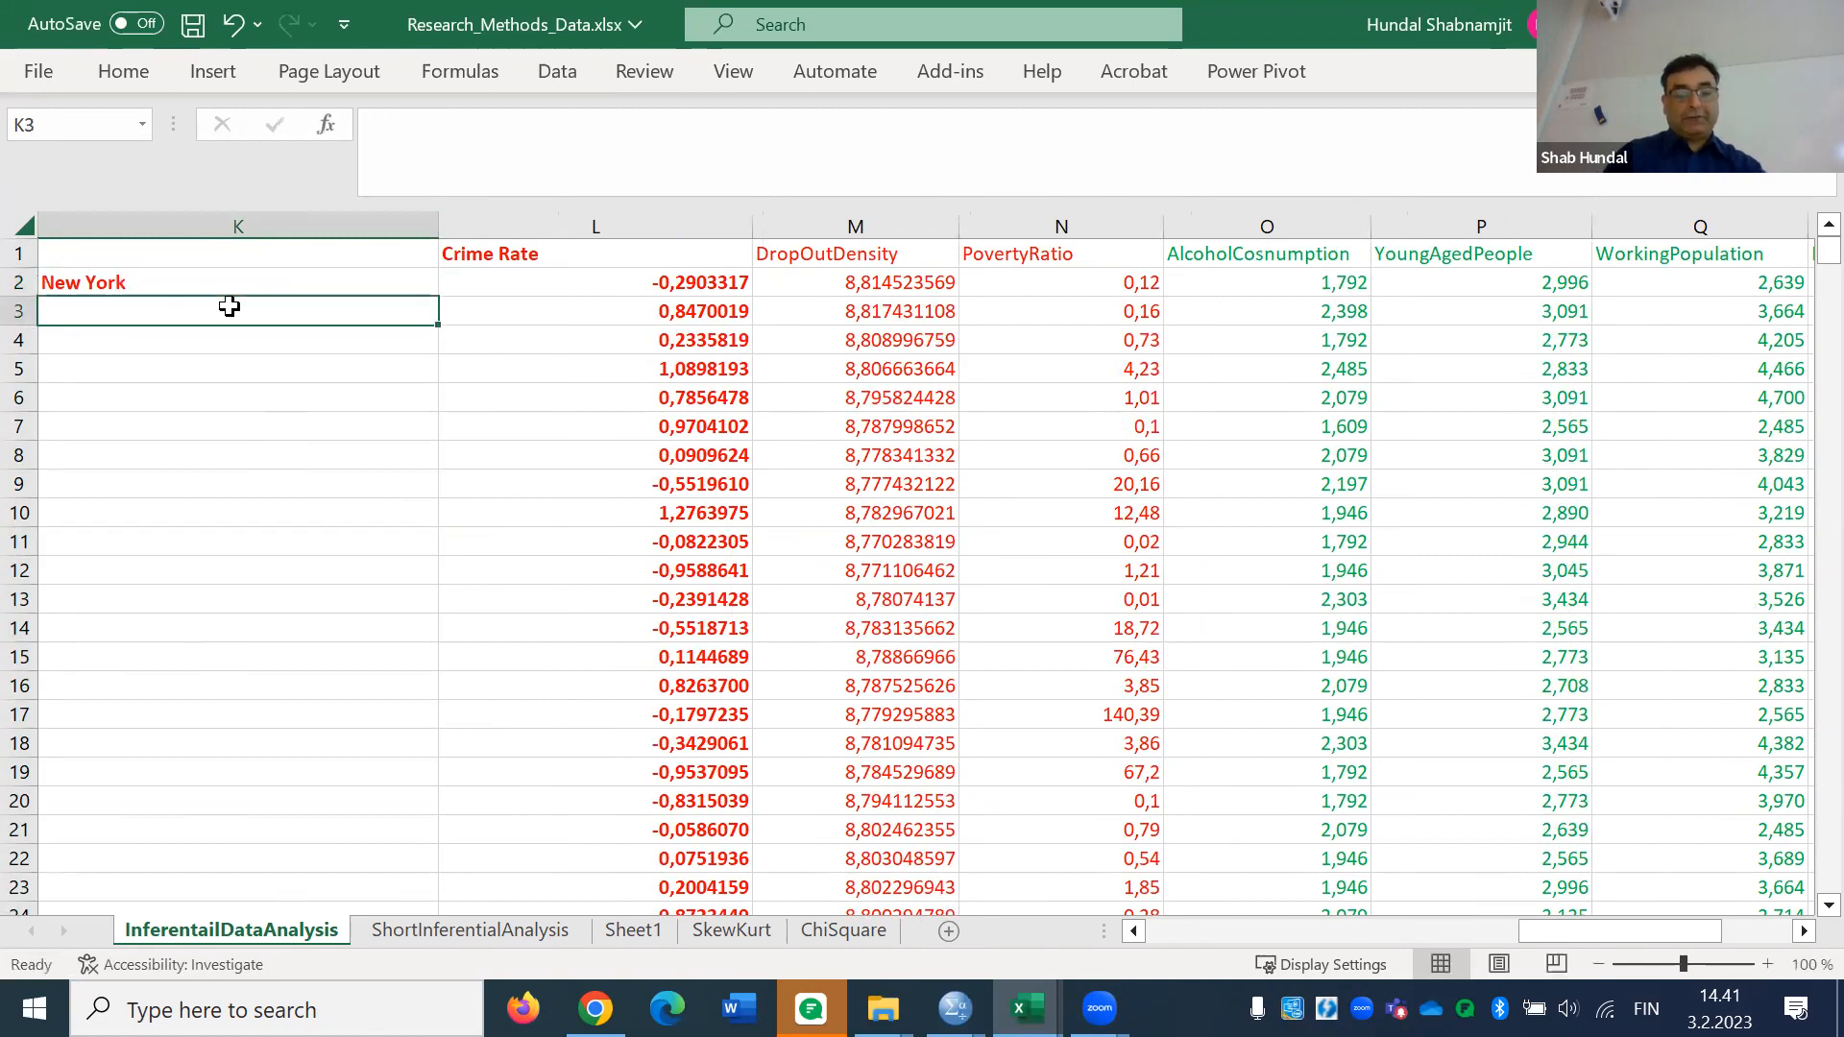
Enter London in cell K3 as the label of the second observation
text(Londo)
key(BackSpace)
key(BackSpace)
key(BackSpace)
text(ndon)
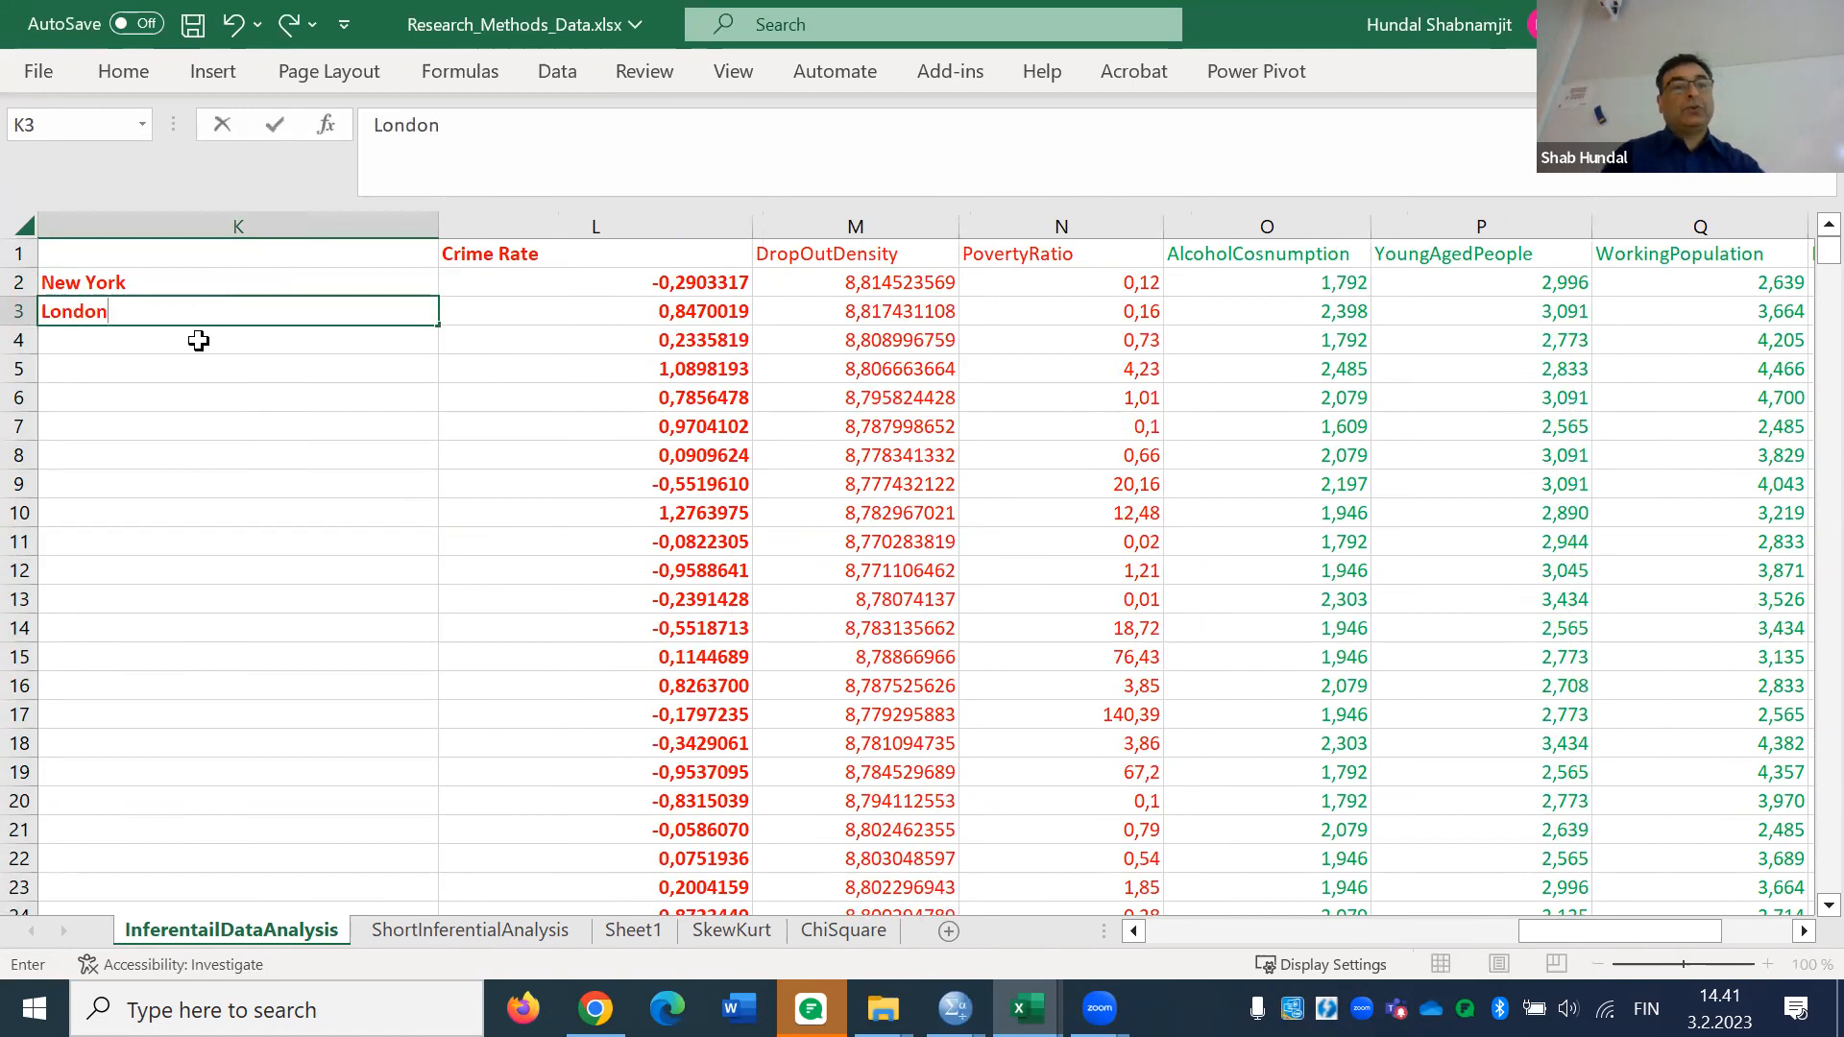
click(197, 340)
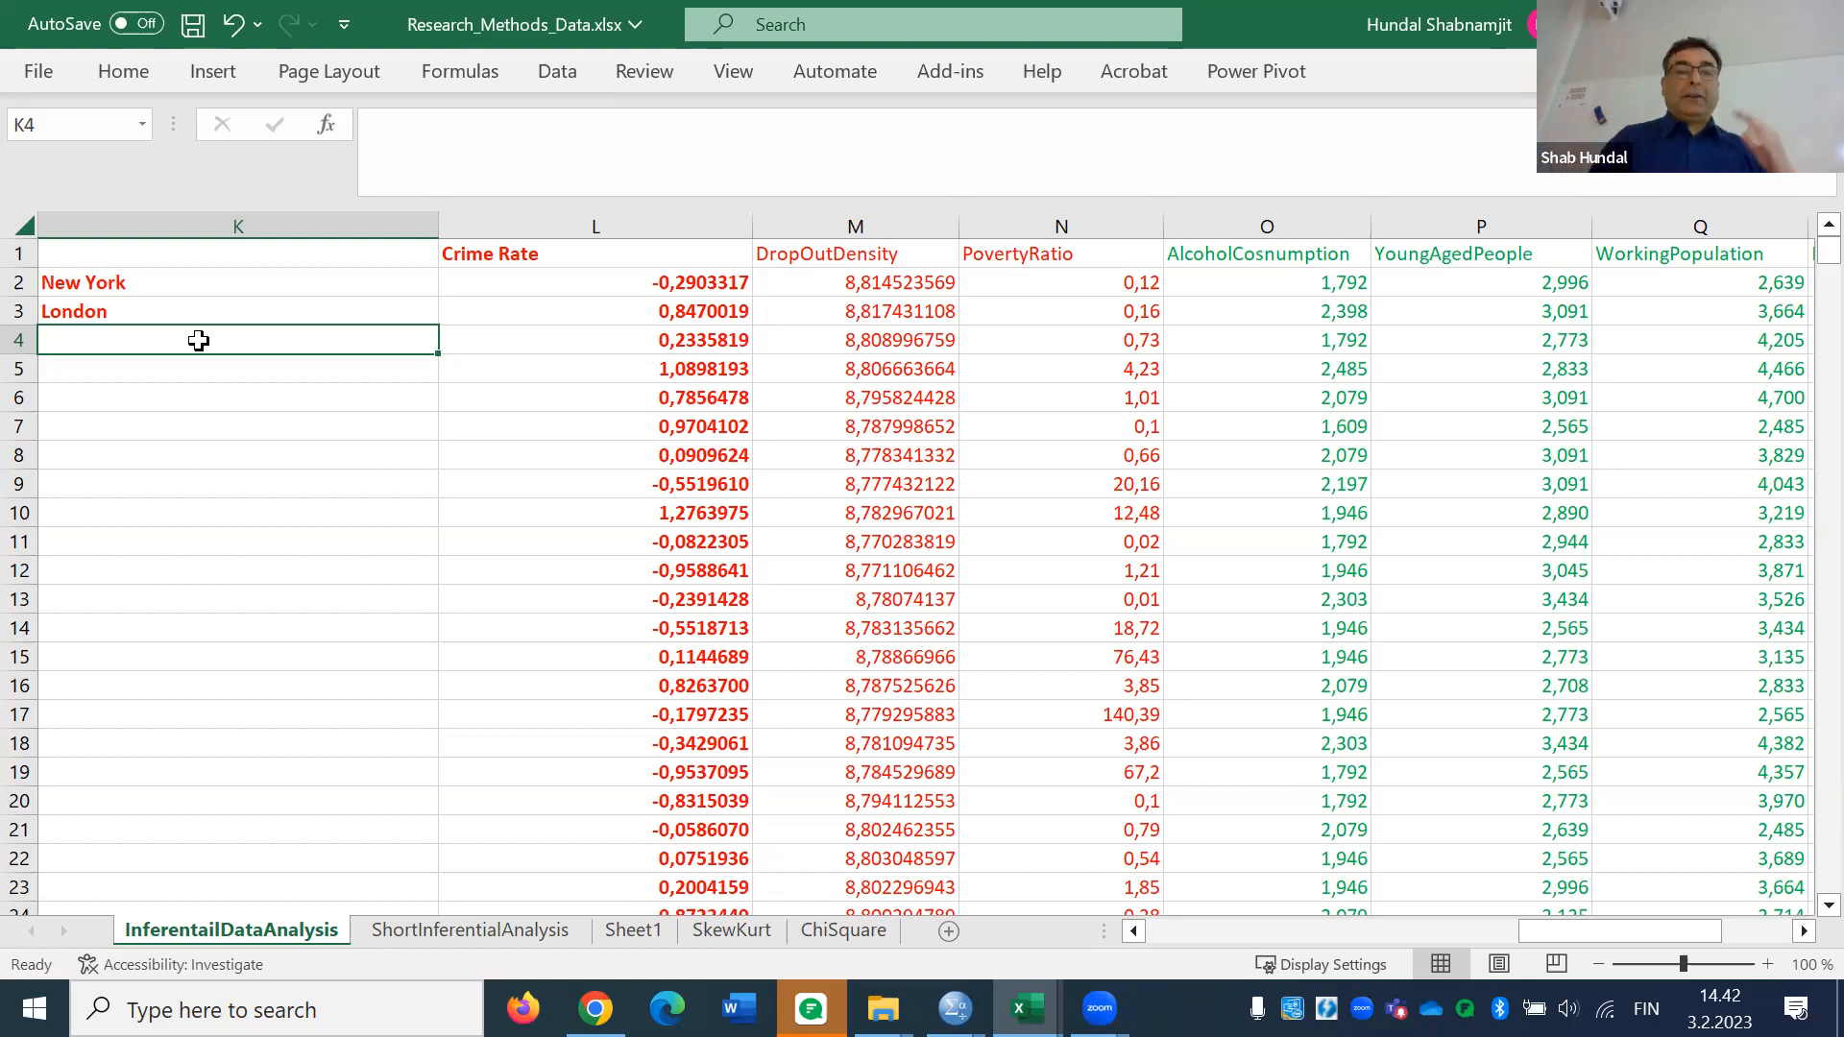
click(195, 313)
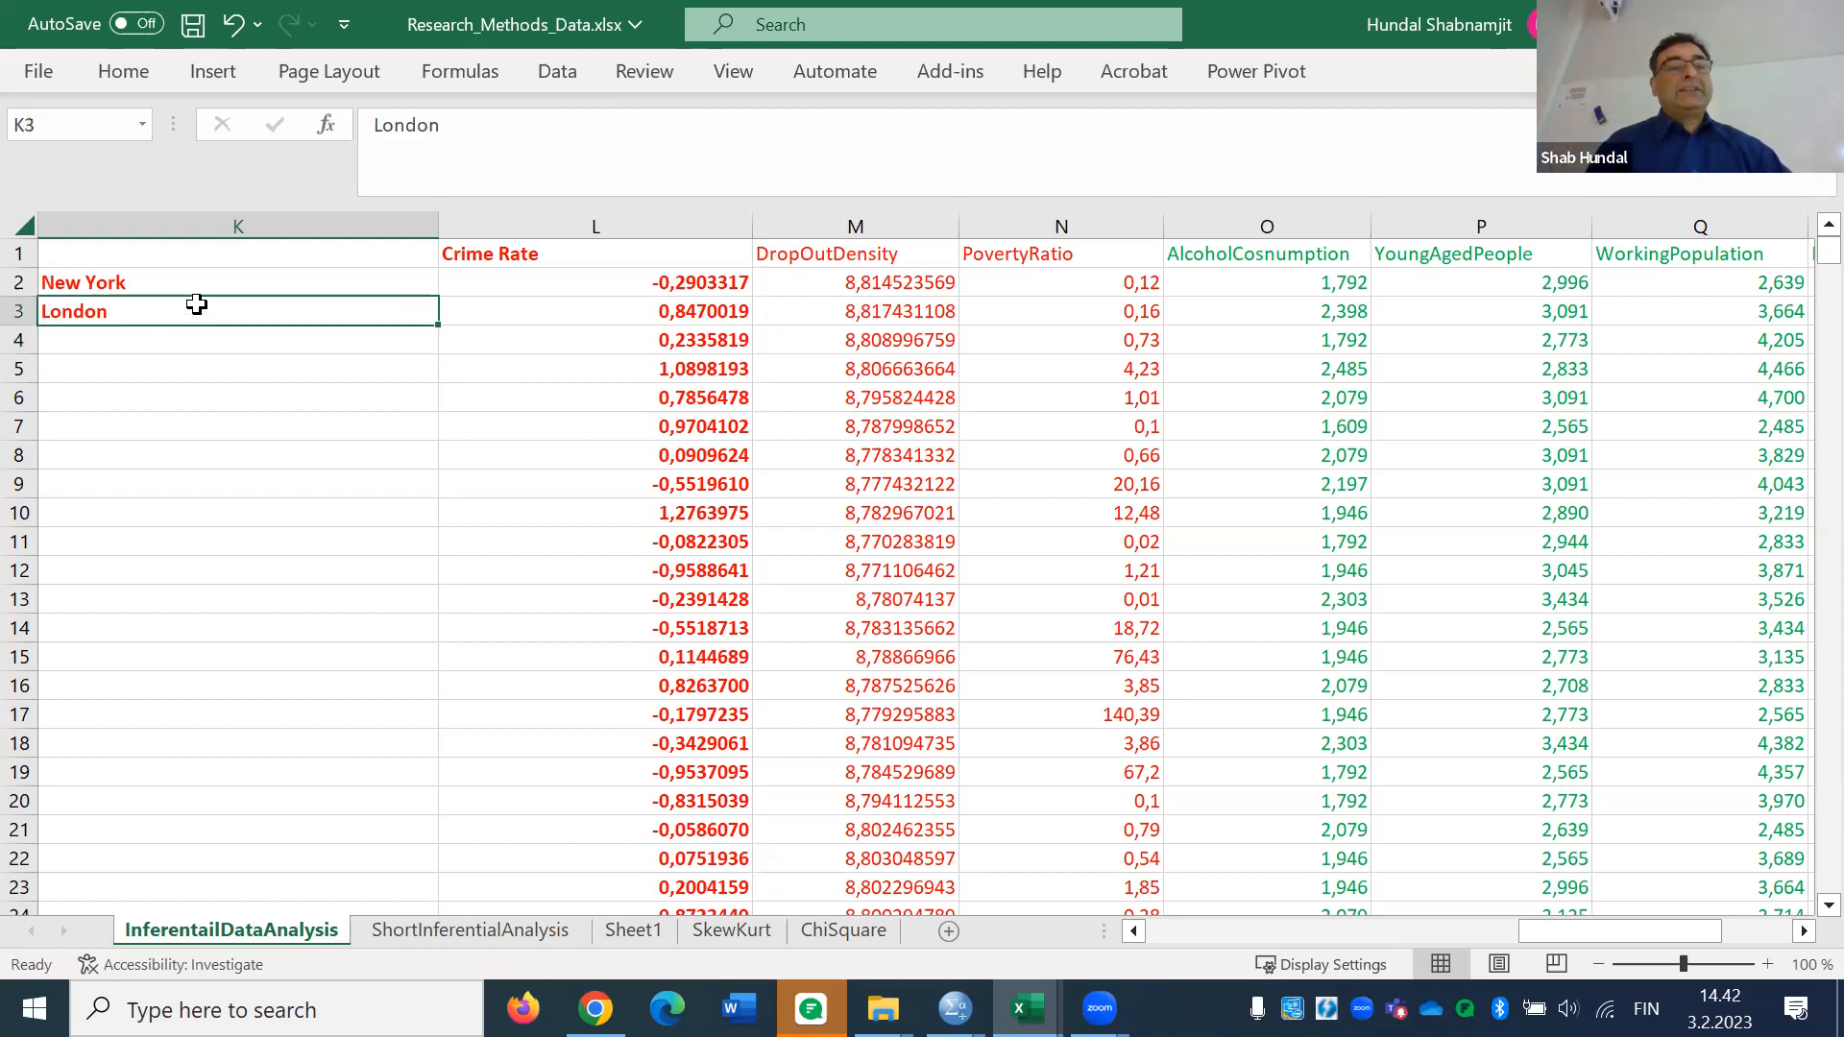
Label the following observations Paris, Tokyo and Helsinki in cells K4 to K6
click(185, 338)
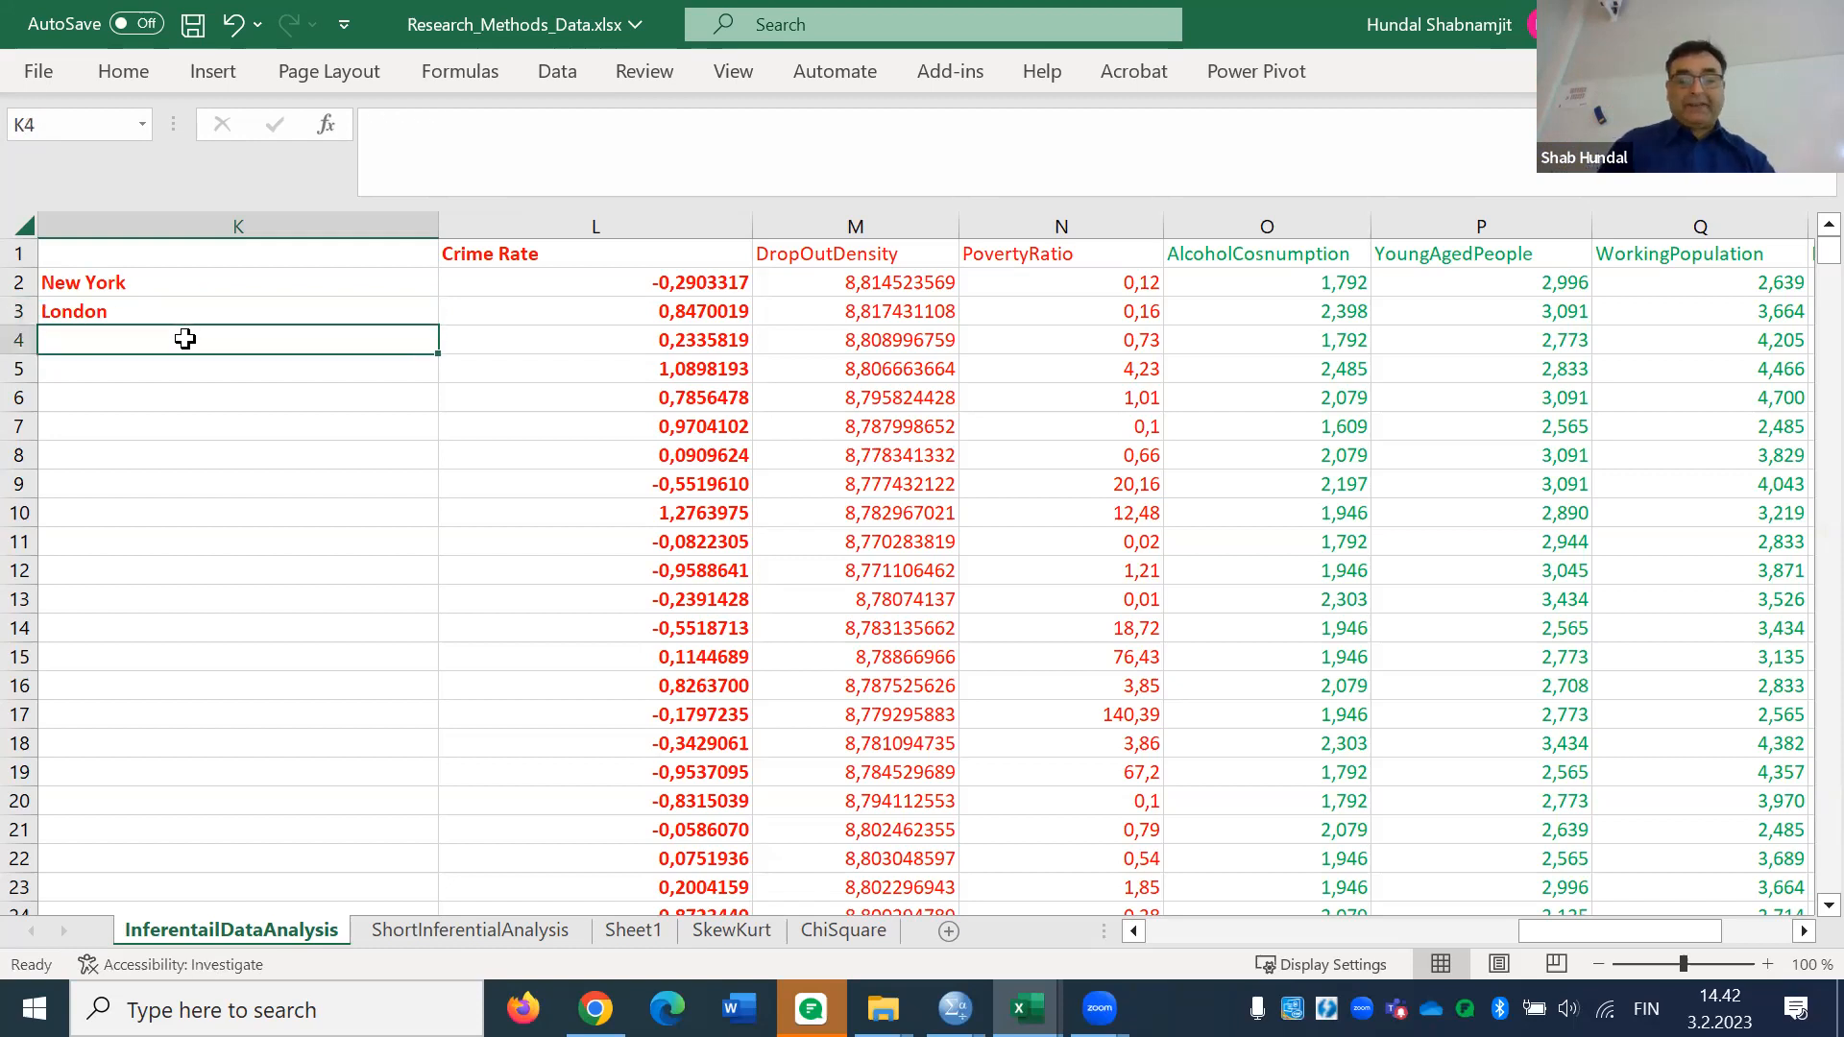
text(Paris)
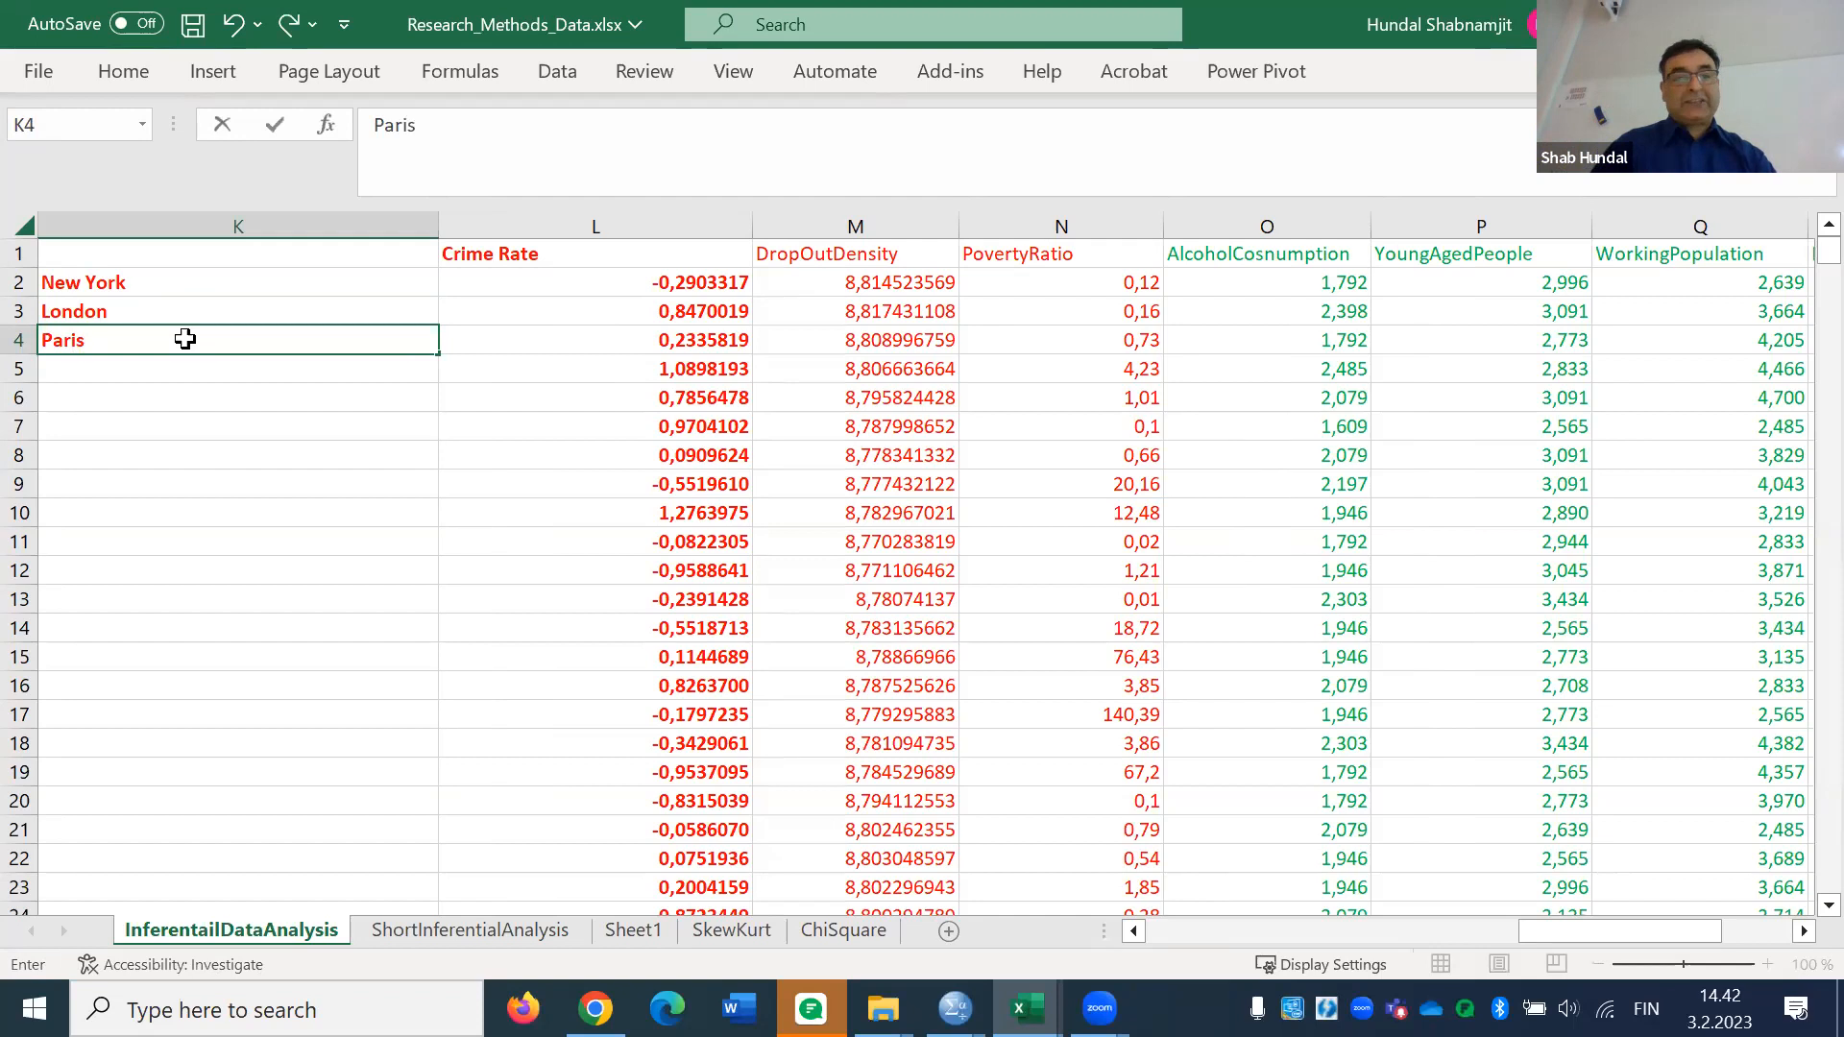
key(Return)
text(To)
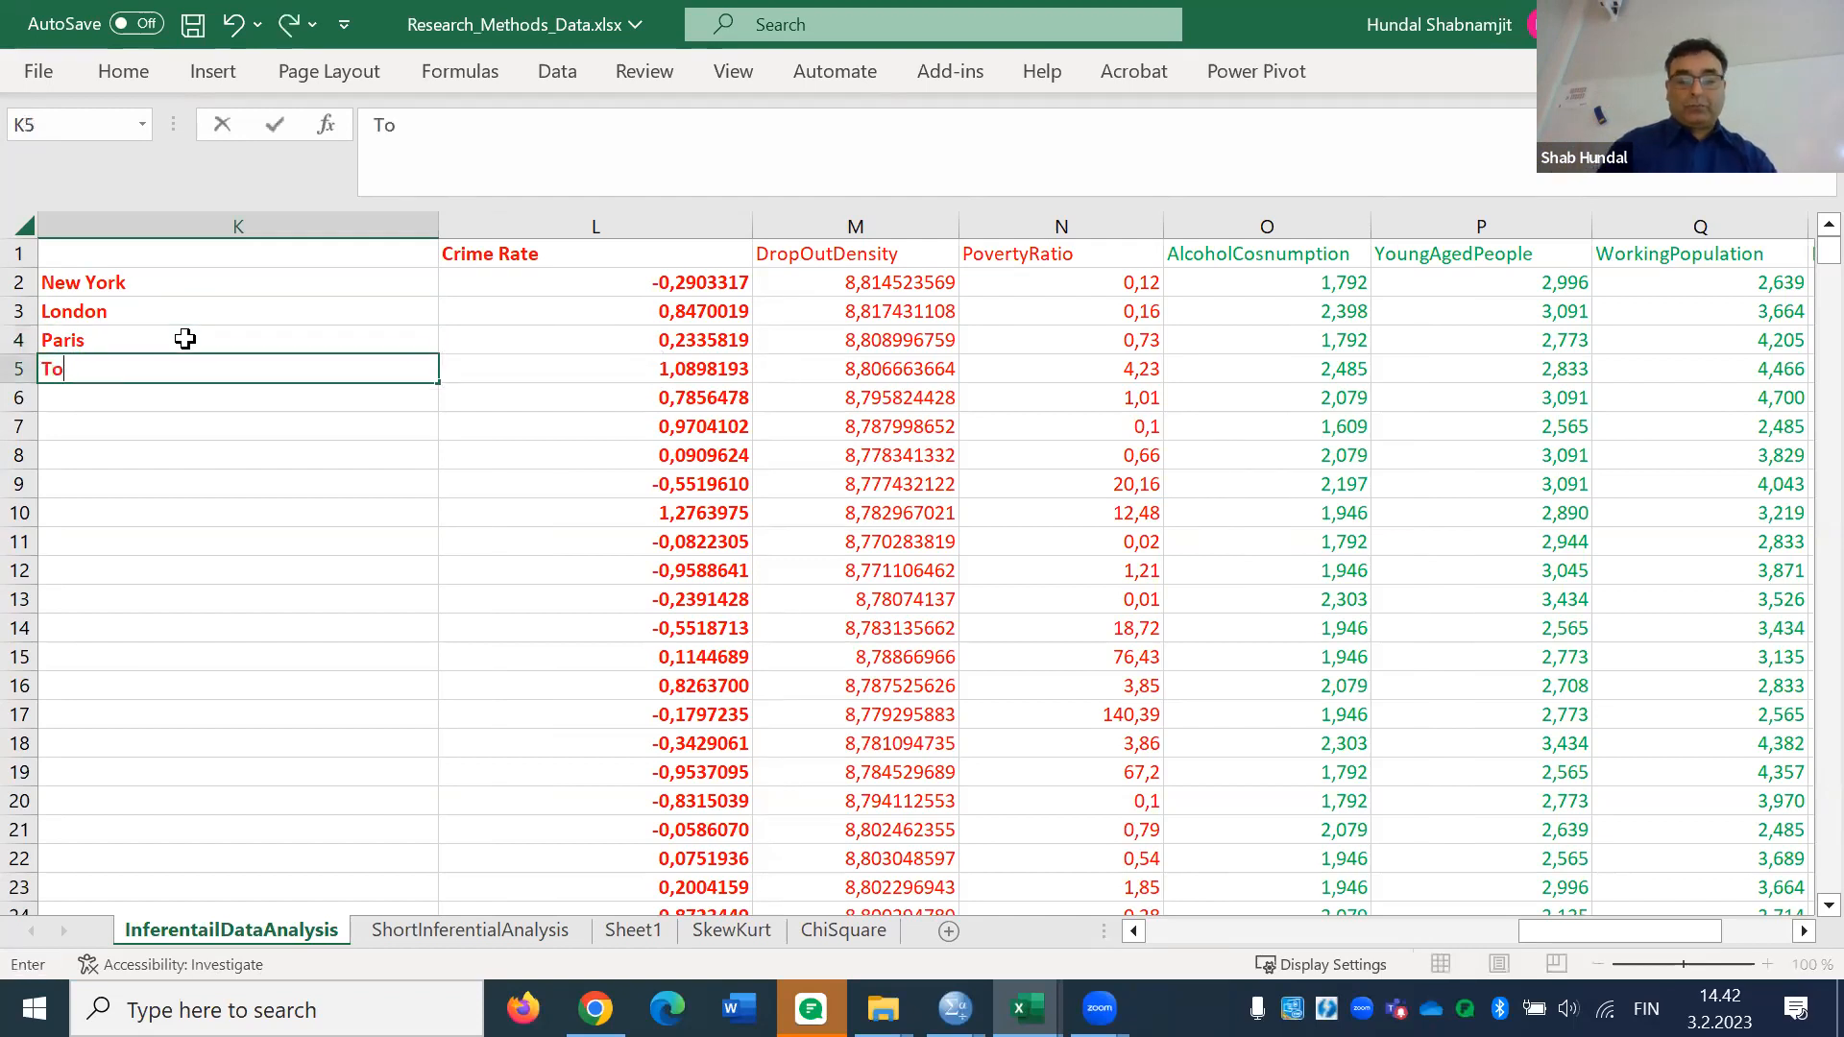
text(kyo)
key(Return)
text(Helsinki)
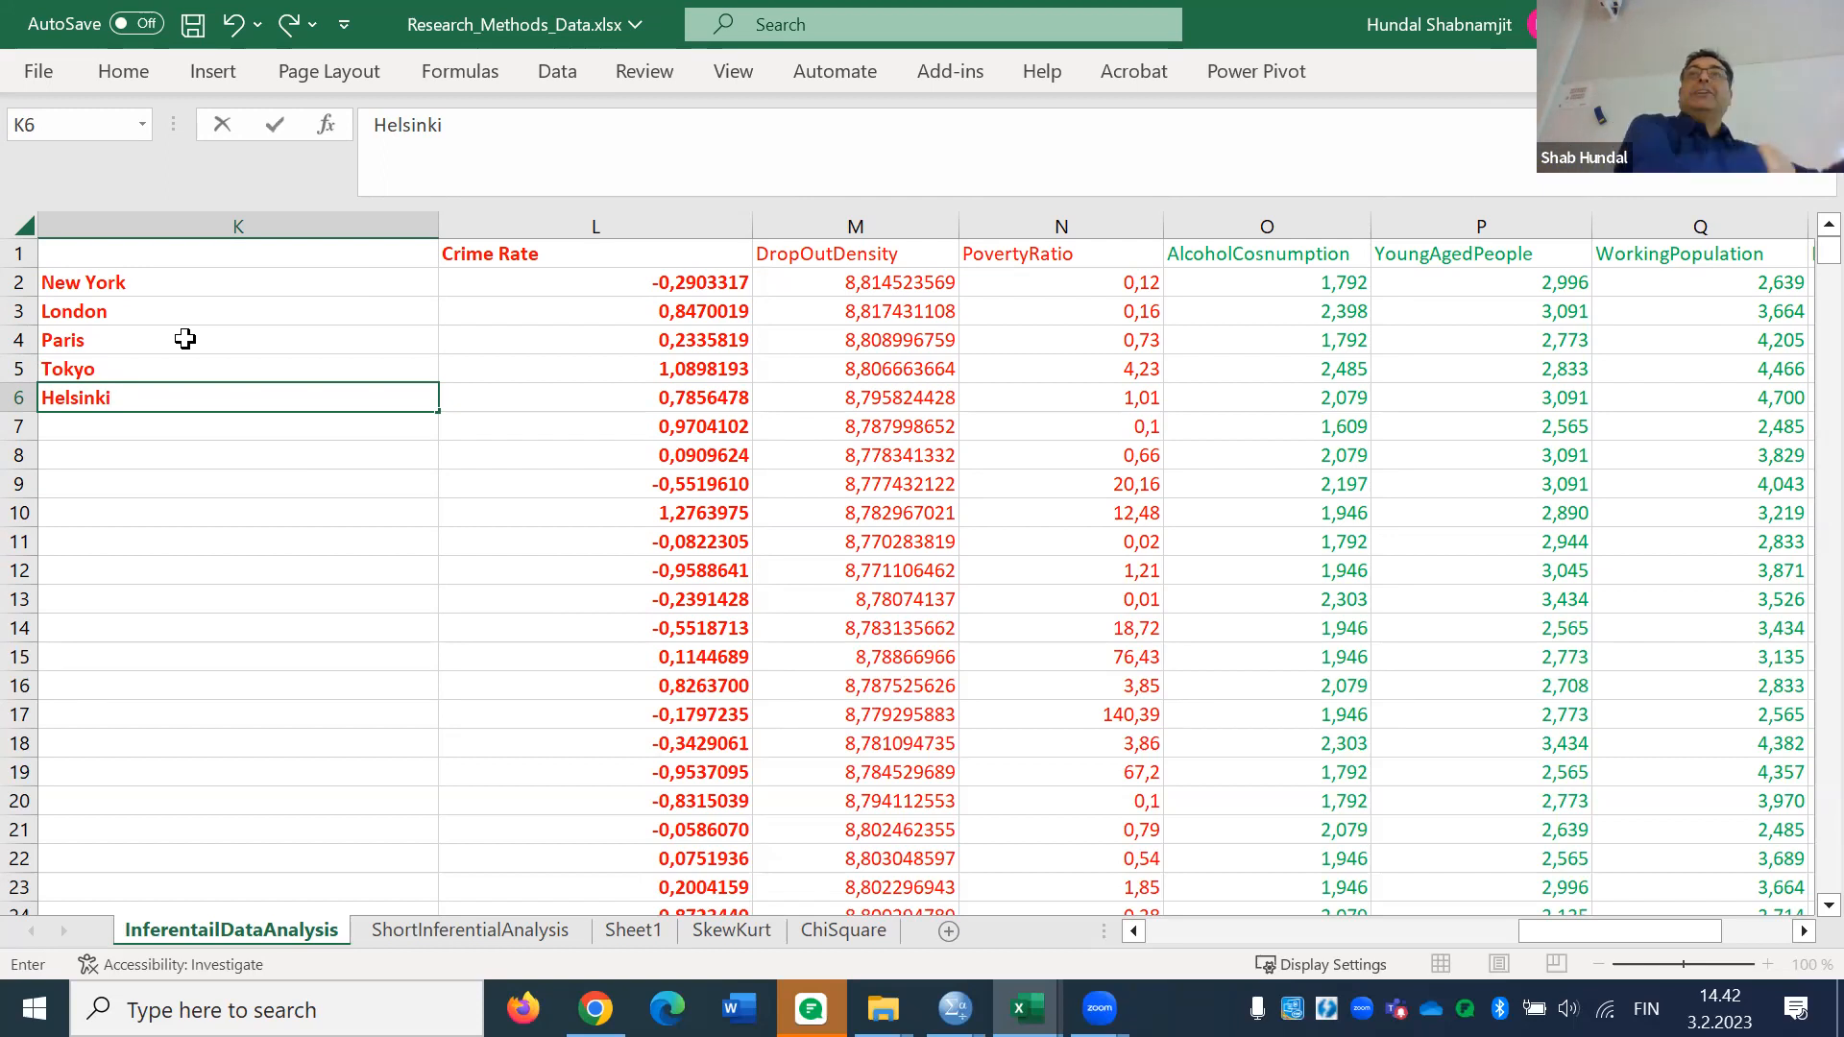
drag(185, 339, 207, 256)
click(207, 256)
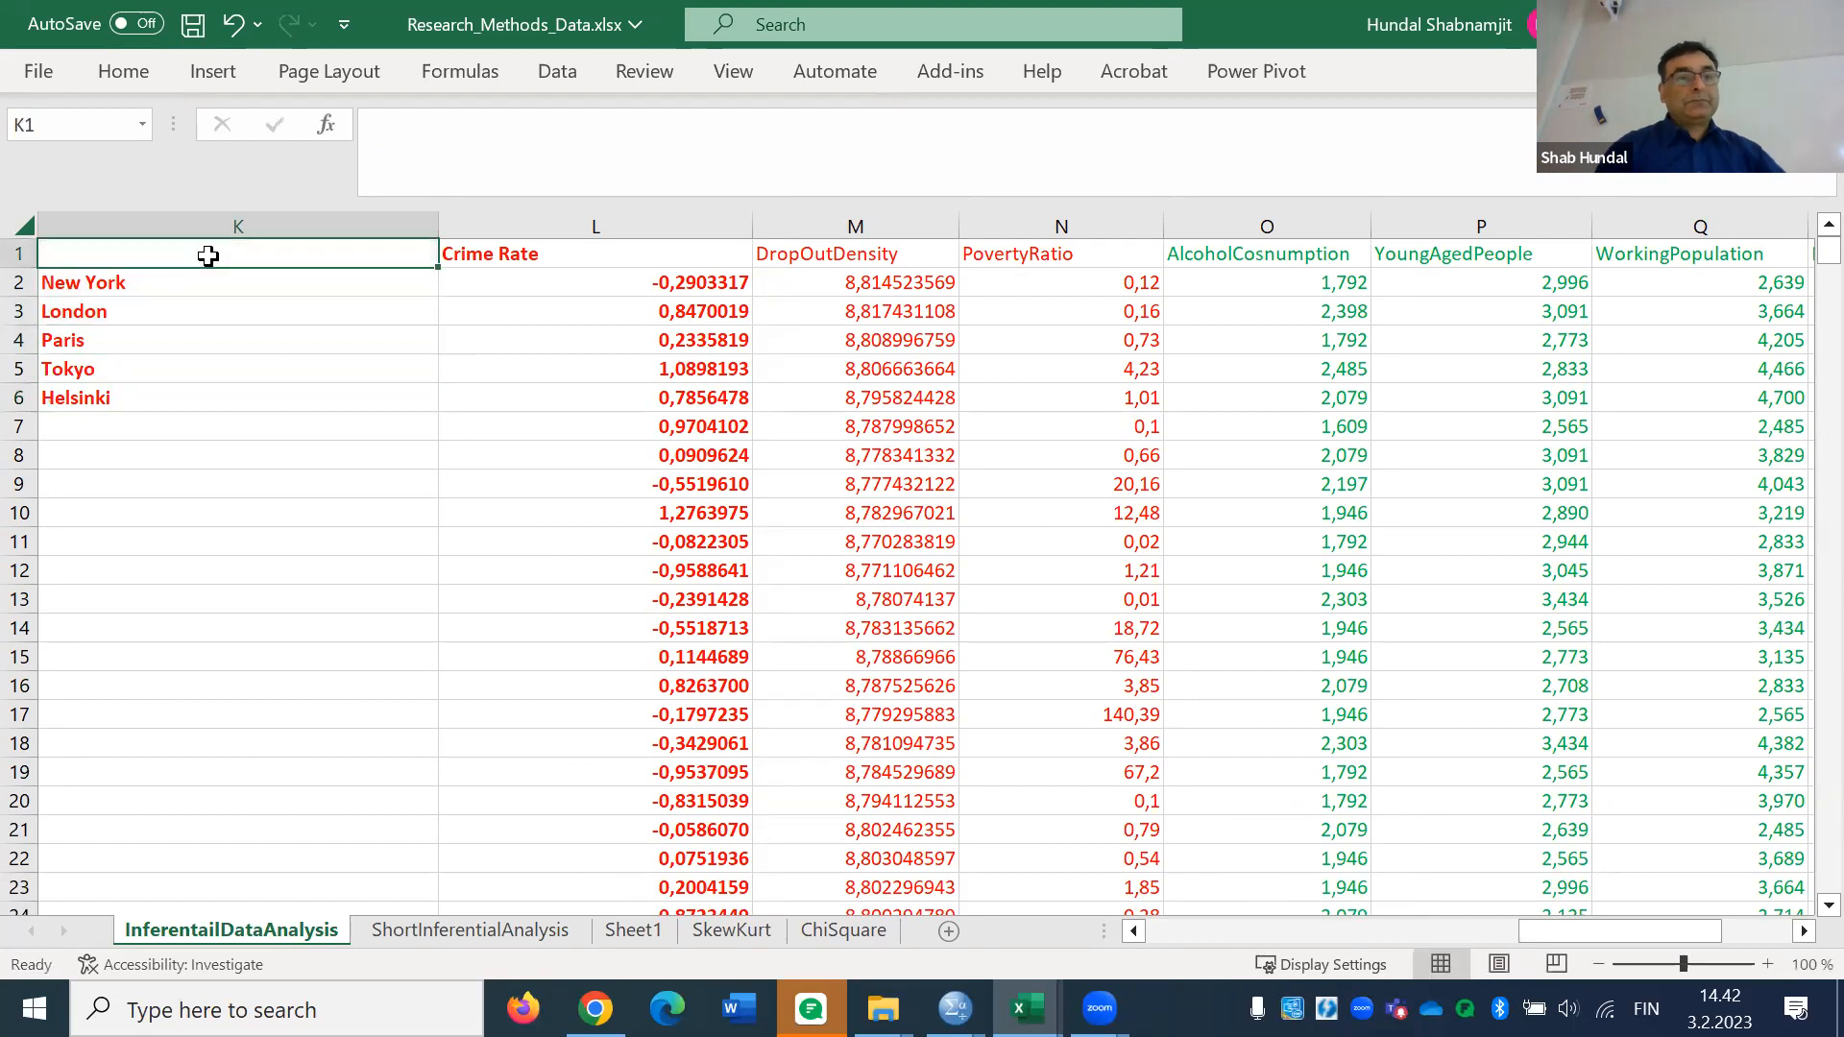
Clear the city names London, Paris, Tokyo and Helsinki from cells K3 to K6
click(158, 289)
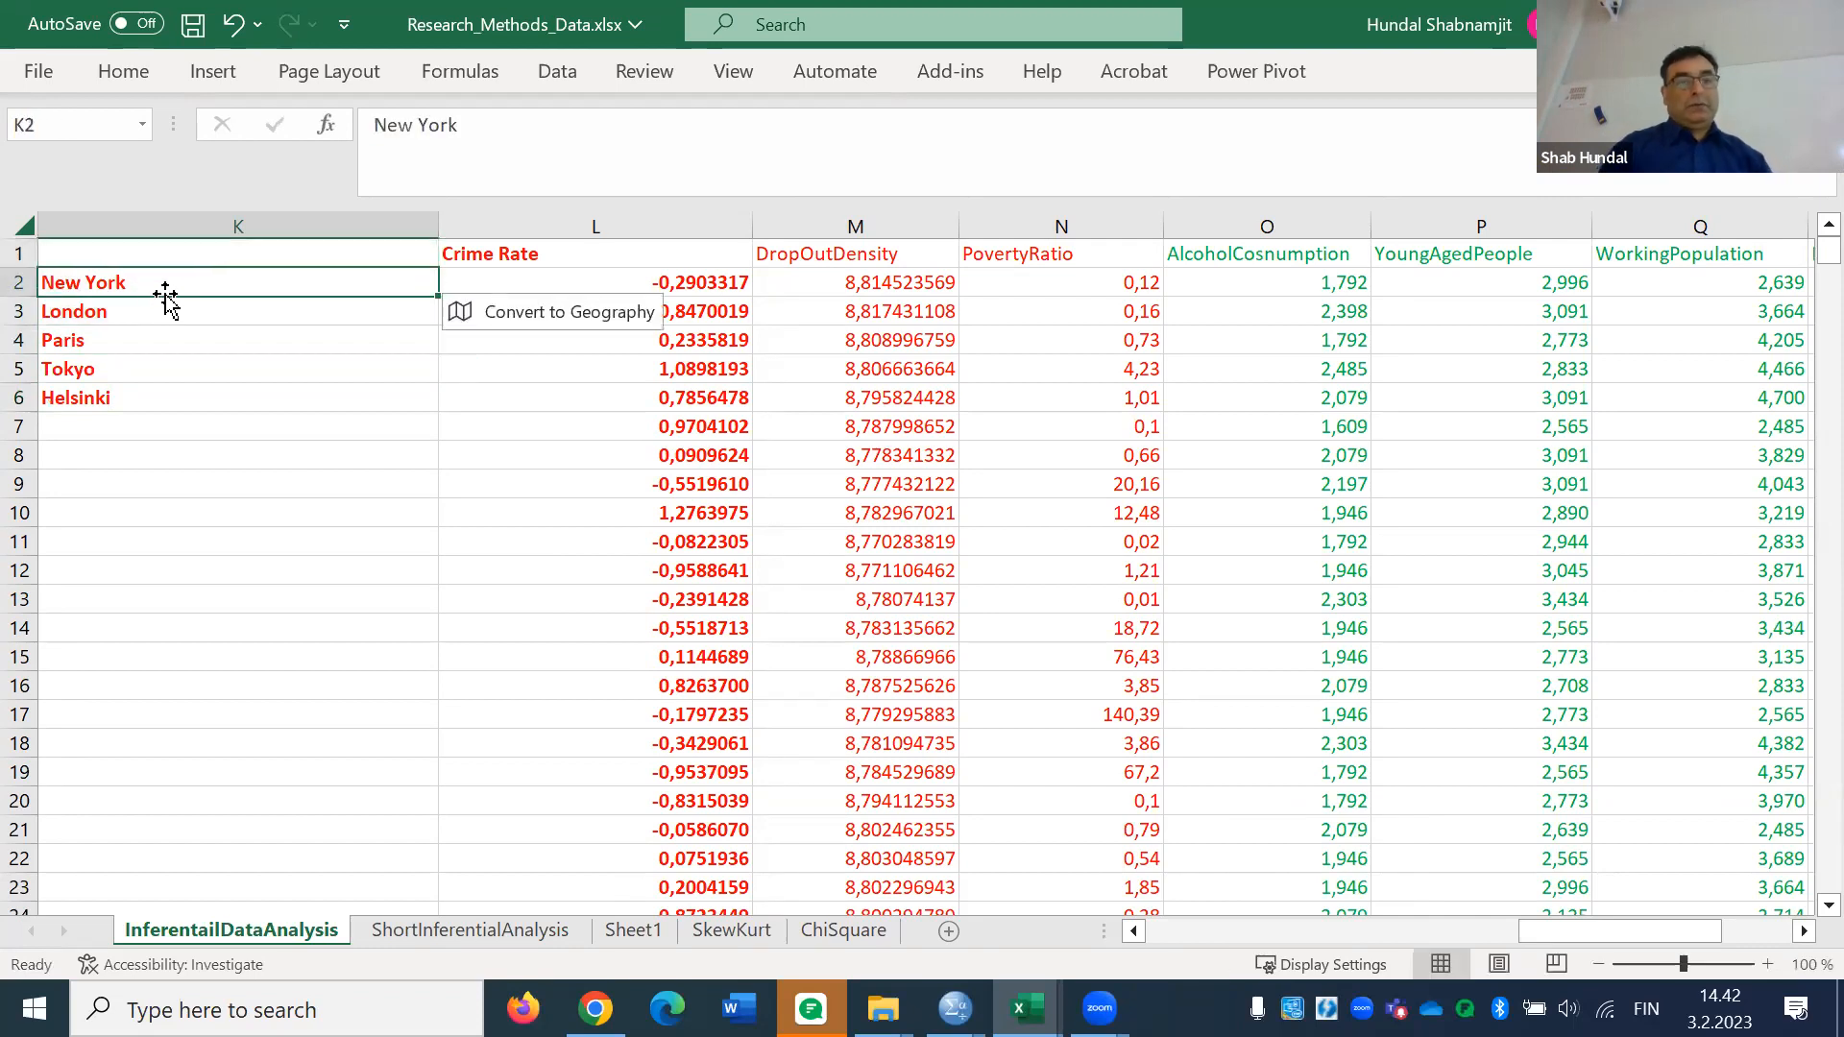
click(165, 308)
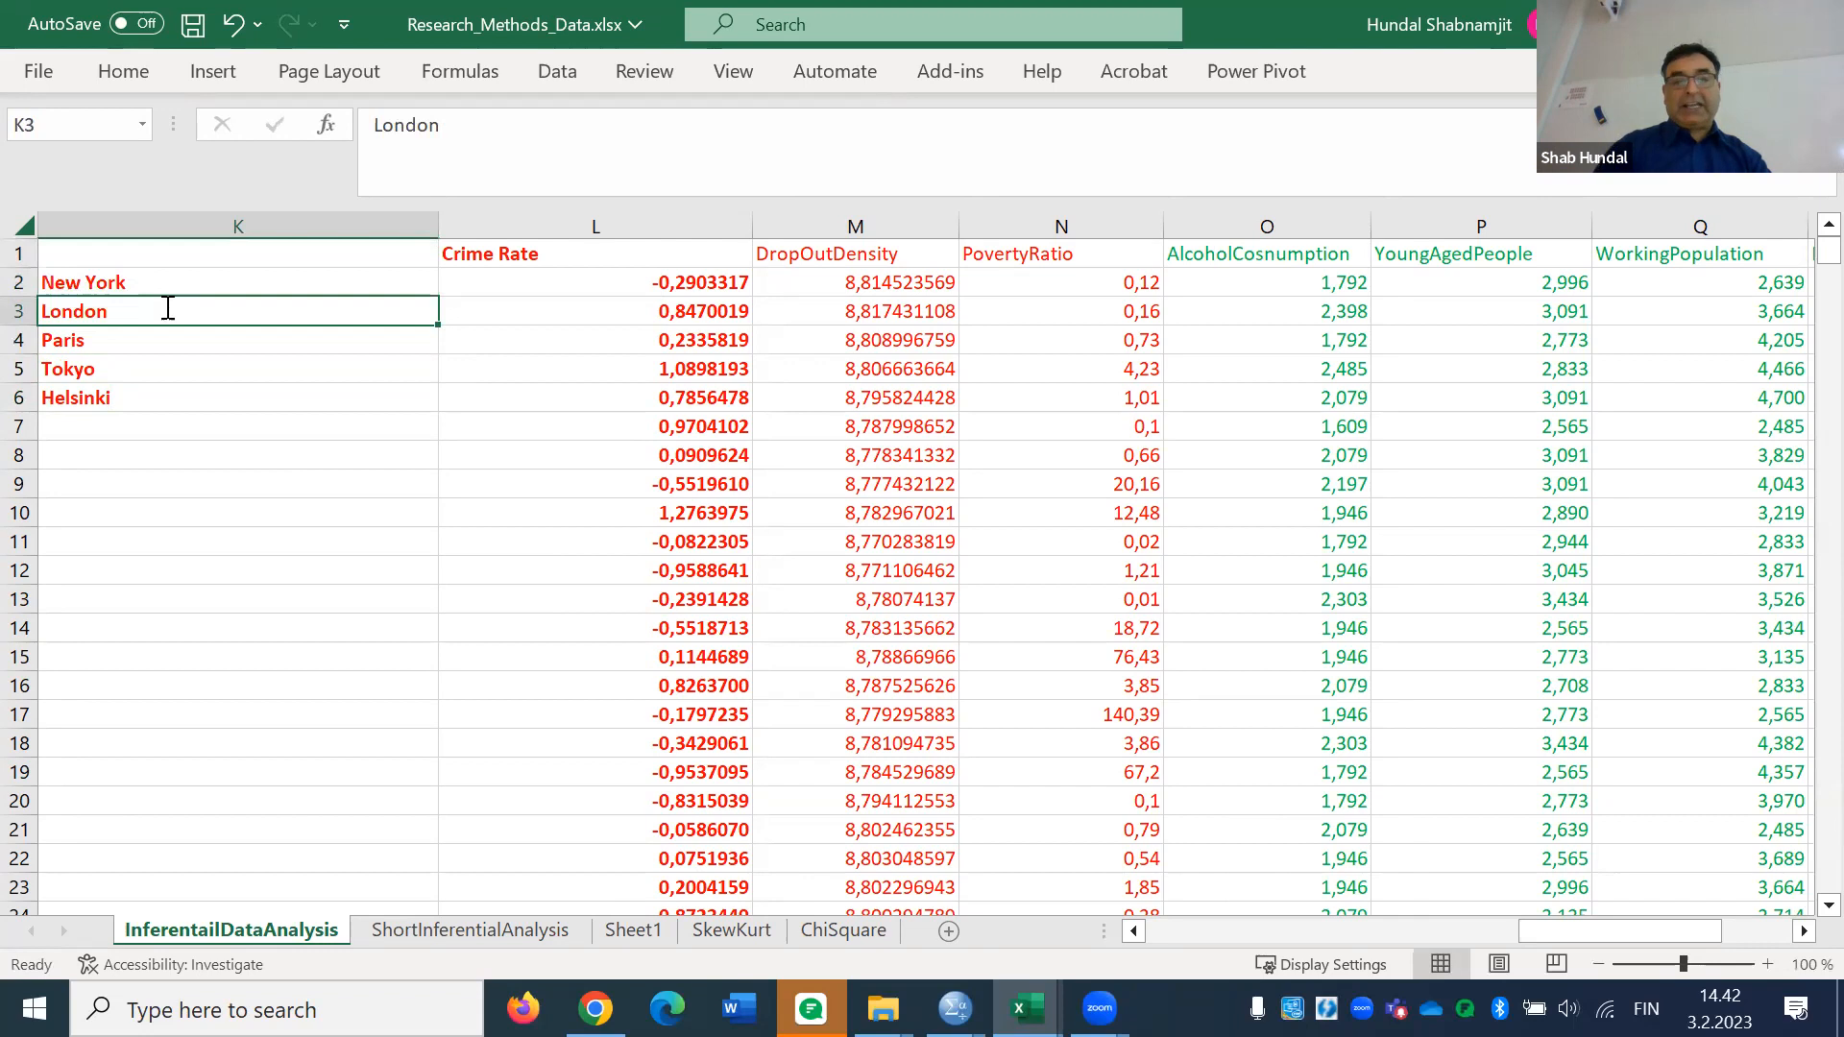
key(BackSpace)
click(132, 341)
key(BackSpace)
click(135, 379)
key(BackSpace)
click(137, 394)
key(BackSpace)
Move the New York label from cell K2 up to K1 as the column heading
click(156, 254)
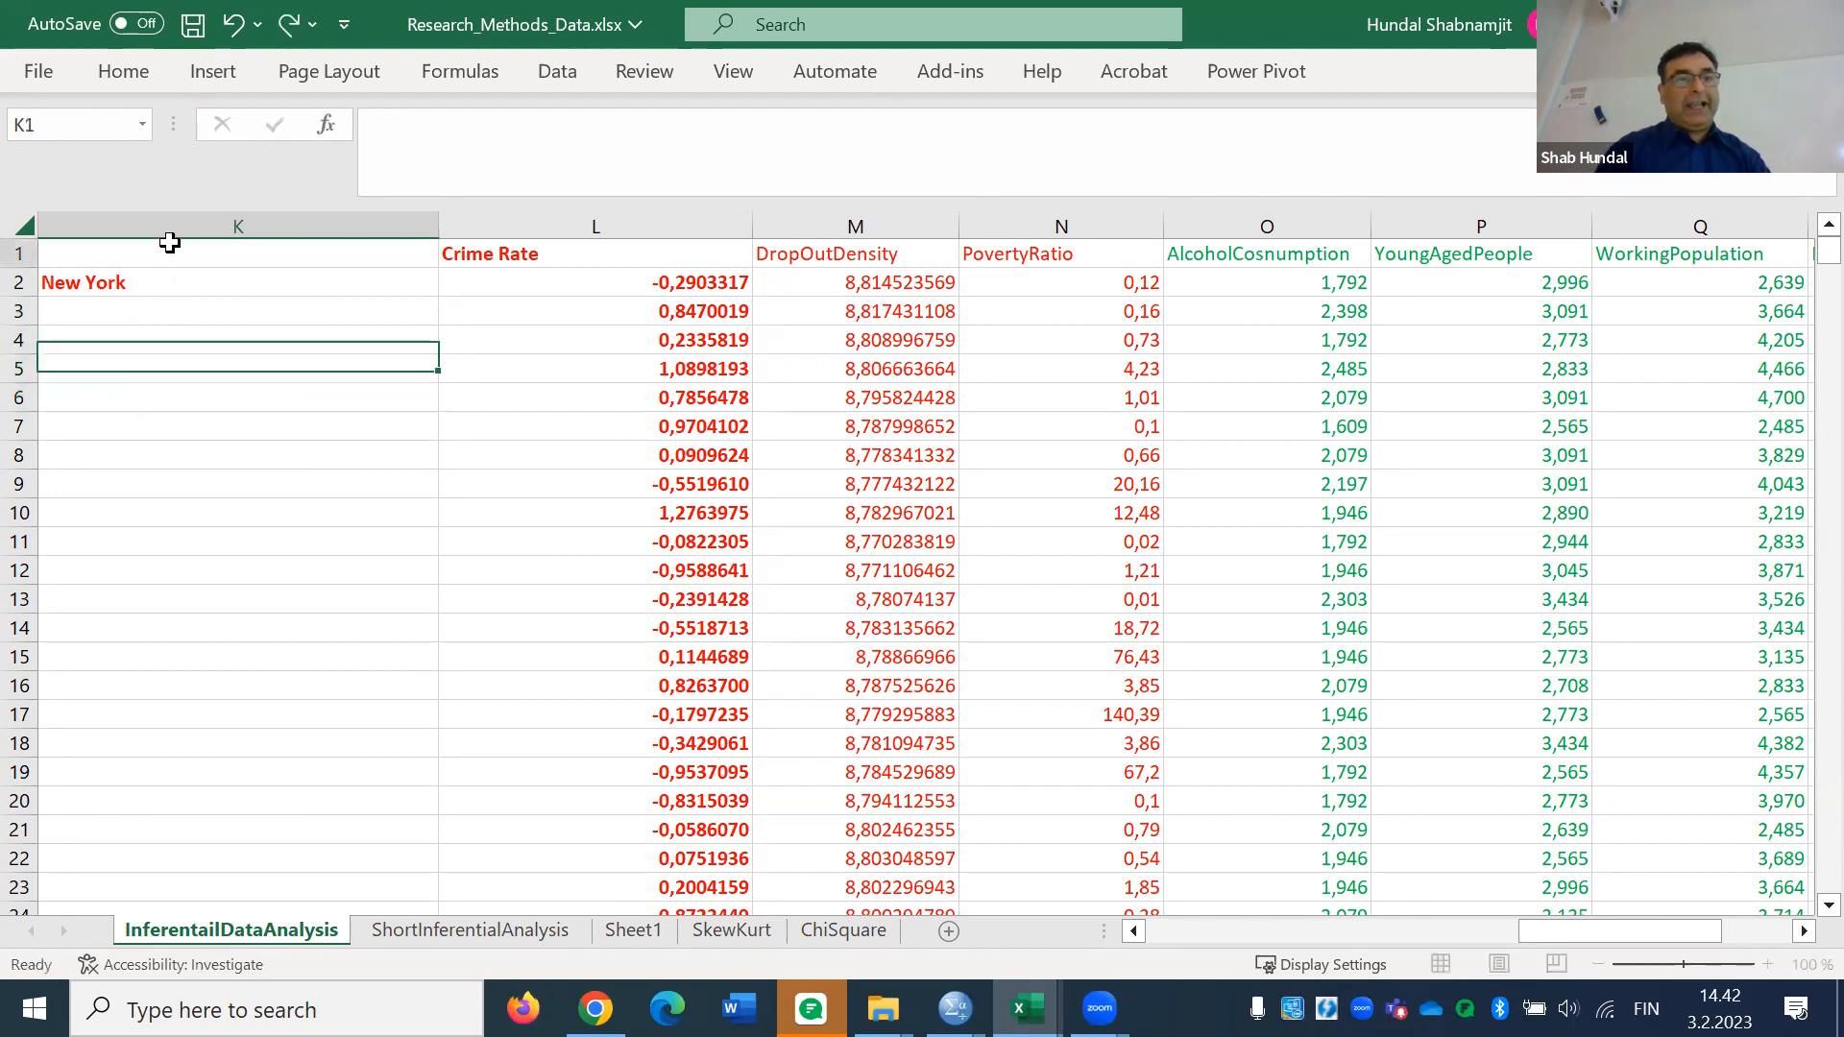
click(139, 275)
right_click(139, 276)
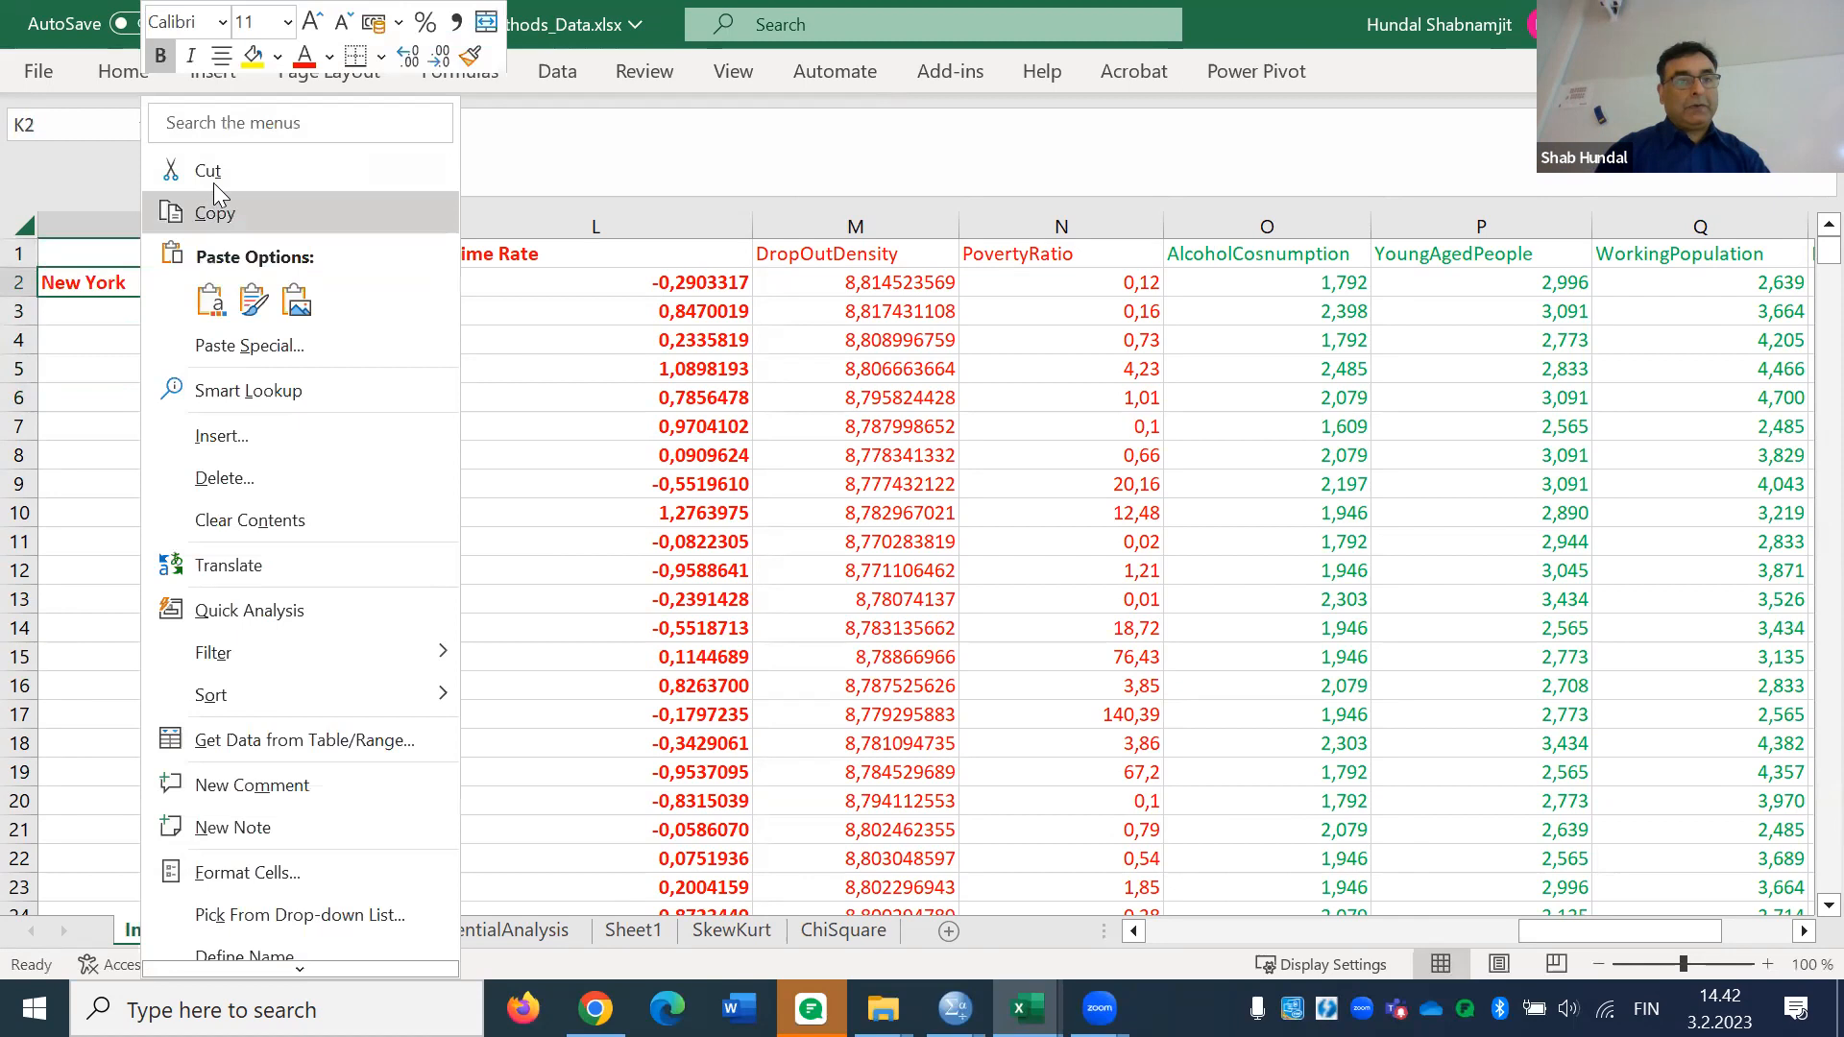
click(219, 163)
click(182, 248)
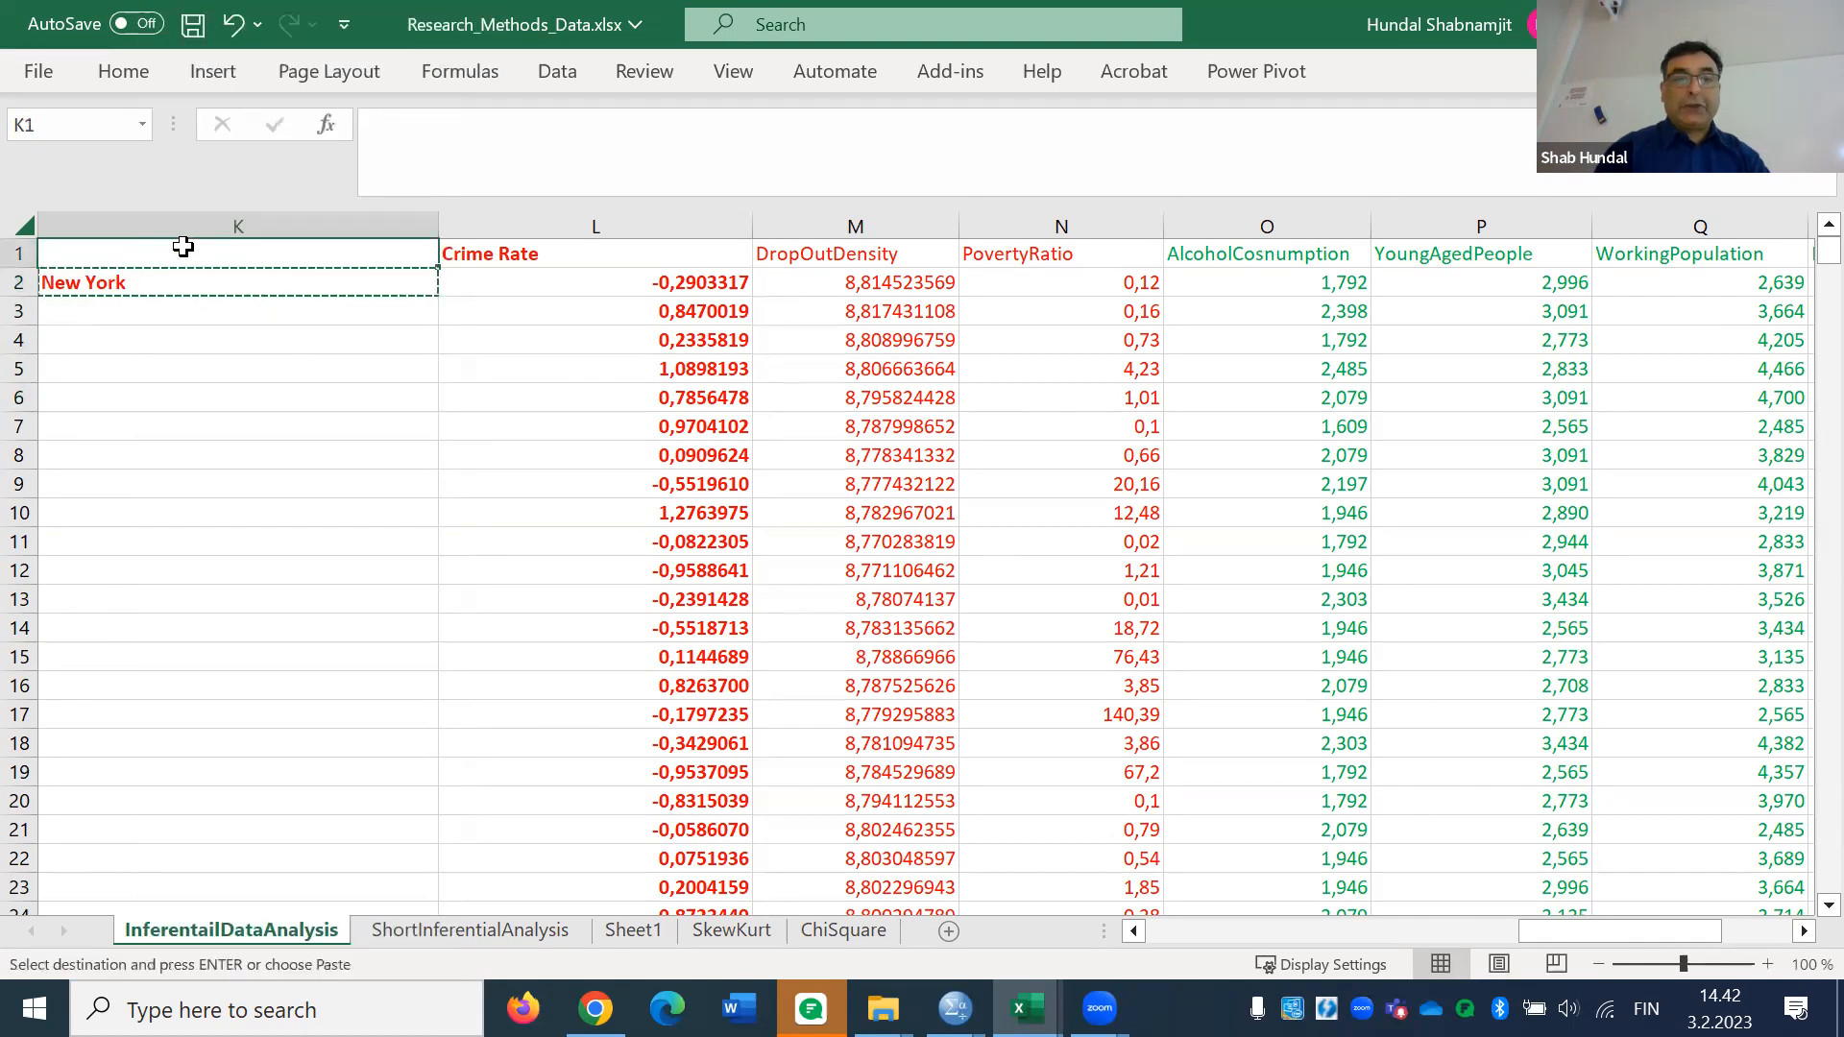
right_click(182, 248)
click(210, 314)
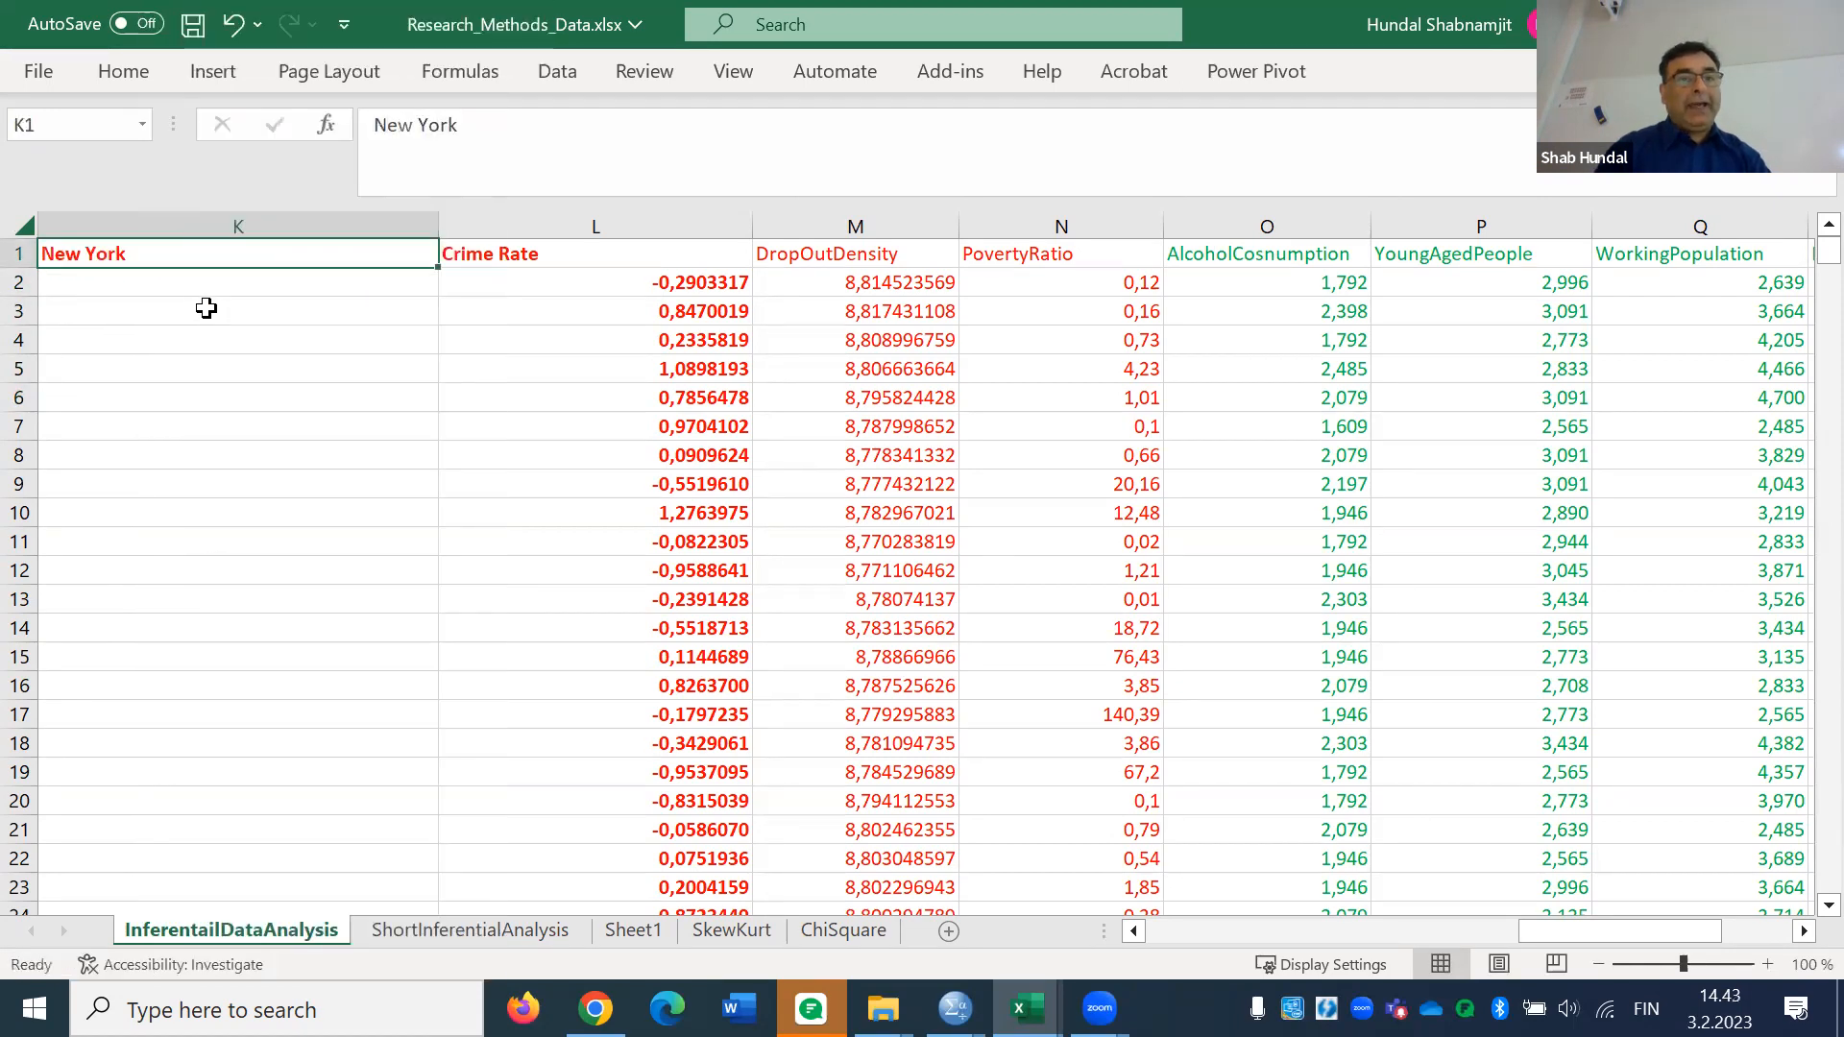
Enter the quarterly labels 2022 Q4 in cell K2 and 2022 Q3 in cell K3 under the New York heading
click(205, 288)
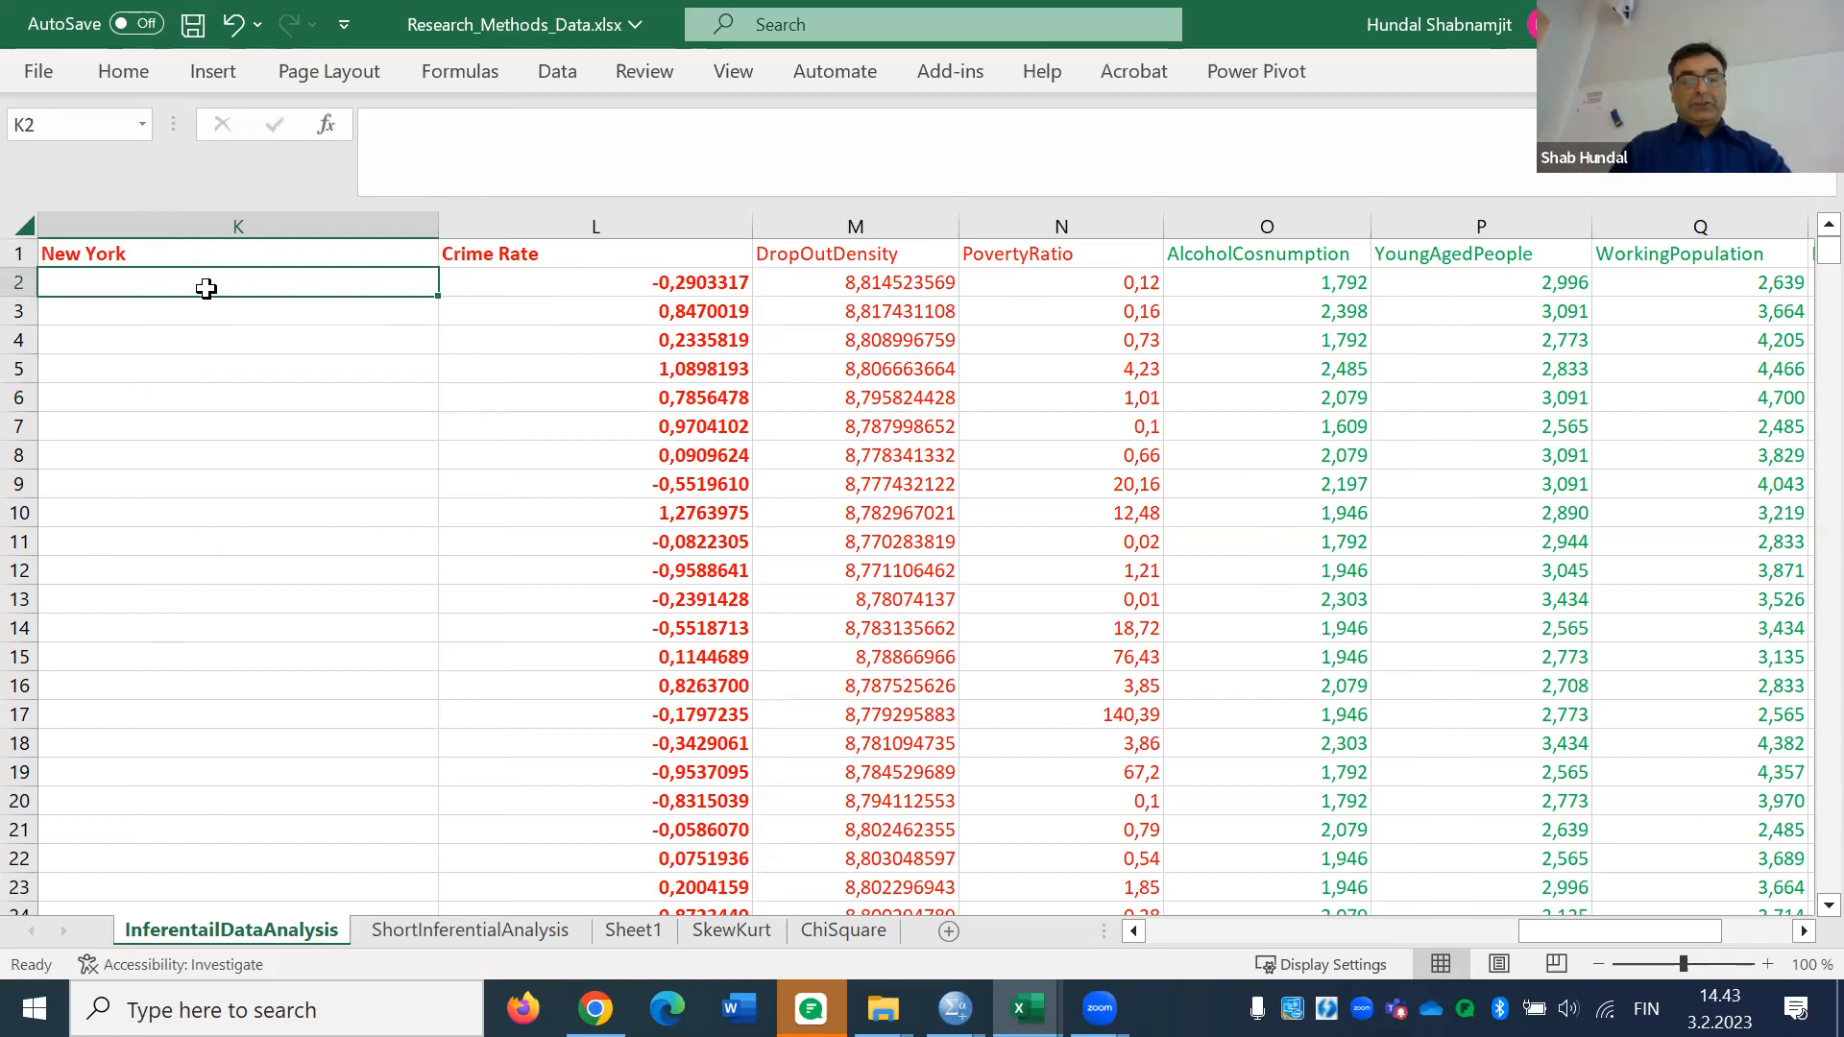
text(2022)
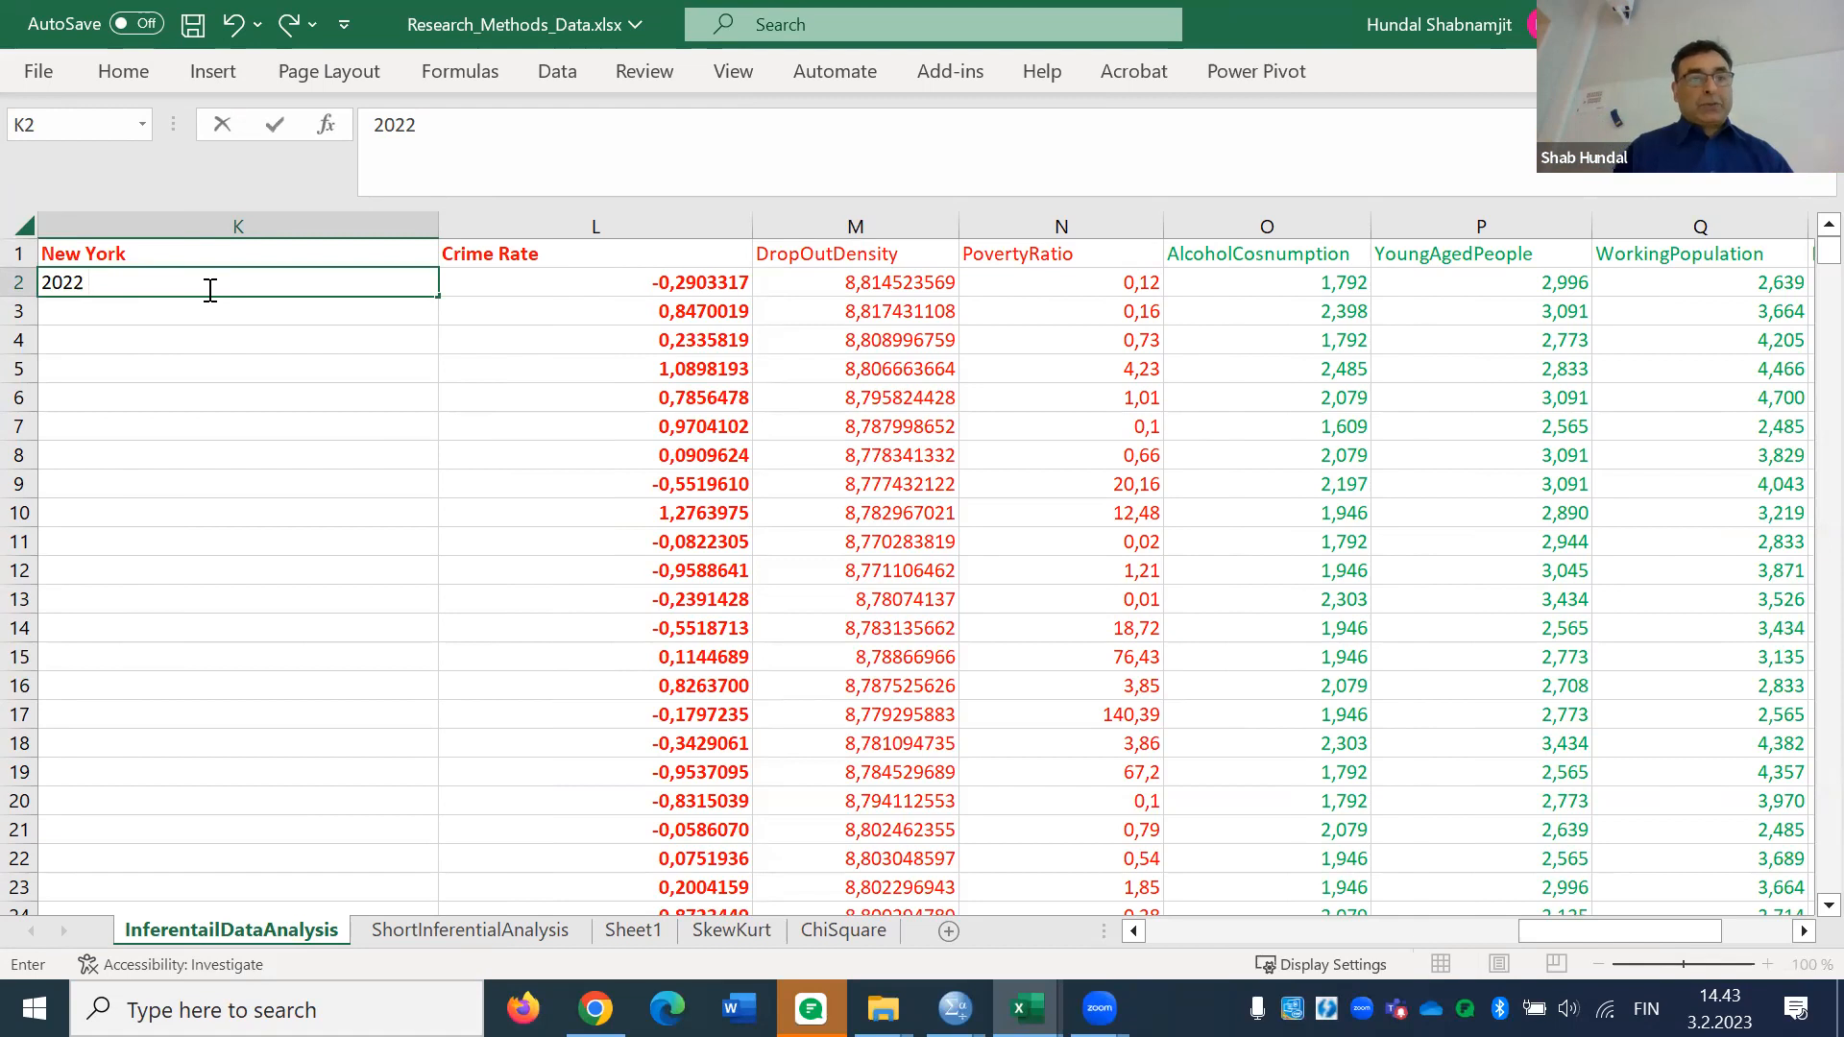
text(Q)
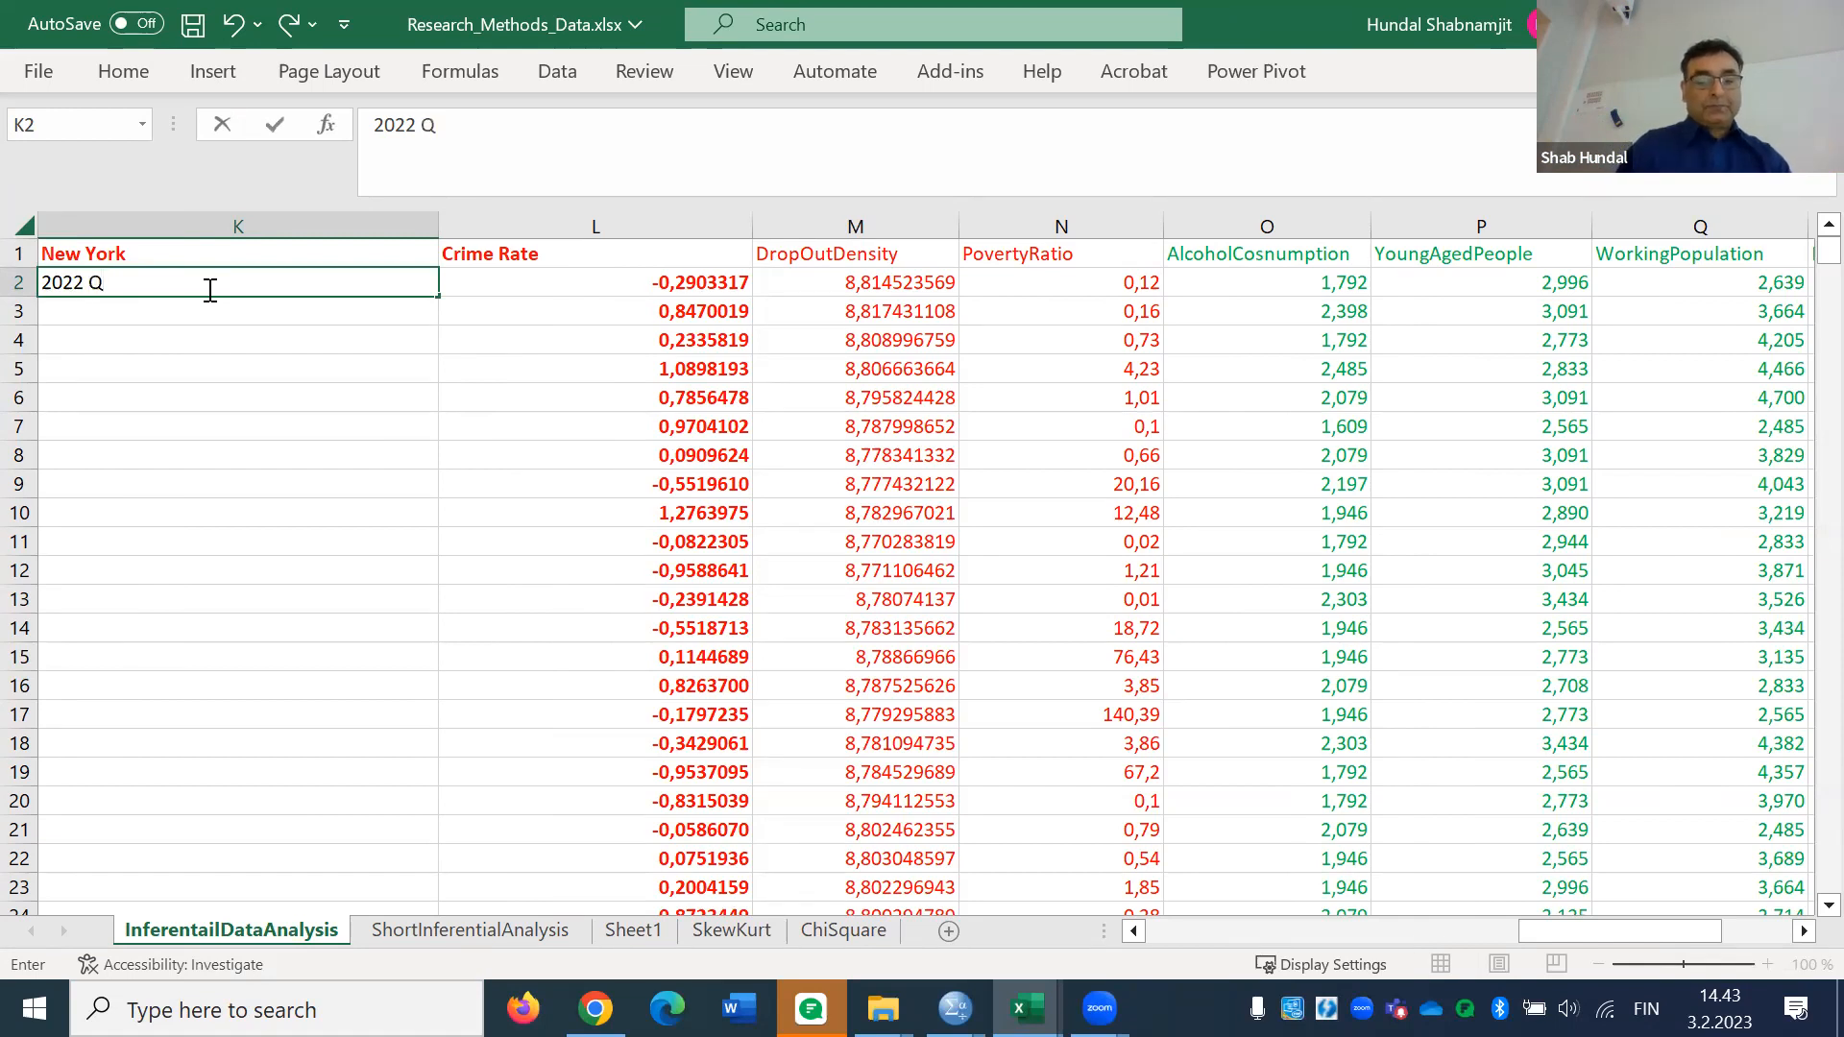
text(4)
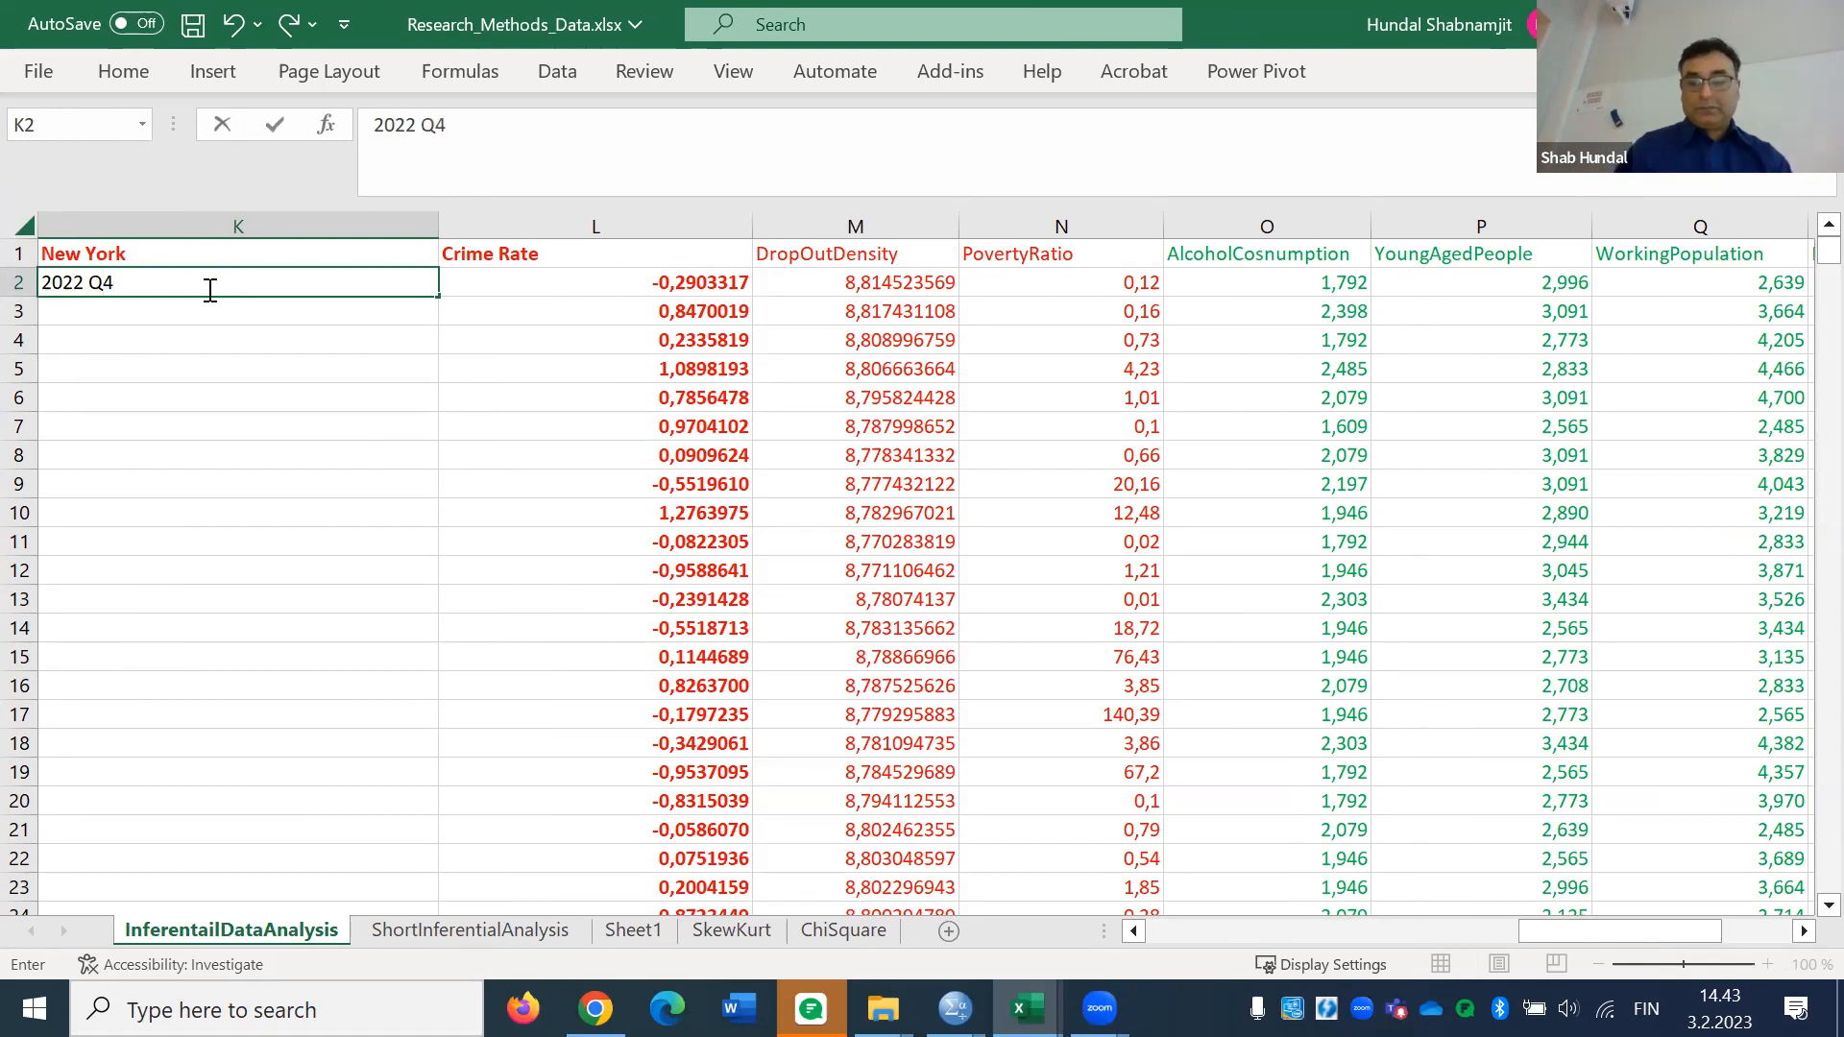
key(Return)
text(2)
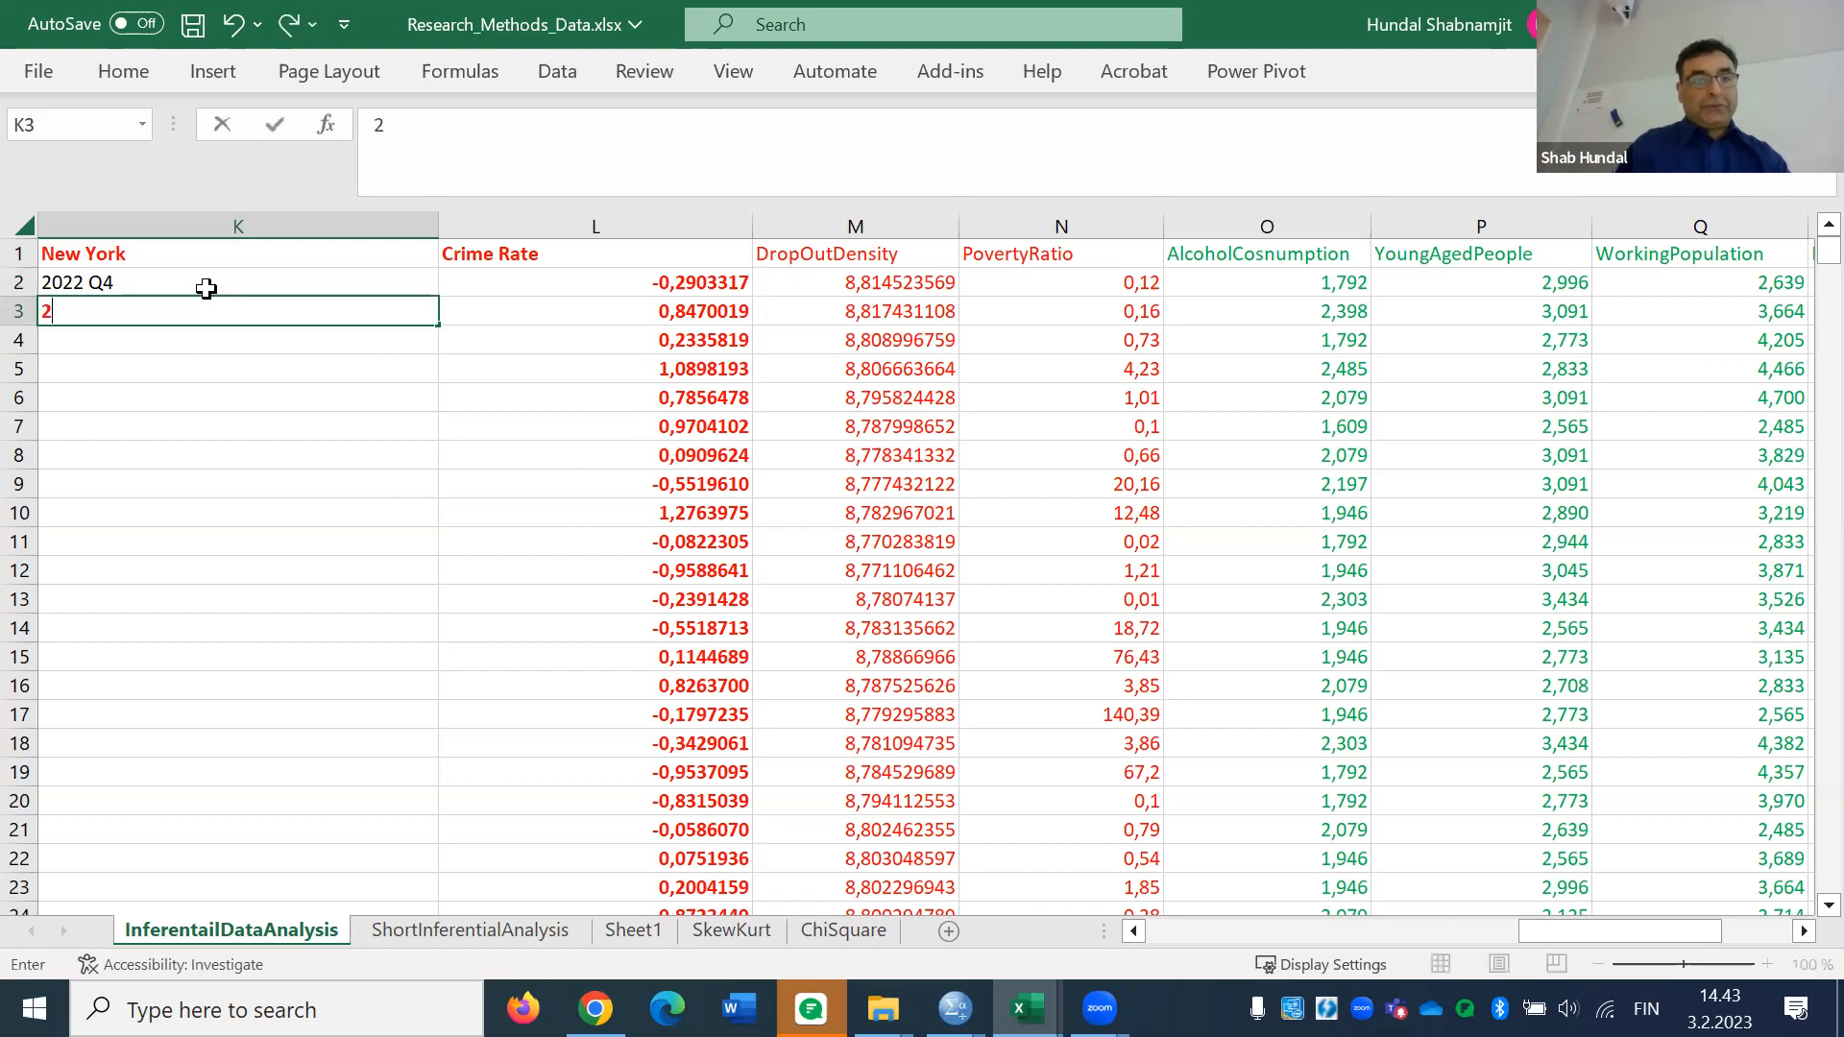
text(022 )
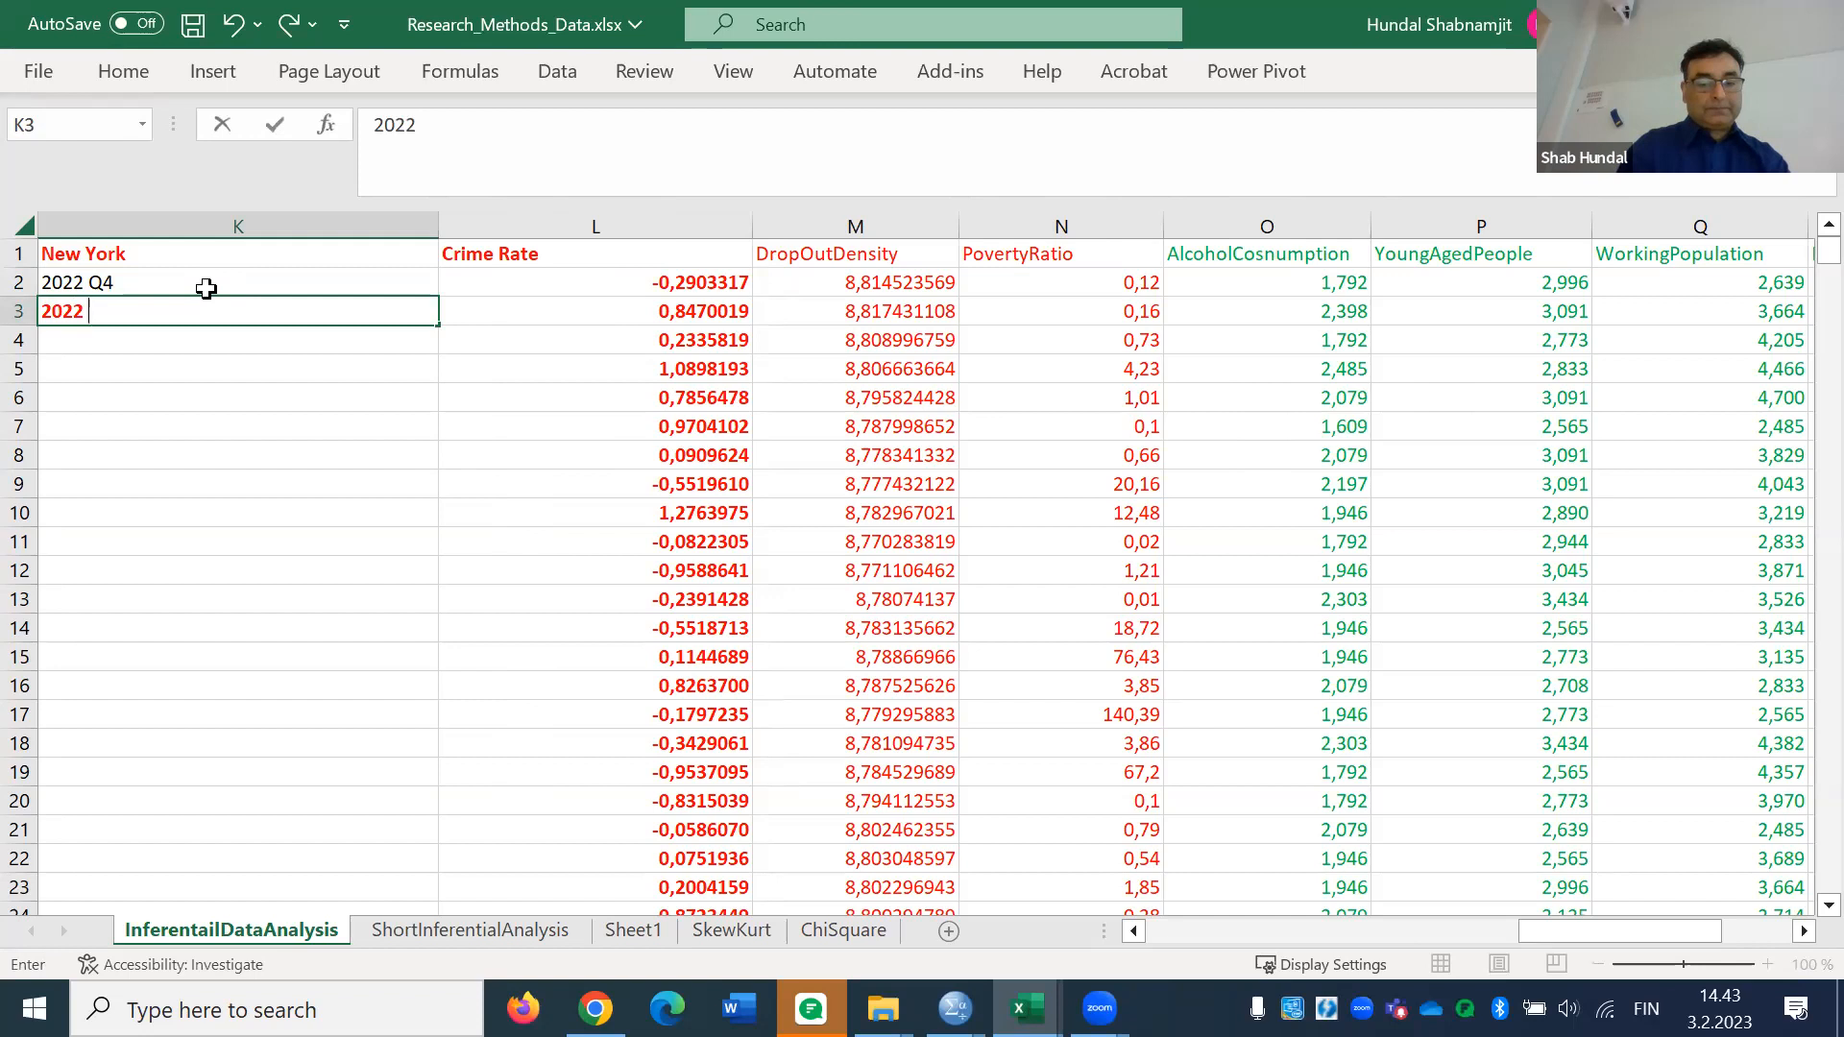
text(Q4)
text(3)
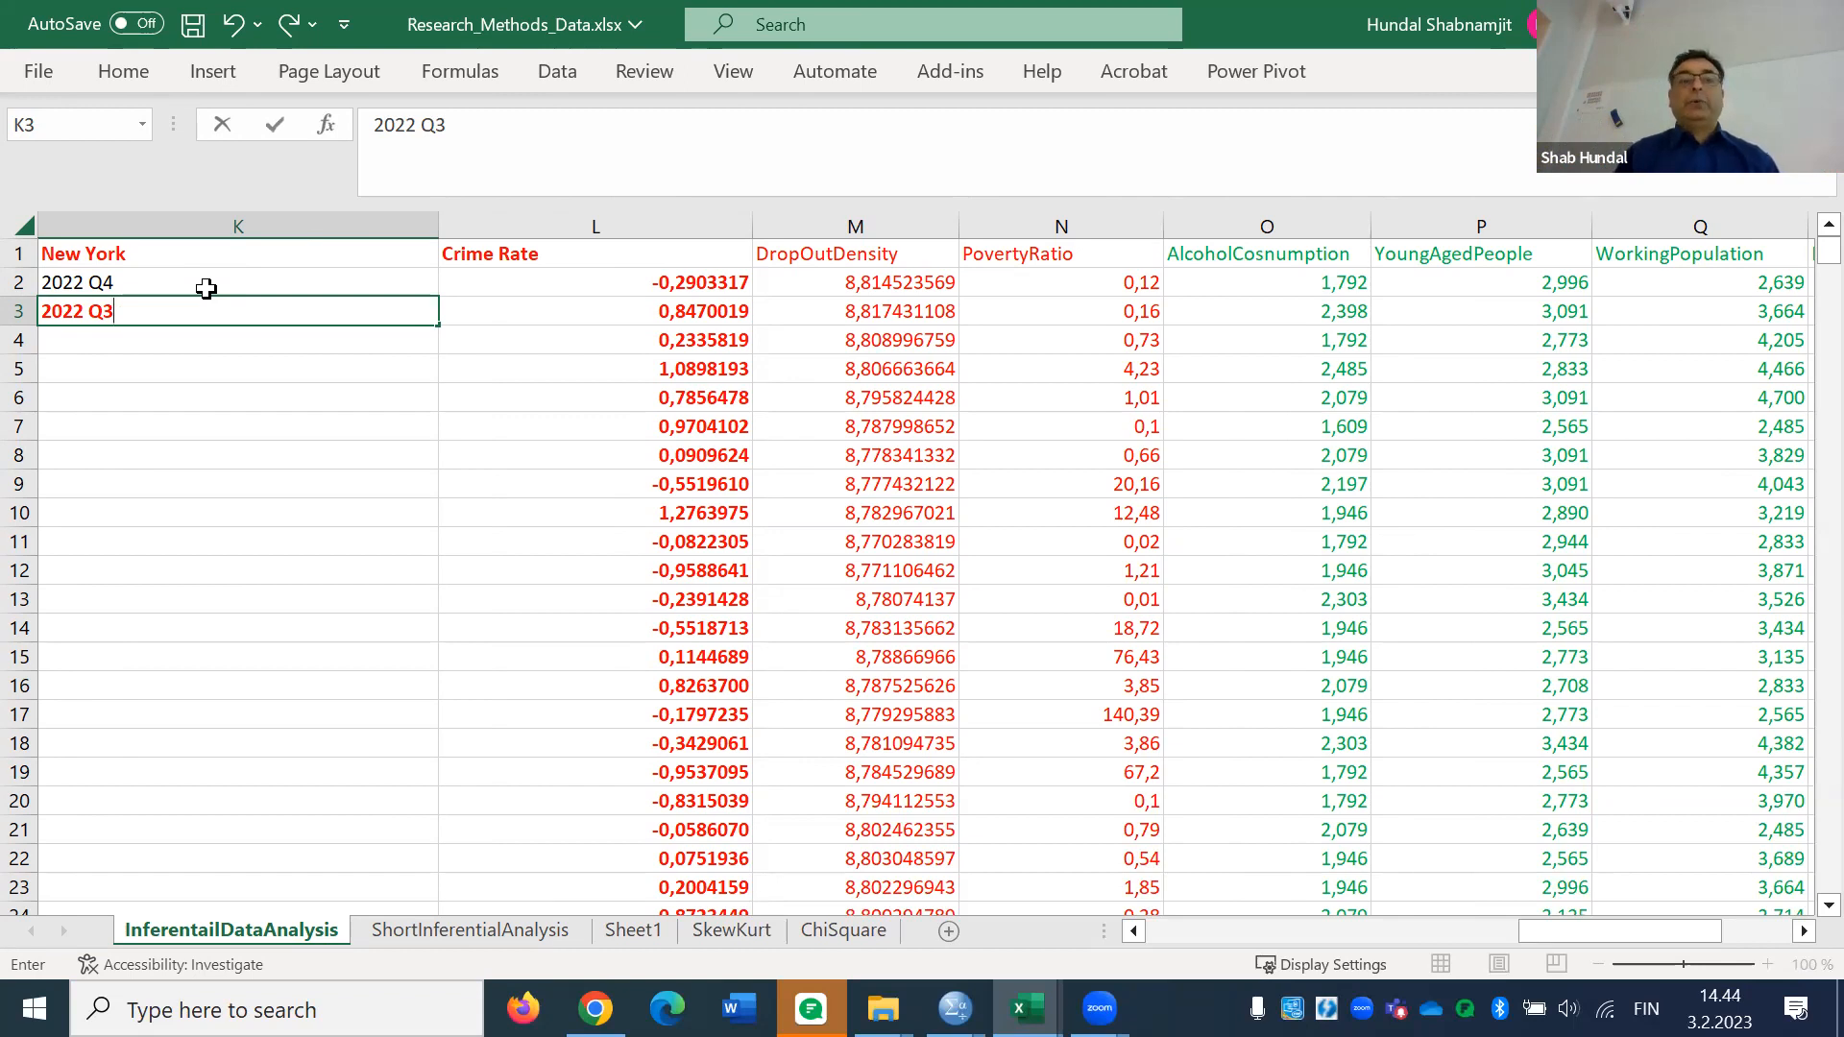
Append New York to the quarter label in cell K2 so that it reads 2022 Q4 New York
click(207, 289)
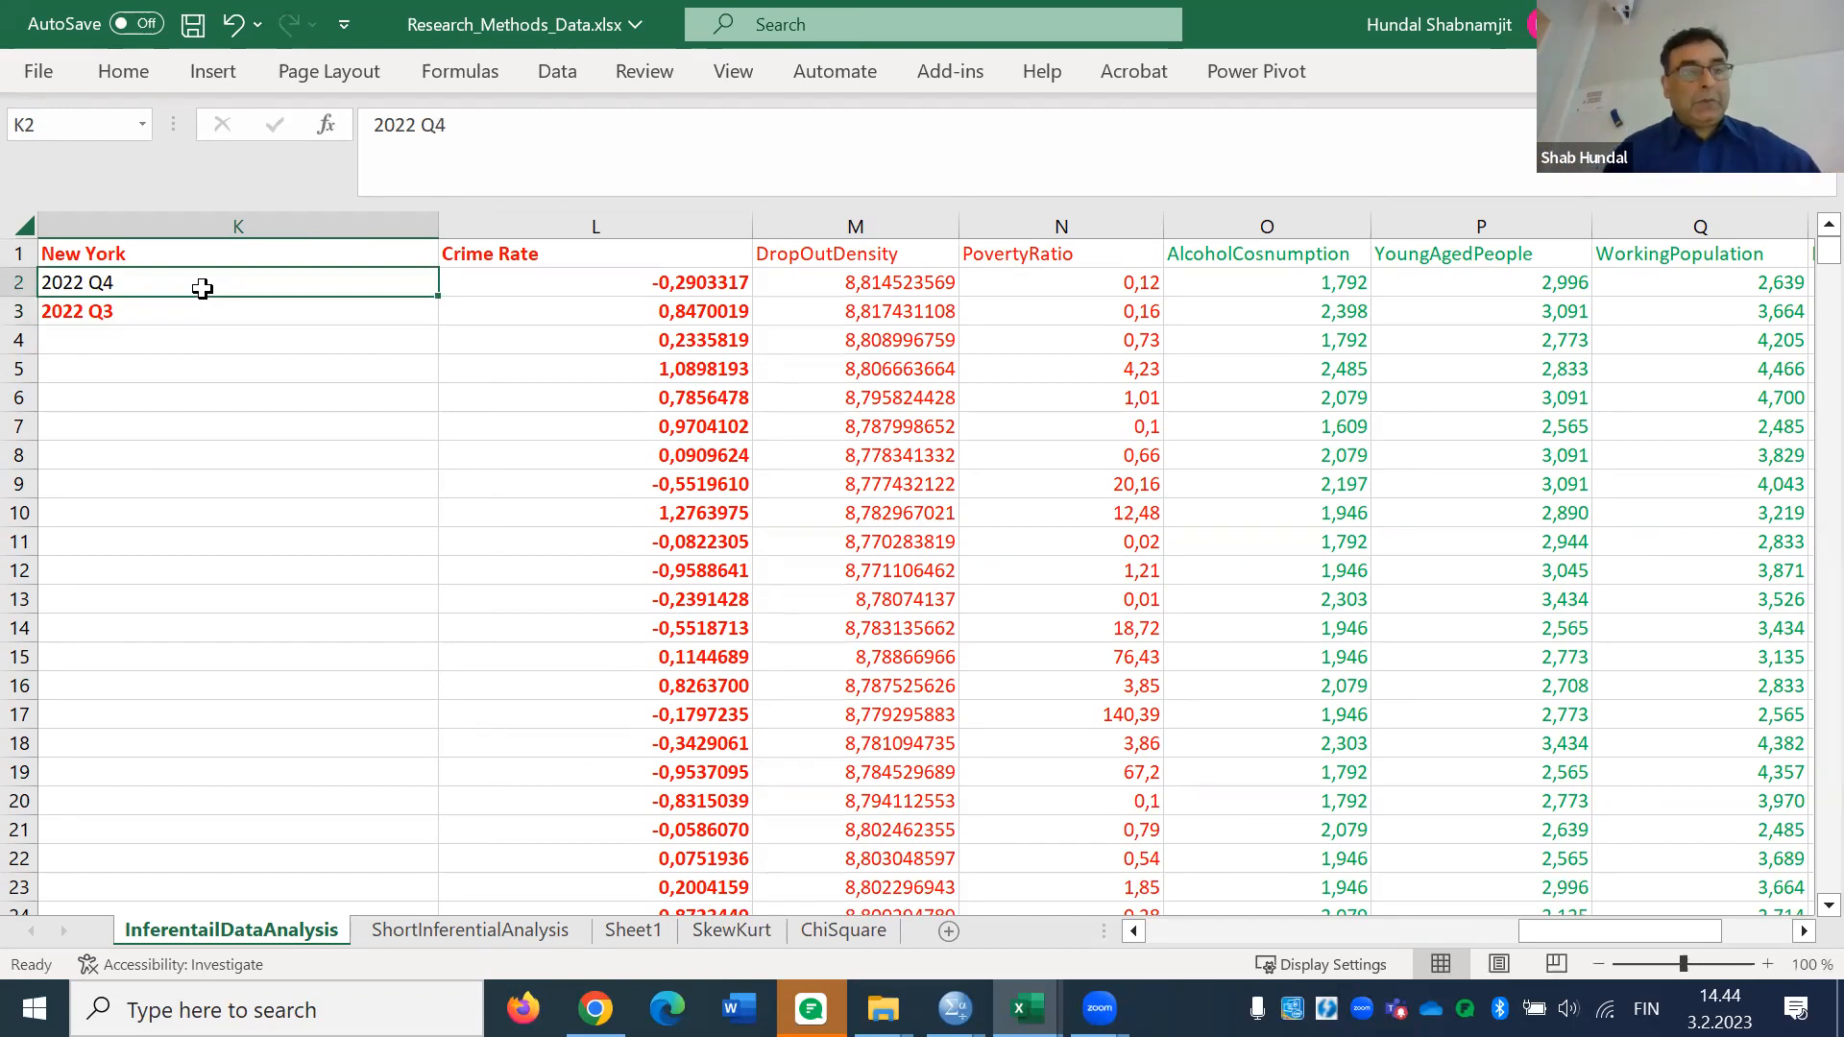
double_click(202, 288)
text(New Yor)
key(BackSpace)
key(BackSpace)
text(ork)
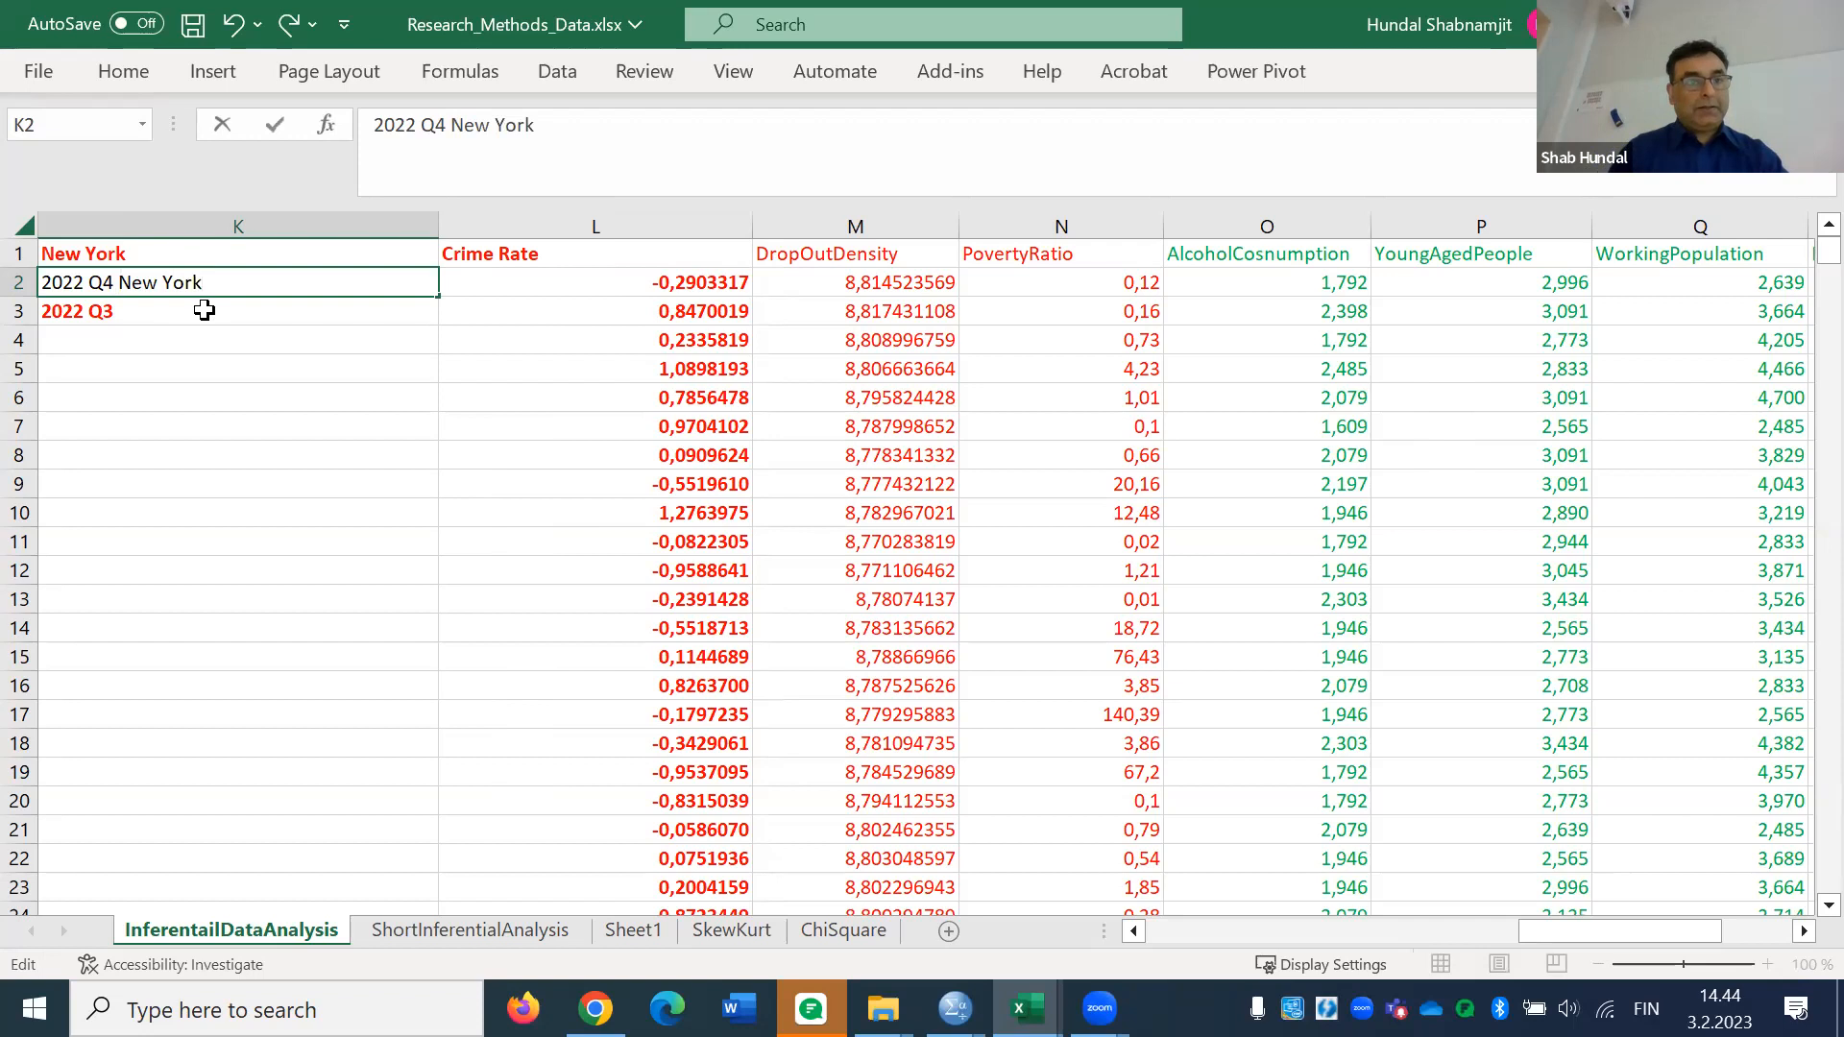
Append New York to the quarter label in cell K3 so that it reads 2022 Q3 New York
click(205, 310)
key(BackSpace)
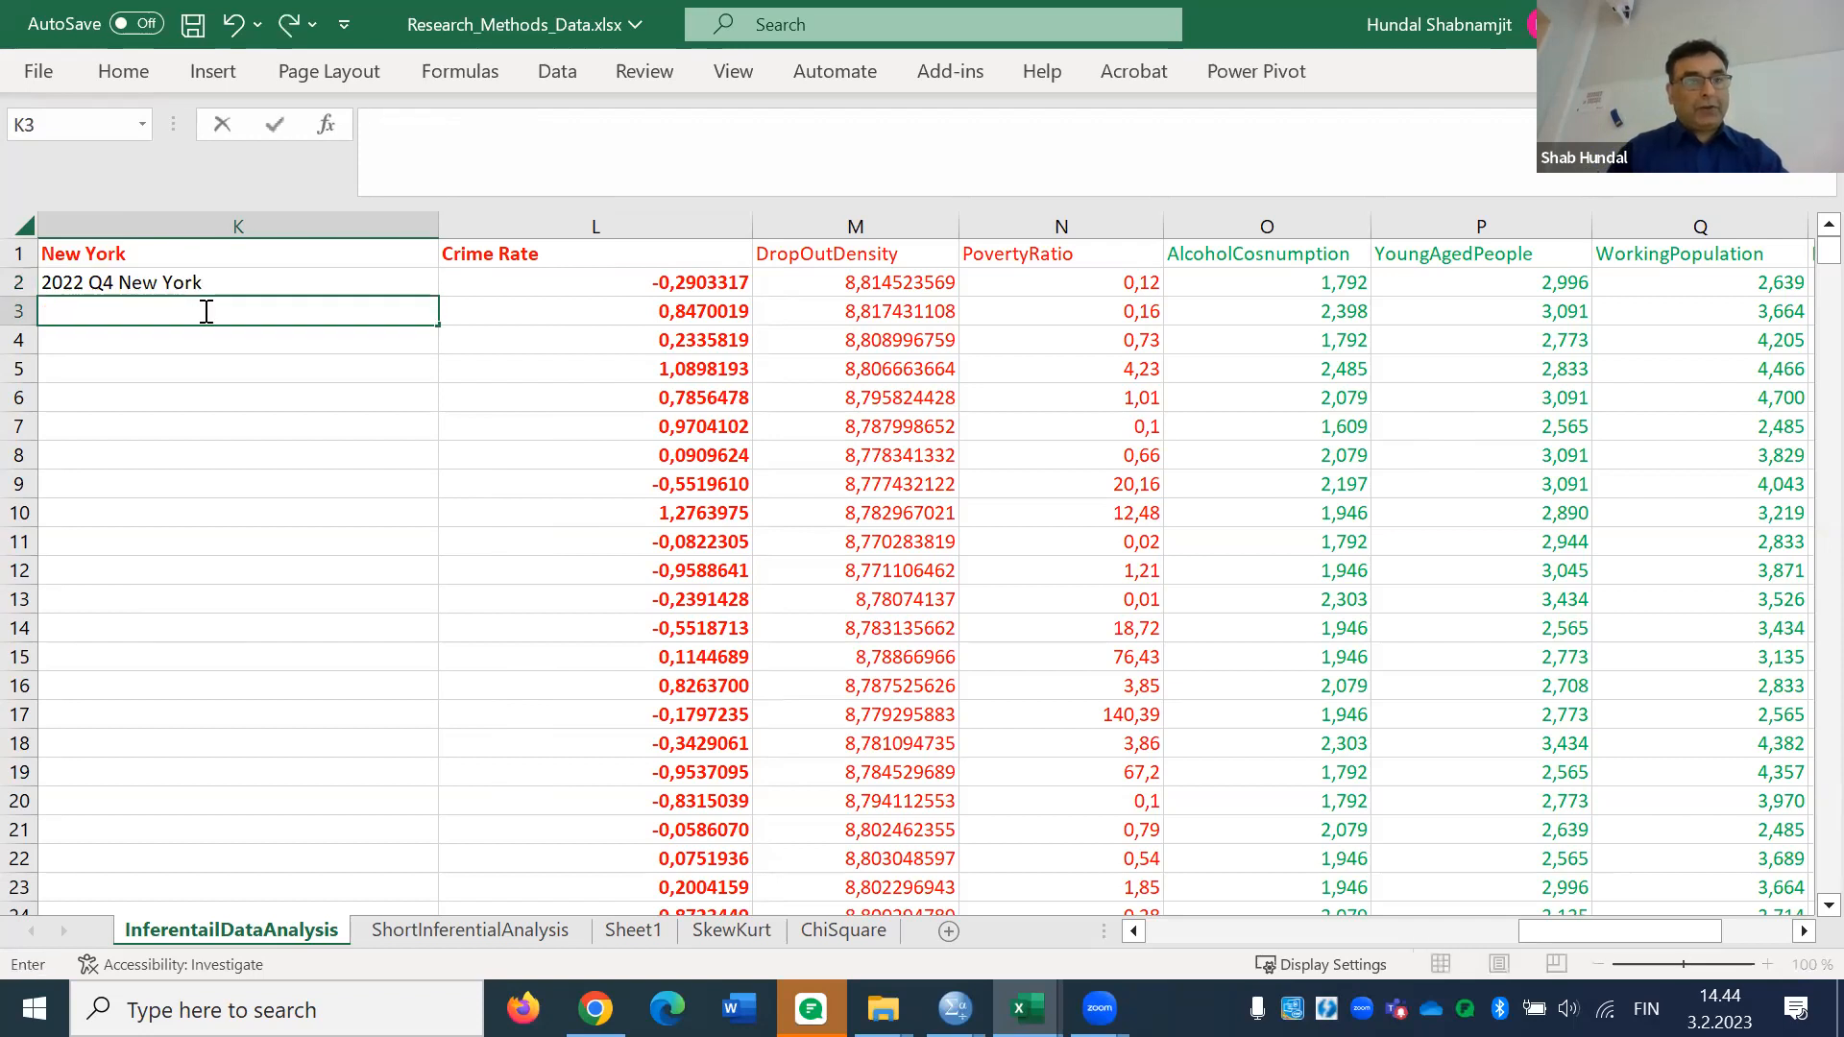
click(228, 40)
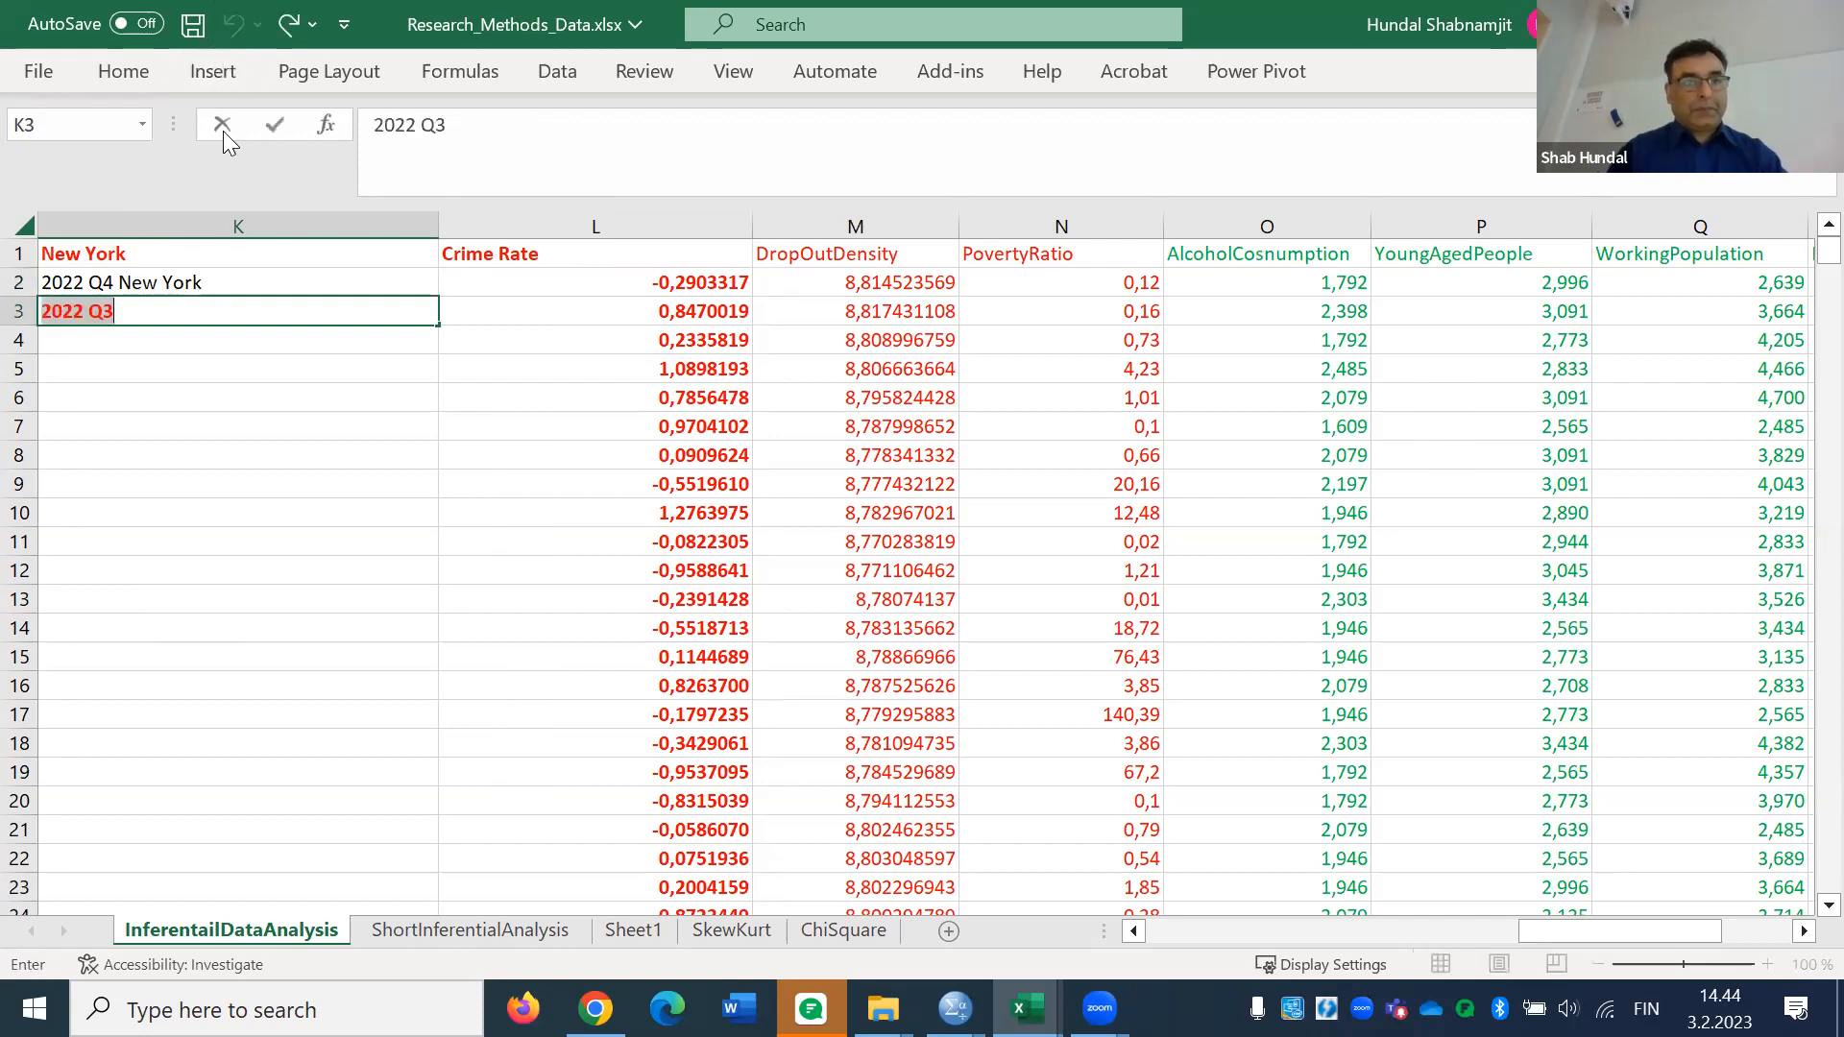
double_click(171, 310)
text(Ne)
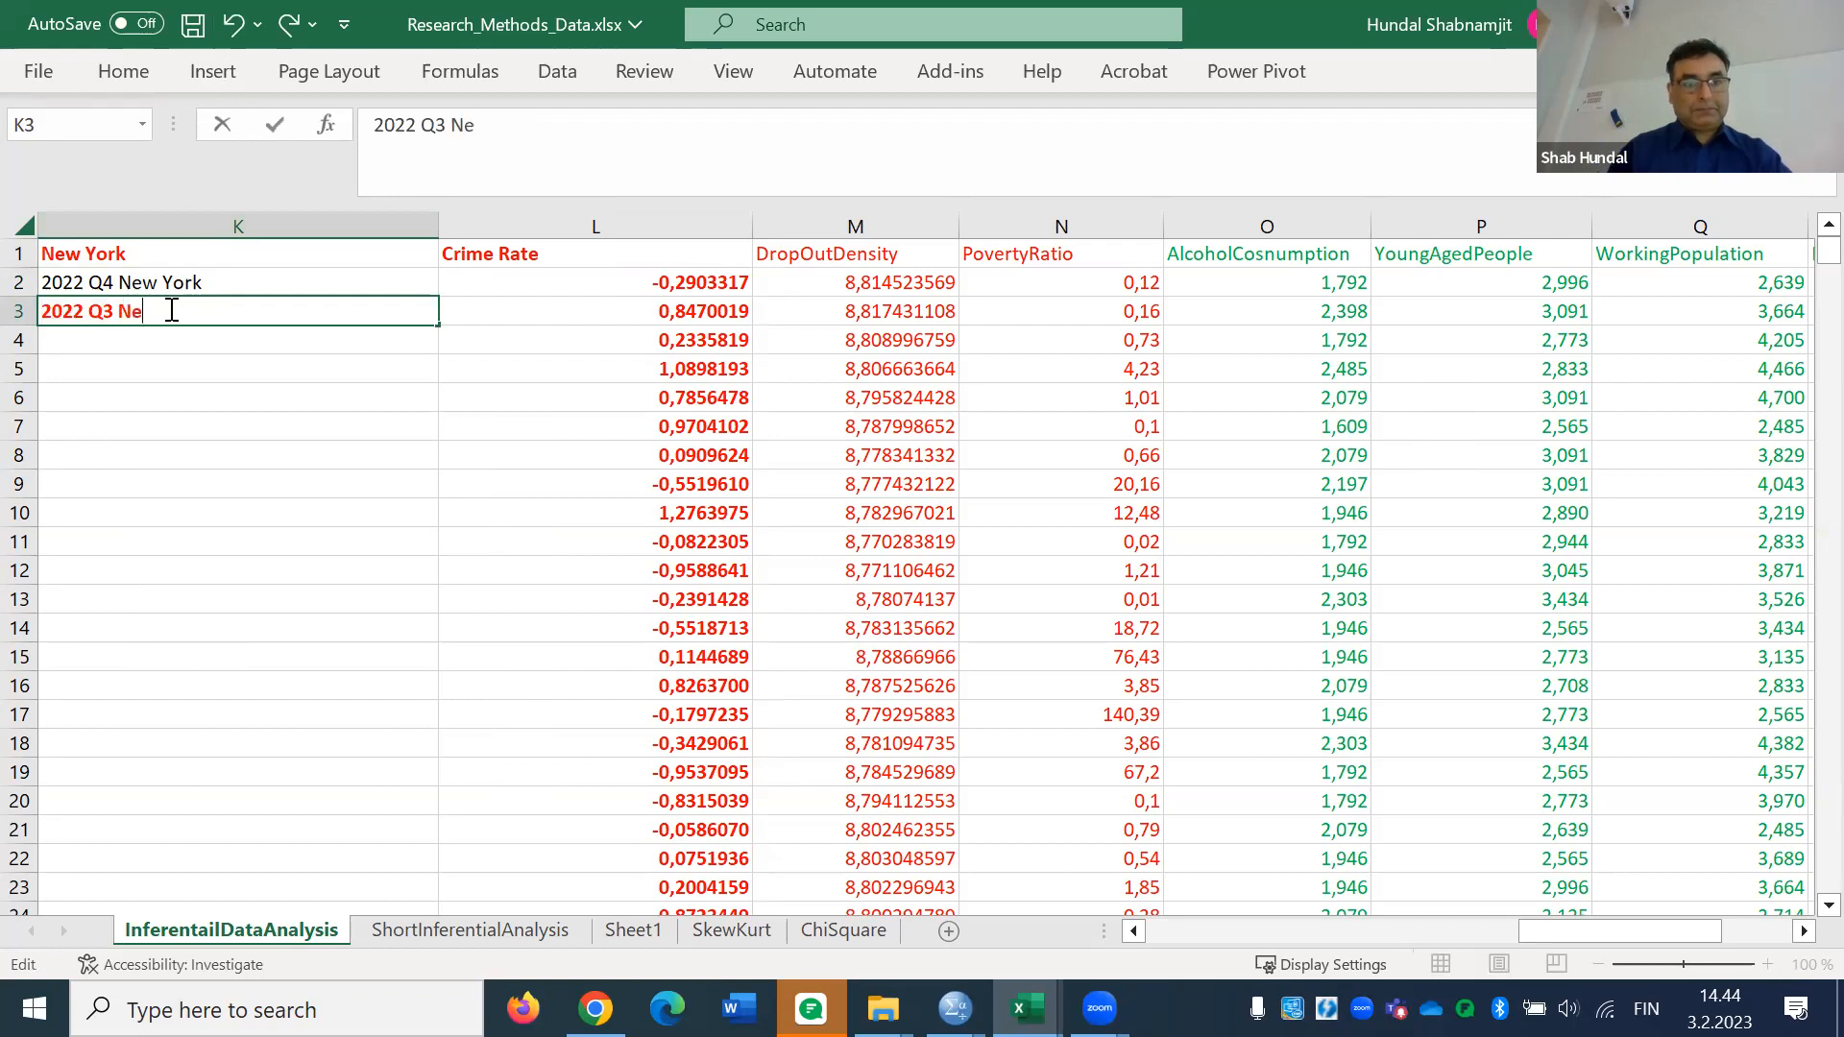
text(w York)
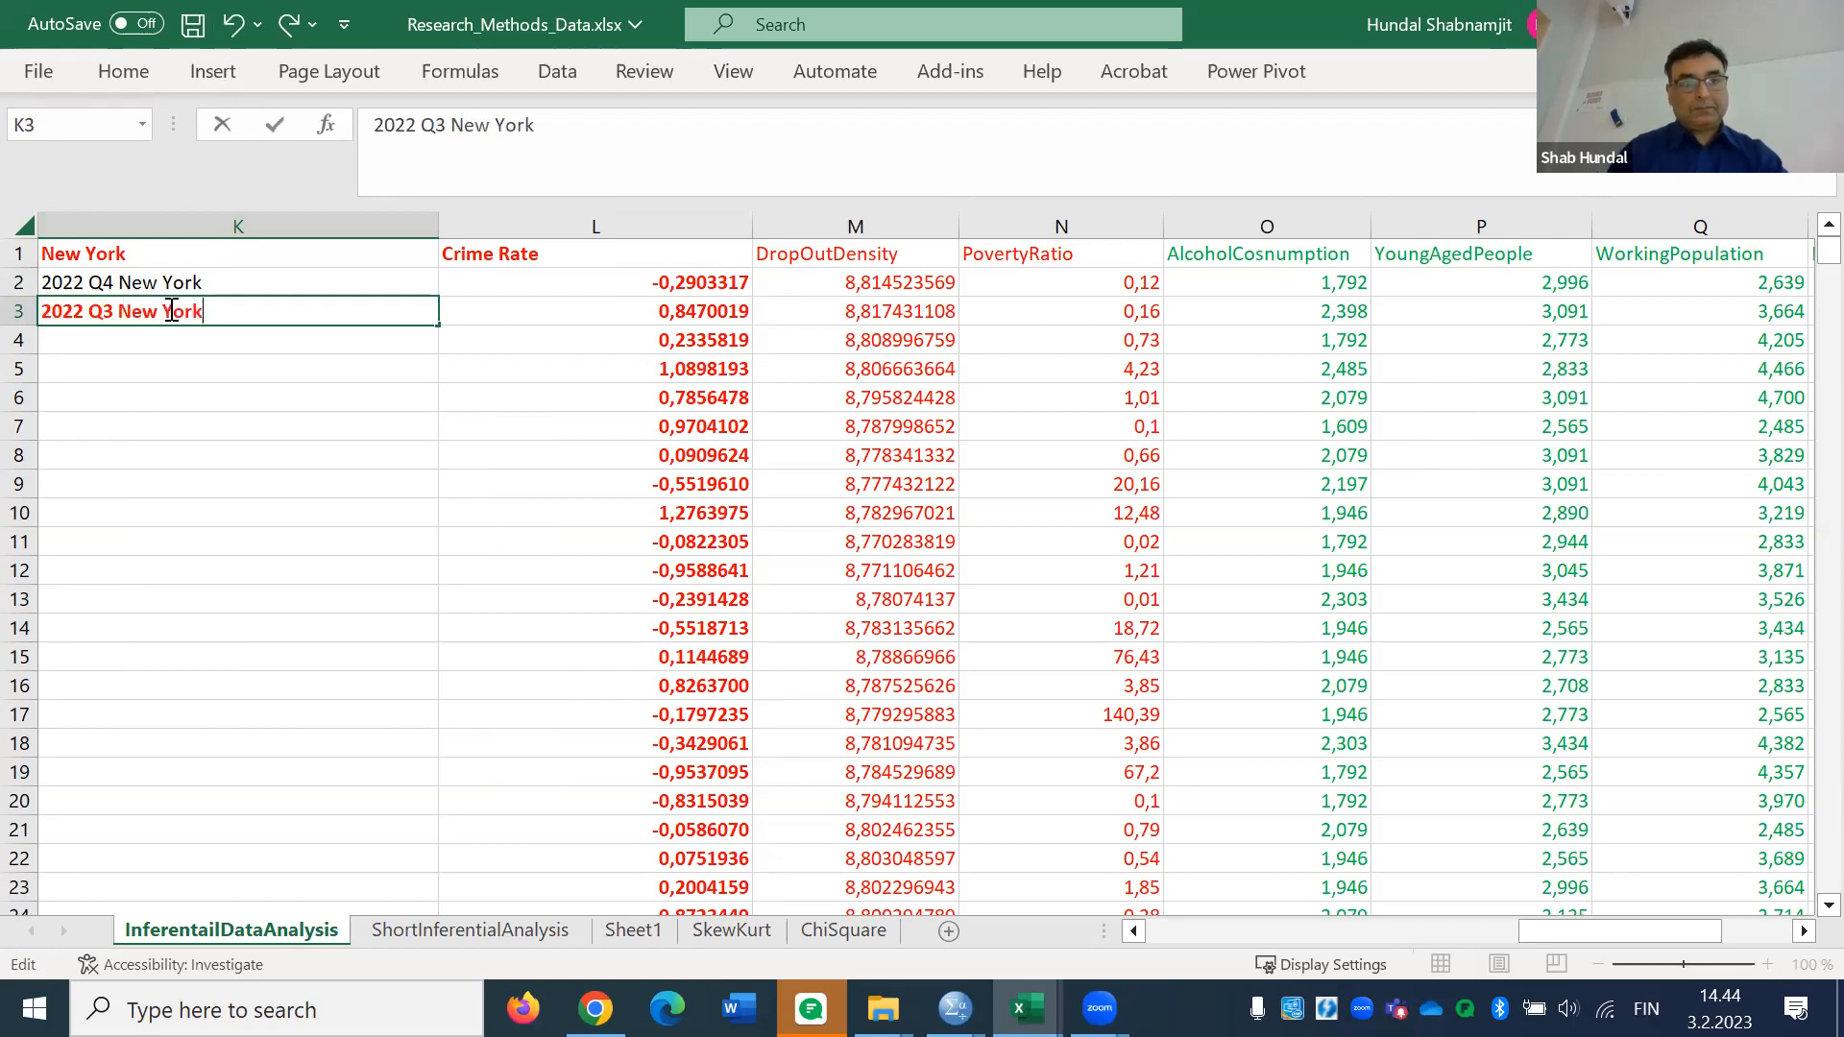
key(Return)
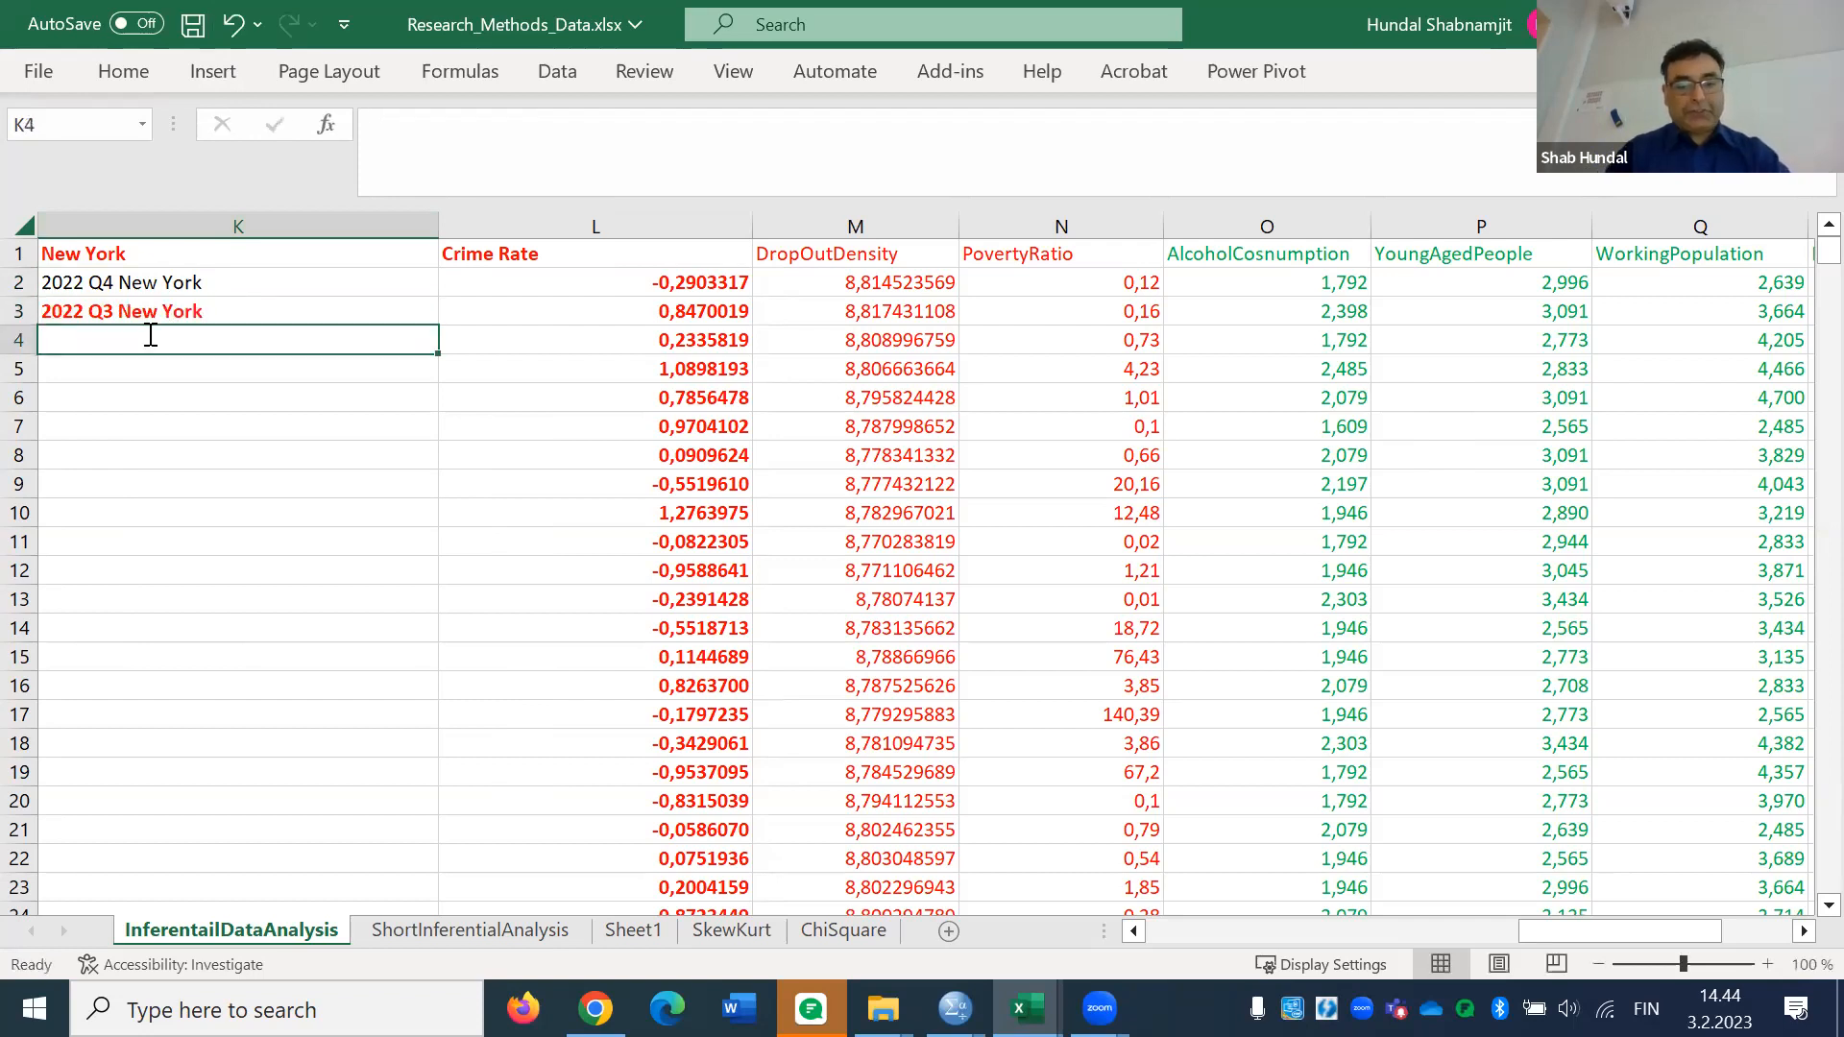
Enter the label 2022 Q2 New York in cell K4 under the New York heading
text(2022 Q0 New York)
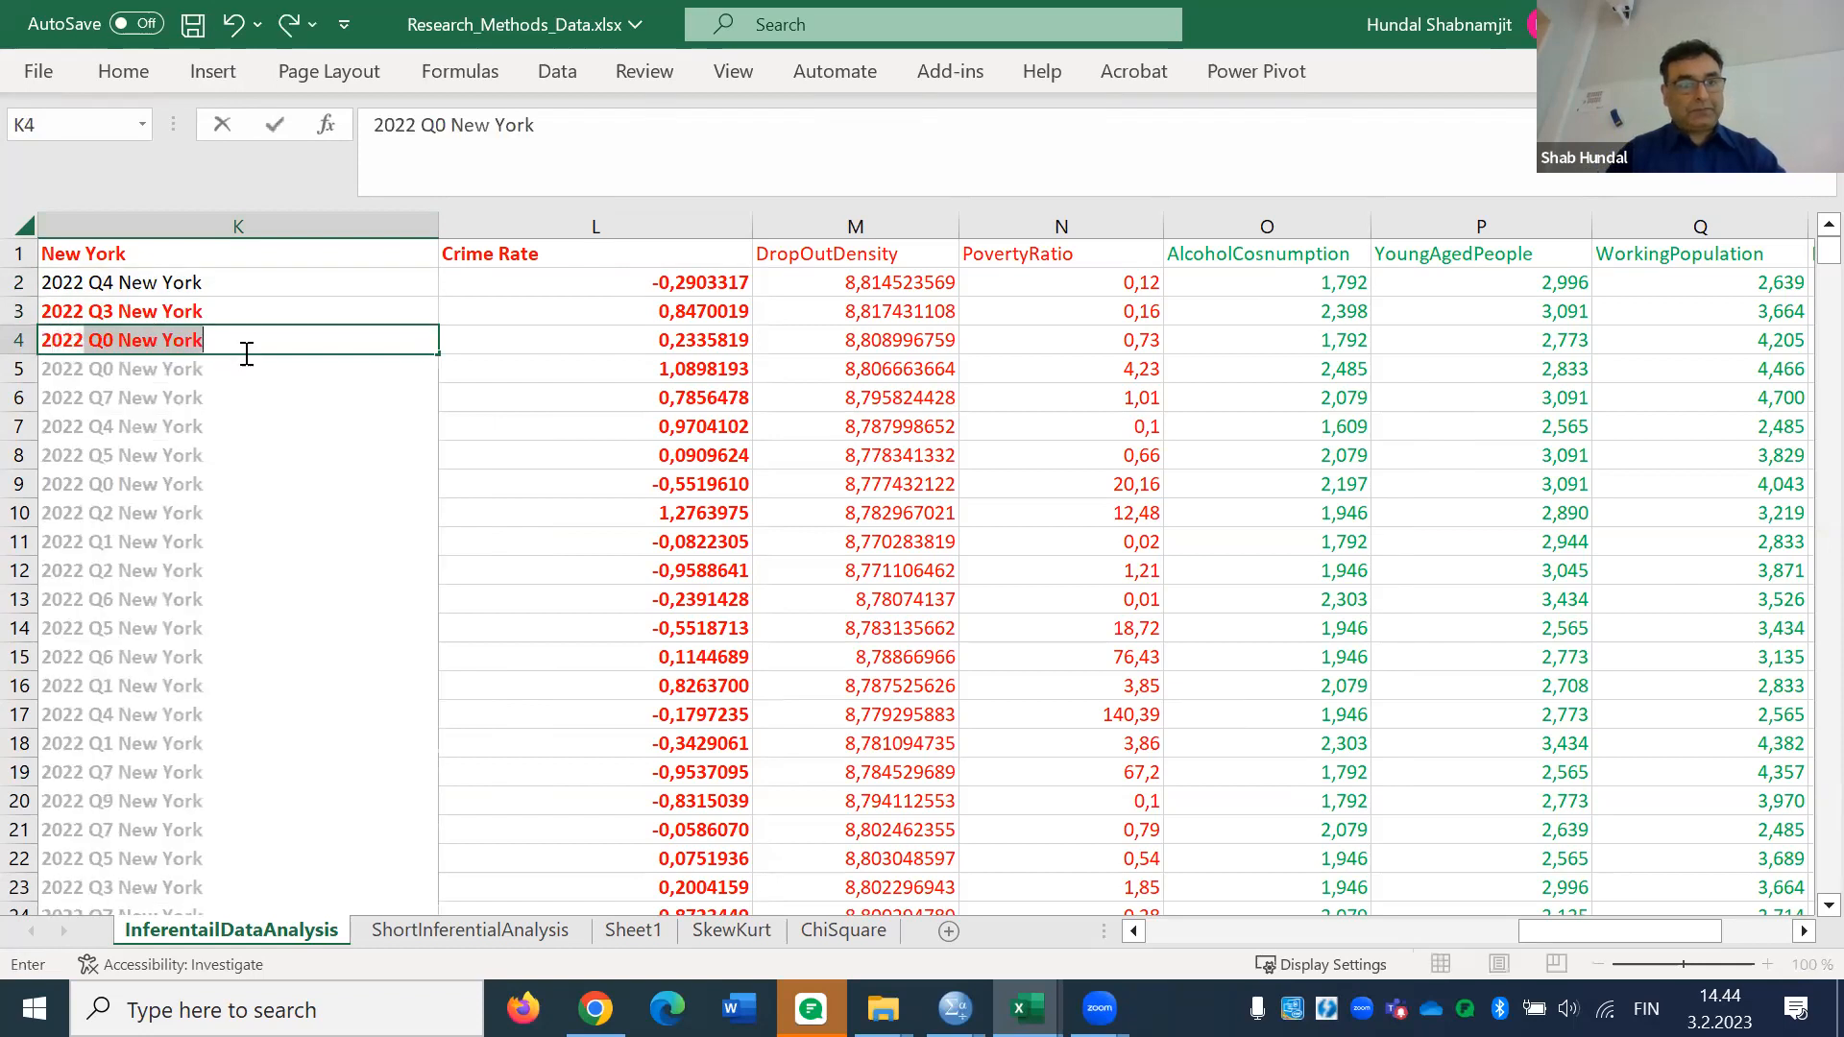
click(245, 351)
key(BackSpace)
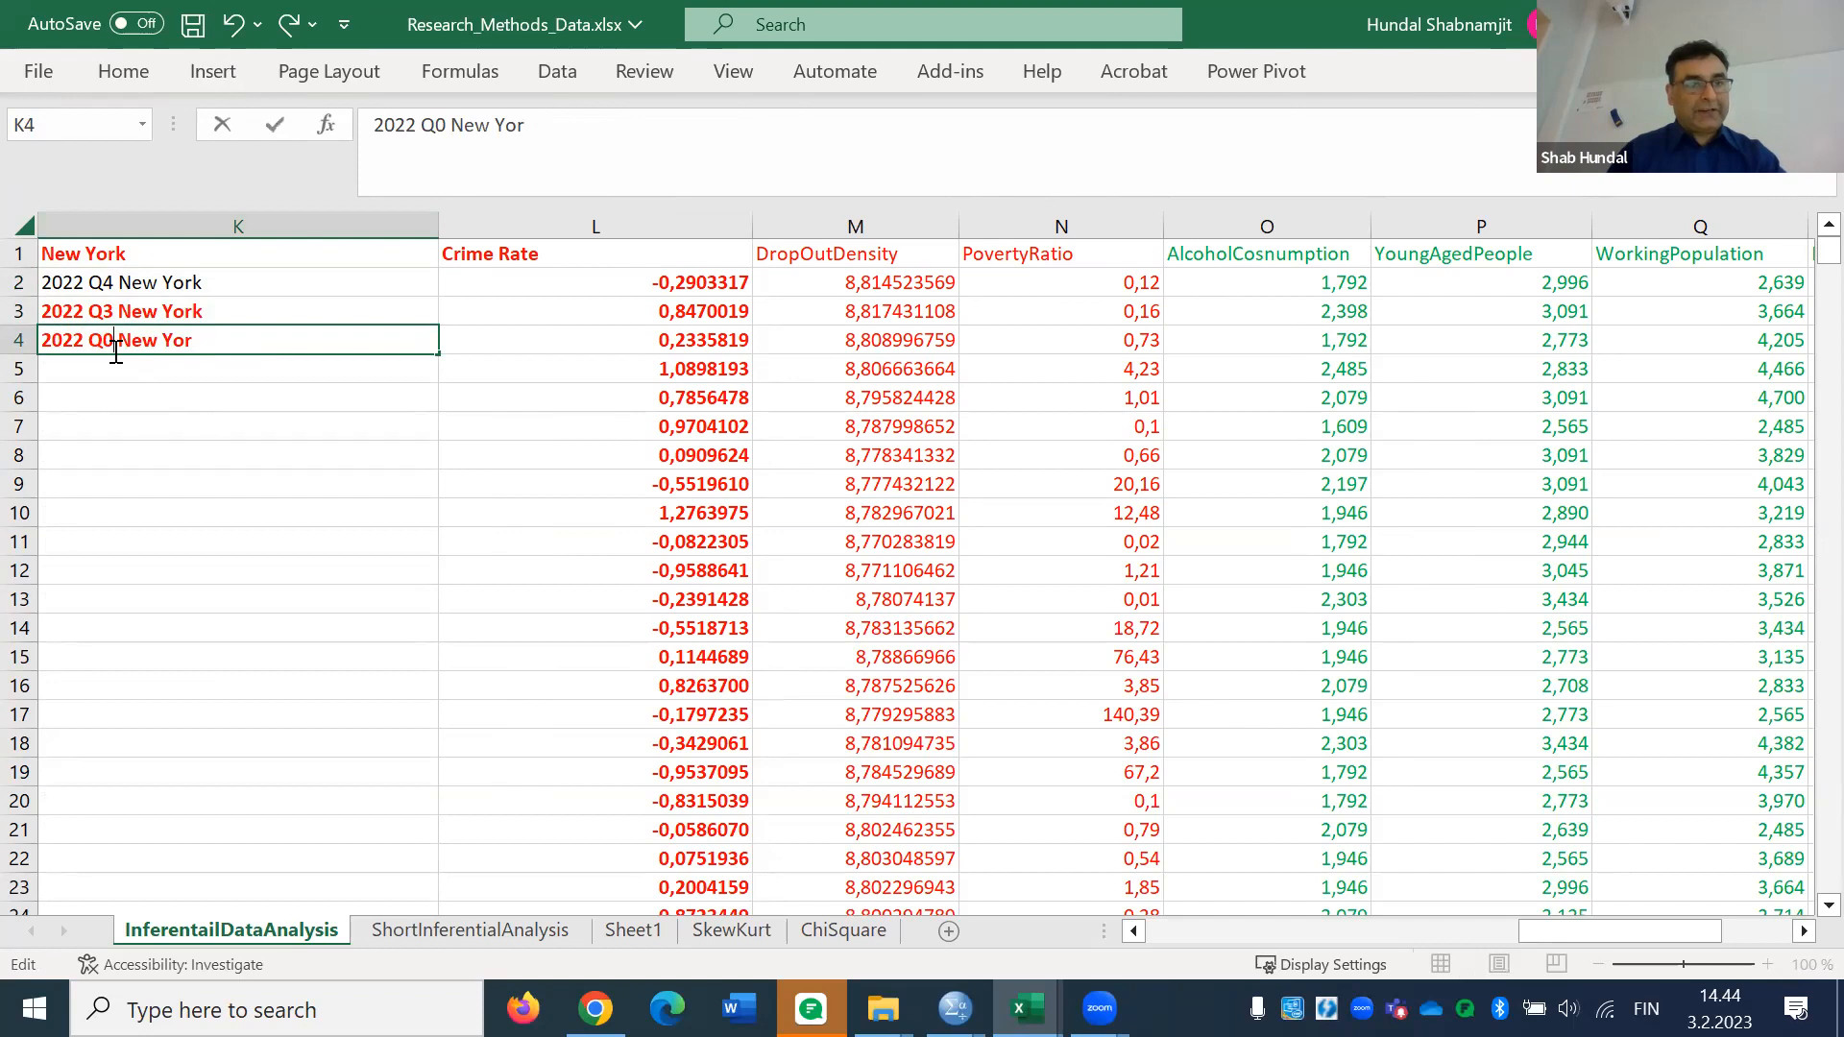
key(BackSpace)
text(2)
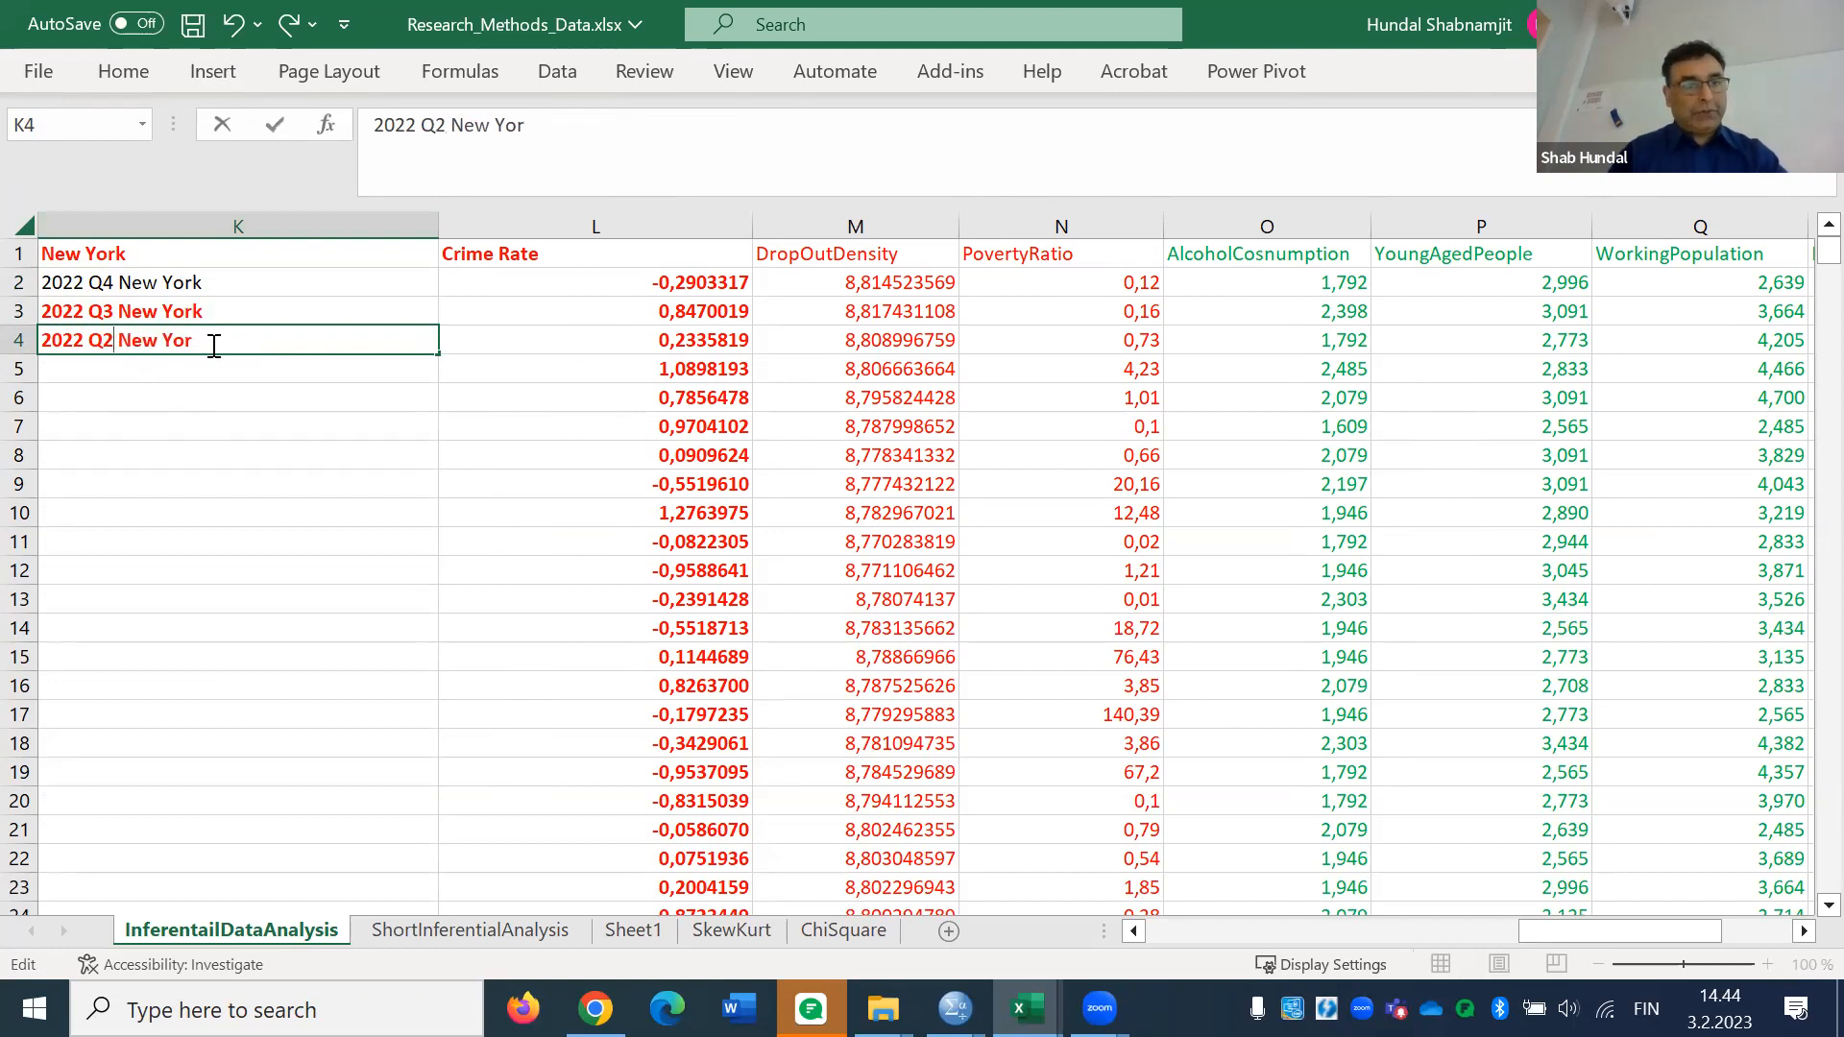
text(k)
Enter 2022 Q2 New York in cell K5 and flash fill New York quarter labels down column K to the last data row, 551
click(182, 368)
text(2)
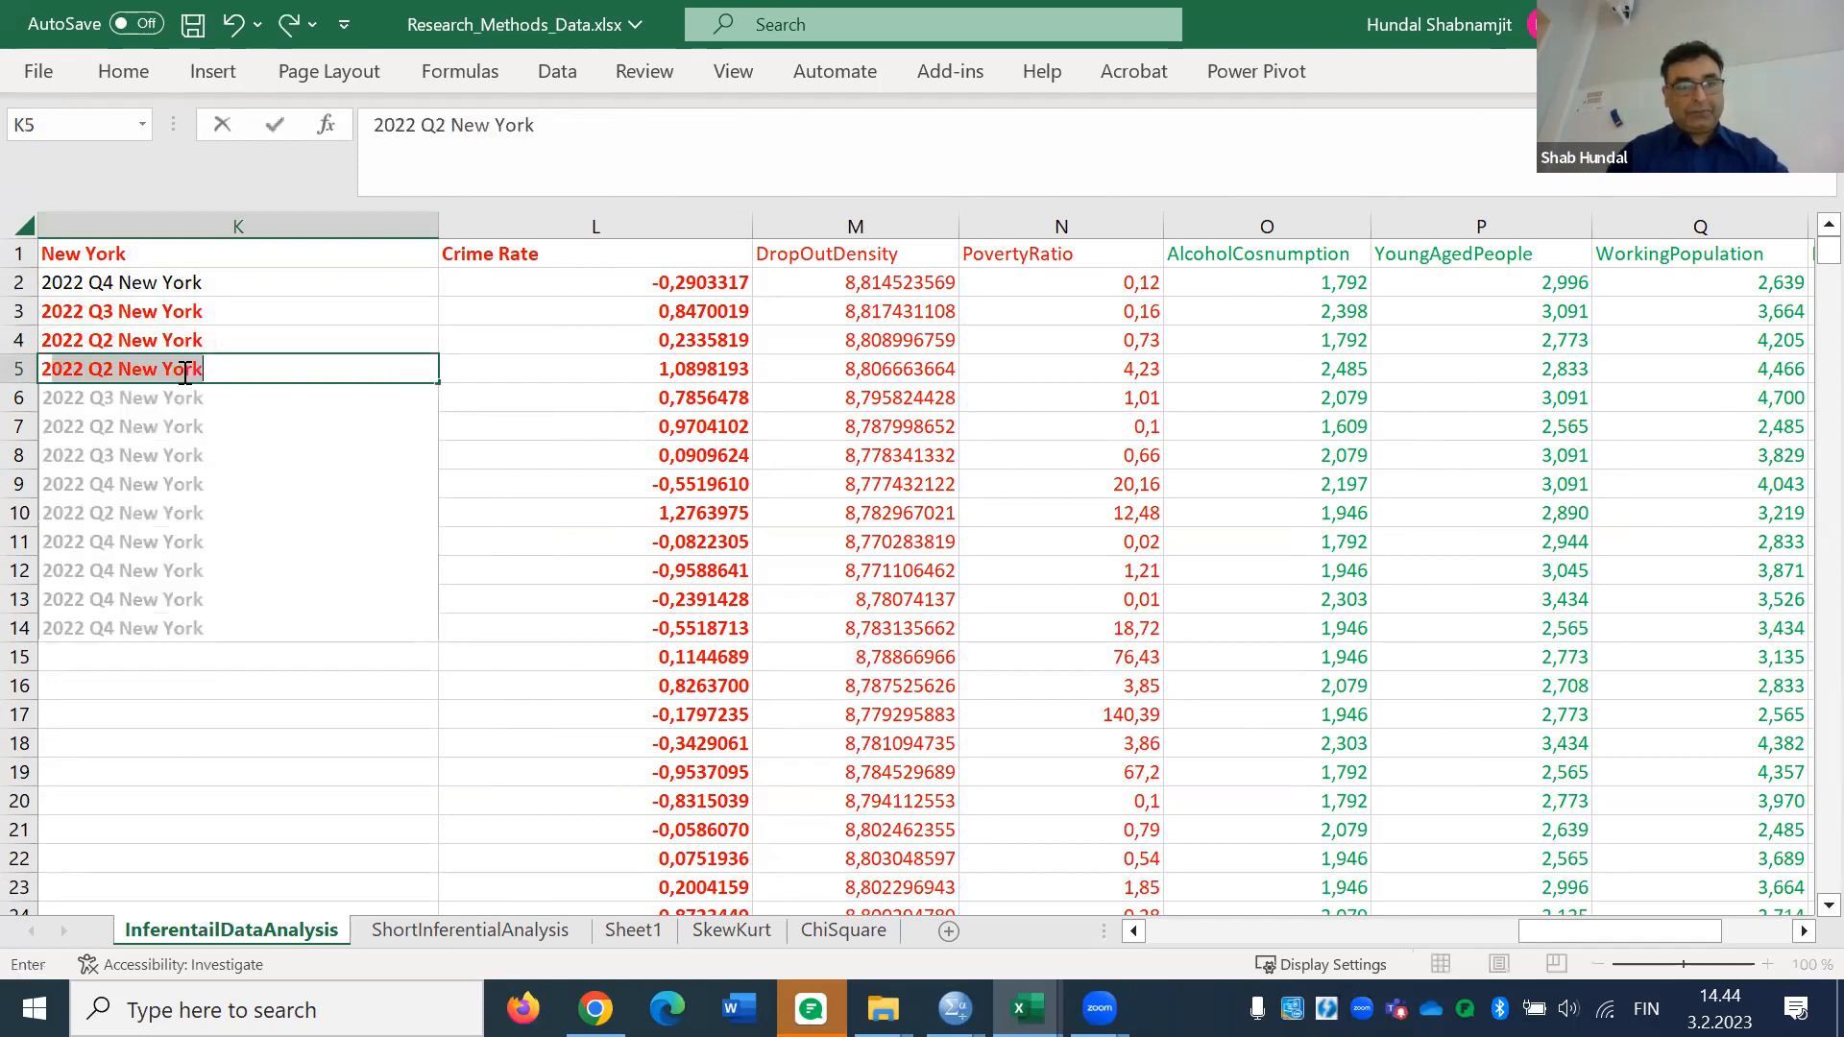
key(Return)
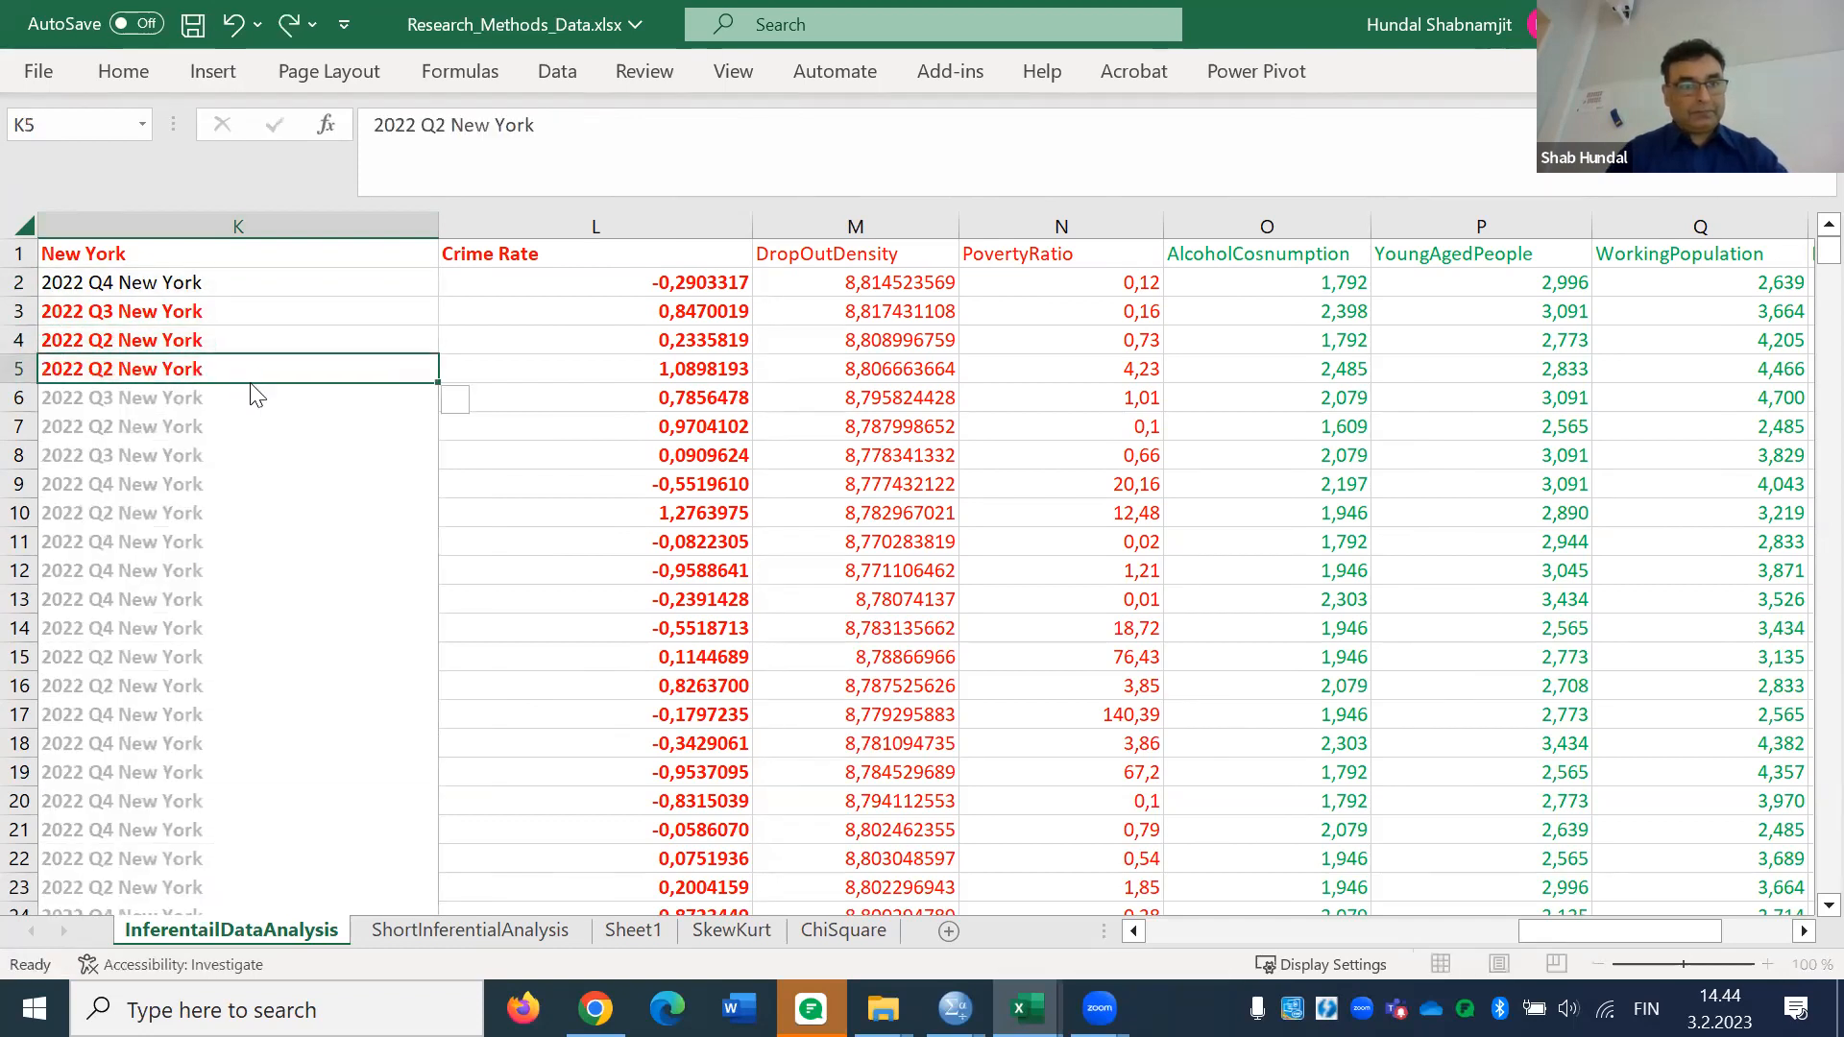
key(ctrl+Down)
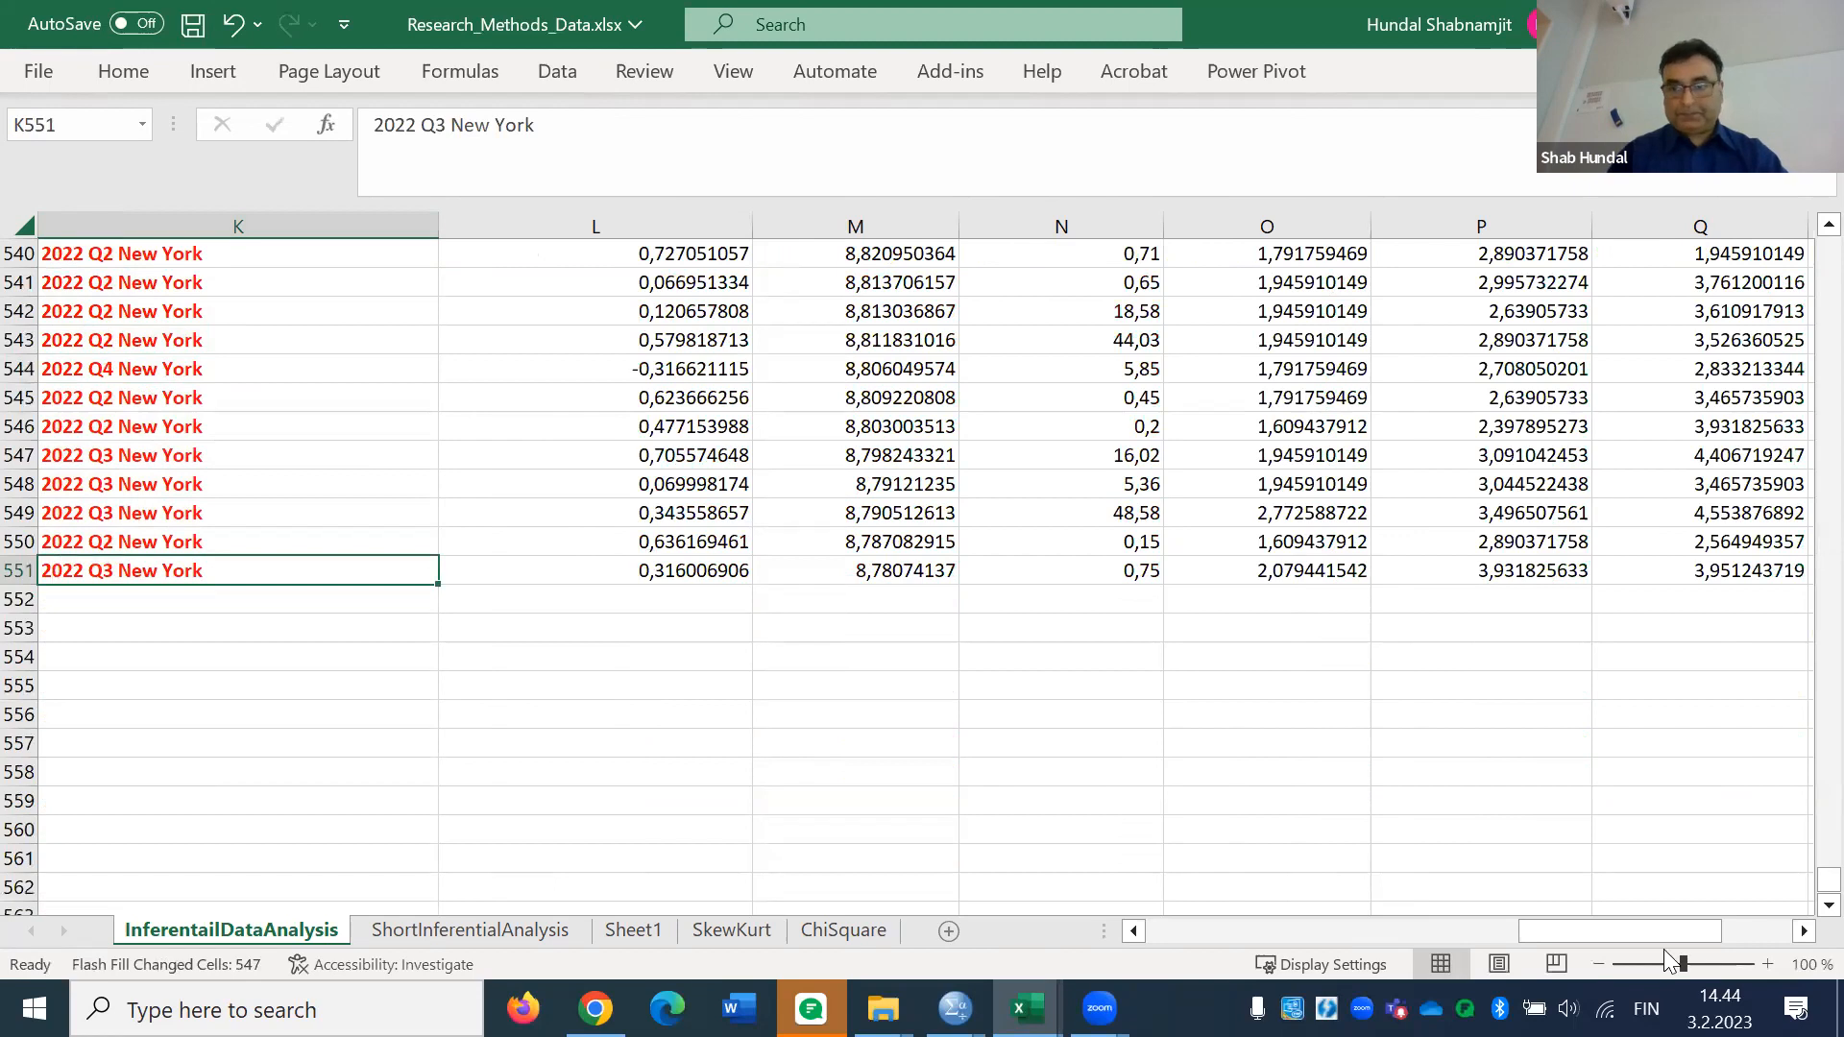
scroll(1803, 550, up, 20)
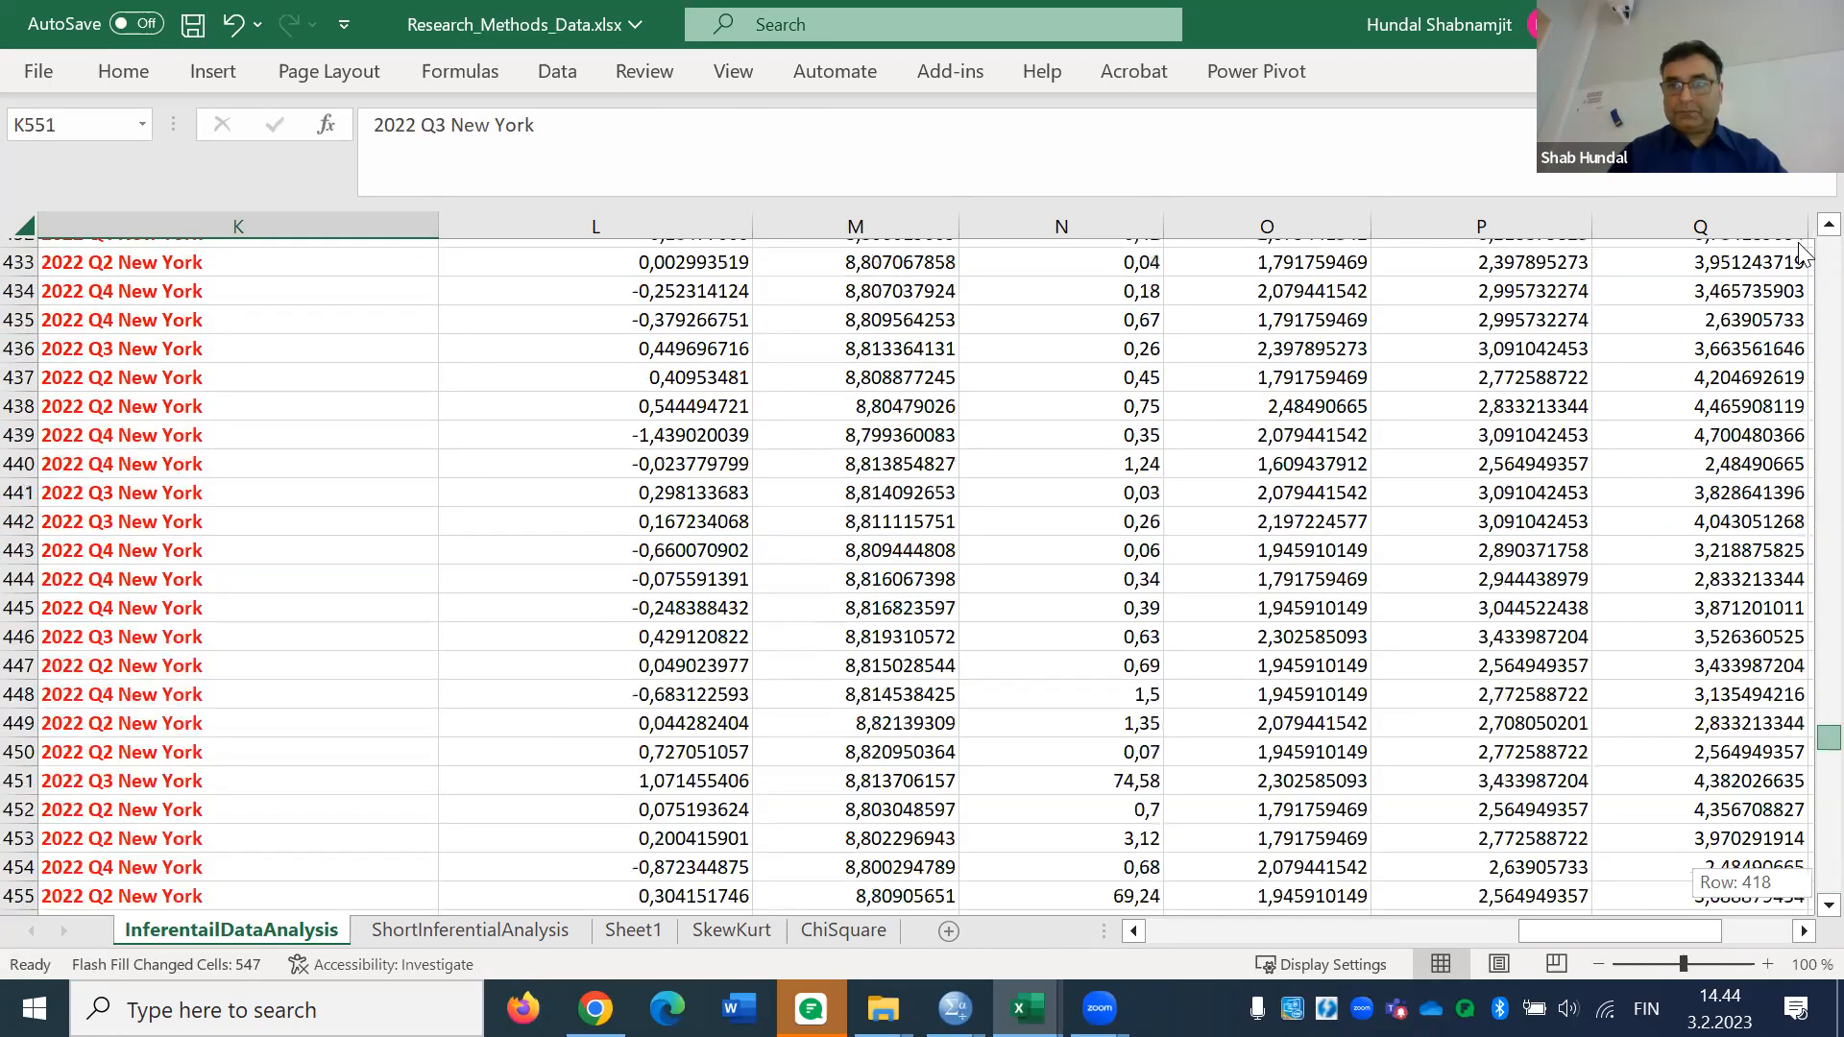
Correct the quarter in cell K5 so that it reads 2022 Q1 New York
double_click(113, 370)
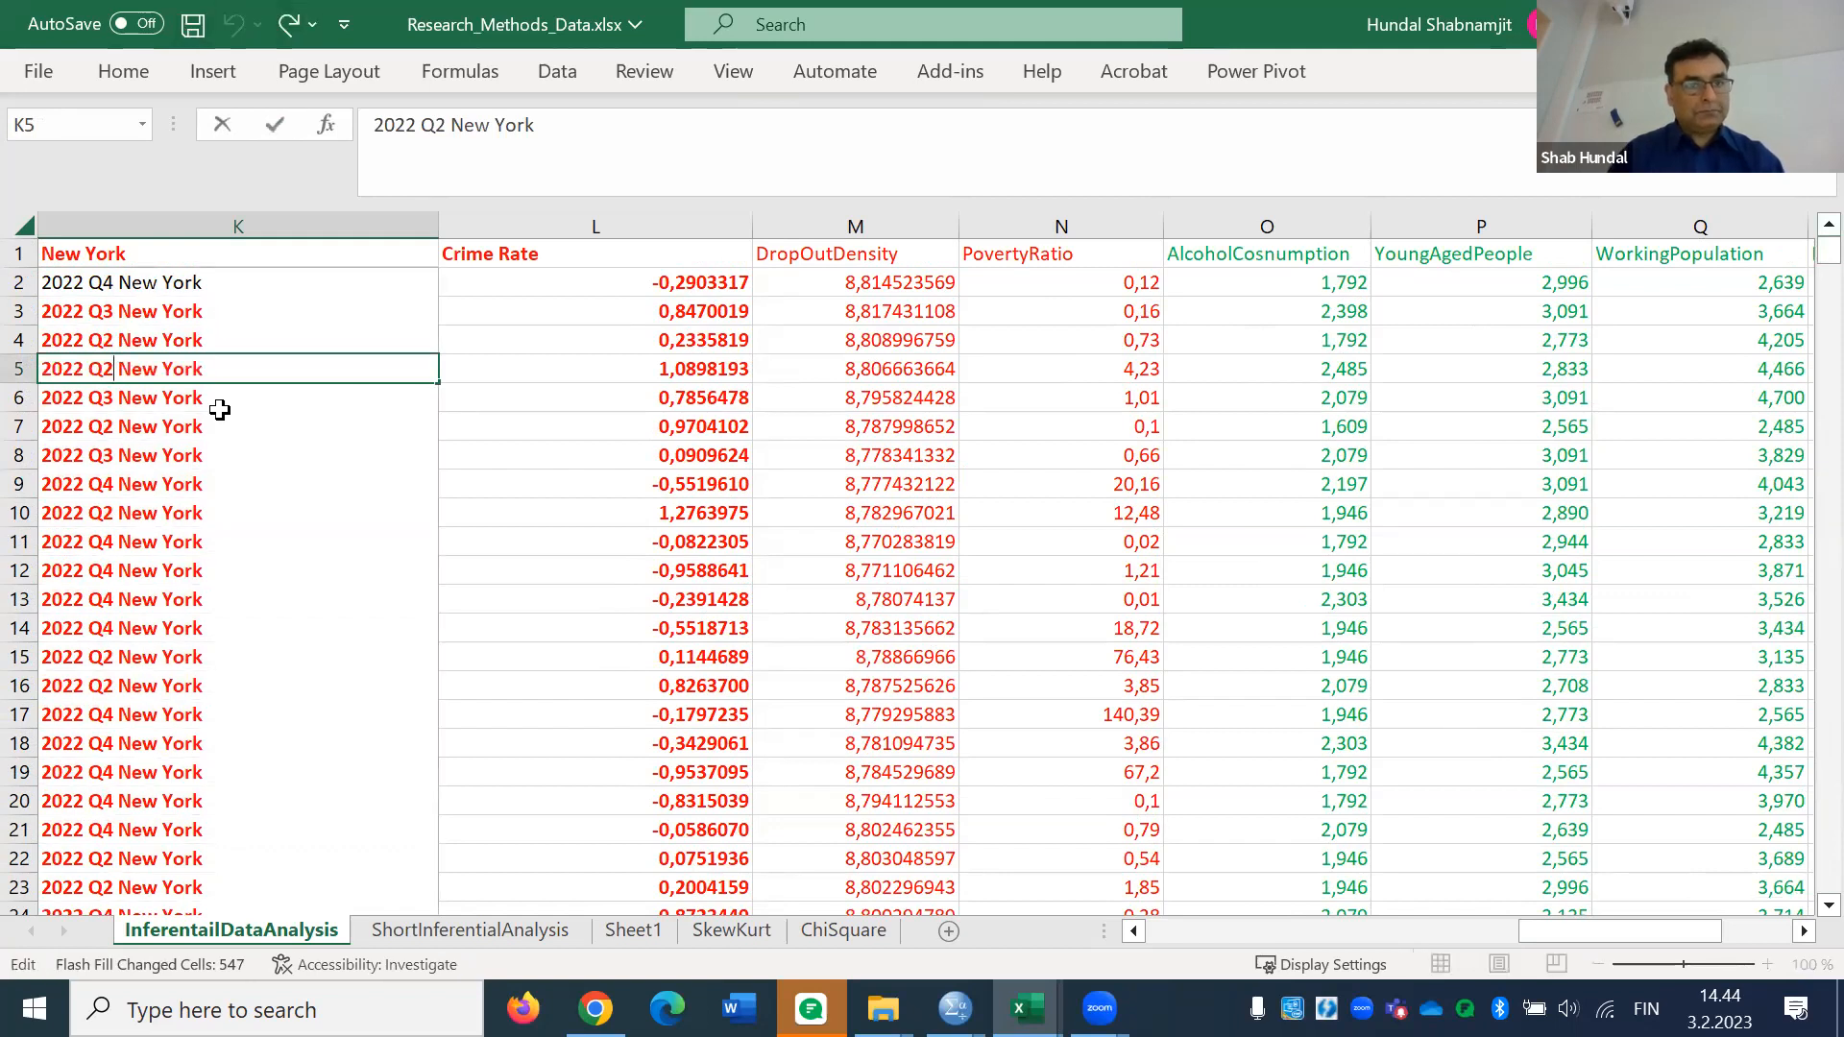
key(BackSpace)
text(1)
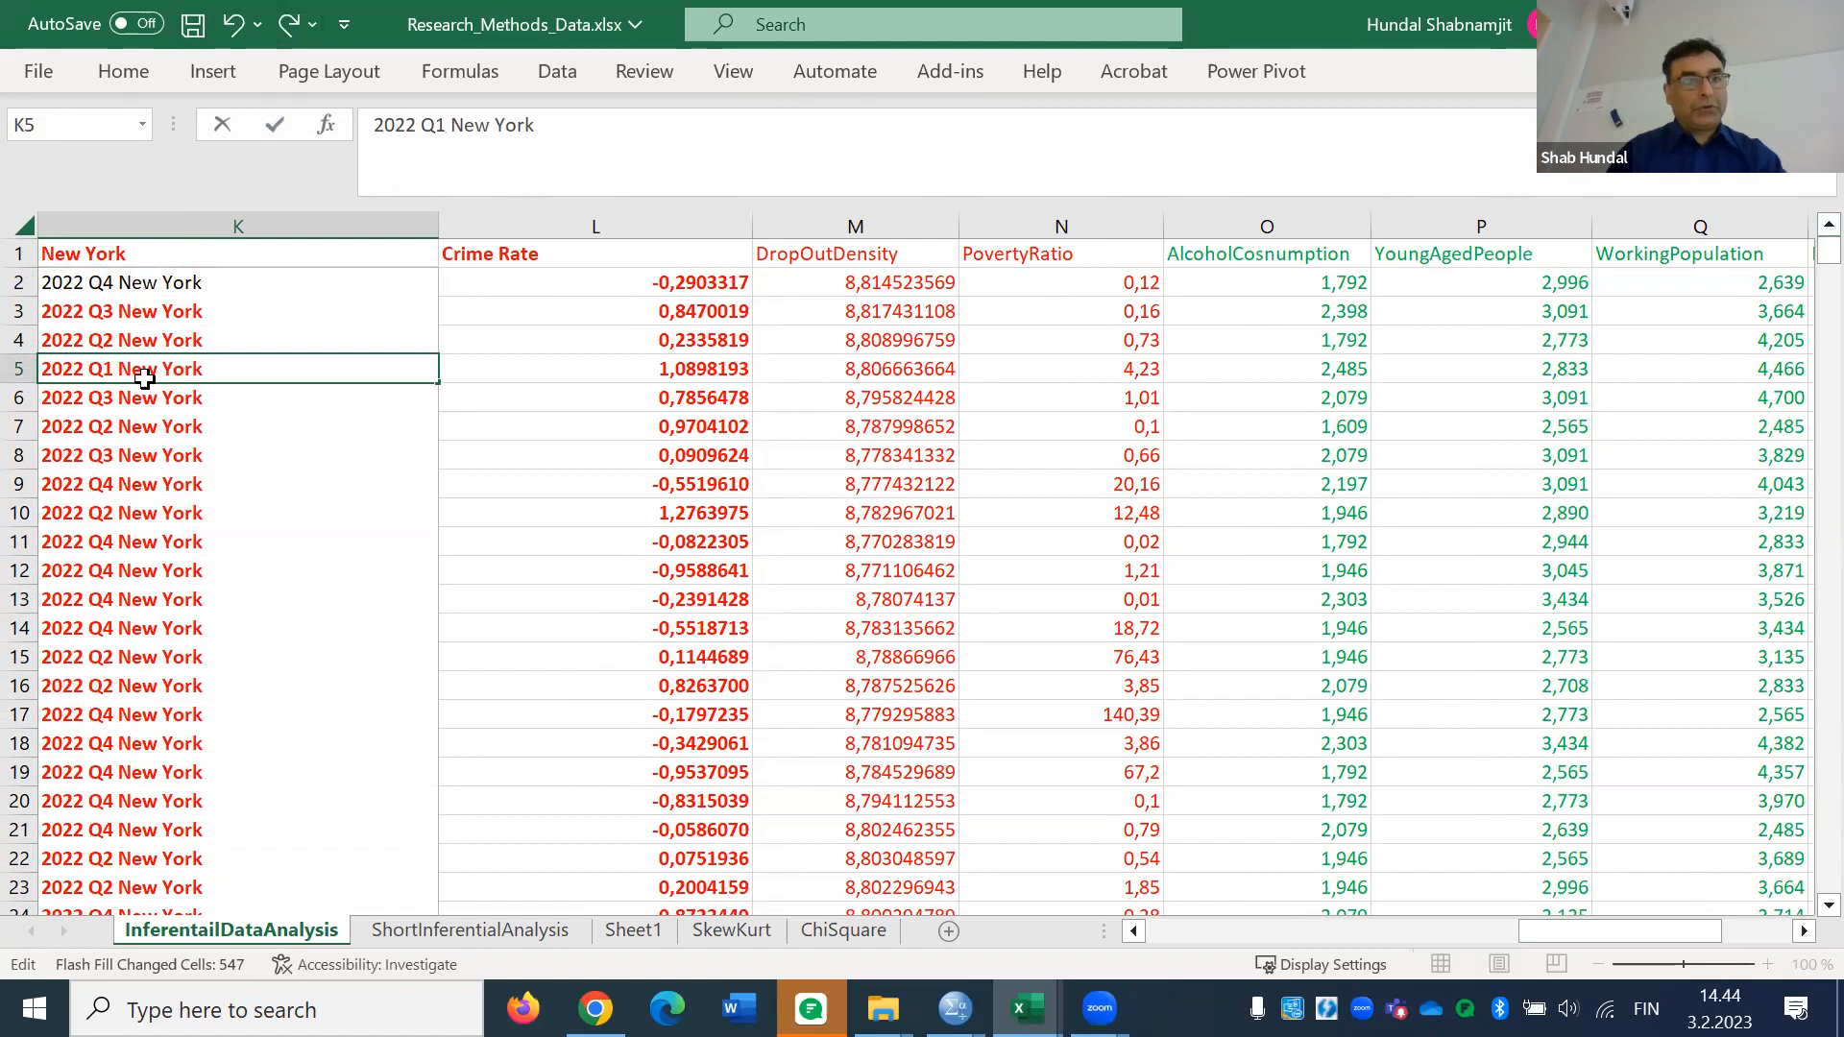
key(Return)
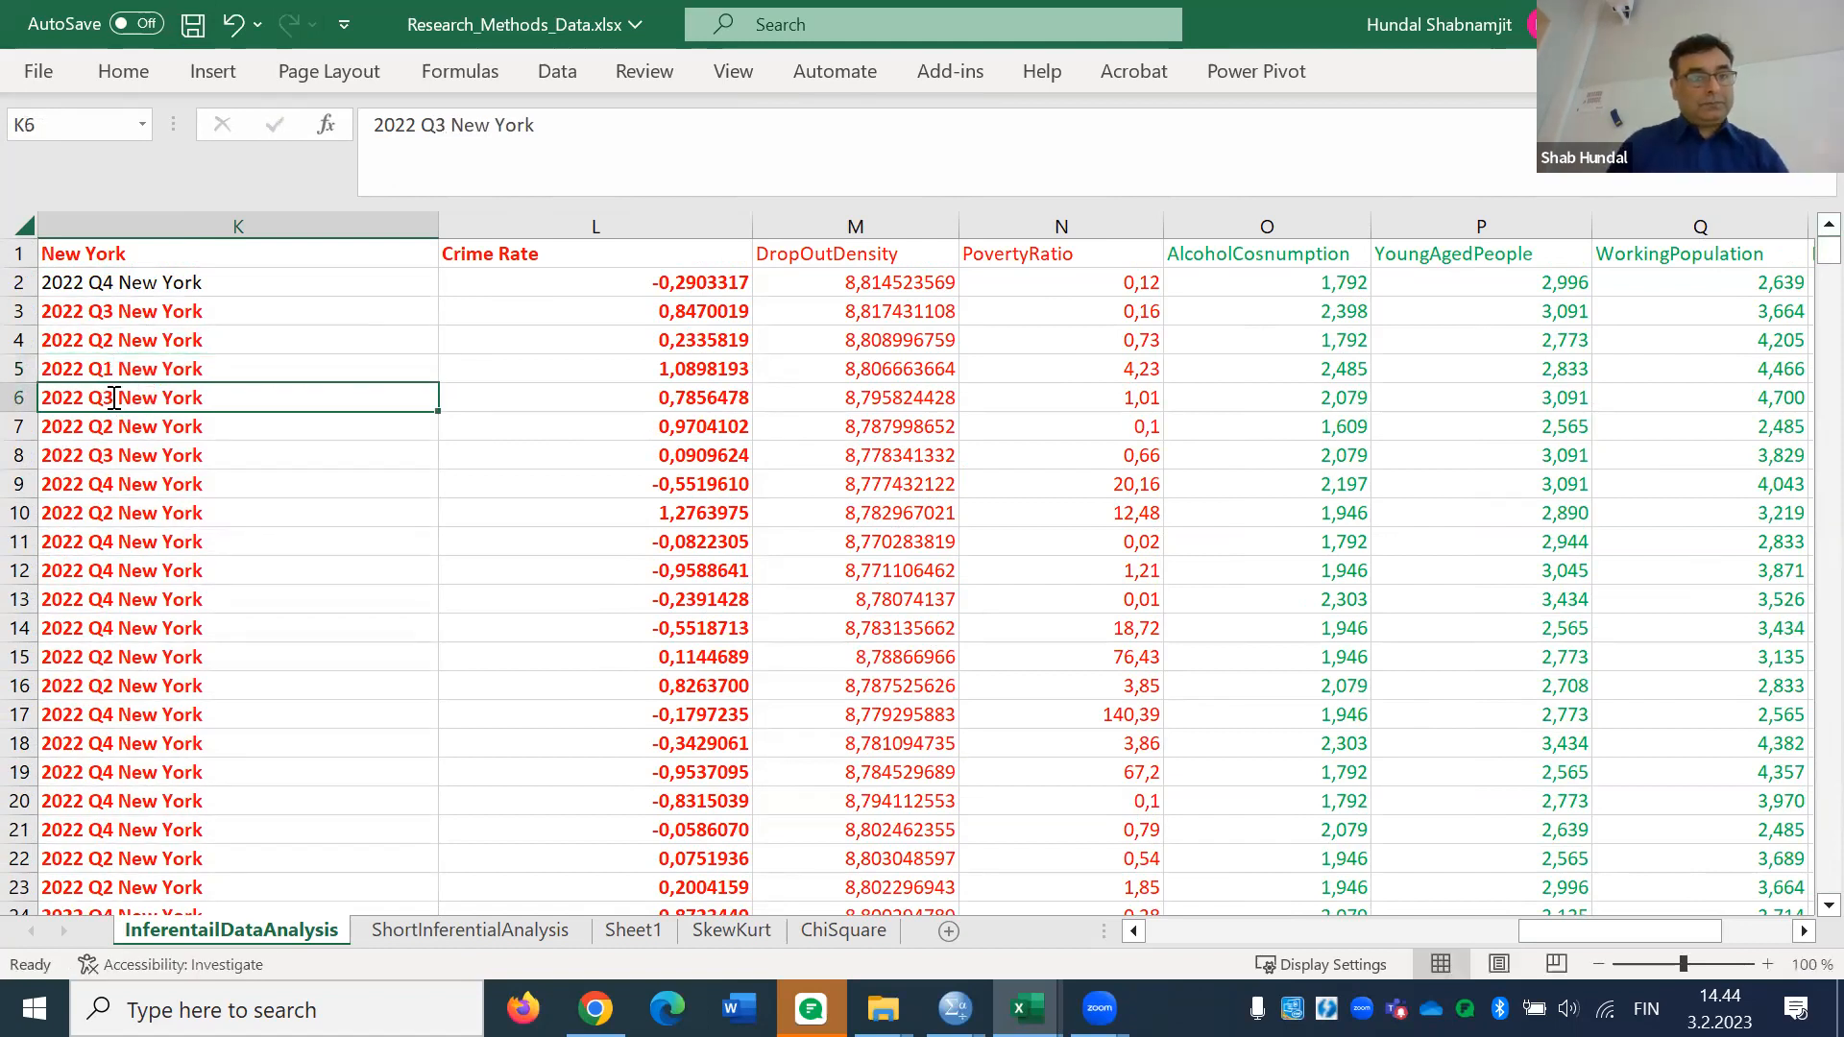
Change the label in cell K6 to 2022 Q4 London
double_click(112, 400)
key(BackSpace)
text(4)
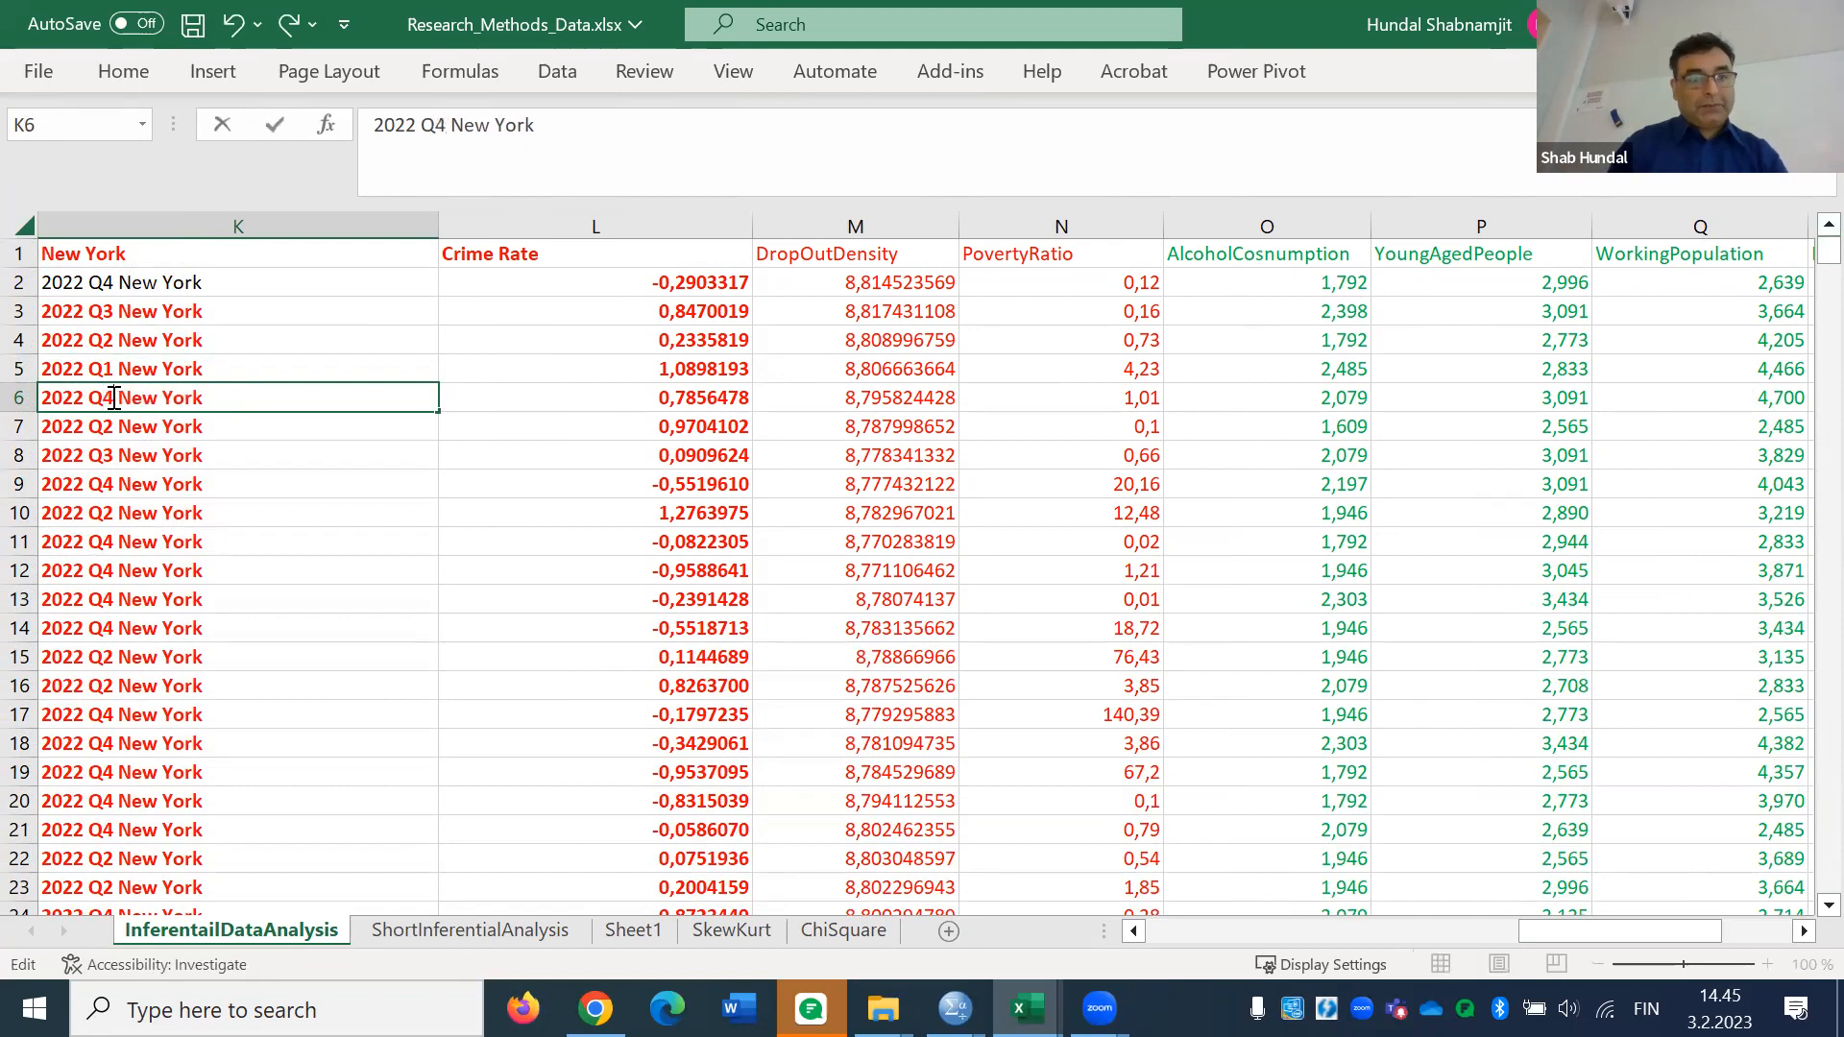
key(BackSpace)
key(BackSpace)
key(BackSpace)
key(BackSpace)
key(BackSpace)
key(BackSpace)
key(BackSpace)
key(BackSpace)
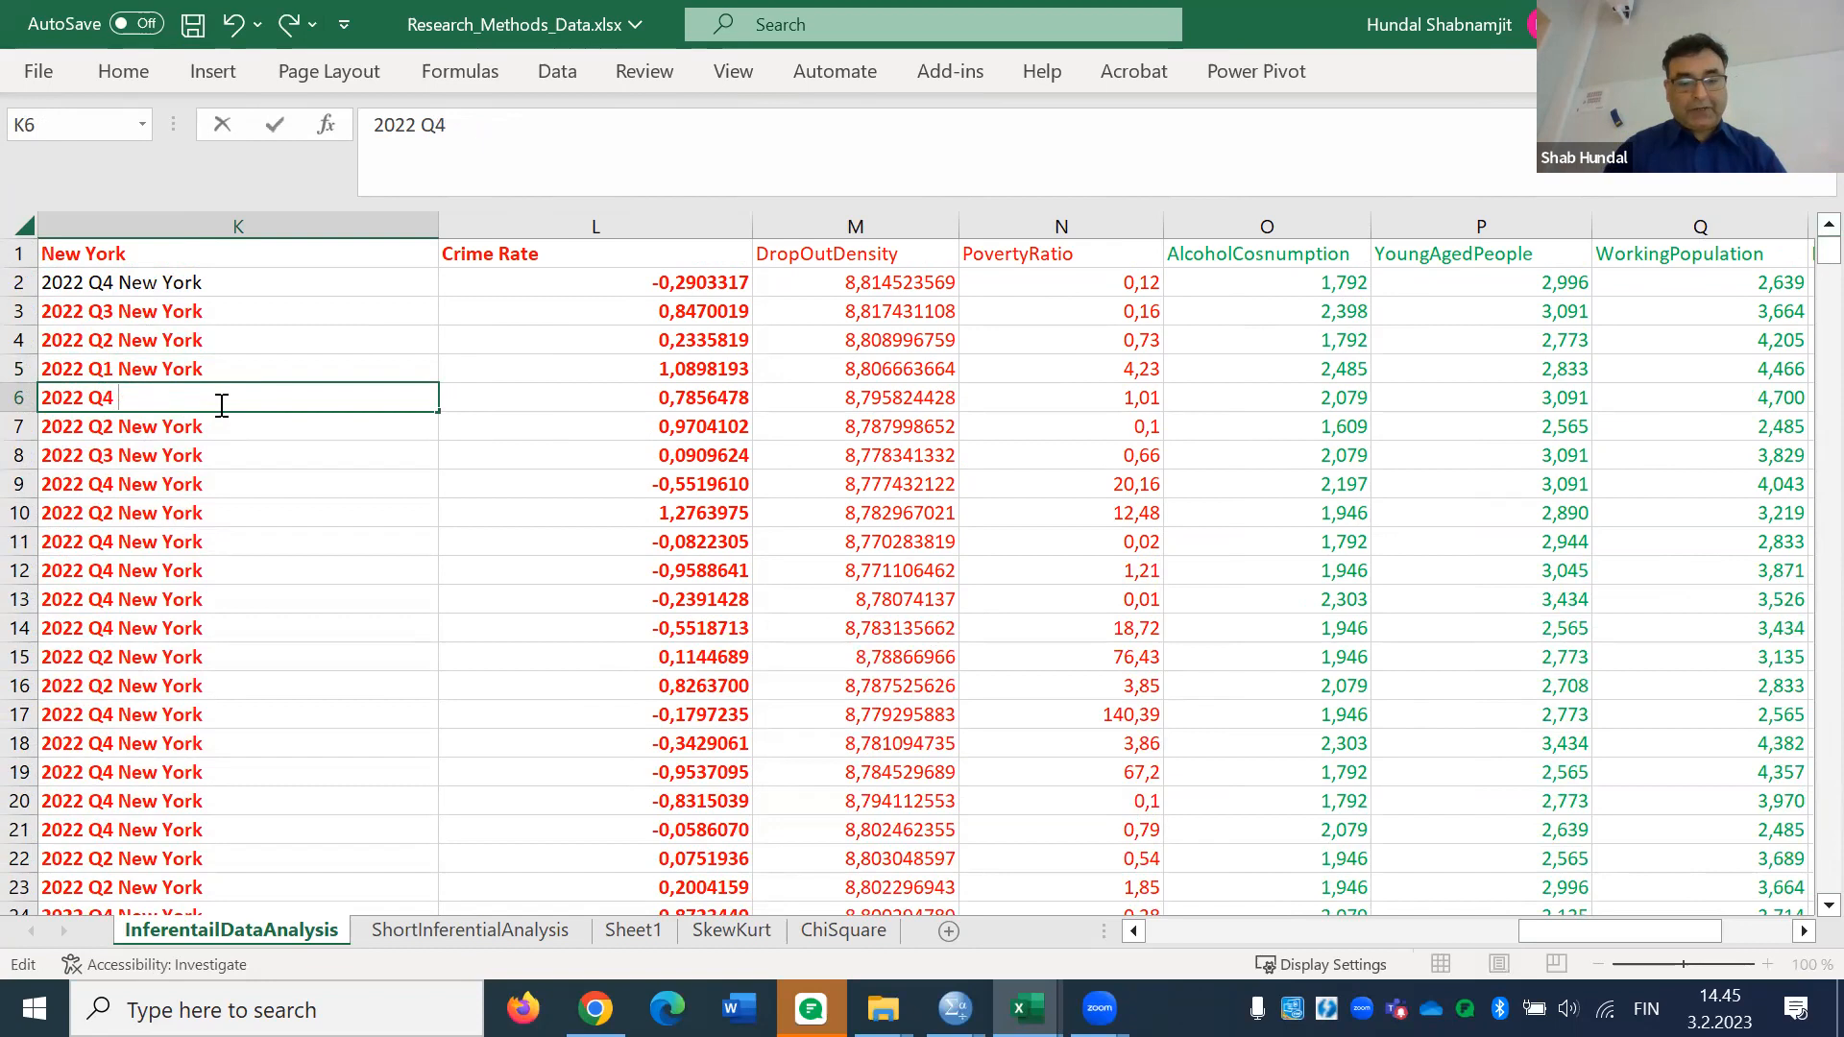
text(Lond)
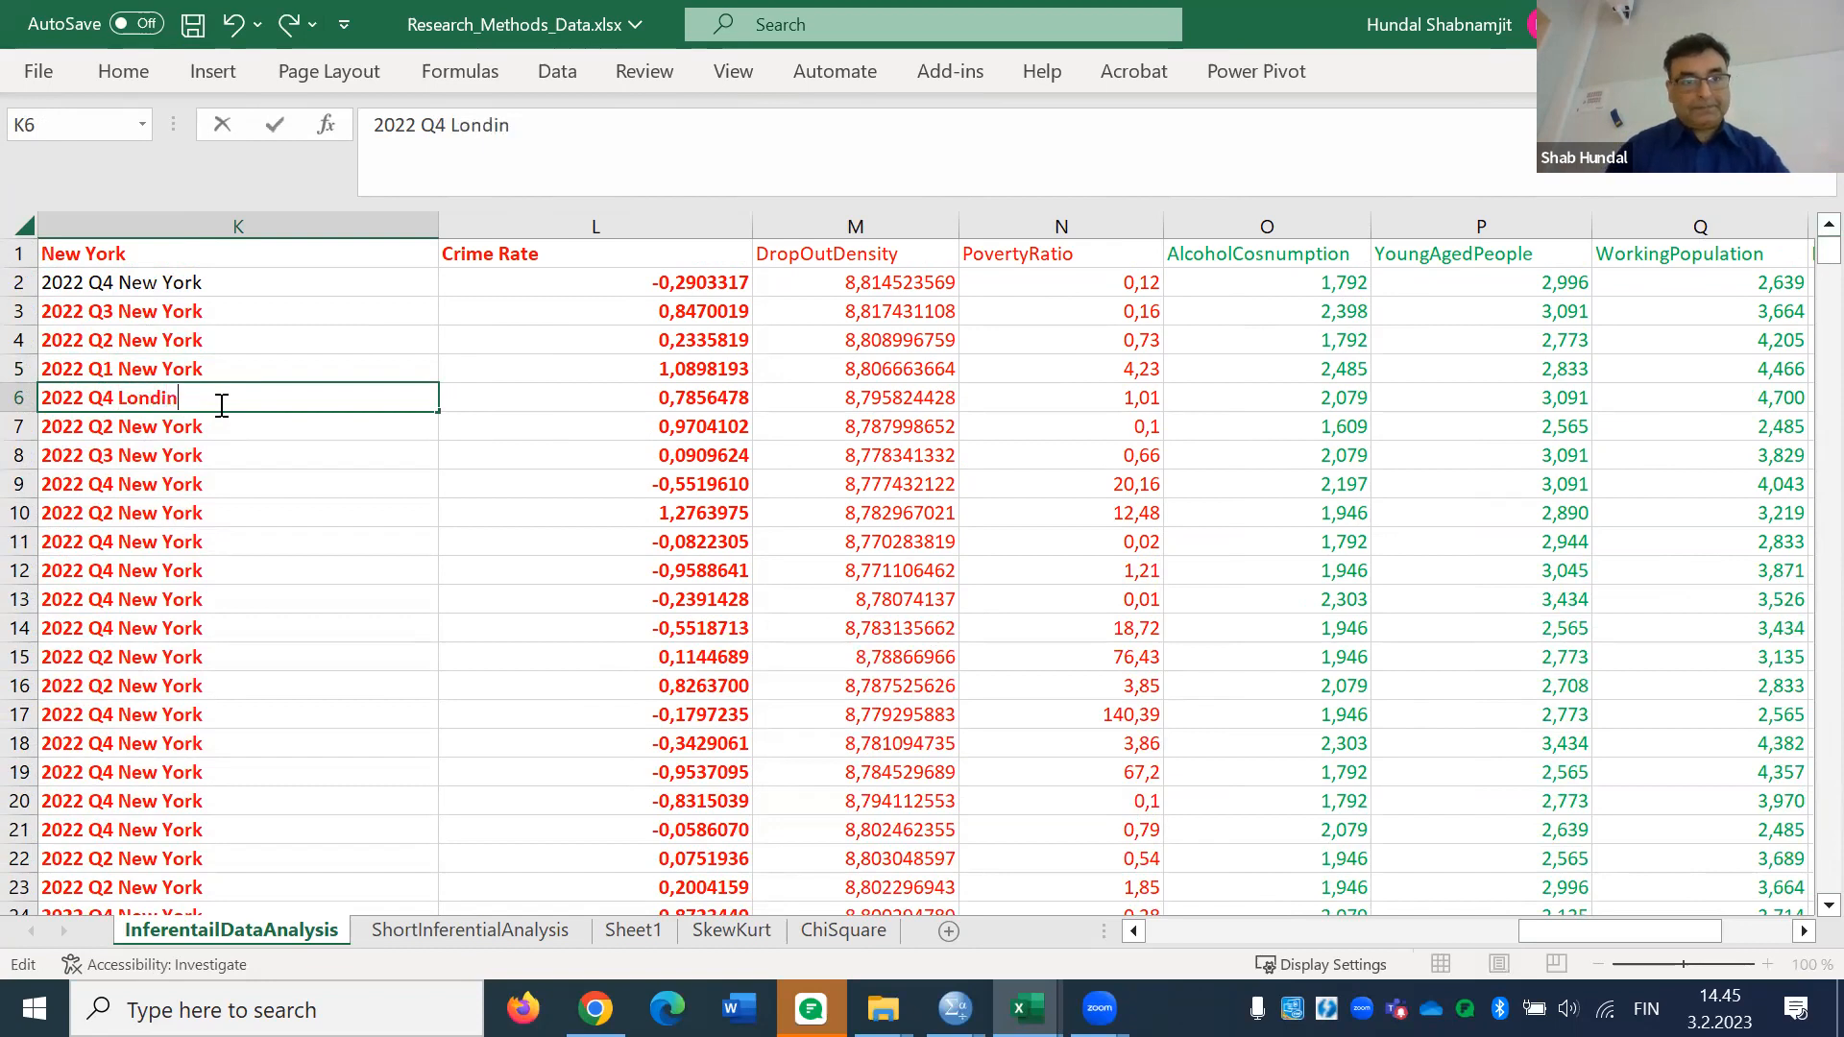
text(on)
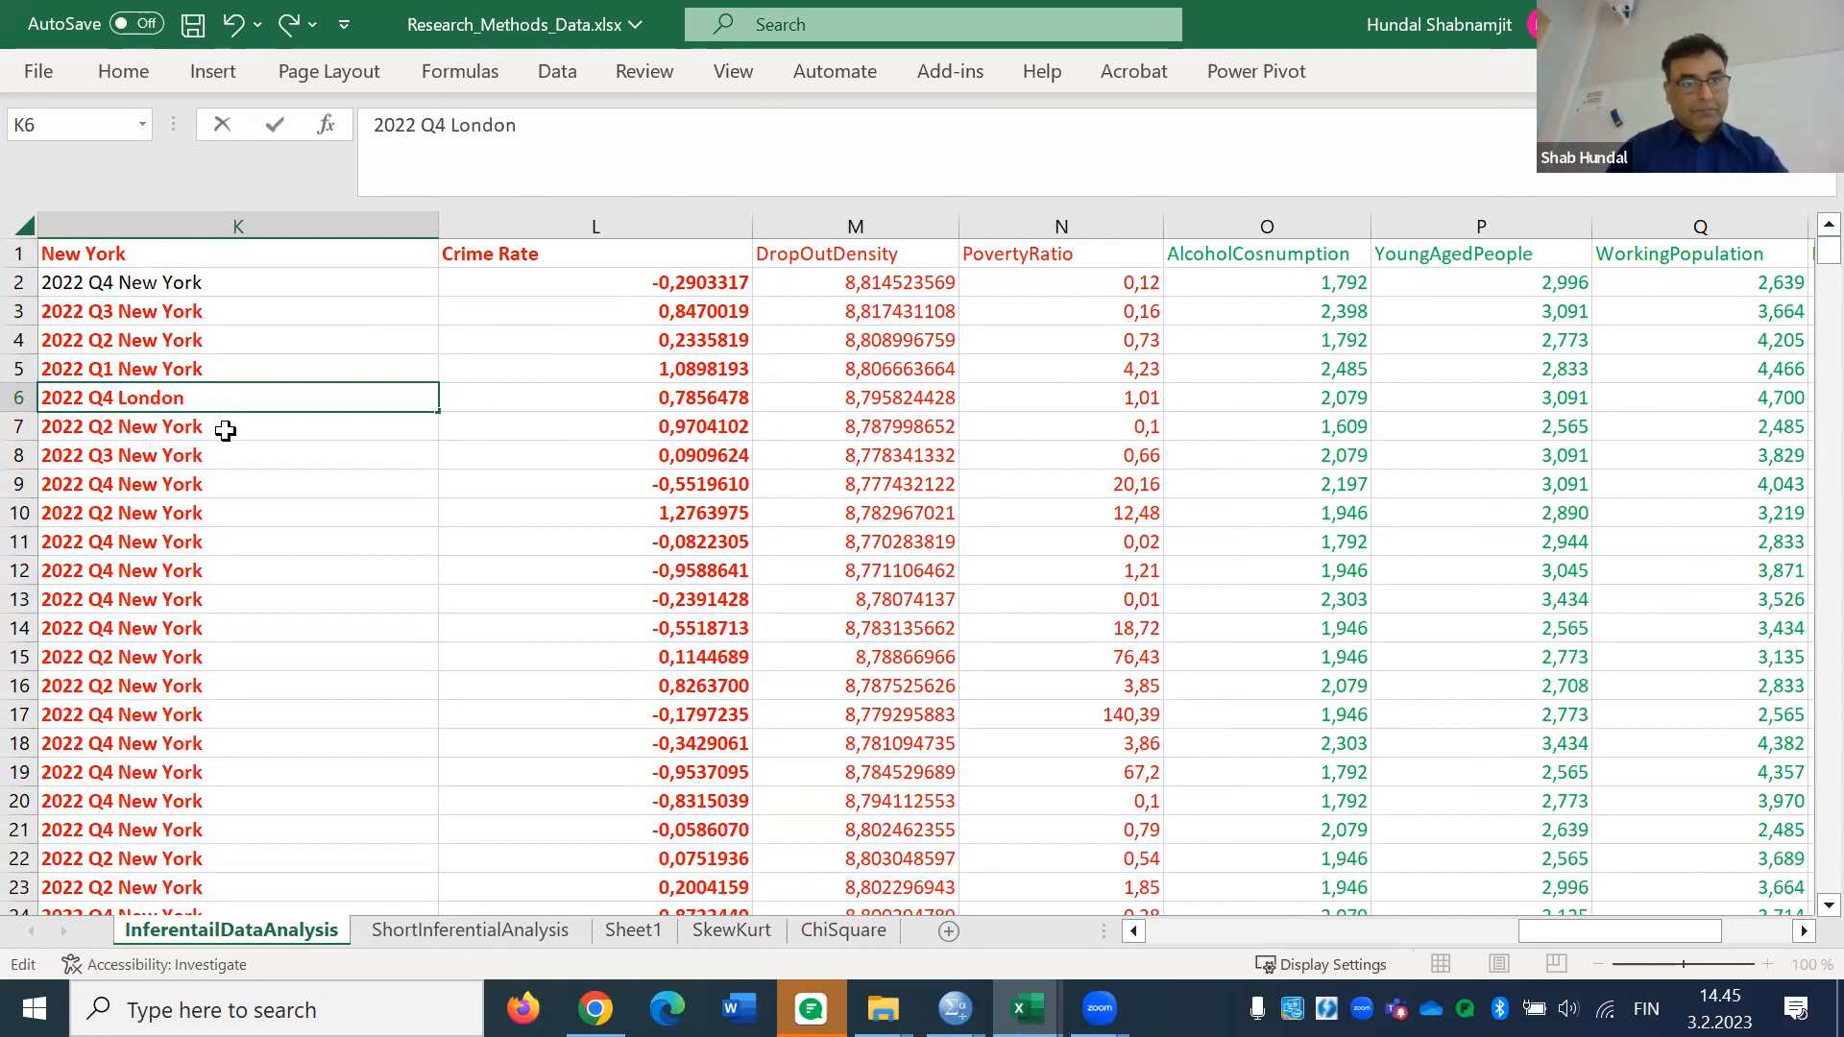
key(Return)
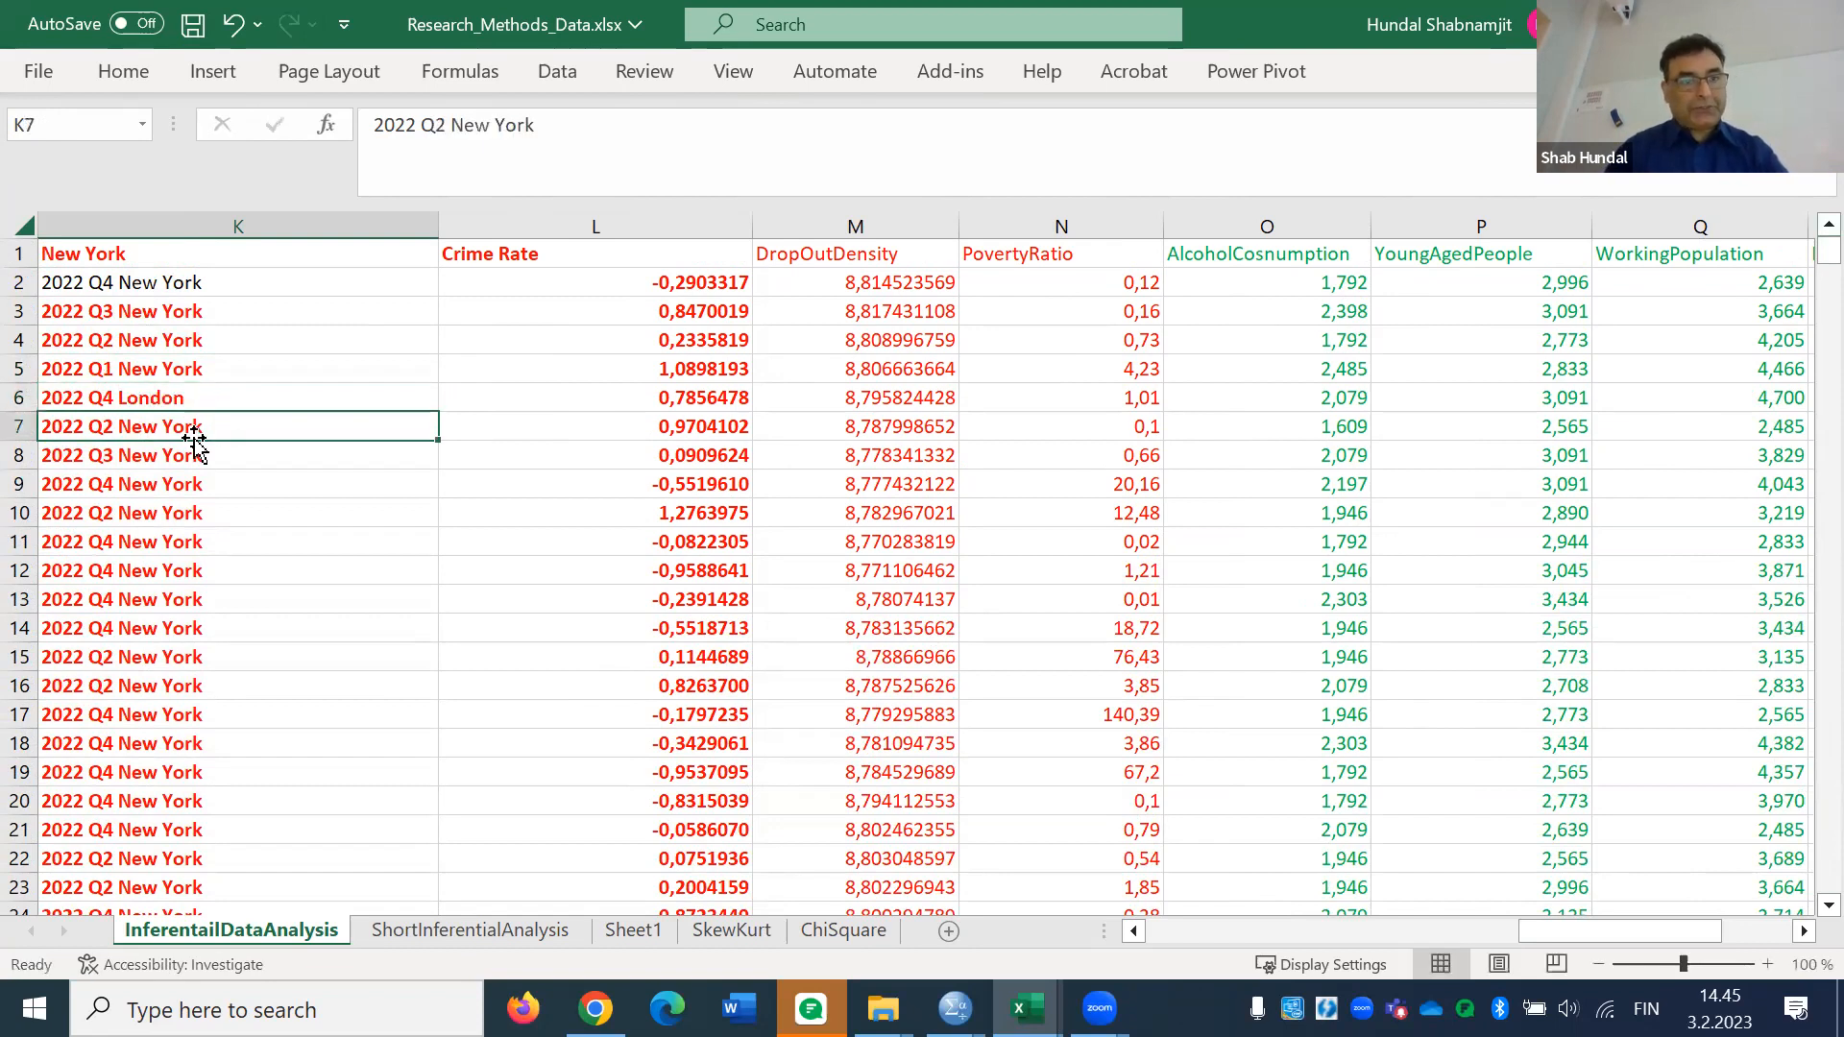
Change the label in cell K7 to 2022 Q3 London
double_click(116, 434)
key(BackSpace)
text(3)
click(218, 434)
key(BackSpace)
key(BackSpace)
key(BackSpace)
key(BackSpace)
key(BackSpace)
key(BackSpace)
key(BackSpace)
key(BackSpace)
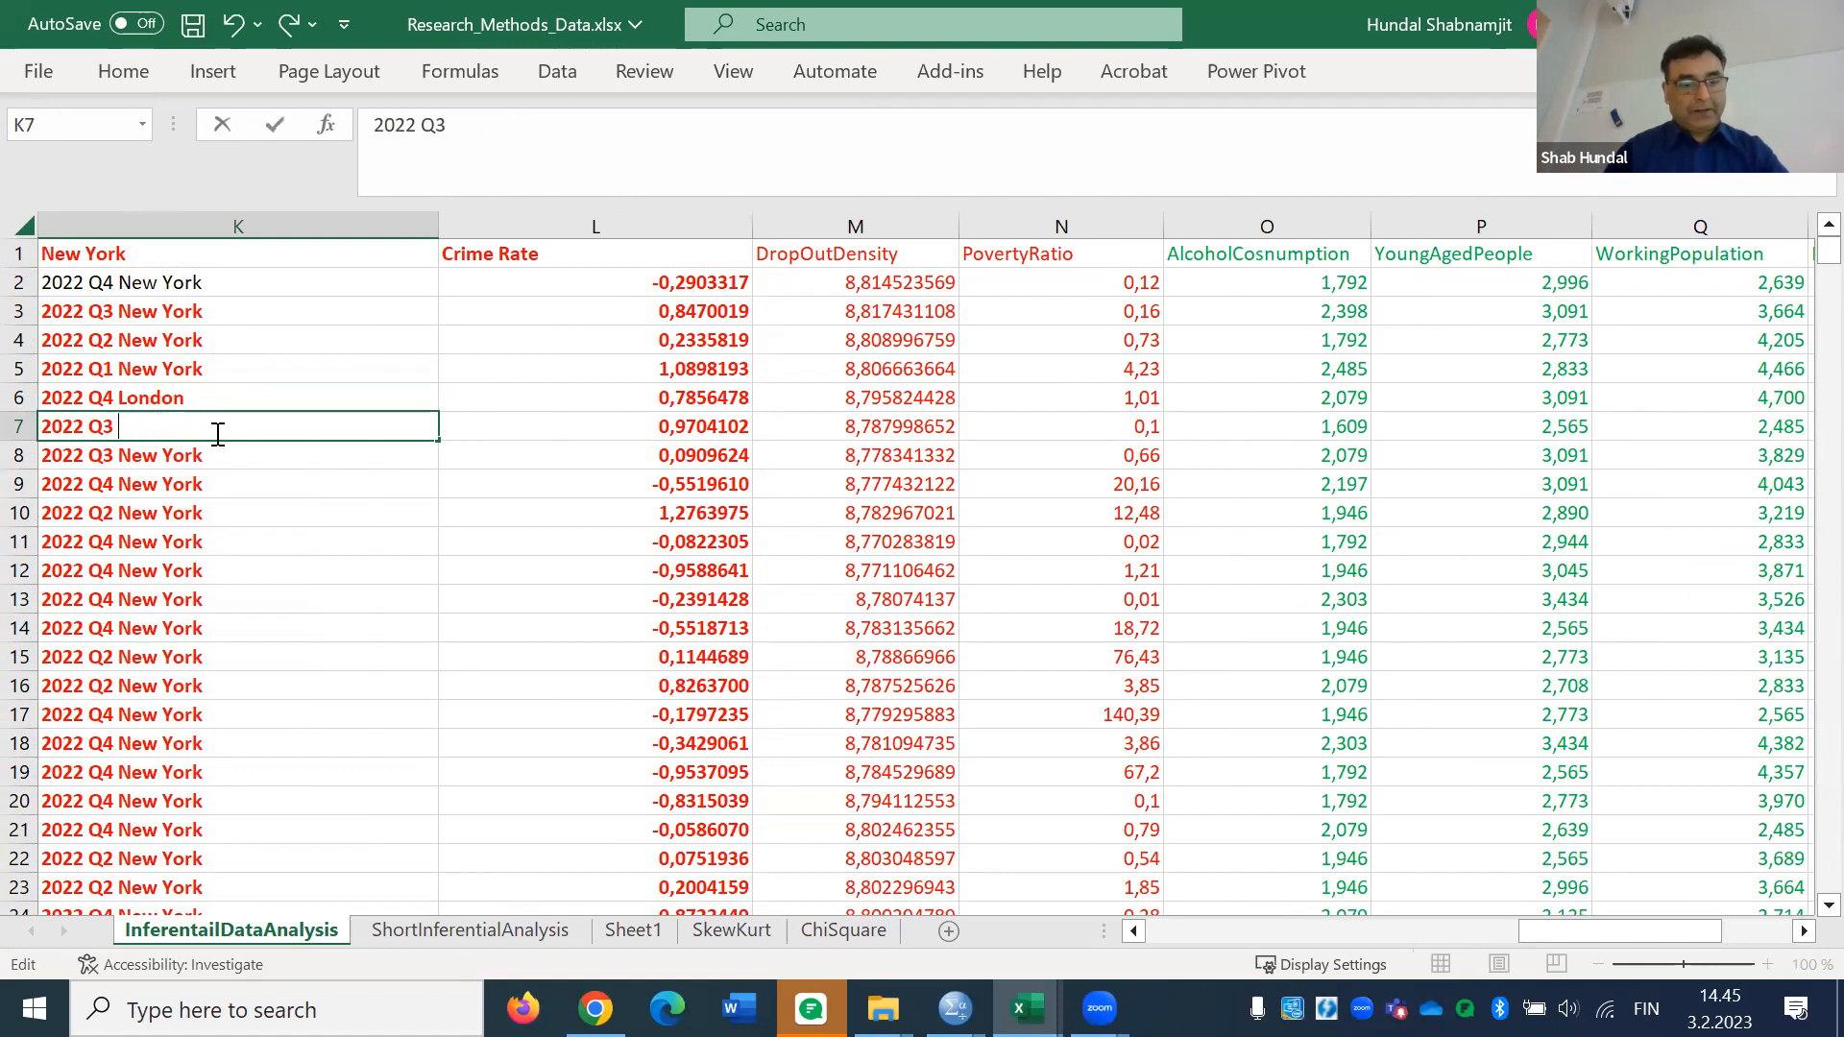
text(London)
key(Return)
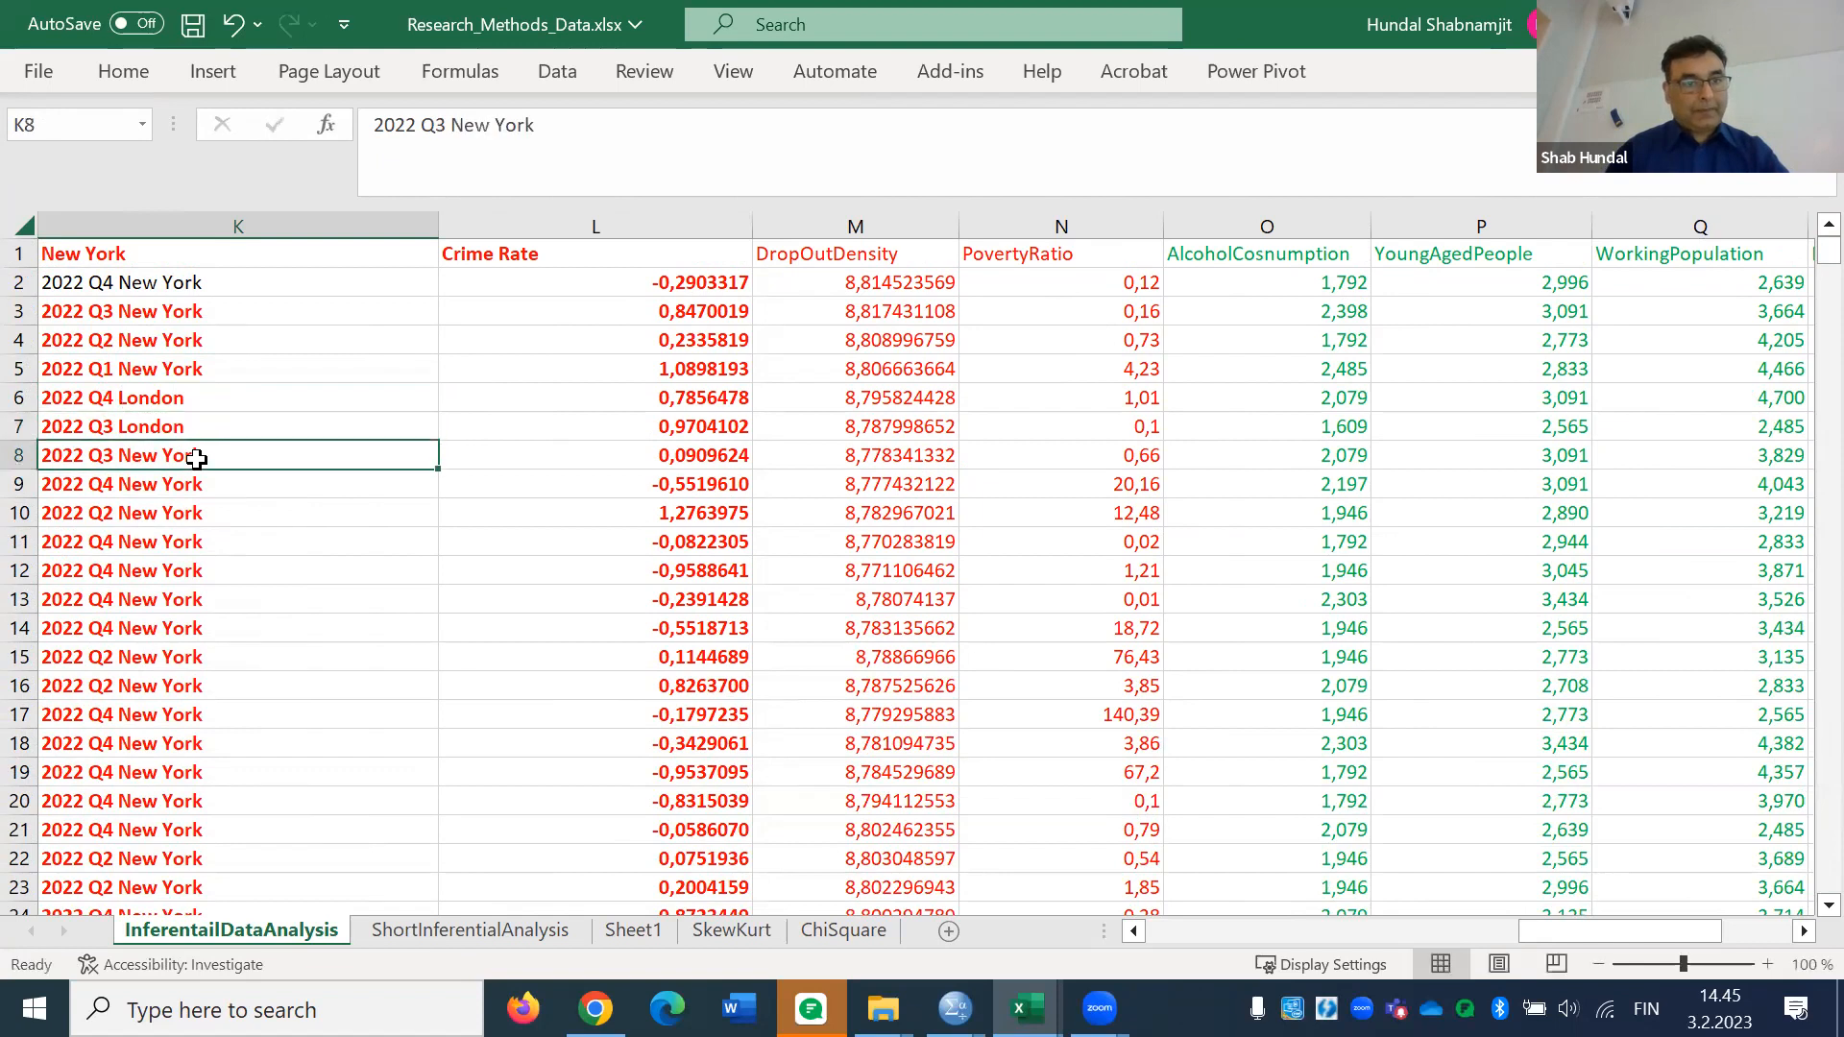
double_click(113, 470)
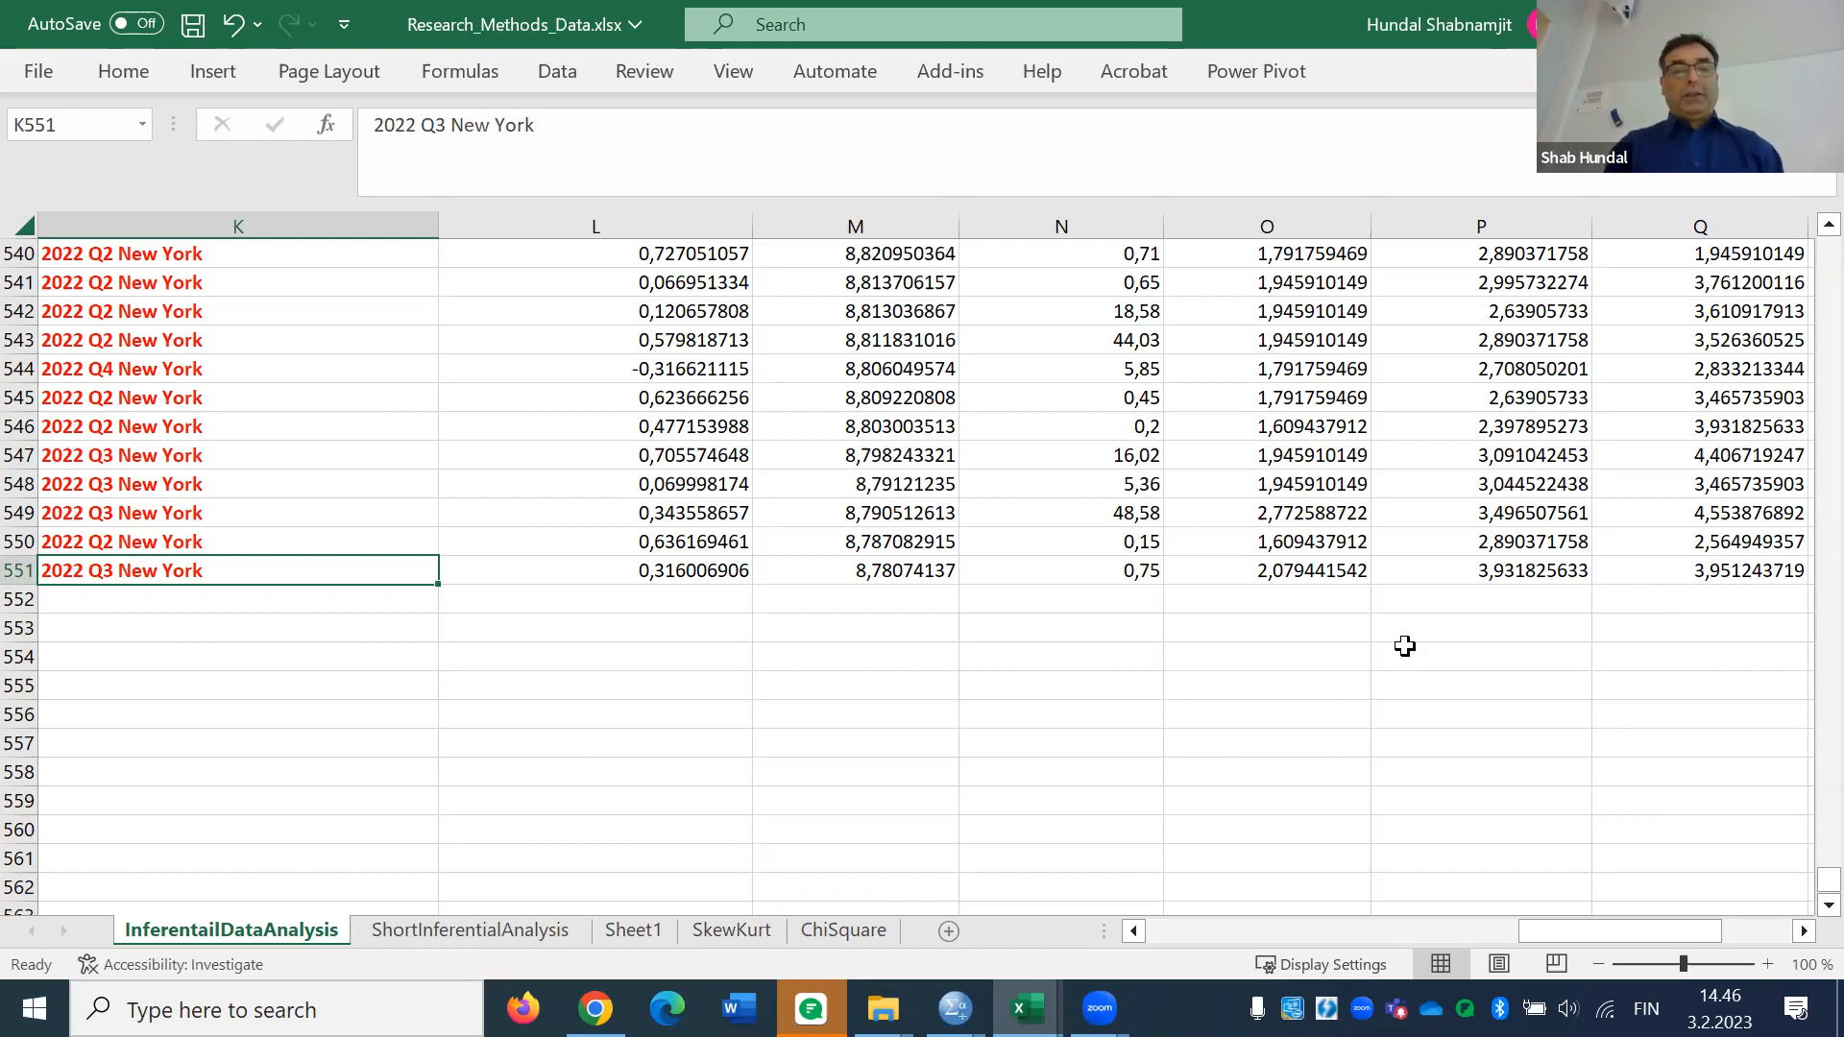
Enter the note Pooled Data in cell K553, below the last row of the dataset
click(293, 627)
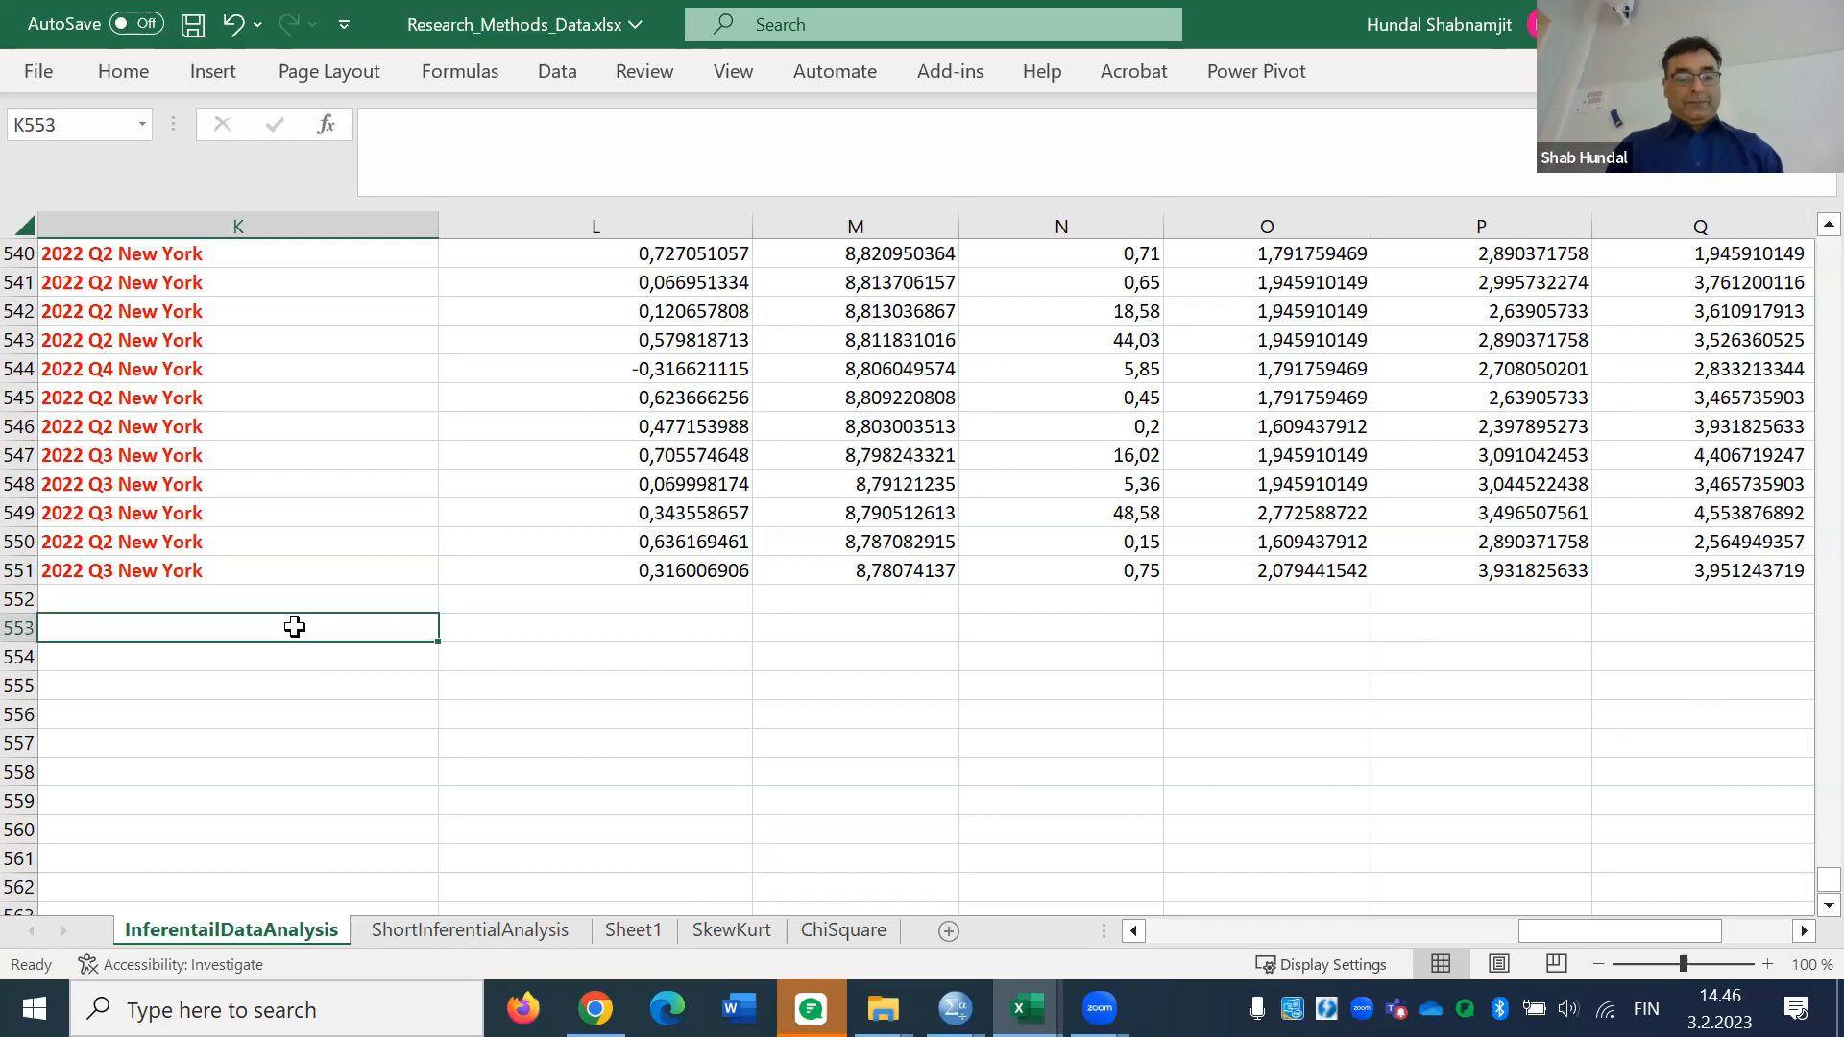
text(Pooled Data)
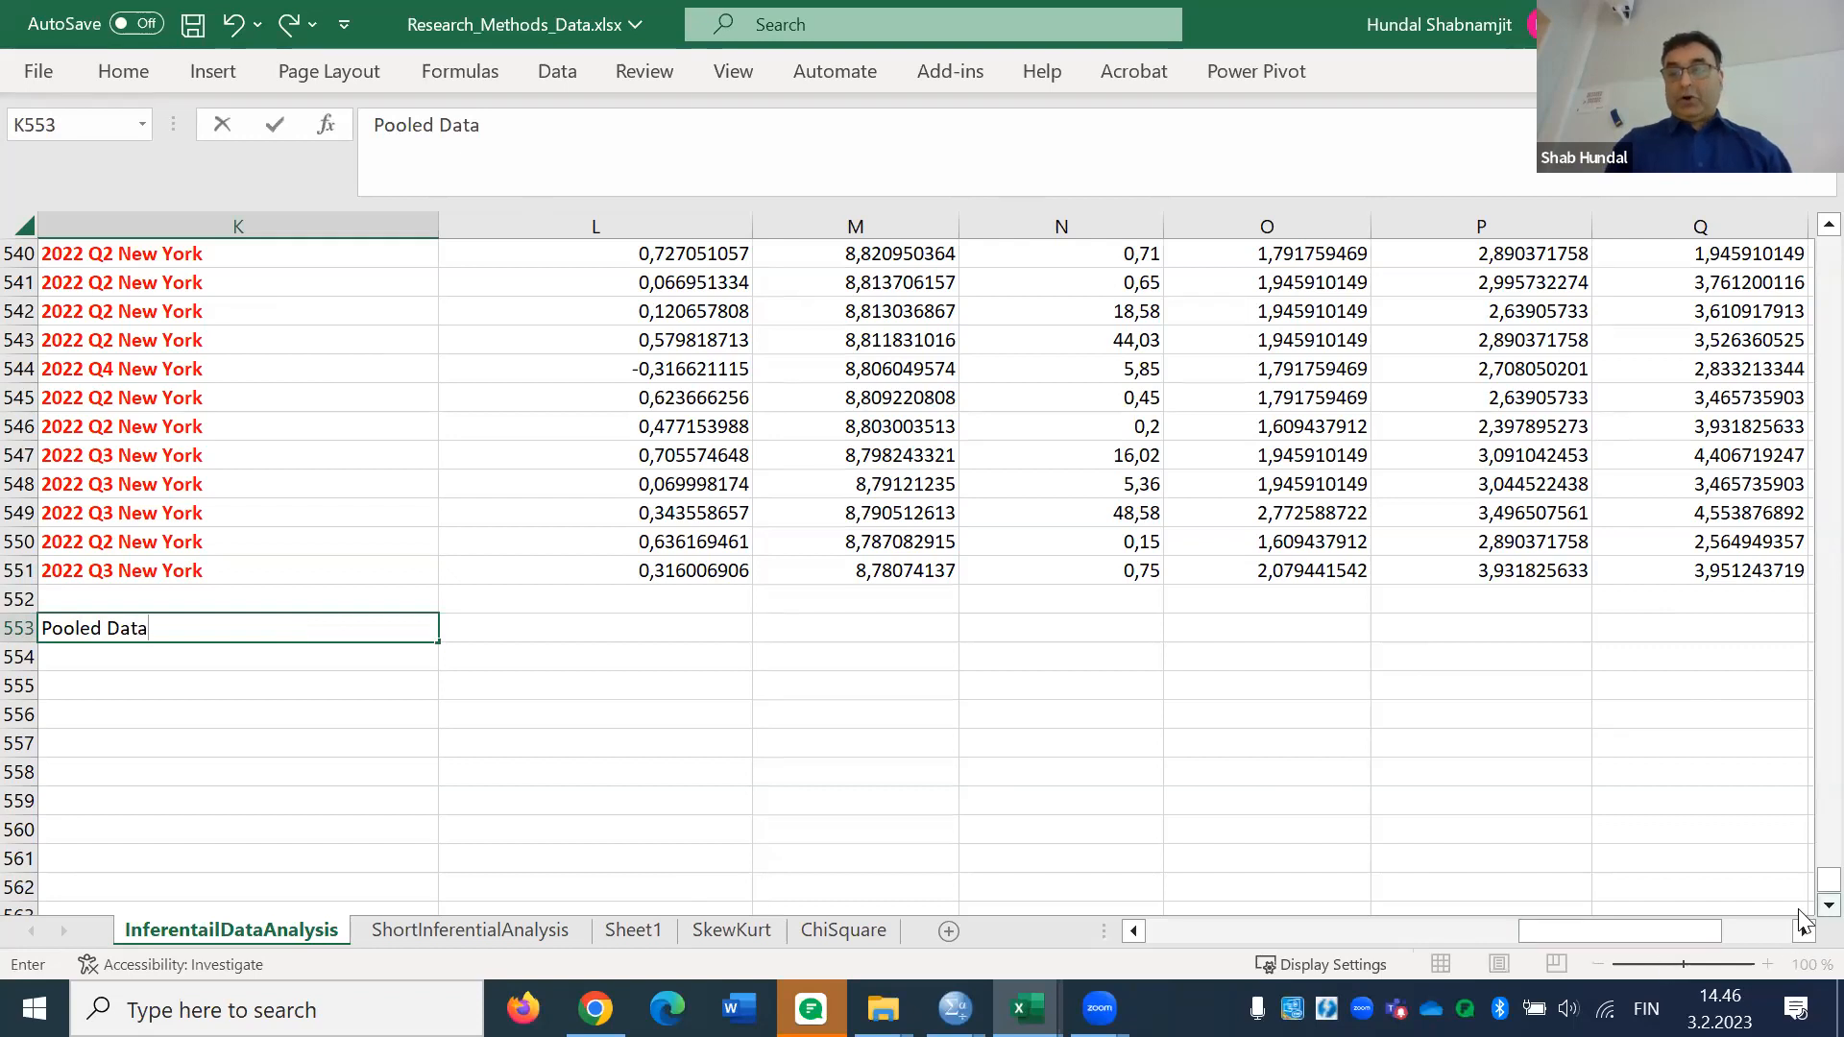
scroll(1803, 922, down, 1)
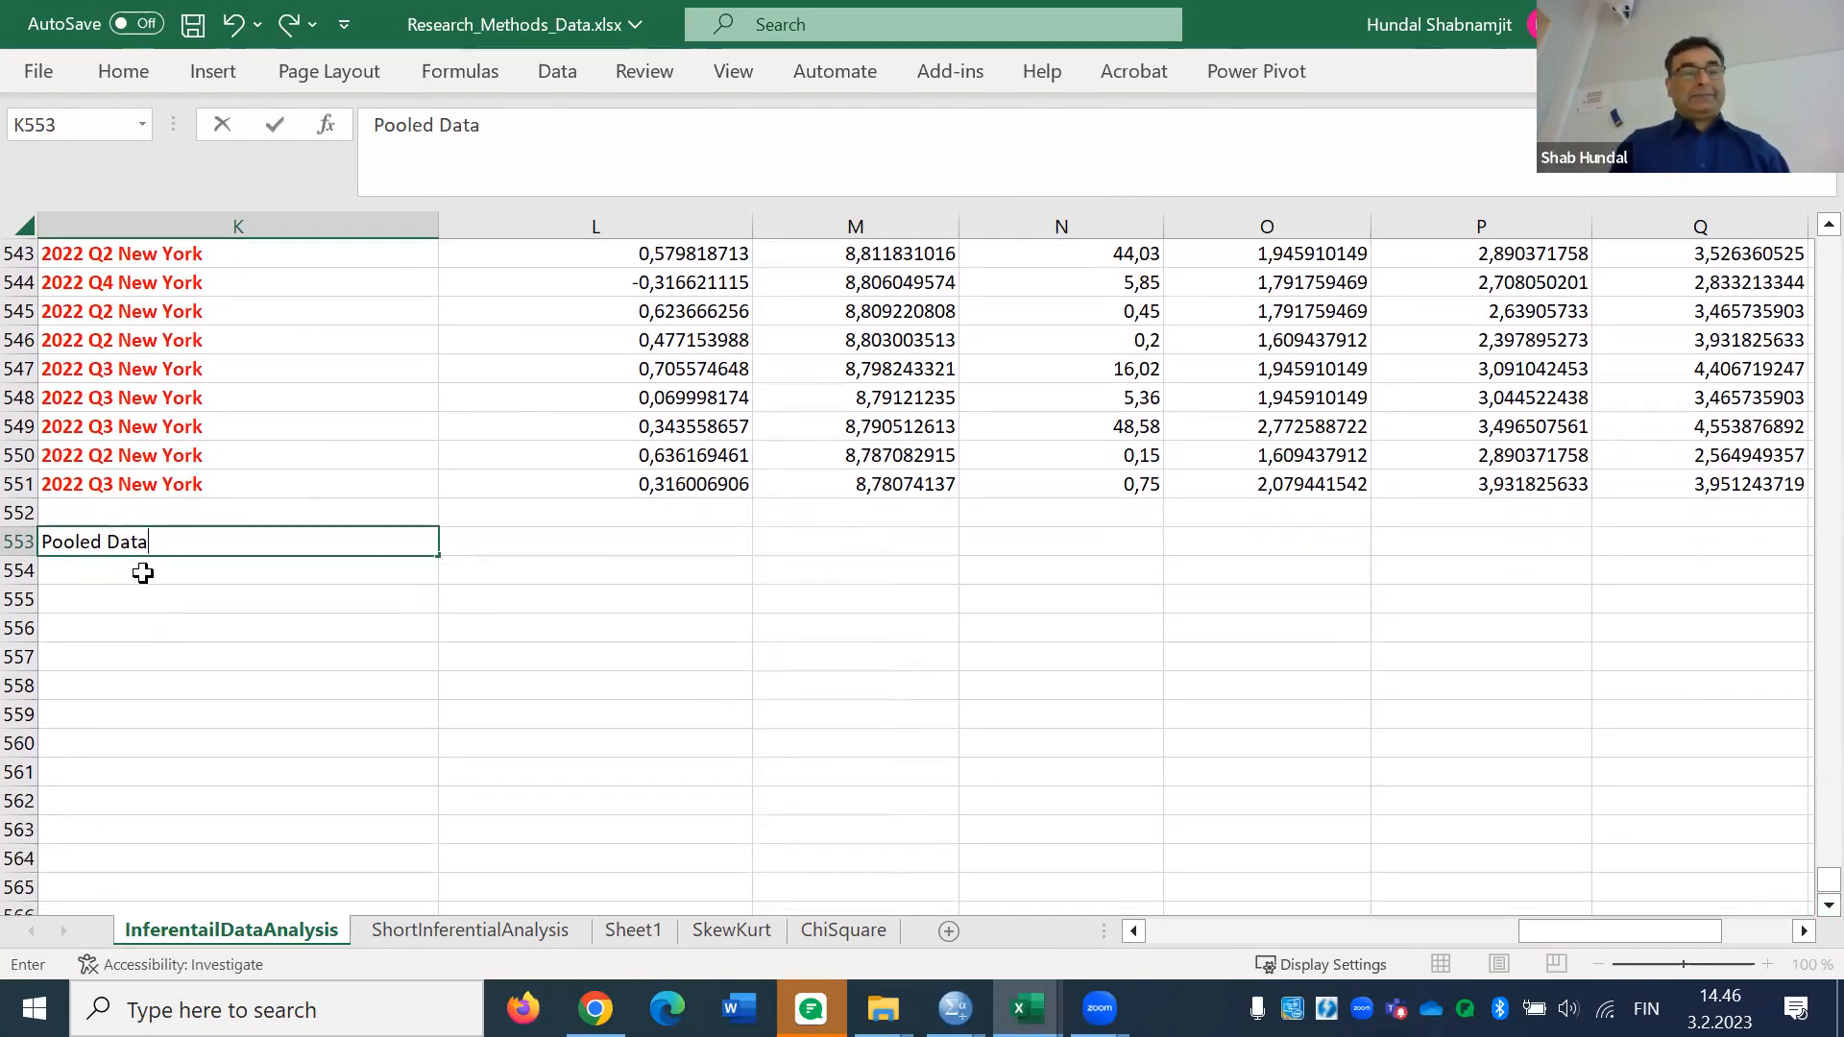
Enter the note Panel Data in cell K554, directly under Pooled Data
click(143, 574)
text(O)
key(BackSpace)
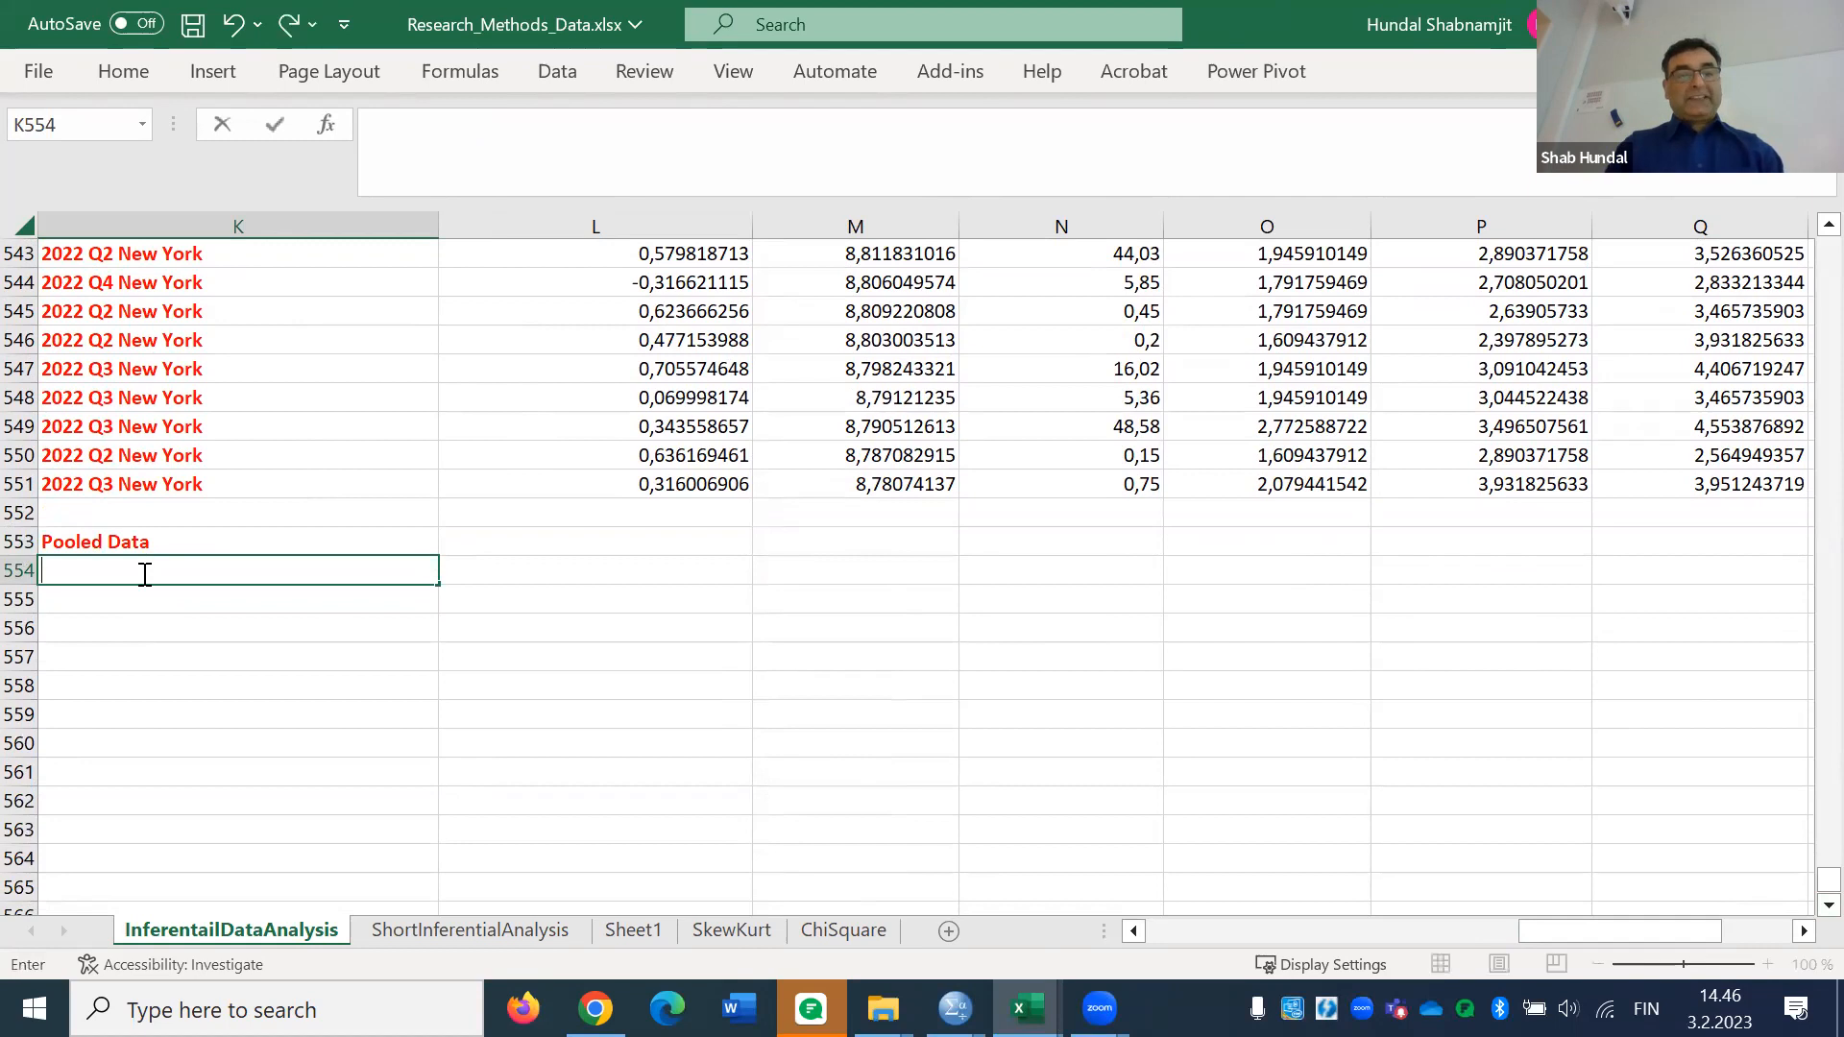
text(Panne)
key(BackSpace)
key(BackSpace)
key(BackSpace)
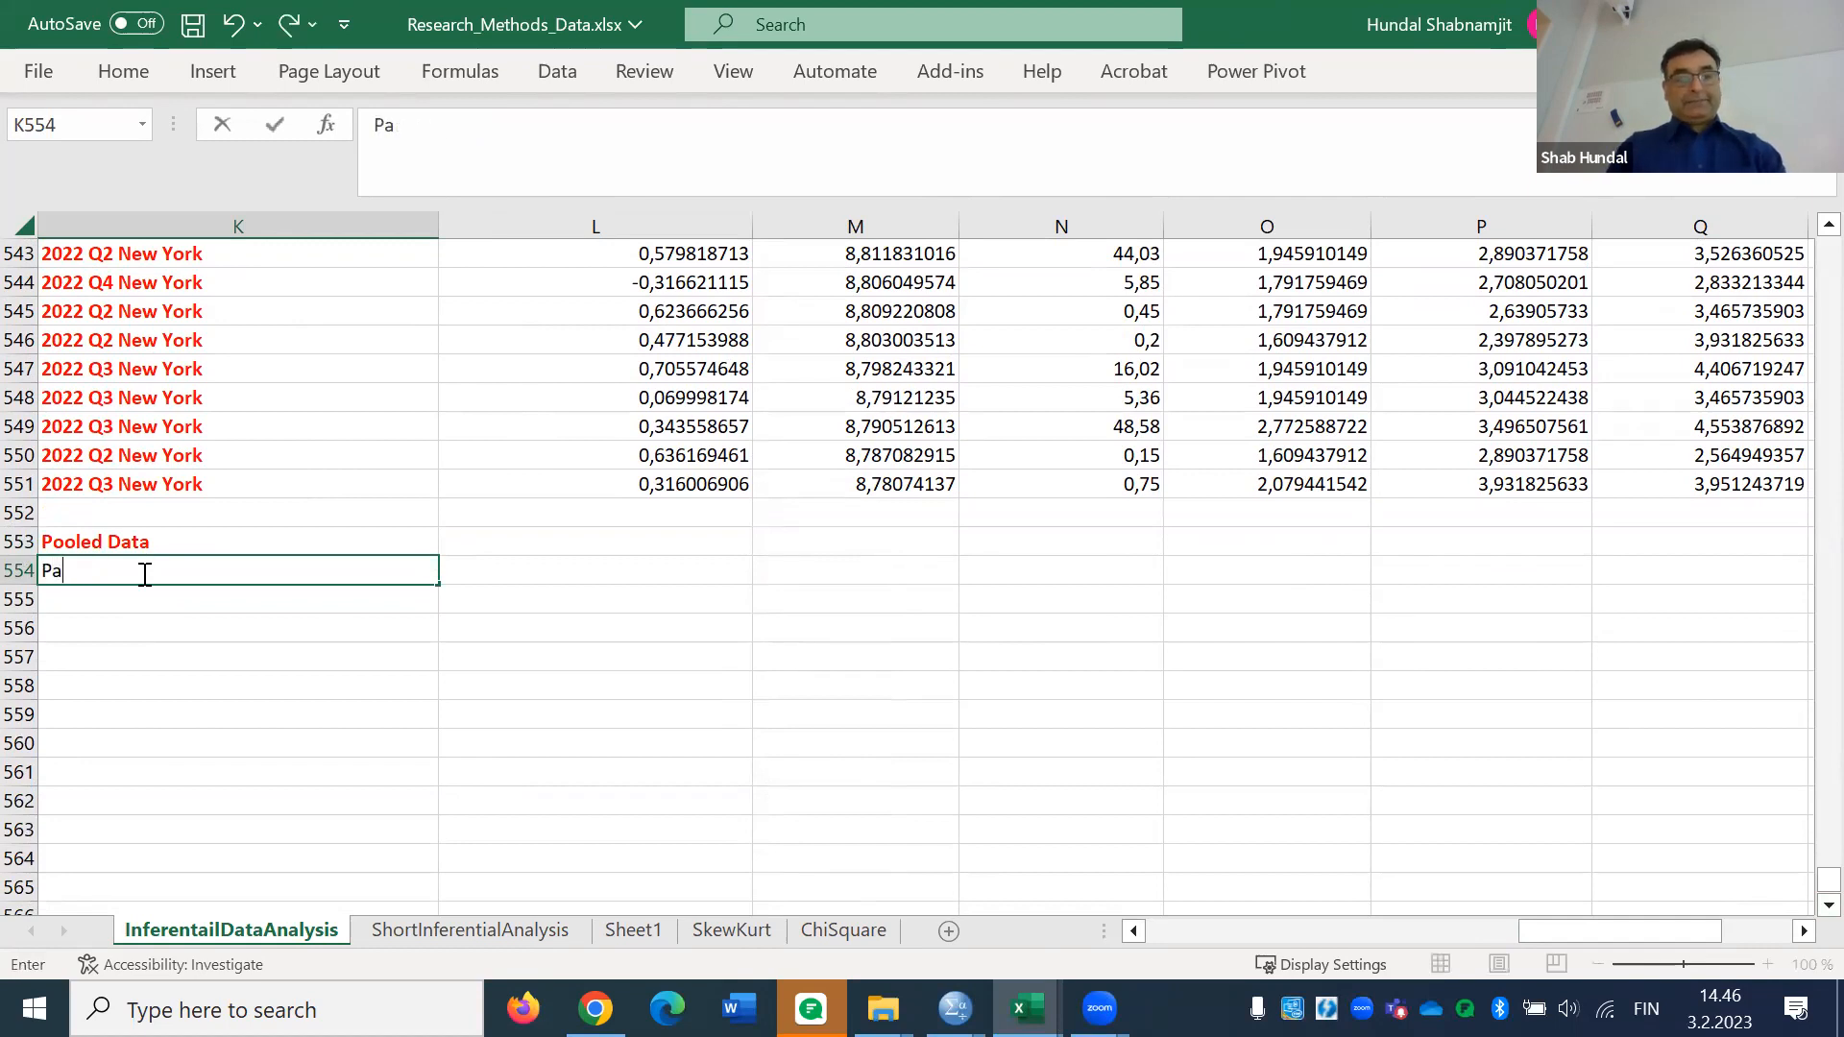
text(nel Data)
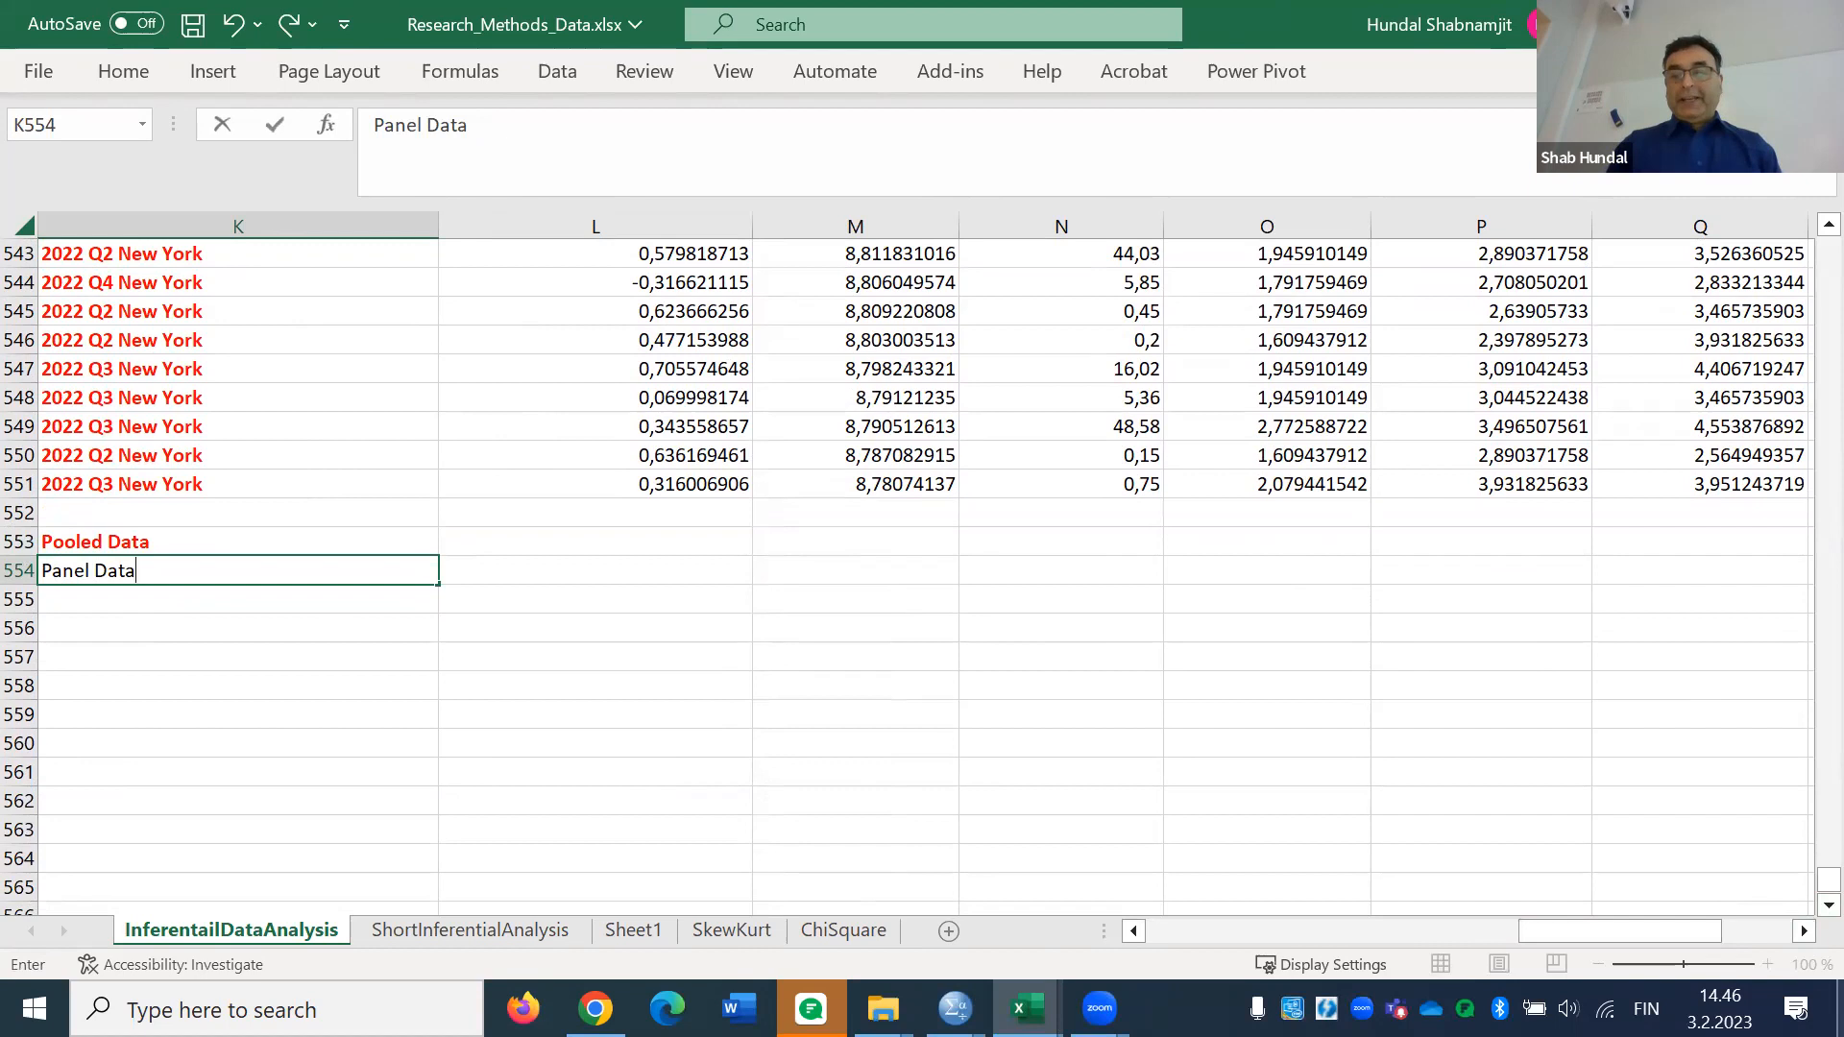
click(1720, 870)
click(1765, 964)
drag(1596, 929, 1054, 941)
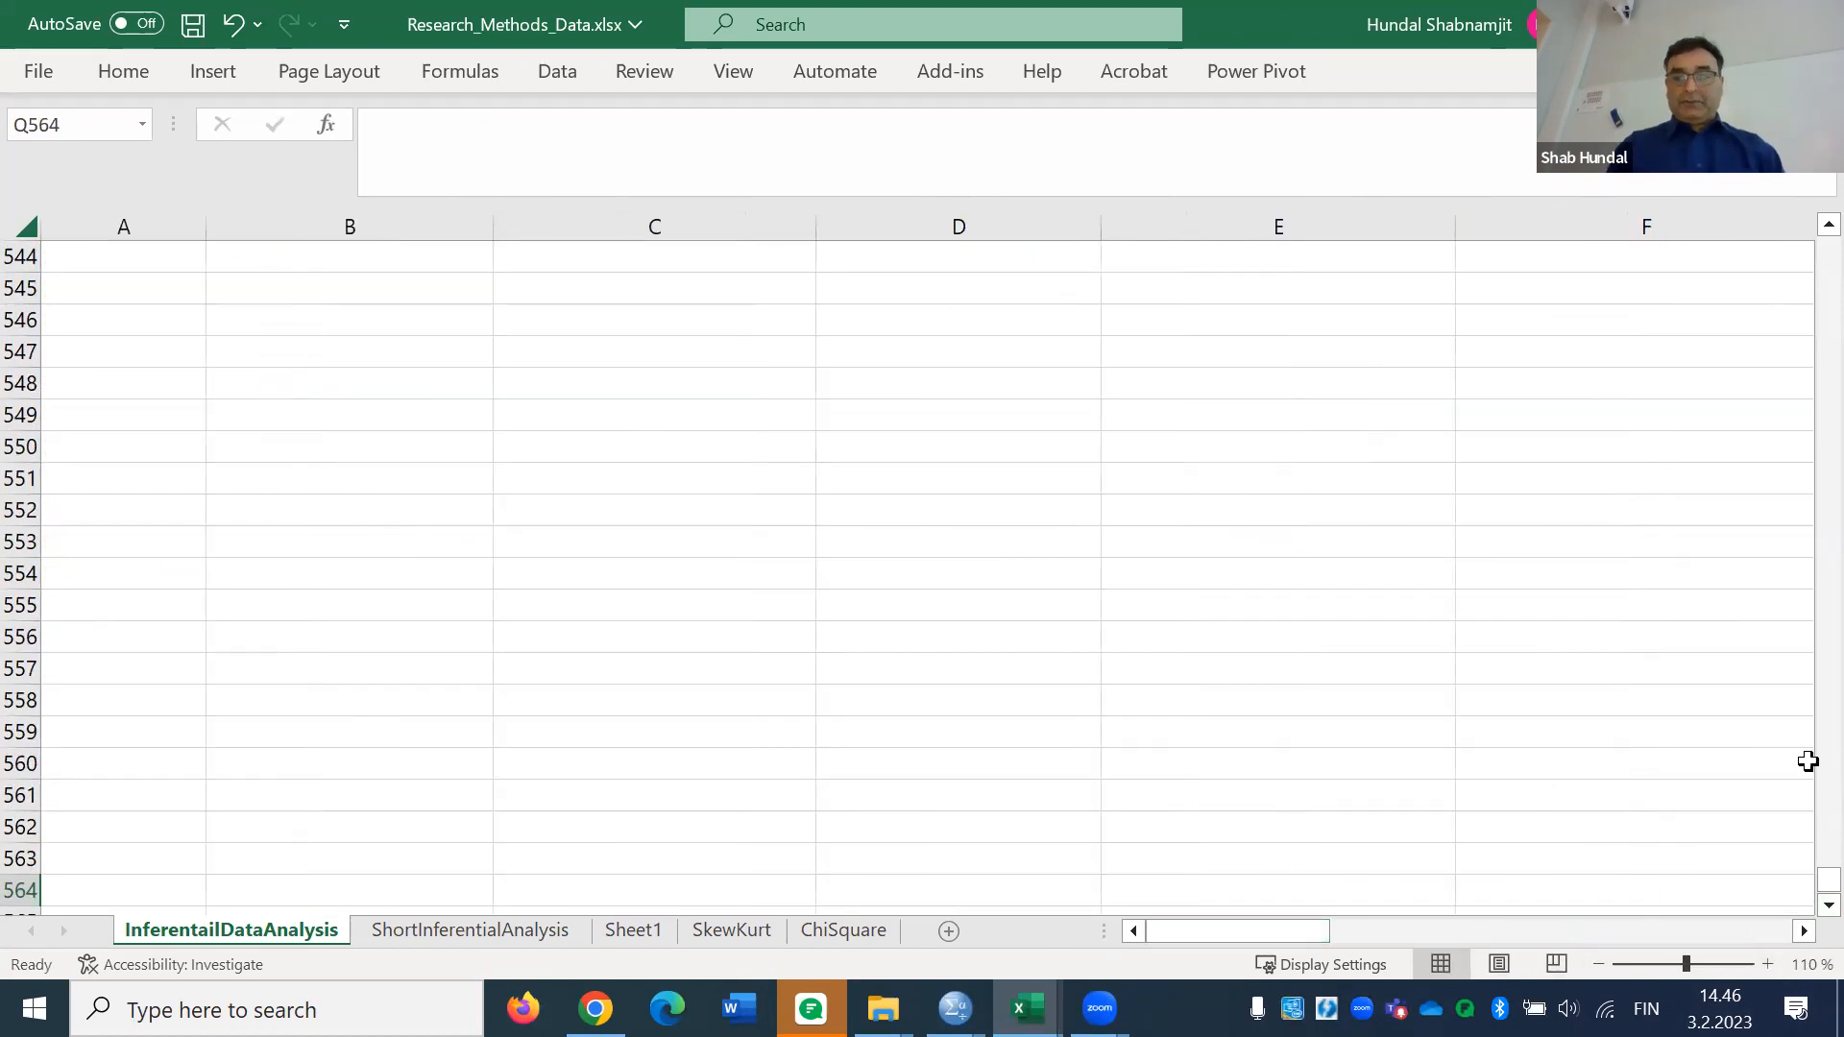
scroll(1801, 242, up, 1)
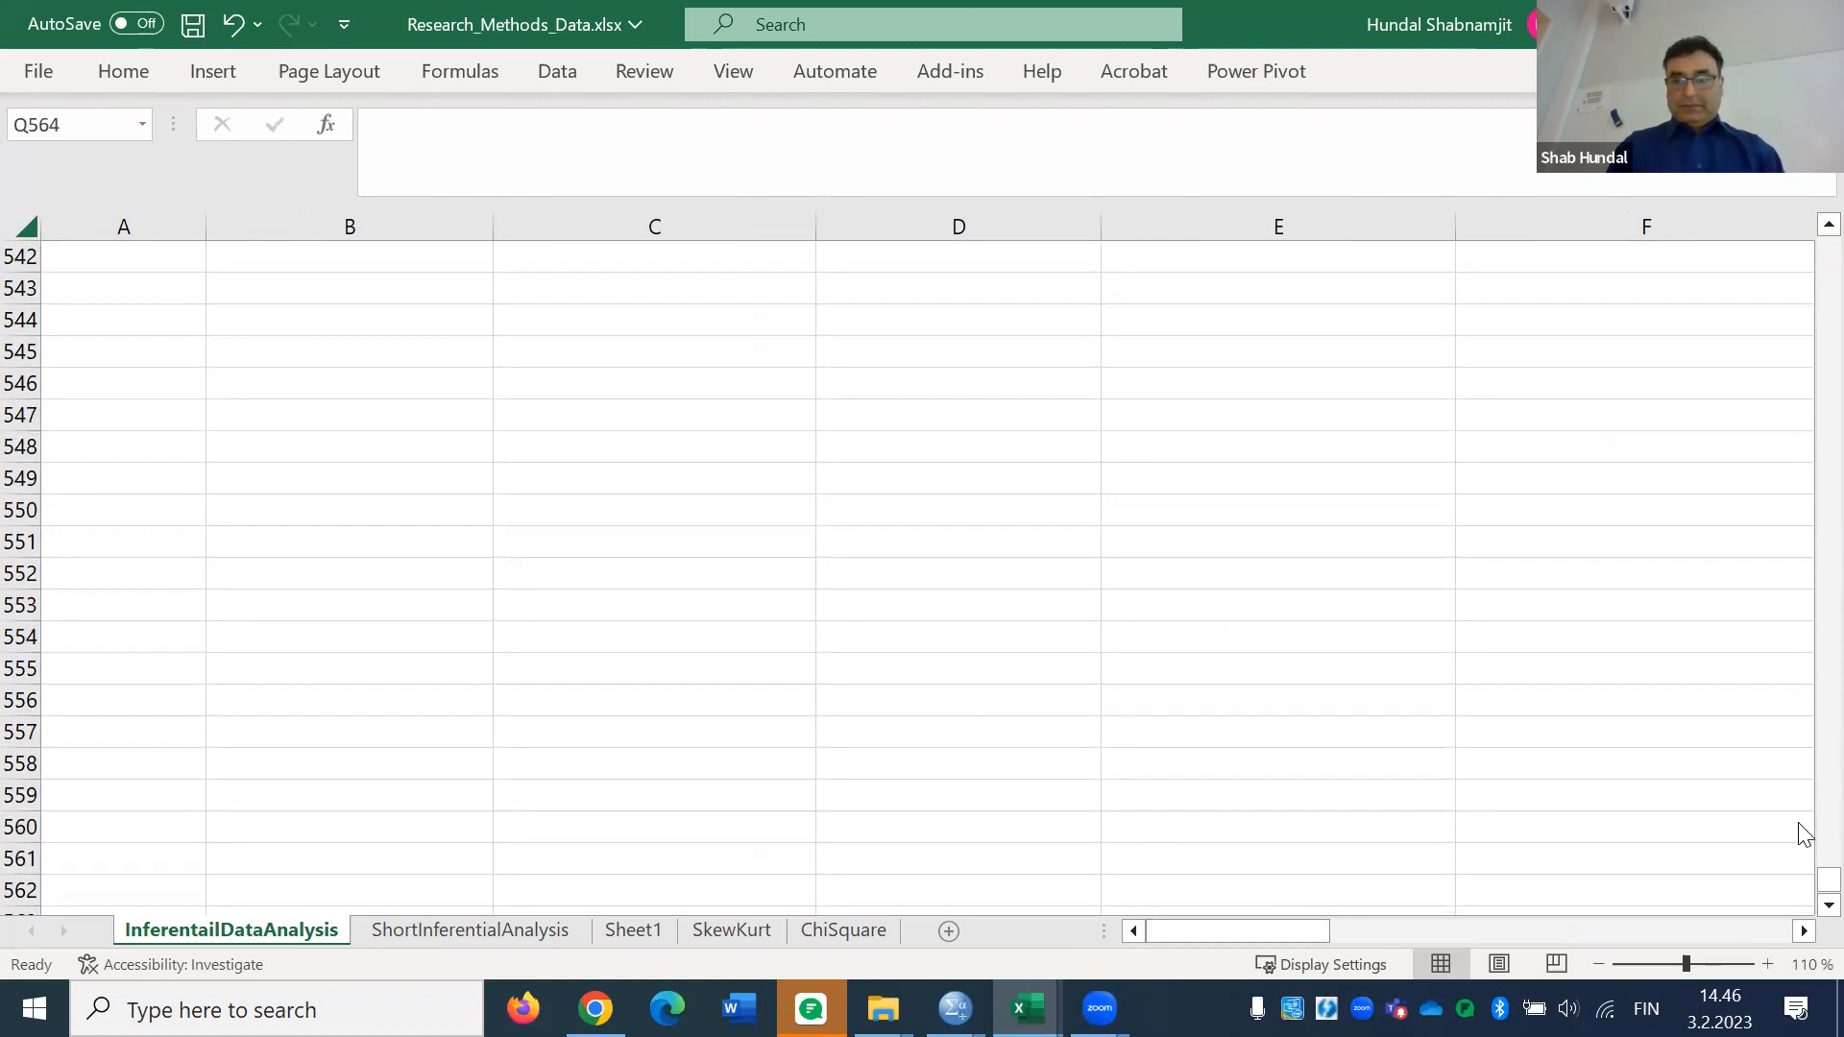
drag(1824, 880, 1802, 719)
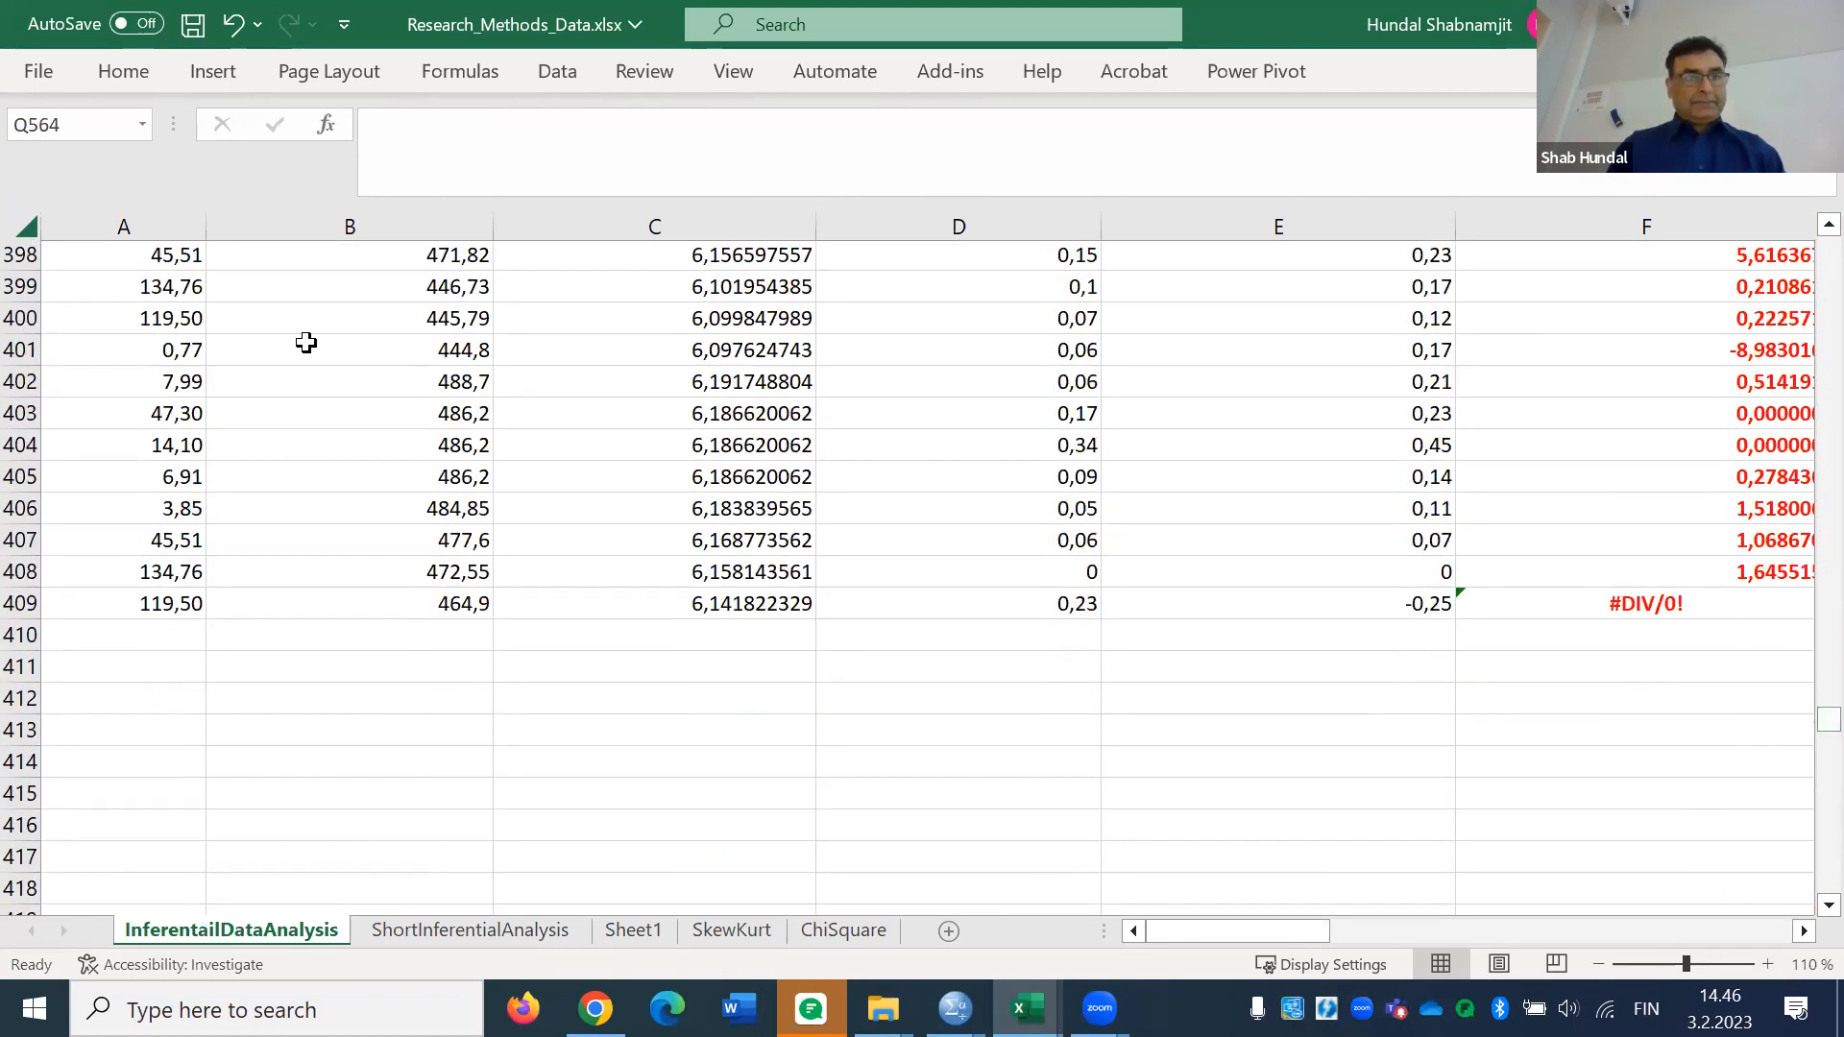
Undo the latest changes back through the Panel Data entry in cell K554 and redo that entry
click(234, 25)
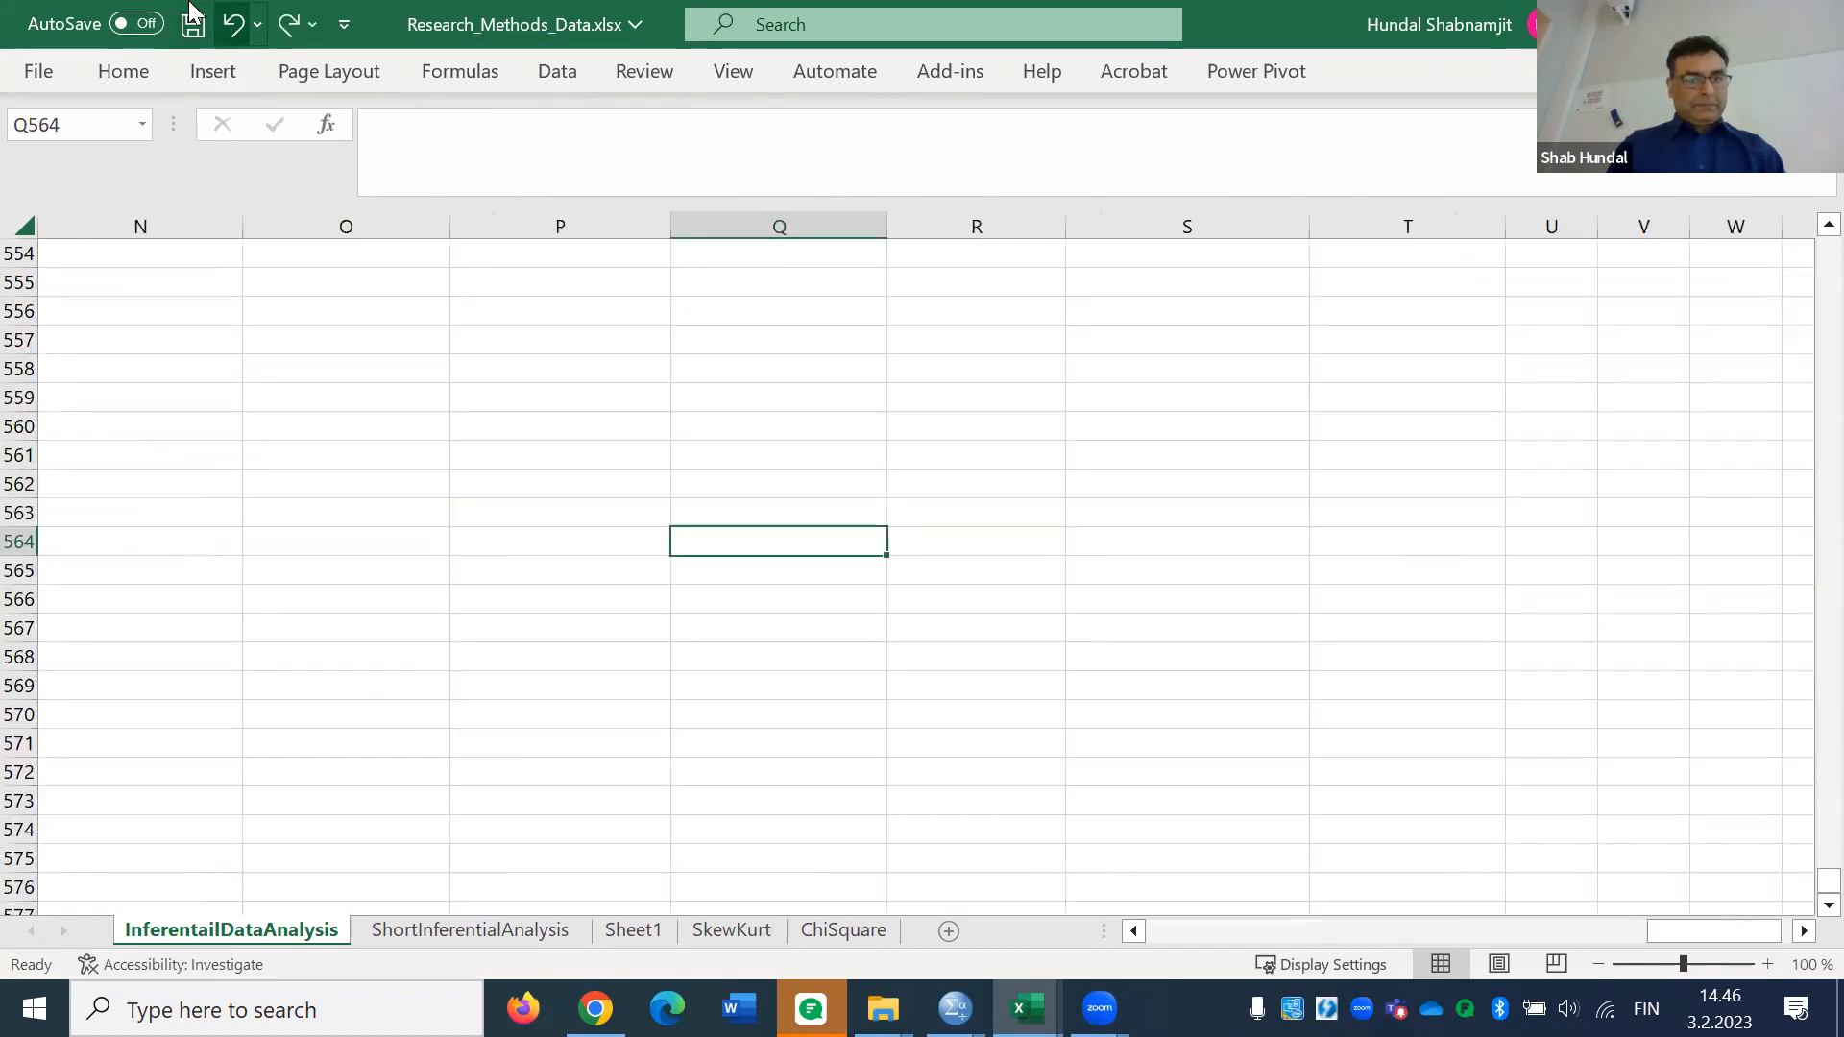
click(234, 24)
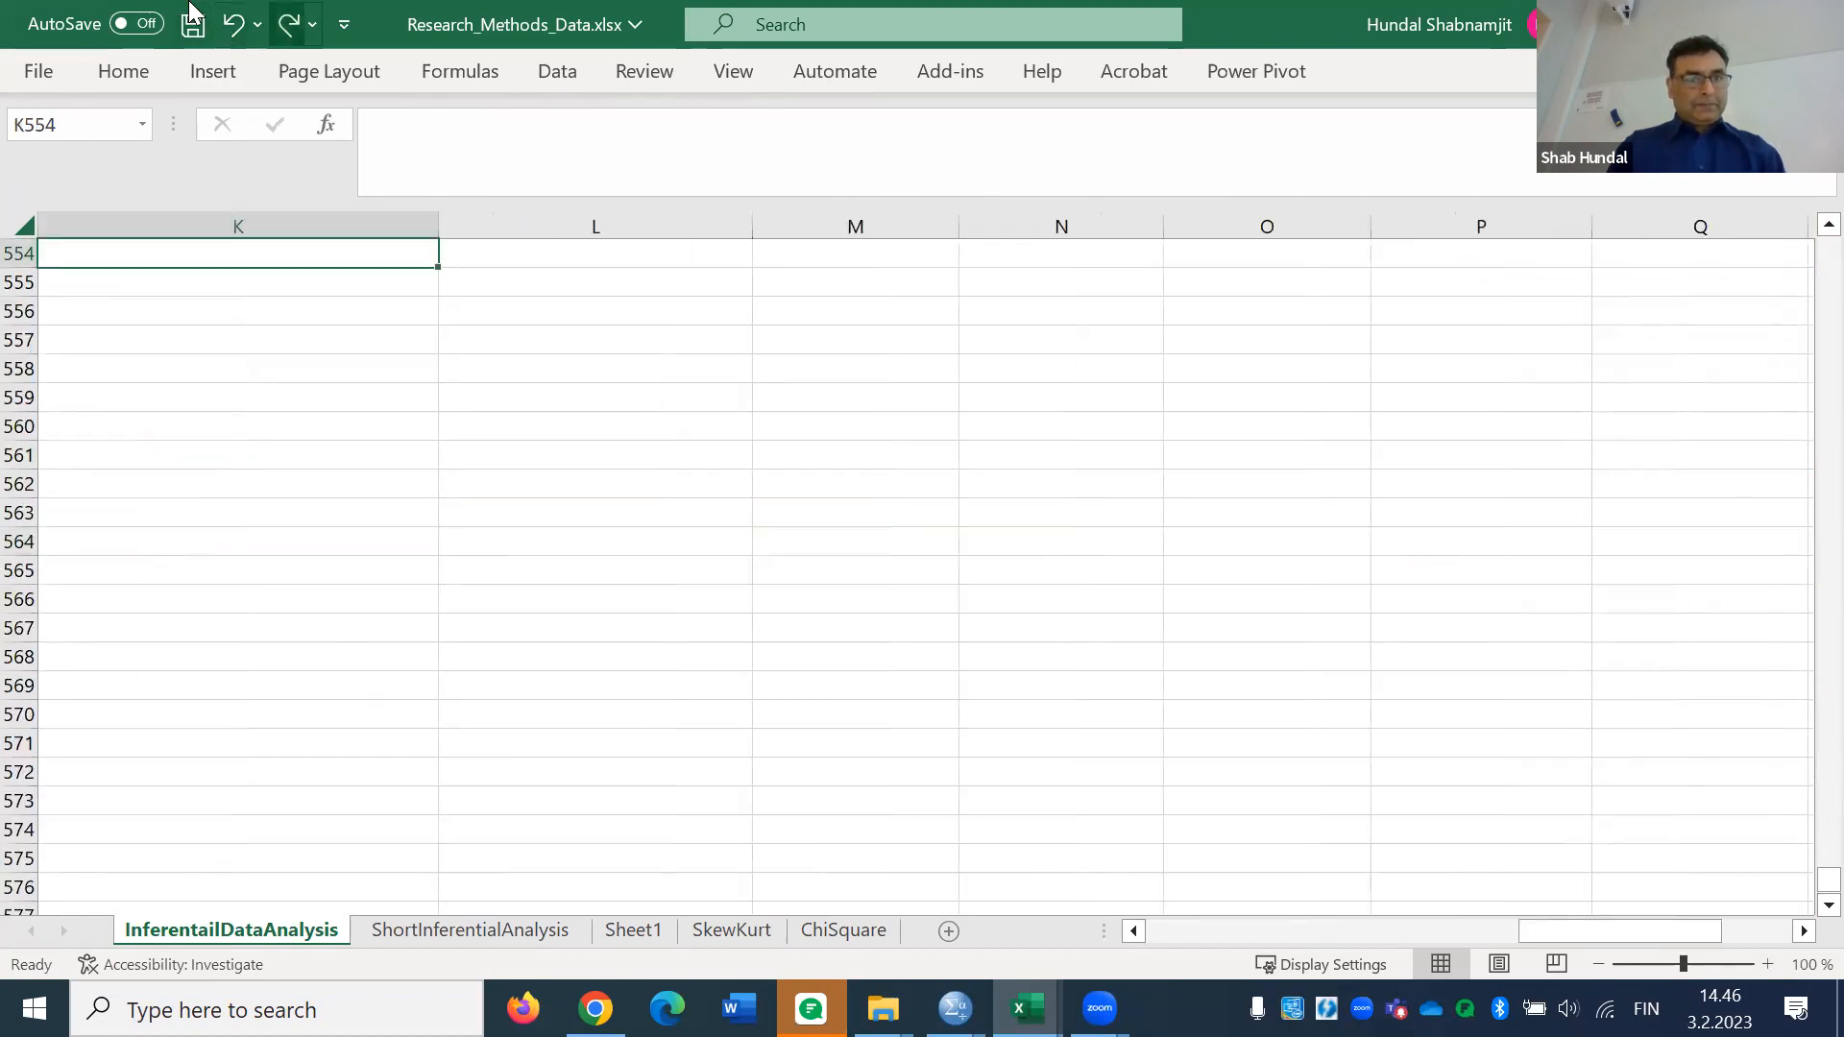
click(288, 24)
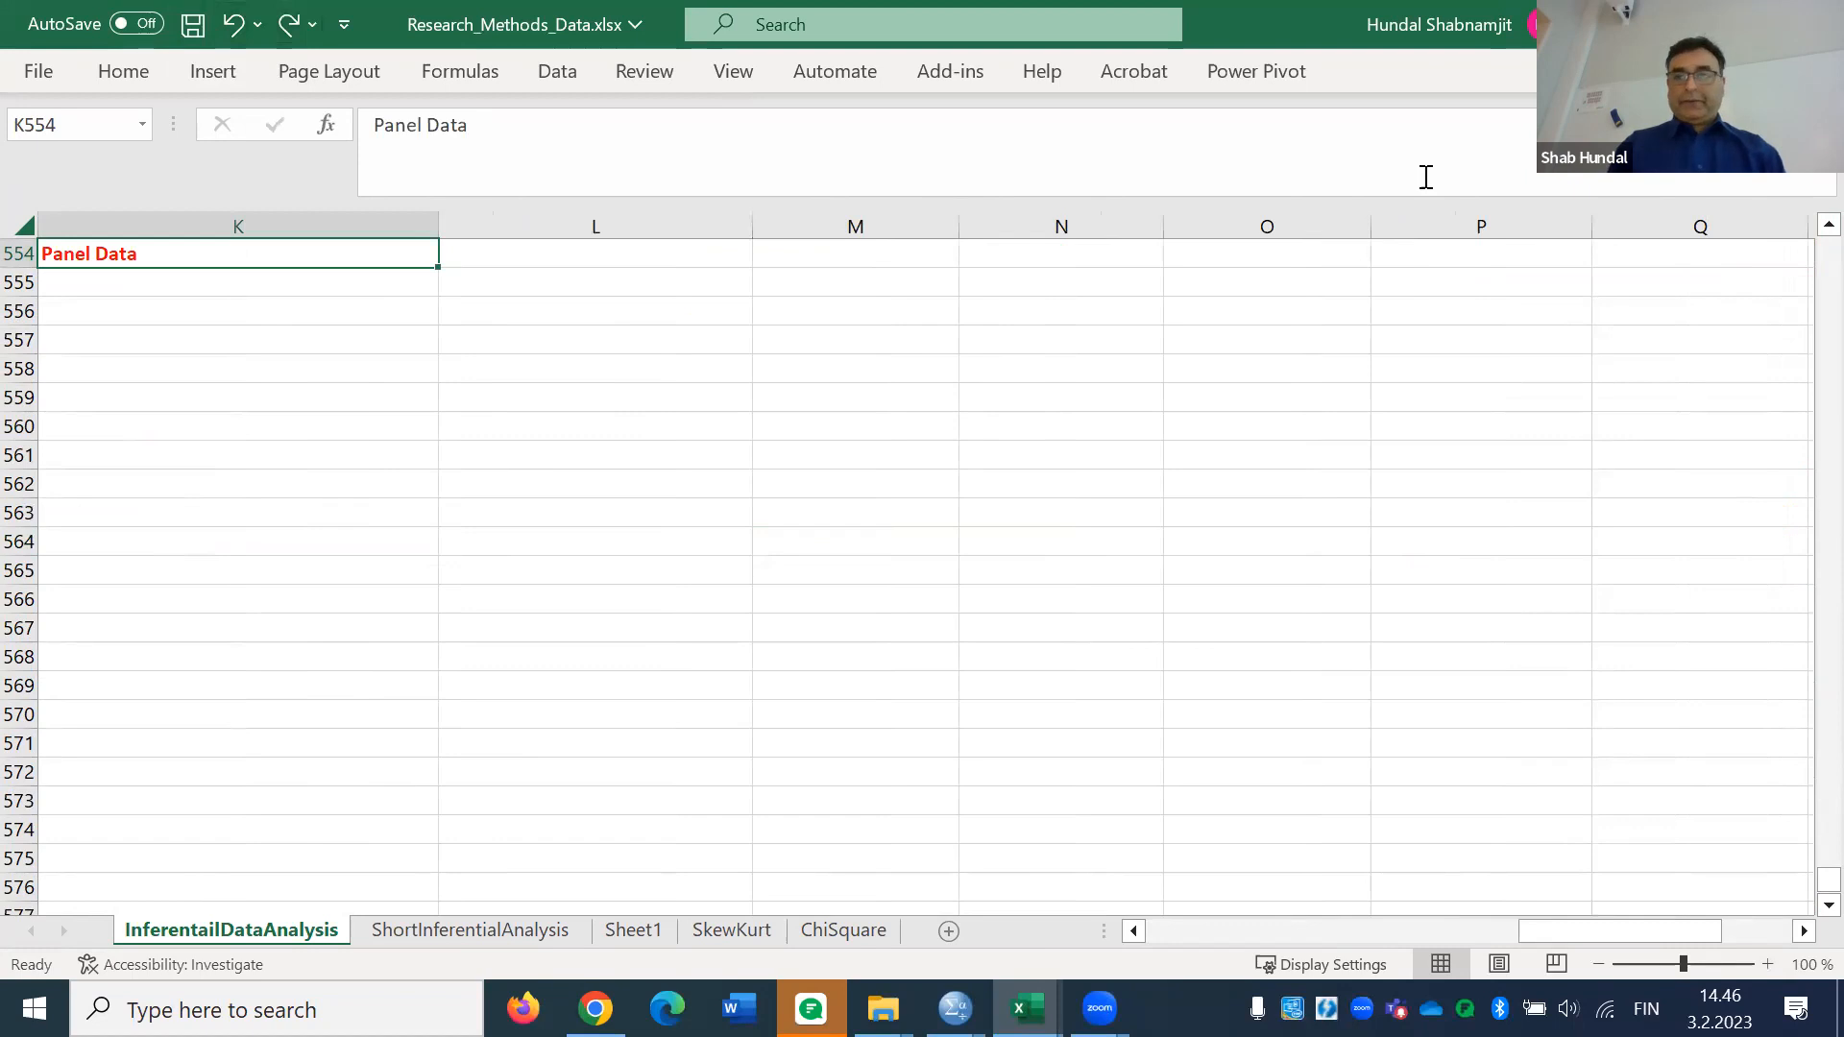
Enter the note Balanced in cell K556, below the Pooled Data and Panel Data notes
scroll(1800, 235, up, 2)
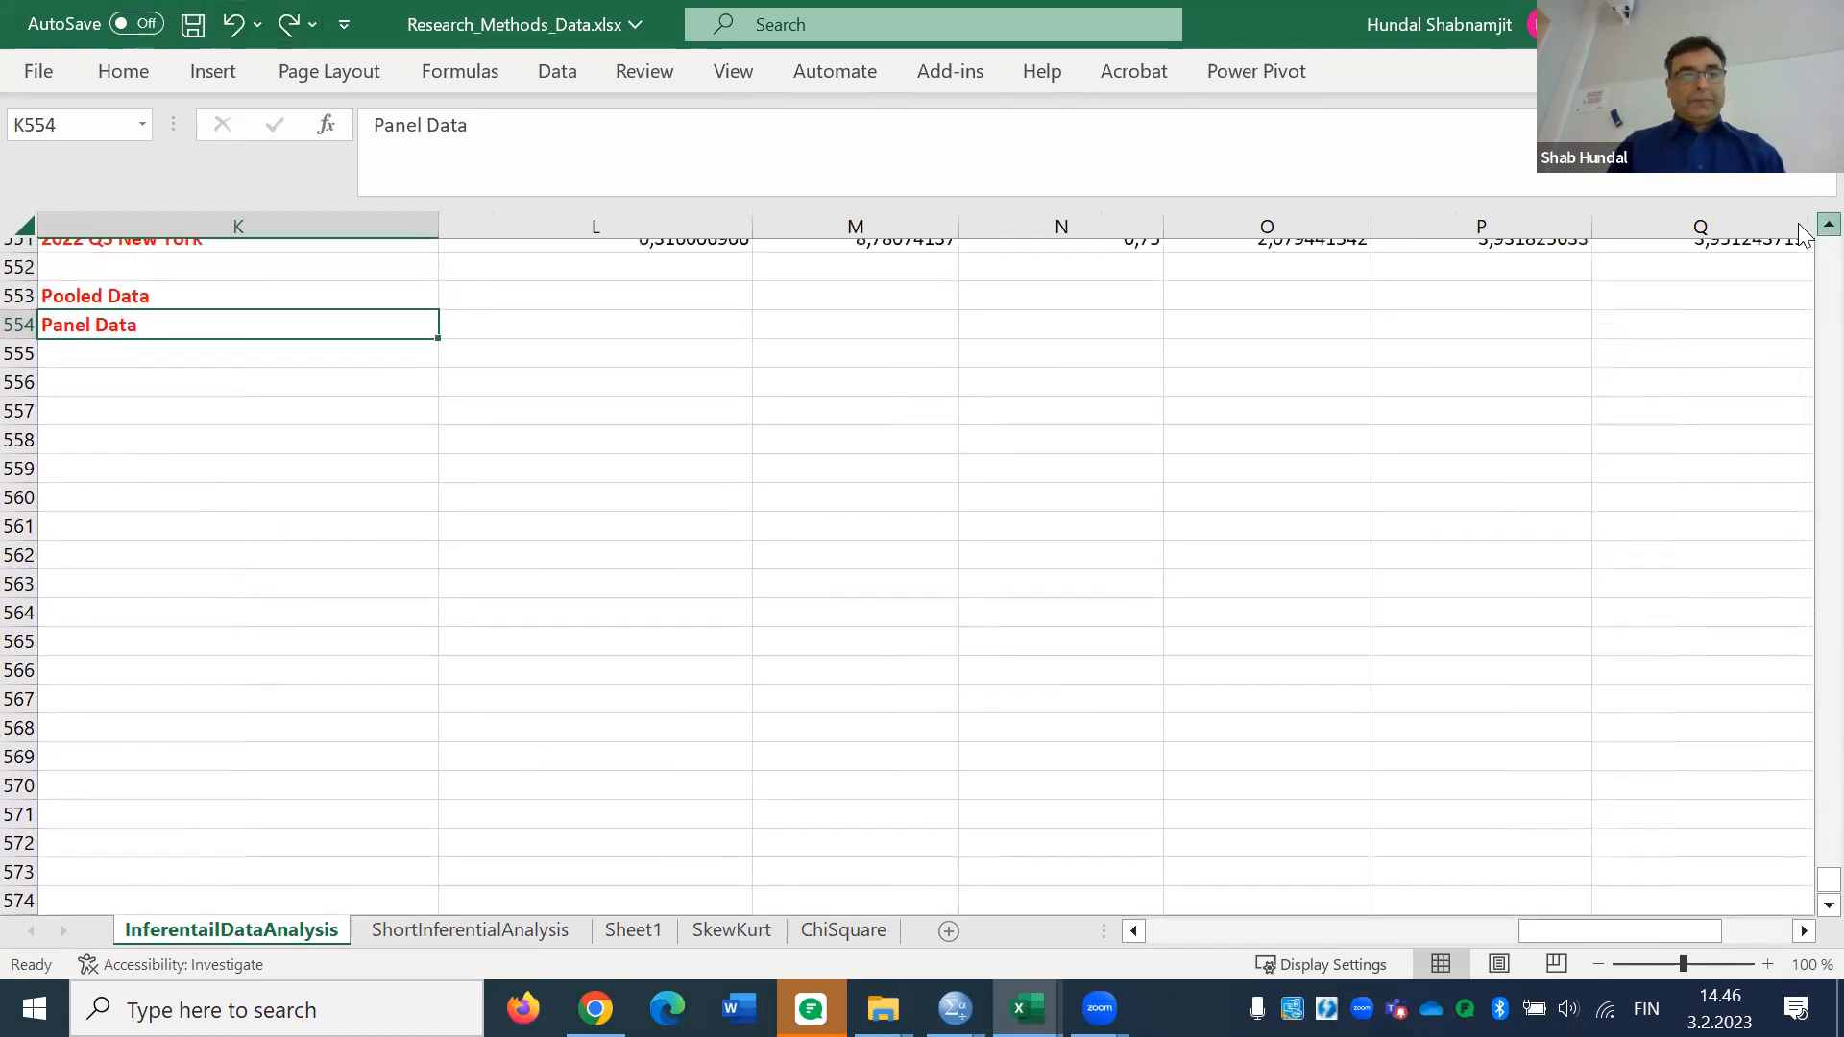
scroll(1801, 235, up, 2)
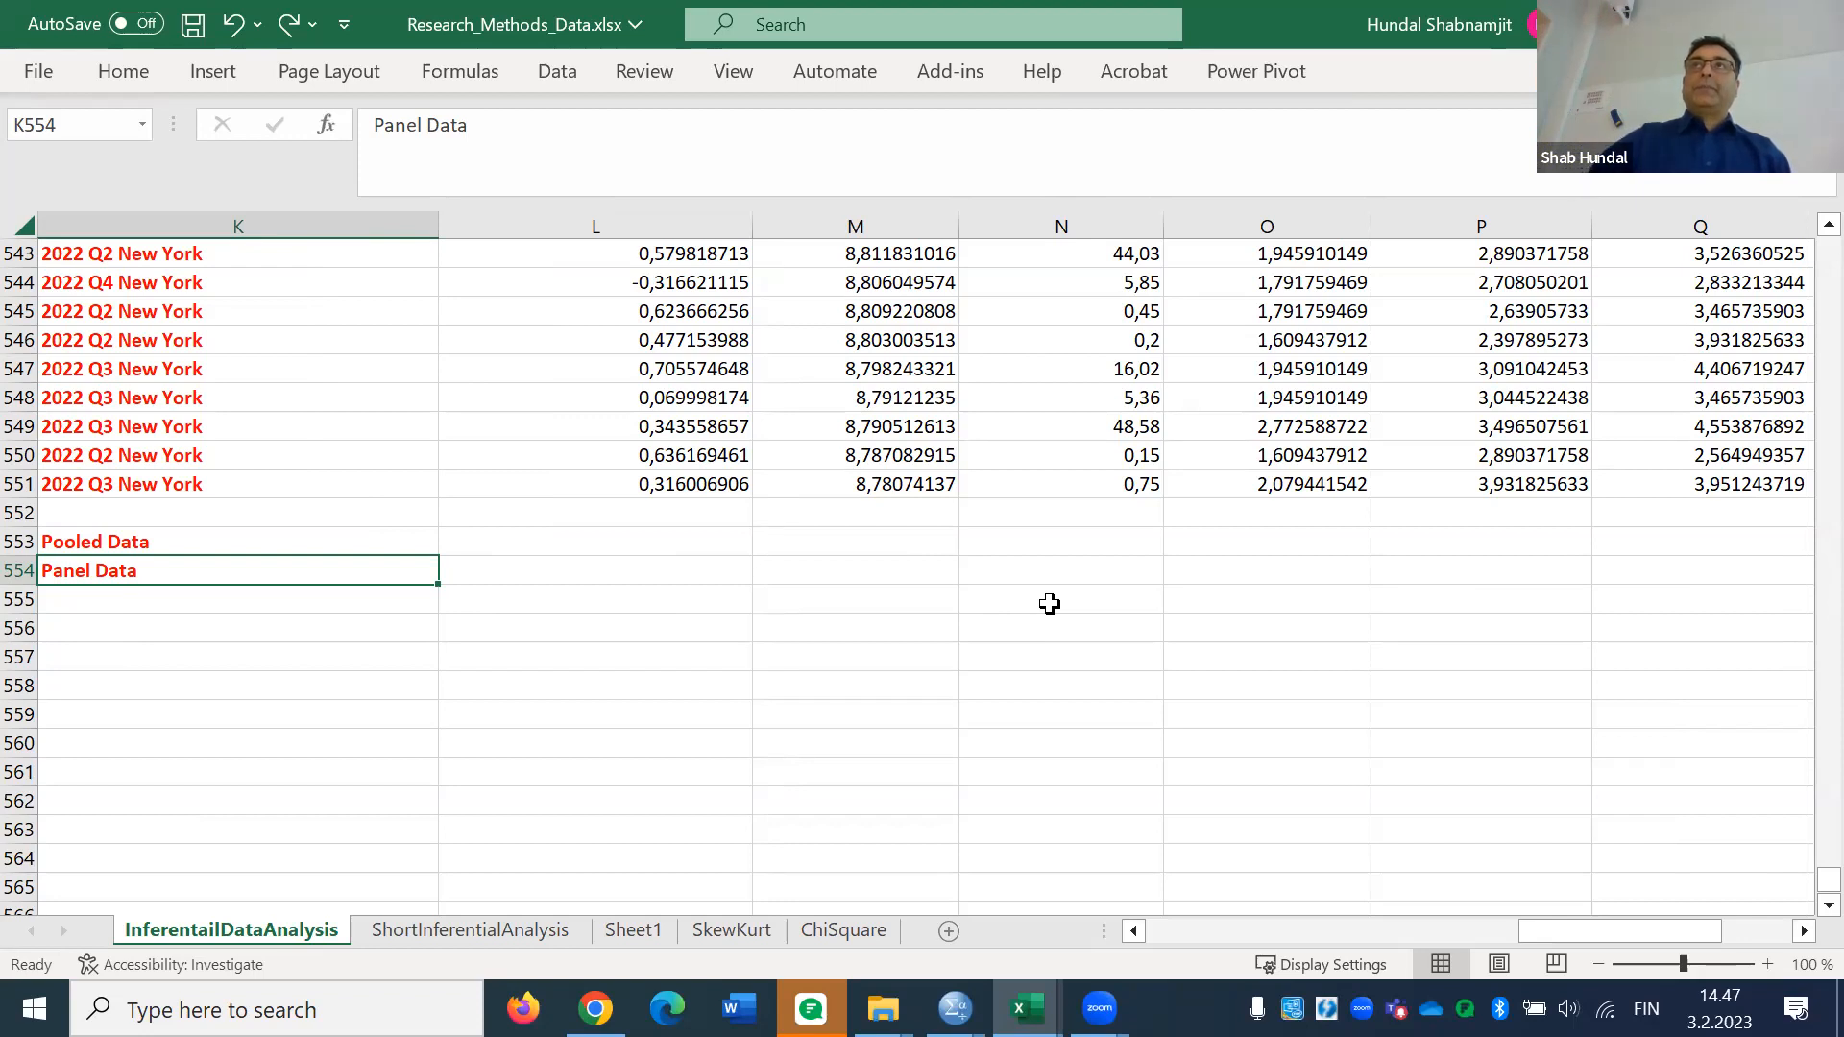
click(238, 625)
text(Bala)
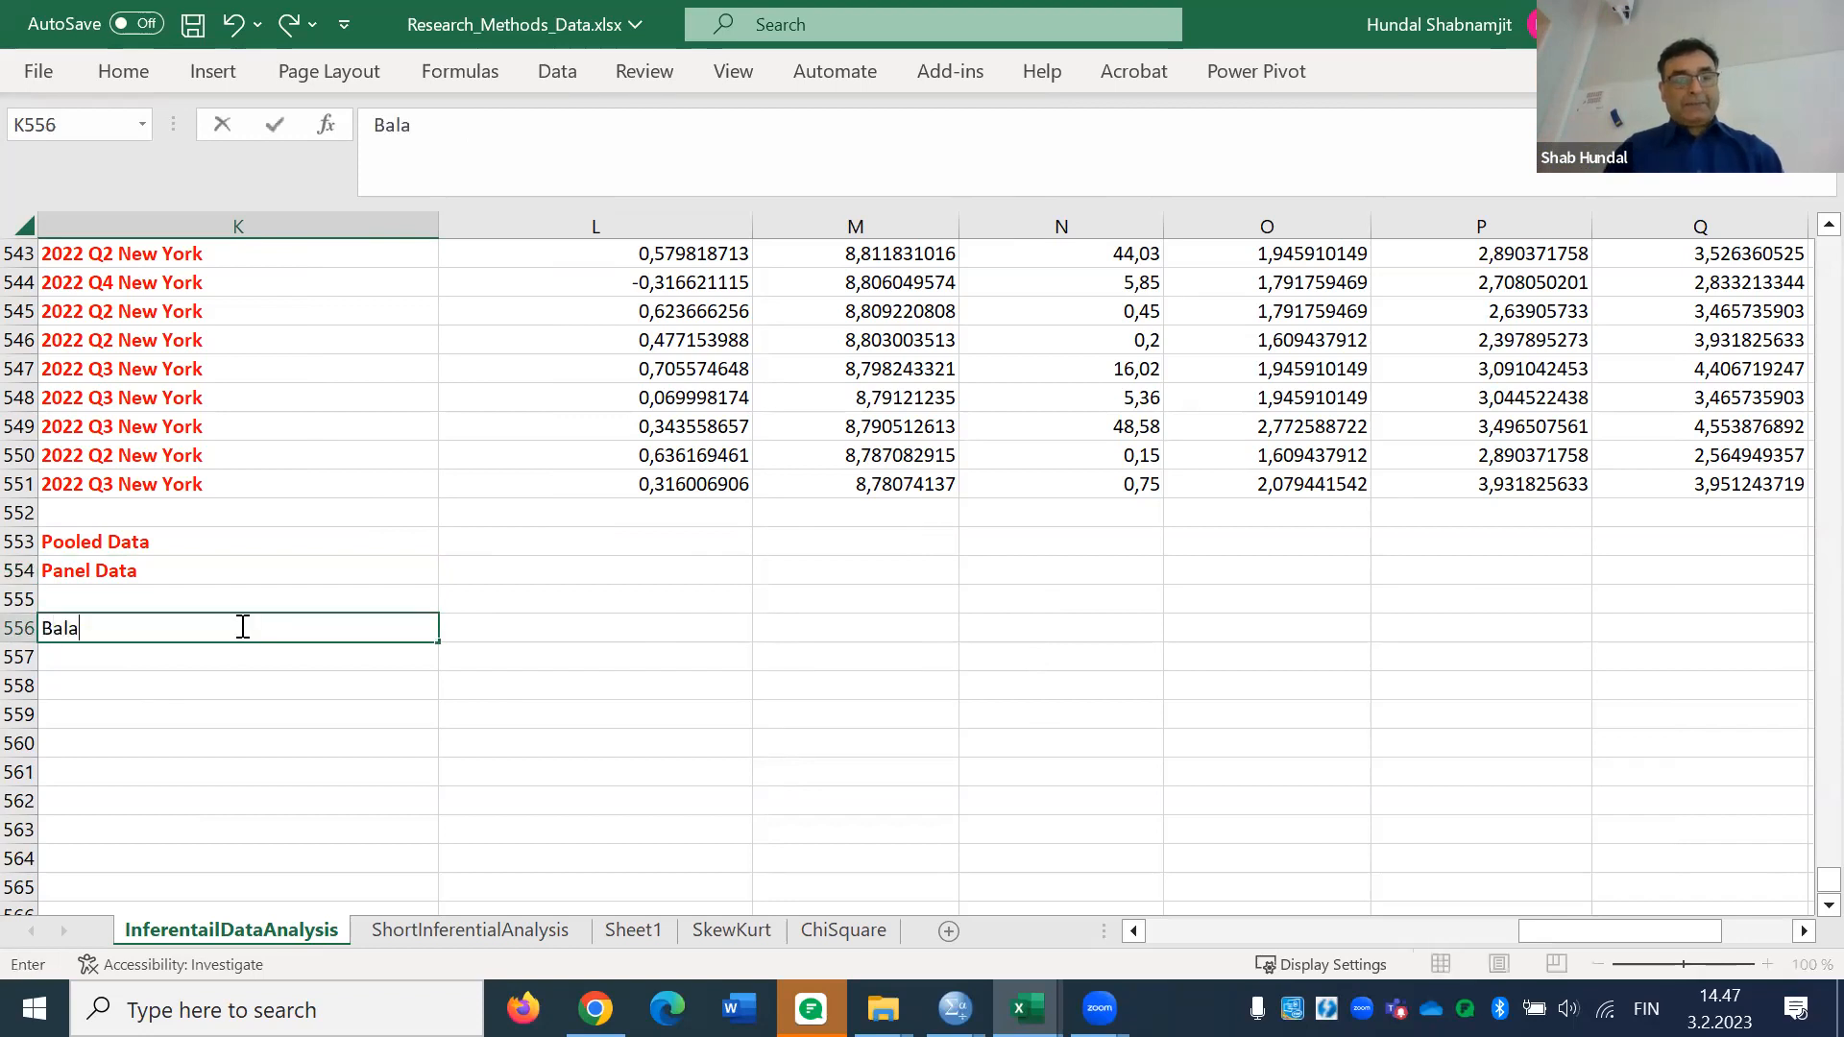
text(nced)
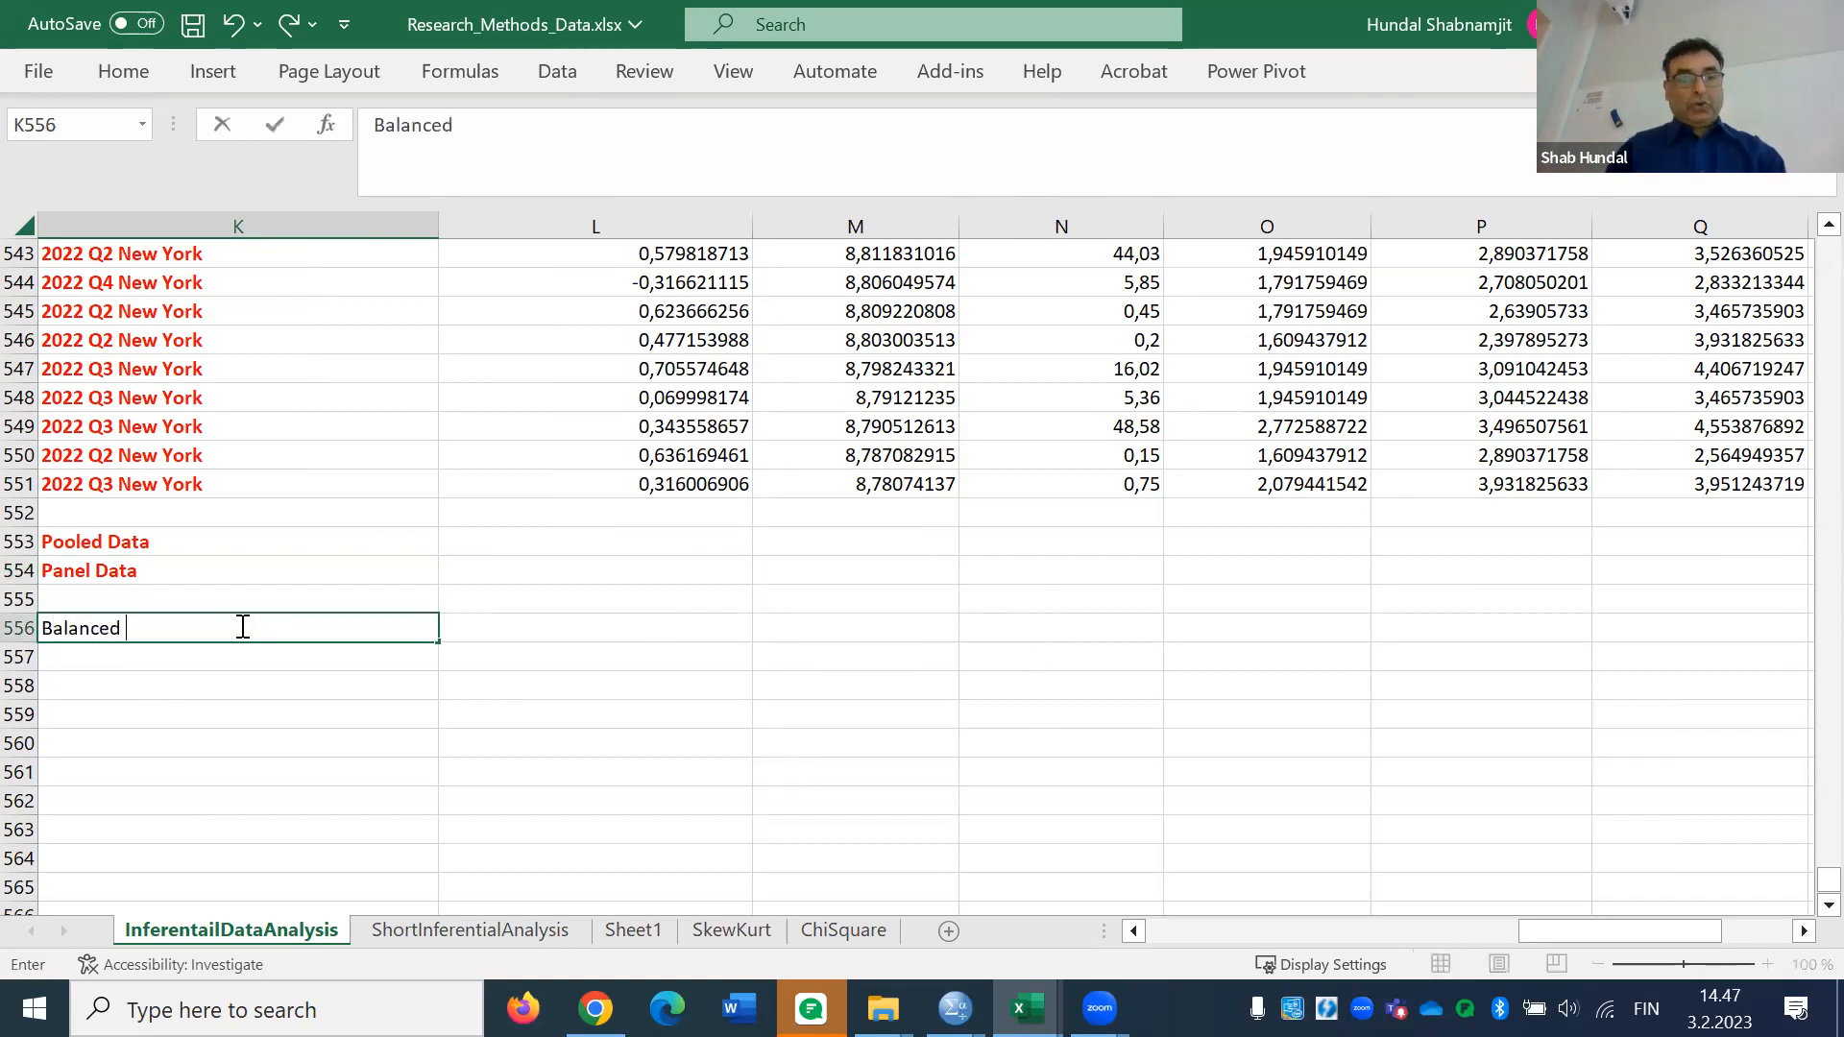
key(Return)
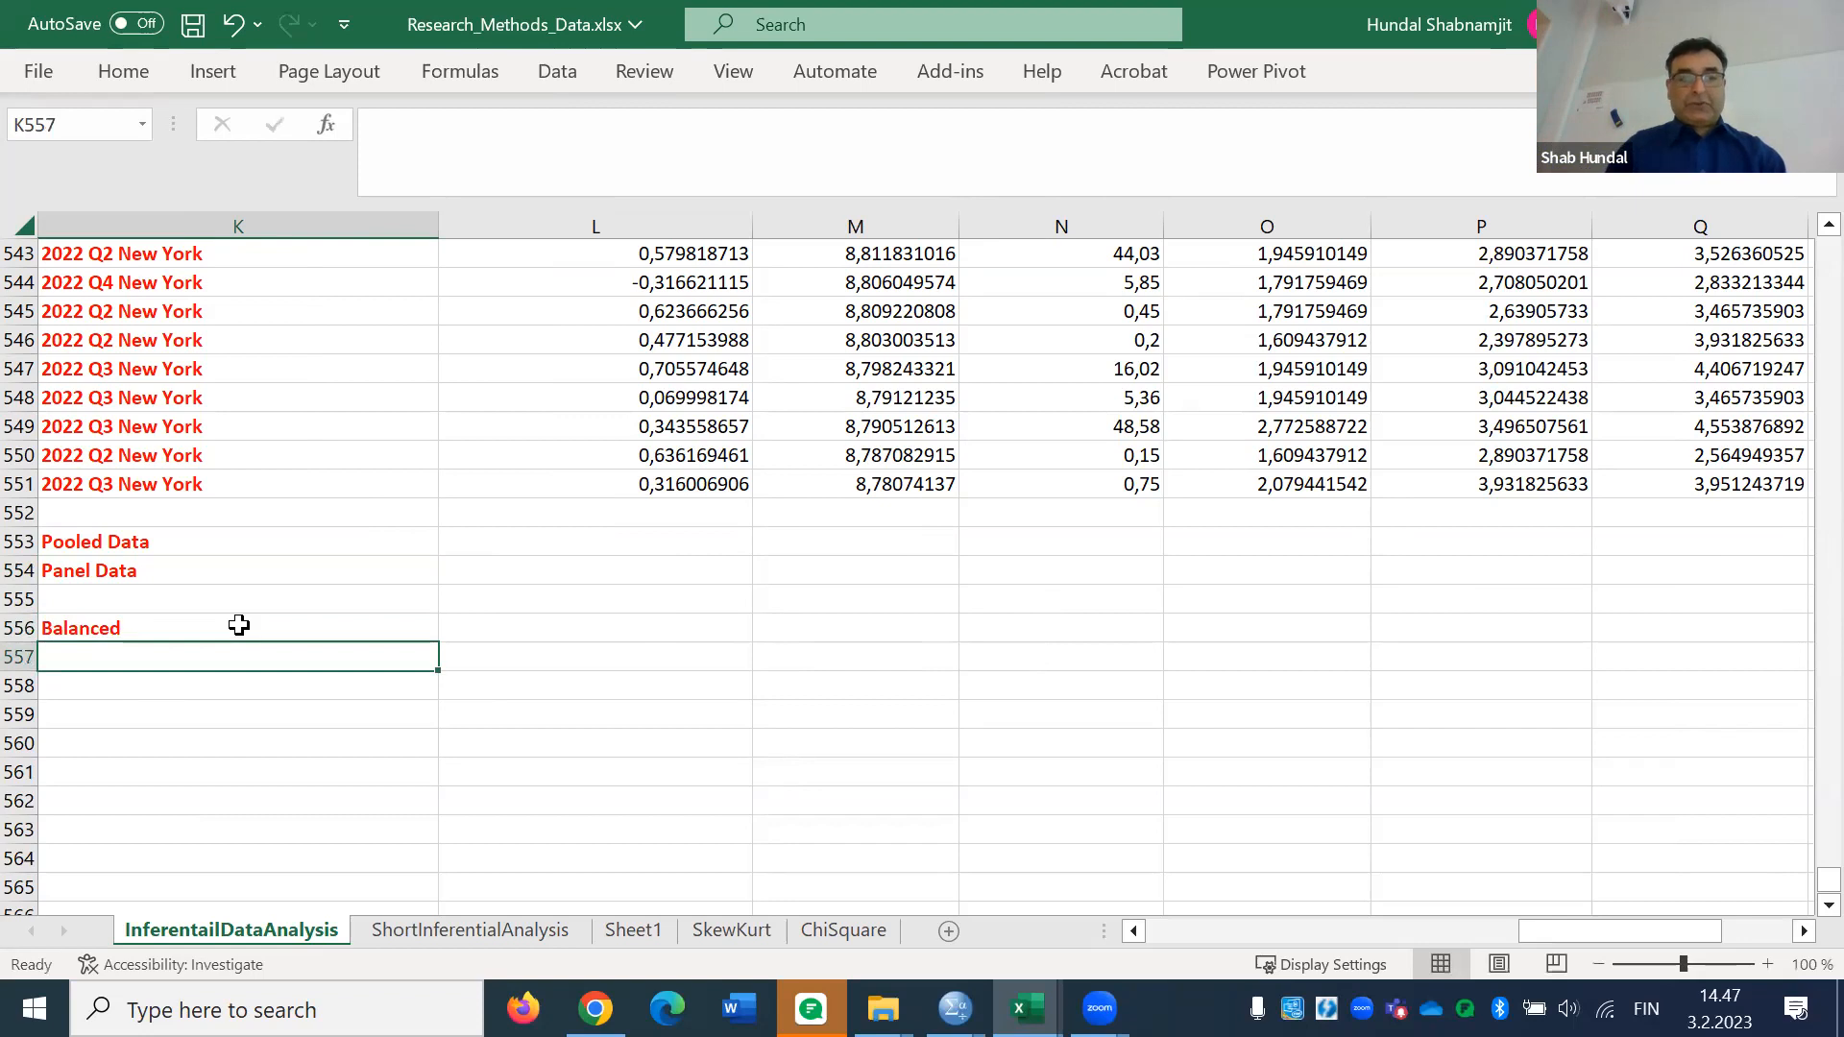
Enter the note Unbalanced in cell K557, directly under Balanced
text(Unba)
text(lanced)
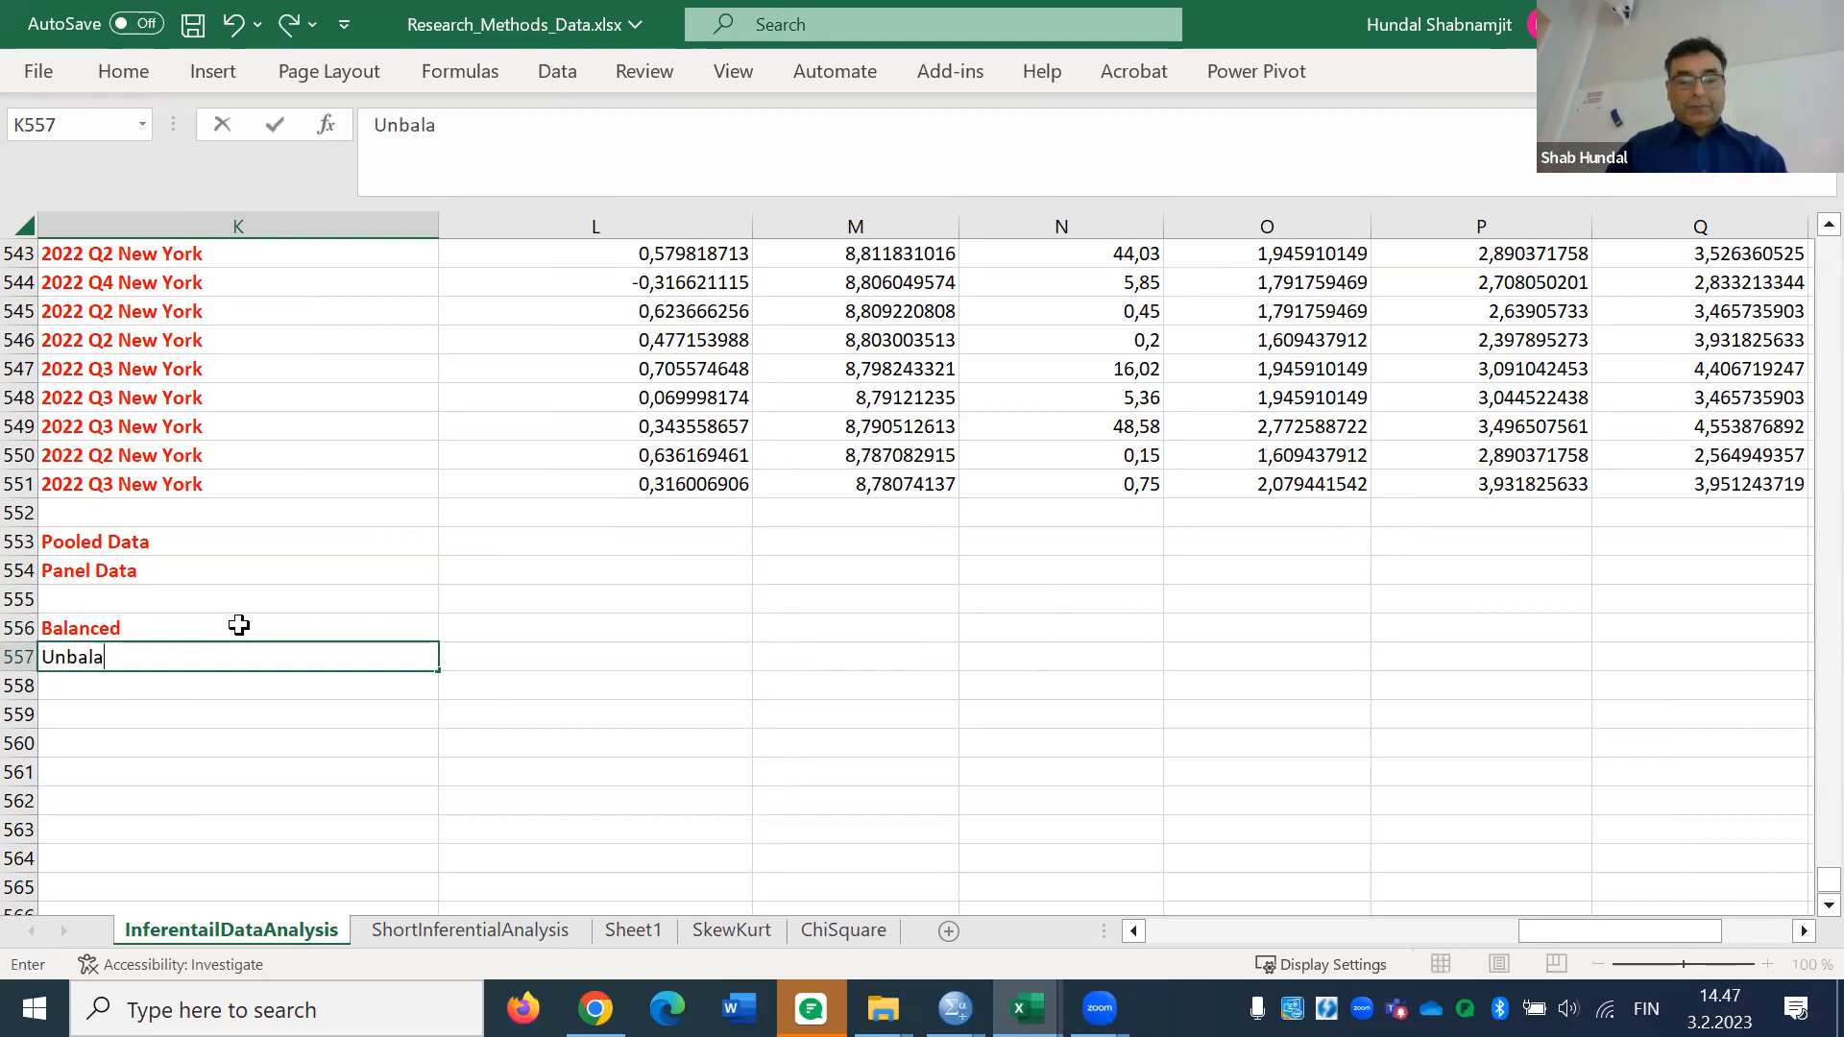
key(Return)
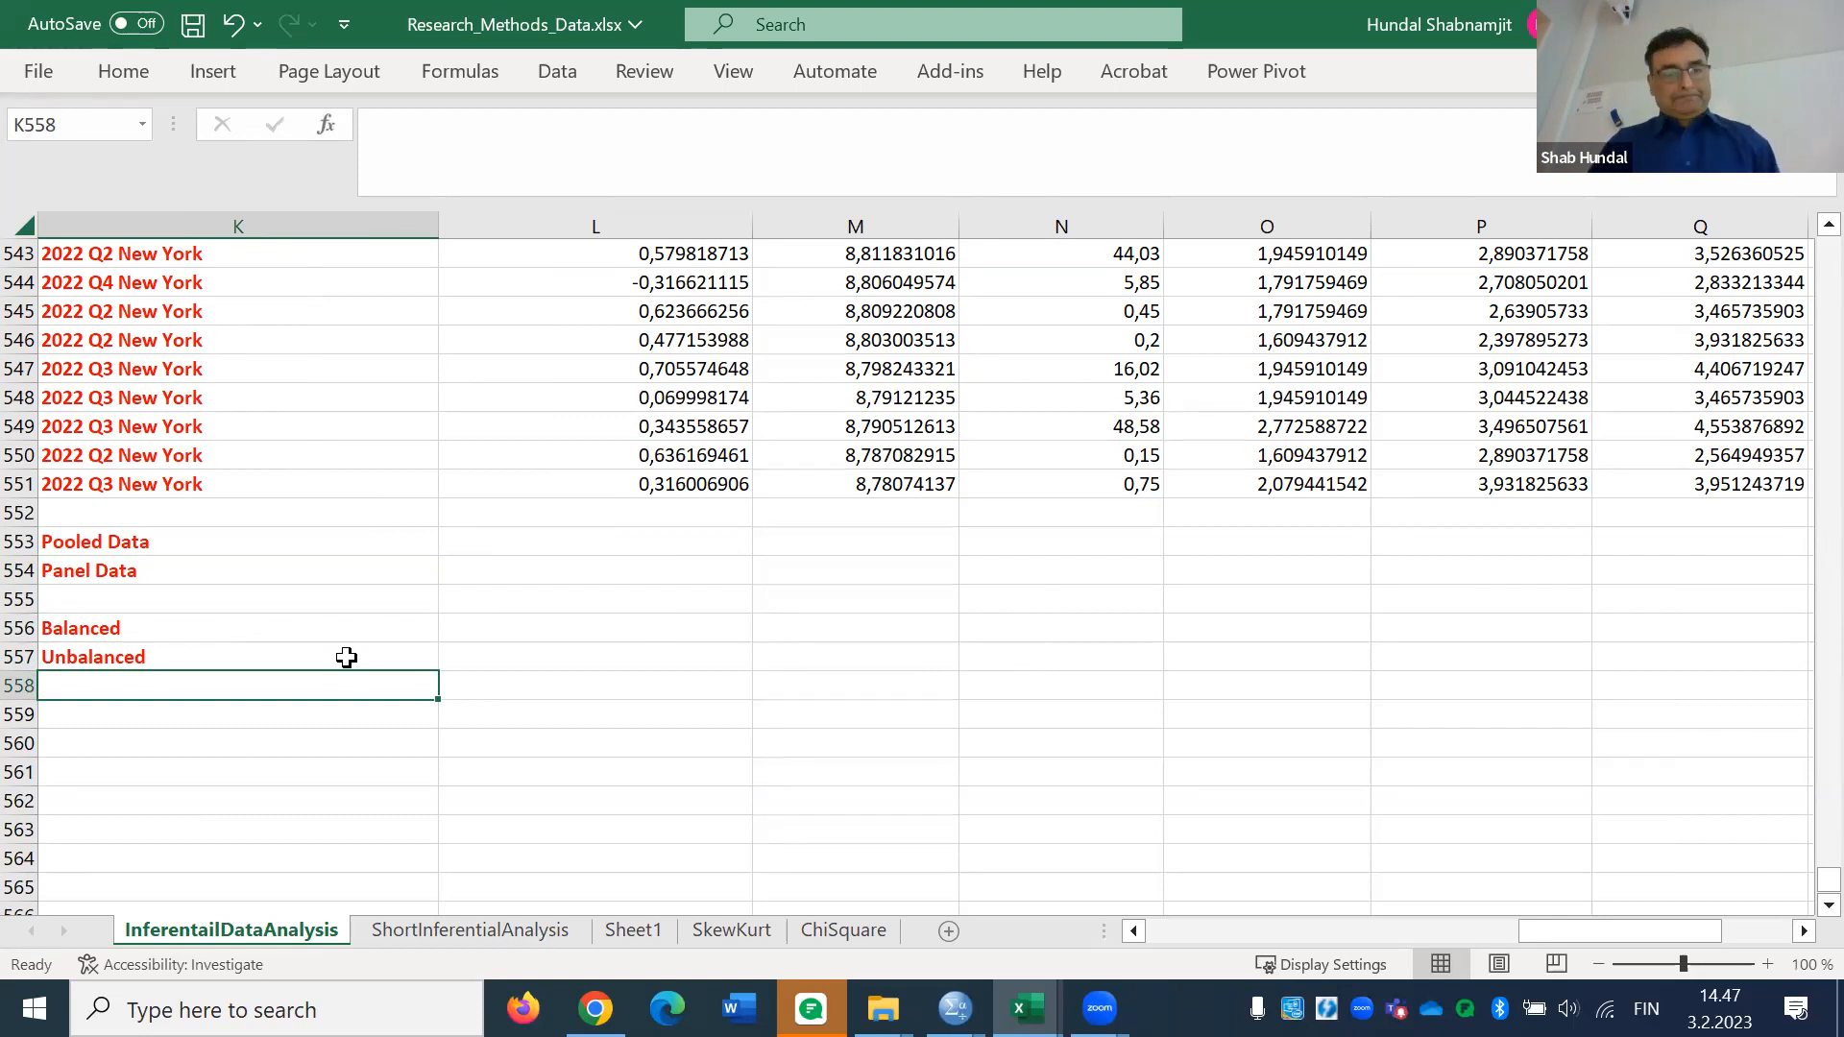
Enter 400 in cell L556, beside the Balanced note
click(494, 627)
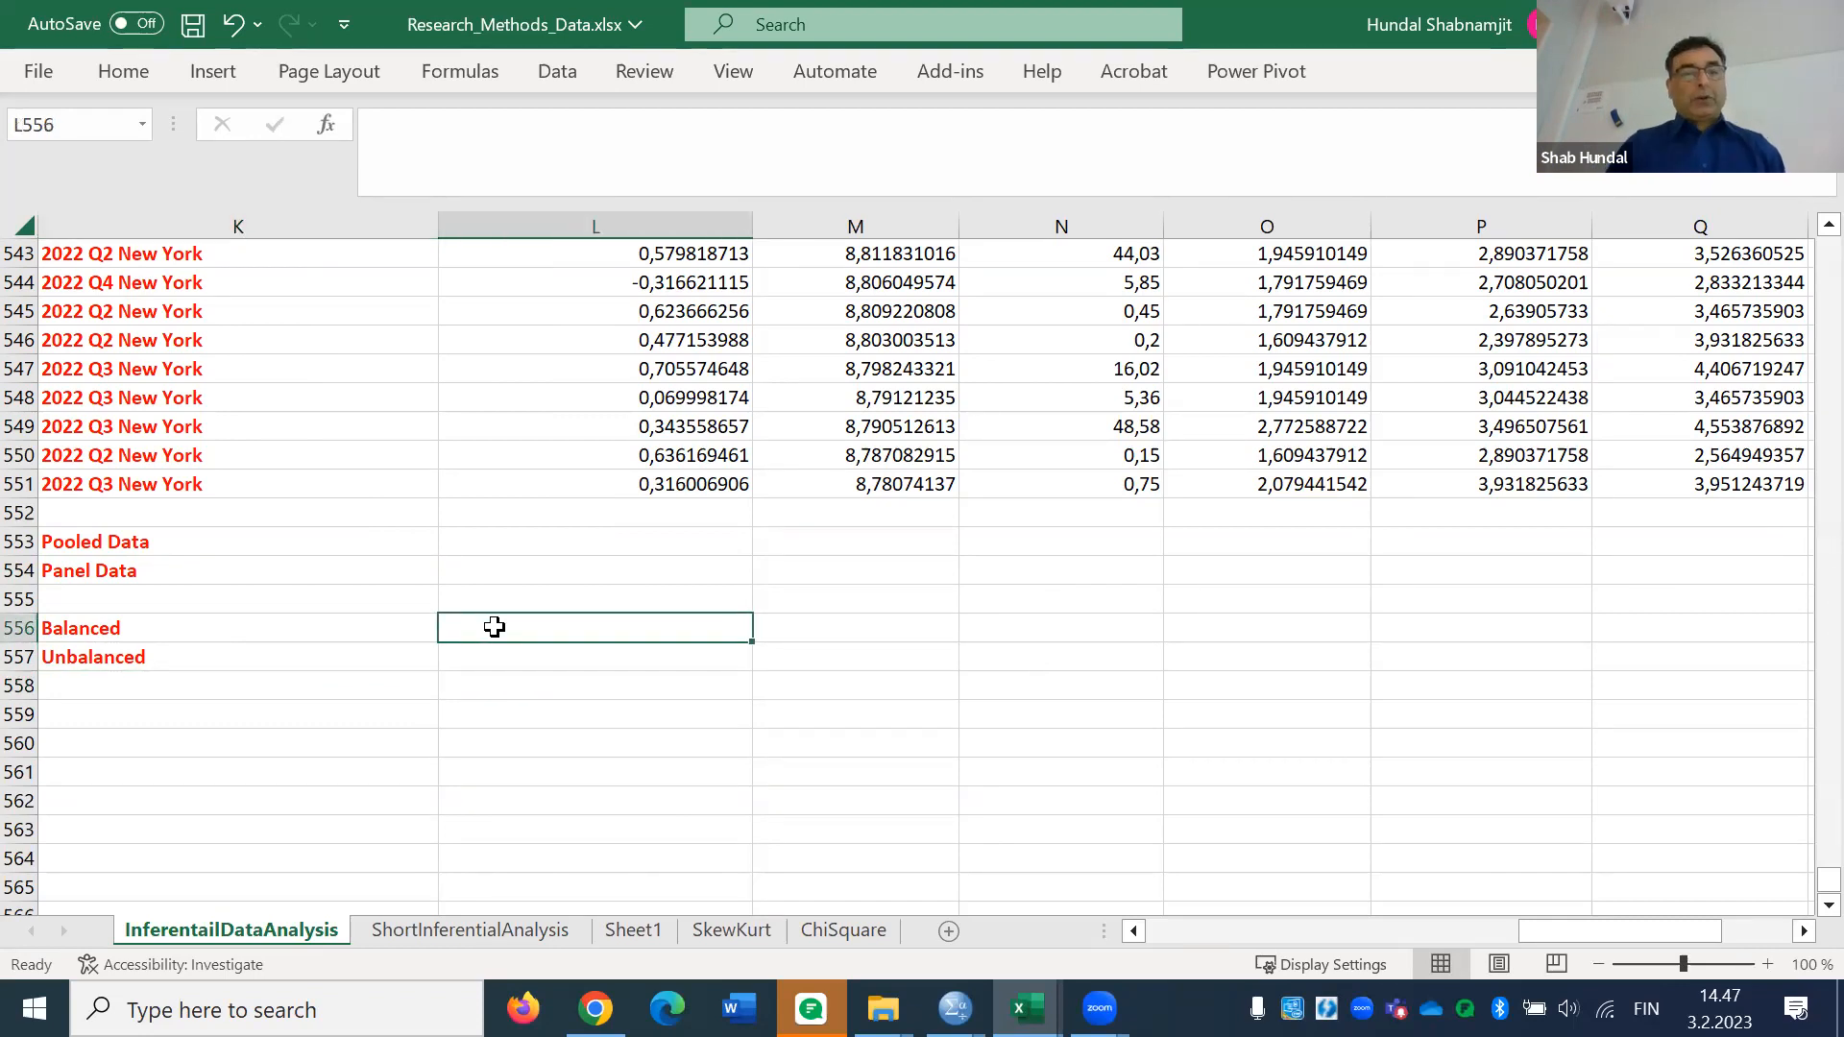
text(4000)
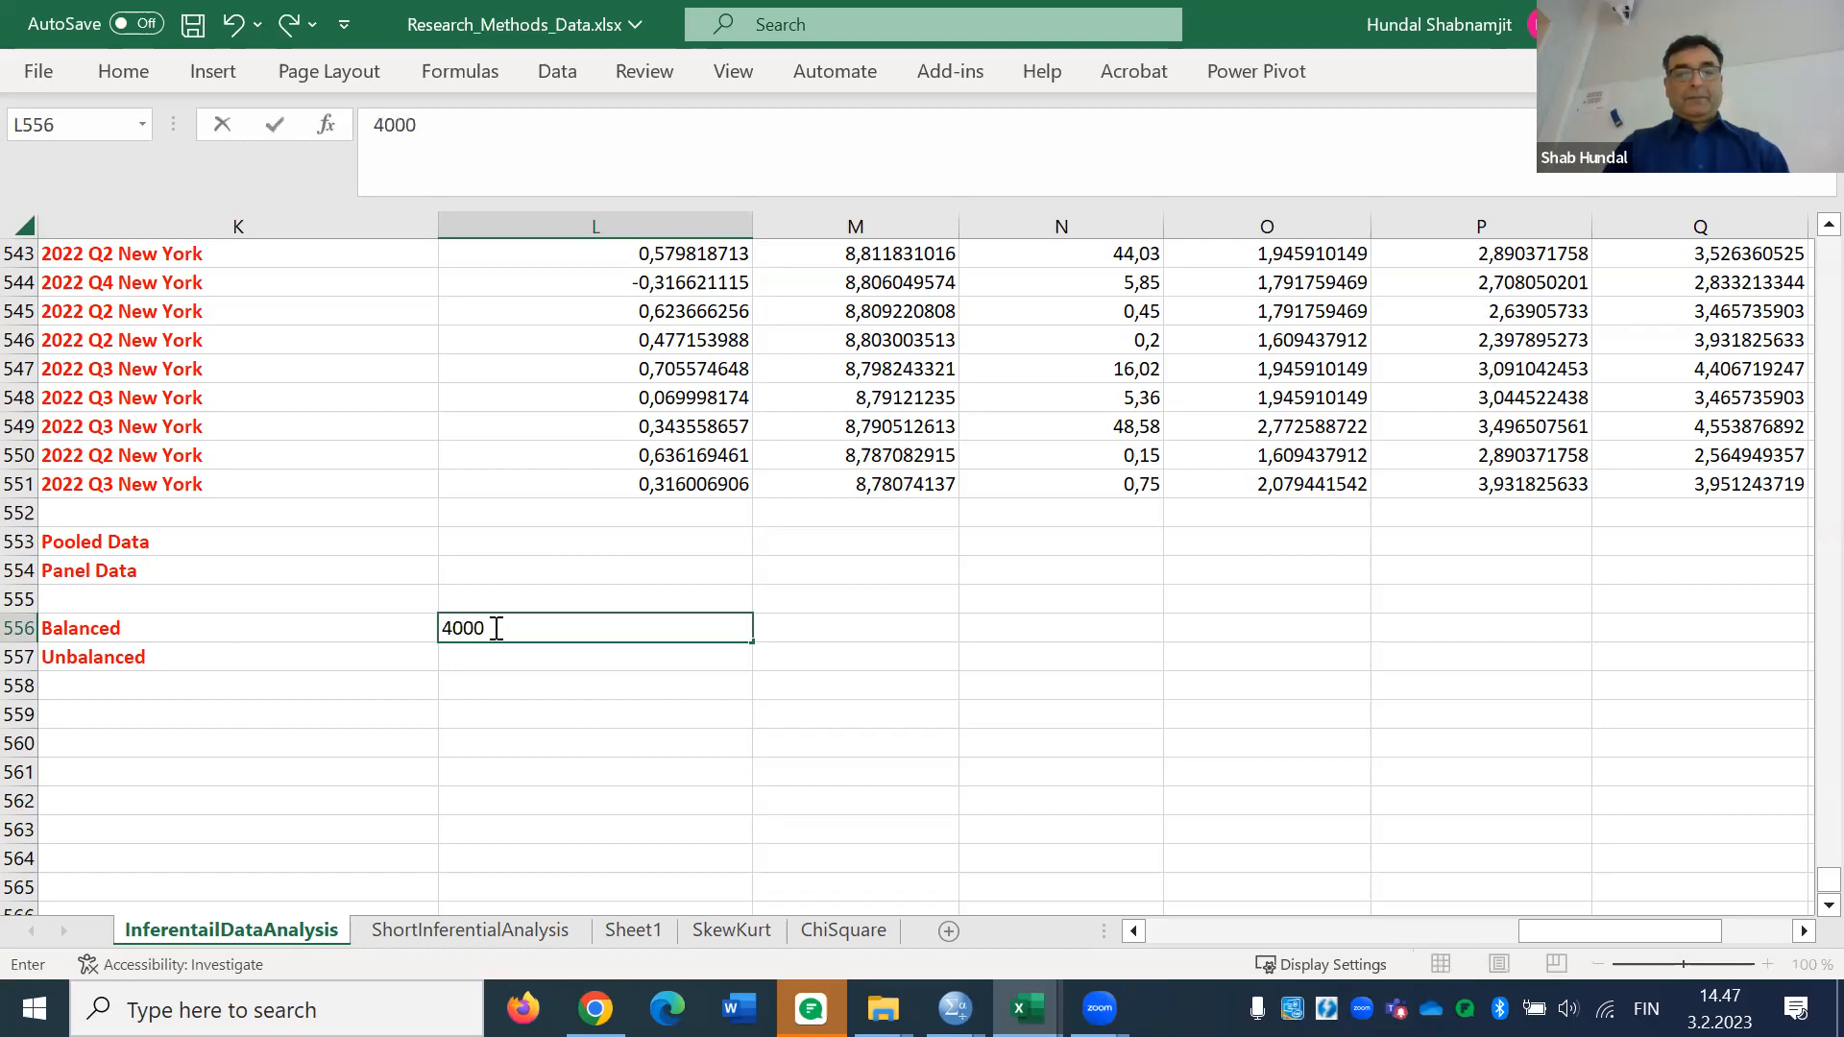
key(BackSpace)
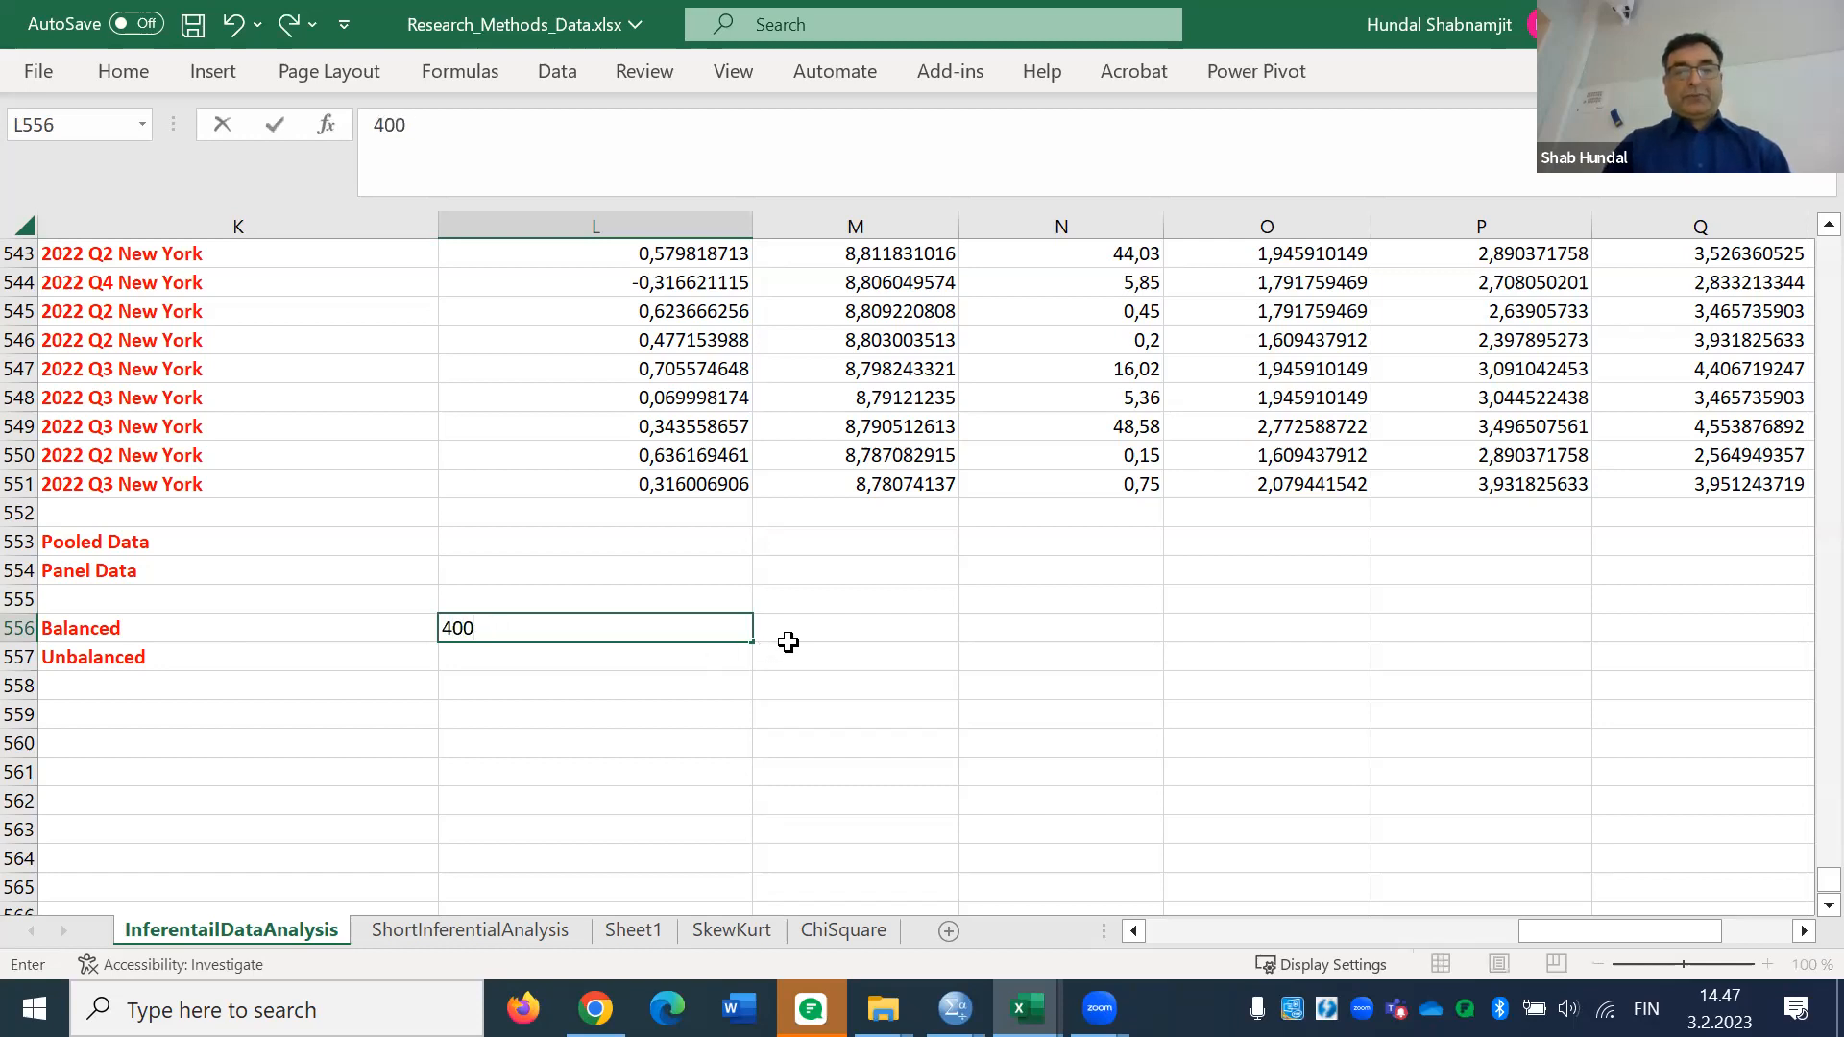
Enter the explanation 4 Q * 100 cities in cell M556, on the same row as the Balanced note
click(815, 631)
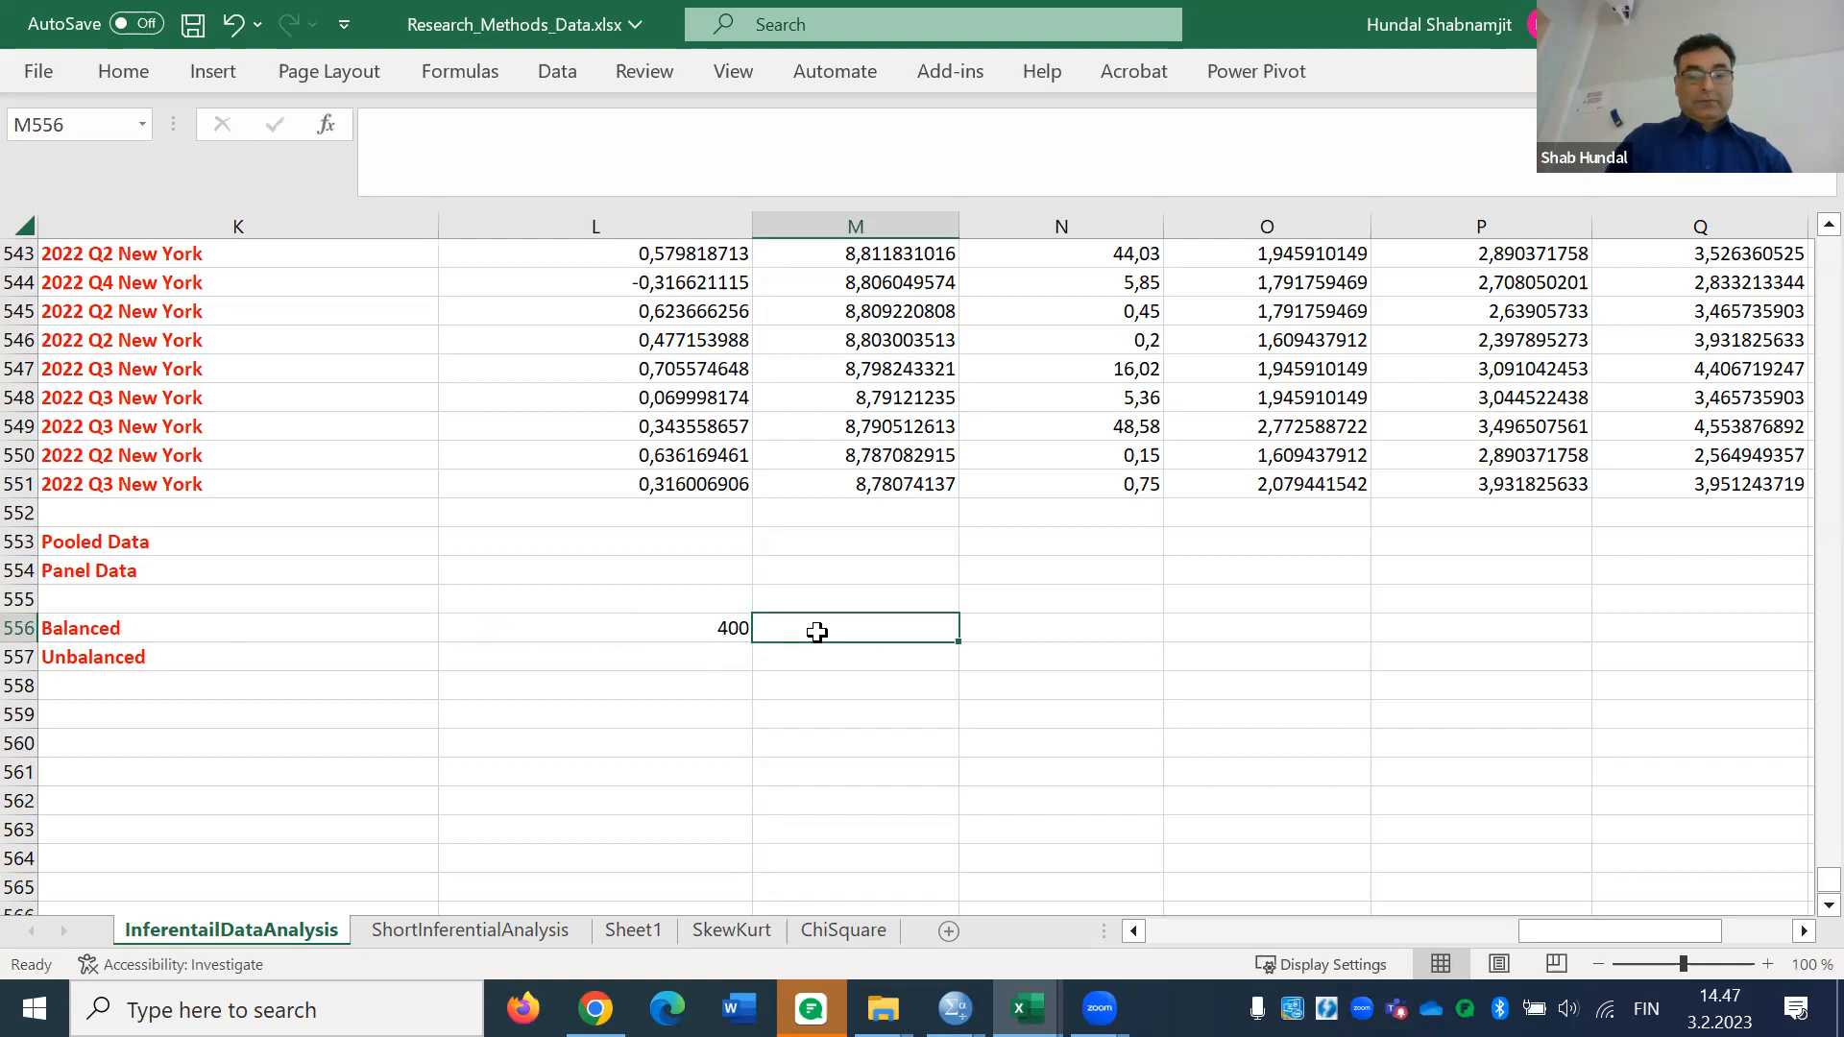
text(4)
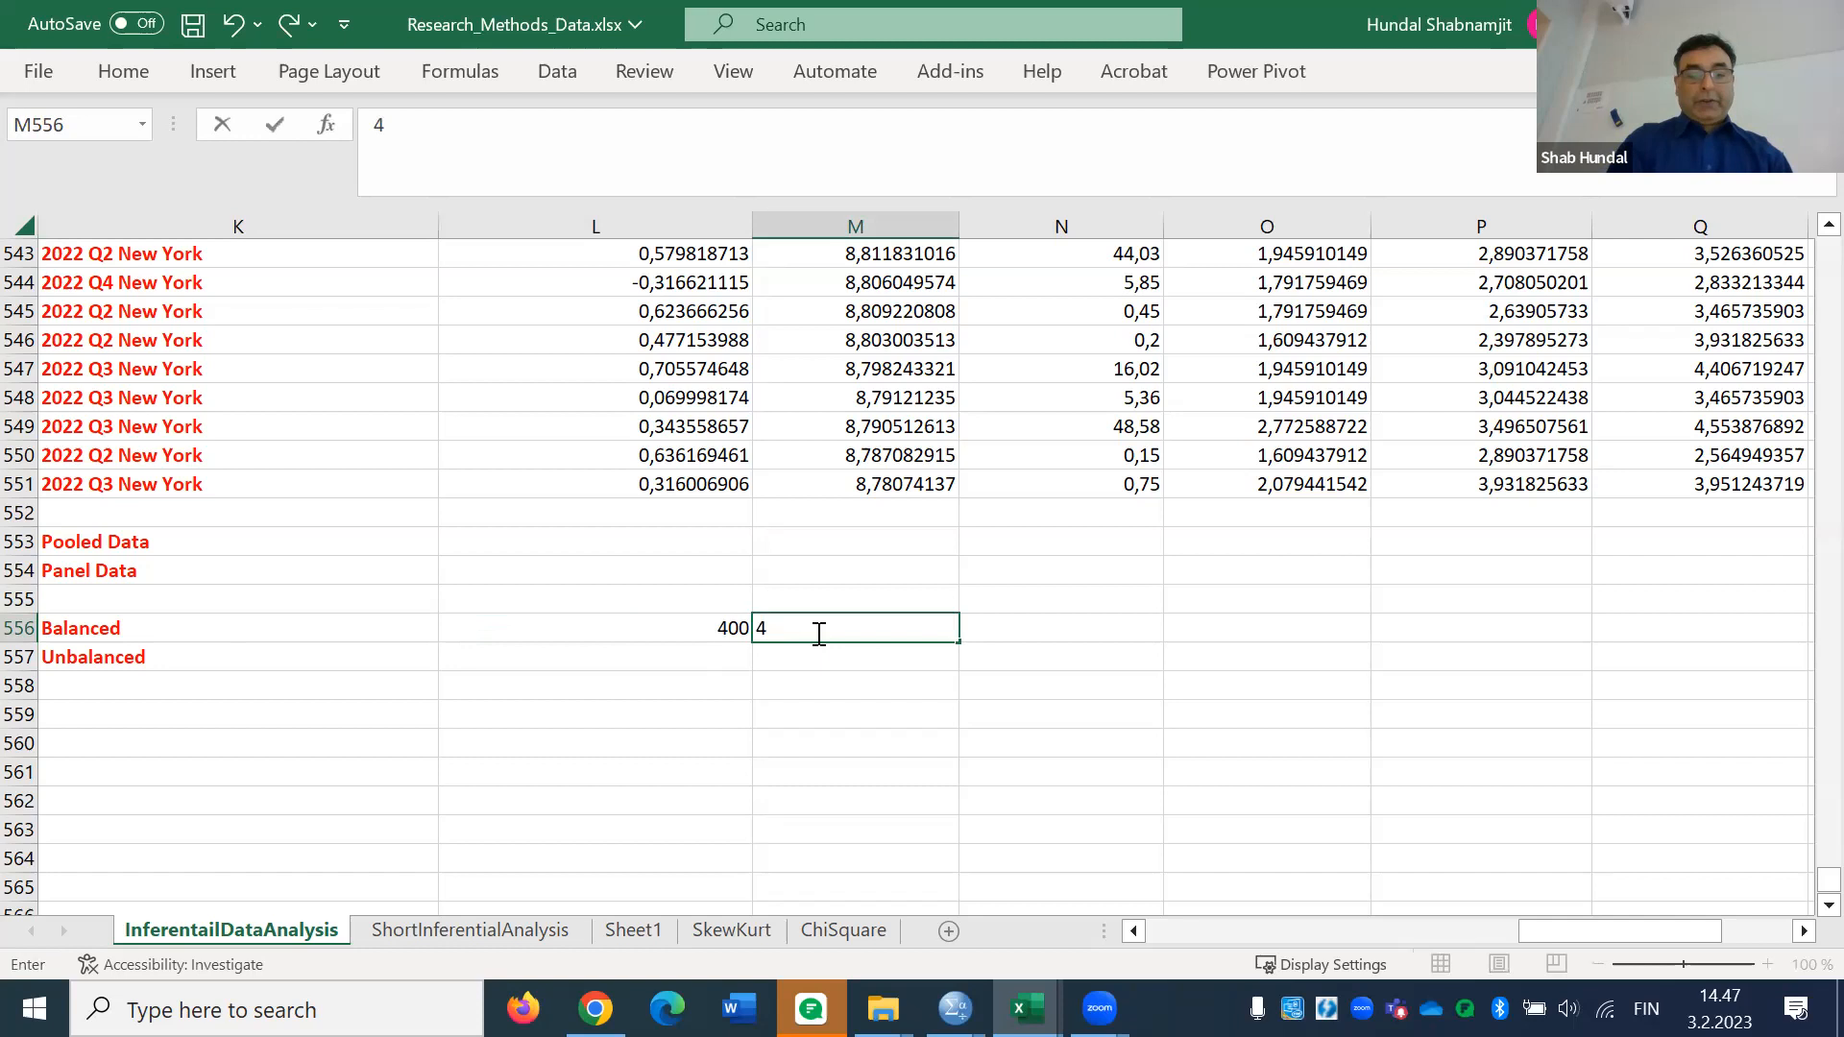
text( Q)
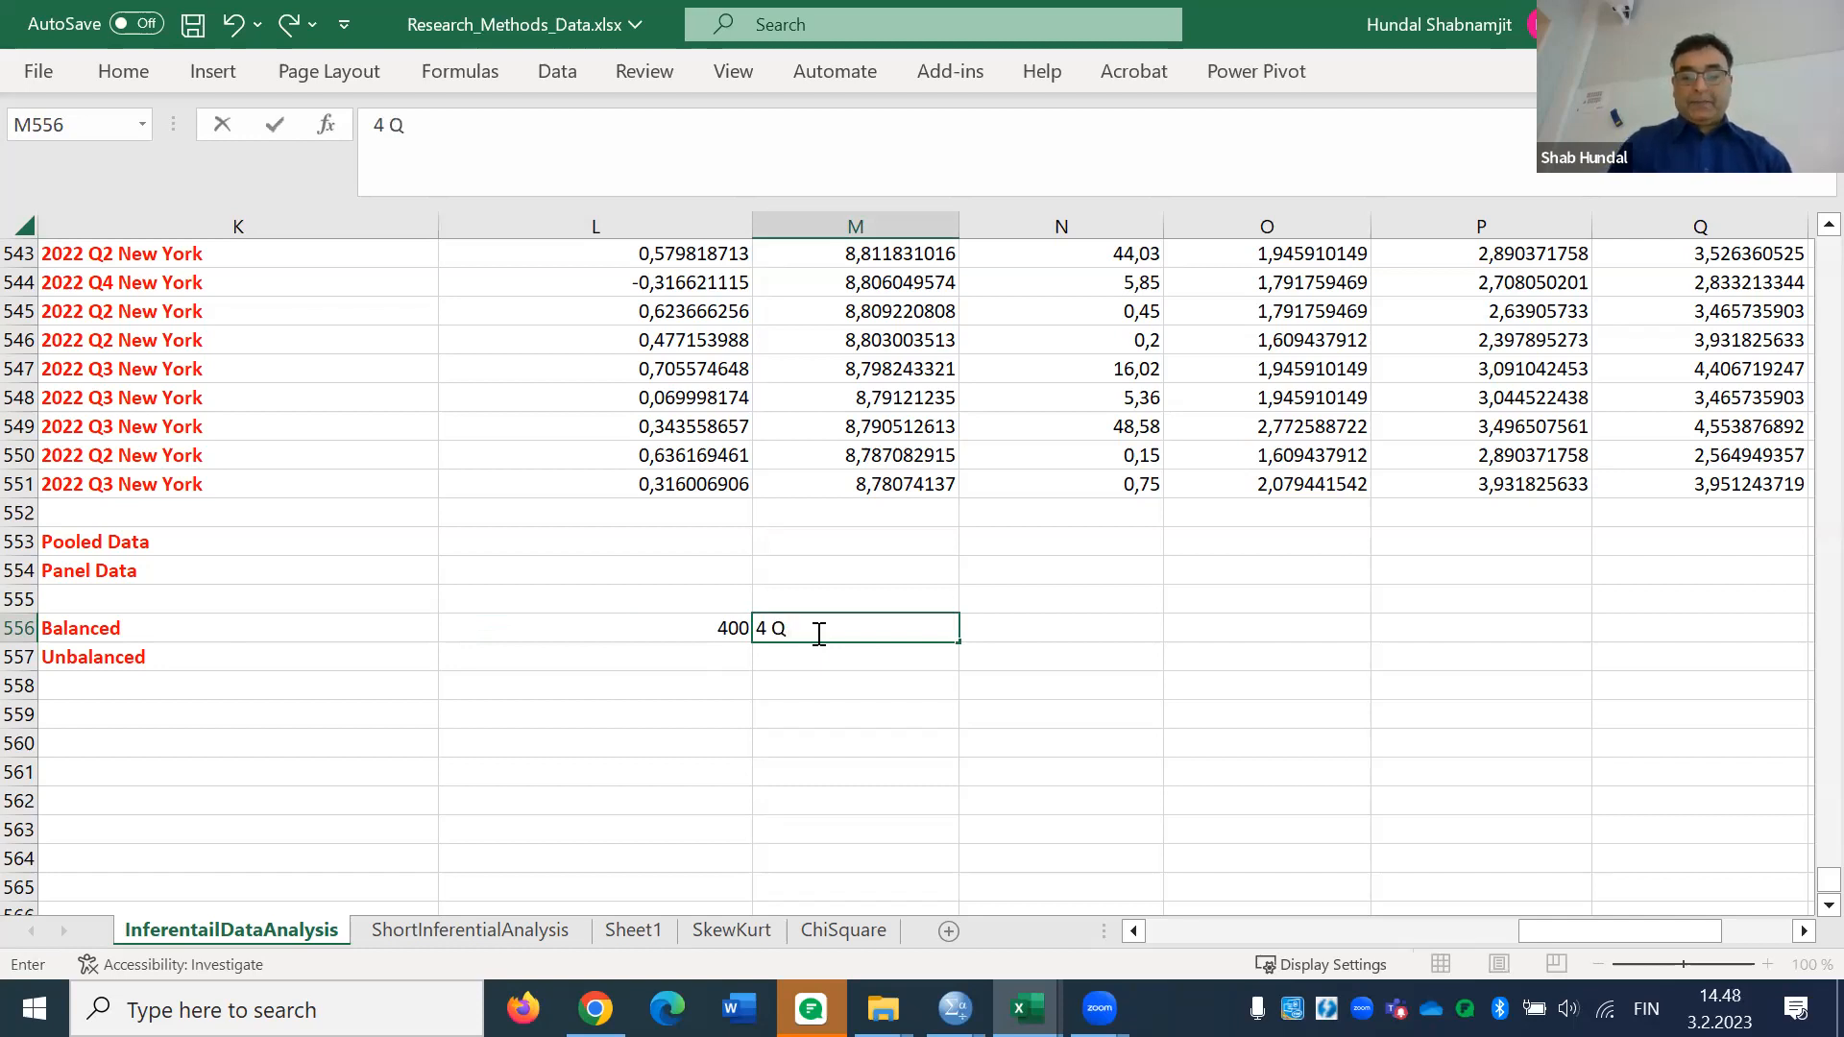
text( ')
key(BackSpace)
text(* 1)
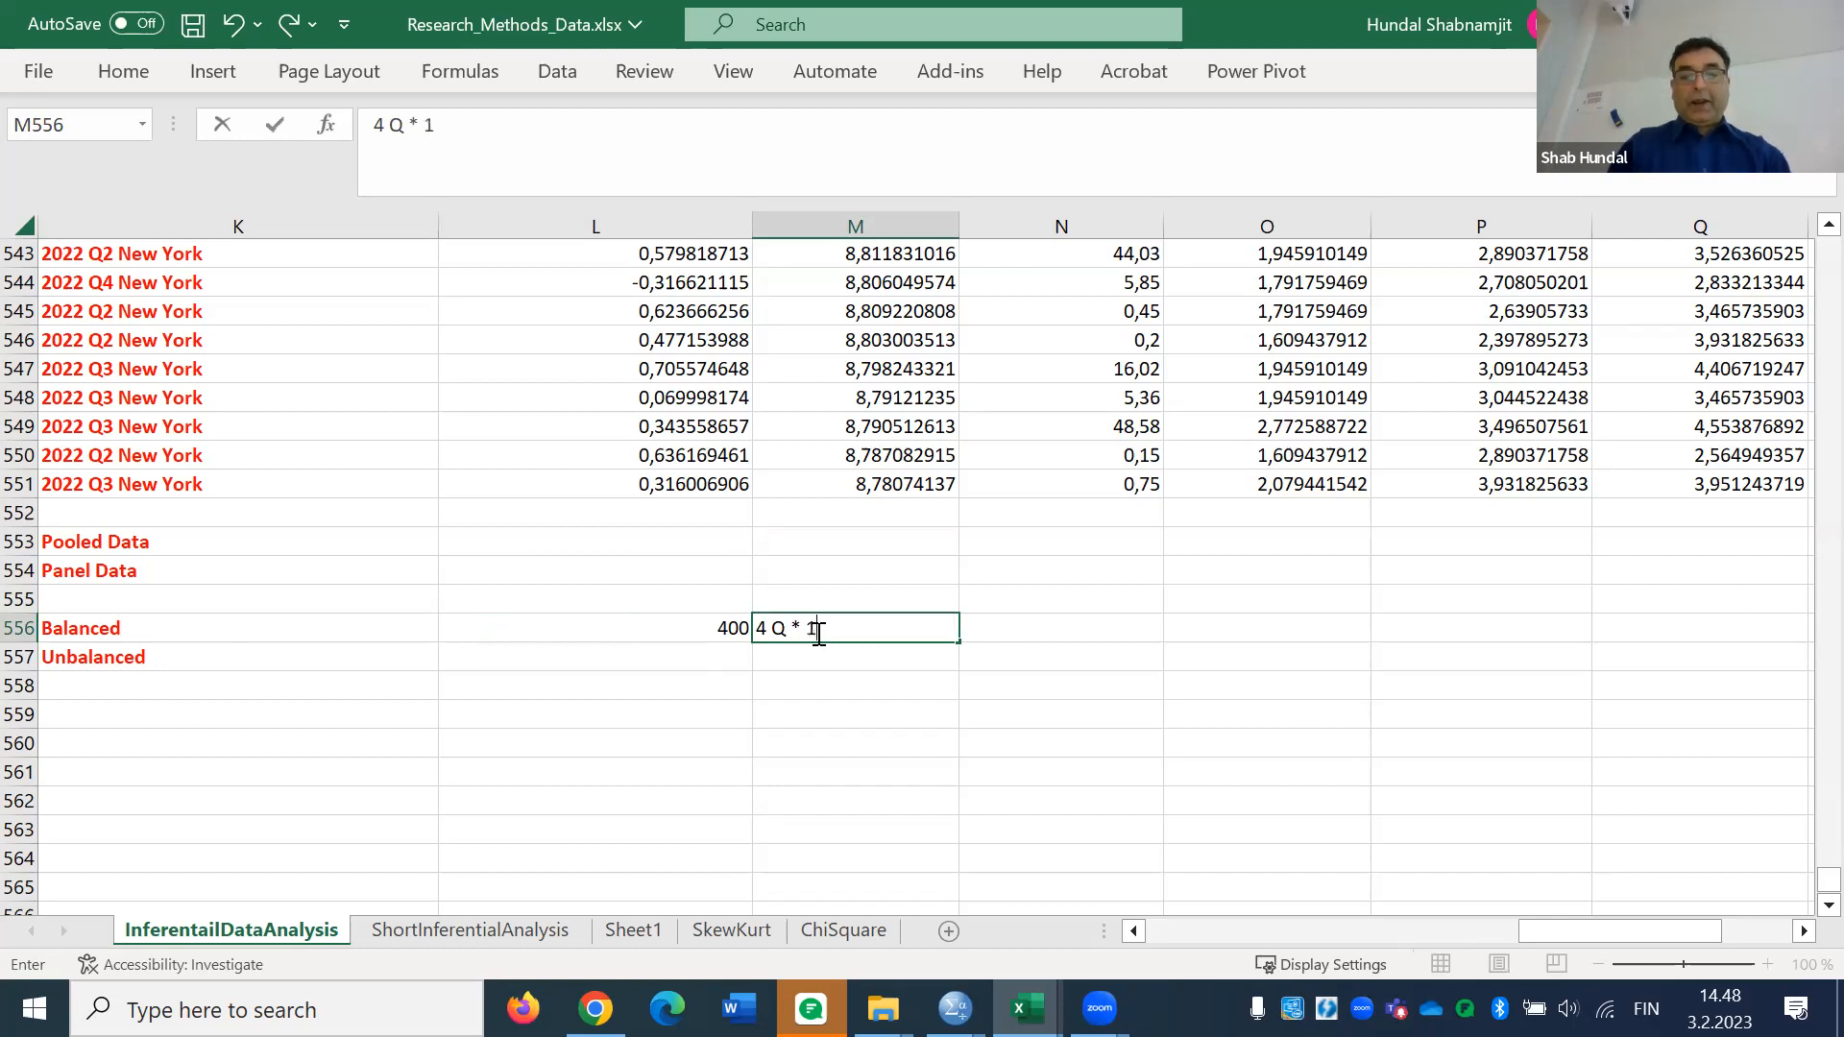
text(00 cities)
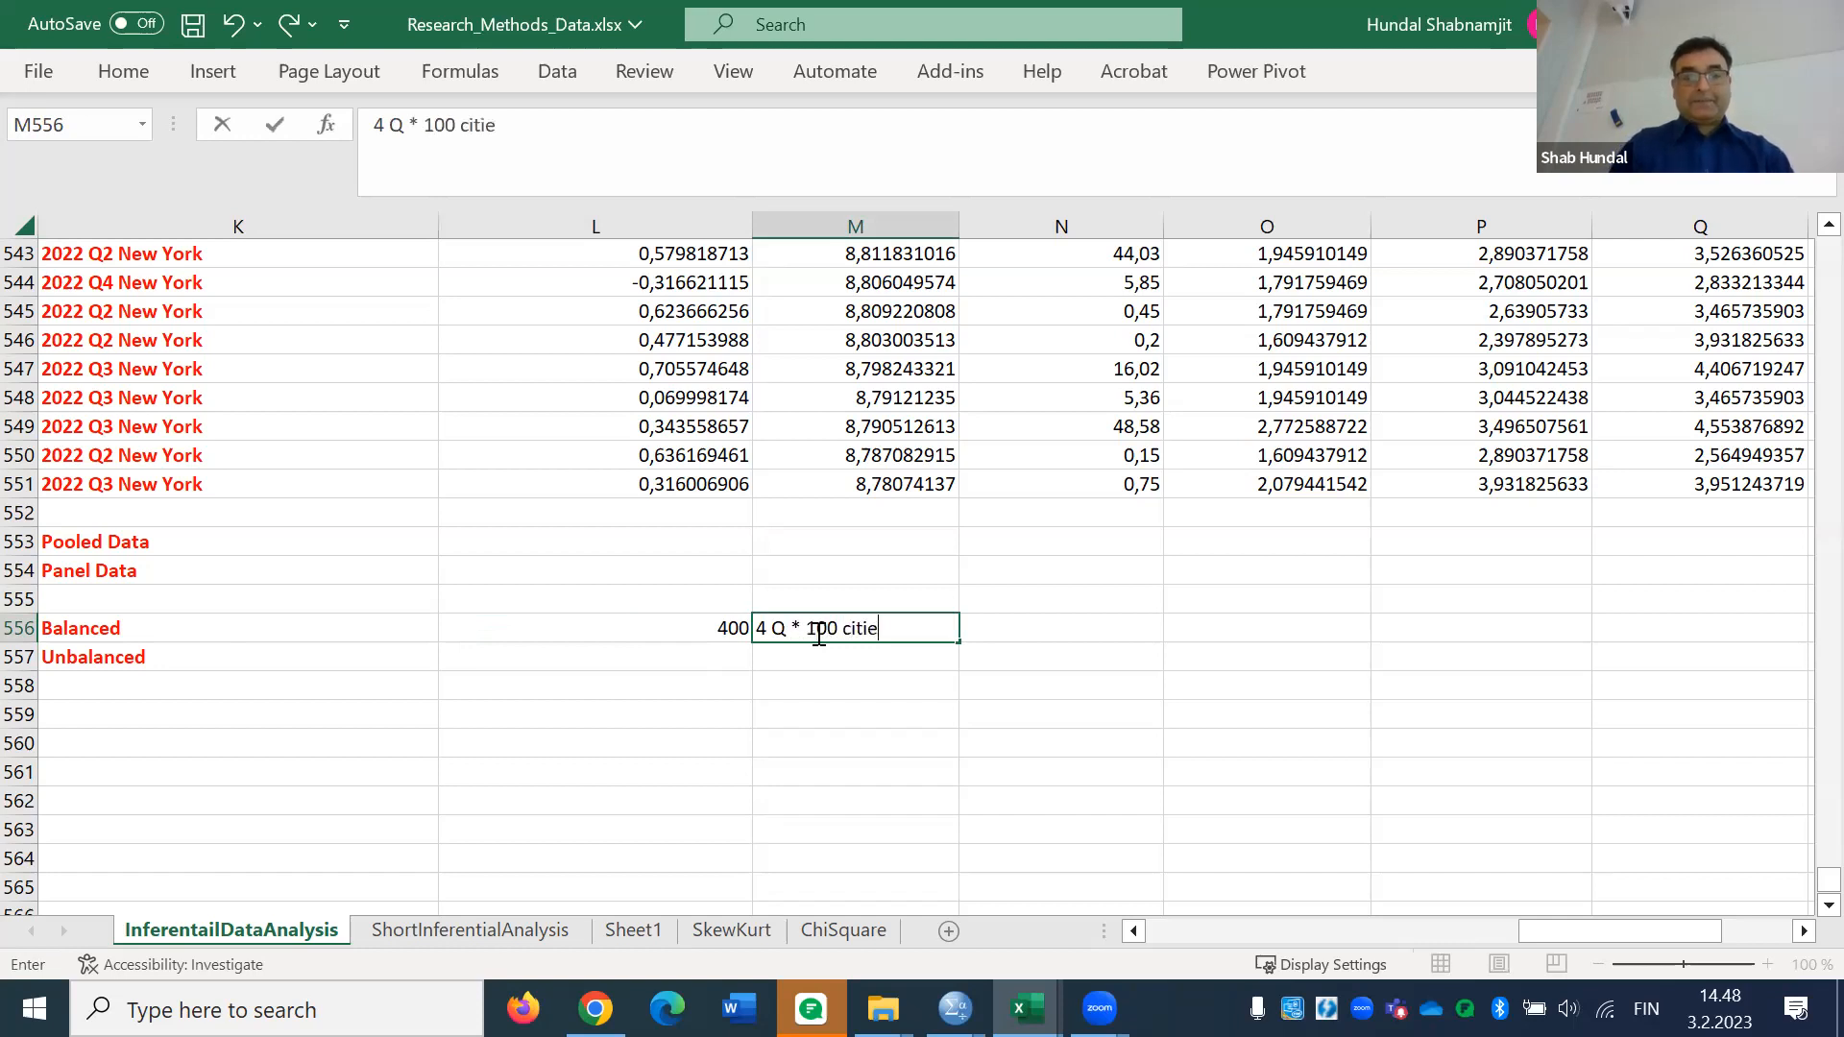
click(813, 699)
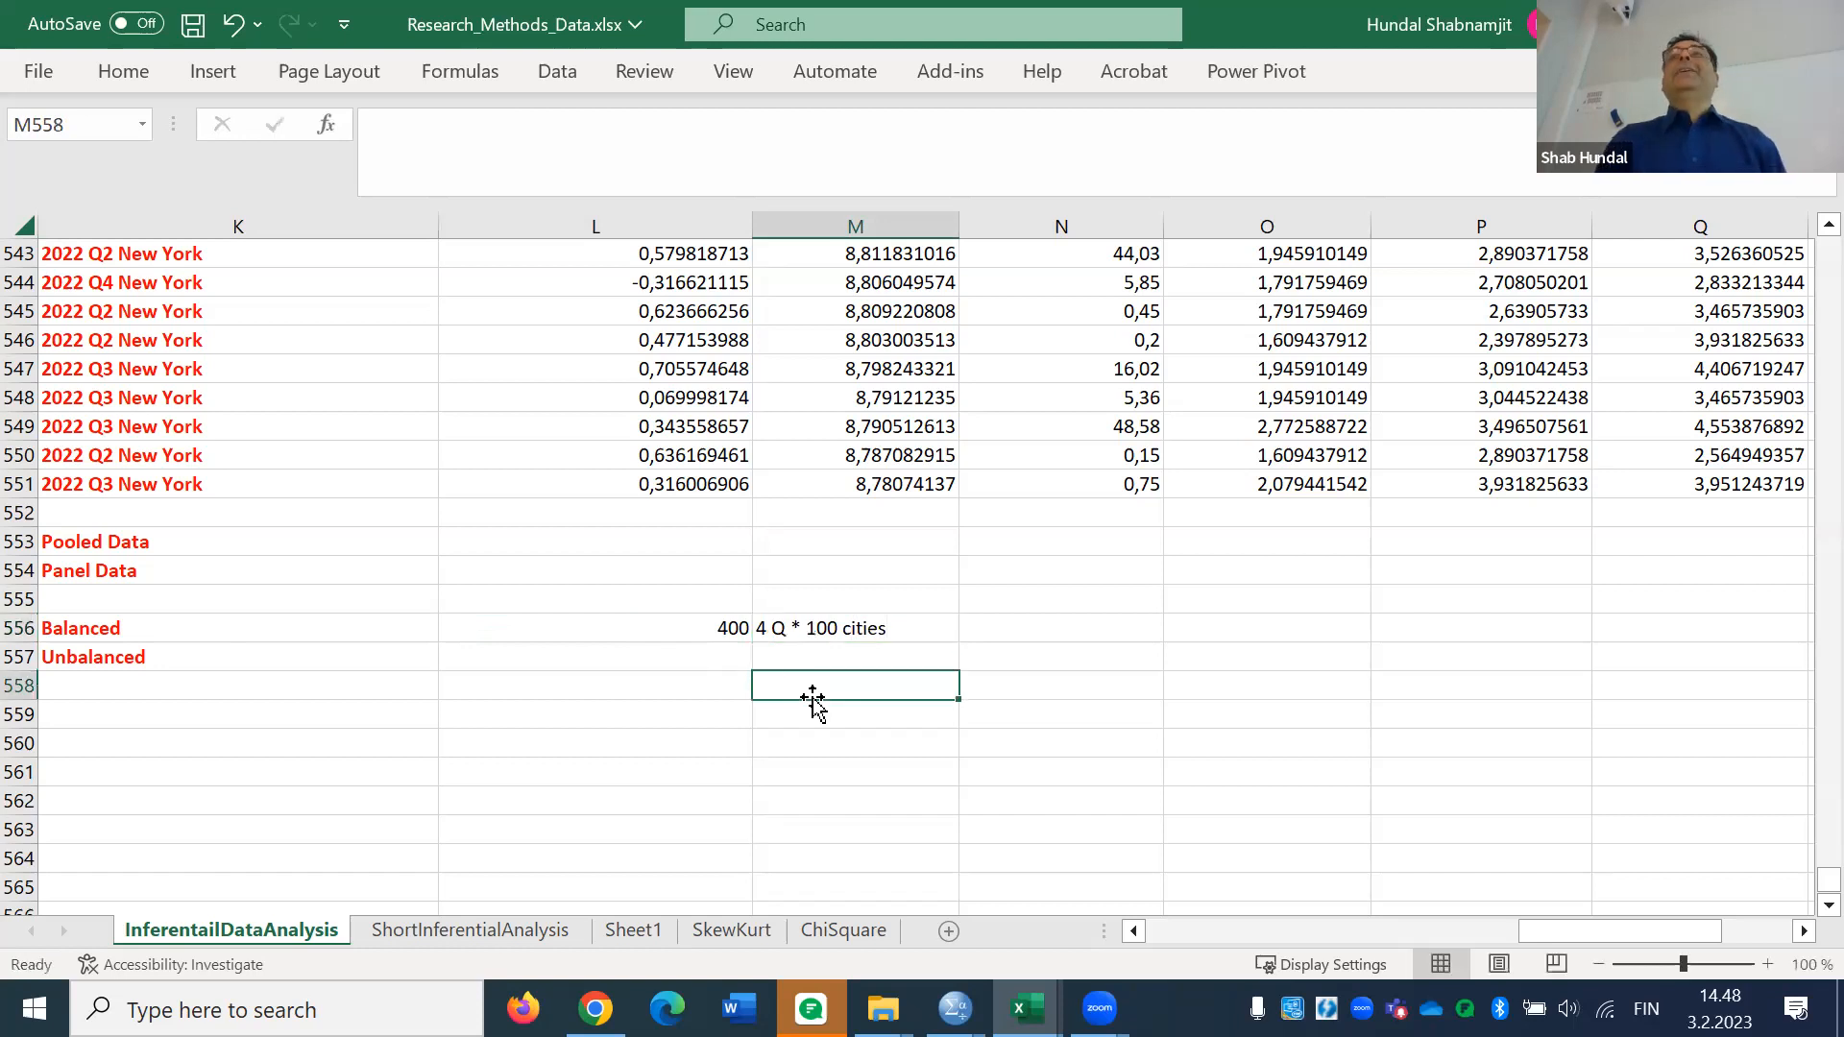
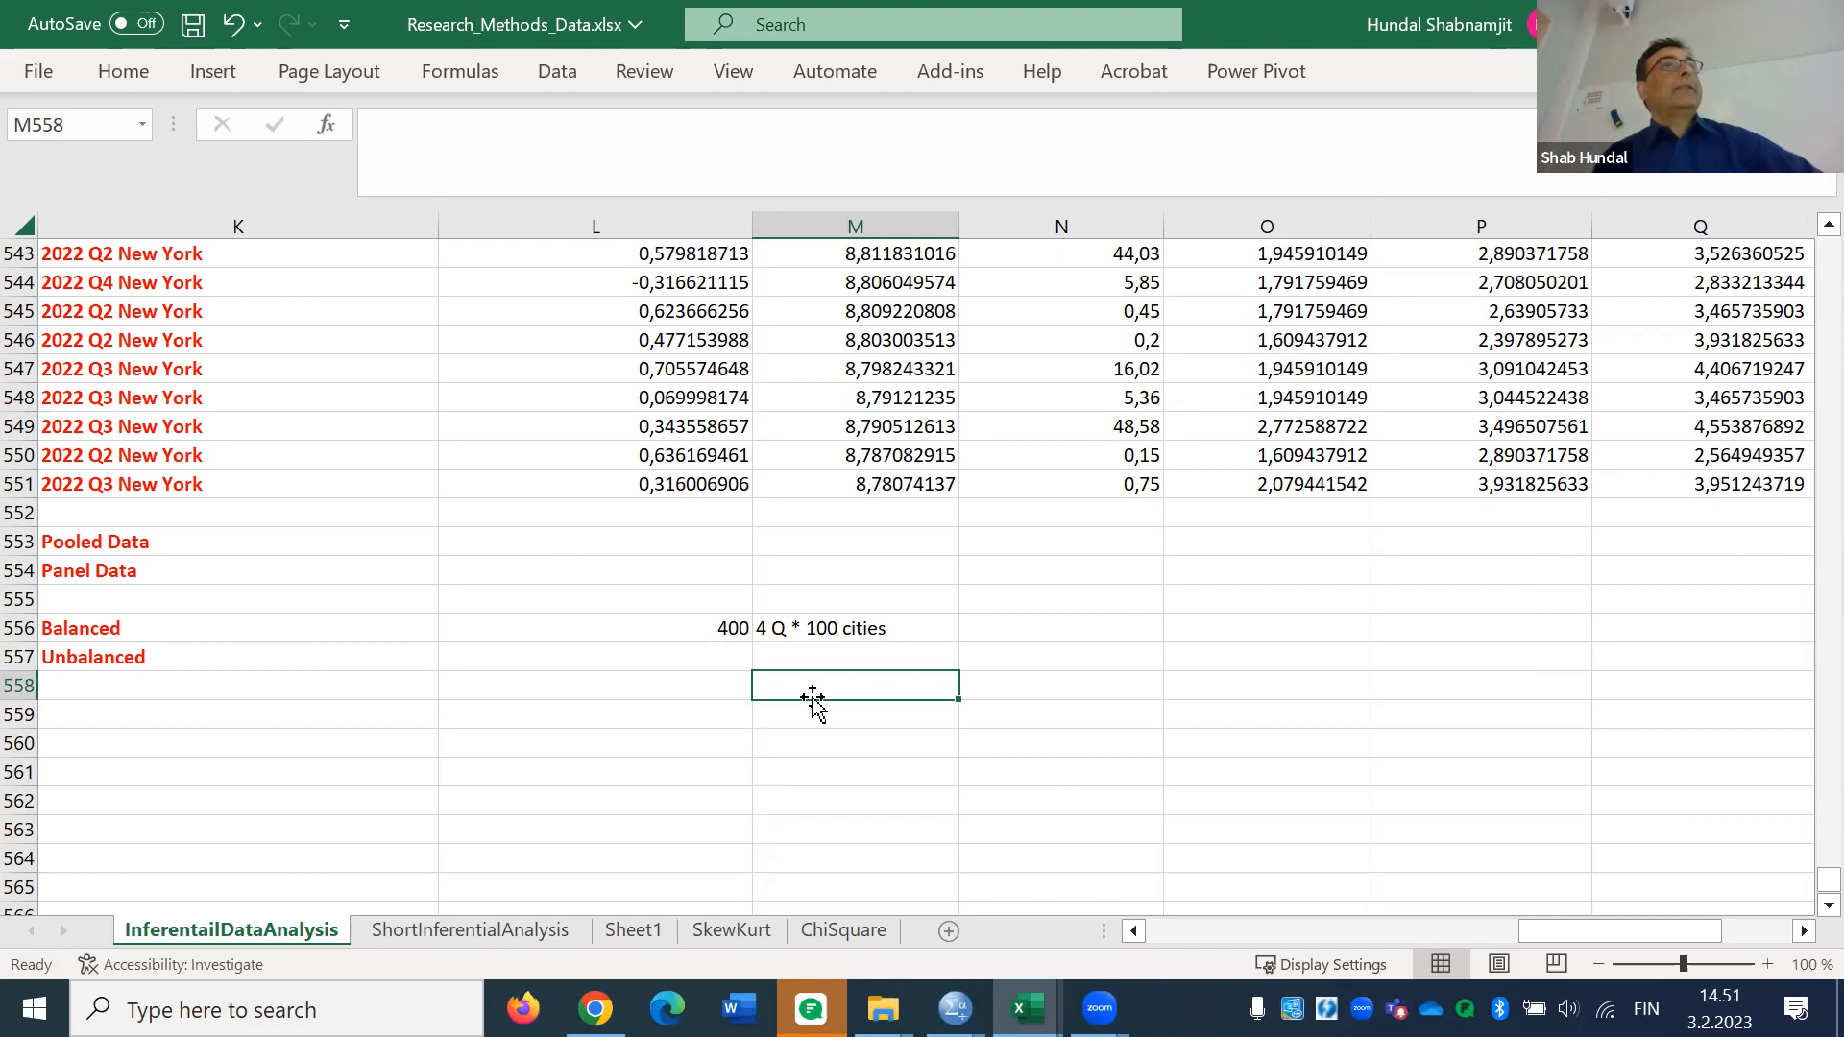
click(161, 689)
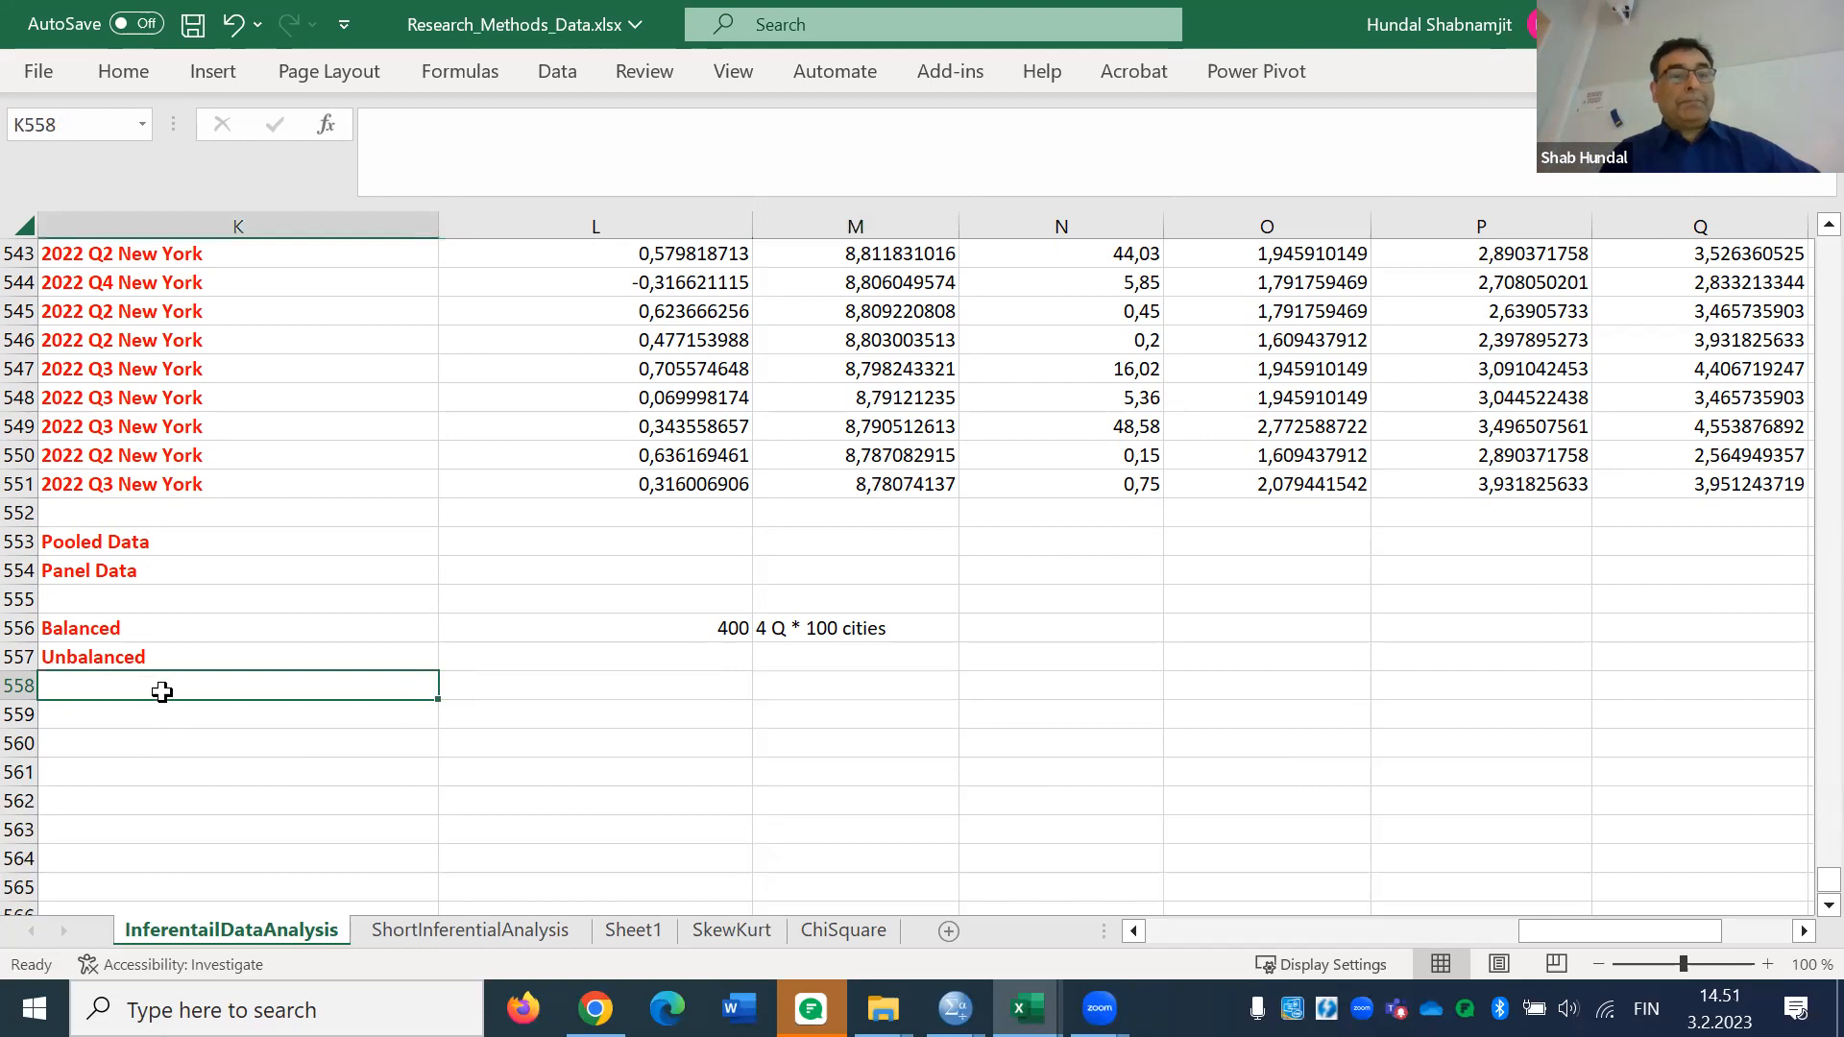
click(212, 653)
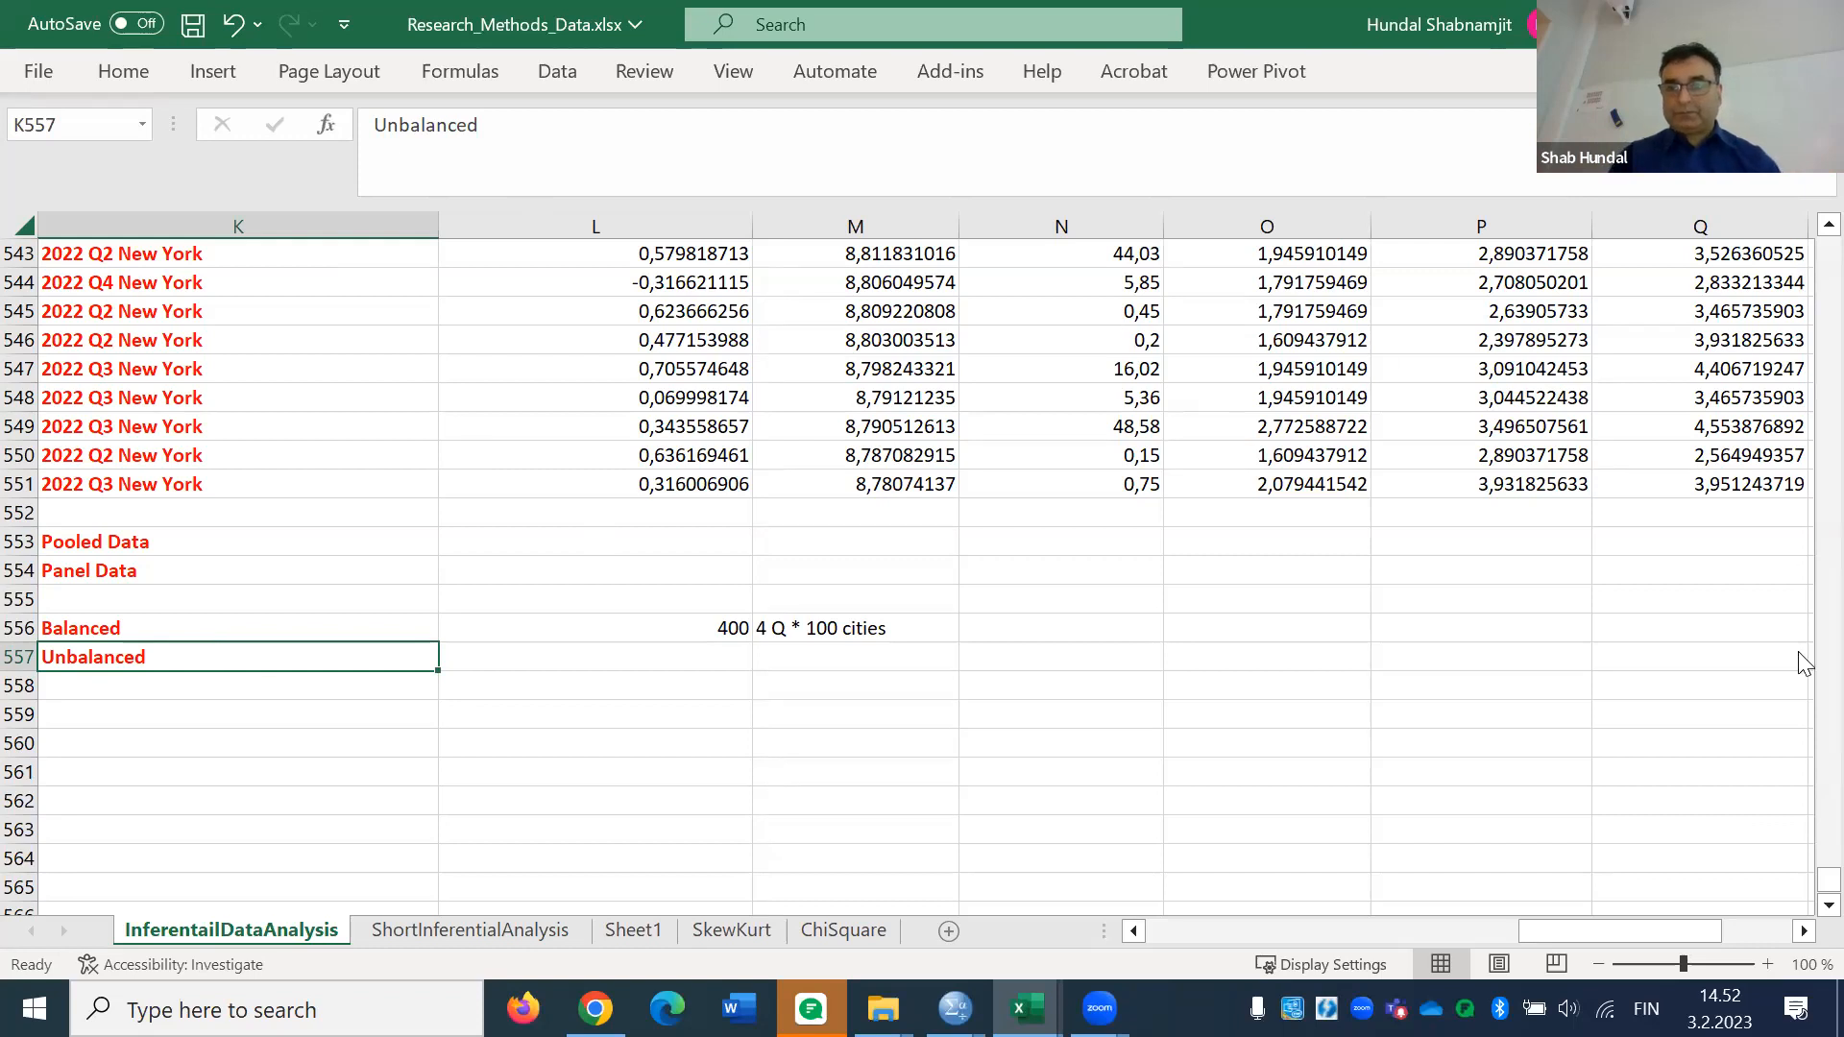
Examine the dataset's variable headings in row 1, from Crime Rate through PopulationDensity
drag(1829, 879, 1829, 720)
drag(1804, 310, 1806, 249)
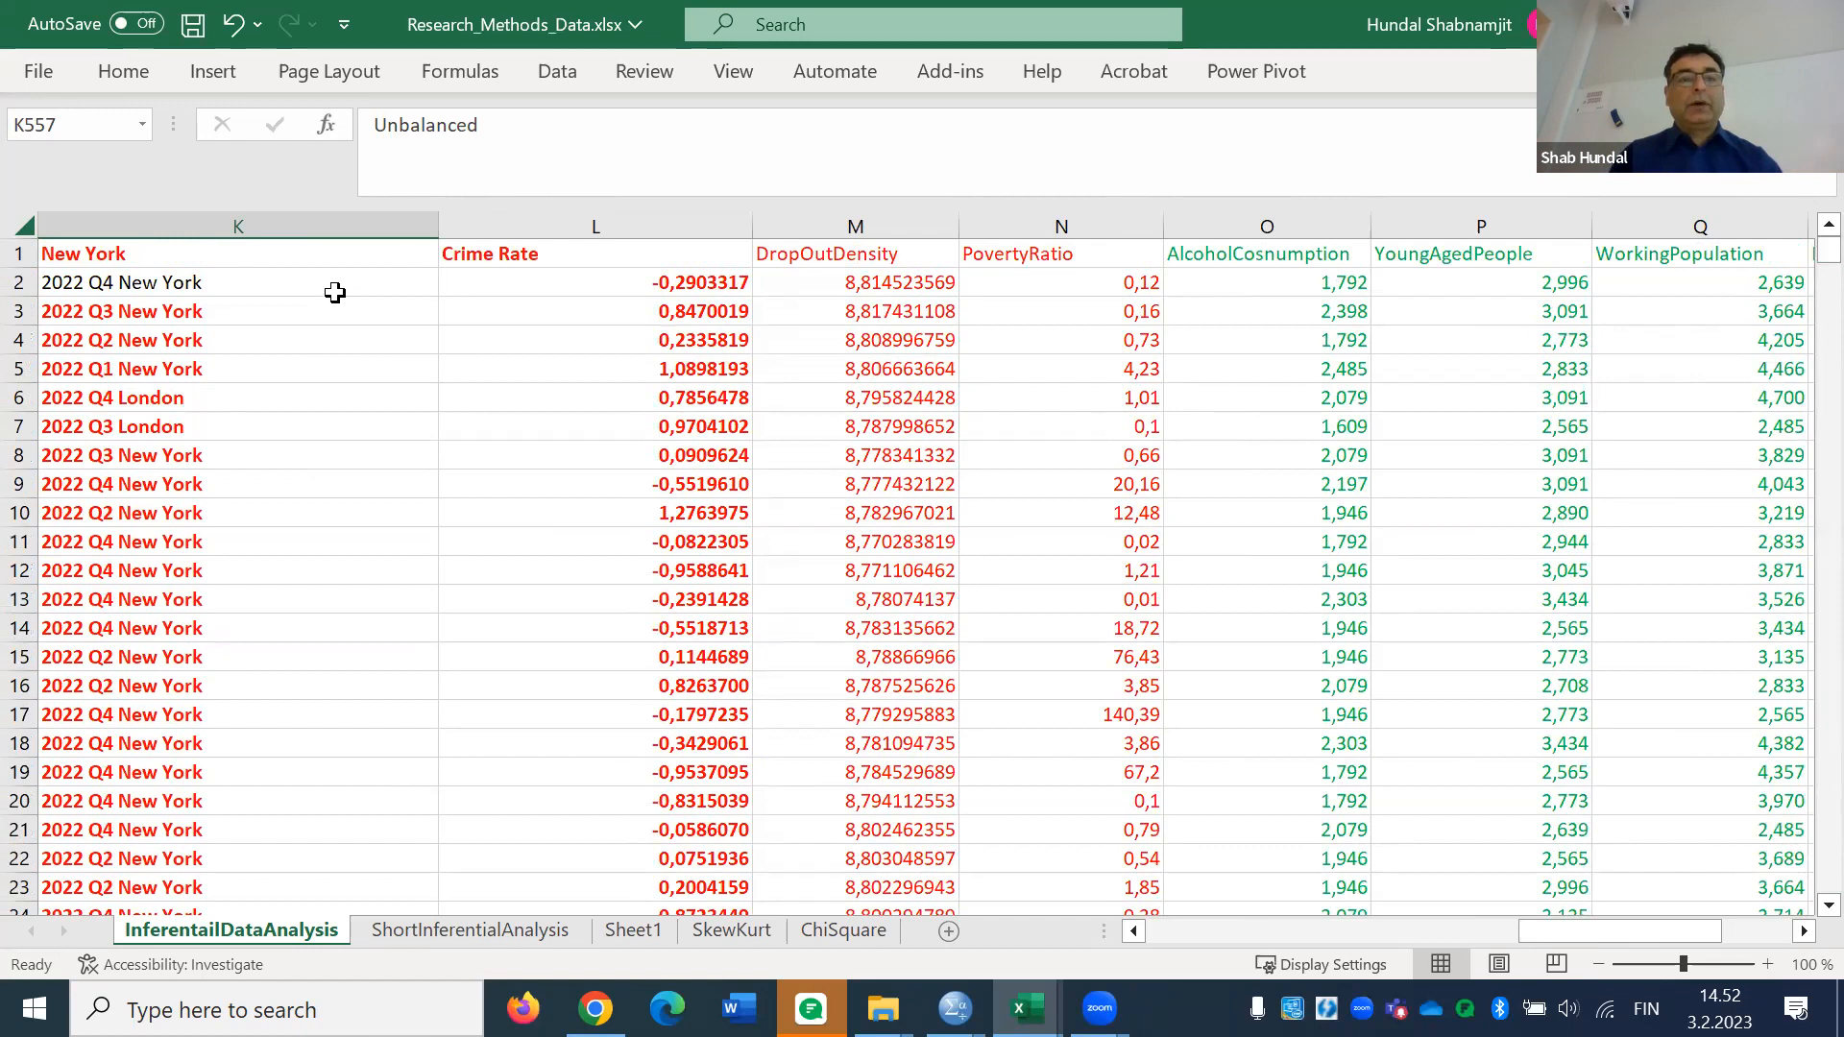
click(553, 251)
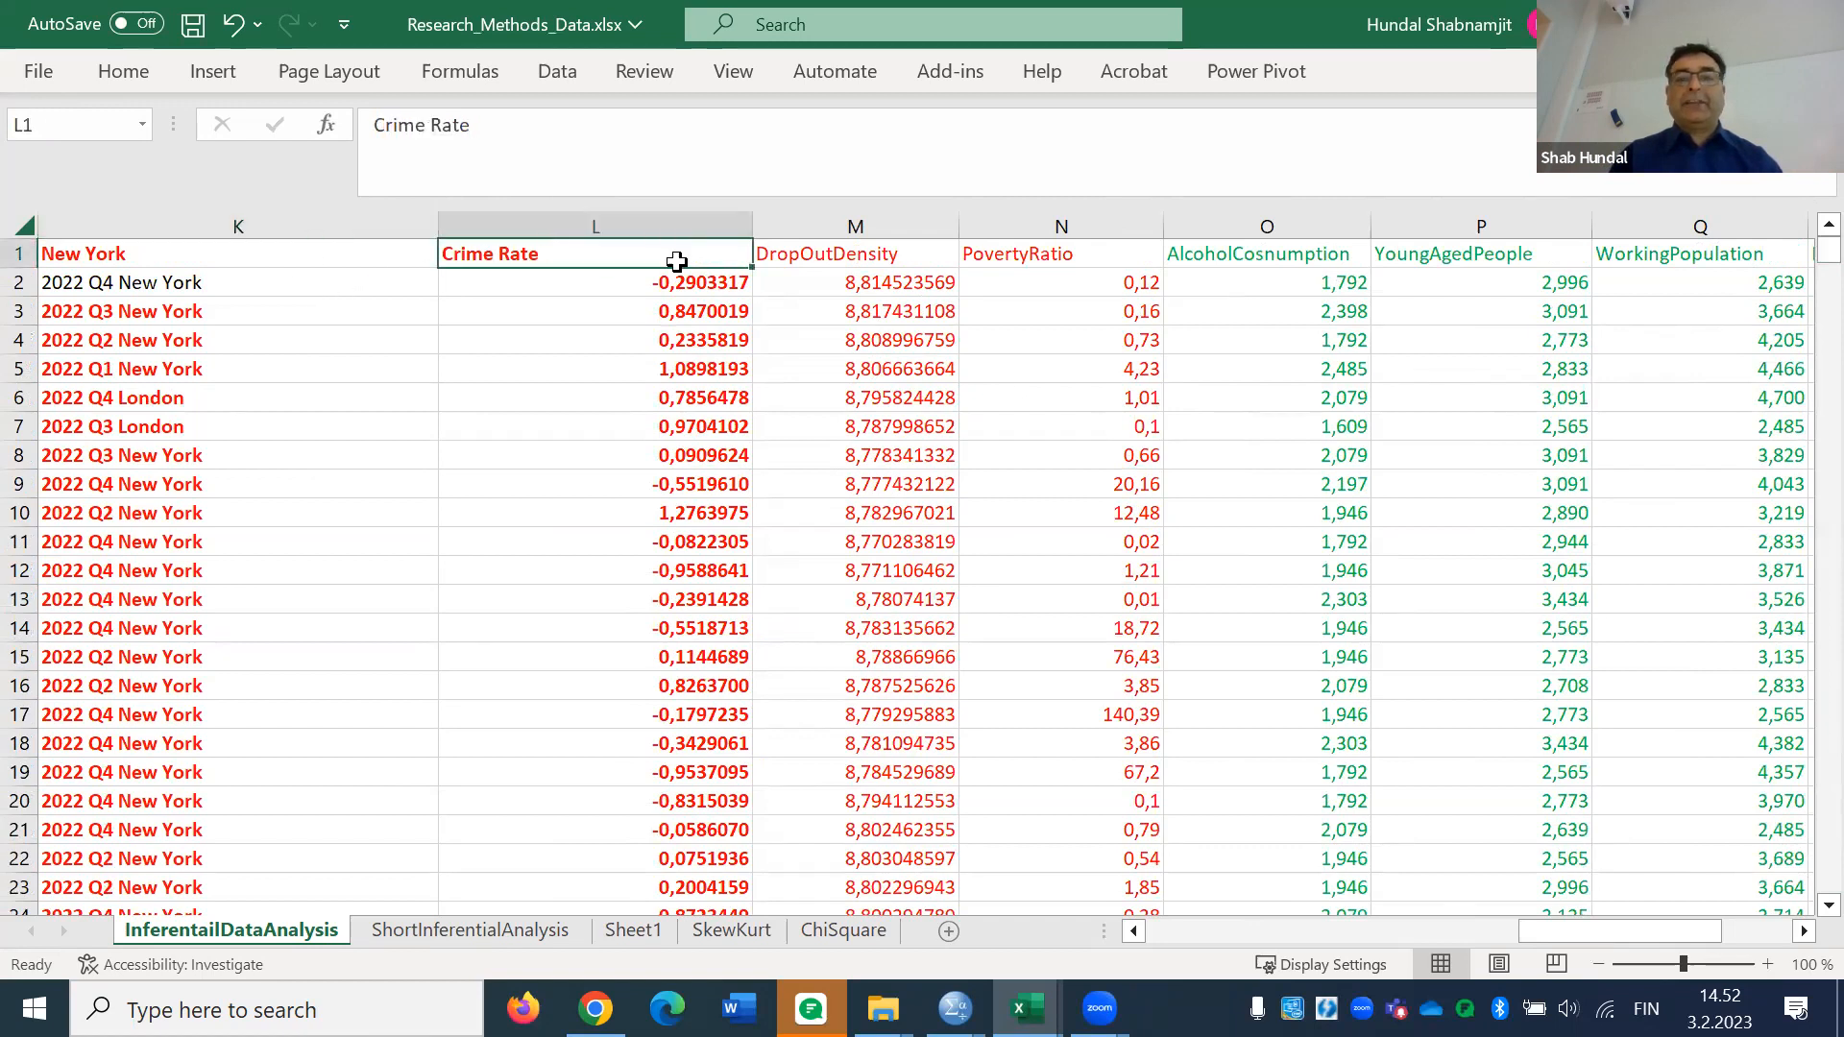
click(780, 256)
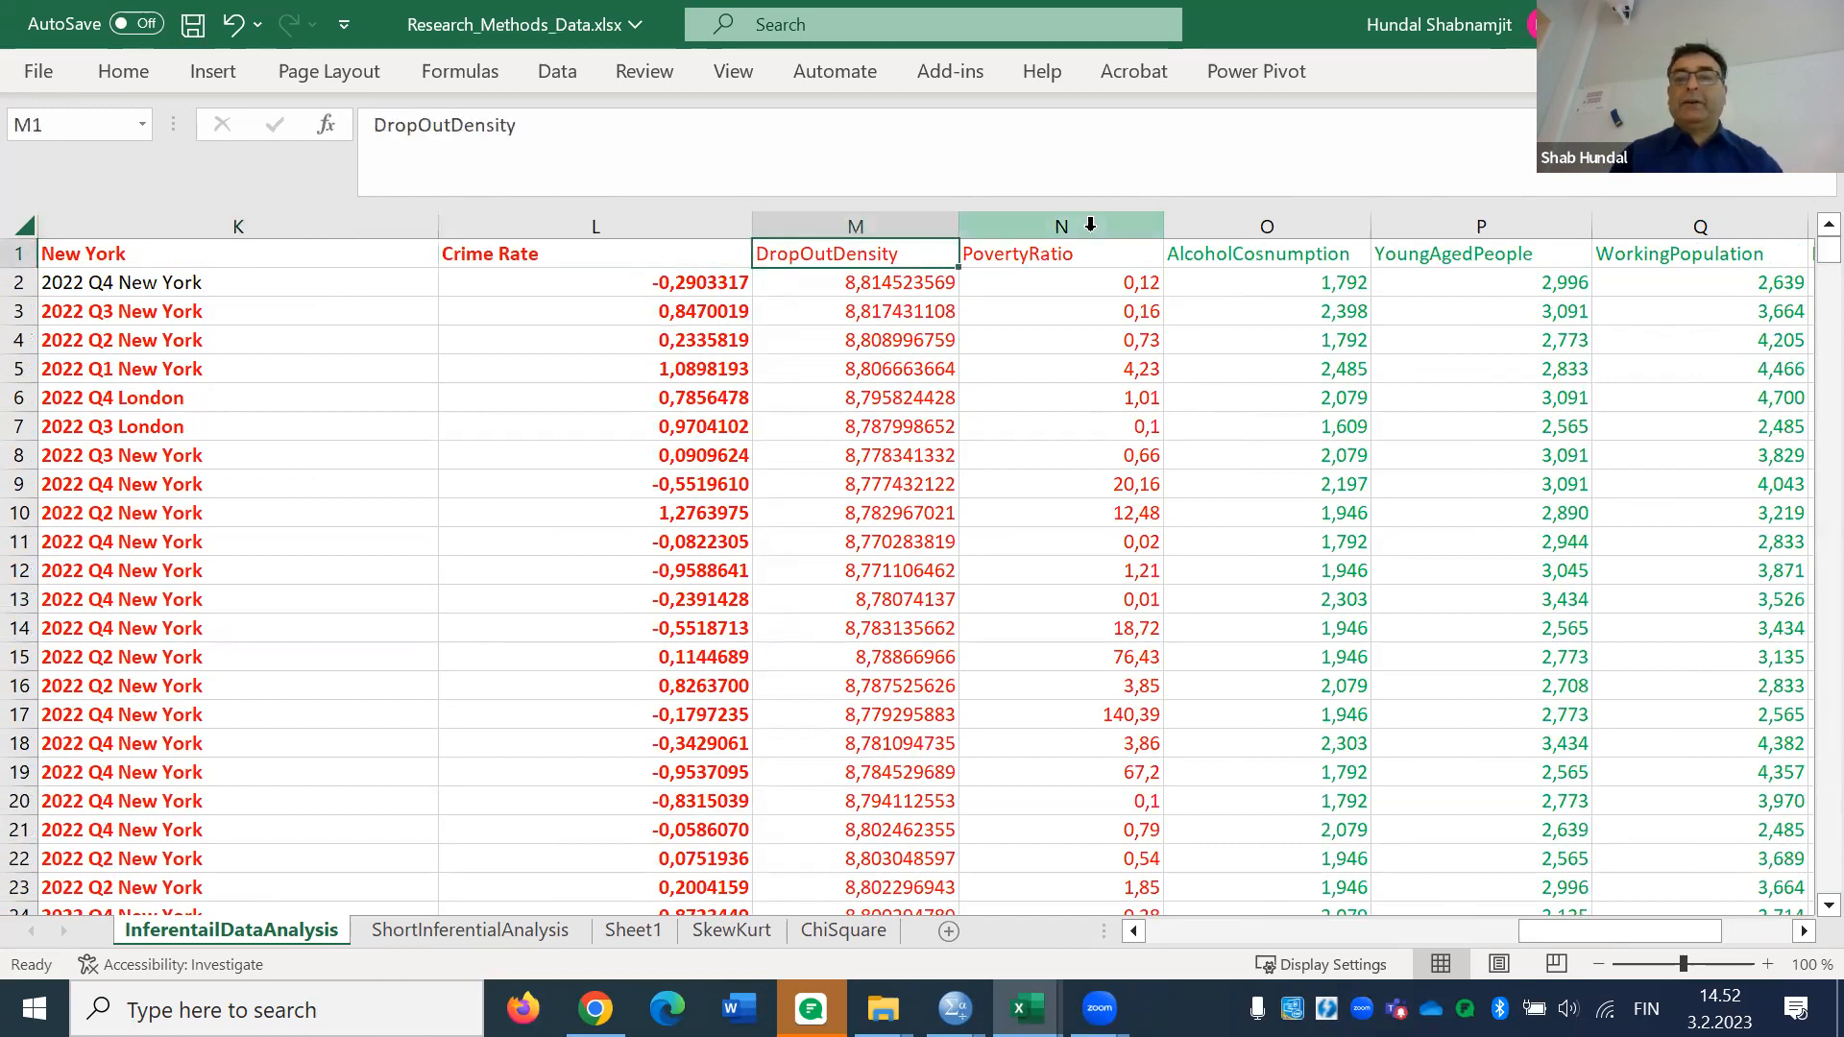
click(1060, 259)
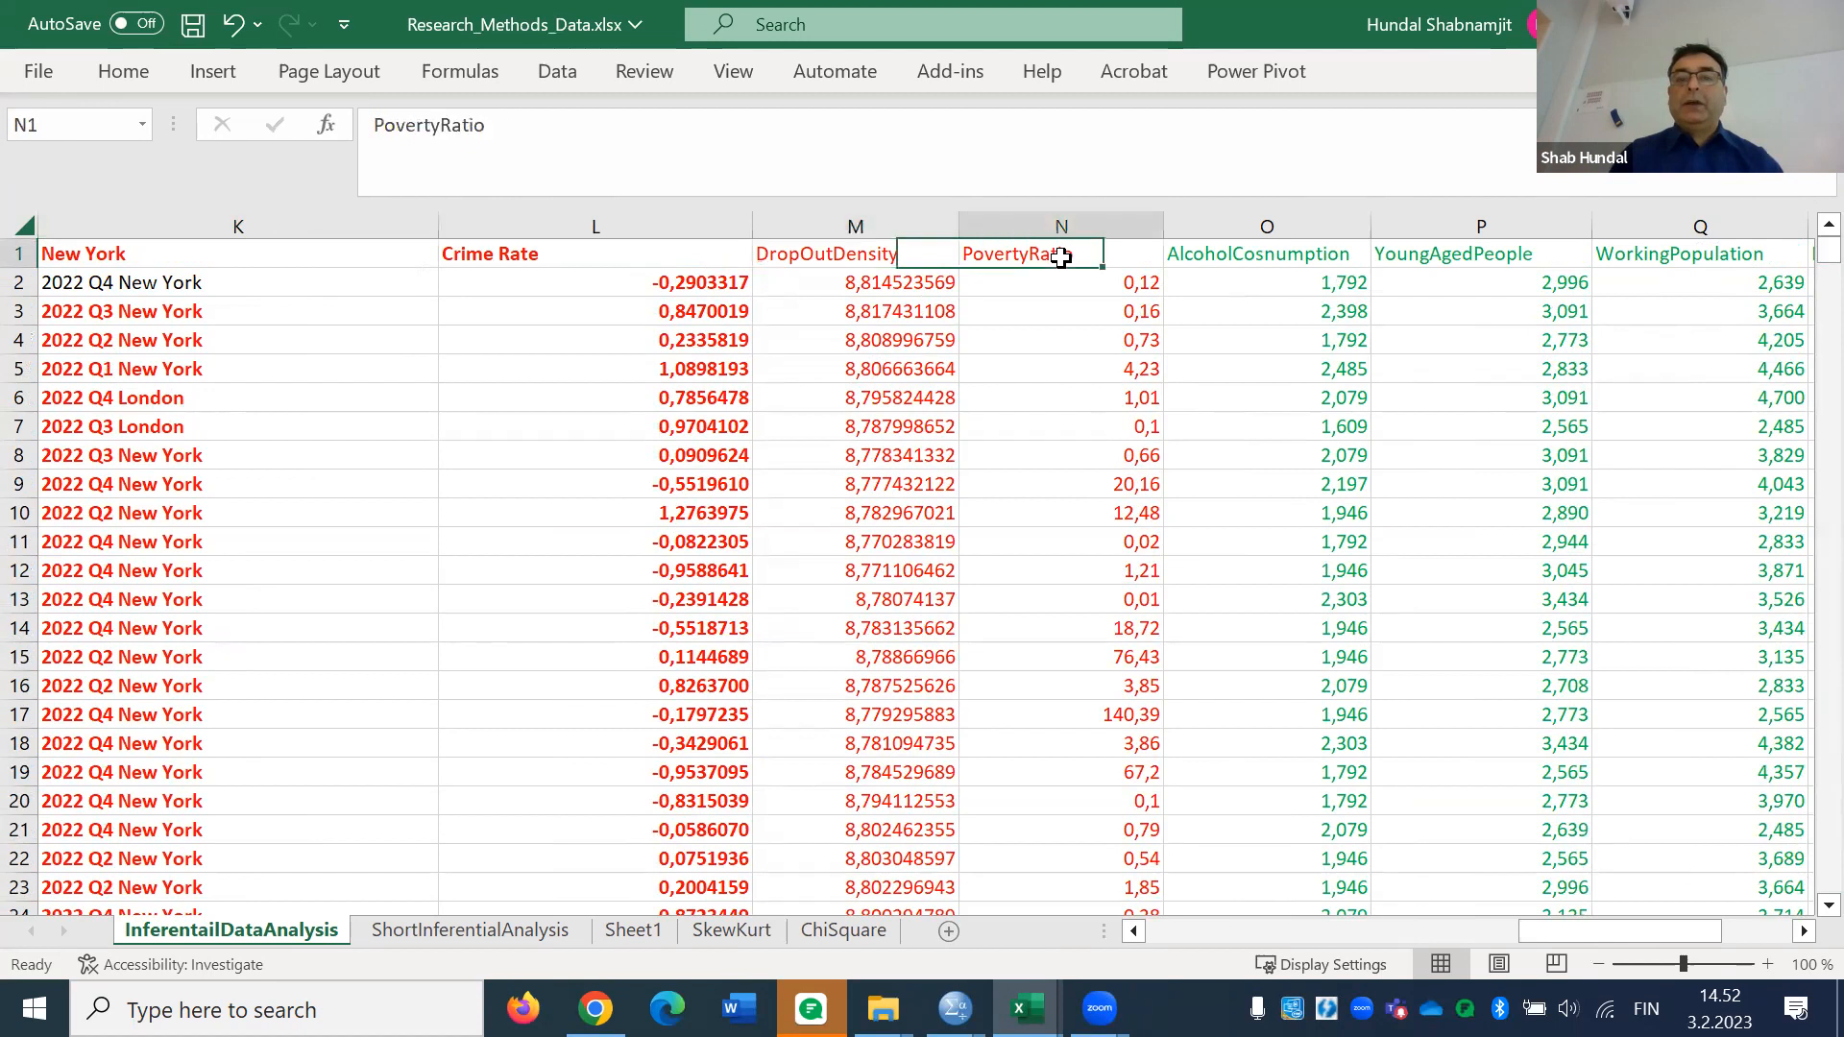
click(553, 256)
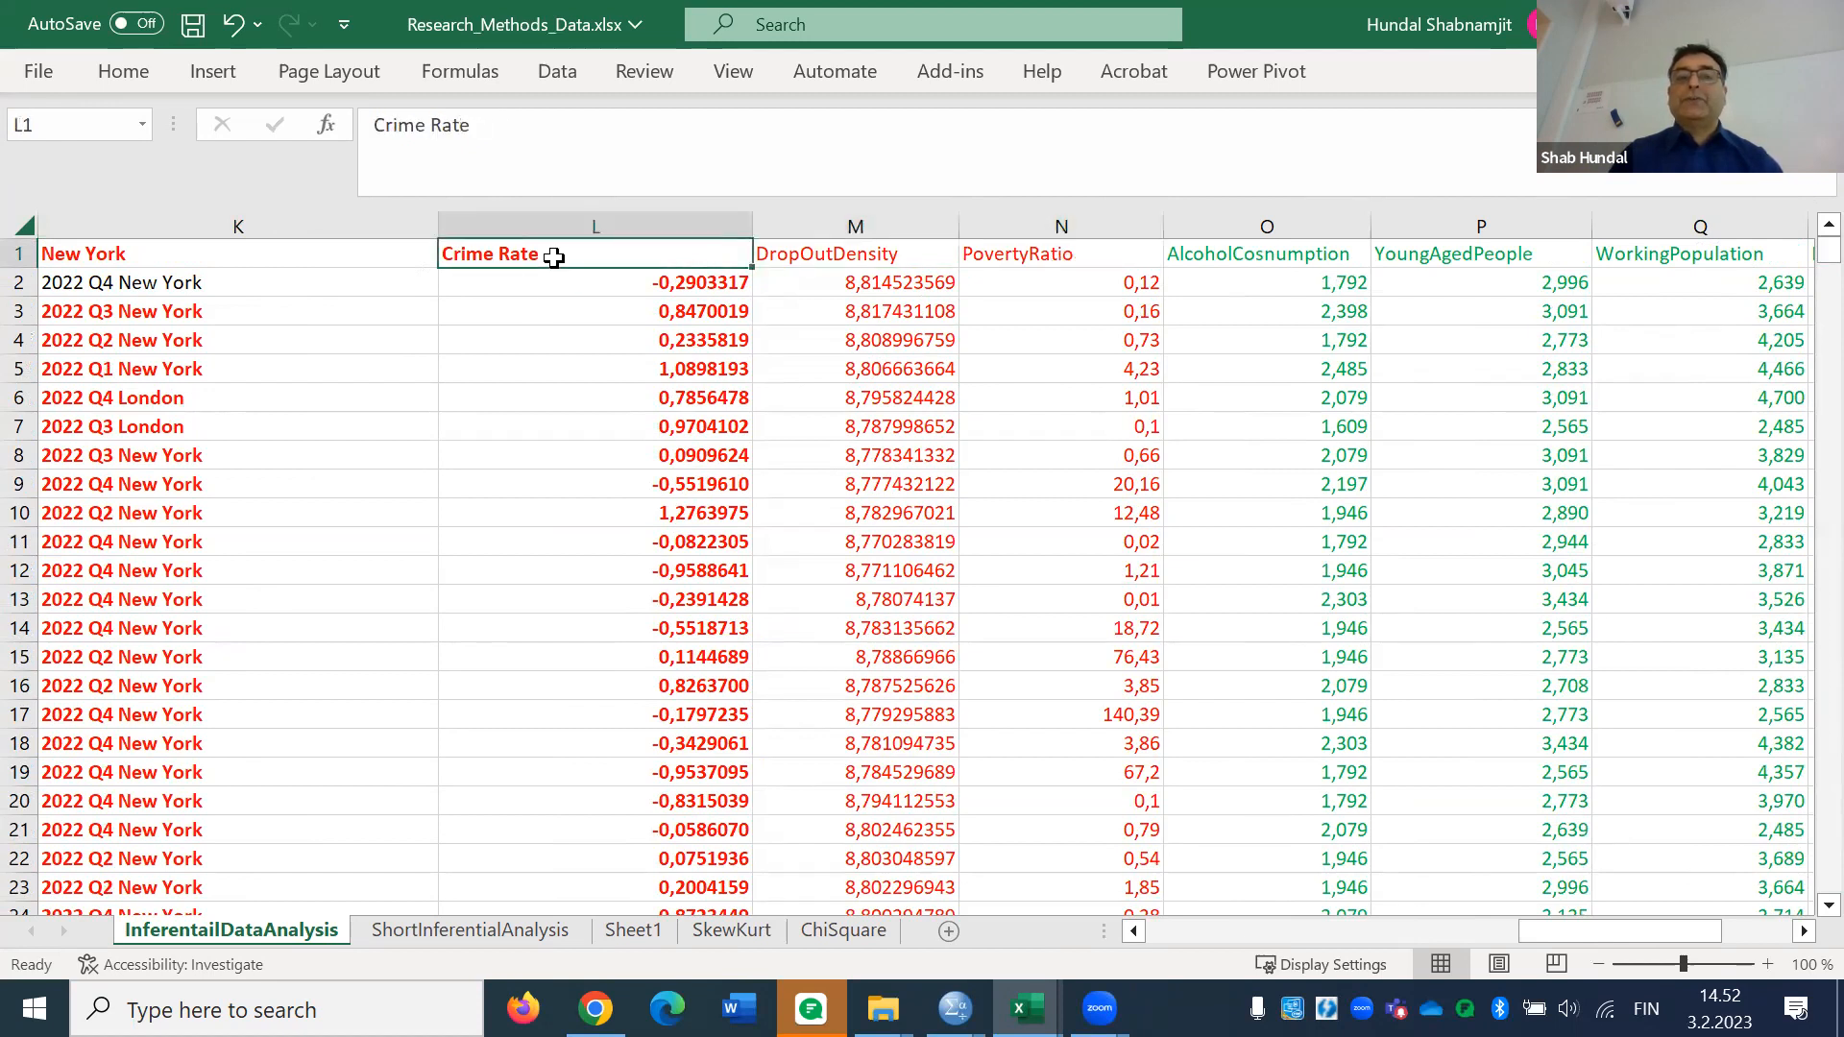
click(790, 261)
click(670, 258)
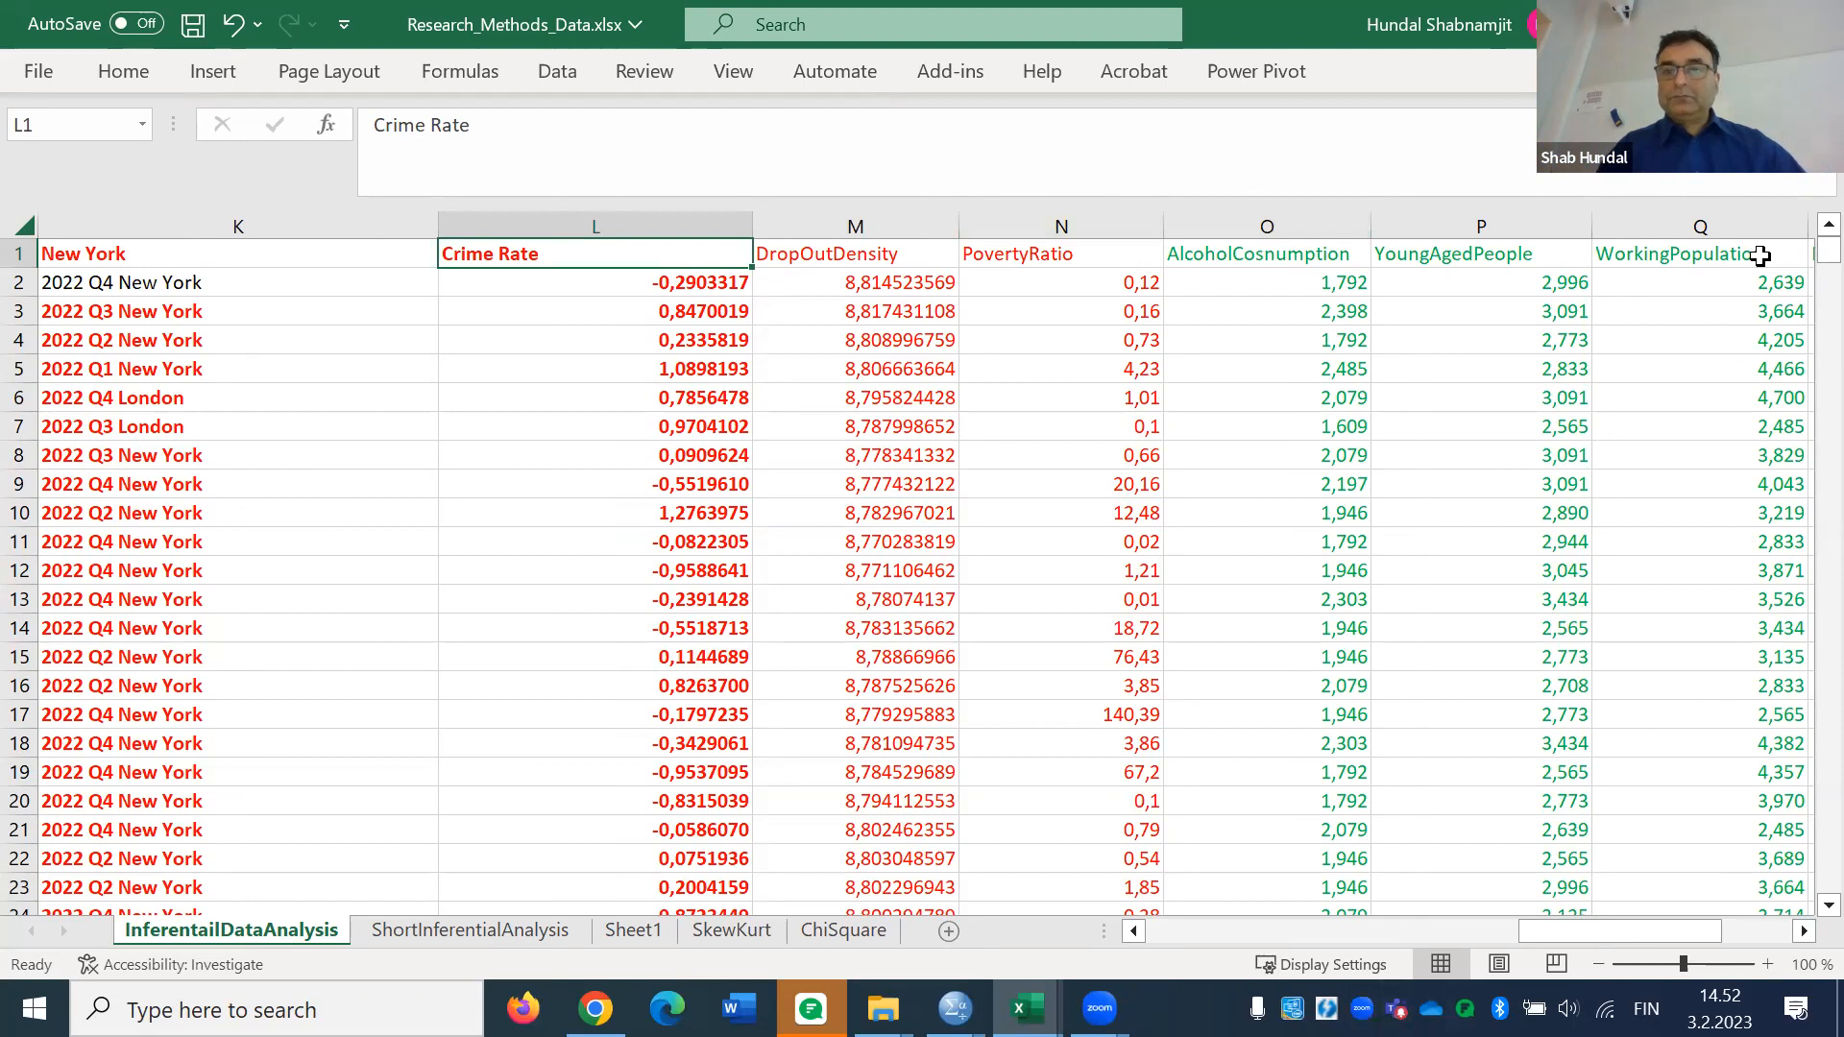
click(1802, 932)
click(1802, 931)
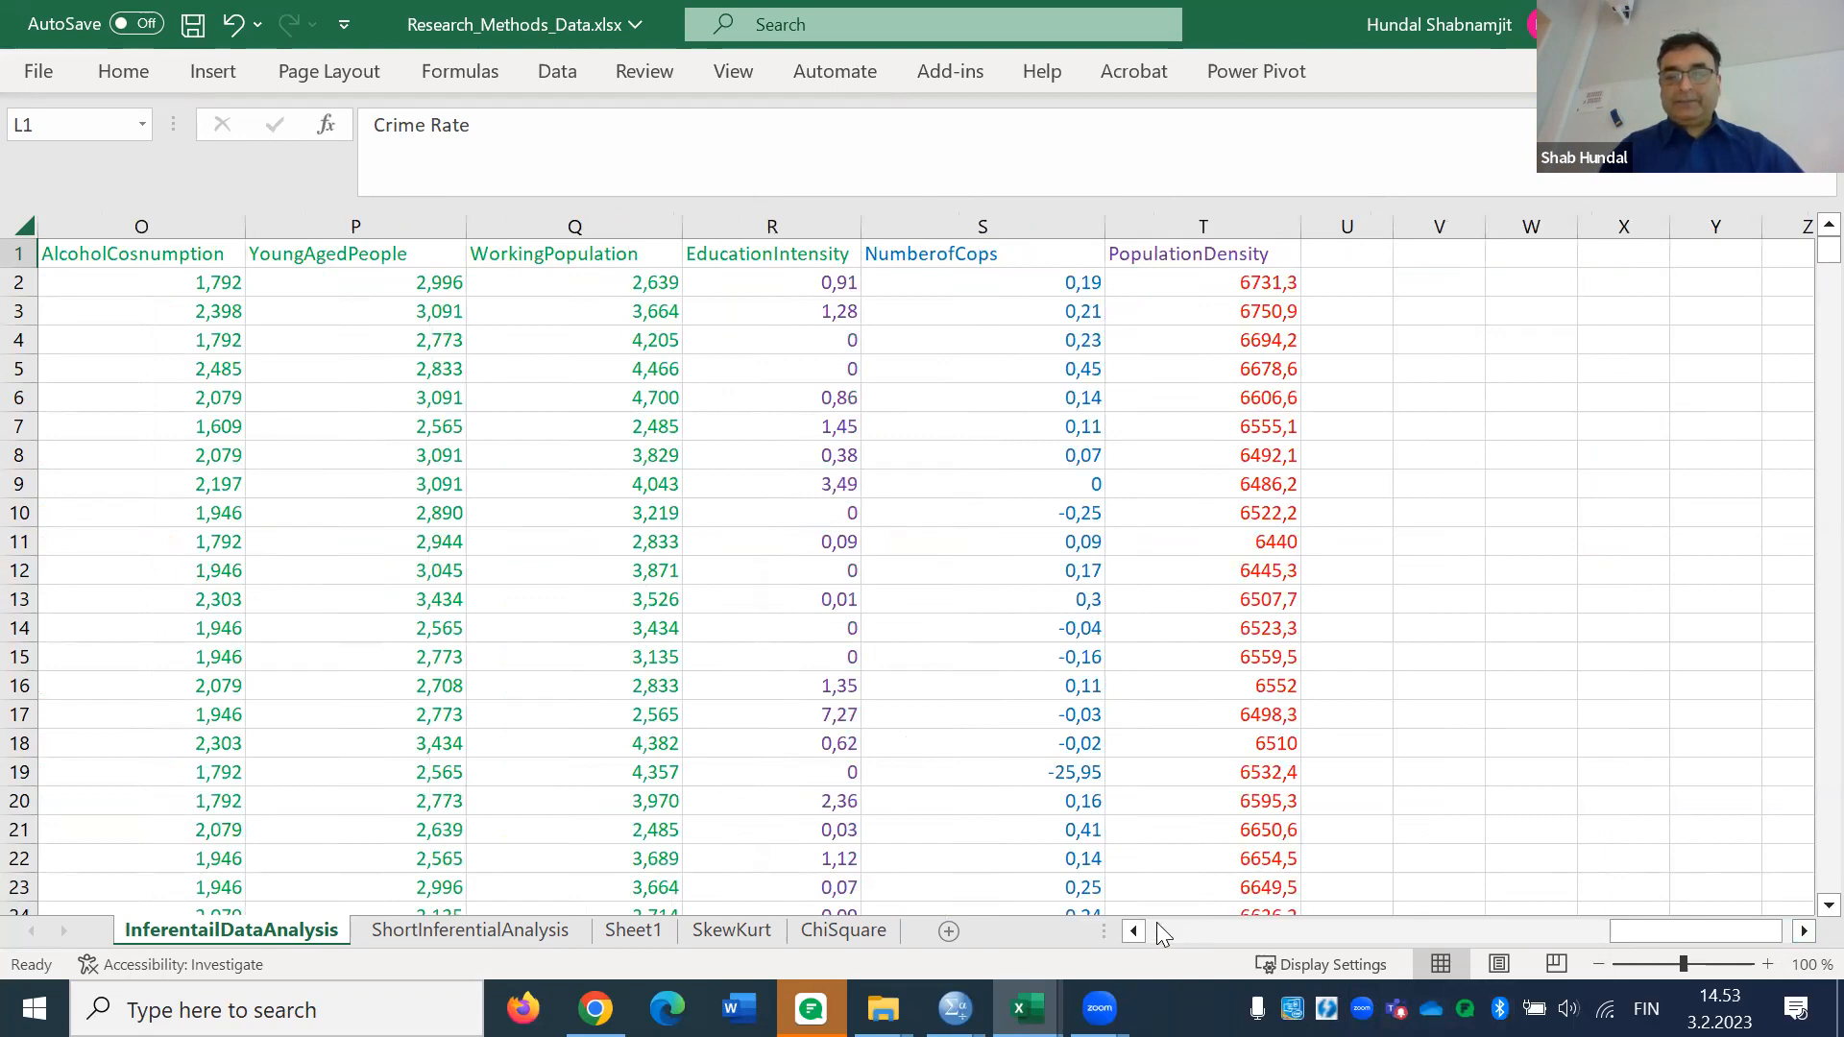
click(1134, 932)
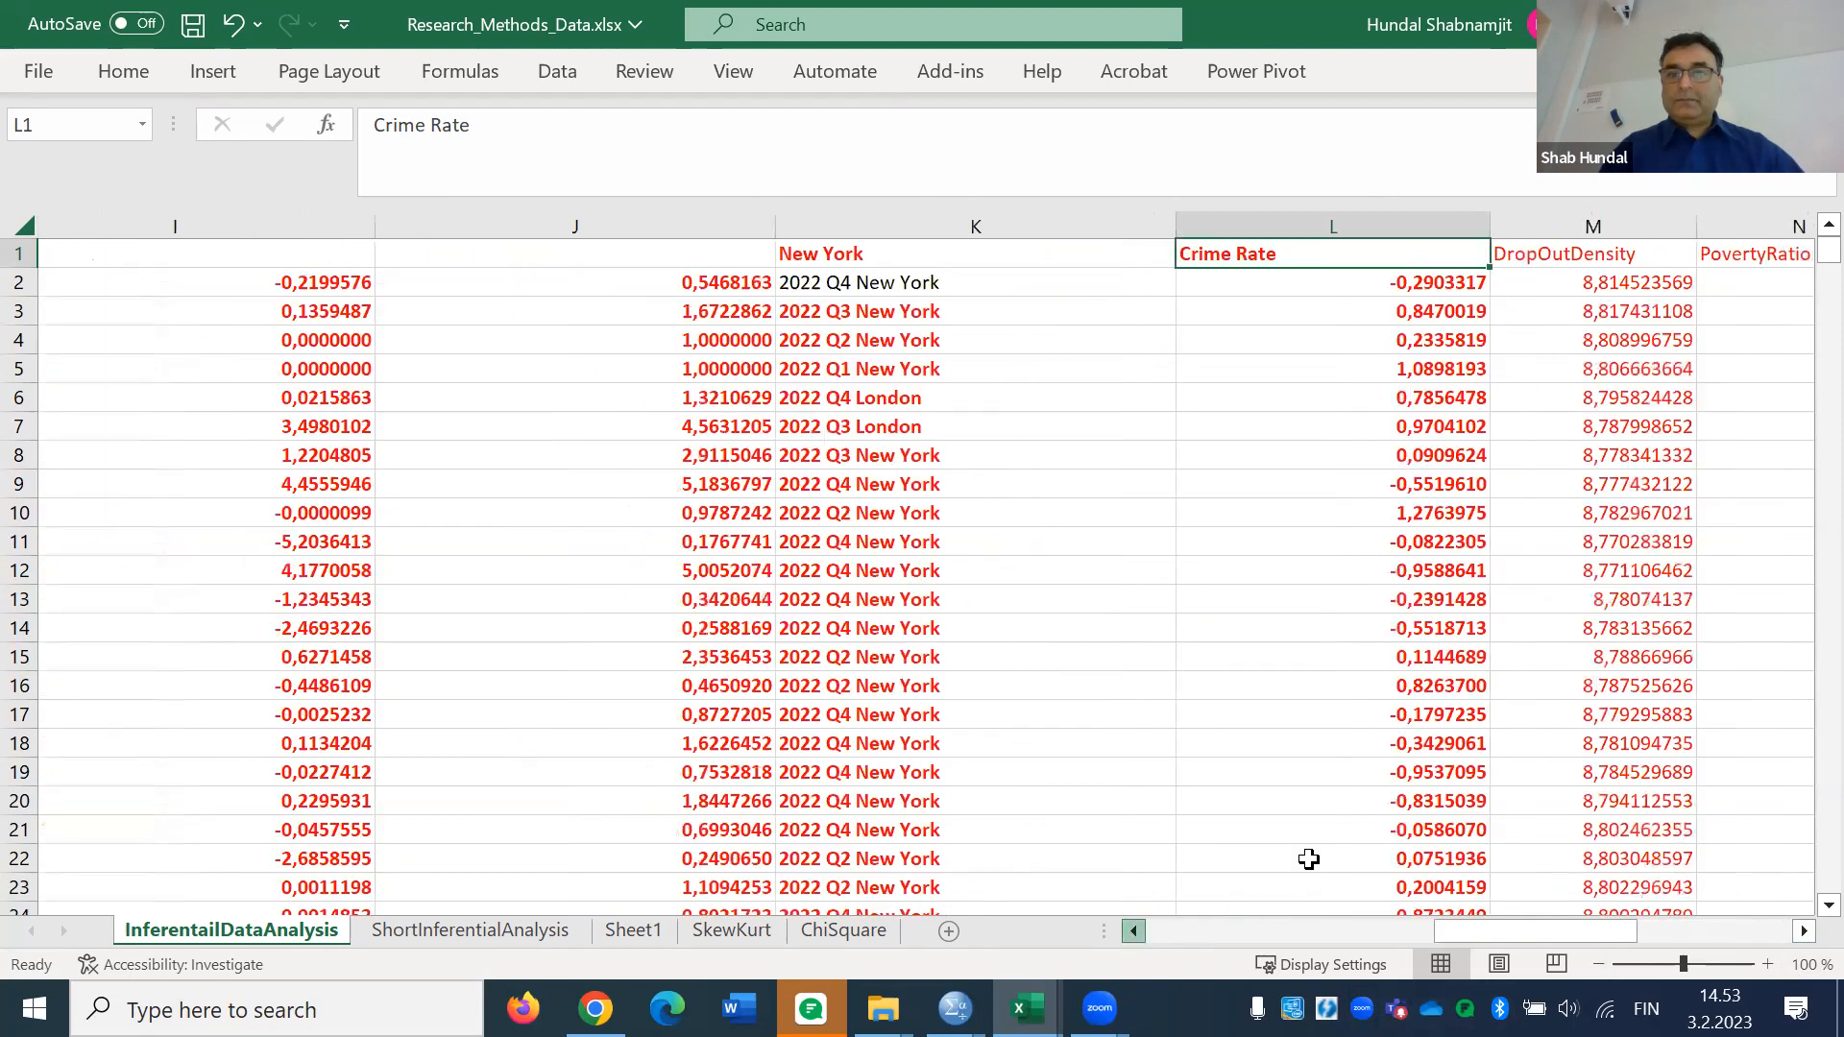
Copy the whole columns L through T, from Crime Rate to PopulationDensity
drag(1441, 931, 1550, 968)
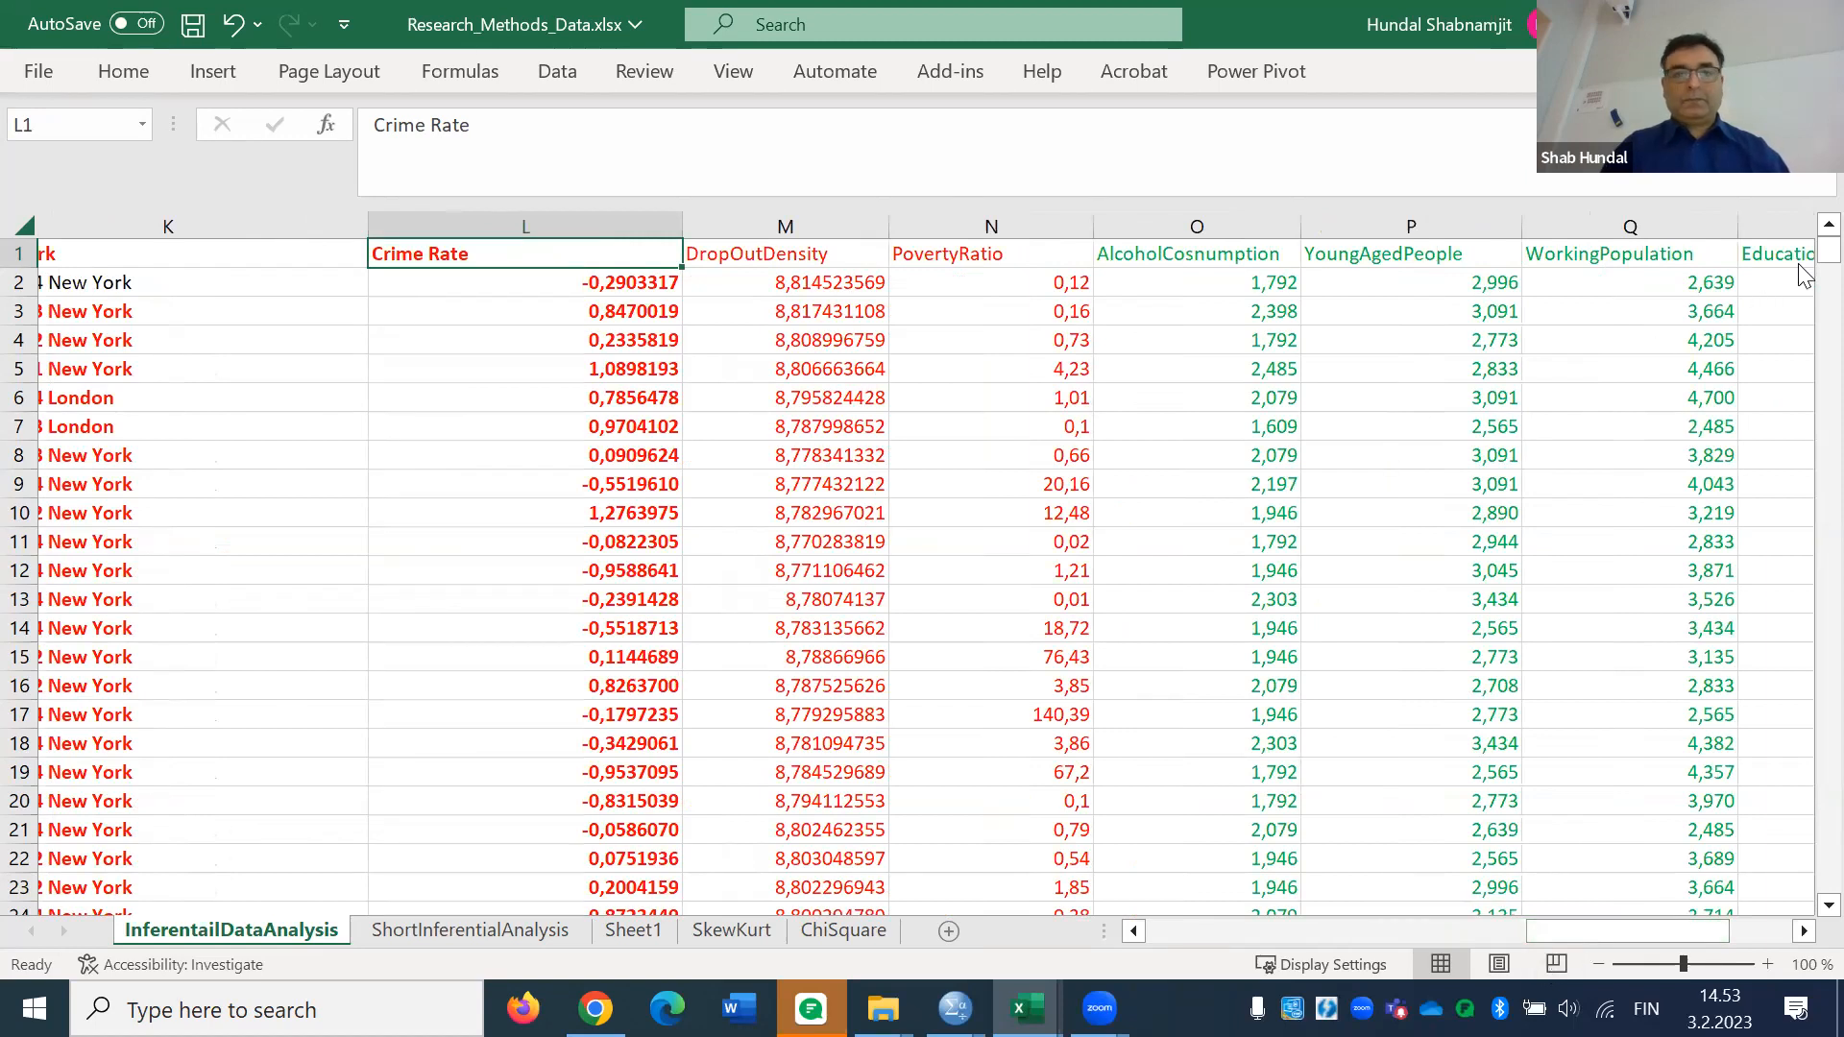
click(534, 229)
drag(534, 228, 1692, 333)
right_click(1429, 350)
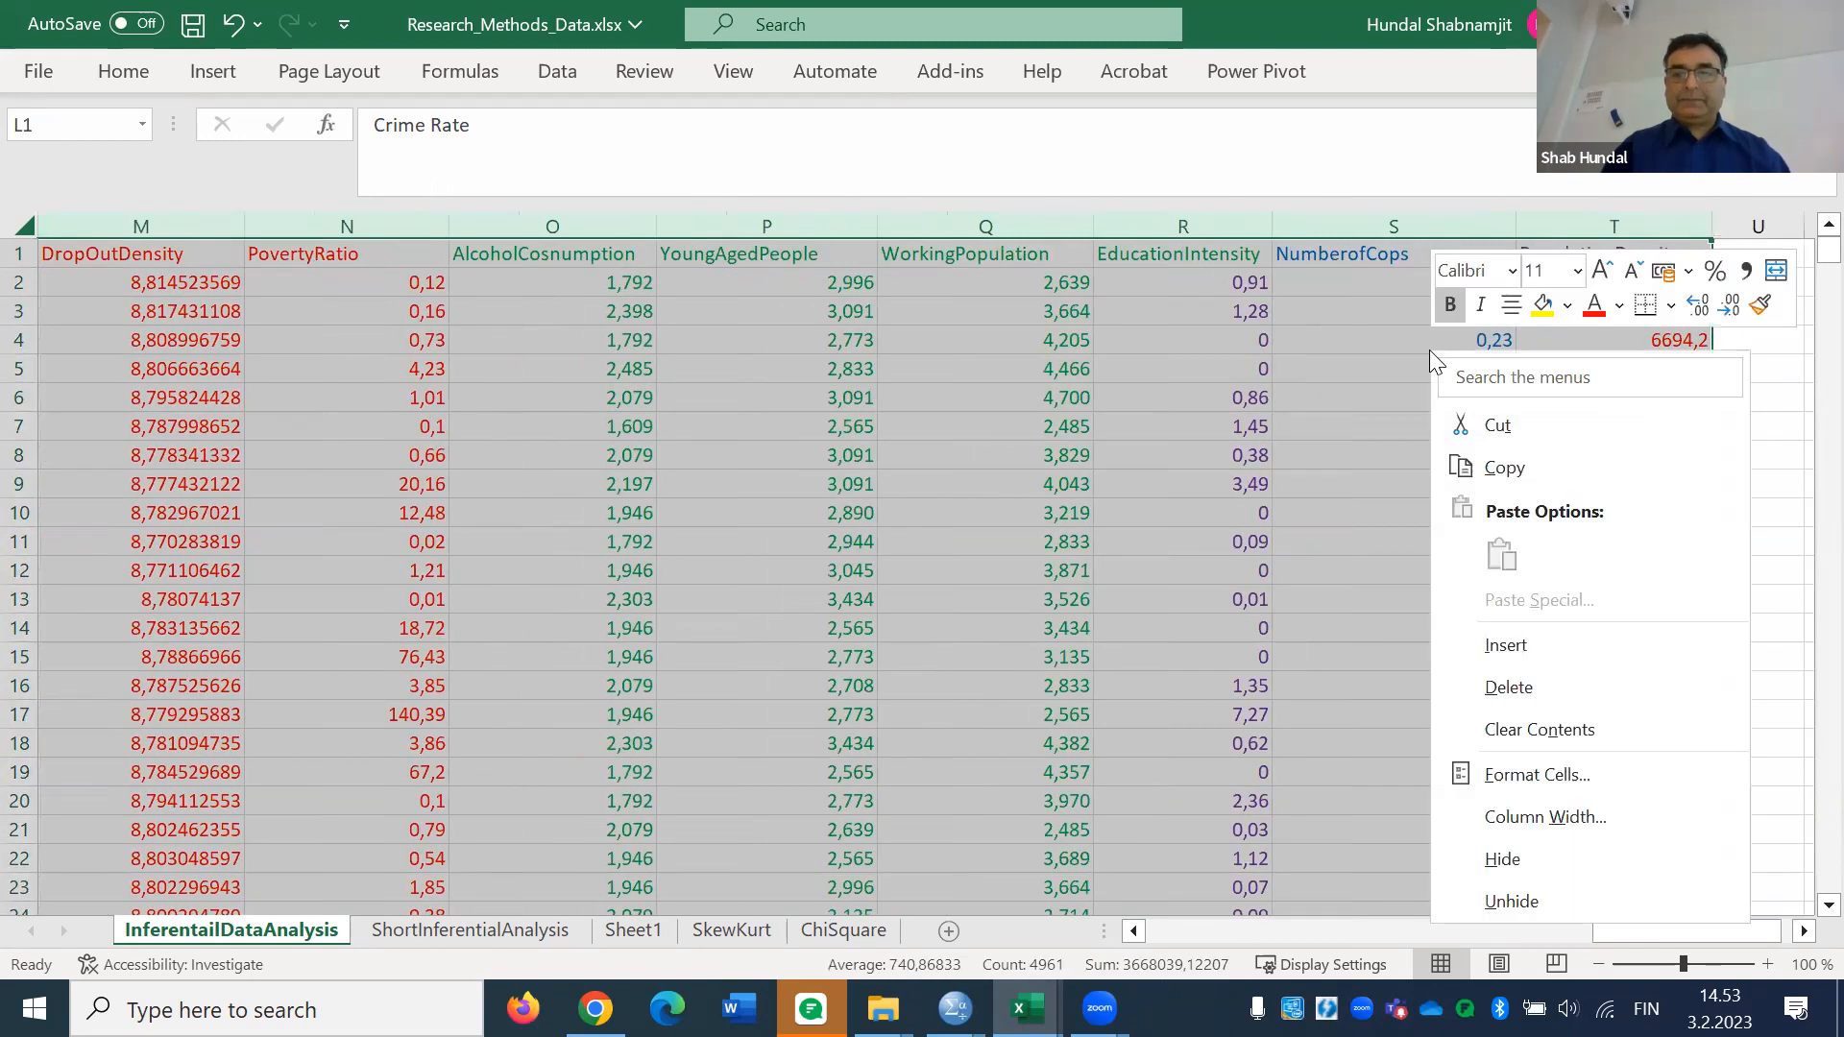
click(1525, 467)
scroll(1514, 461, left, 3)
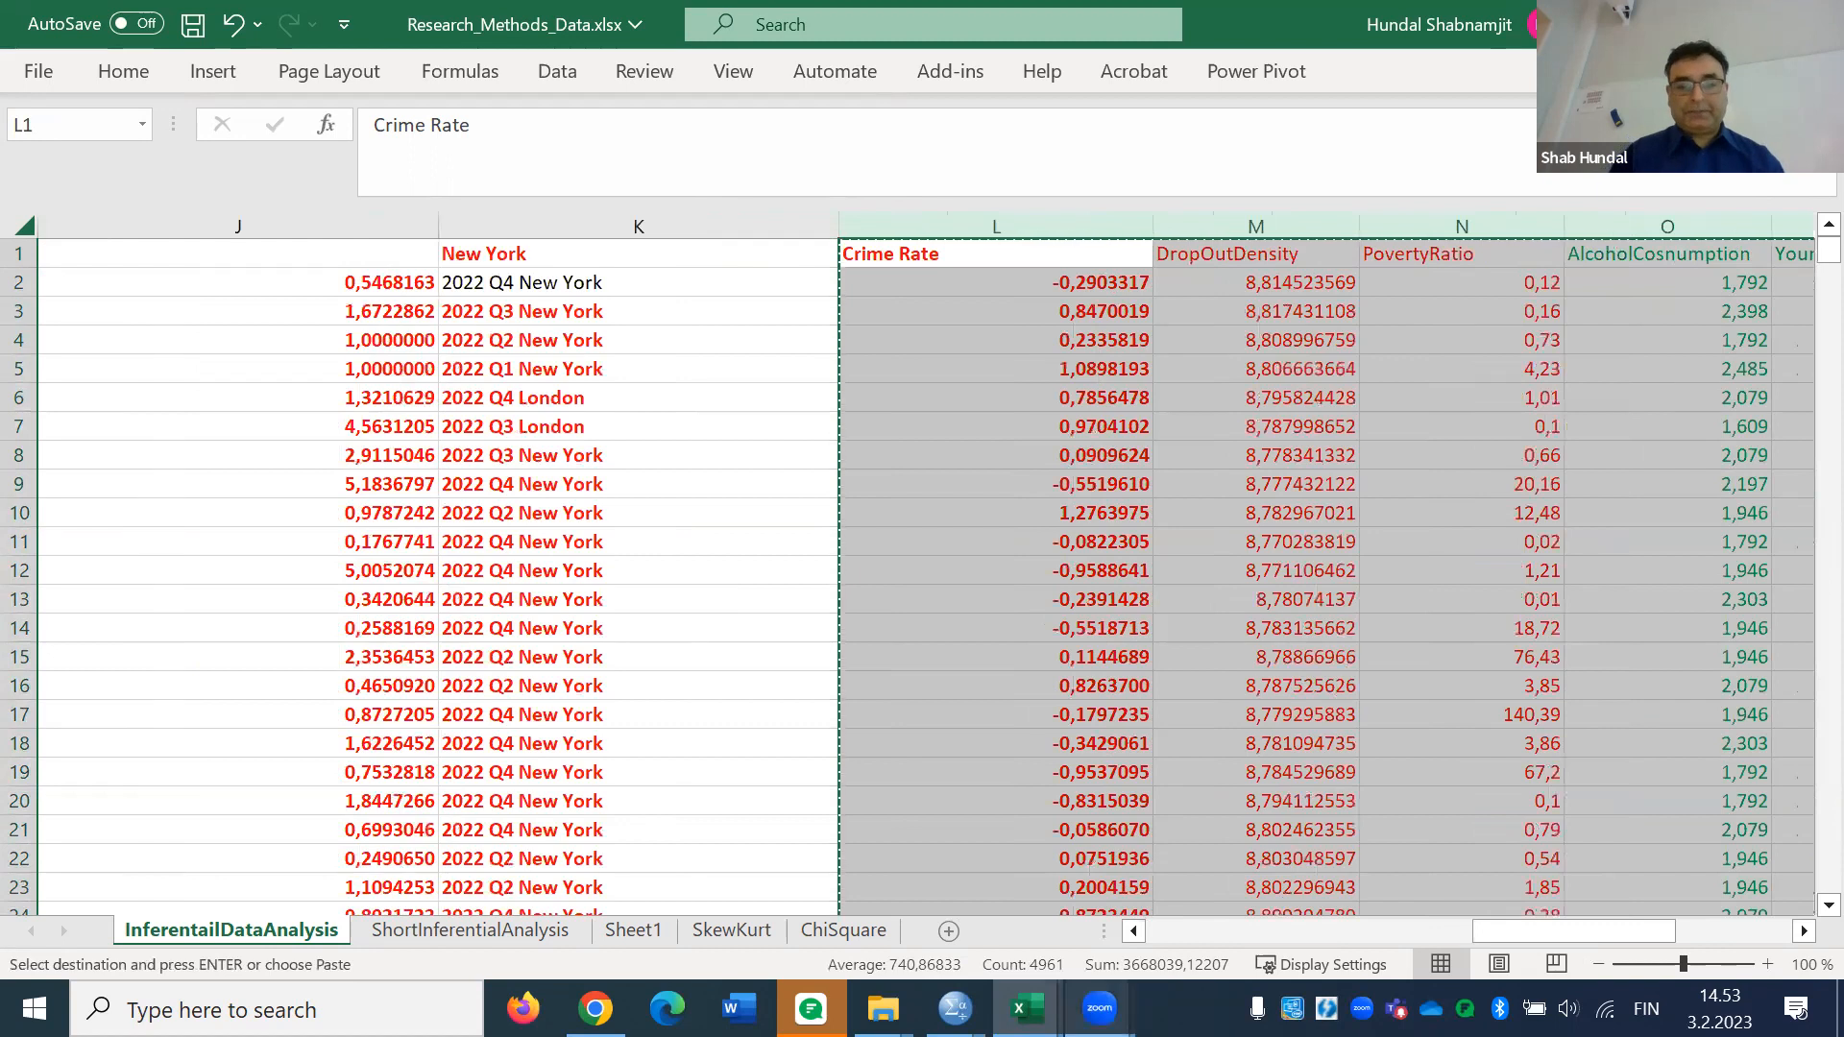
Switch to SPSS and exit the session that holds the earlier crime rate data, without saving its output, leaving the empty dataset open
click(953, 1008)
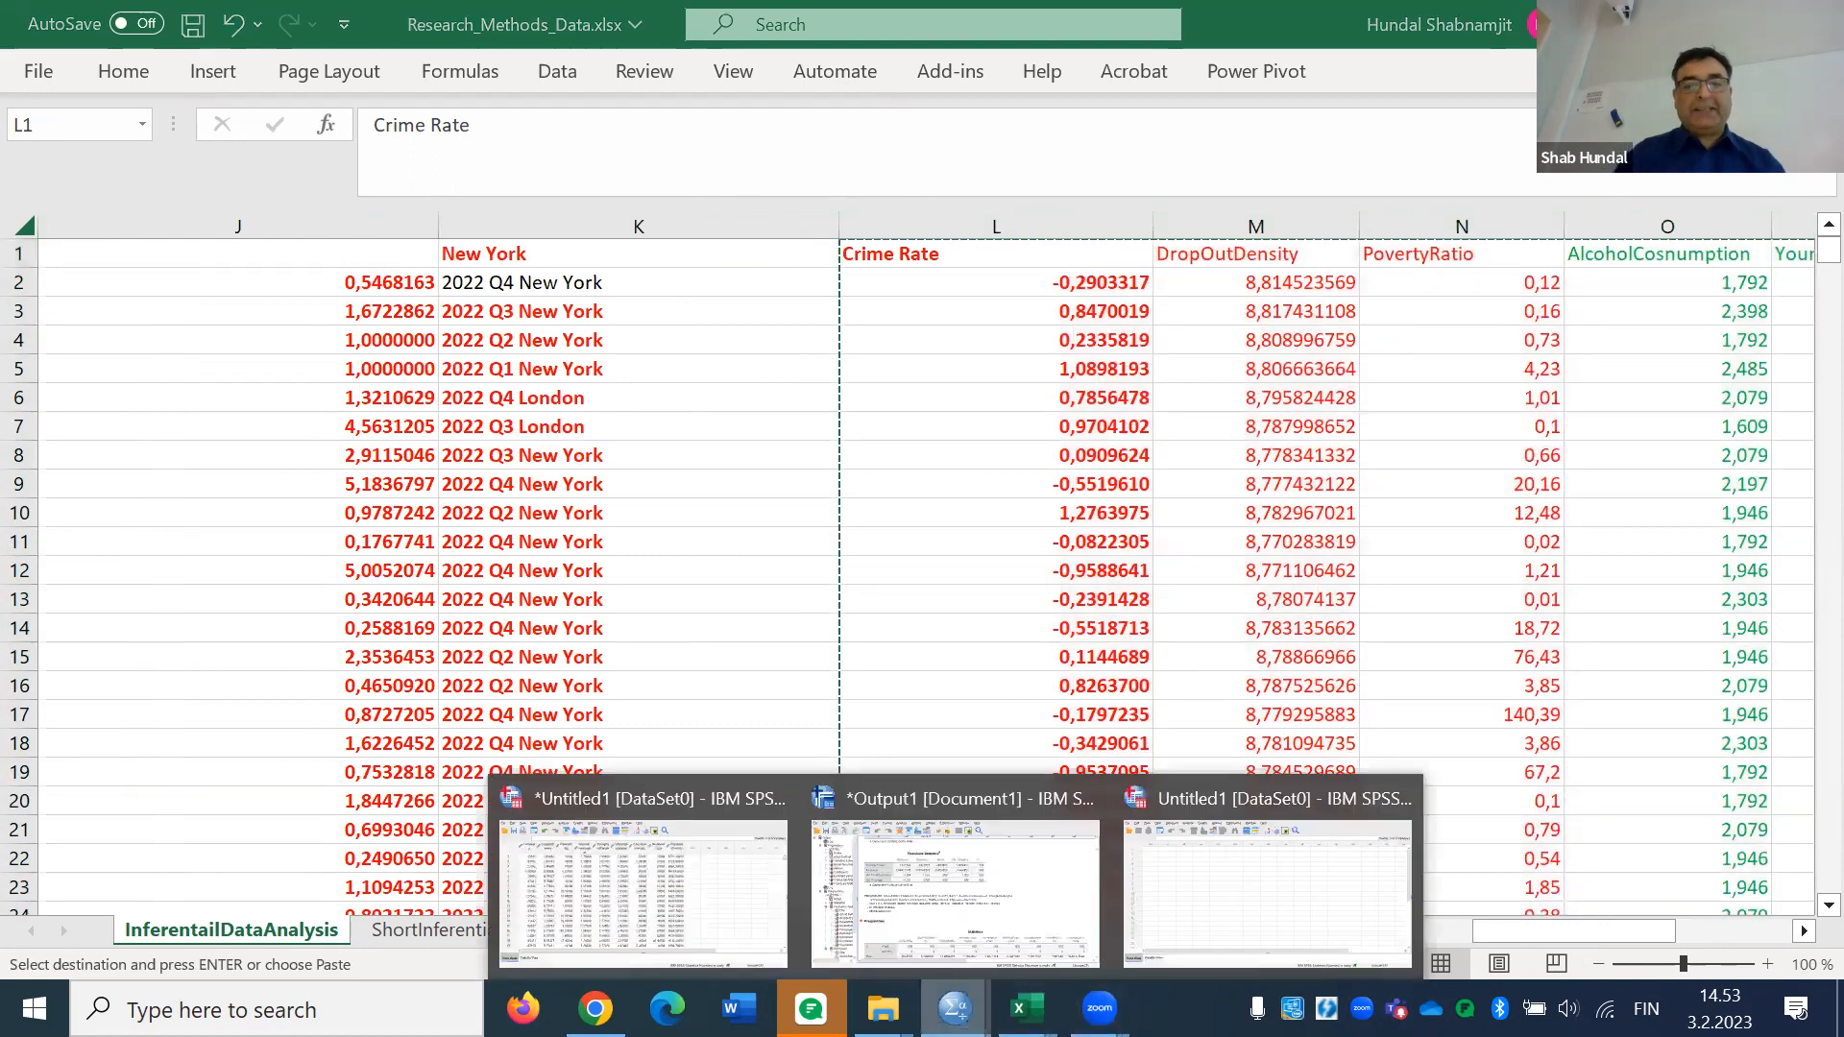
click(1222, 902)
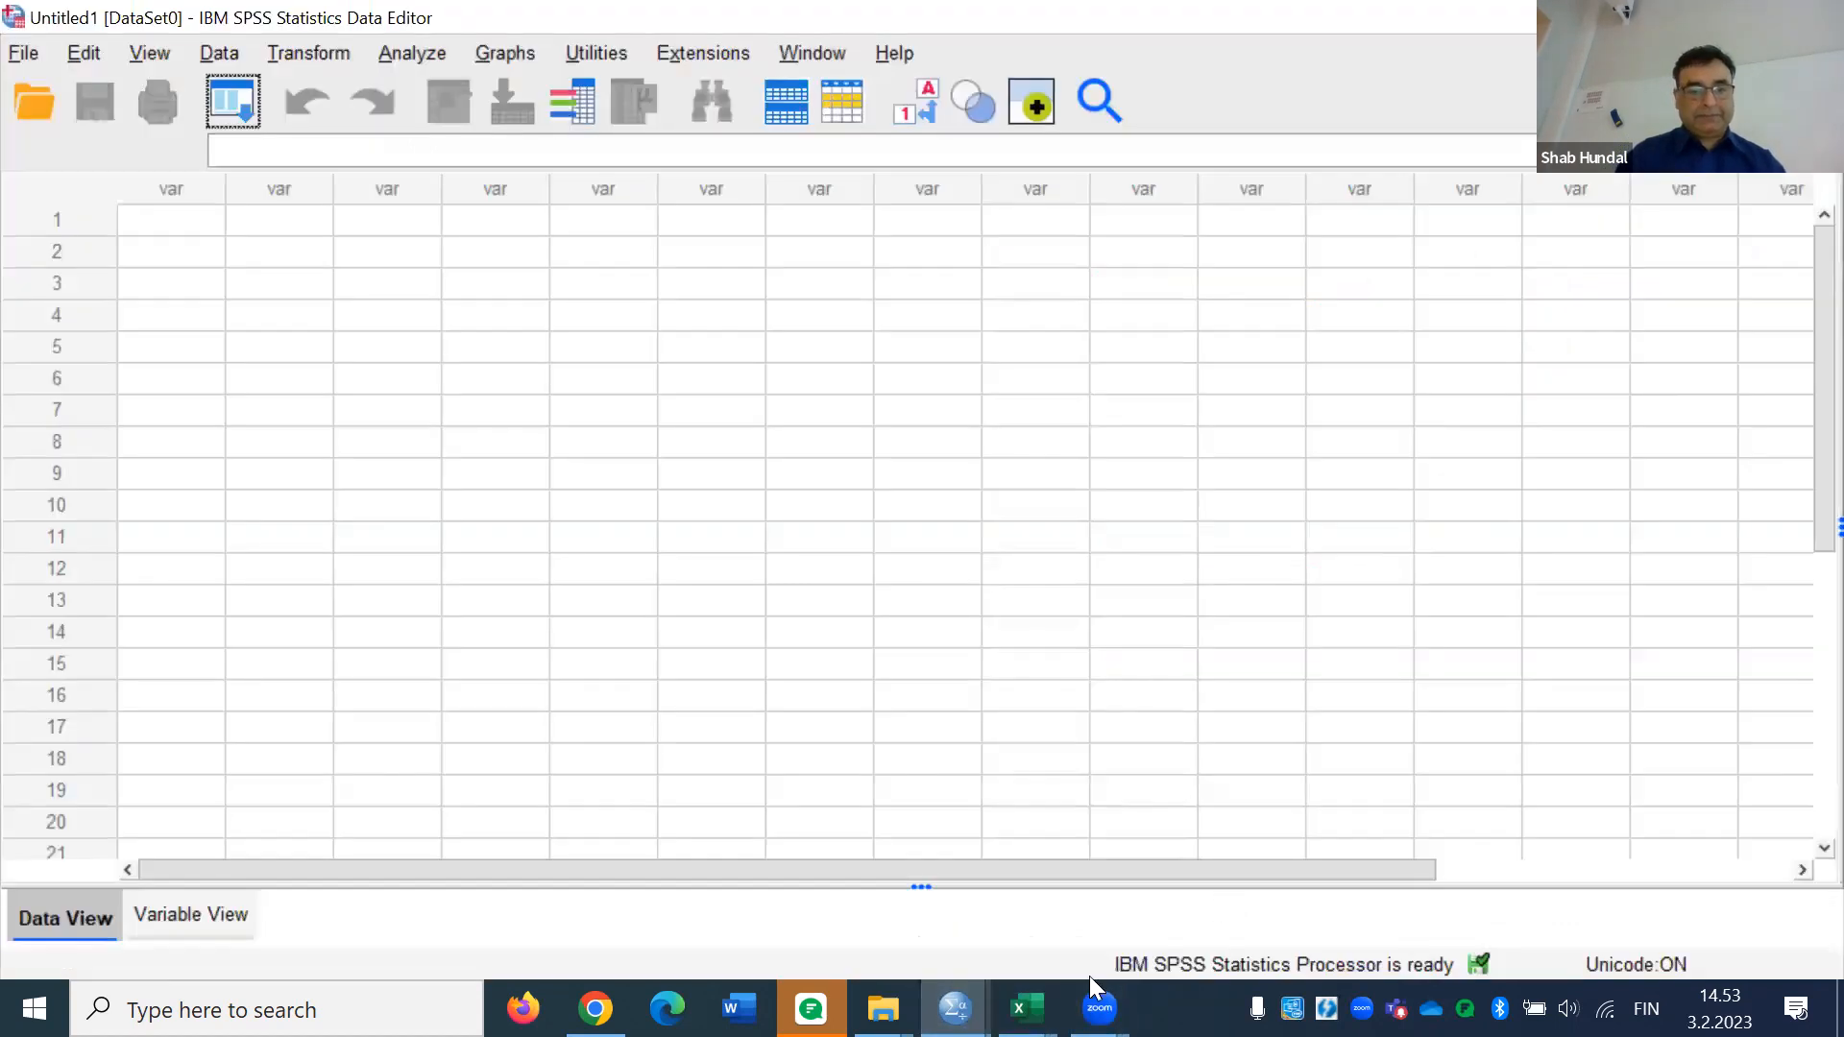
click(953, 1009)
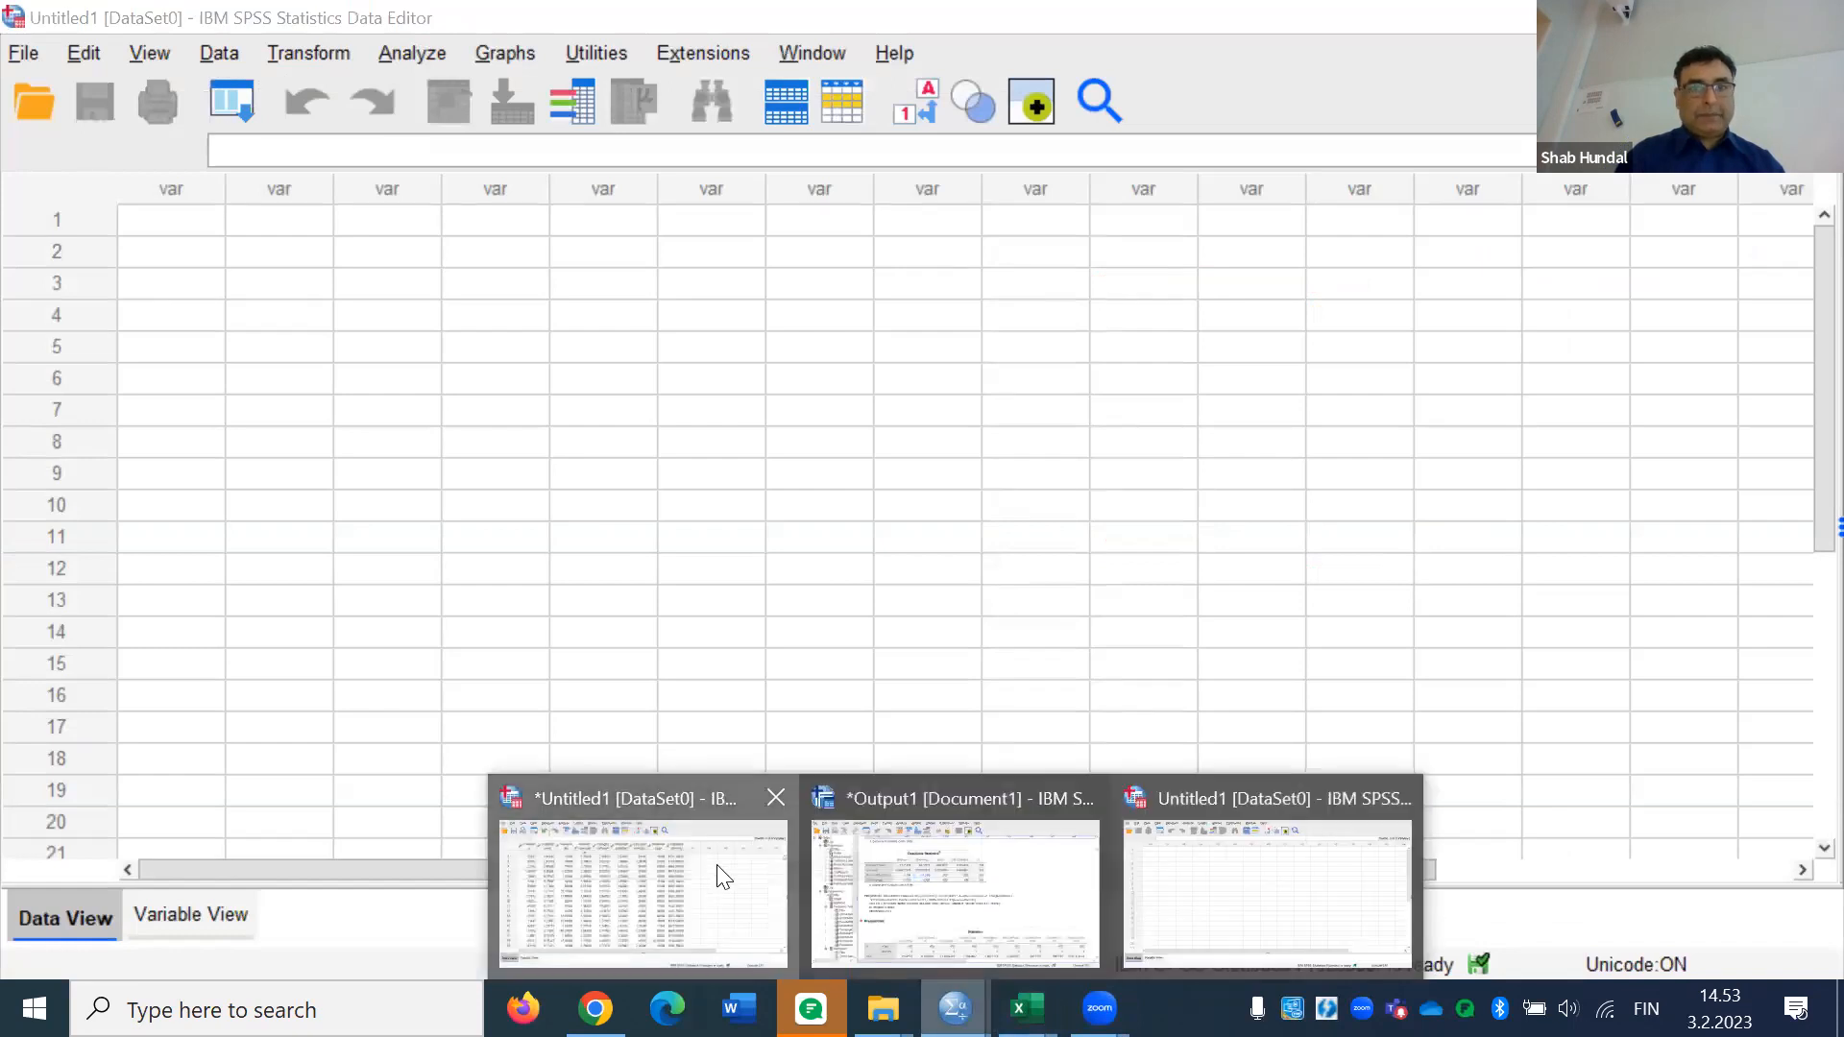
click(723, 876)
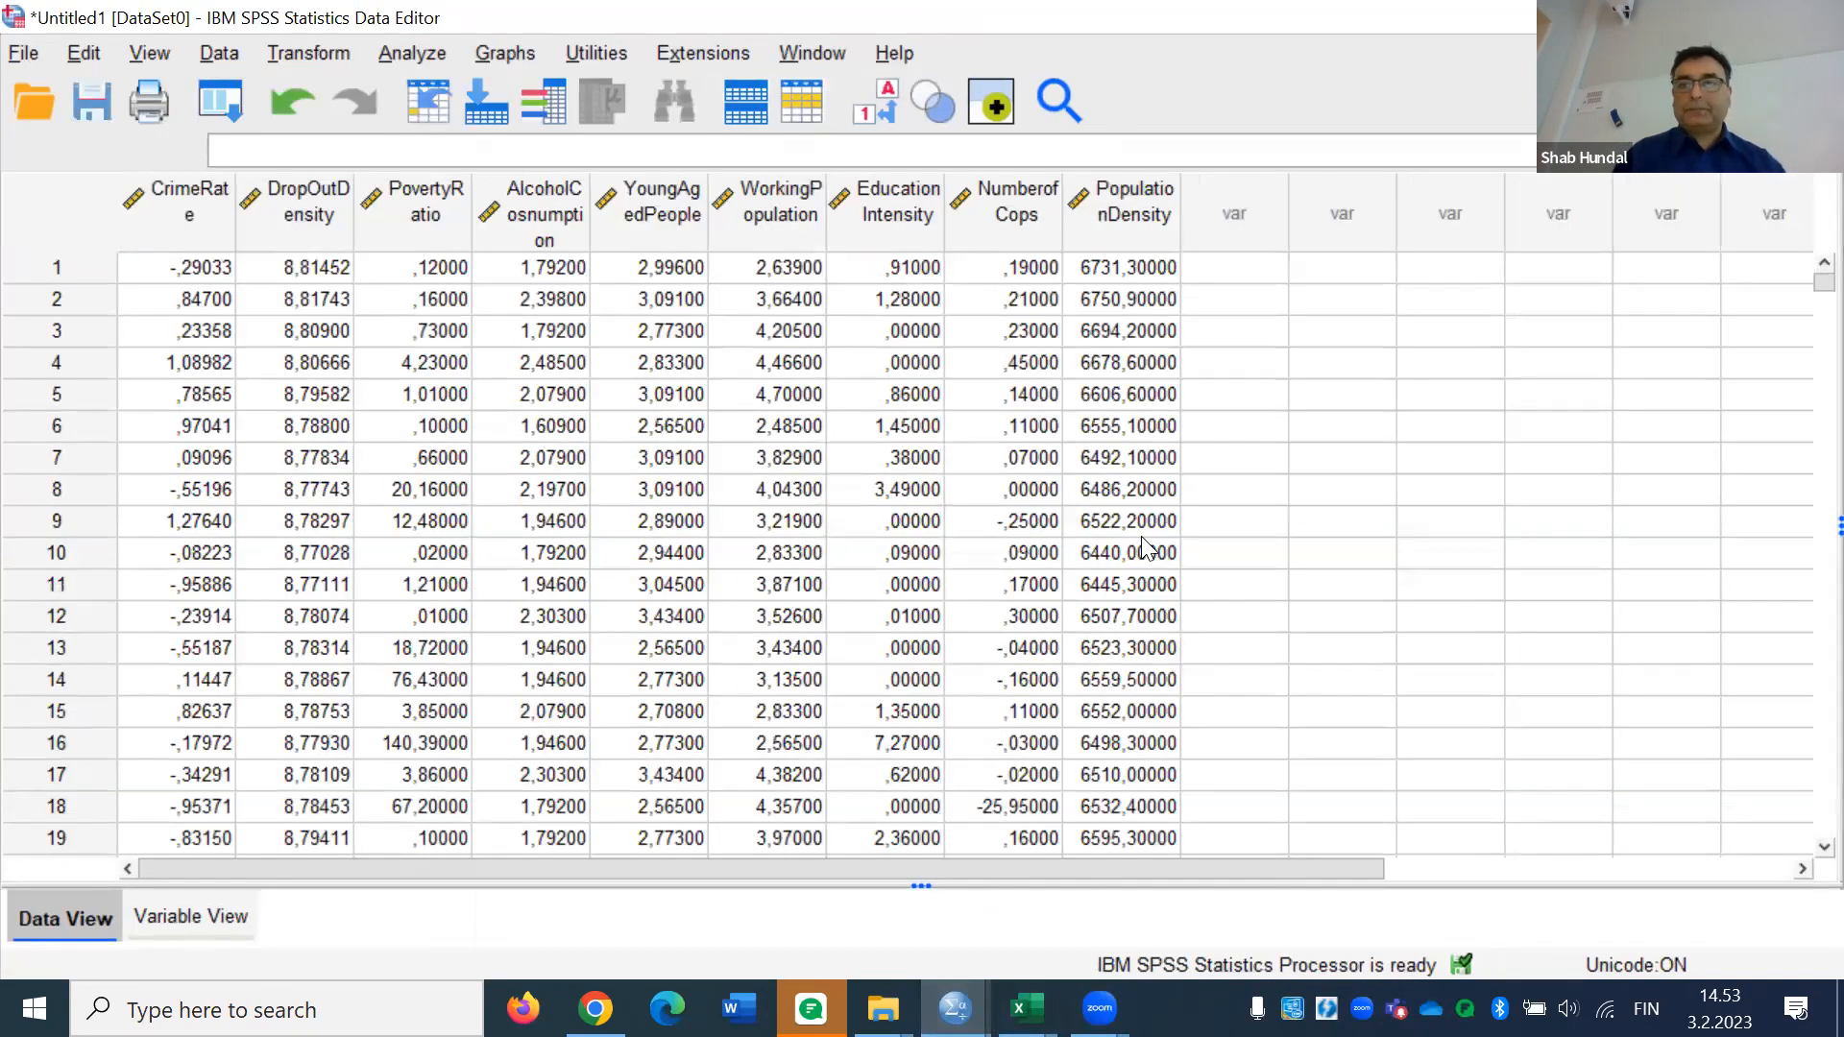
click(1817, 17)
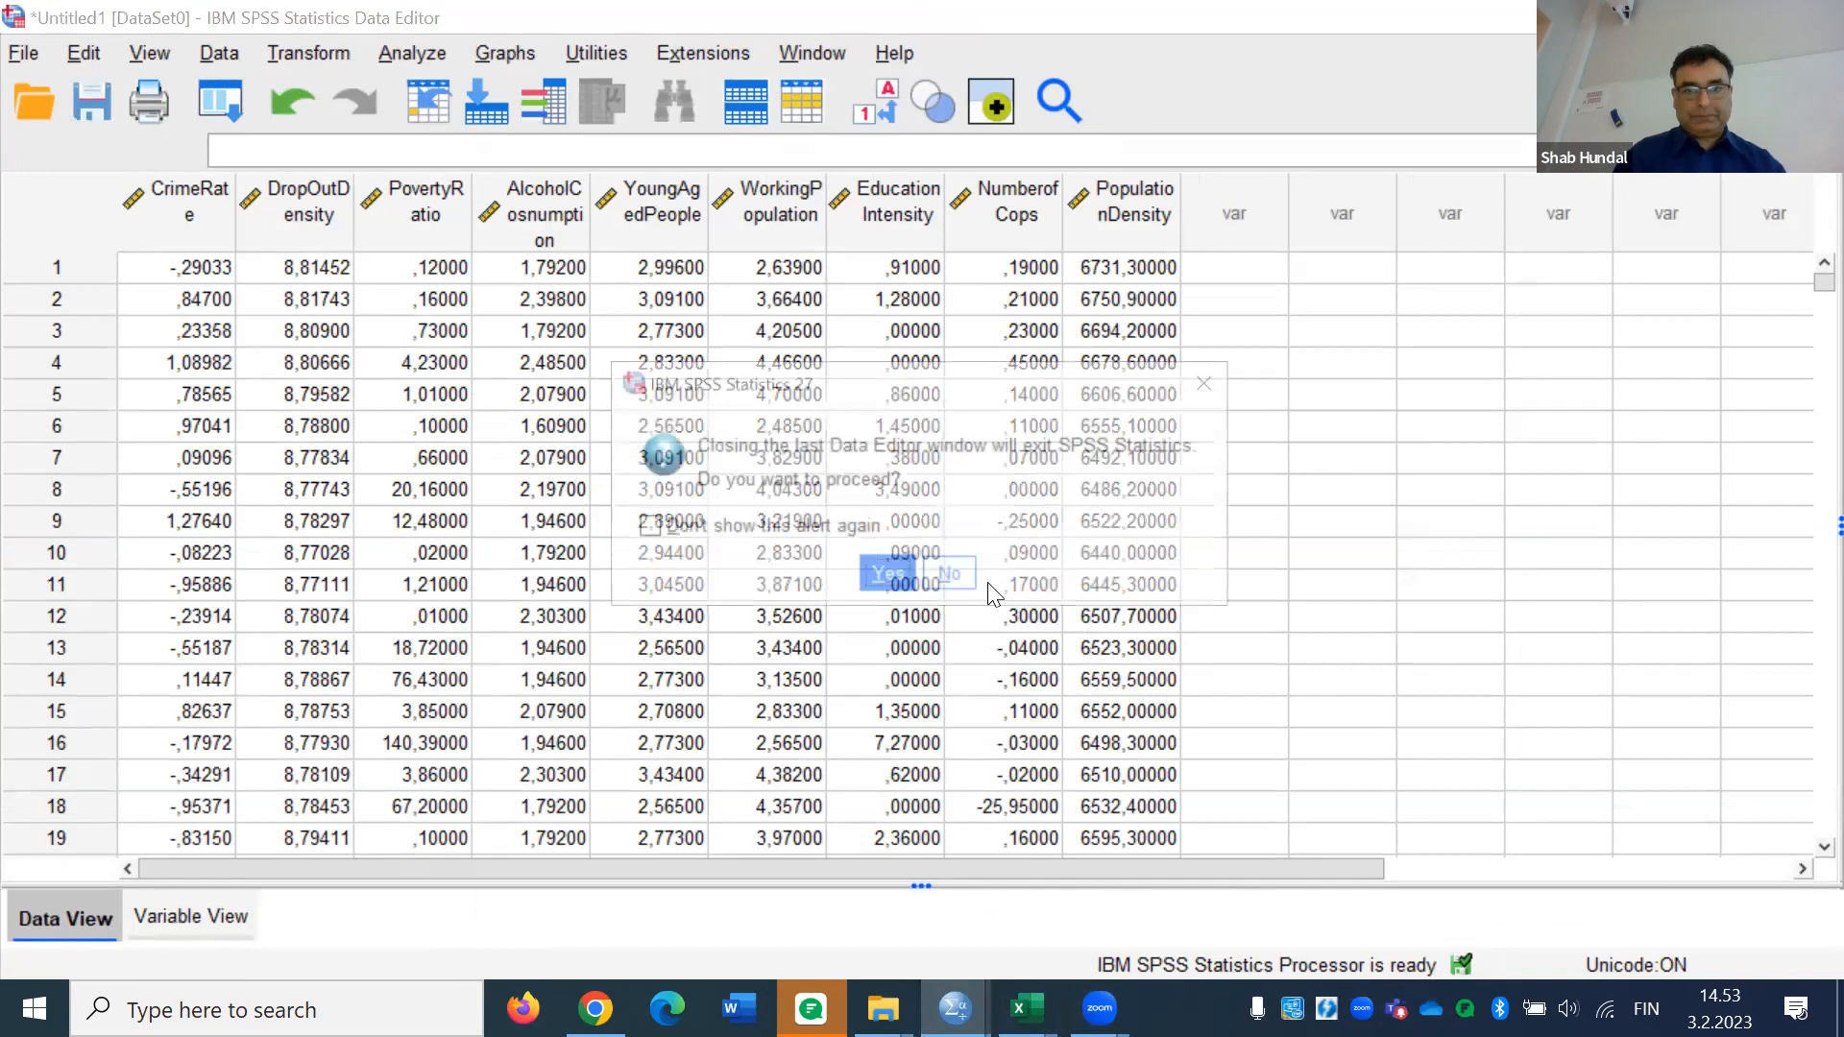
click(901, 580)
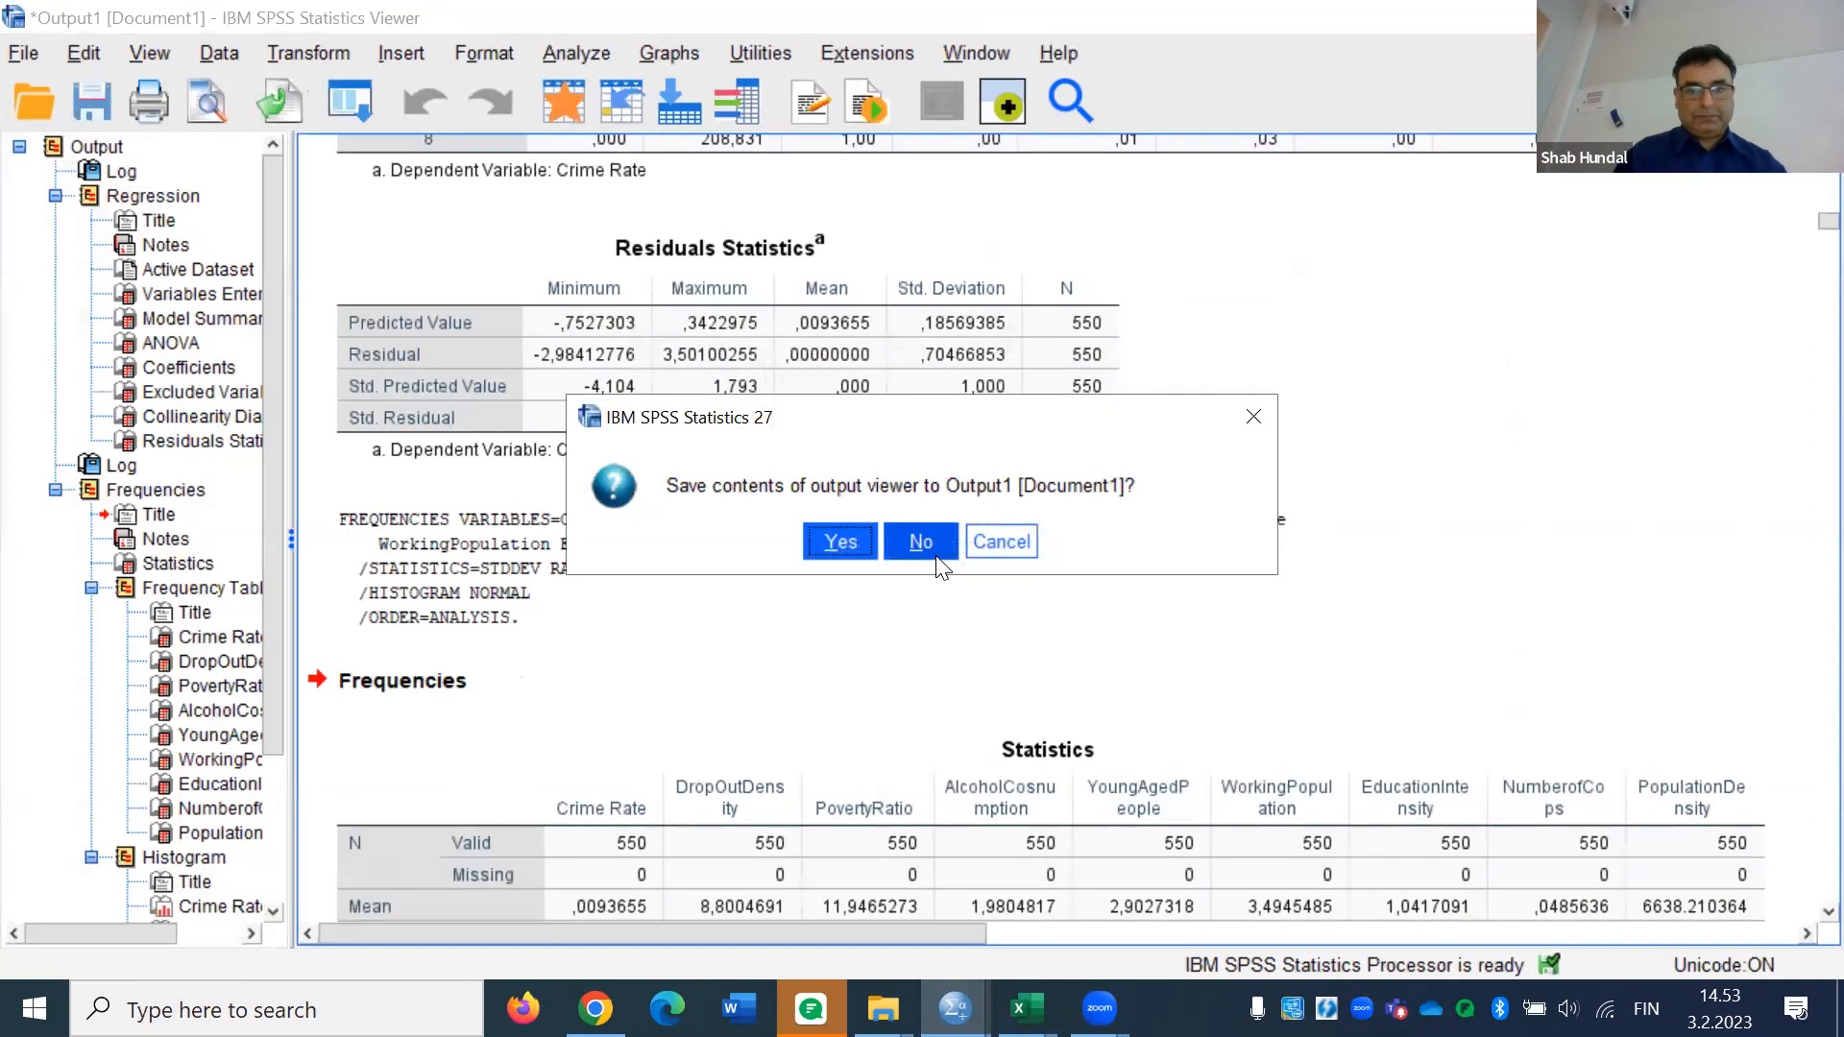
click(936, 559)
click(934, 560)
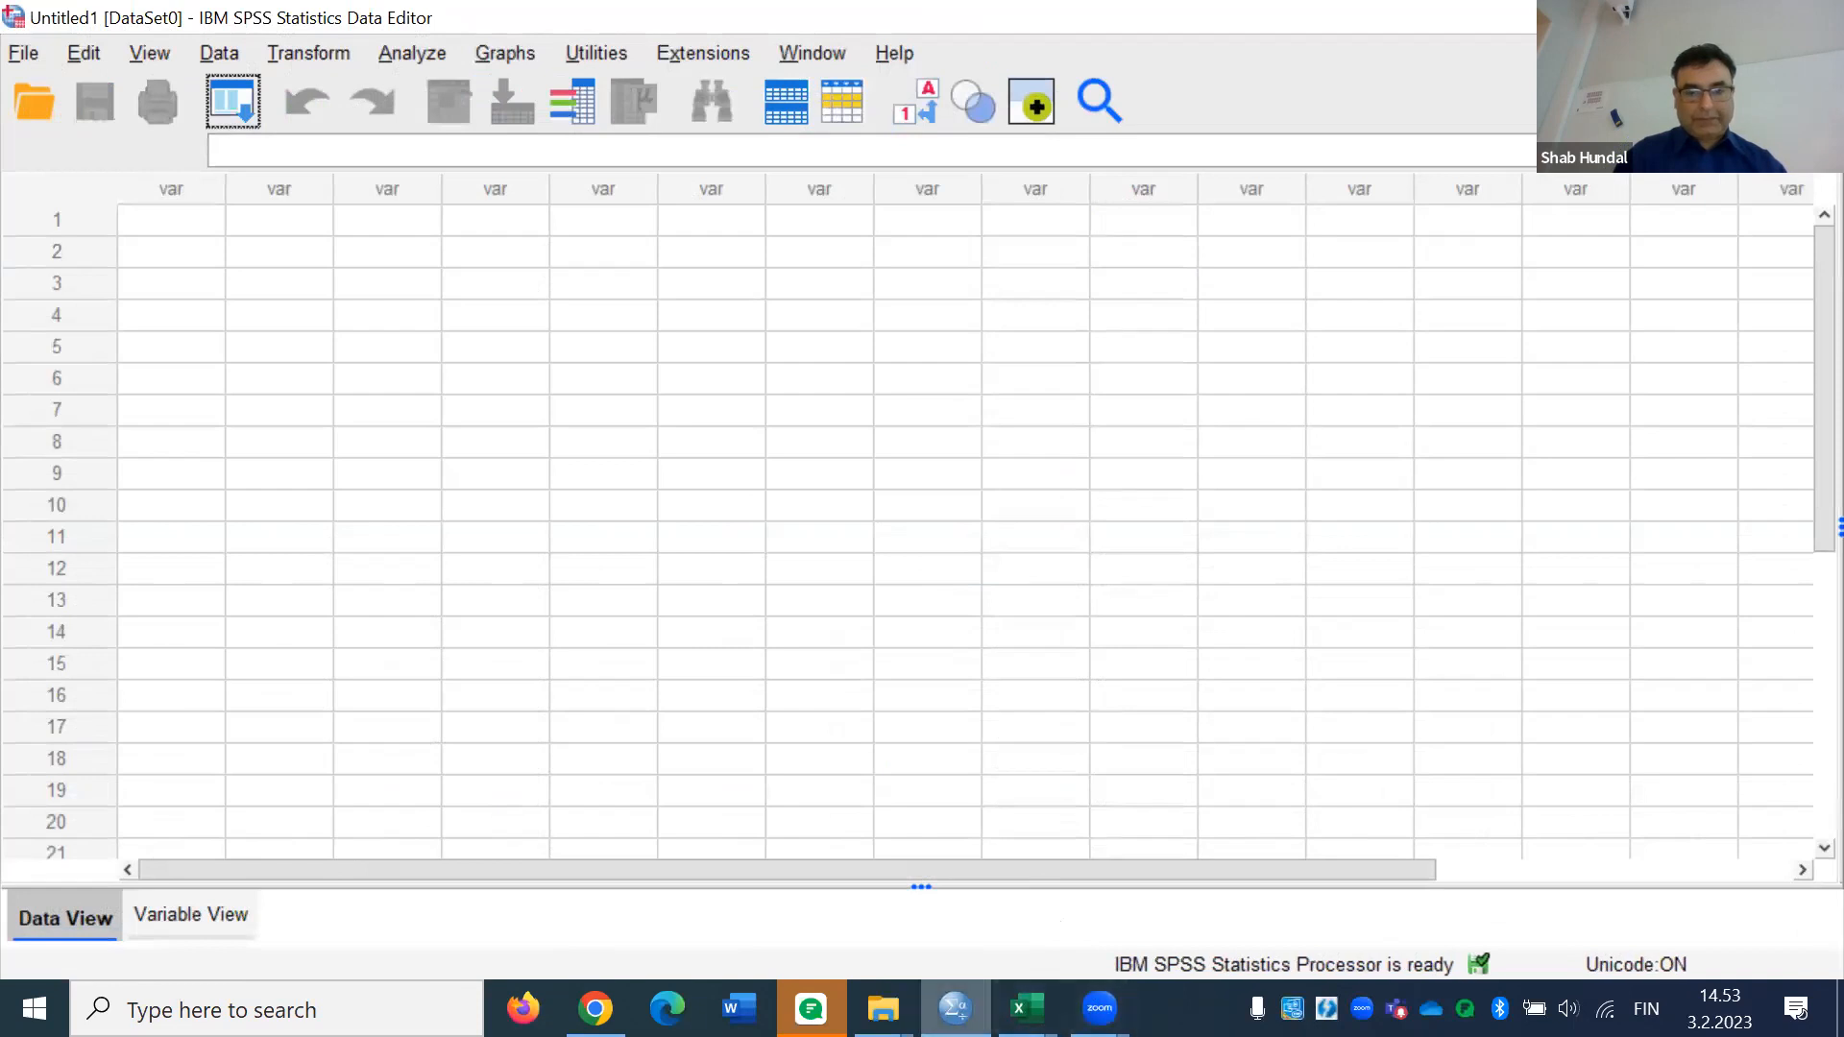
Paste the copied columns with variable names into the empty SPSS dataset, starting at the first cell
click(168, 229)
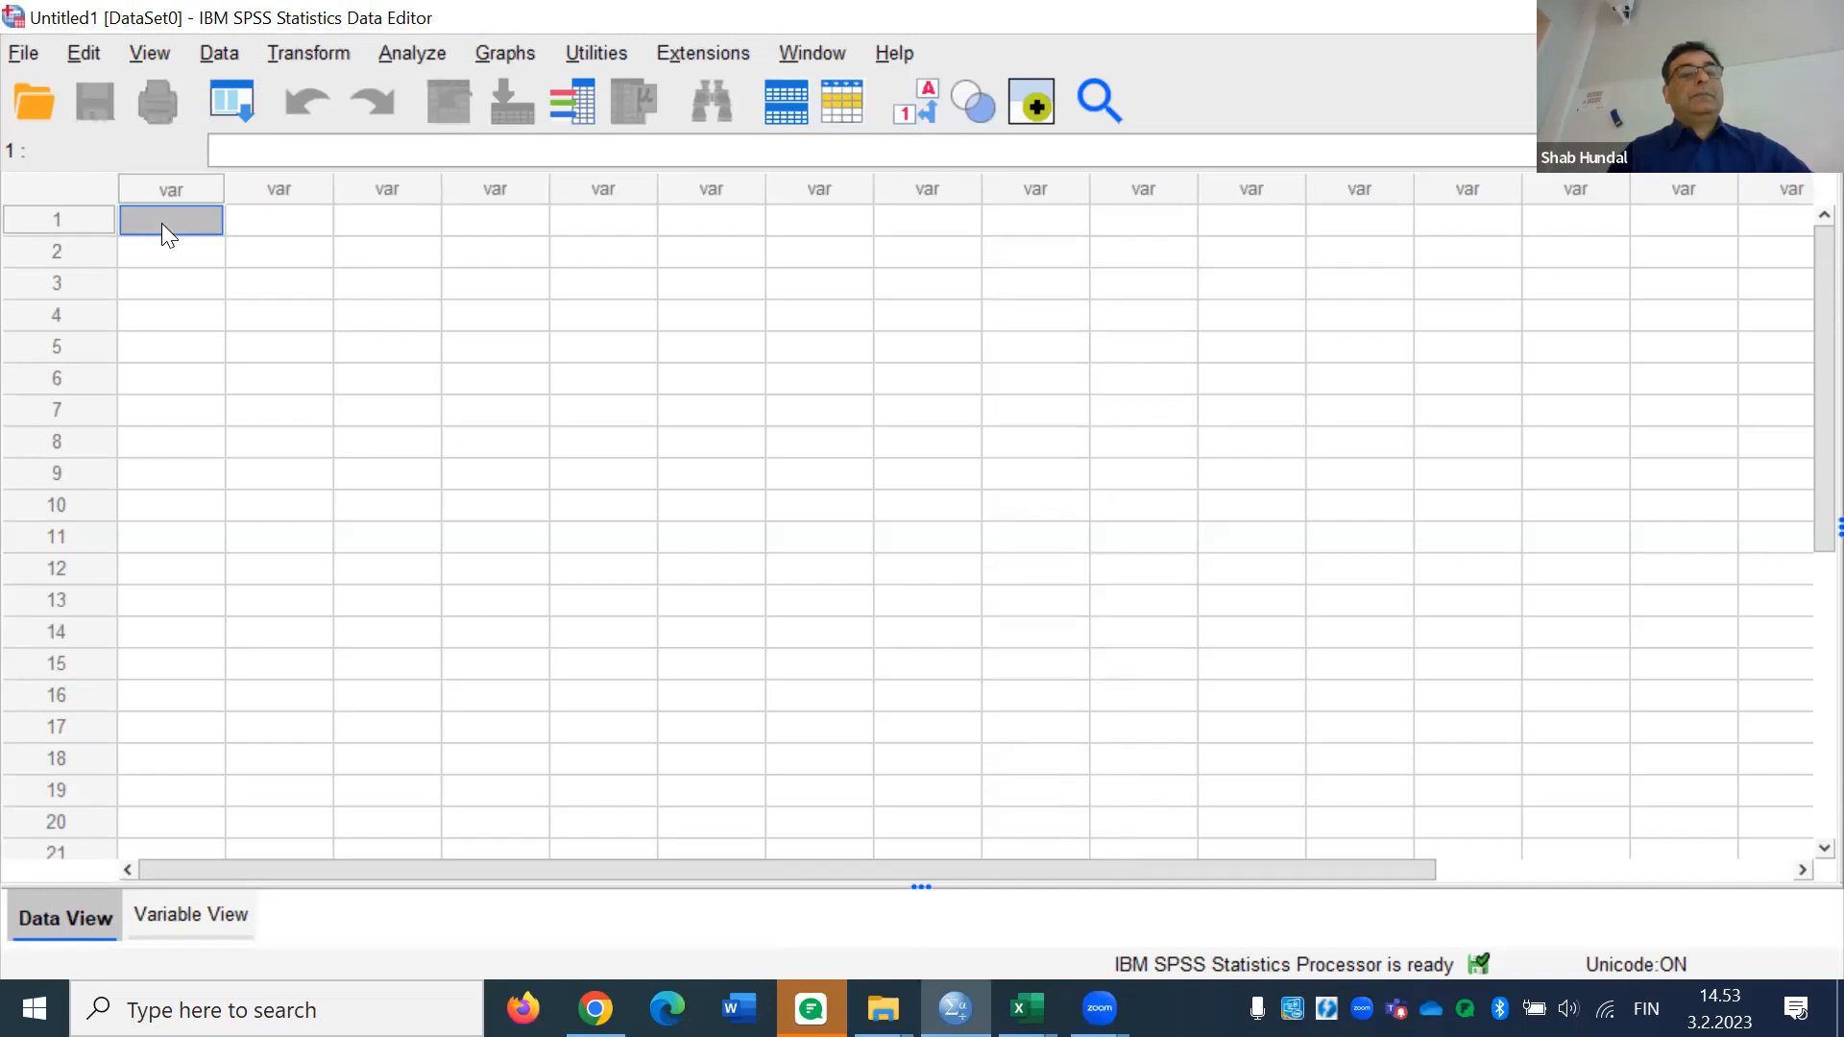
right_click(161, 223)
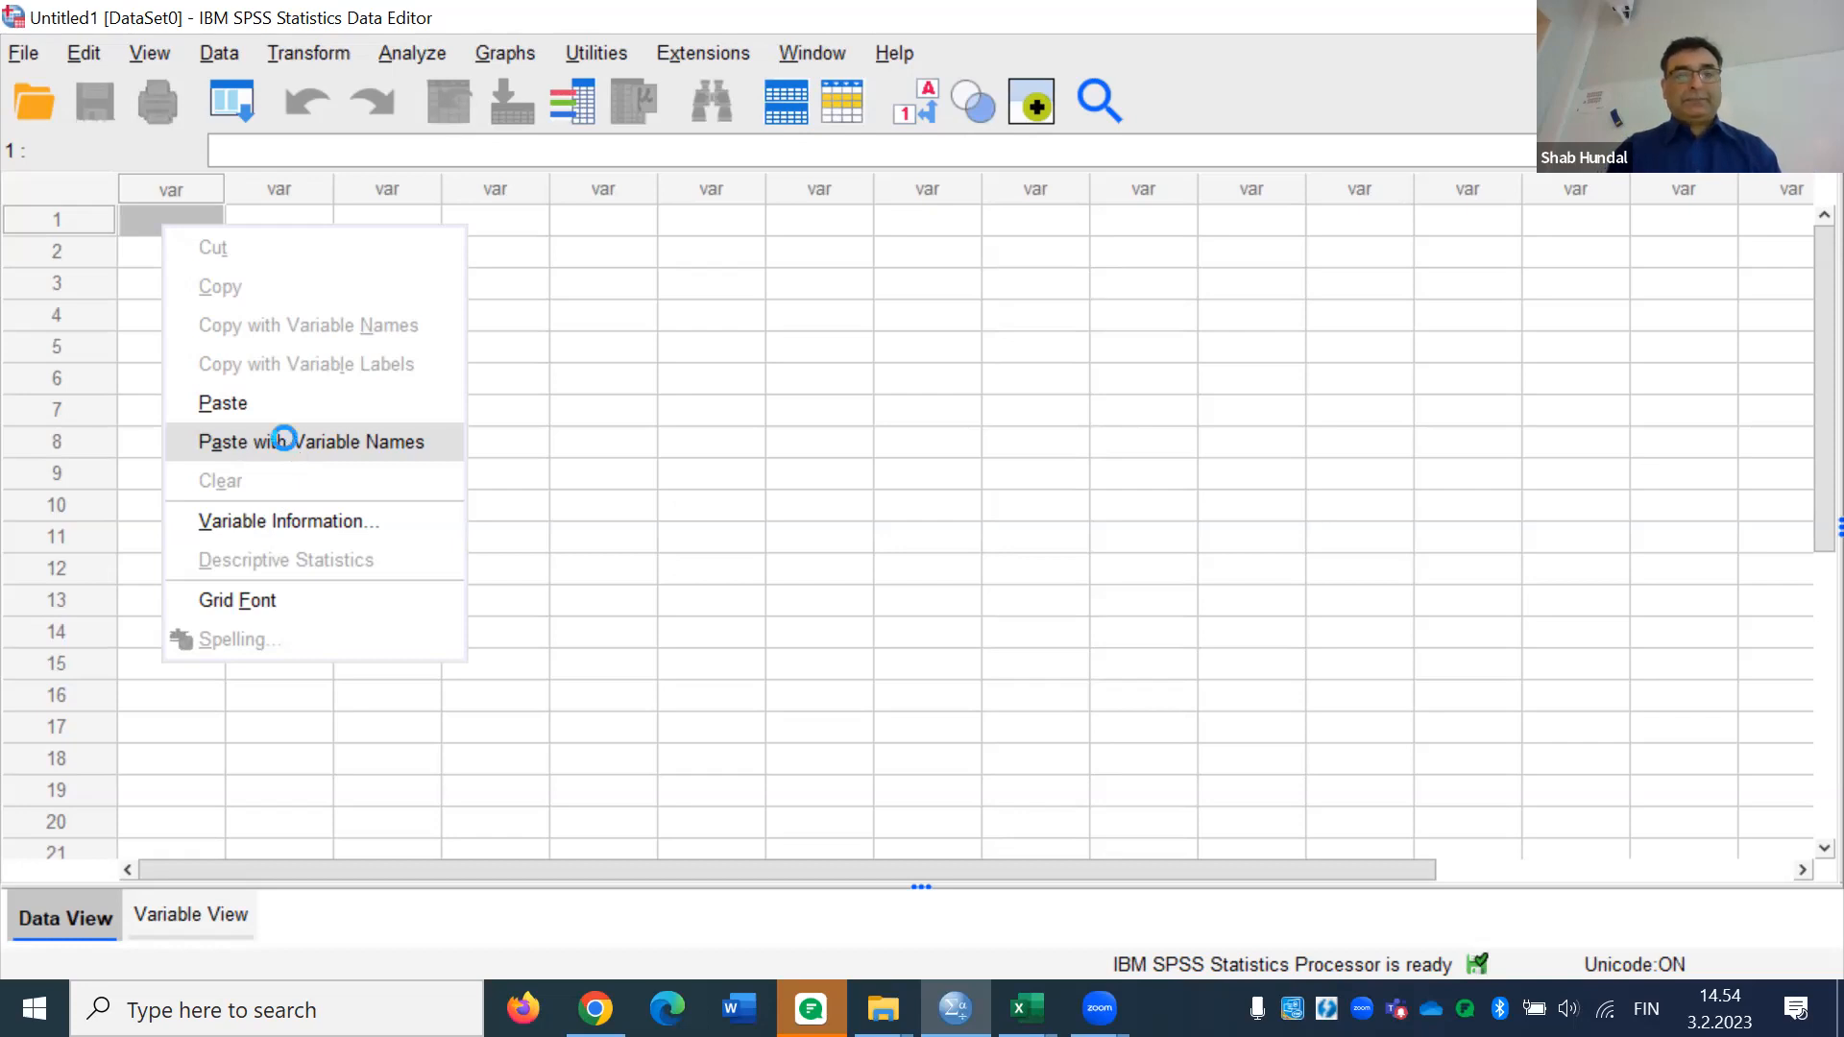
click(284, 438)
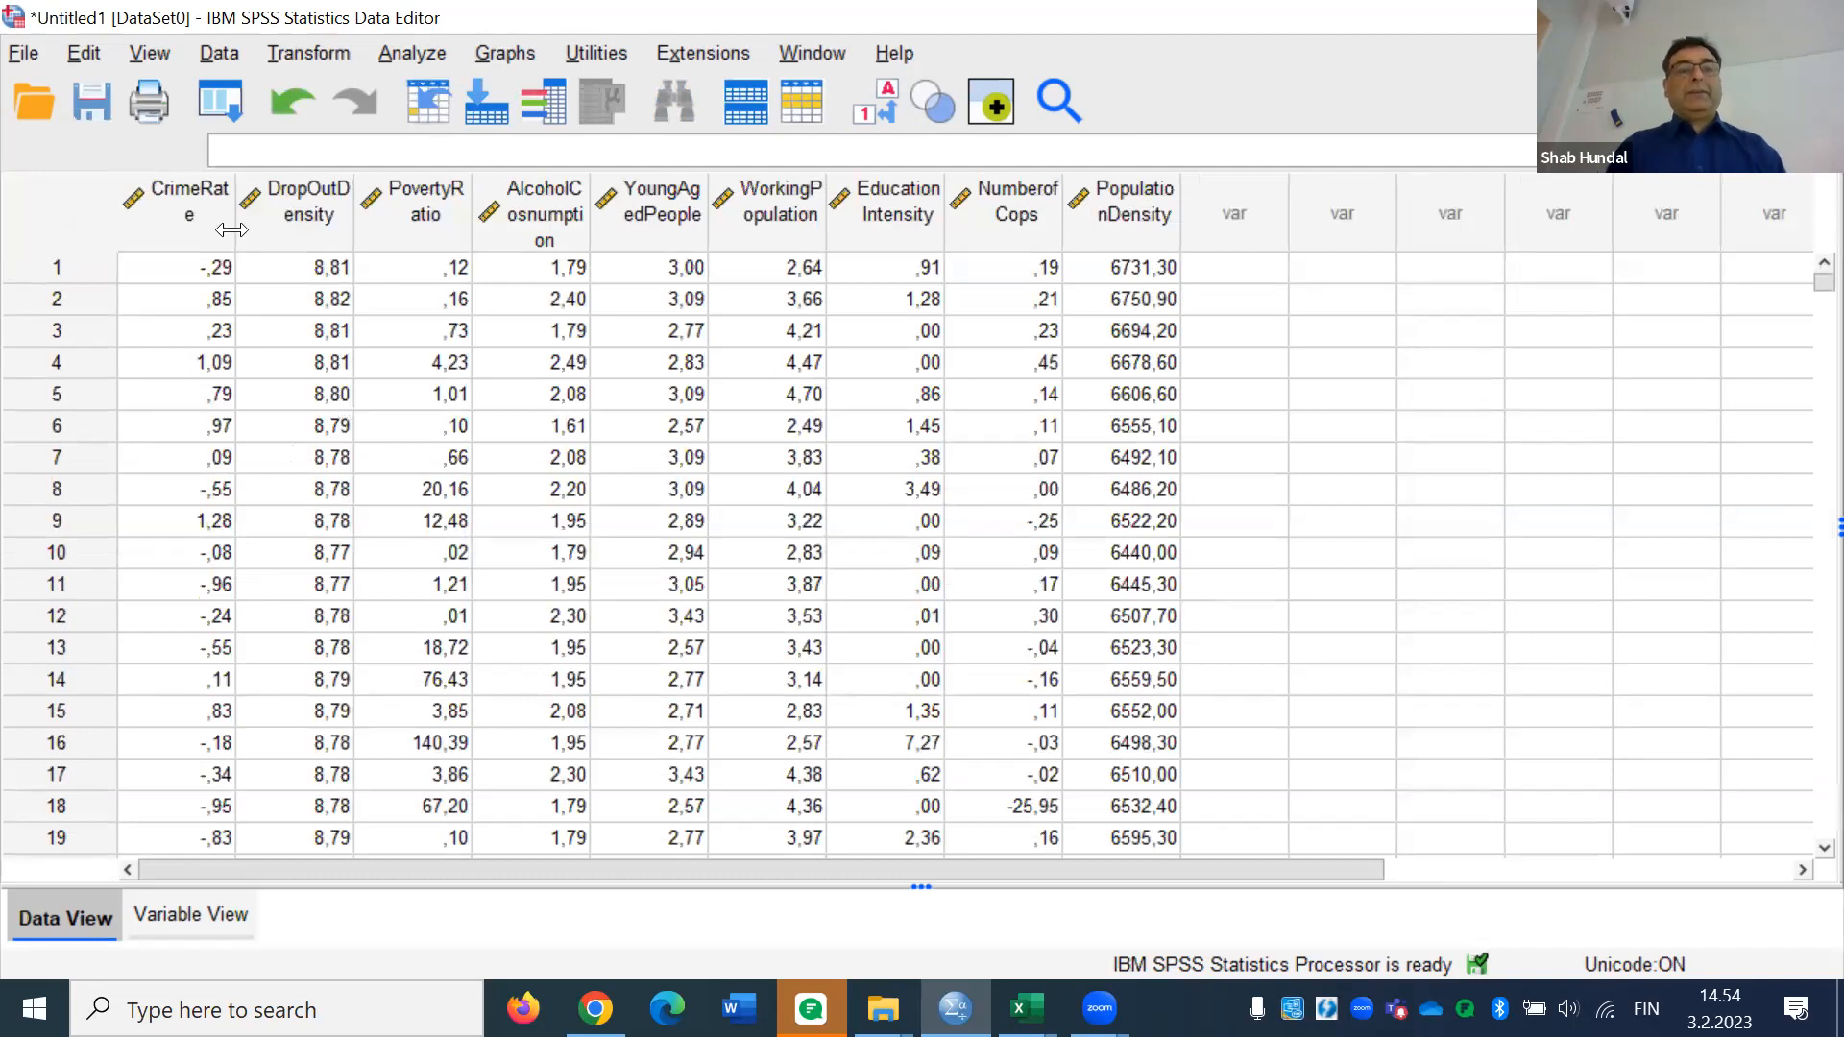
Widen the variable columns from CrimeRate through PopulationDensity so their names fit in the headers
drag(236, 221, 300, 227)
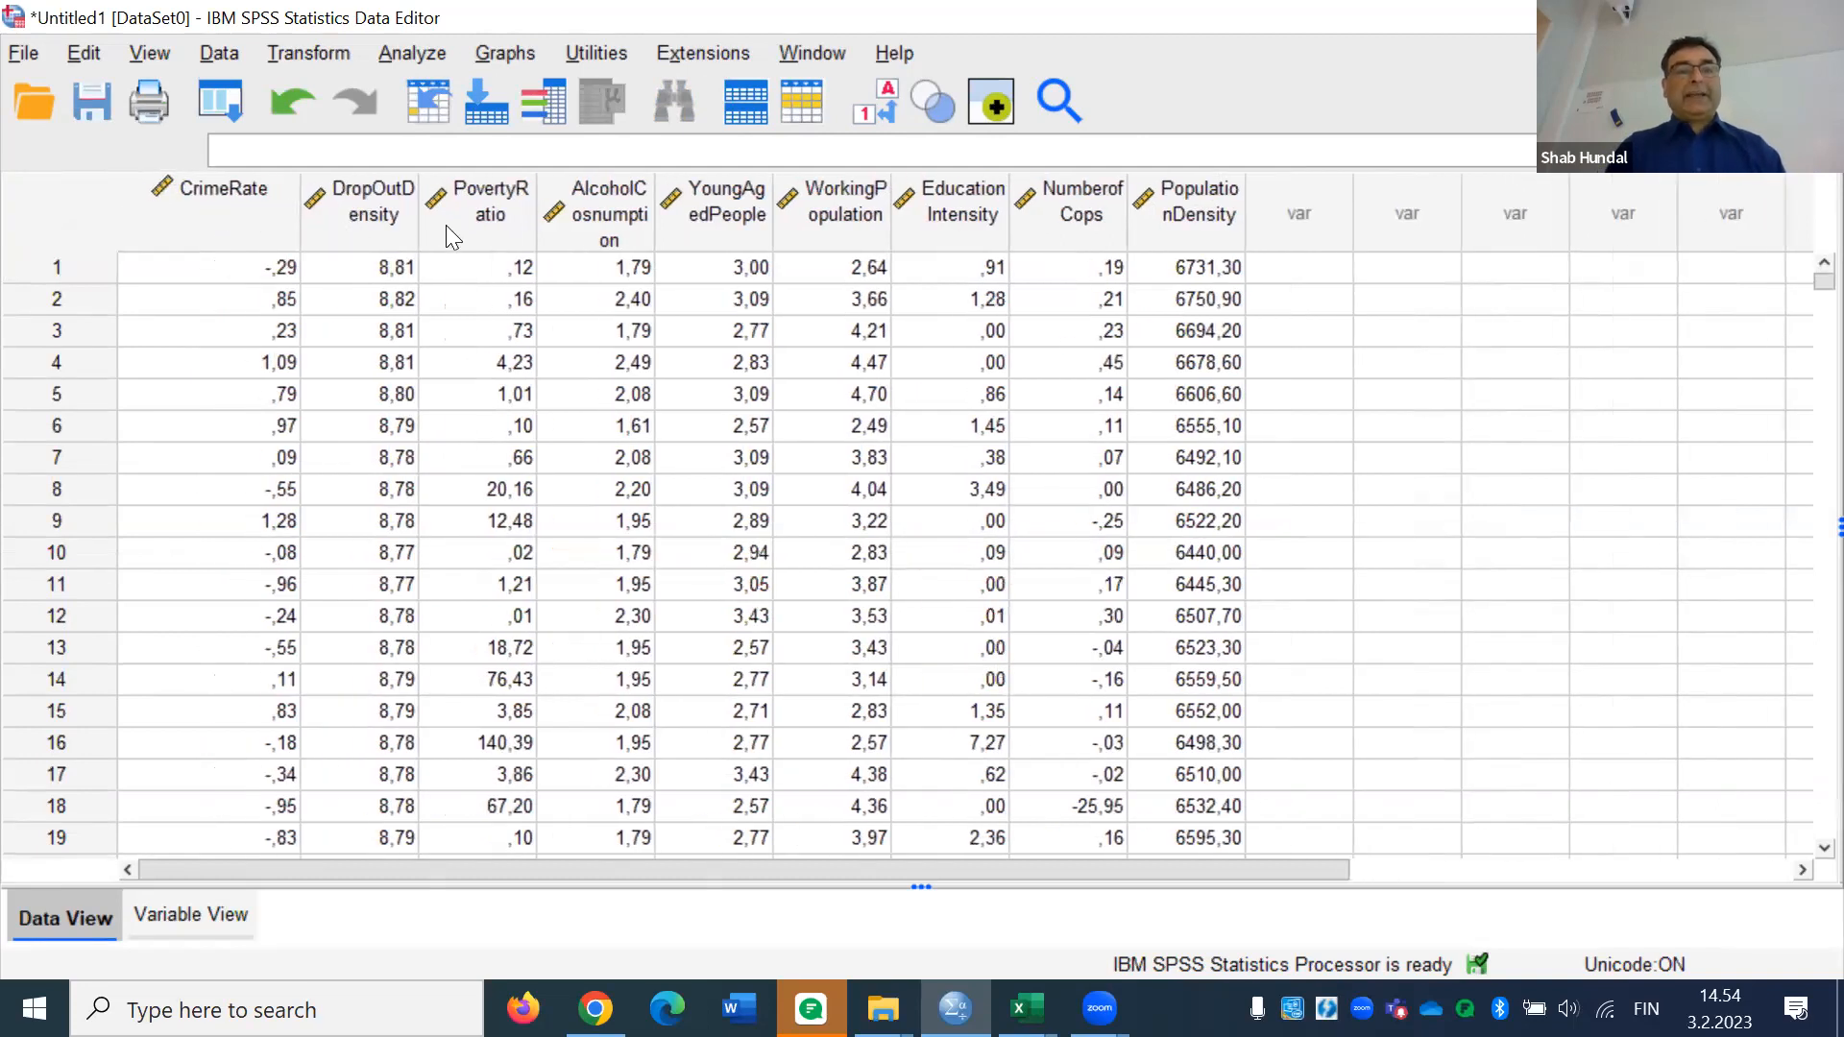
drag(419, 229, 496, 230)
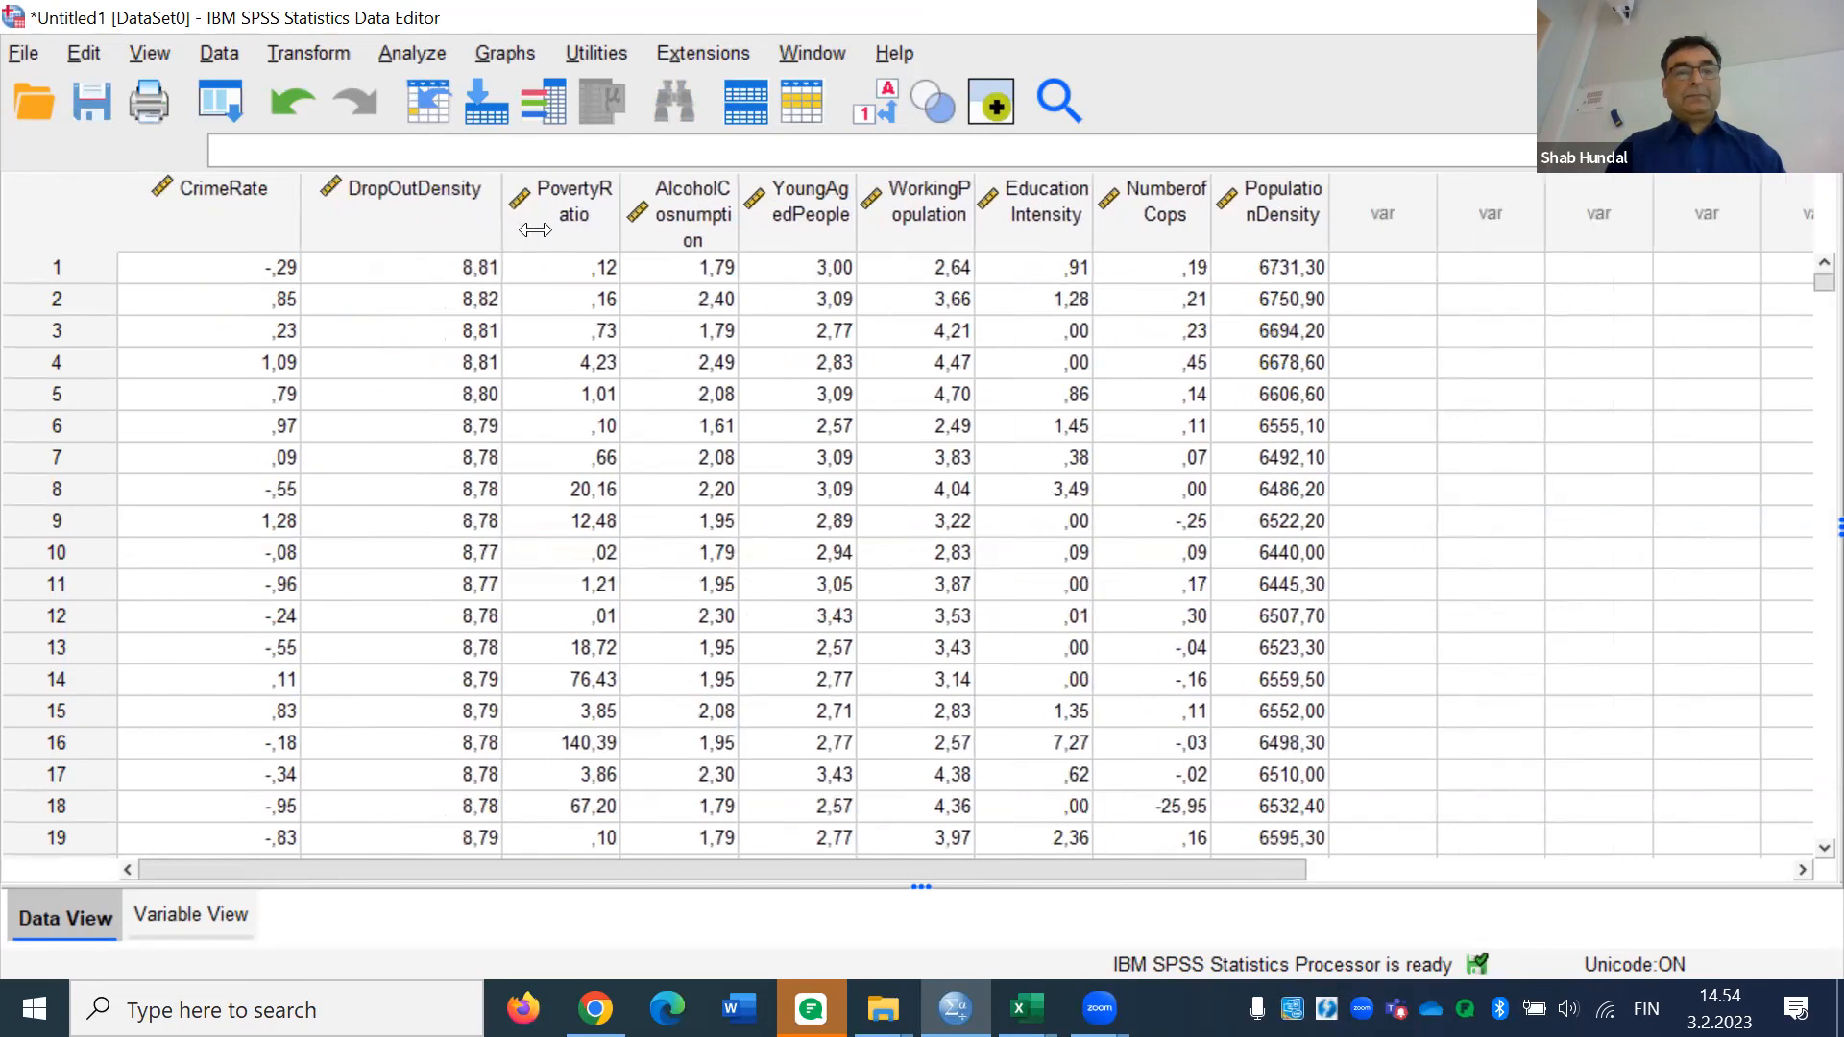
drag(609, 227, 692, 229)
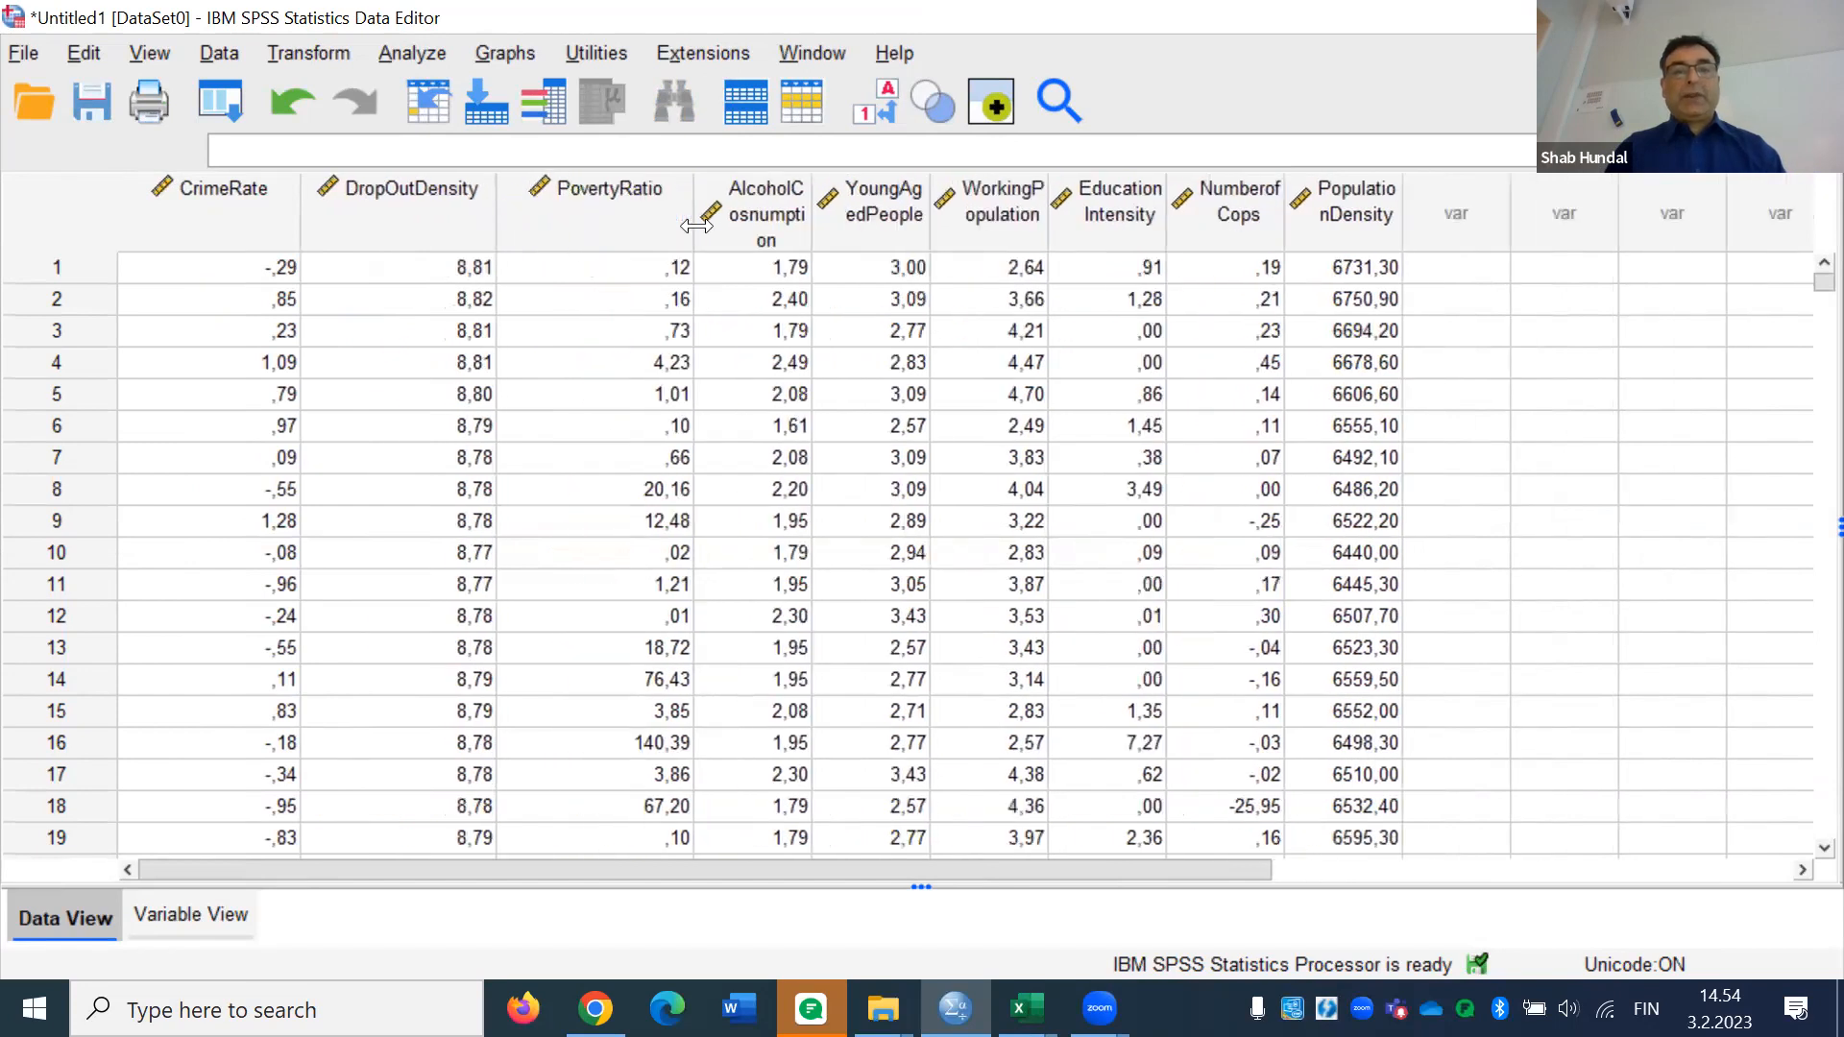
drag(808, 229, 913, 227)
drag(1042, 213, 1097, 213)
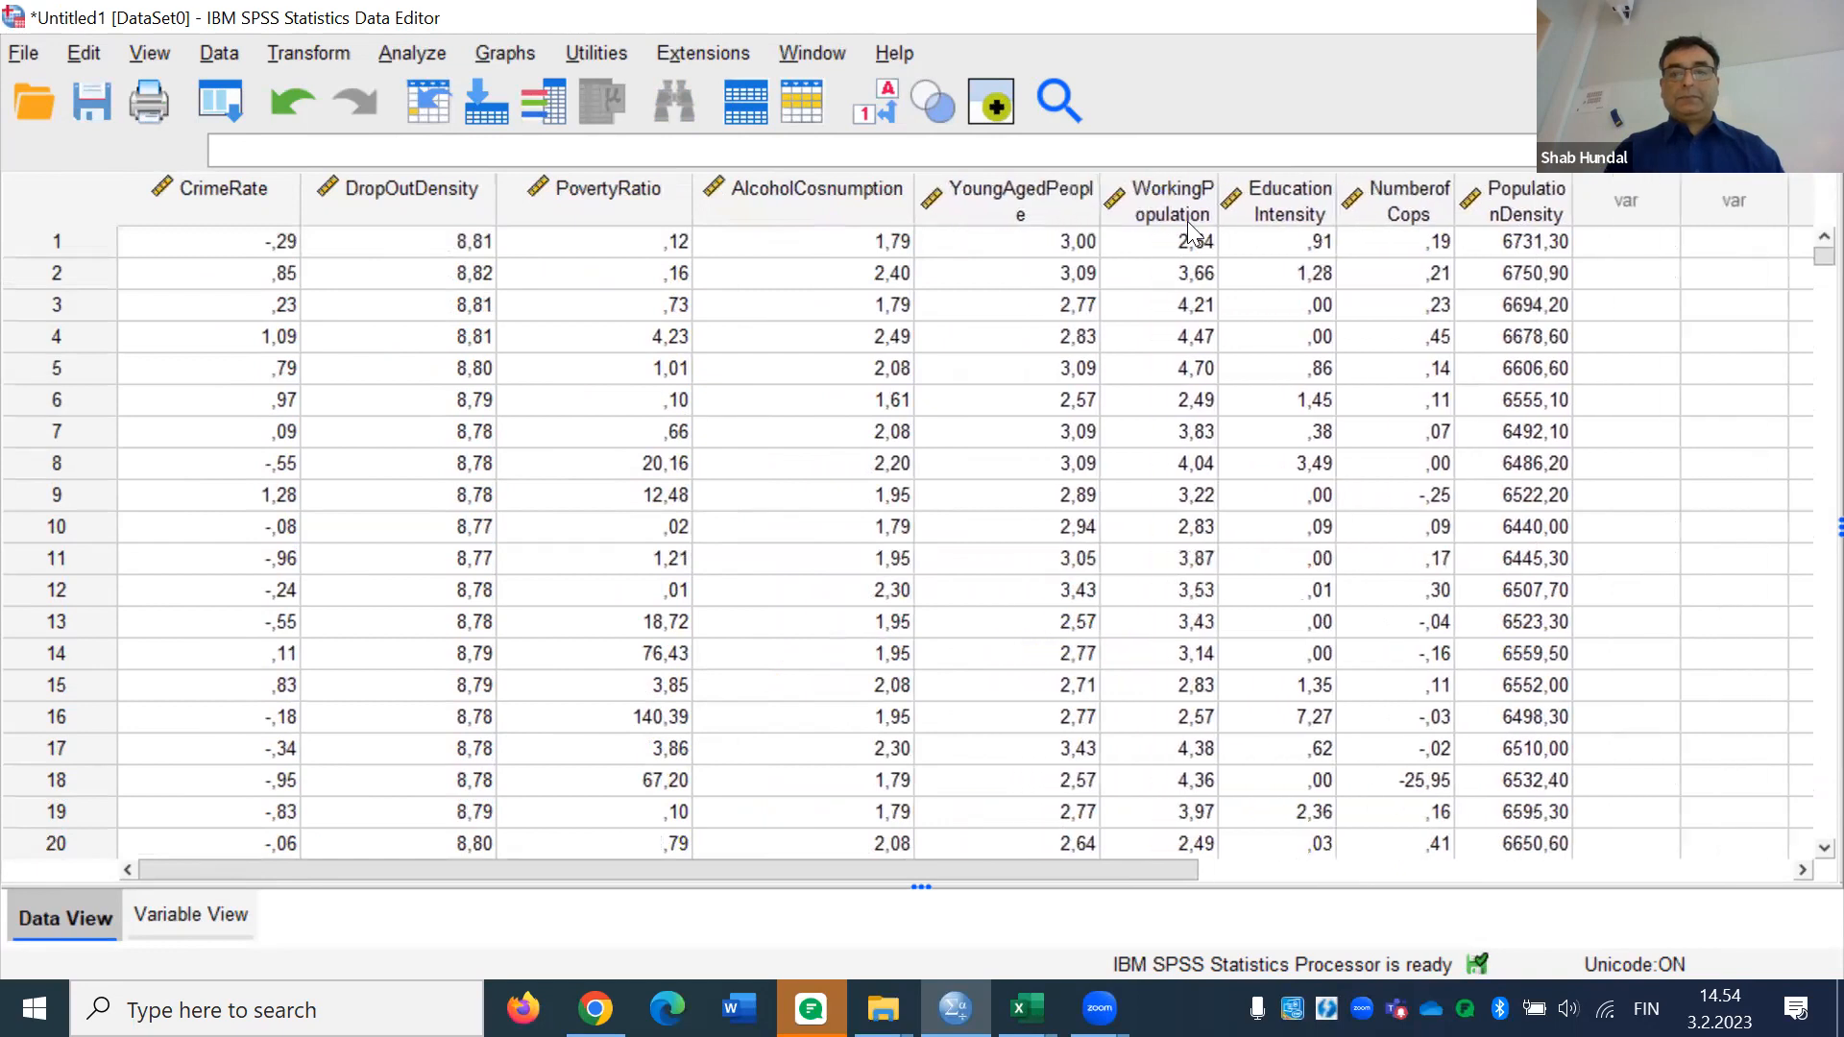
drag(1215, 212, 1268, 212)
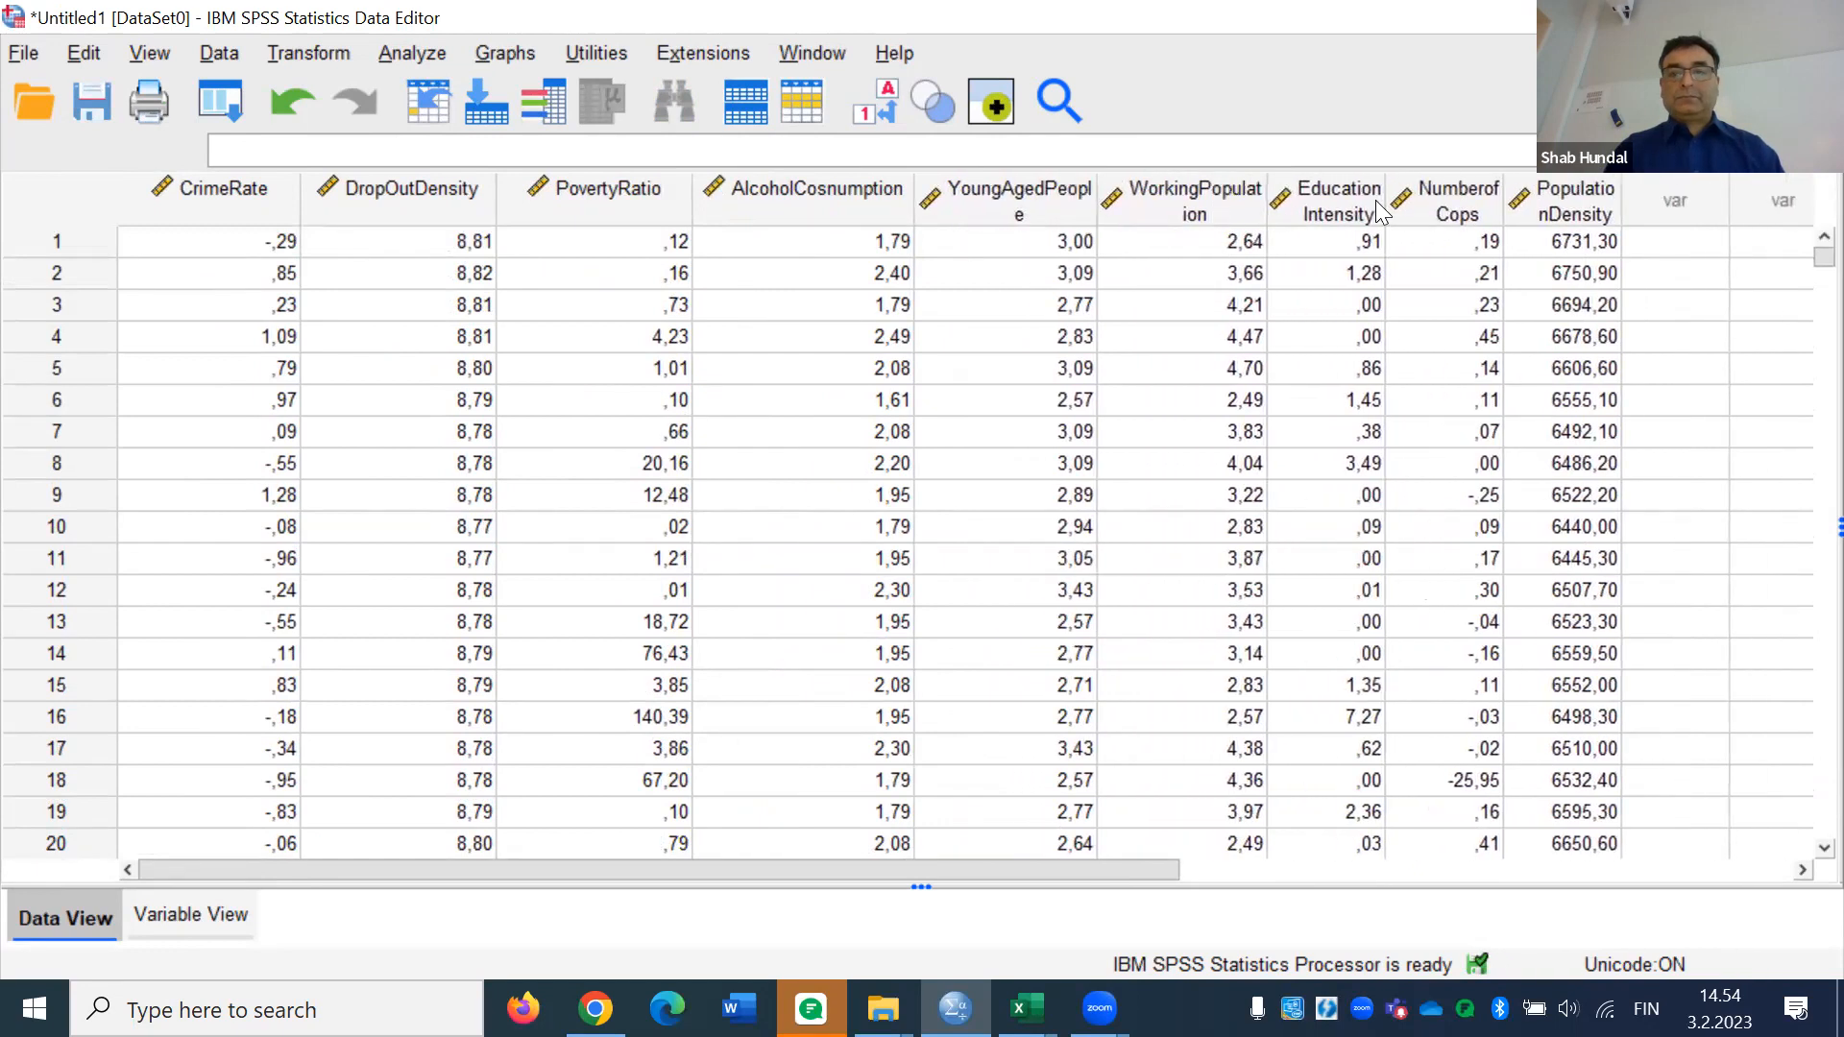
drag(1382, 218, 1423, 218)
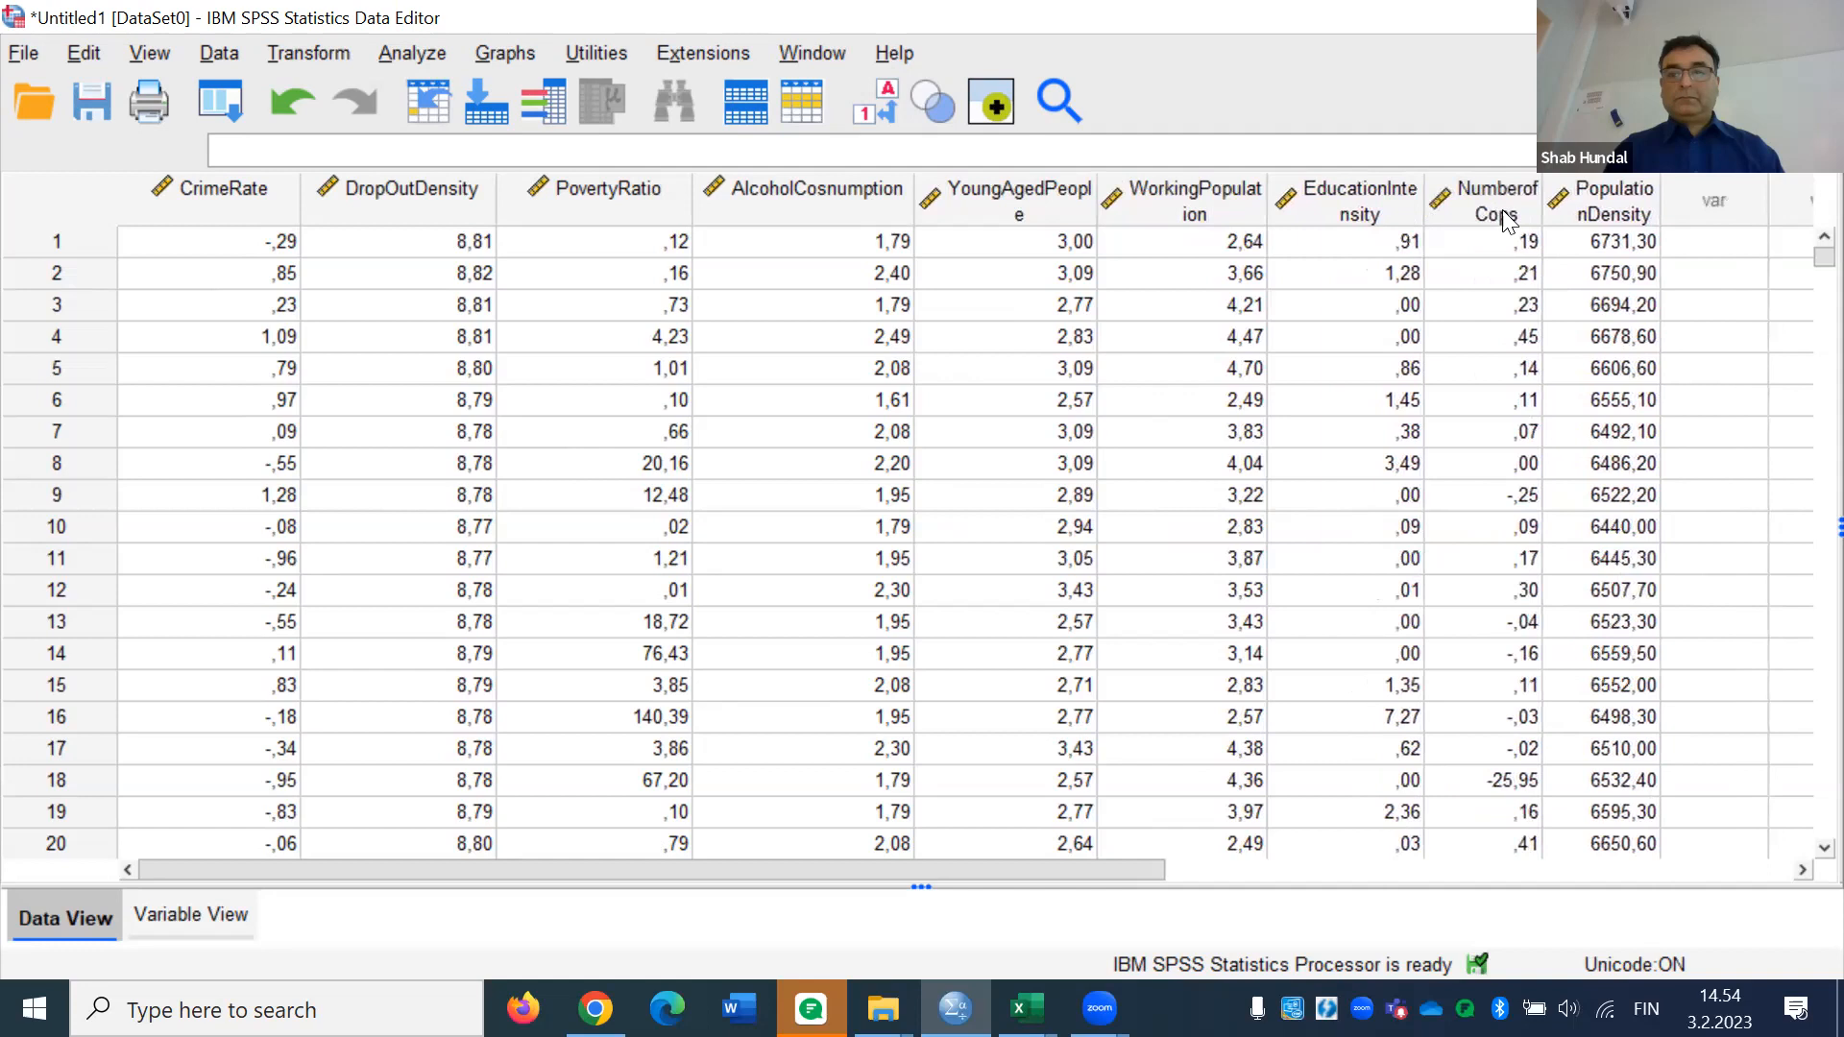
drag(1537, 215, 1593, 216)
drag(1715, 207, 1800, 203)
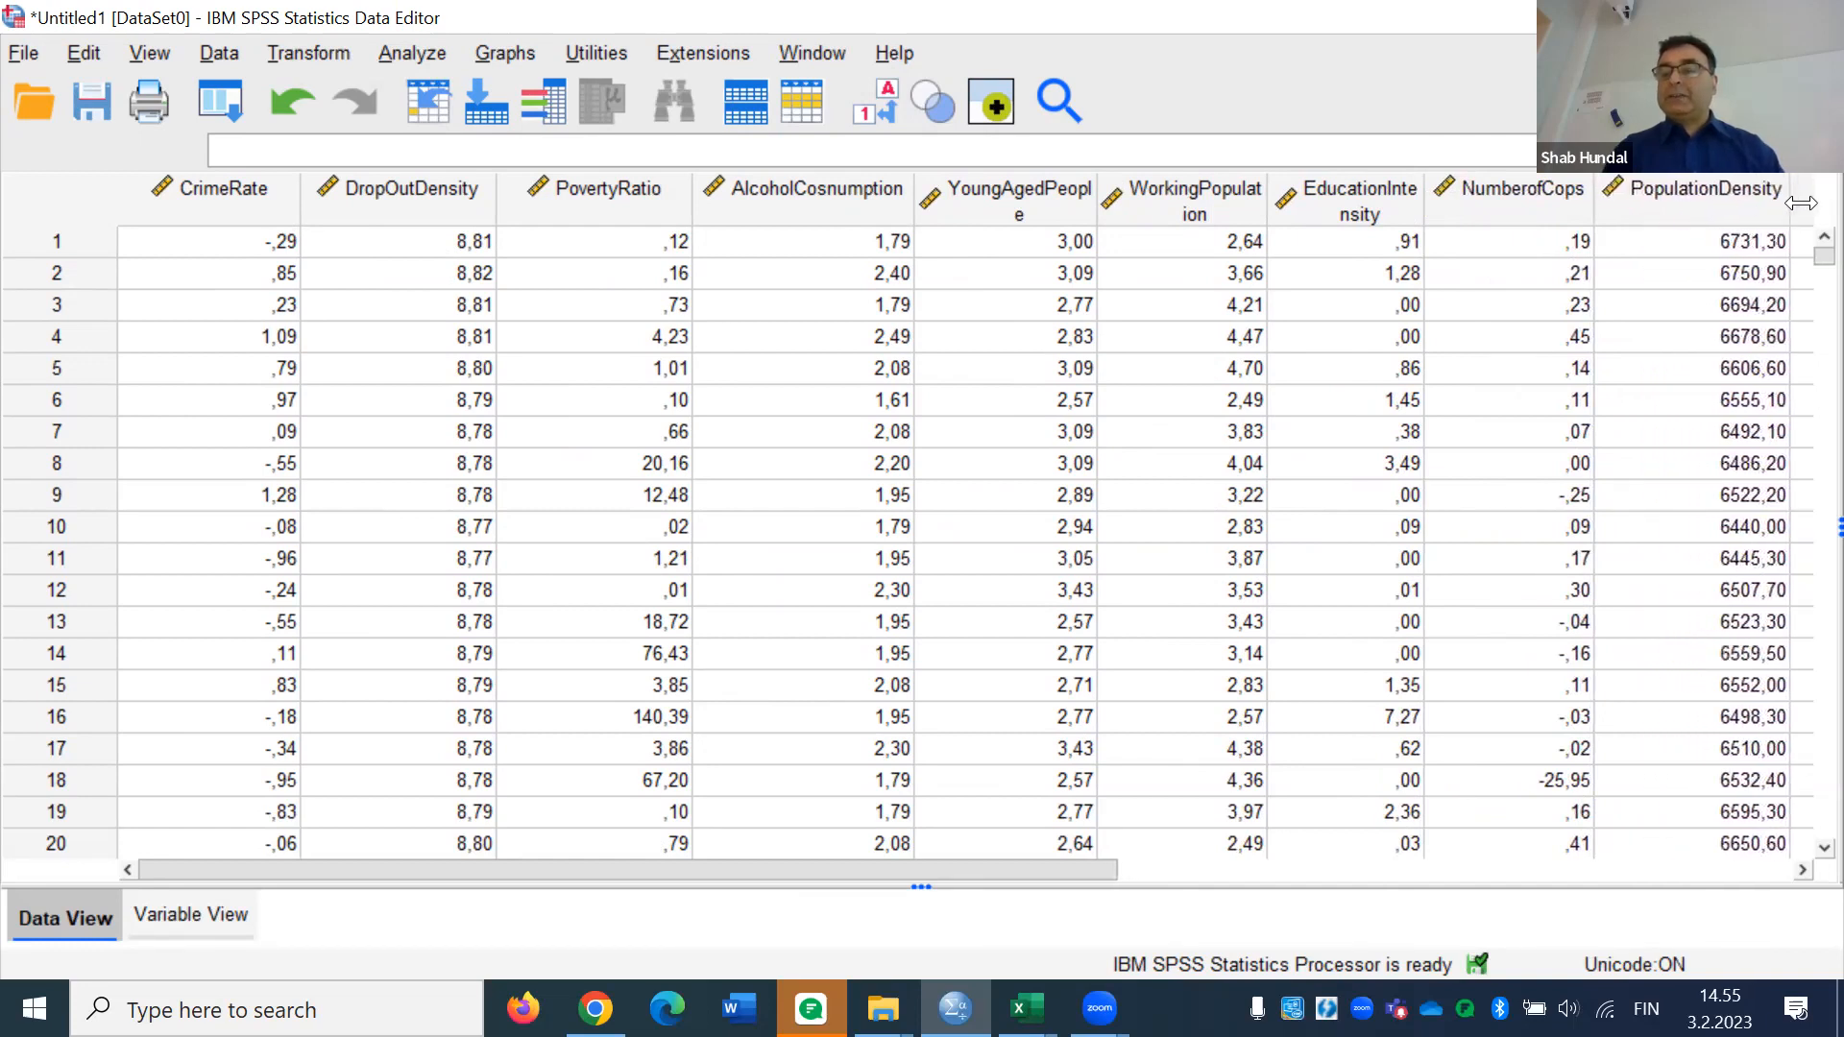
scroll(1056, 868, right, 3)
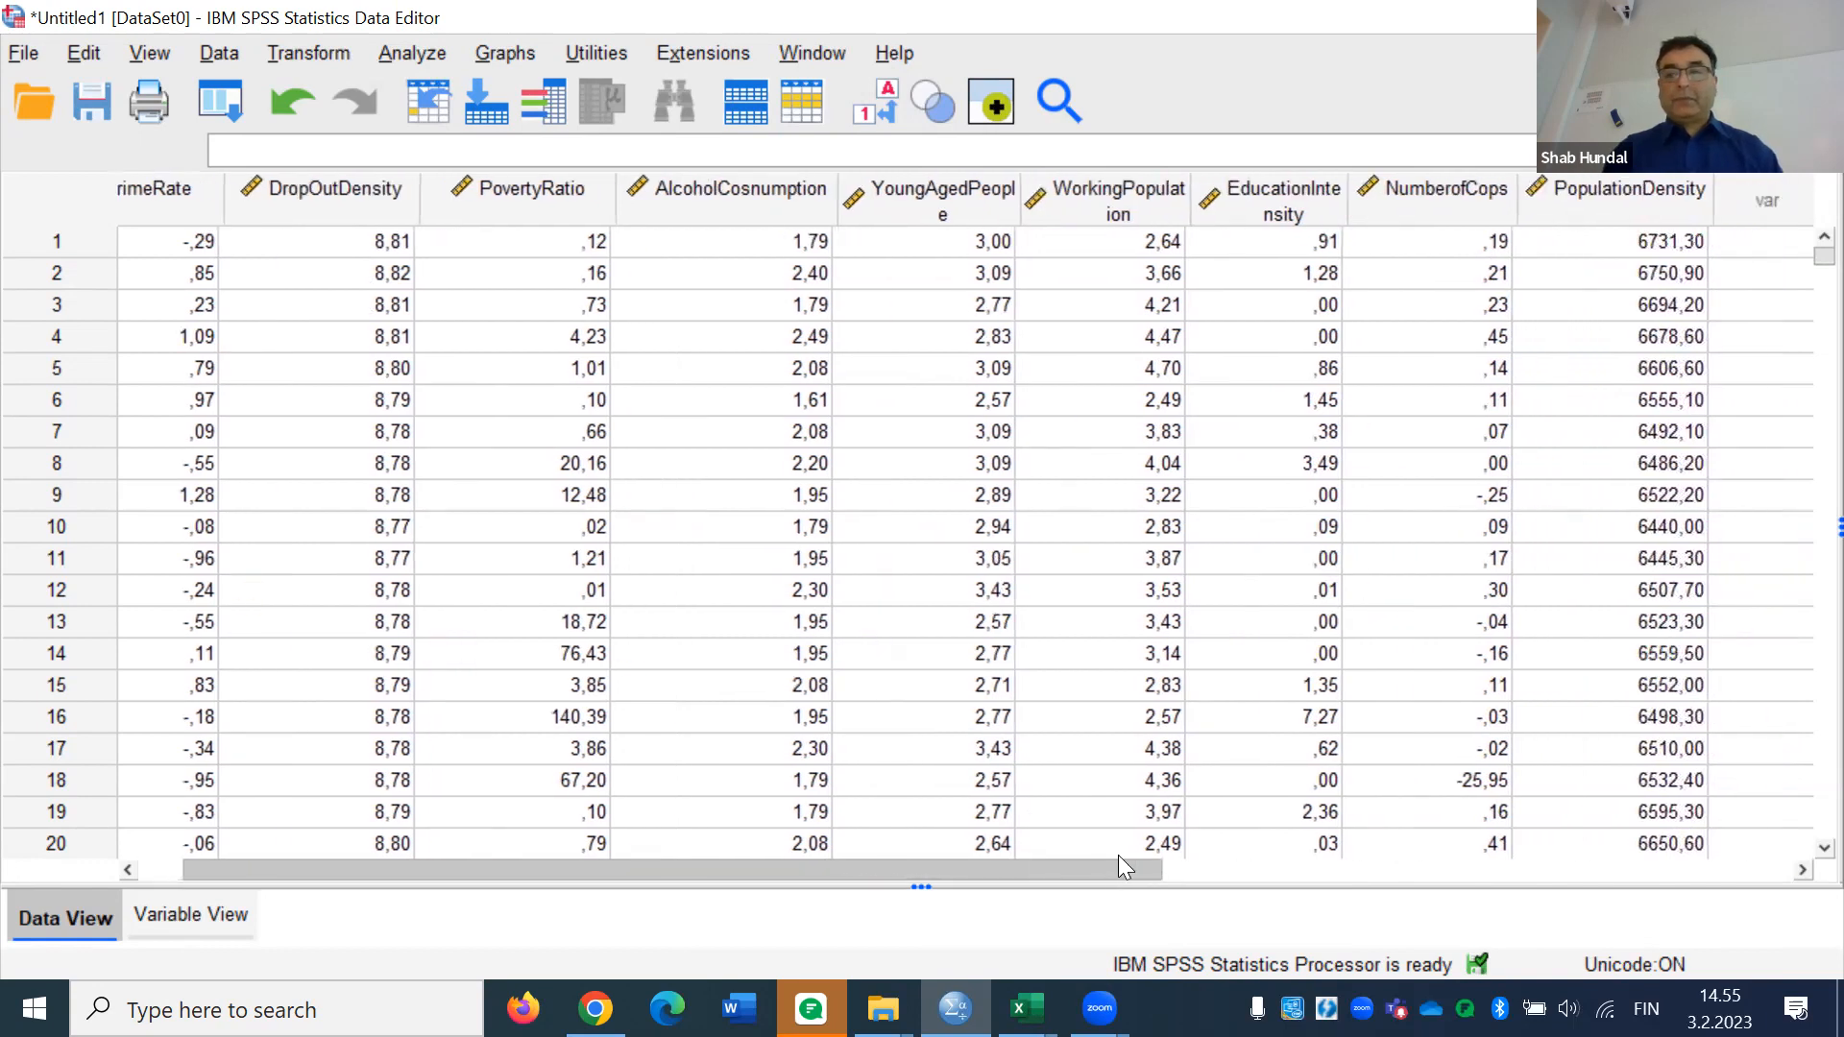
scroll(1008, 848, left, 3)
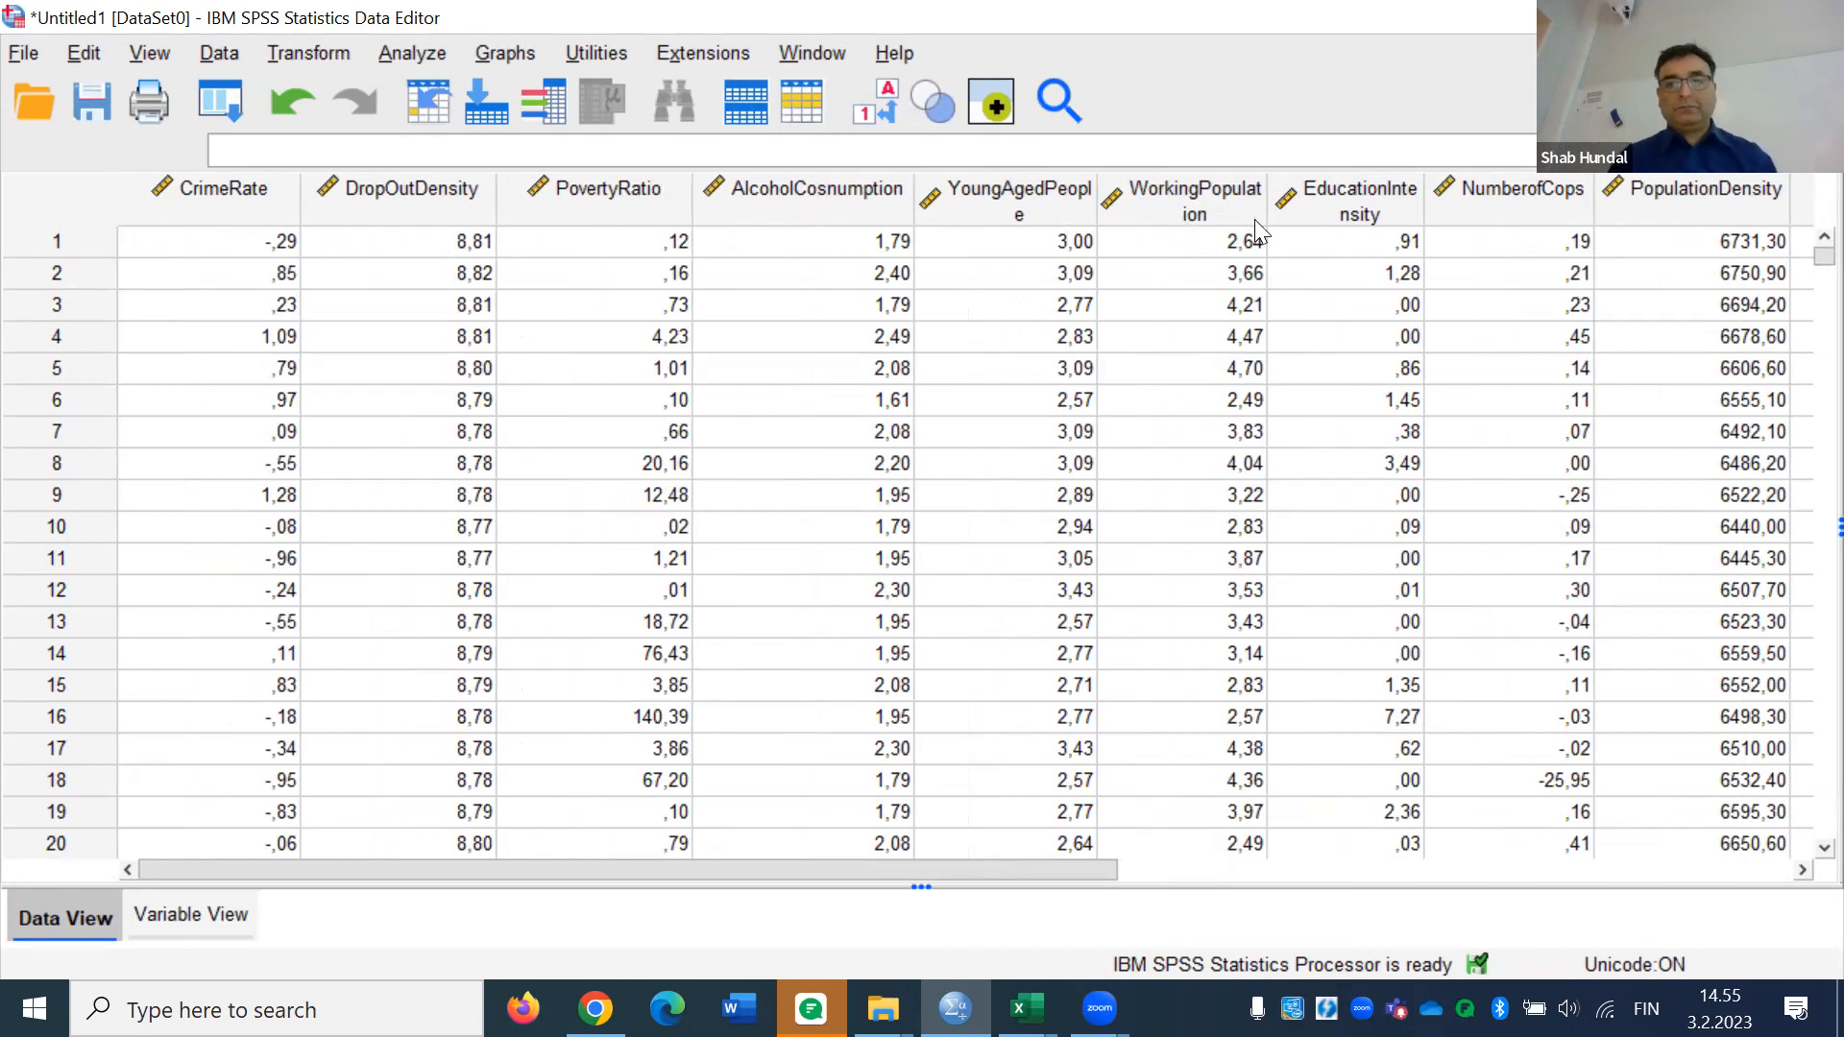
drag(1268, 209, 1310, 212)
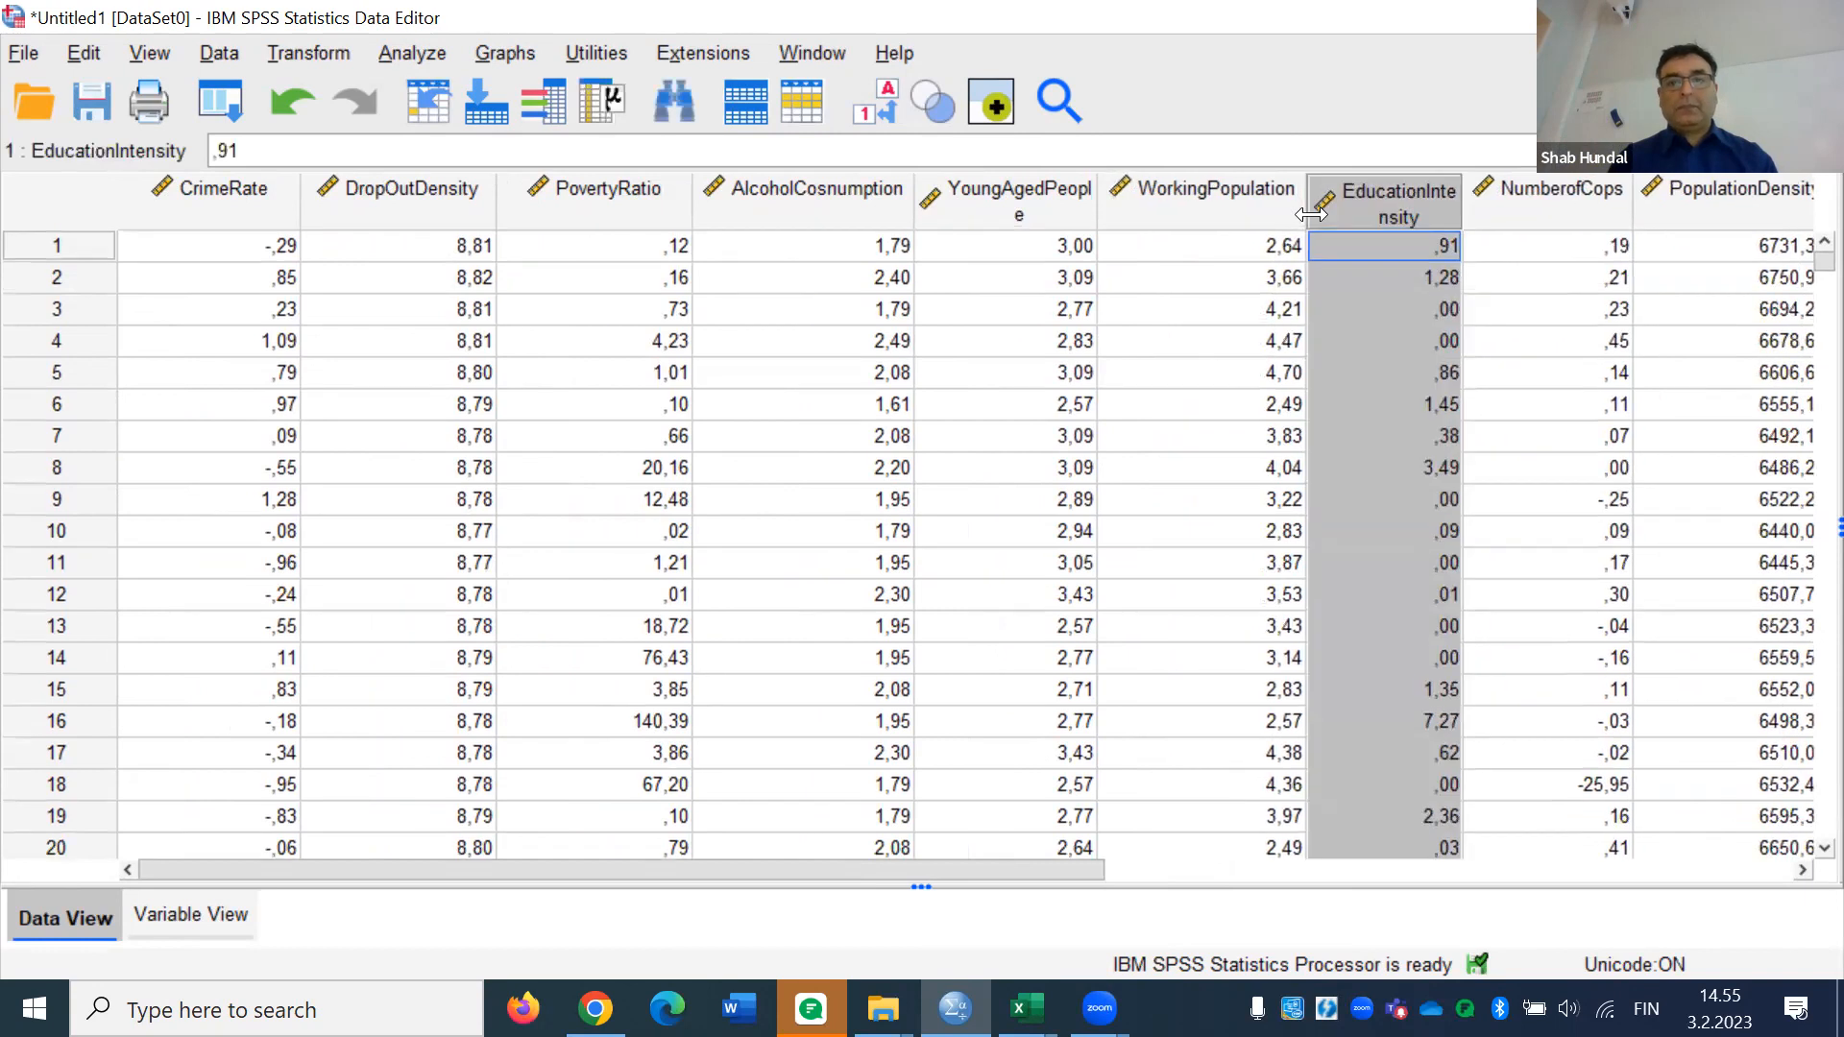
click(1219, 275)
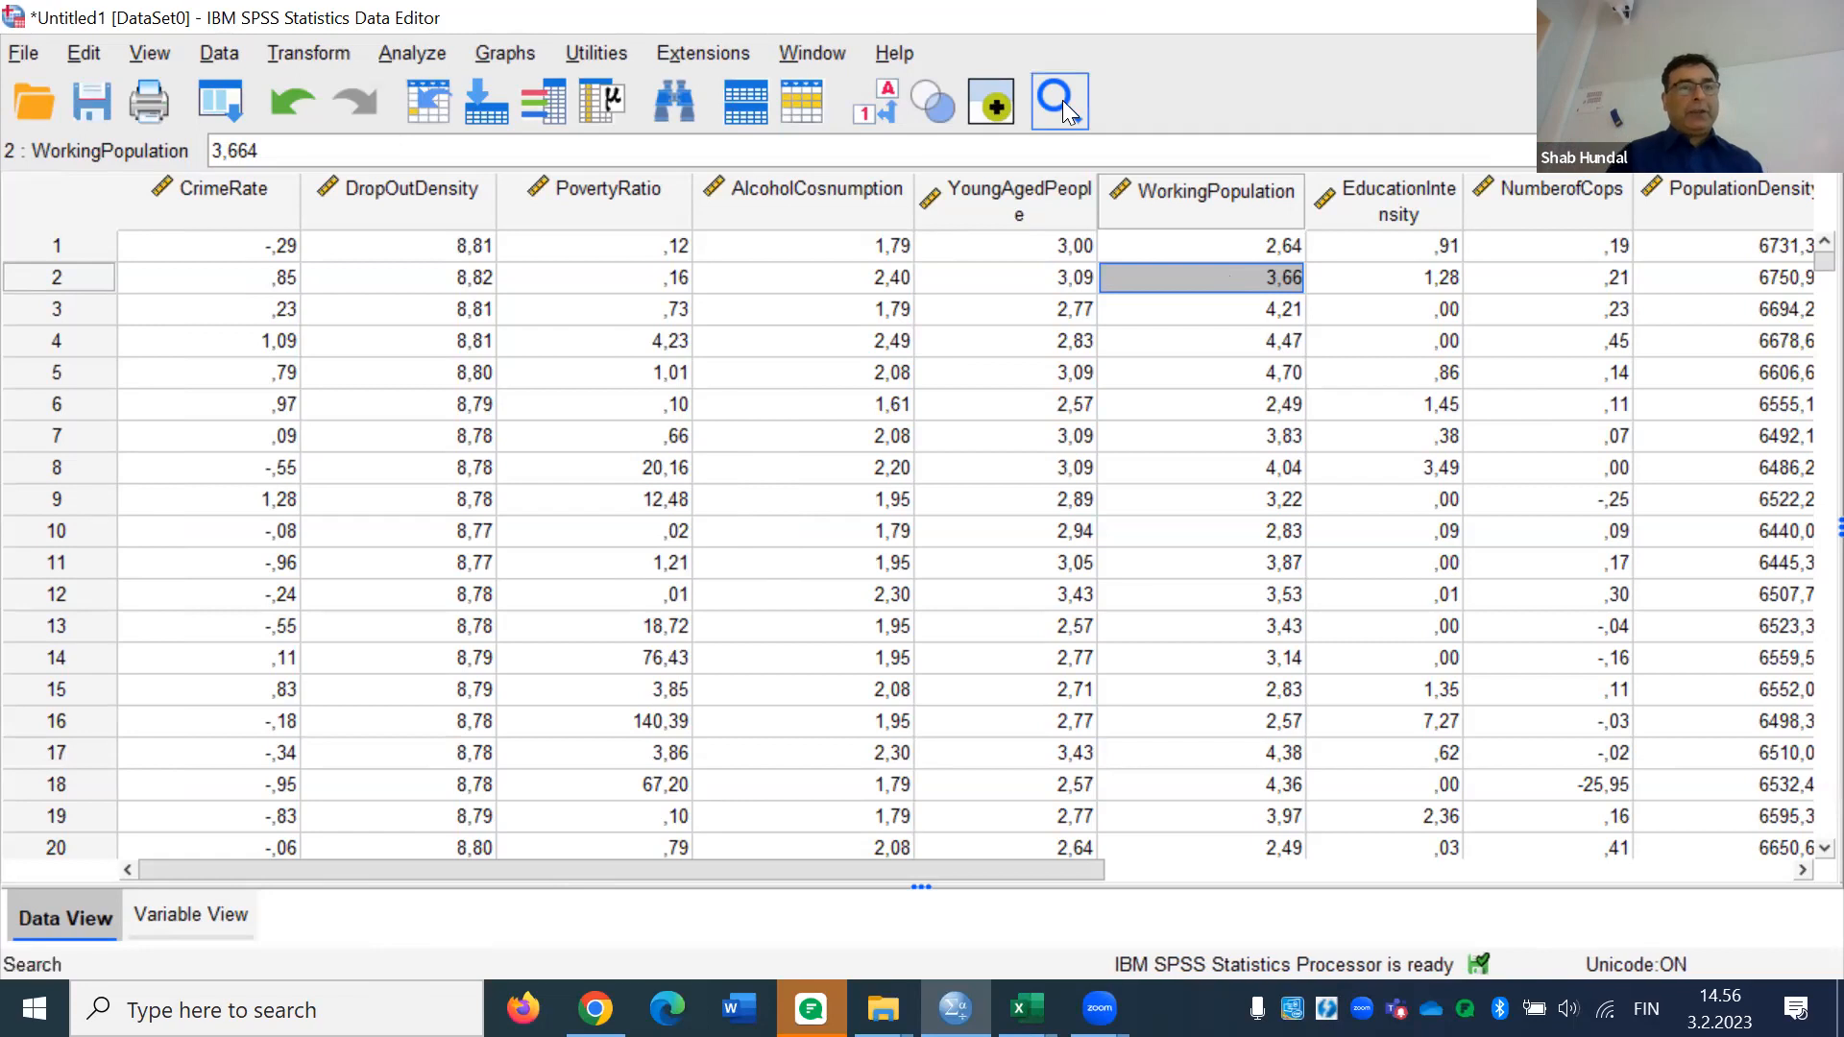
Undo the column width changes from WorkingPopulation back to DropOutDensity
click(313, 114)
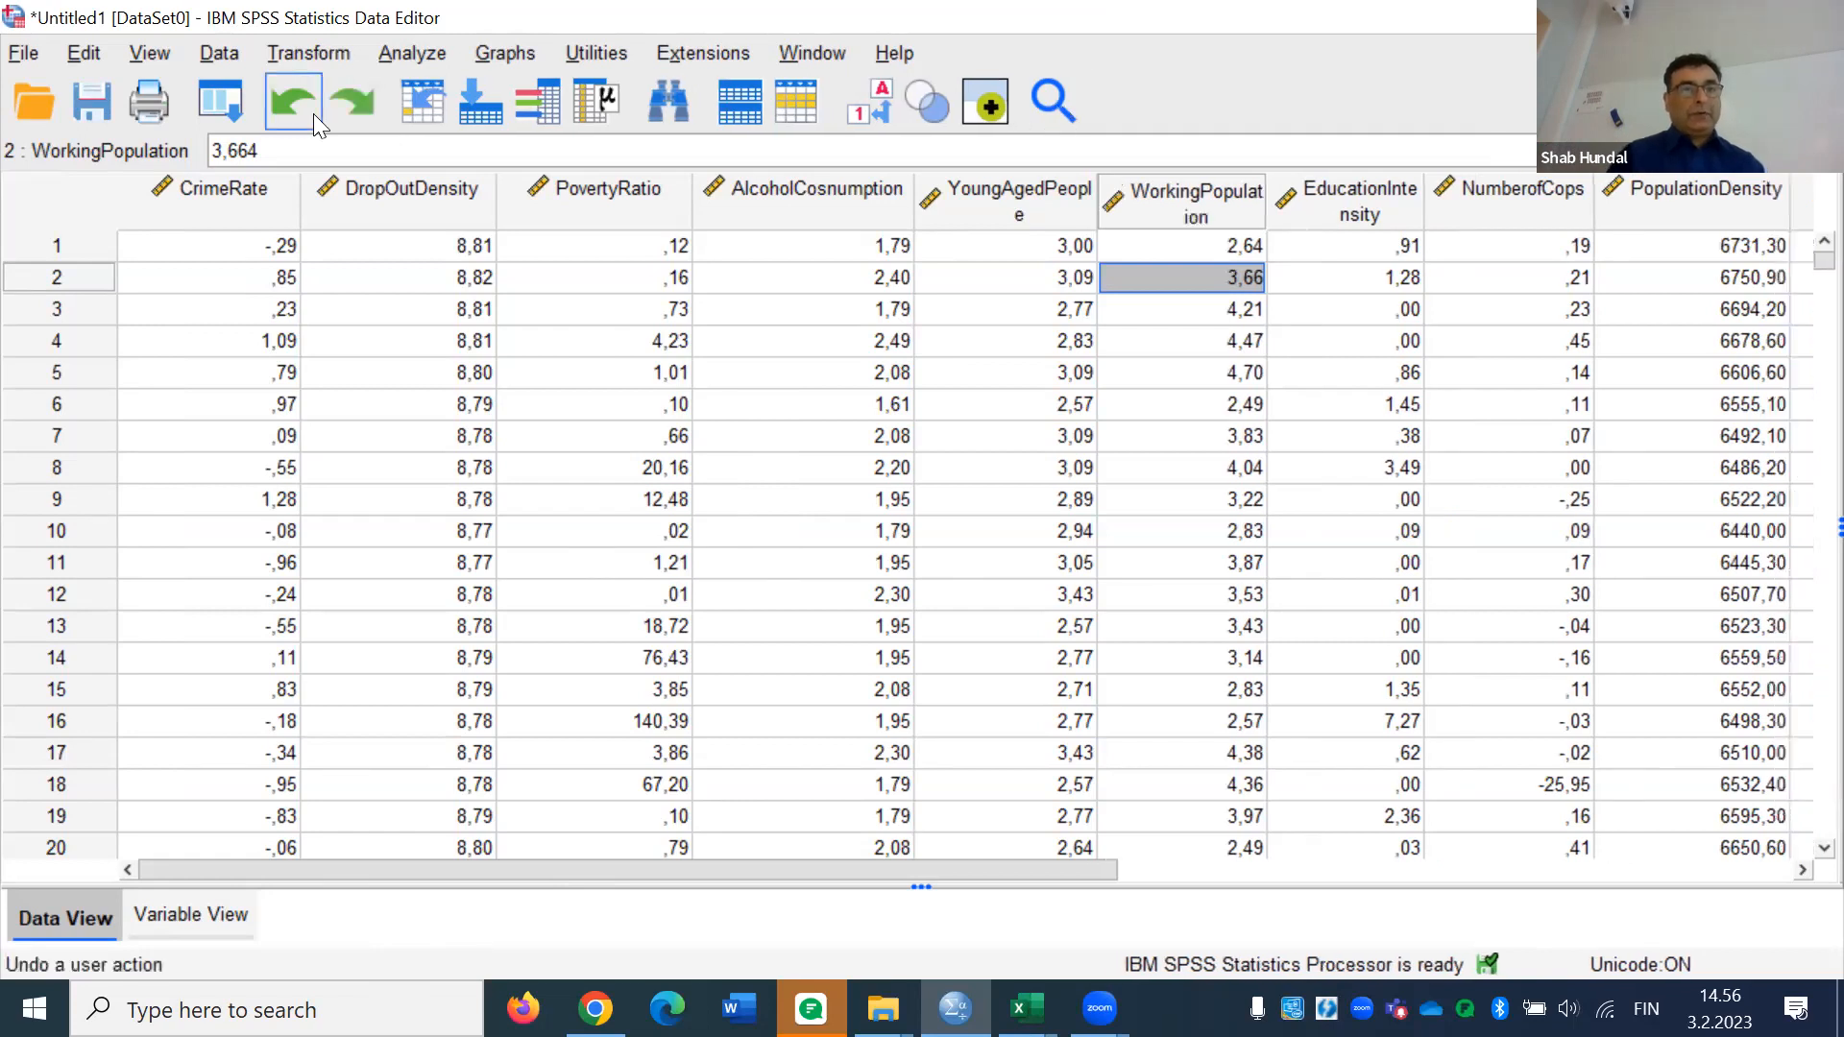
click(313, 114)
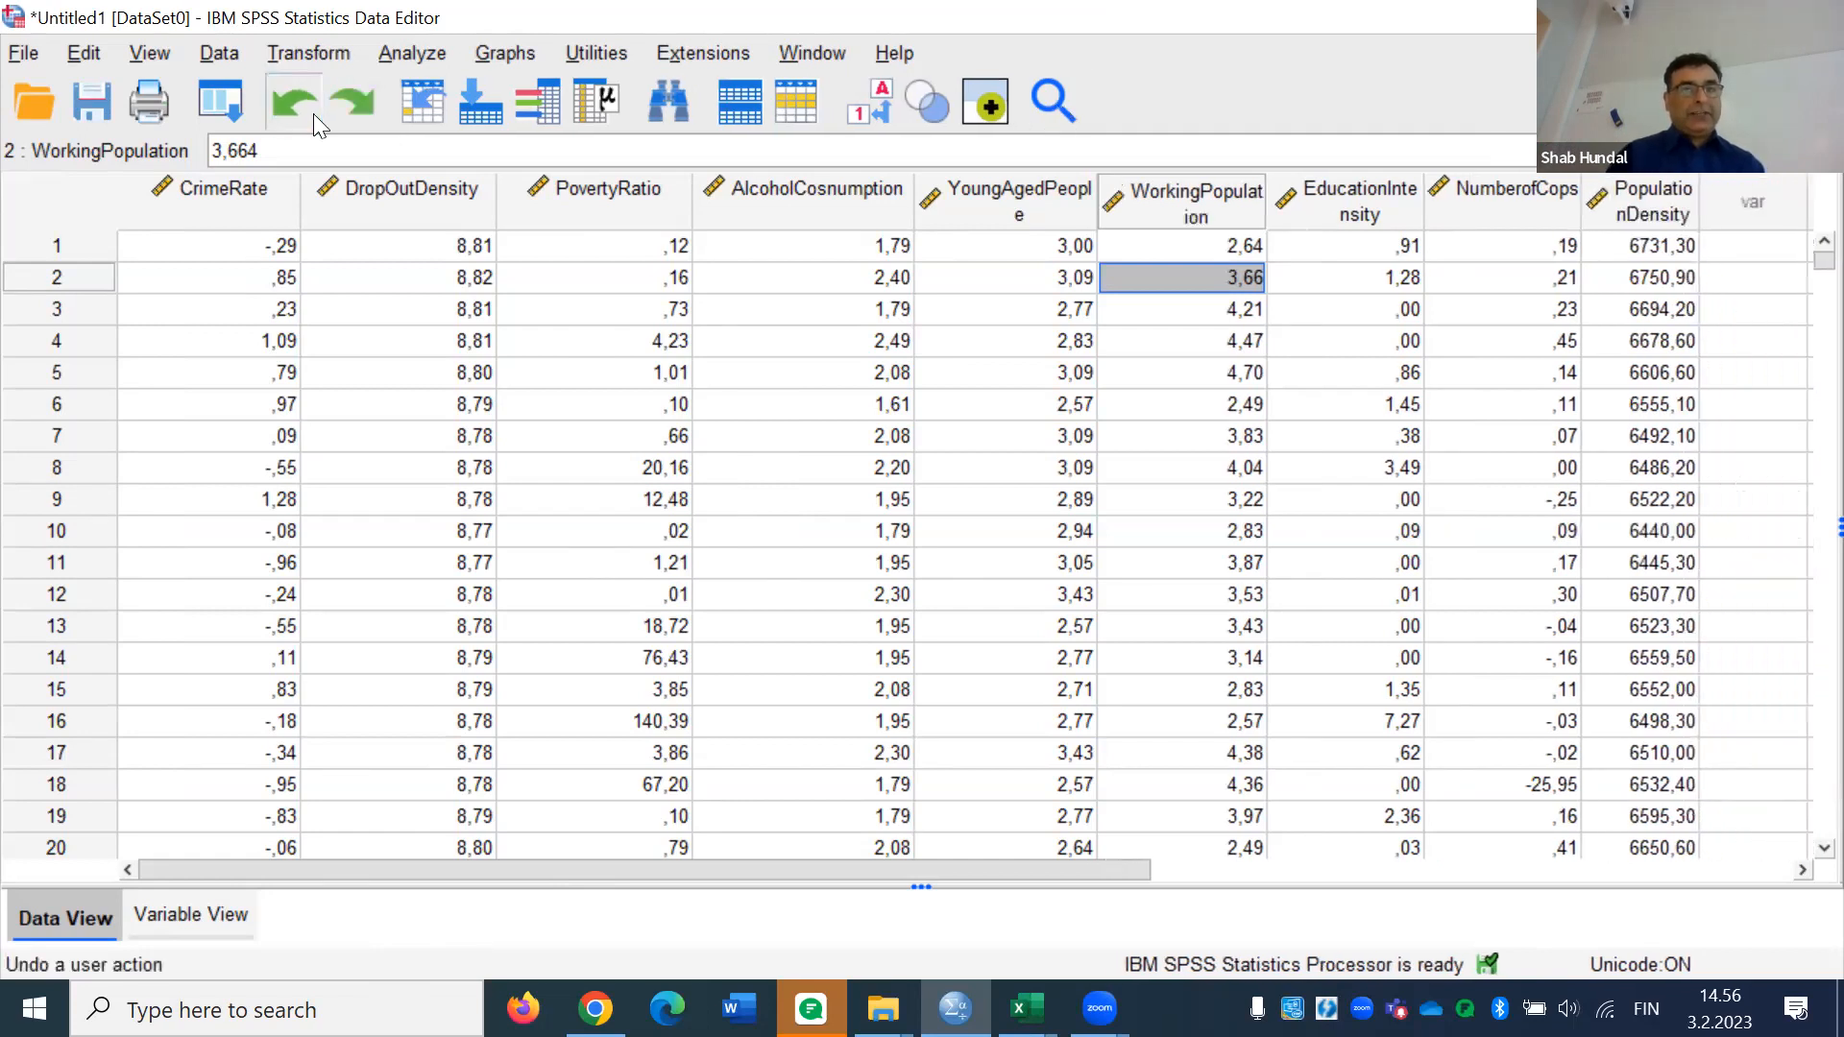
click(313, 113)
click(313, 114)
click(313, 113)
click(313, 113)
click(313, 113)
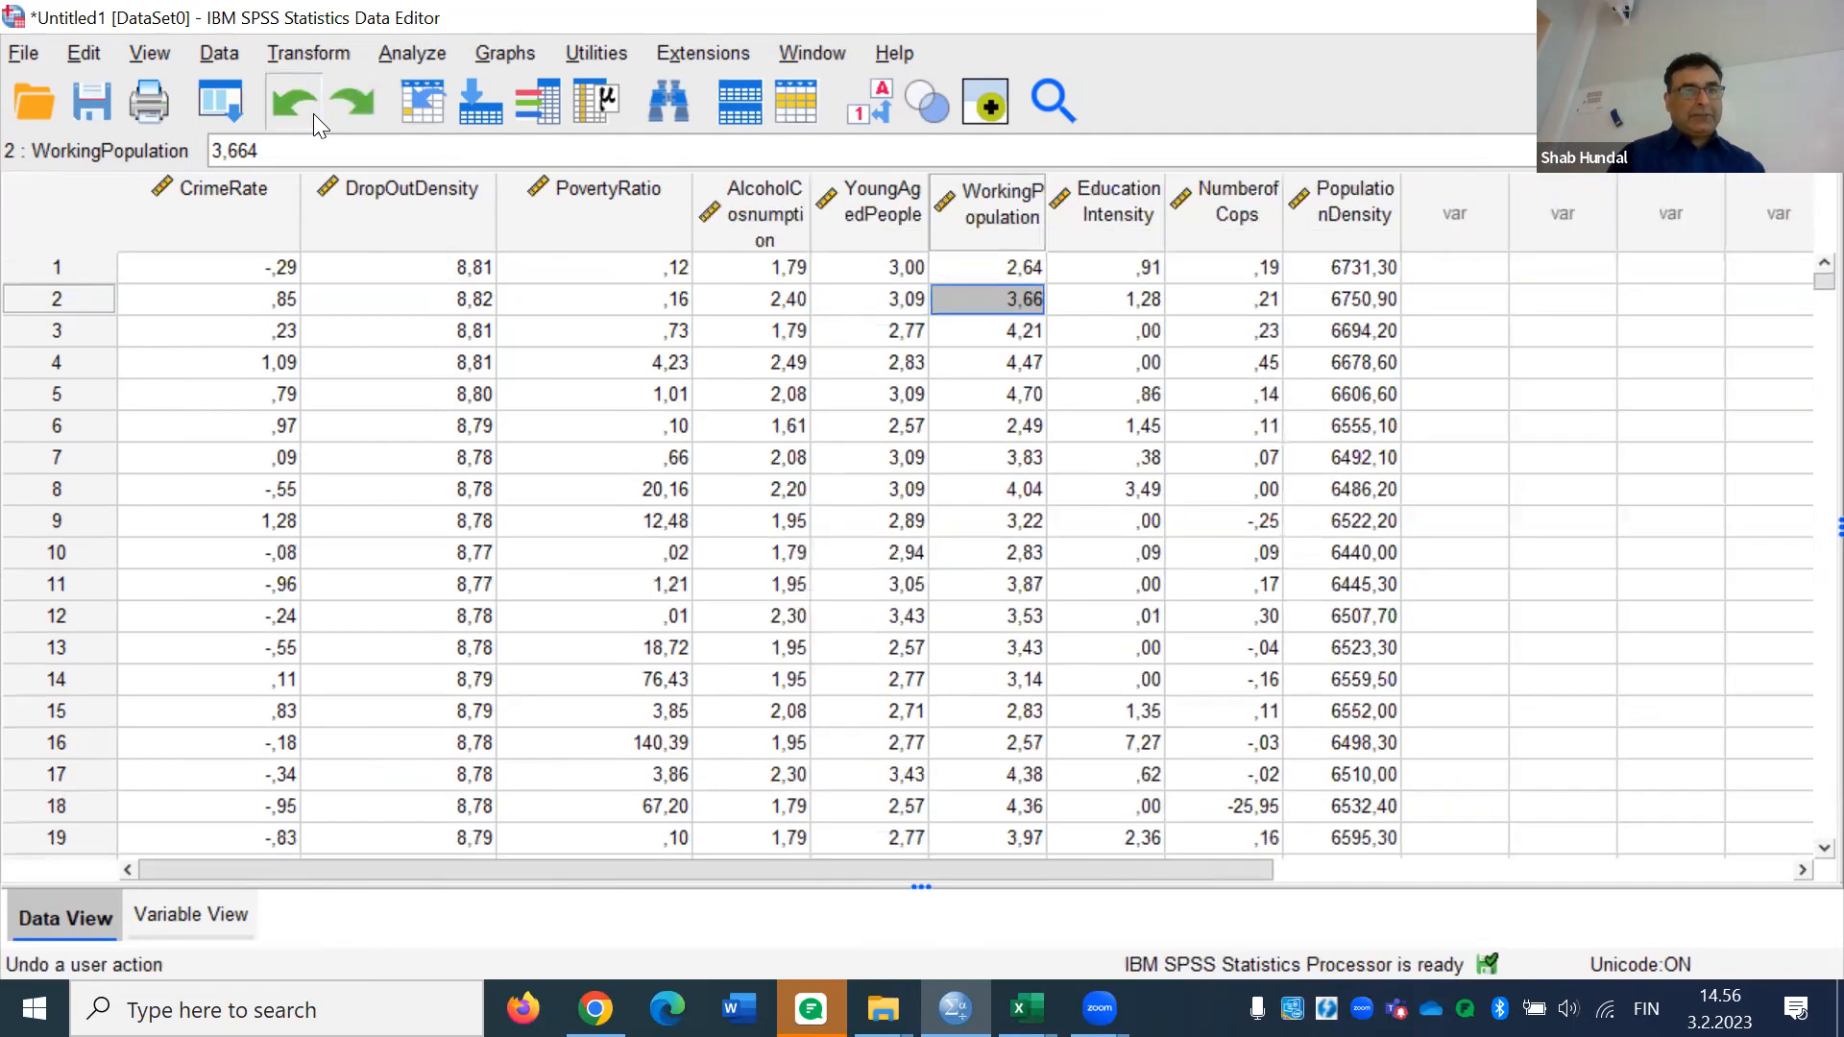
click(313, 113)
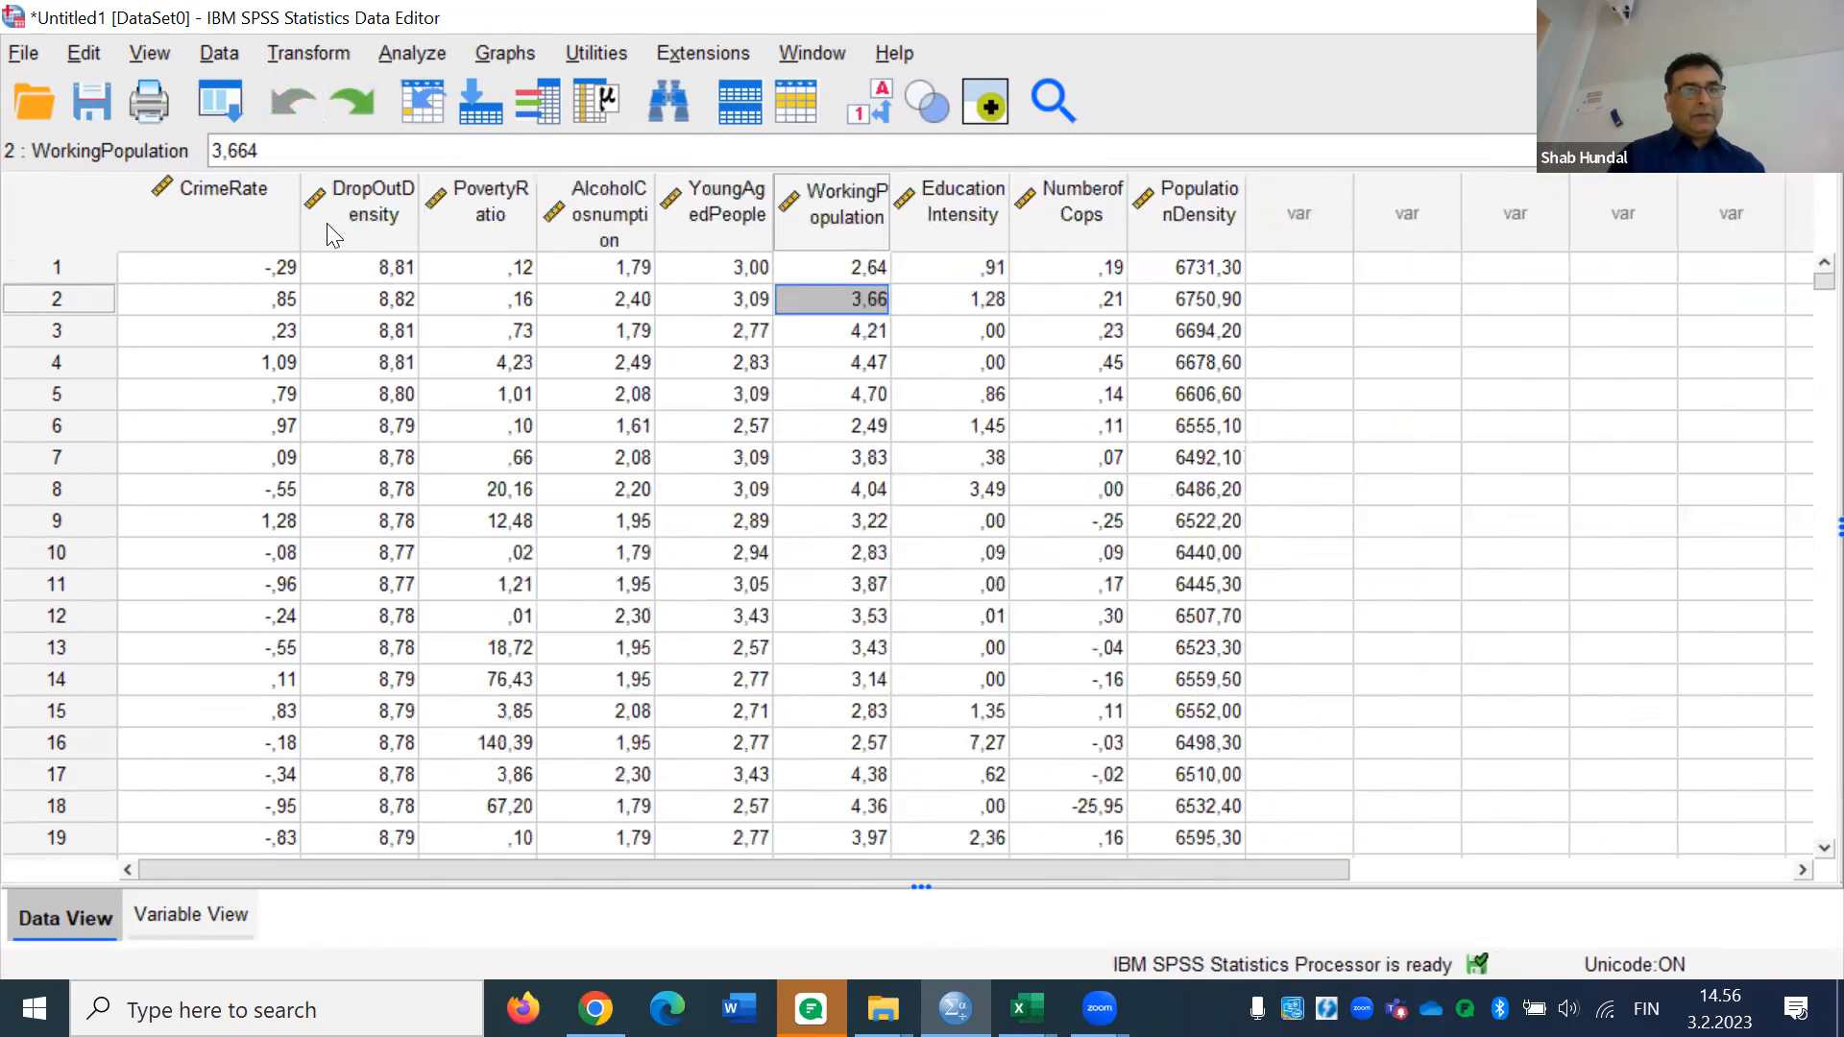
Narrow the CrimeRate column to a display width of 8, checking it against the other variables' Columns setting
click(236, 210)
double_click(236, 209)
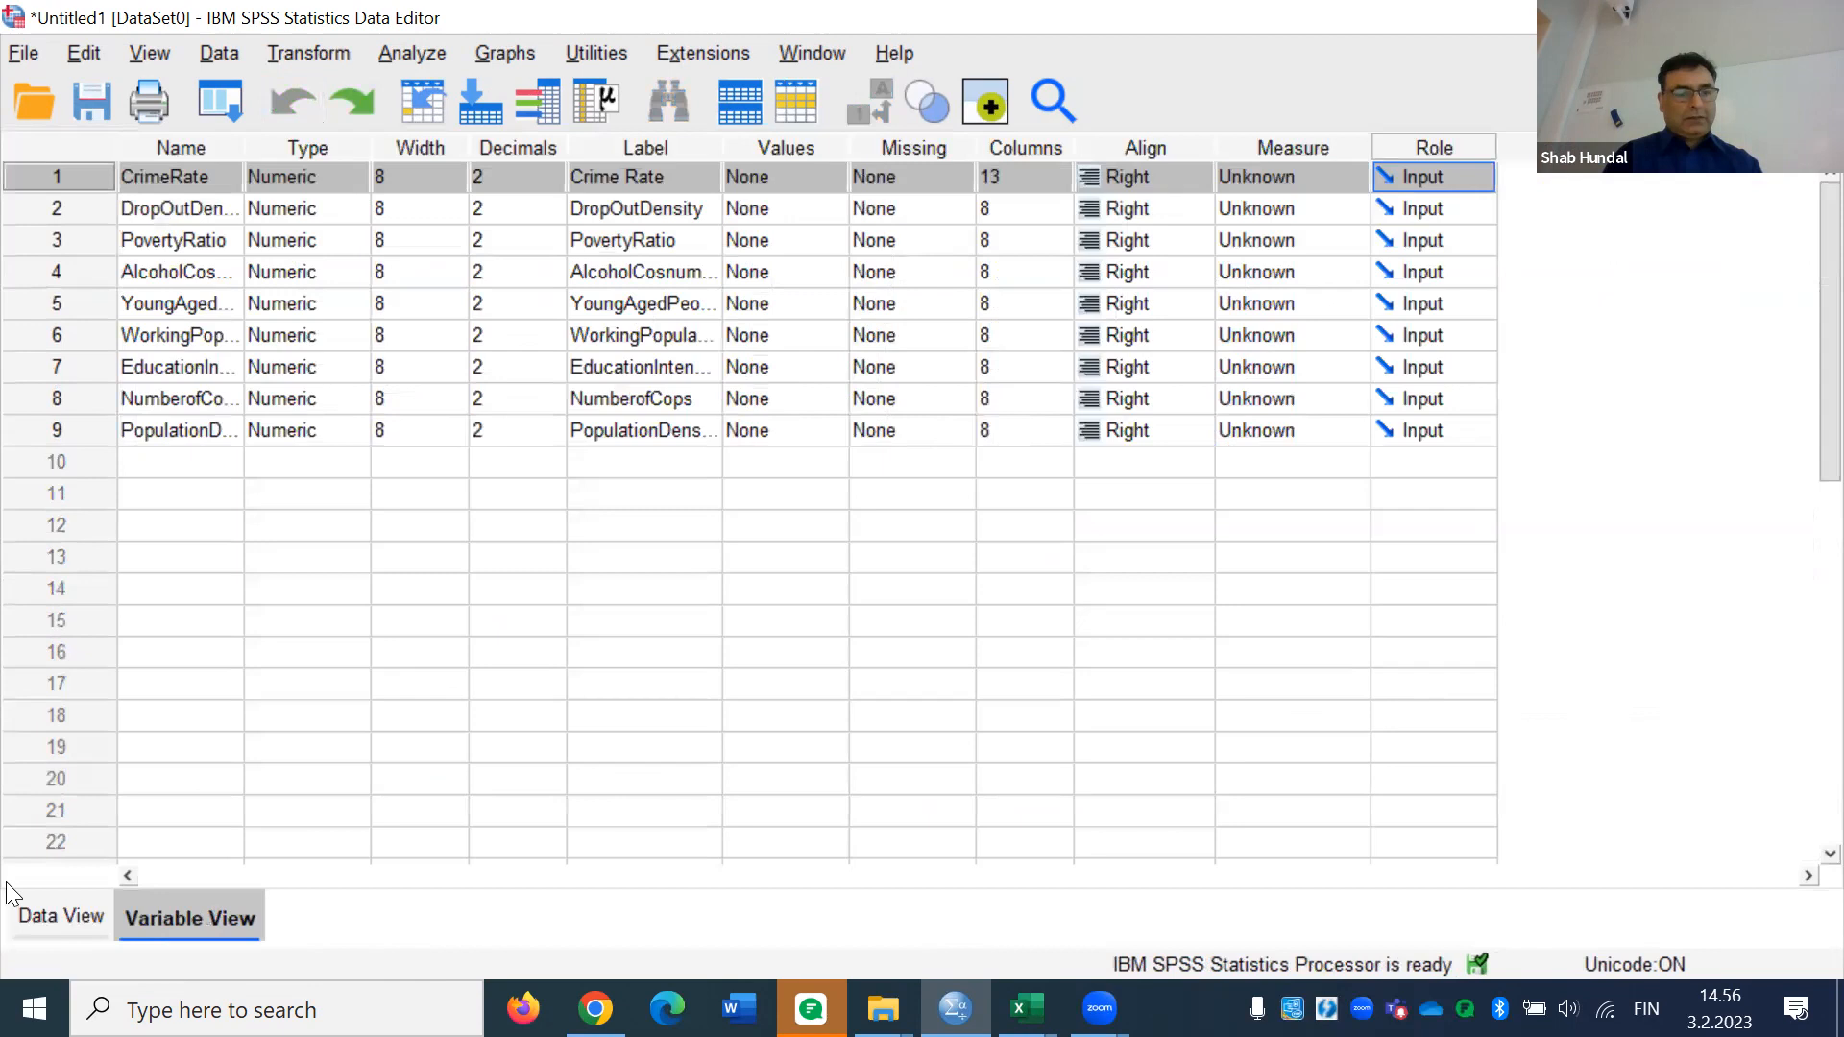
click(69, 920)
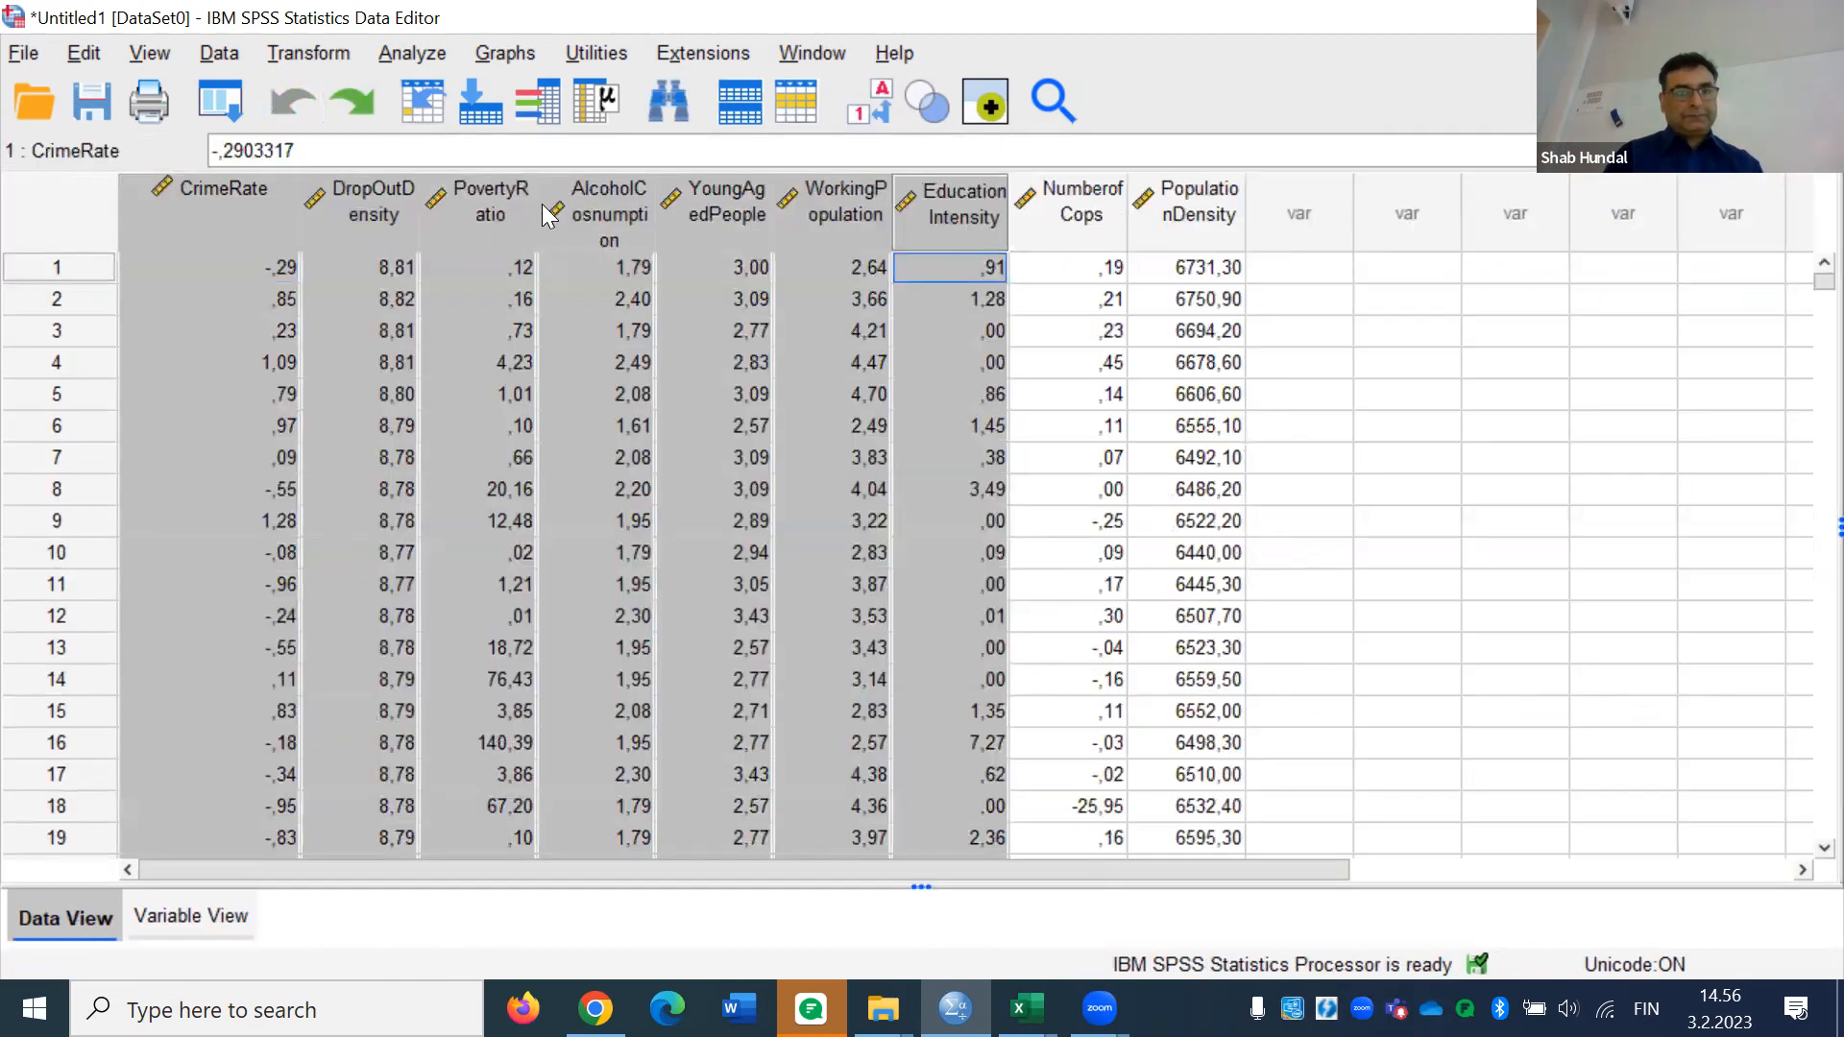
drag(302, 204, 234, 204)
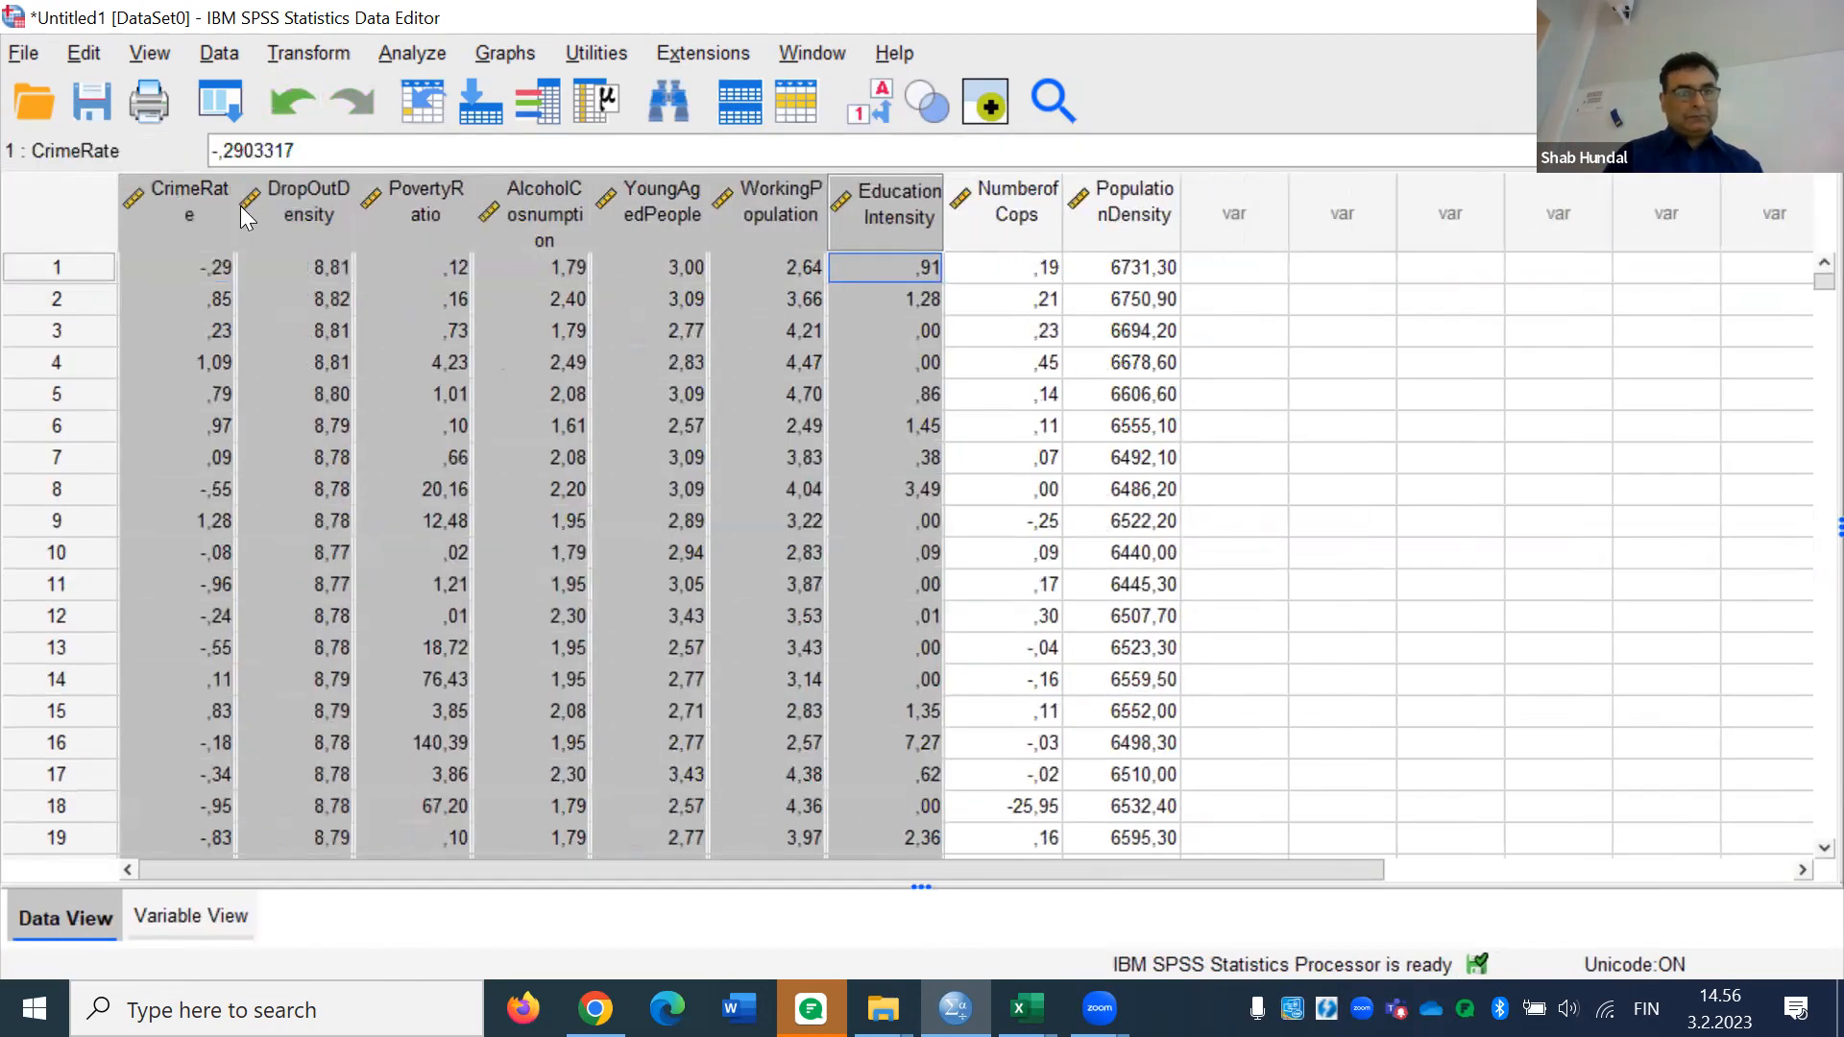
double_click(158, 221)
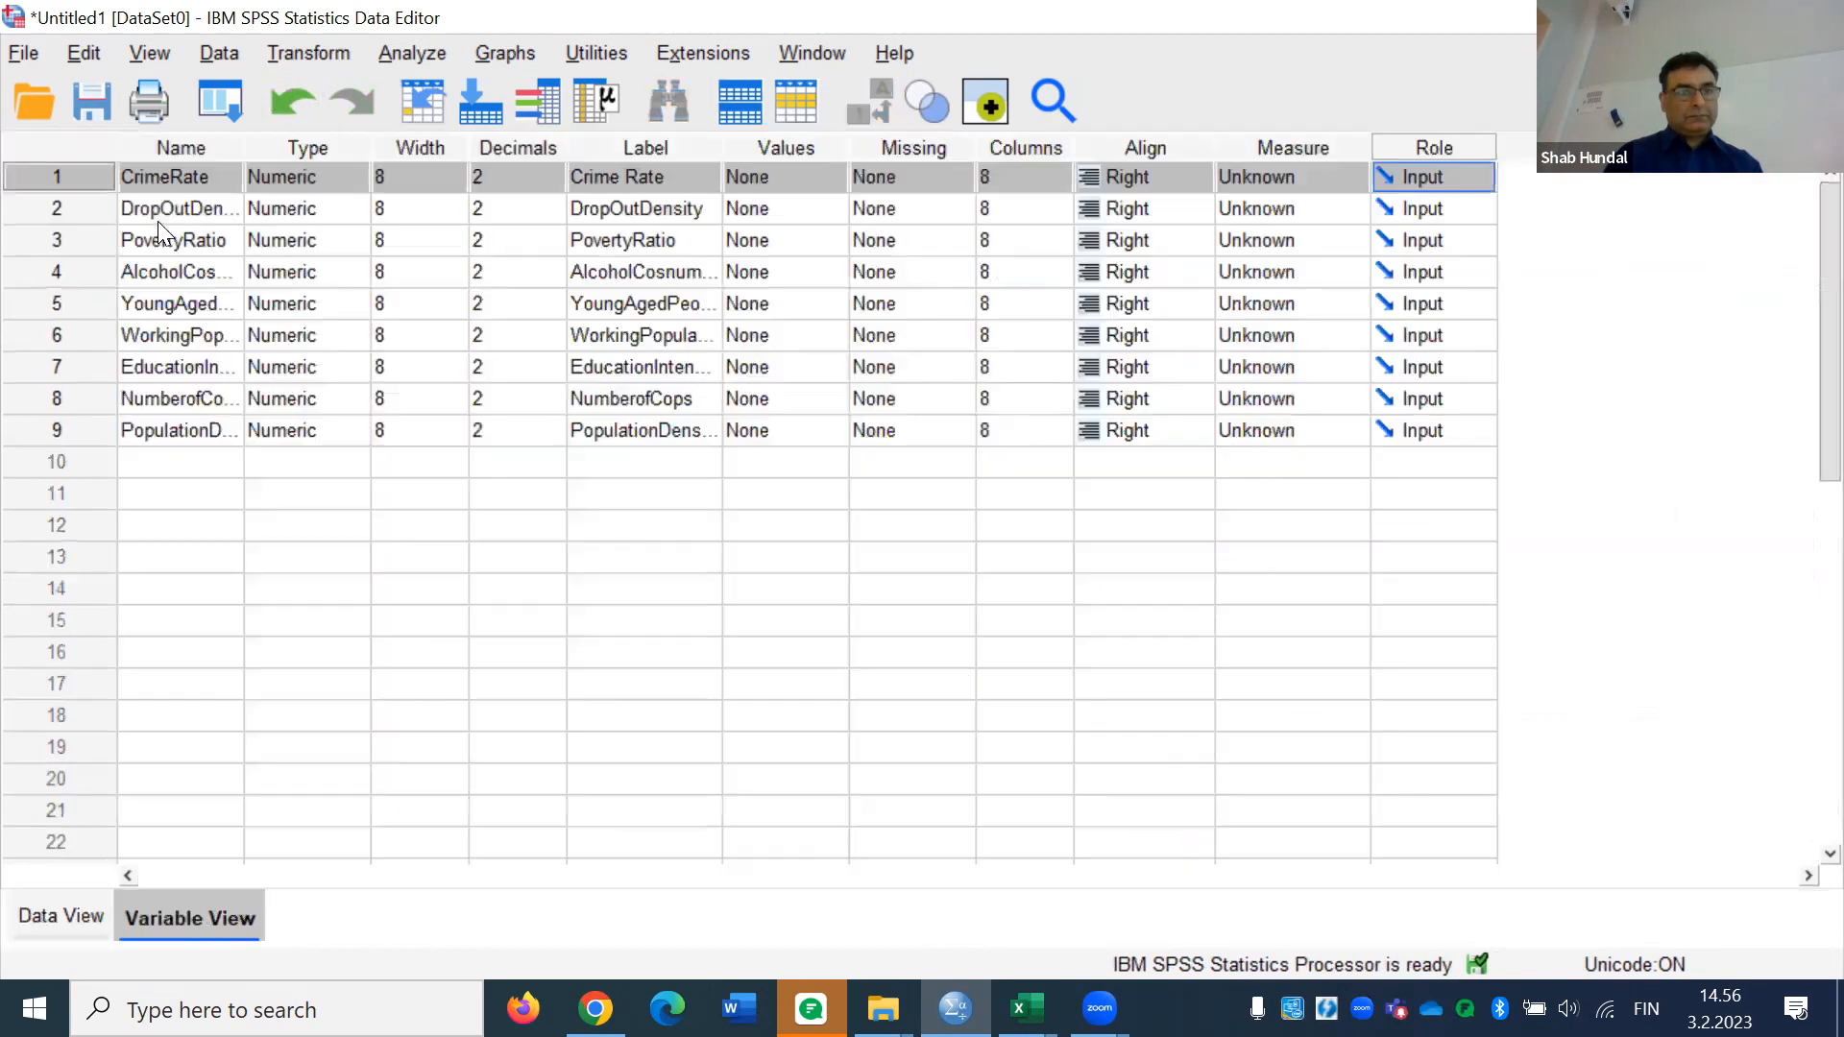
click(48, 910)
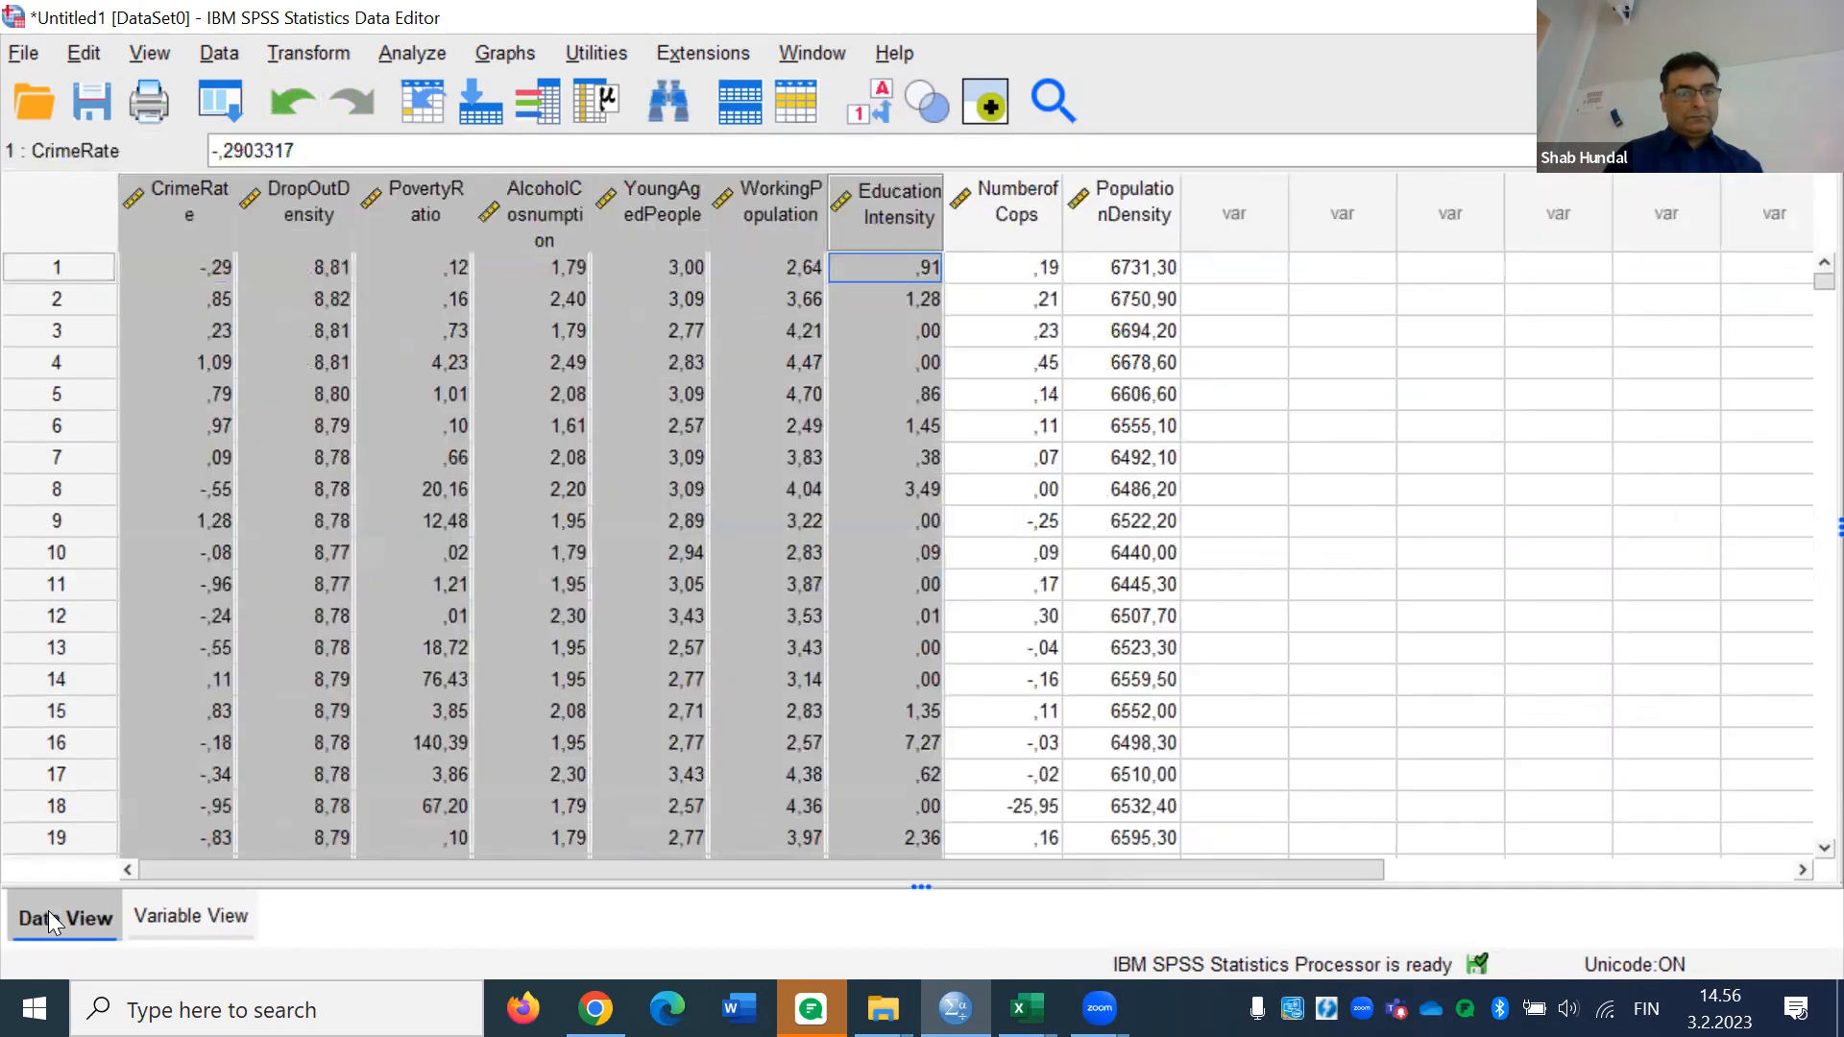
Clear all nine variables, CrimeRate through PopulationDensity, from the dataset
click(1375, 495)
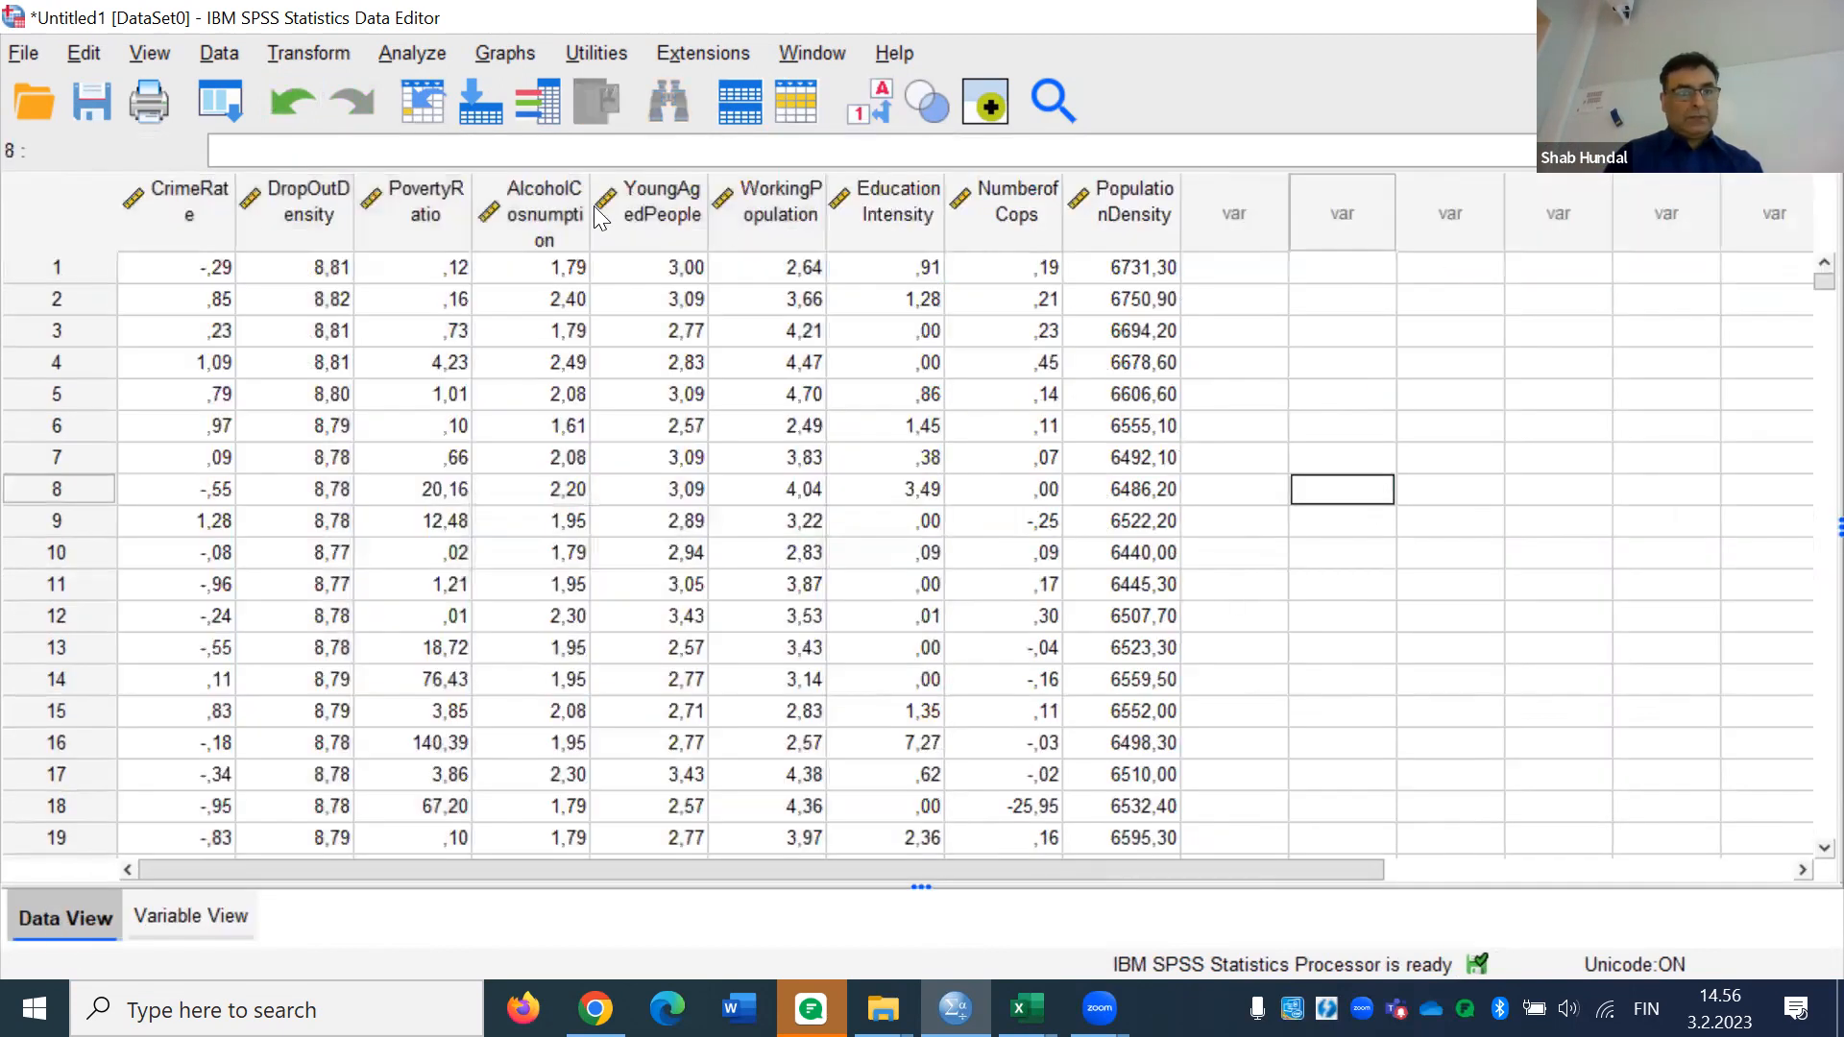
mouse_move(171, 204)
mouse_down()
mouse_move(778, 203)
mouse_move(1133, 238)
mouse_up()
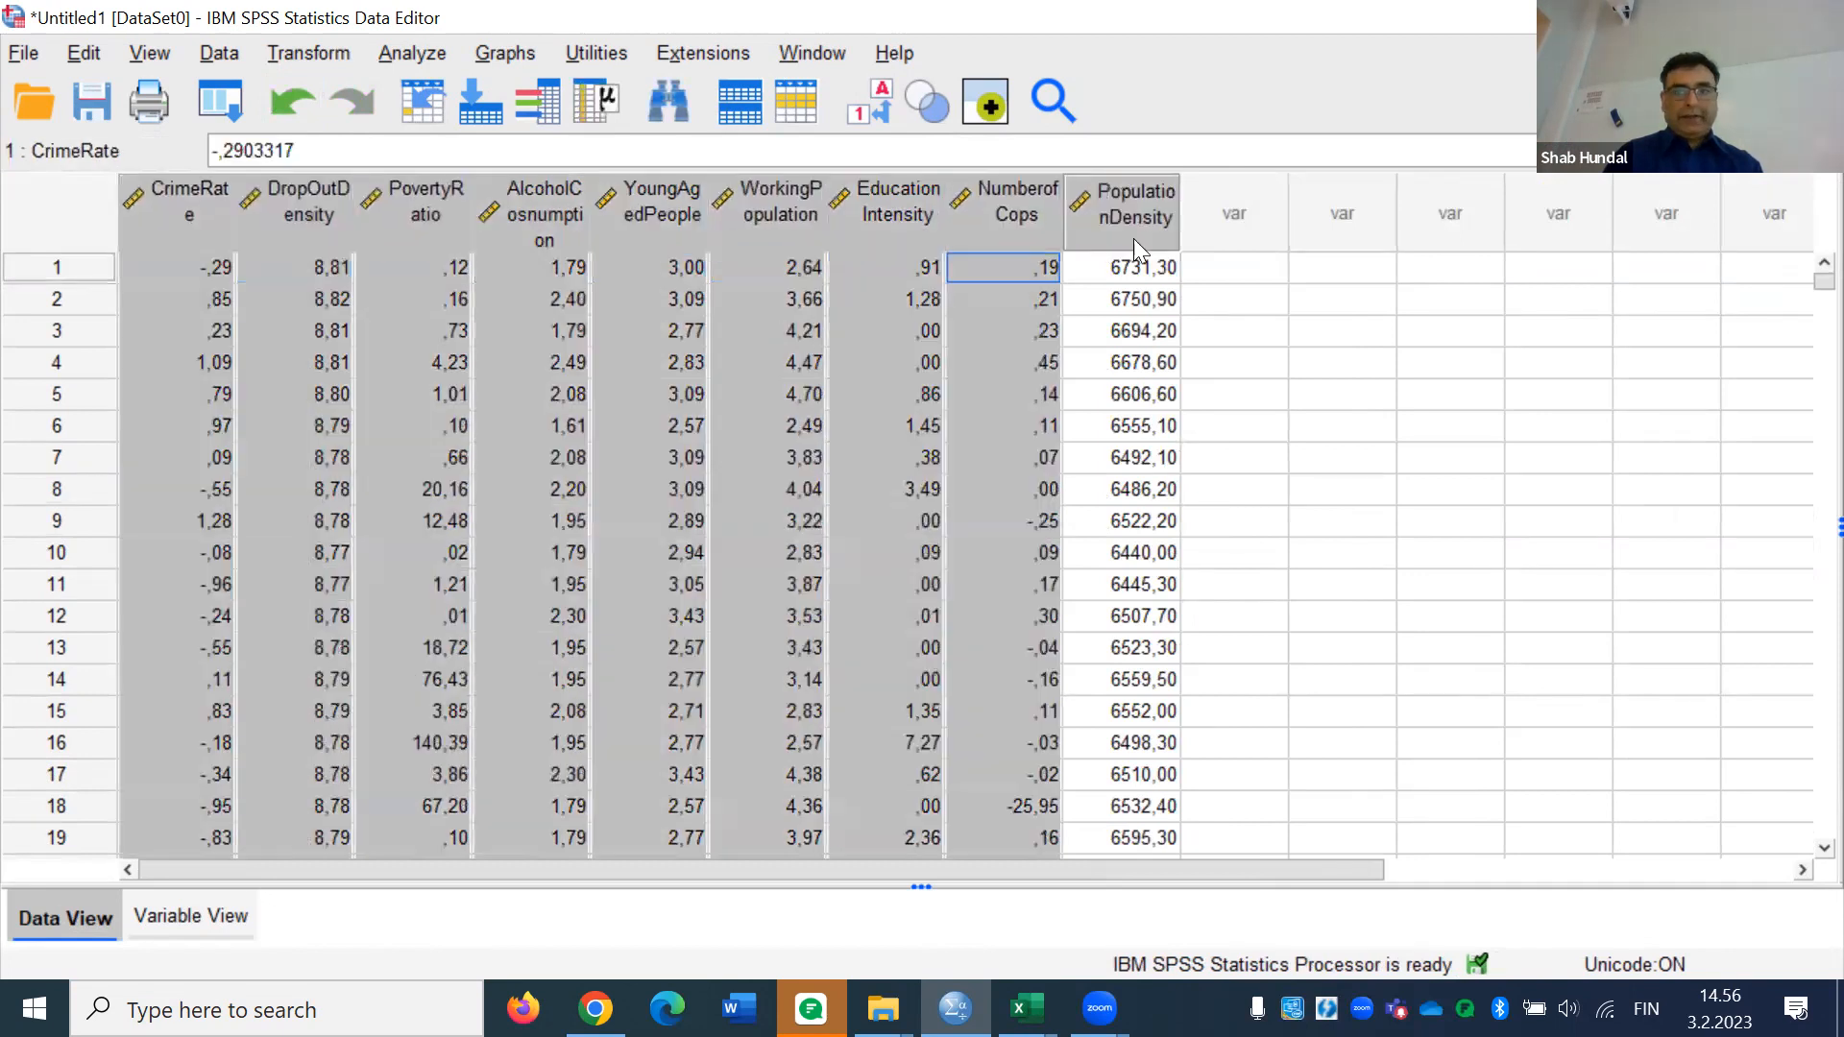
right_click(909, 254)
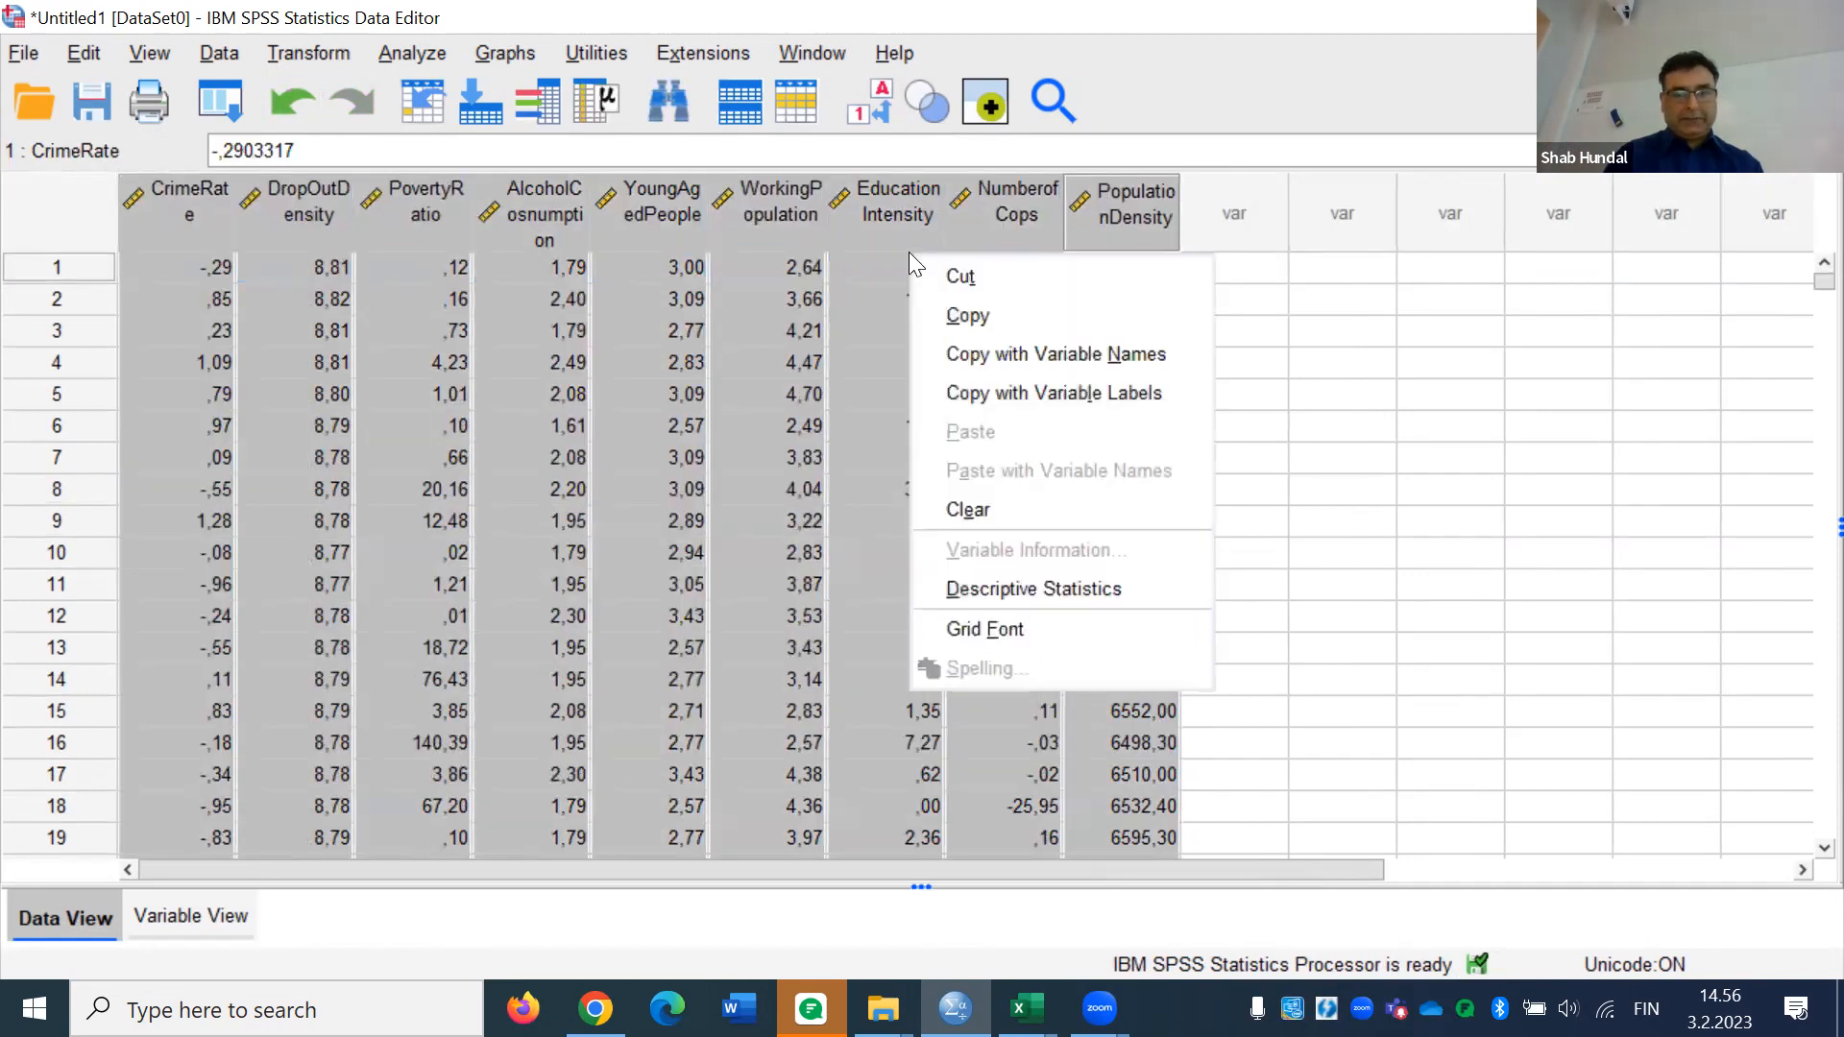
click(965, 509)
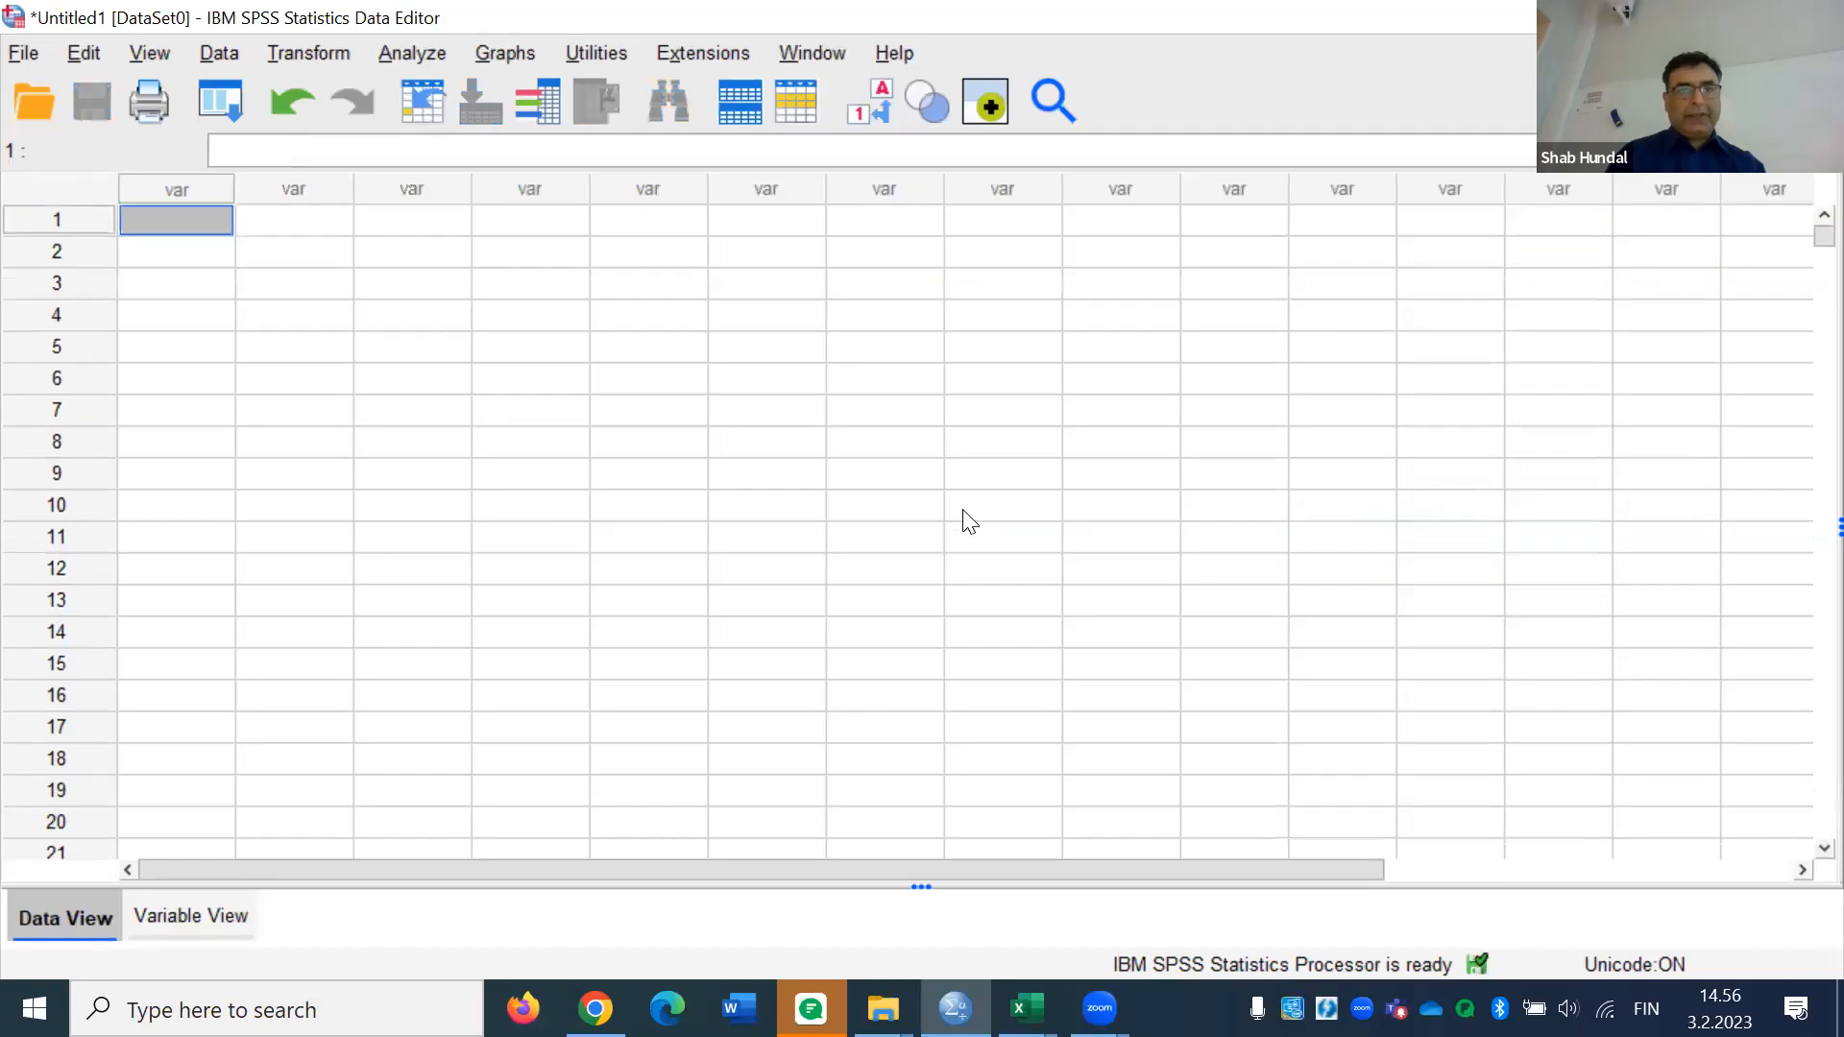
Switch to the Research_Methods_Data.xlsx workbook in Excel and cancel the earlier copy, leaving only the Crime Rate heading cell selected
click(1026, 1008)
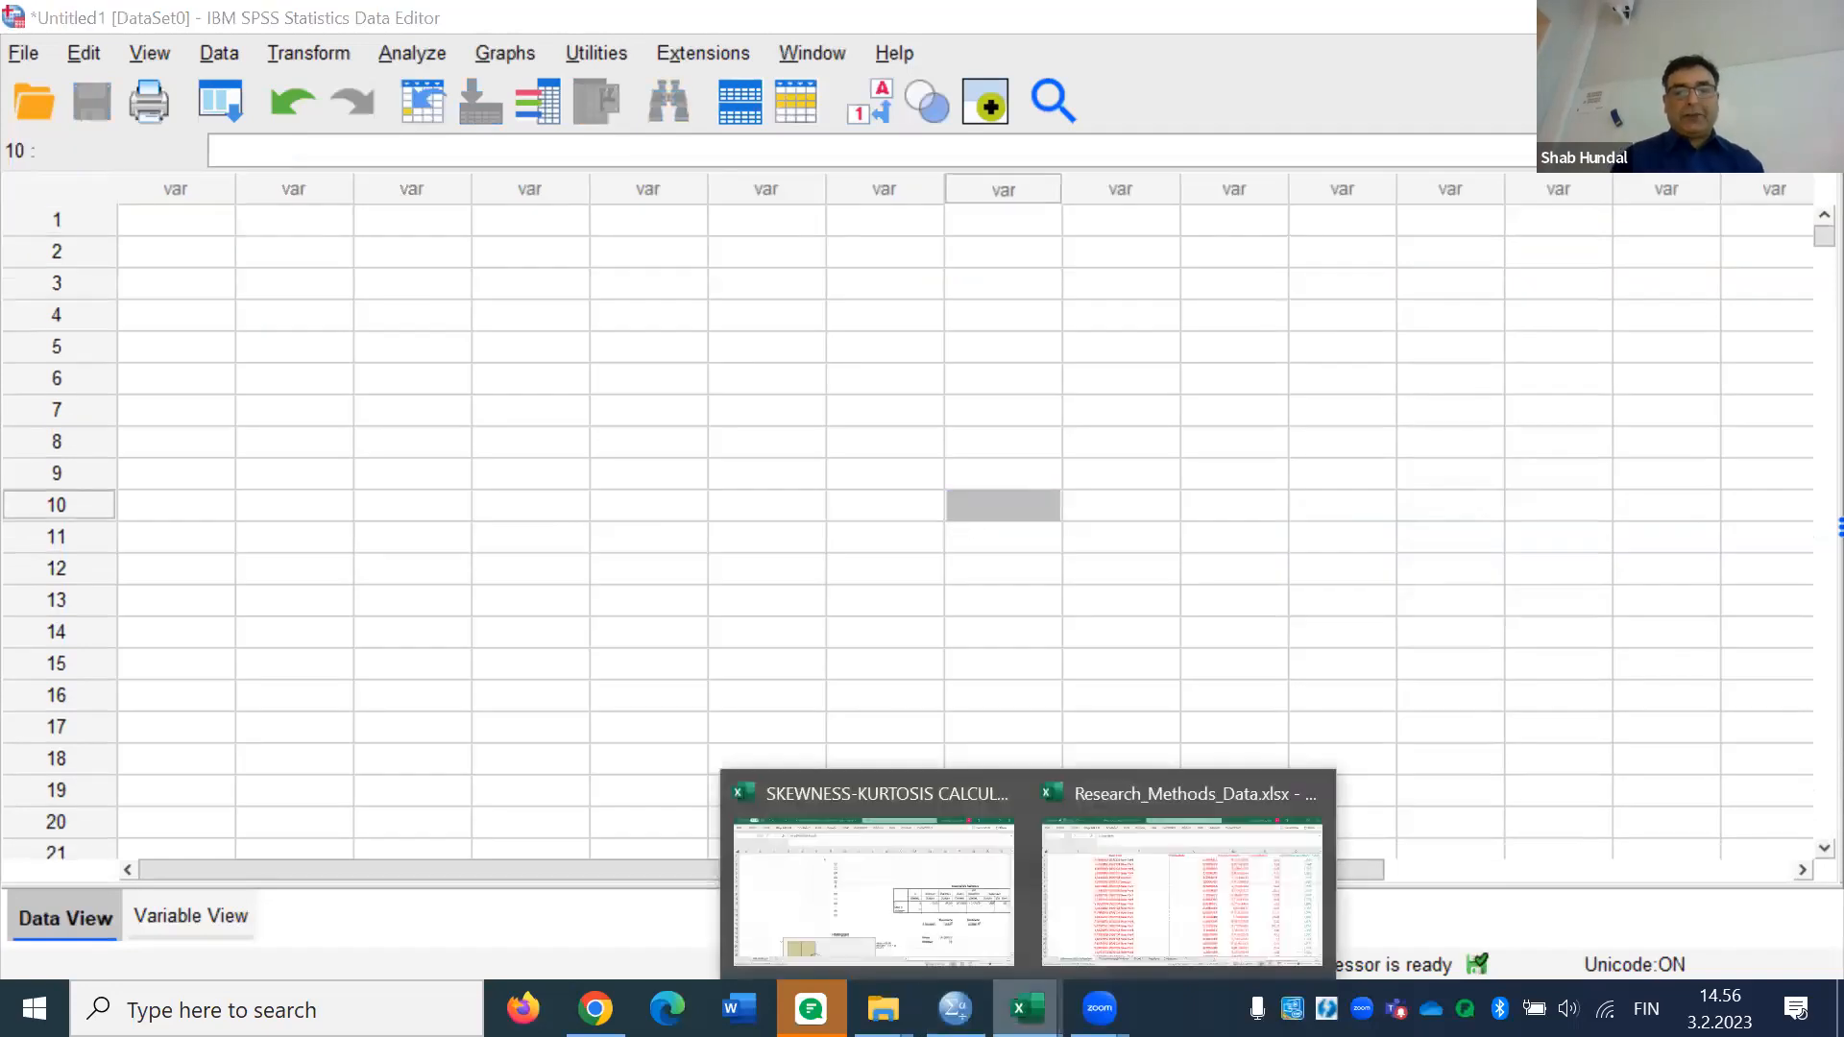
click(1153, 885)
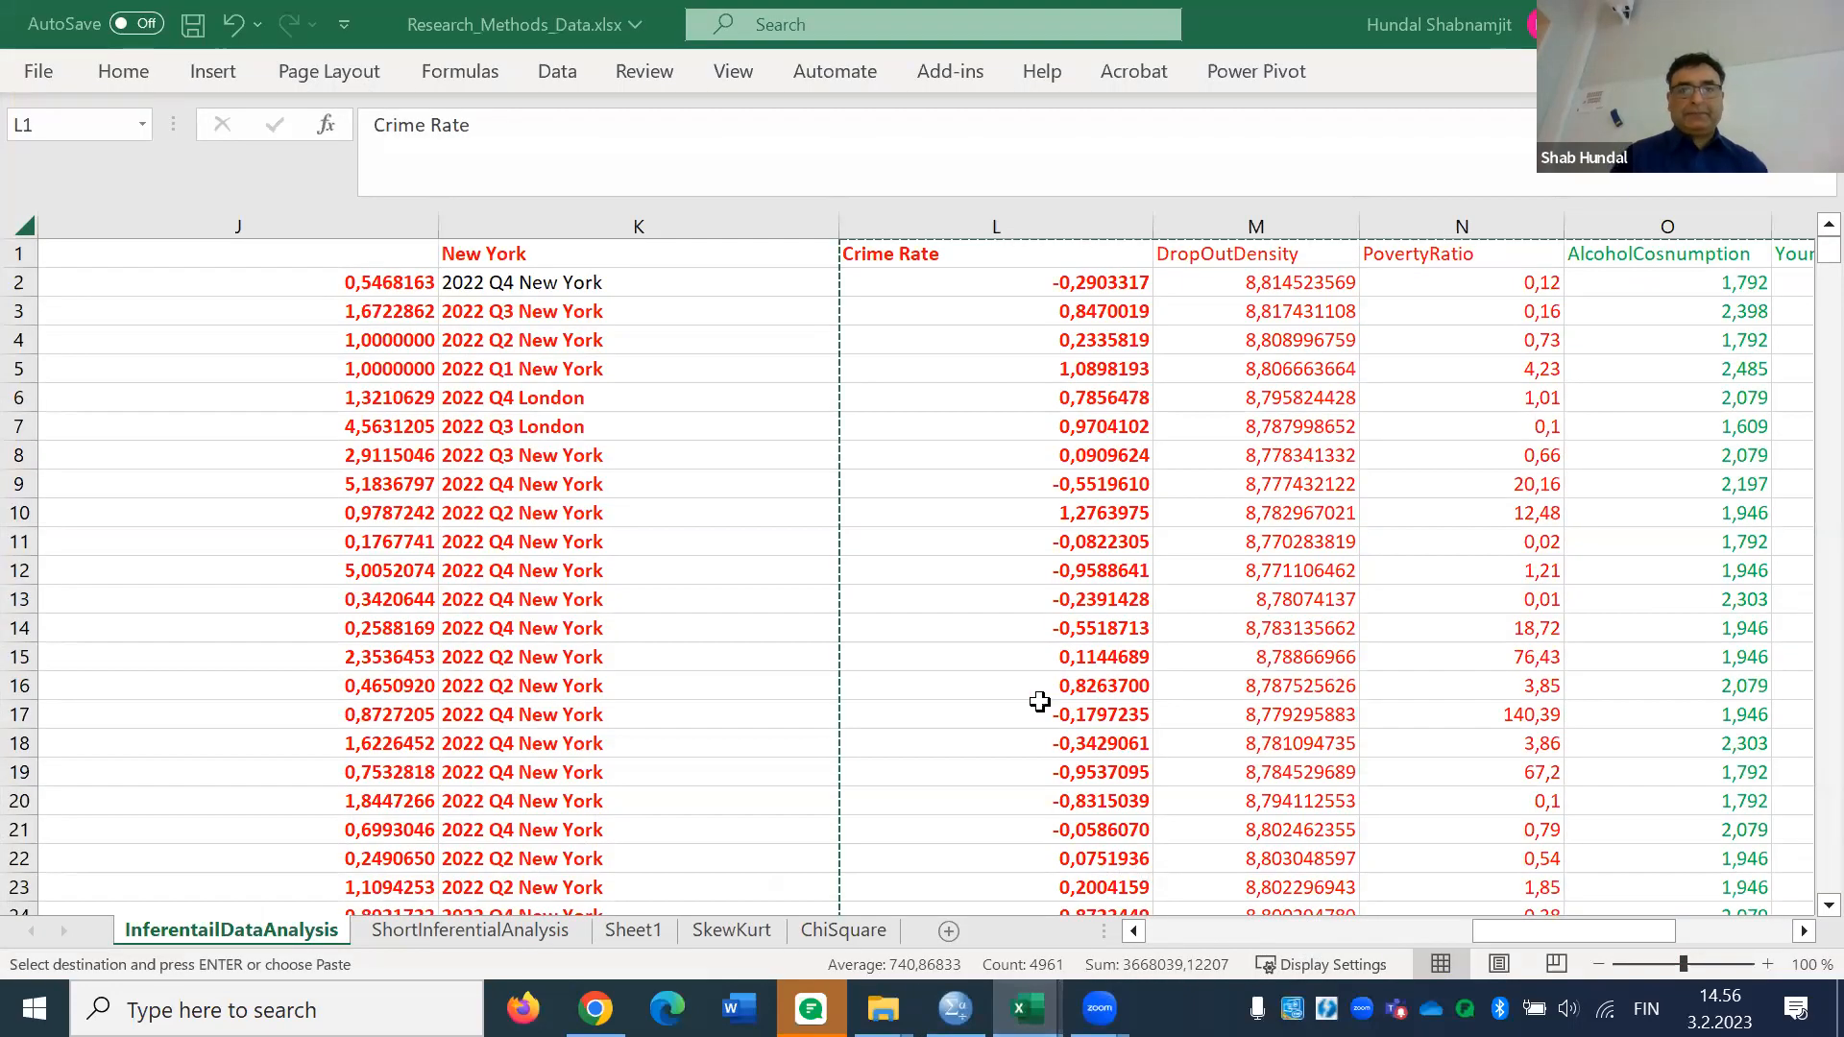
key(Escape)
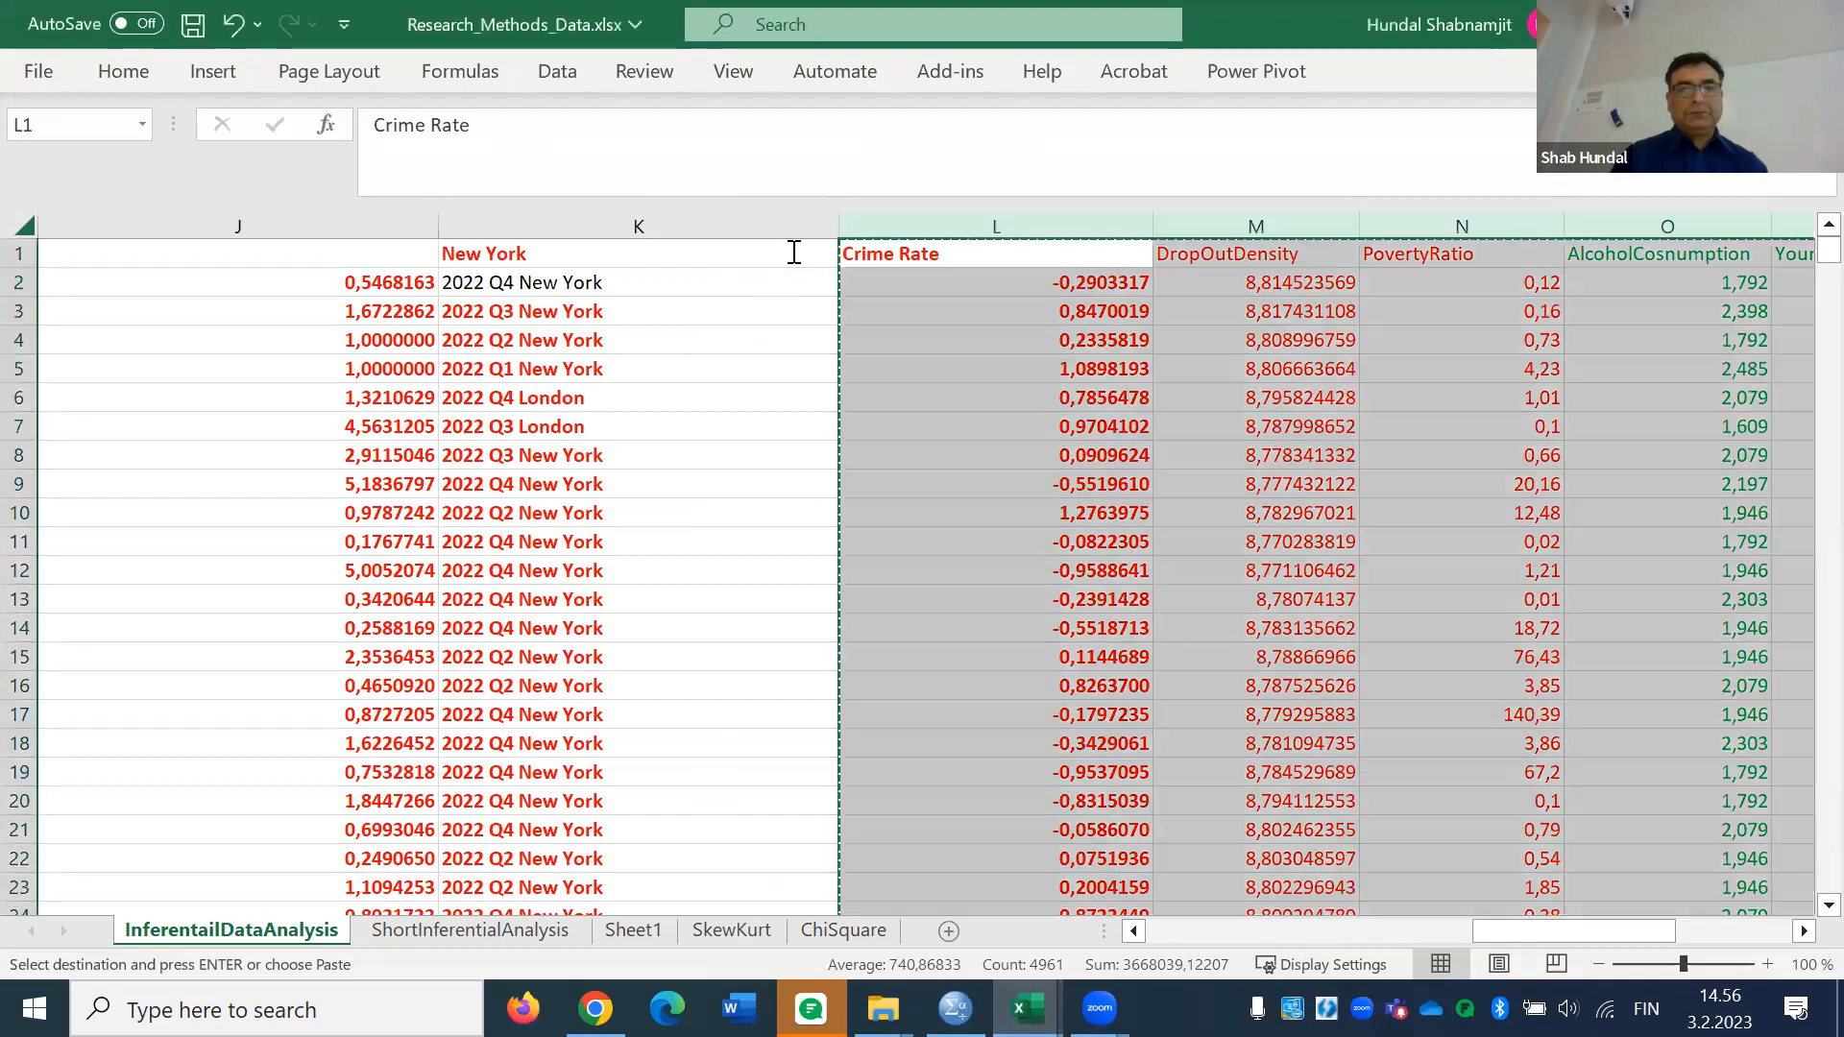
click(823, 250)
click(949, 253)
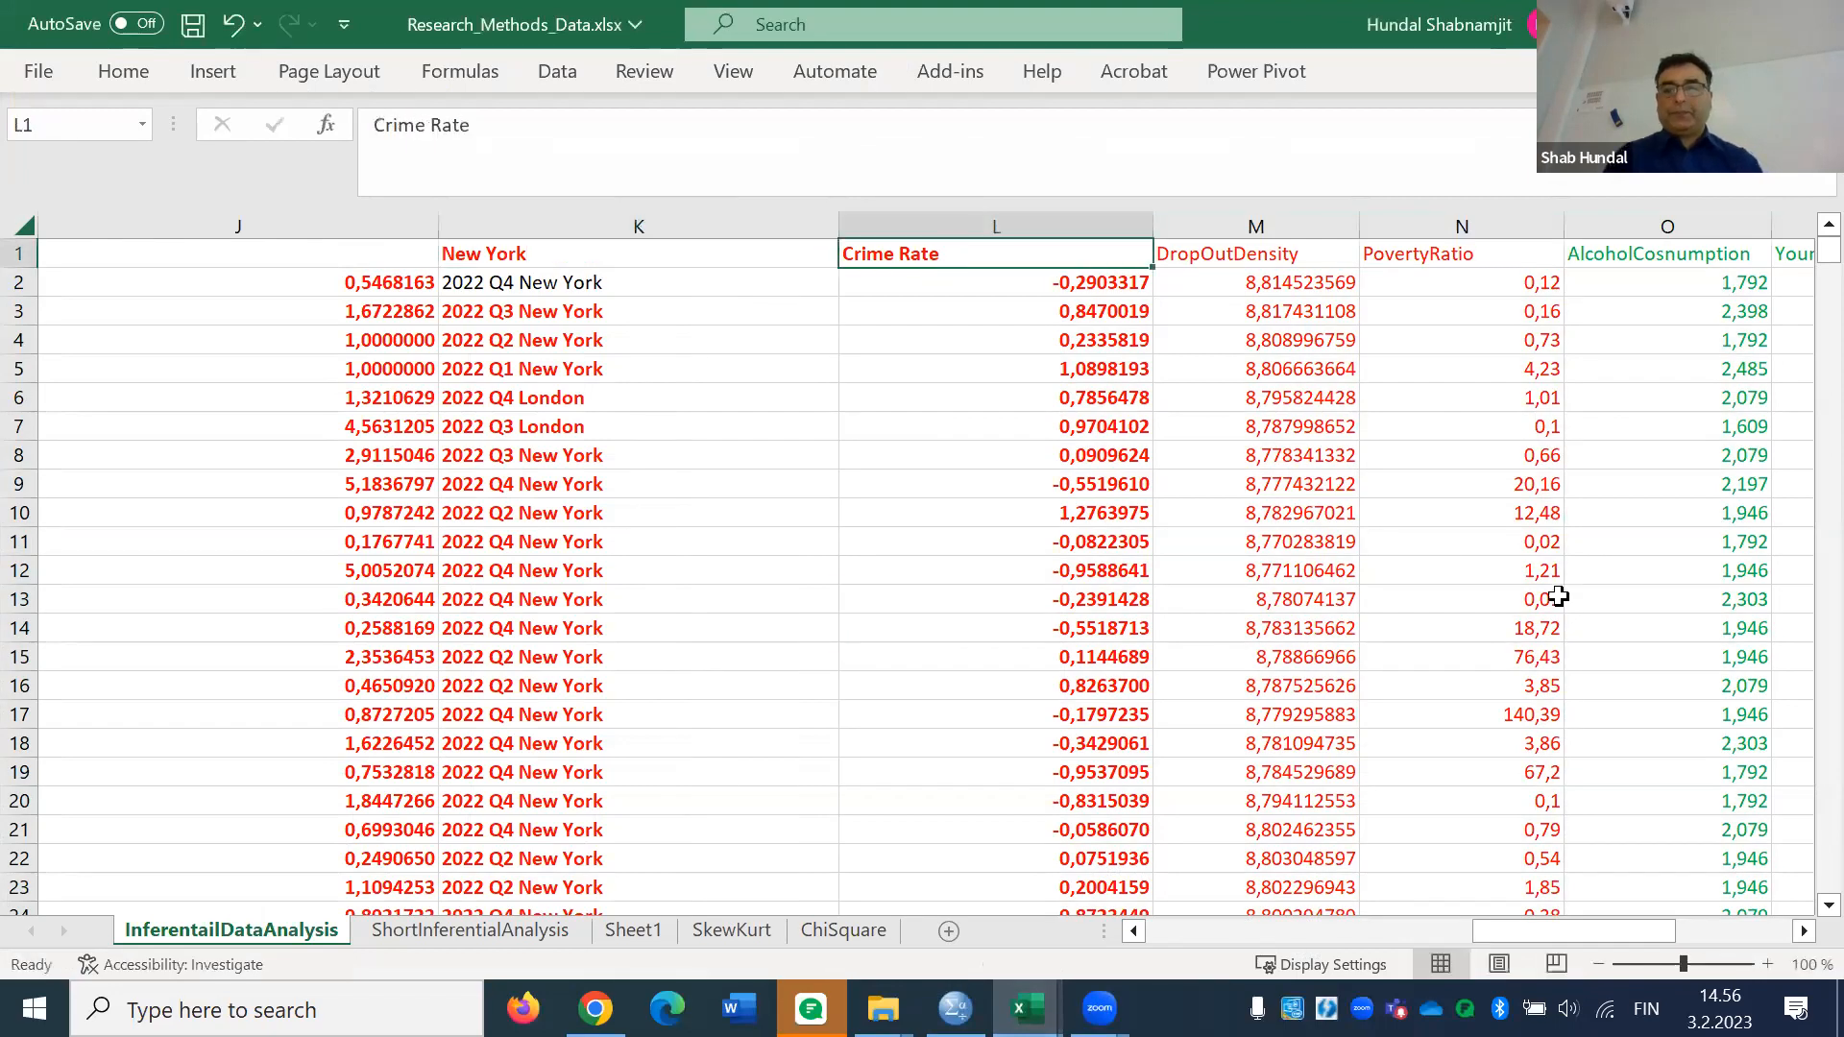
Copy the whole columns L through T, Crime Rate to PopulationDensity, from the InferentailDataAnalysis sheet
click(1063, 221)
drag(1063, 222, 1667, 287)
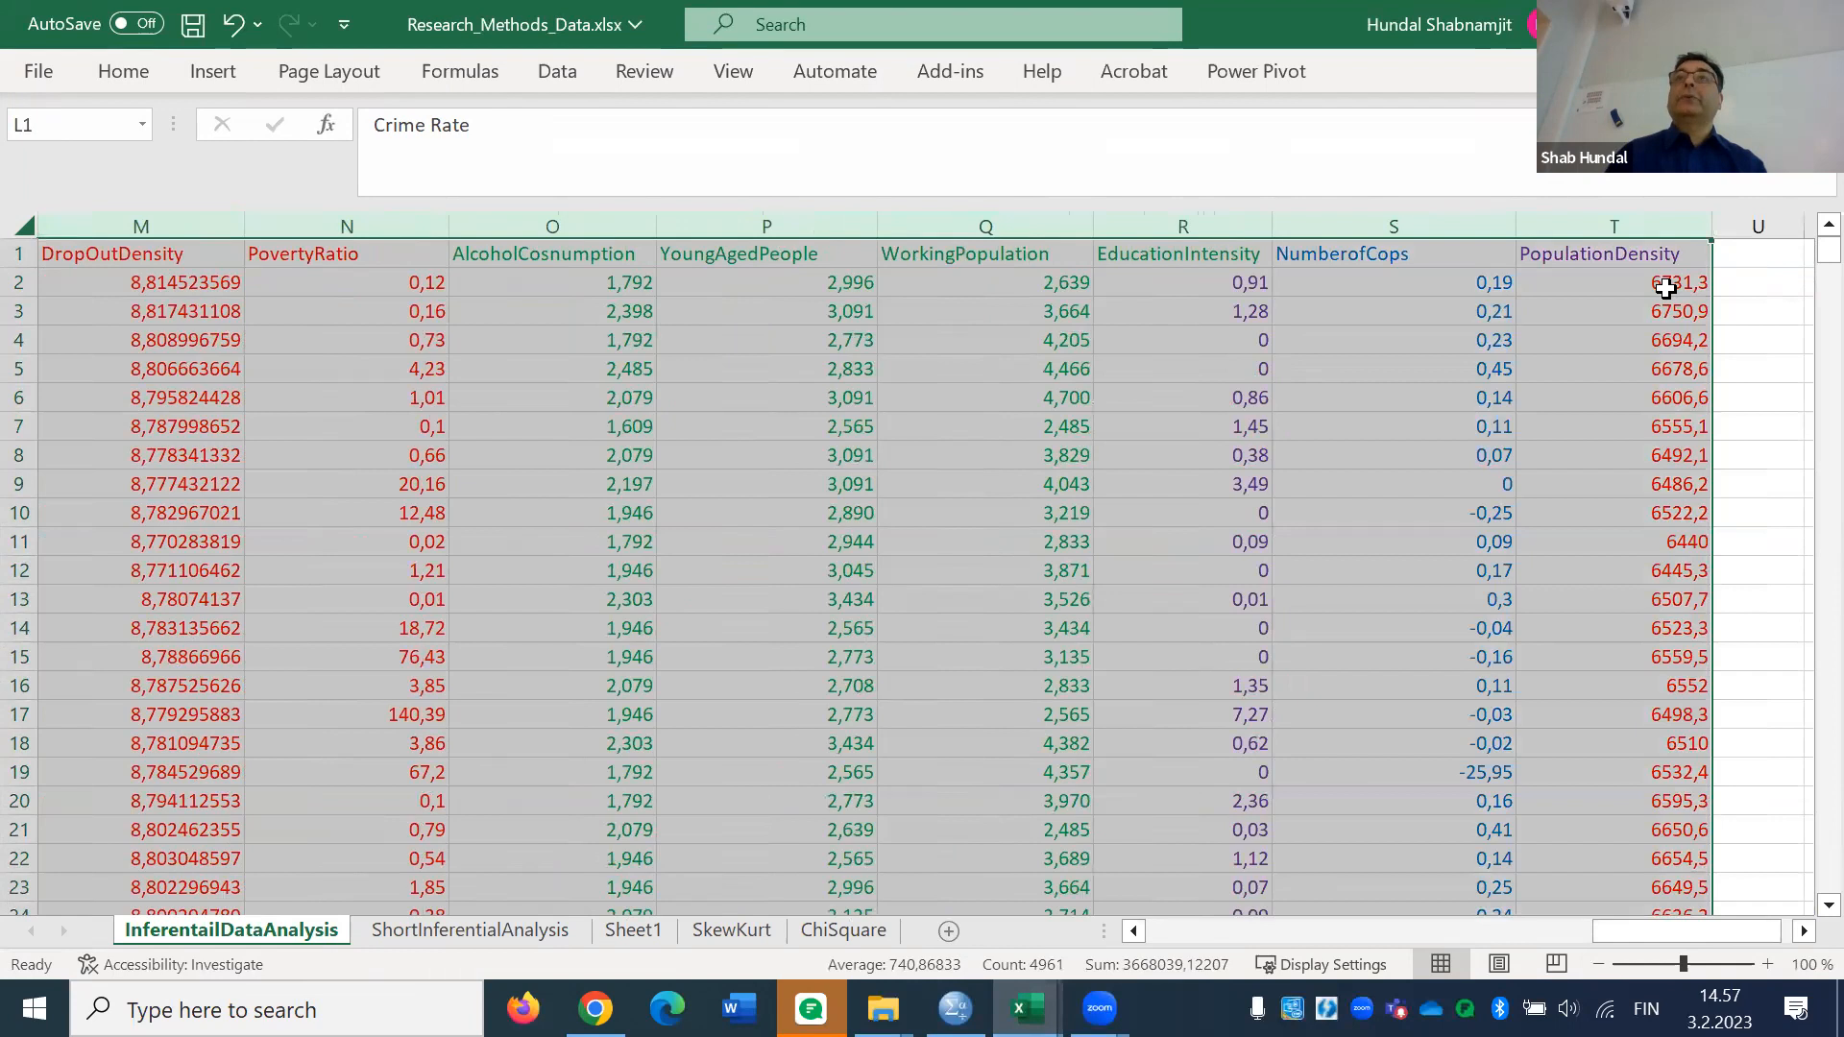
right_click(1133, 386)
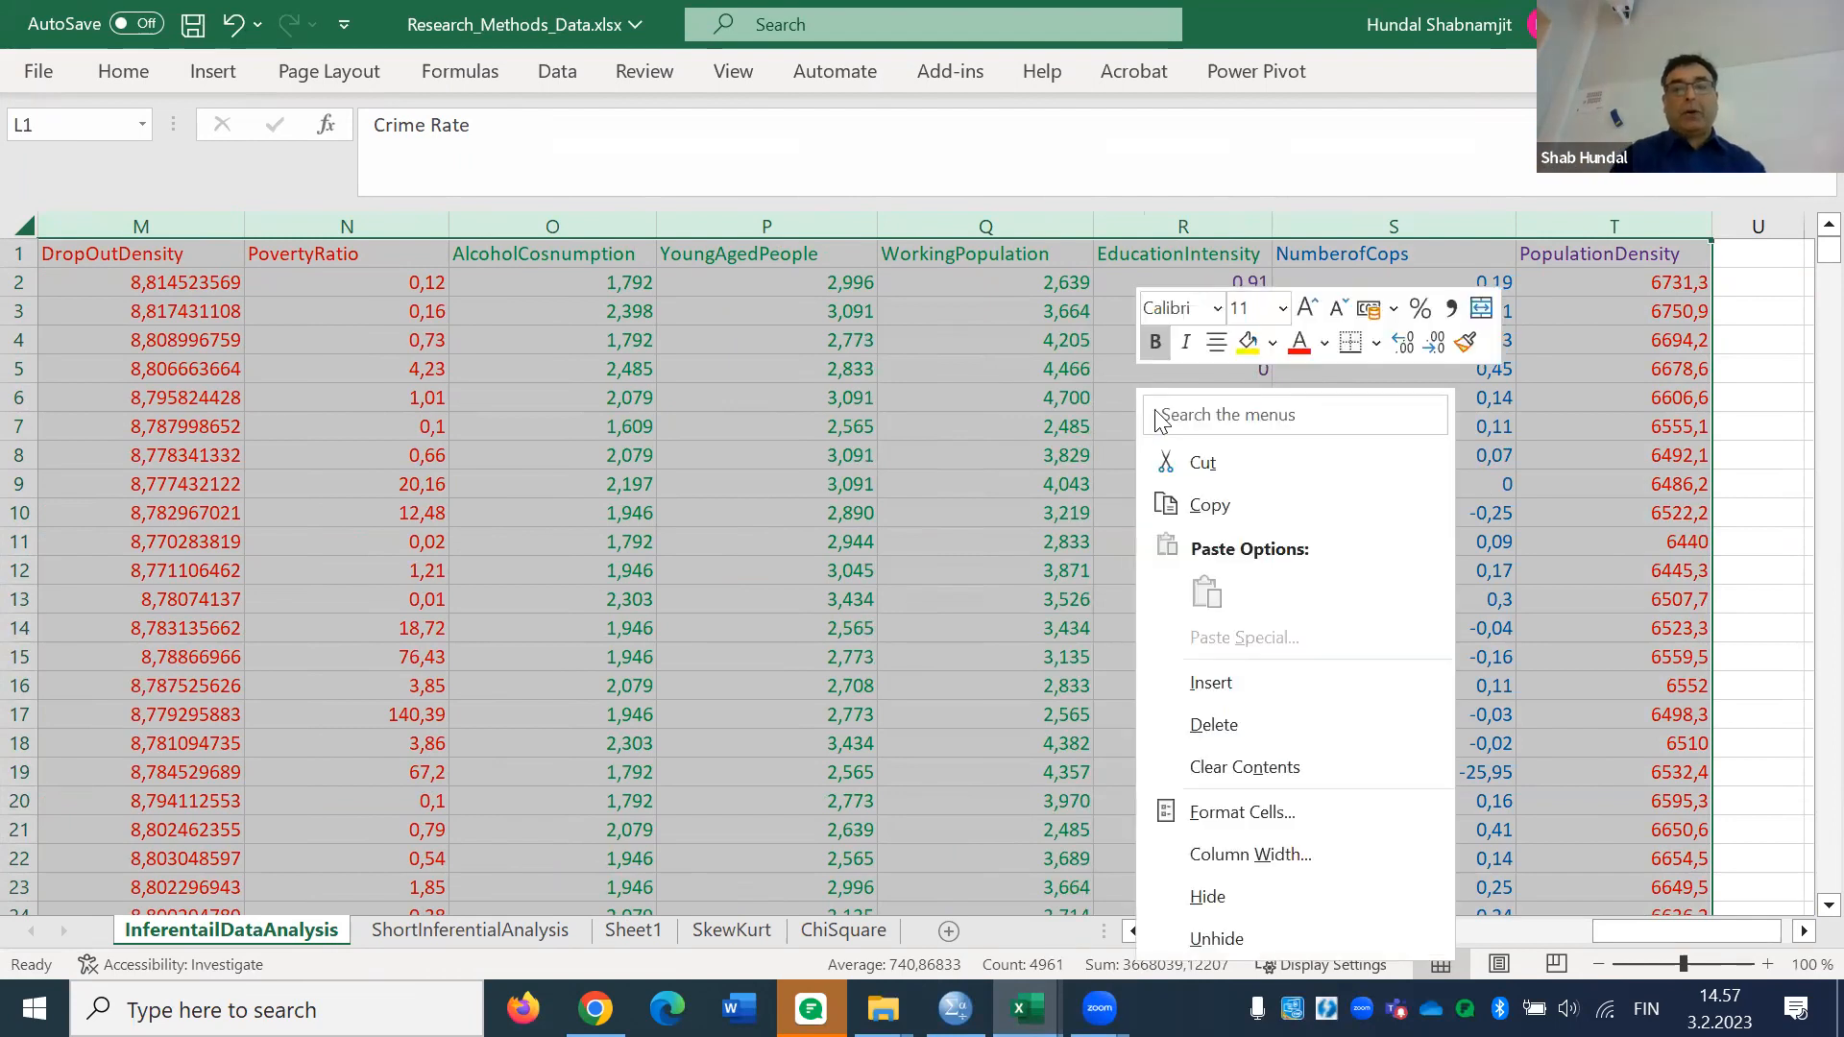
click(1208, 503)
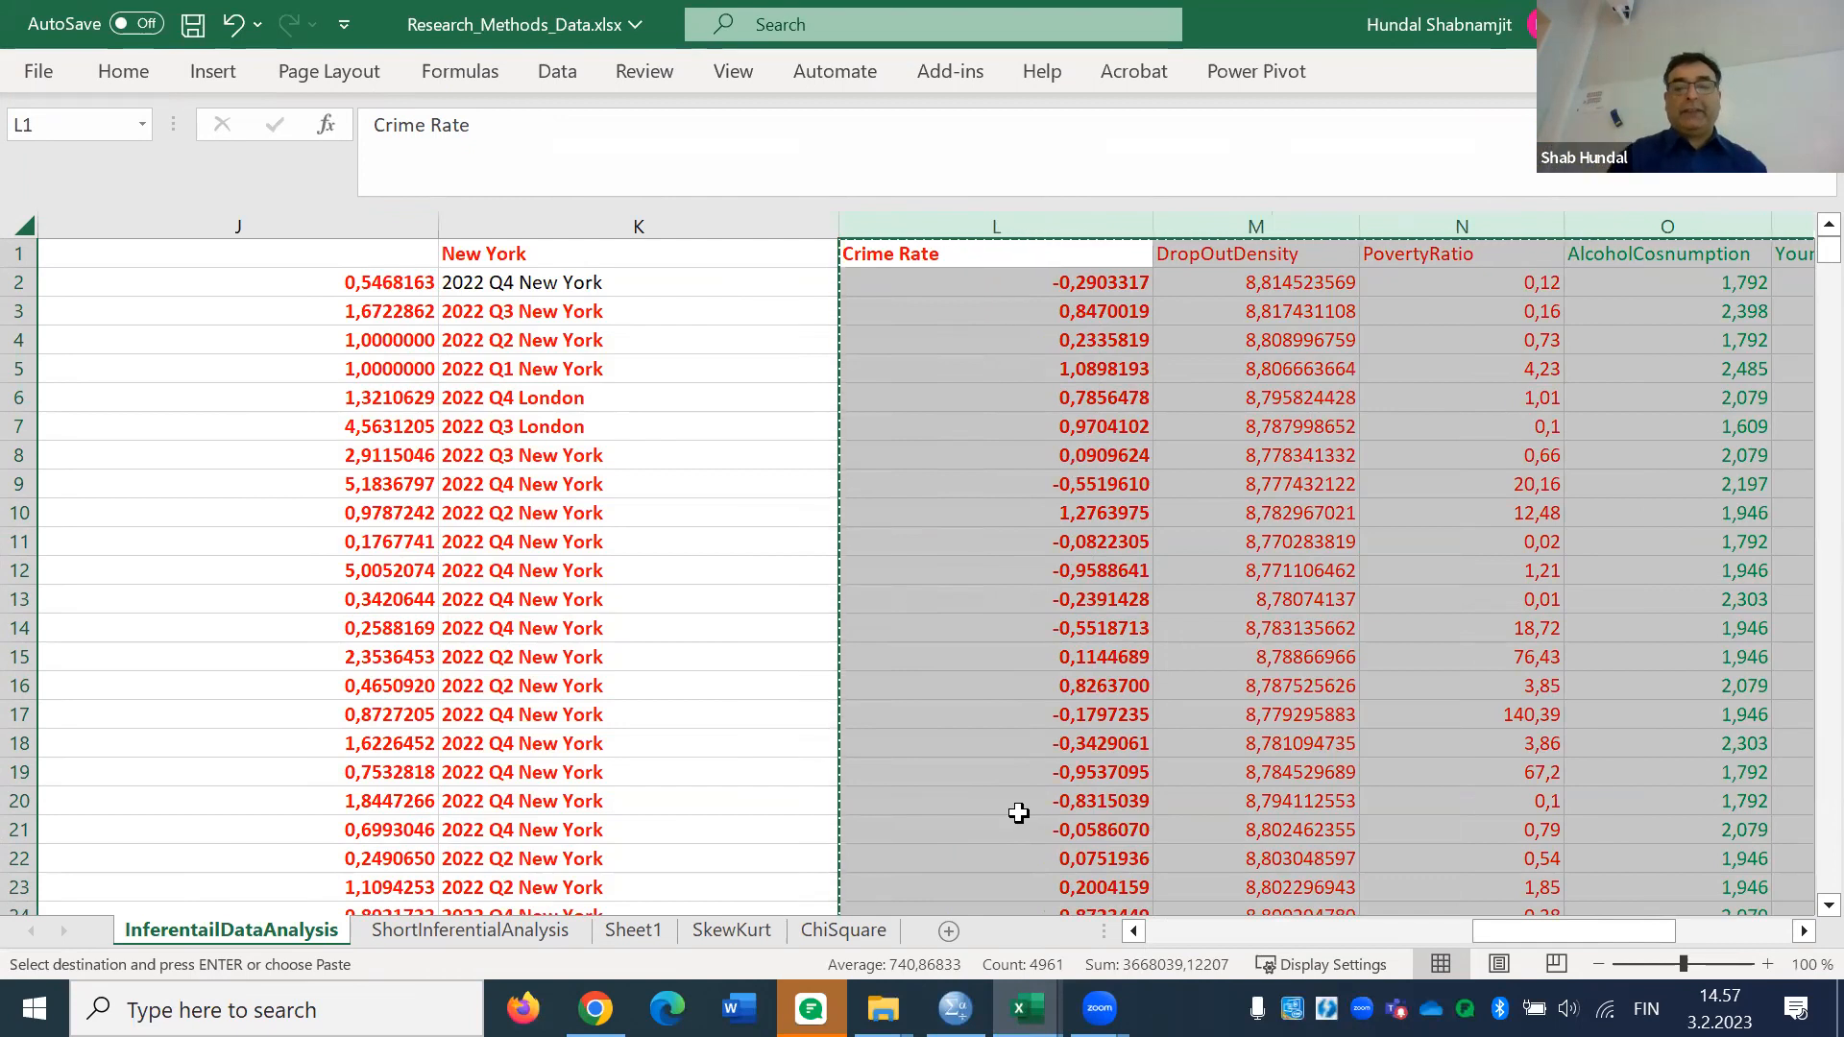
Switch to SPSS and paste the copied columns with variable names, starting at the first cell of the empty dataset
click(955, 1008)
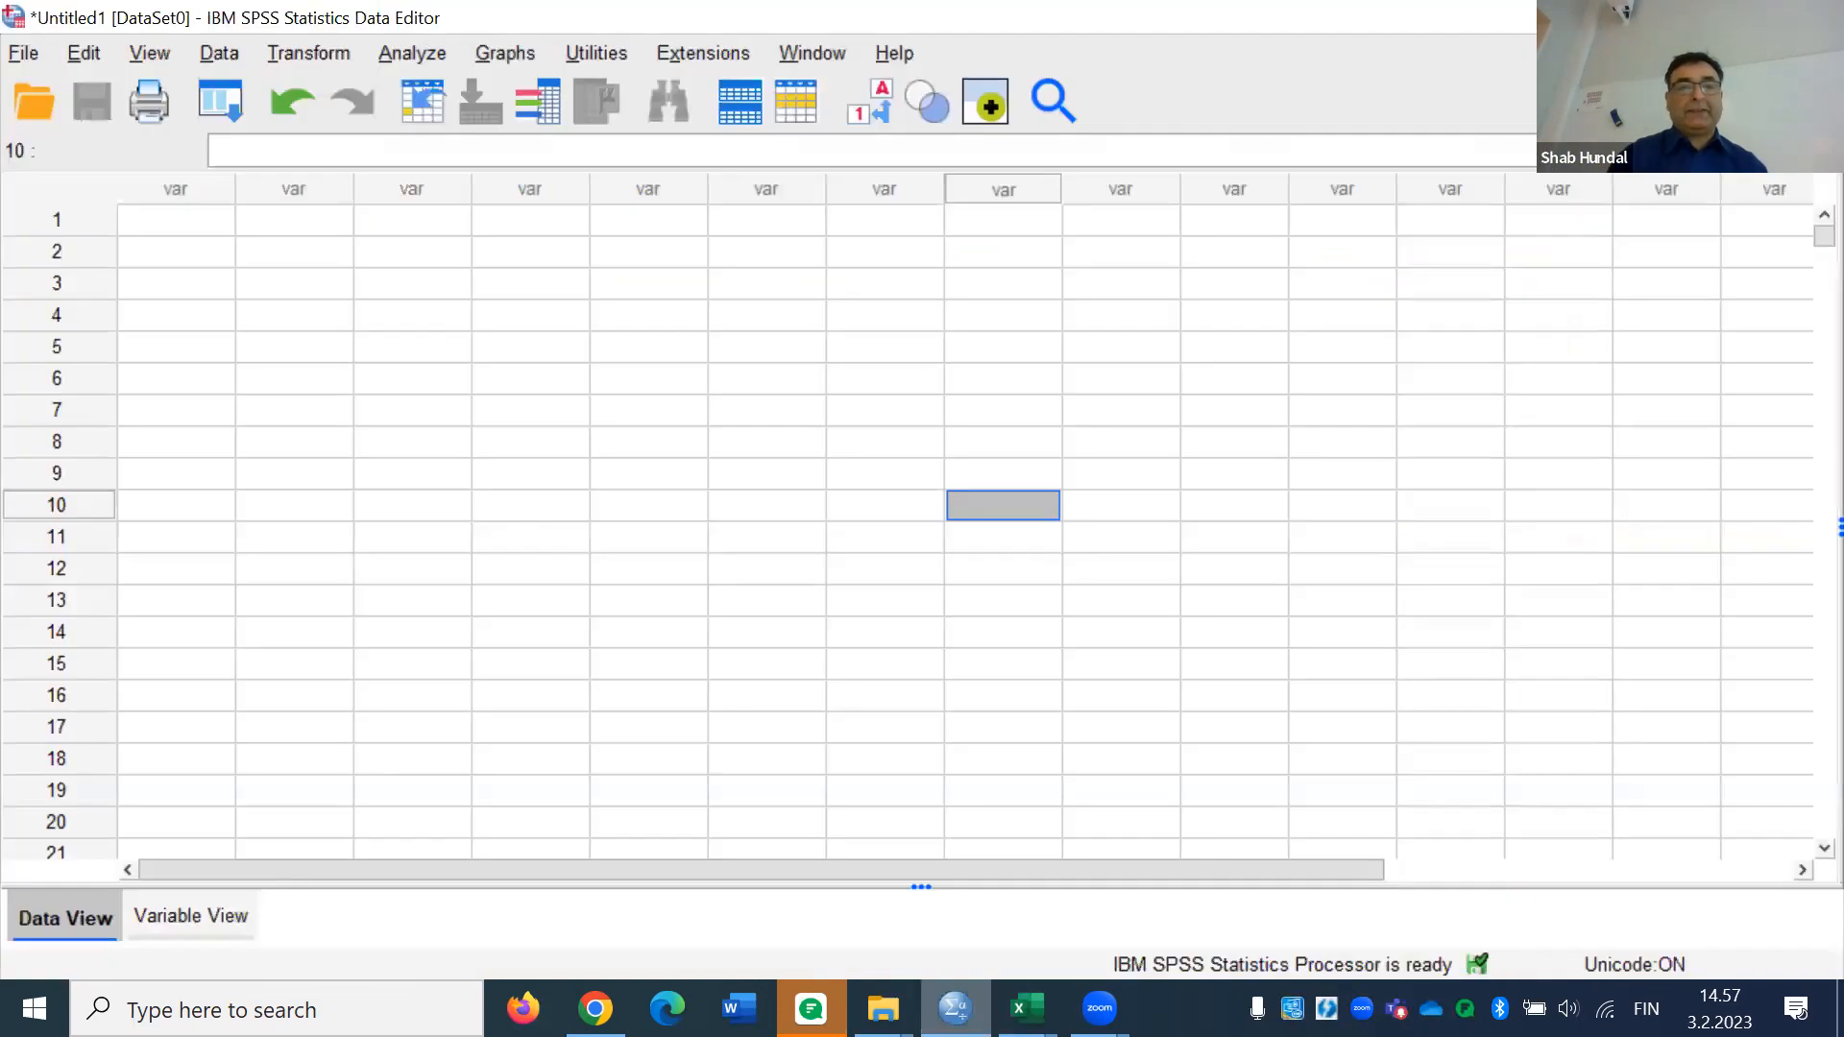
click(167, 221)
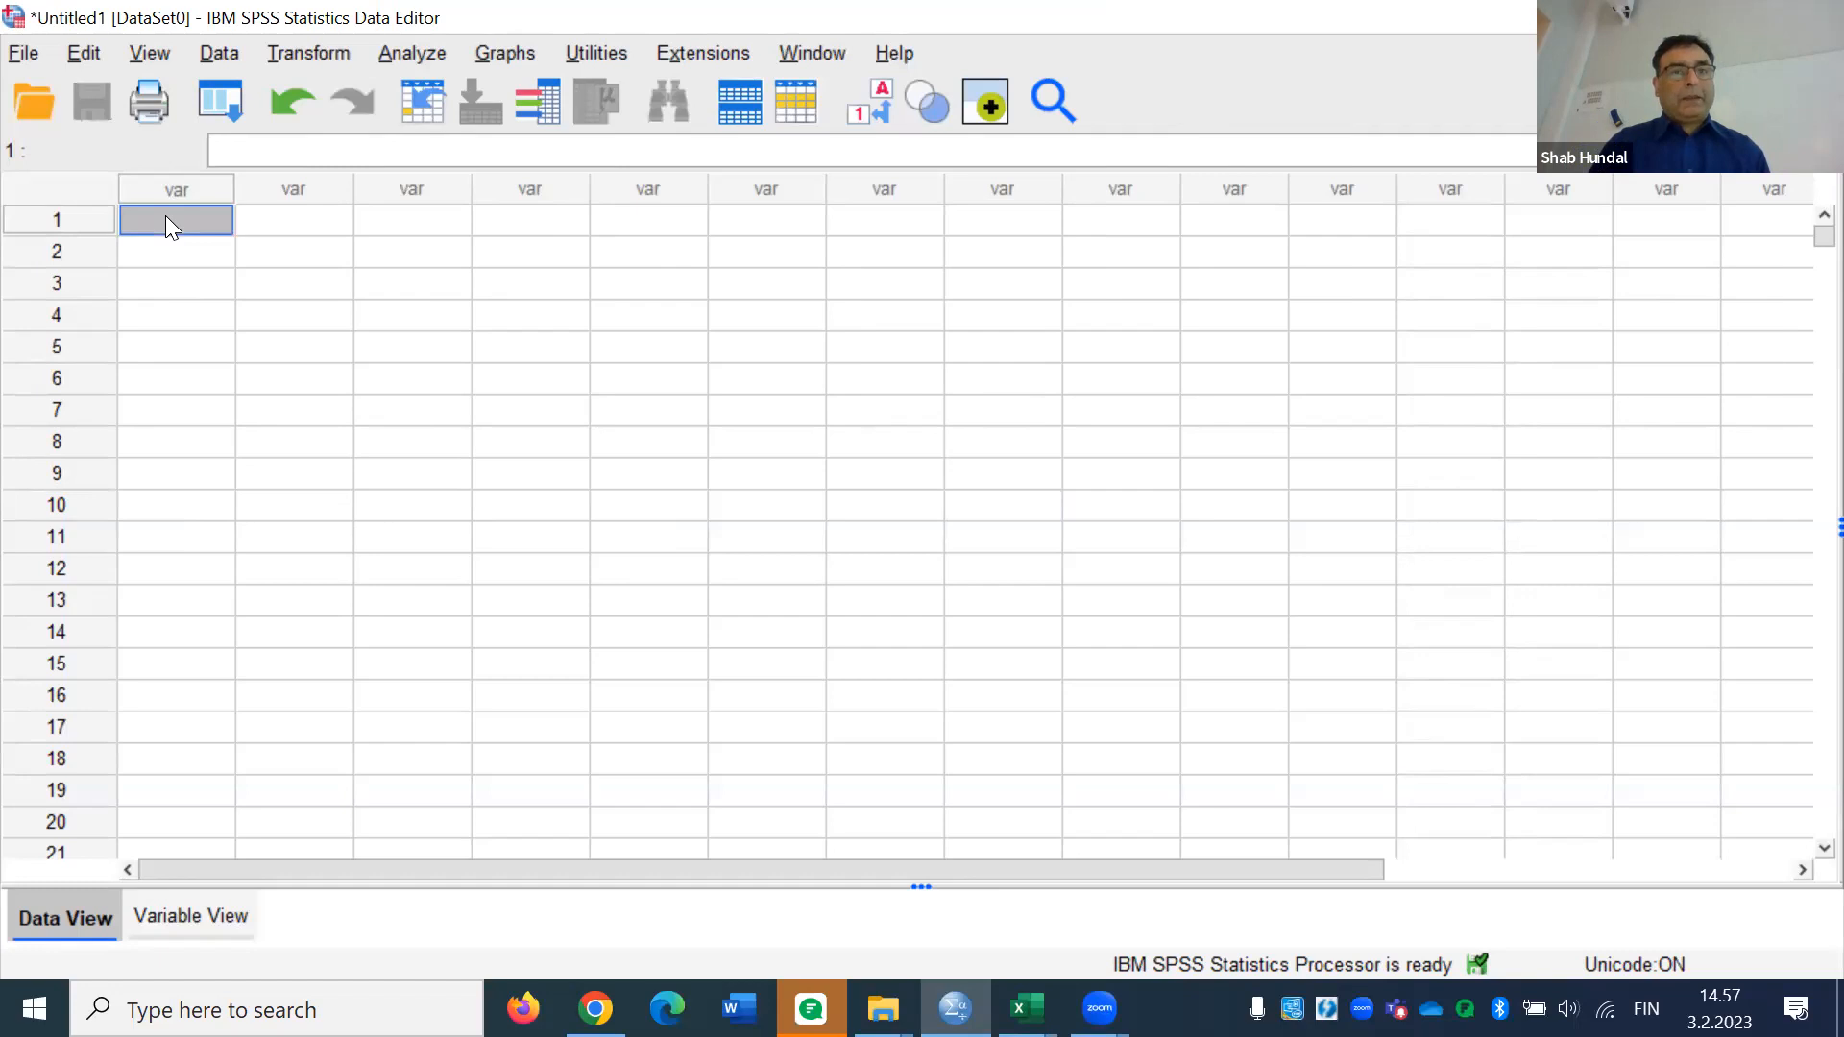
right_click(166, 215)
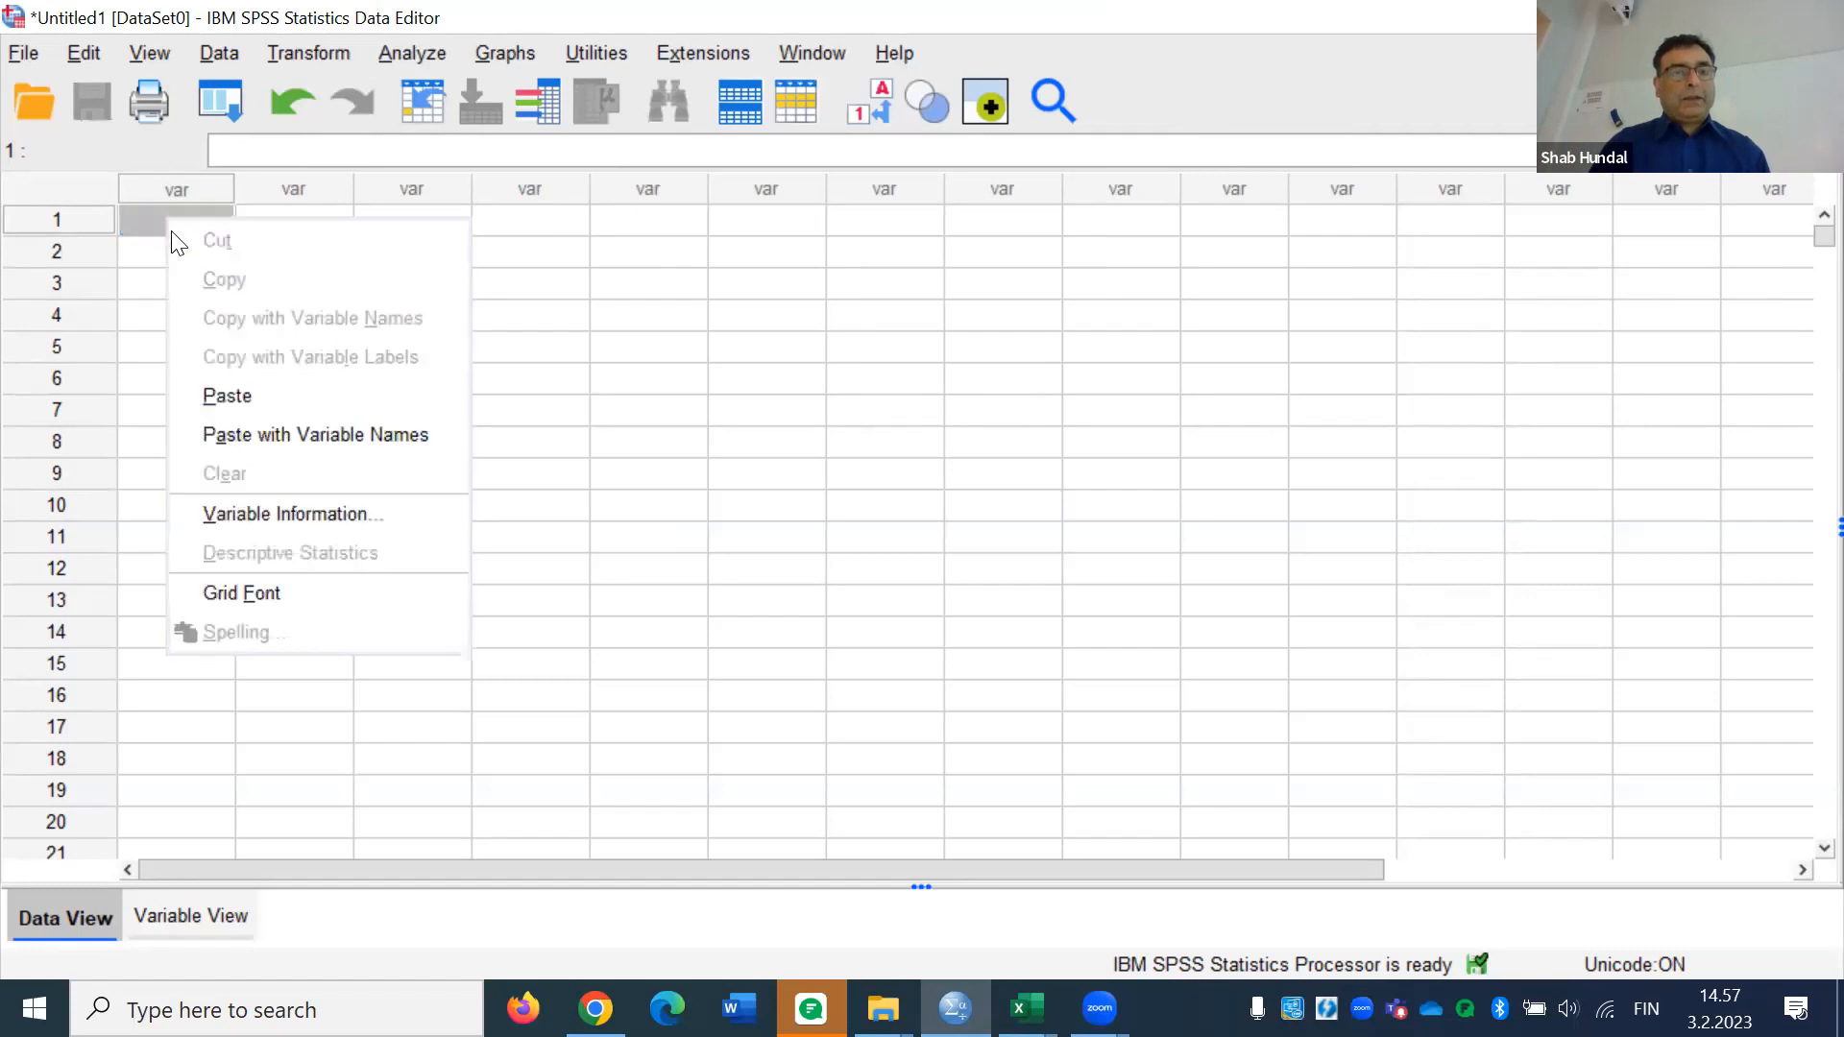
click(363, 434)
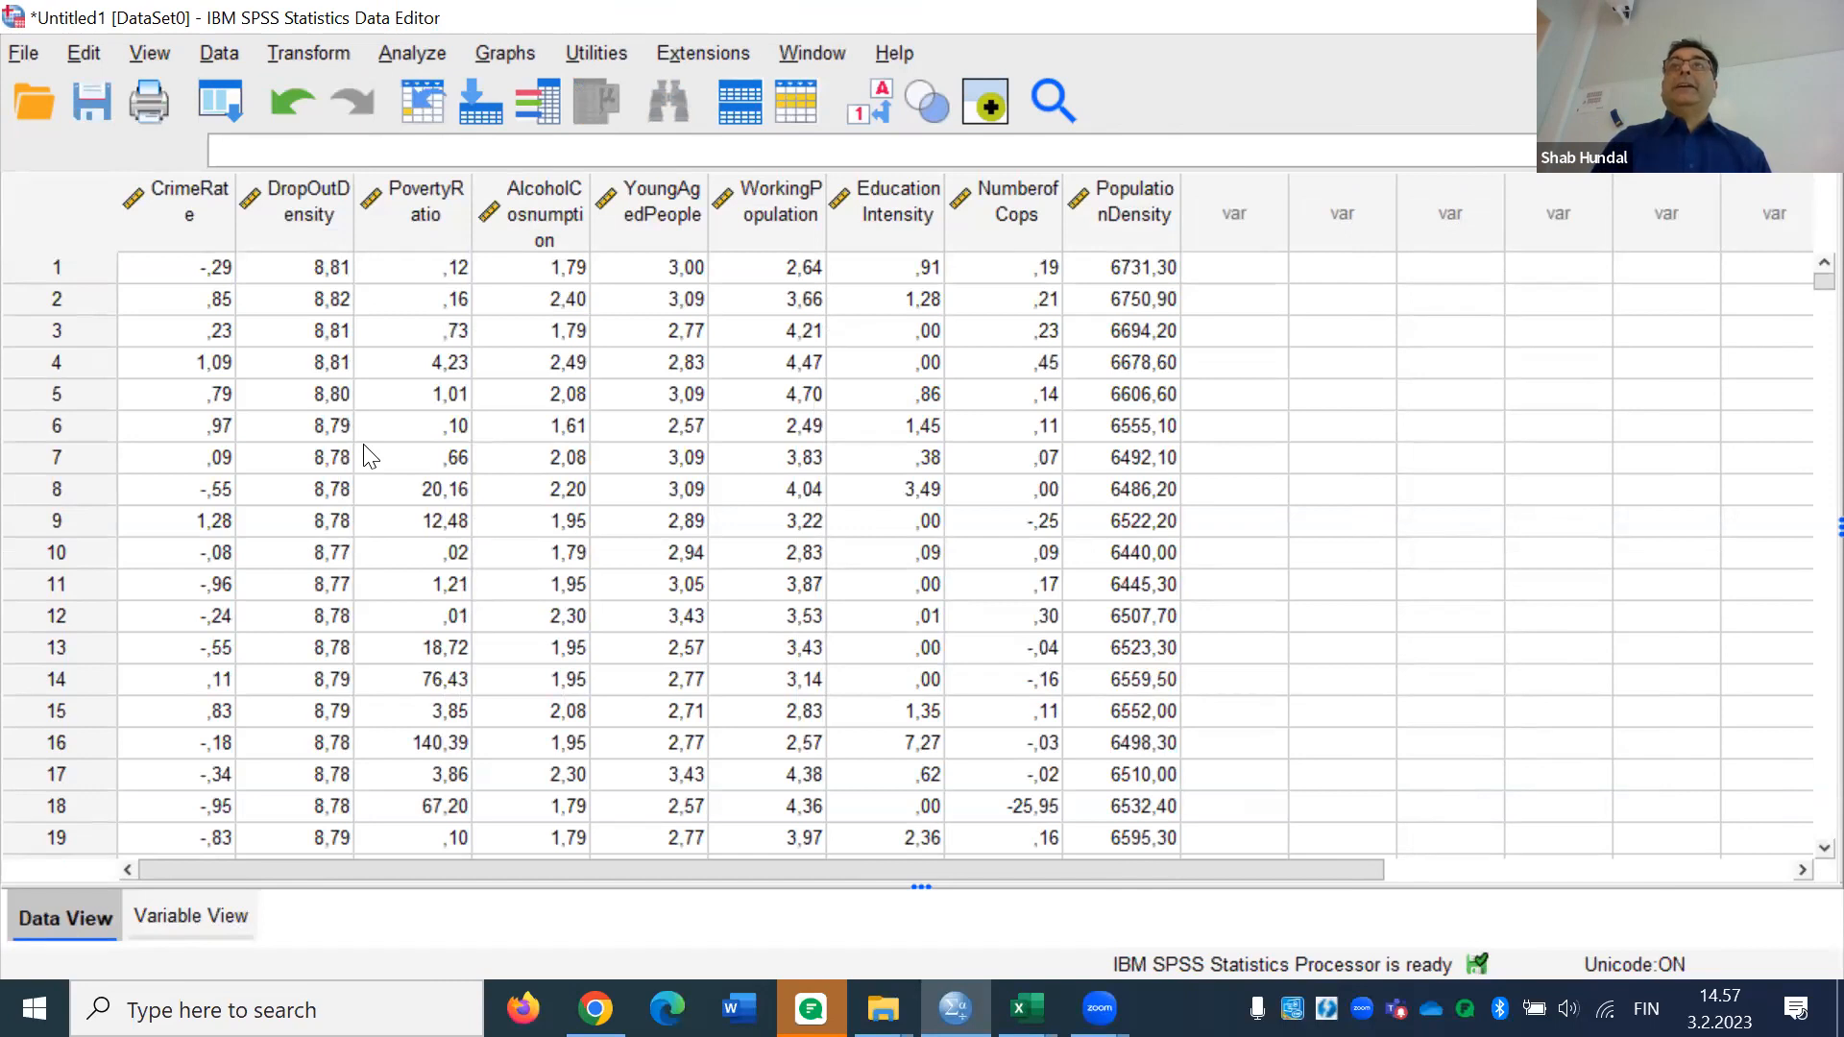
Widen the data columns from CrimeRate through PopulationDensity so that each full variable name fits on one line
double_click(235, 230)
drag(417, 234, 484, 233)
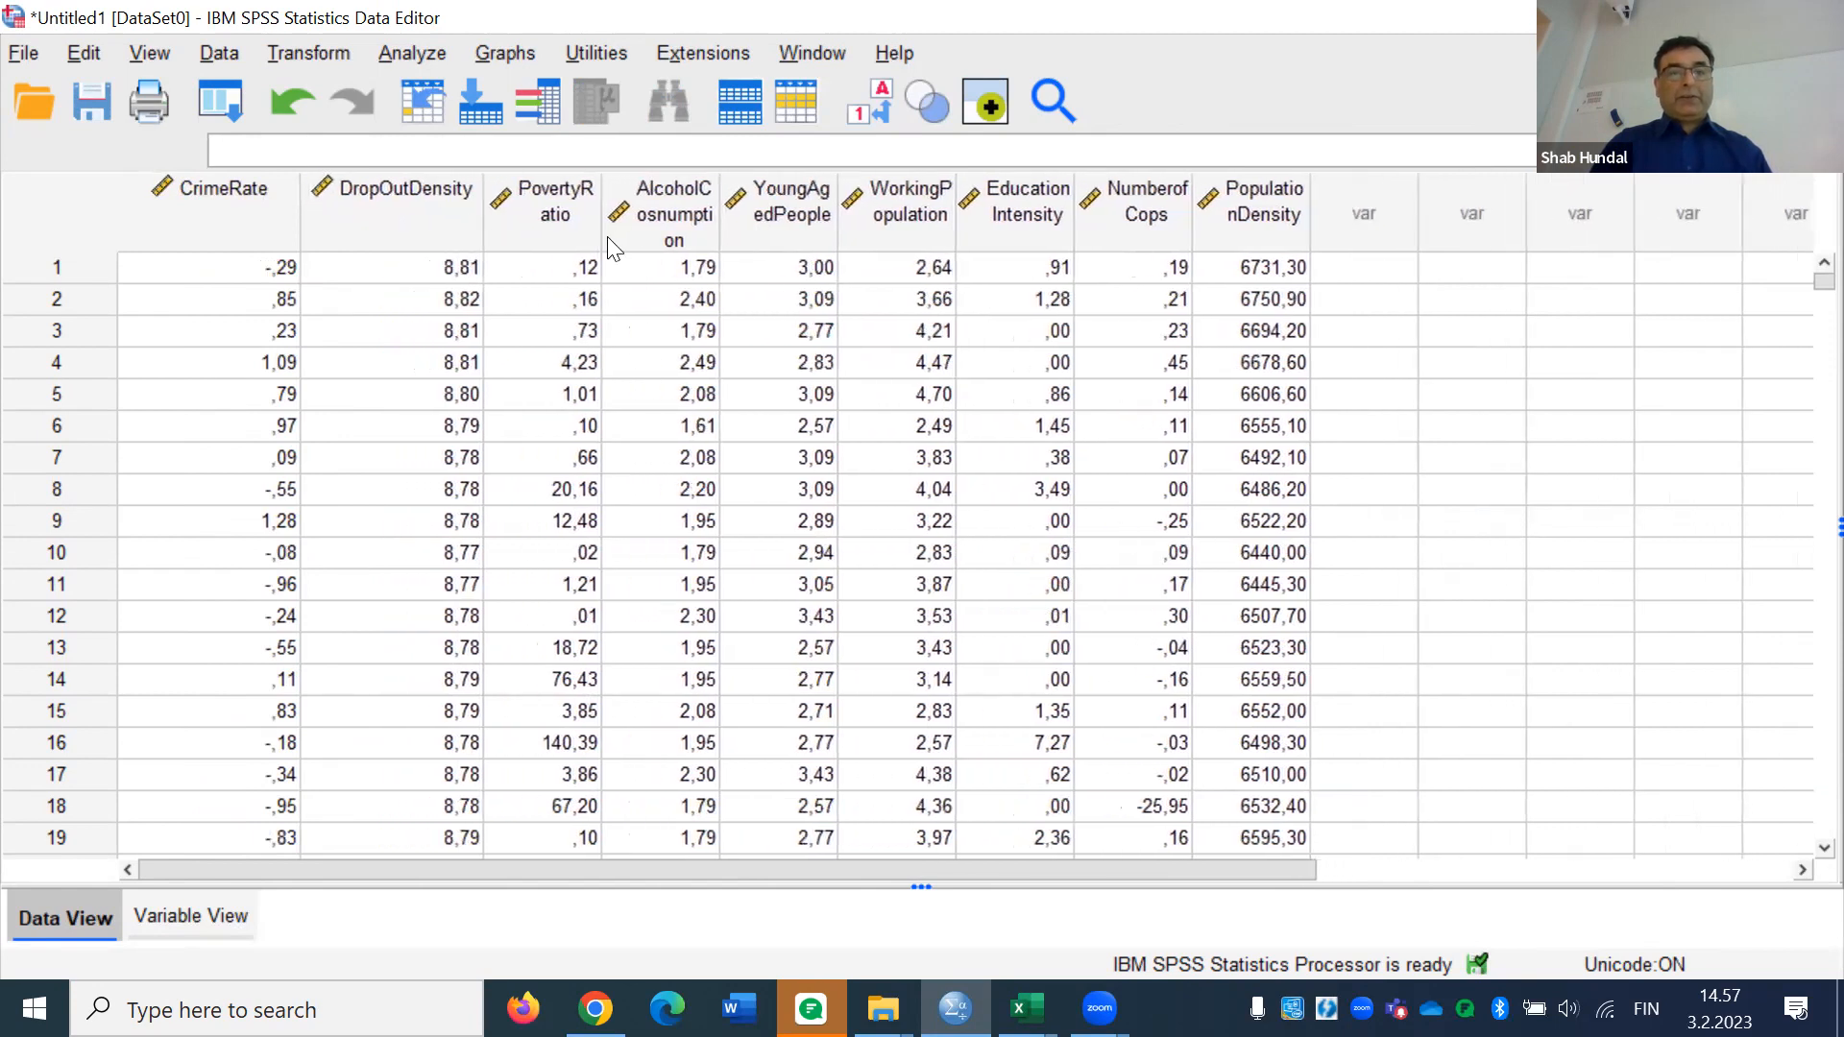
drag(602, 235, 665, 235)
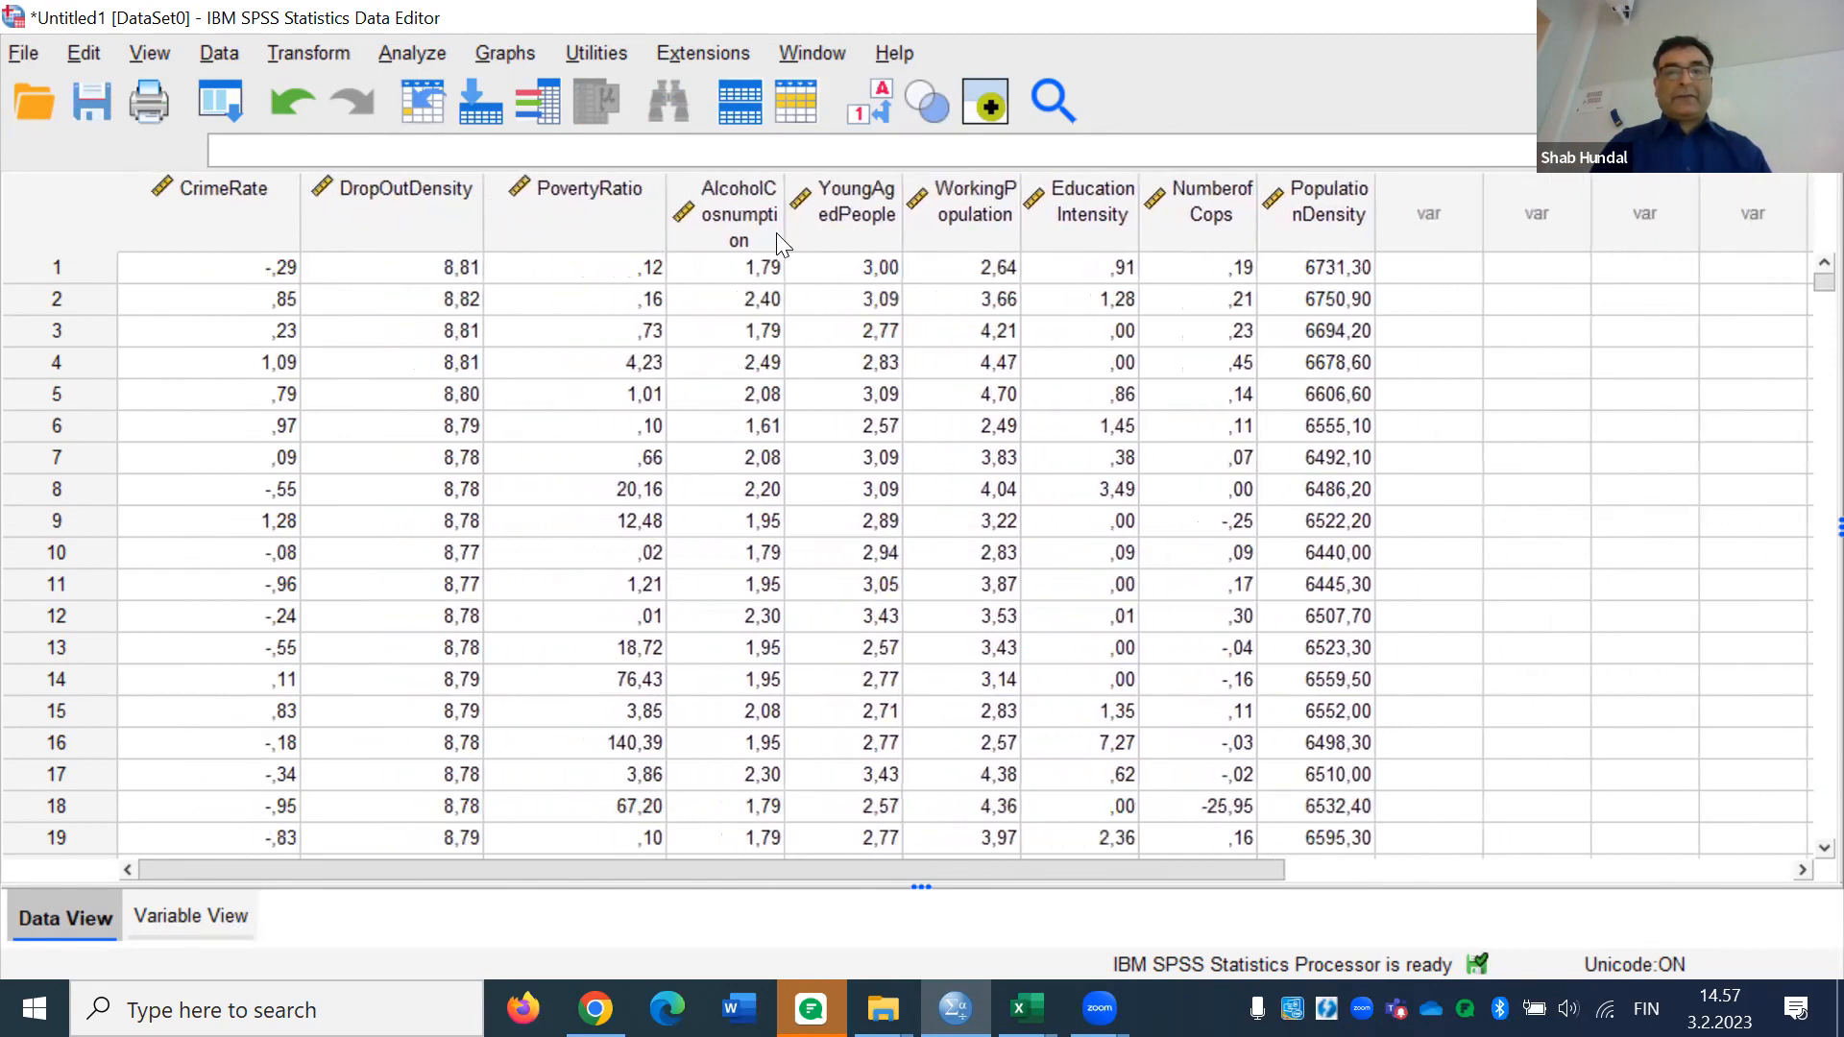
drag(785, 231, 901, 231)
drag(1019, 206, 1111, 203)
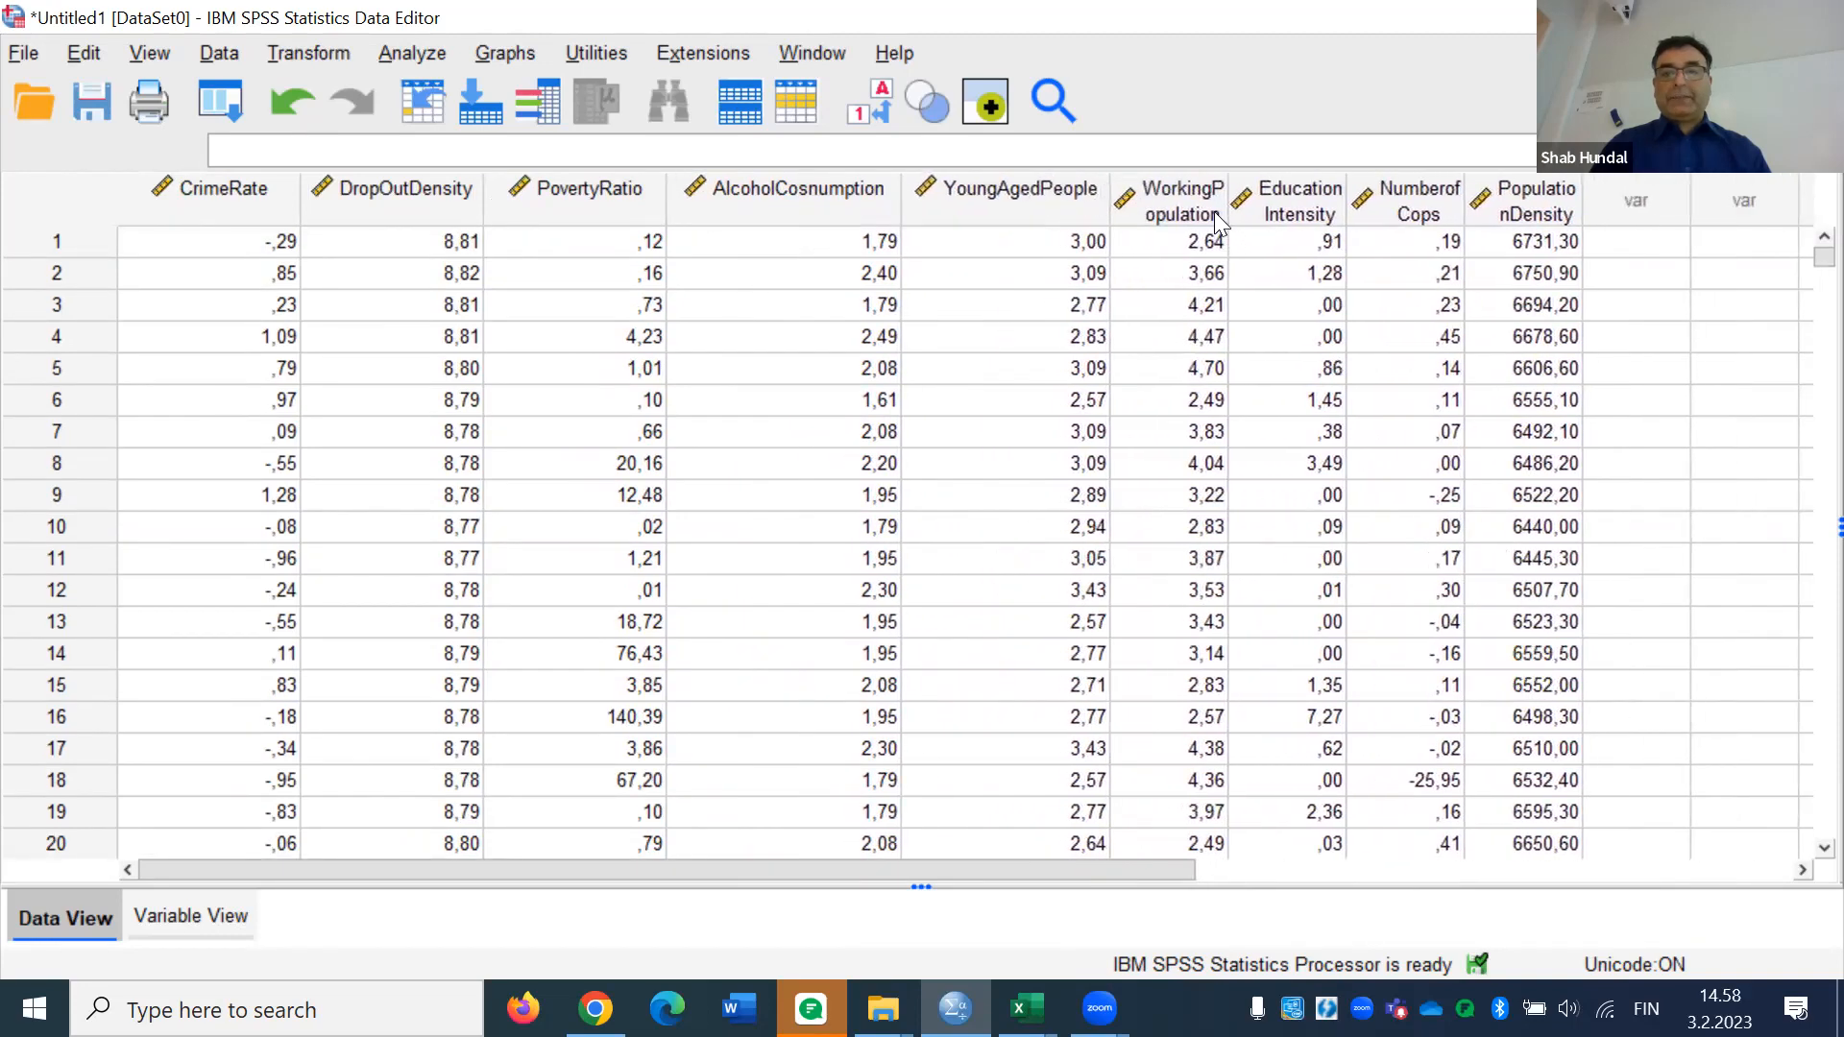
drag(1227, 205, 1345, 212)
drag(1461, 205, 1555, 206)
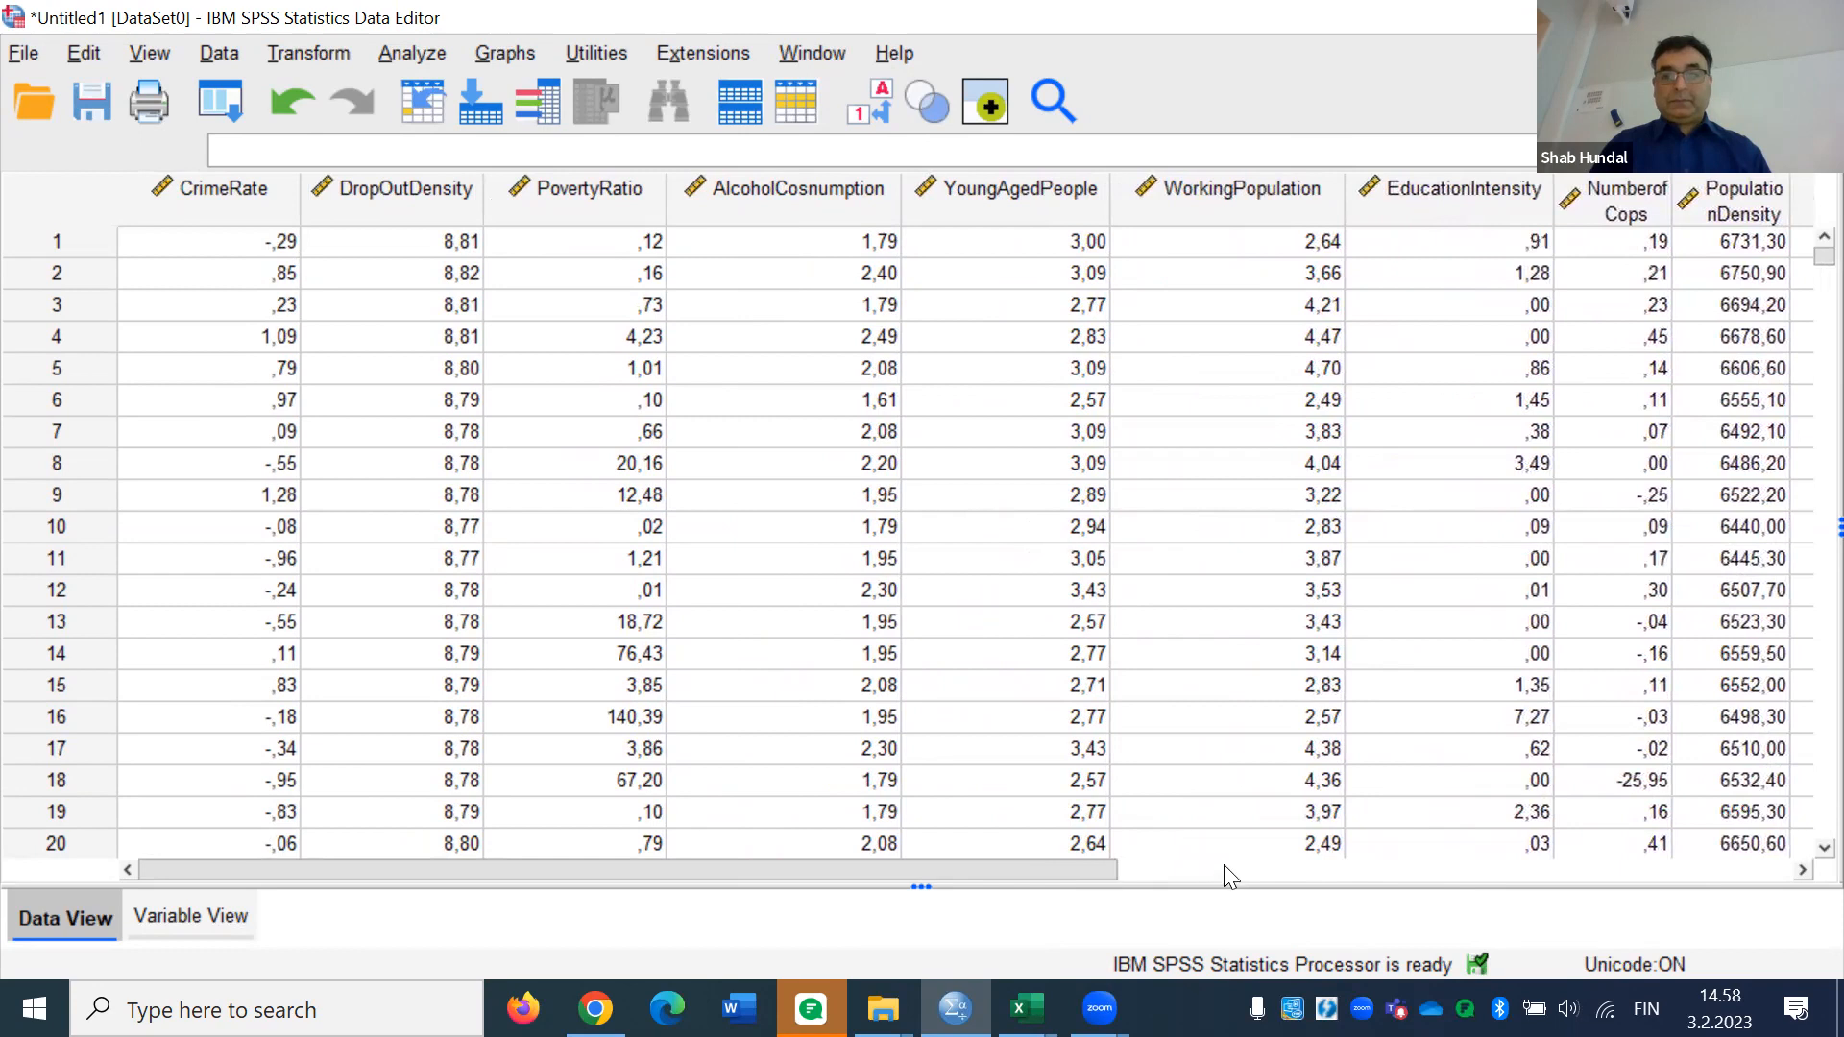
drag(1225, 869, 1226, 870)
drag(1472, 205, 1547, 206)
drag(1664, 206, 1741, 206)
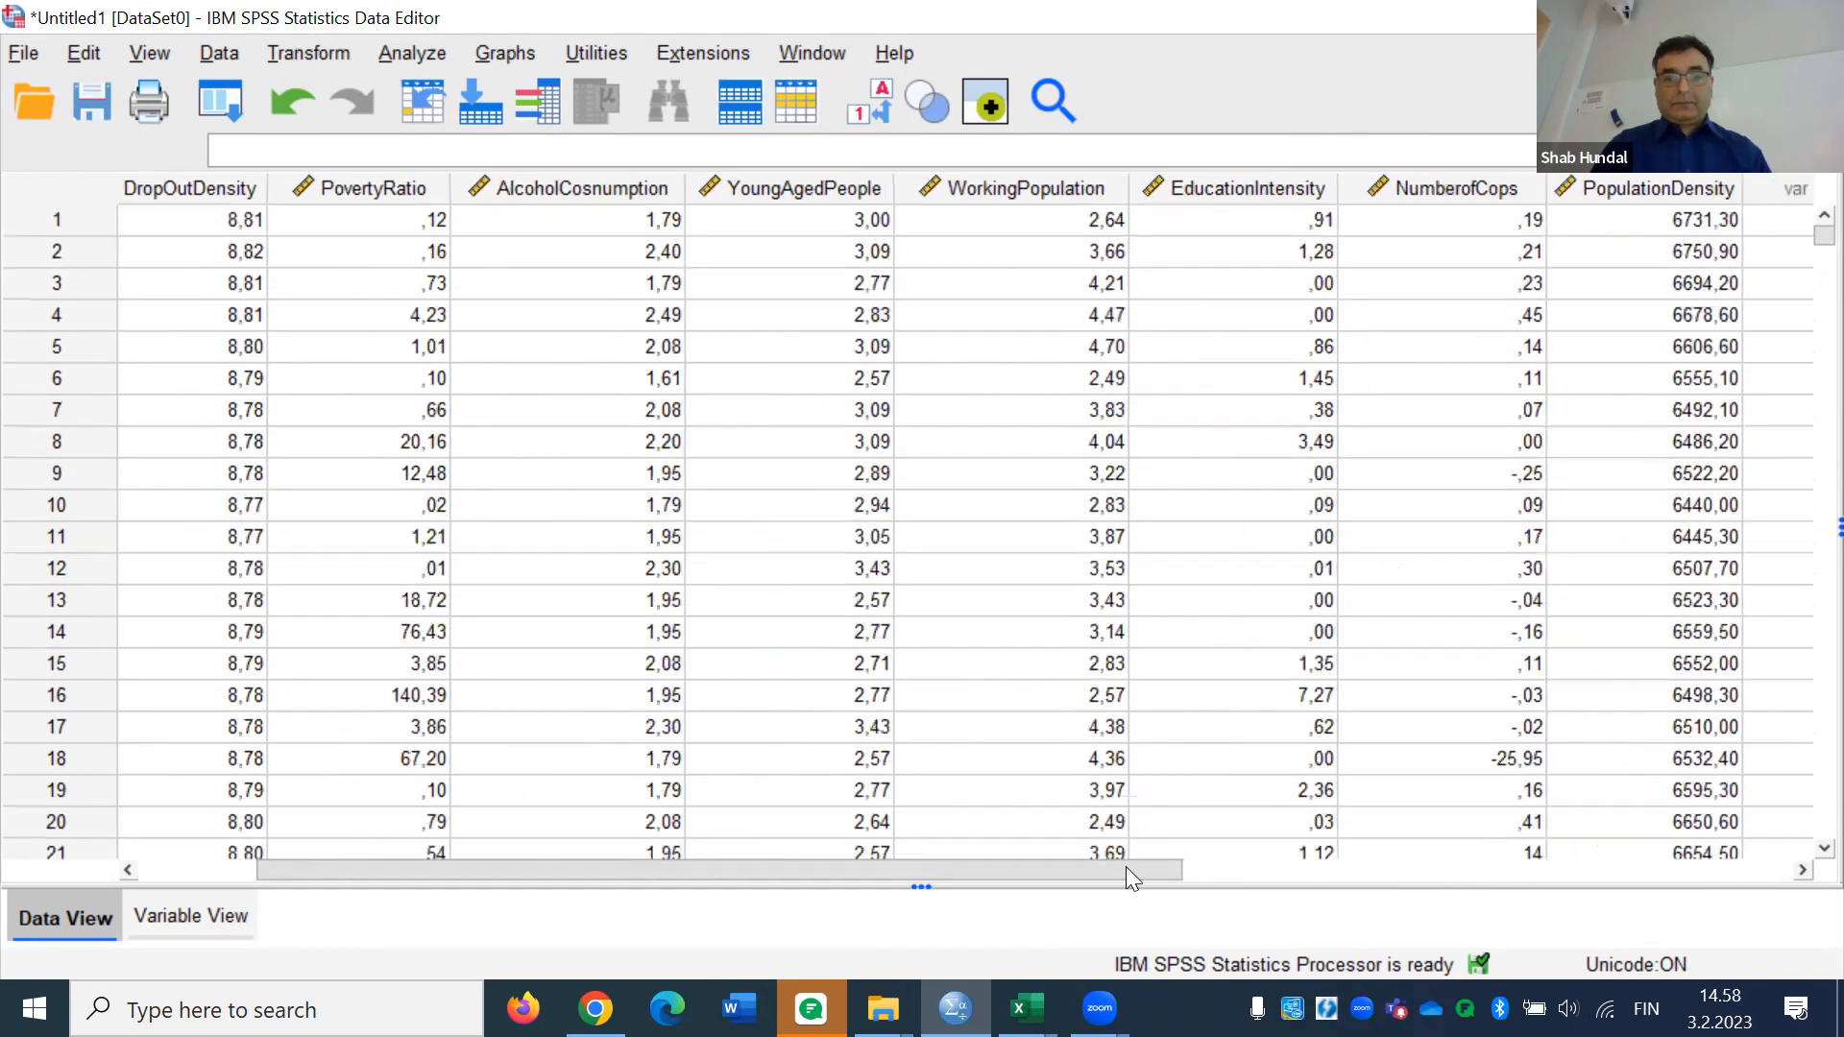
drag(1125, 866, 781, 854)
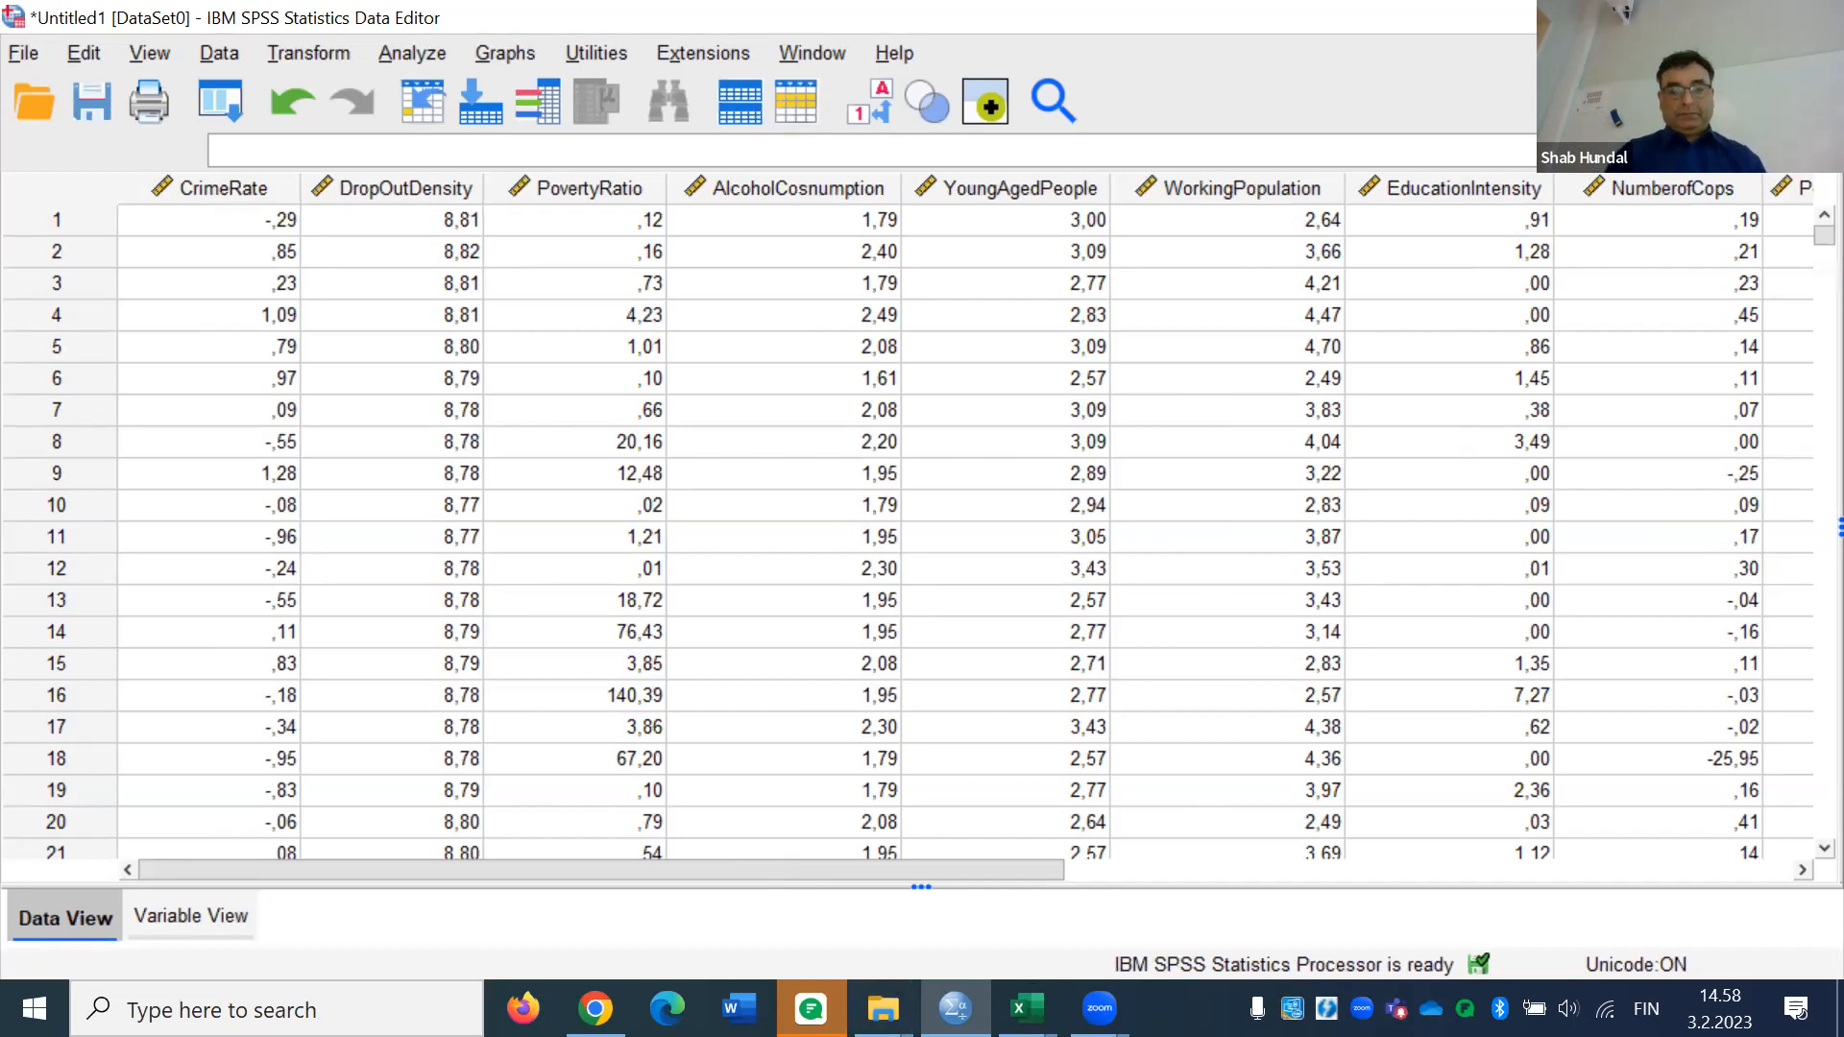
Switch to the Research_Methods_Data.xlsx workbook in Excel and change the Crime Rate formula in L3 to =((T3-T4)/T4)*L1100
click(1026, 1008)
click(1102, 862)
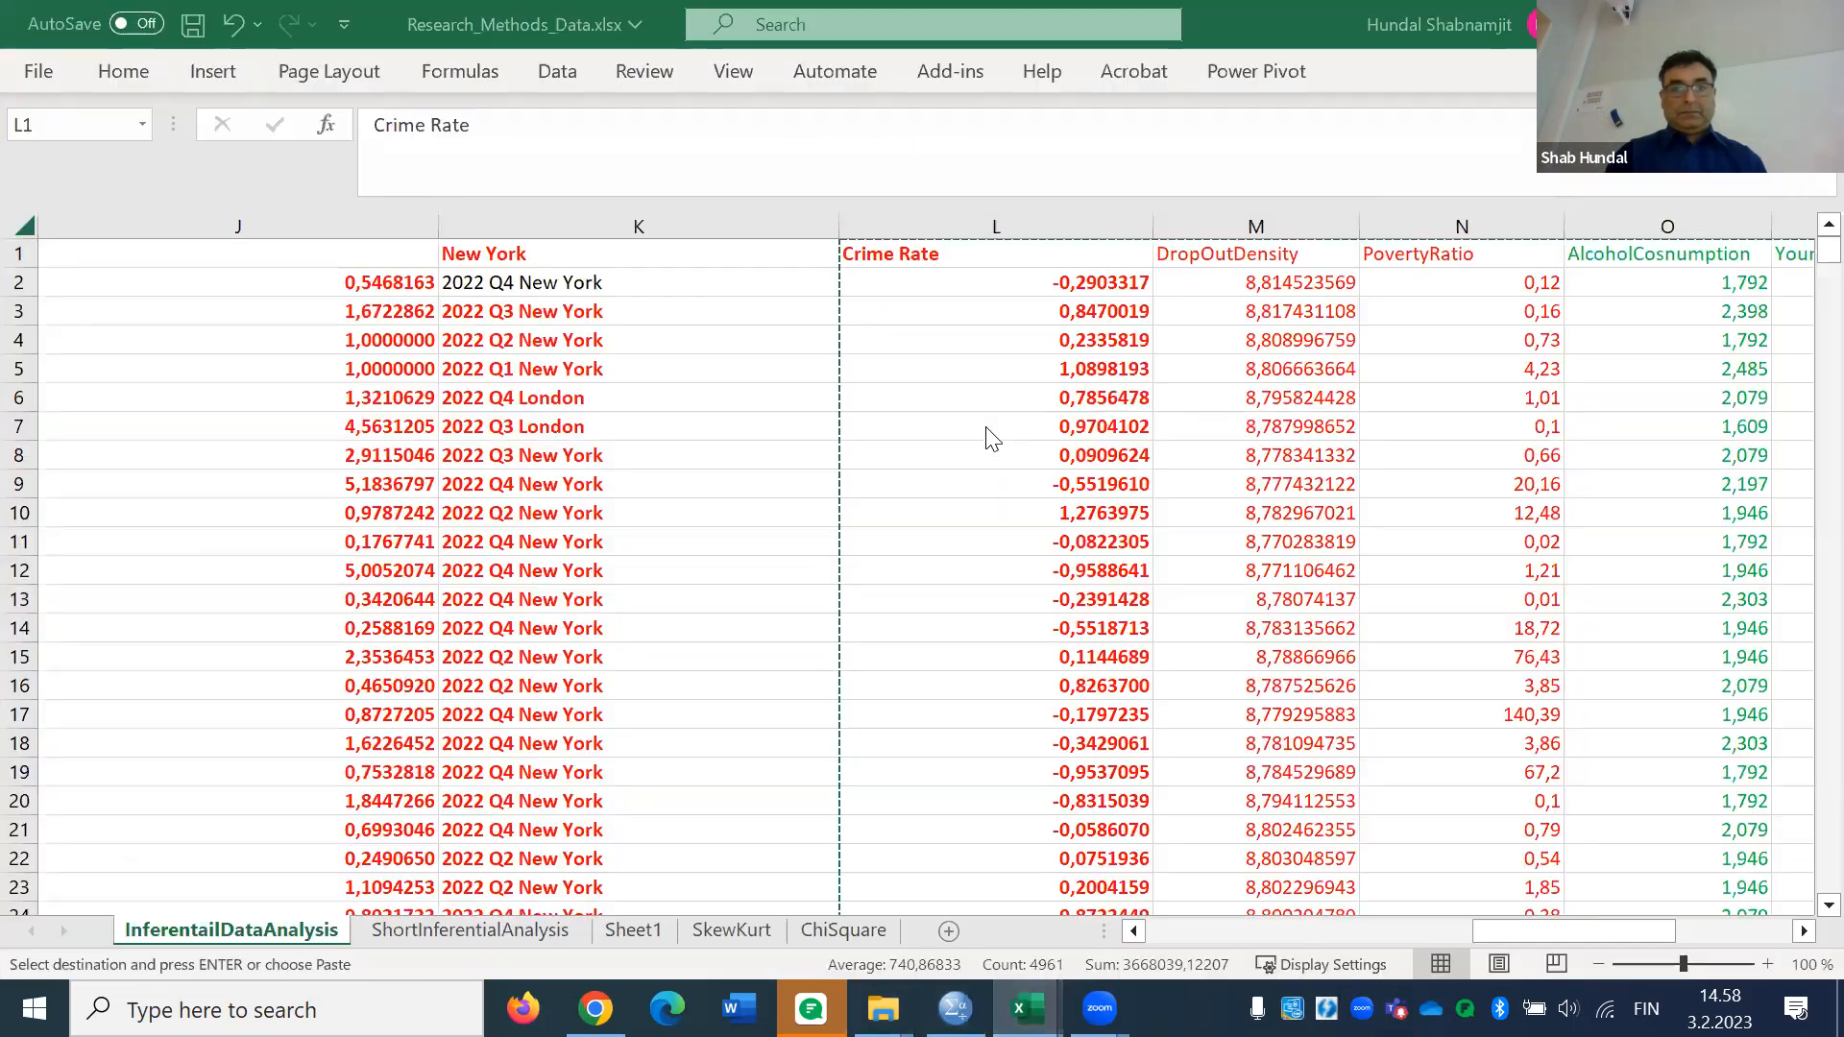
double_click(968, 317)
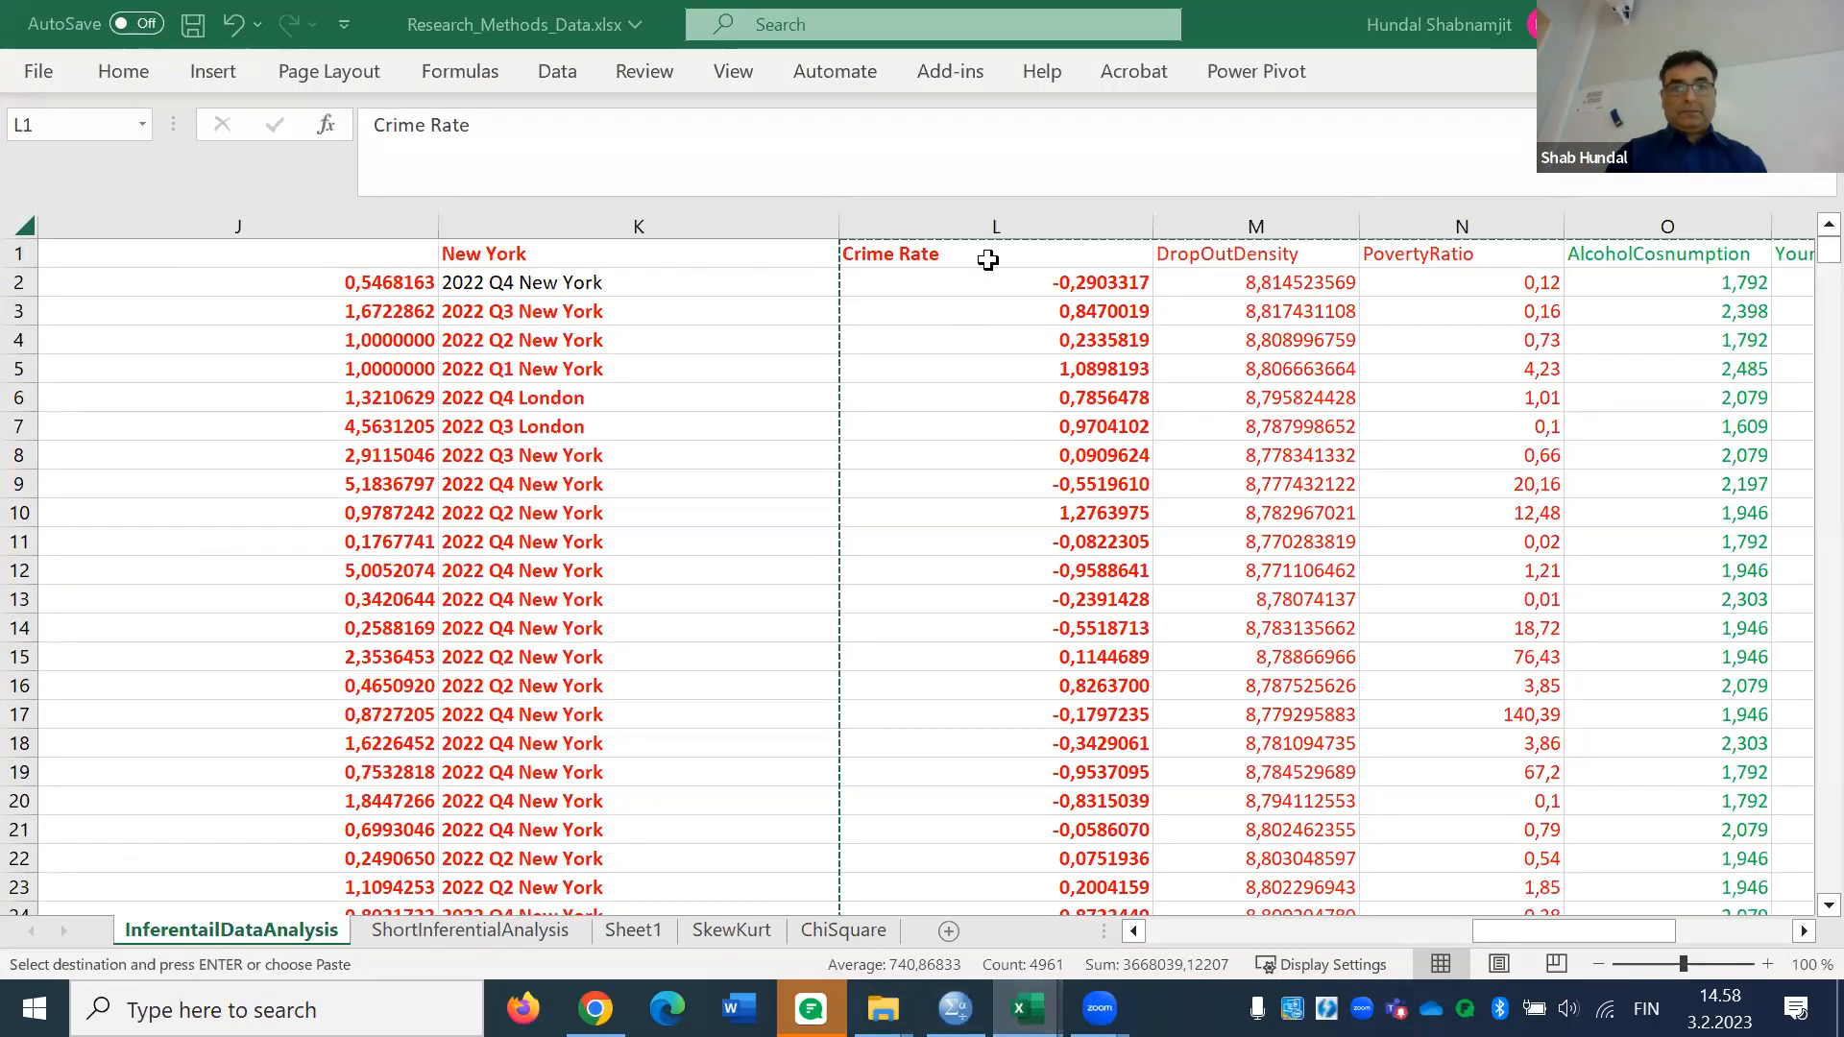
click(987, 259)
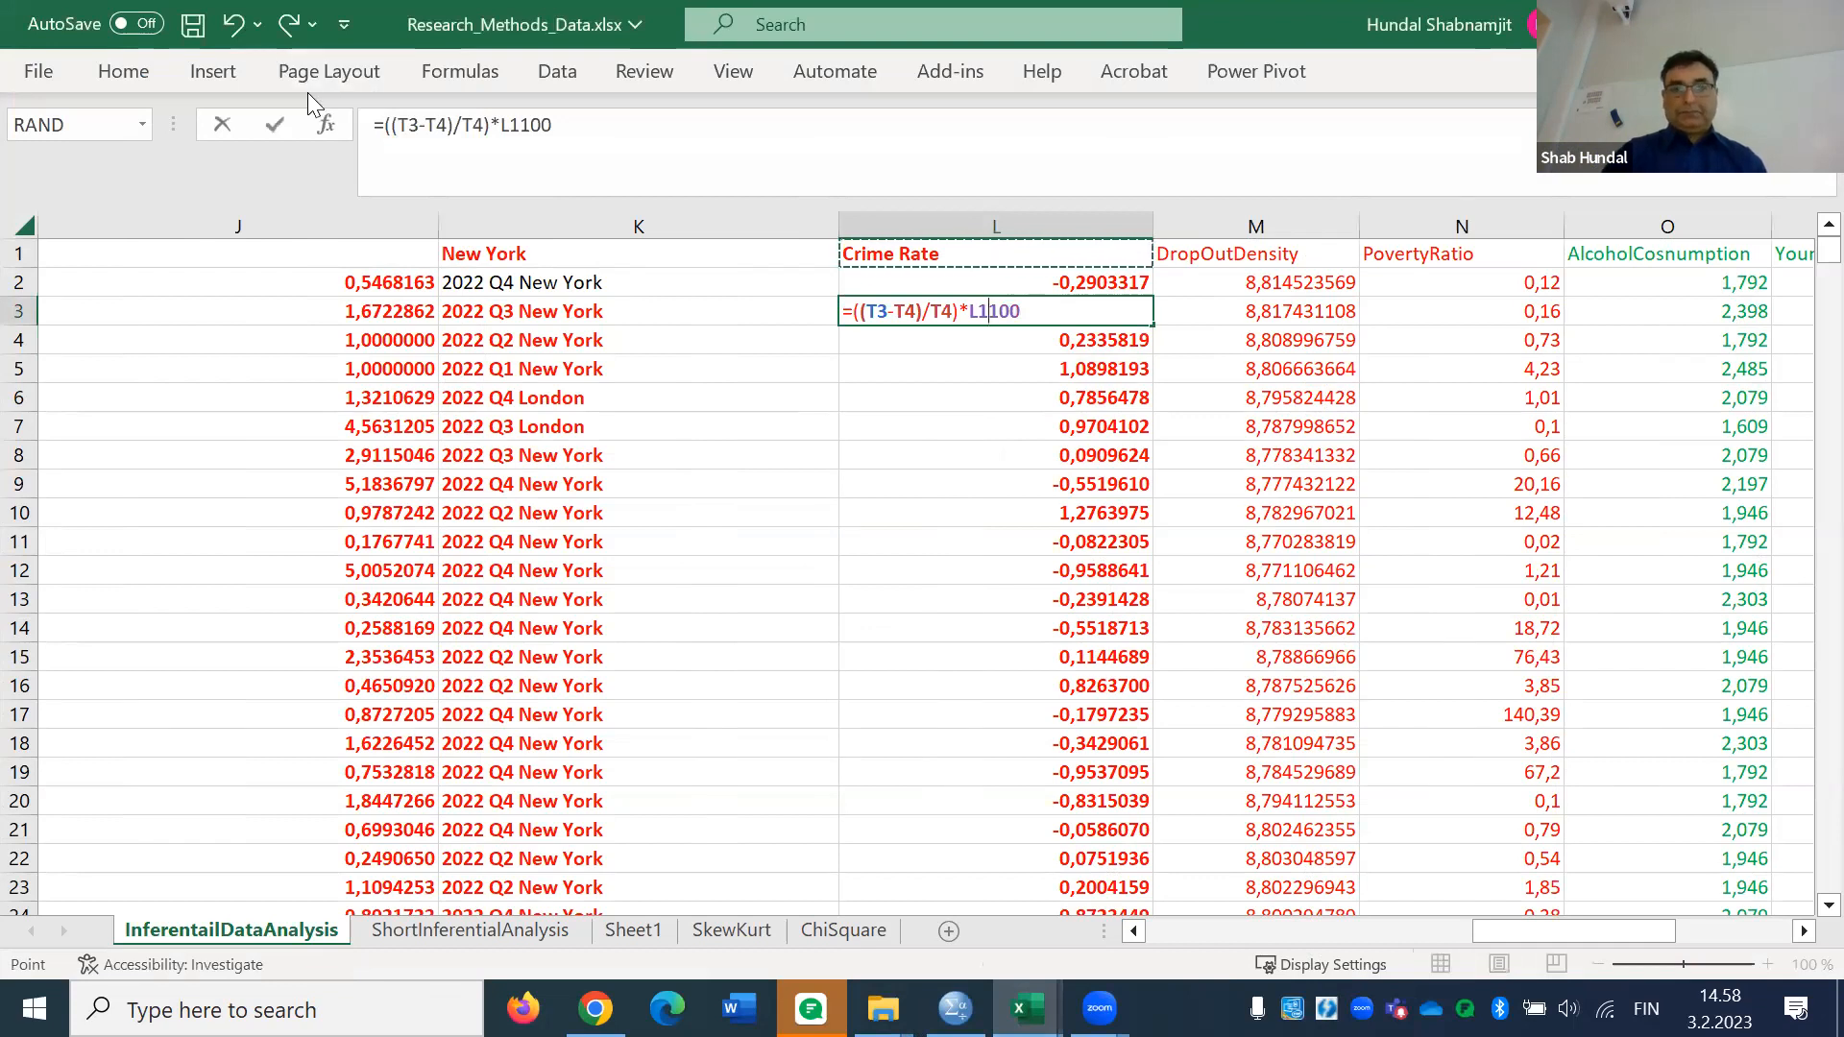
key(Return)
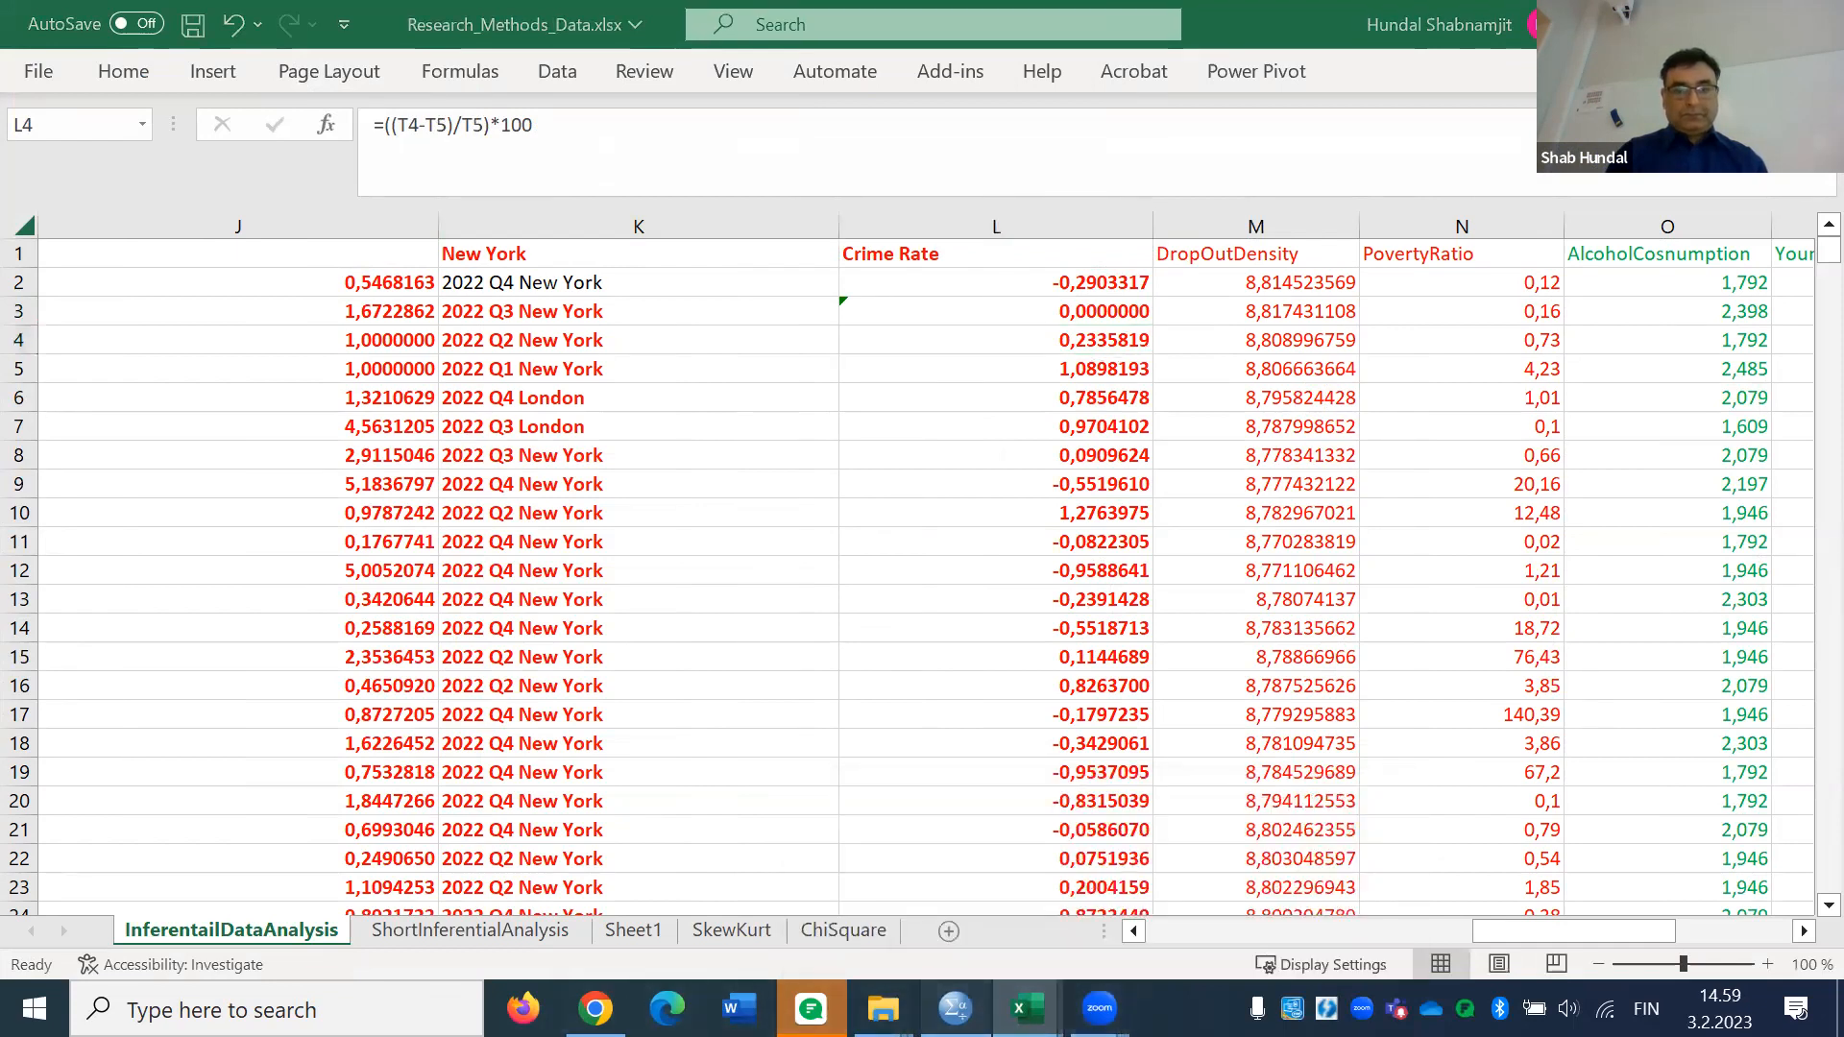
Switch to SPSS and back to the Excel workbook to examine the formulas in the DropOutDensity column M, including M11
click(955, 1008)
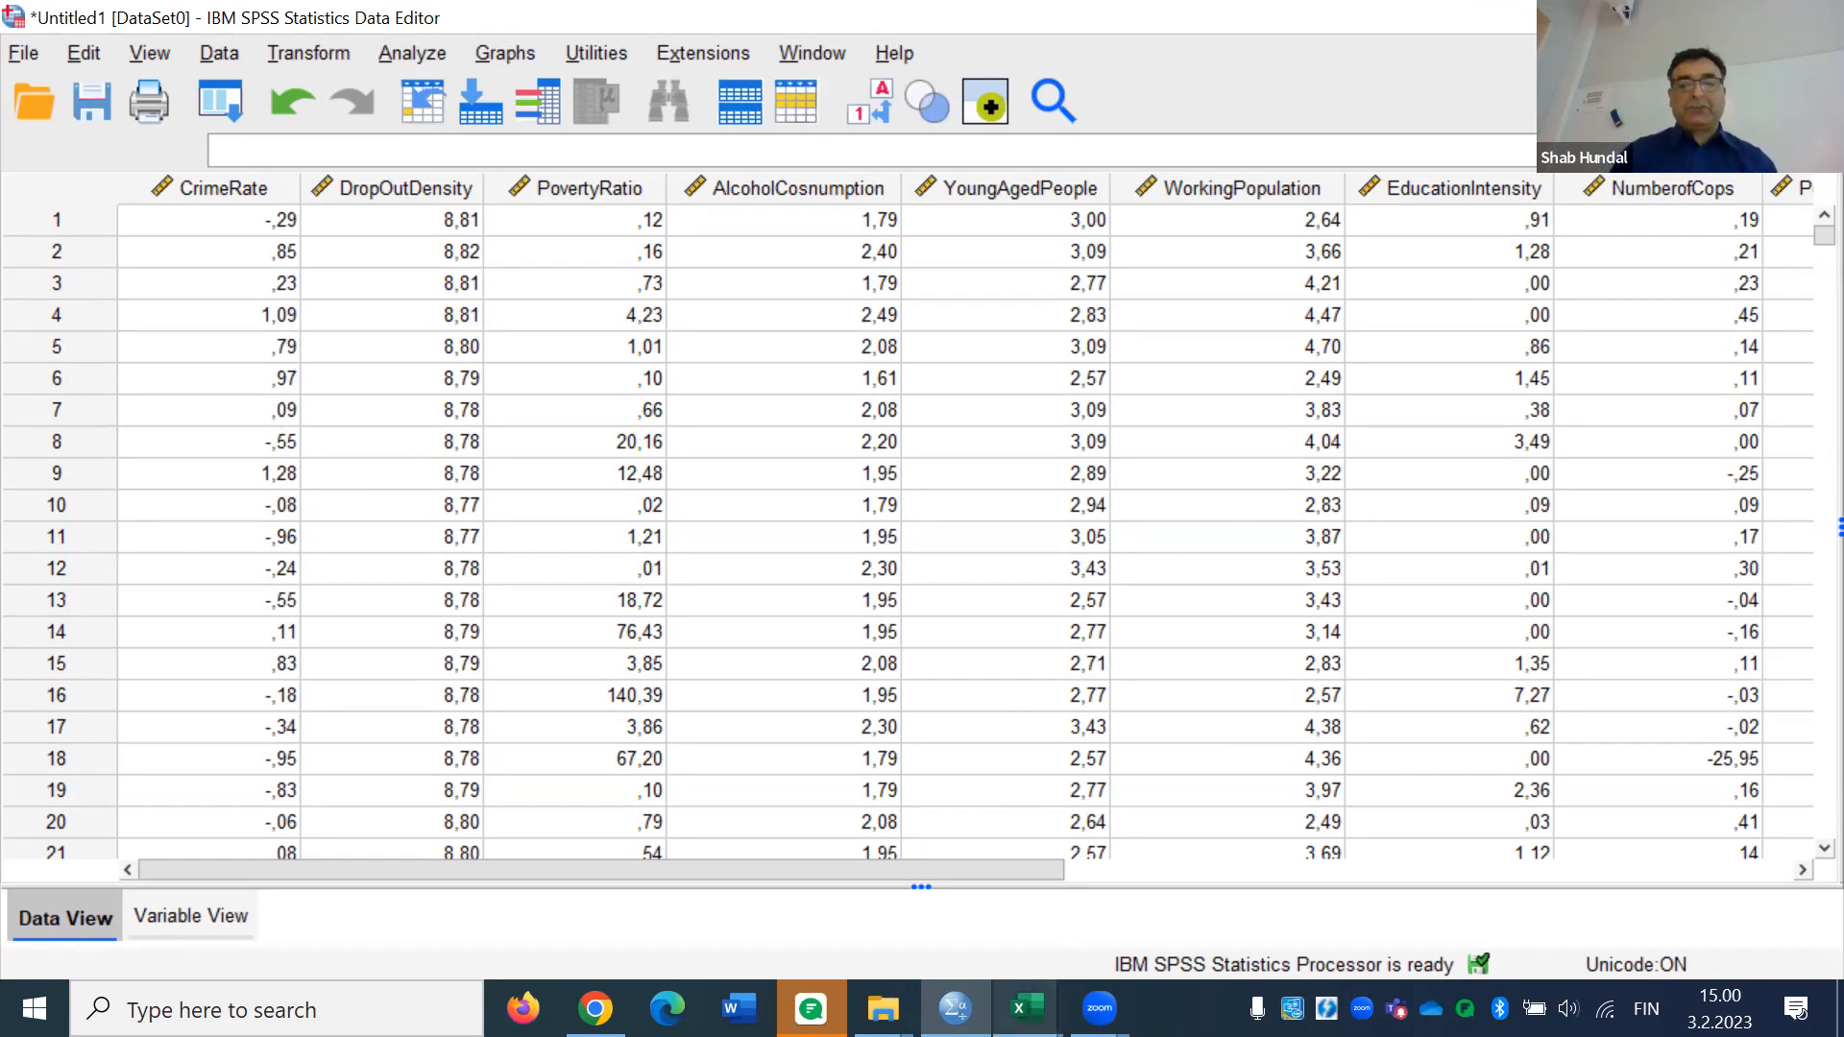
mouse_move(1026, 1008)
click(1129, 891)
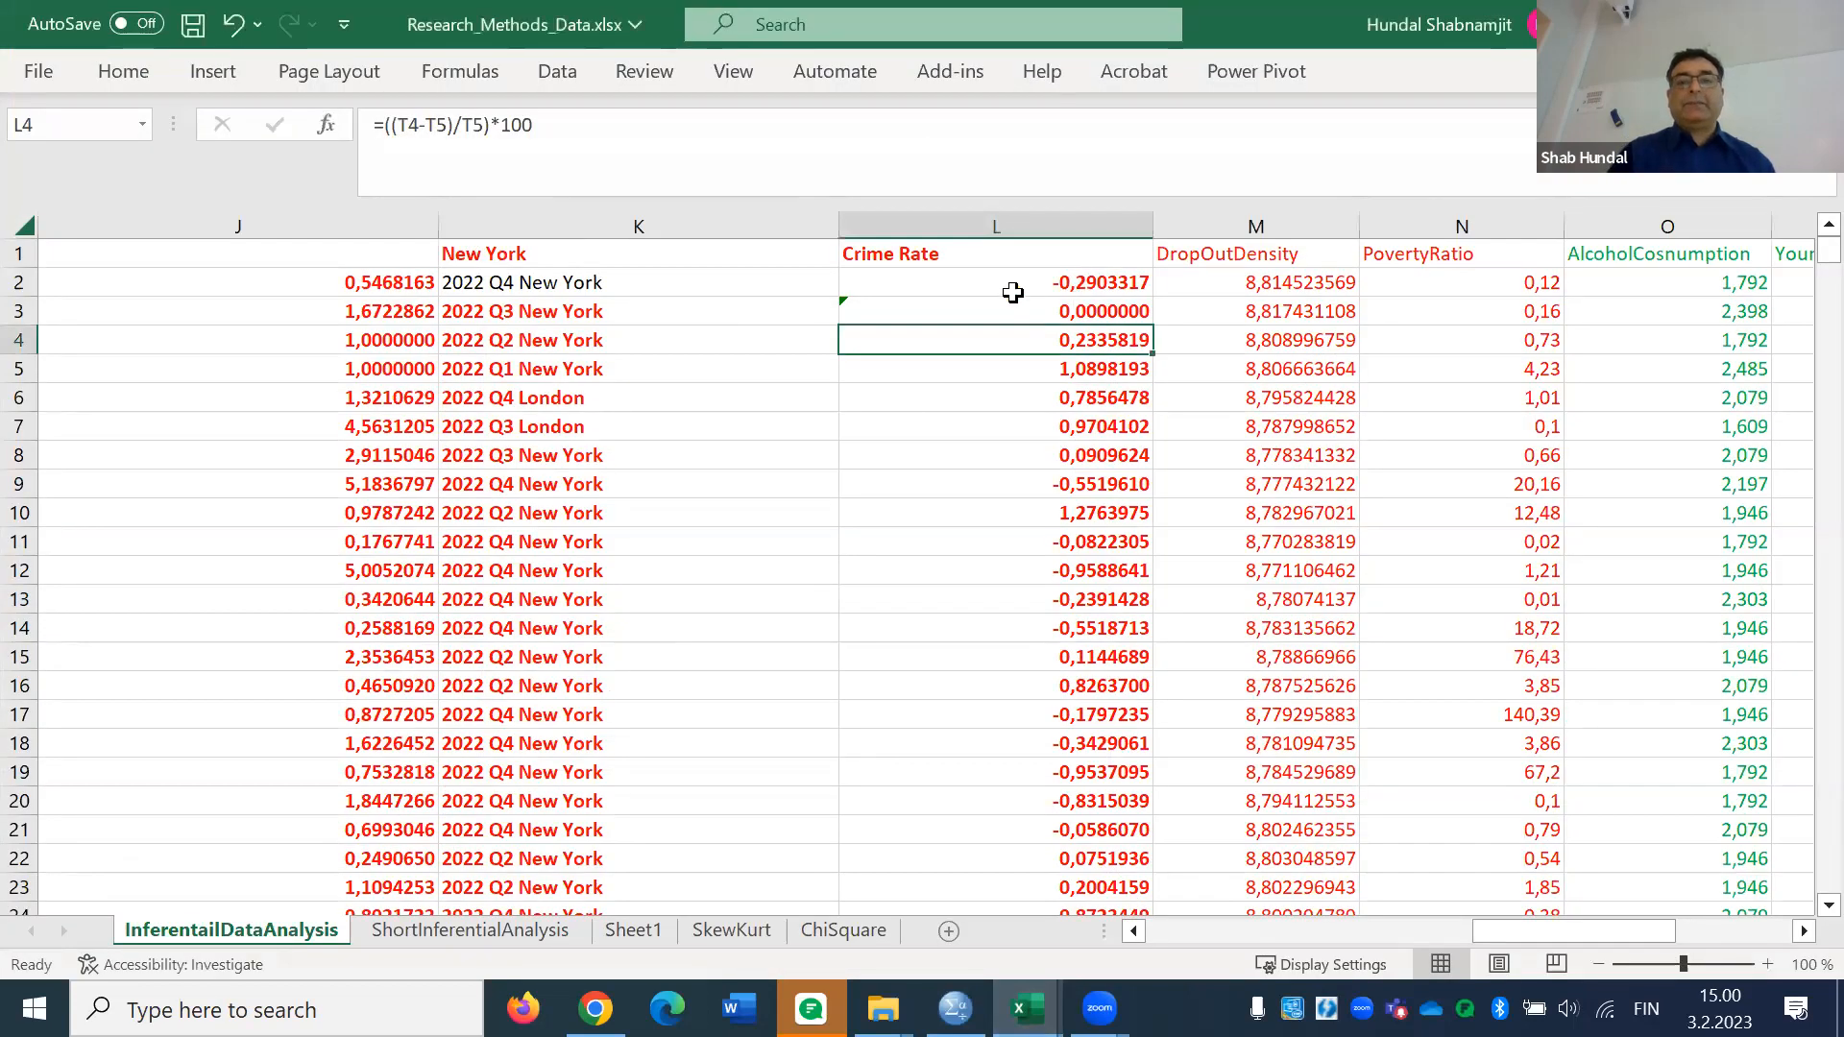
click(1802, 936)
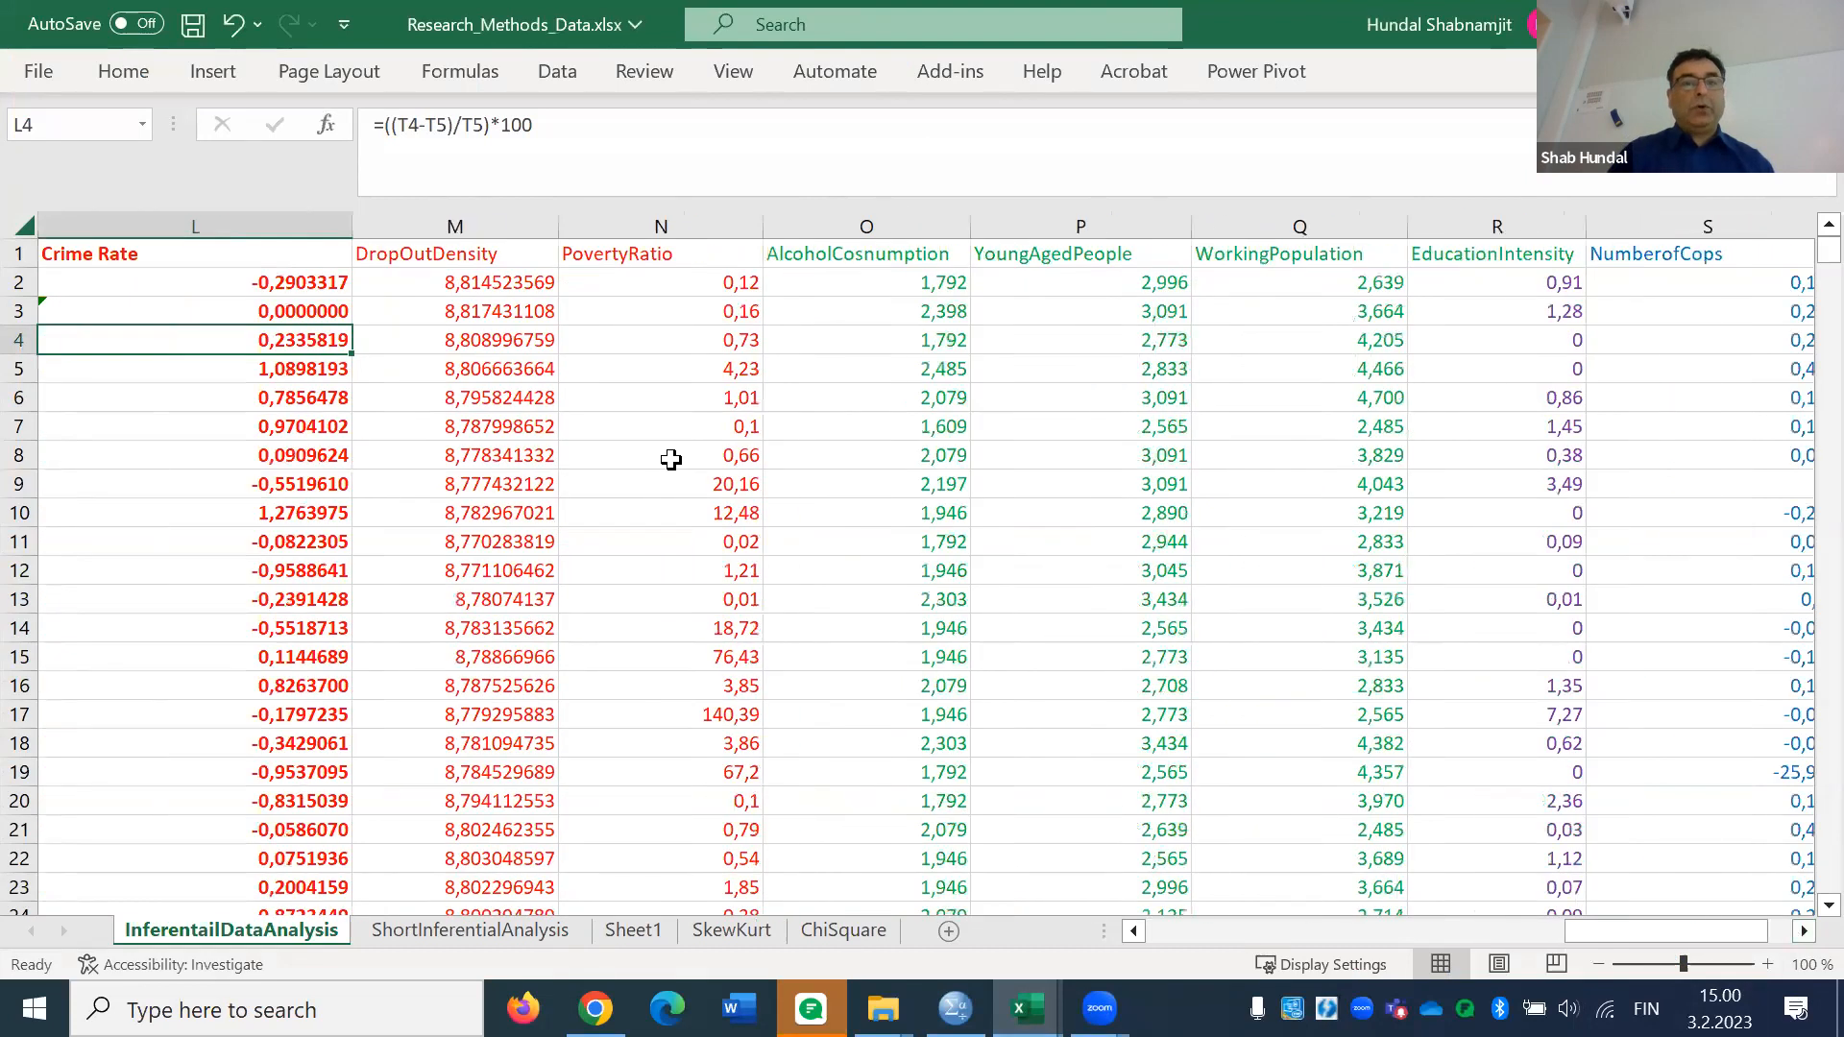
click(484, 295)
click(484, 315)
click(486, 372)
click(490, 453)
click(477, 548)
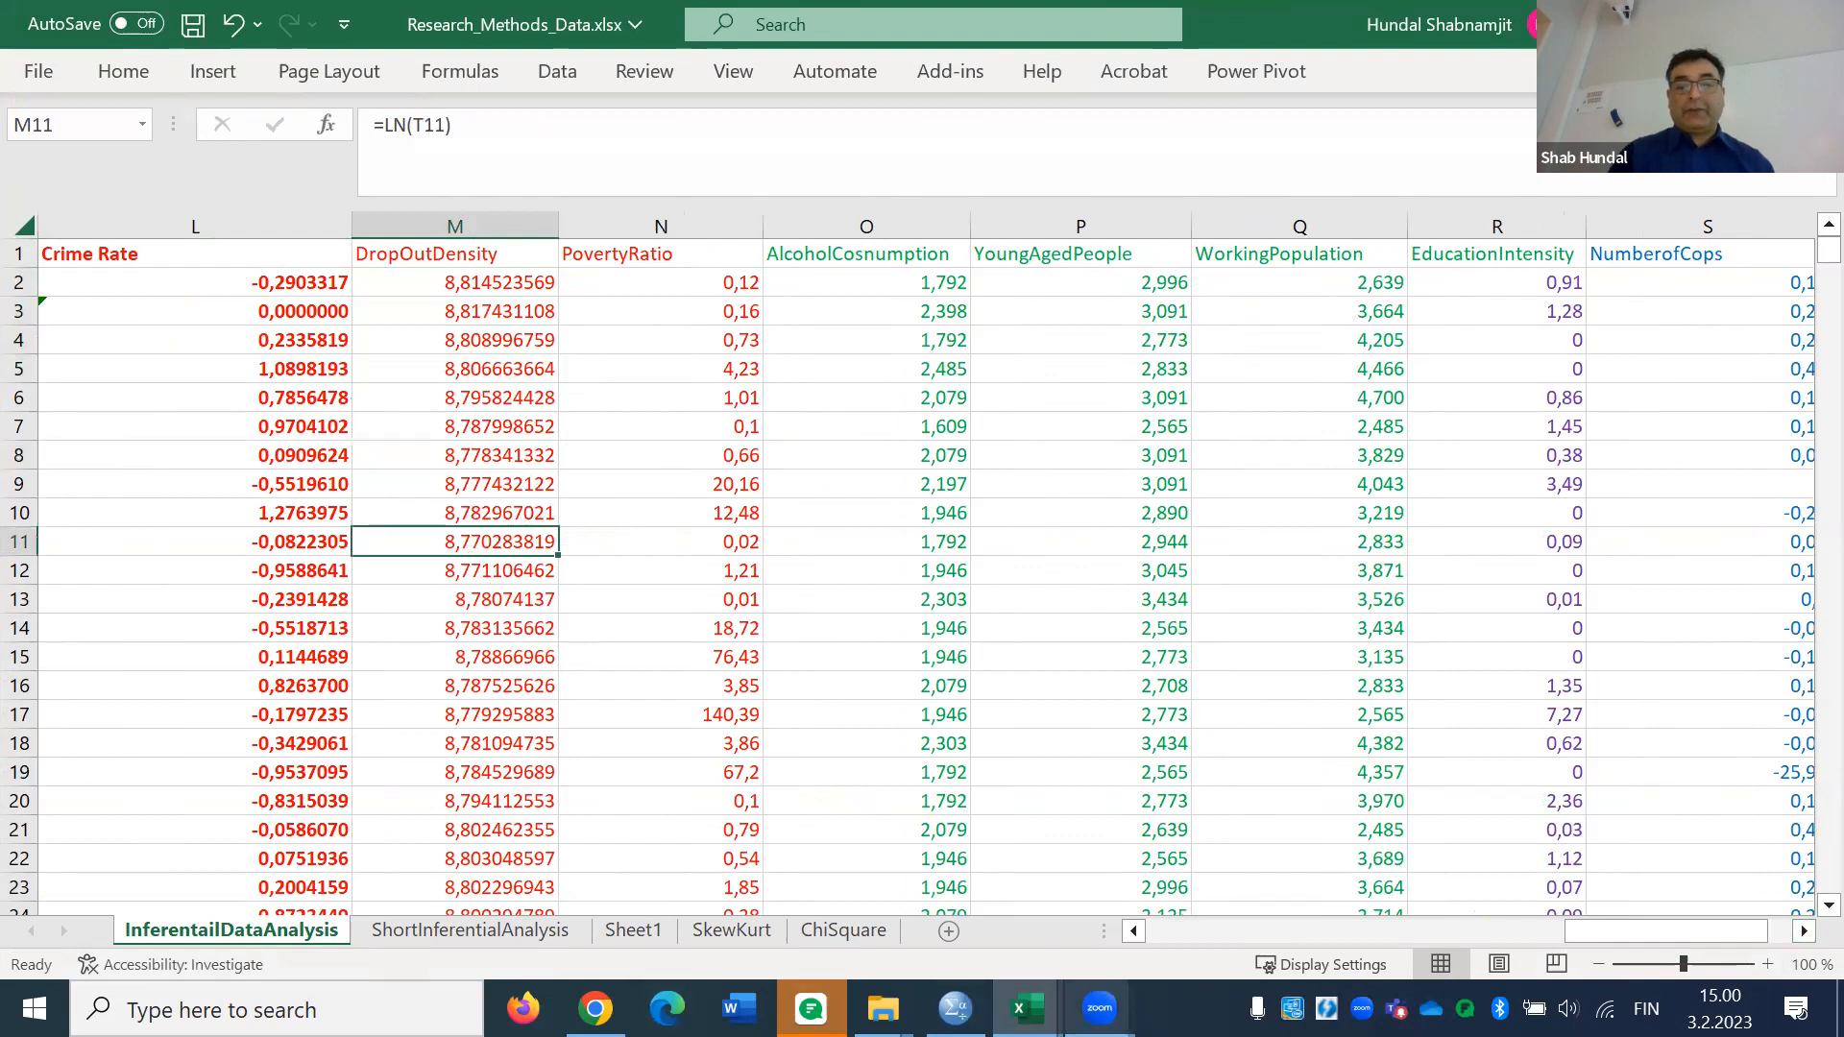
Switch to SPSS, show the variable definitions and widen the Name column so the full variable names fit
click(955, 1008)
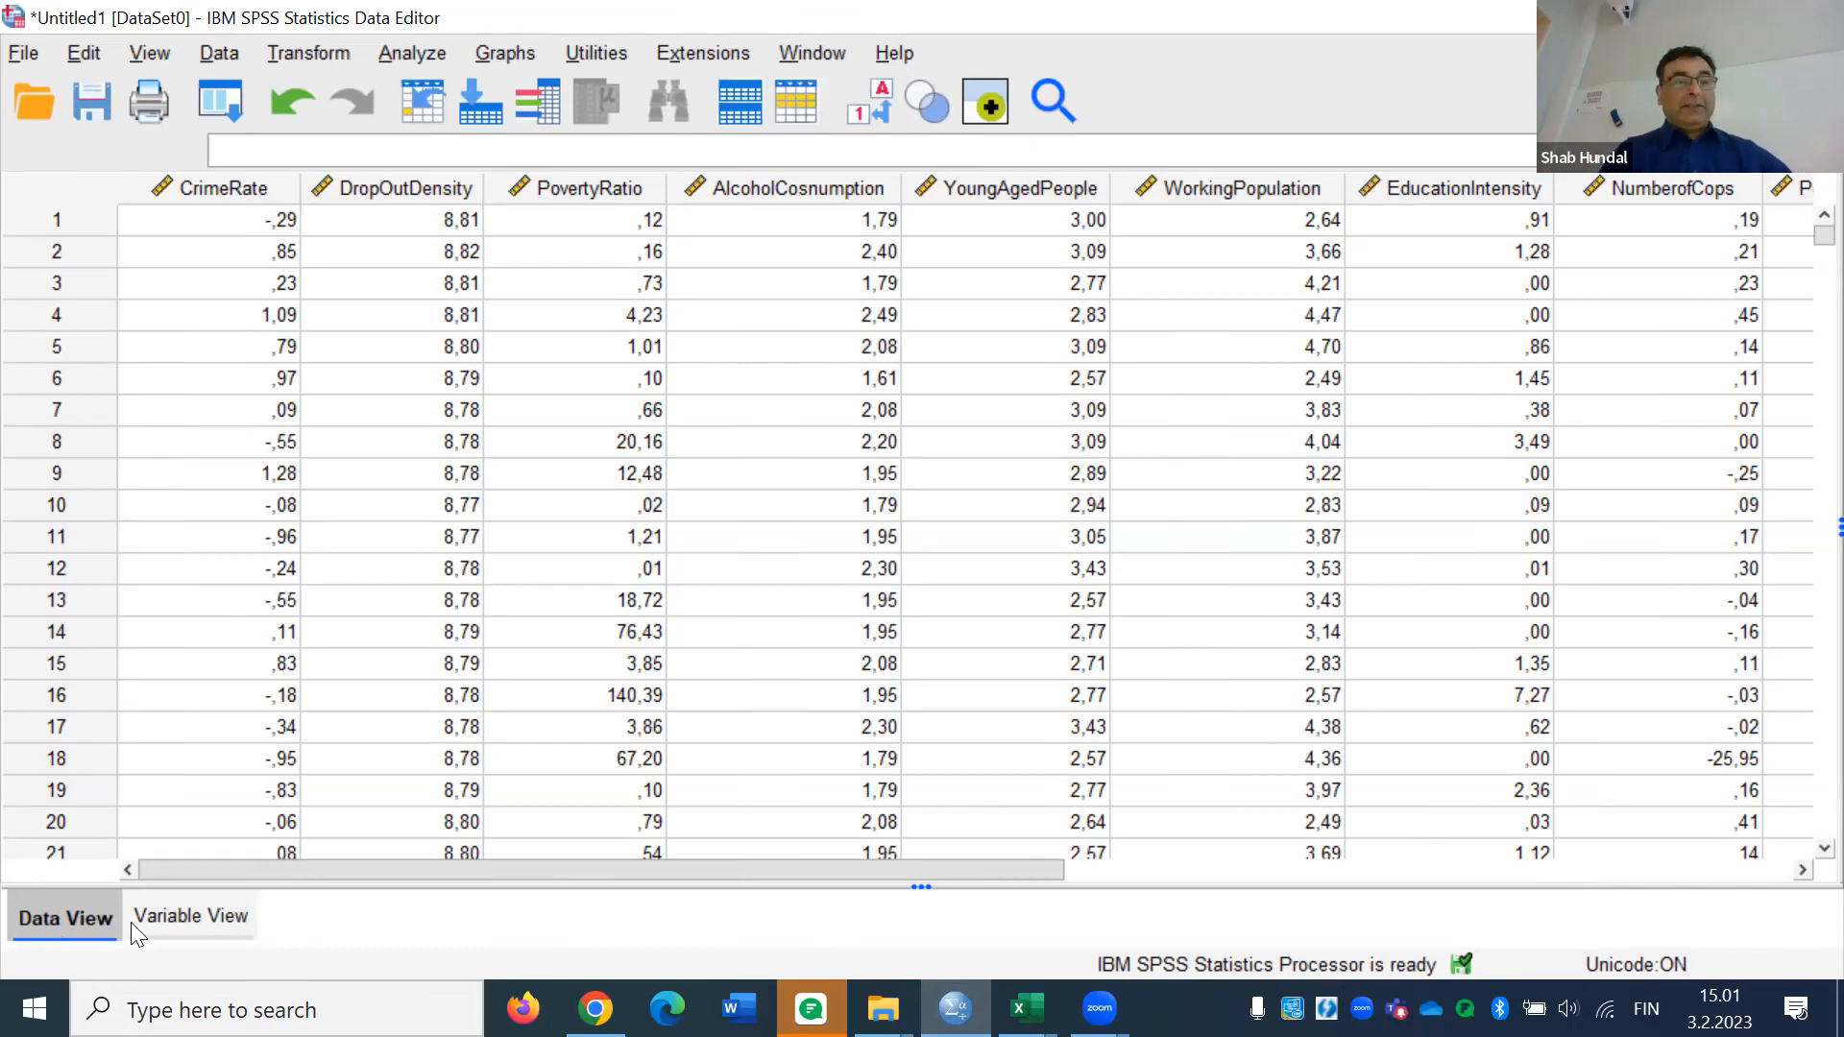
click(198, 918)
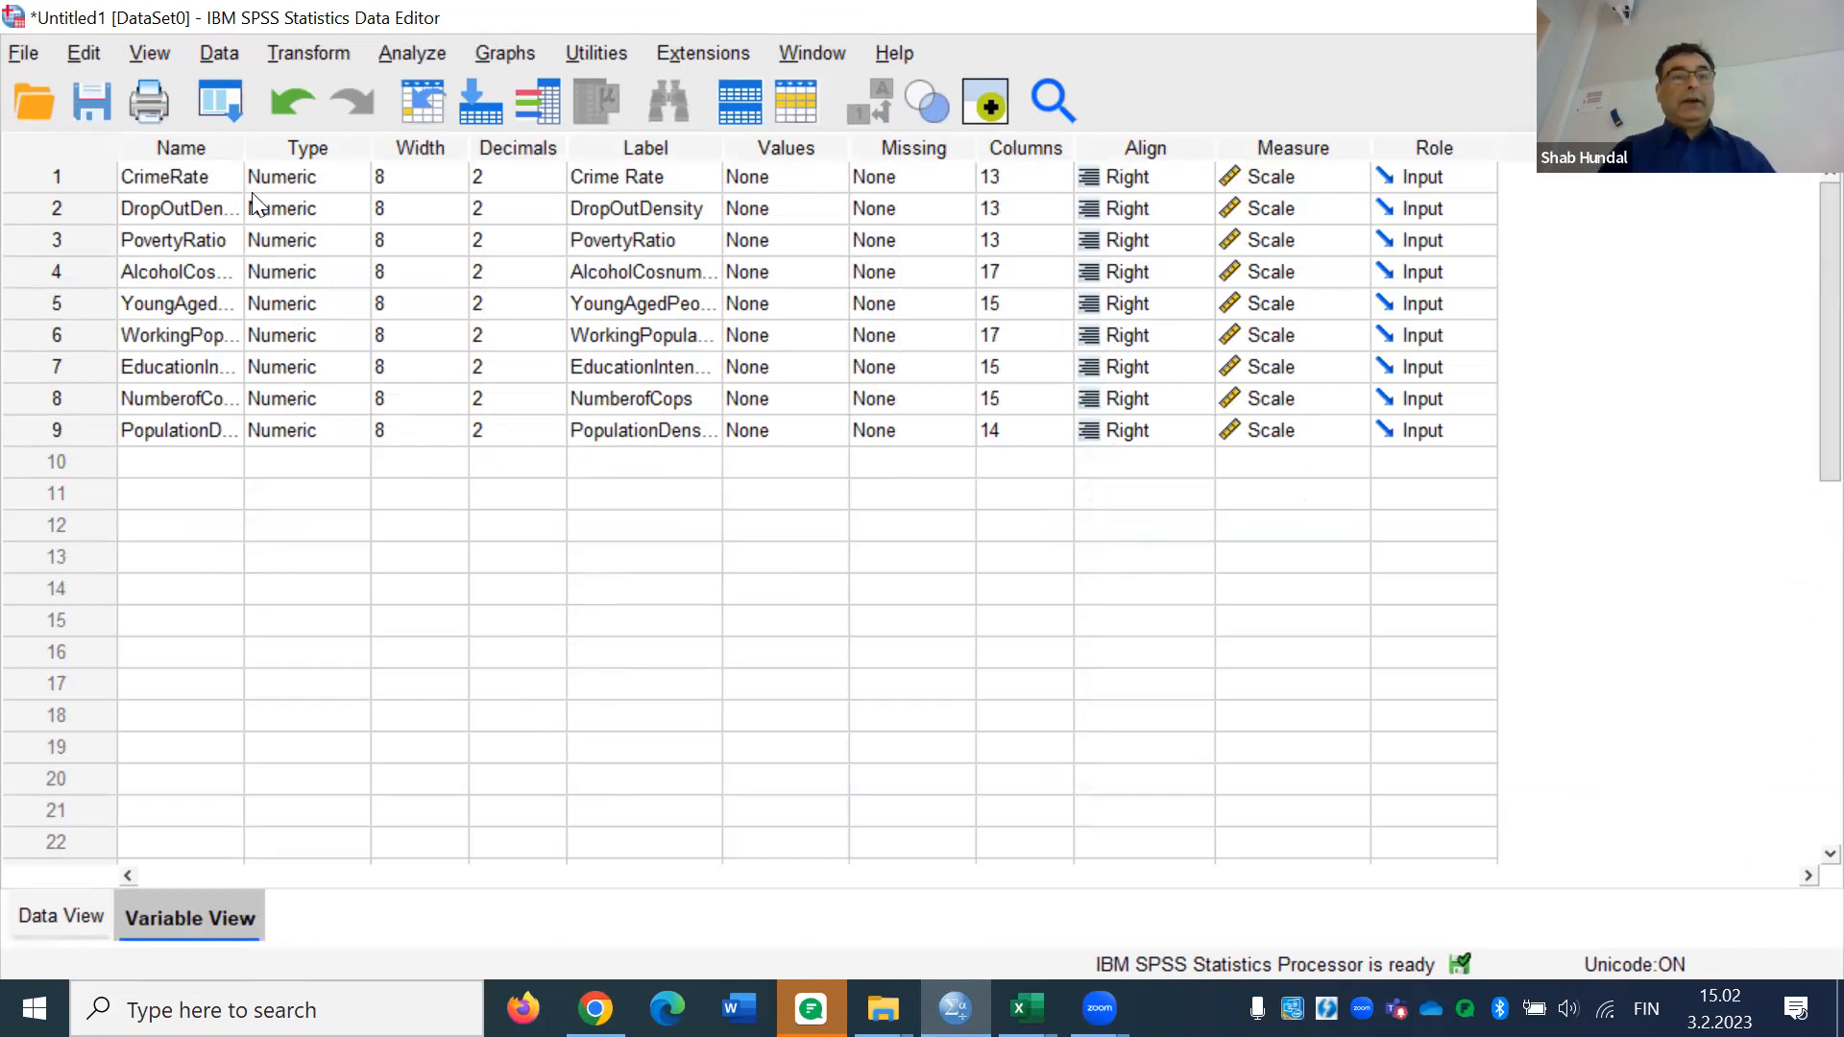
drag(241, 147, 387, 147)
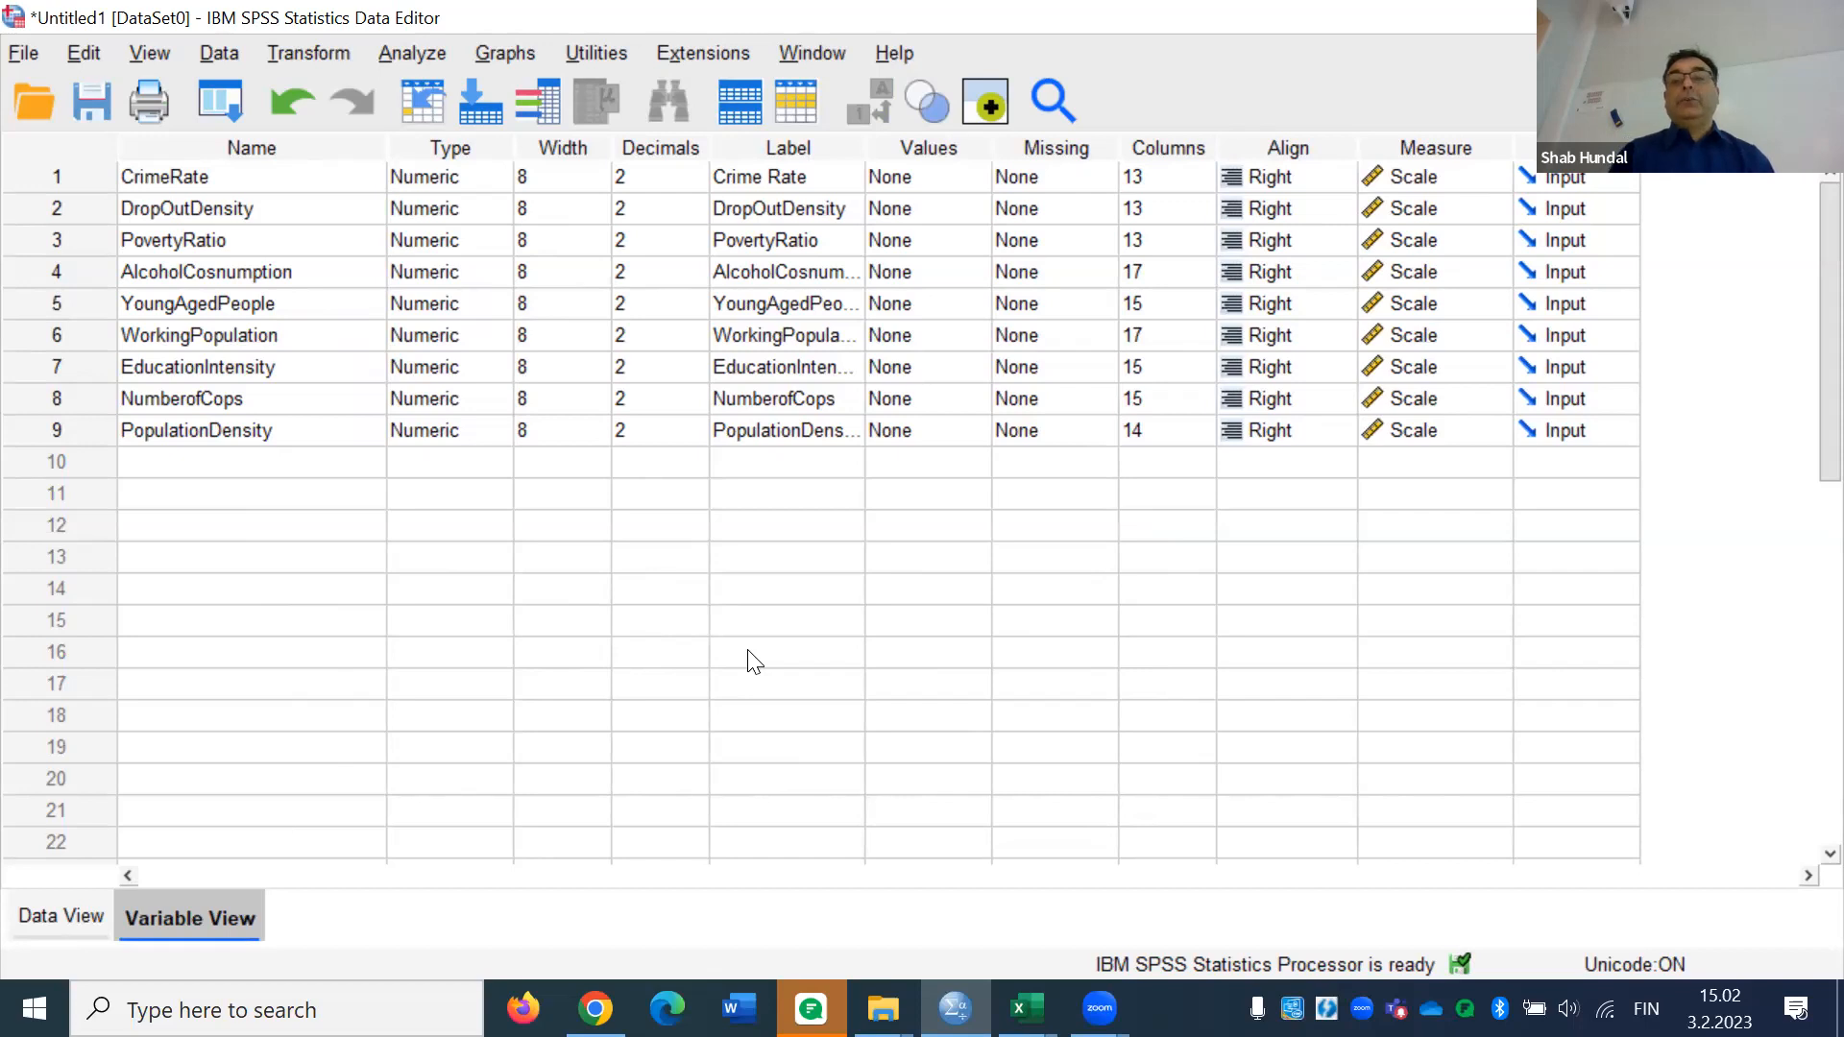
click(677, 178)
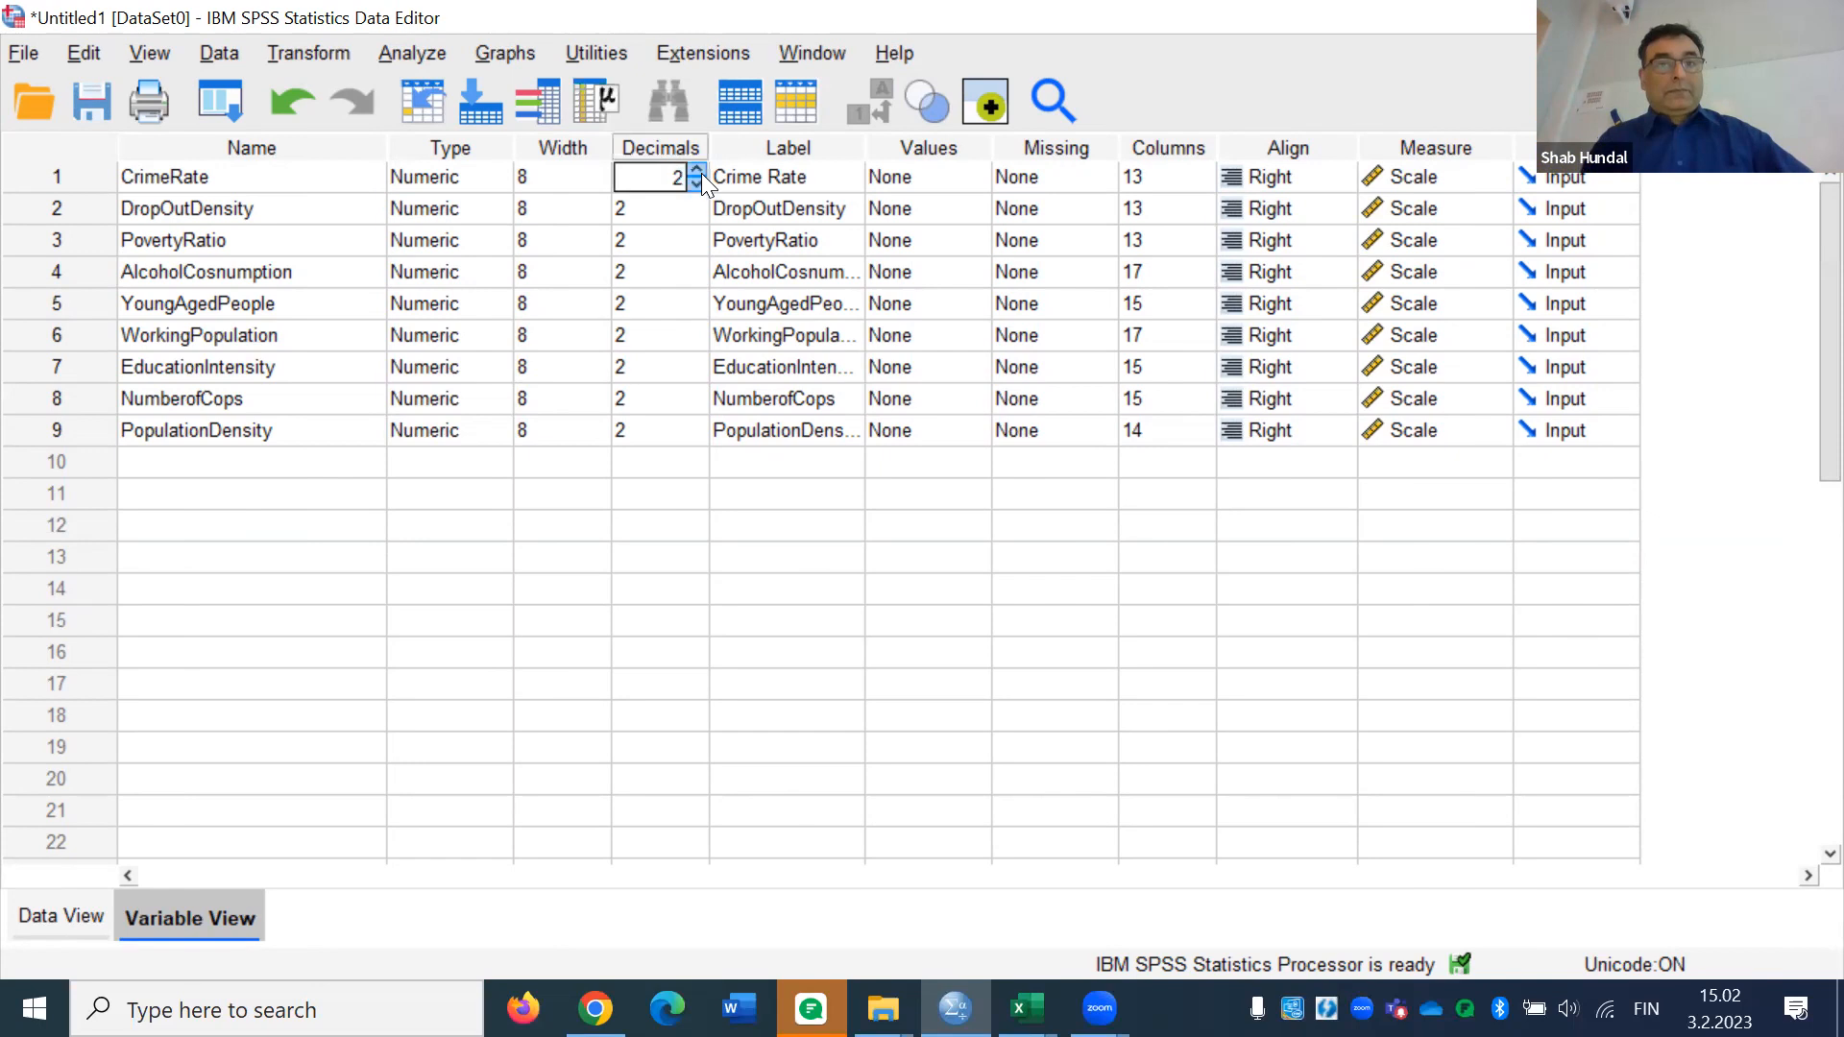
click(500, 843)
click(509, 843)
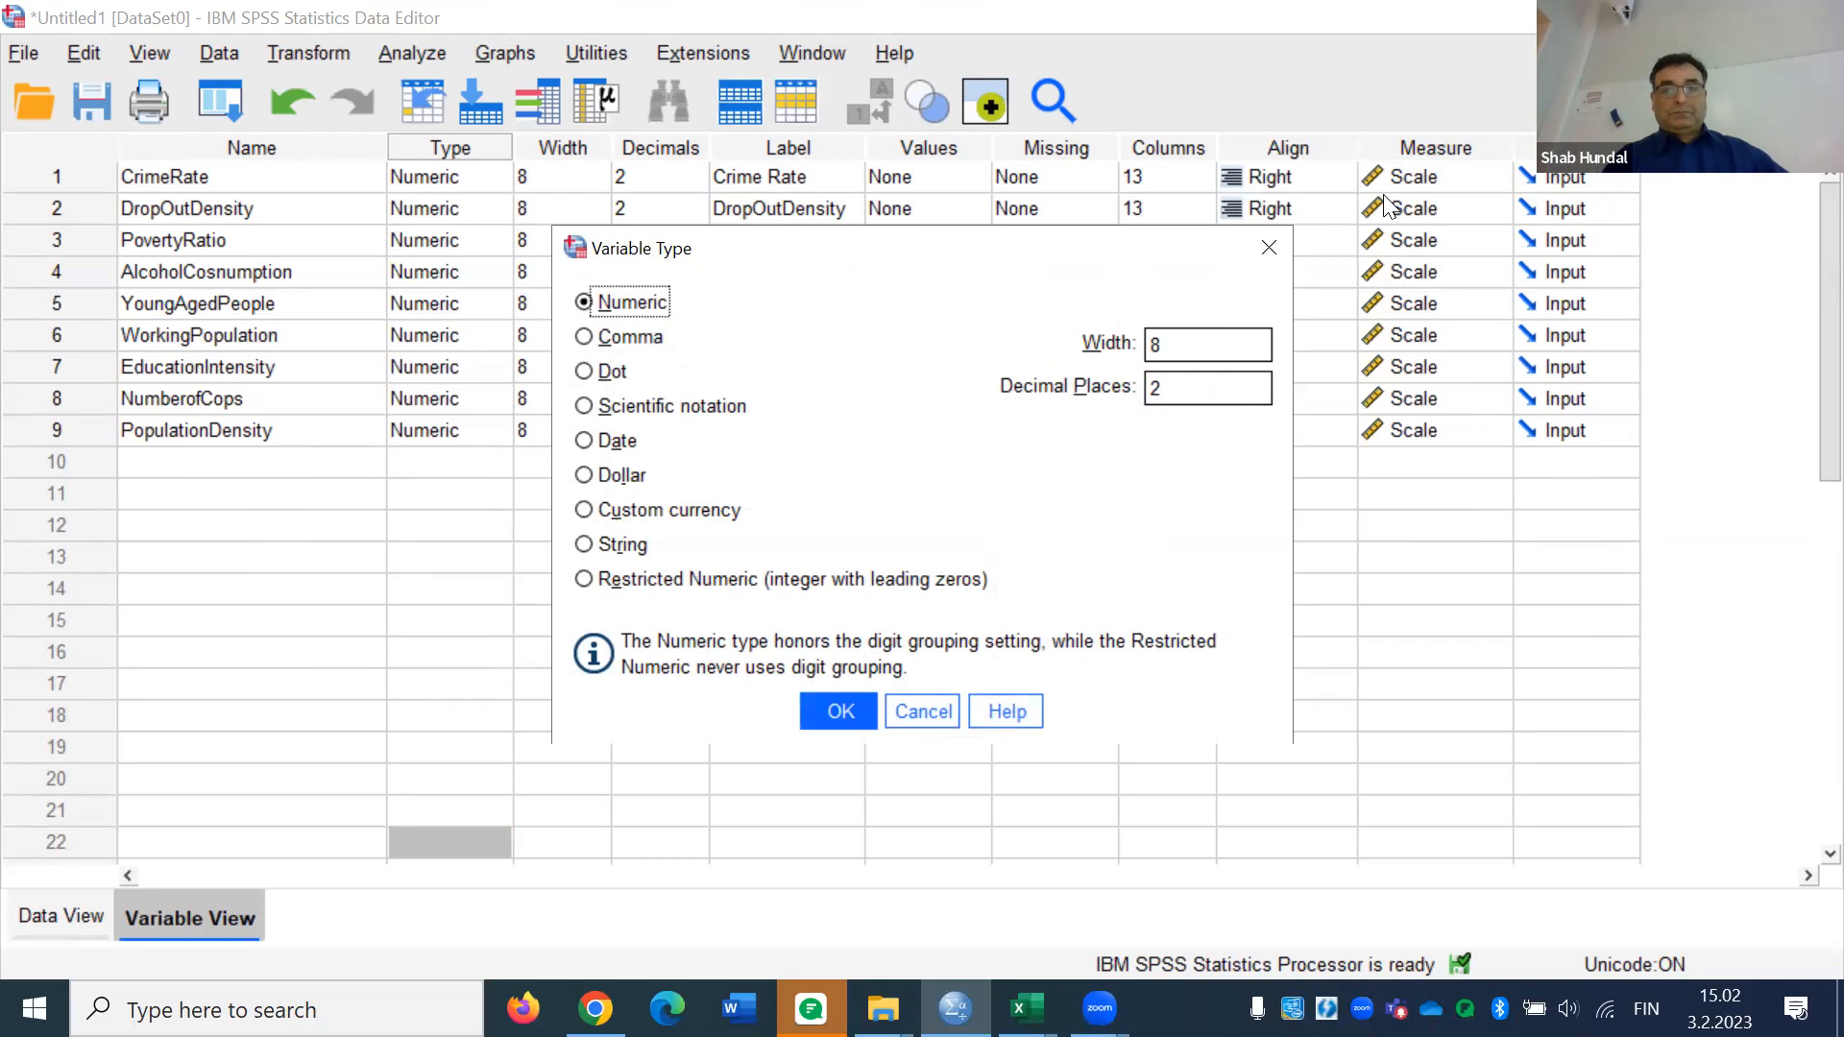
click(1265, 248)
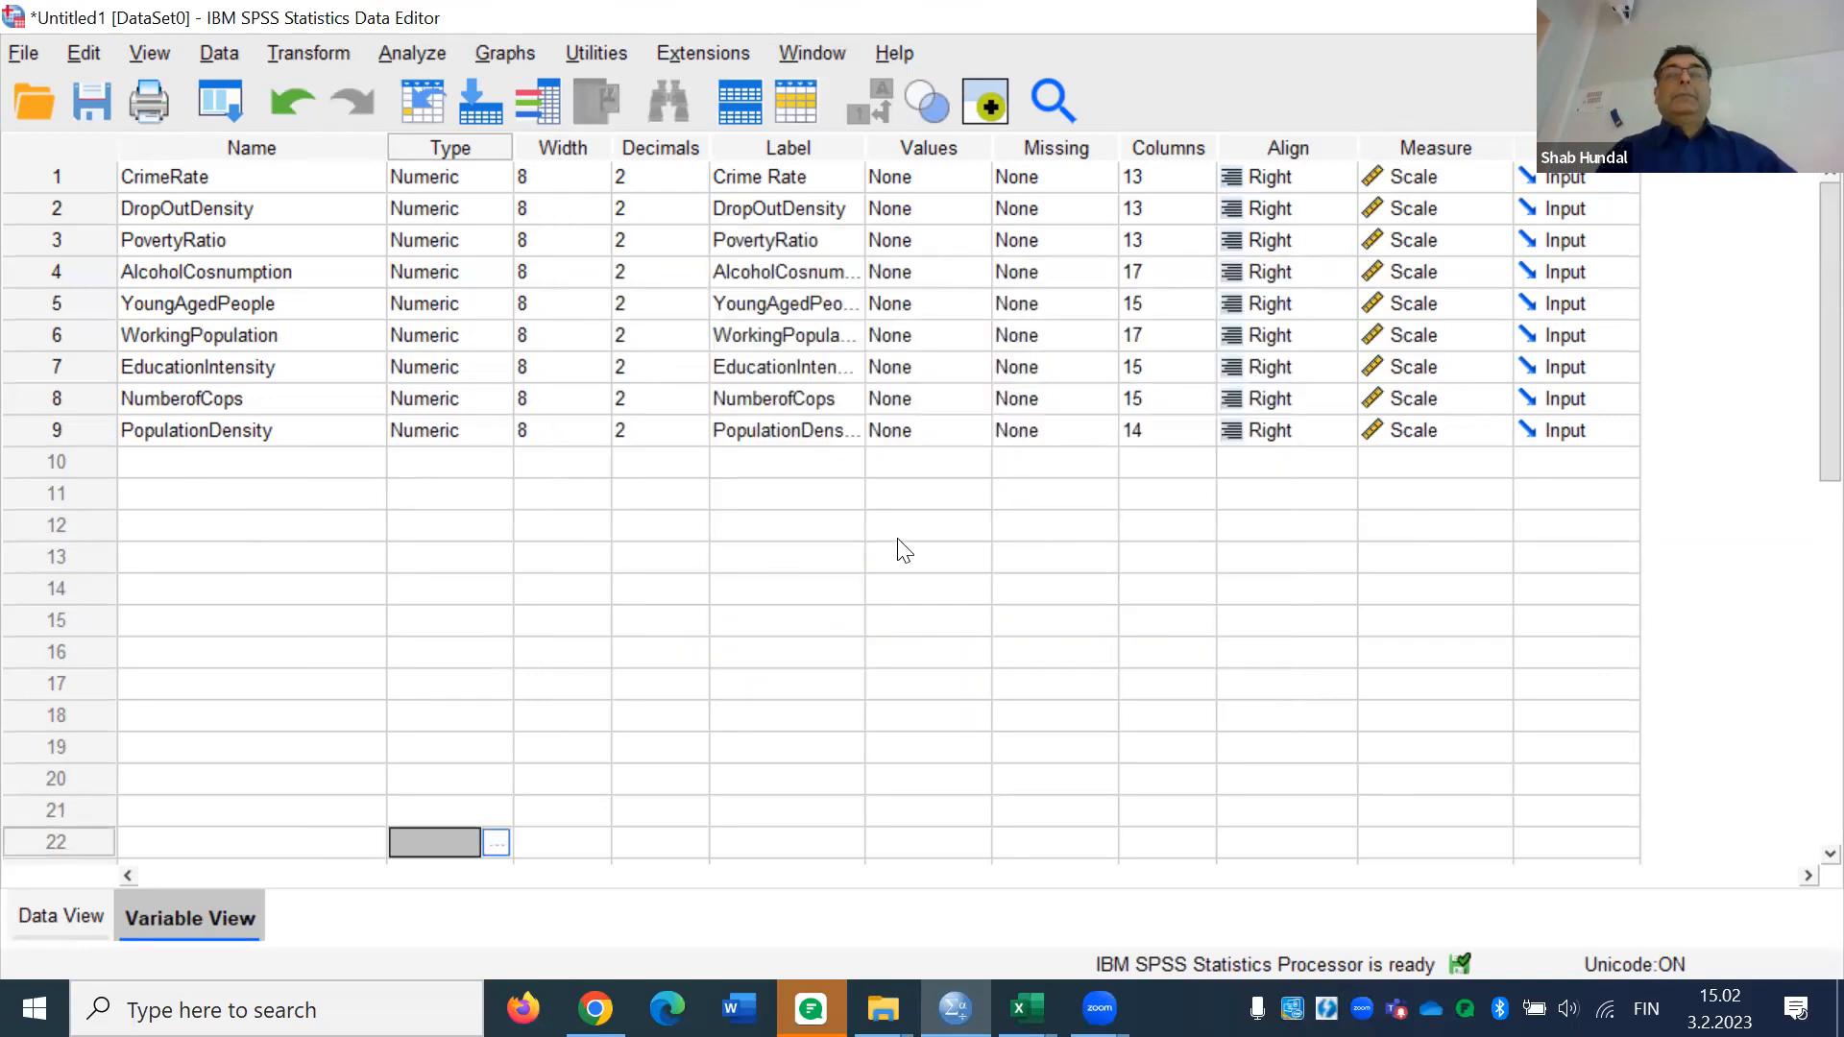
Set the decimals of CrimeRate to 5, check its values in the data grid and return to the variable definitions
click(644, 179)
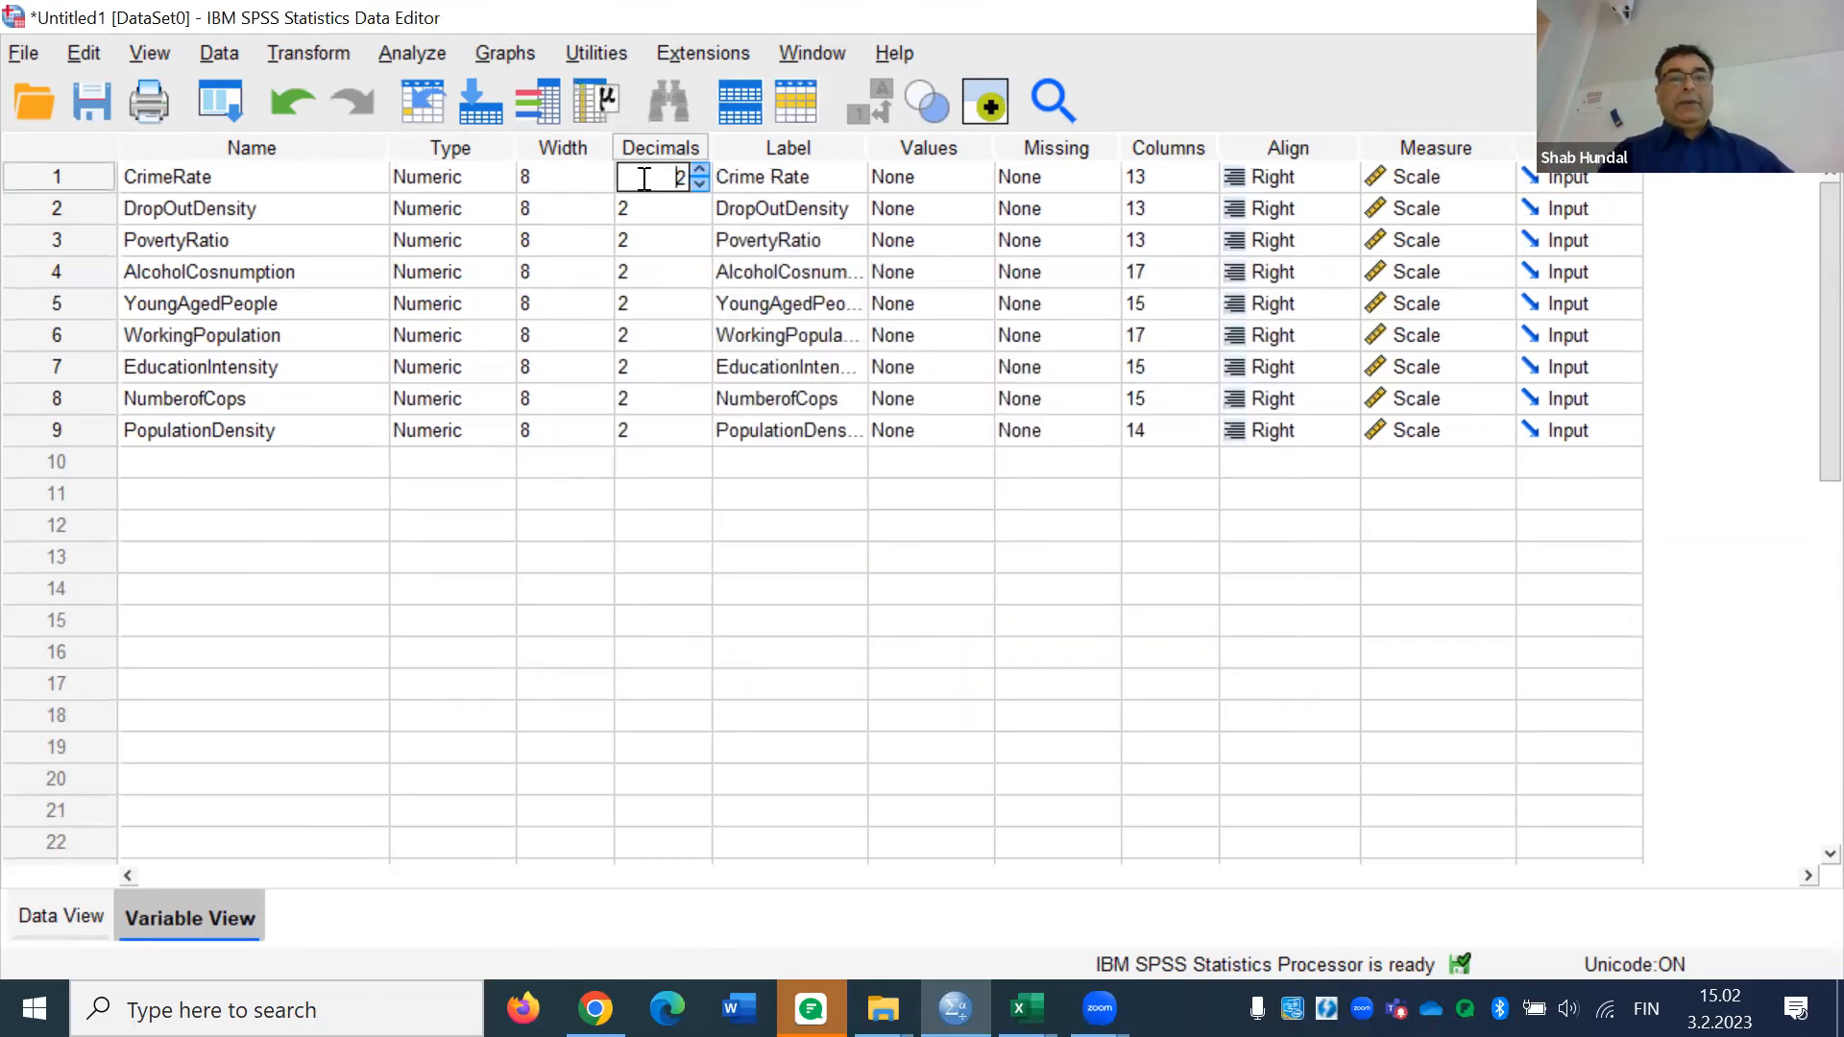
click(700, 171)
click(677, 429)
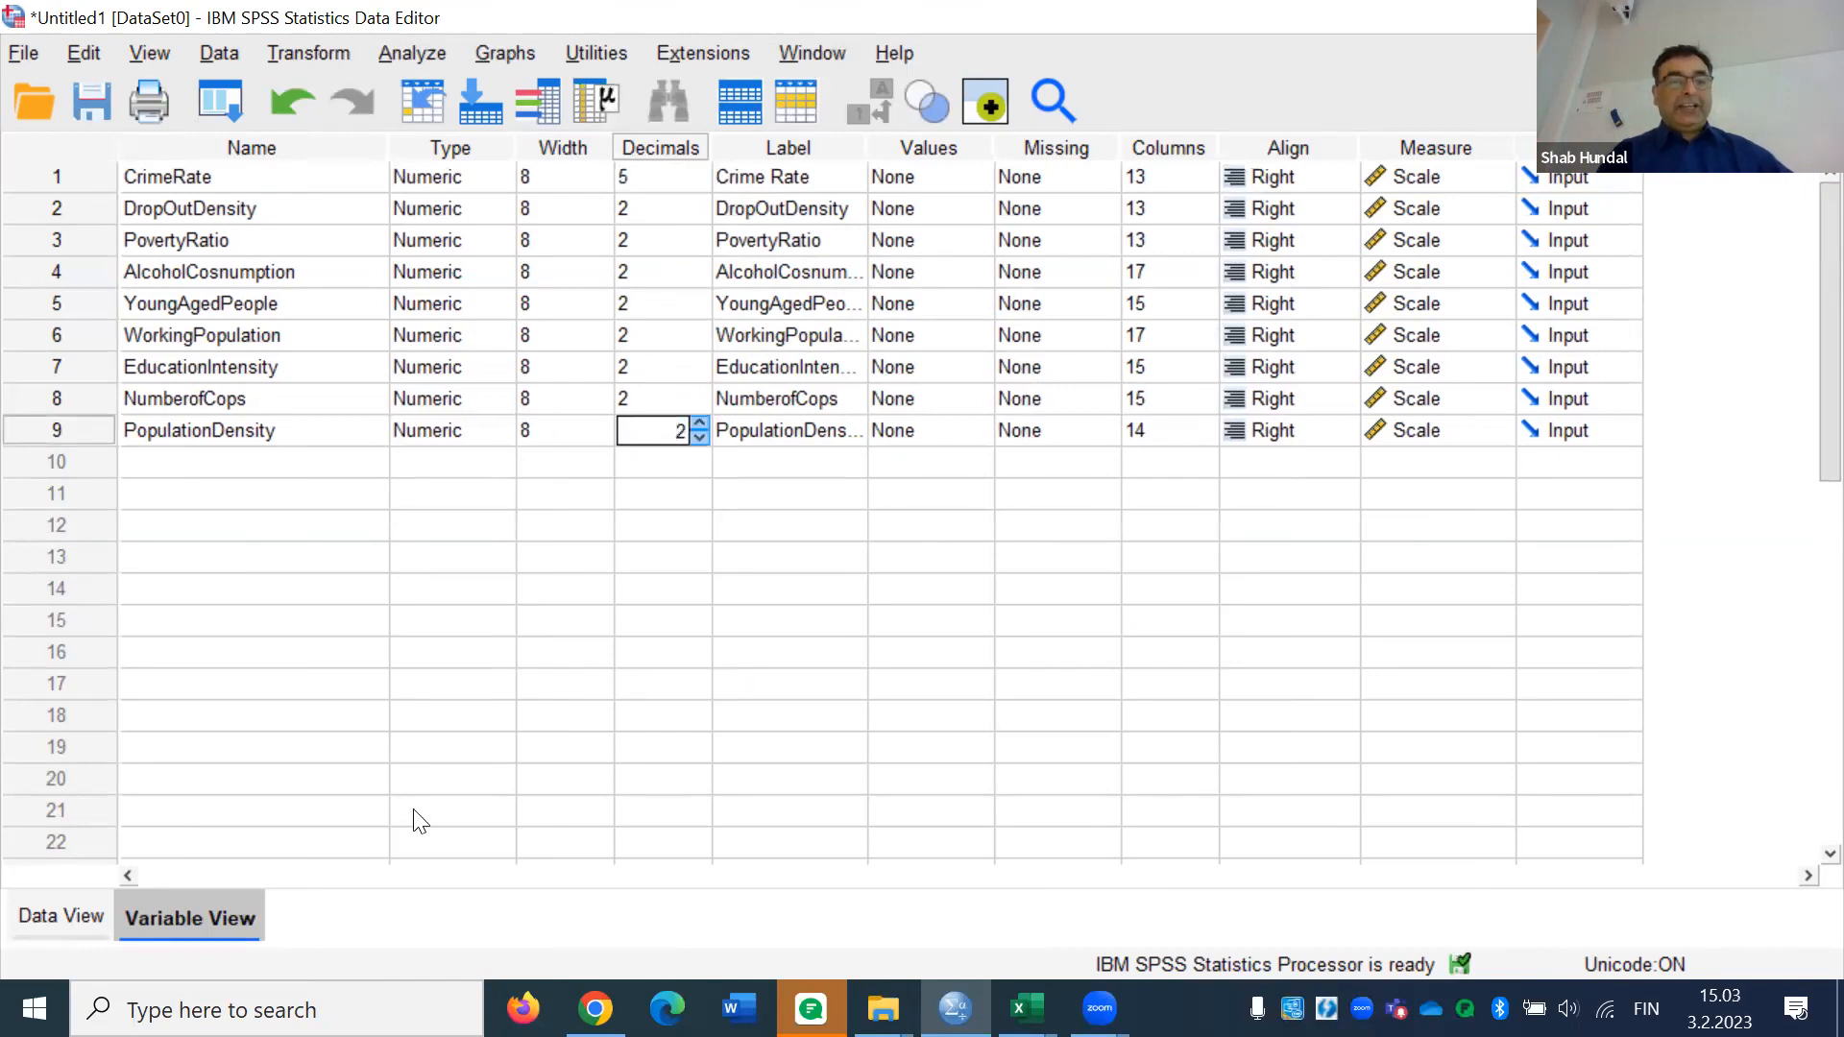
click(64, 916)
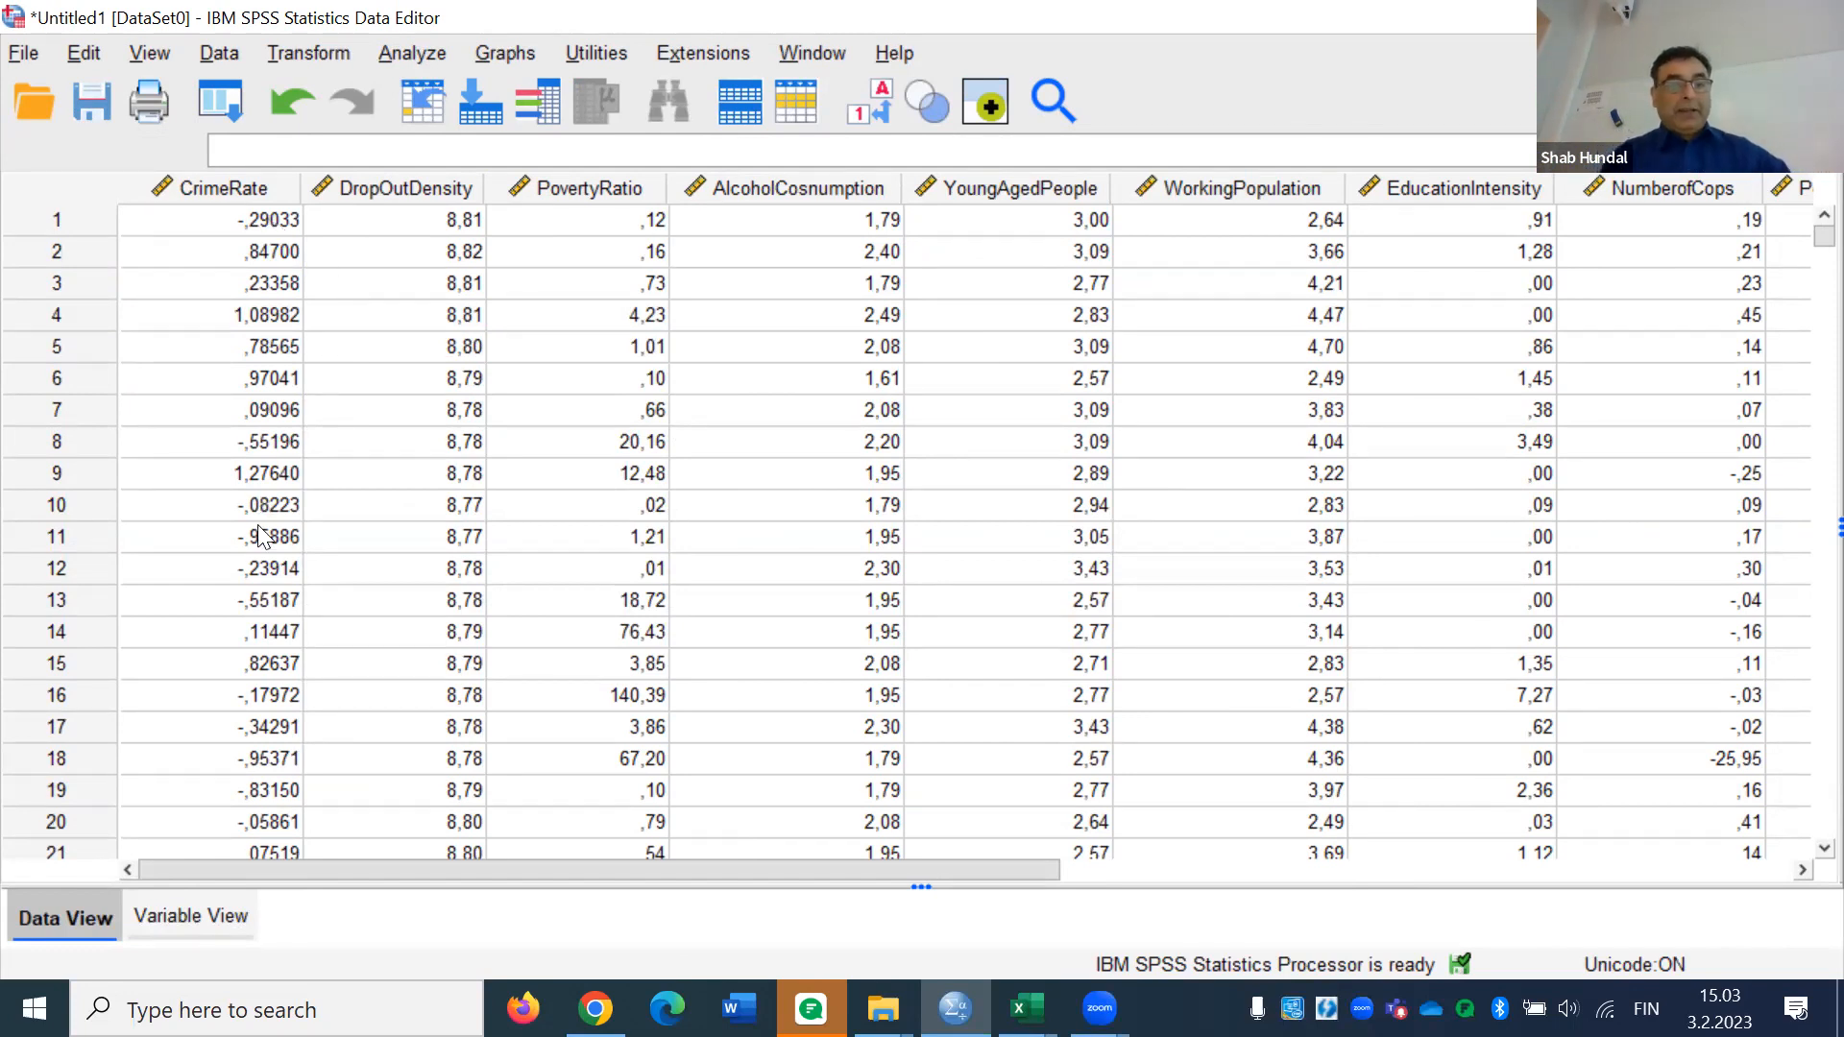
click(205, 916)
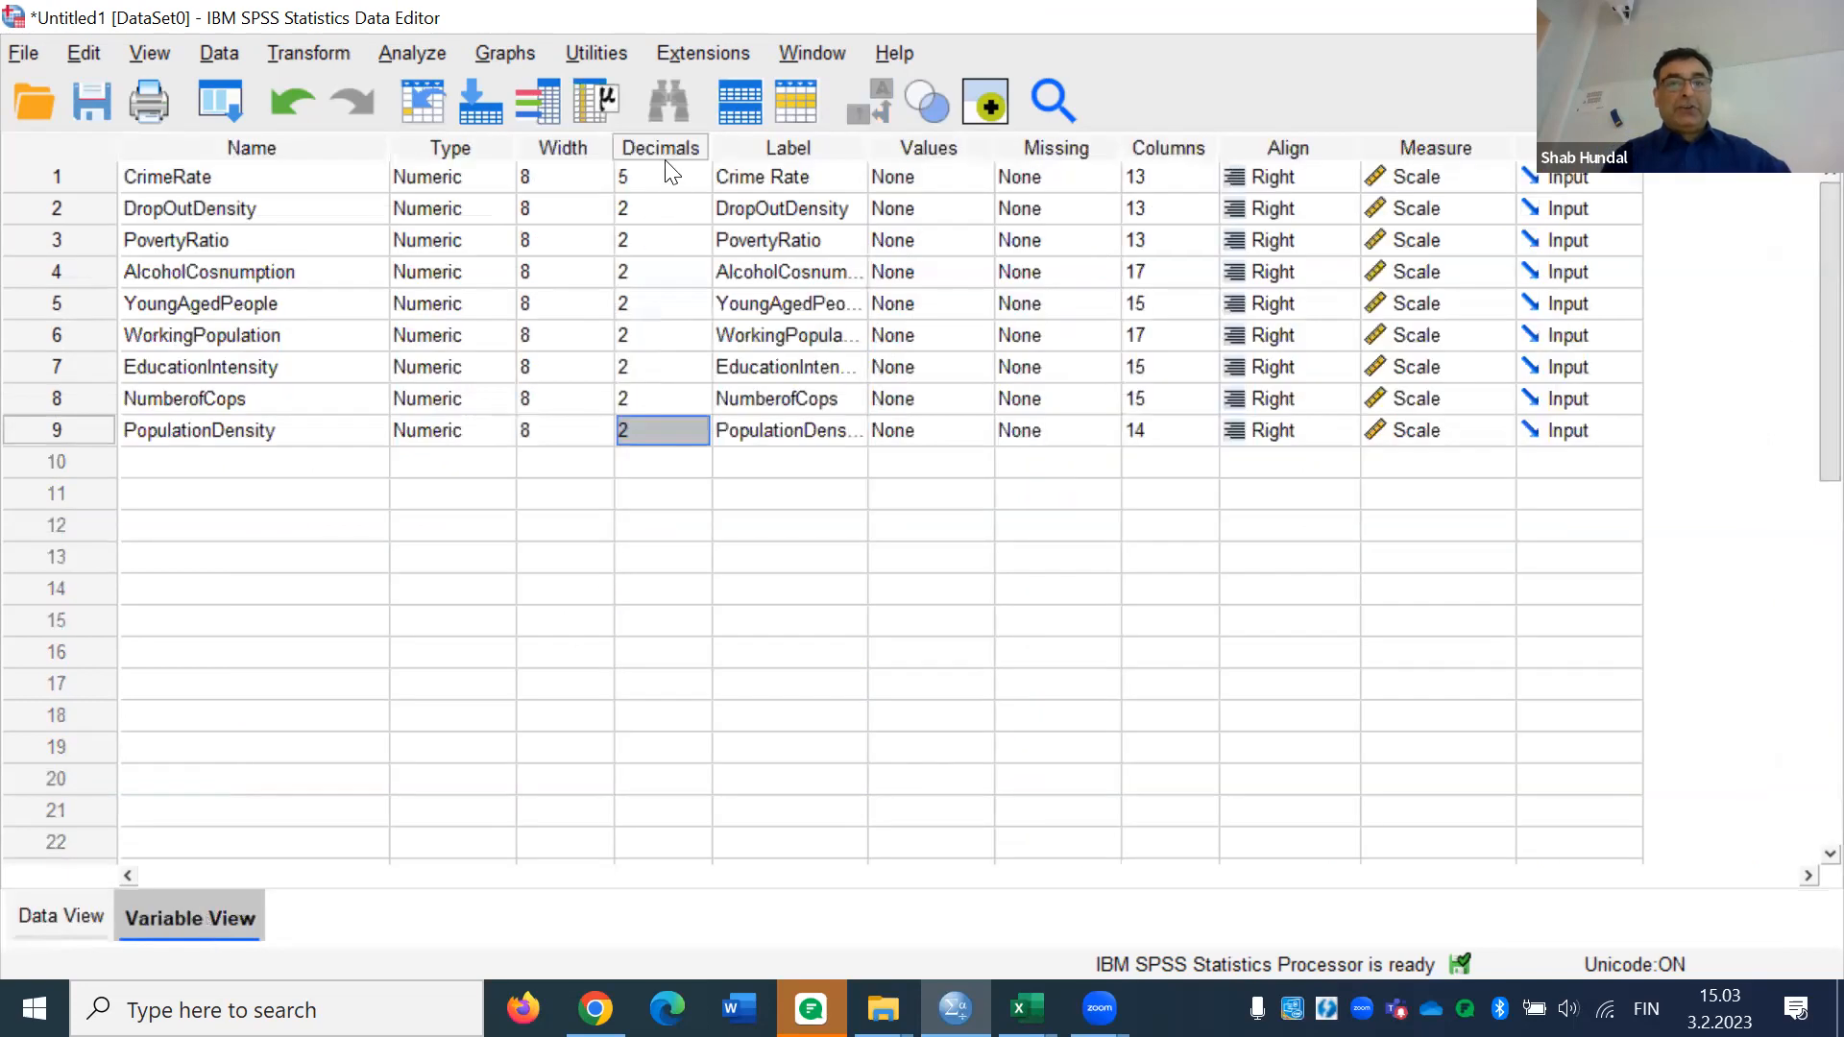
Set the decimals of DropOutDensity, PovertyRatio and AlcoholCosnumption to 5
click(660, 205)
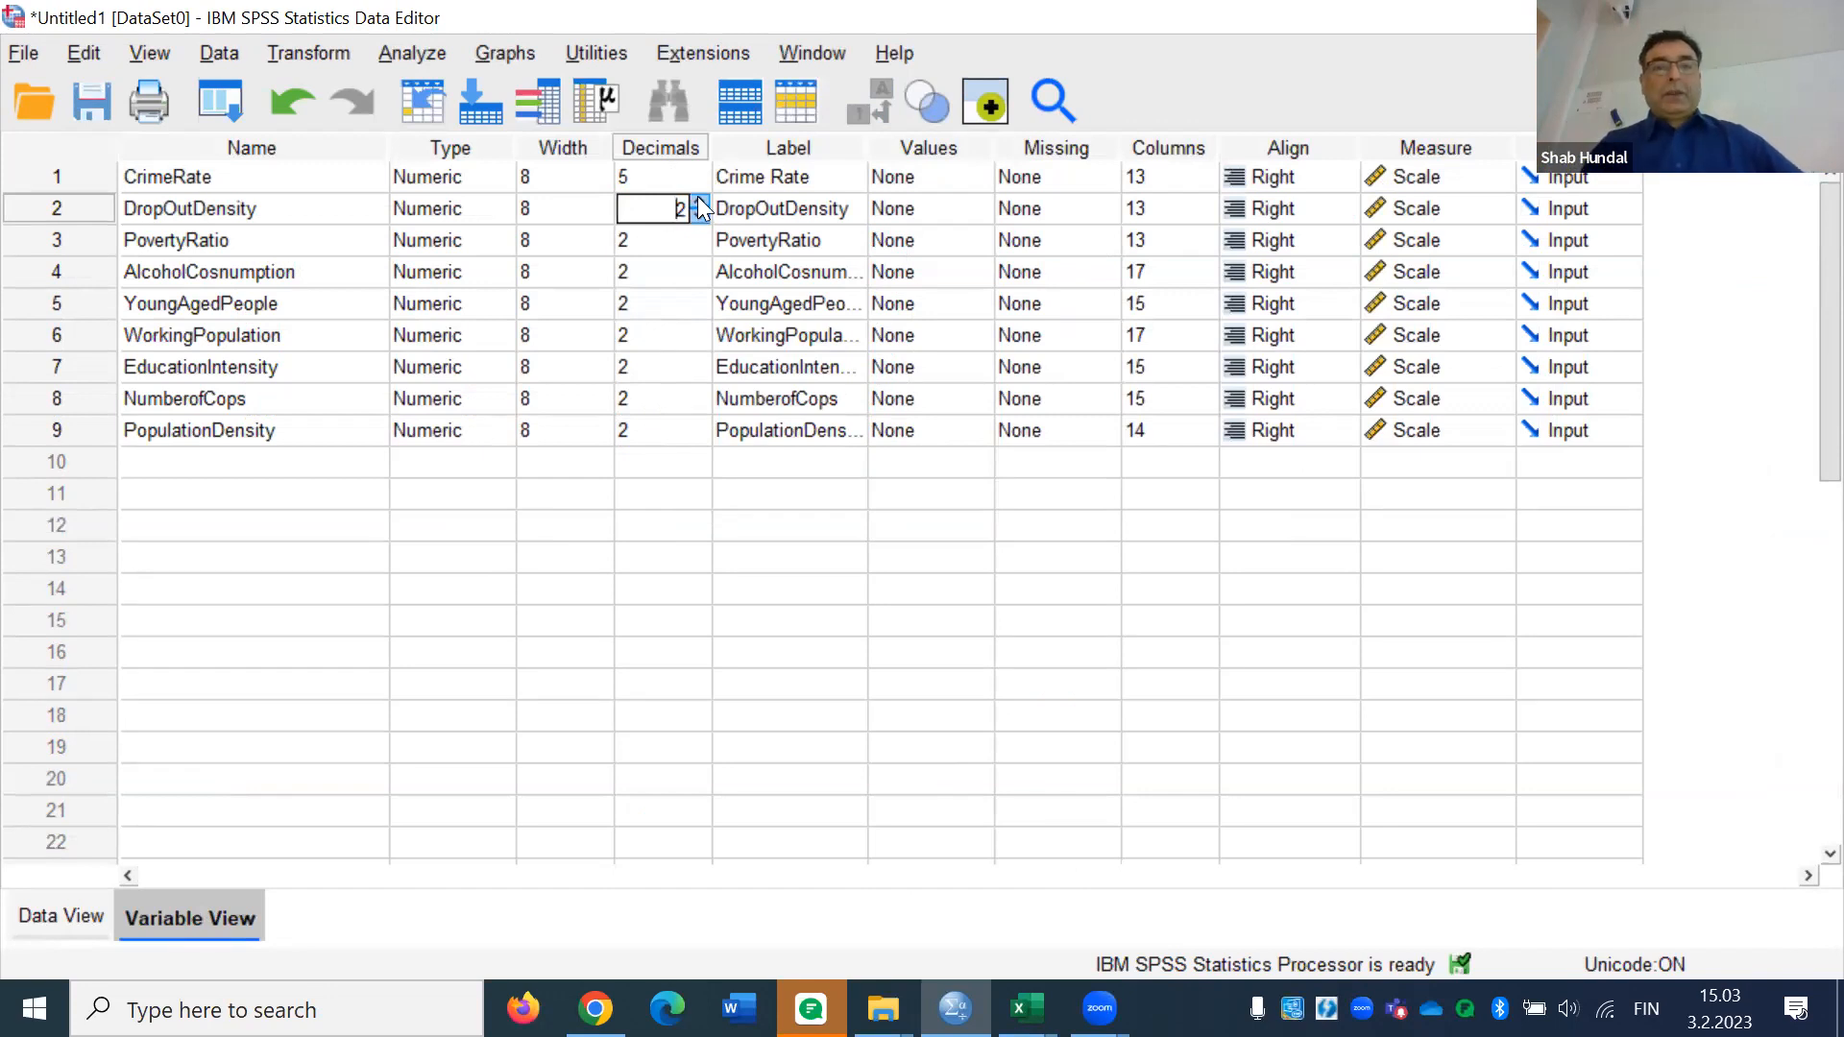
click(699, 201)
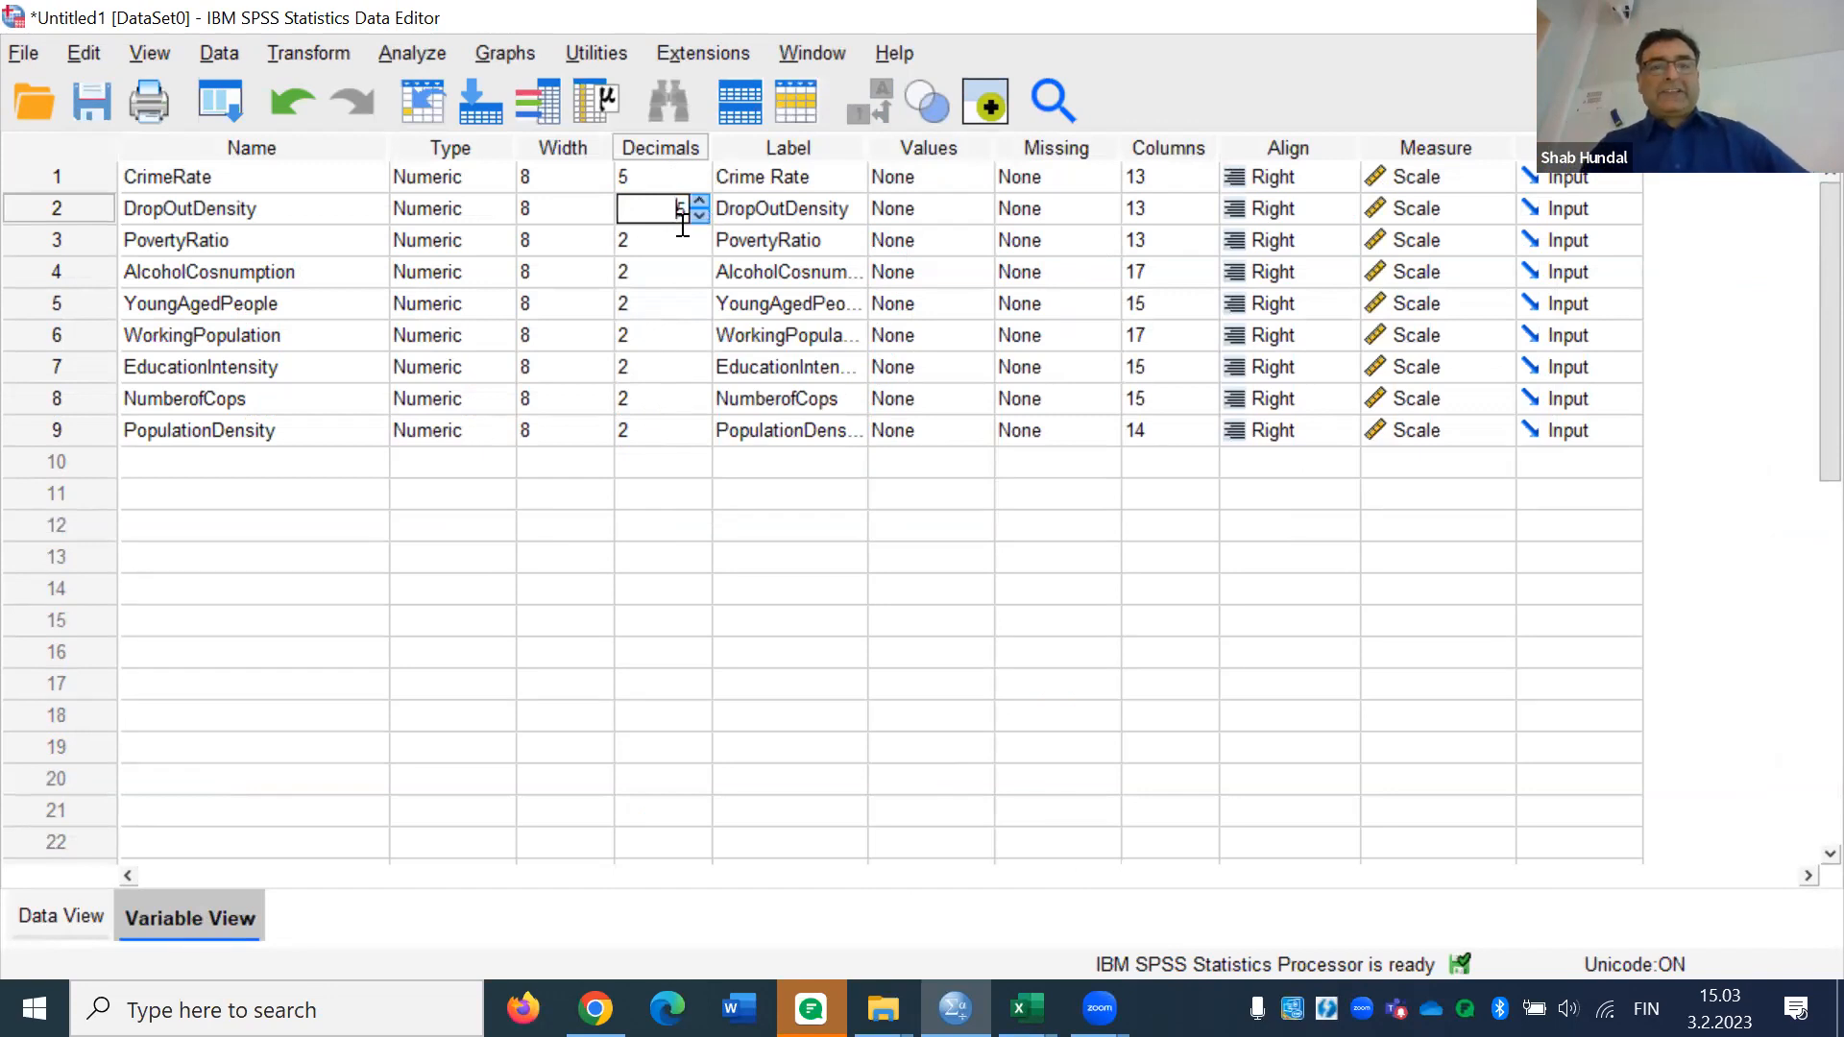
click(677, 240)
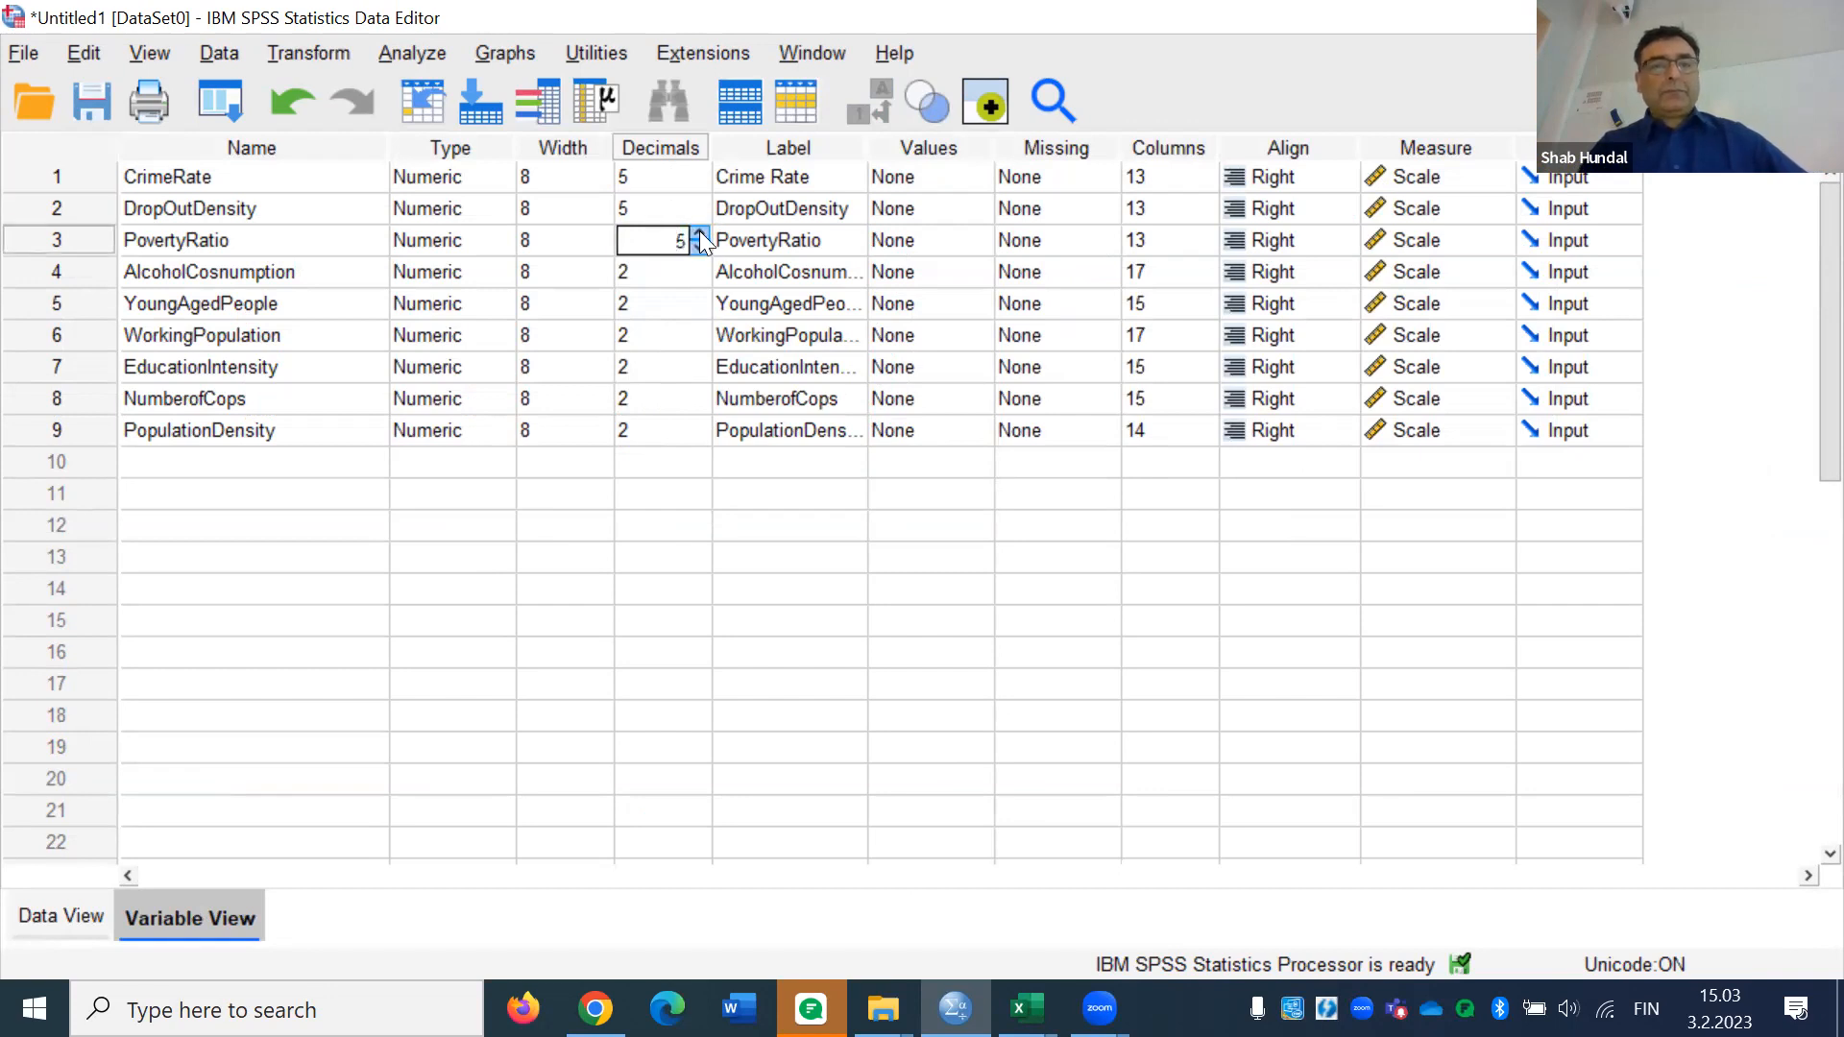
click(689, 272)
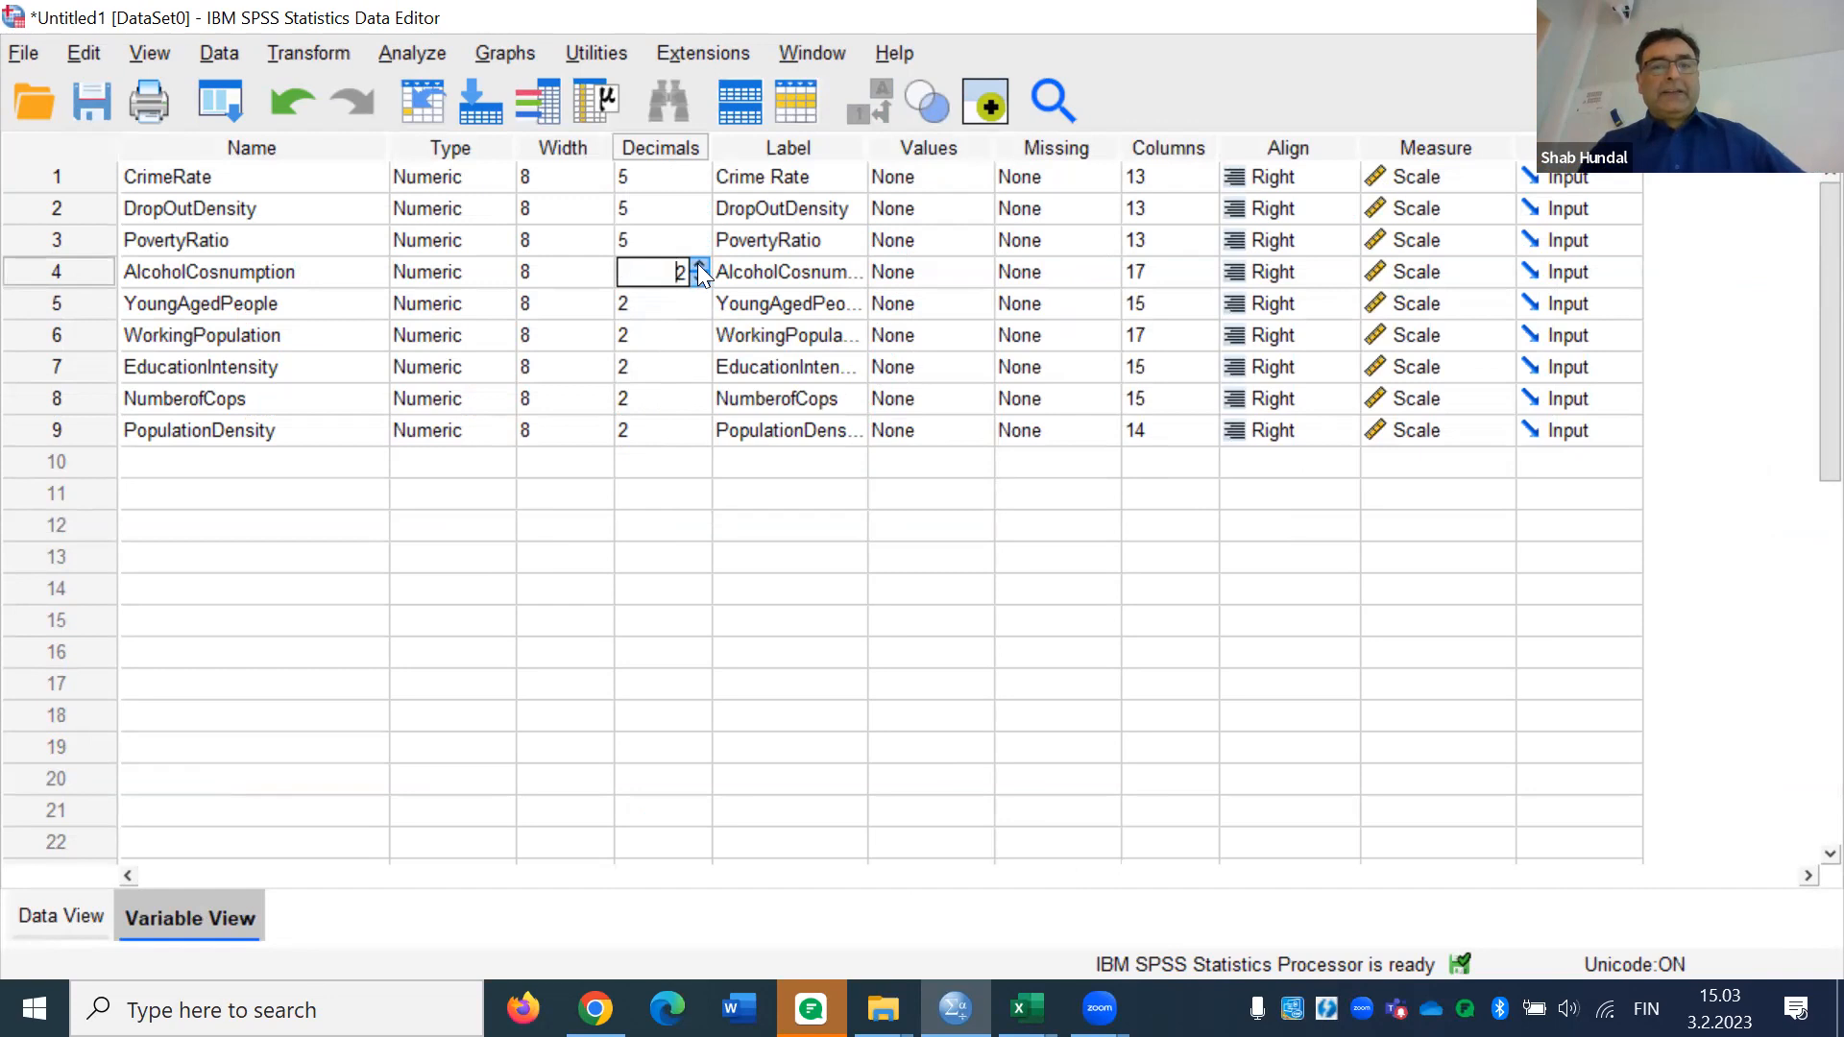
click(699, 268)
Set the decimals of YoungAgedPeople and WorkingPopulation to 5
click(684, 303)
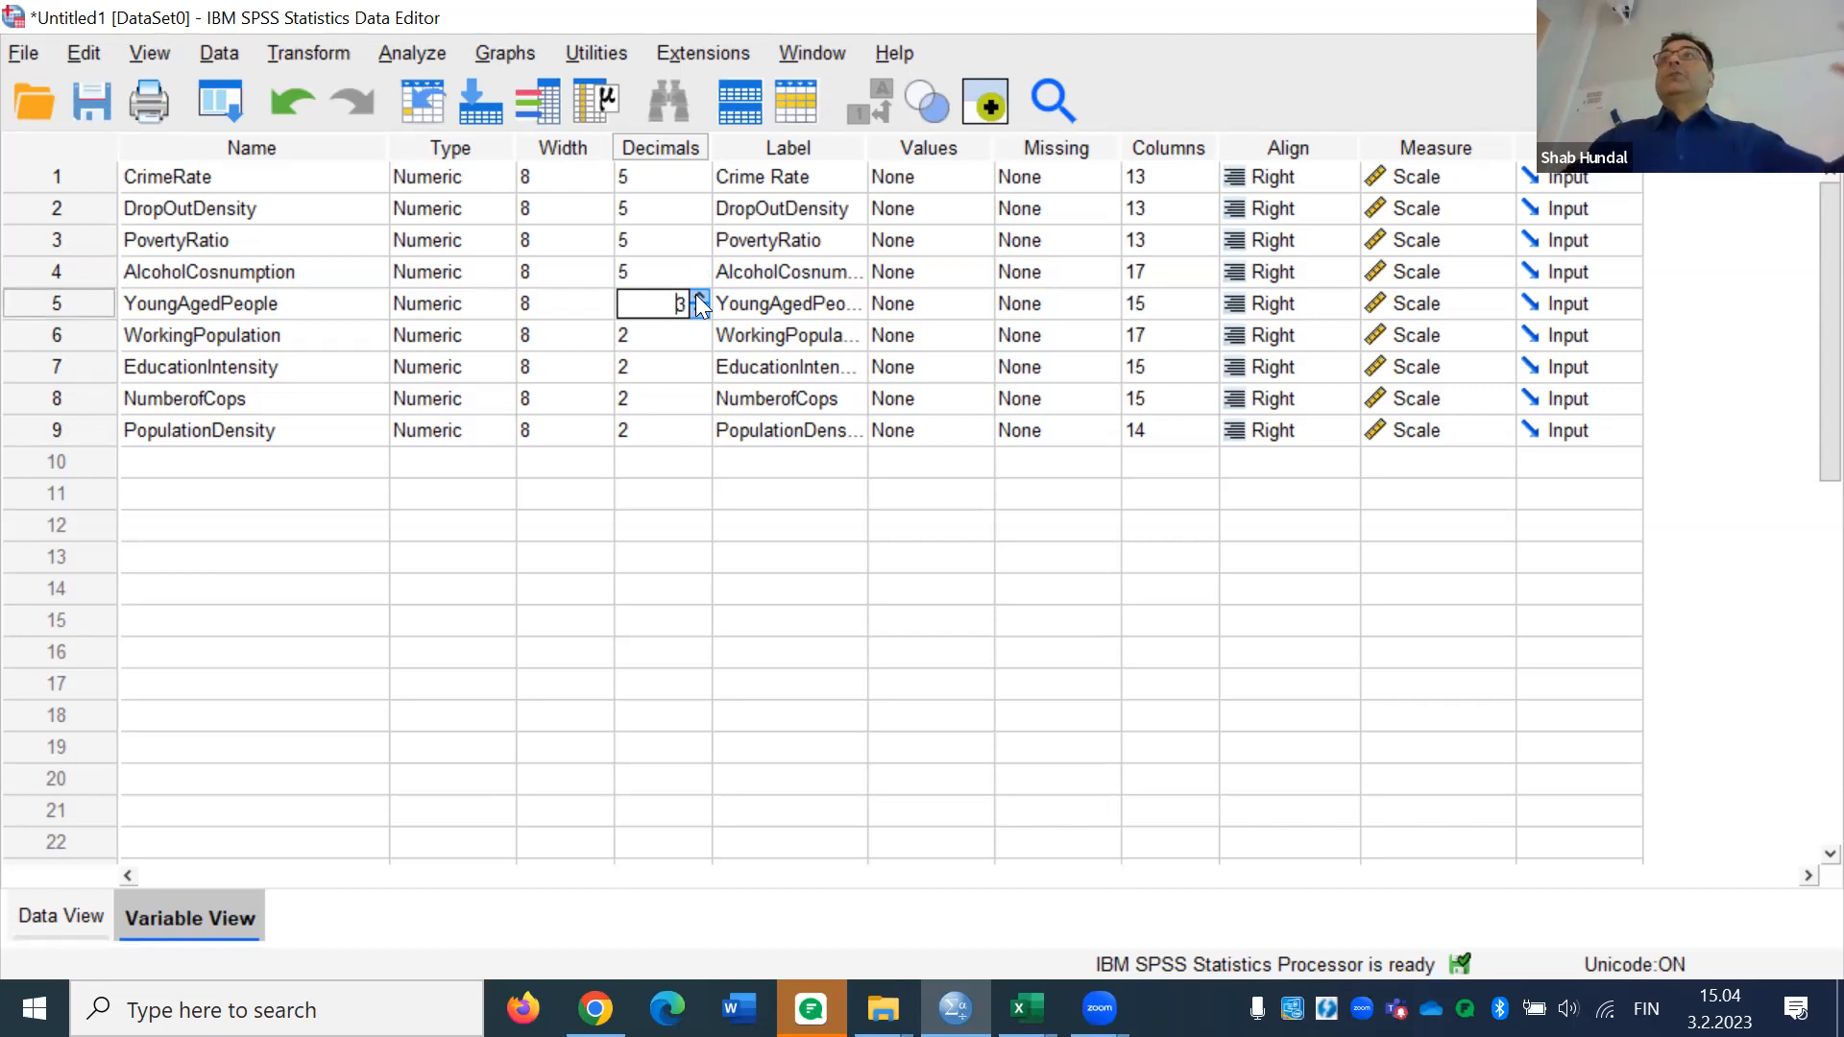
click(699, 297)
click(699, 298)
click(699, 311)
click(698, 335)
click(695, 303)
click(698, 308)
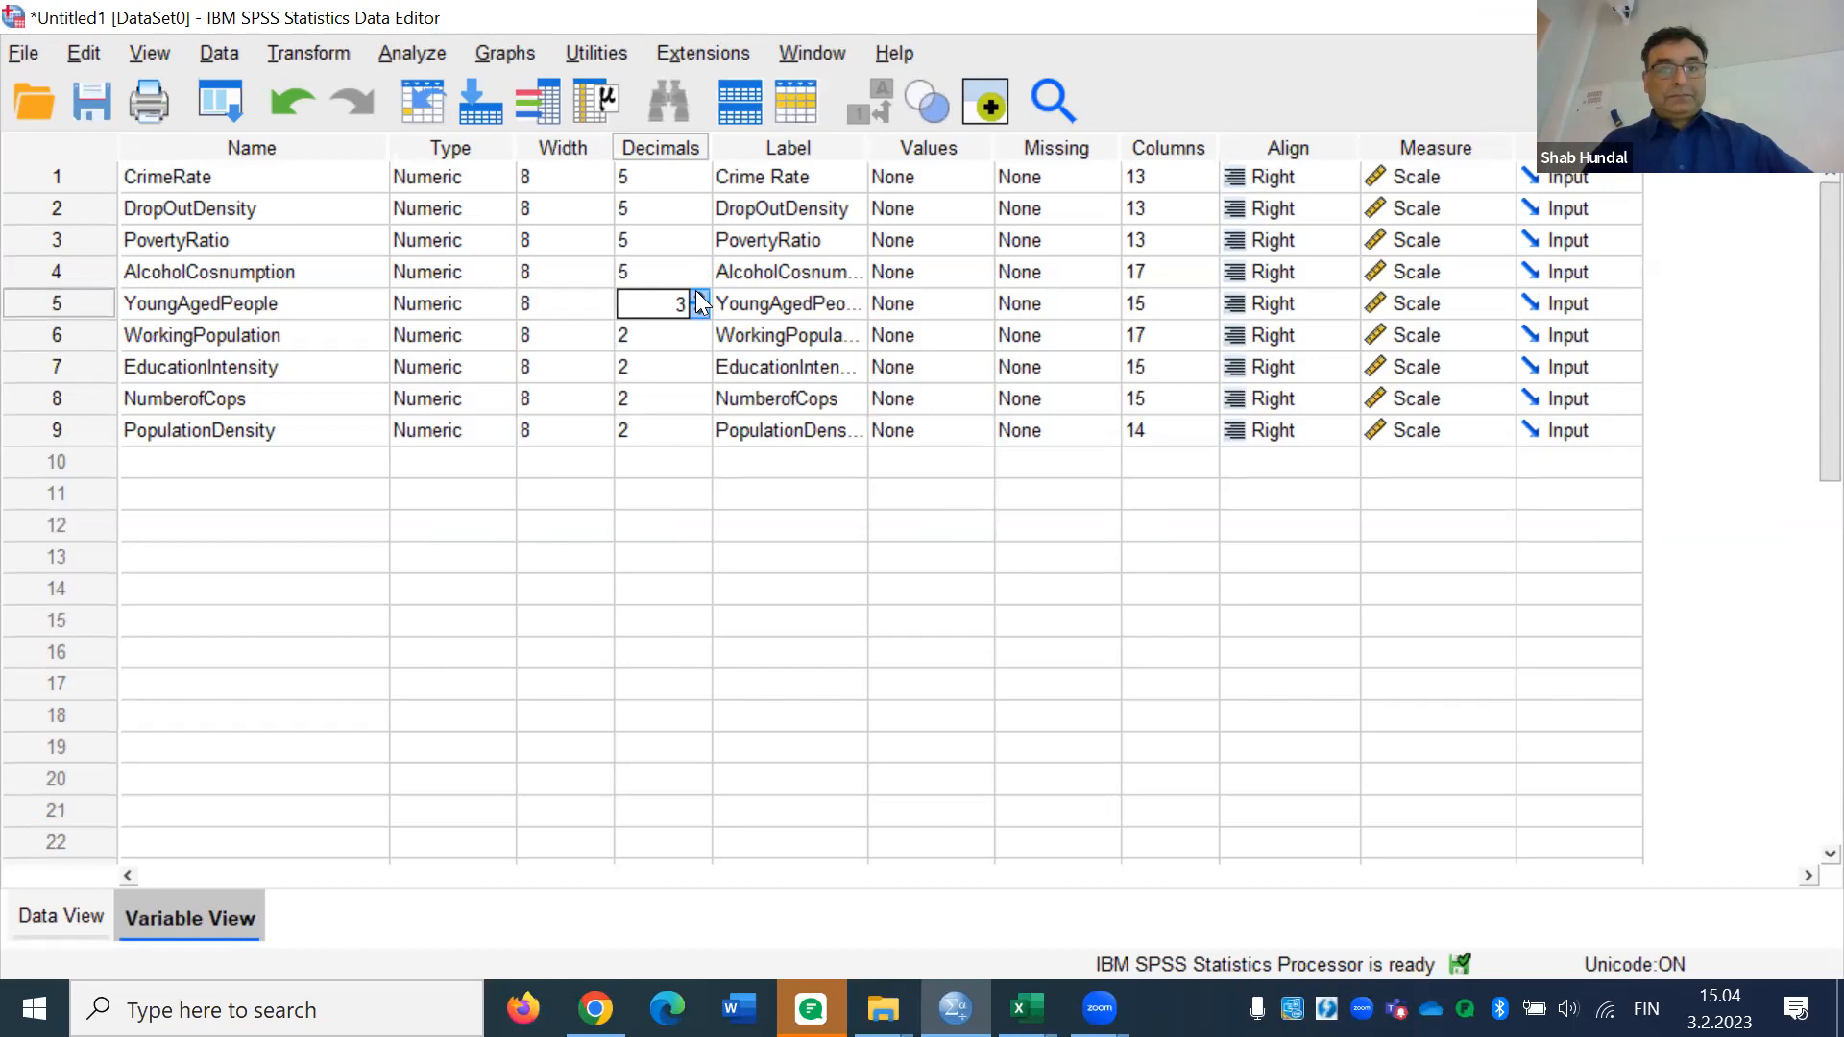
click(699, 298)
click(667, 336)
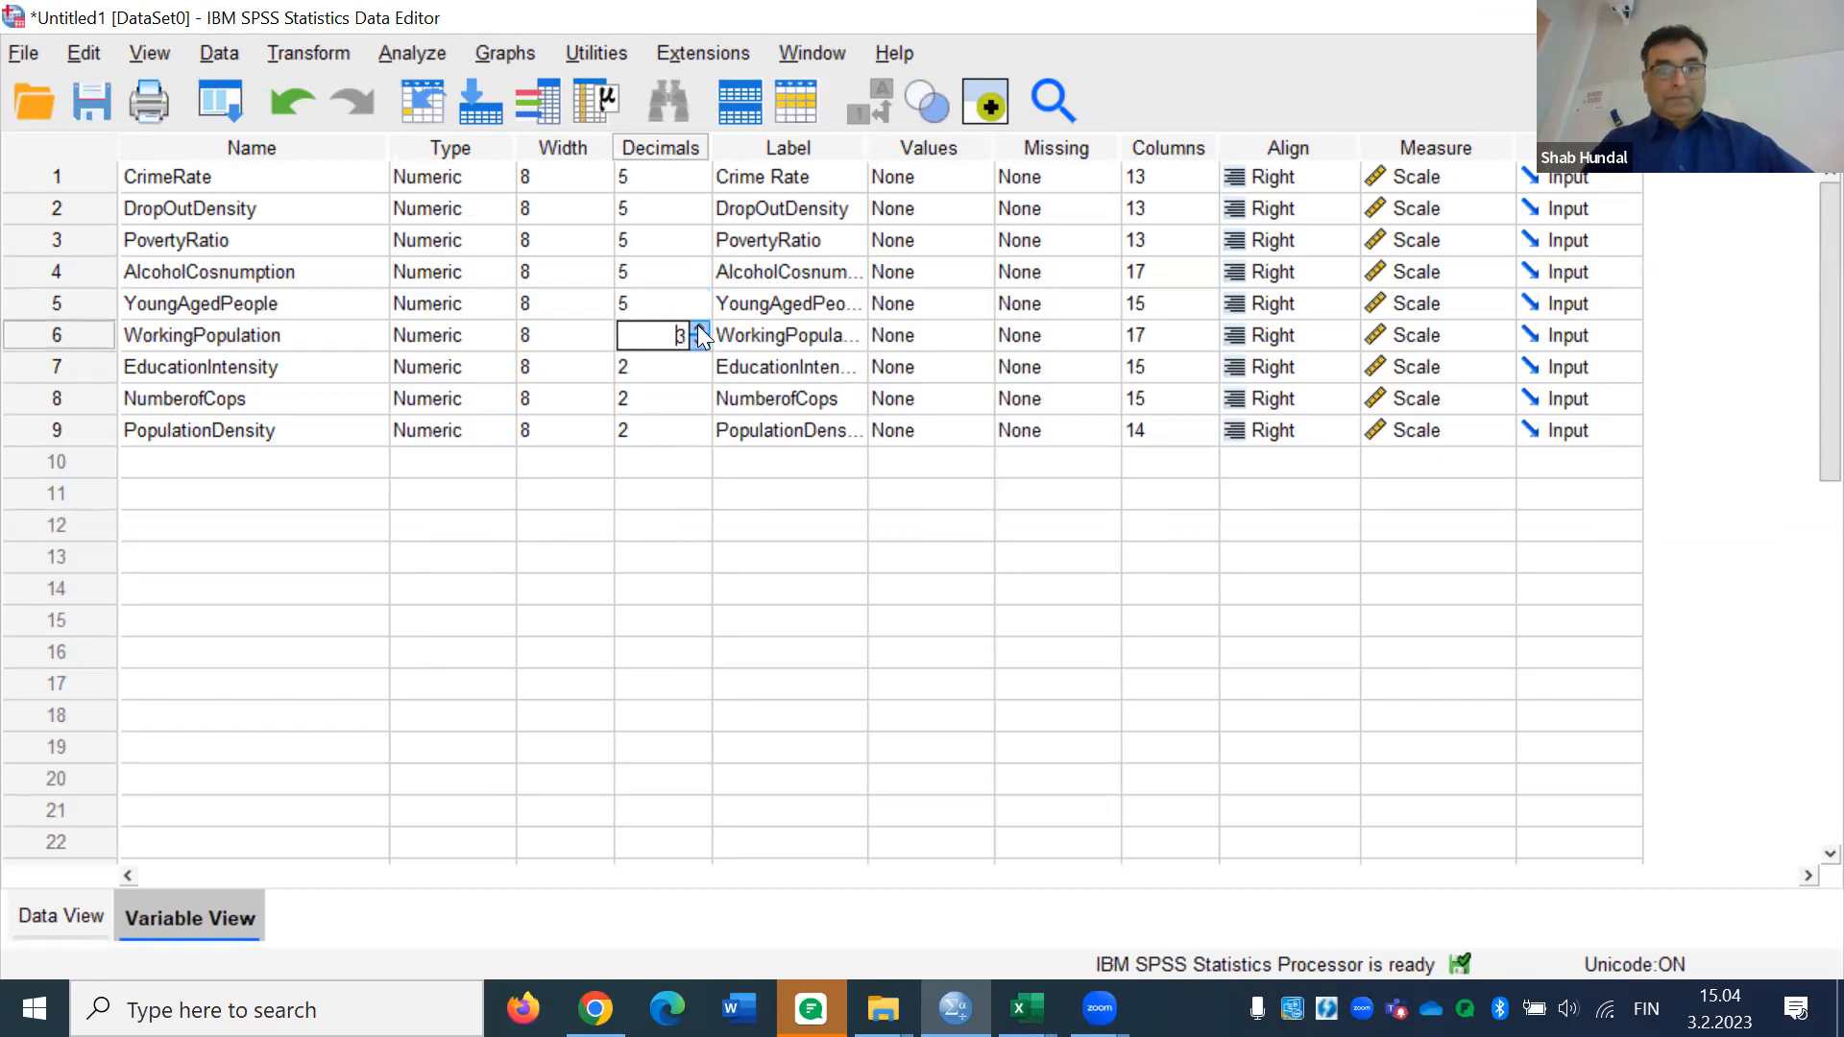
click(697, 327)
Set the decimals of EducationIntensity, NumberofCops and PopulationDensity to 5
click(695, 362)
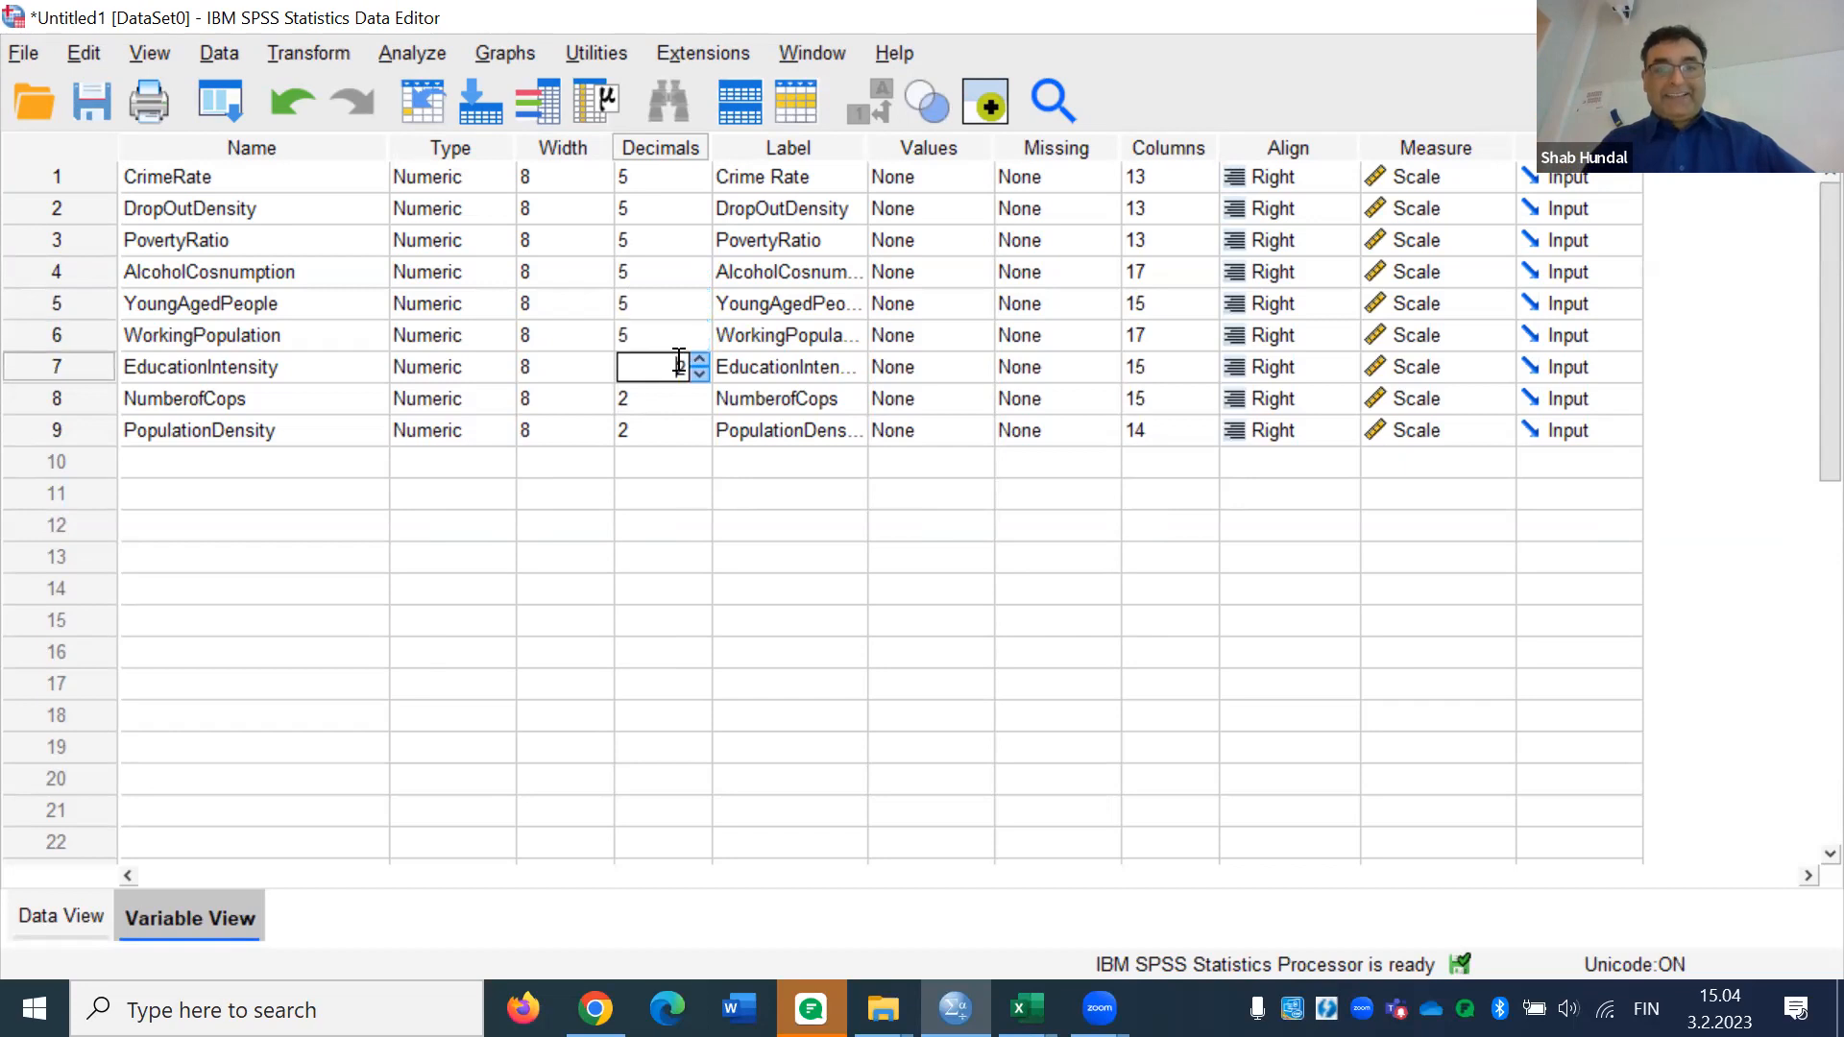
click(699, 362)
click(699, 362)
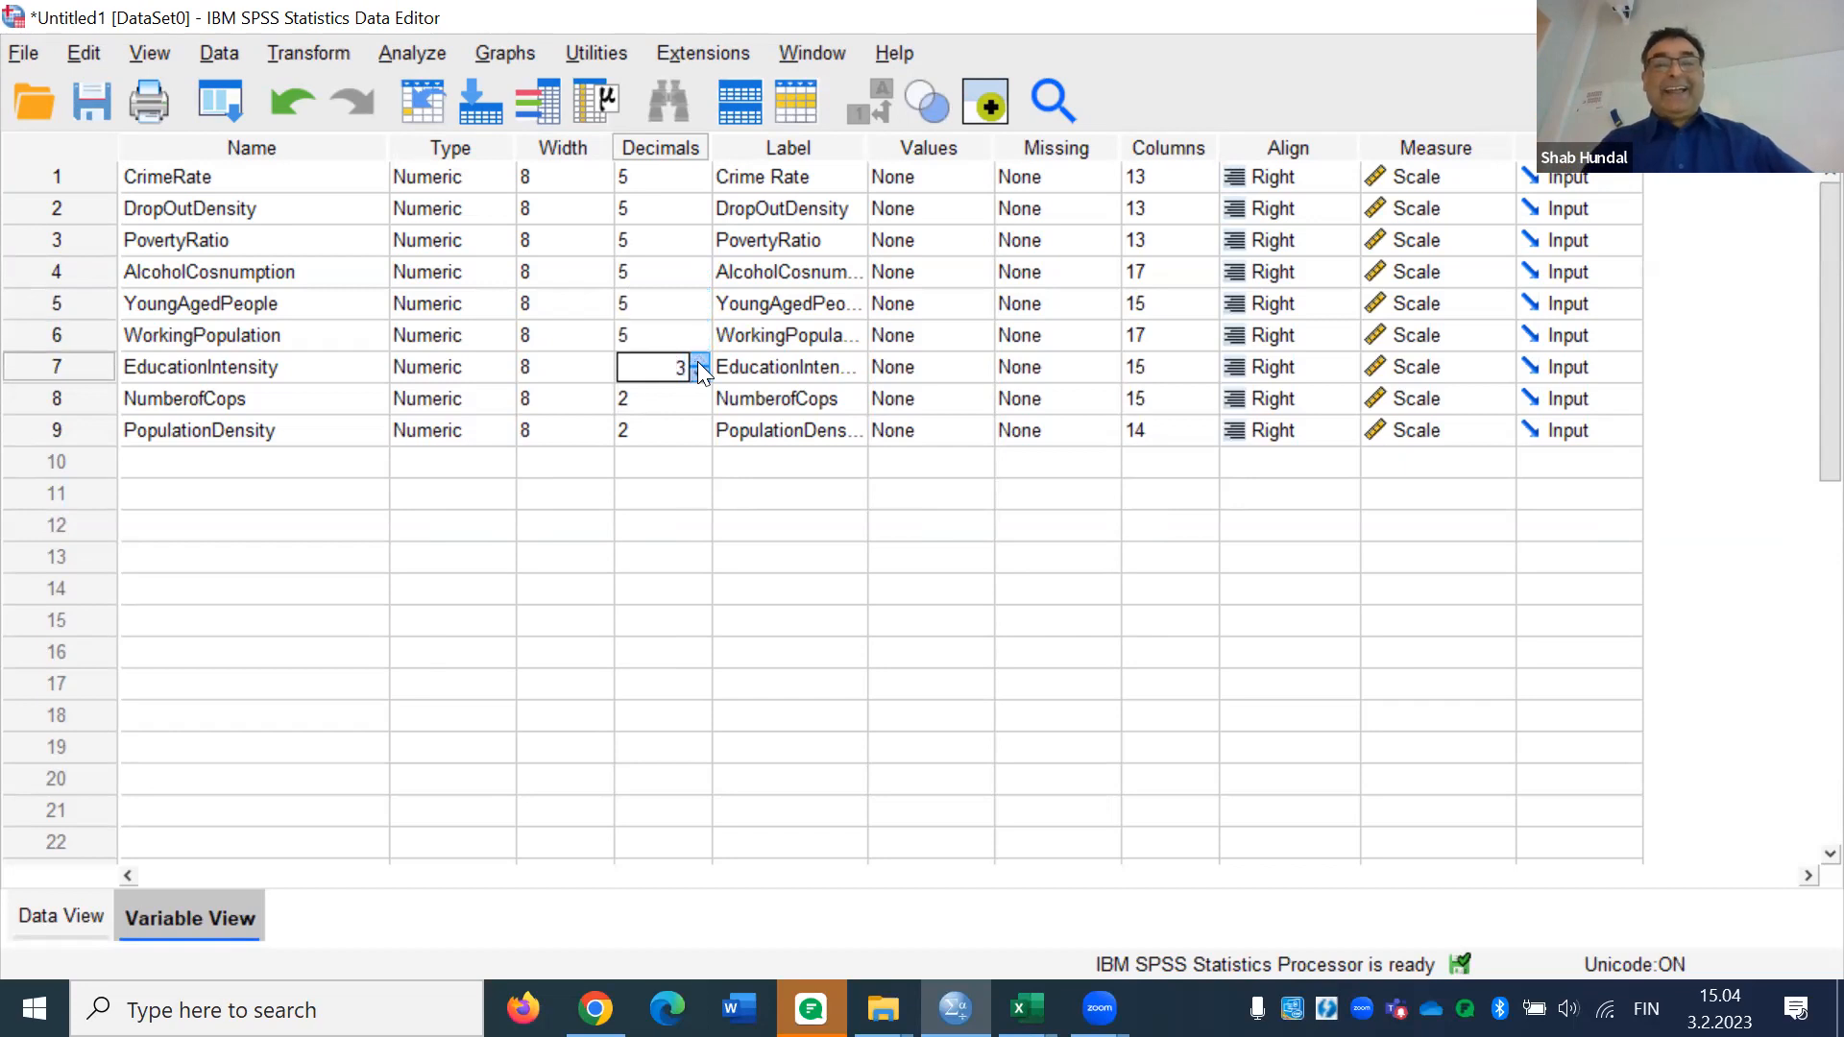
click(697, 362)
click(677, 394)
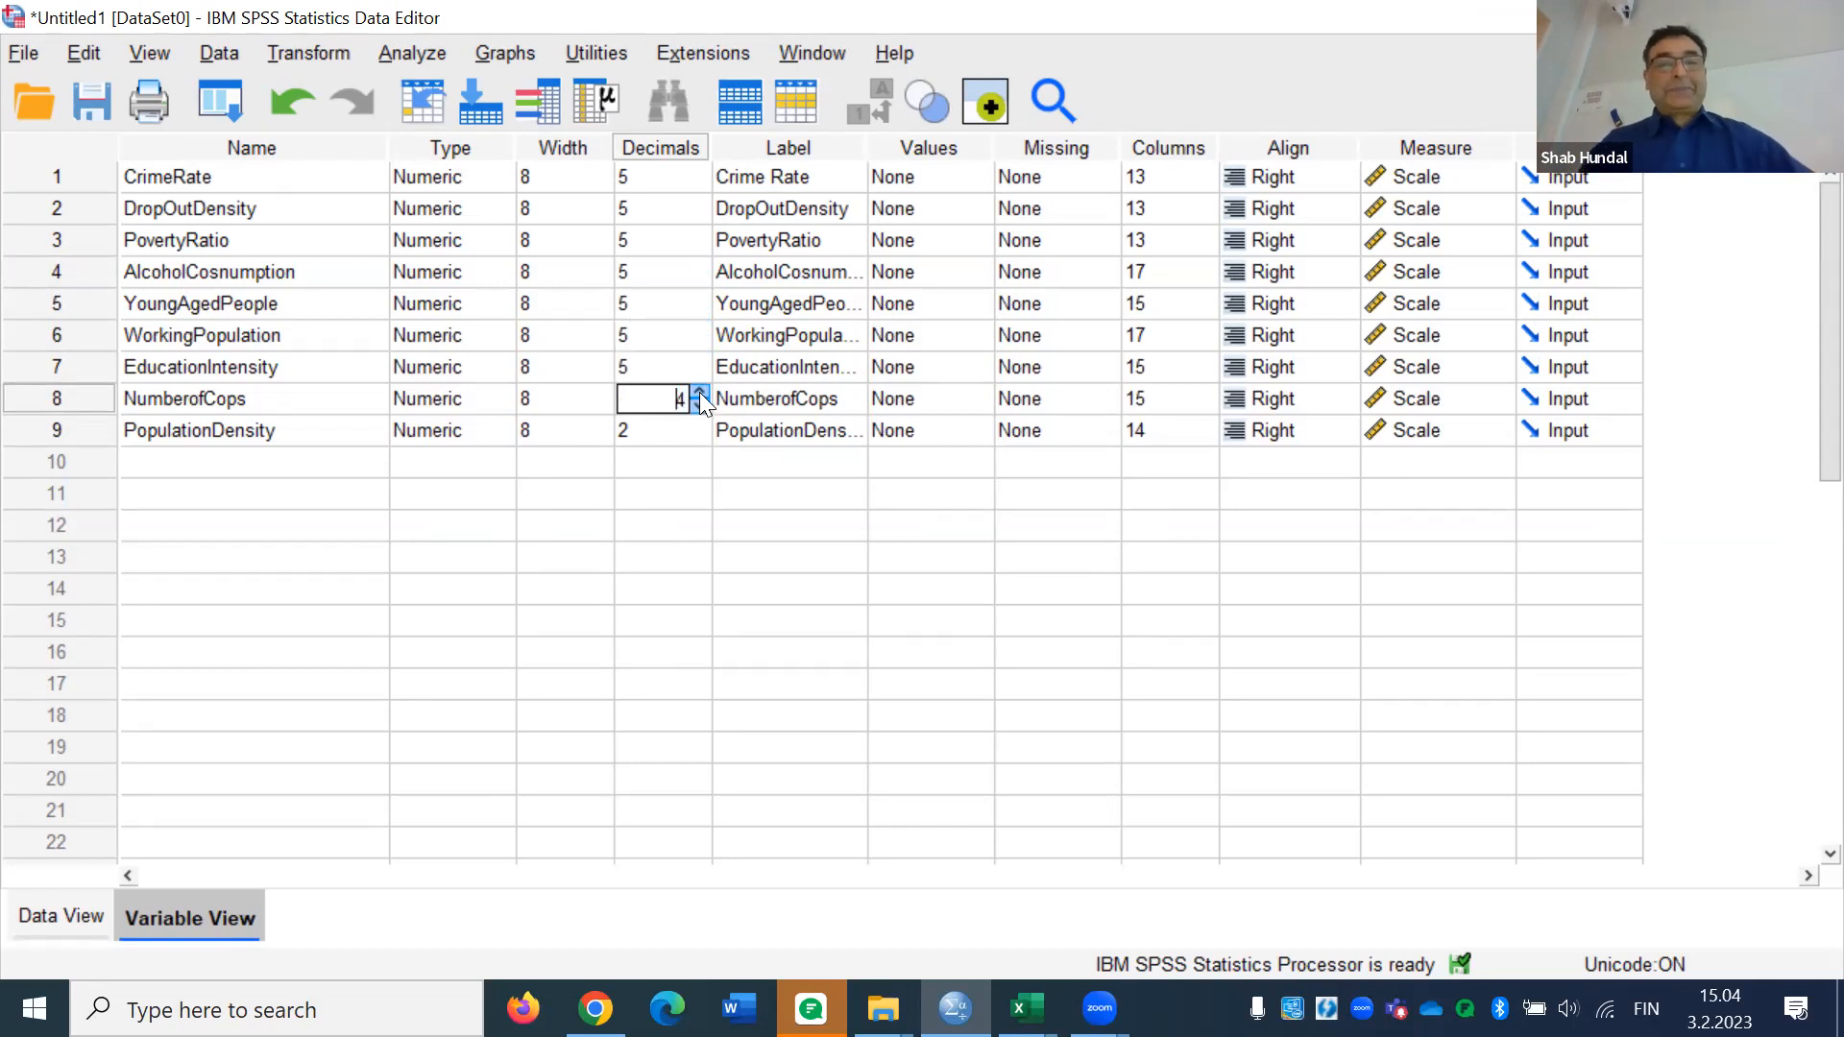
click(699, 392)
click(686, 425)
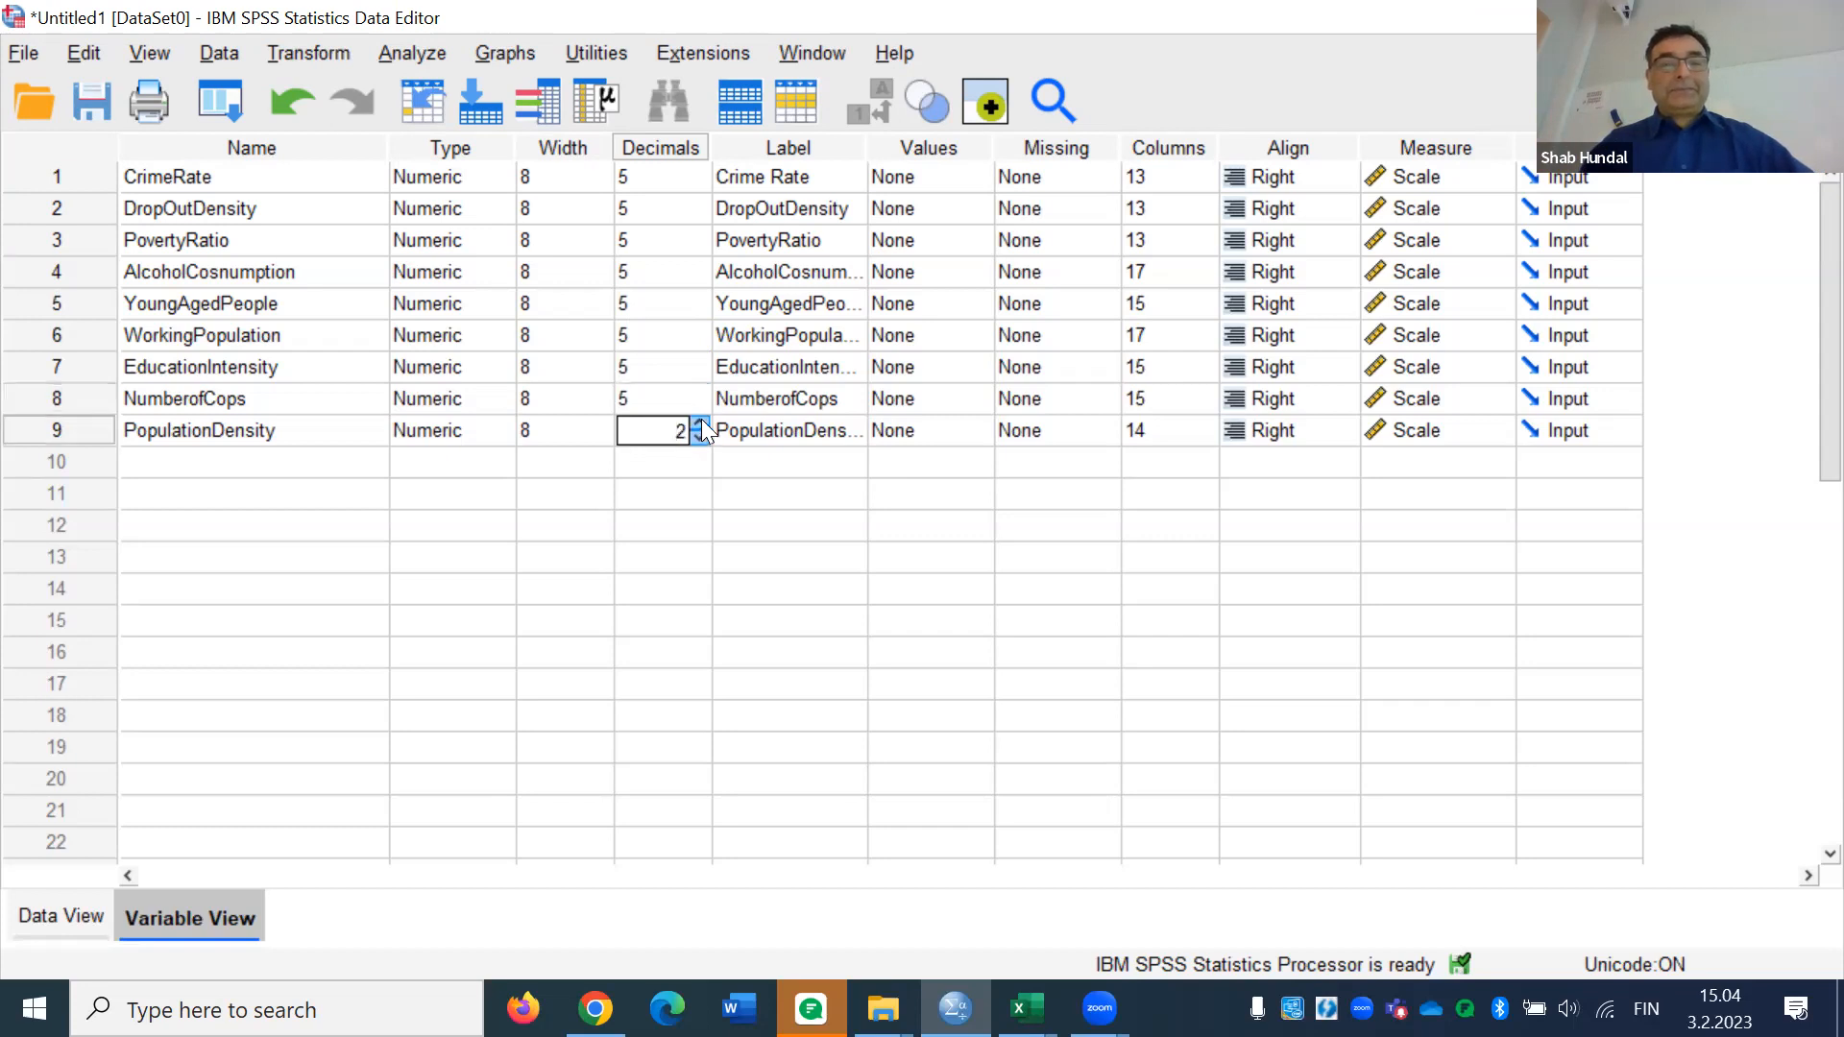
click(700, 423)
click(671, 489)
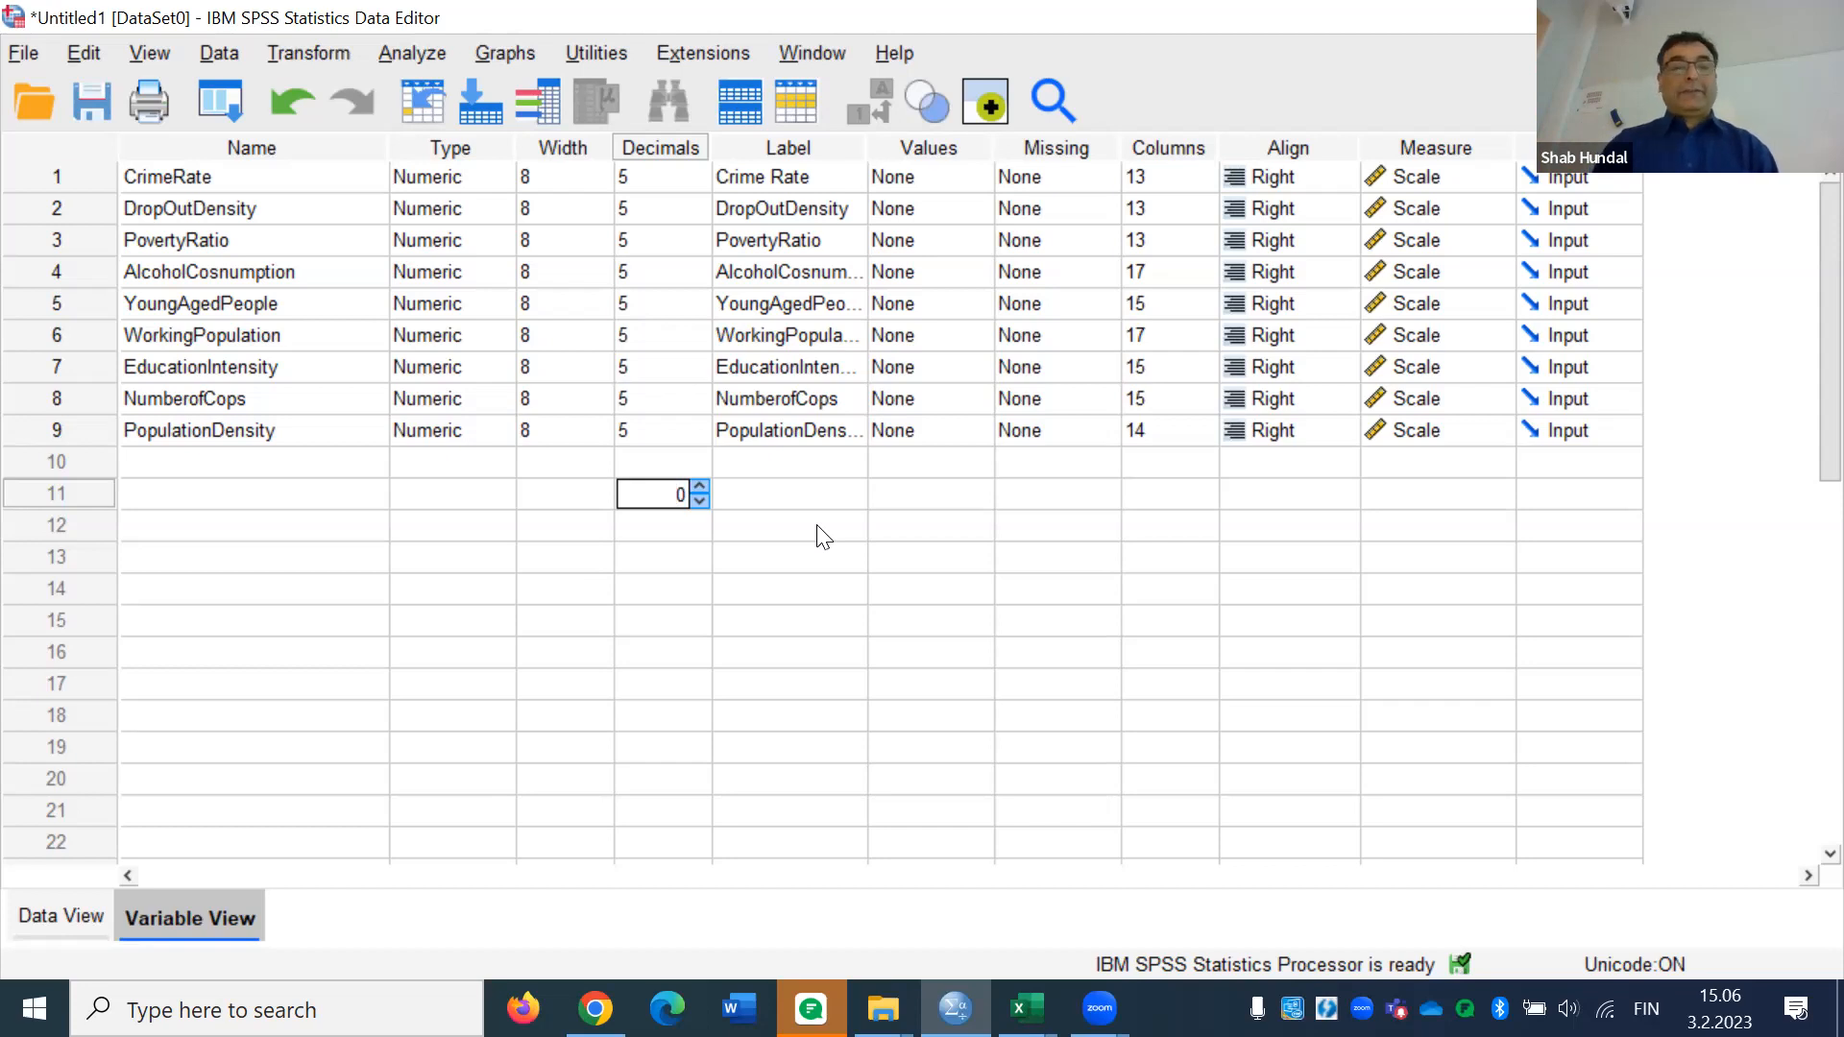
click(688, 626)
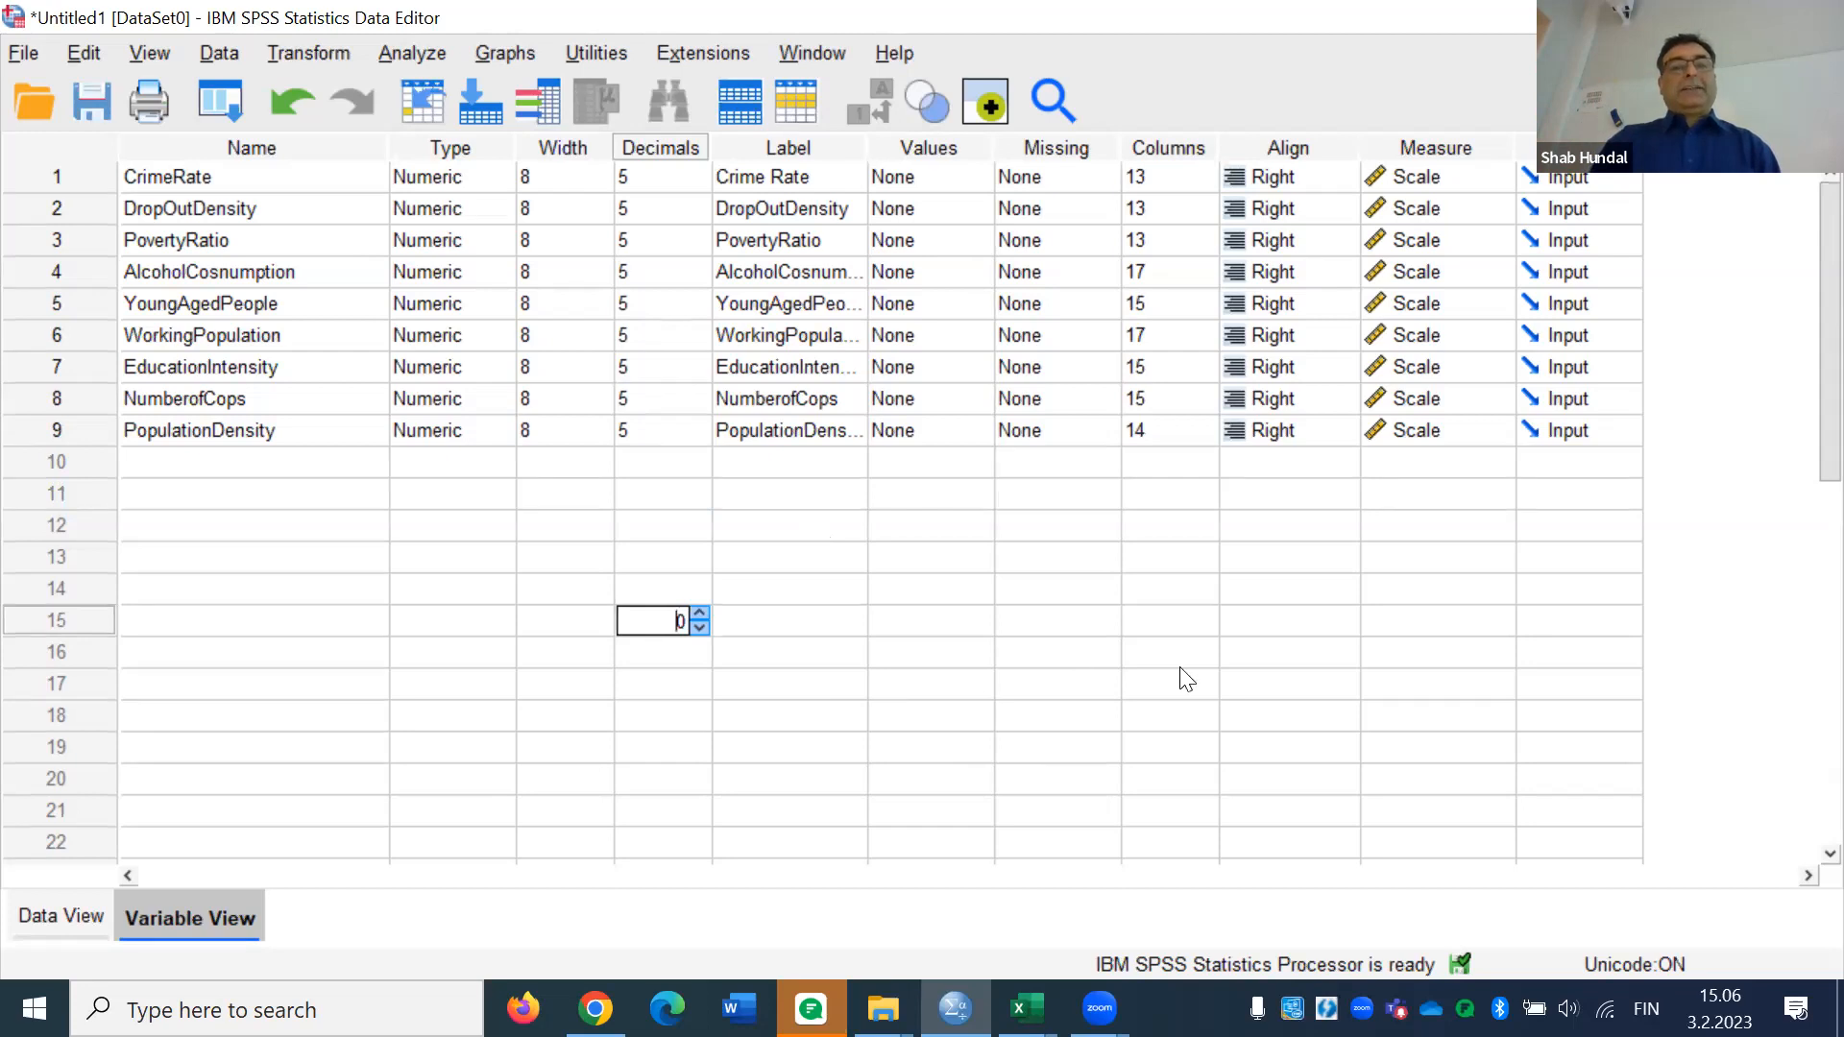
Open the variable type settings of CrimeRate to review the available types, and close them without changes
click(495, 171)
click(504, 177)
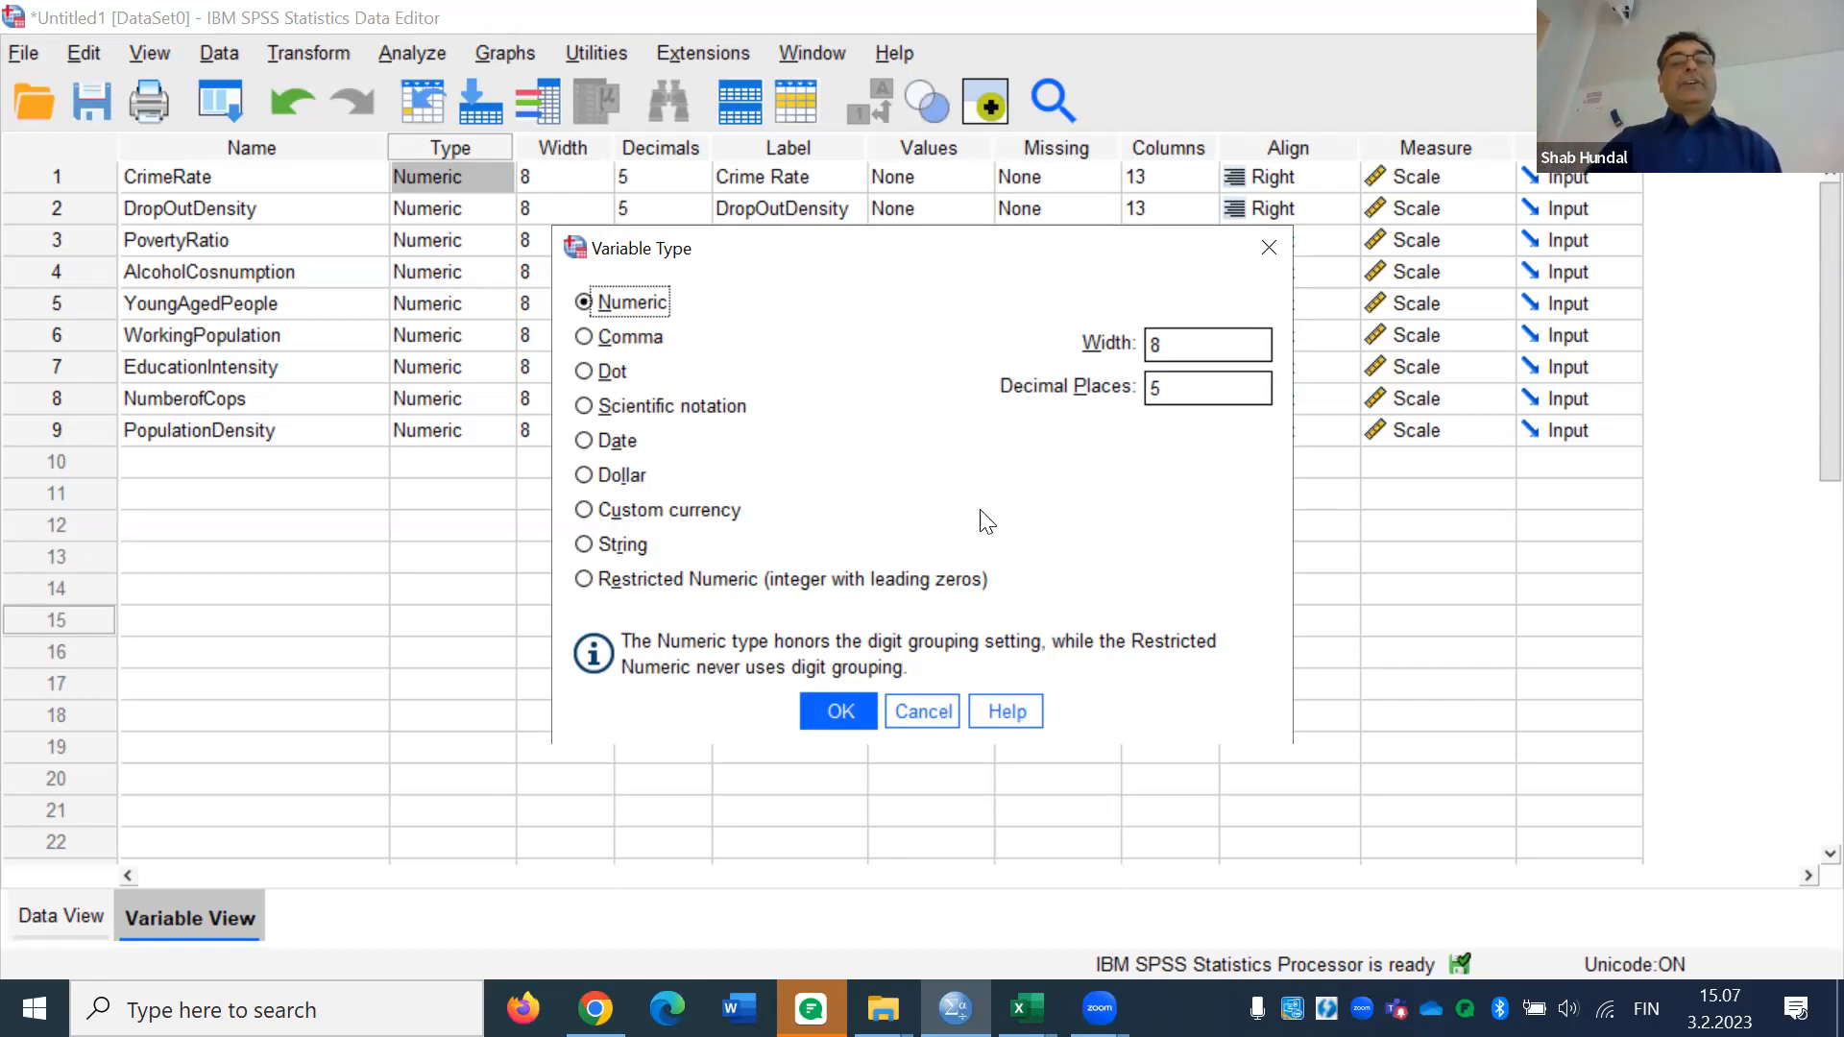
click(1273, 248)
click(629, 866)
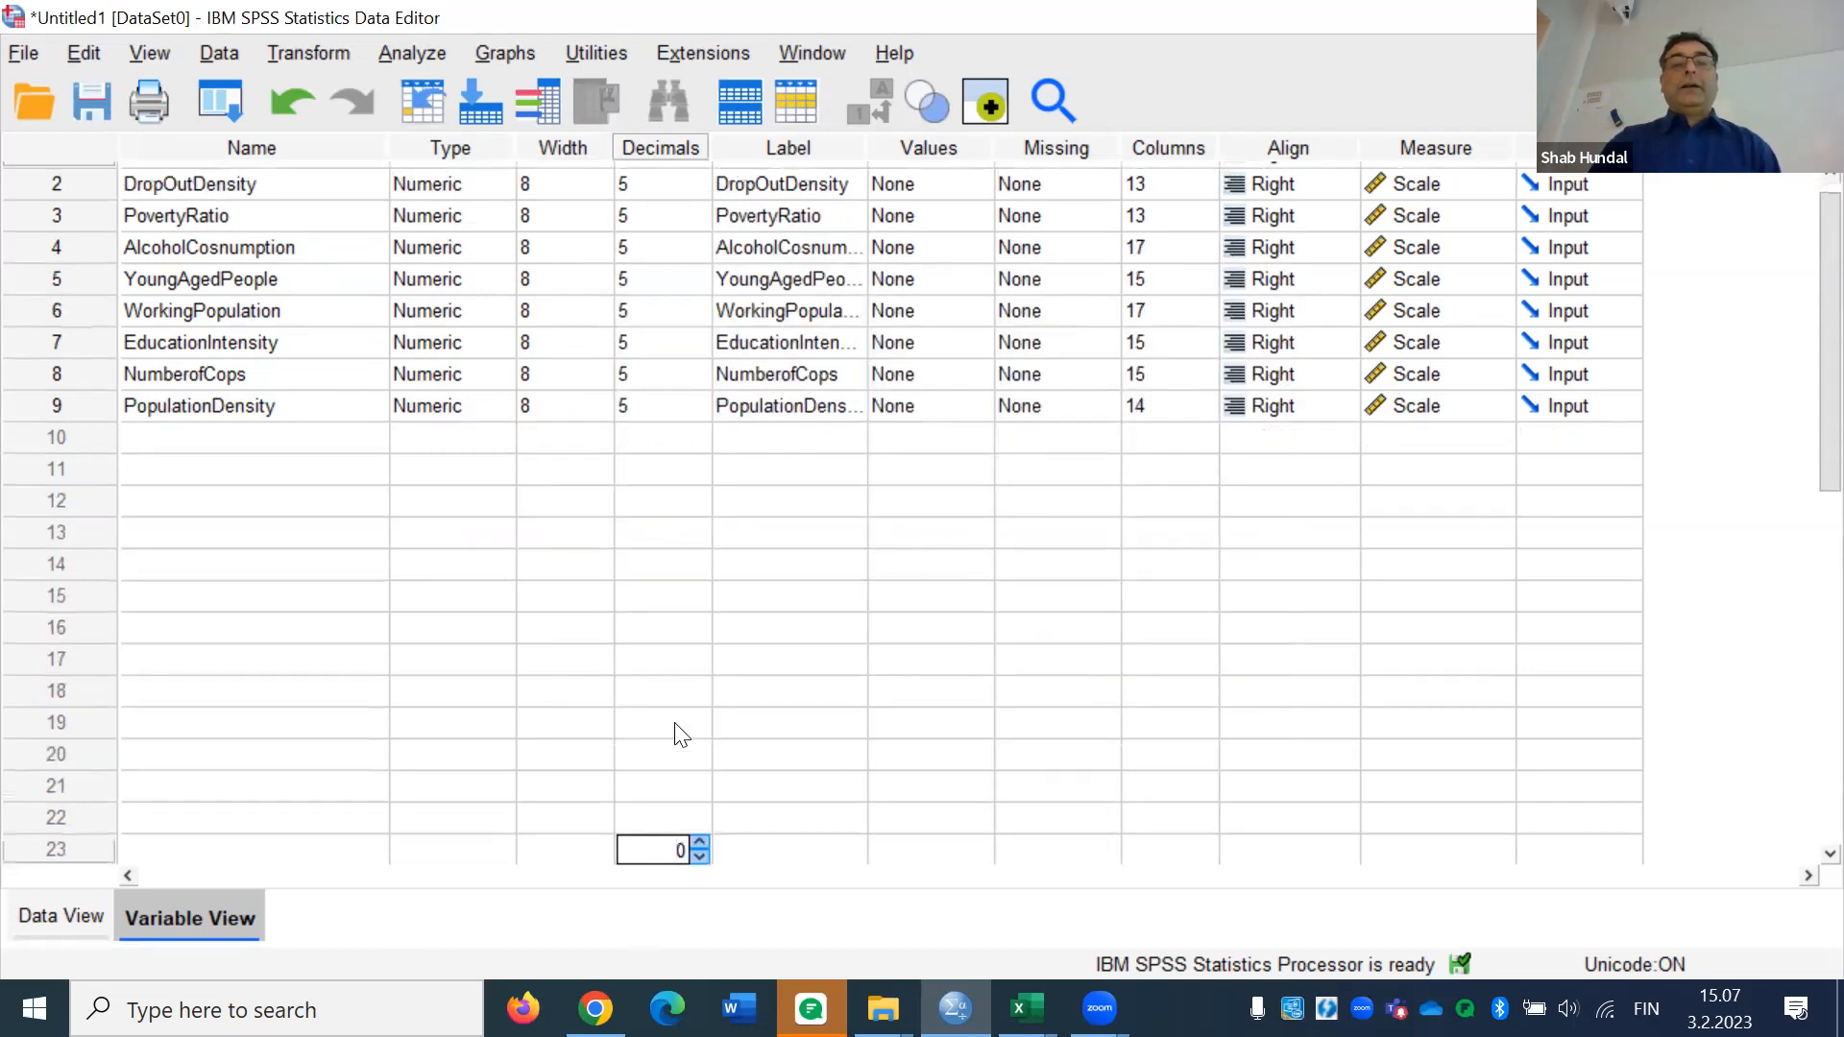
Review the variable type settings of DropOutDensity, and check the dataset's values before returning to the variable definitions
double_click(492, 183)
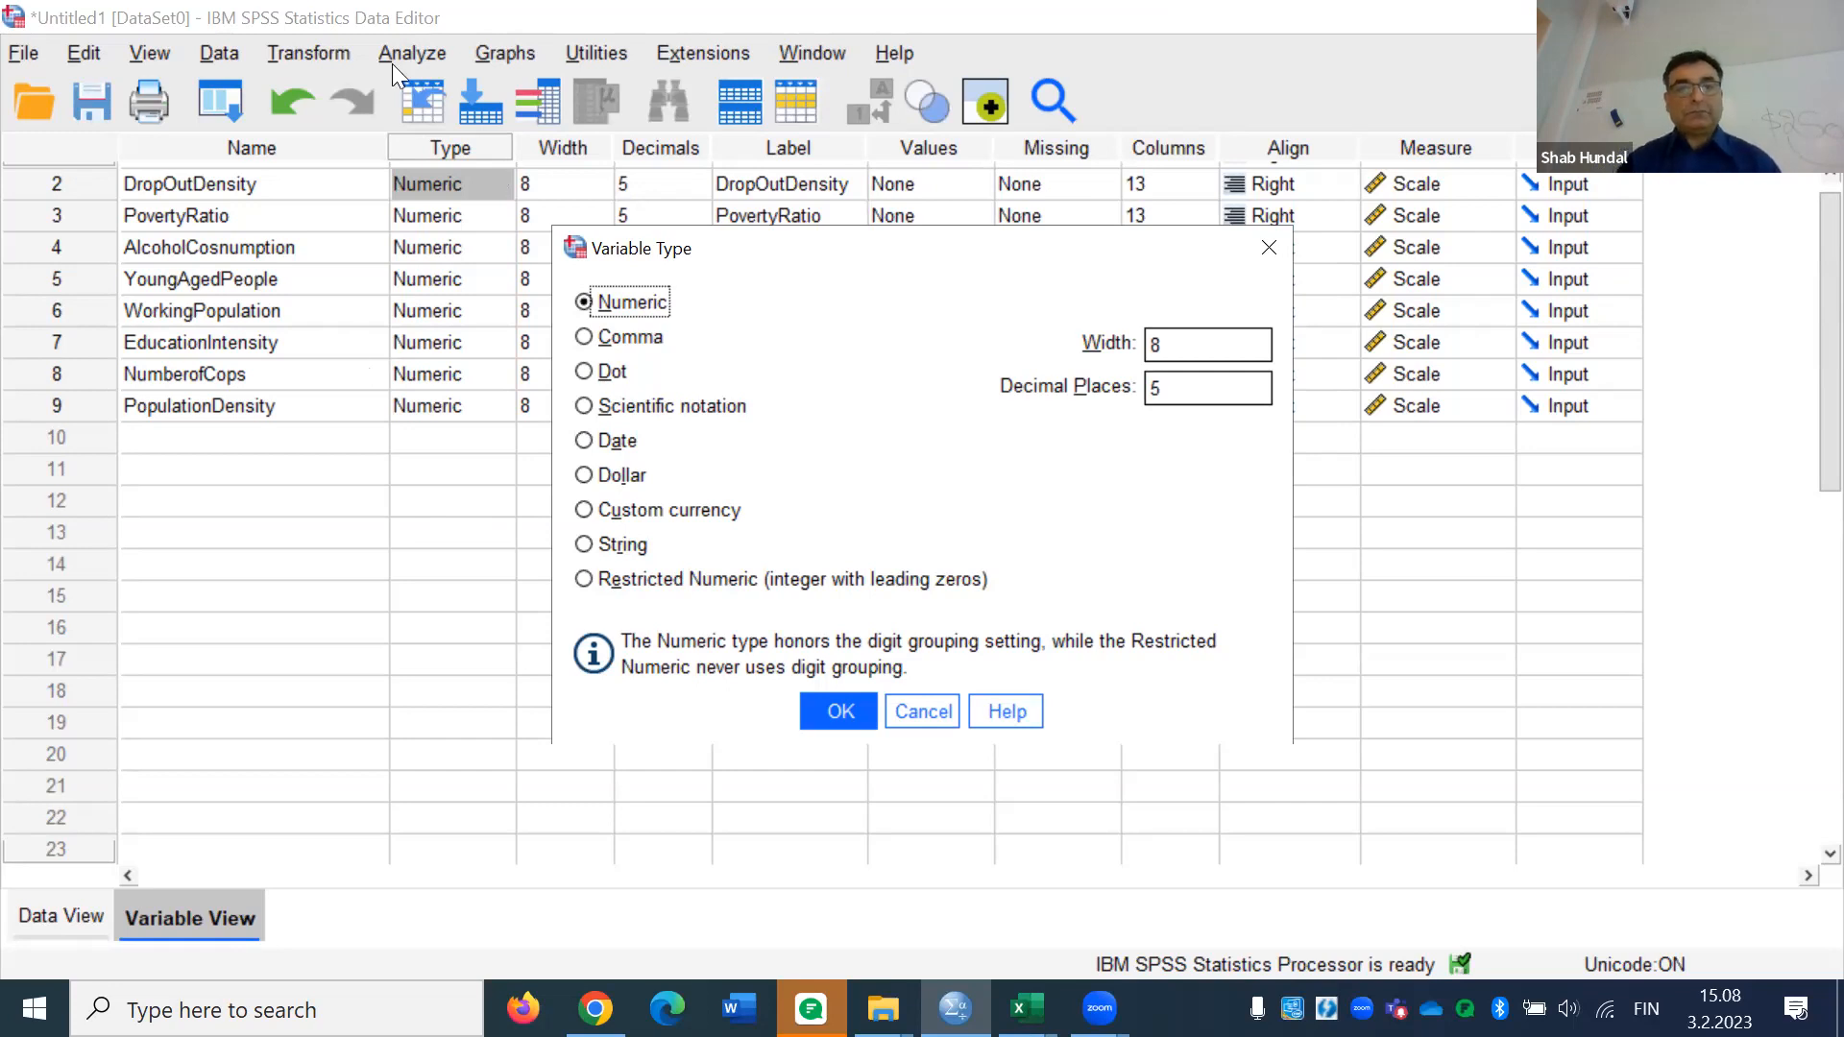
click(1268, 248)
click(596, 661)
click(85, 908)
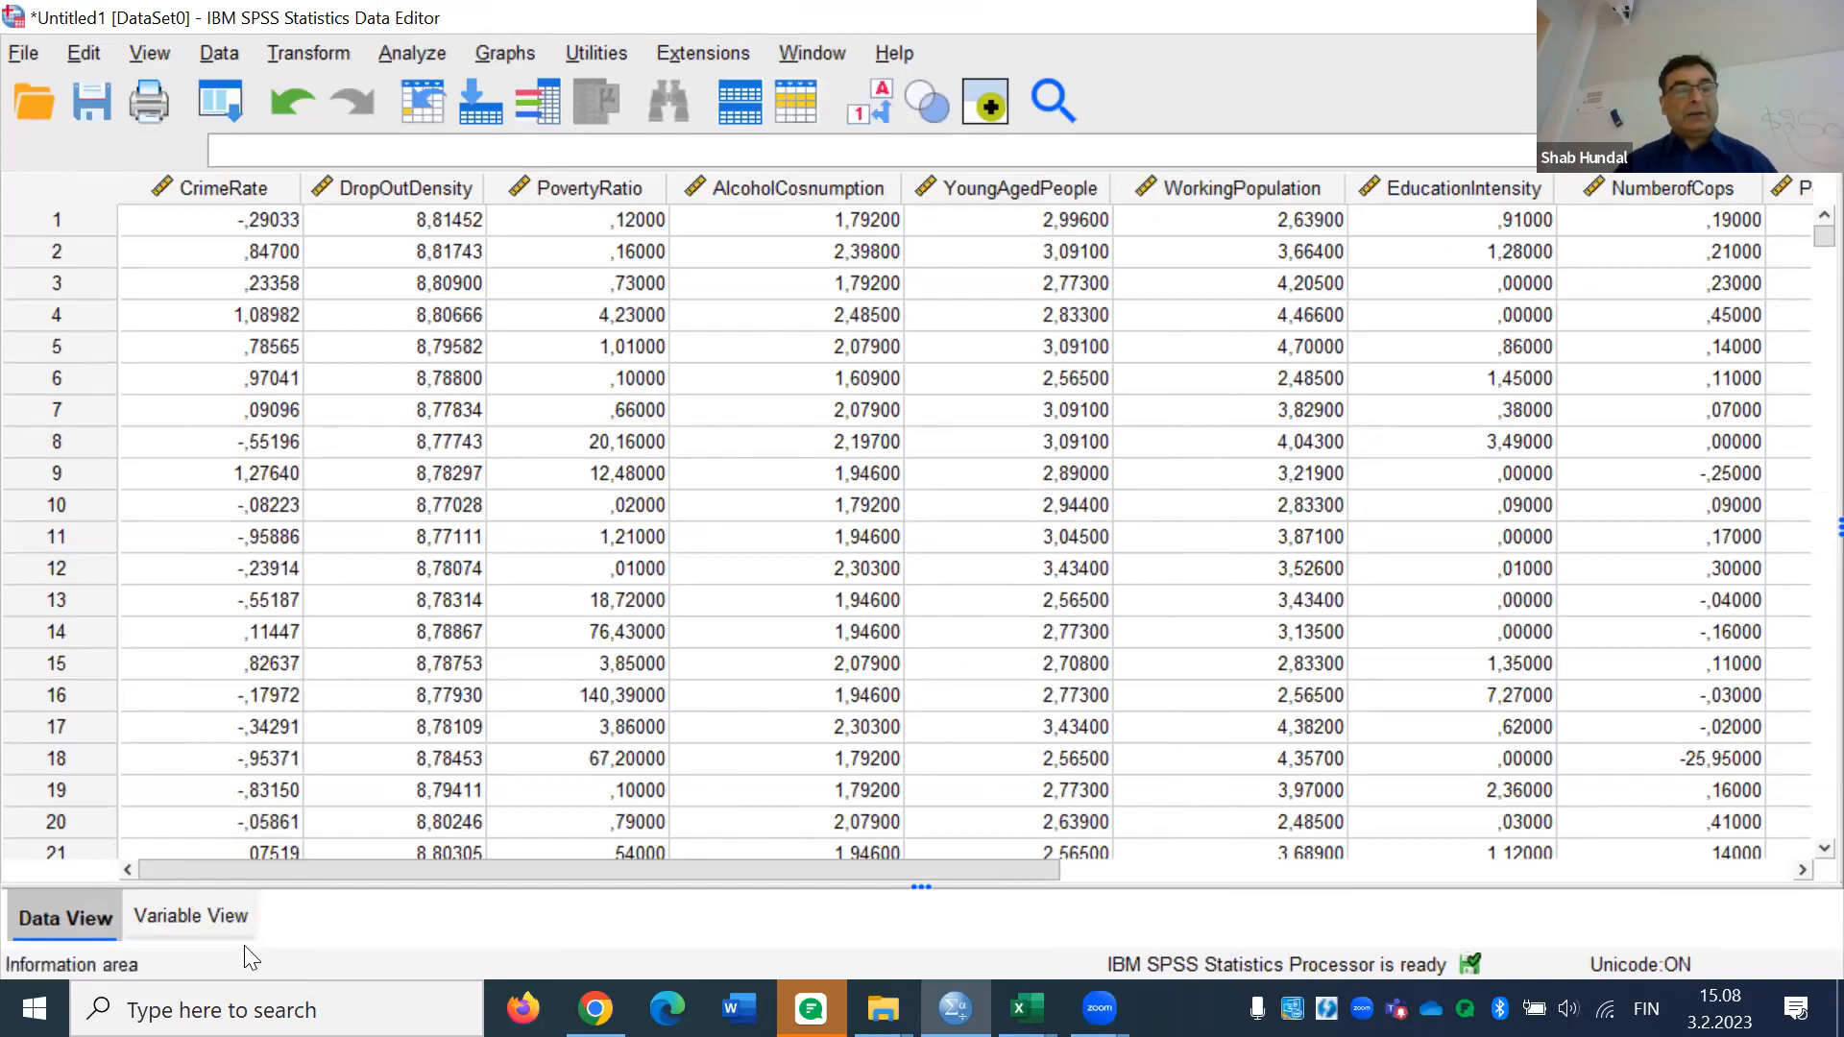
click(234, 915)
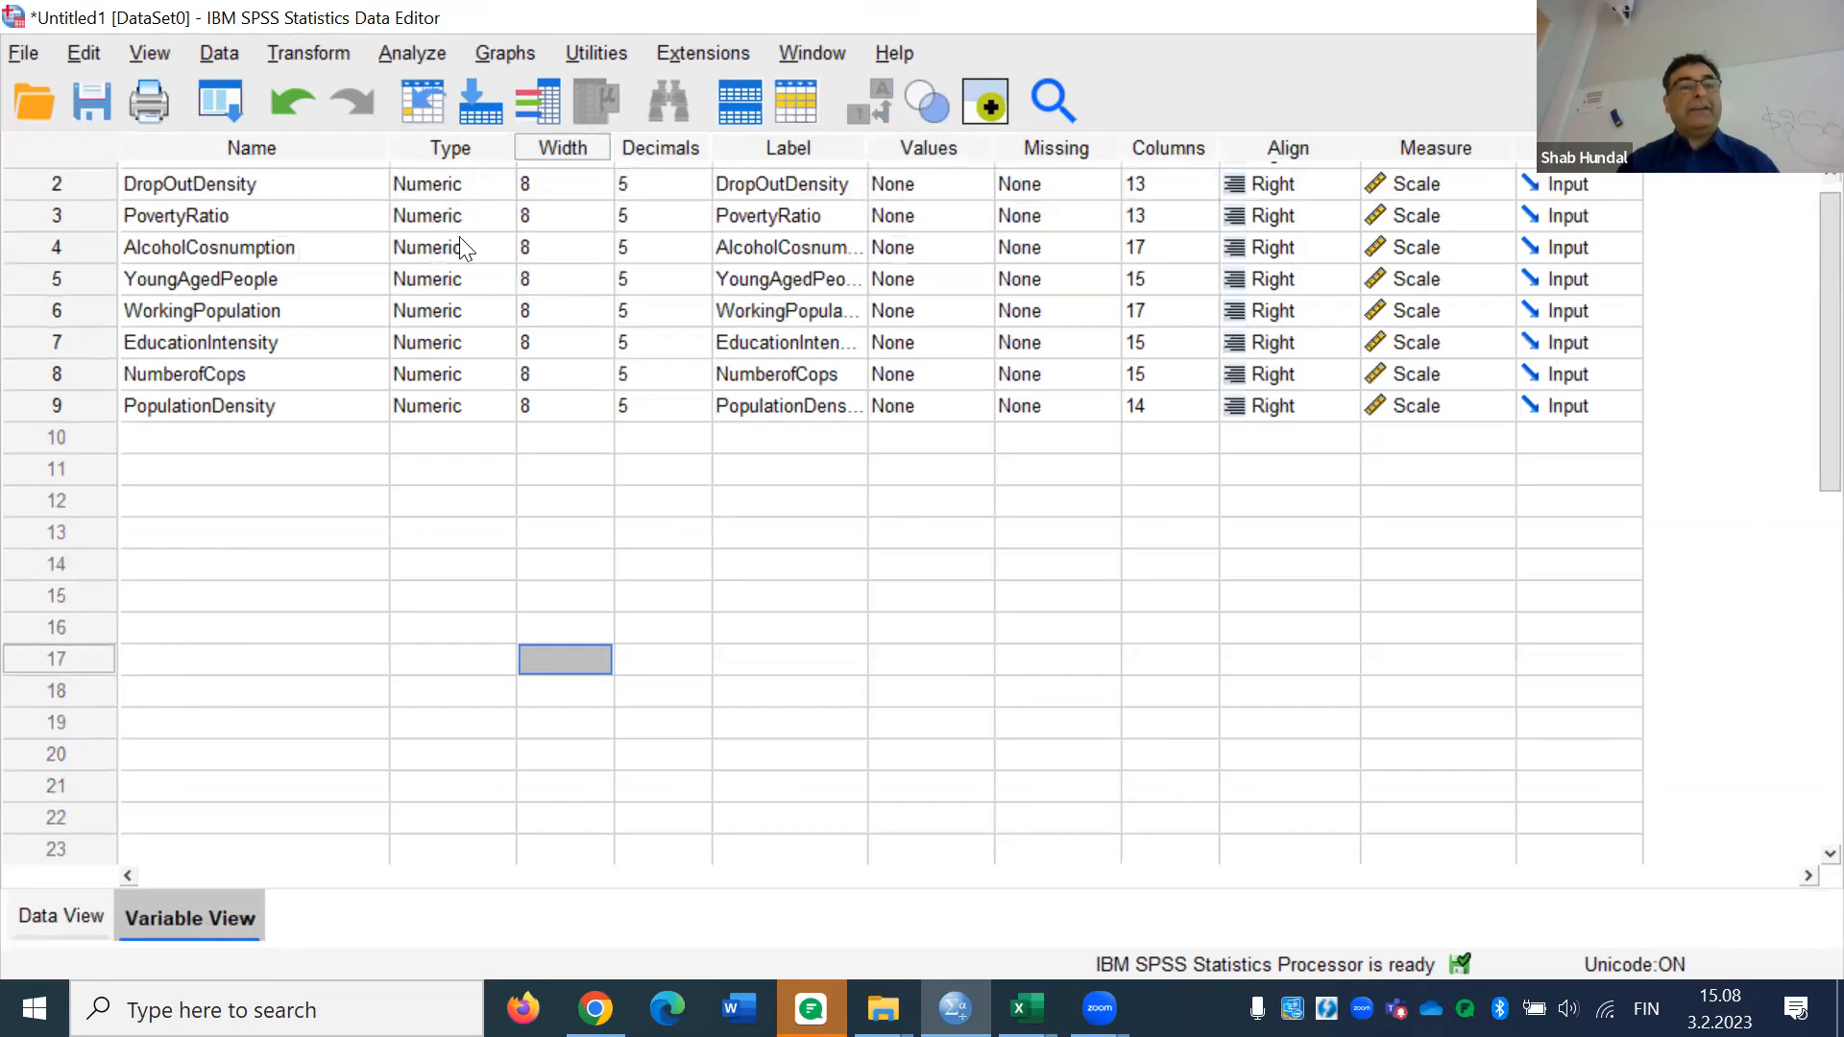
Change the variable type of WorkingPopulation to String
click(475, 321)
click(497, 311)
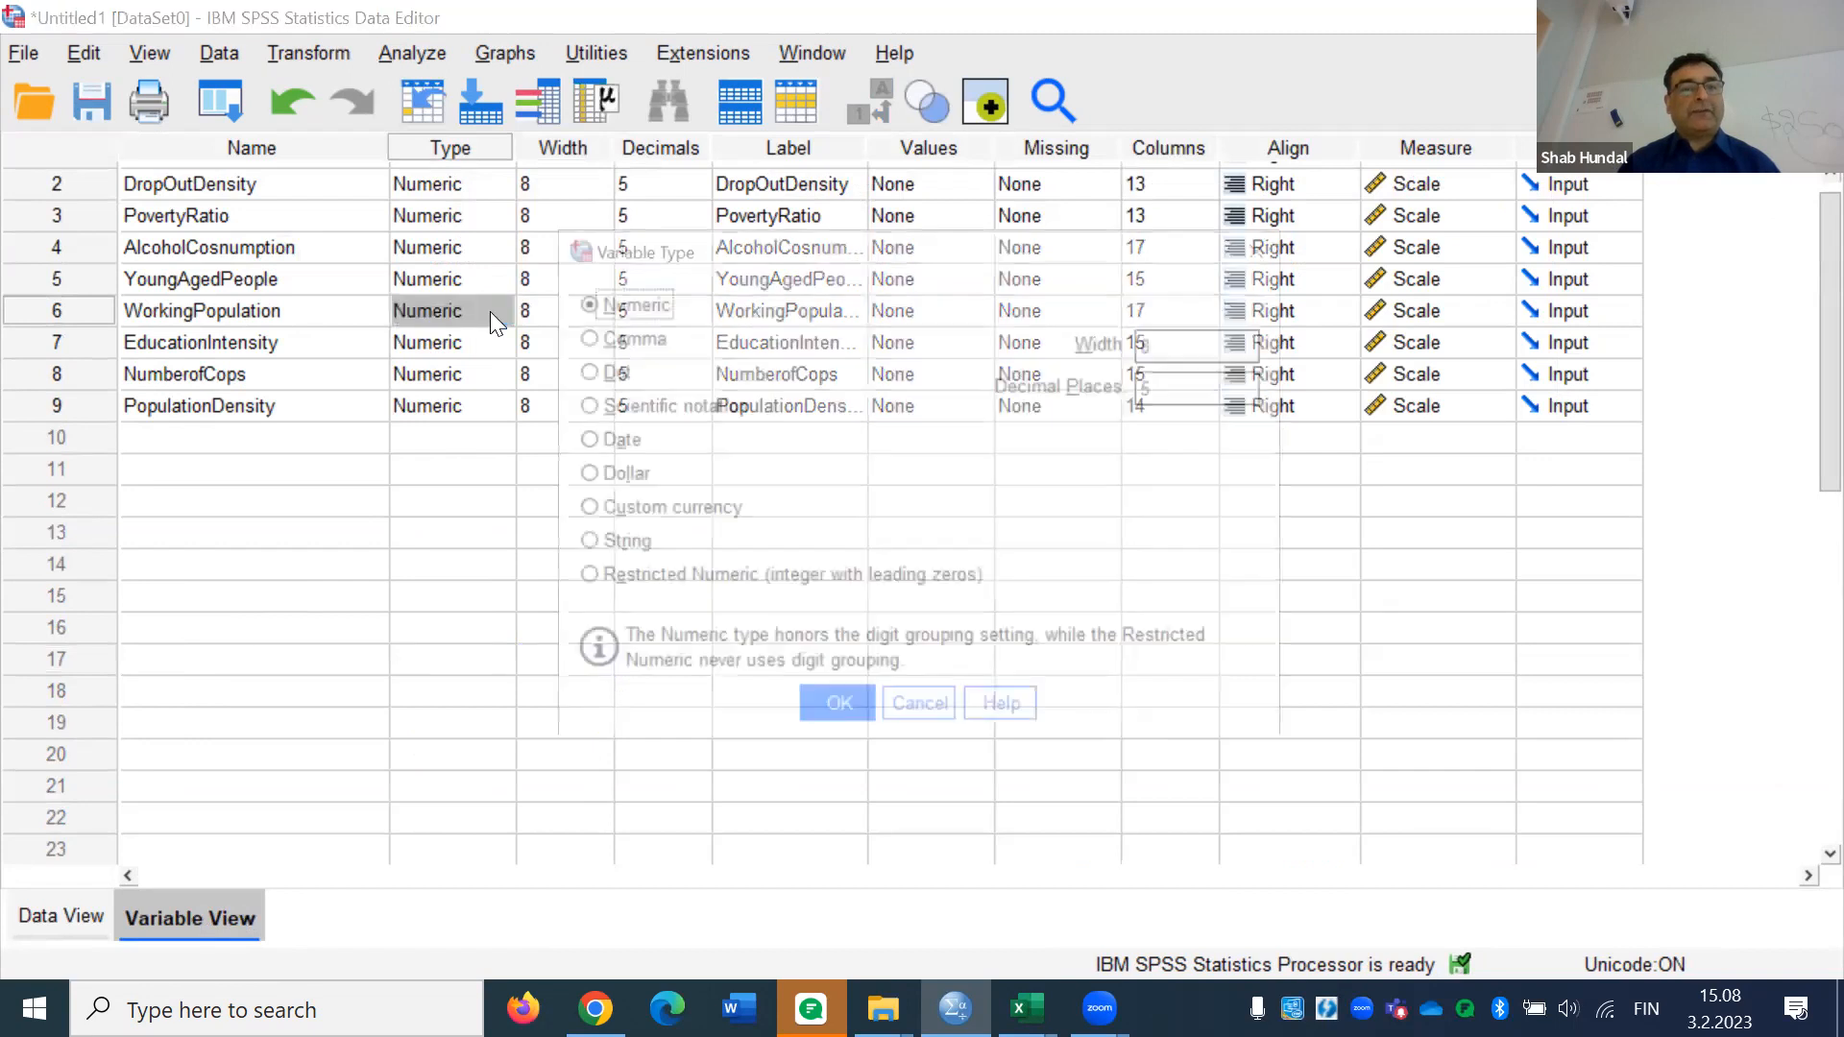
click(583, 545)
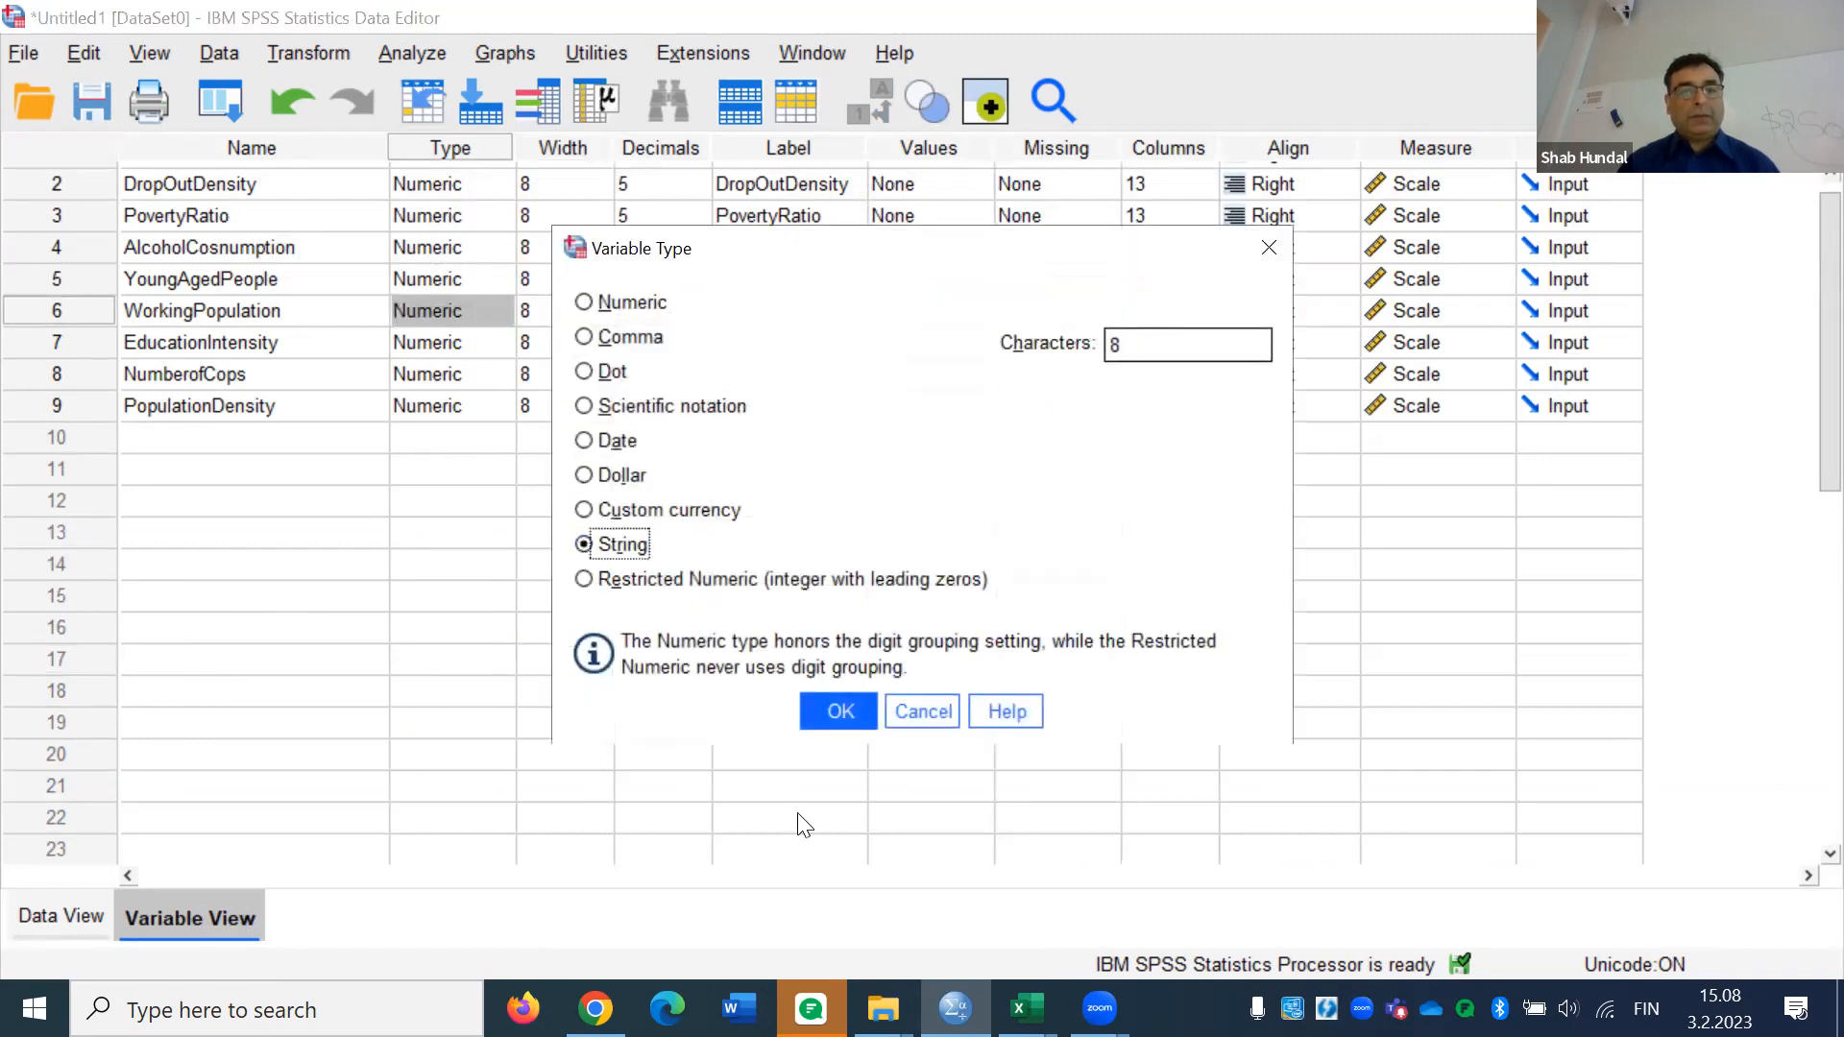
click(840, 711)
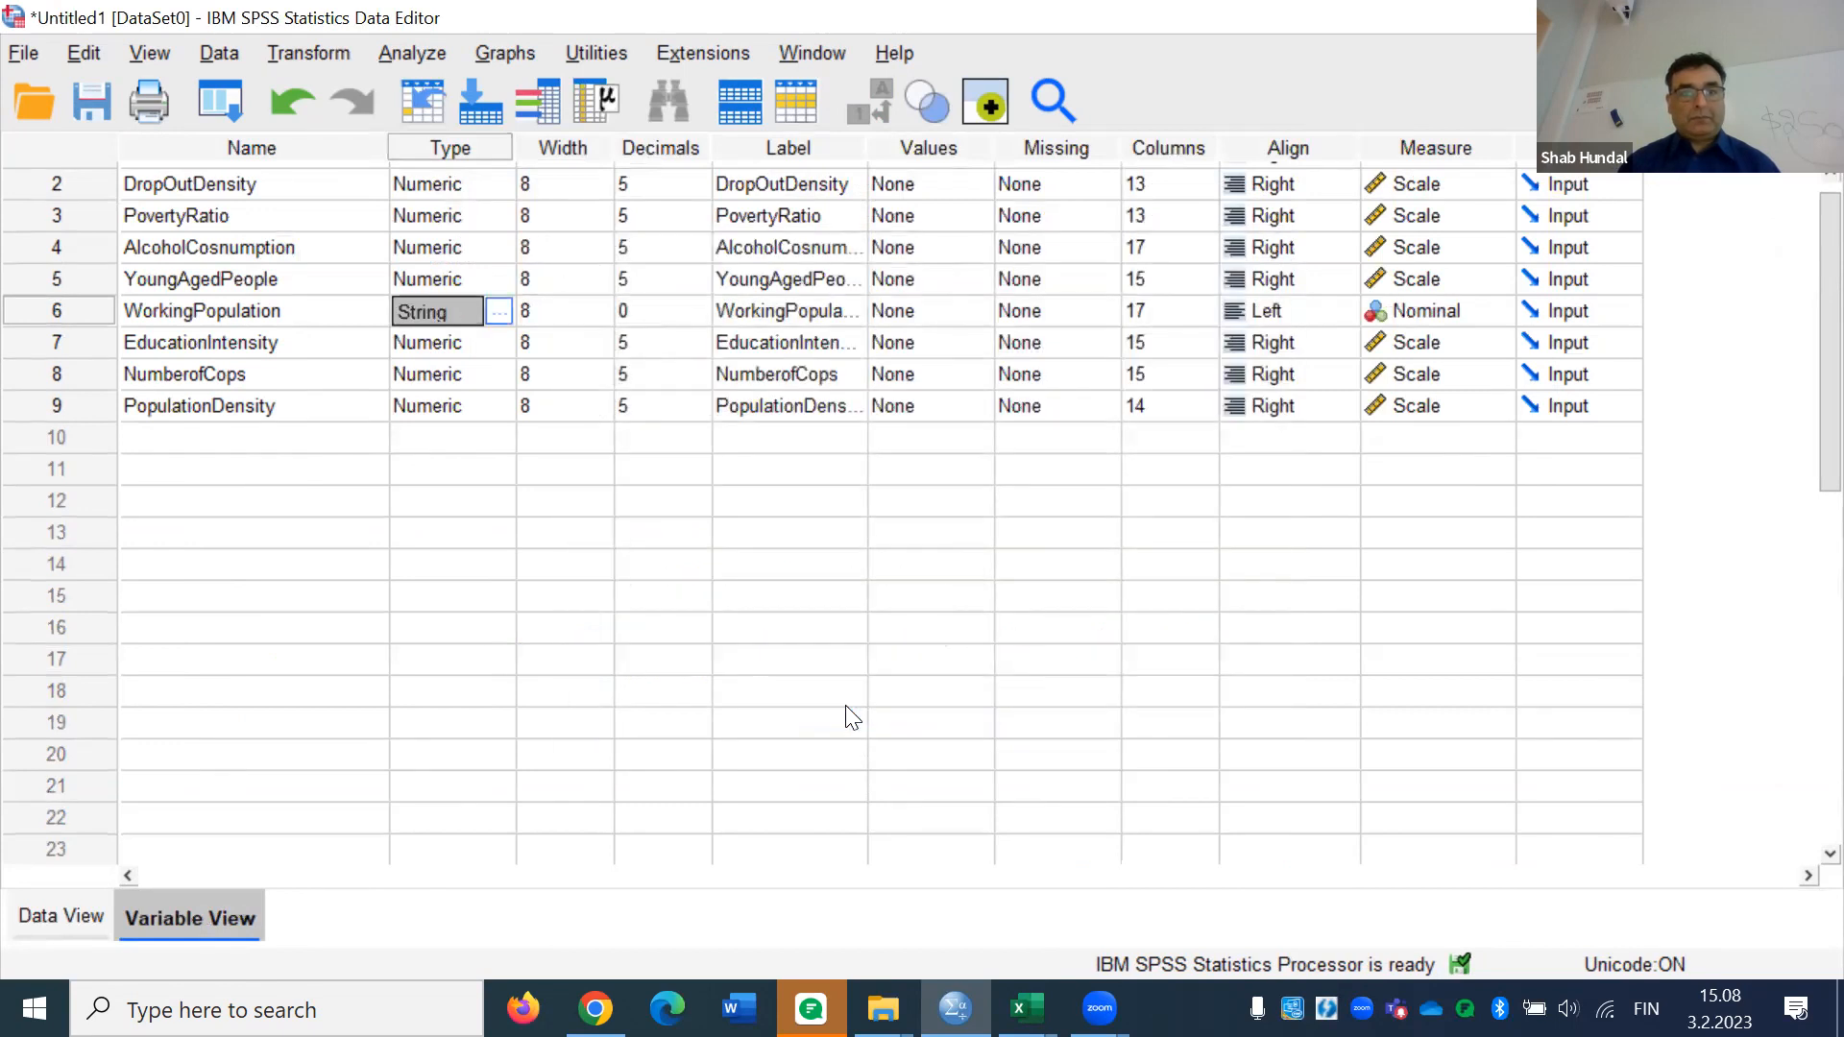
click(990, 694)
click(989, 693)
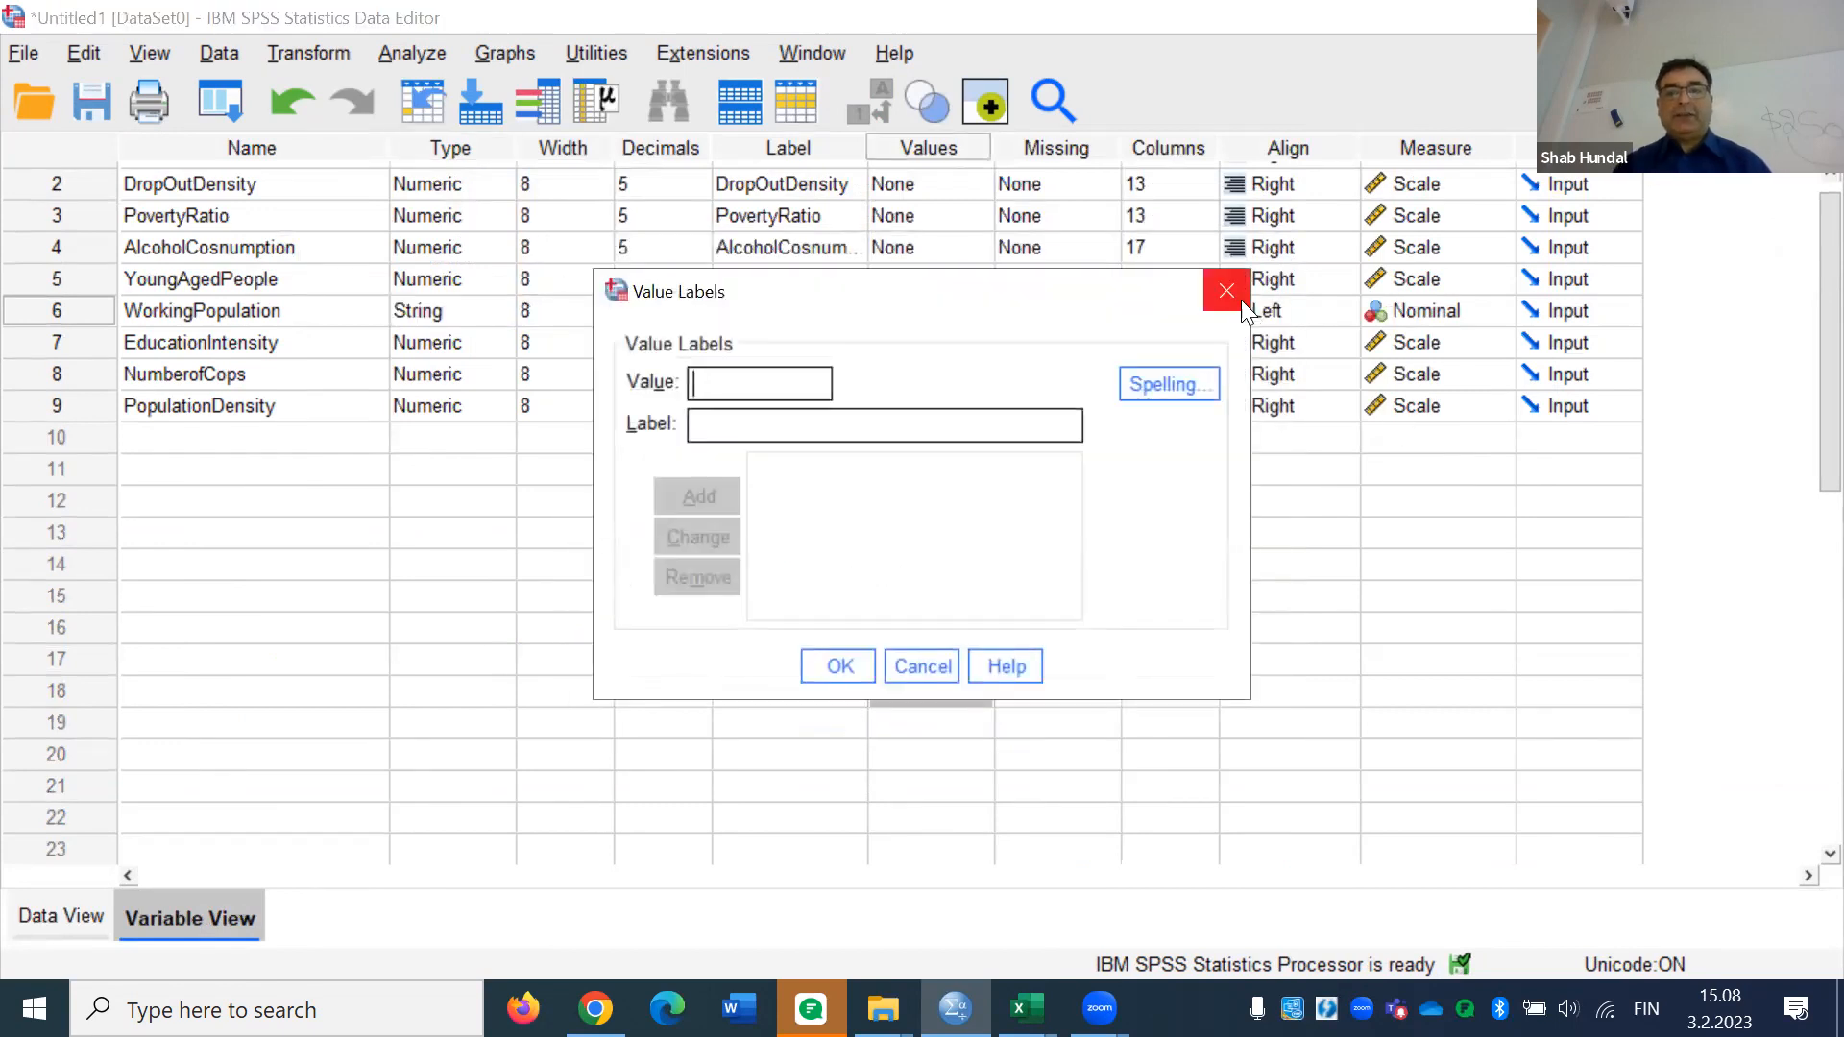
click(1229, 292)
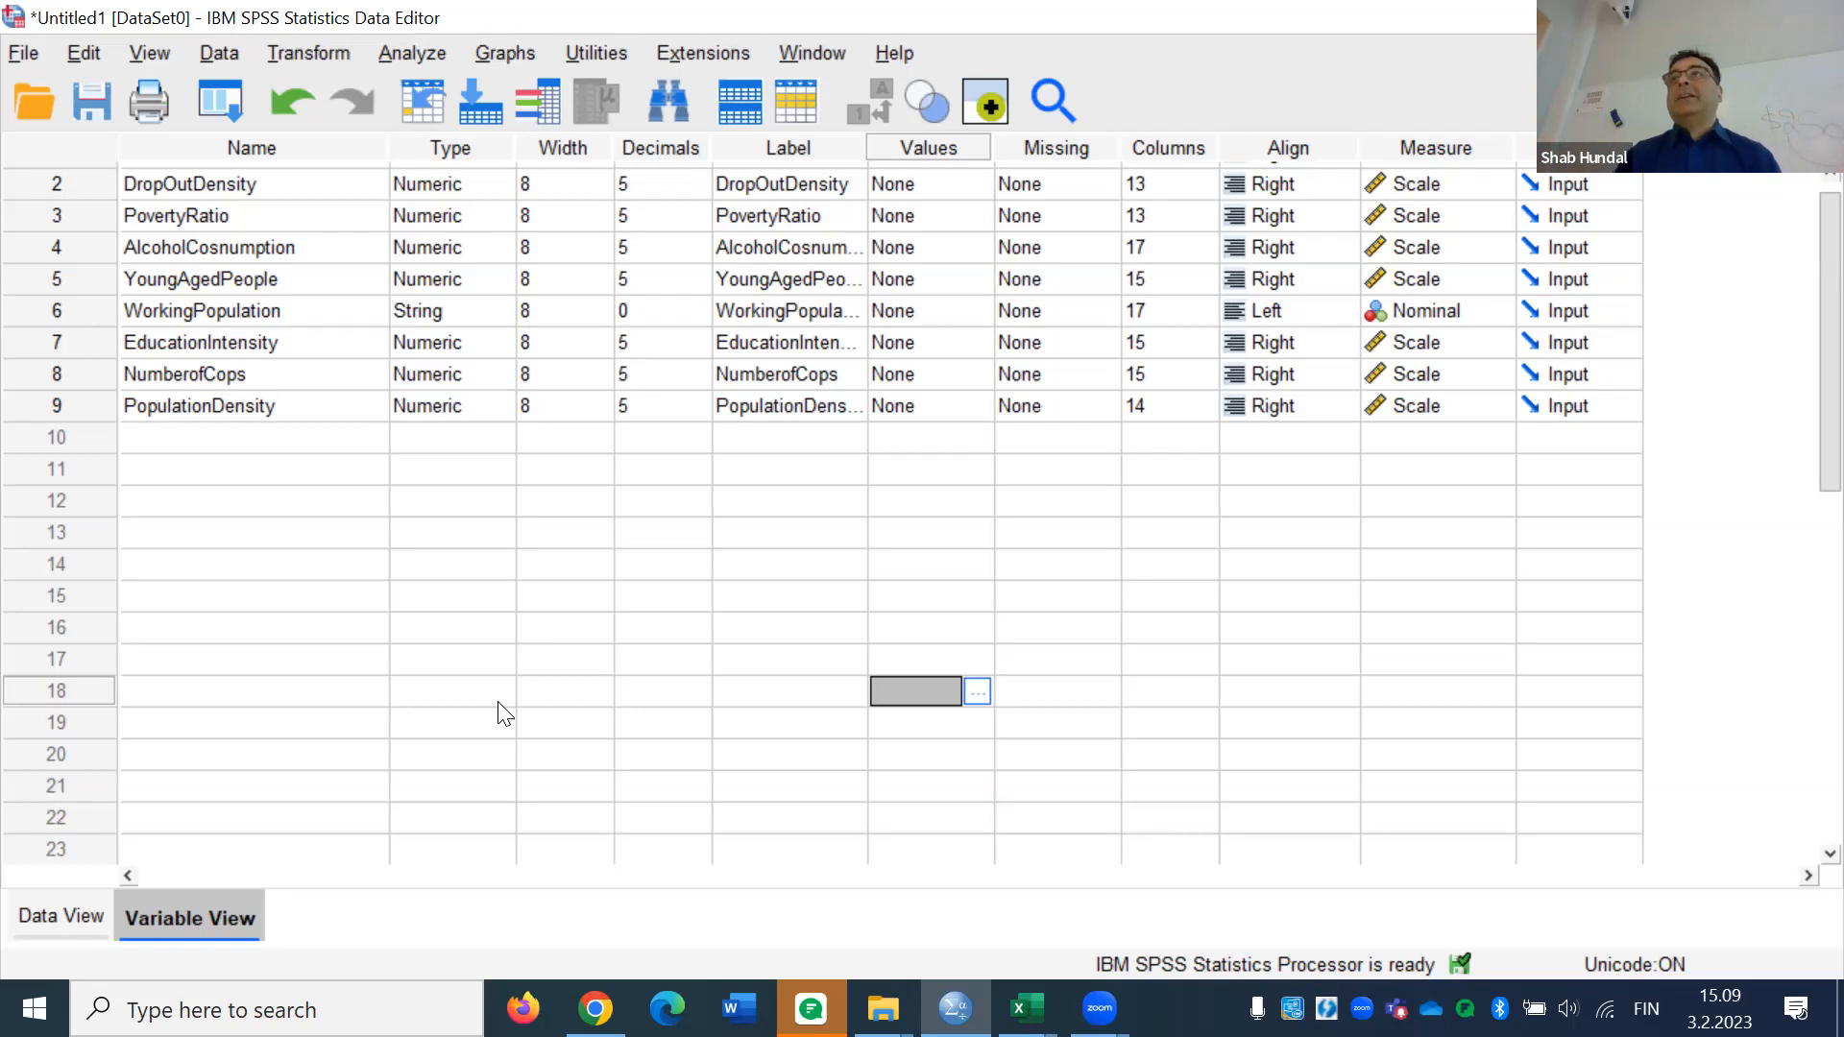
Set the variable type of WorkingPopulation back to Numeric
click(460, 317)
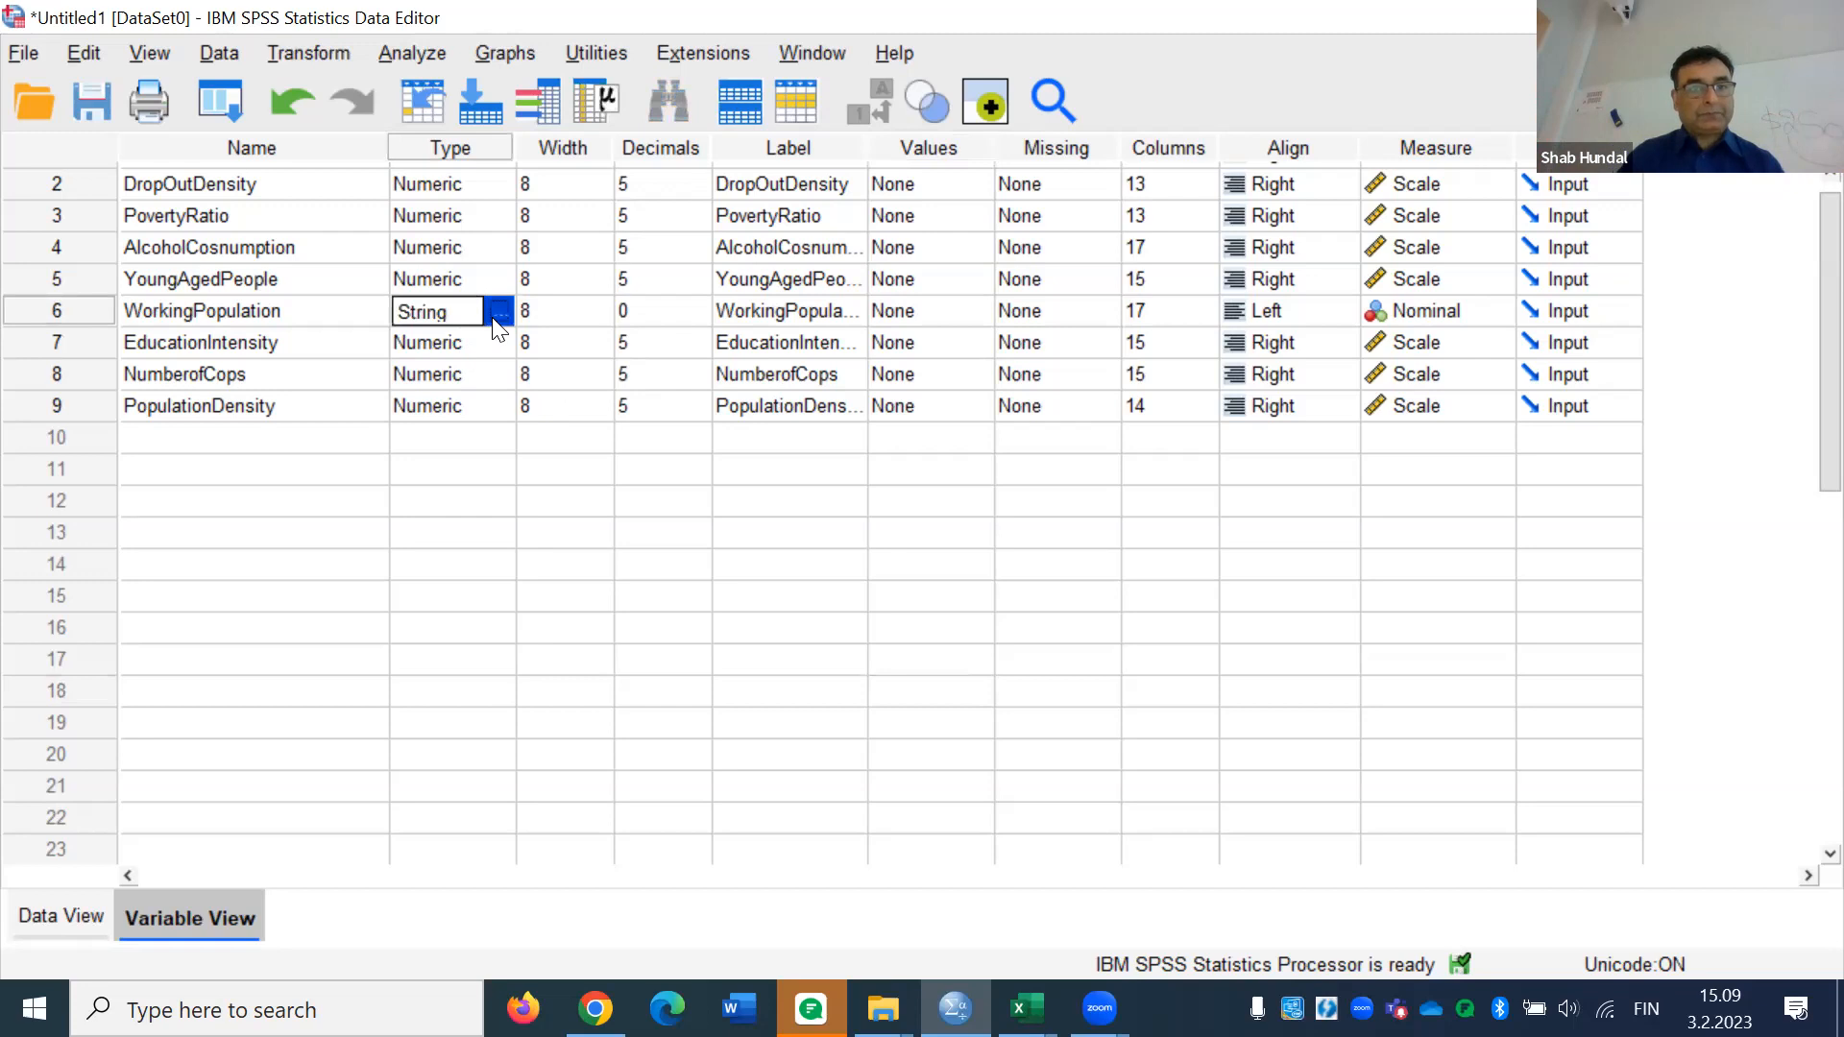
click(492, 317)
click(583, 303)
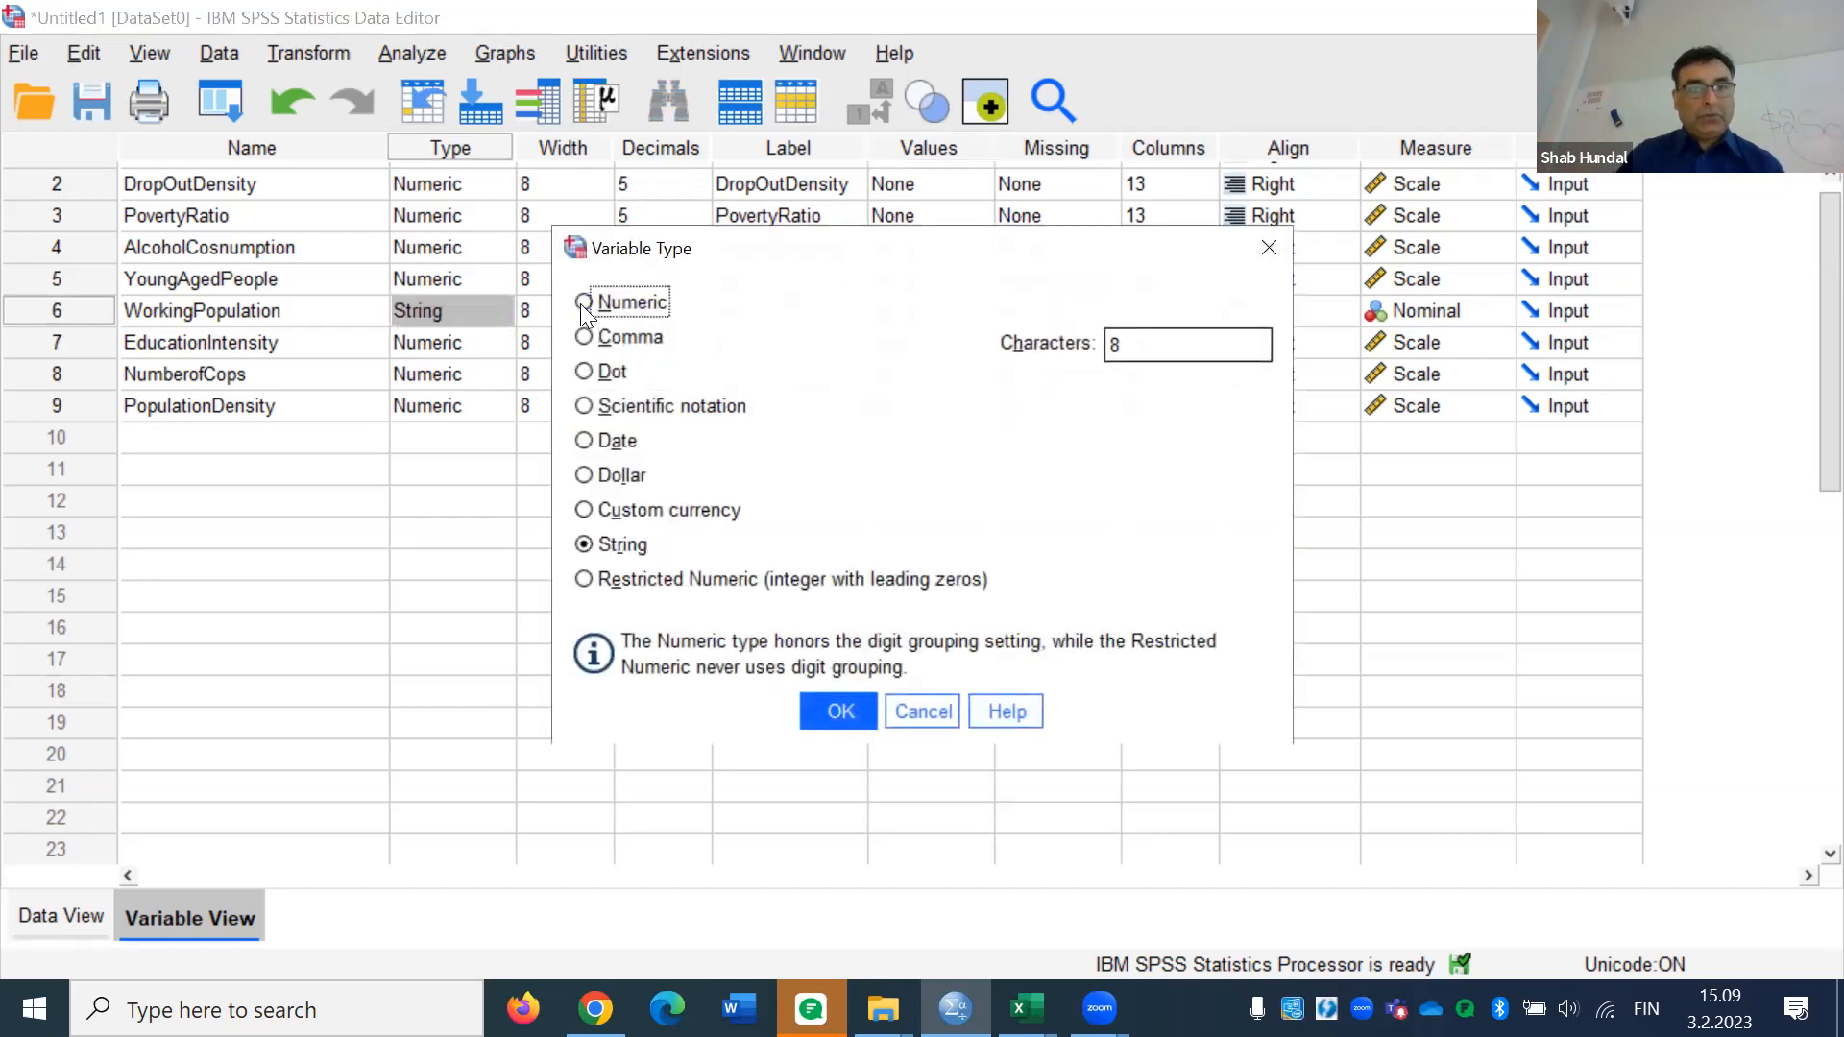
click(856, 707)
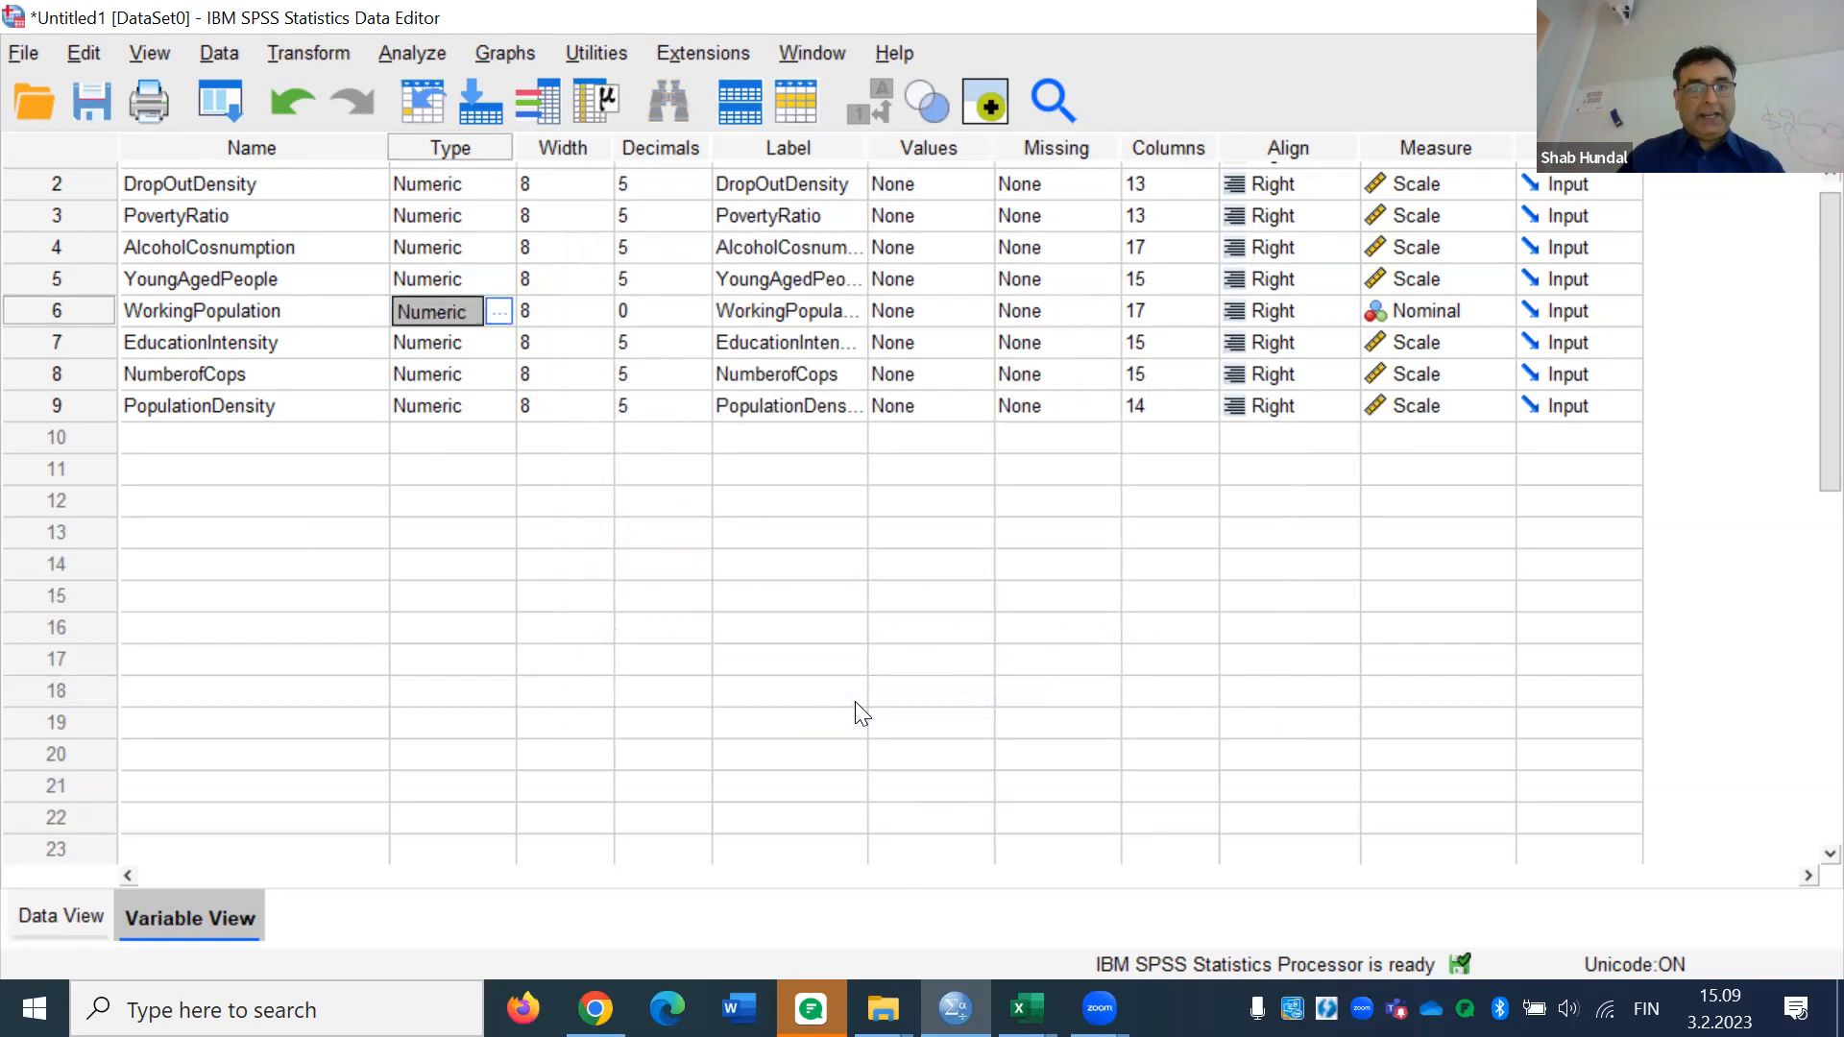
Set the decimals of WorkingPopulation to 5 and its measurement level to Scale
click(671, 313)
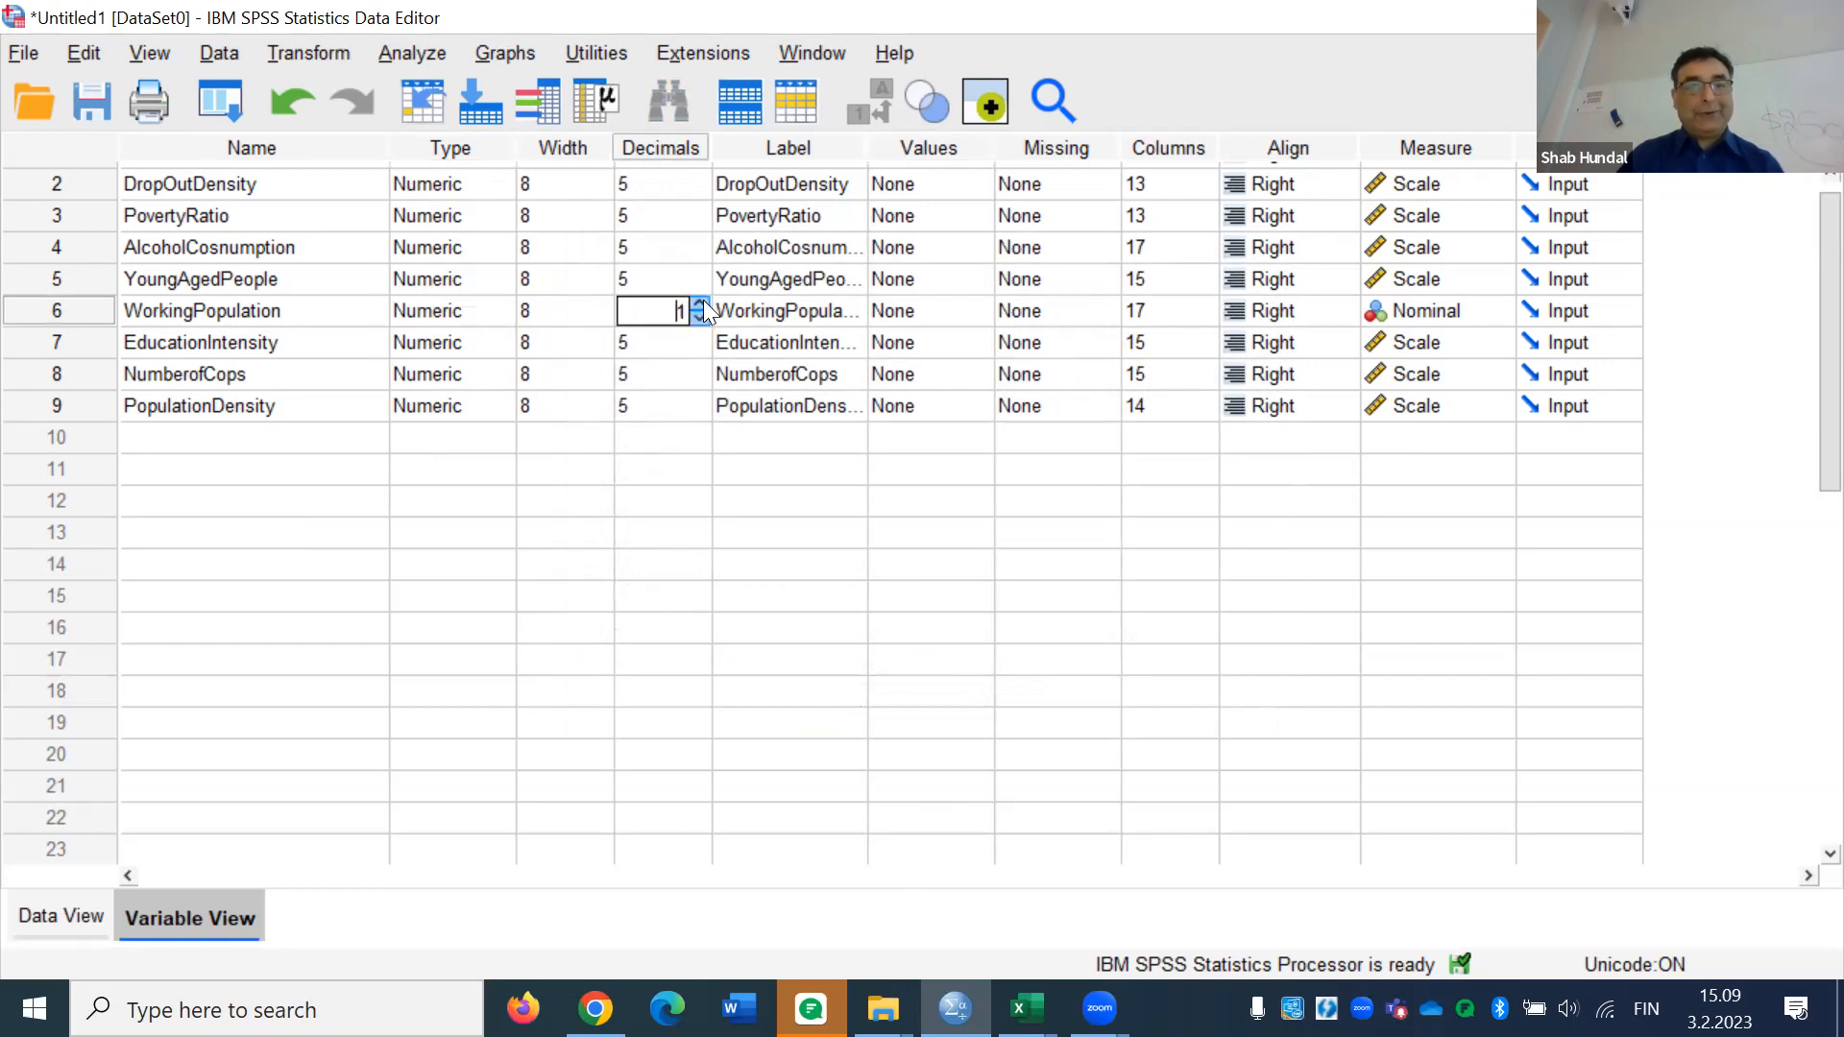
click(703, 304)
click(645, 507)
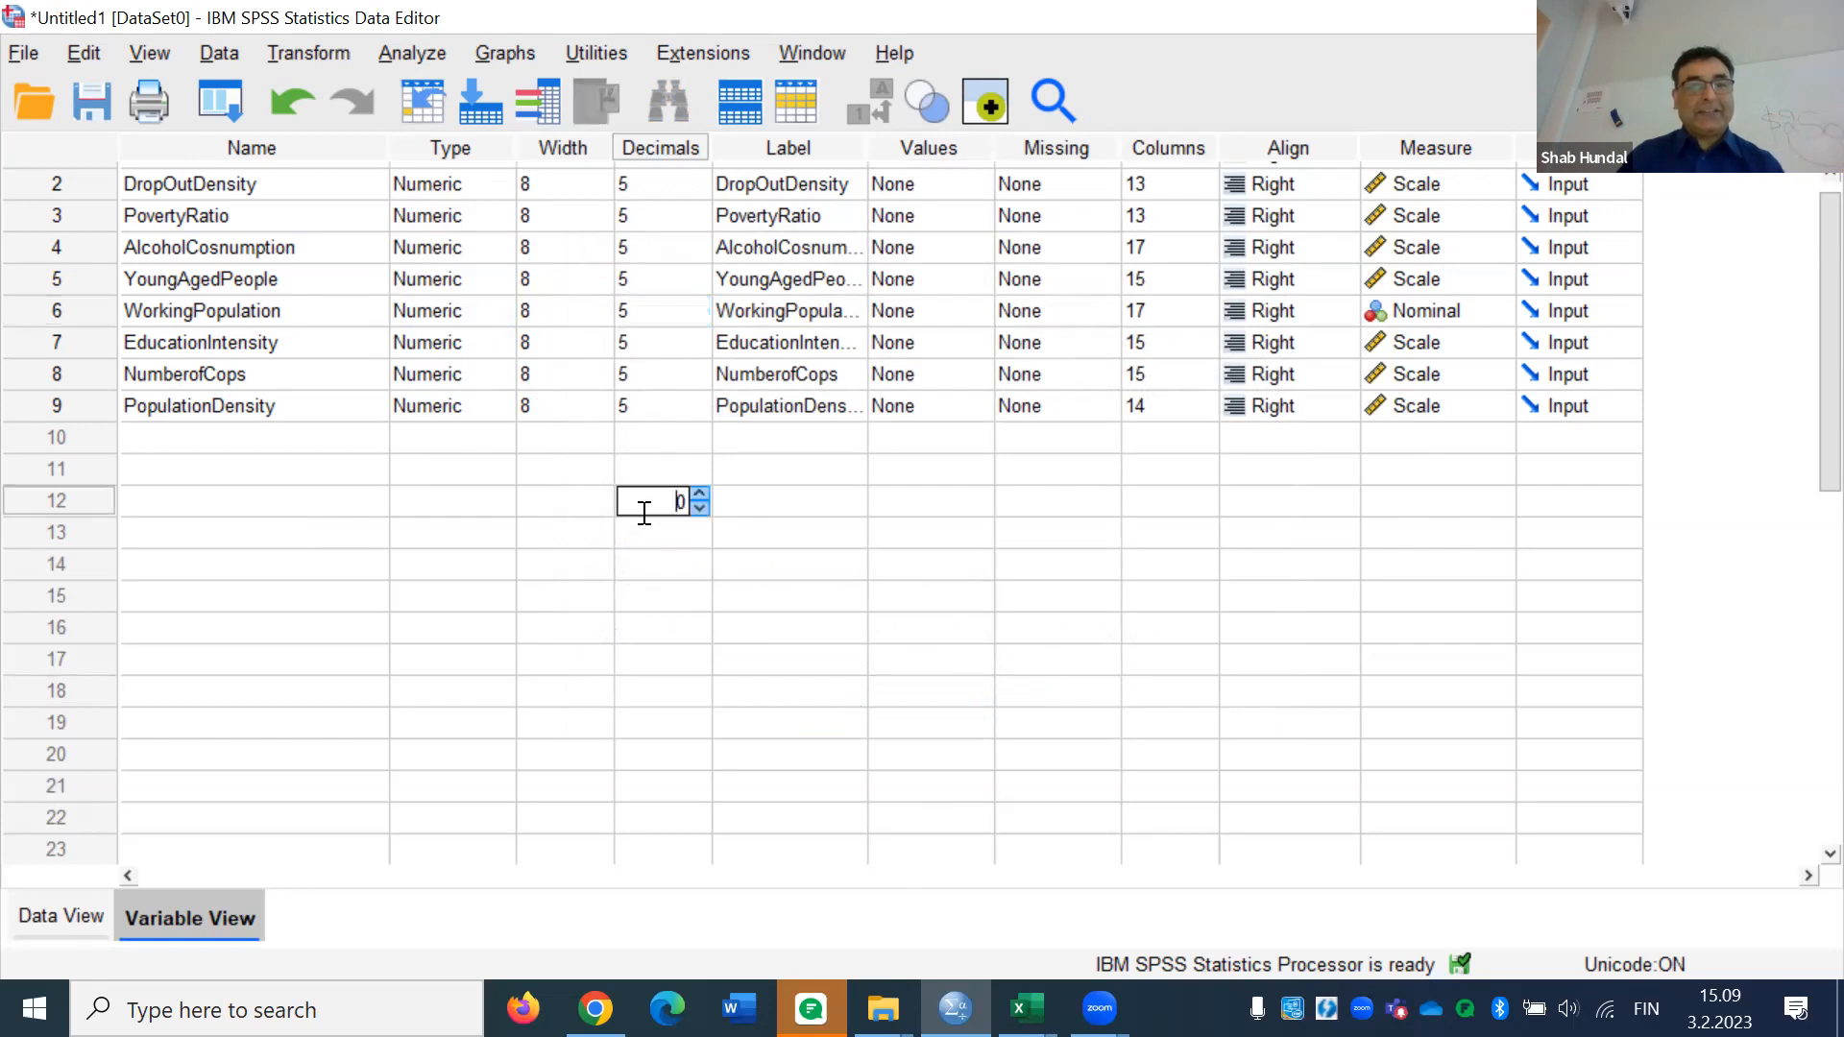
click(835, 684)
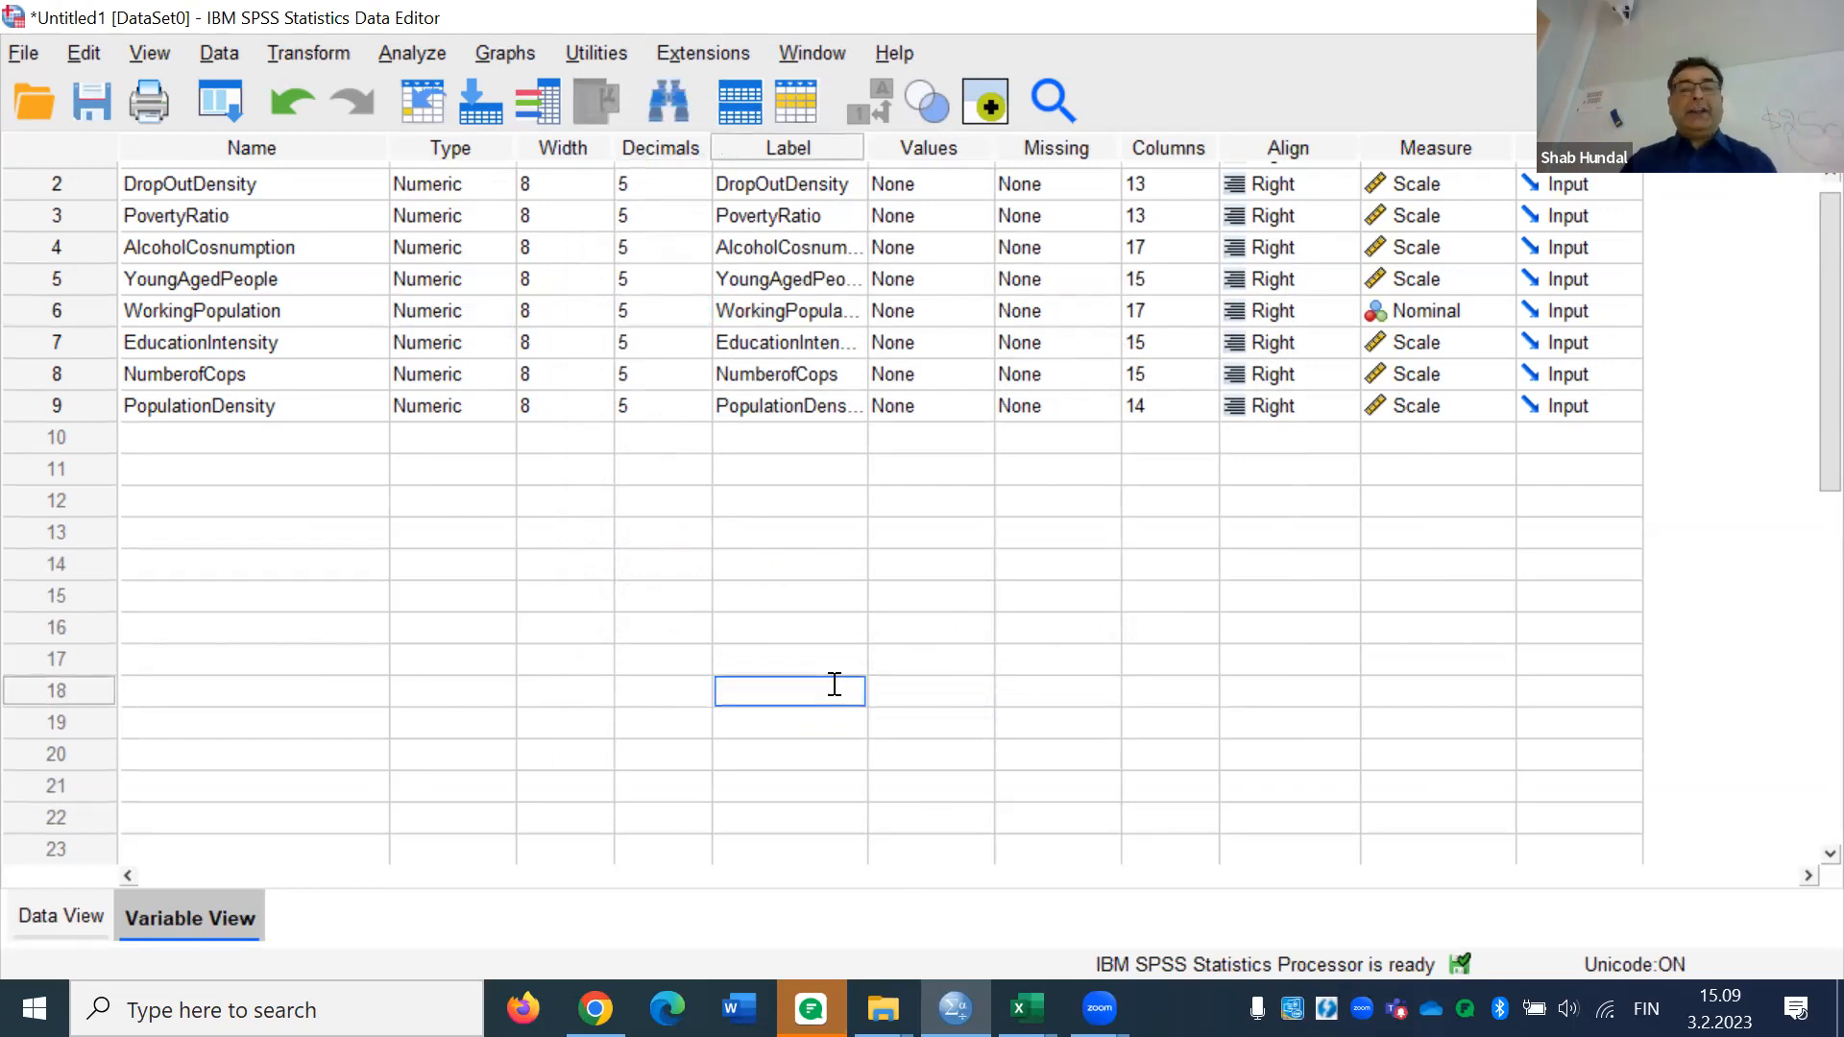
click(1409, 307)
click(1391, 338)
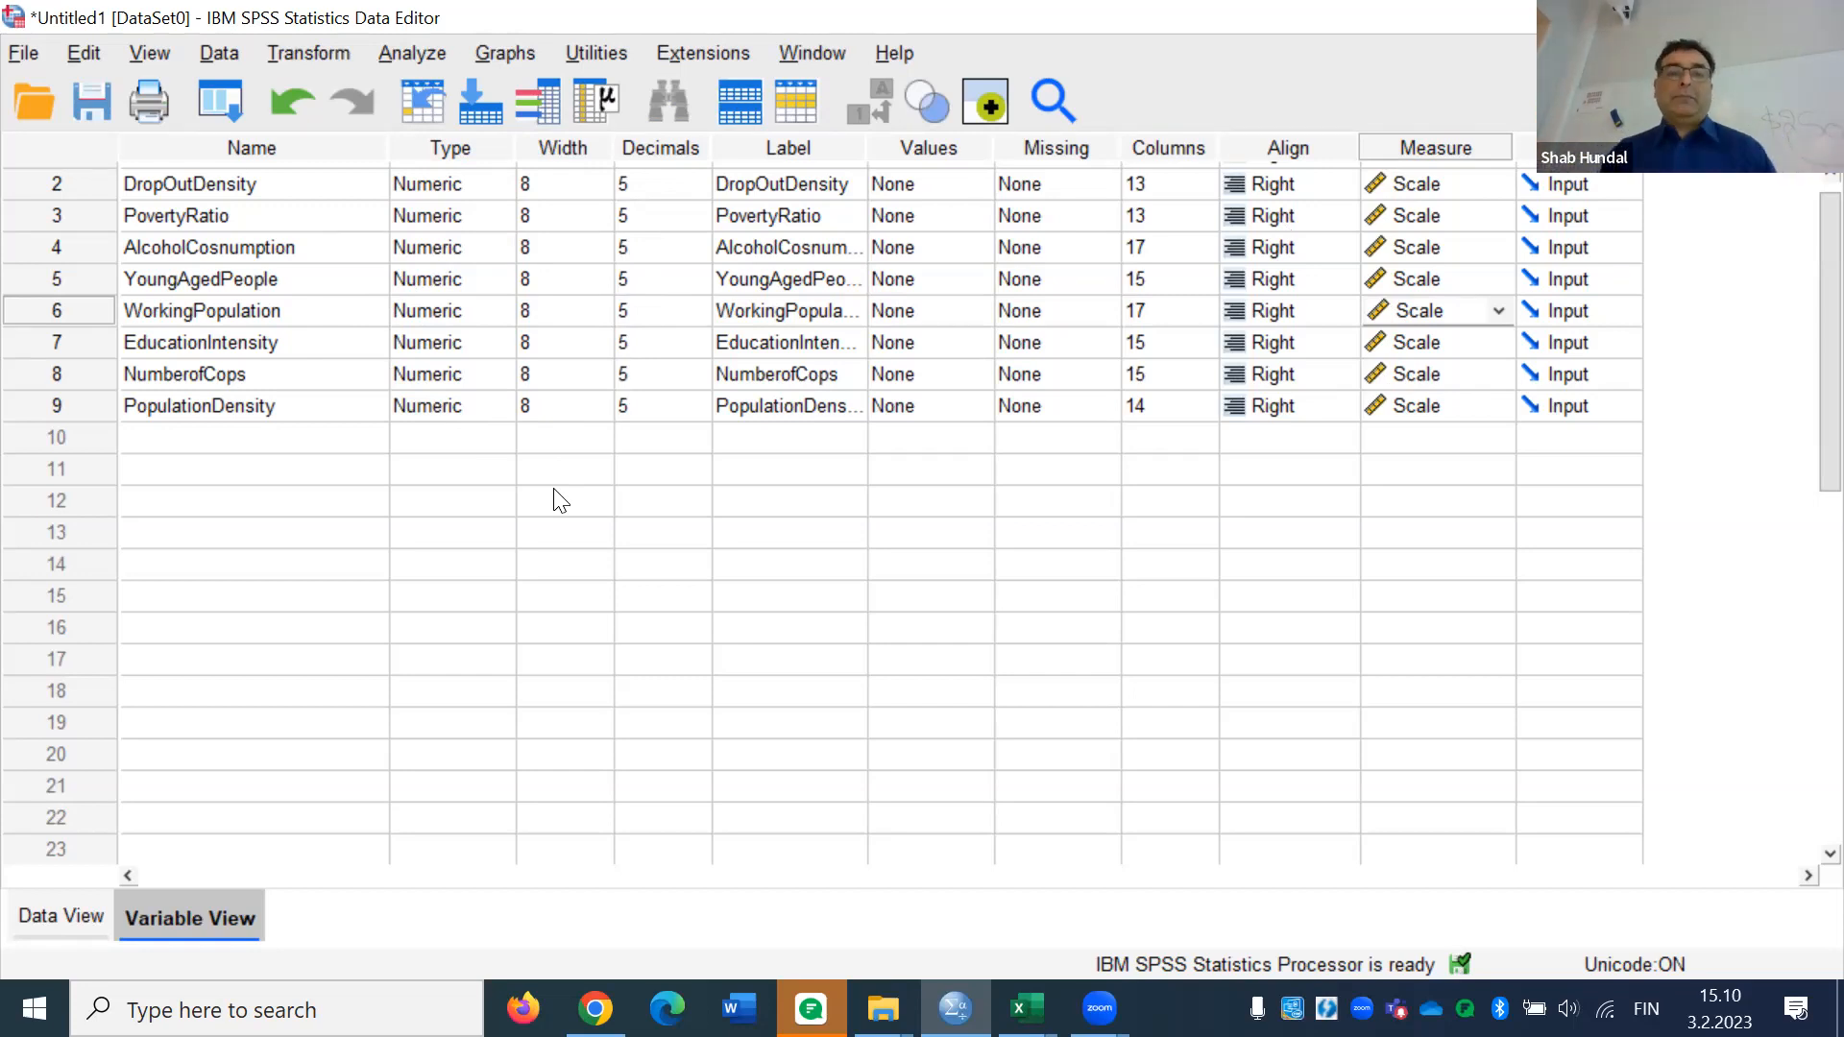
click(587, 184)
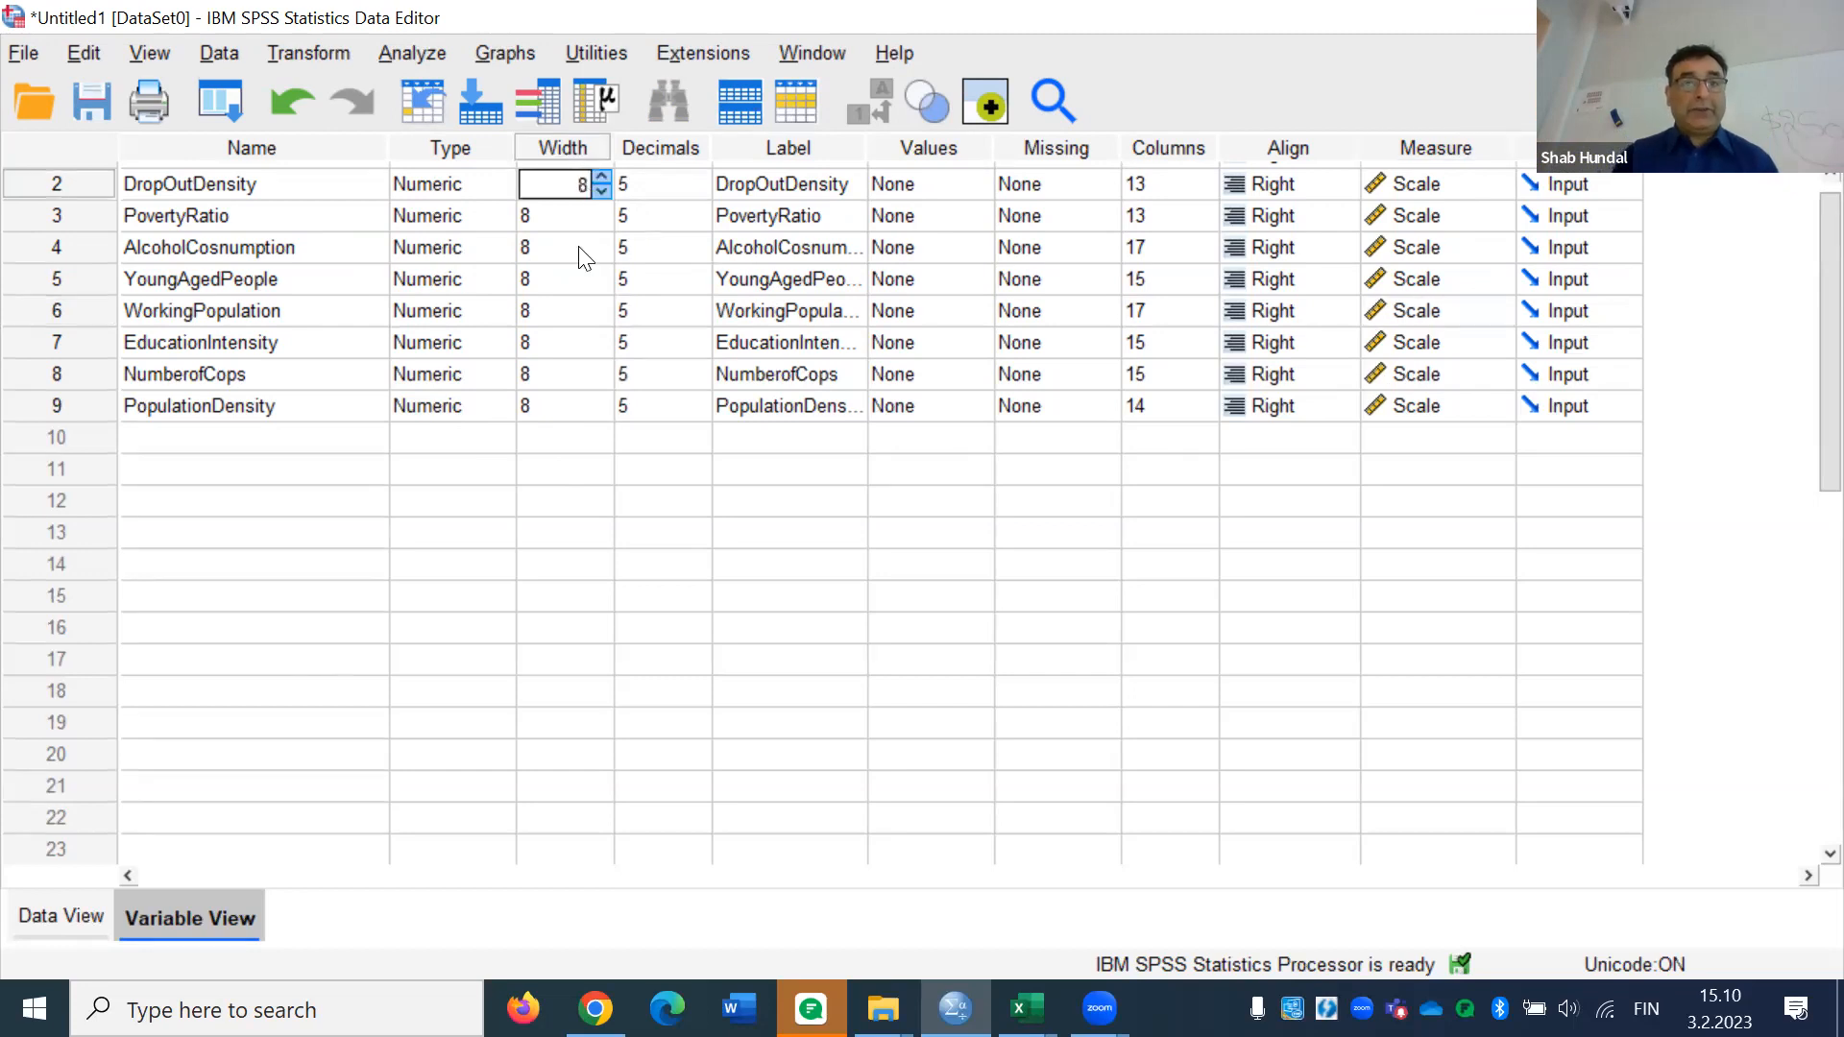
click(560, 576)
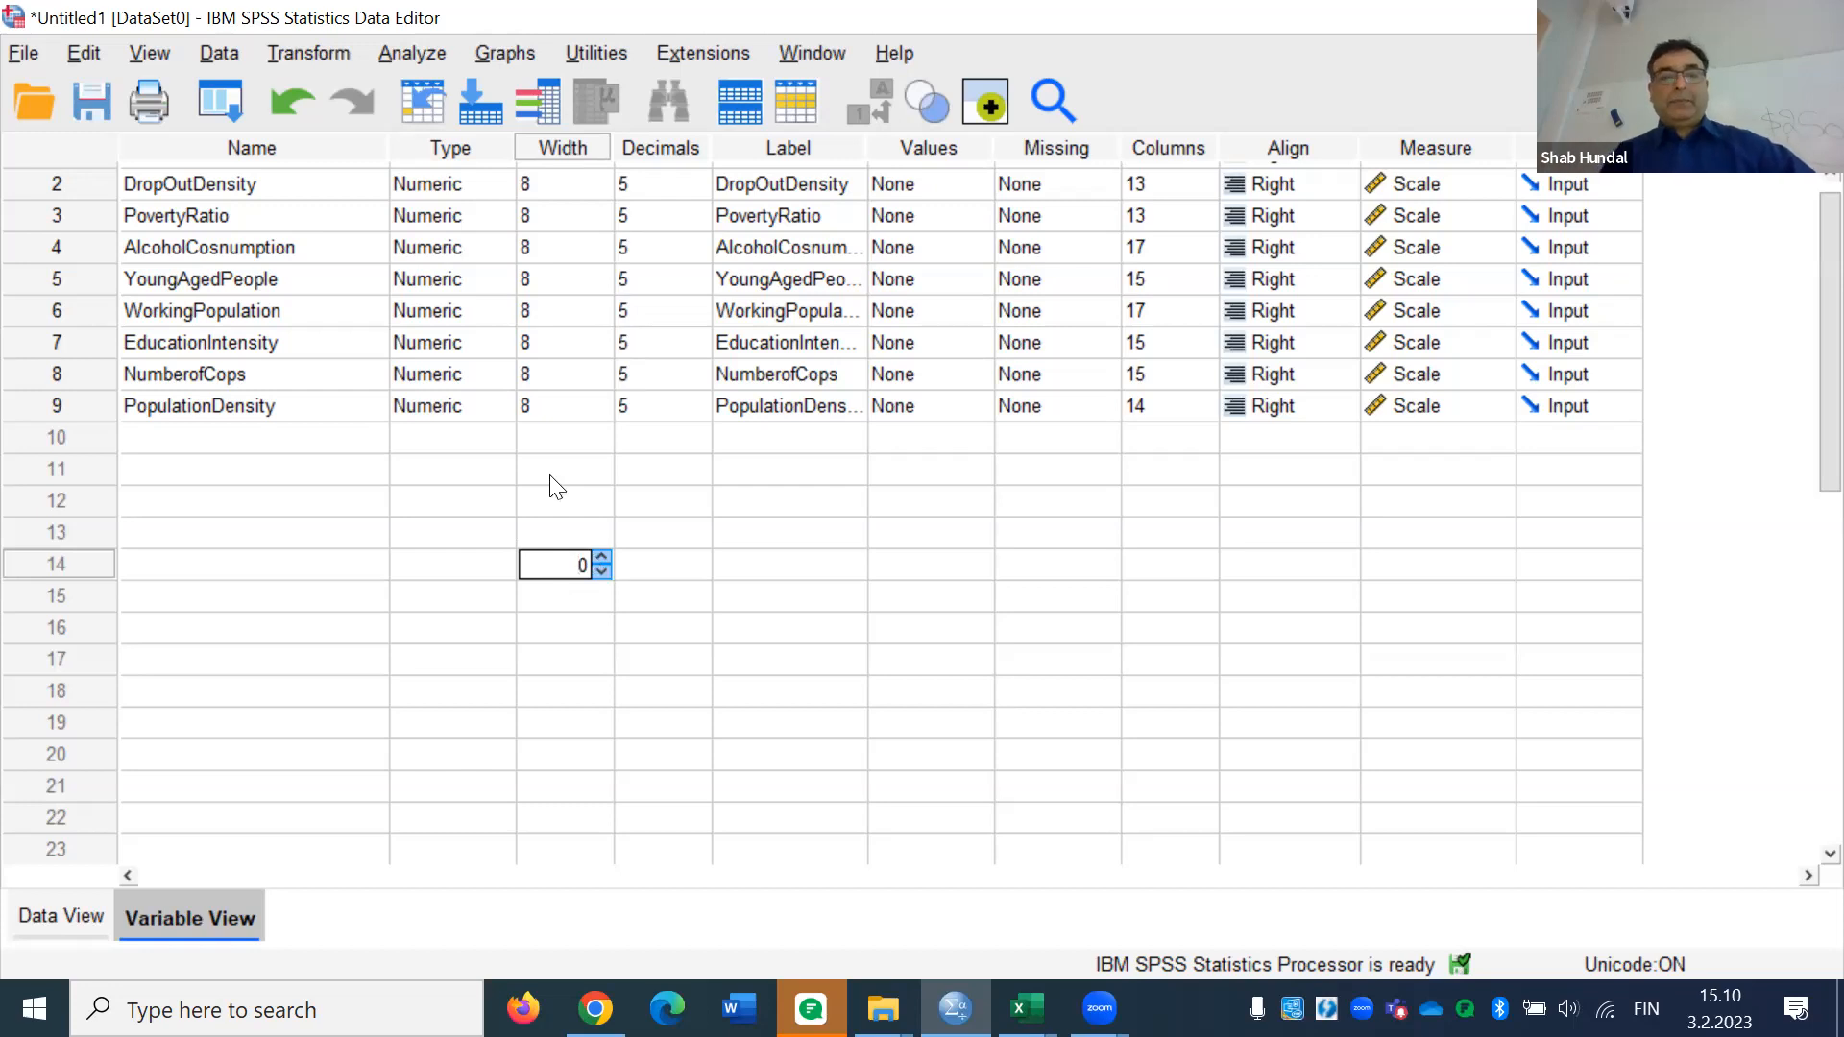
click(552, 474)
click(485, 479)
click(581, 588)
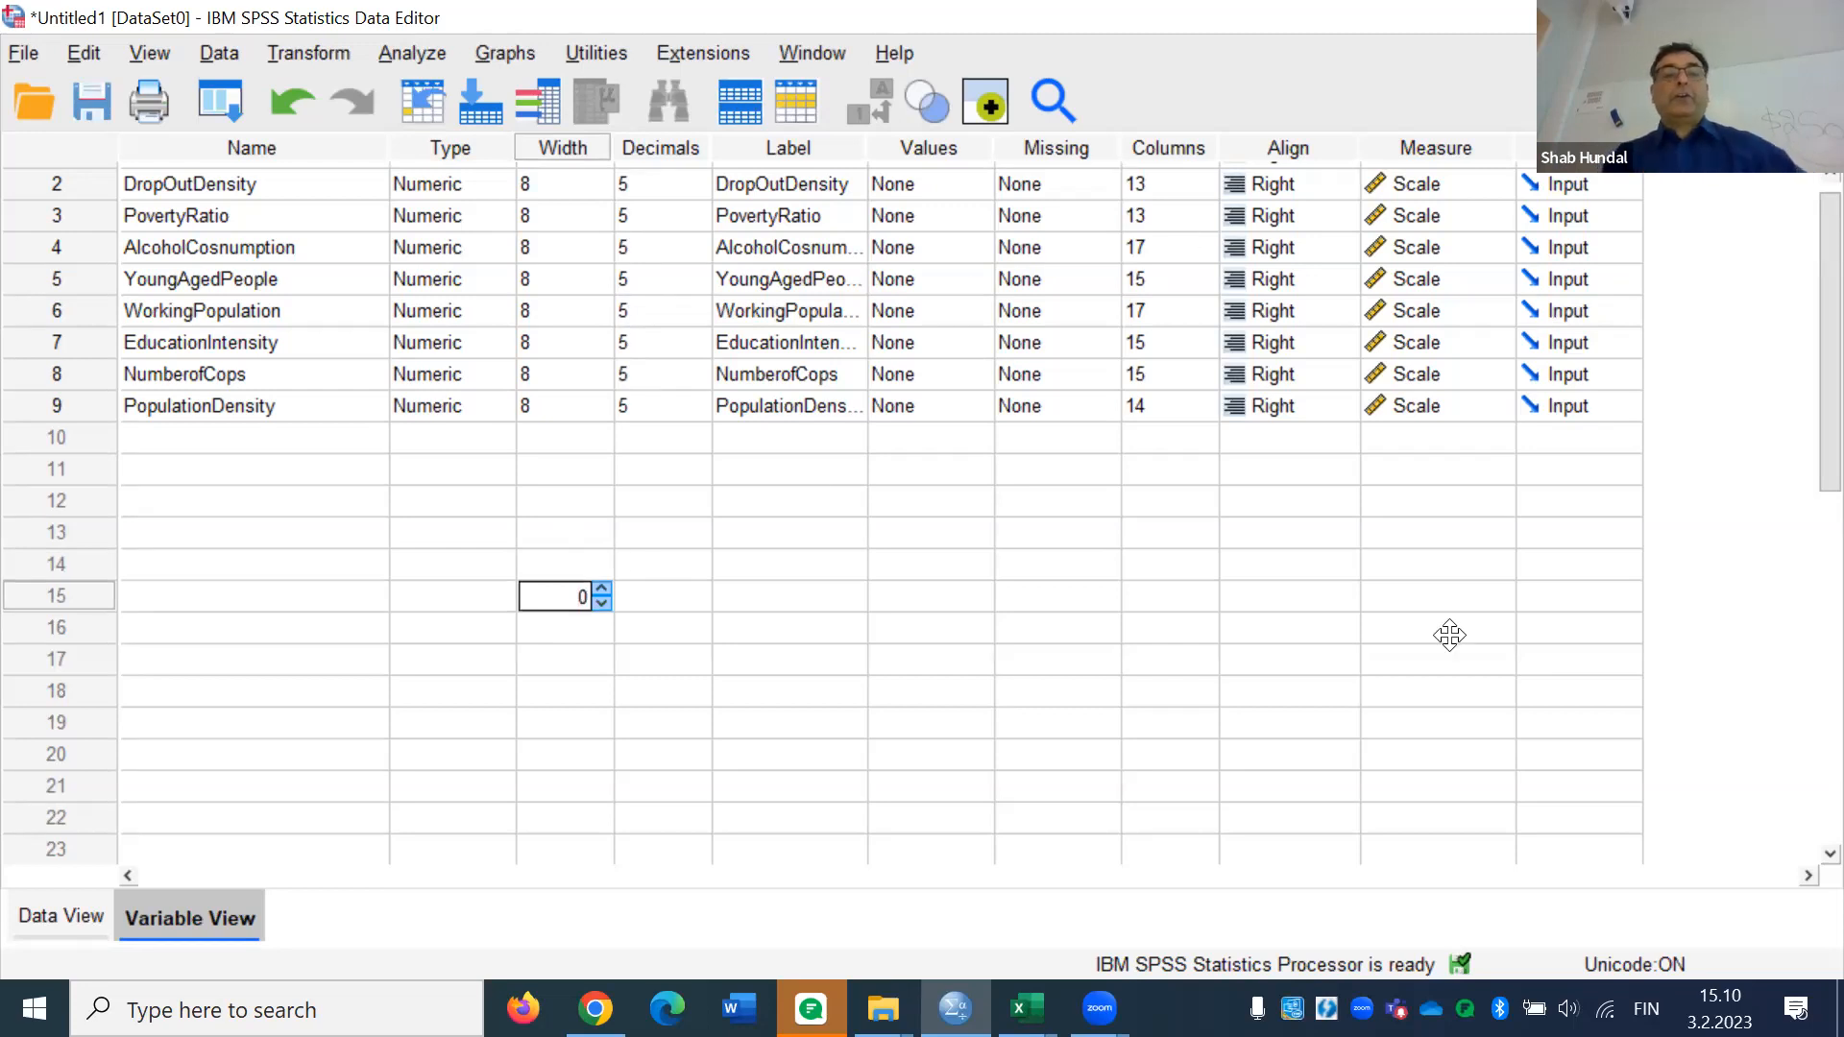
key(Escape)
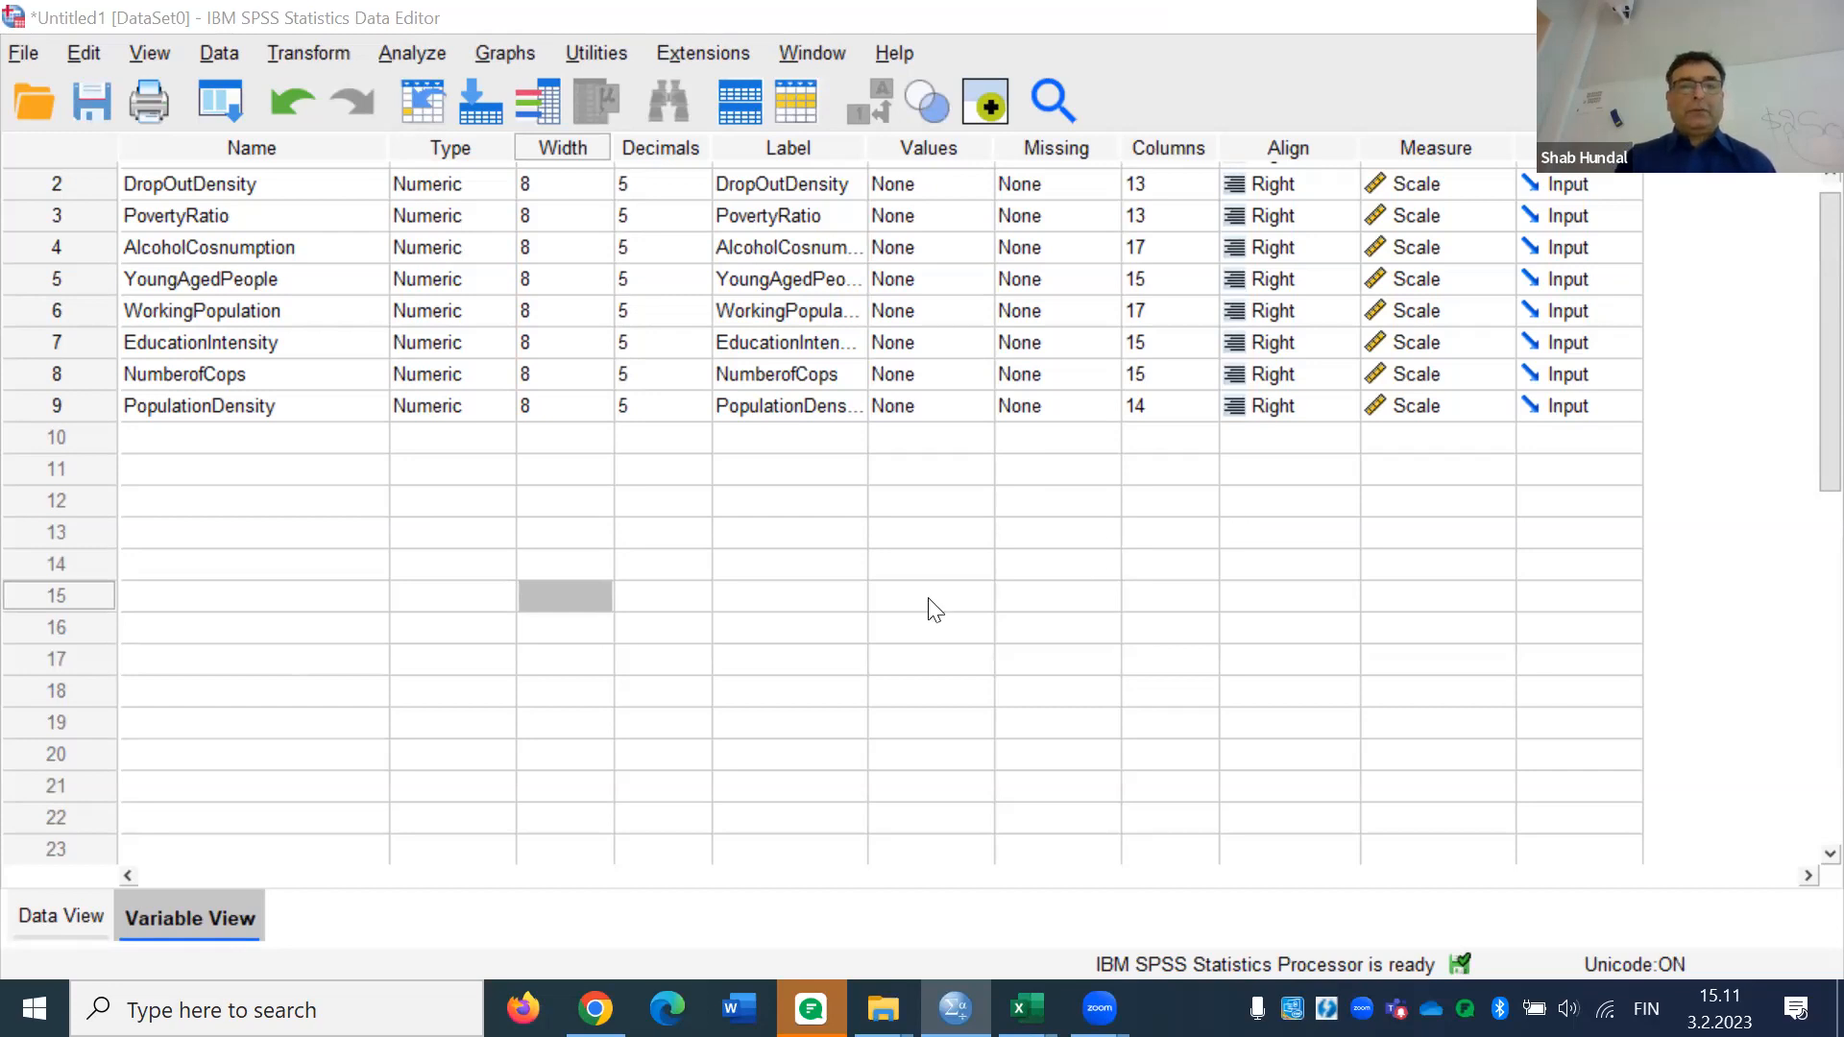
click(894, 567)
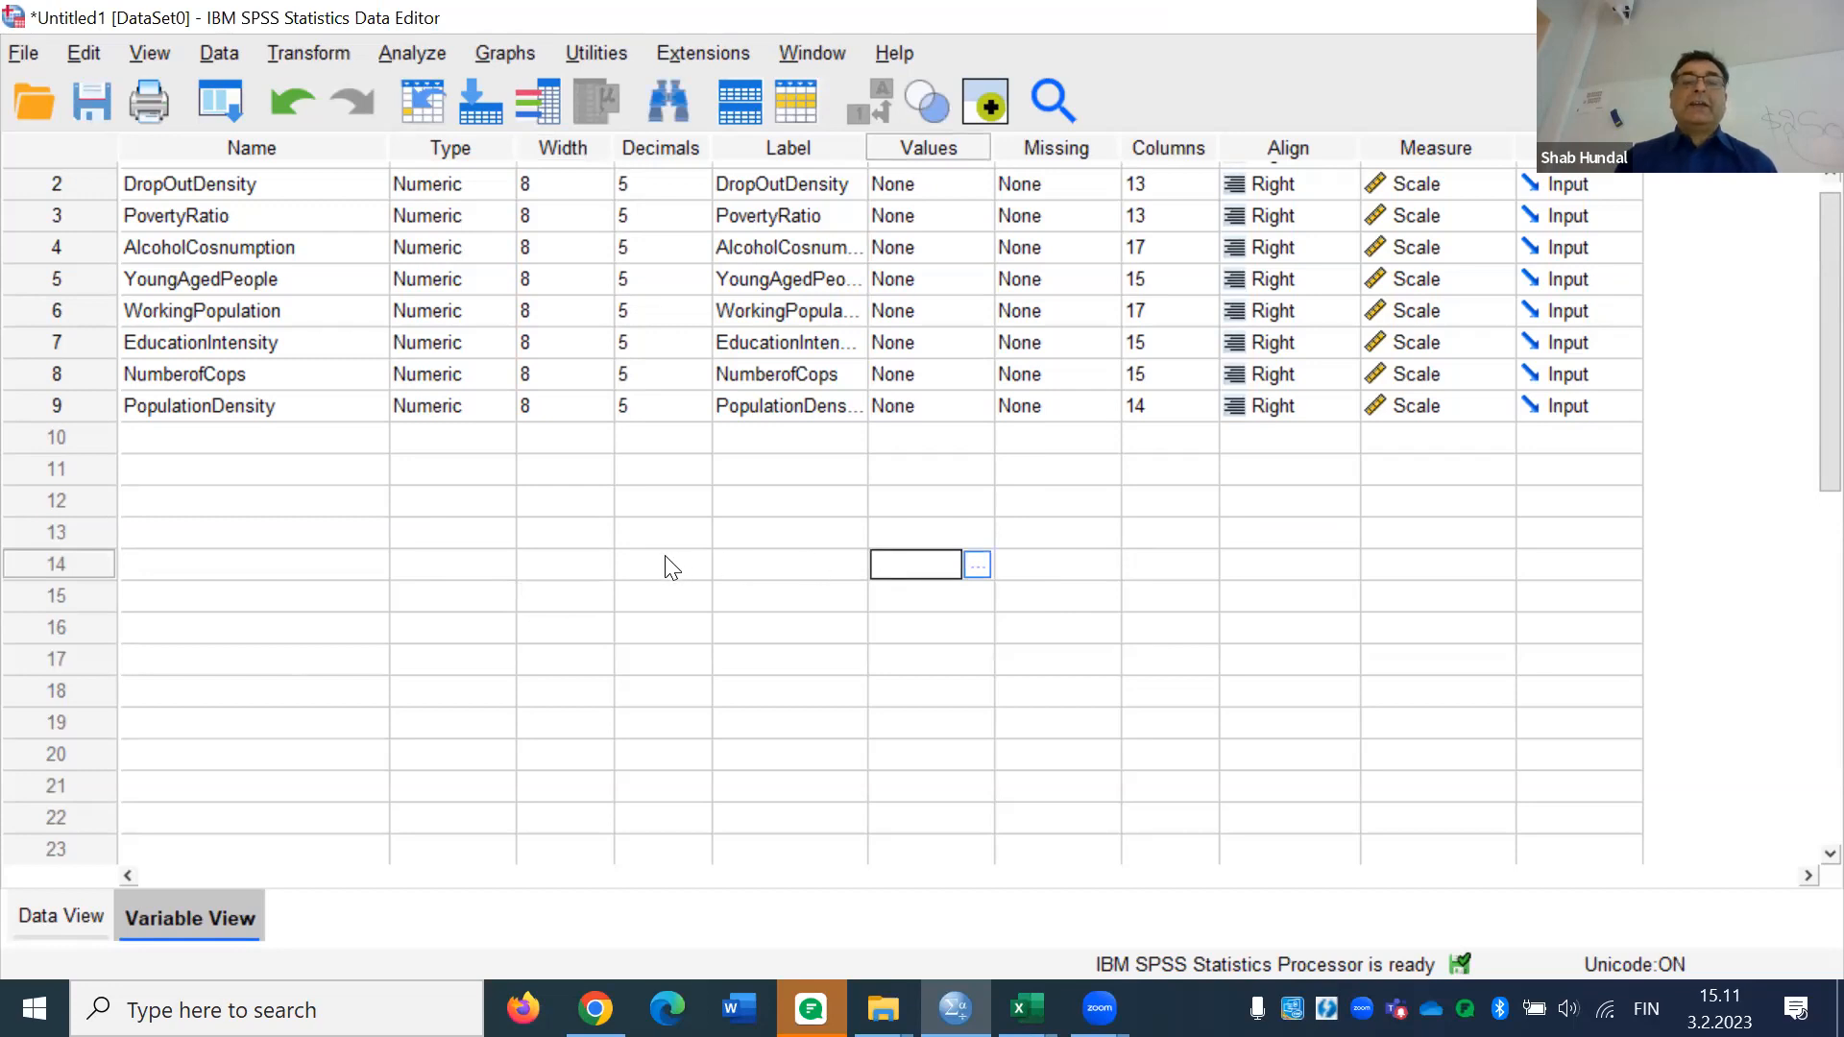
click(574, 188)
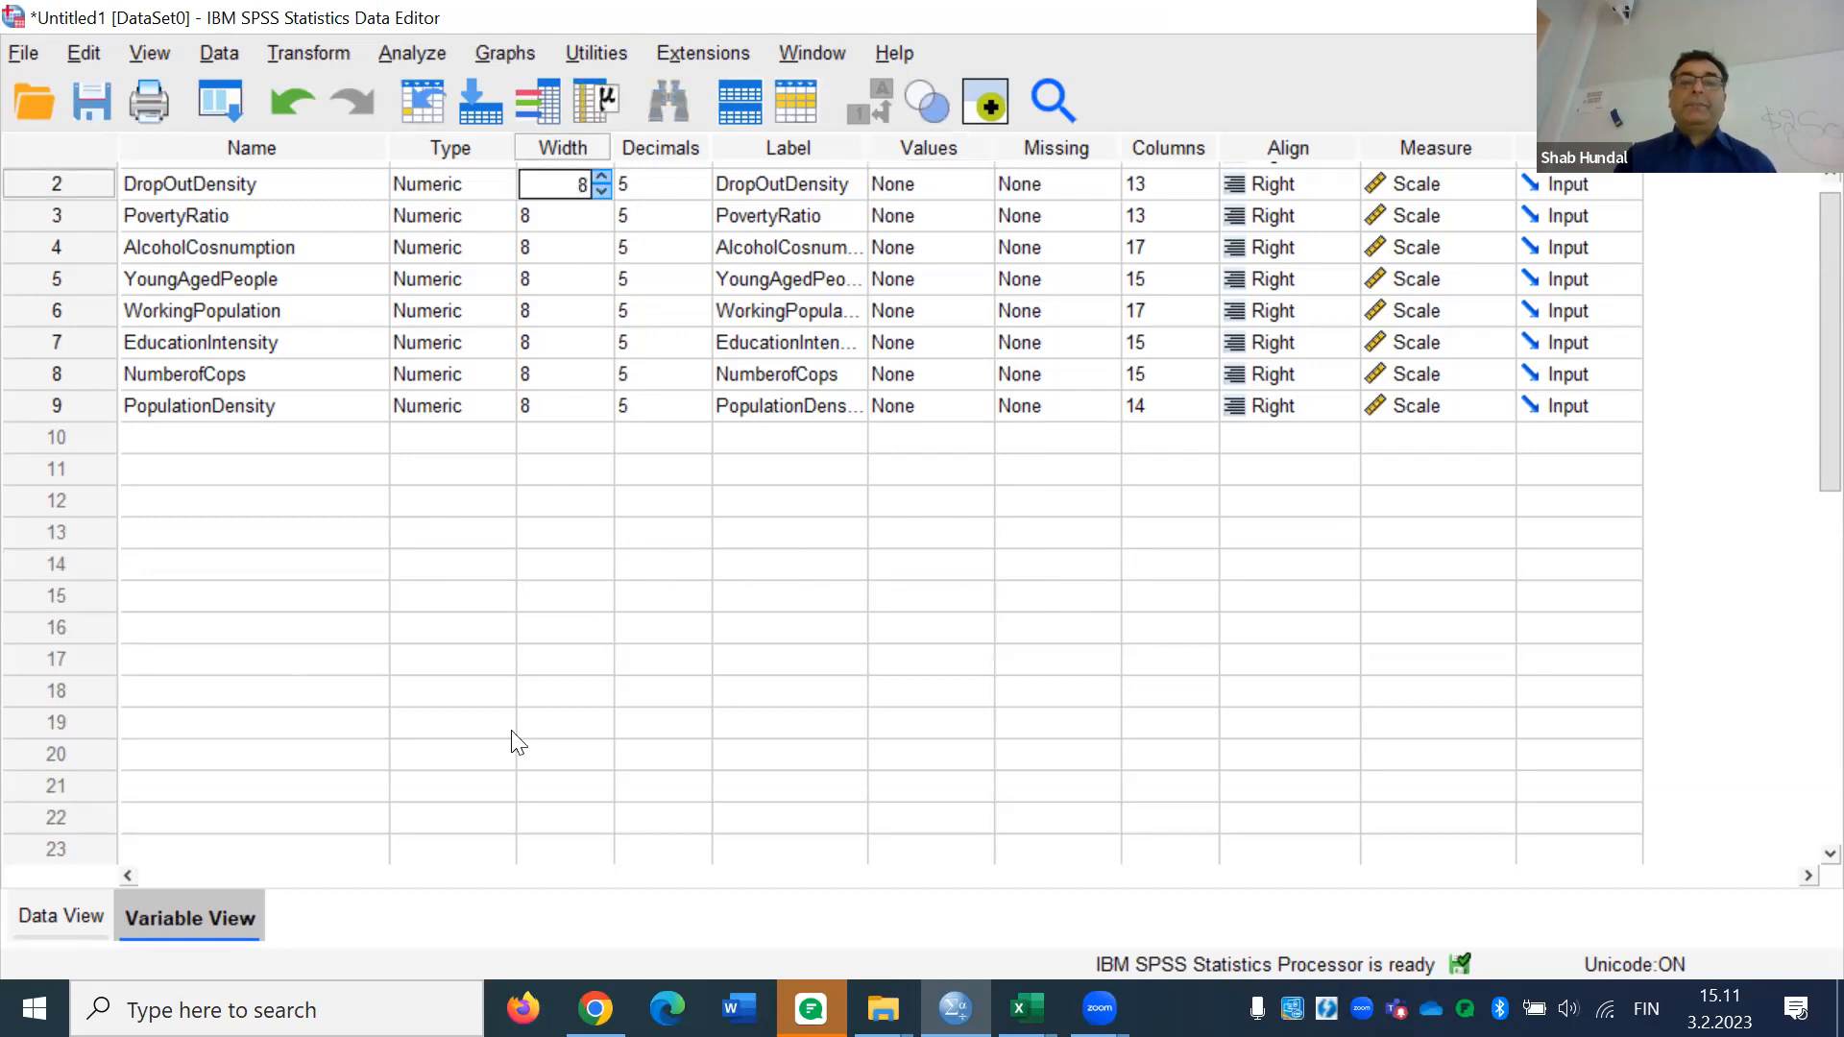
click(623, 567)
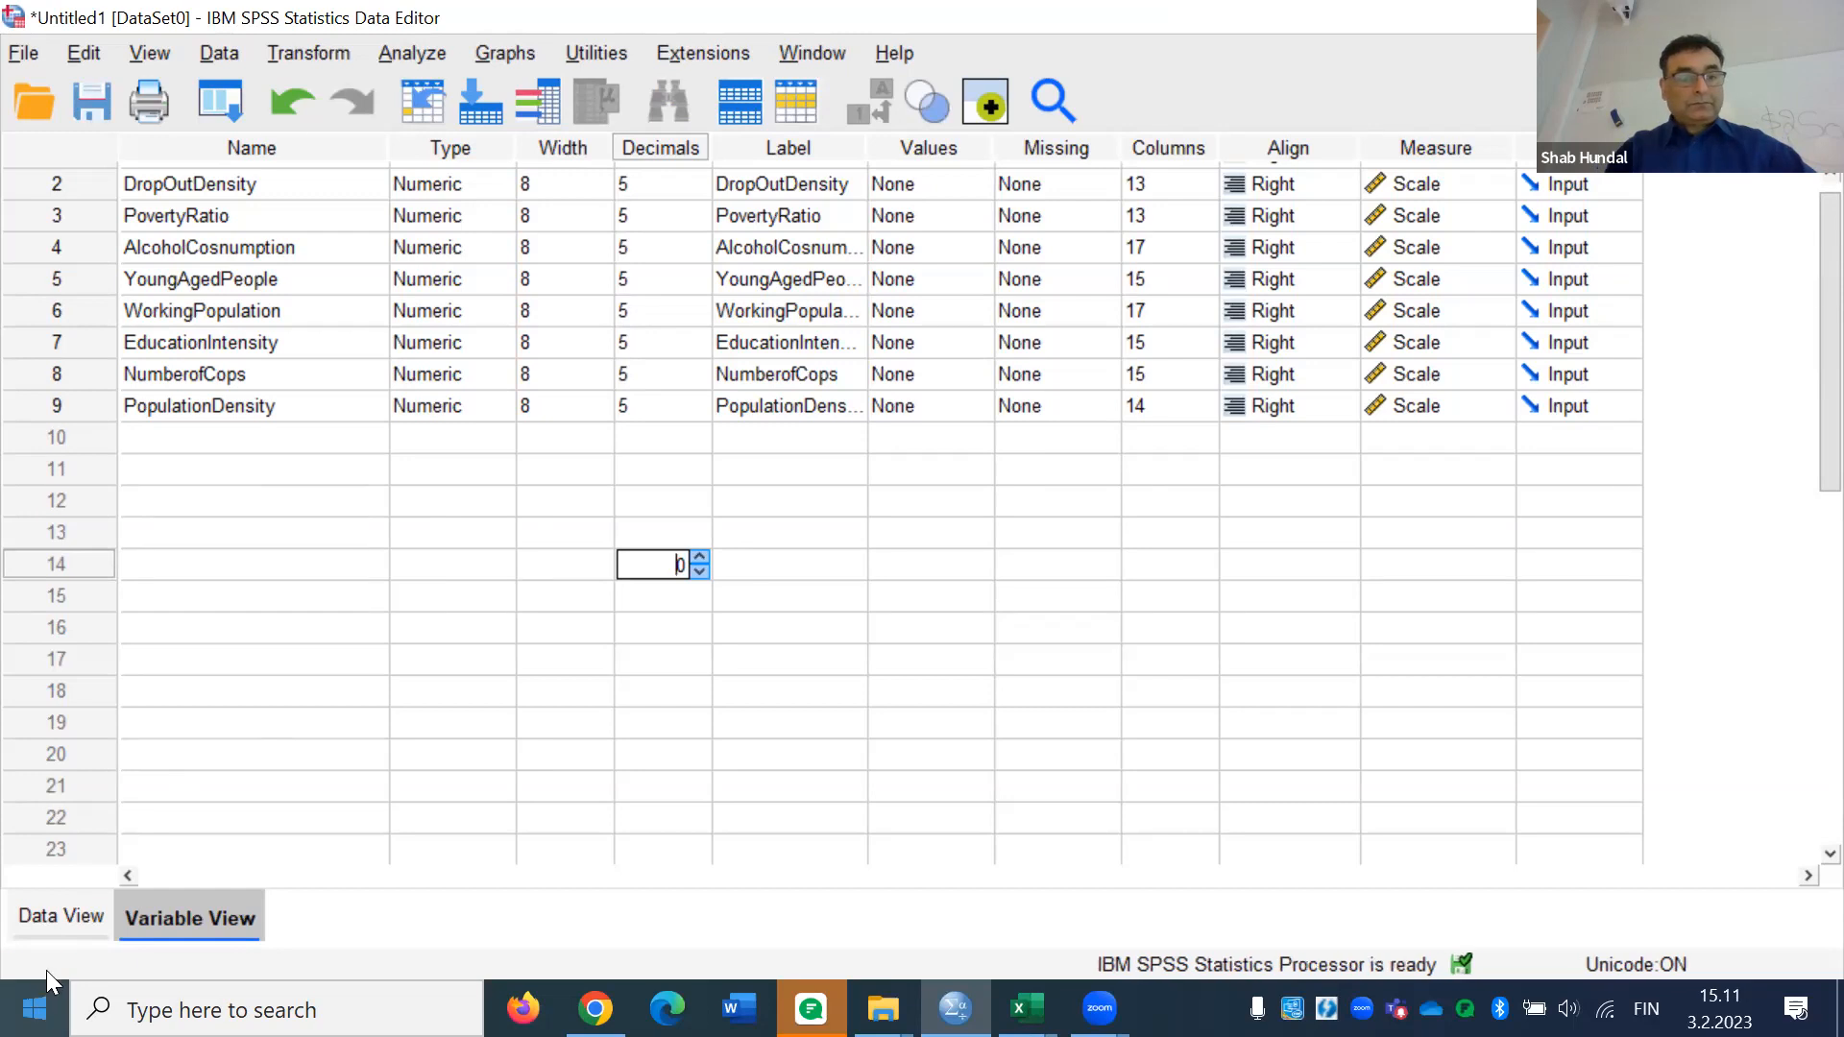
Examine the data values across all variable columns from CrimeRate to PopulationDensity
click(55, 918)
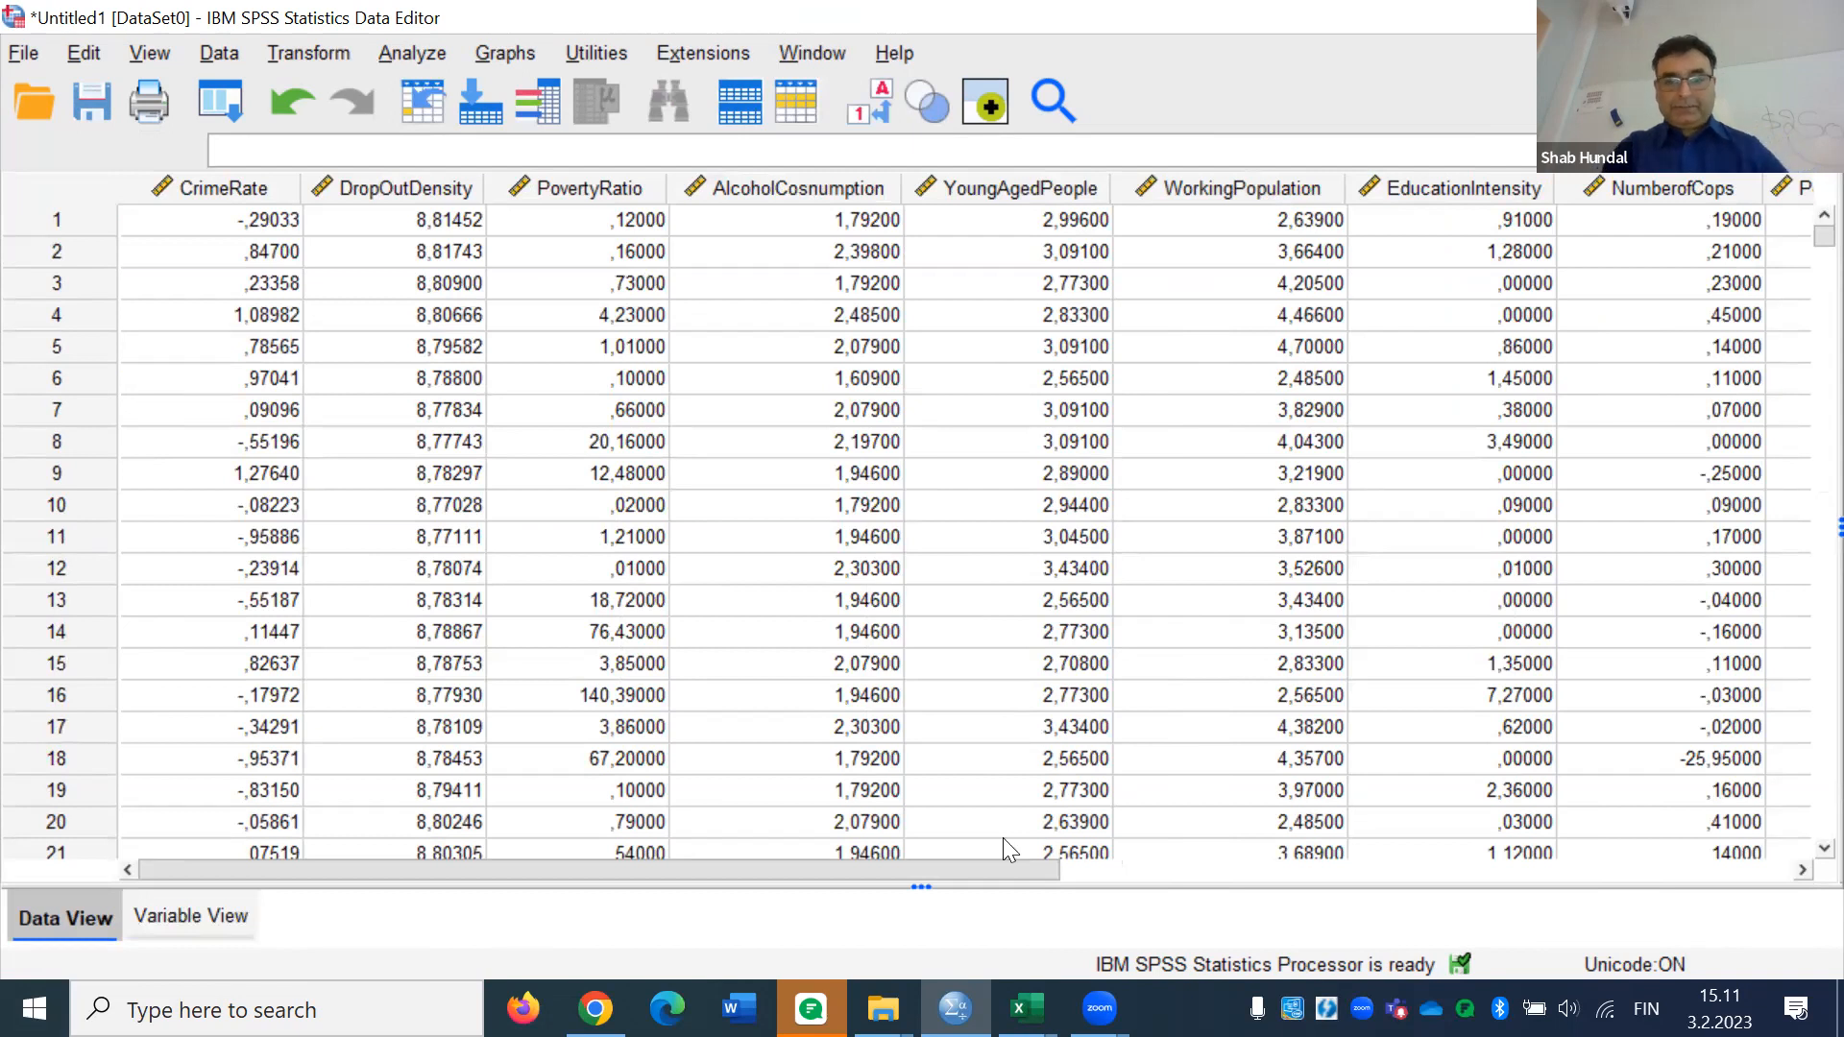
drag(1001, 864, 1814, 739)
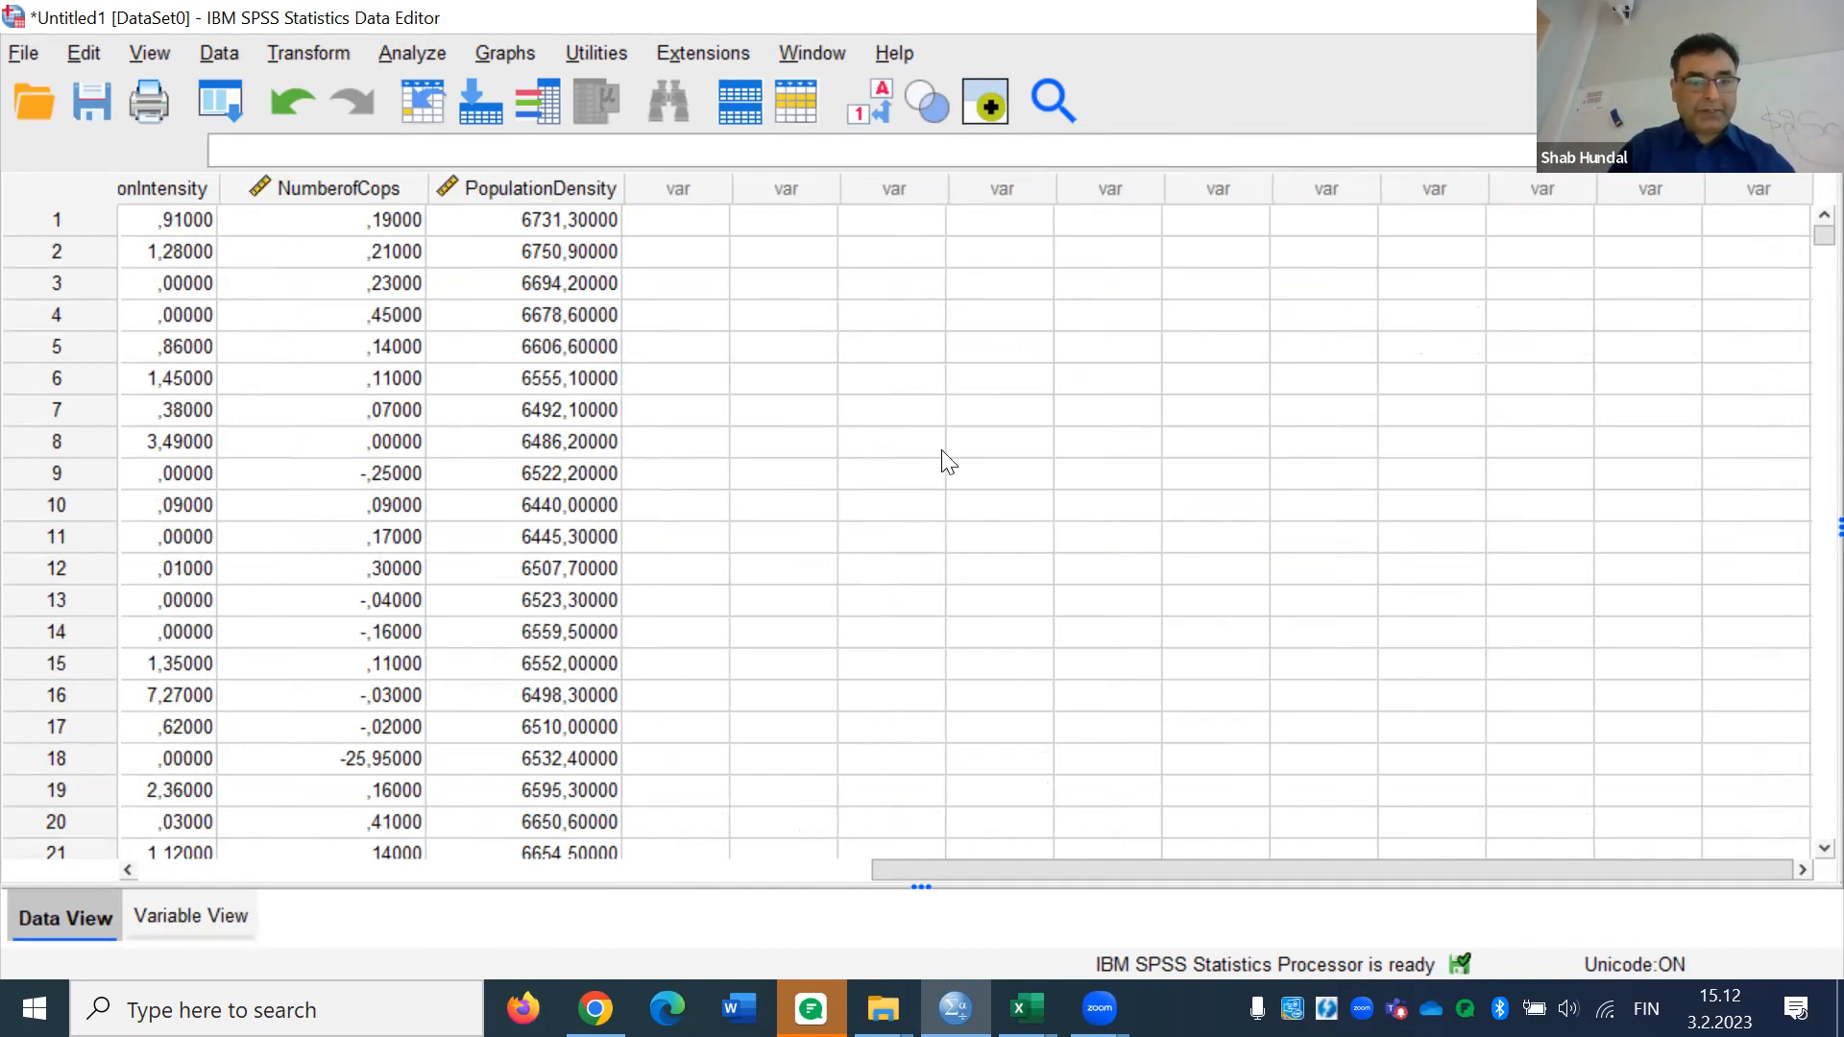
click(163, 917)
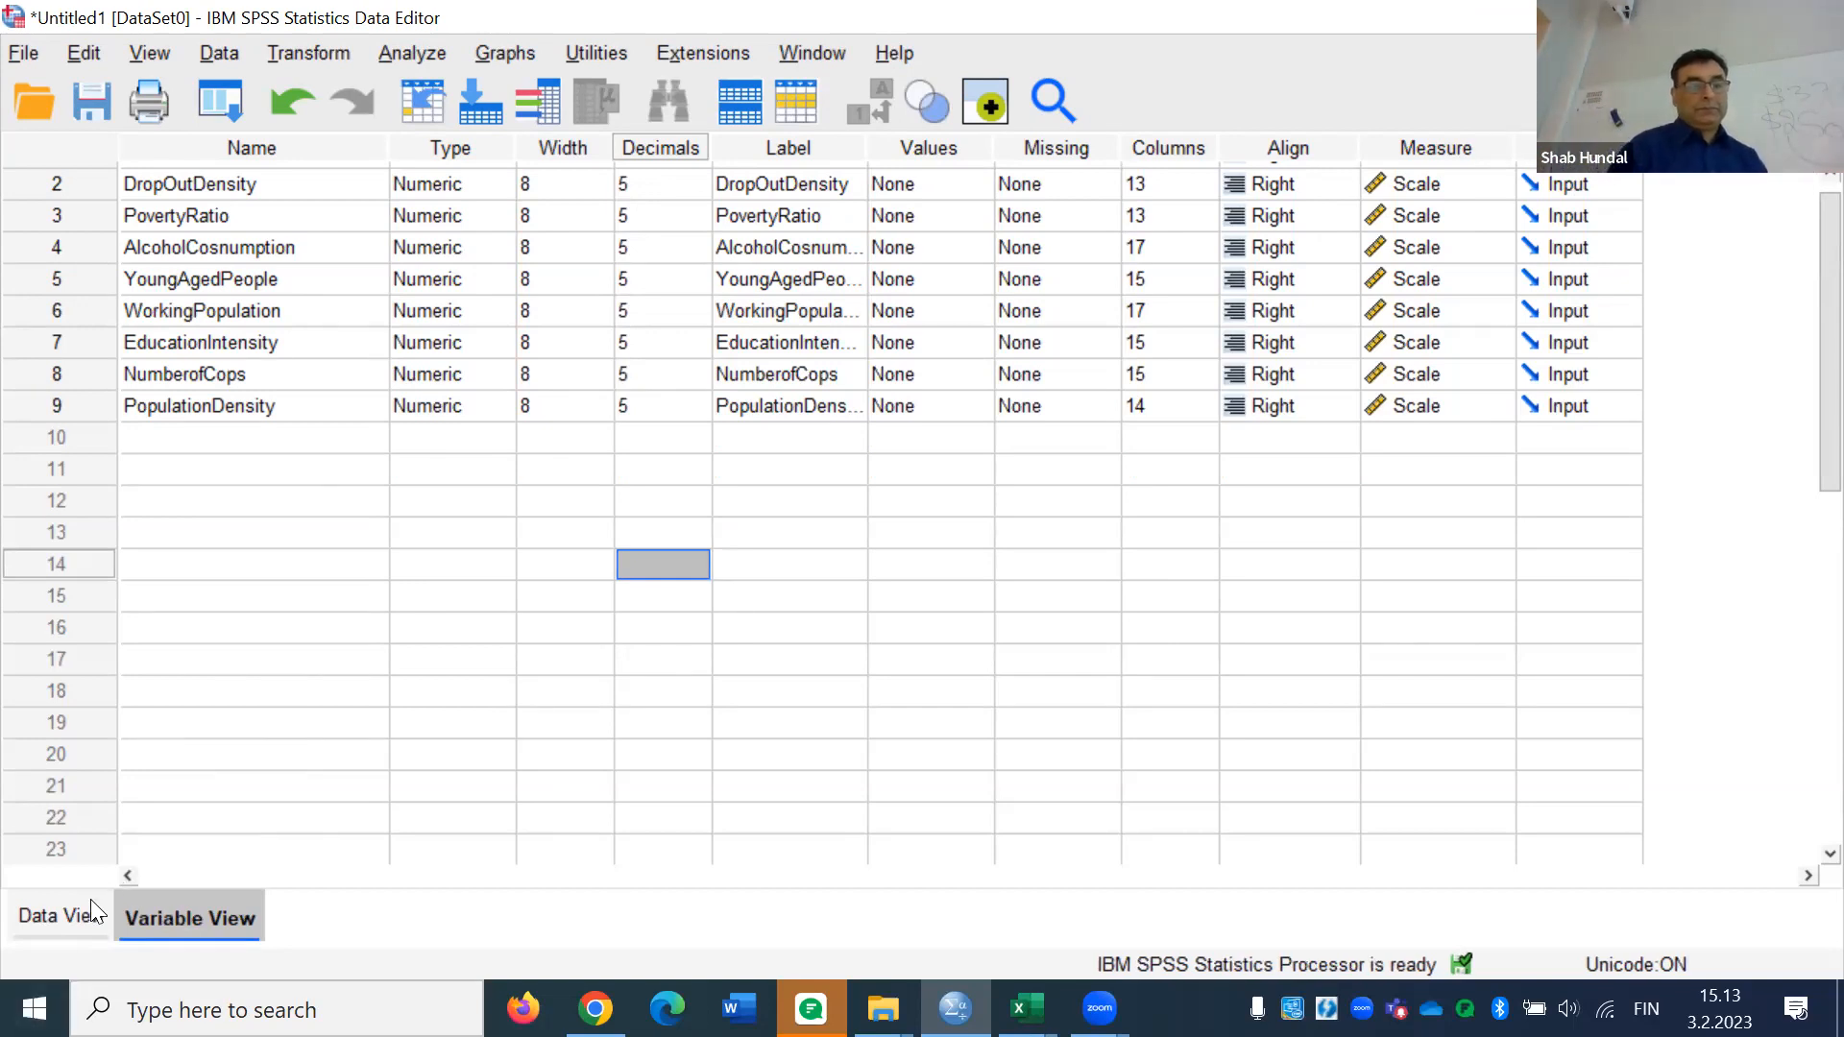
click(73, 916)
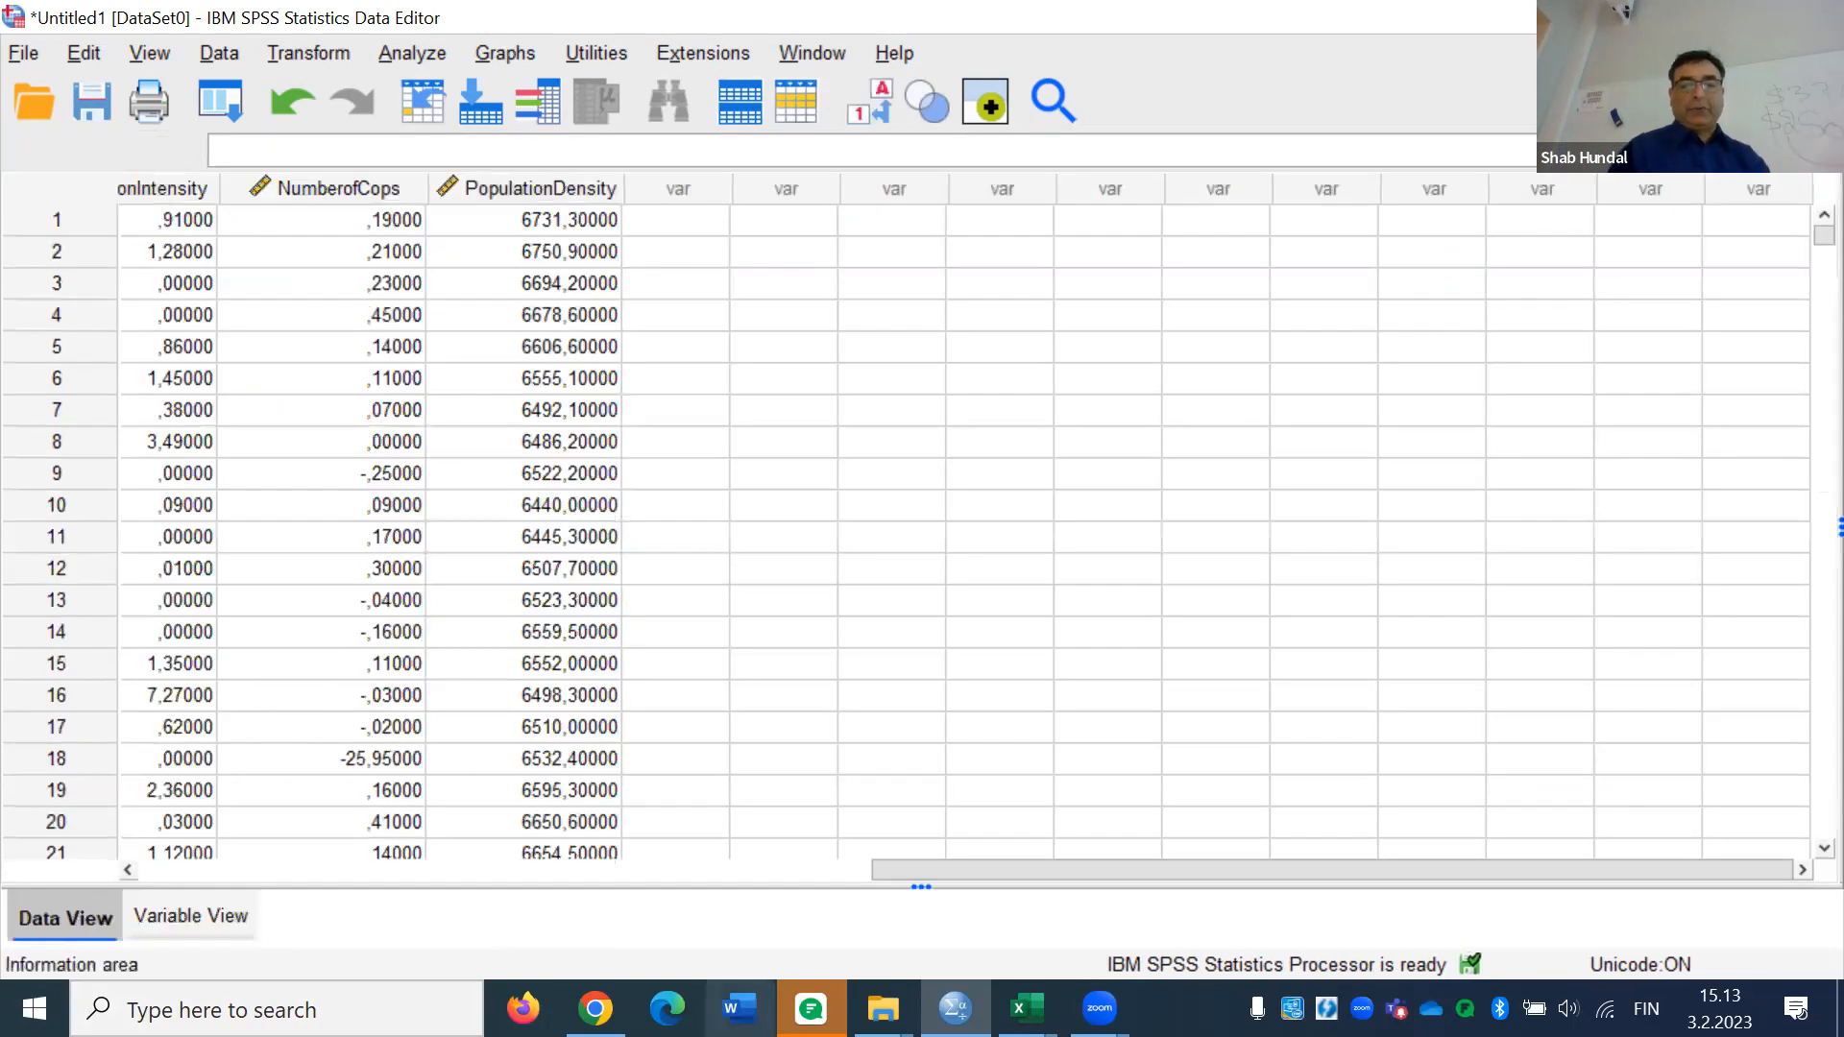
drag(922, 870, 128, 877)
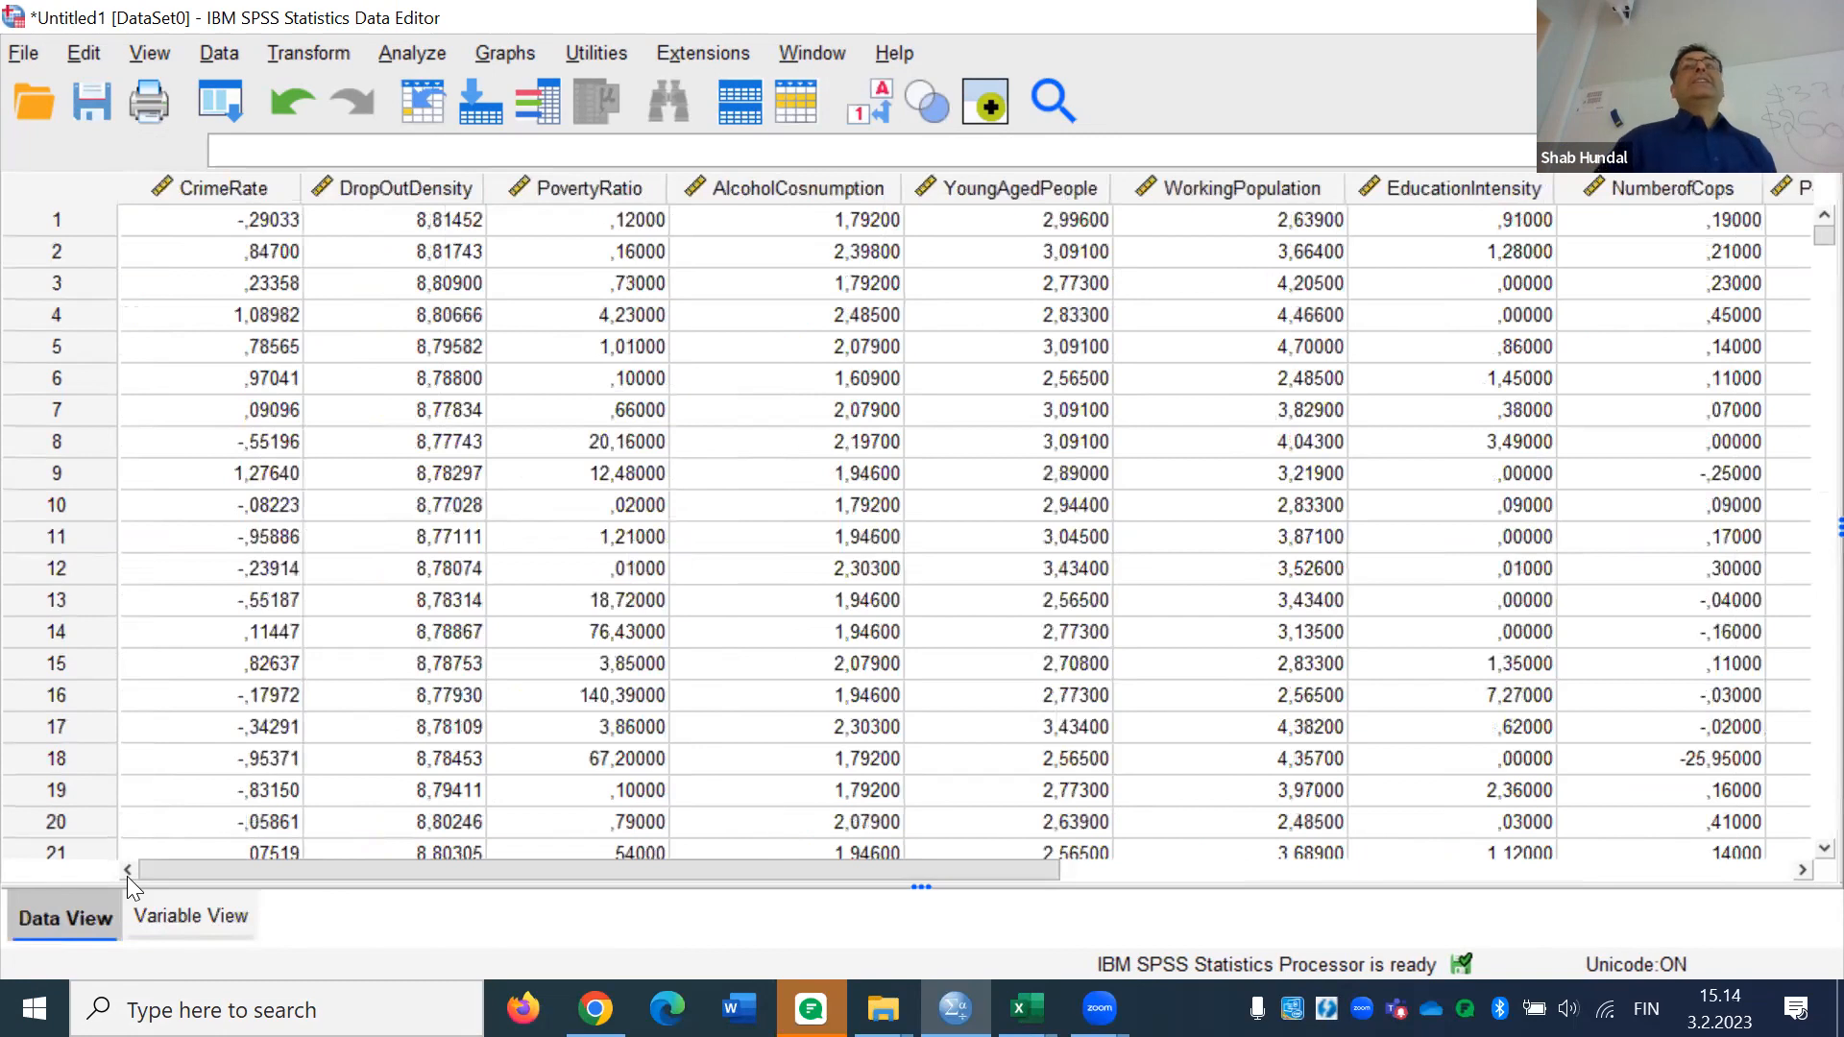
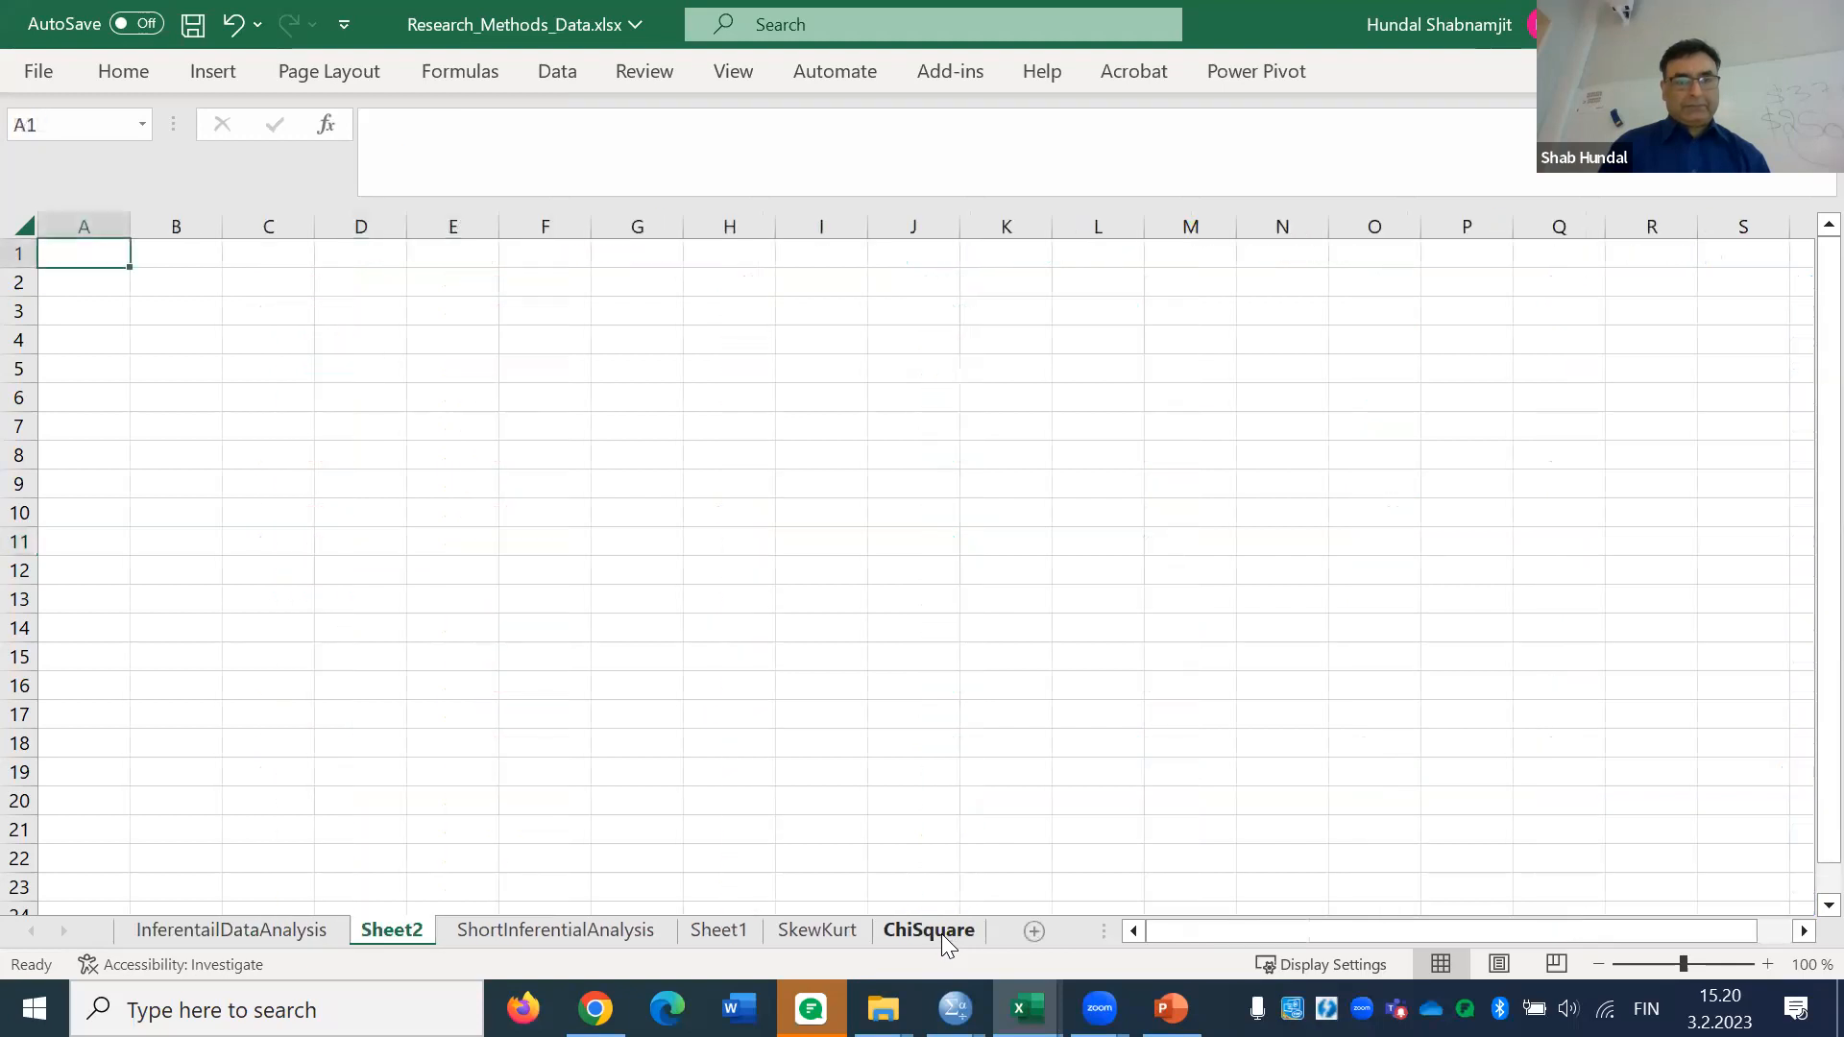
In the Excel workbook's Sheet2, enter the heading Marks in cell E3
click(464, 304)
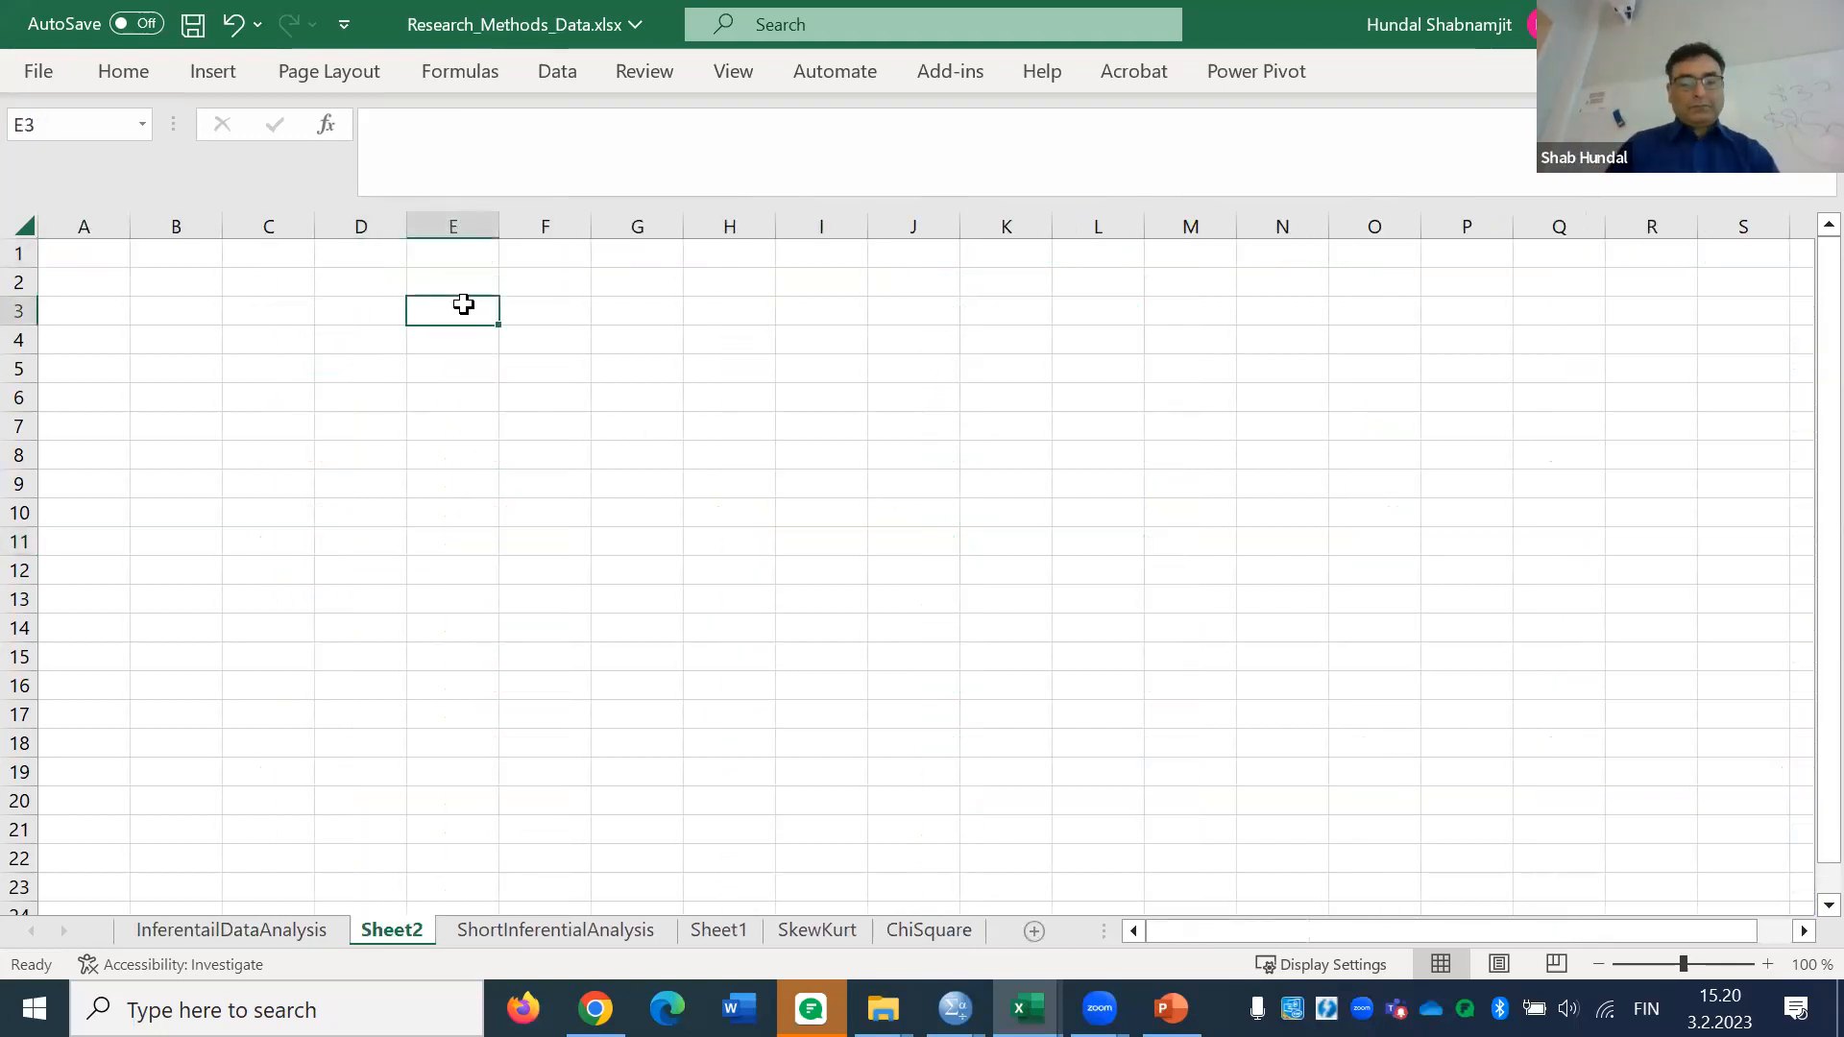
text(Marks)
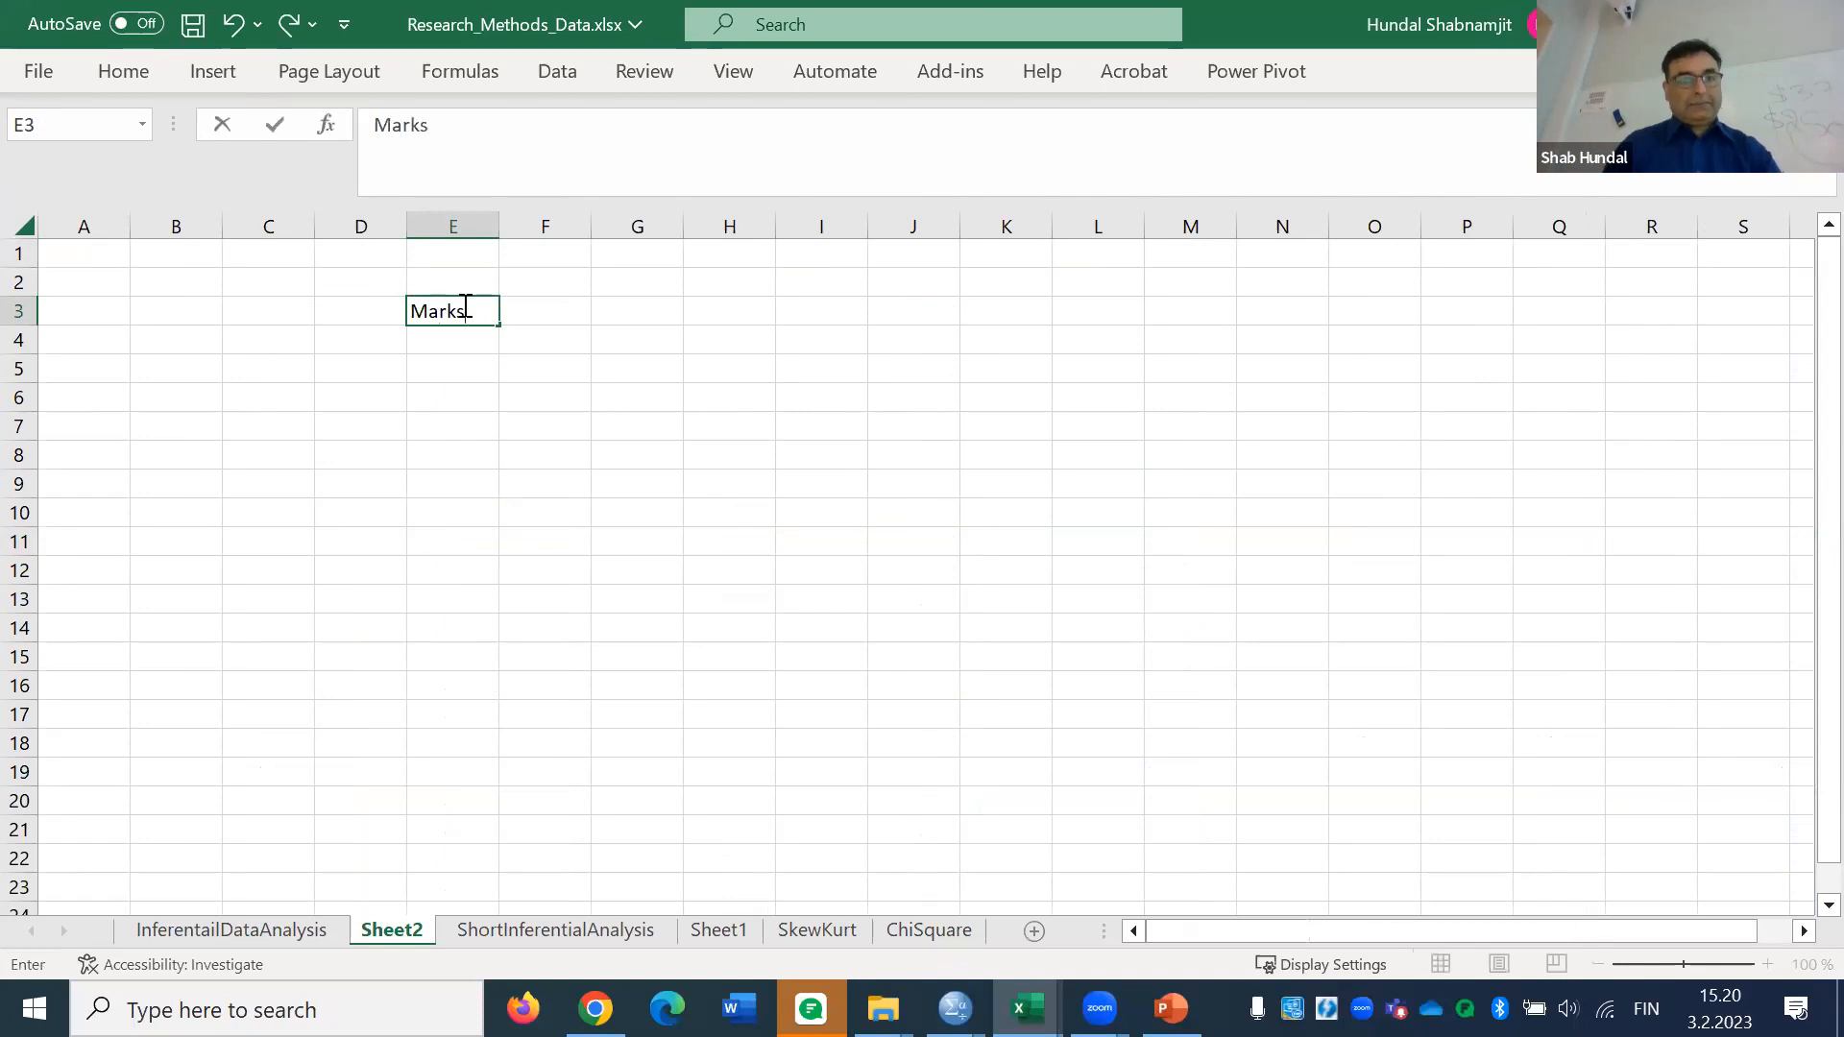
click(470, 337)
Number the rows beside the Marks column from 1 to 10 in cells D4 to D13
click(357, 343)
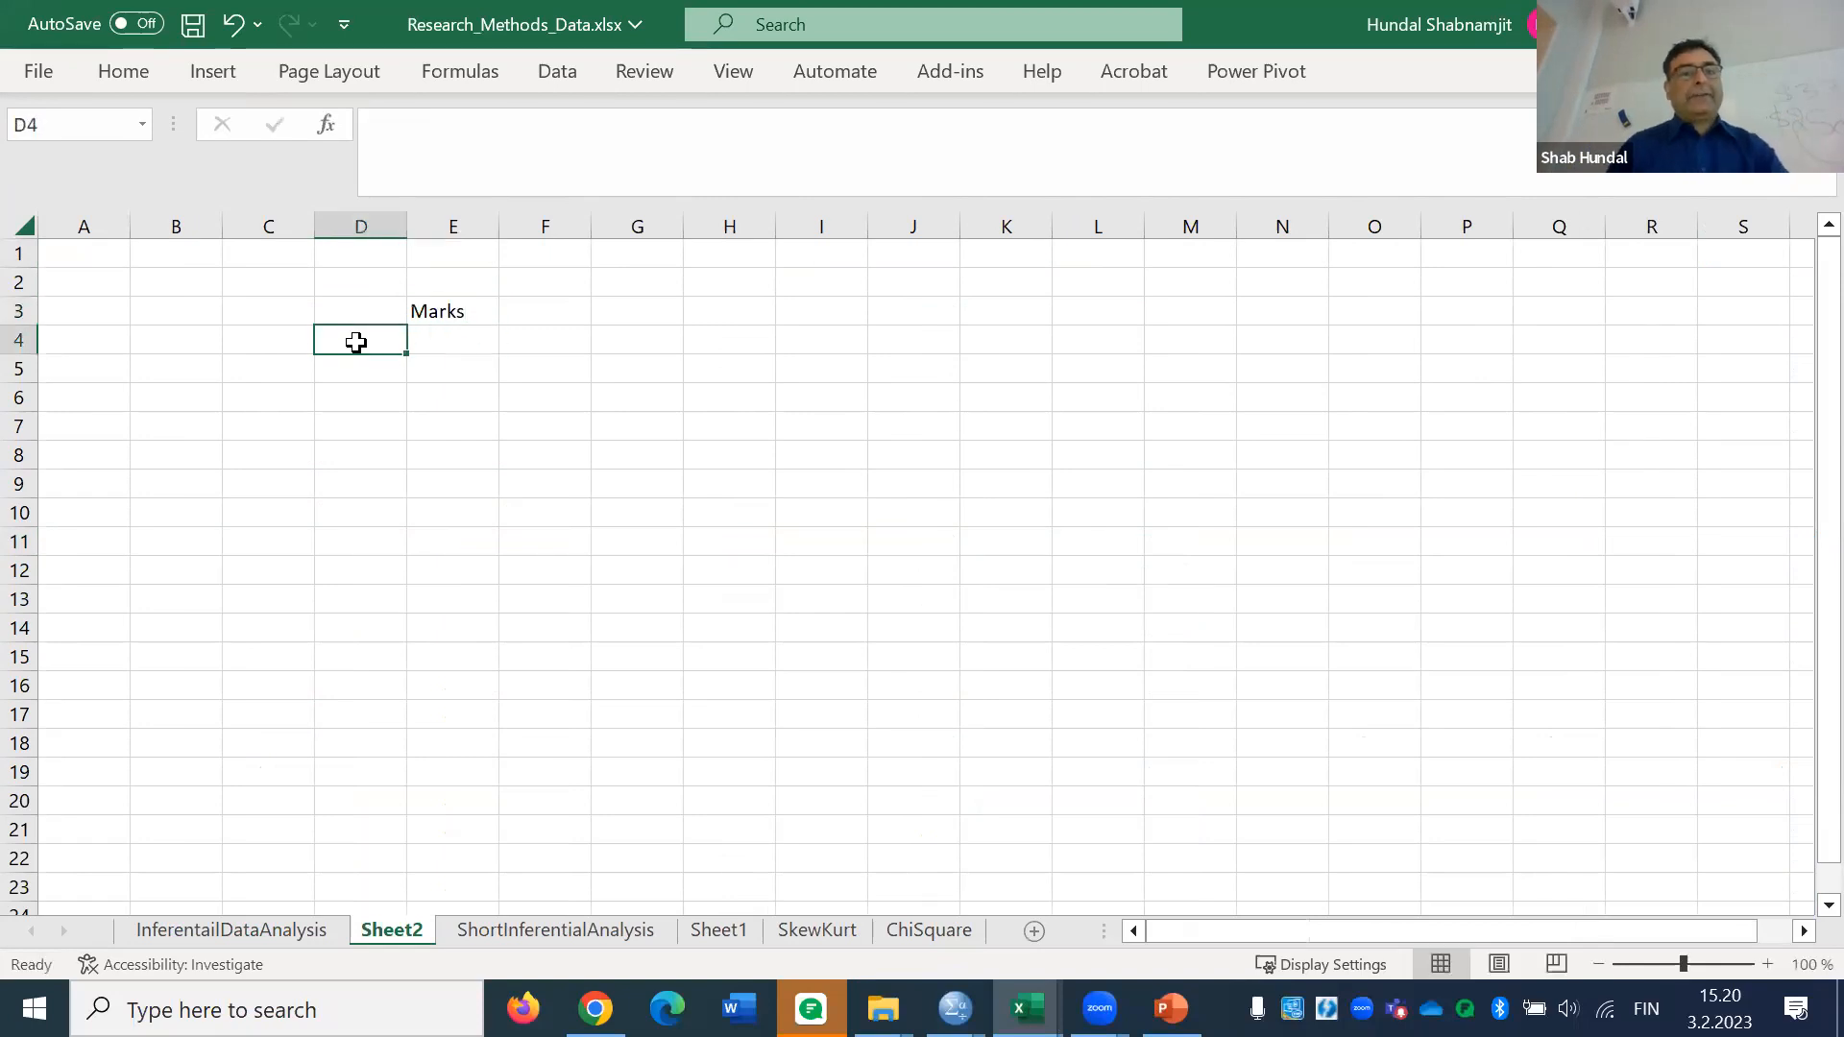
text(1)
key(Return)
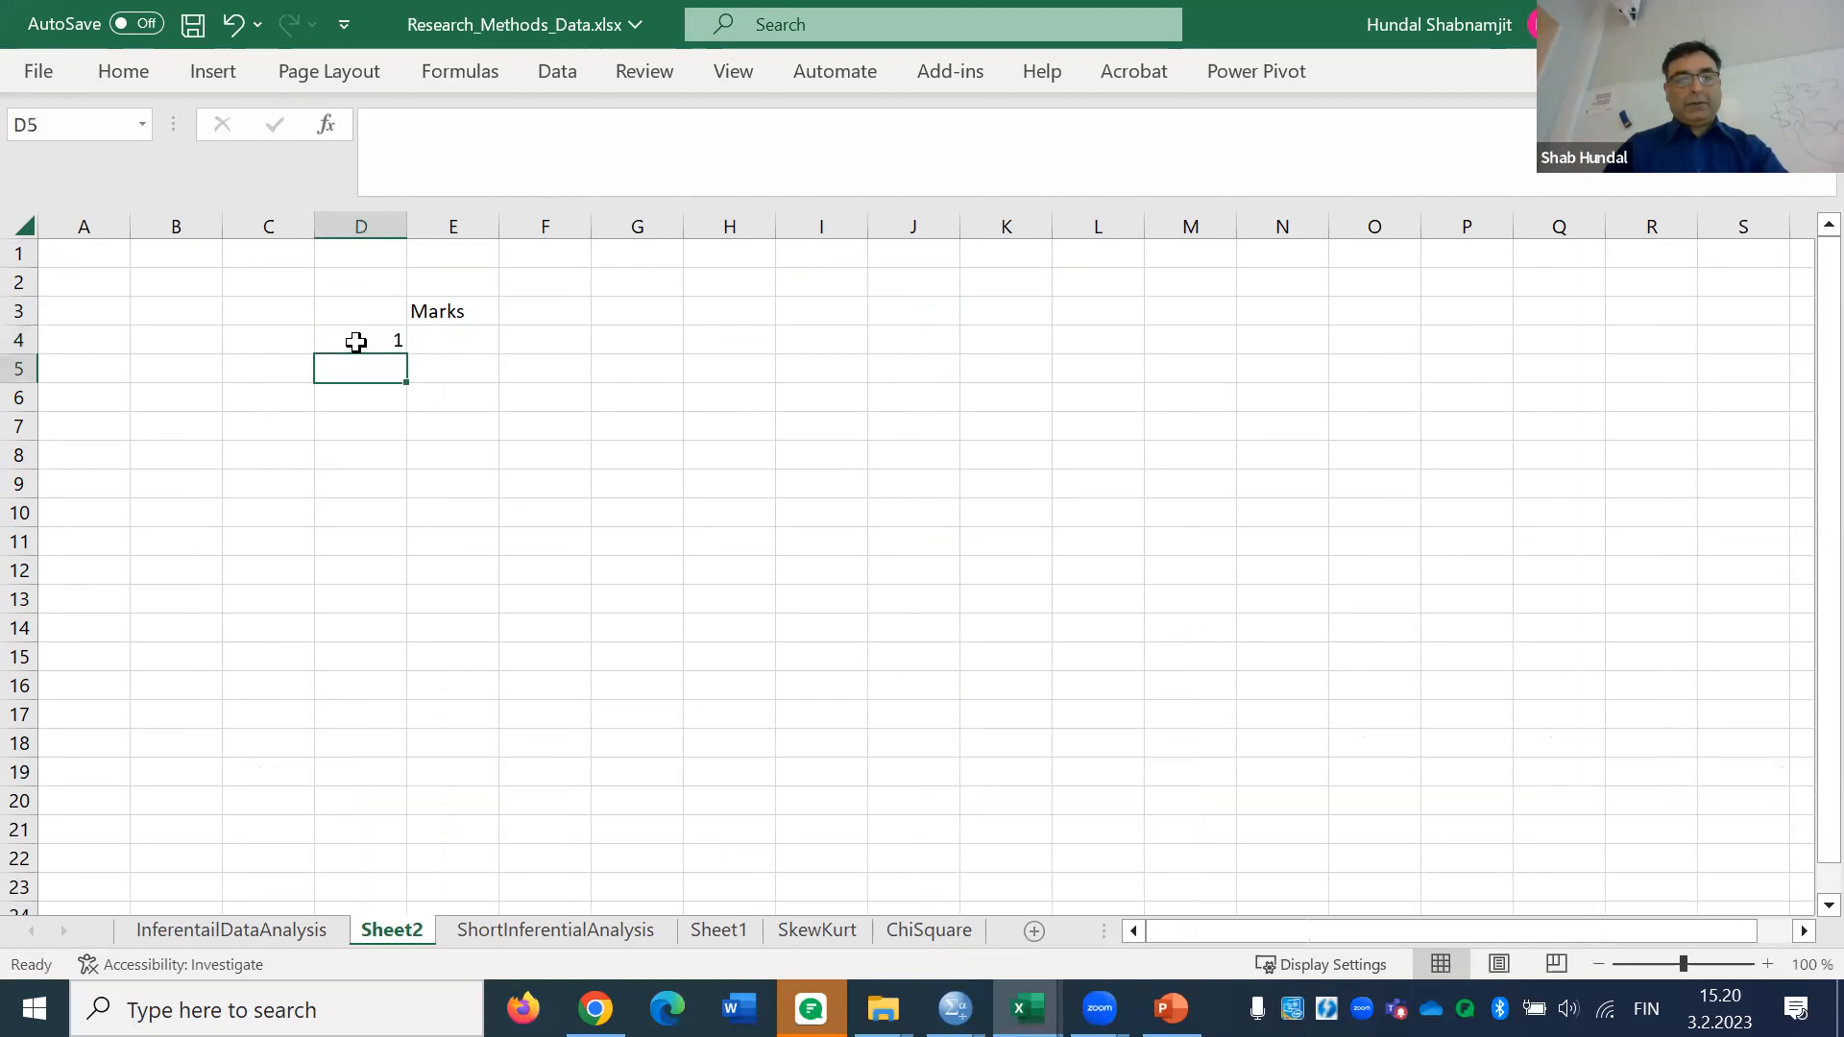
text(2)
key(Return)
text(2)
key(Return)
text(2)
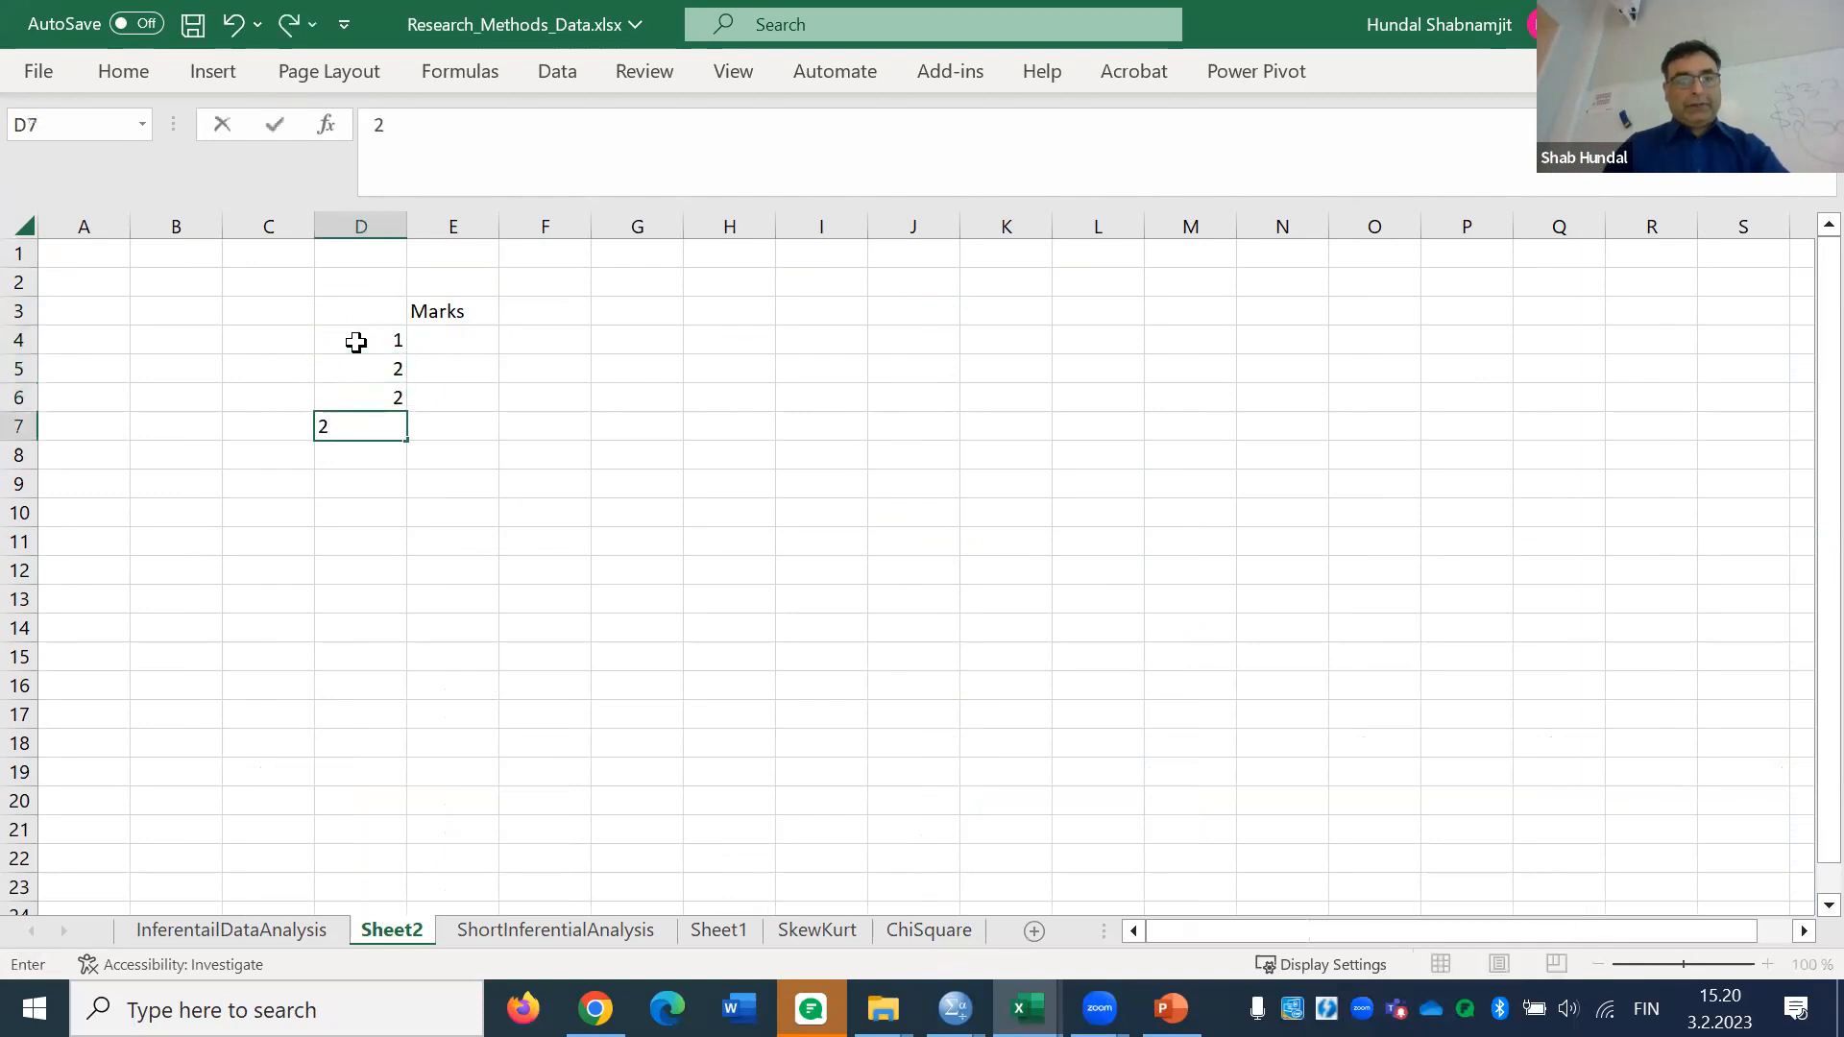
key(BackSpace)
click(357, 344)
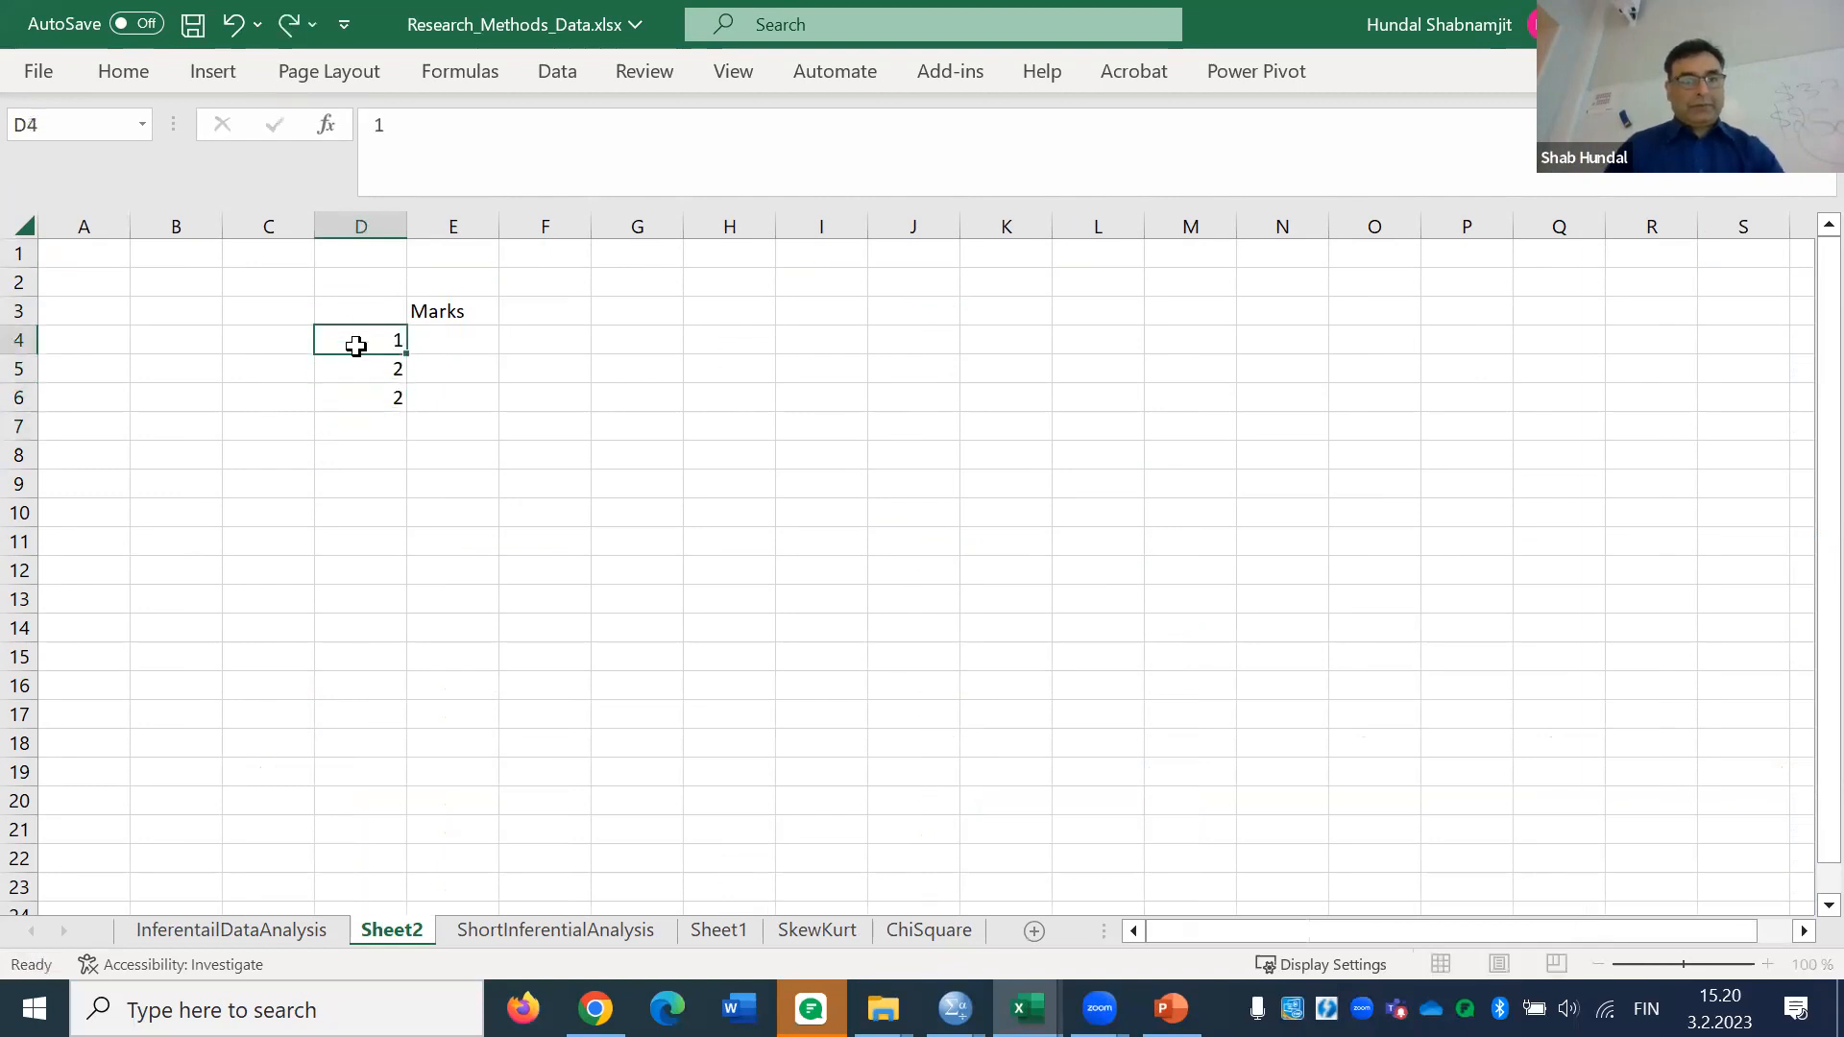
drag(390, 363, 407, 605)
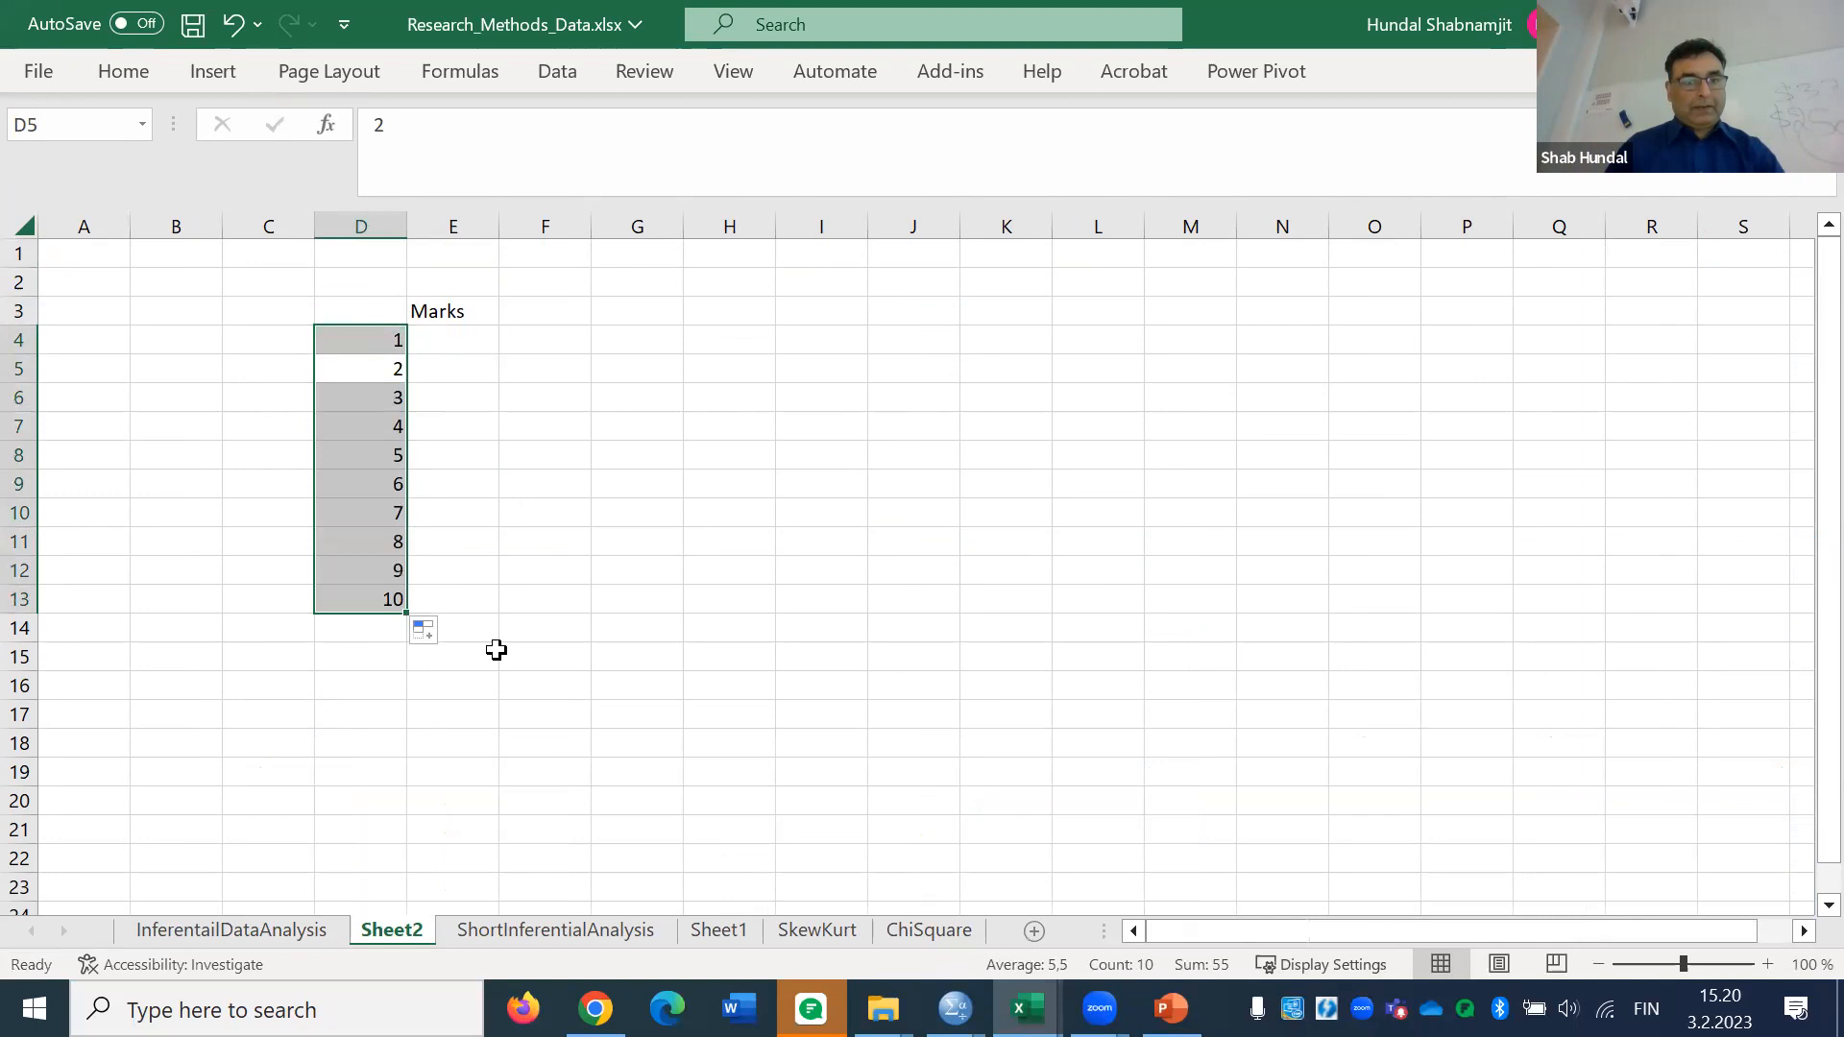
click(592, 604)
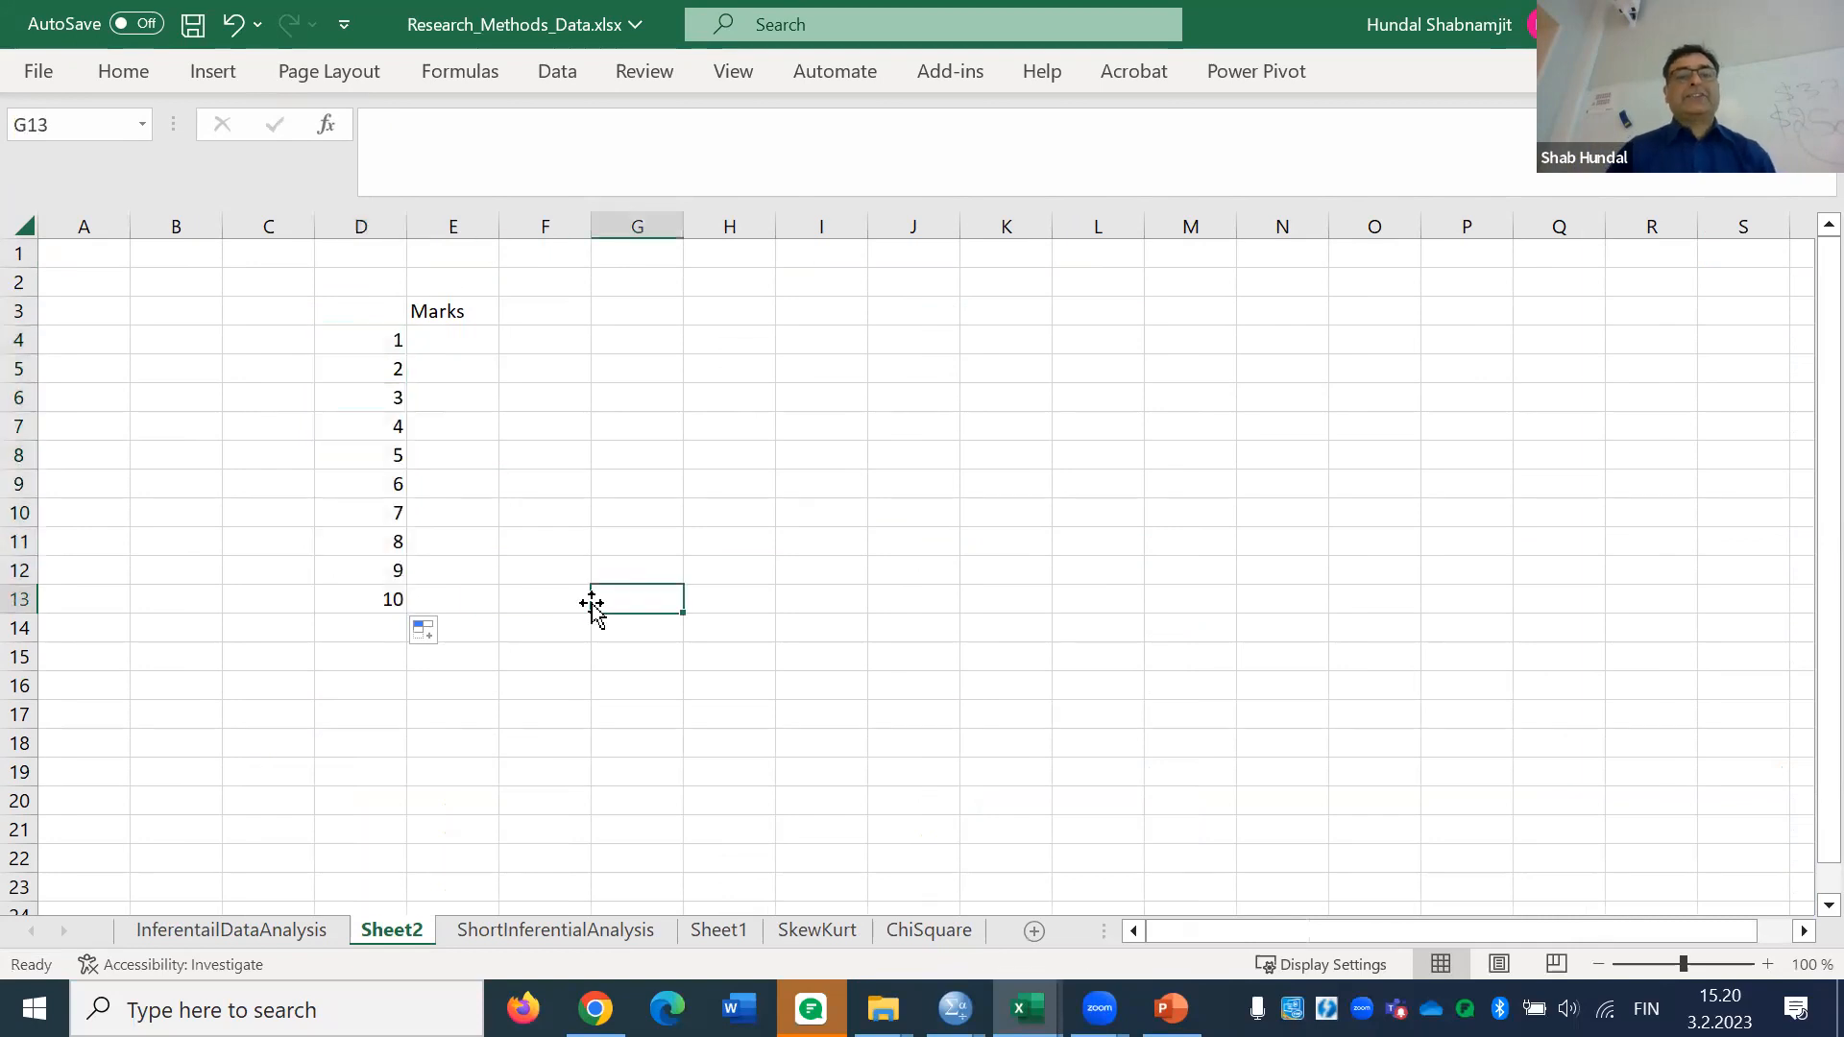
Fill the Marks column in E4 to E13 with 30, 34, 27, 16, 24, 45, 28, 33, 40 and 50
click(451, 338)
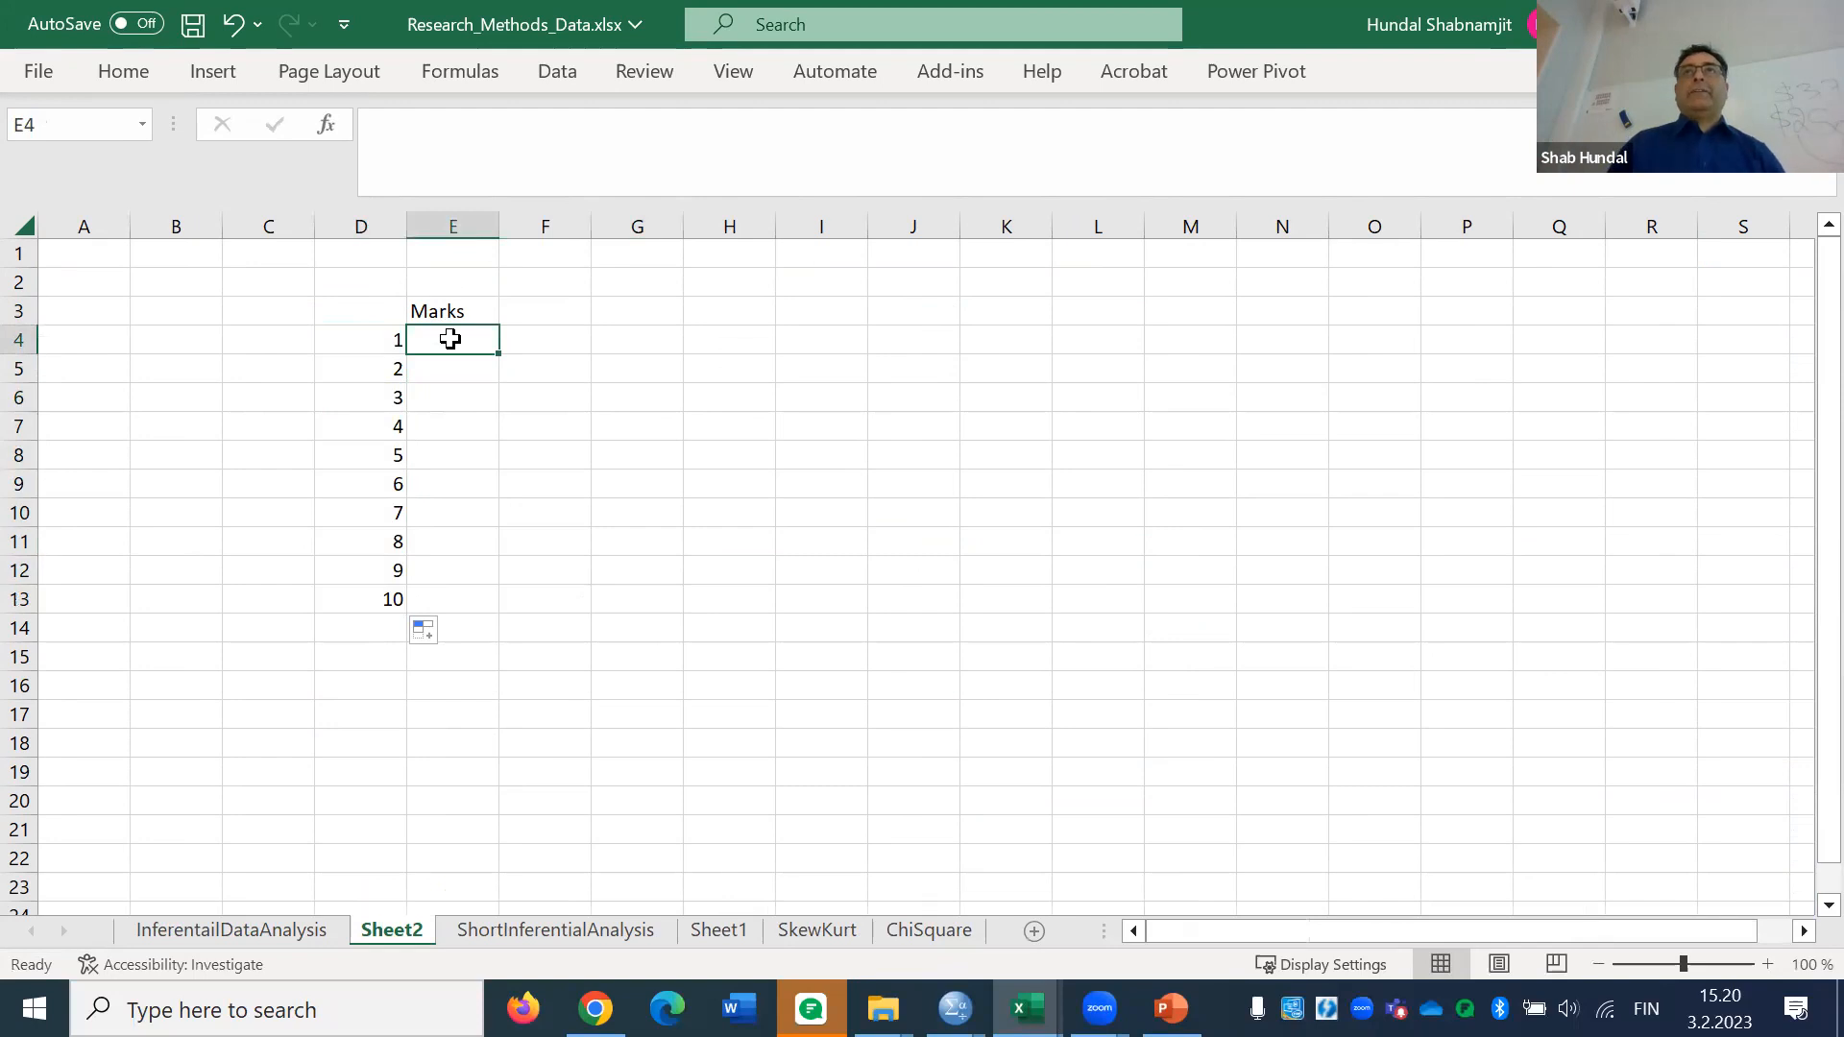
text(30)
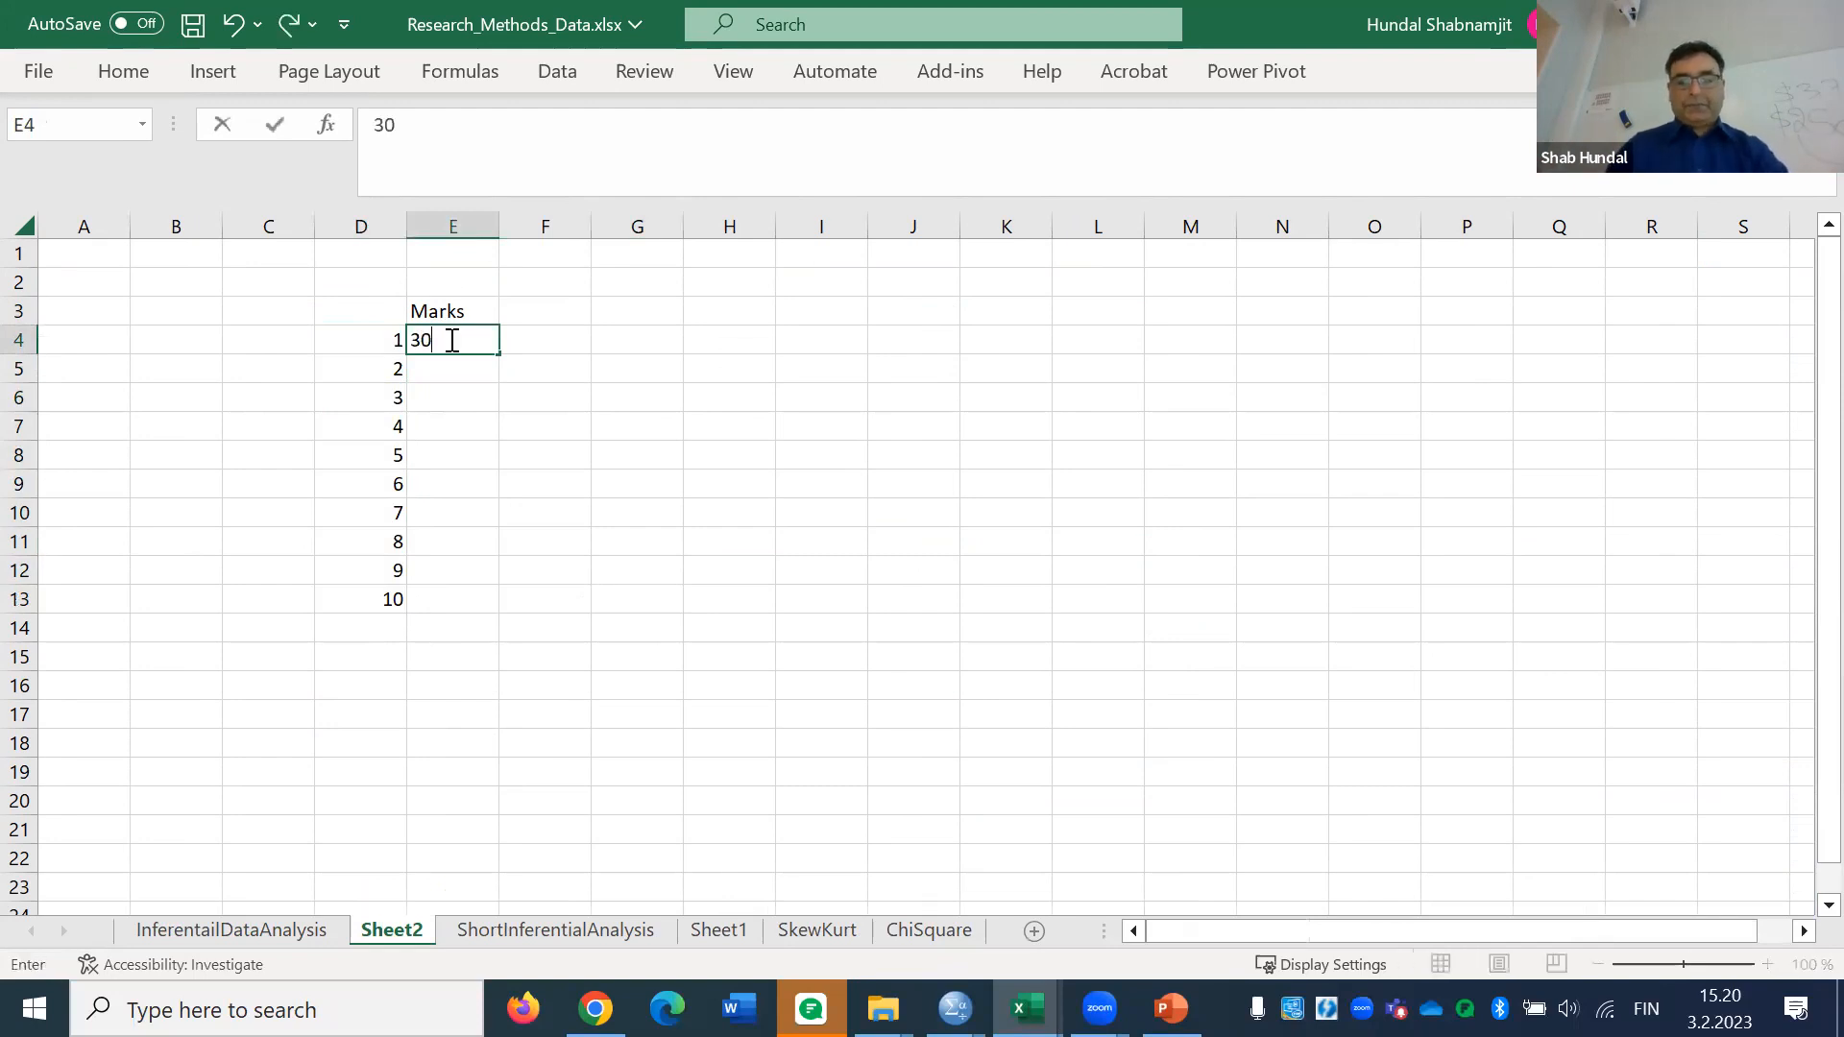
key(Return)
text(34)
key(Return)
text(27)
key(Return)
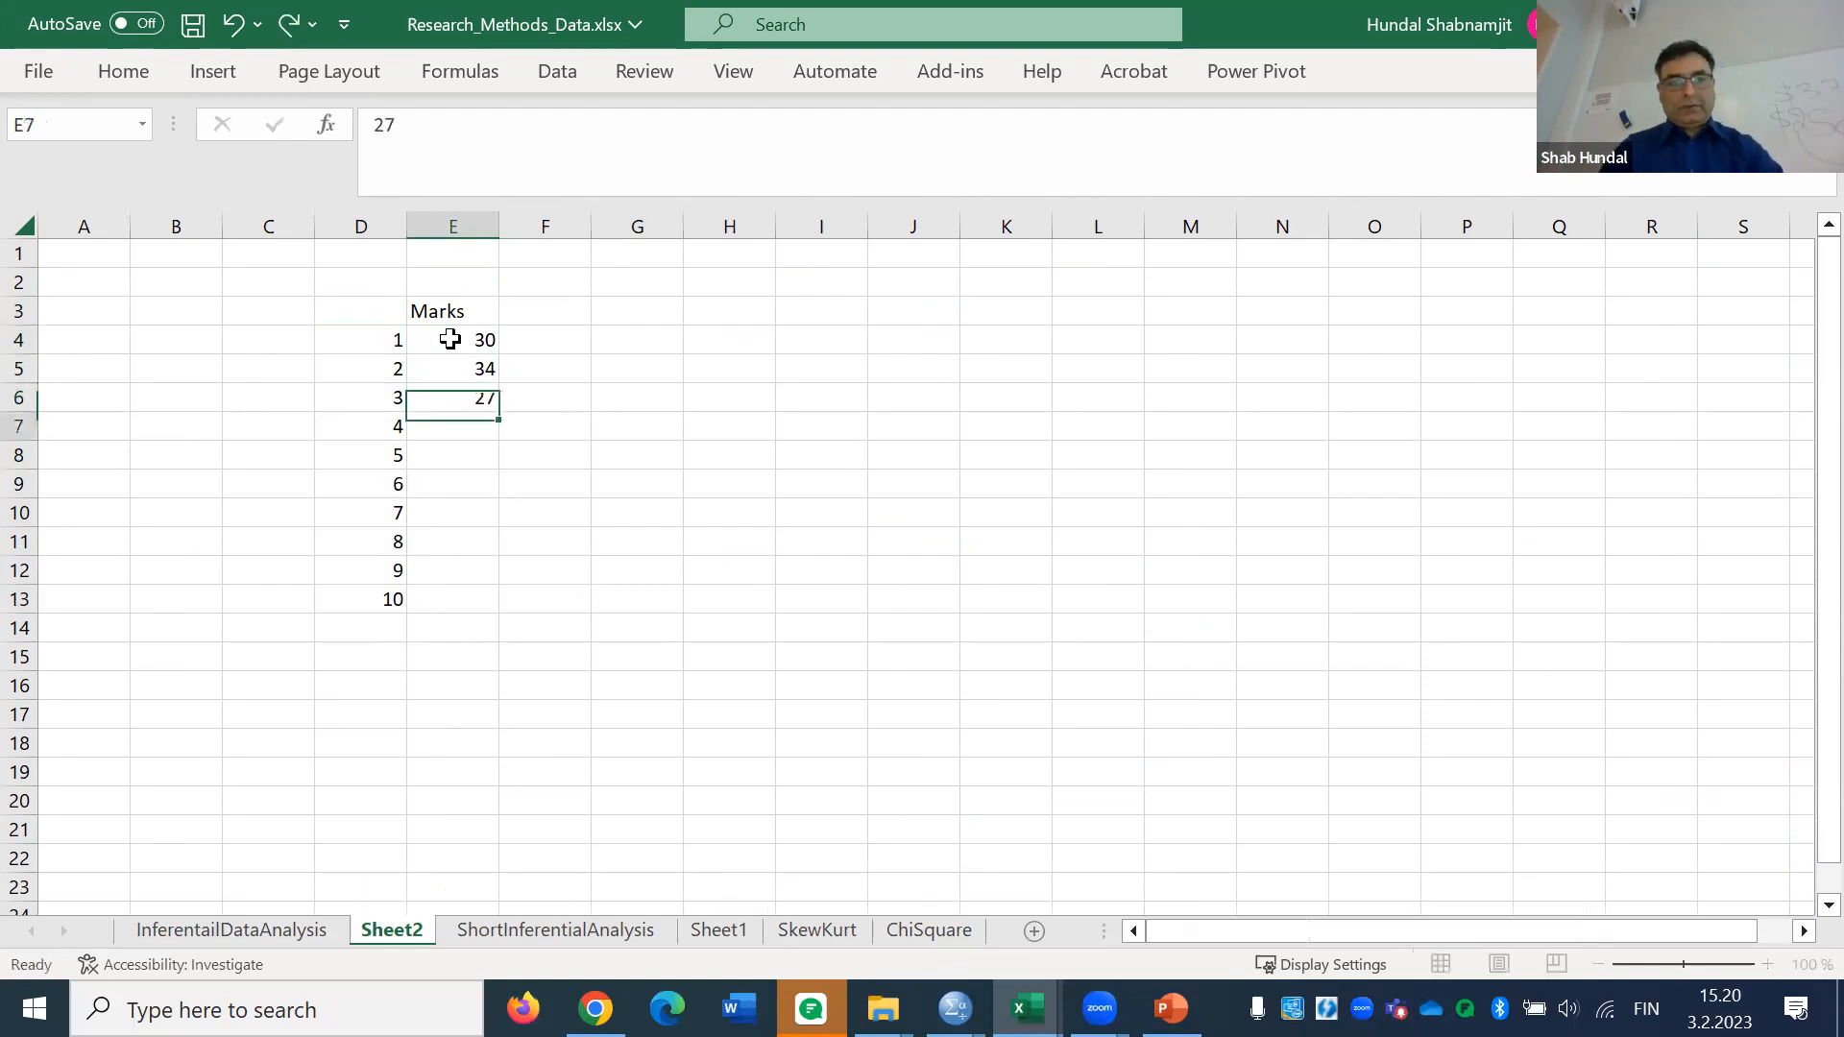
text(16)
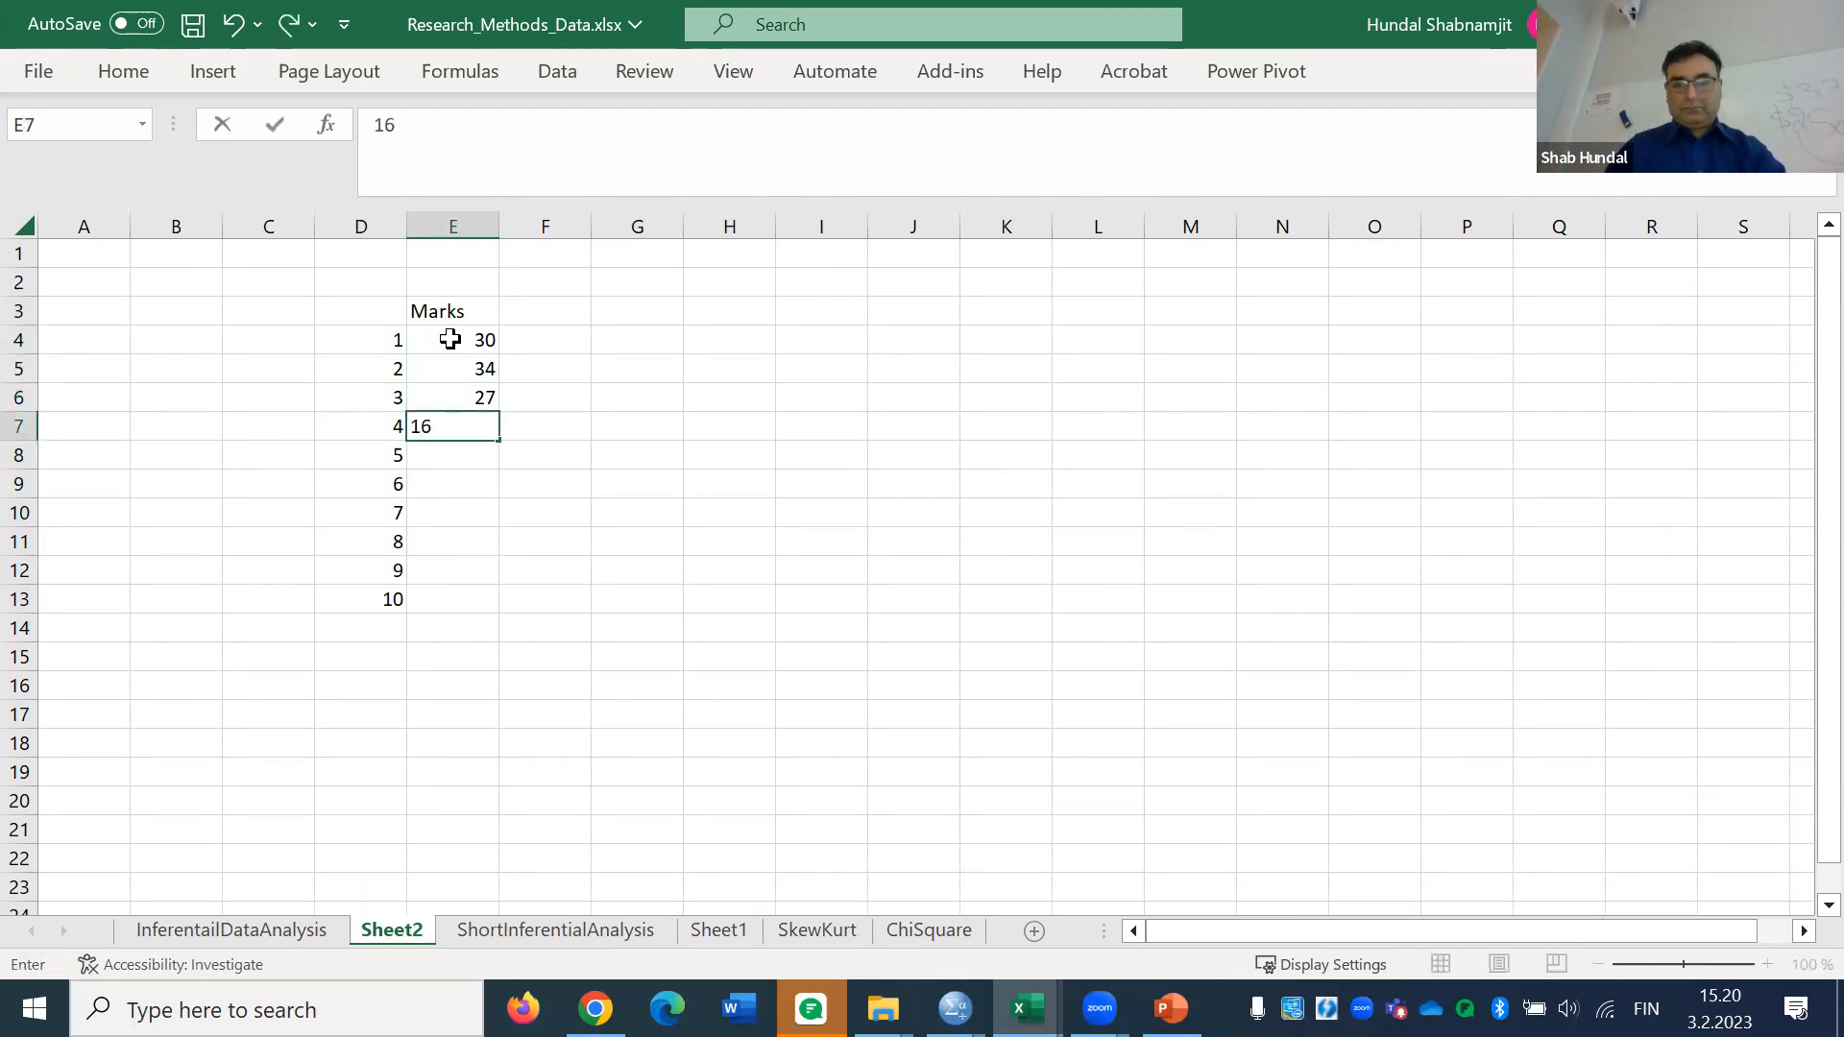
key(Return)
text(24)
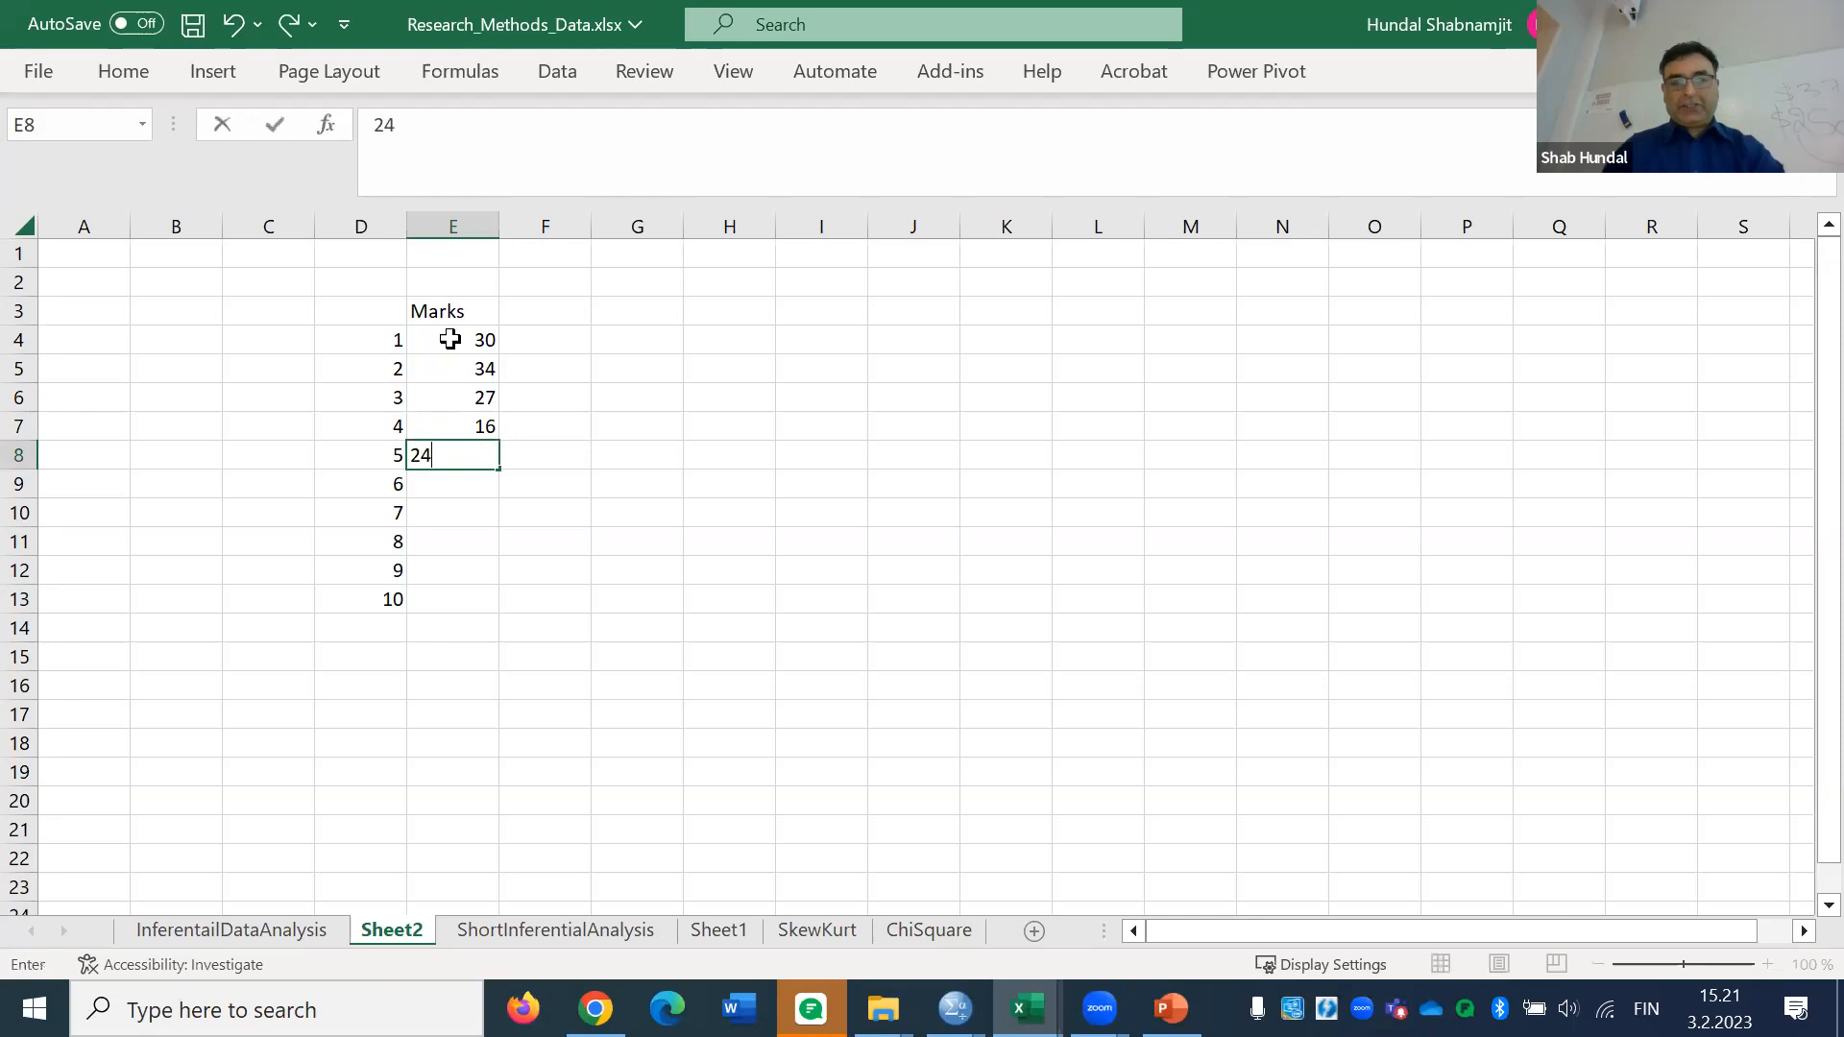
key(Return)
text(45)
key(Return)
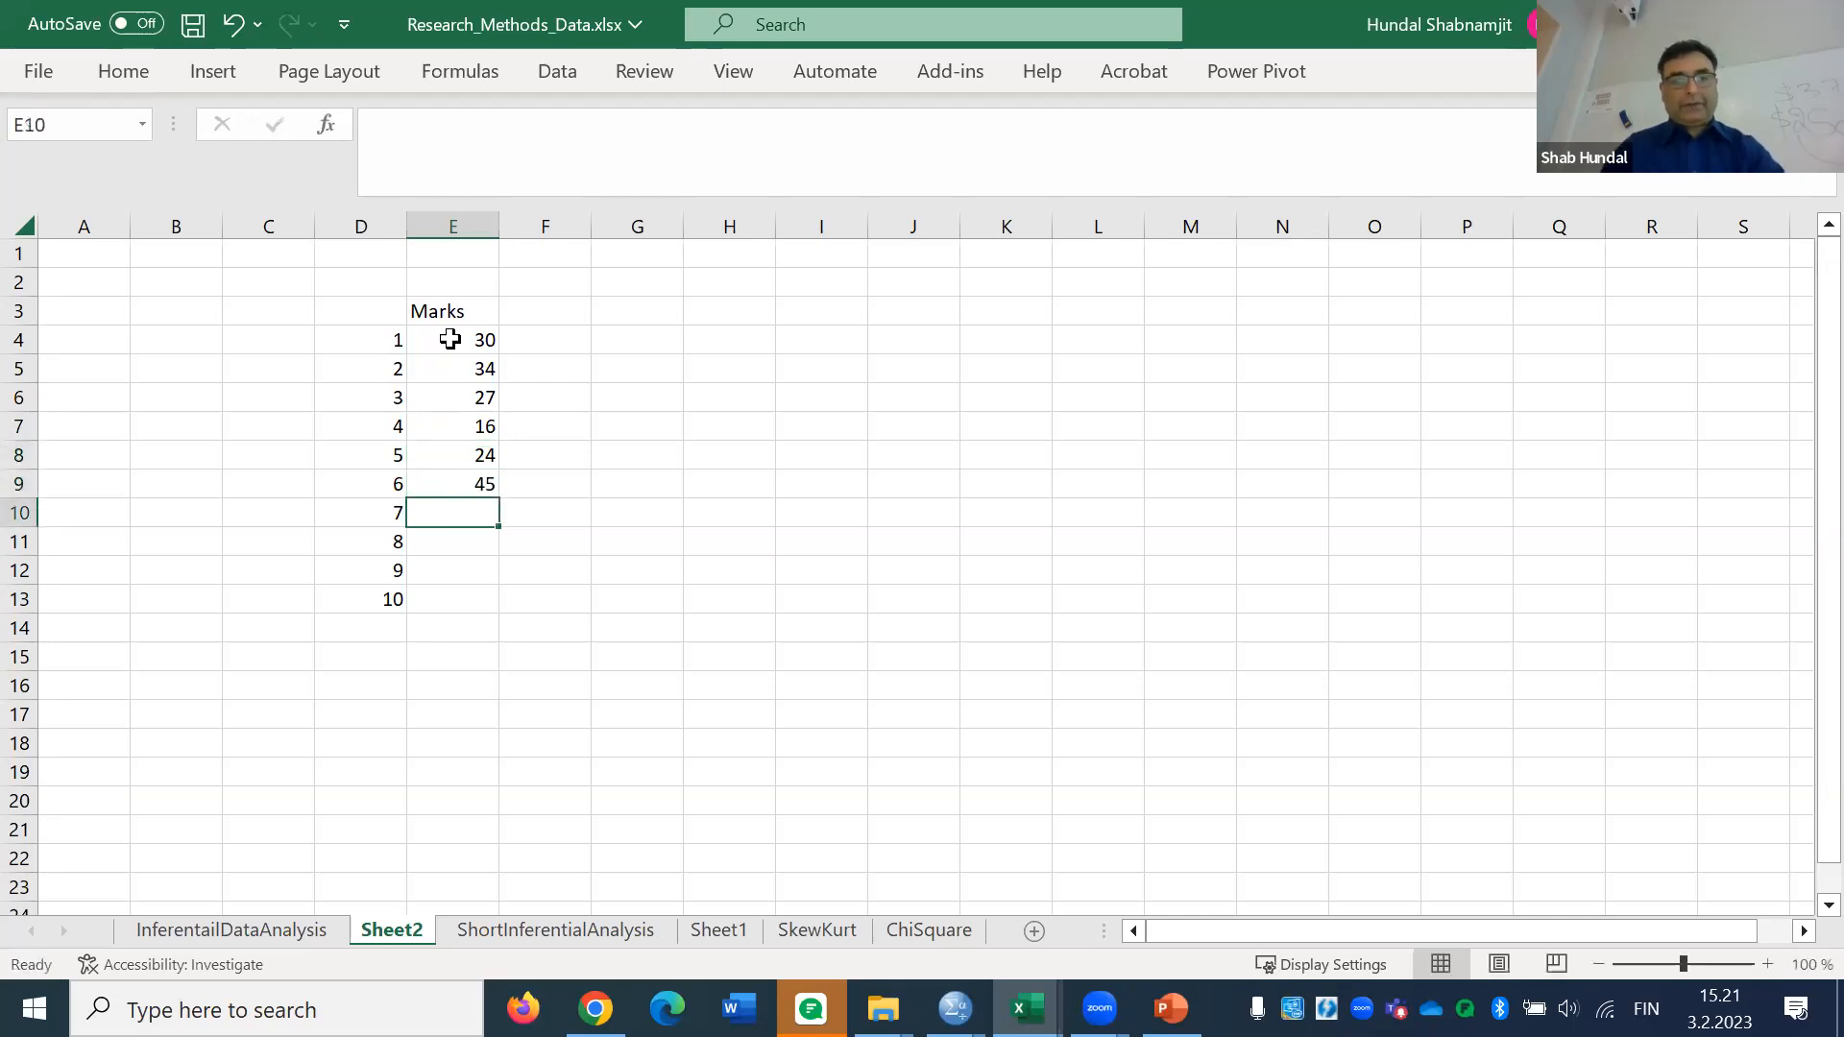
text(28)
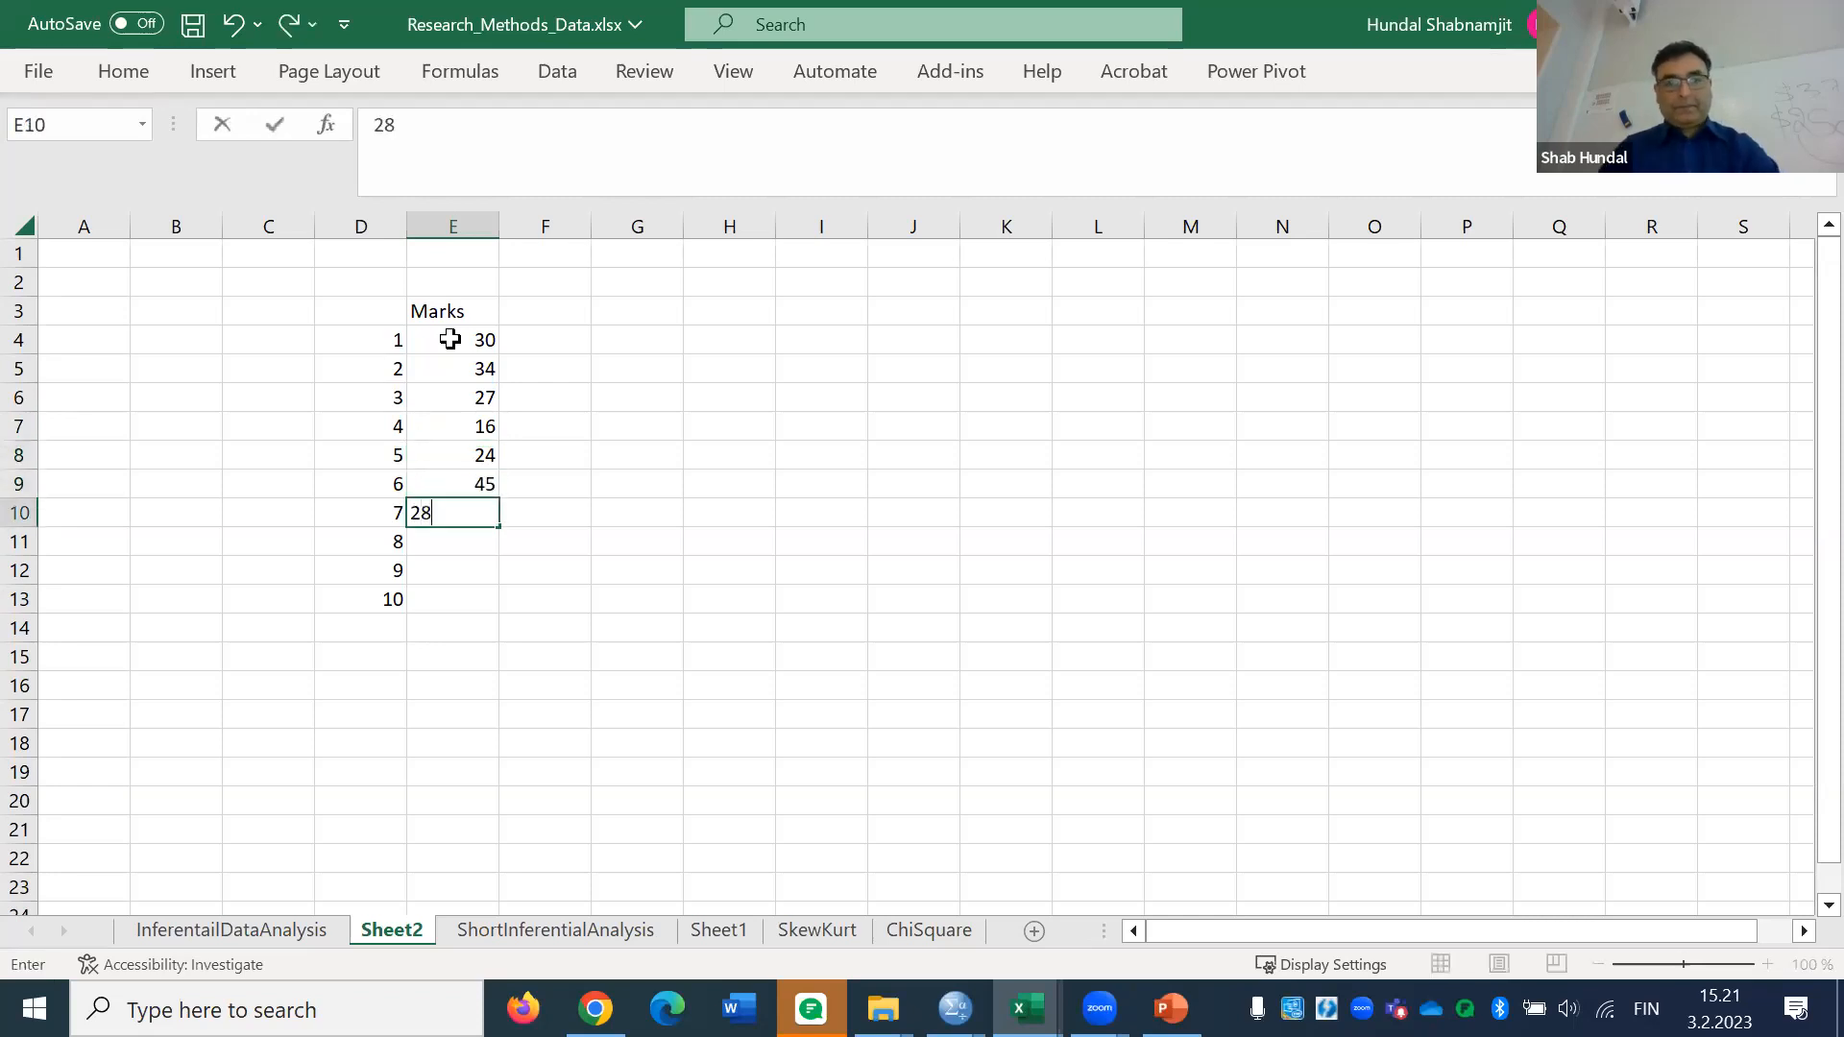
key(Return)
text(33)
key(Return)
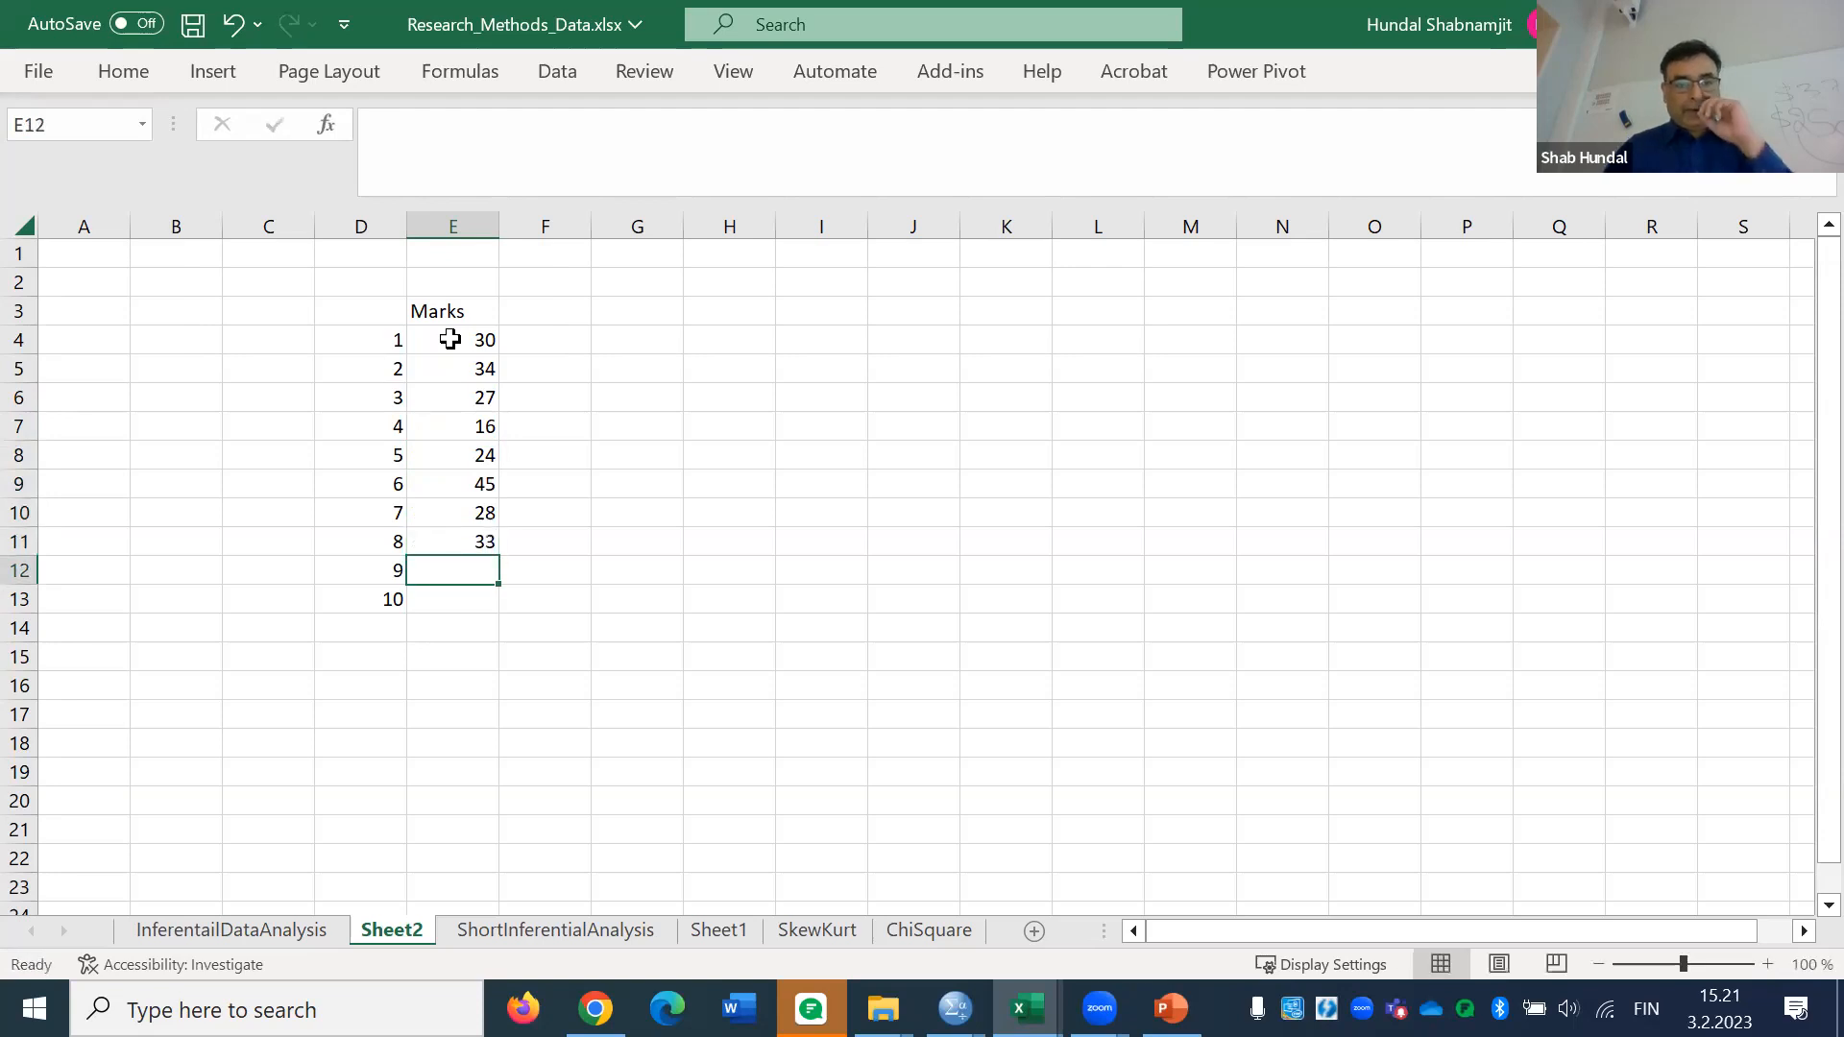
text(40)
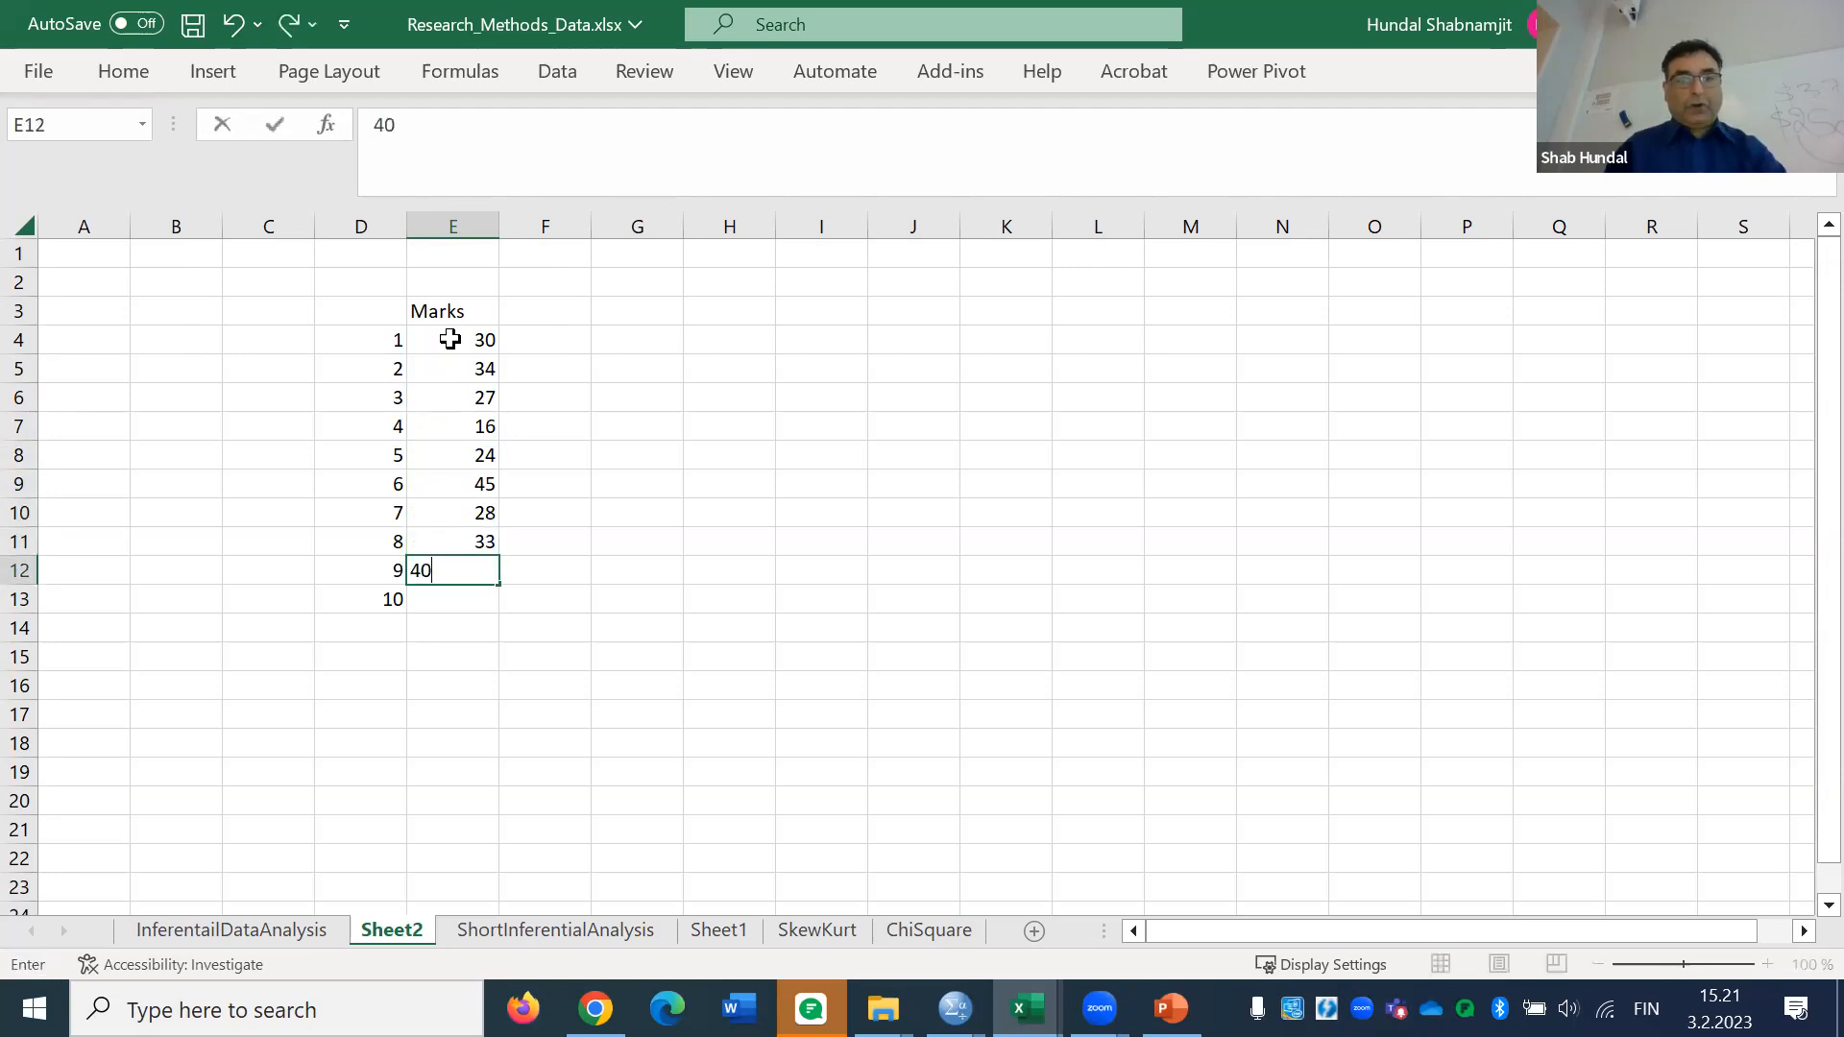
key(Return)
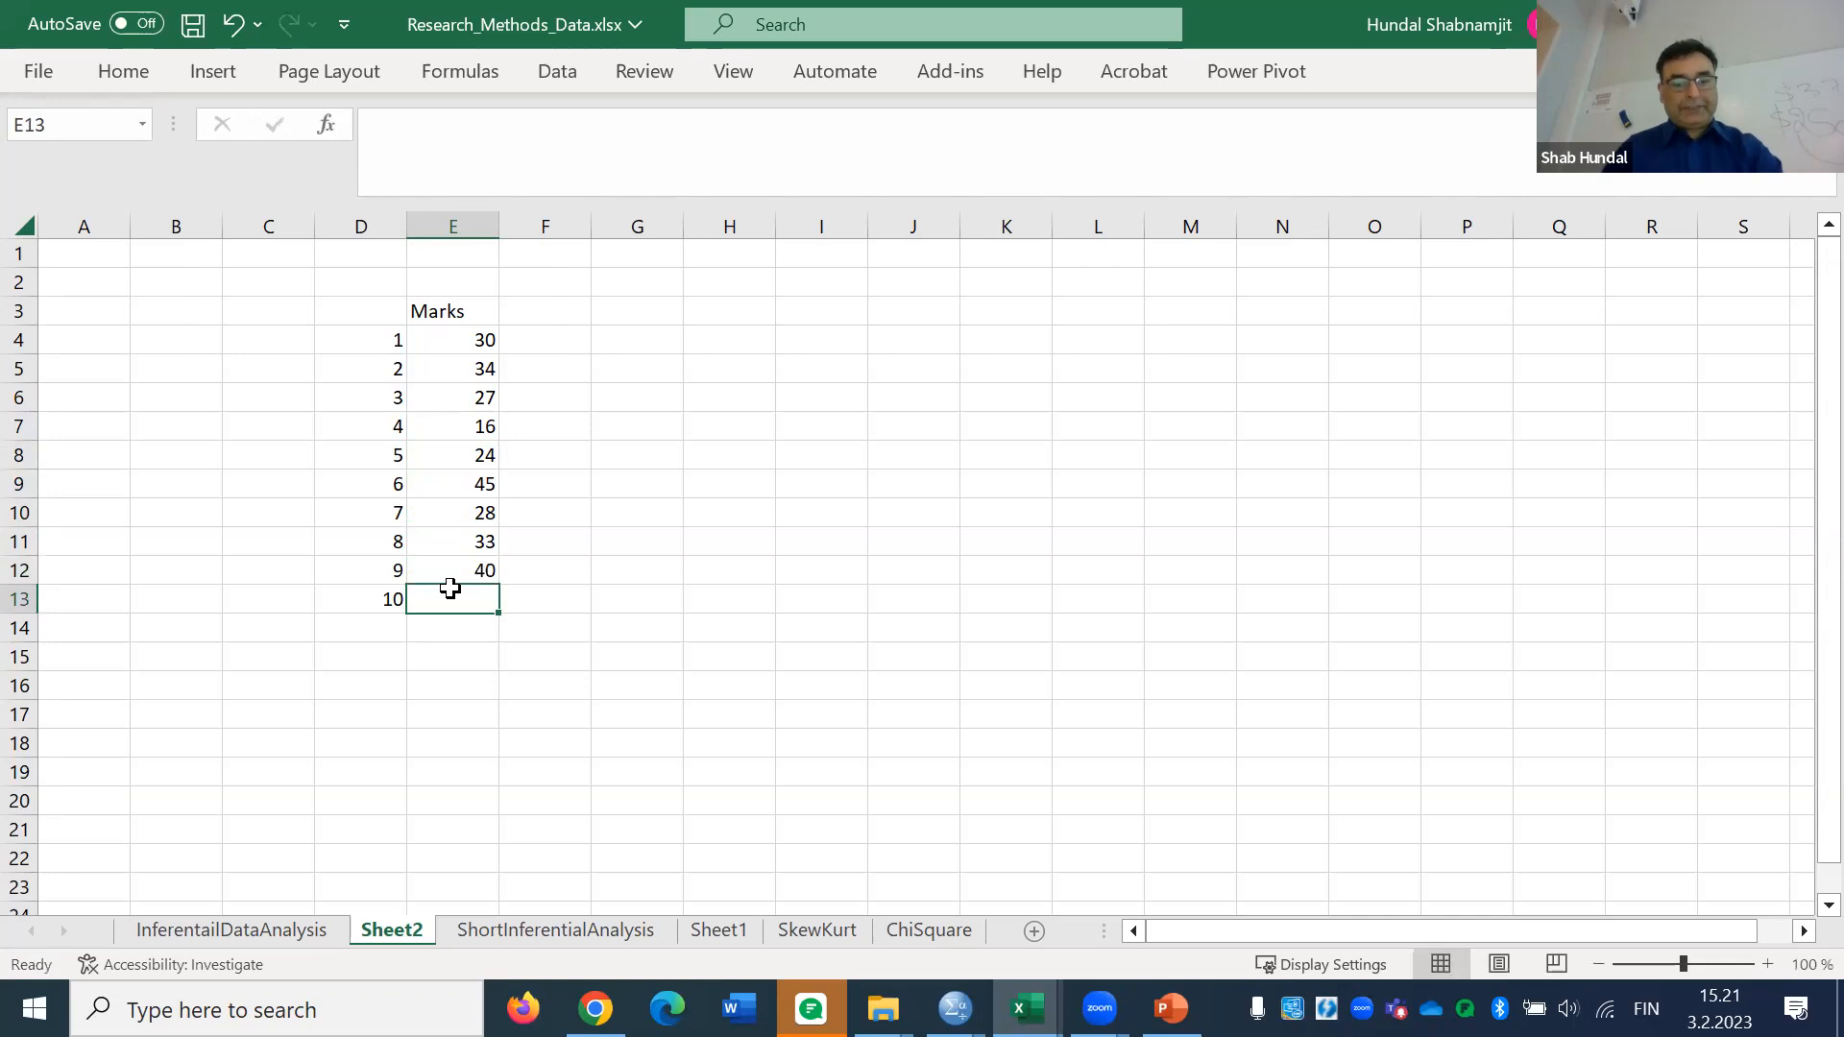
text(50)
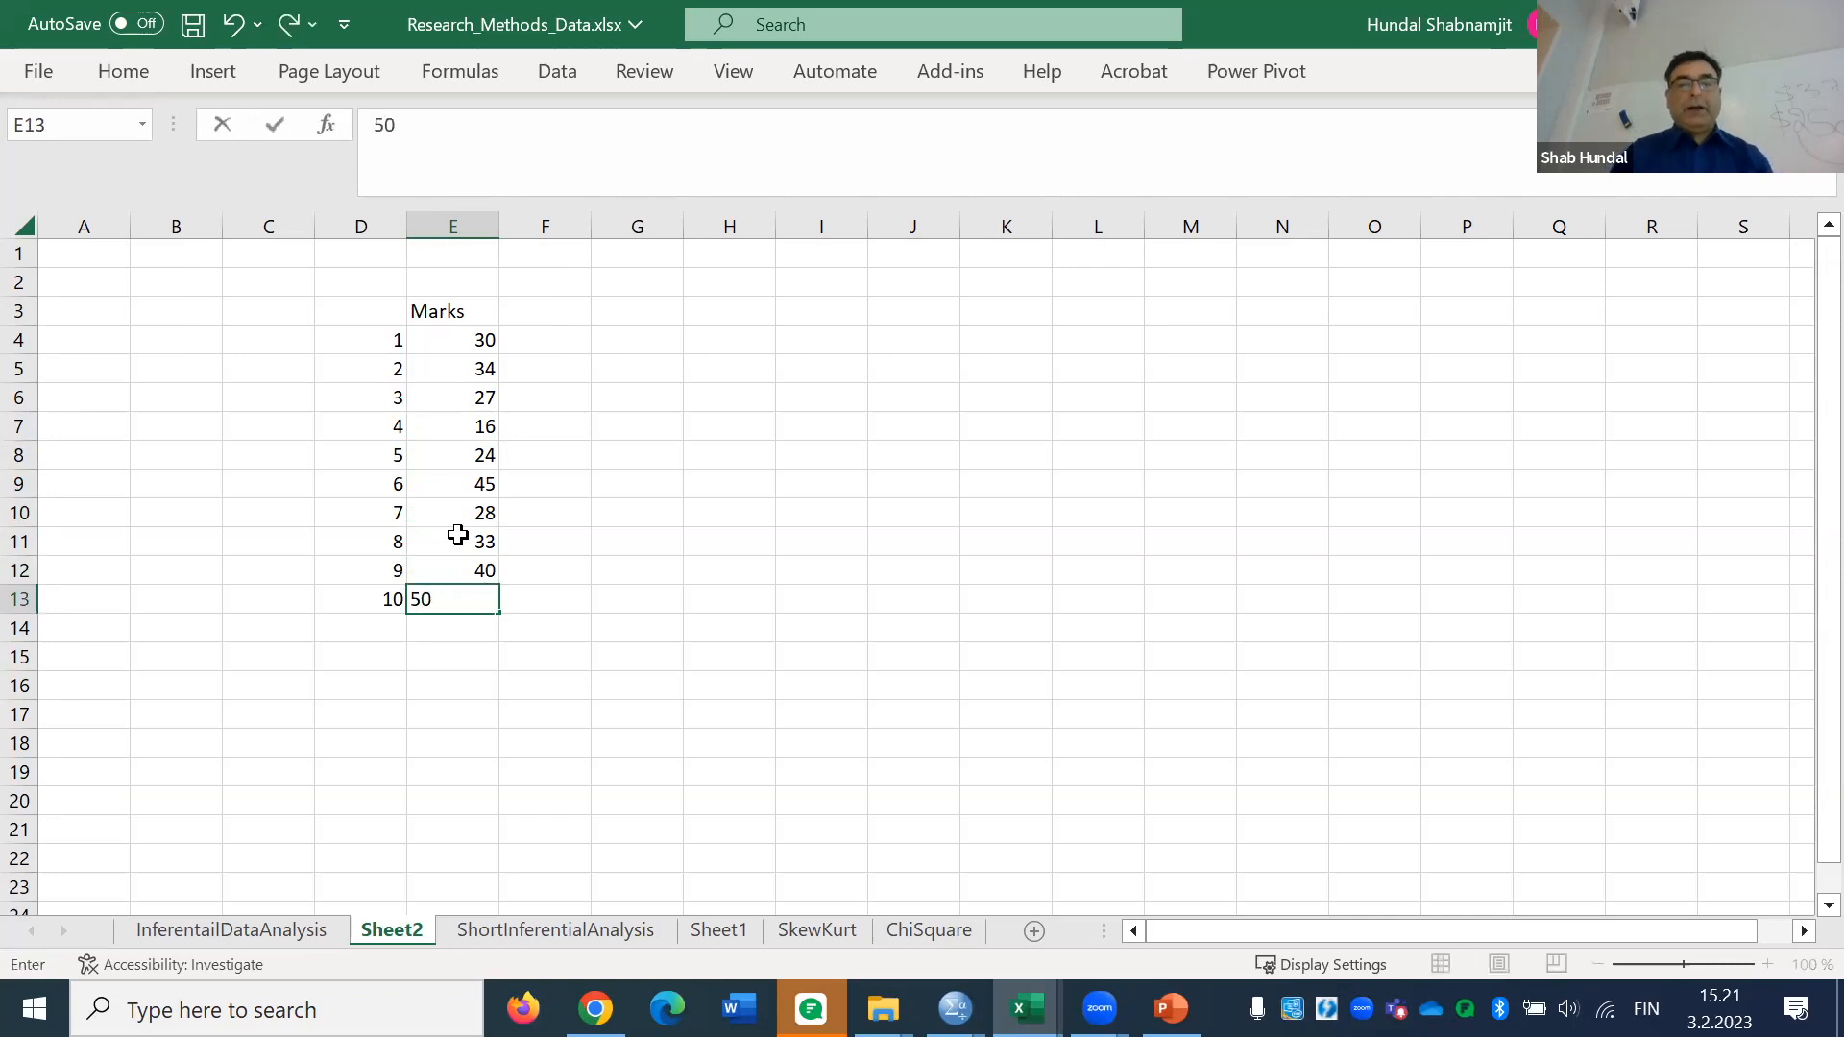
click(723, 719)
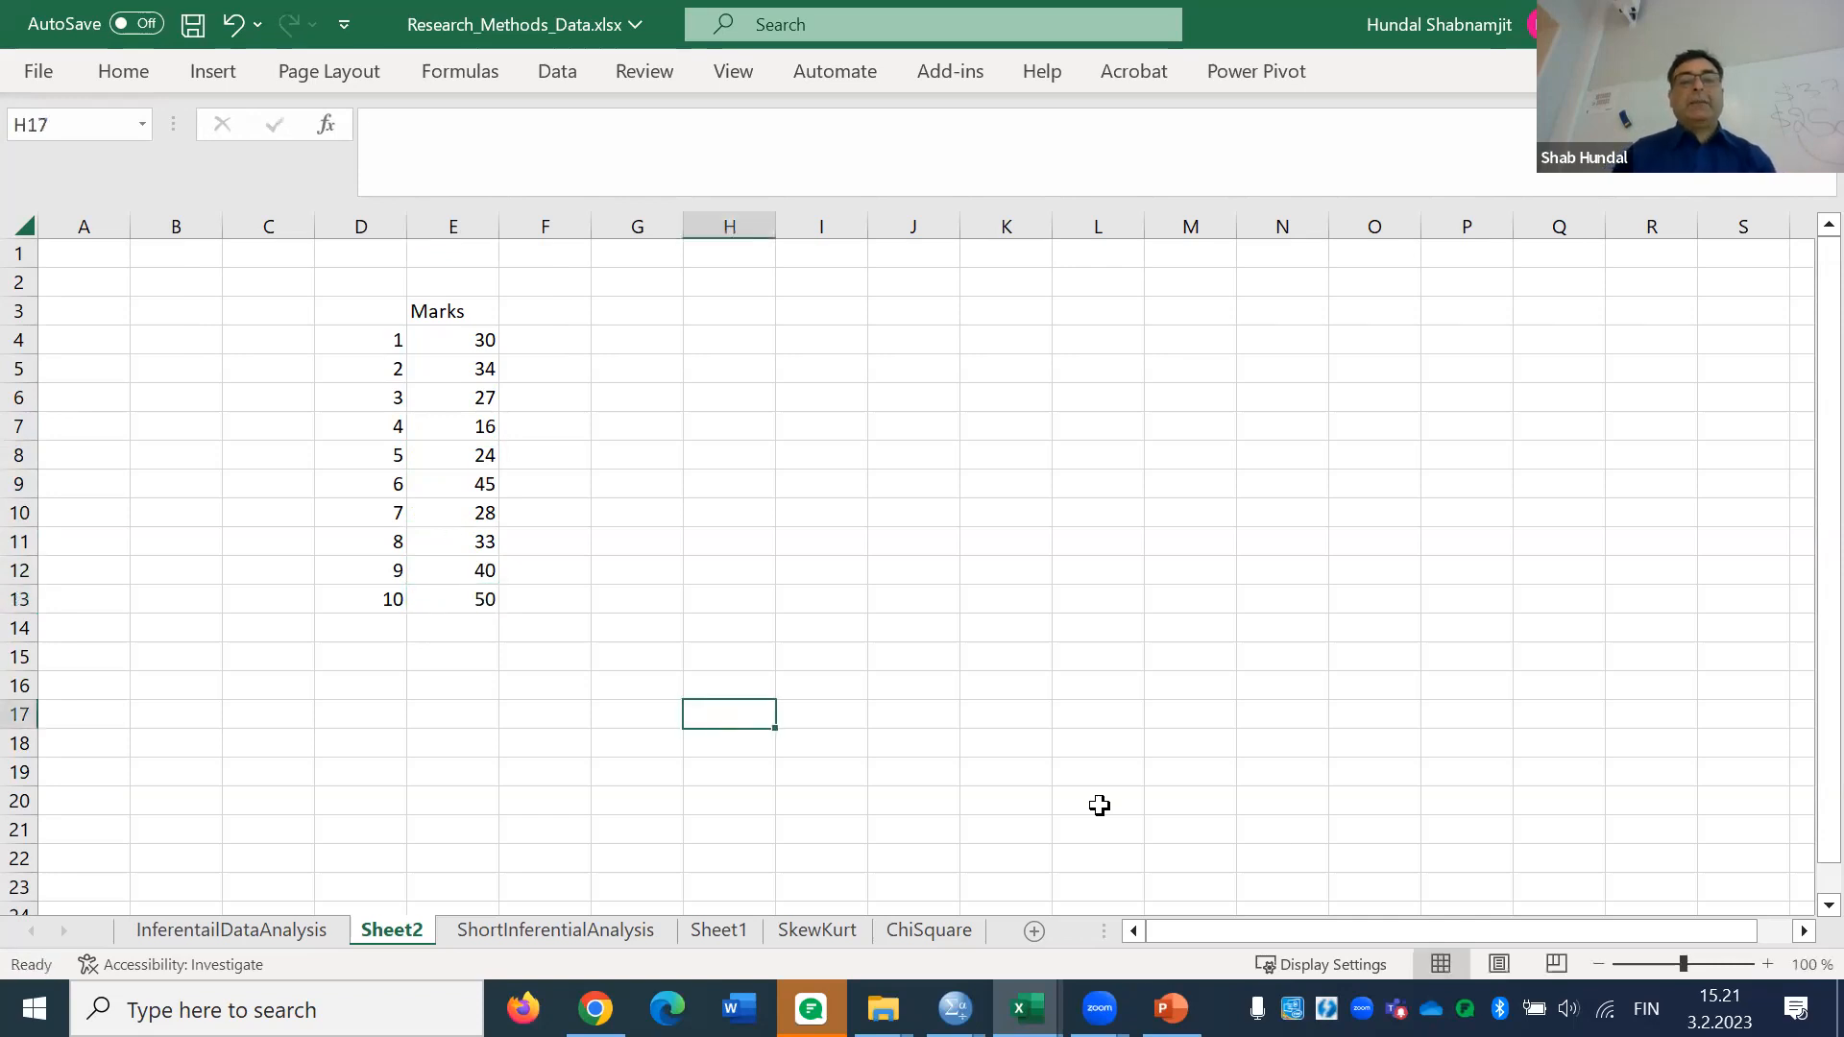
Enter the label Mean in cell G5, beside the Marks table
click(1761, 963)
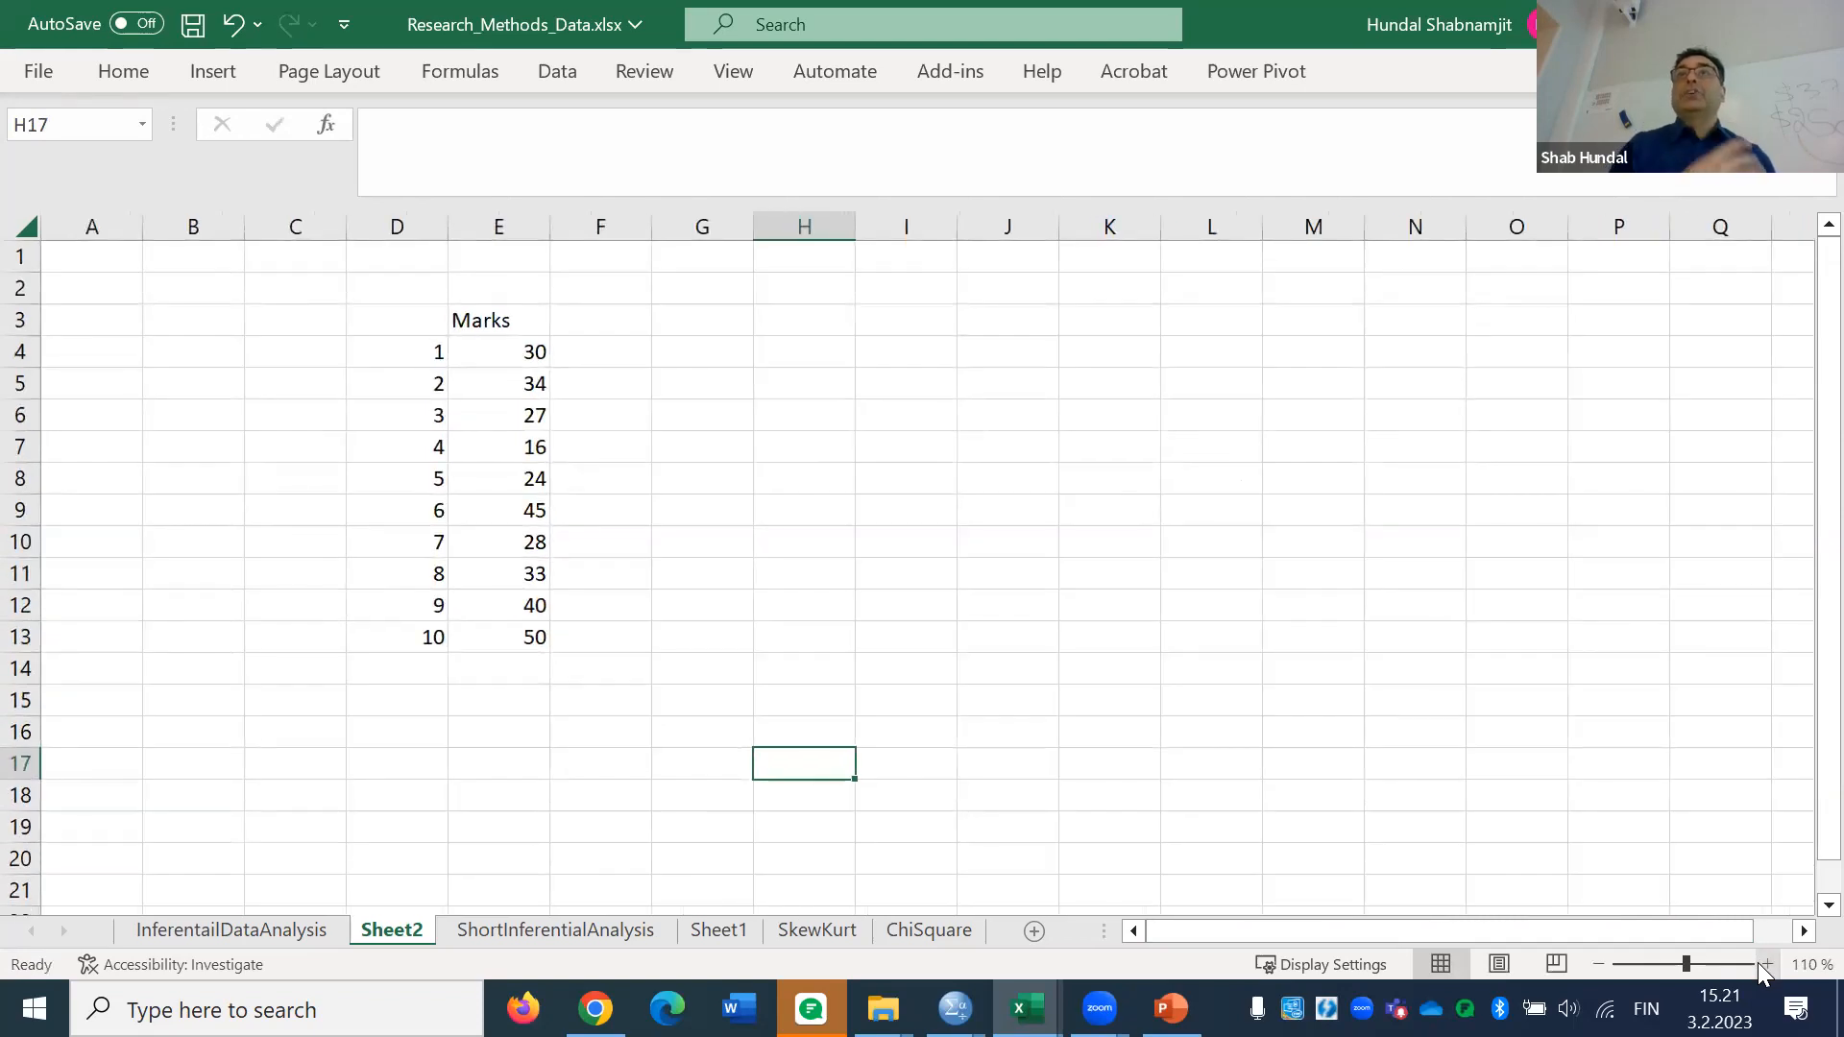
click(1765, 963)
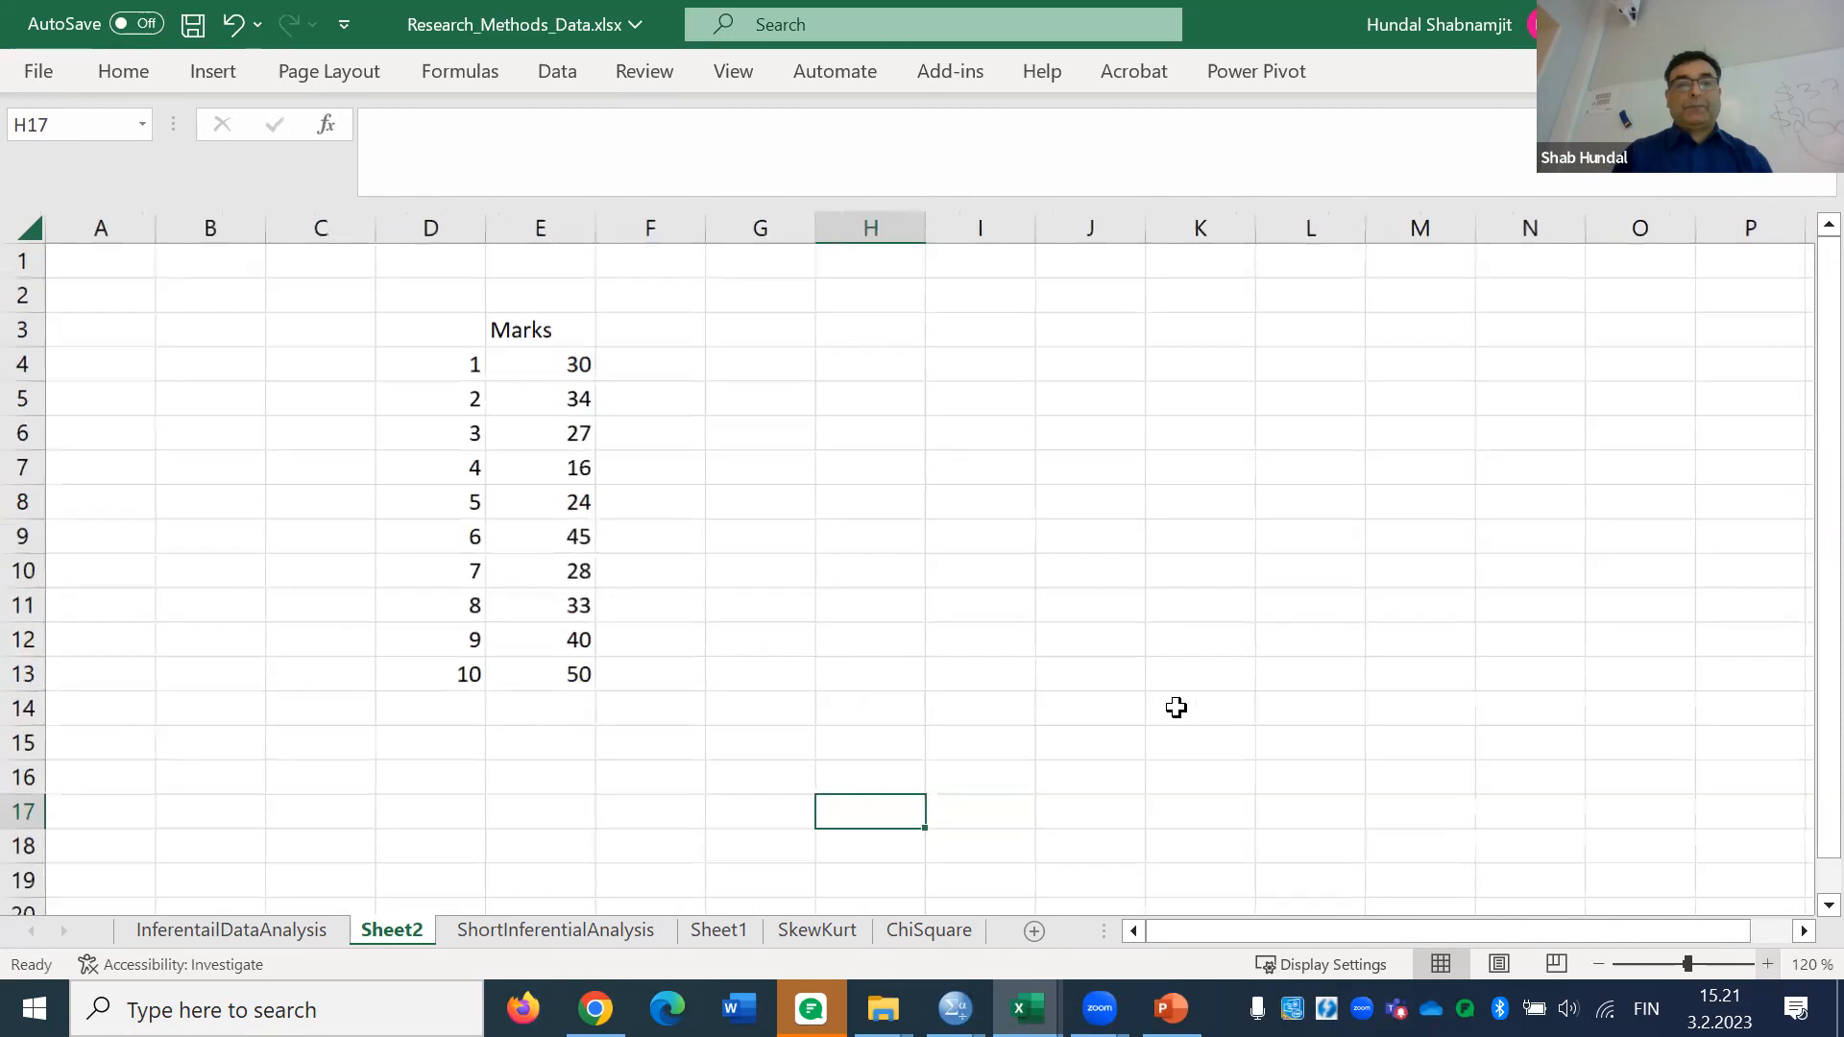
click(948, 605)
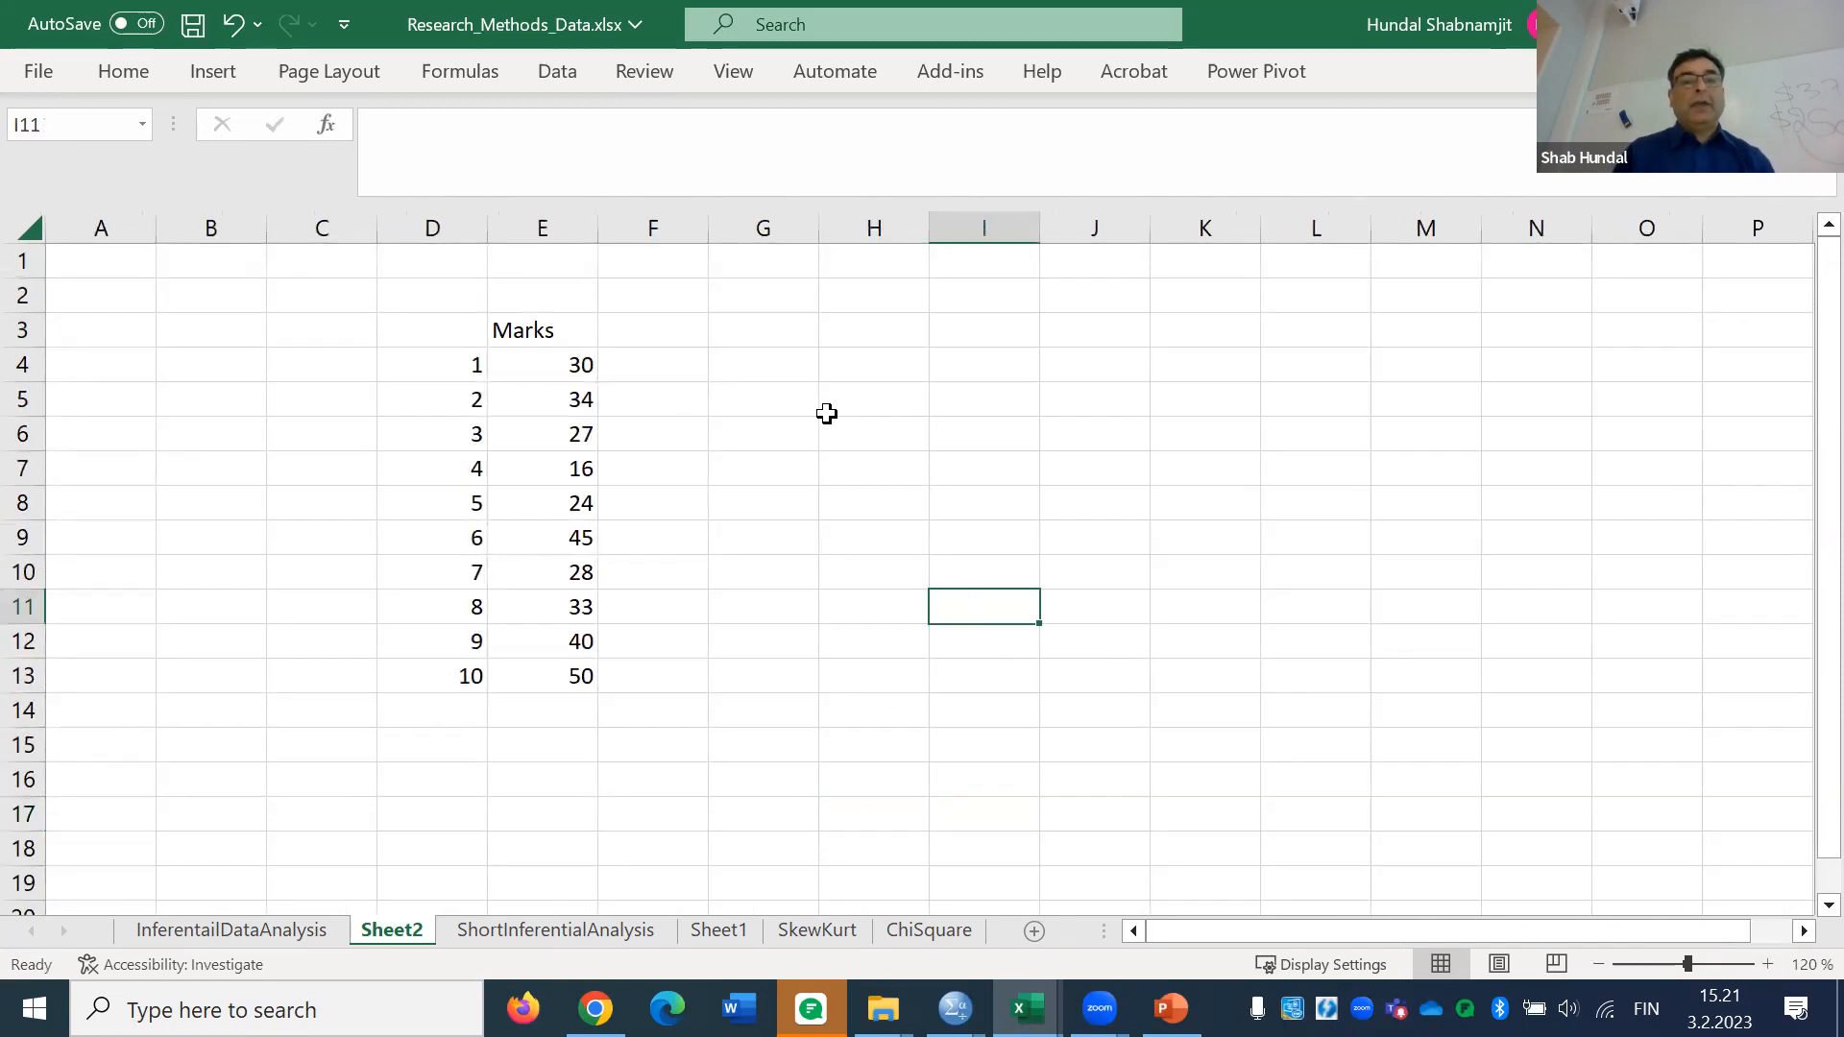
click(765, 402)
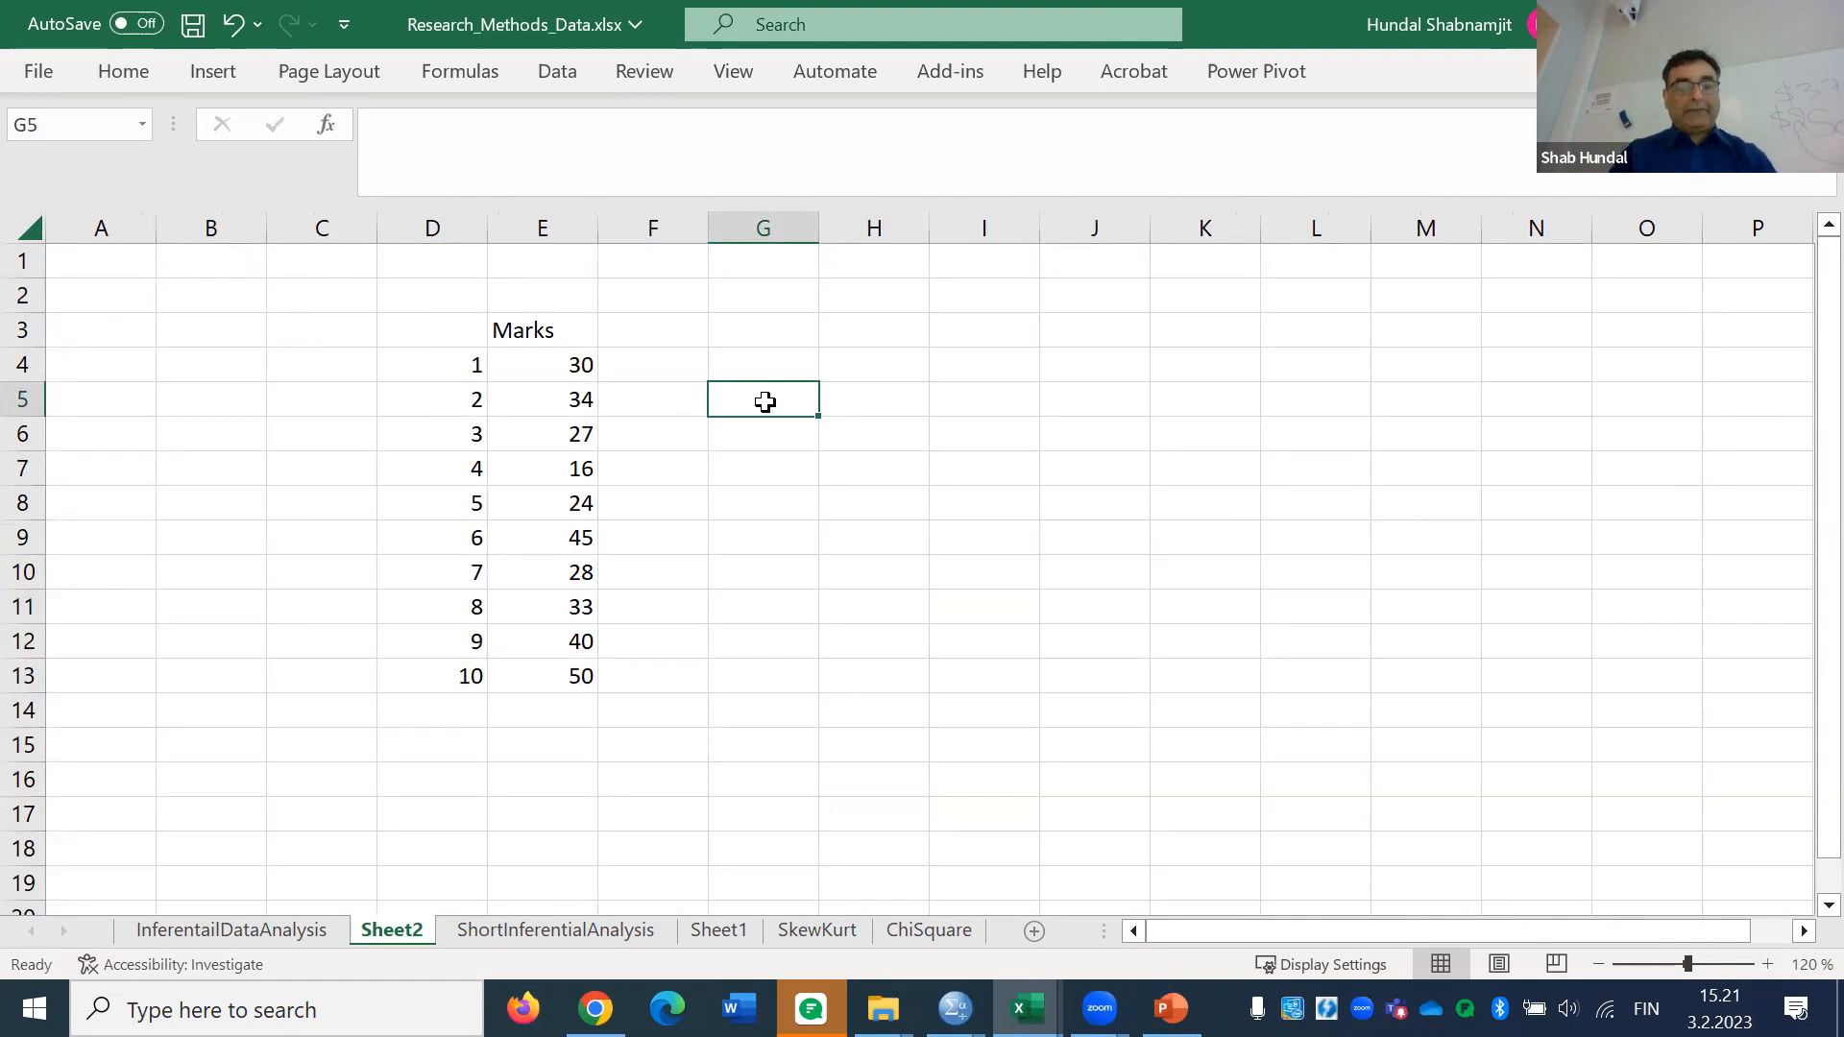
text(Mean)
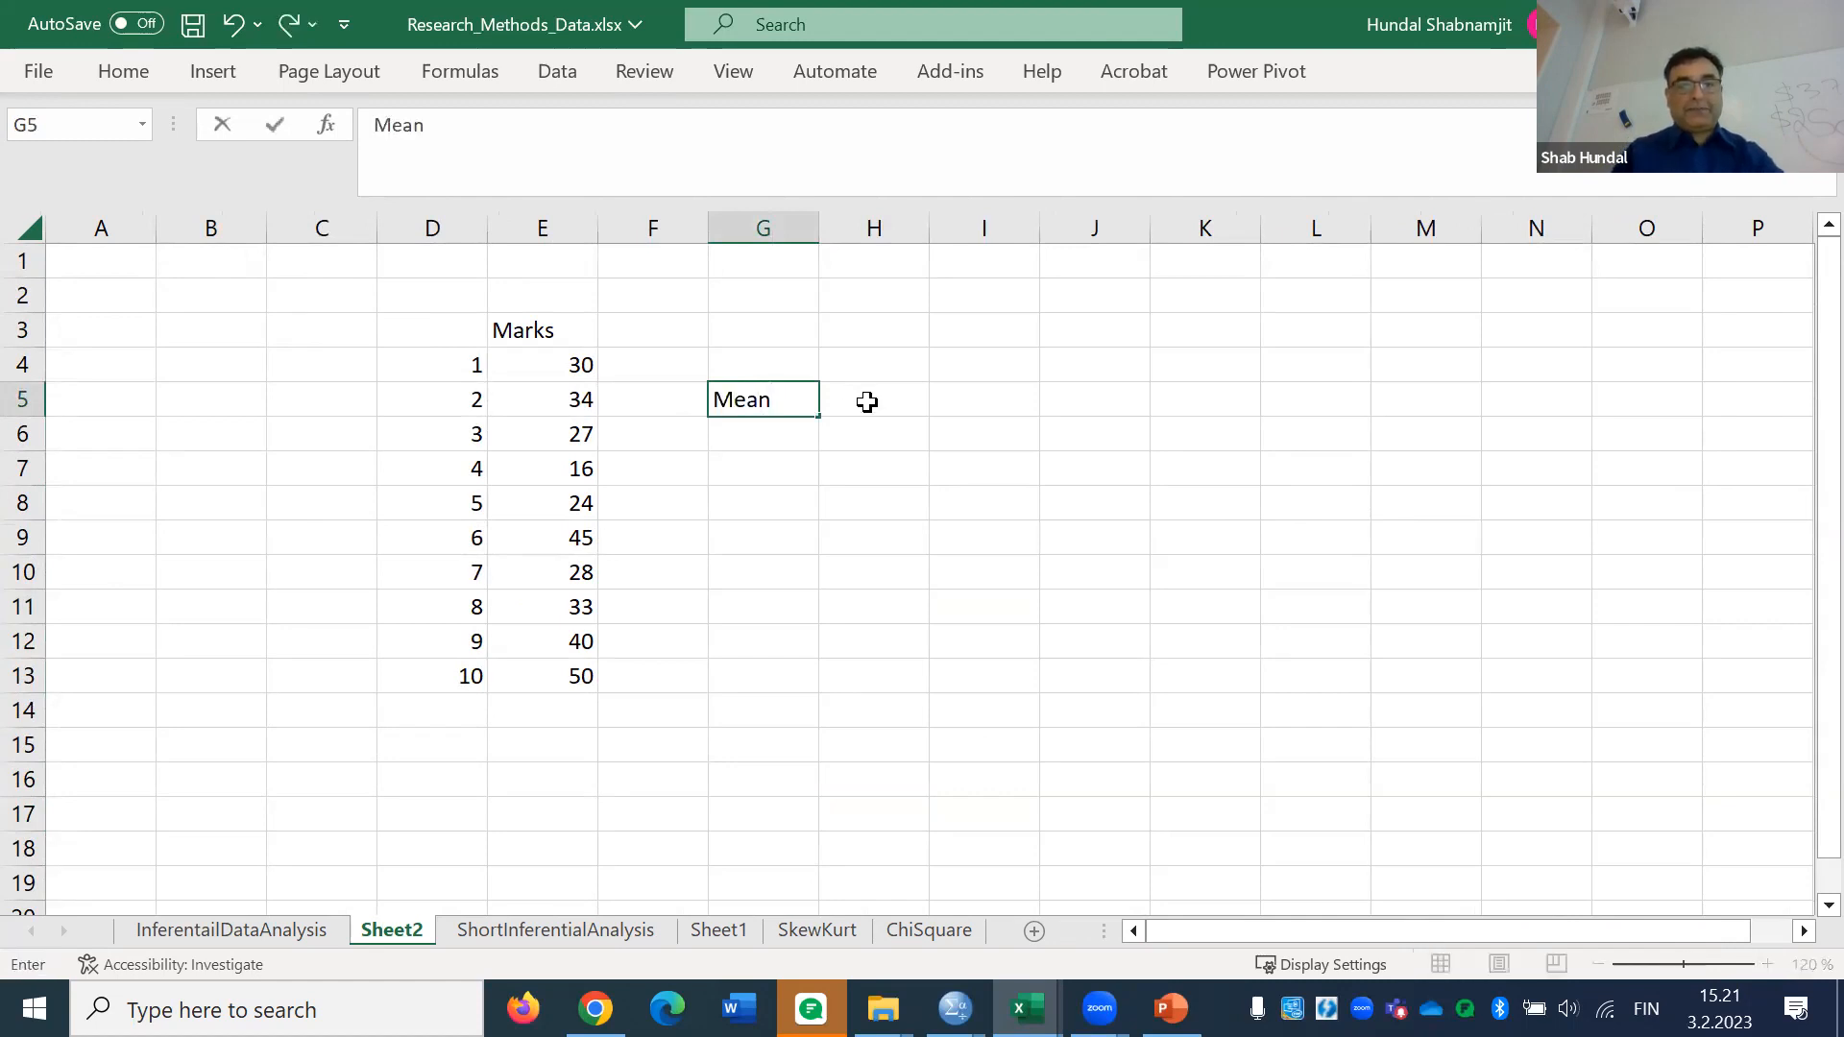
Calculate the mean of the marks in cell H5 with the AVERAGE function over E4:E13
click(868, 401)
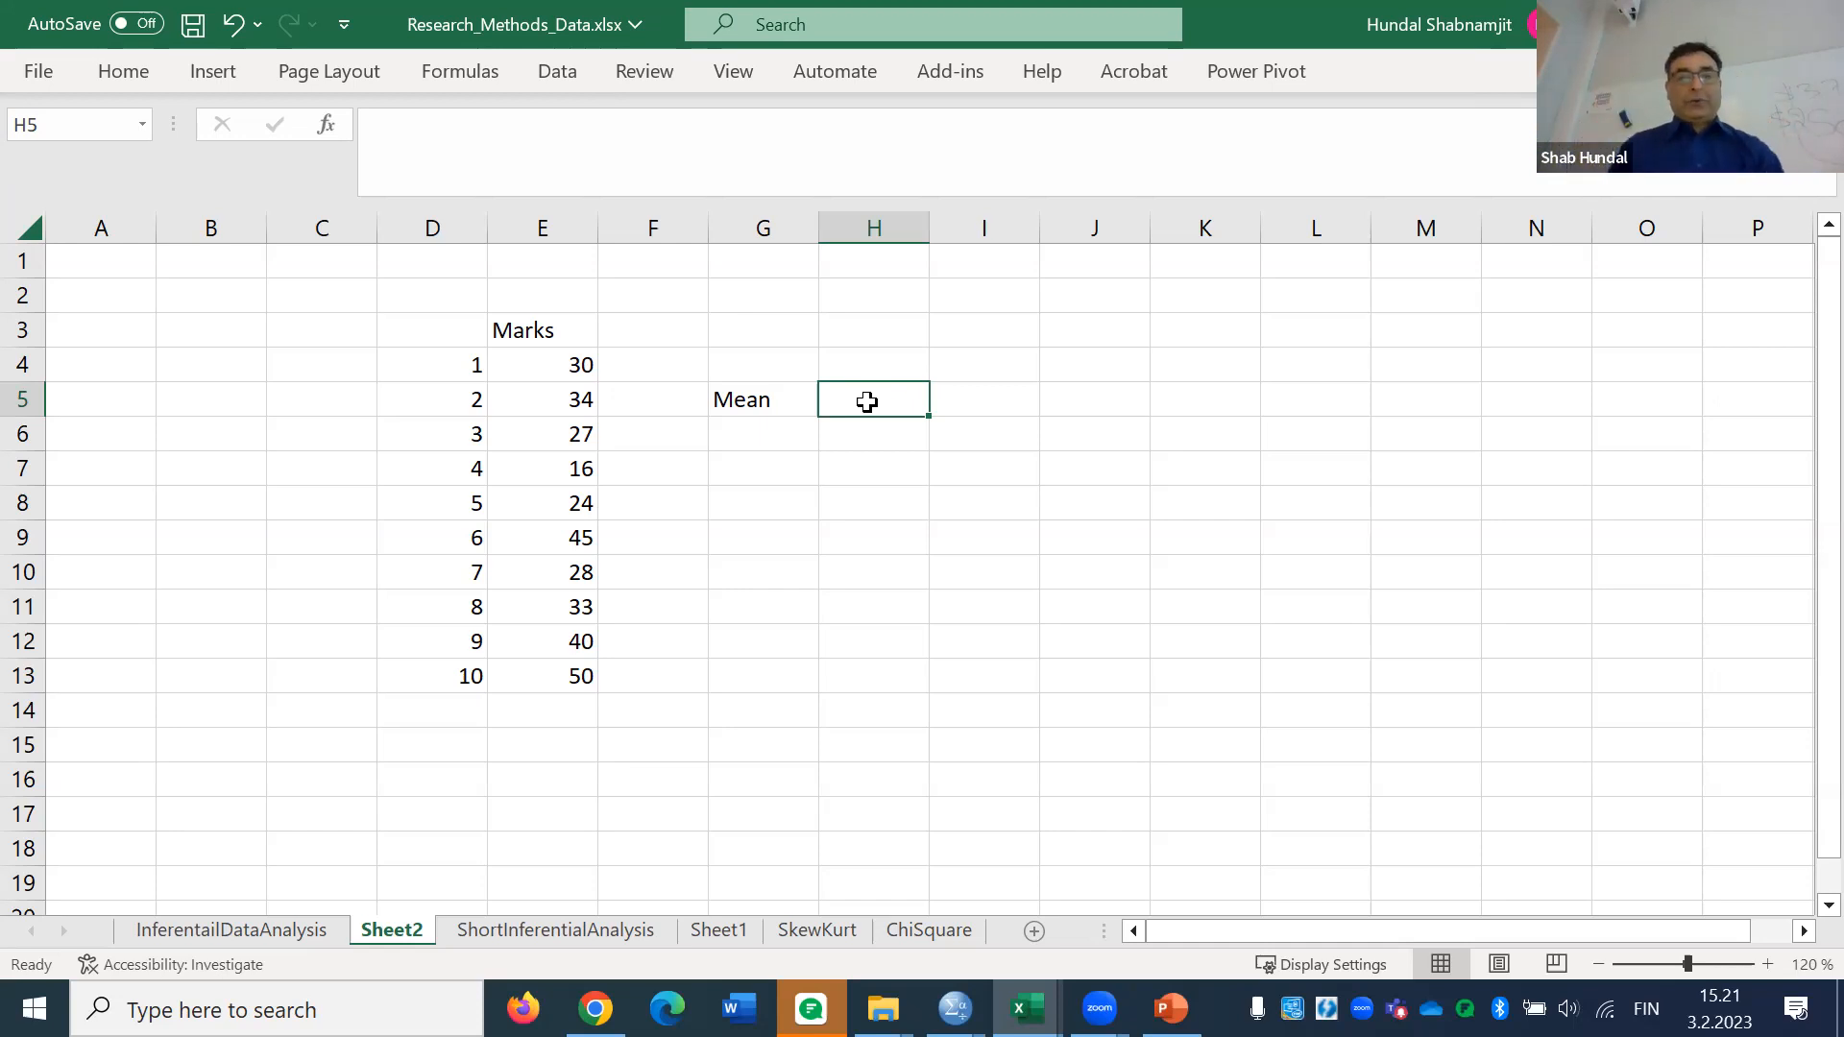
text(=av)
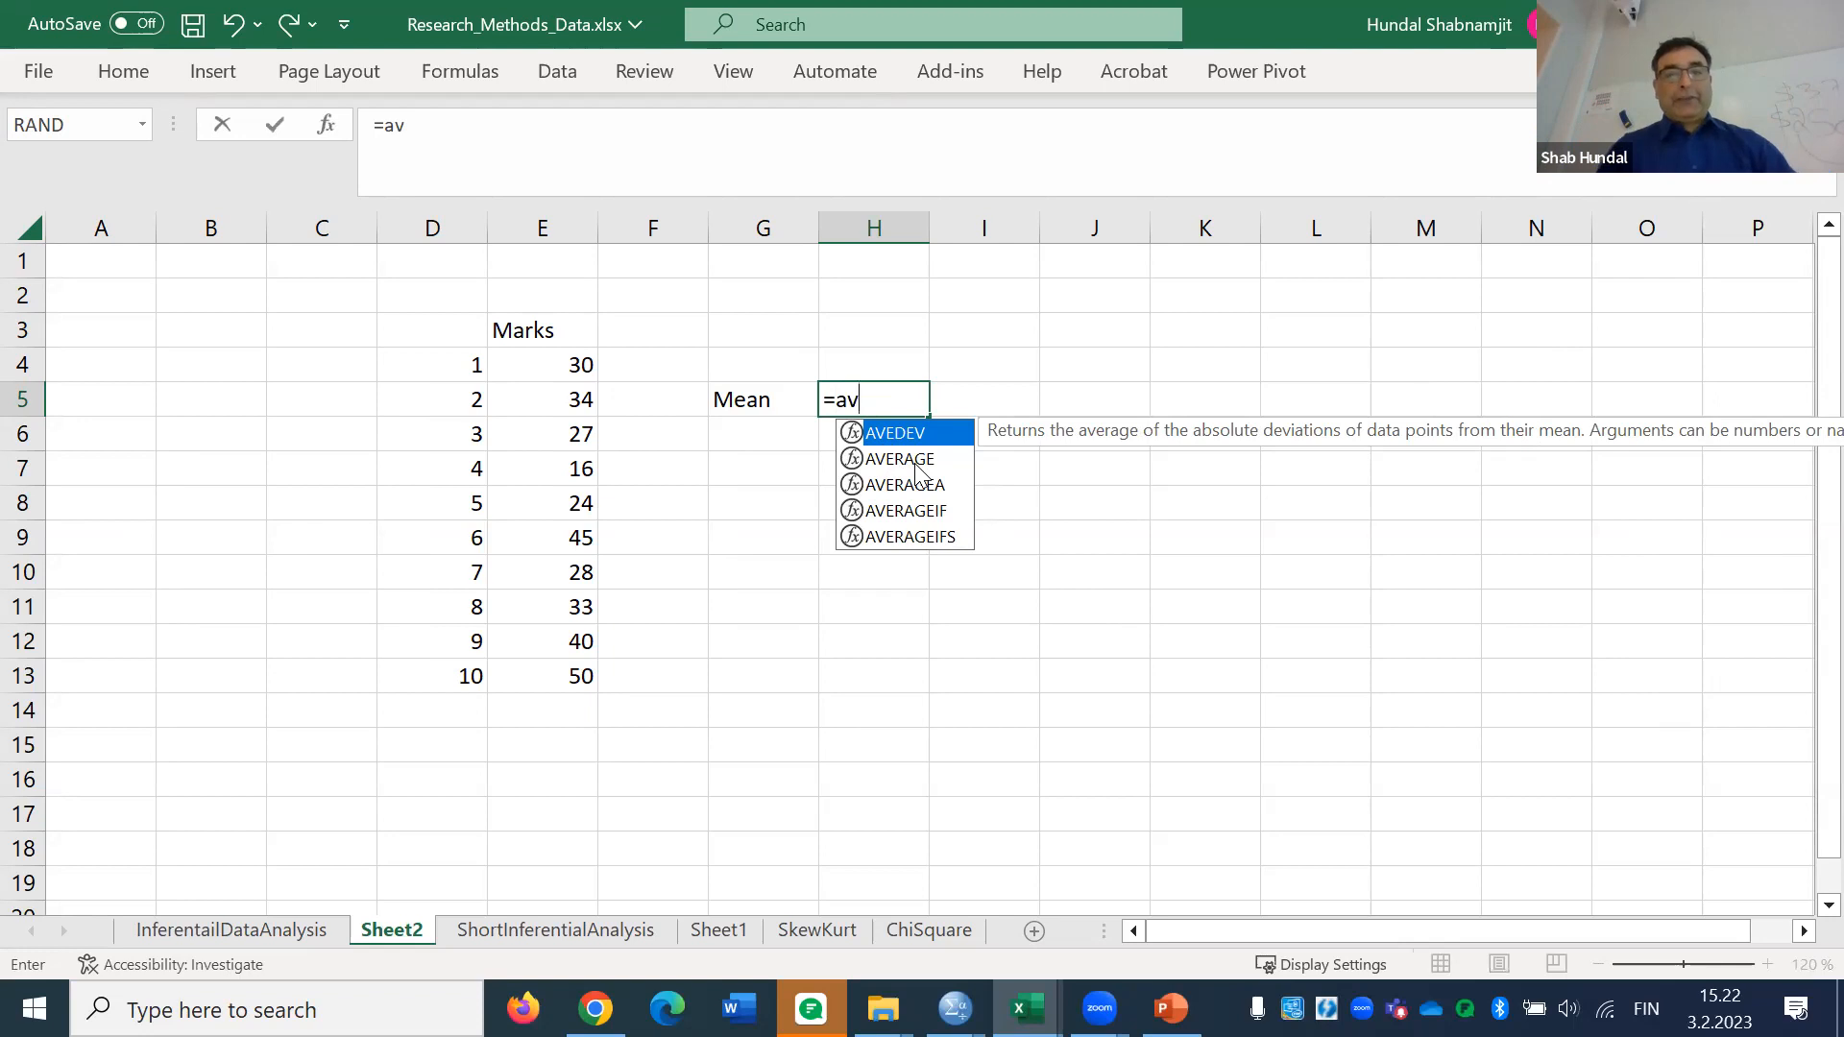
key(BackSpace)
key(BackSpace)
text(mean)
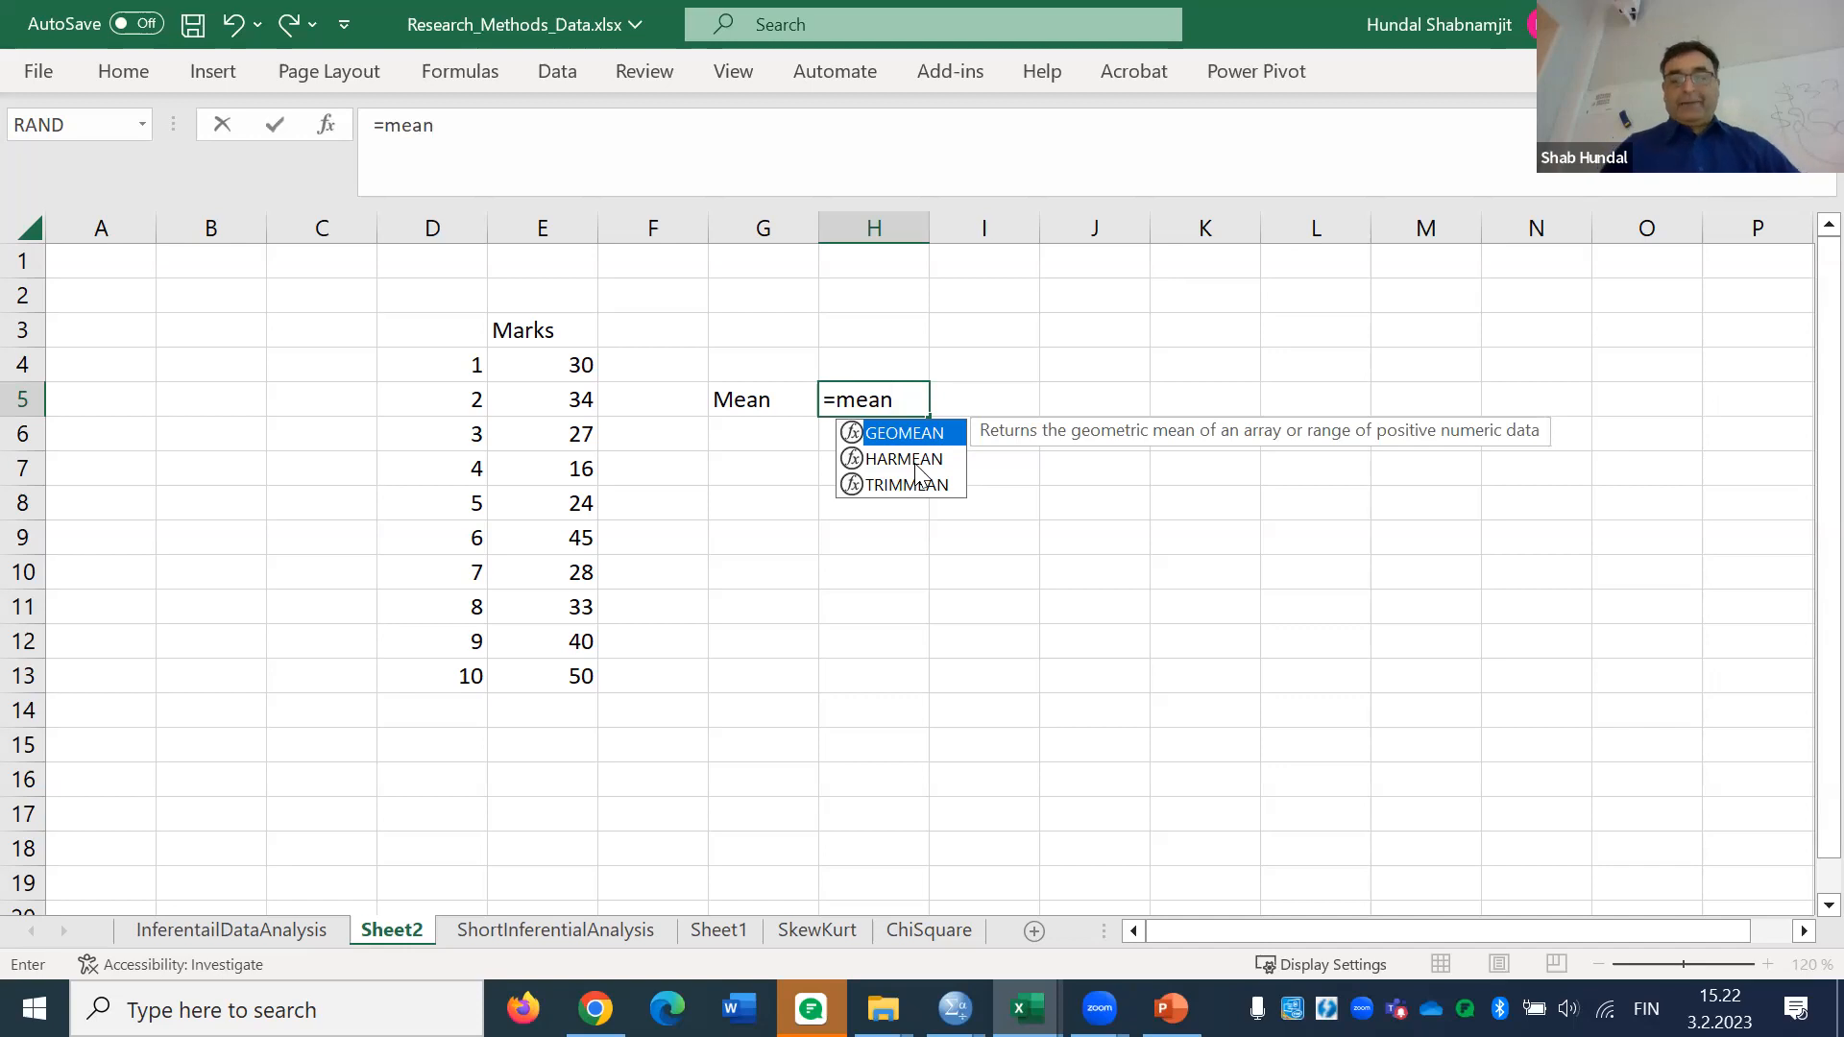
key(BackSpace)
key(BackSpace)
key(BackSpace)
key(BackSpace)
text(ave)
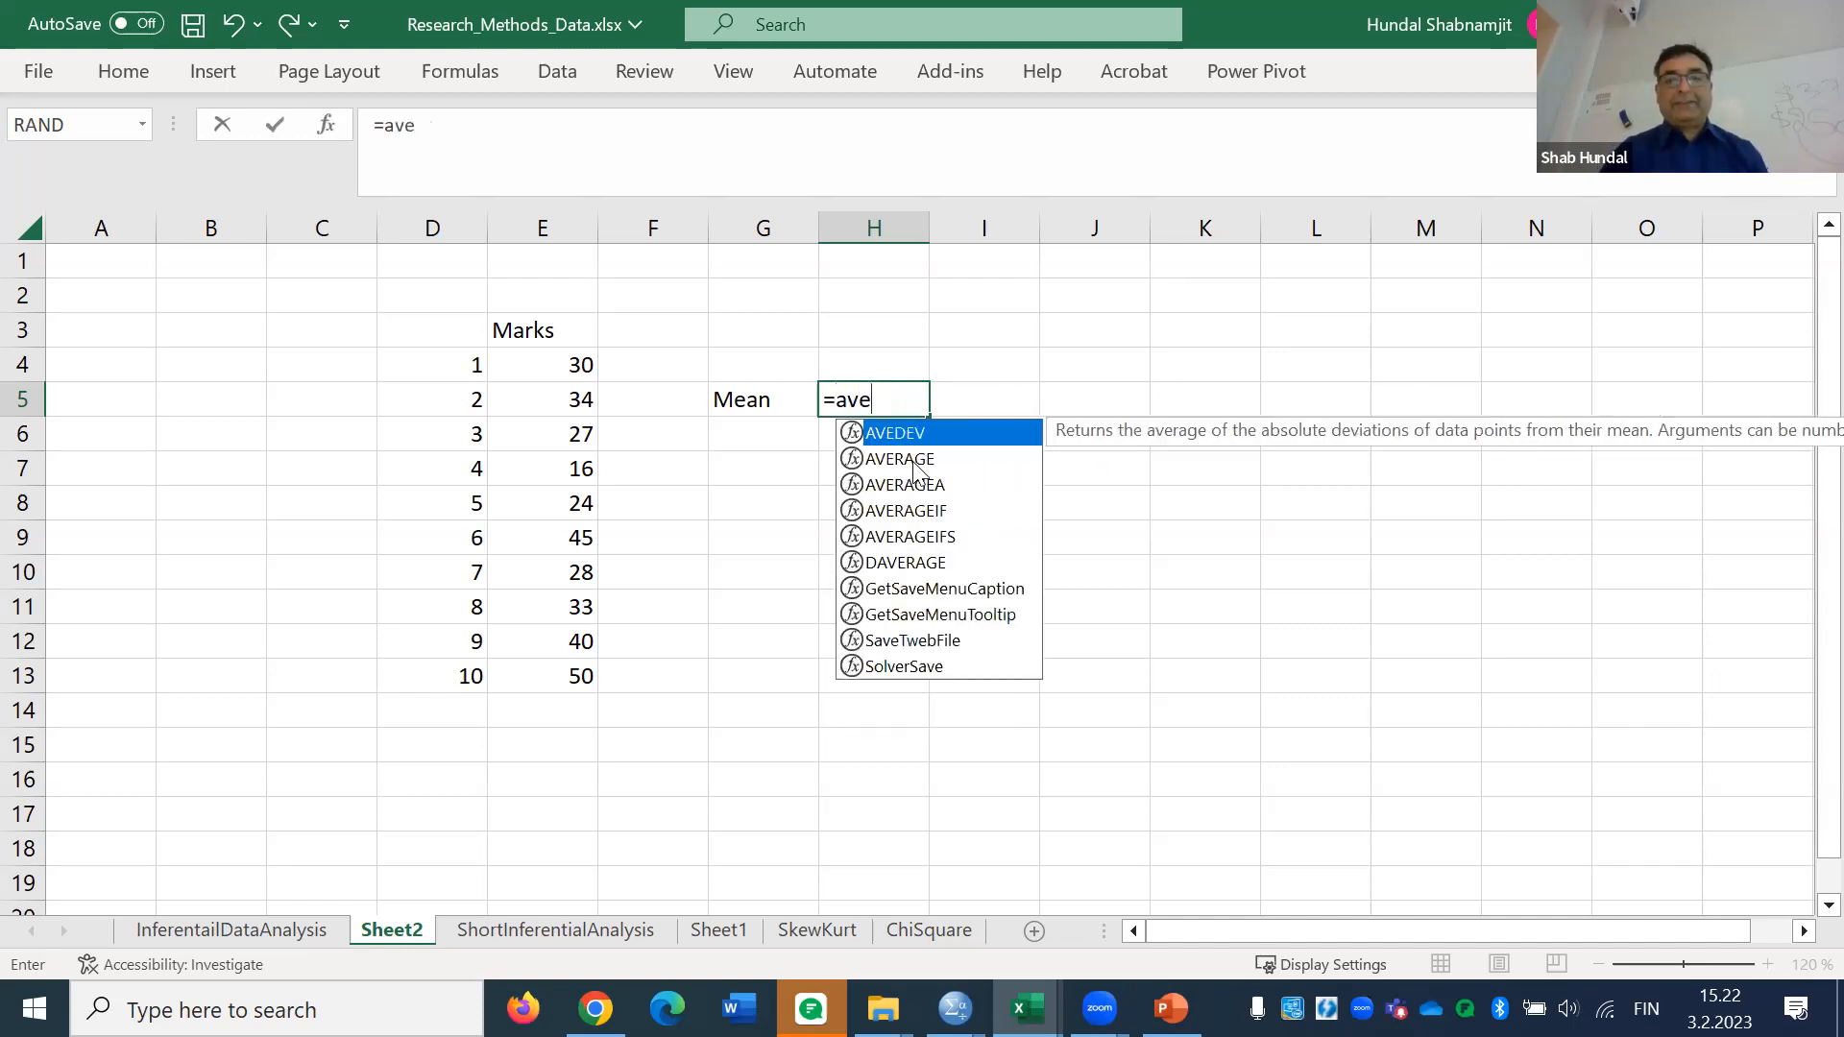
double_click(913, 459)
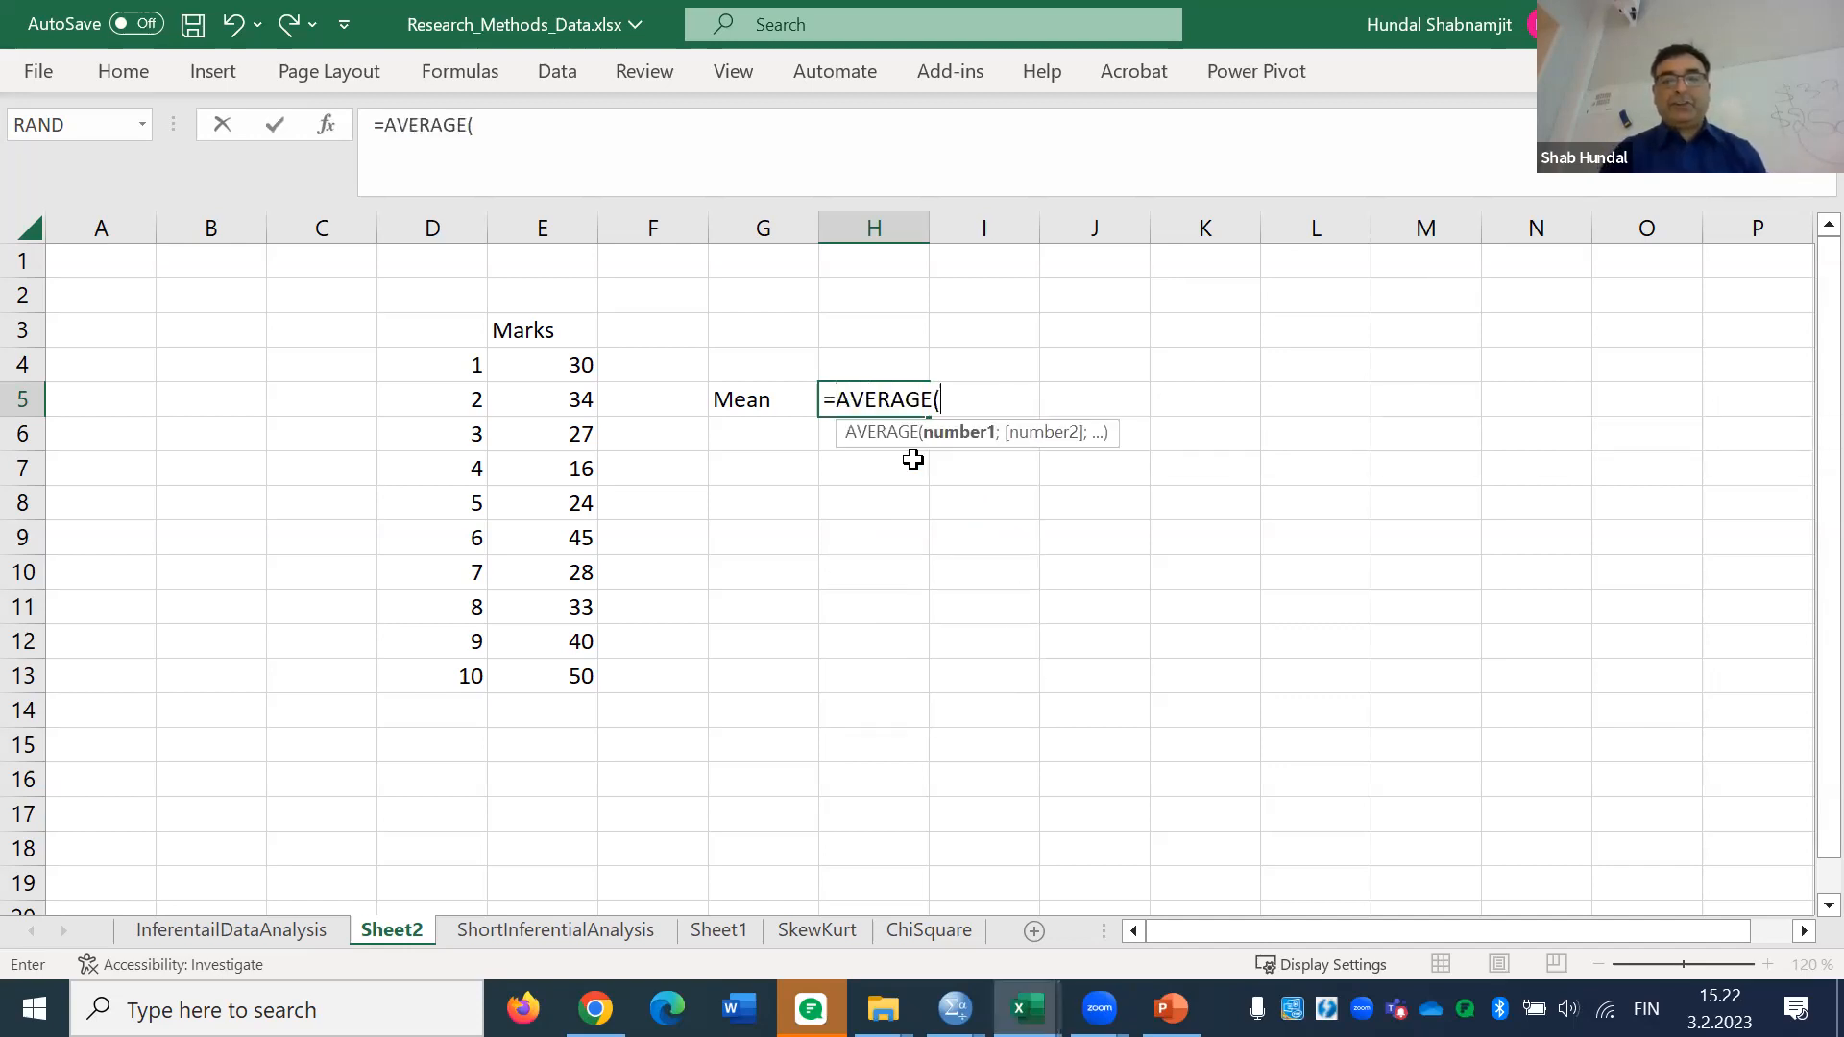
drag(569, 363, 591, 679)
key(Return)
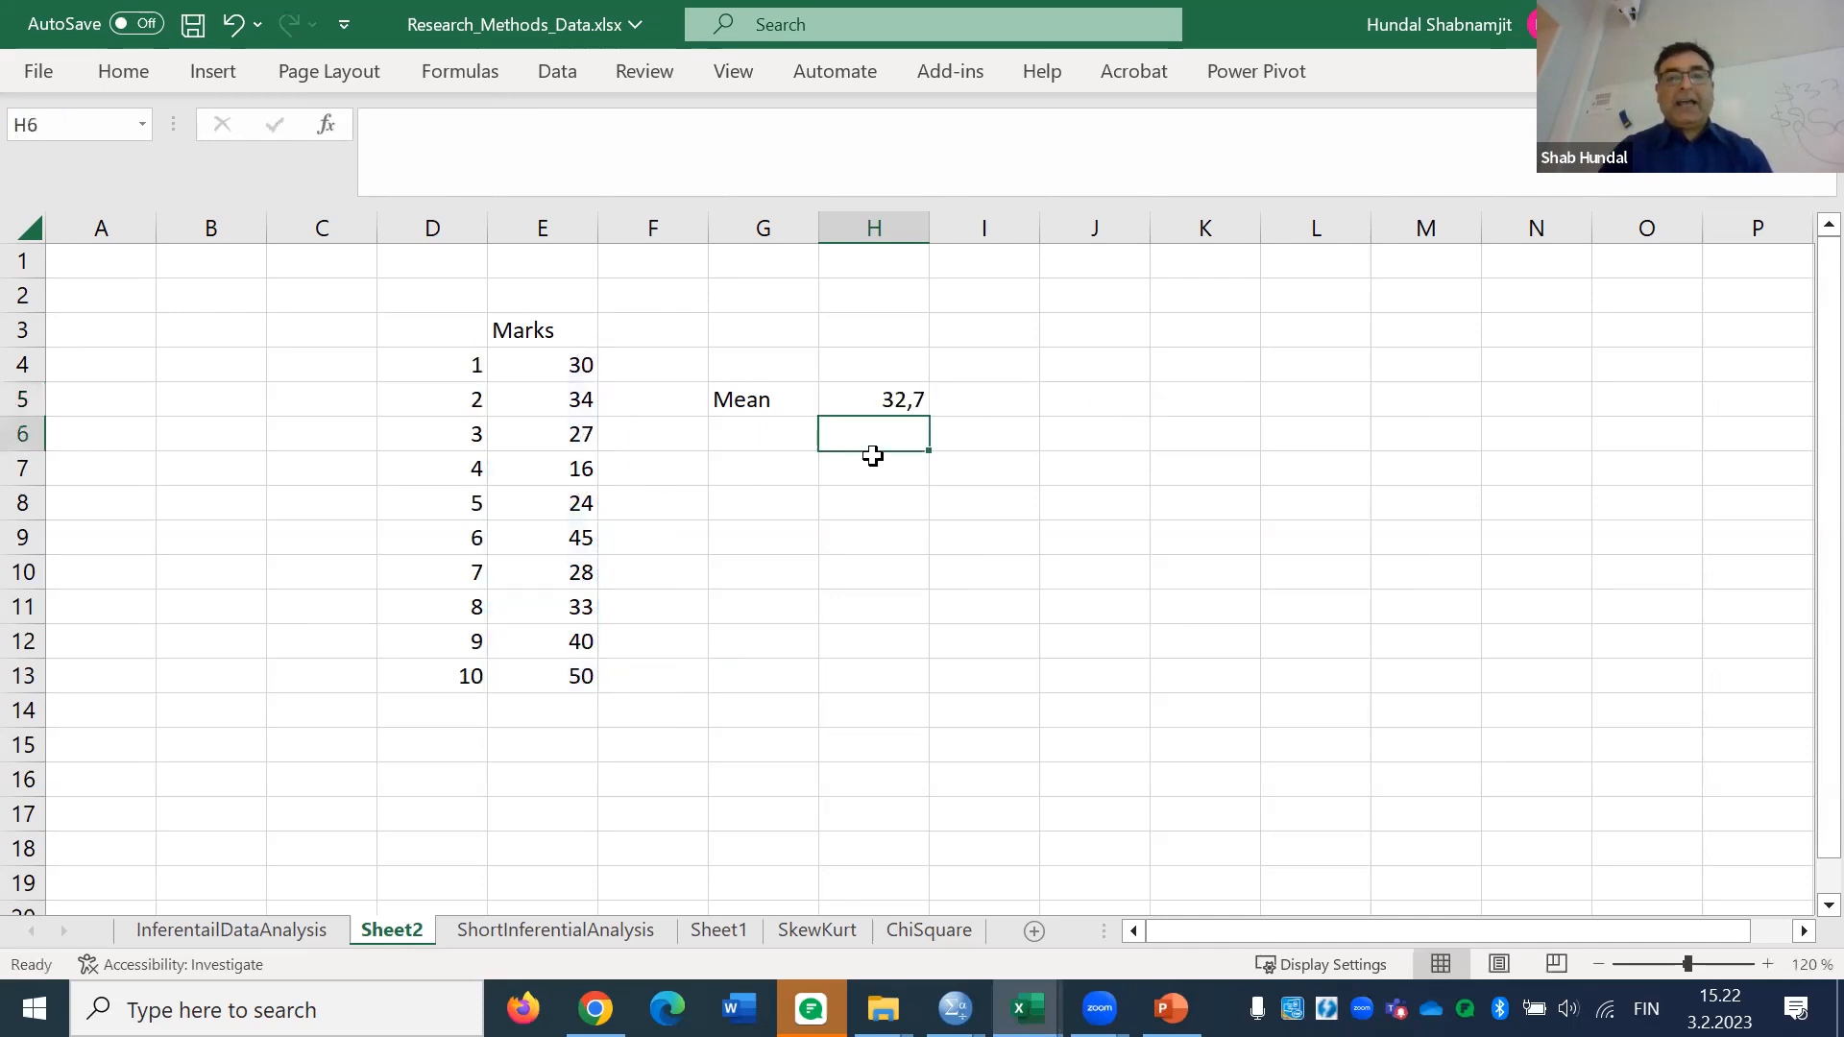
Examine the AVERAGE formula in cell H5 and the range of marks it refers to
click(892, 400)
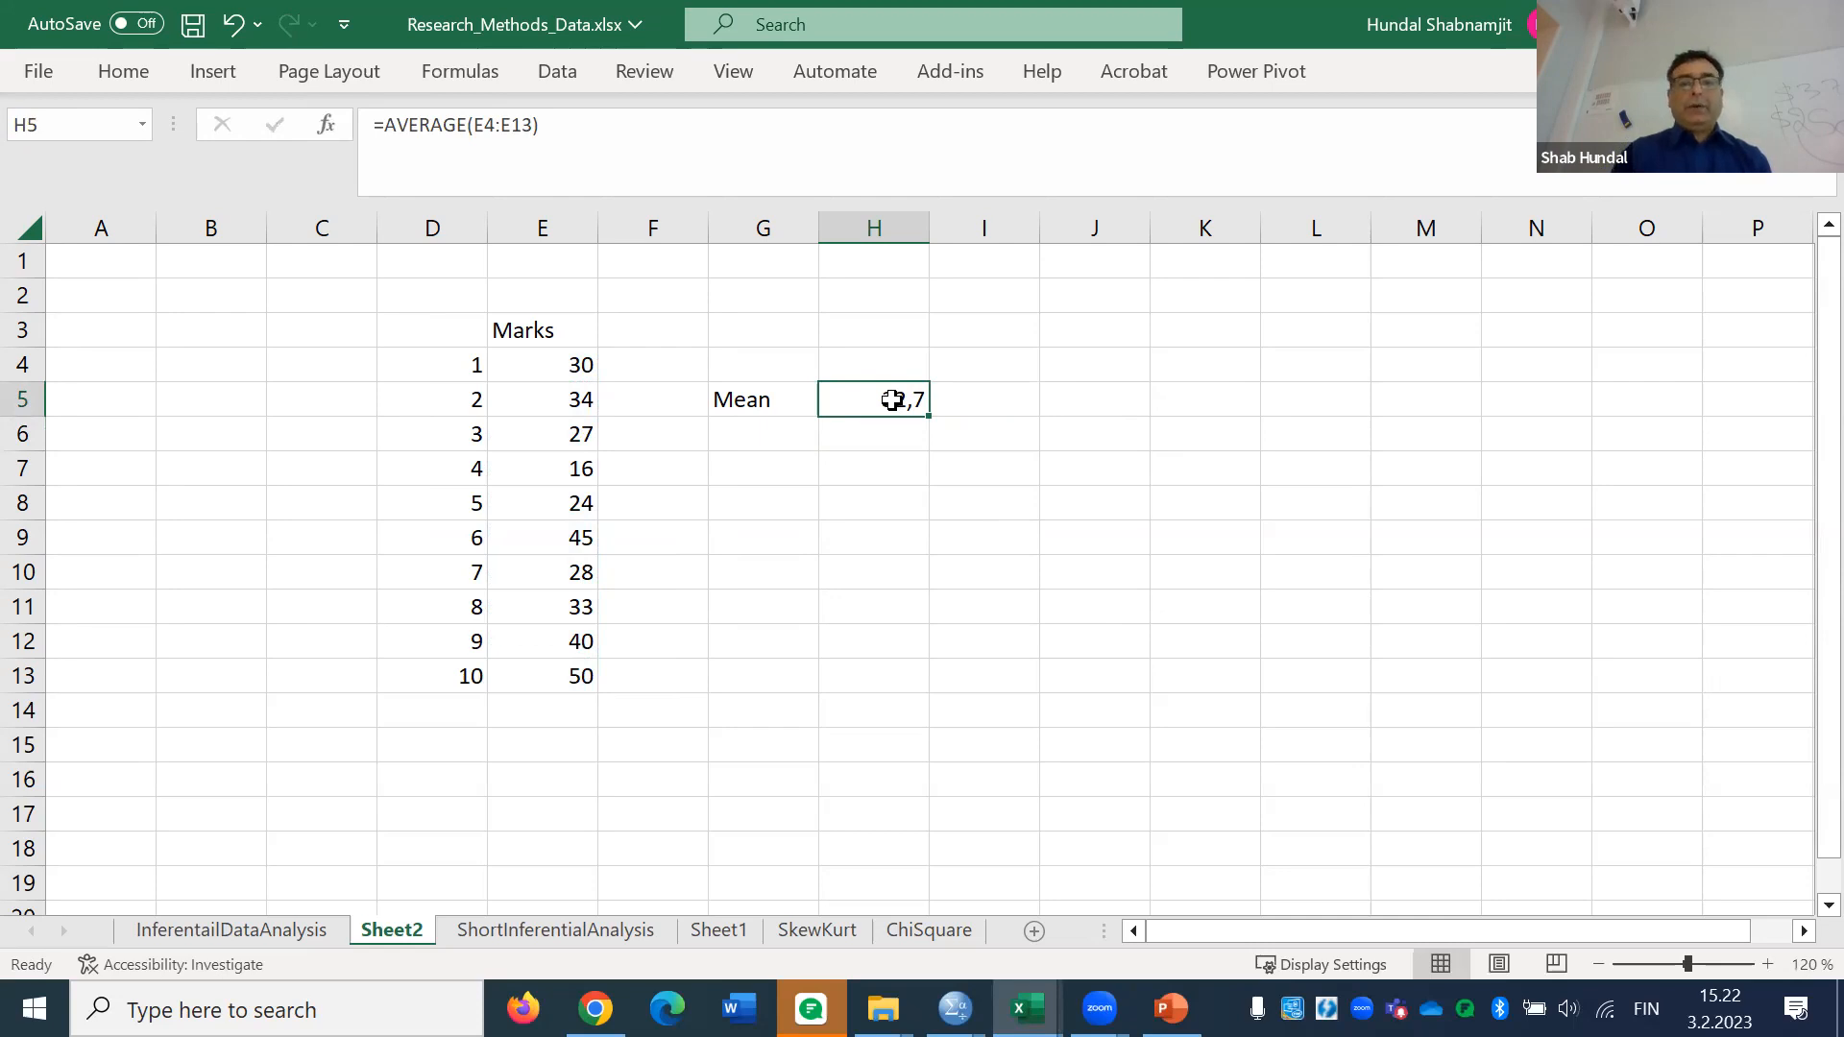
double_click(893, 401)
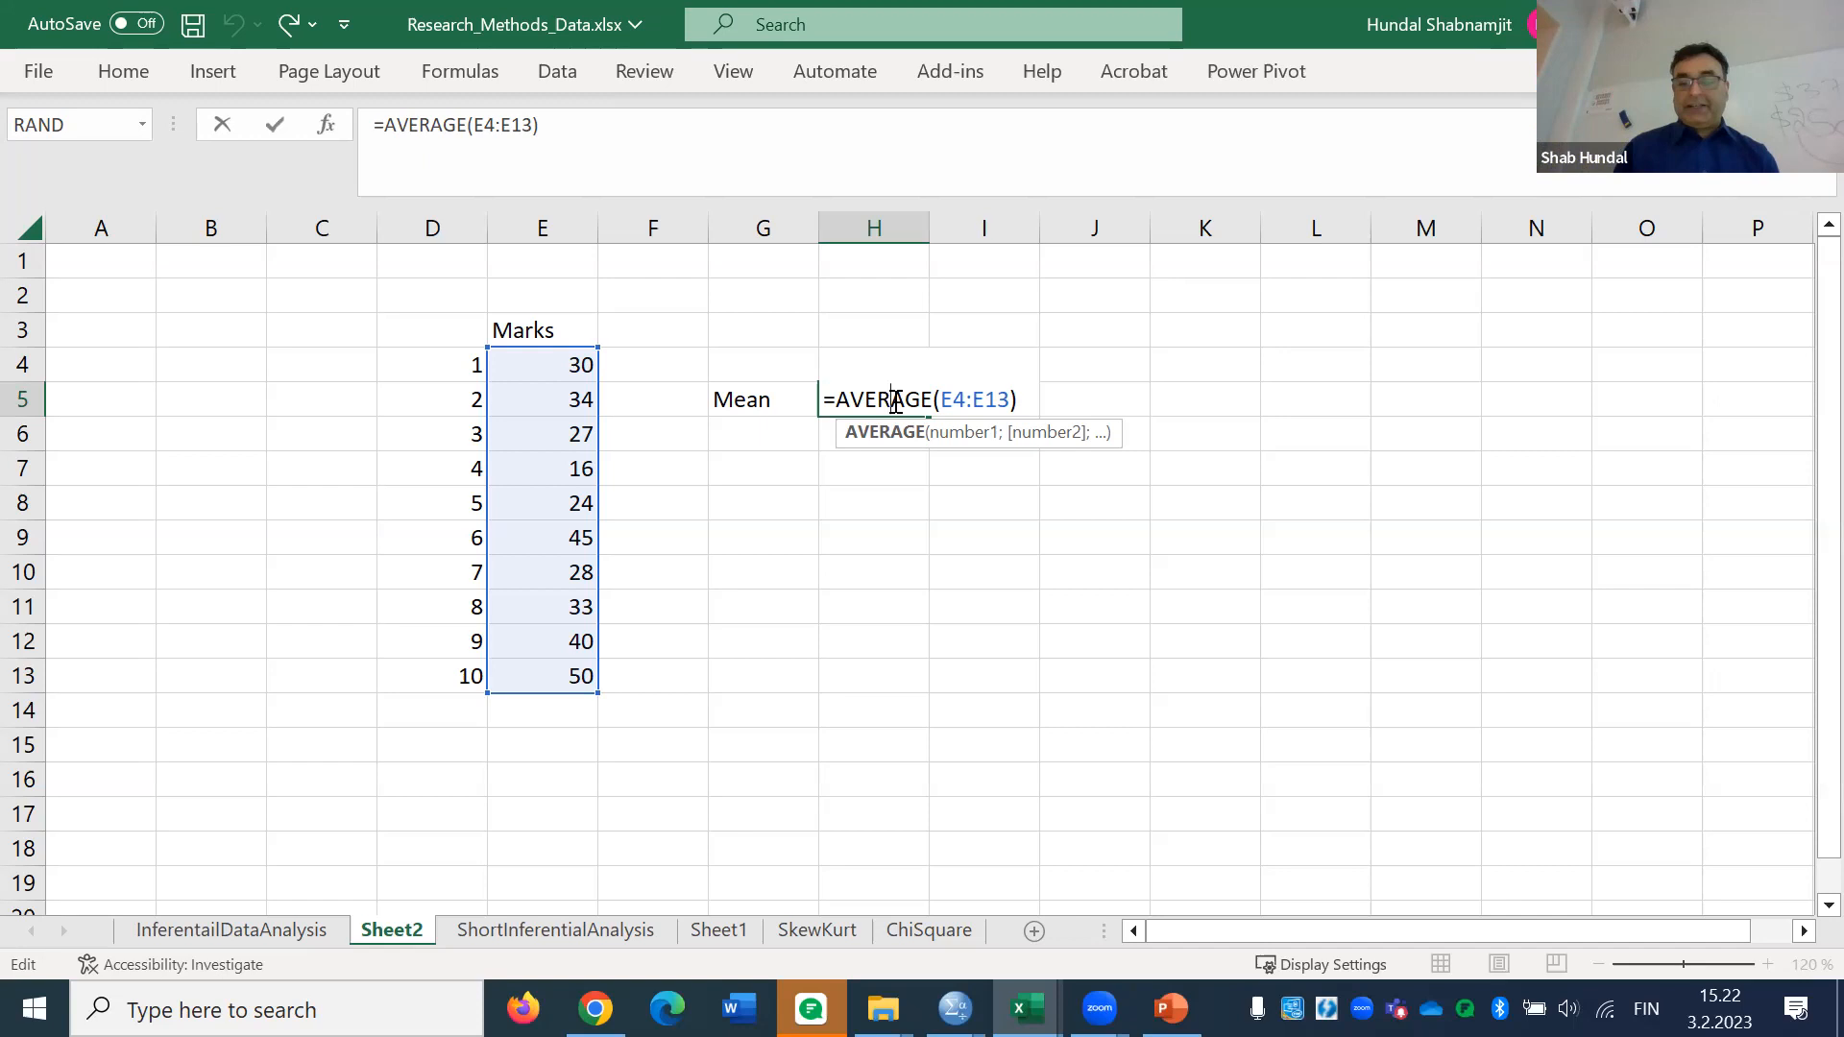
key(Return)
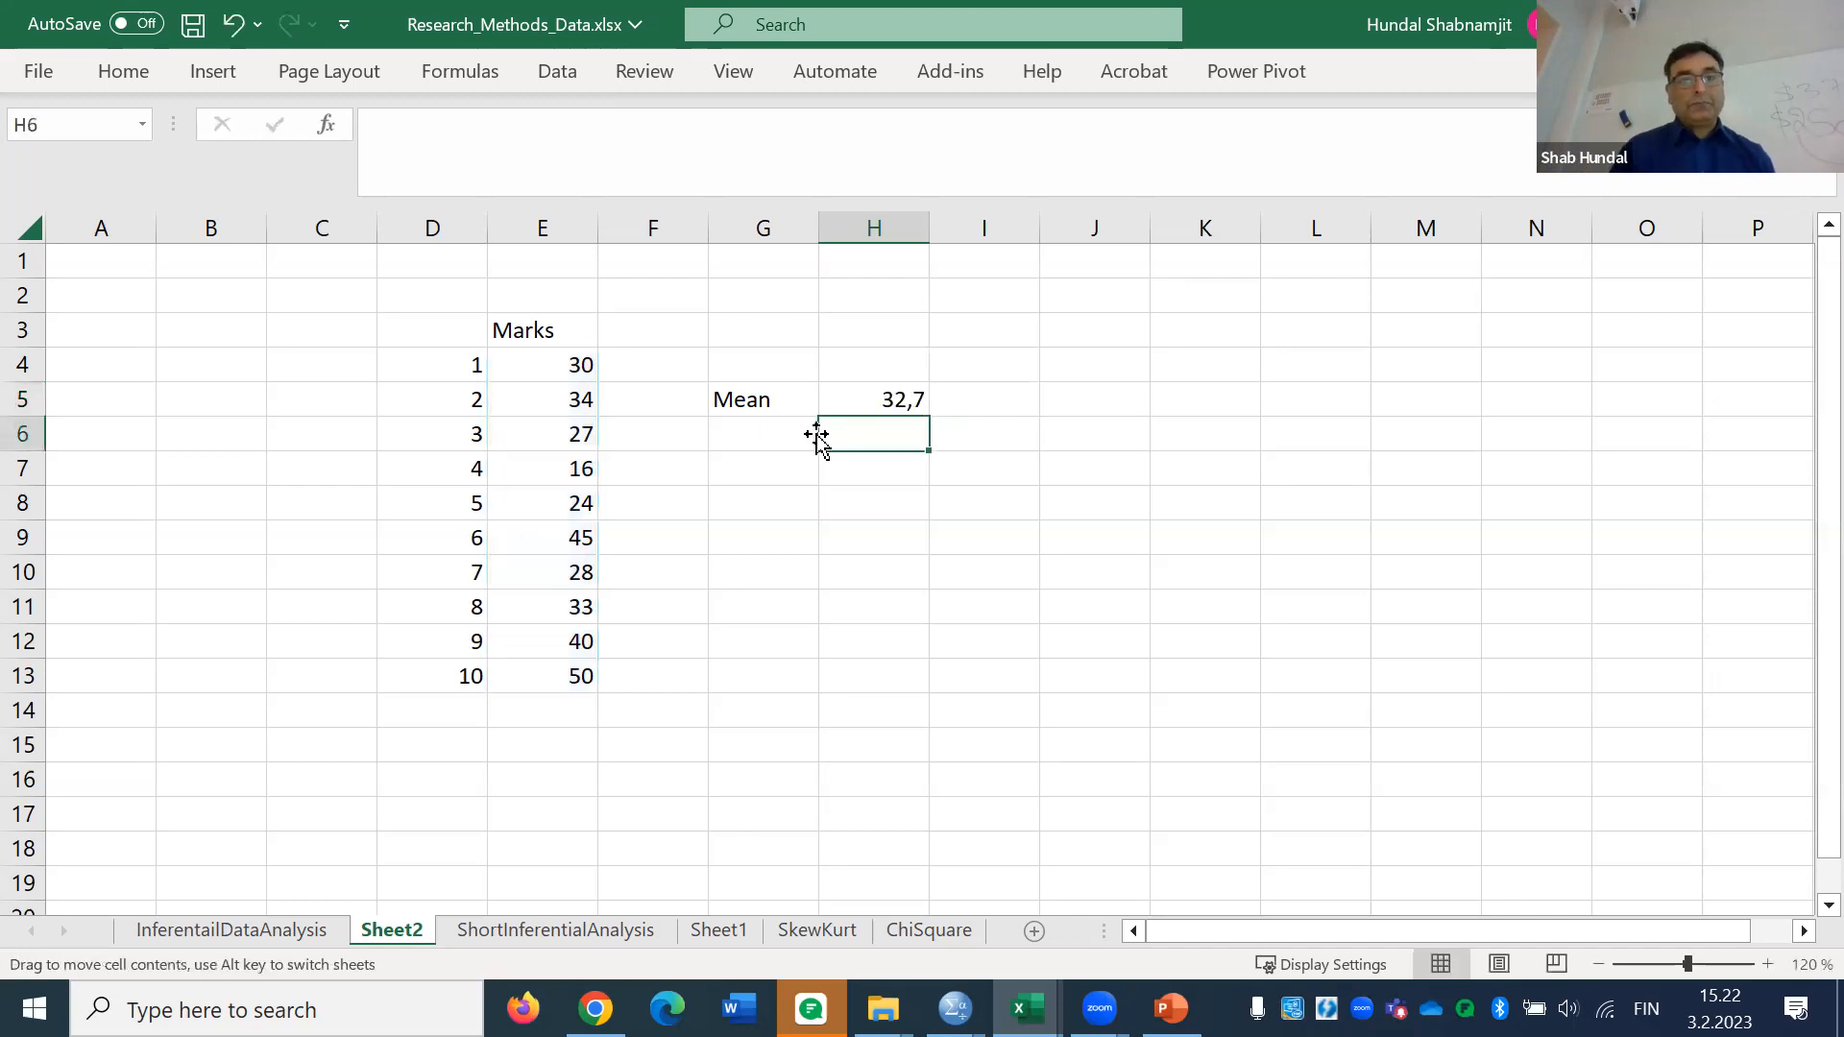
Enter the label Median in cell G6, below the Mean label
click(779, 435)
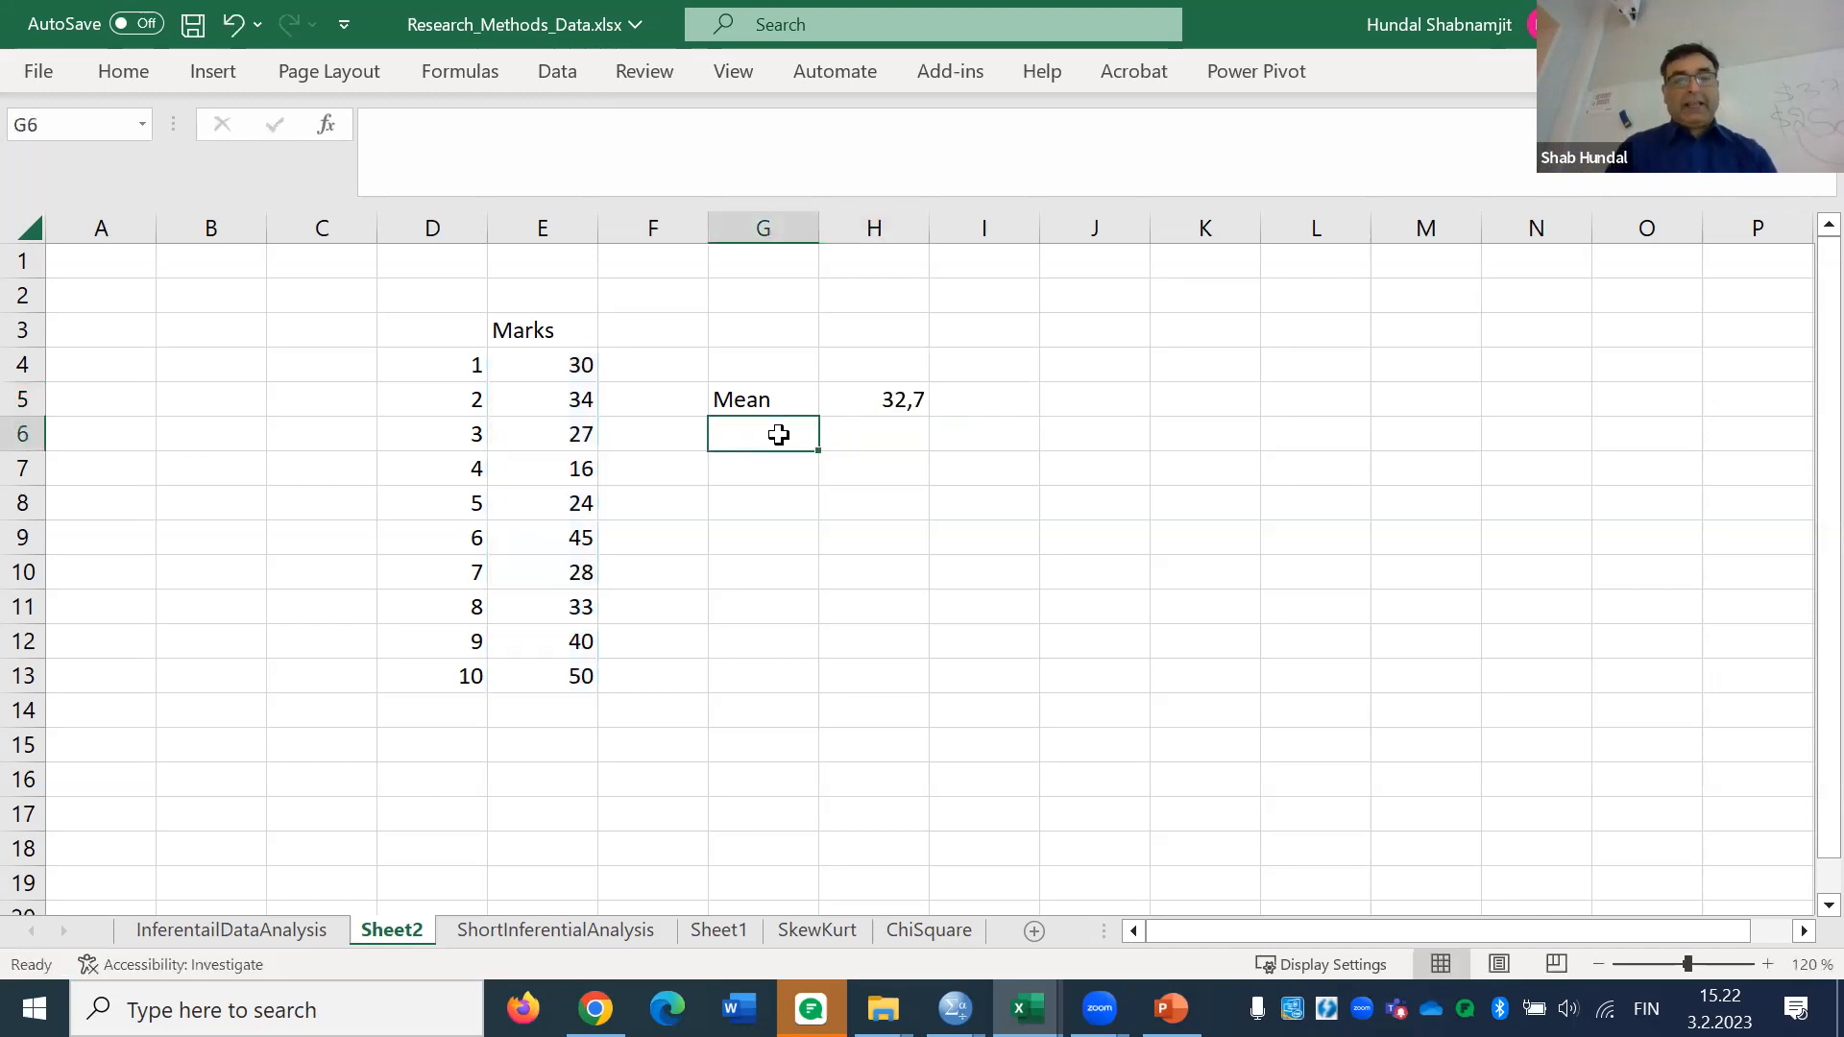
text(Median)
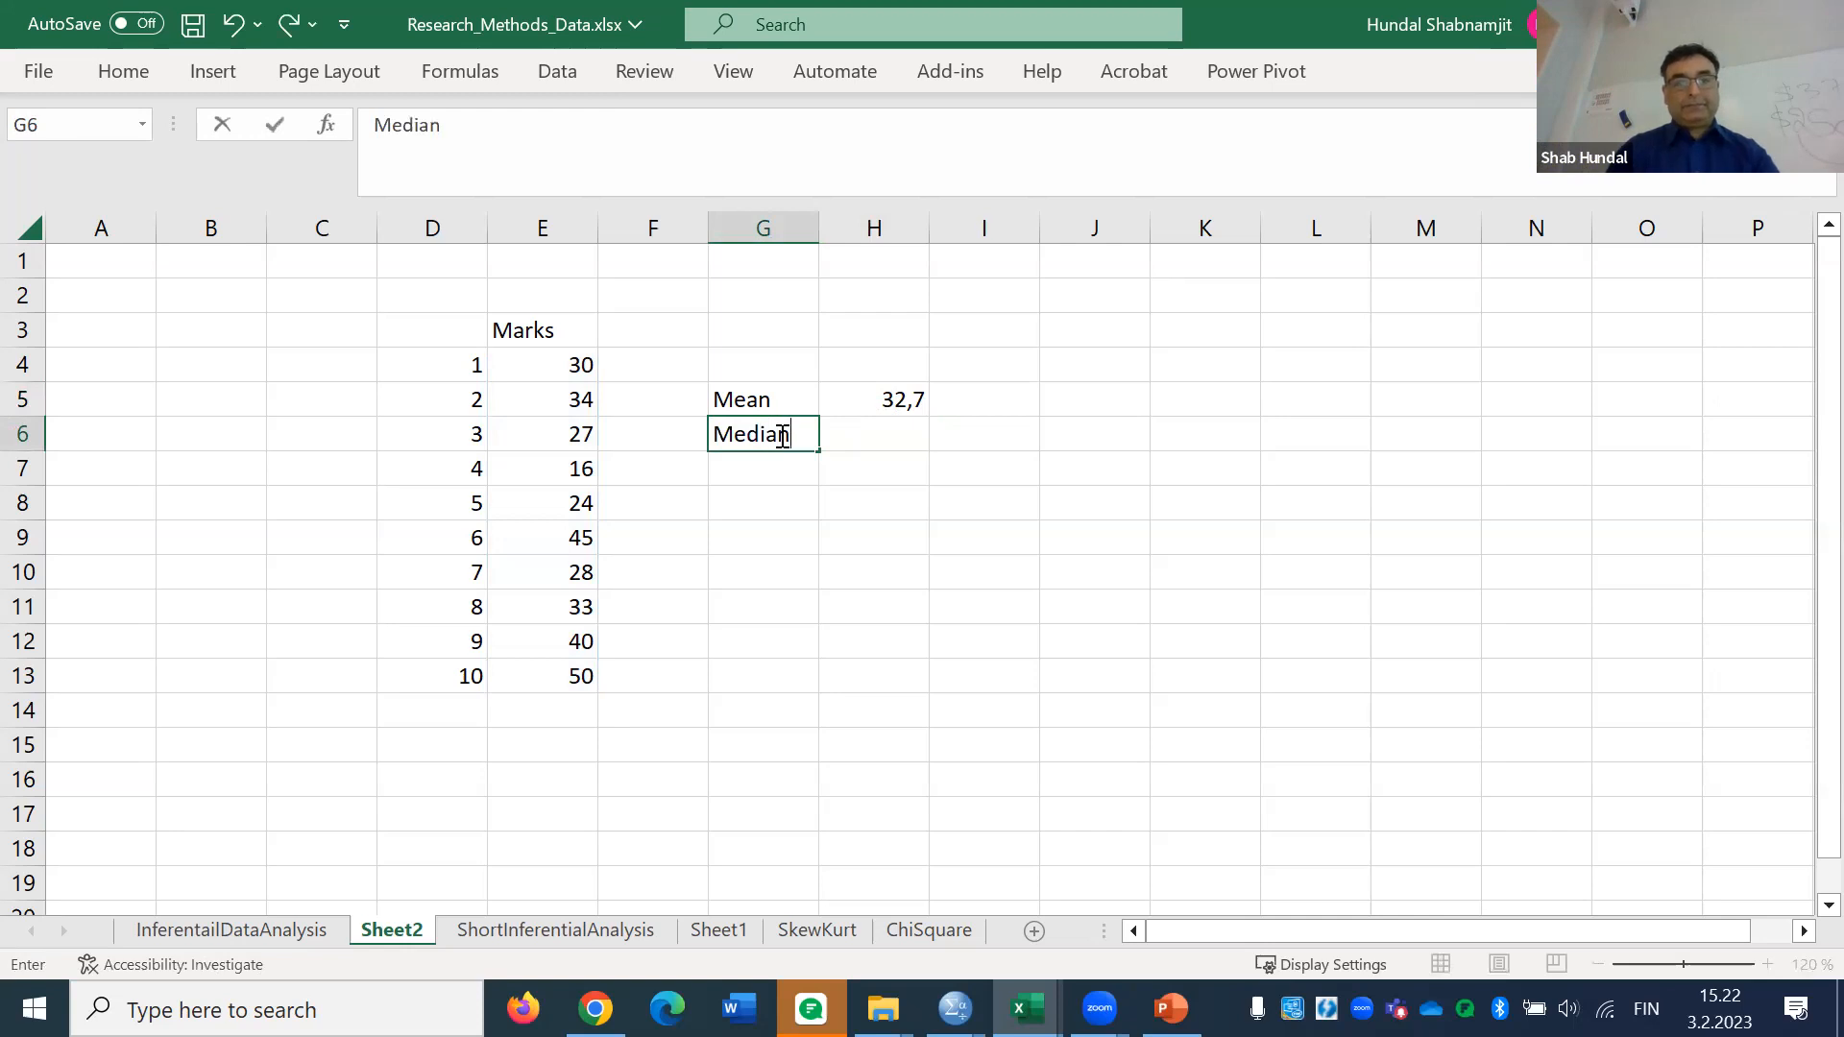
click(858, 438)
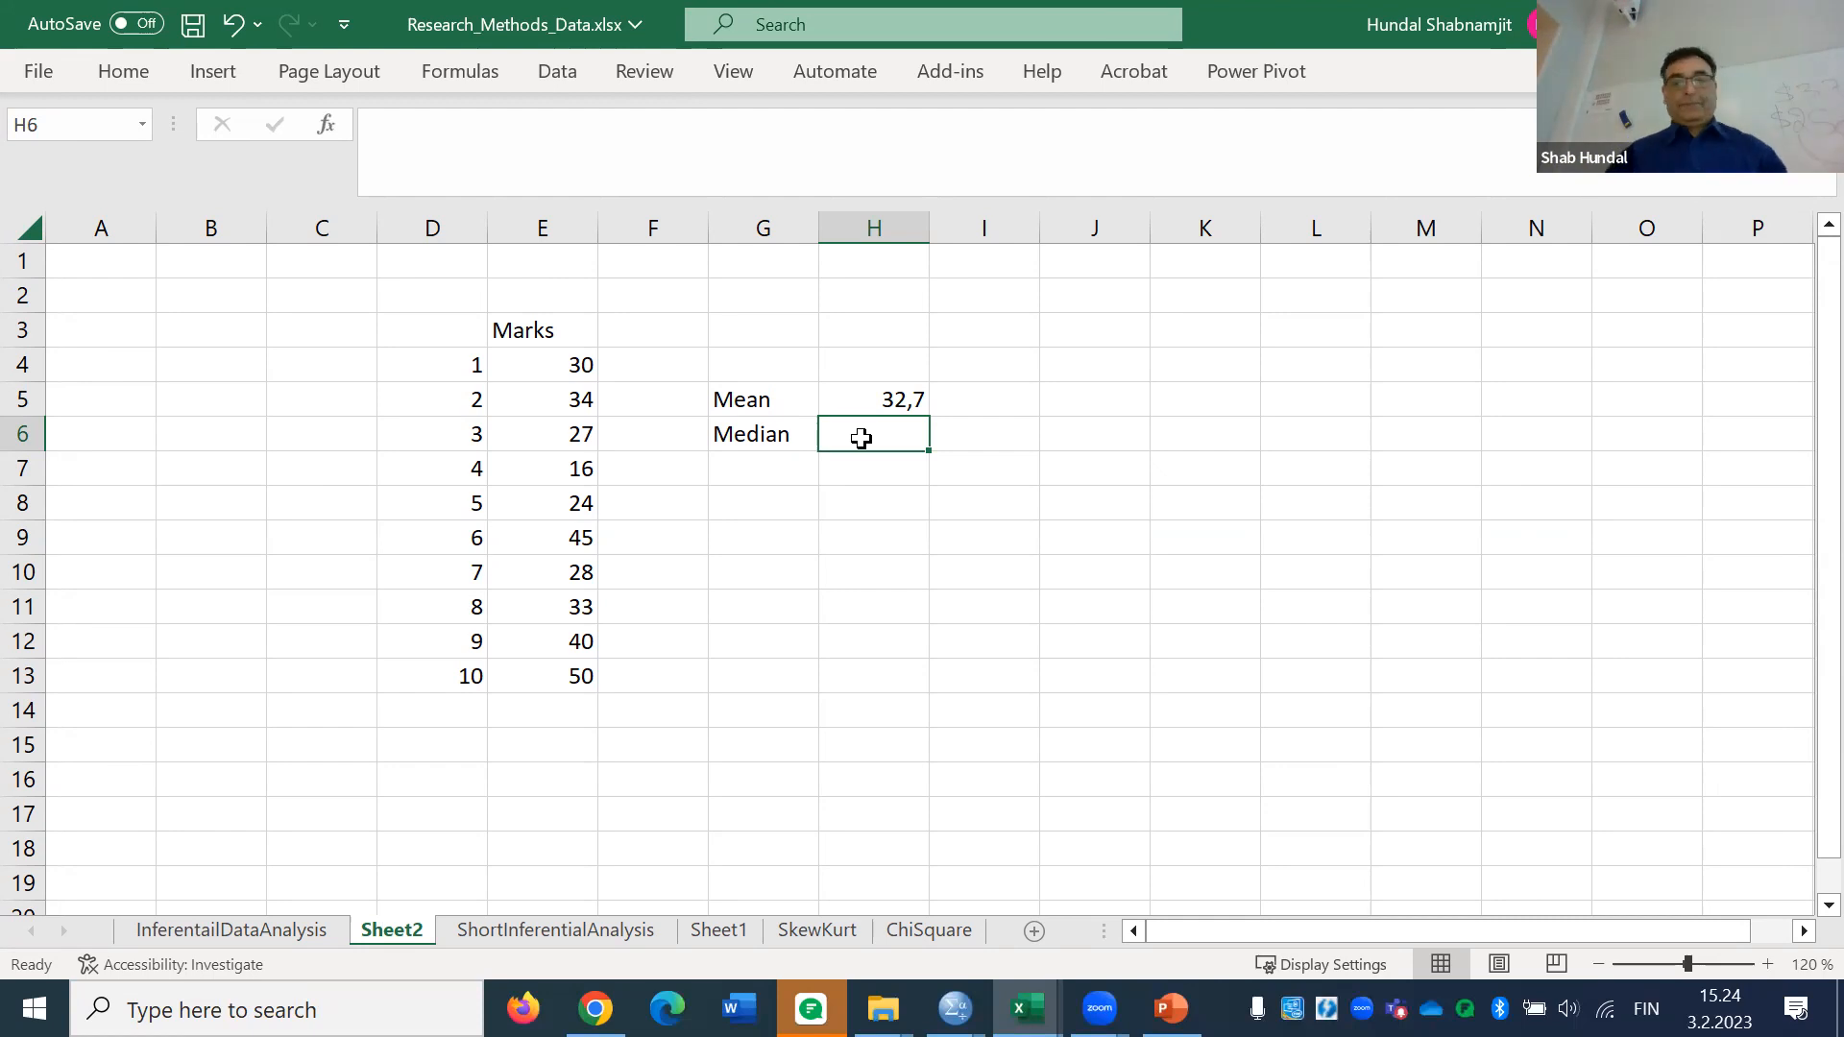
Calculate the median of the marks in cell H6 with the MEDIAN function over E4:E13
text(=)
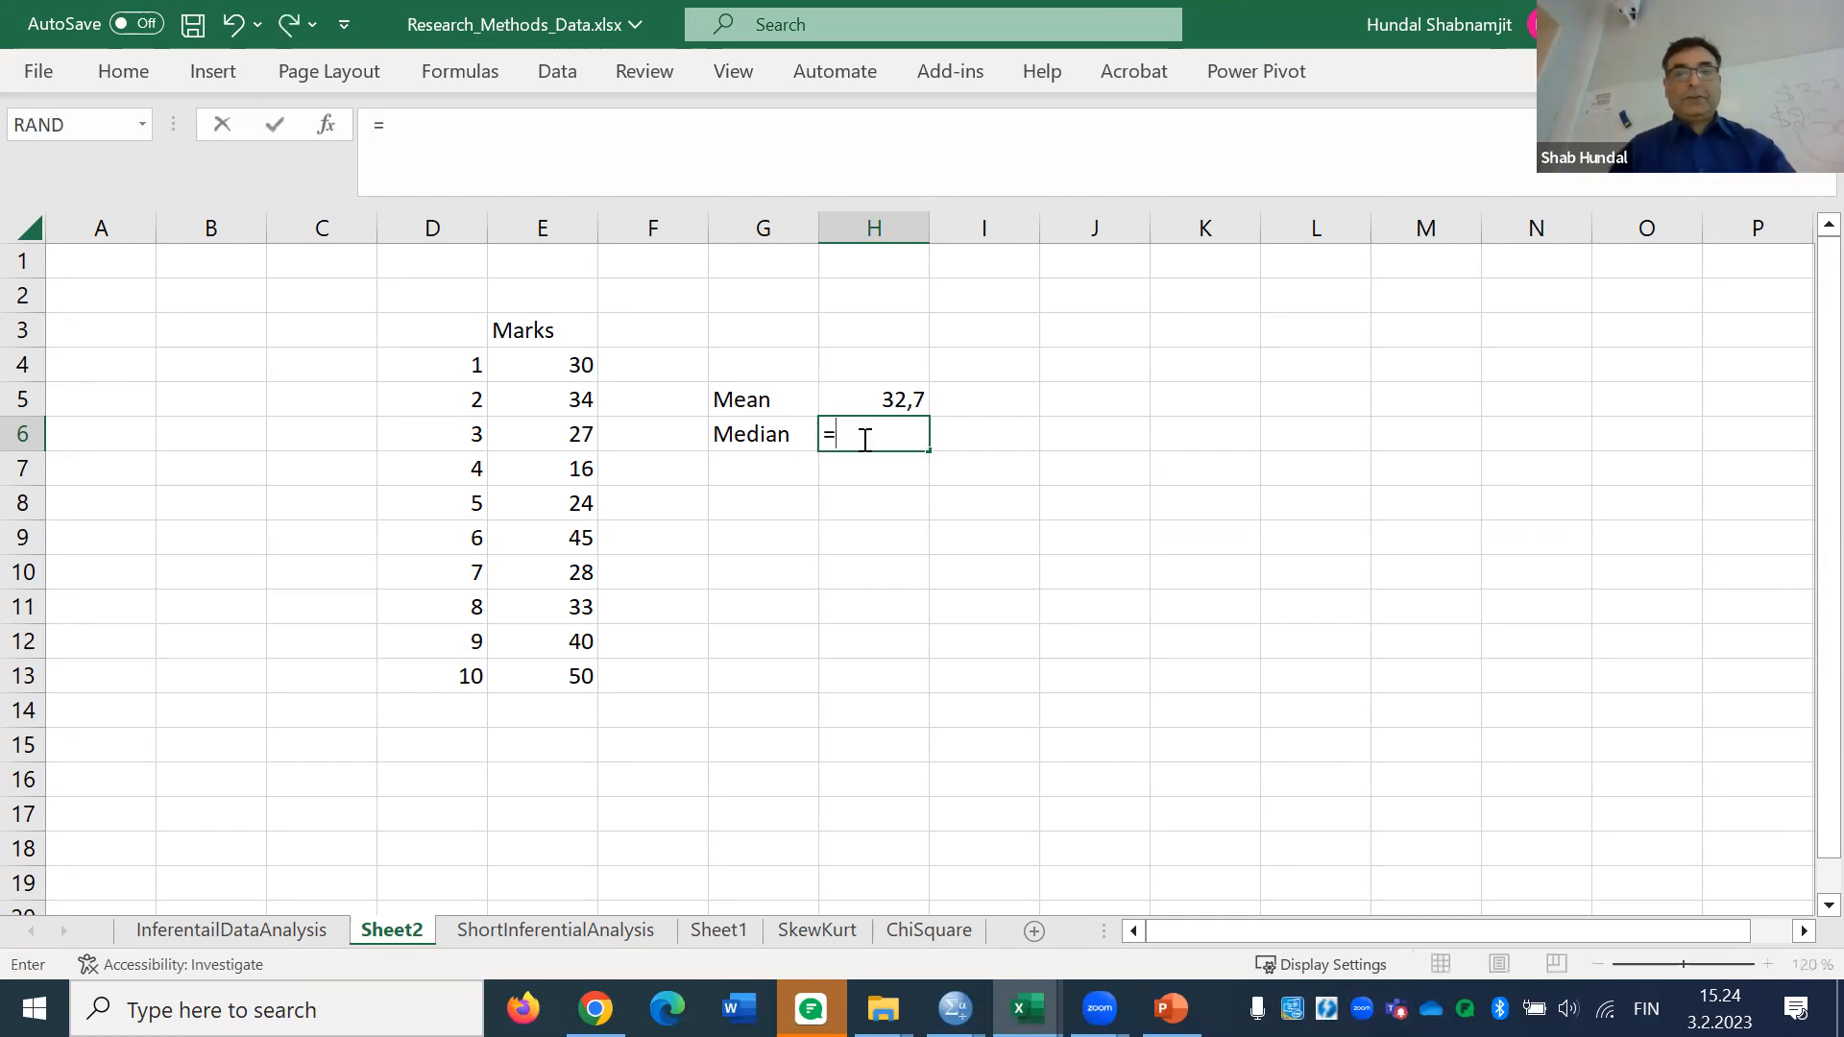
text(med)
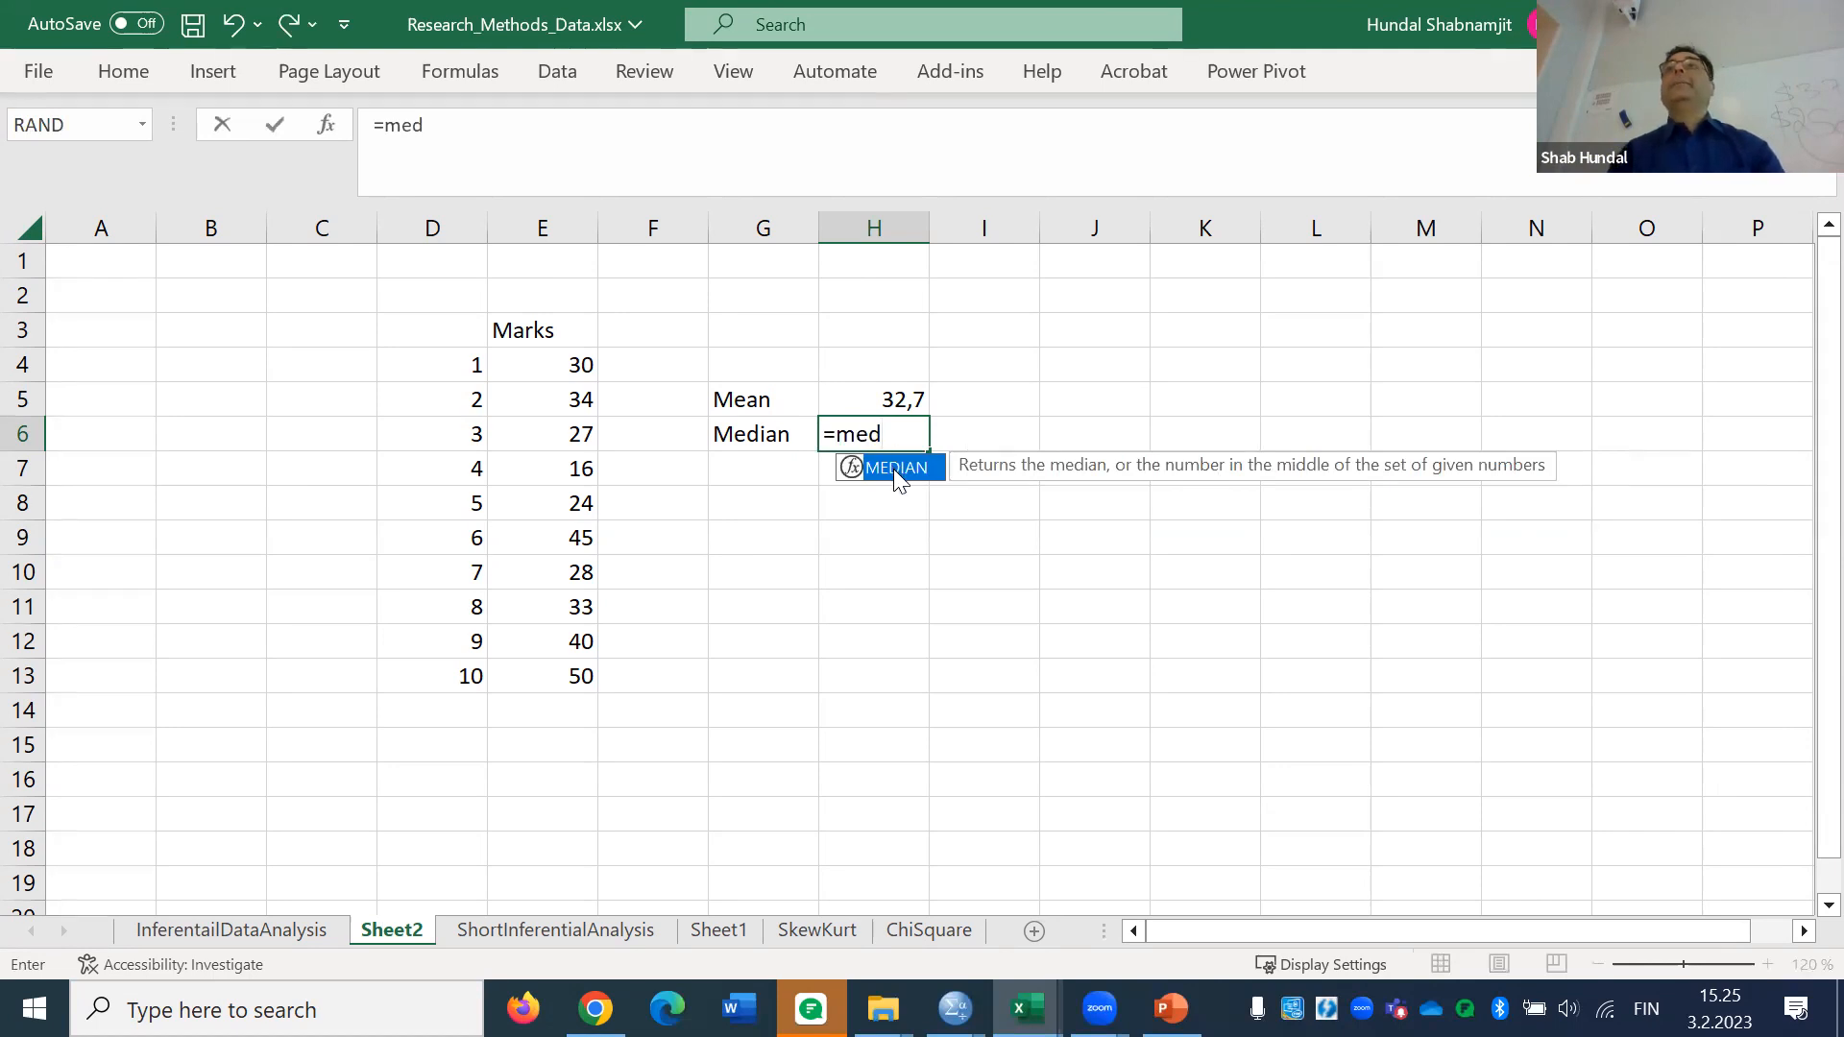
double_click(893, 469)
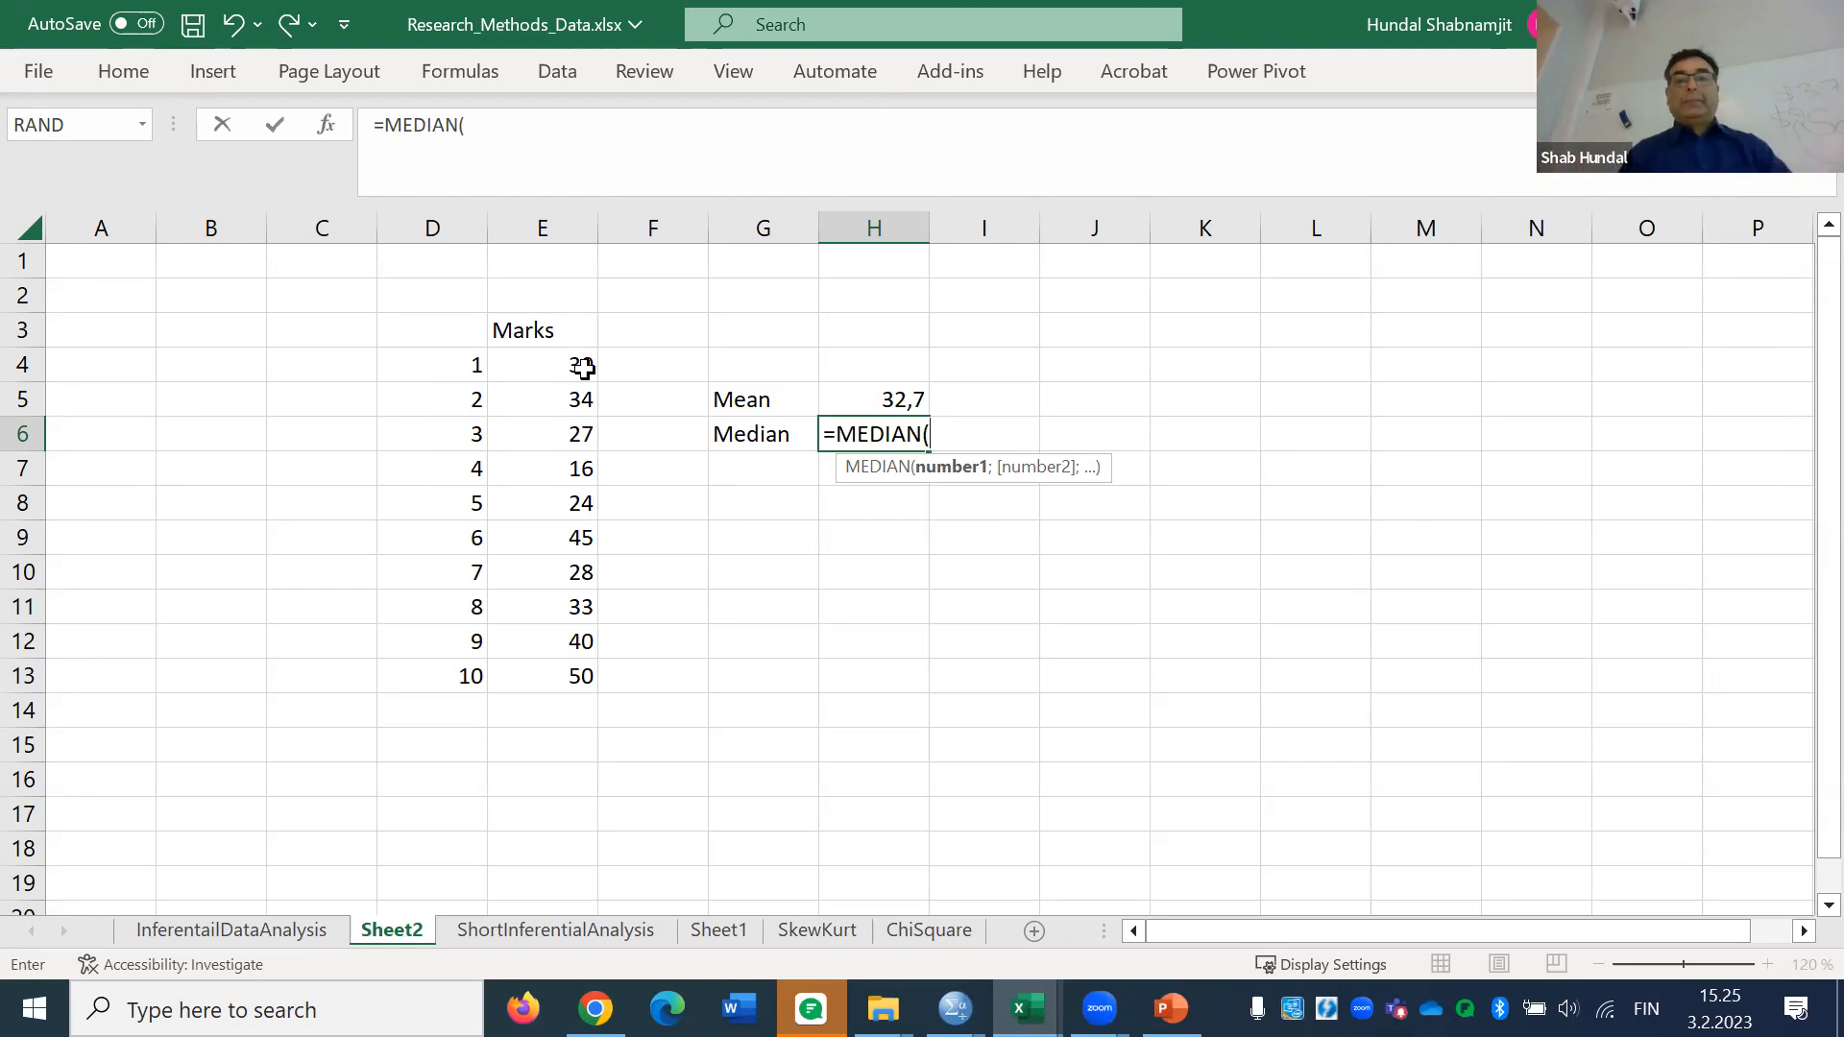
drag(584, 368, 595, 674)
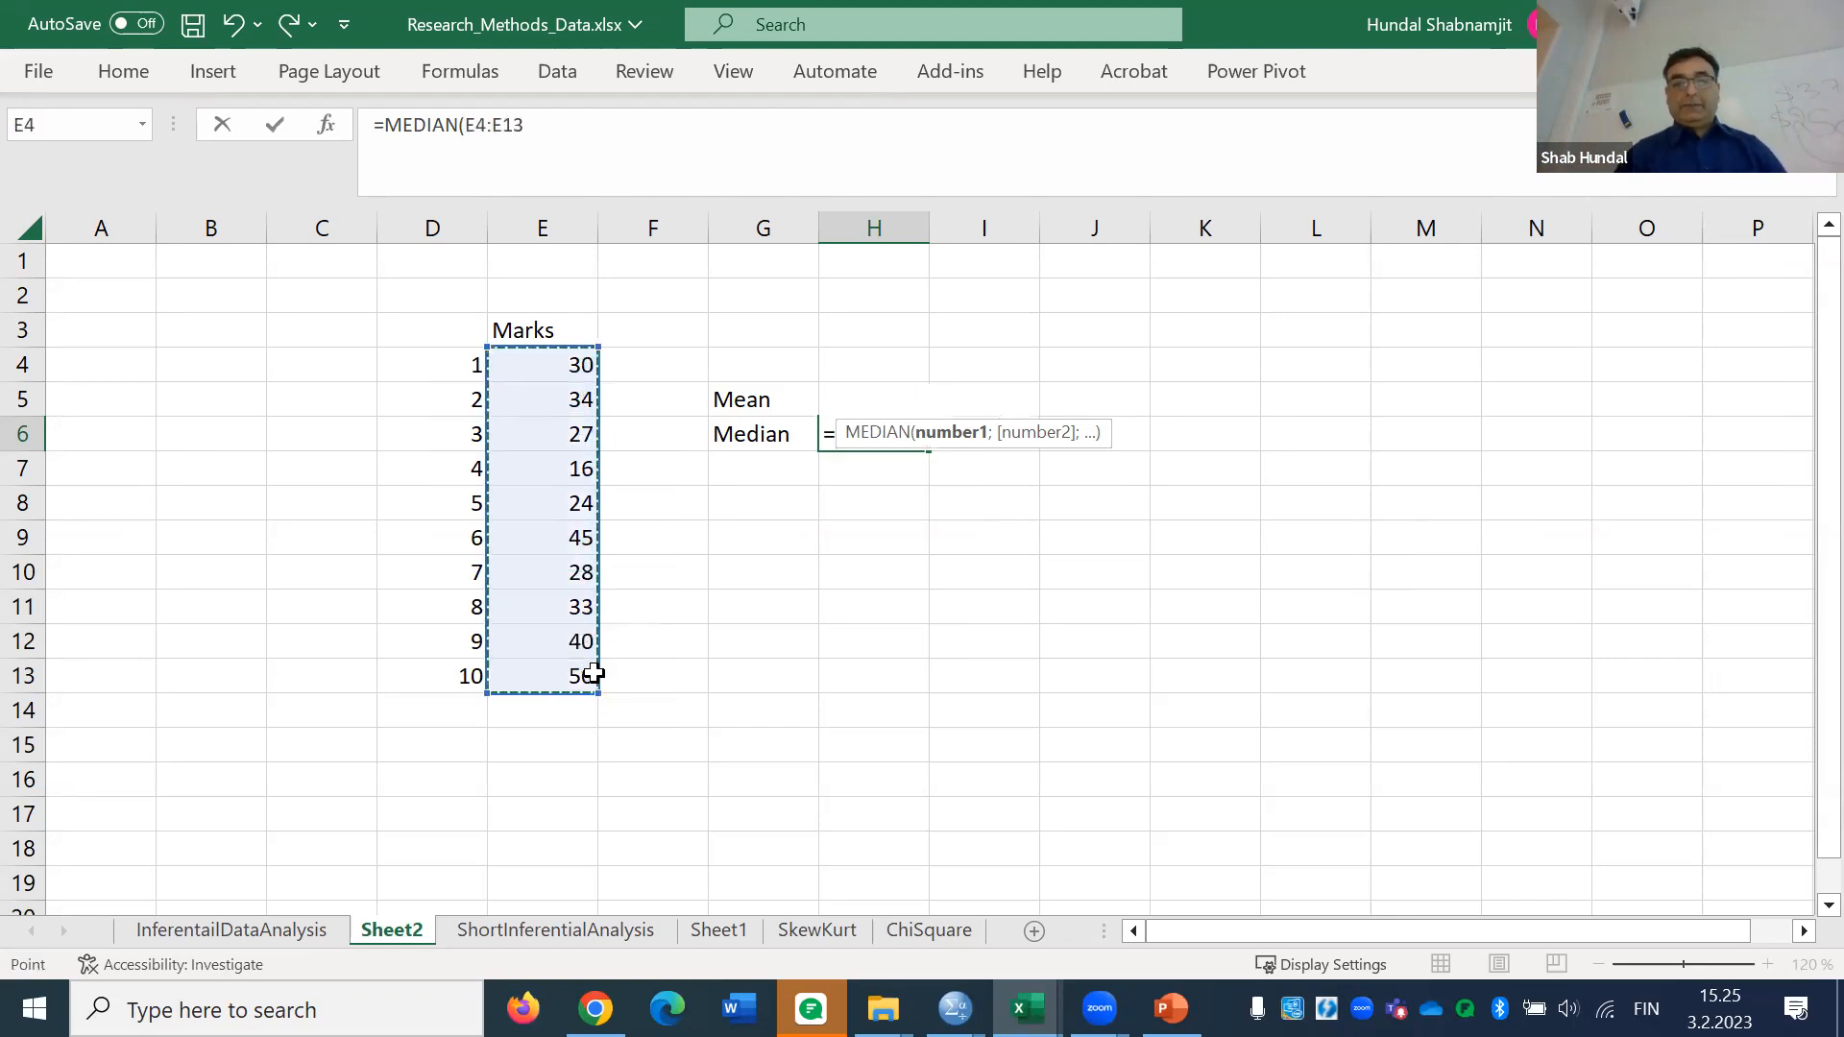
key(Return)
click(879, 430)
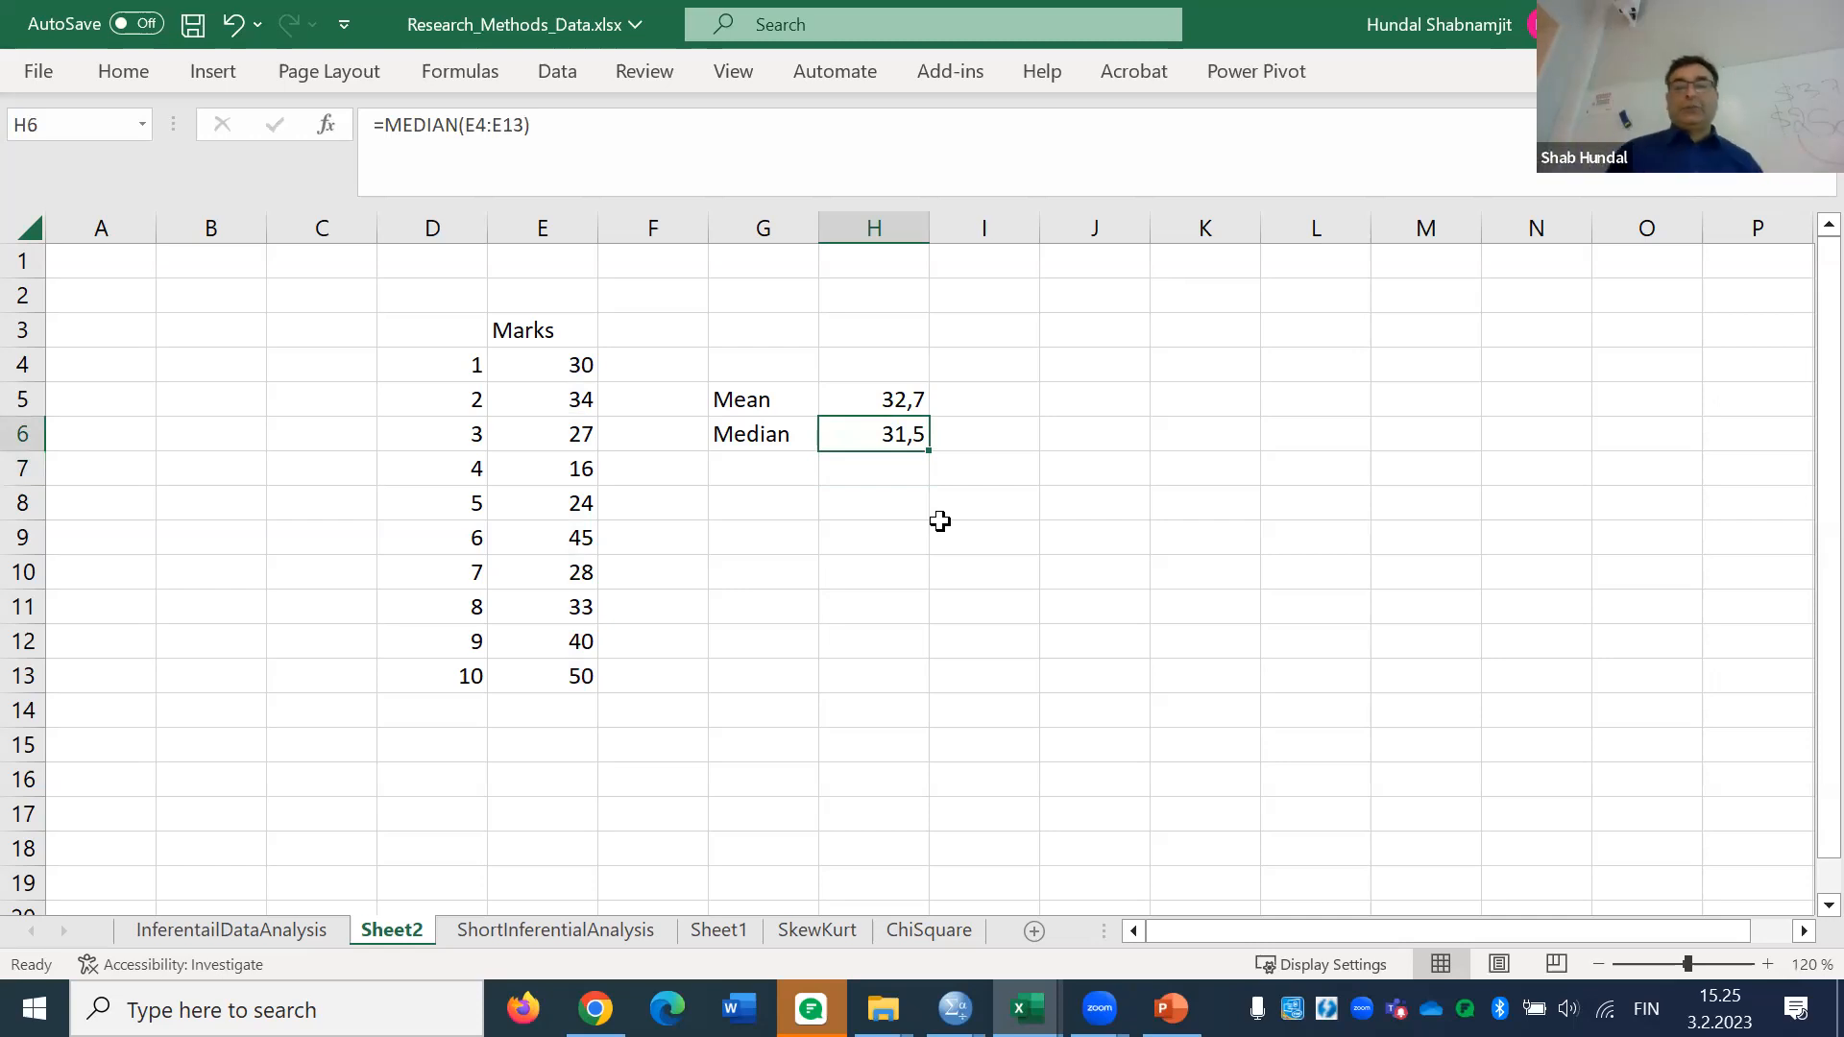
Start a second list in column J with the heading Marks in J3 and the lowest mark, 16, in J4
click(1094, 359)
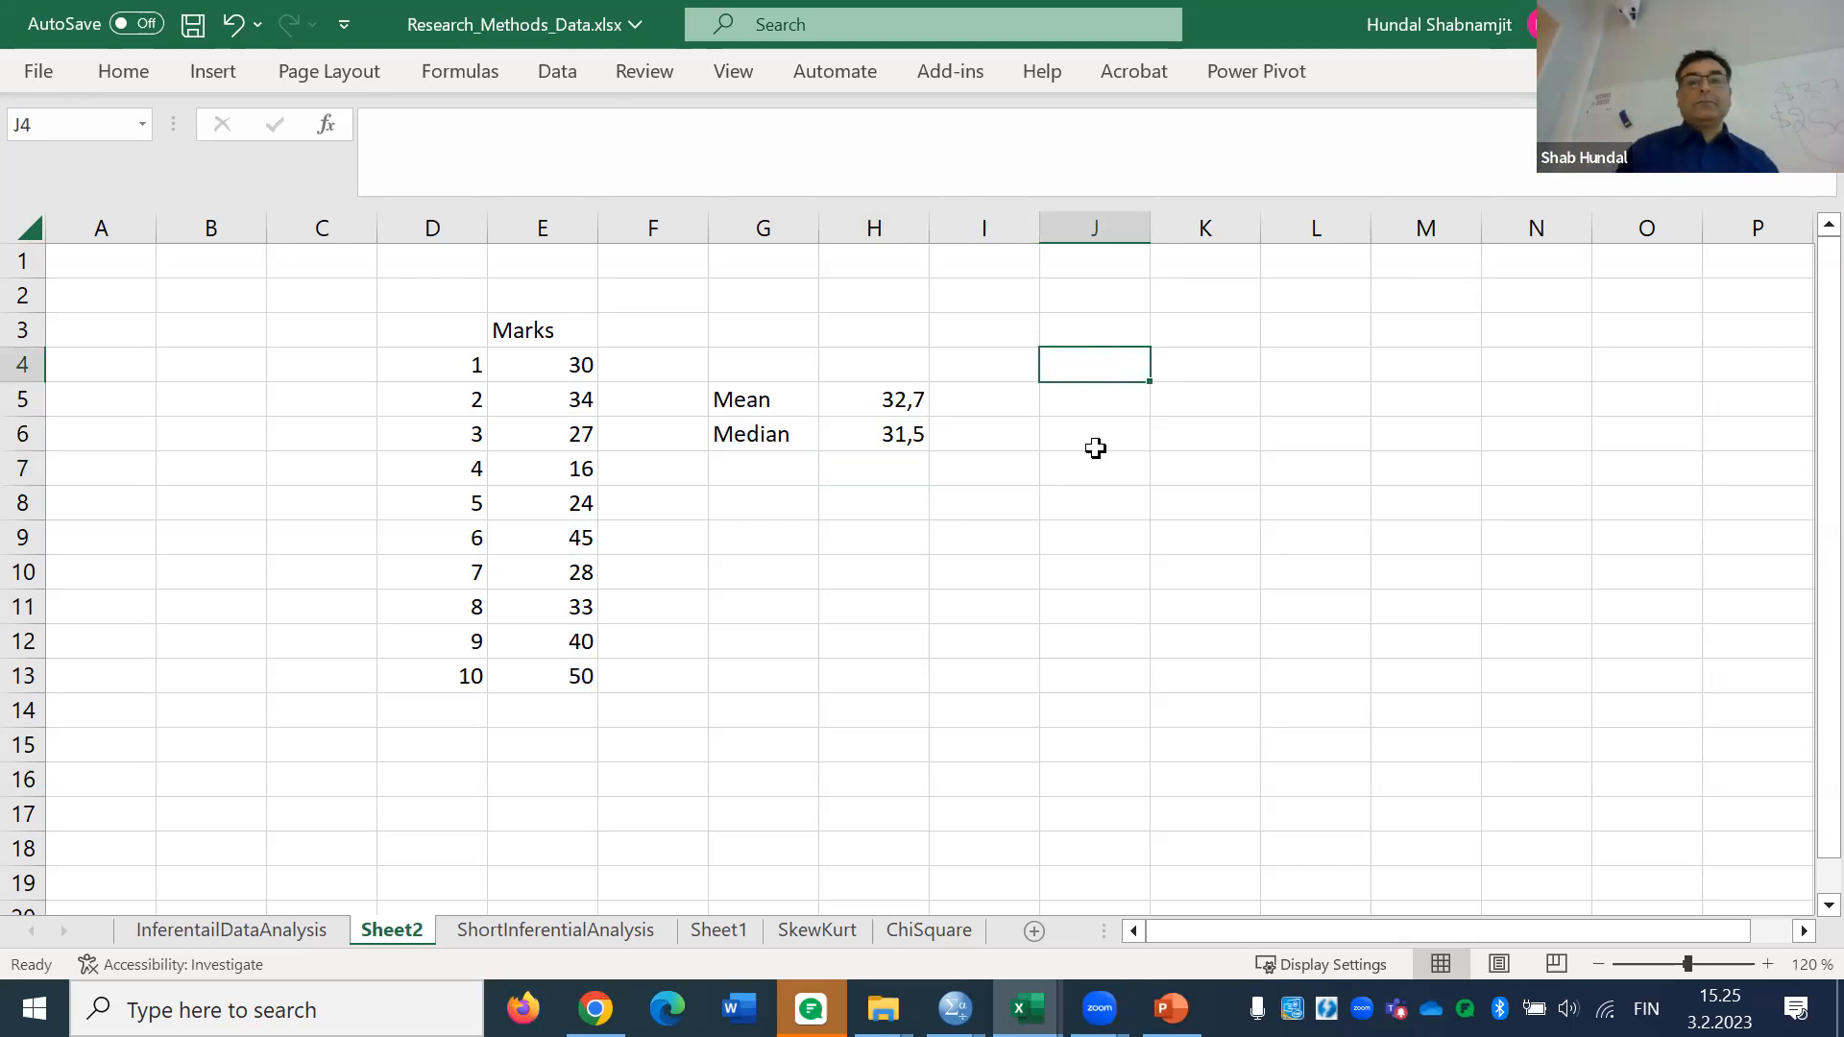
click(1090, 332)
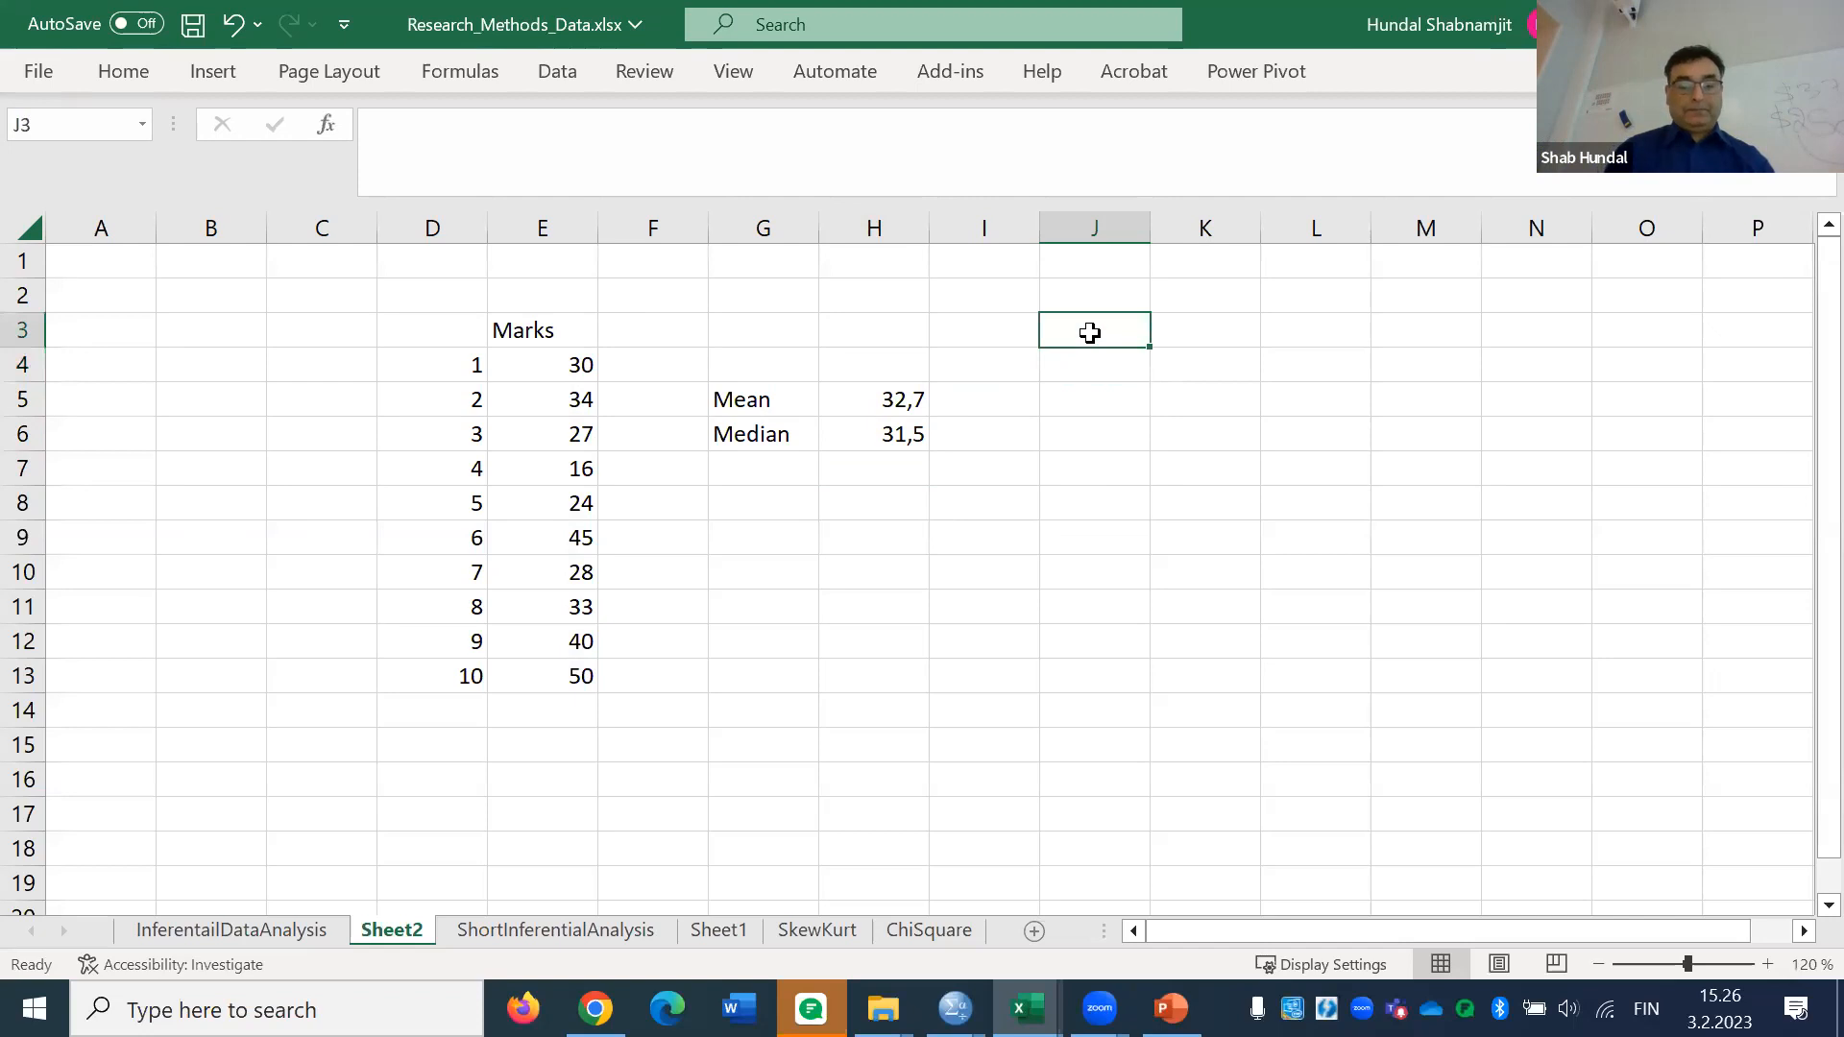
text(Marks)
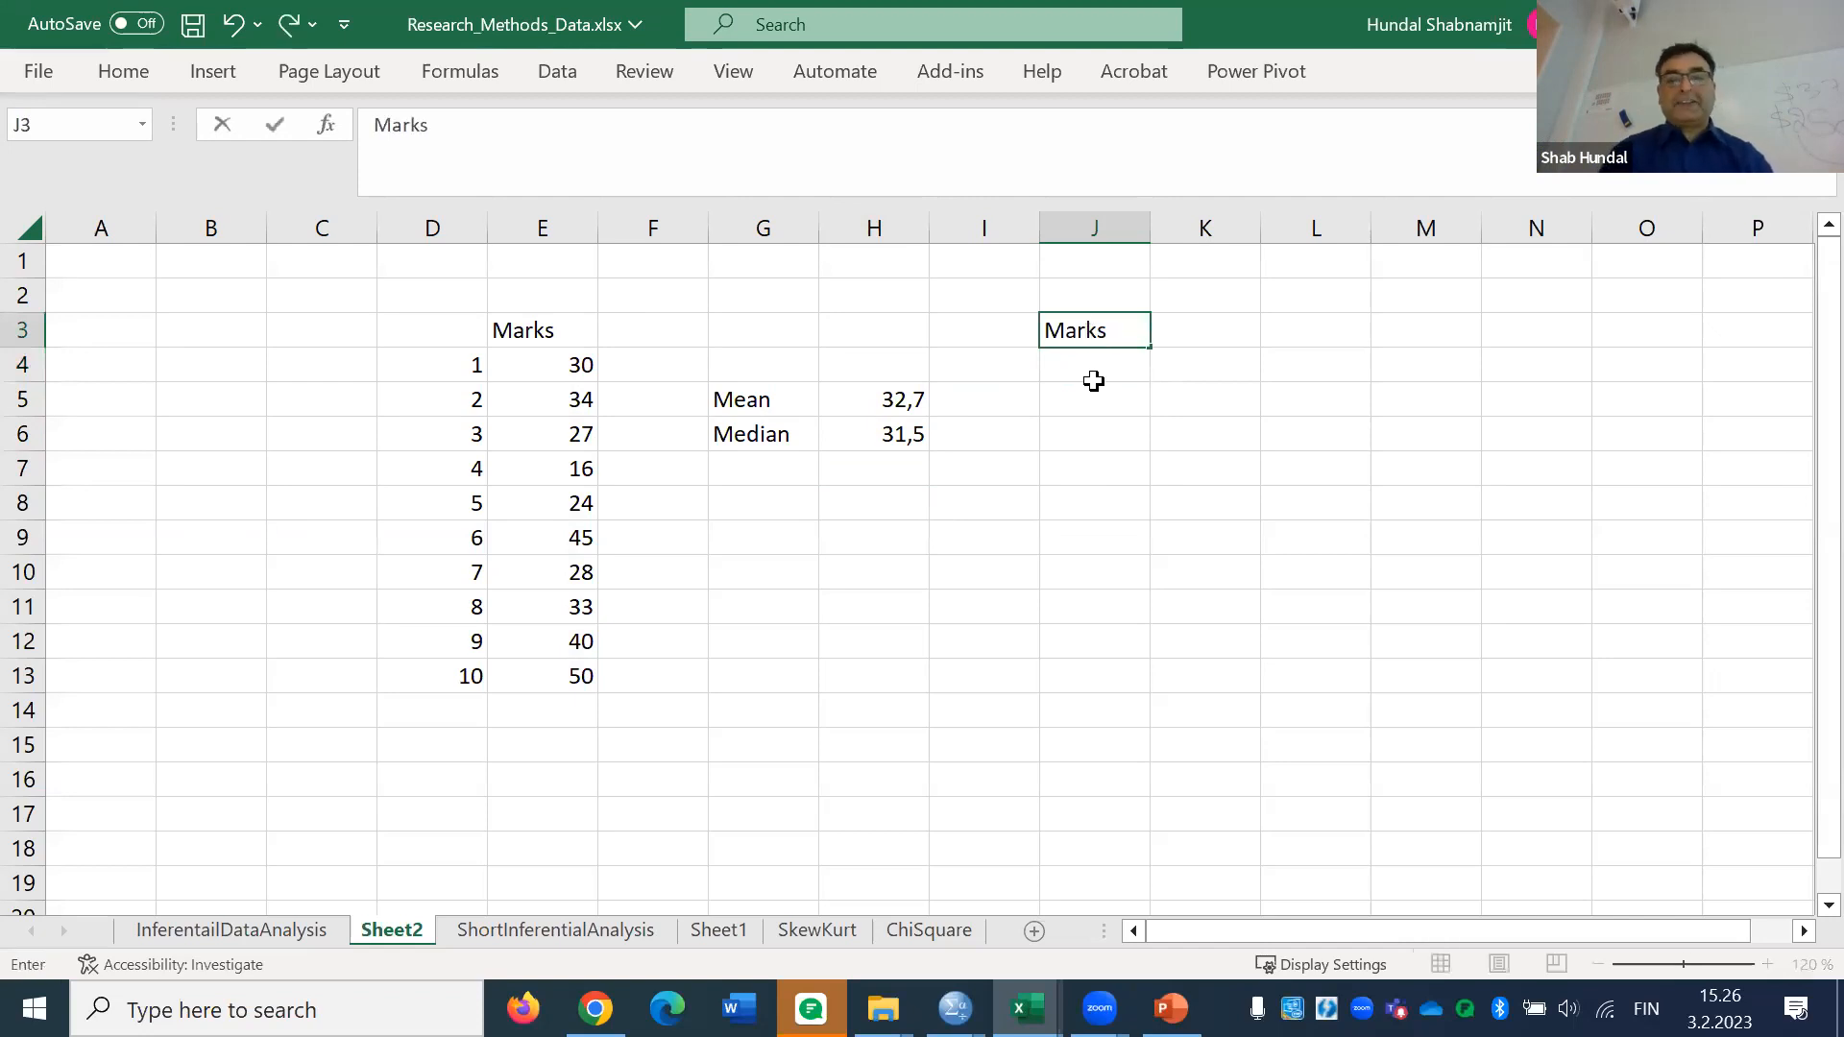
key(Return)
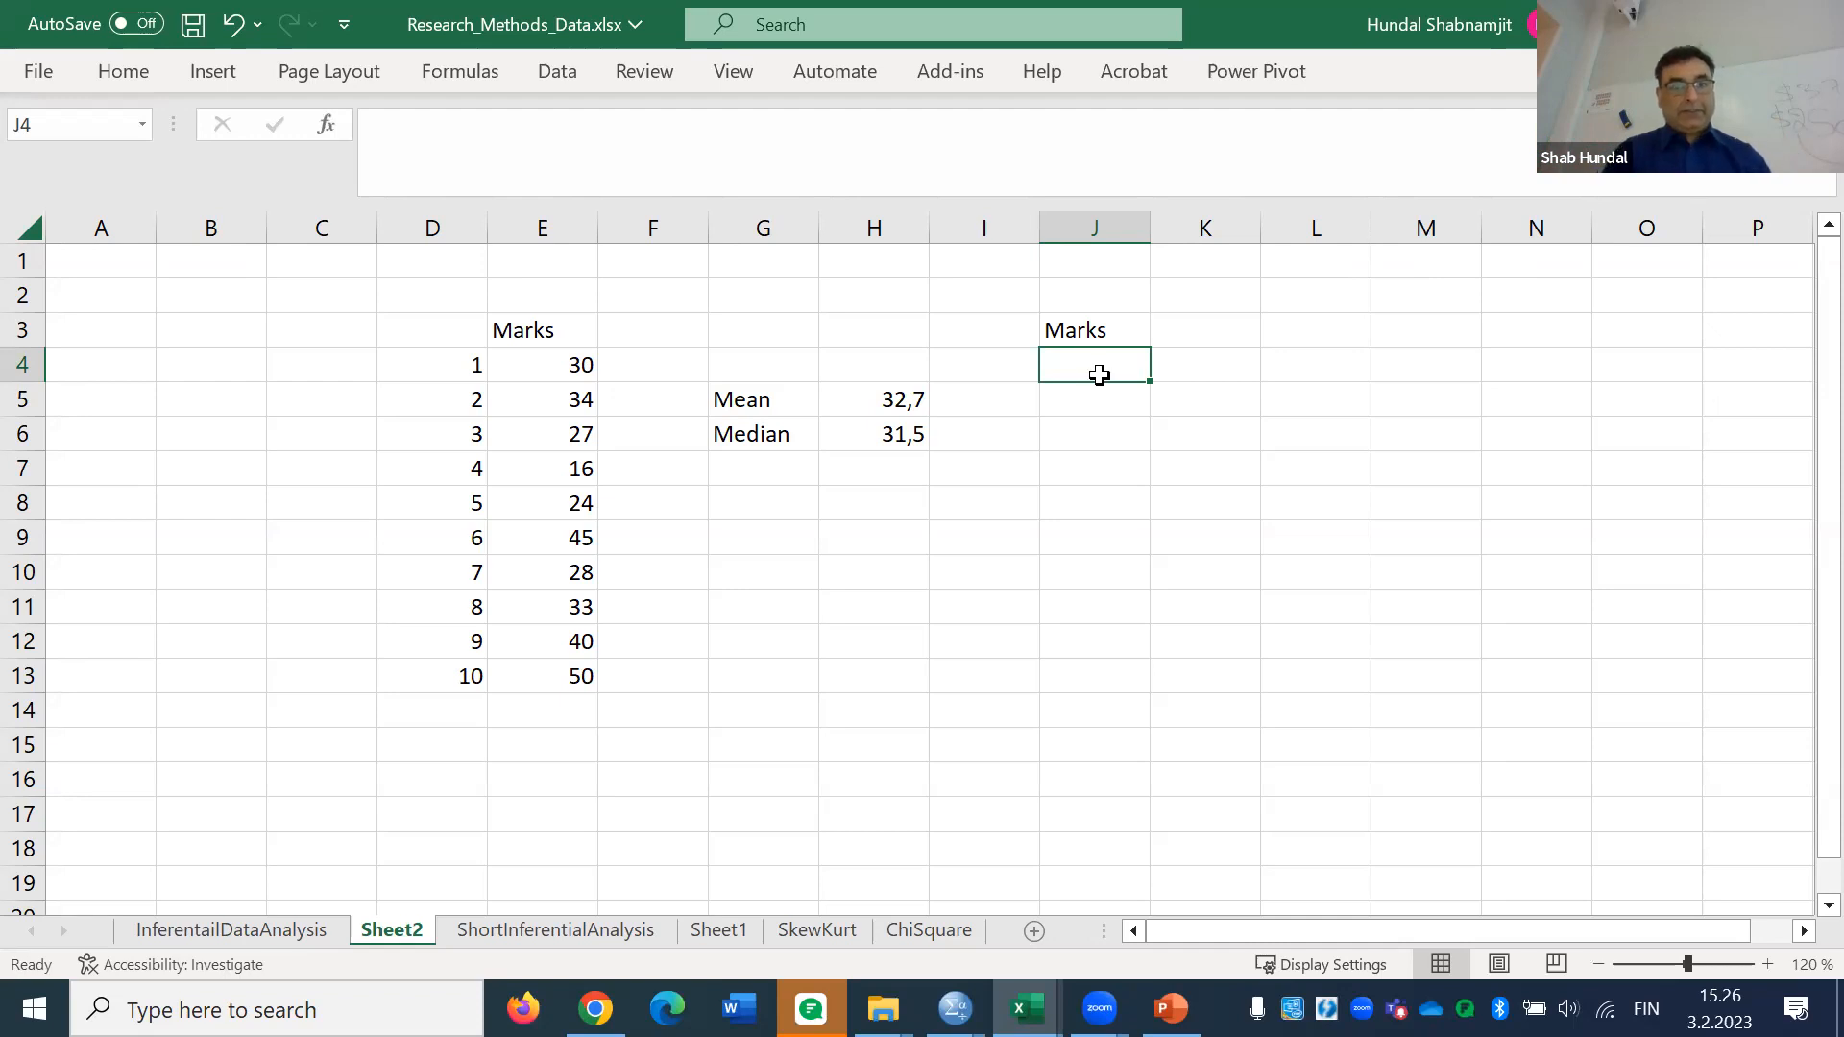
text(16)
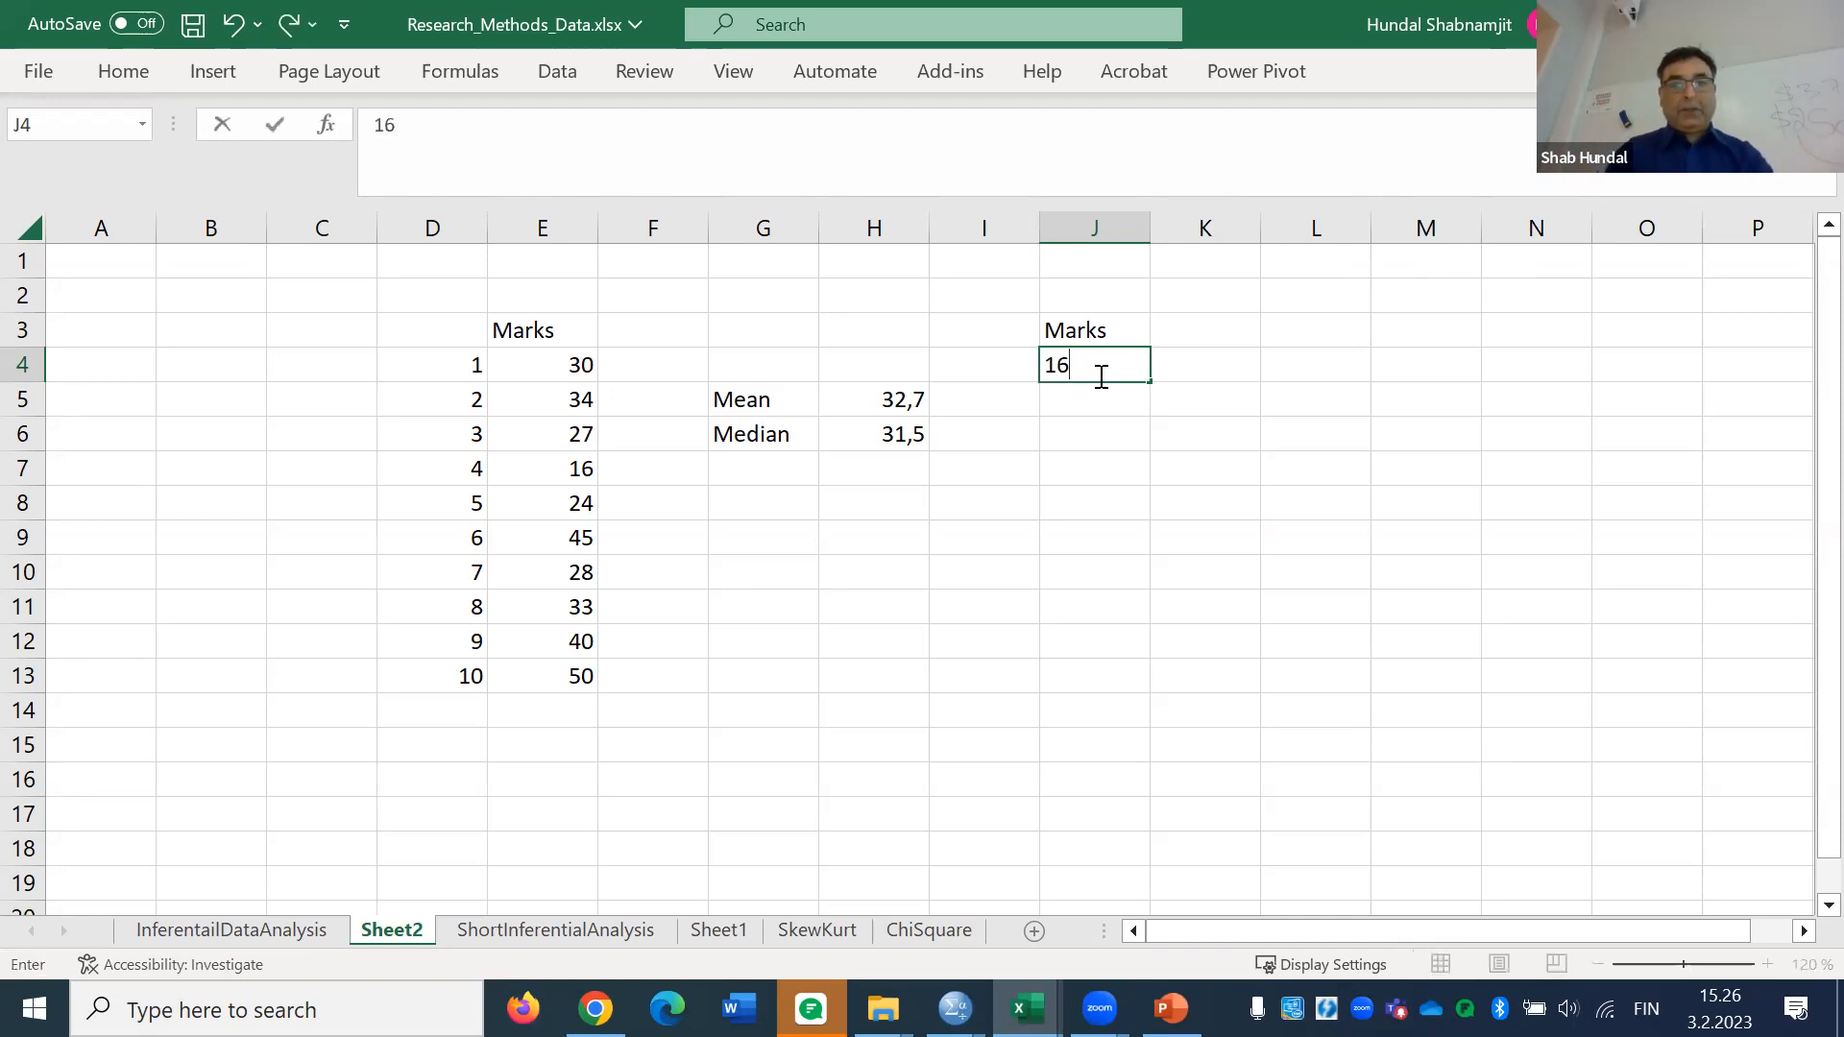
key(Return)
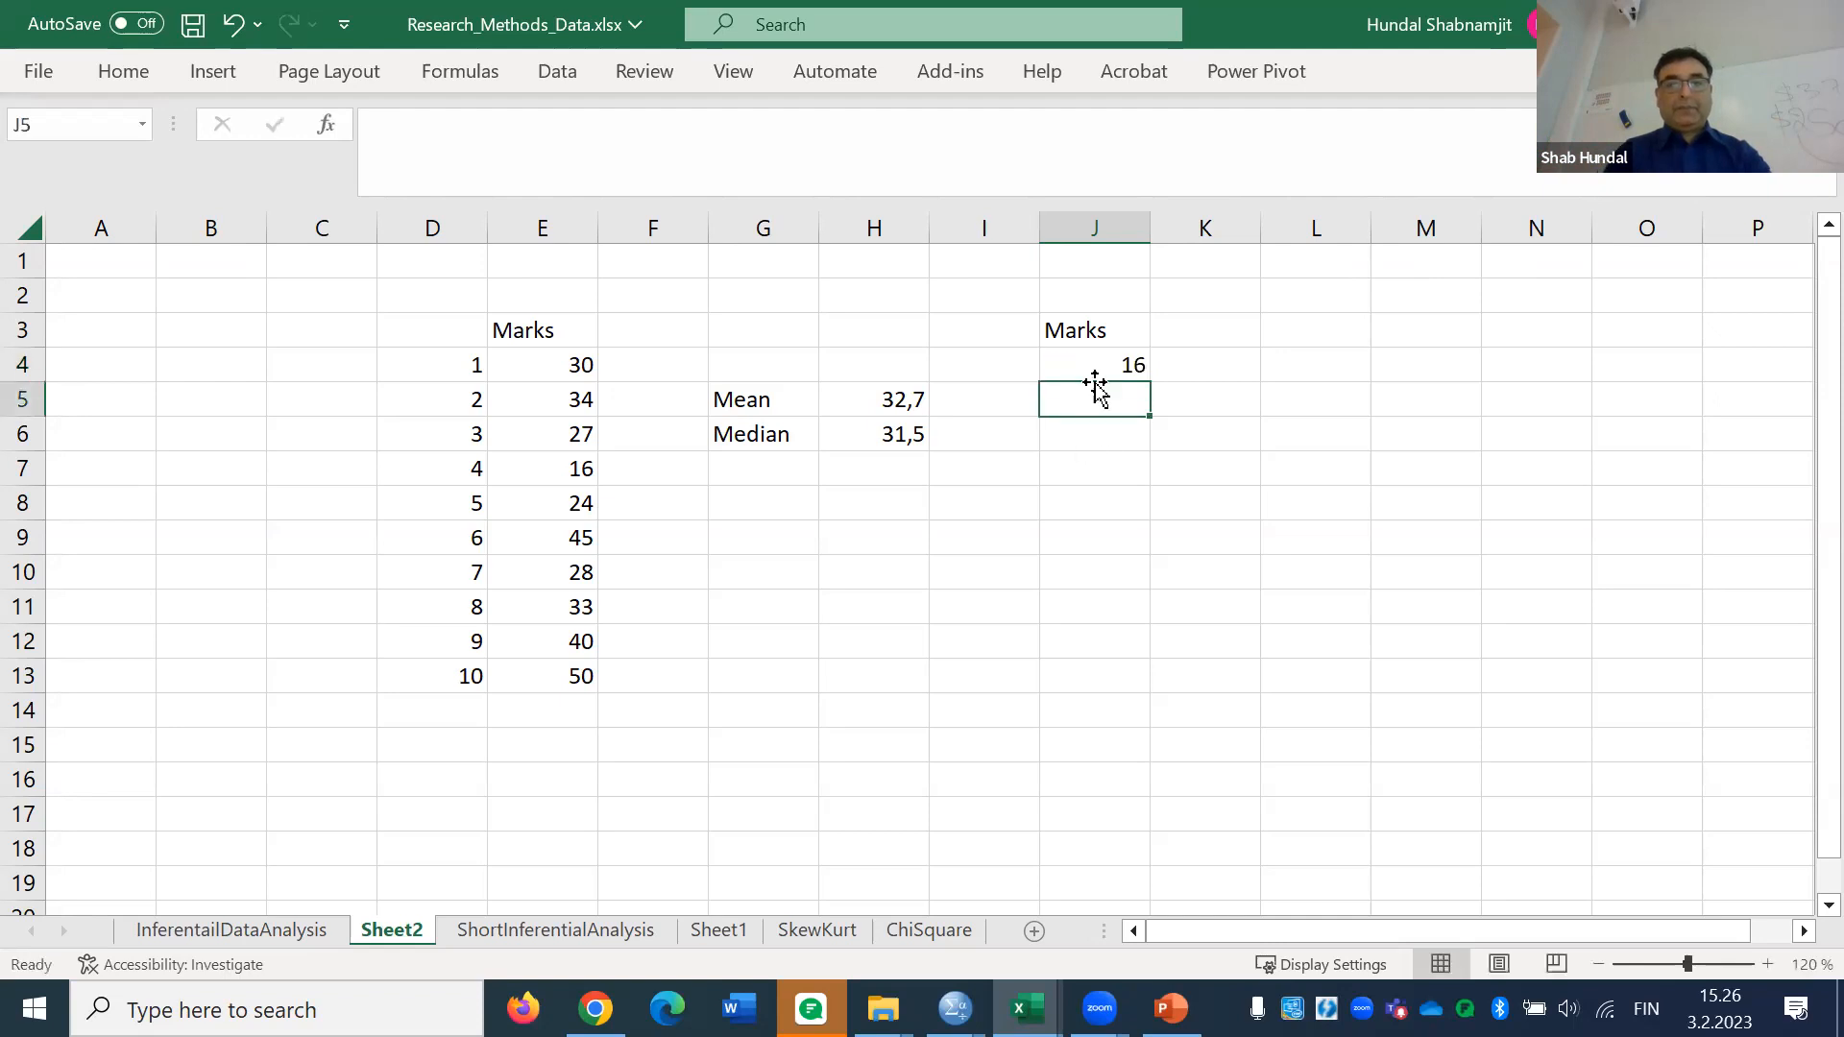
Compare the first mark in the new list with its entry in the original table and check the median formula in H6
click(1094, 370)
click(588, 466)
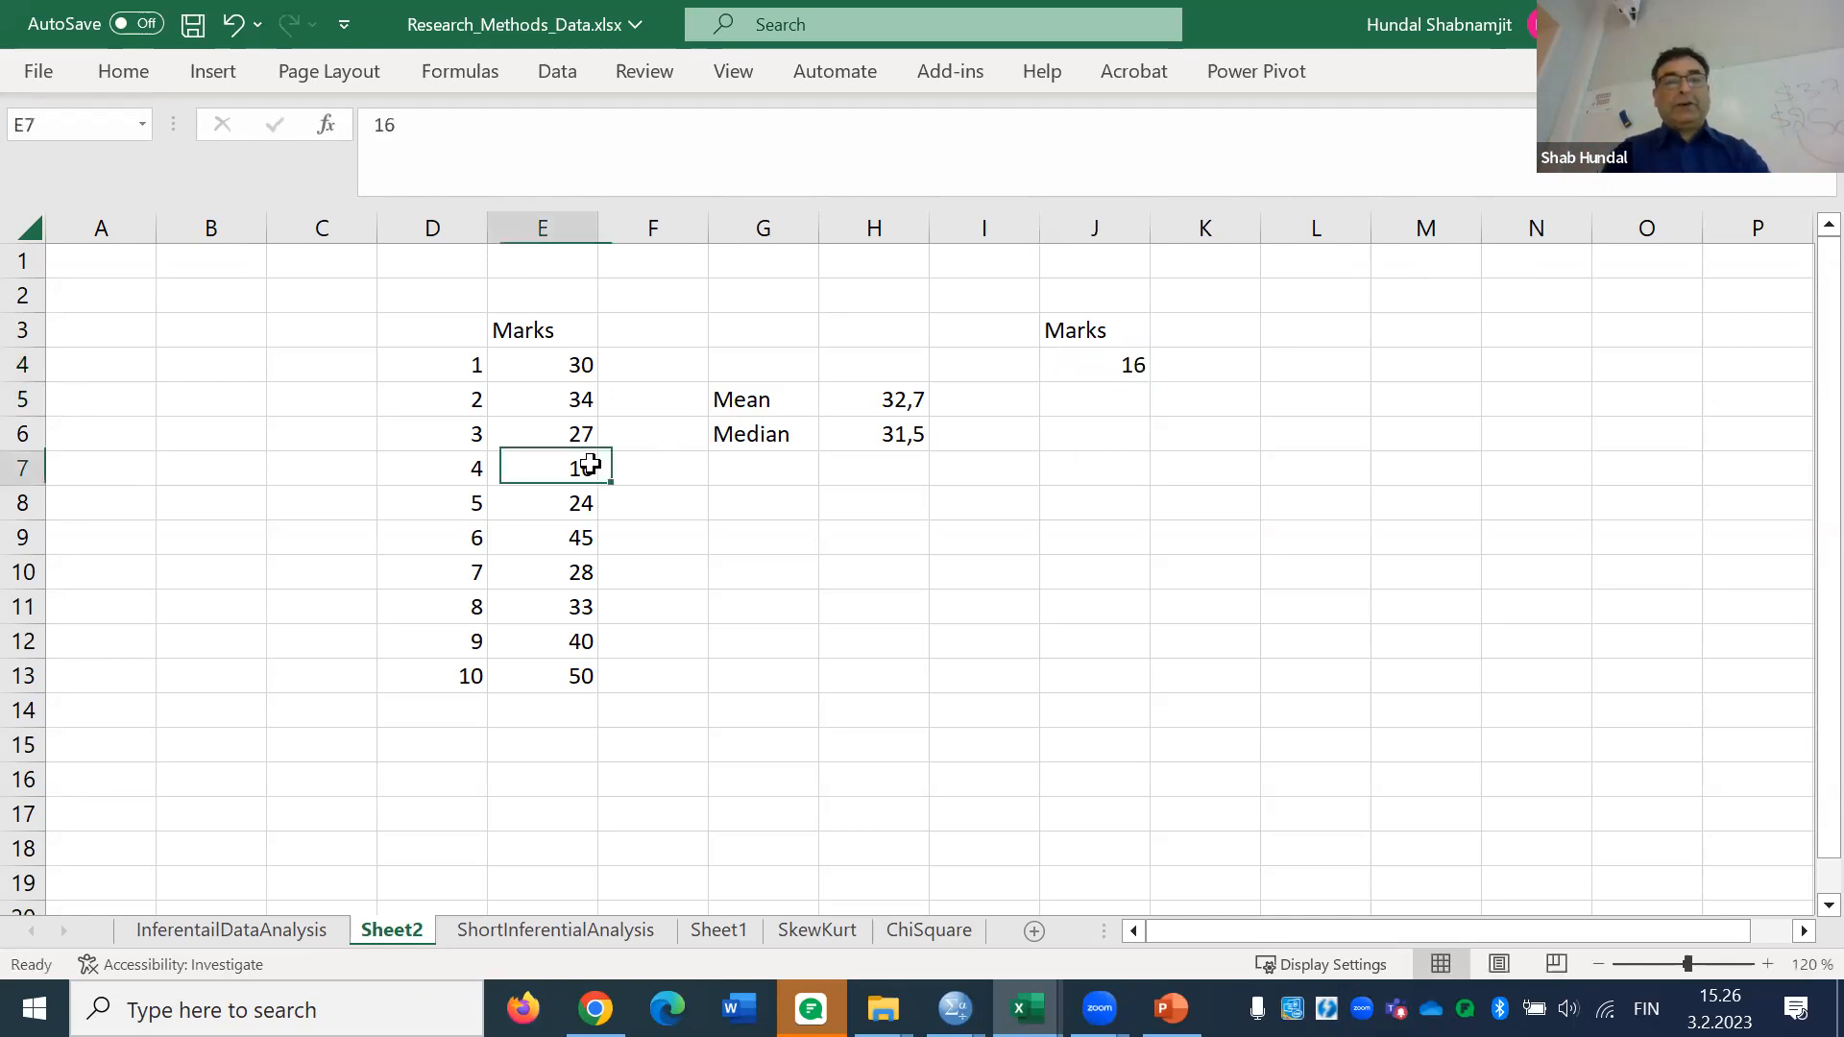
click(442, 478)
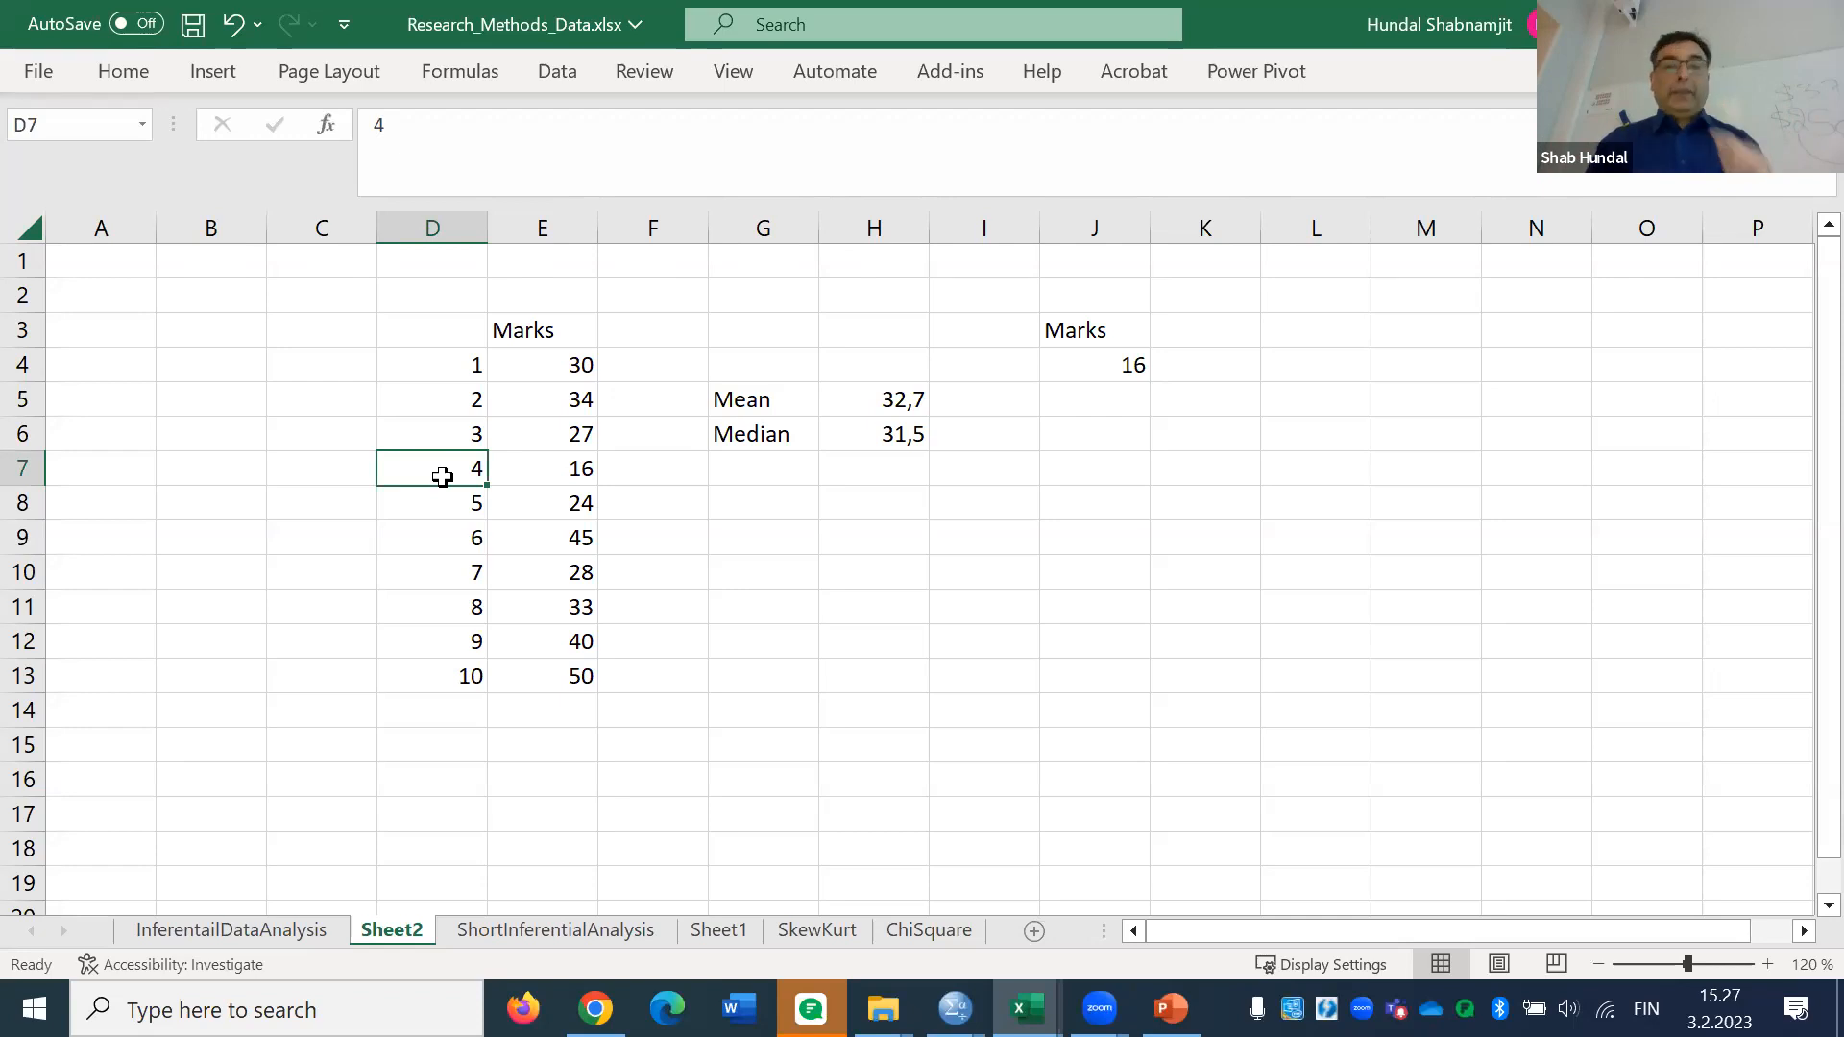
click(892, 438)
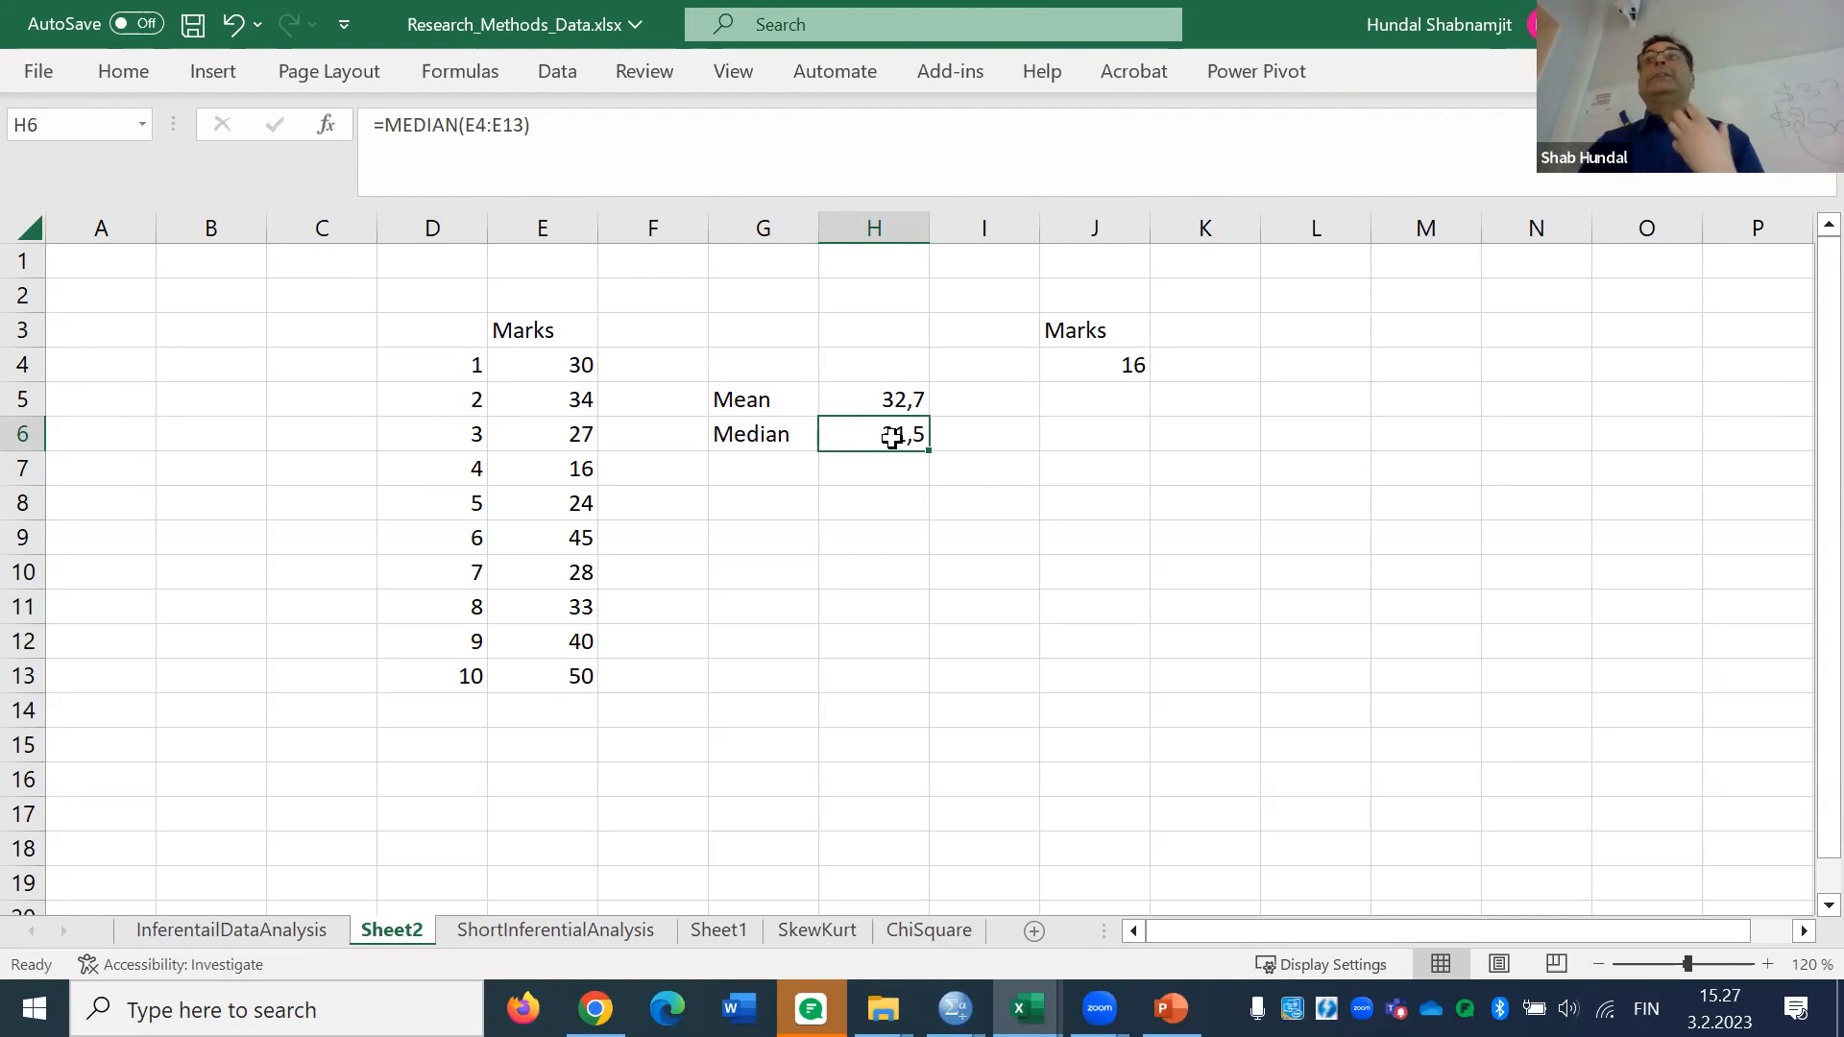
Continue the ascending list of marks with 24, 27, 28 and 30 in cells J5 to J8
click(1109, 425)
click(1102, 400)
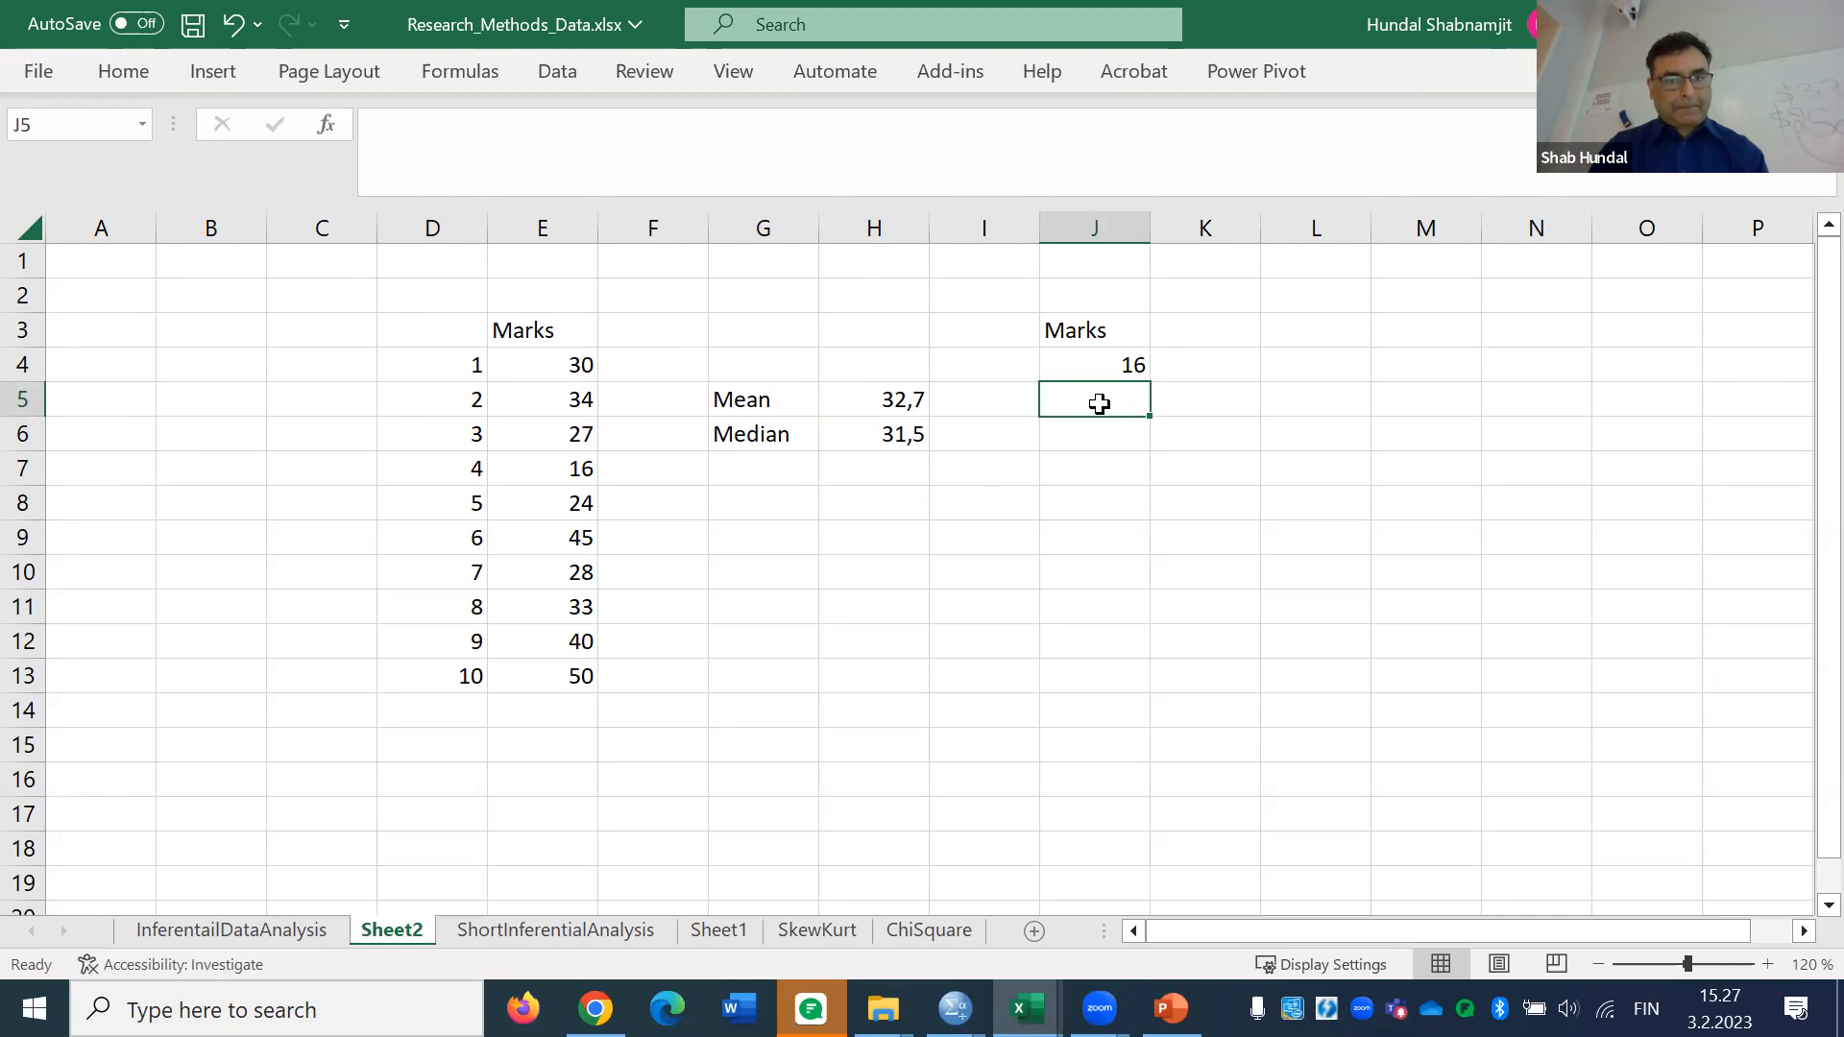
text(24)
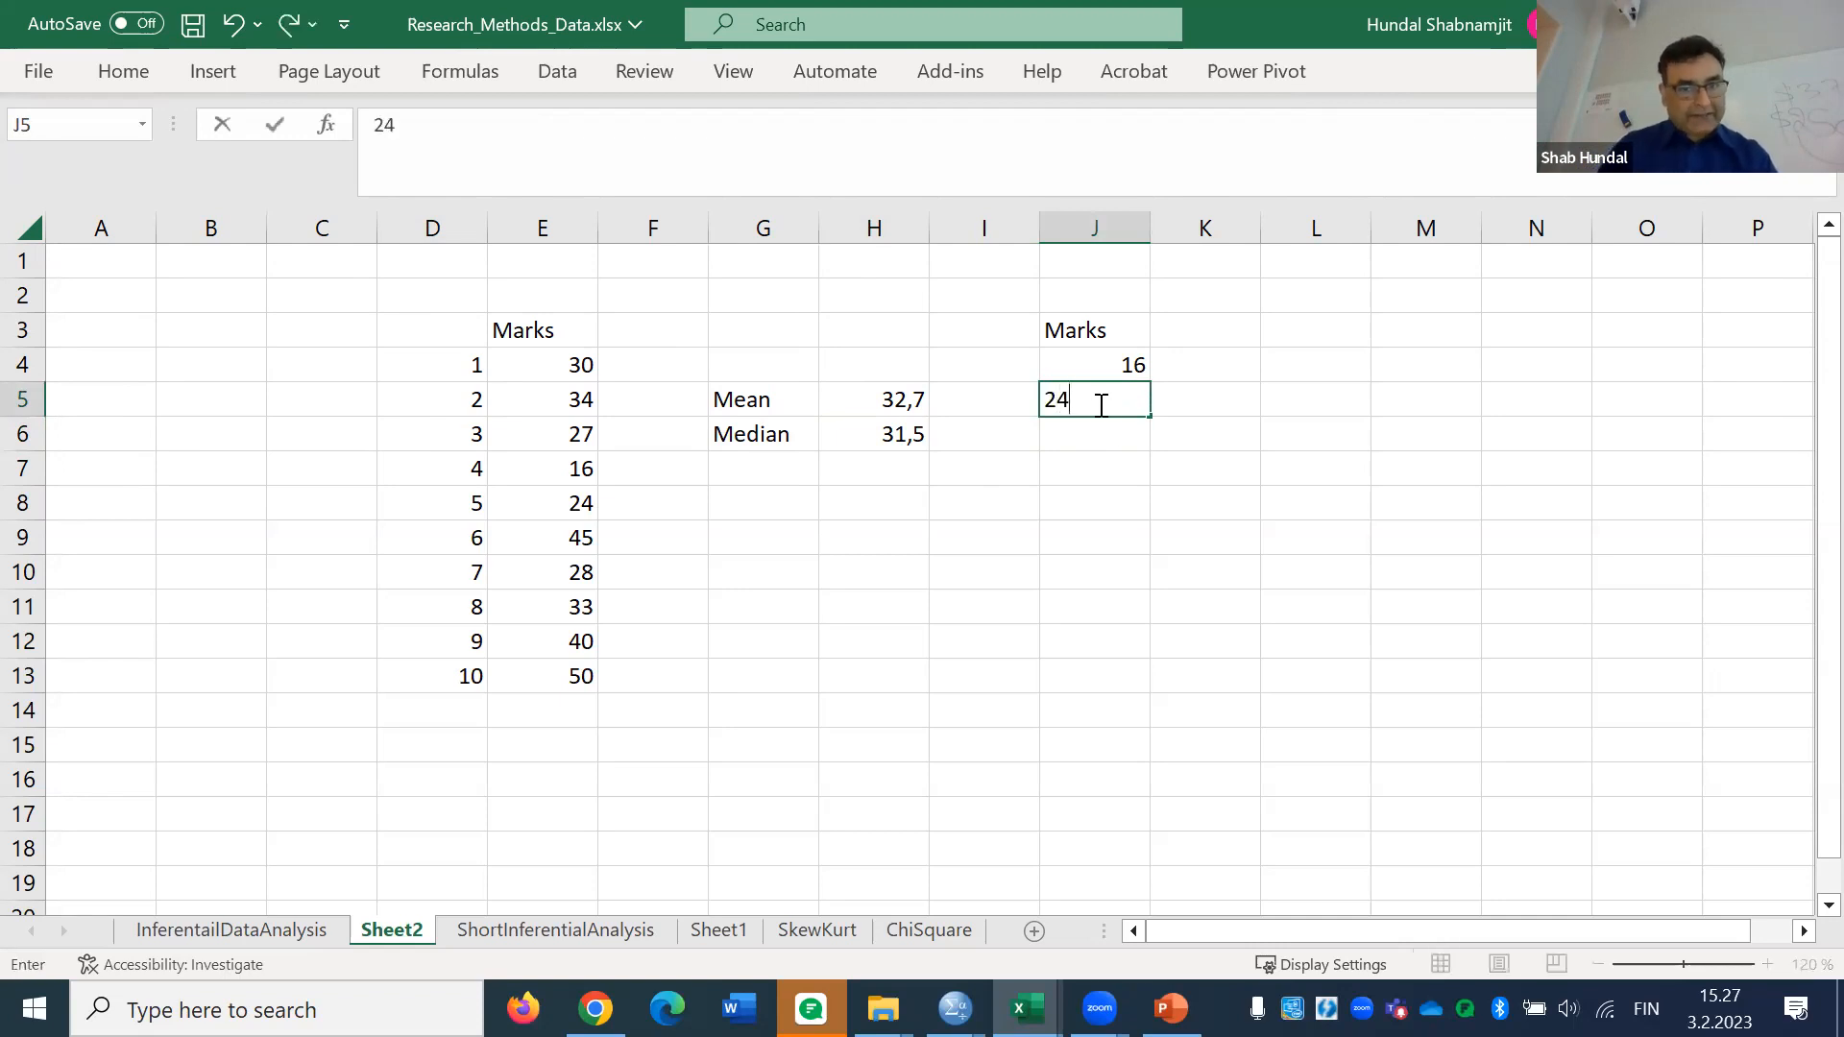
key(Return)
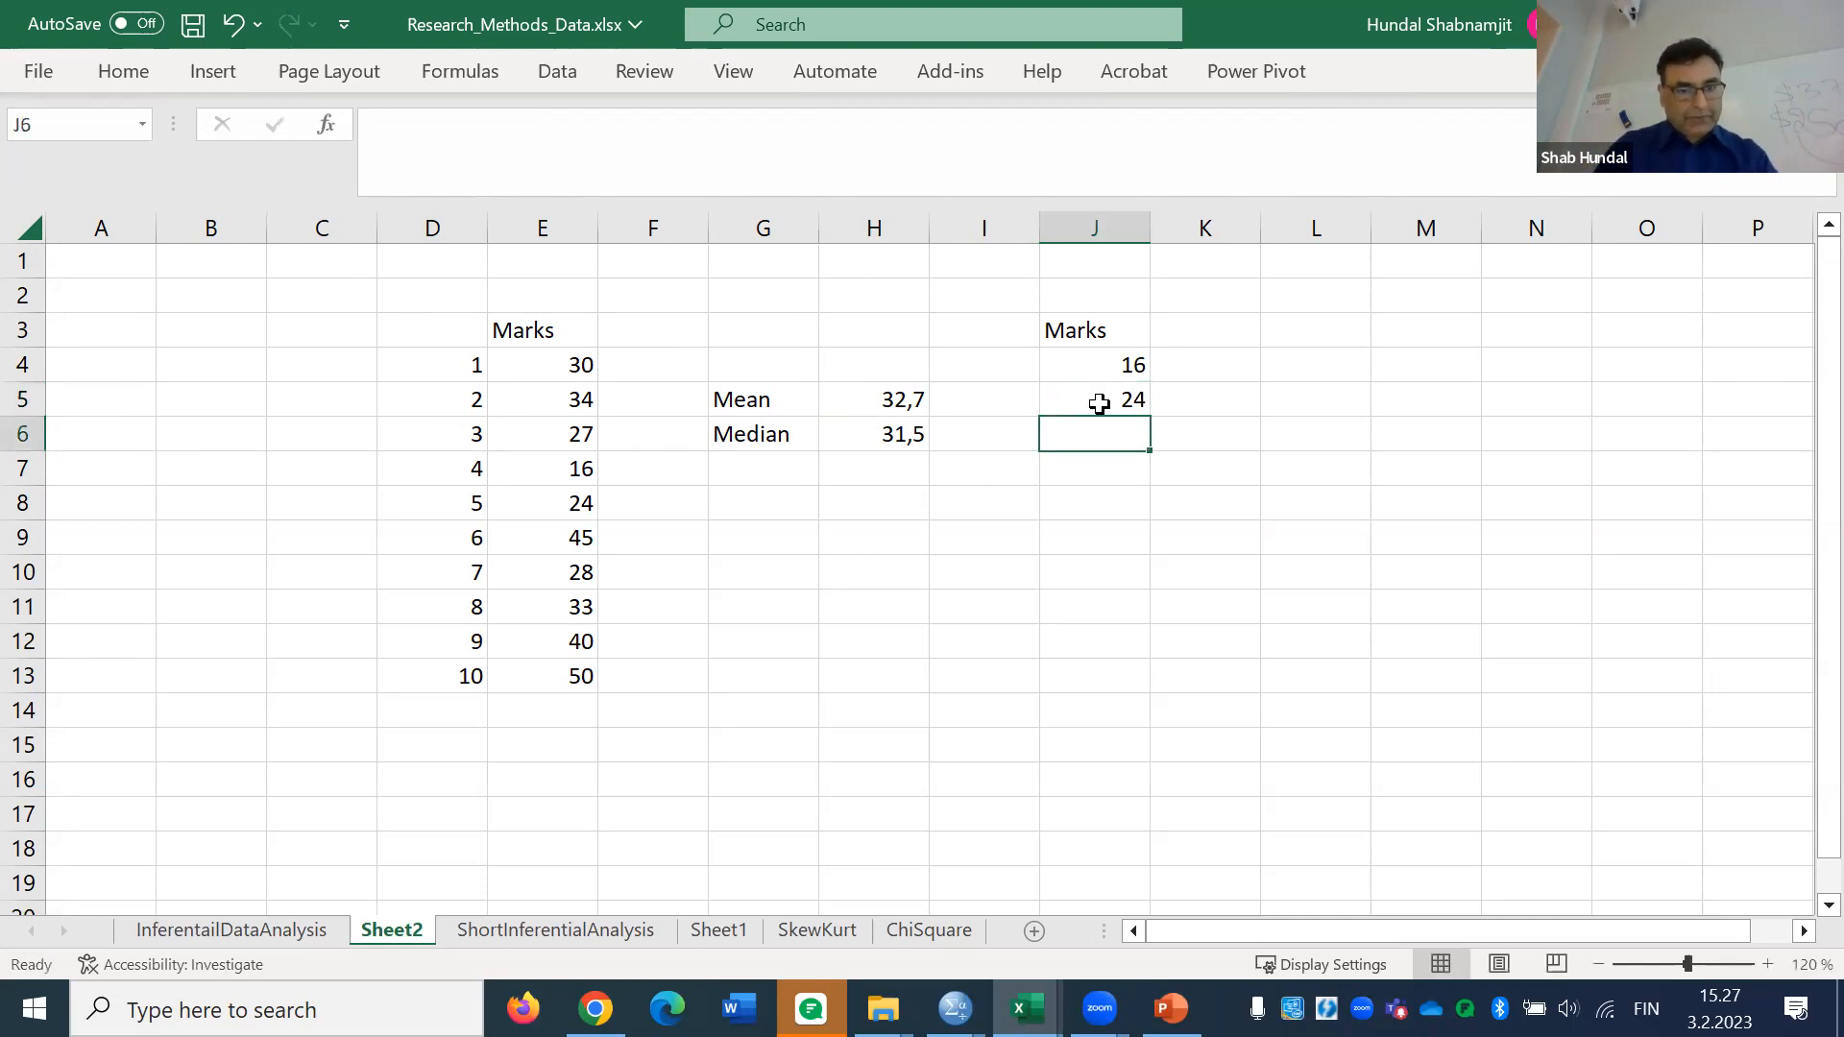
text(27)
key(Return)
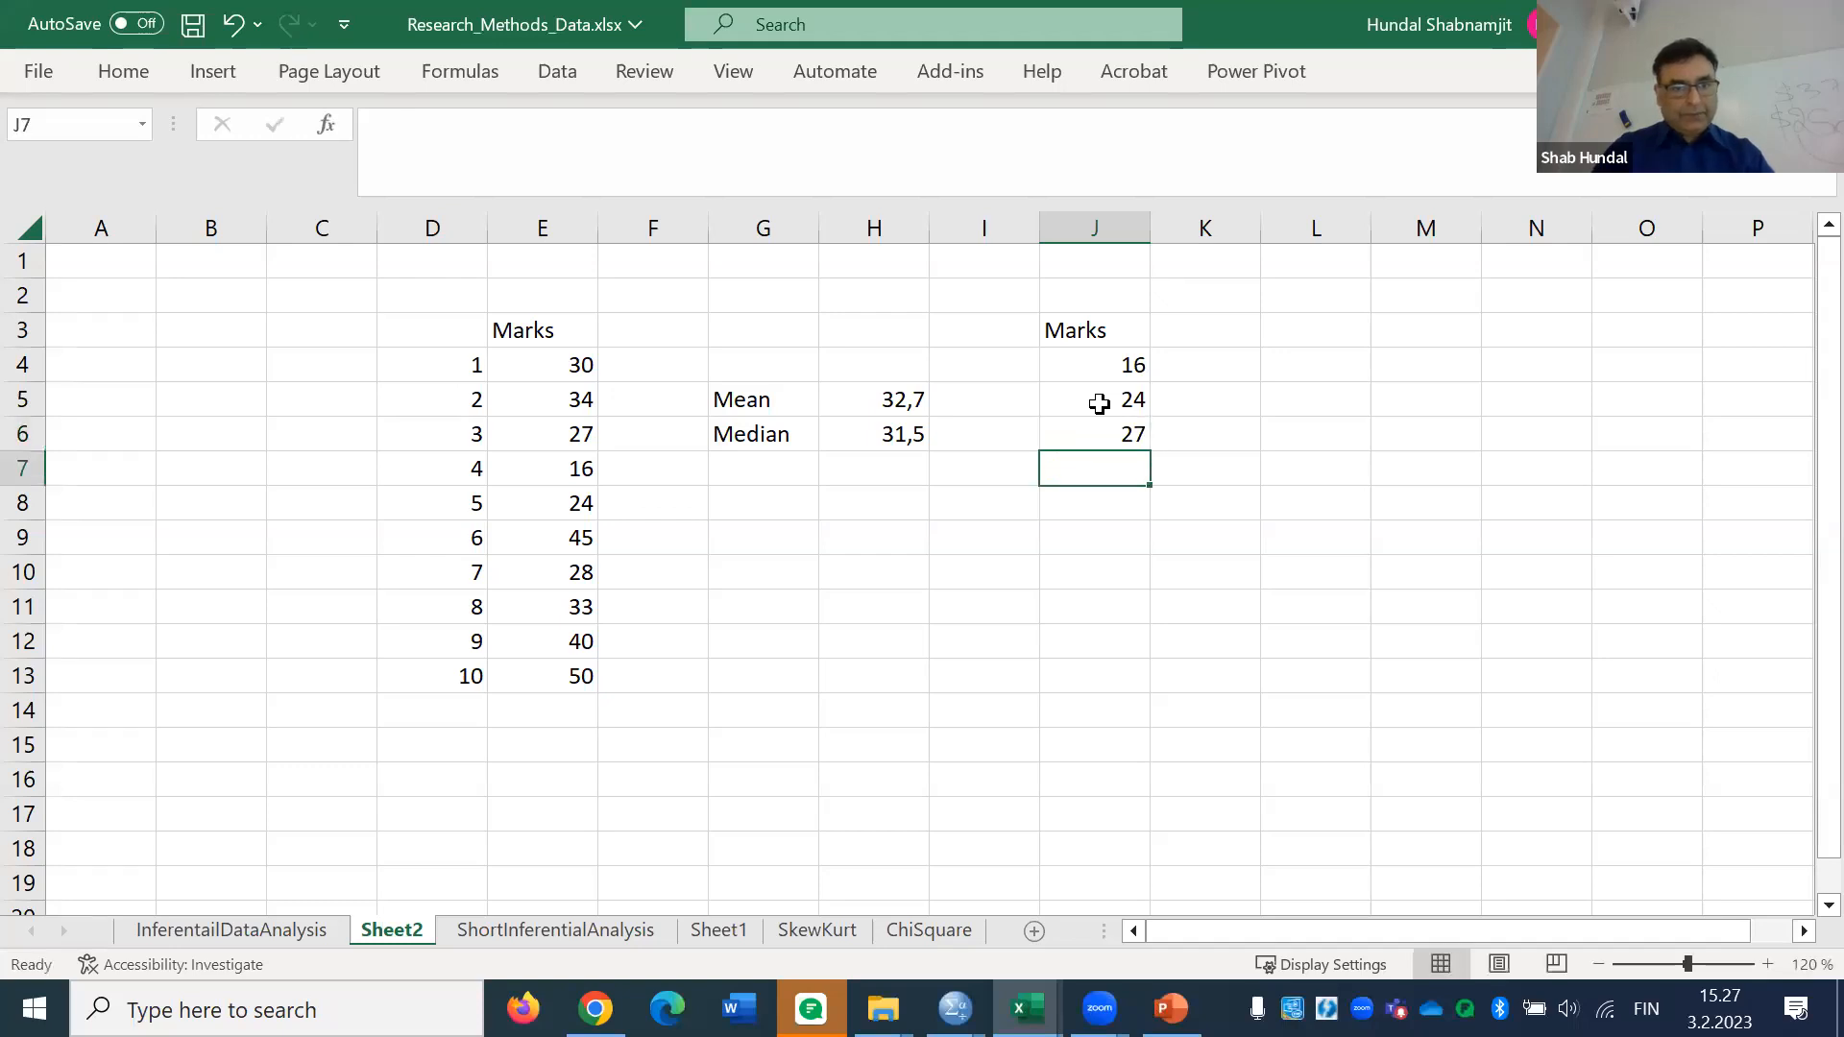
text(28)
key(Return)
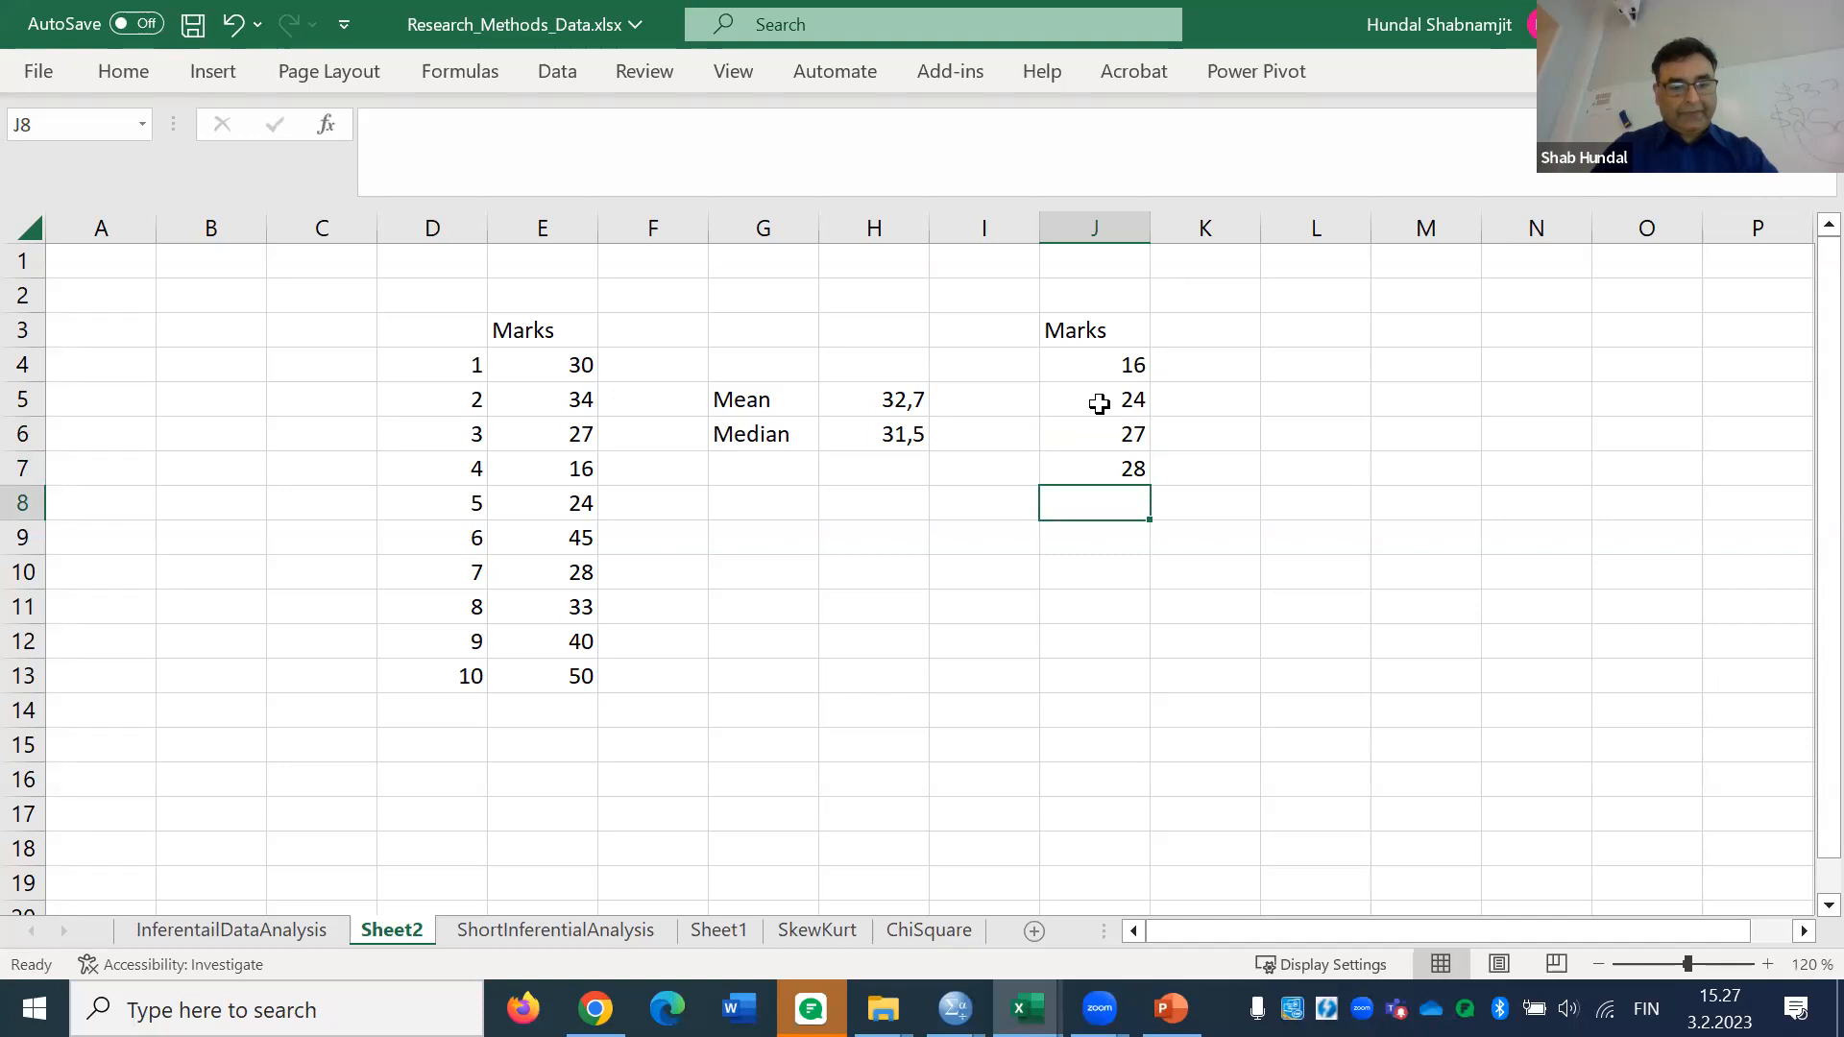
text(30)
key(Return)
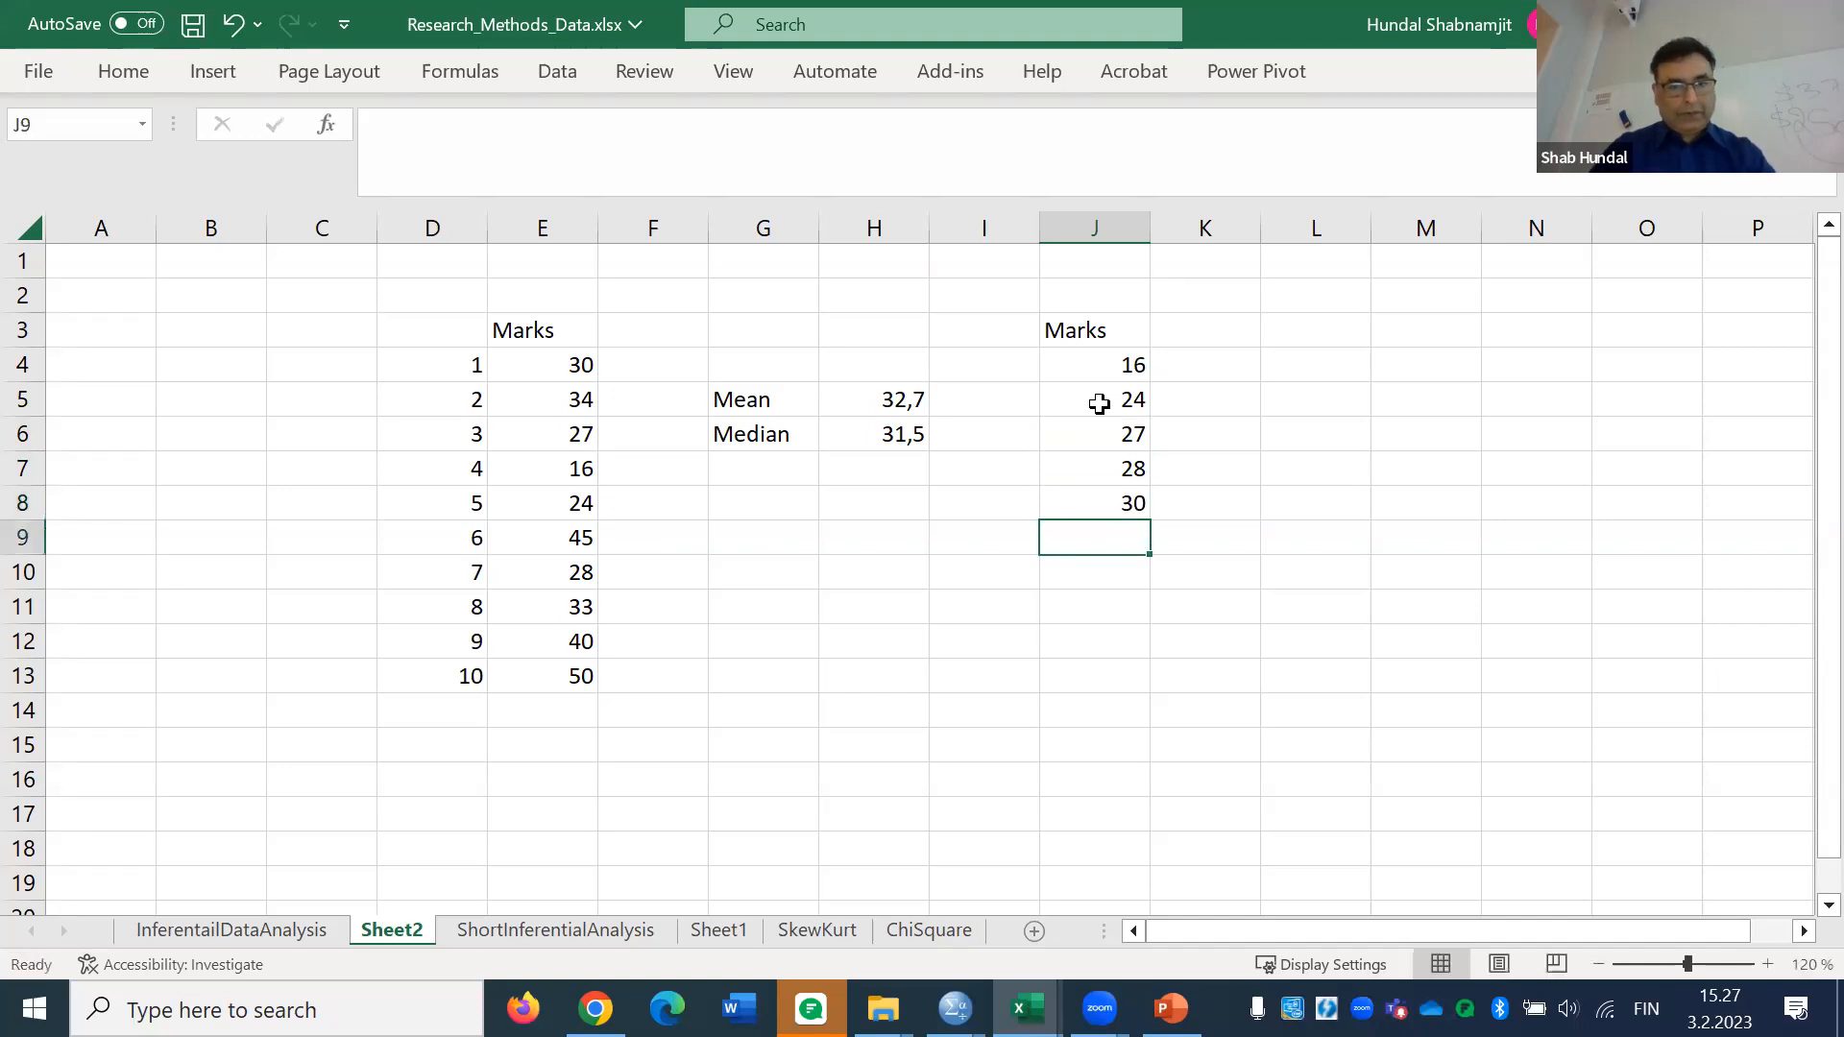
Complete the ascending list of marks with 33, 34, 40, 45 and 50 in cells J9 to J13
text(33)
key(Return)
text(34)
key(Return)
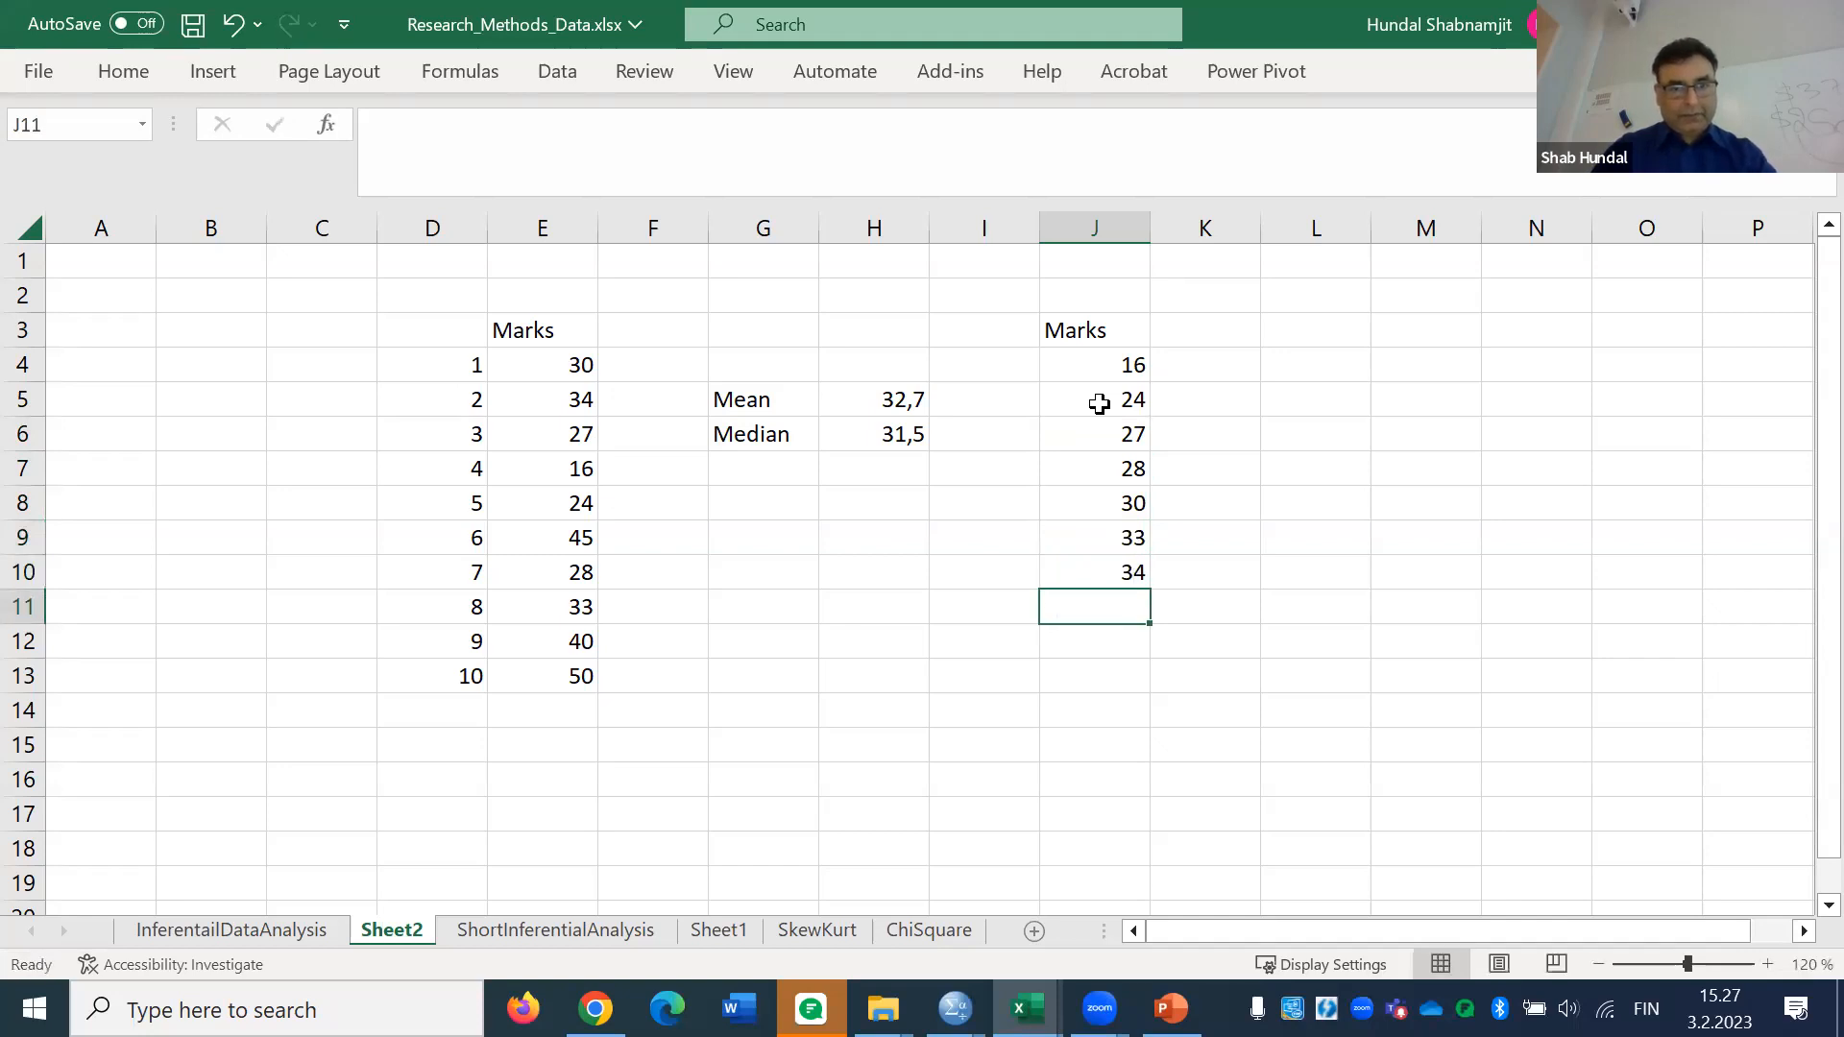
text(40)
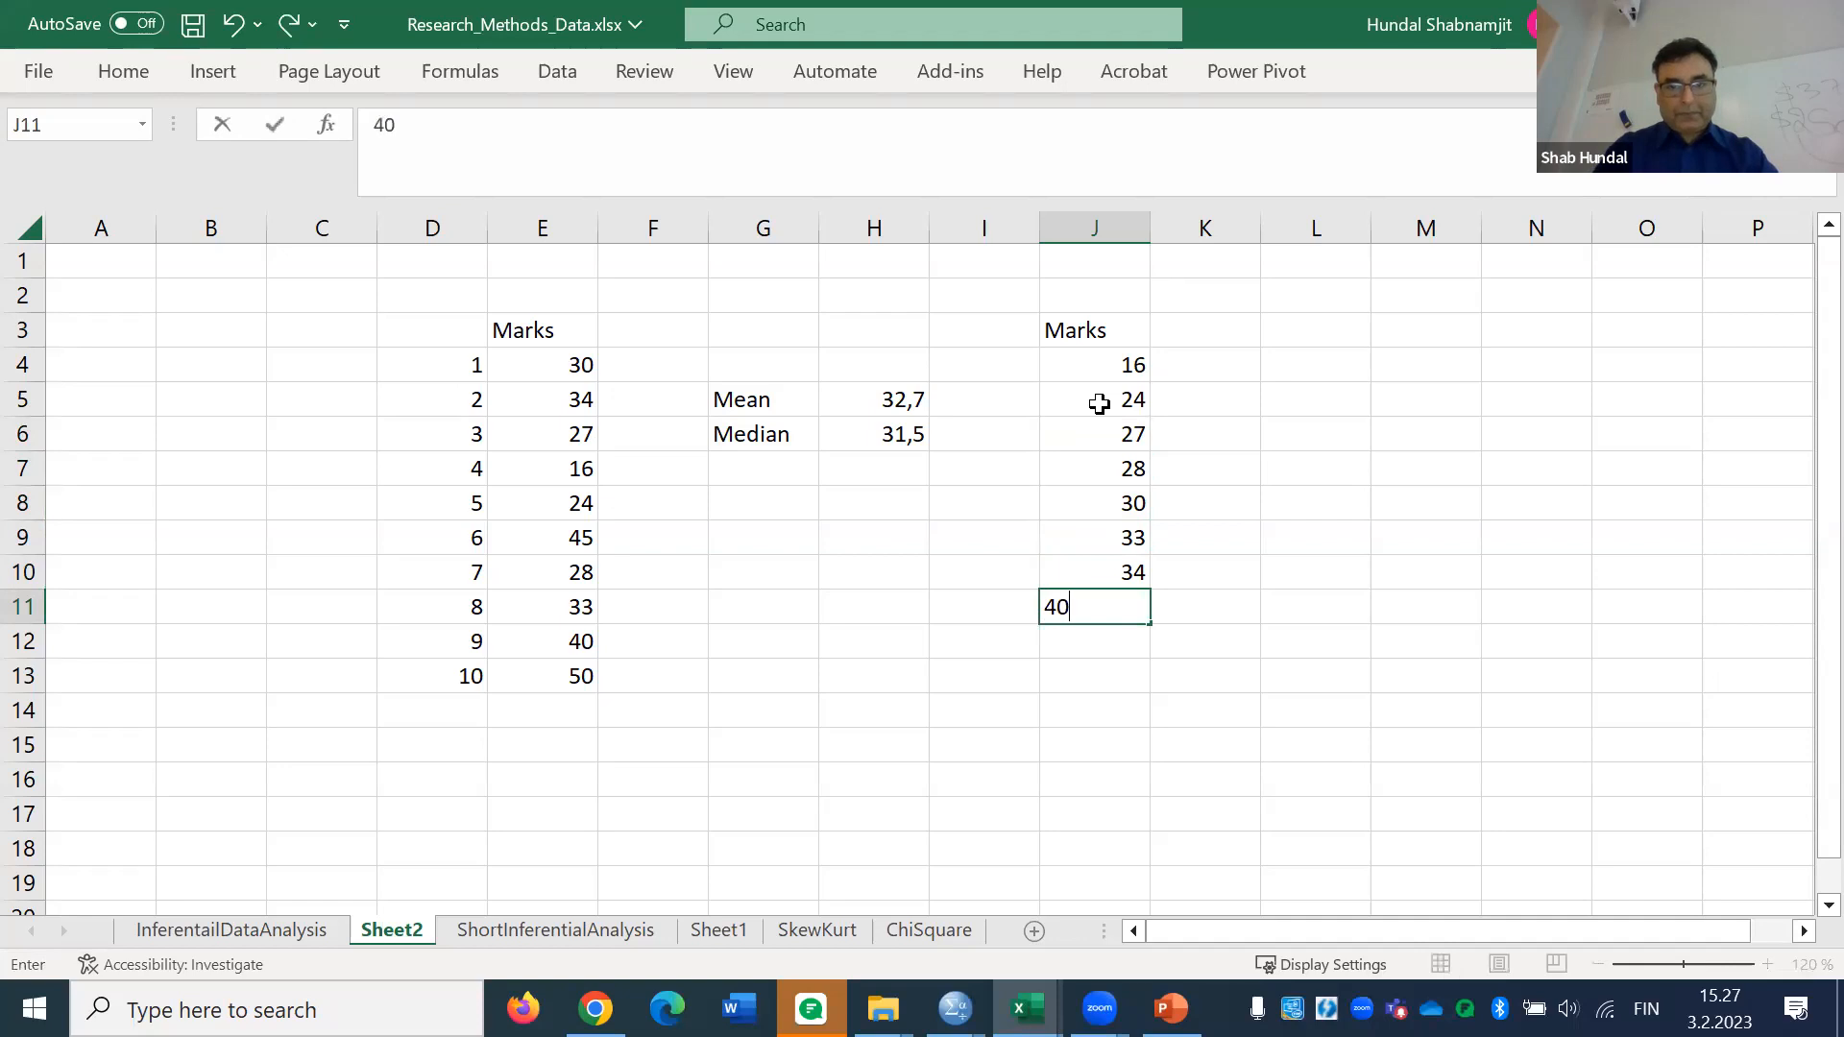
key(Return)
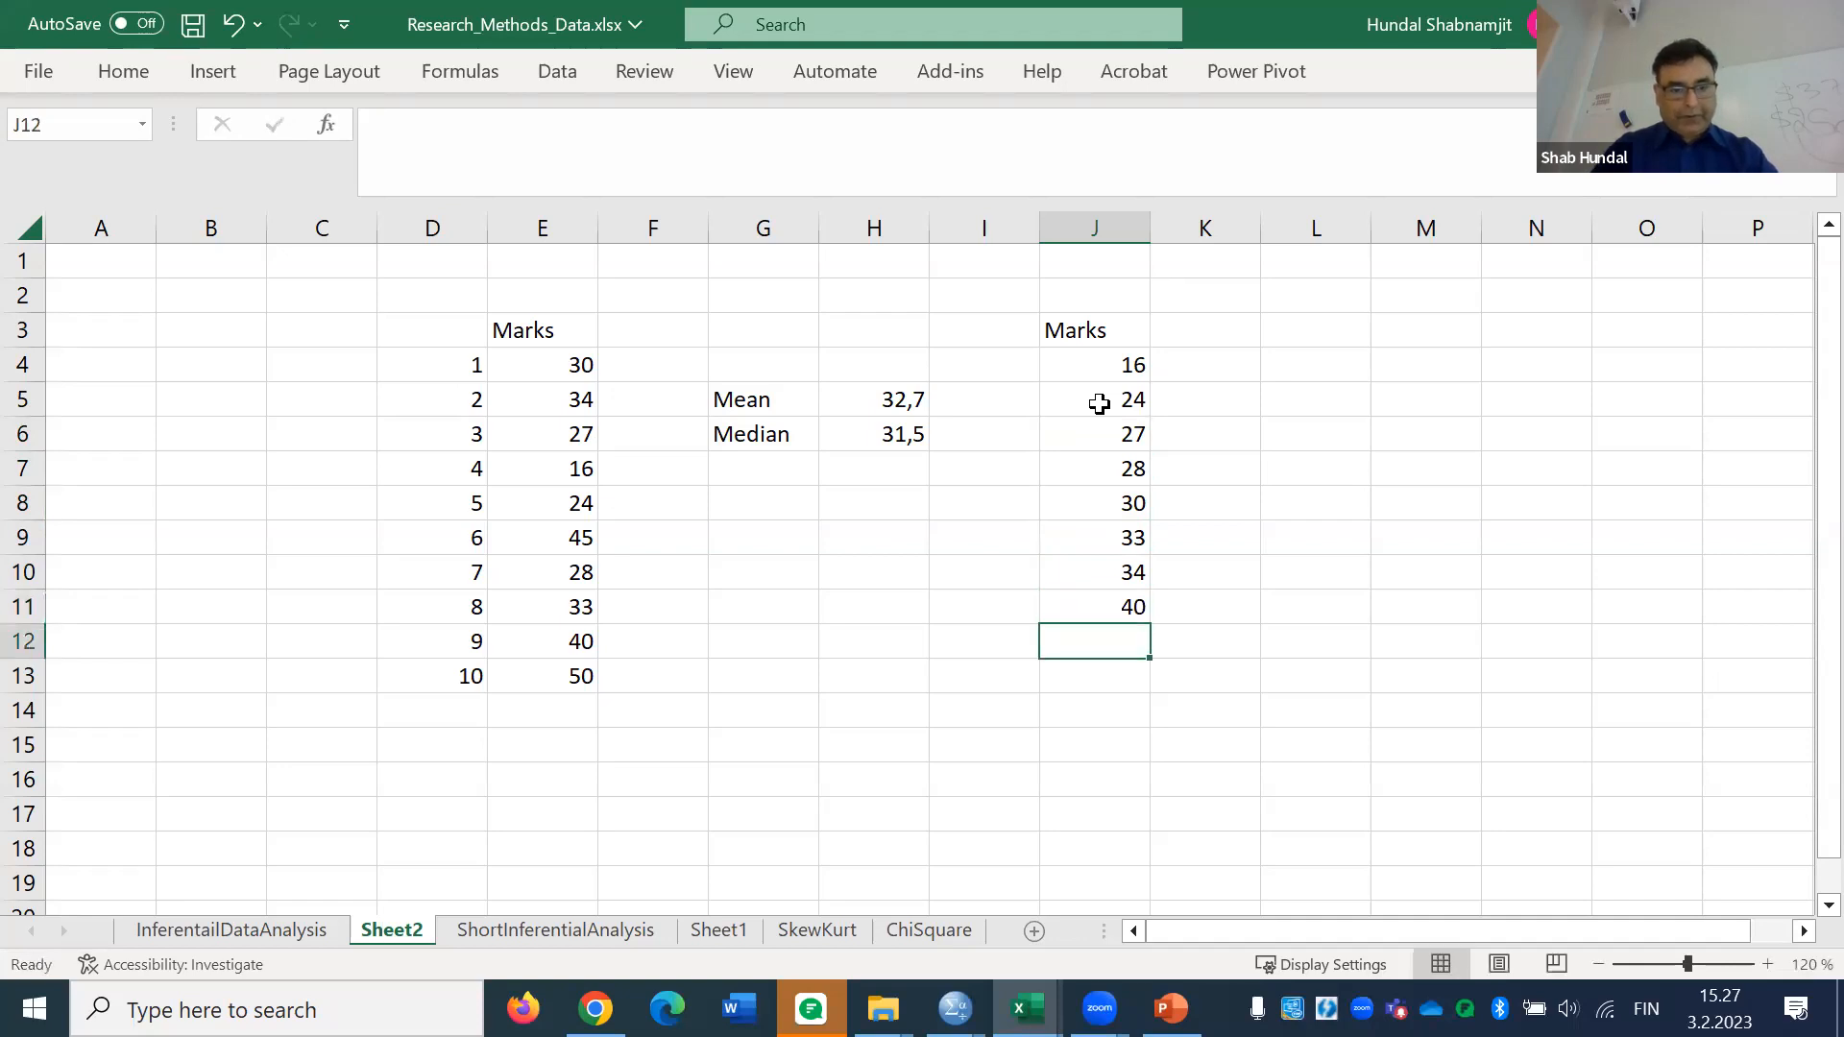
text(45)
key(Return)
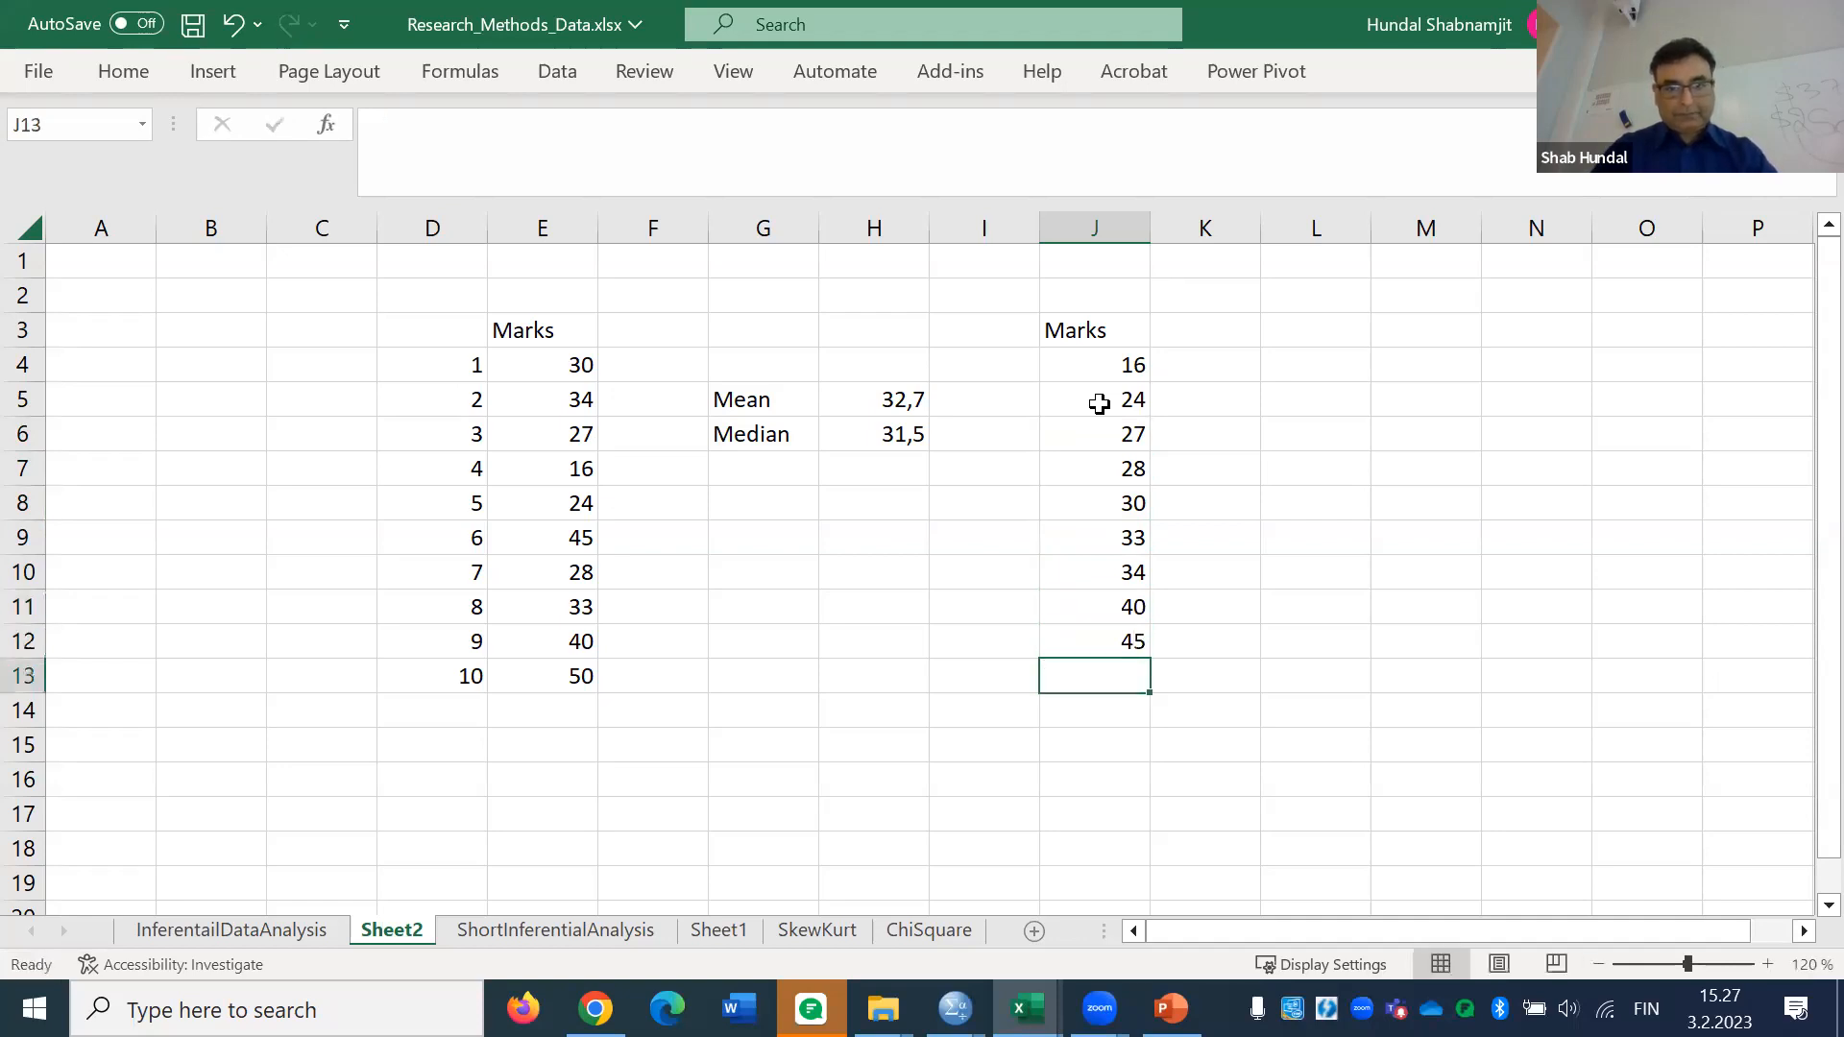
text(50)
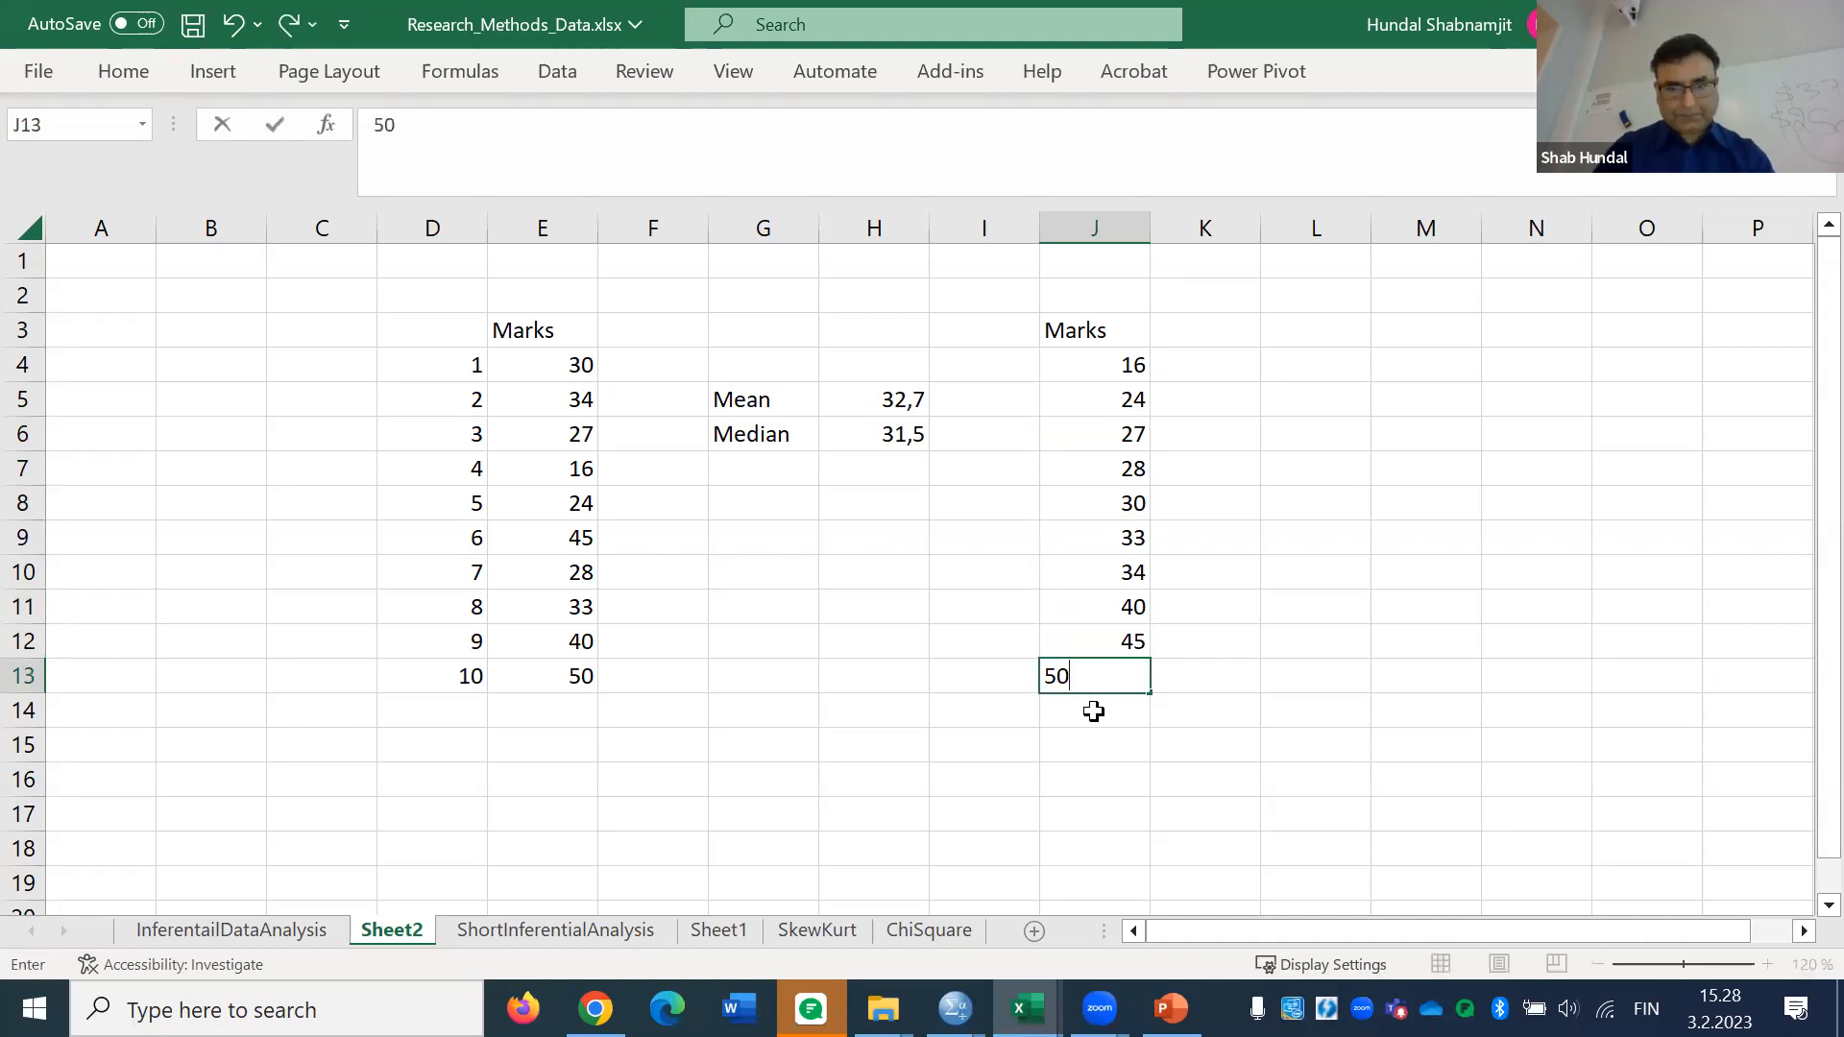
key(Return)
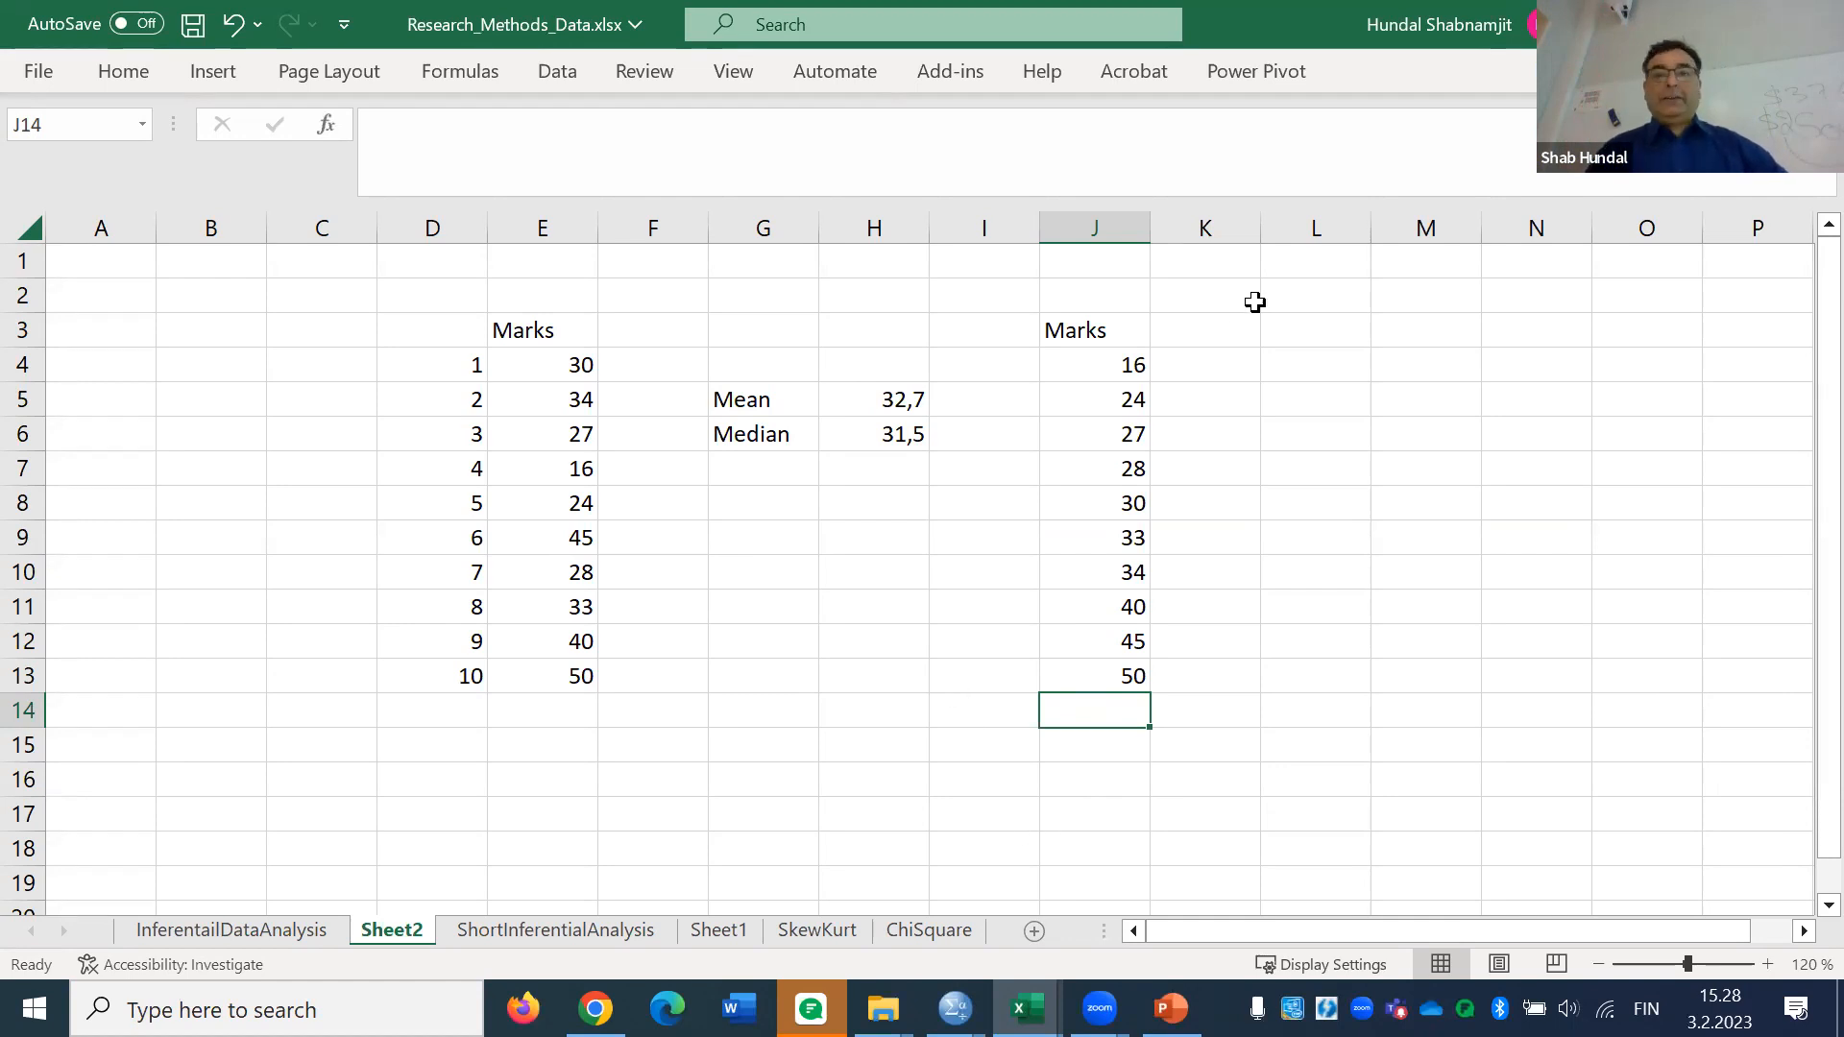
Examine the sorted marks in column J on either side of the middle, ending on the middle pair J8:J9
click(1190, 360)
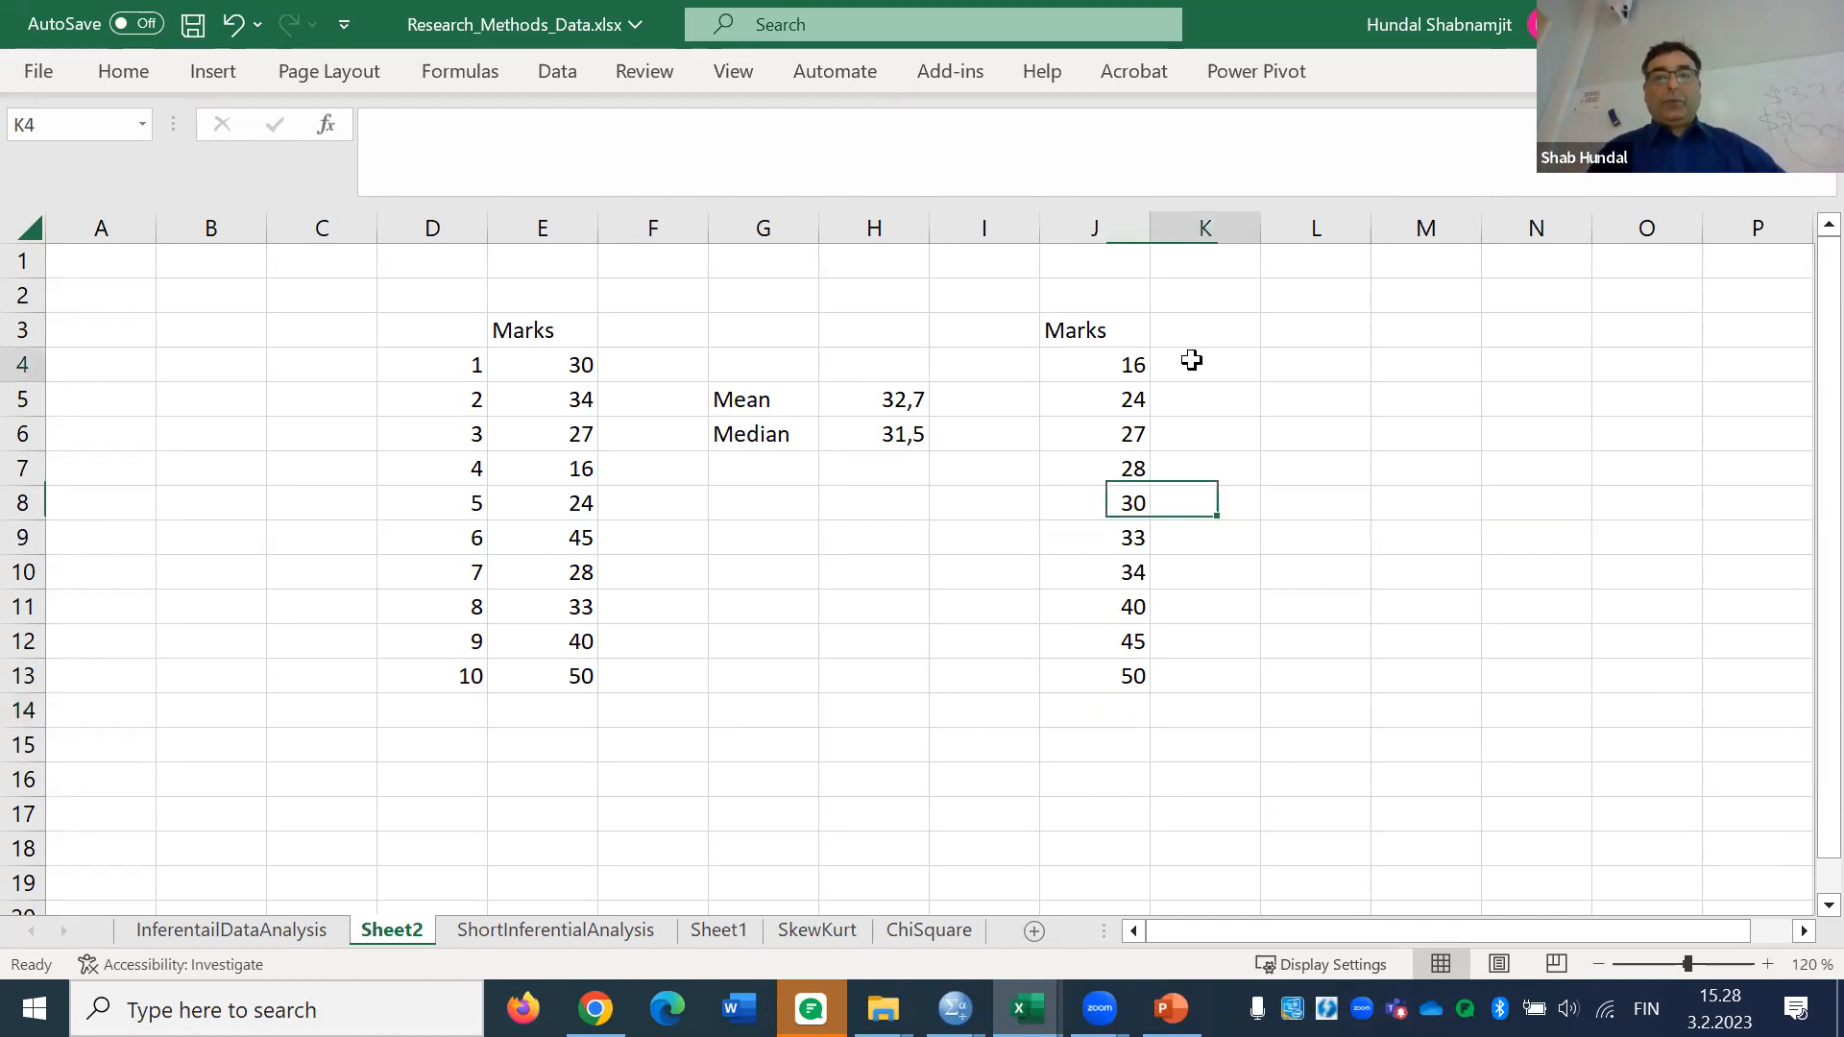
click(1129, 403)
click(1124, 432)
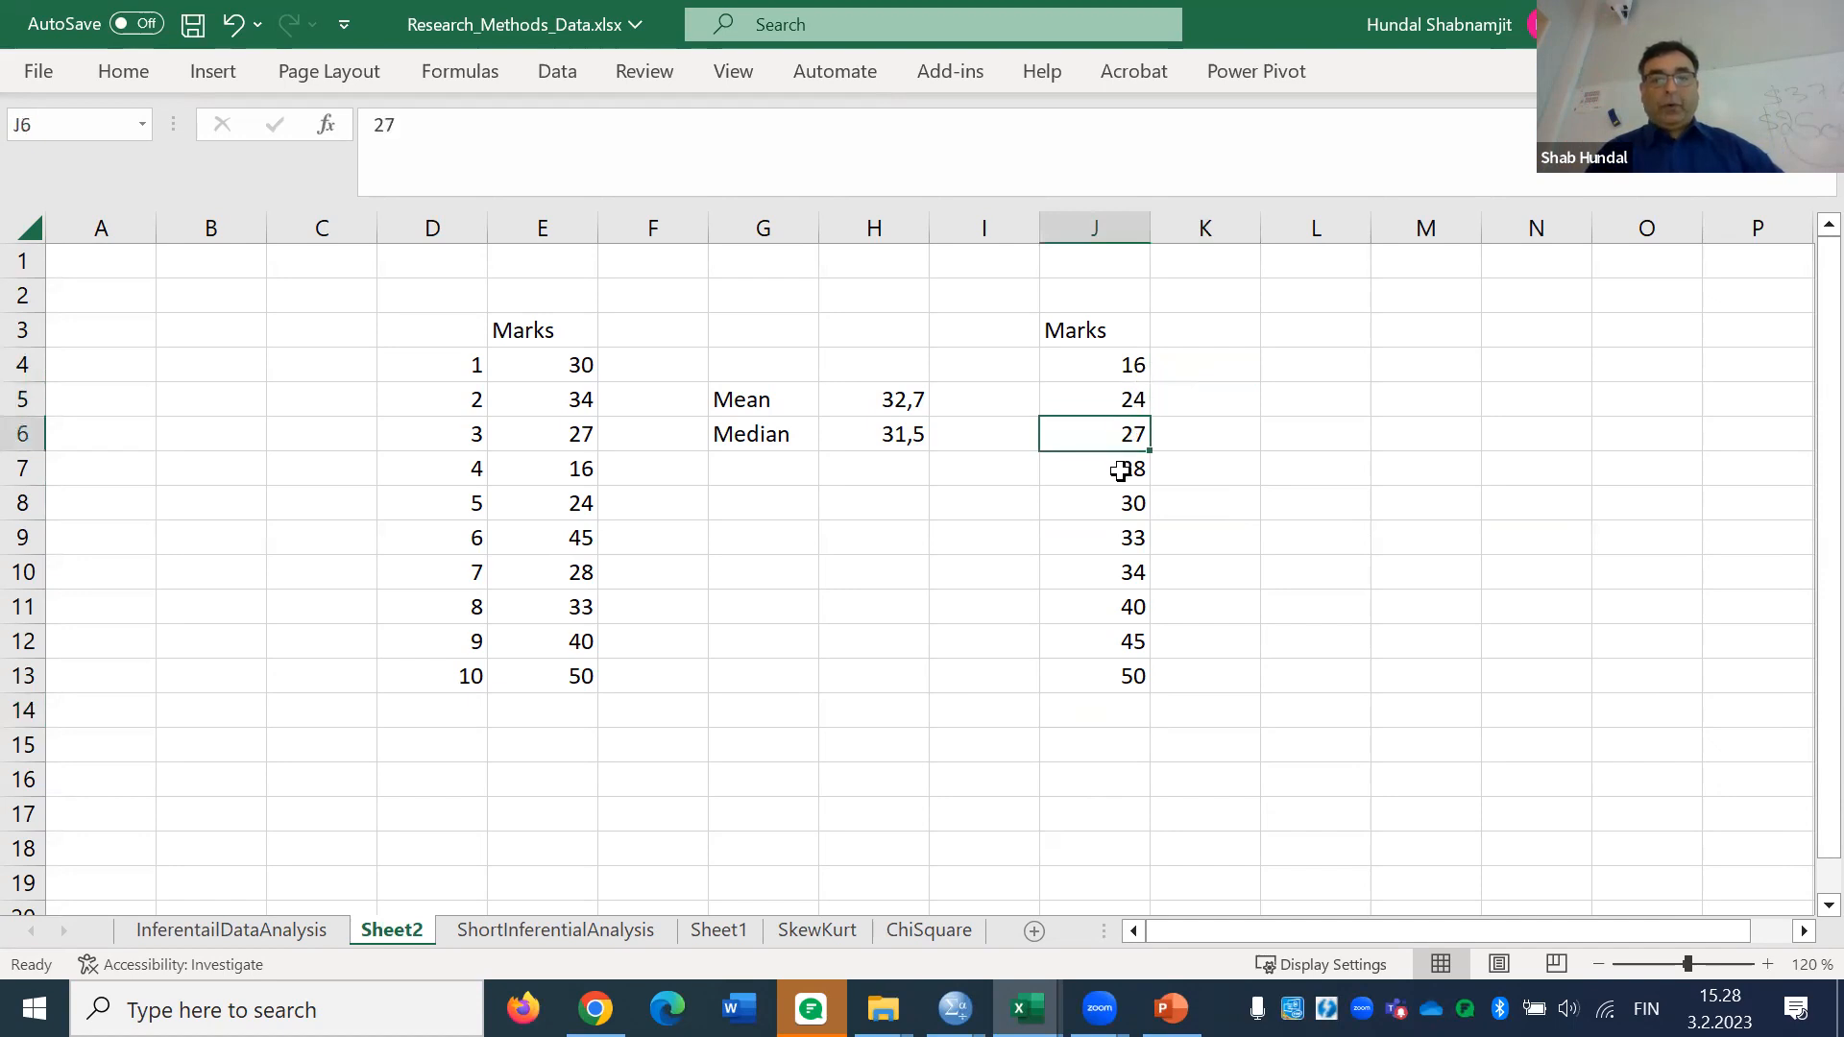
click(1121, 470)
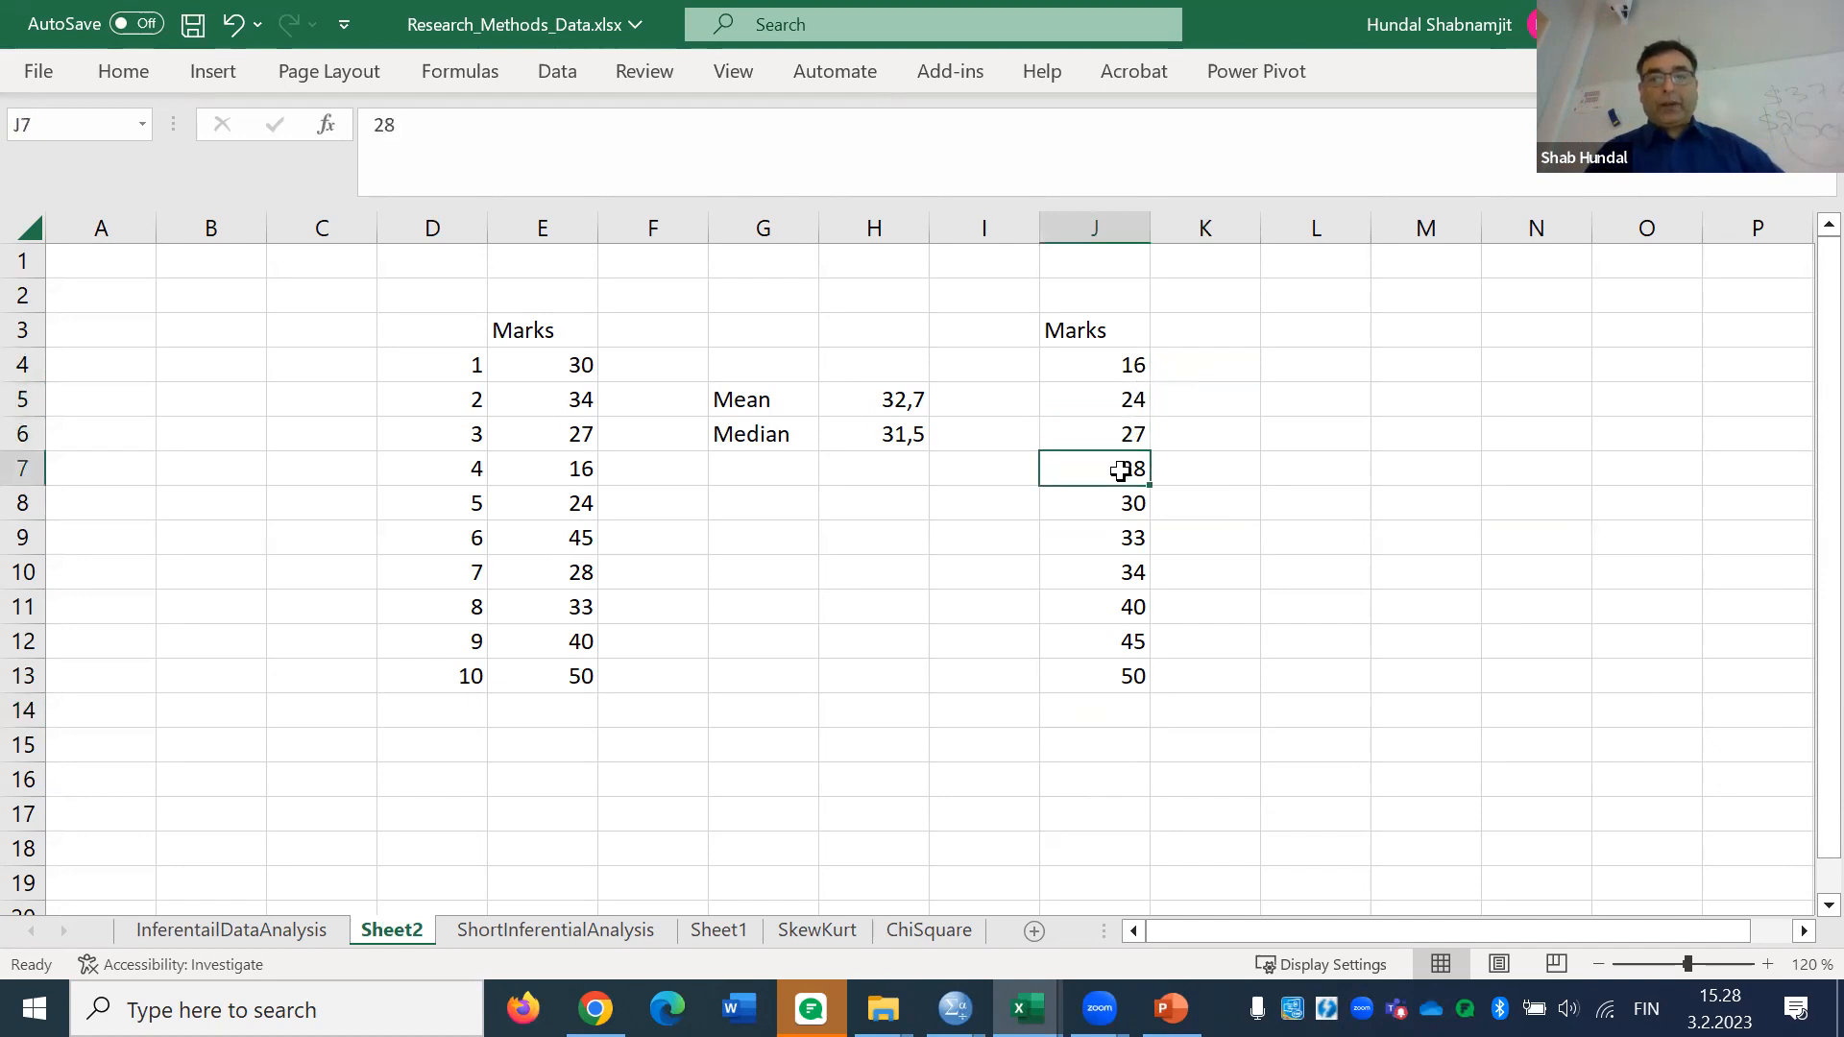
click(1109, 574)
click(1105, 613)
click(1104, 644)
click(1106, 678)
click(1100, 502)
drag(1099, 502, 1102, 530)
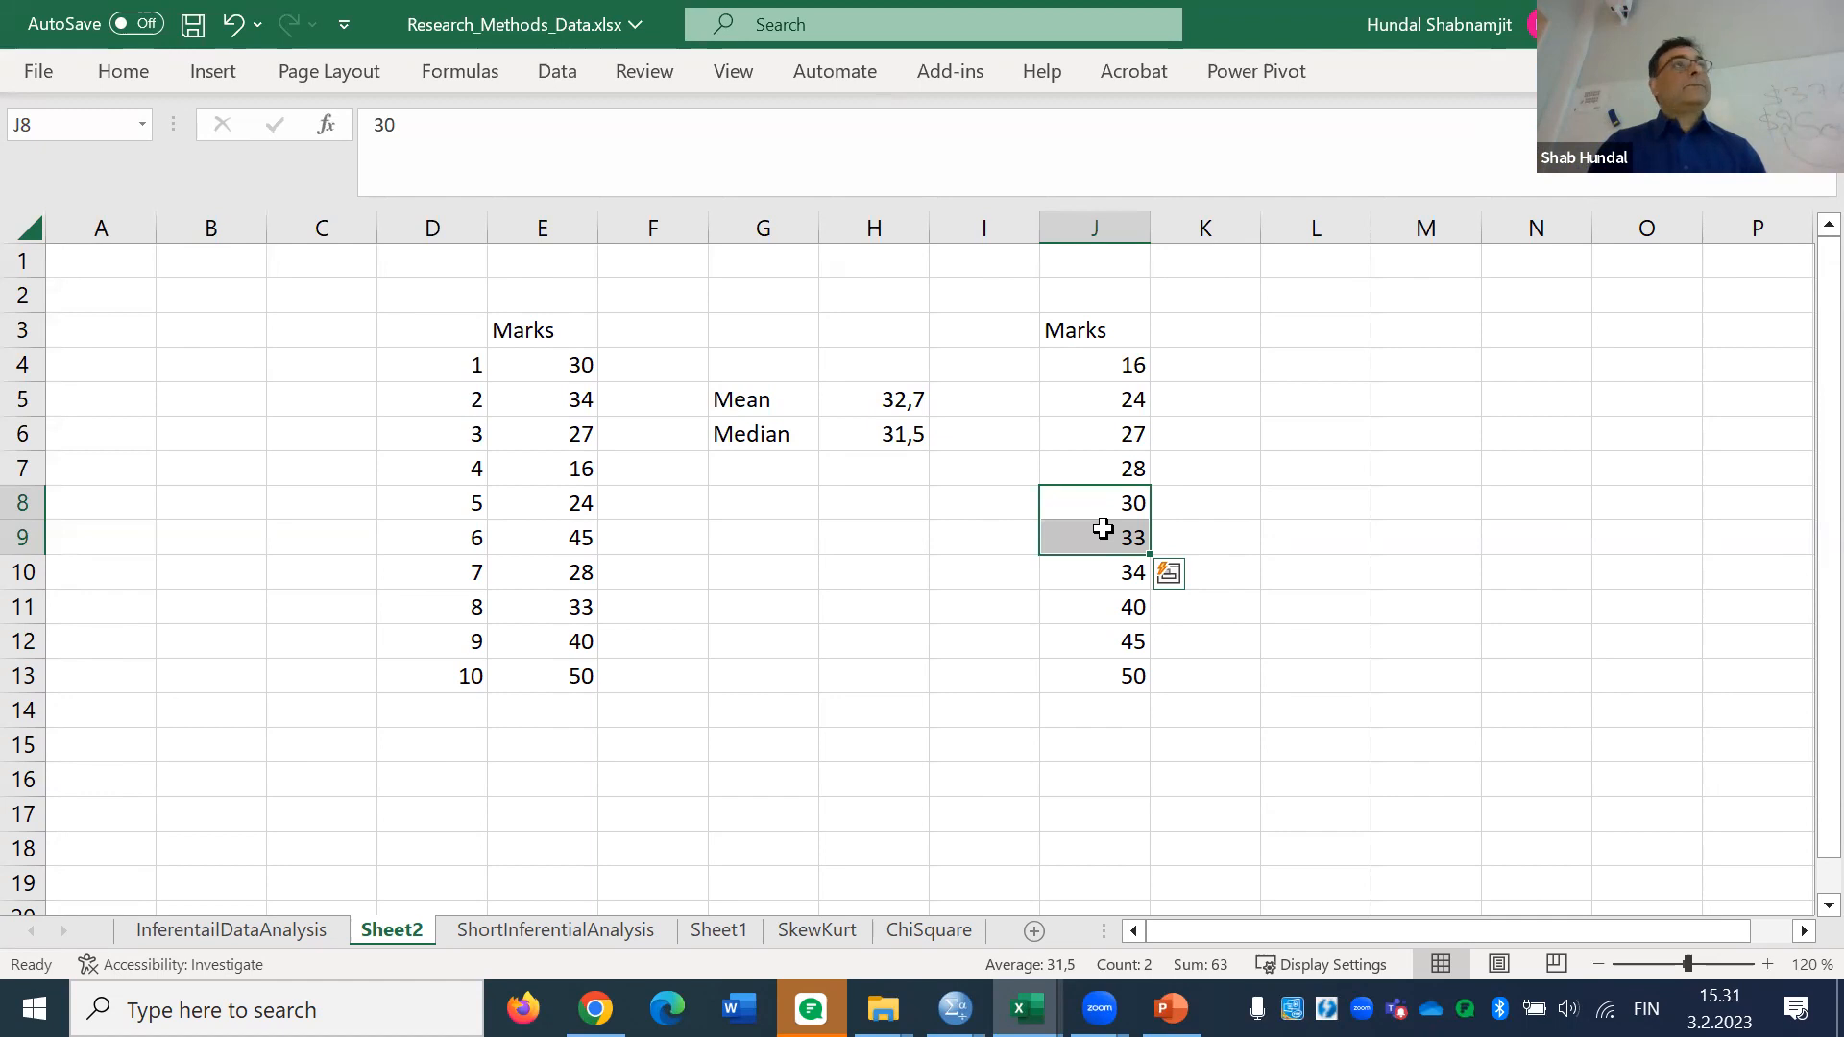
Add an eleventh mark of 60 in cell J14, at the end of the sorted list
click(1104, 709)
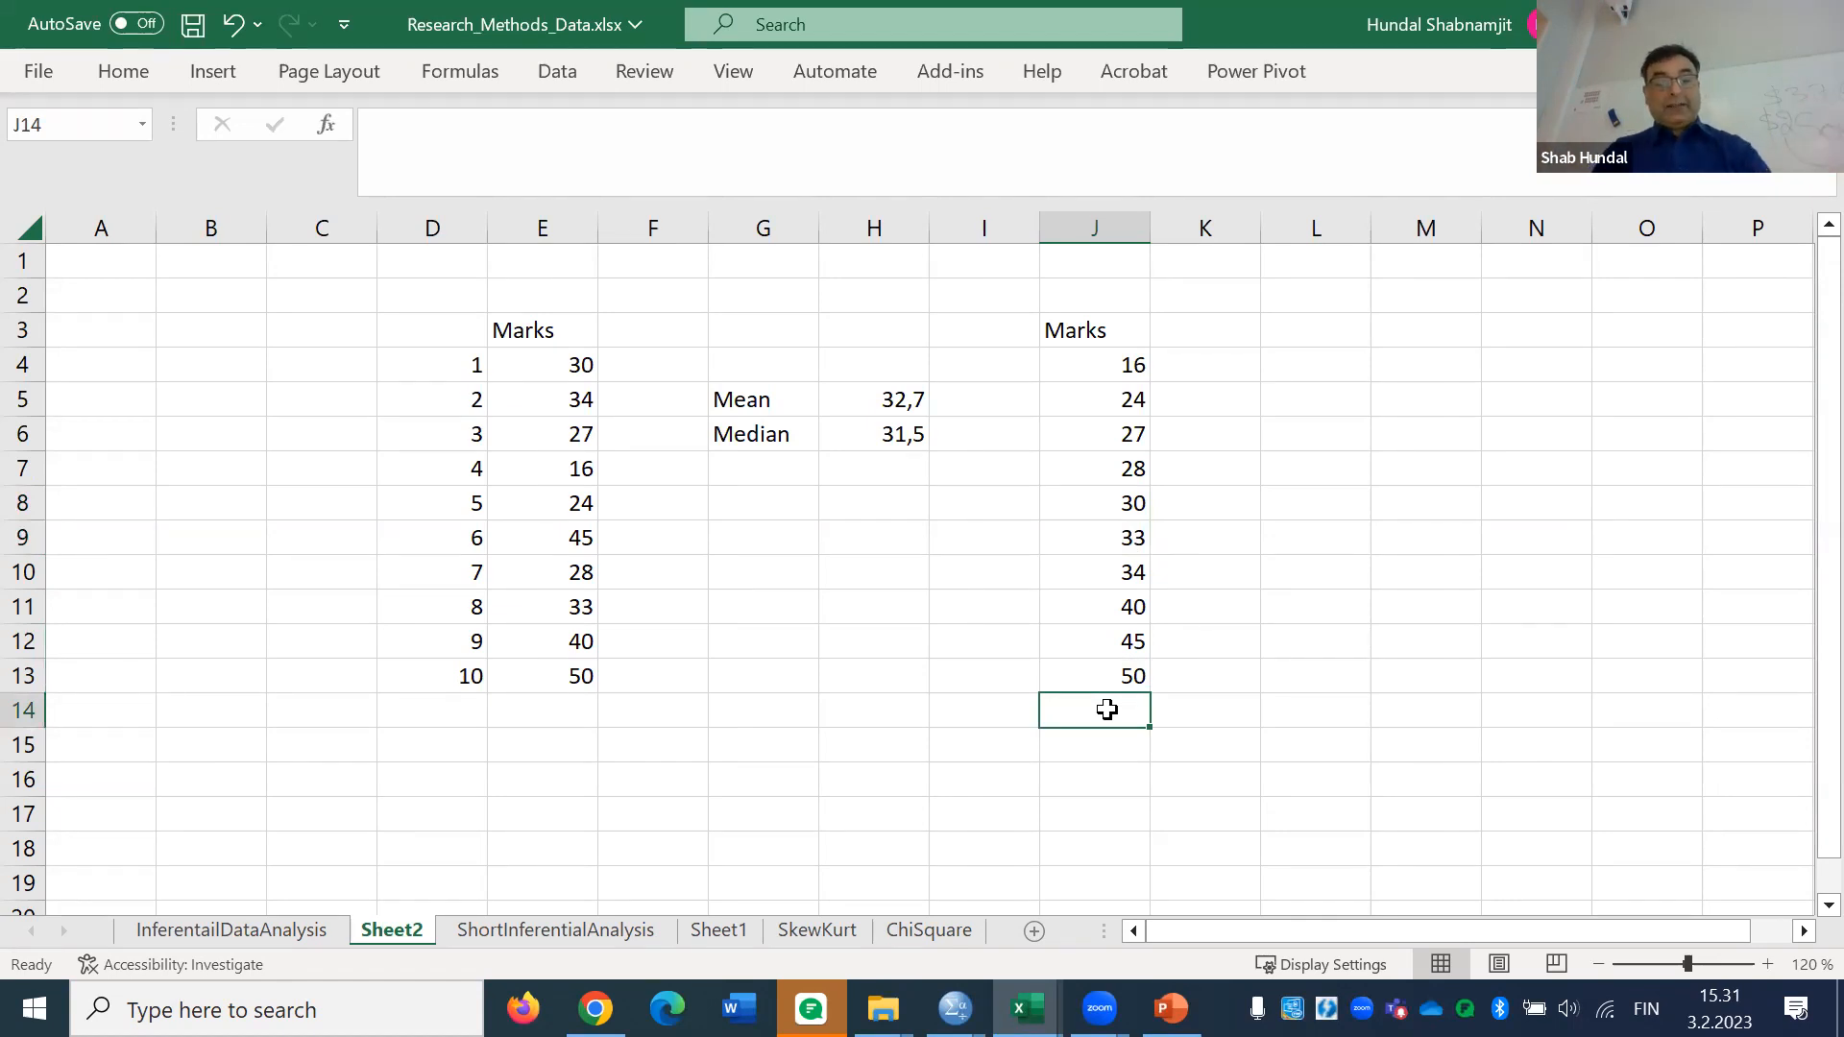
text(60)
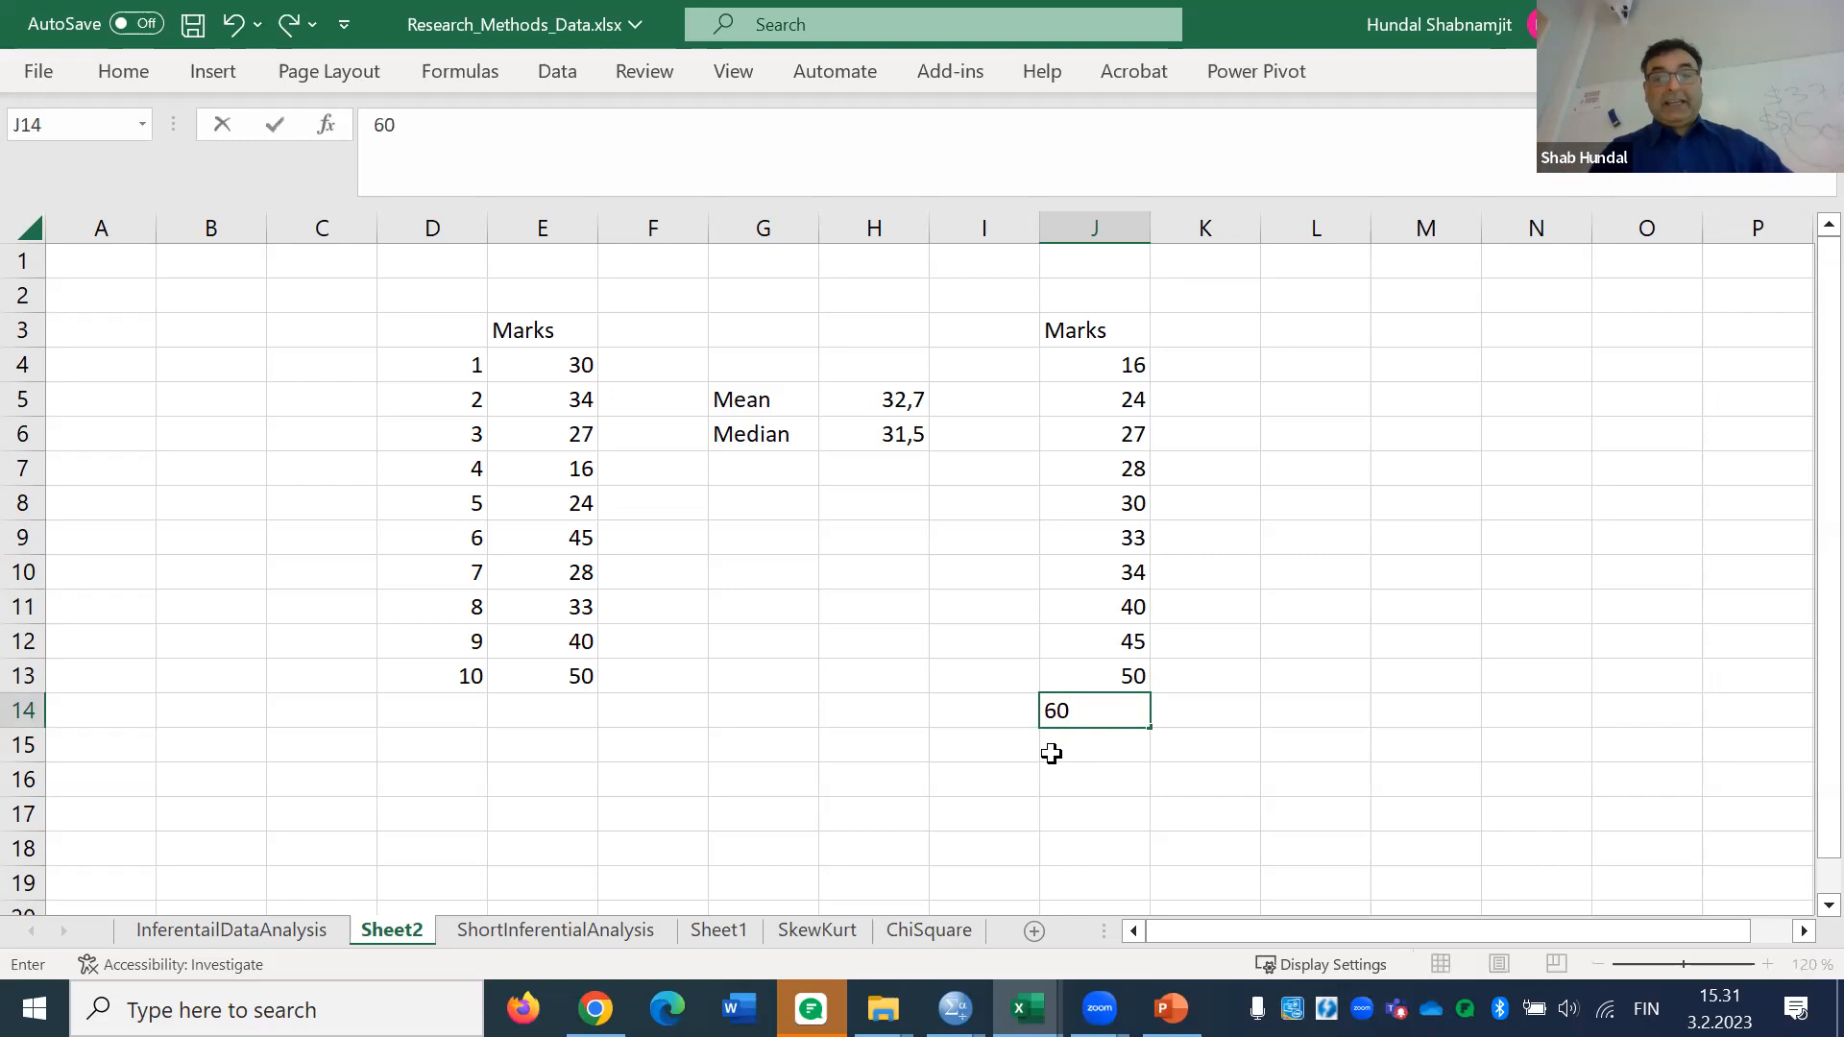
key(Return)
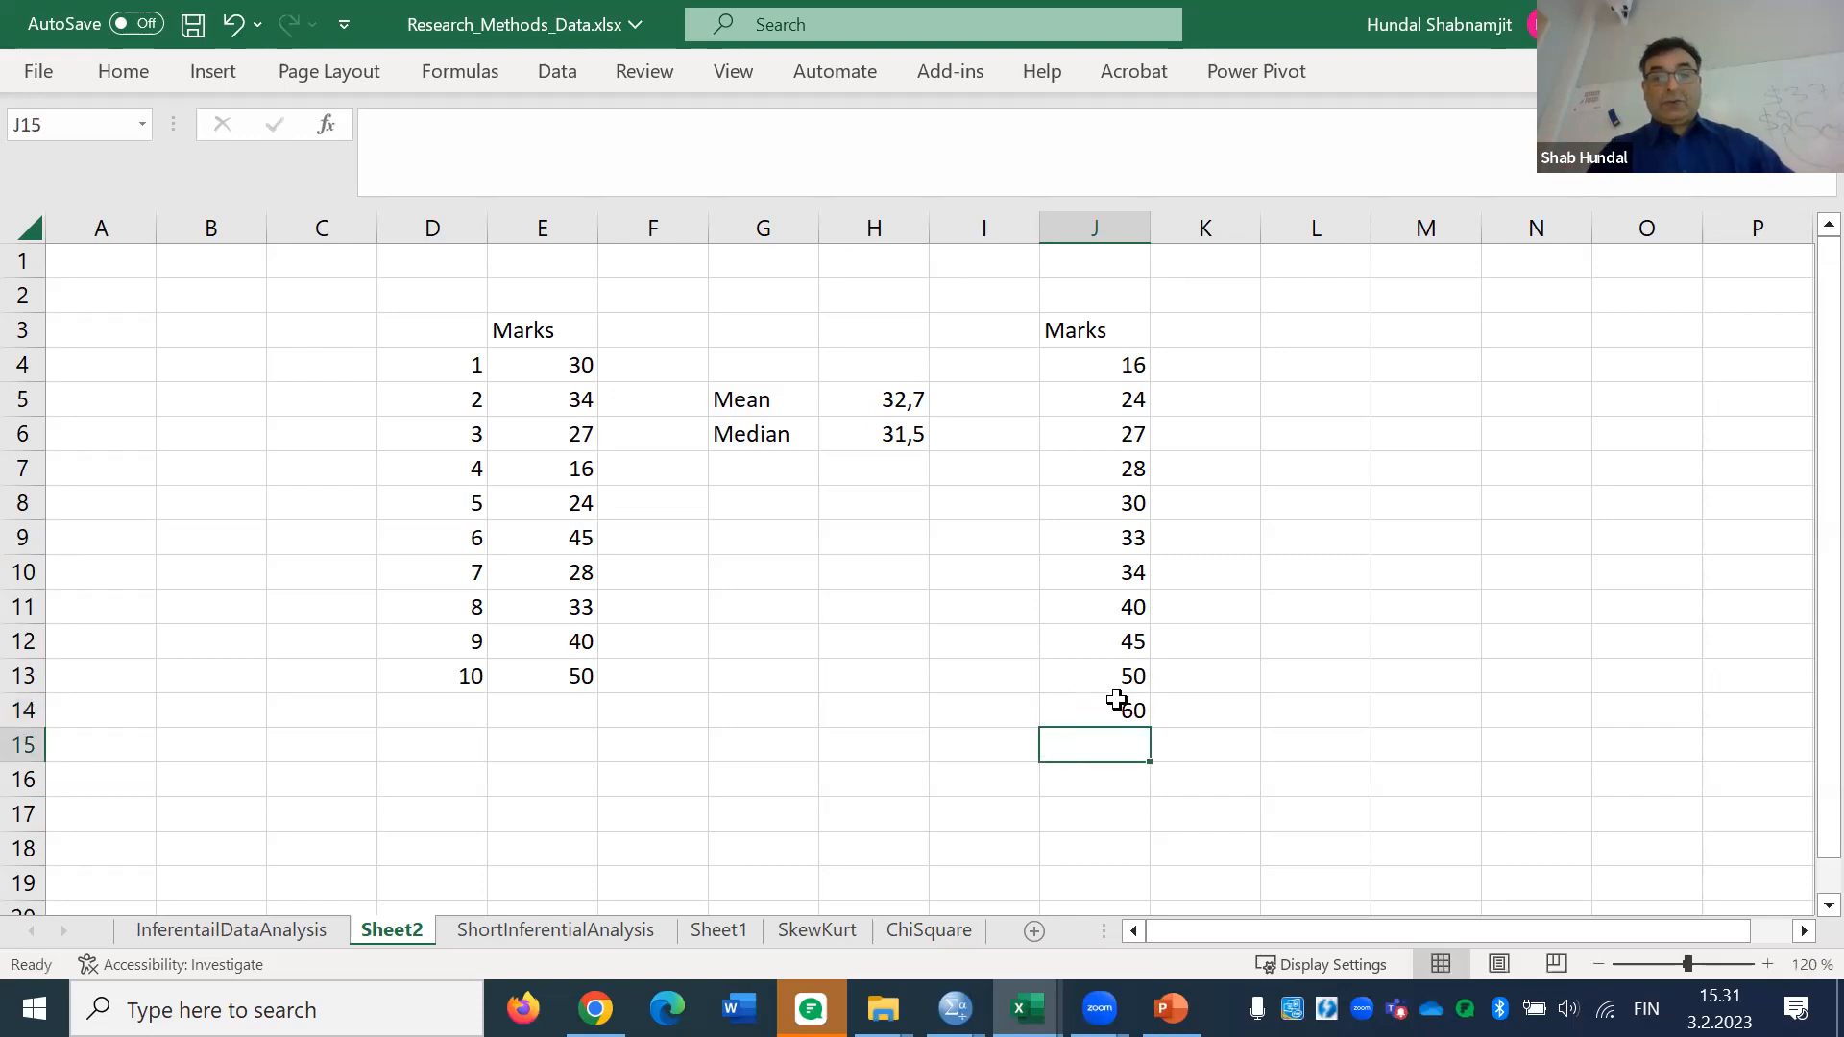
click(1131, 366)
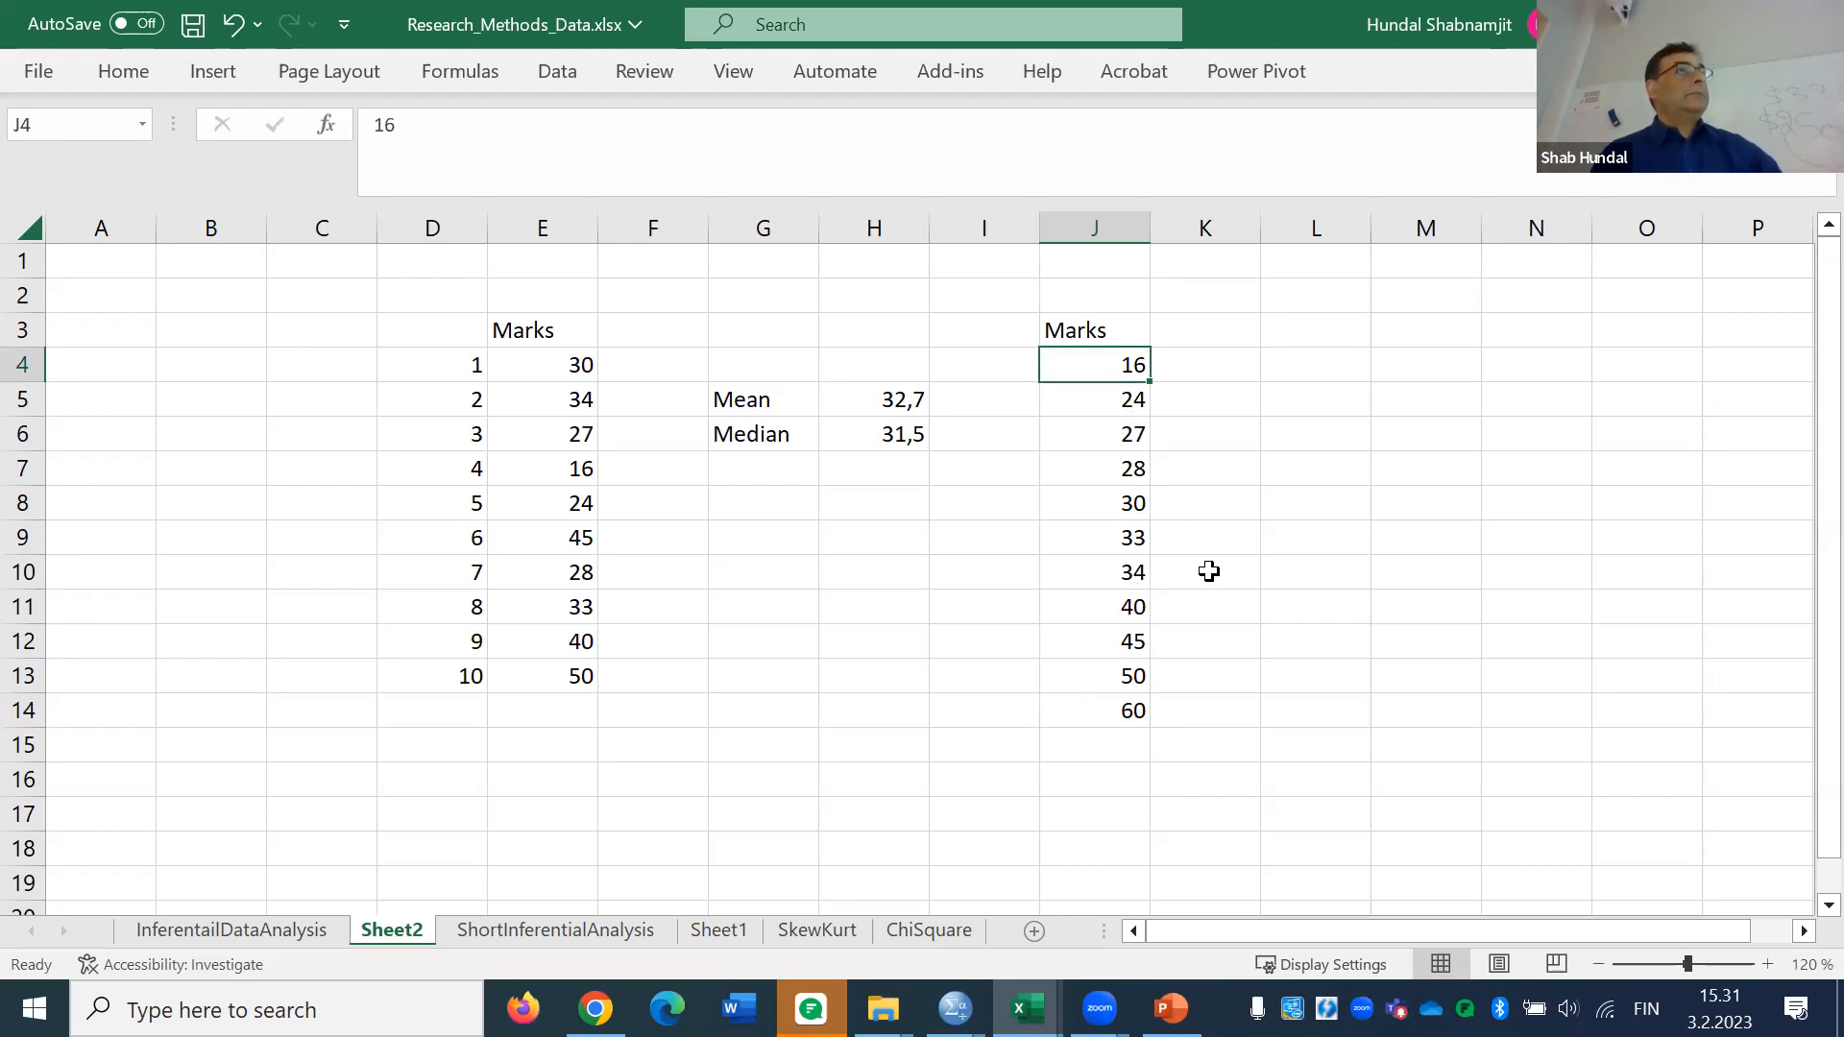
Add an eleventh entry to the Marks table, with number 11 in D14 and mark 60 in E14
click(446, 709)
text(11)
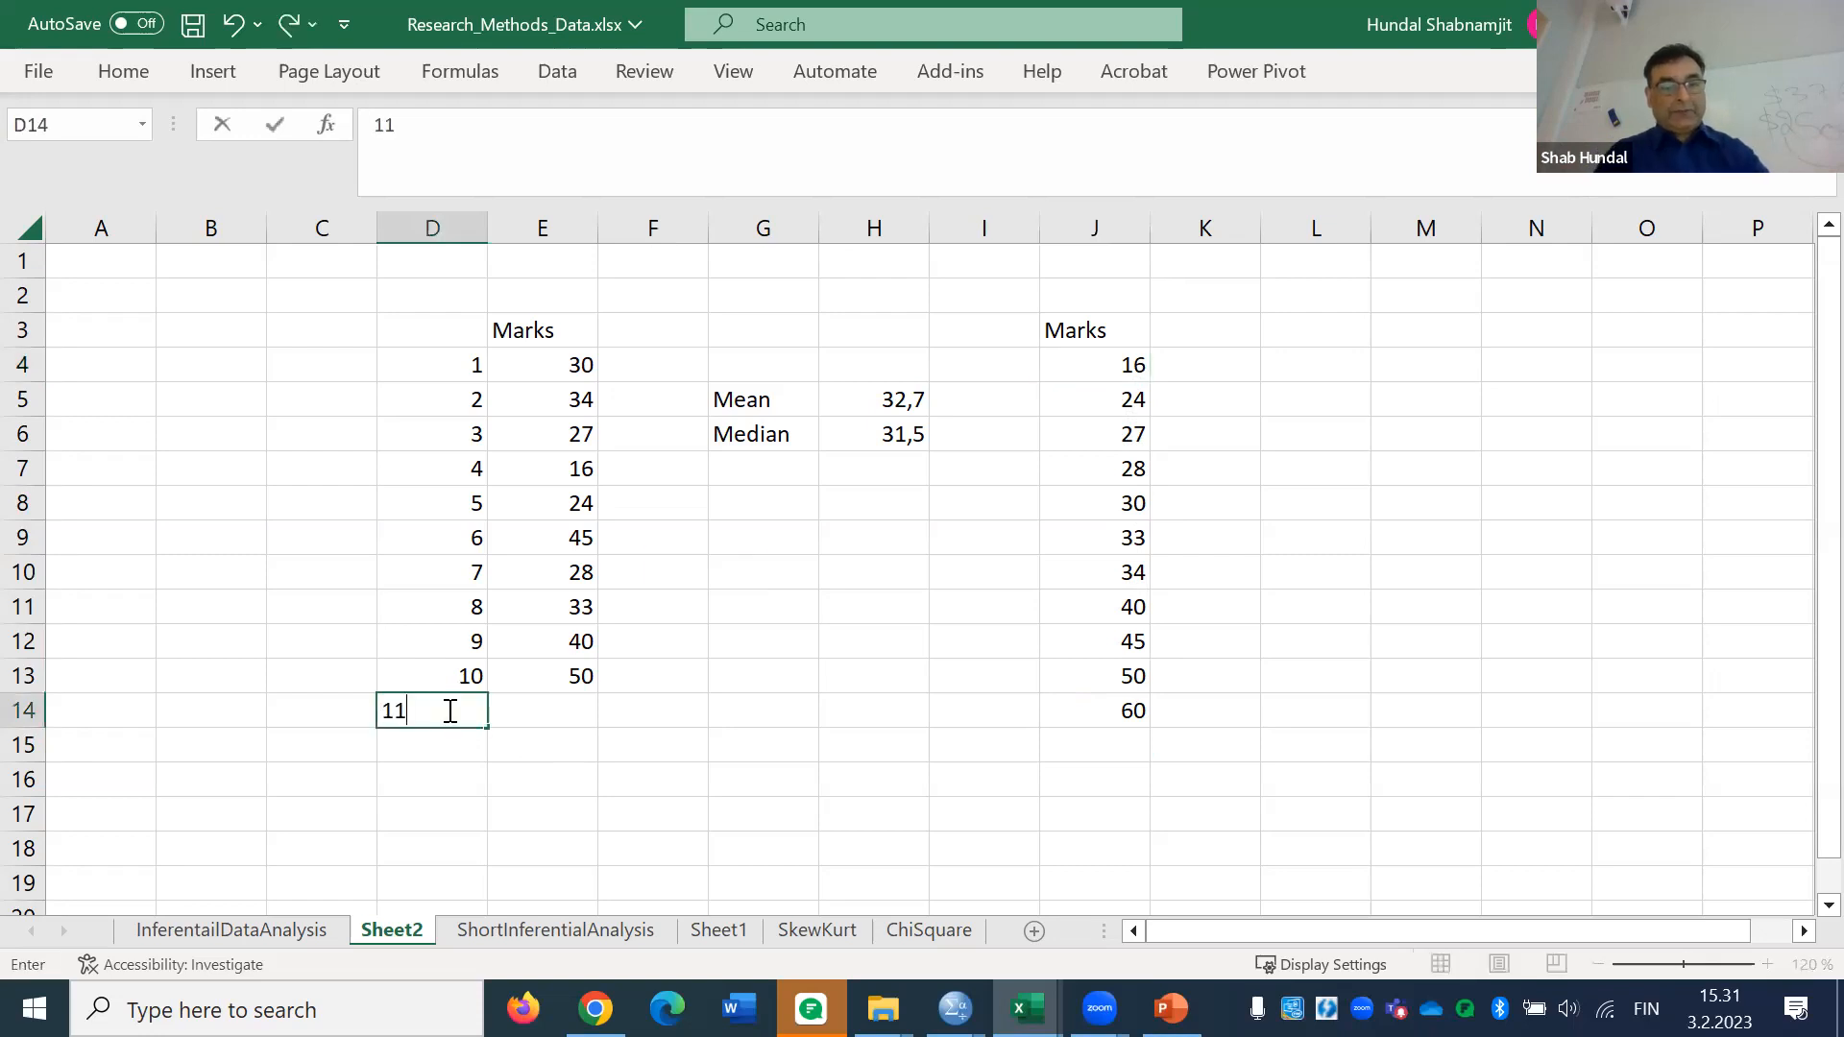
click(544, 708)
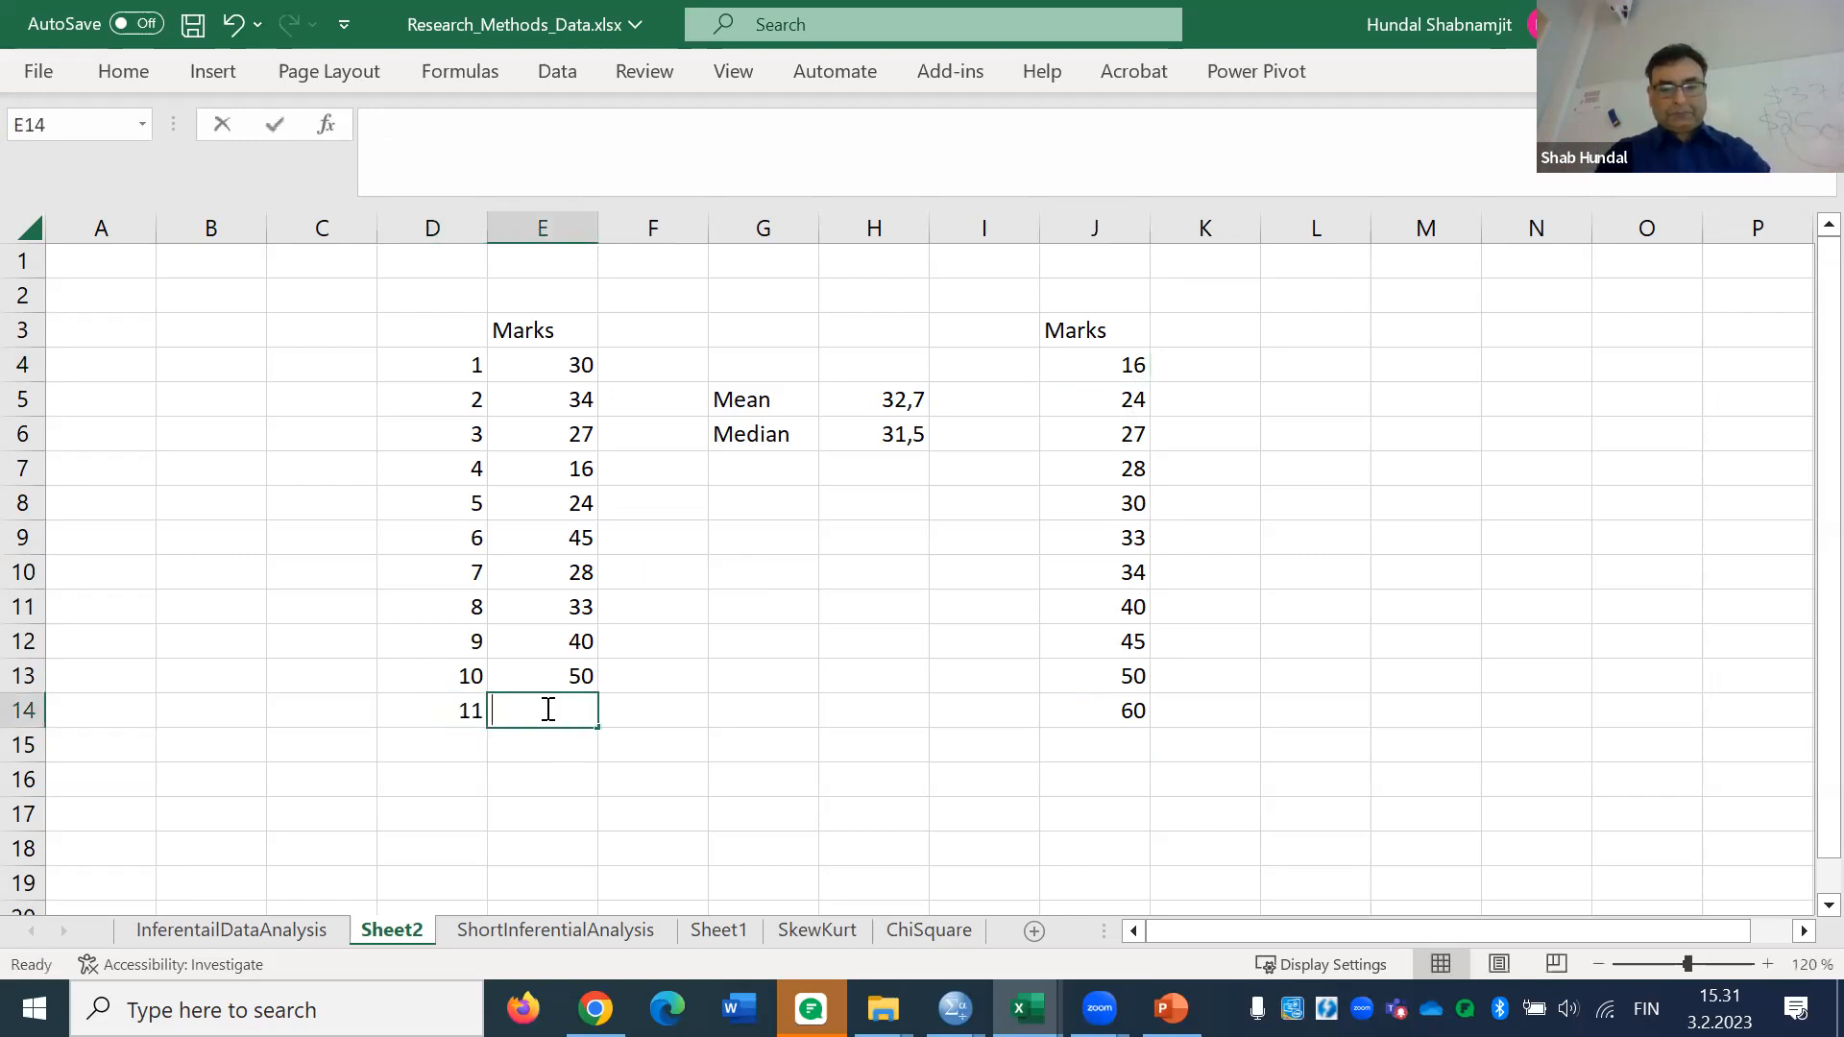
text(60)
key(Tab)
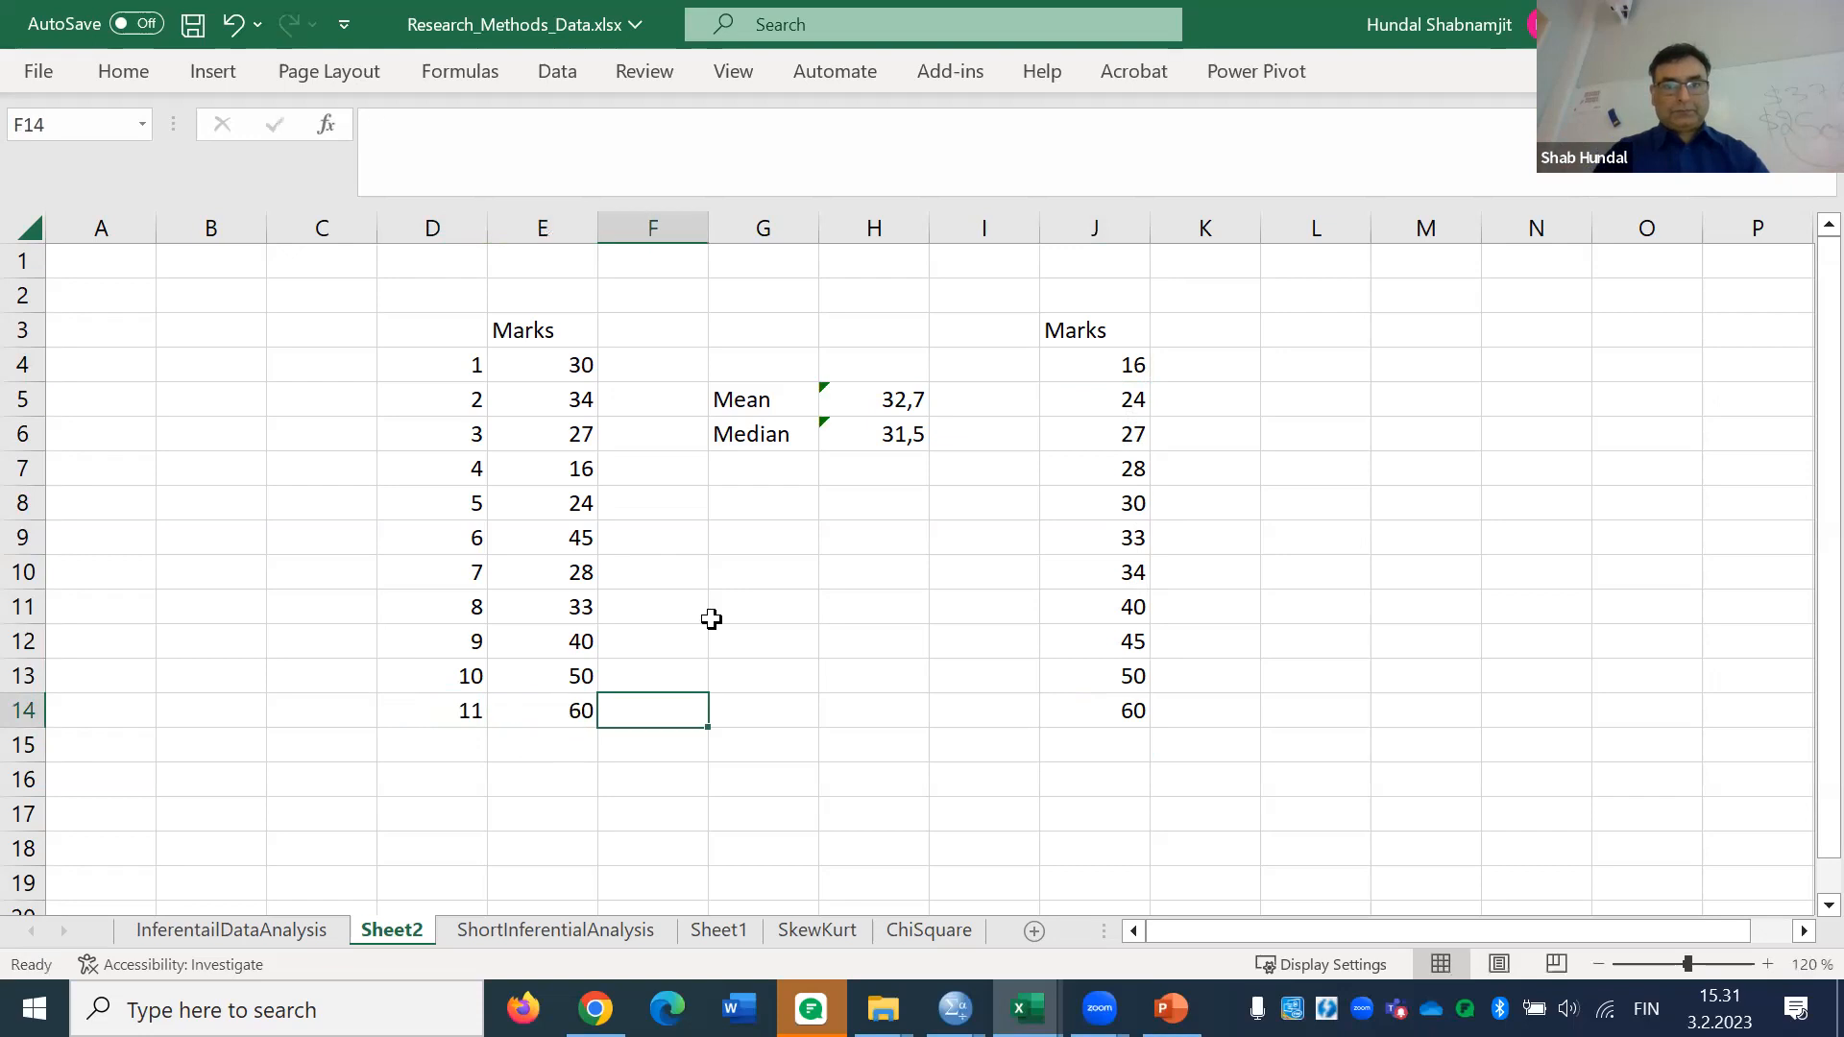
Extend the range of the median formula in H6 to E4:E14
click(872, 430)
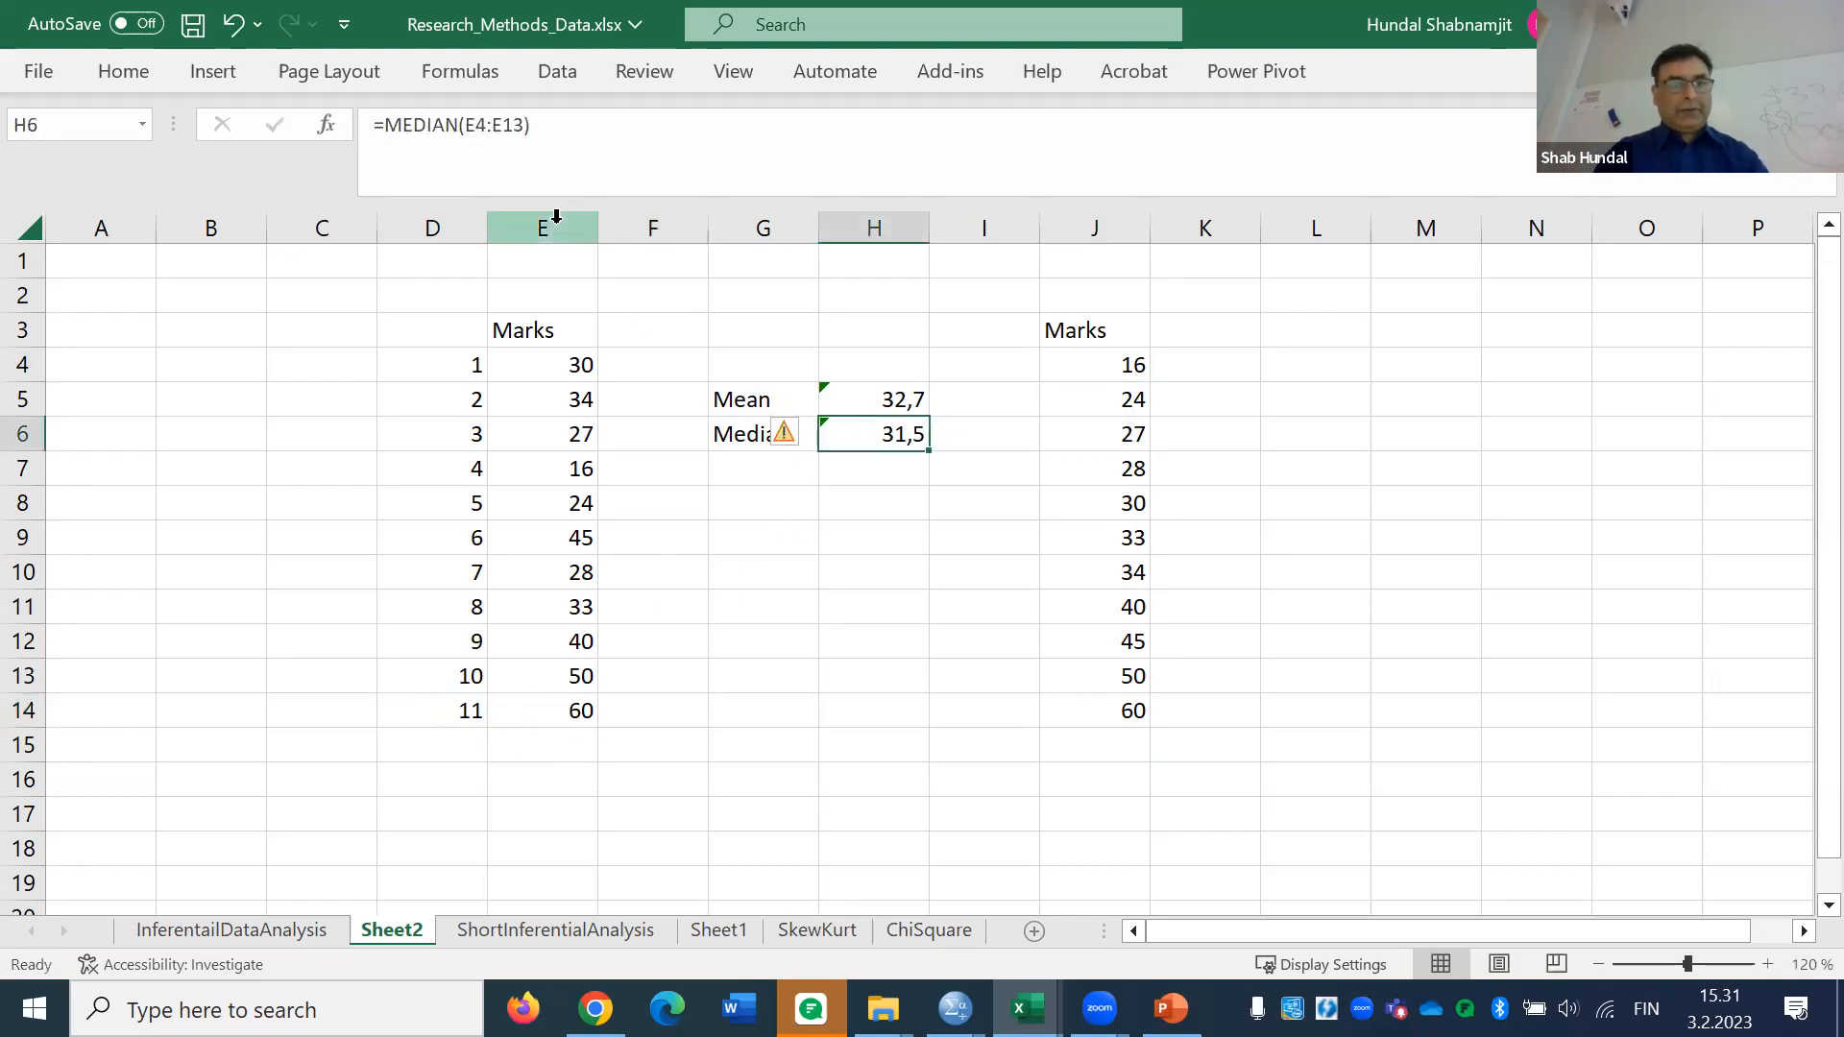
click(523, 125)
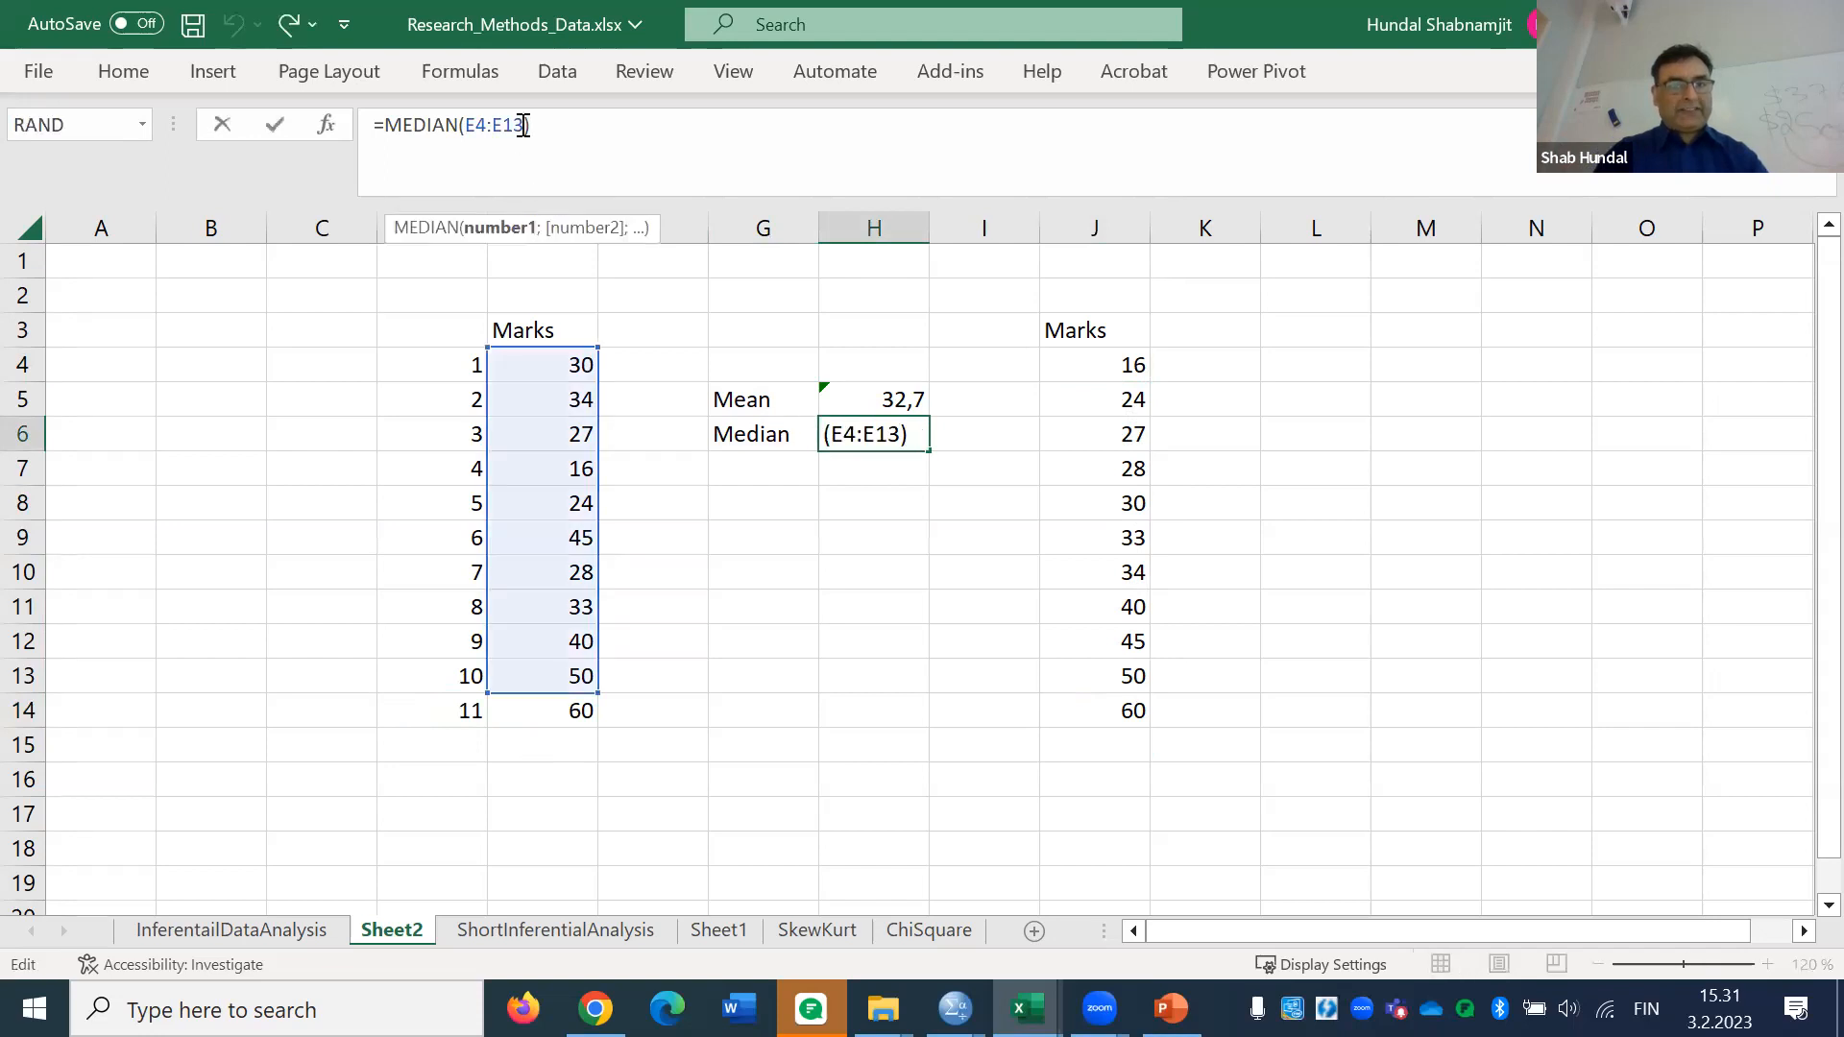
key(BackSpace)
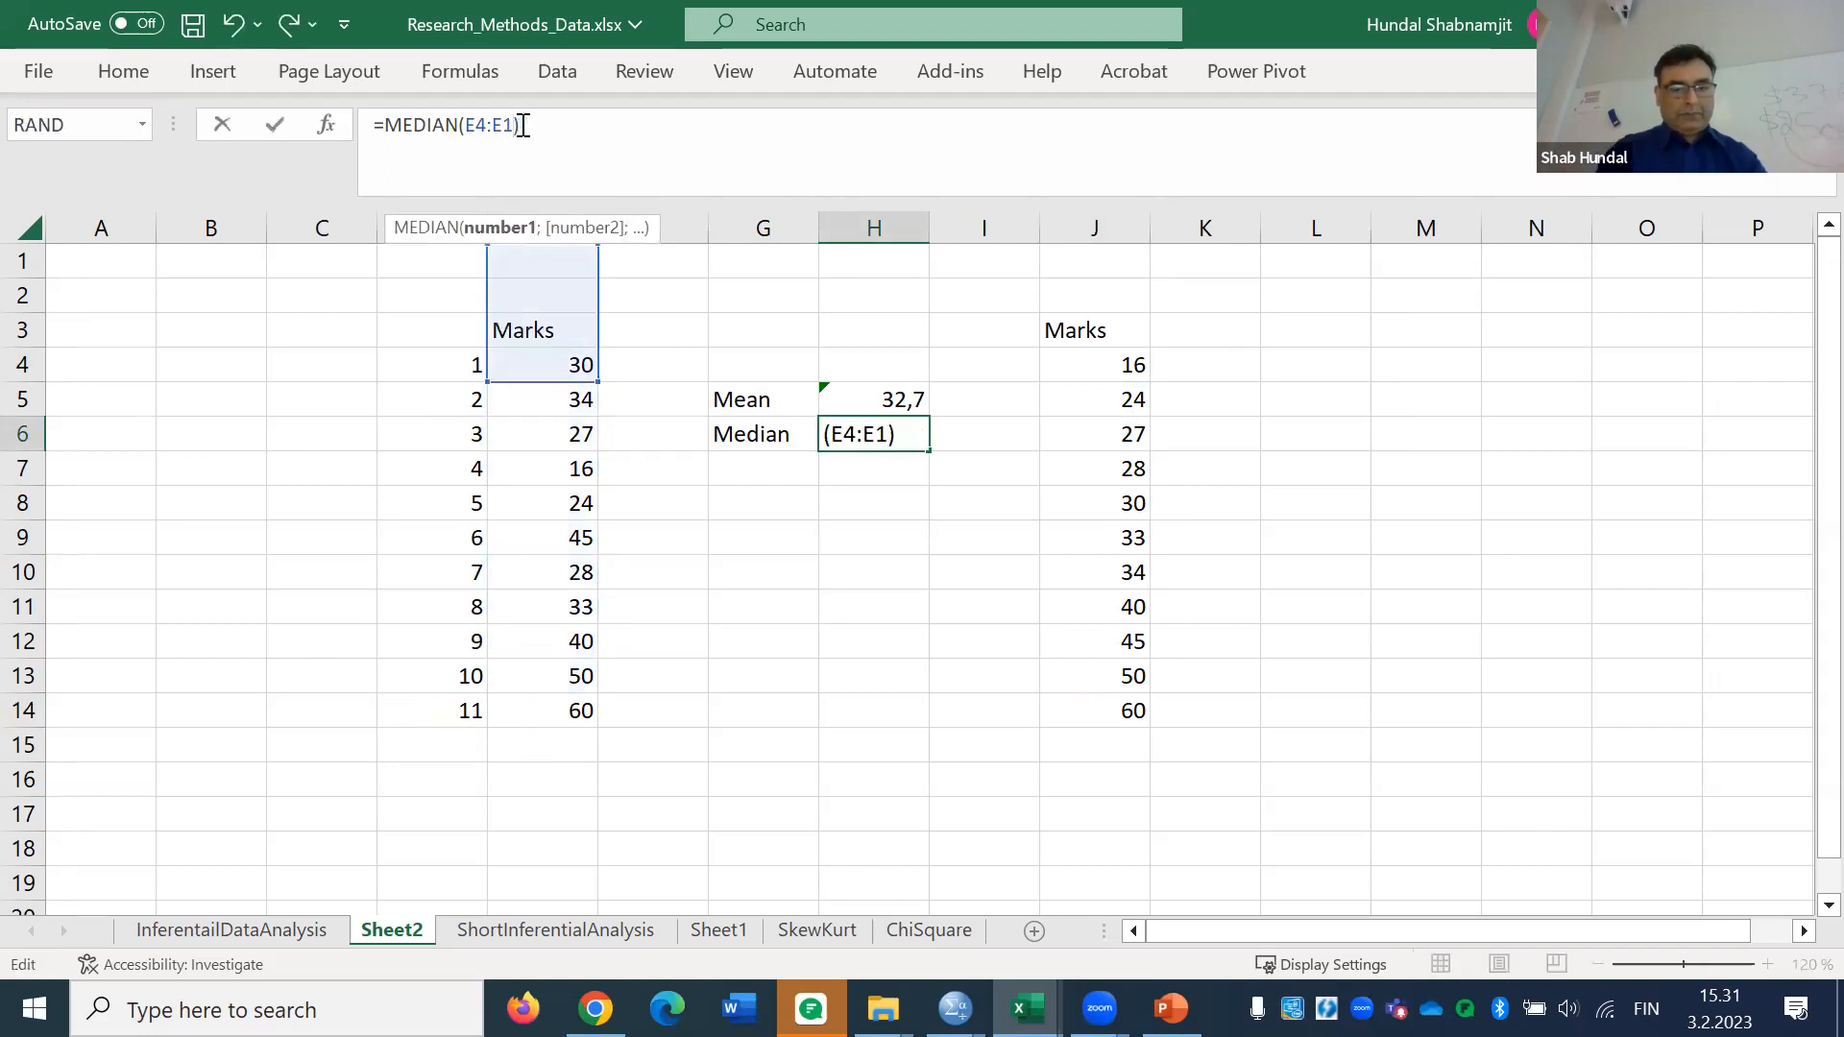
text(4)
key(Return)
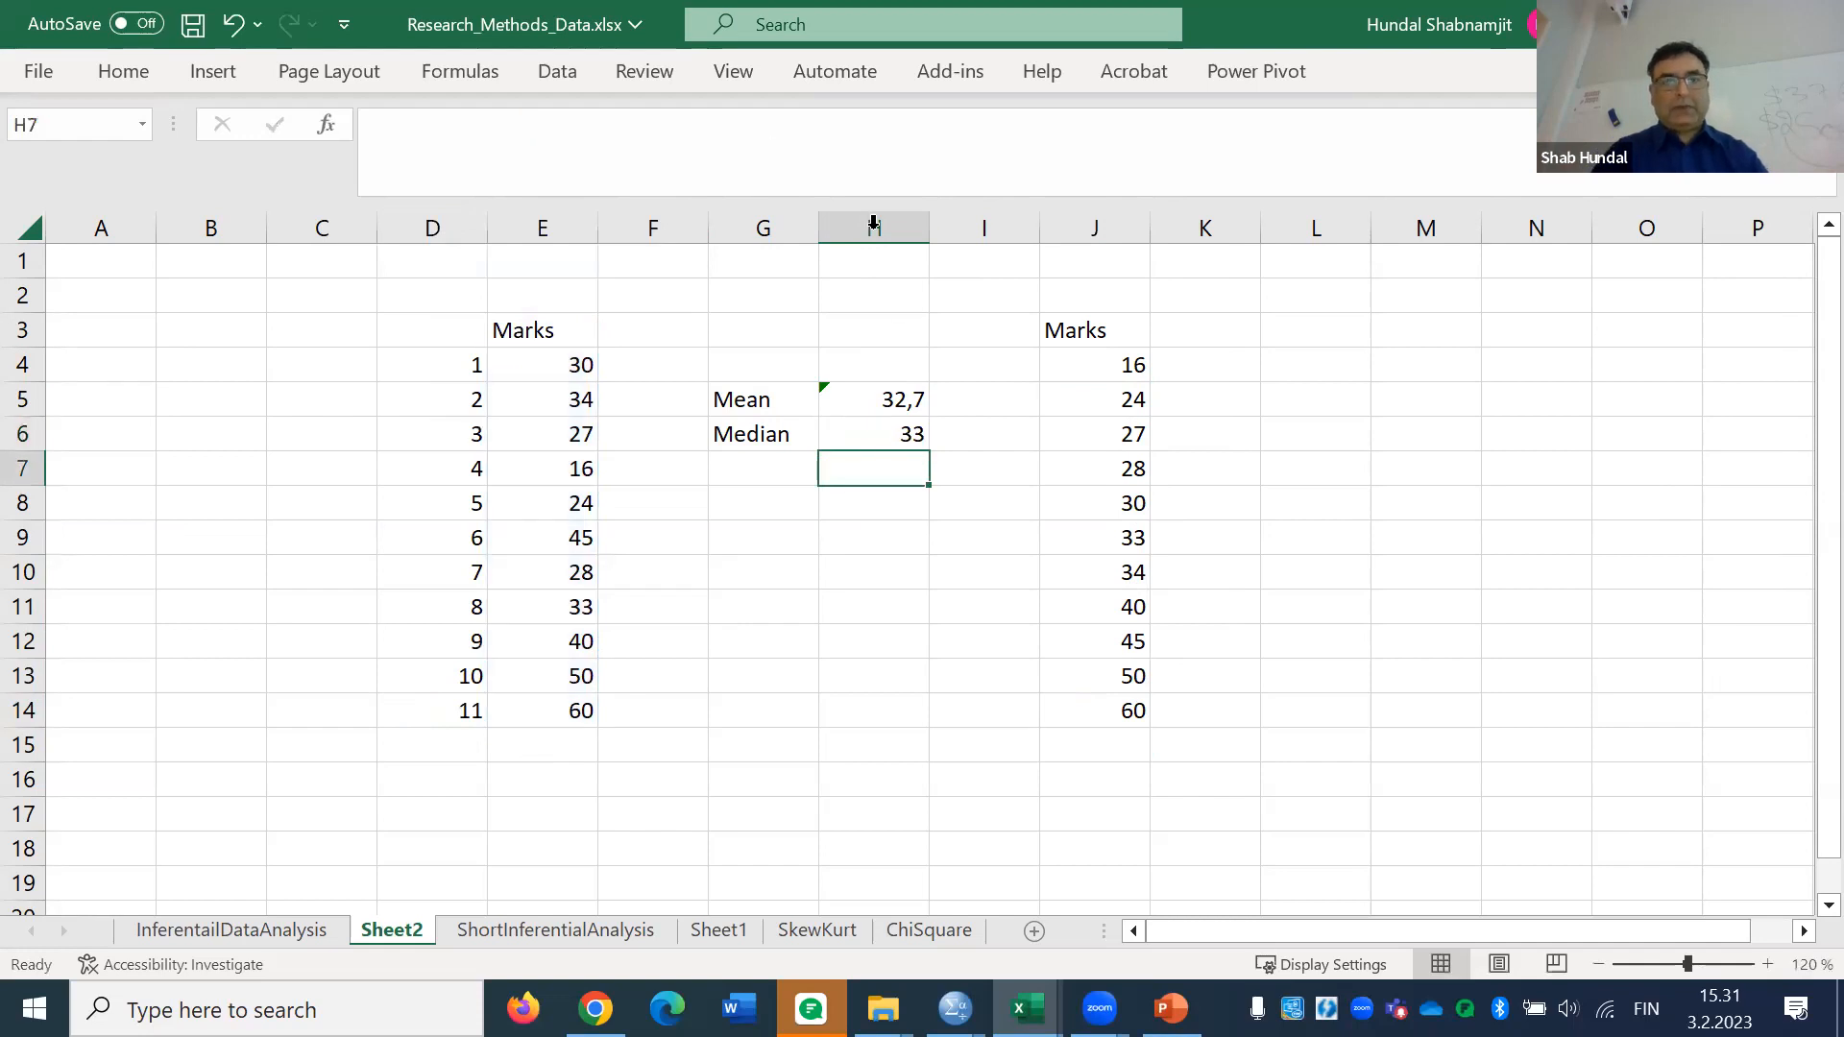
click(882, 434)
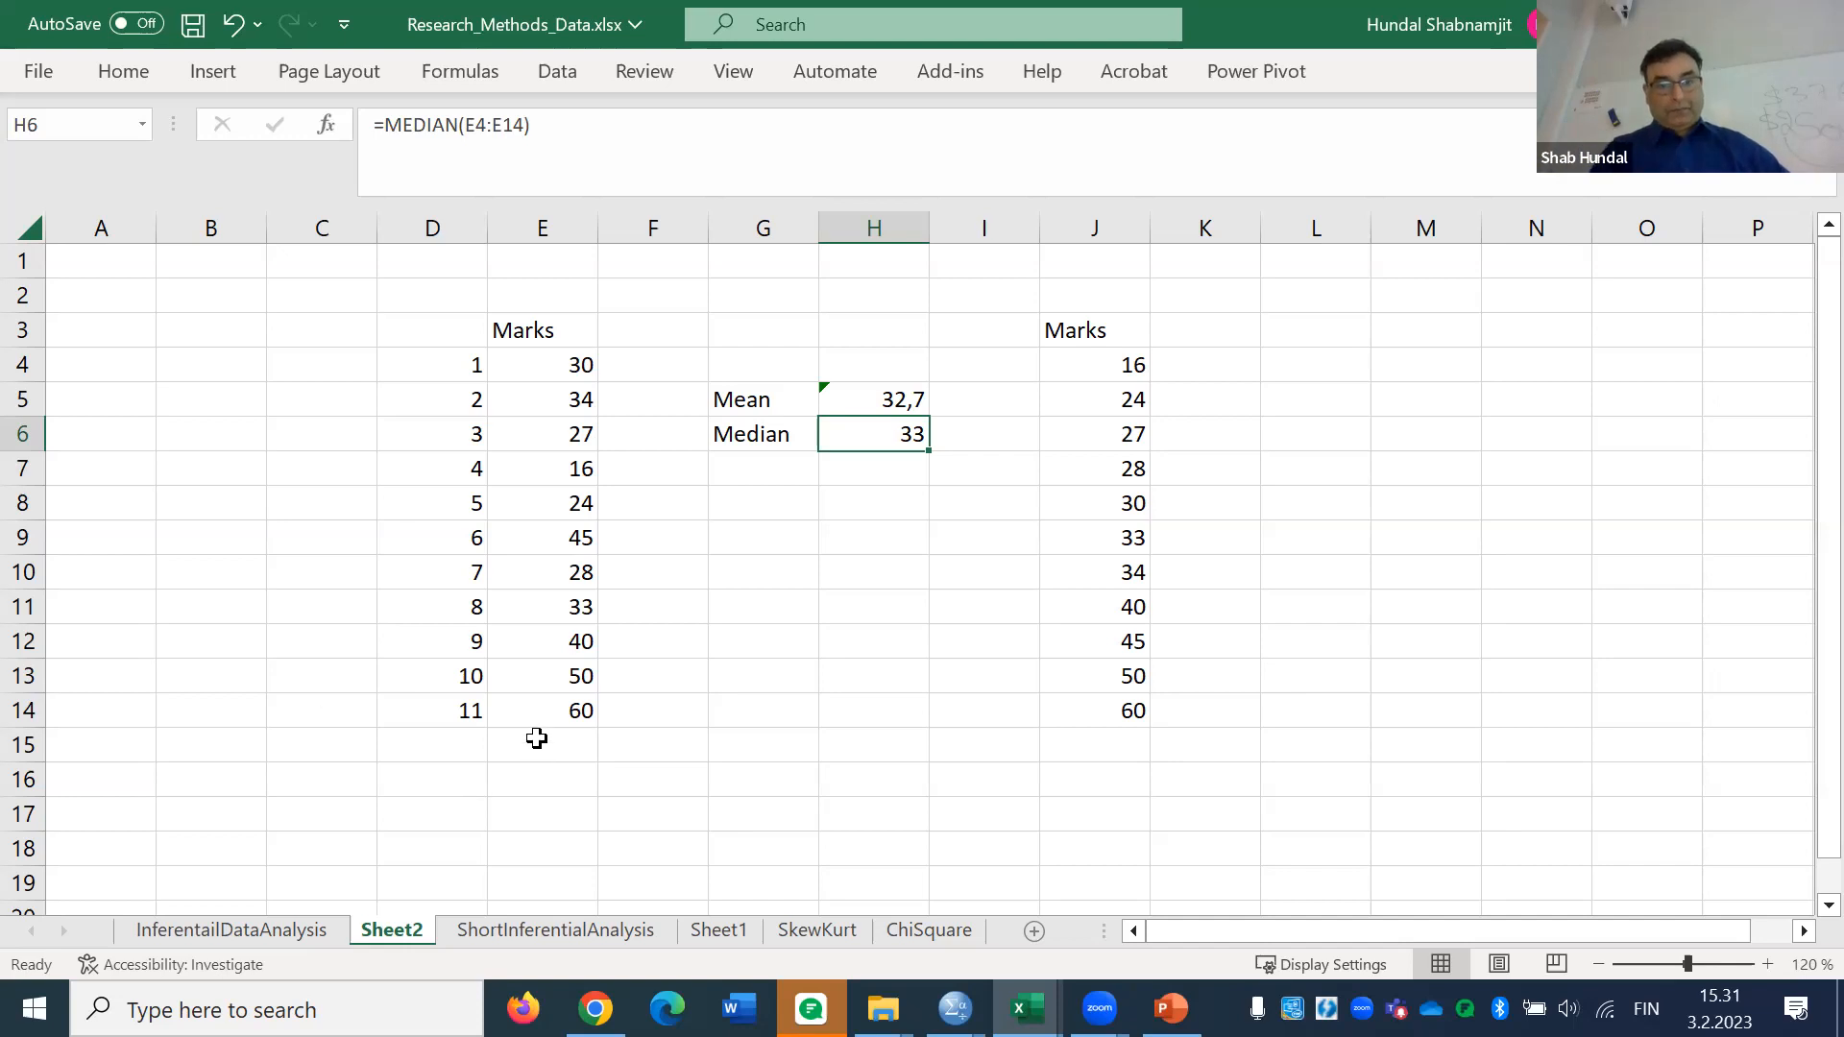
Replace the marks in E13 and E14 with the extreme values 5000 and 6000, and compare the mean in H5 with the median in H6
click(536, 674)
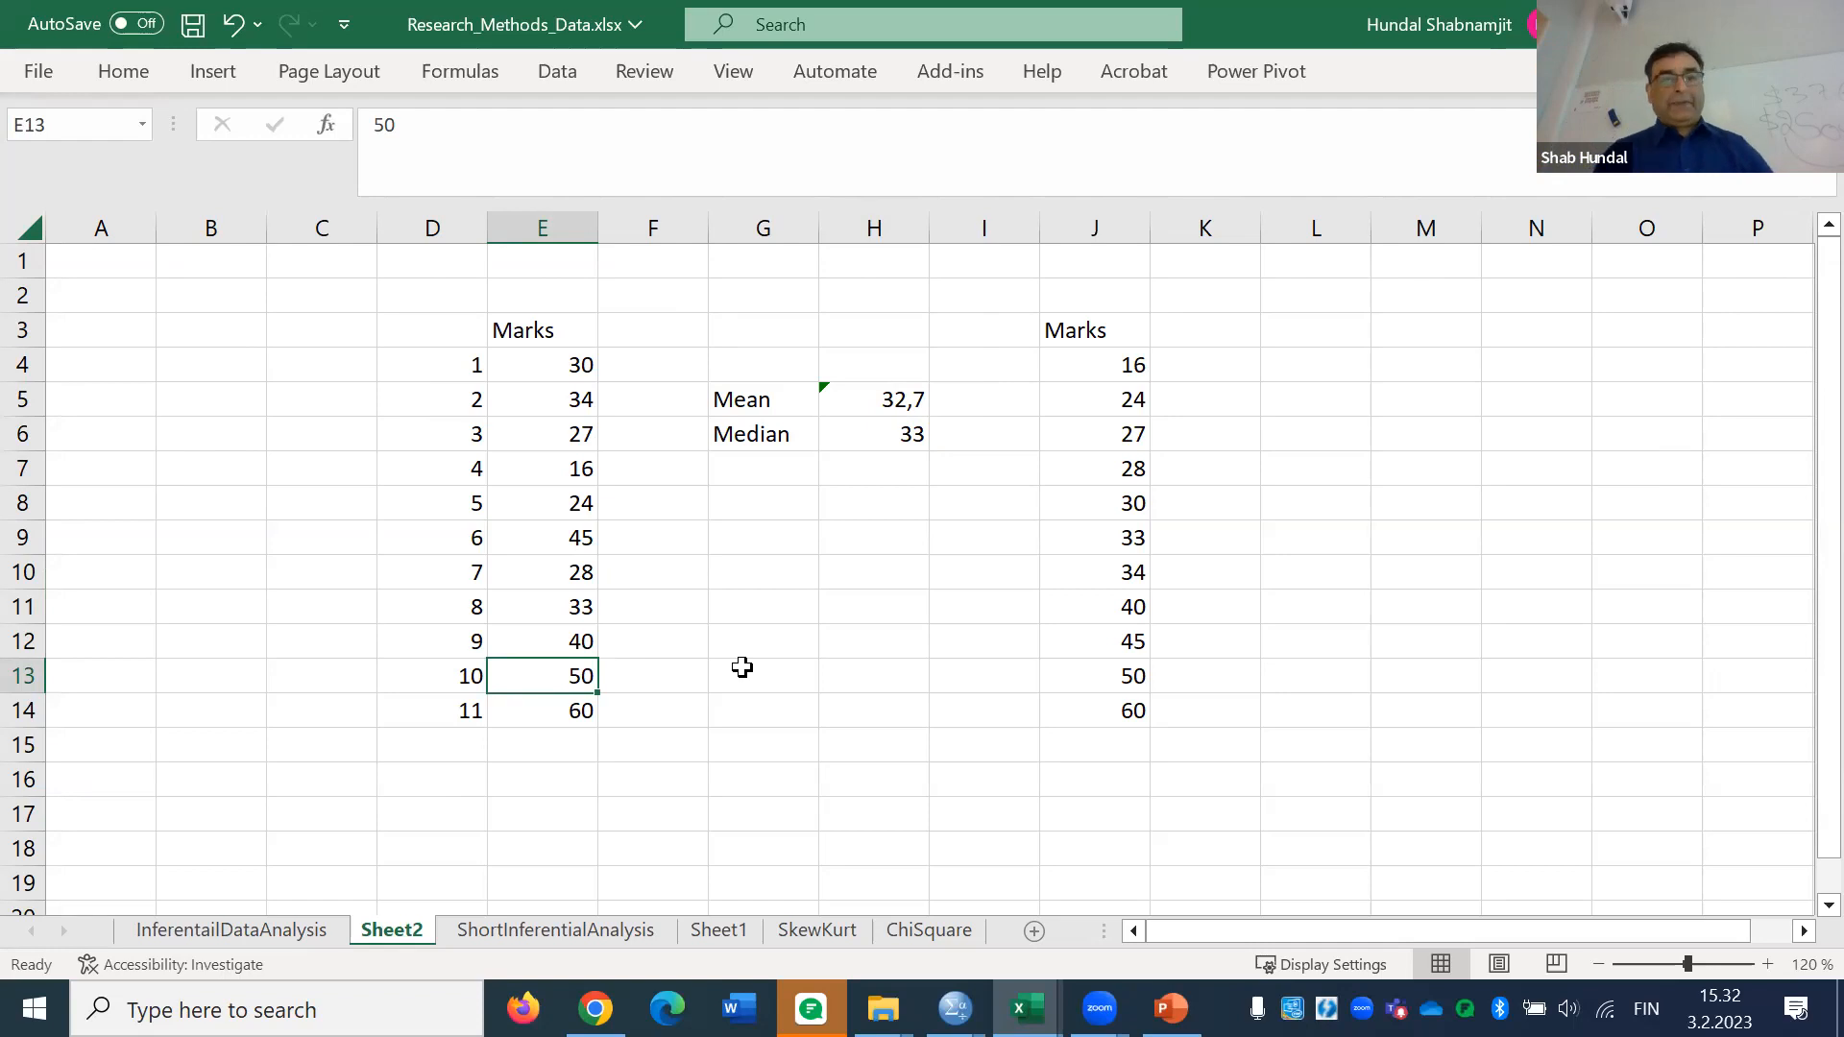
text(5000)
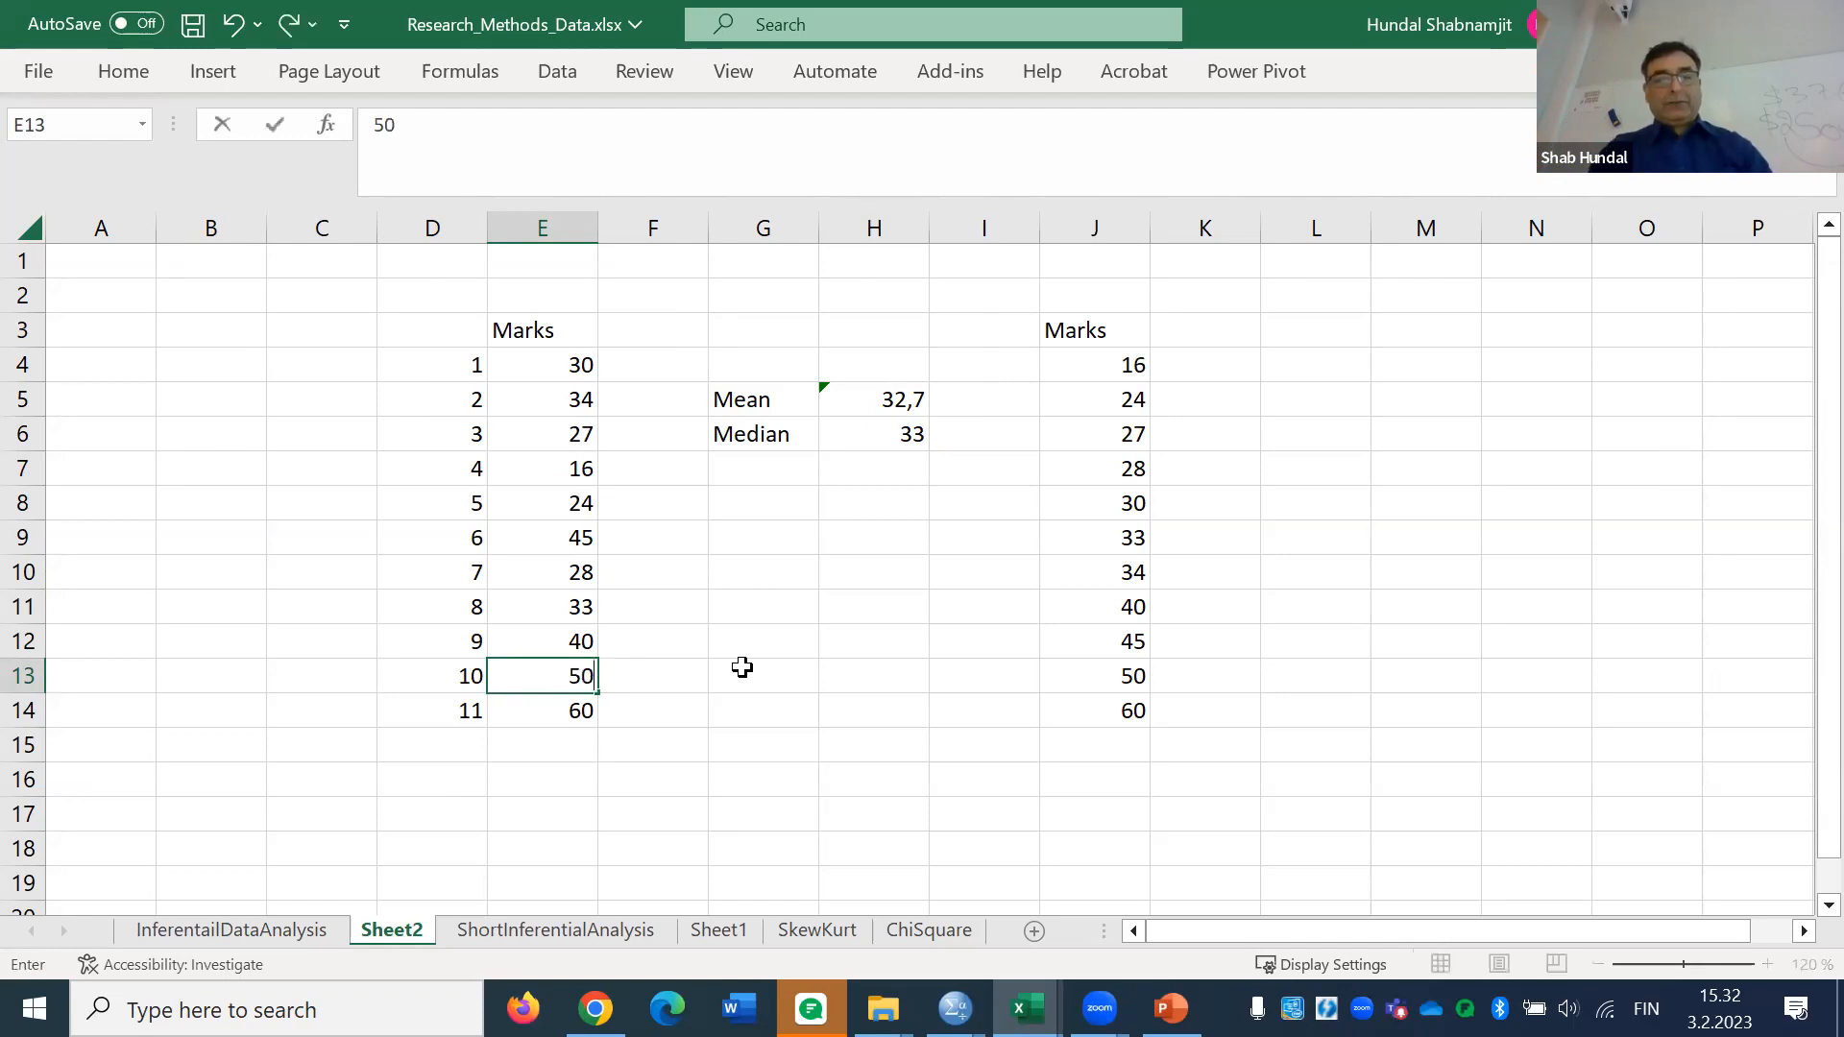
click(743, 668)
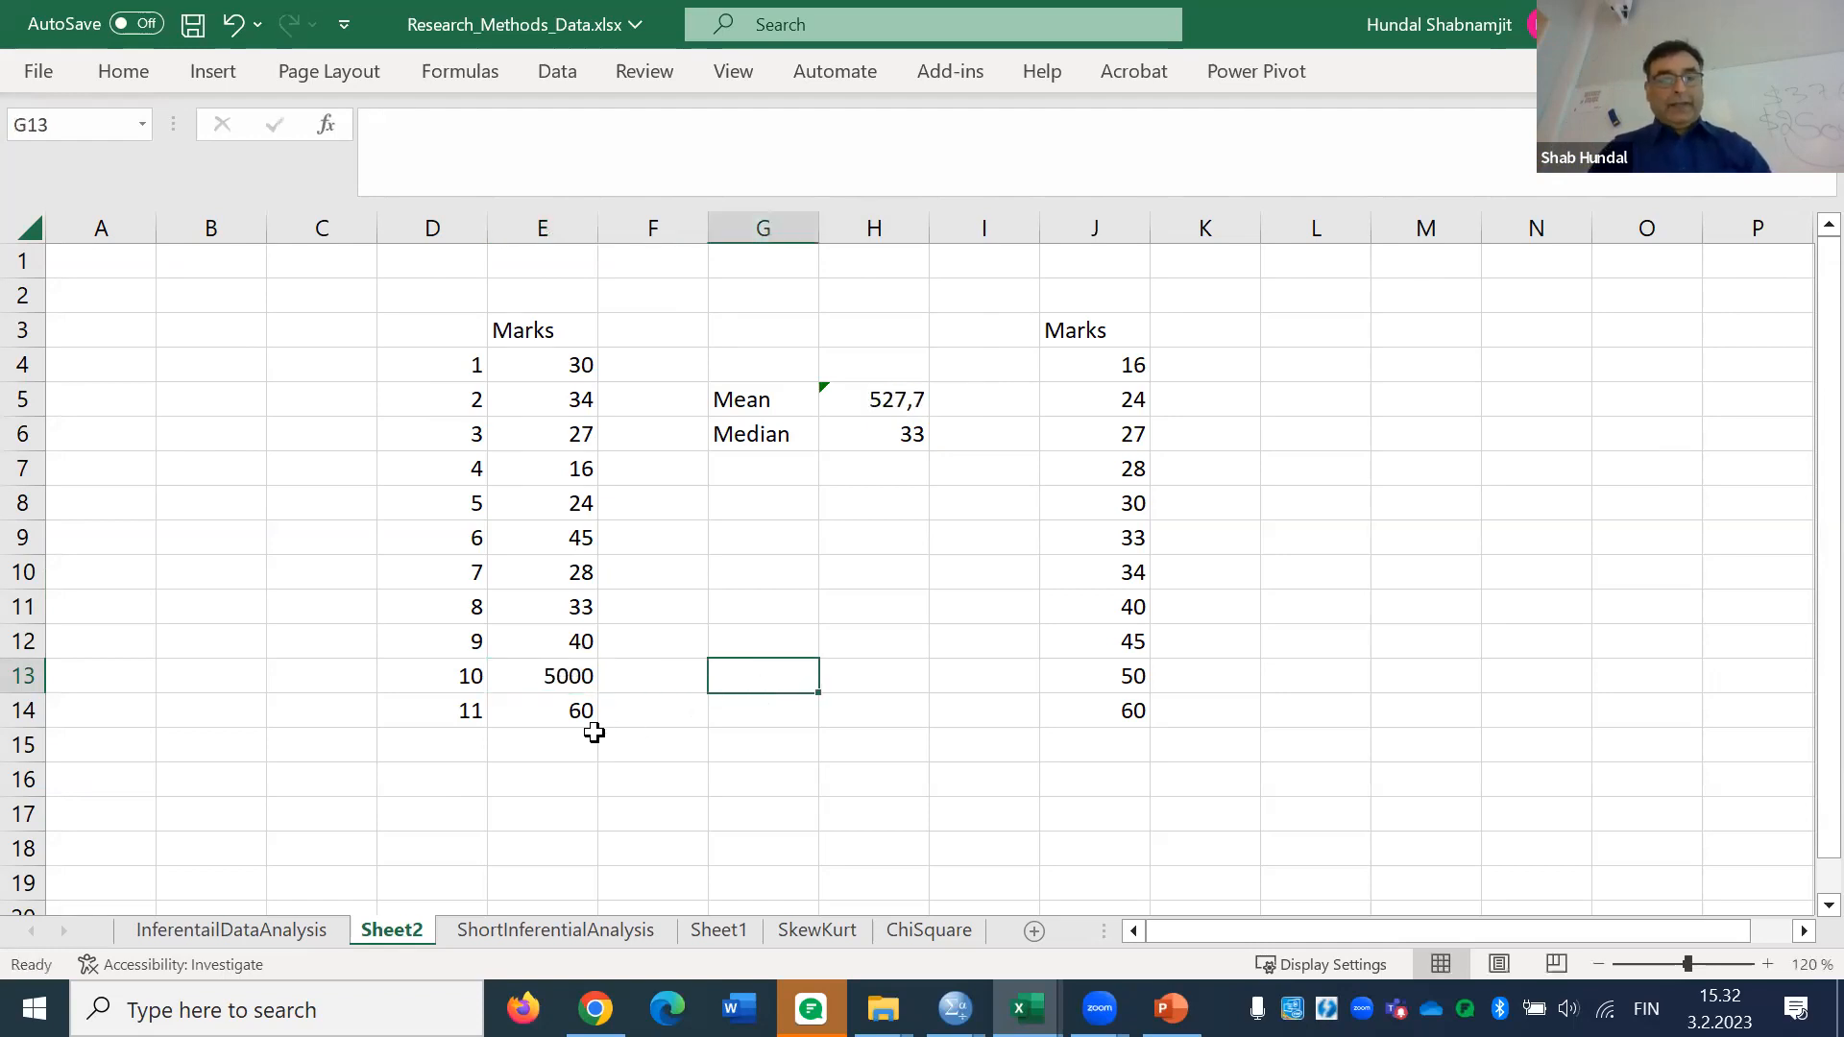
click(552, 709)
text(60000)
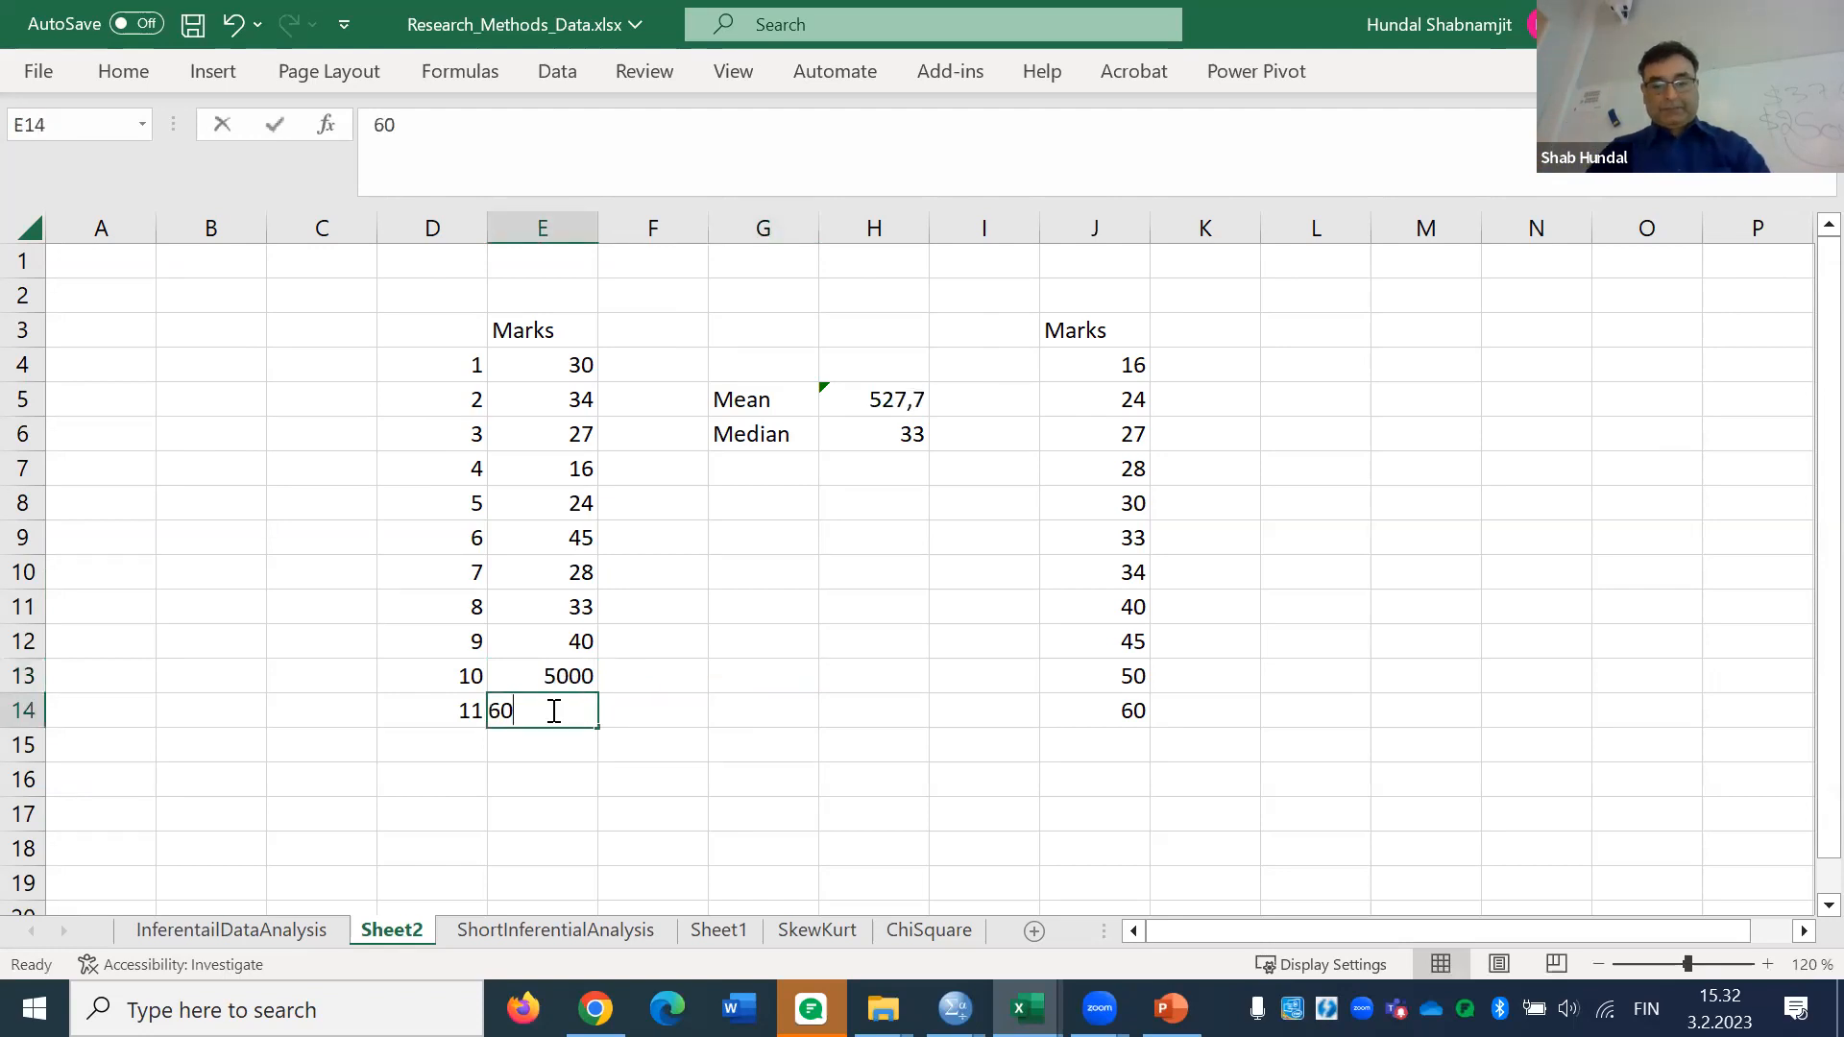
key(BackSpace)
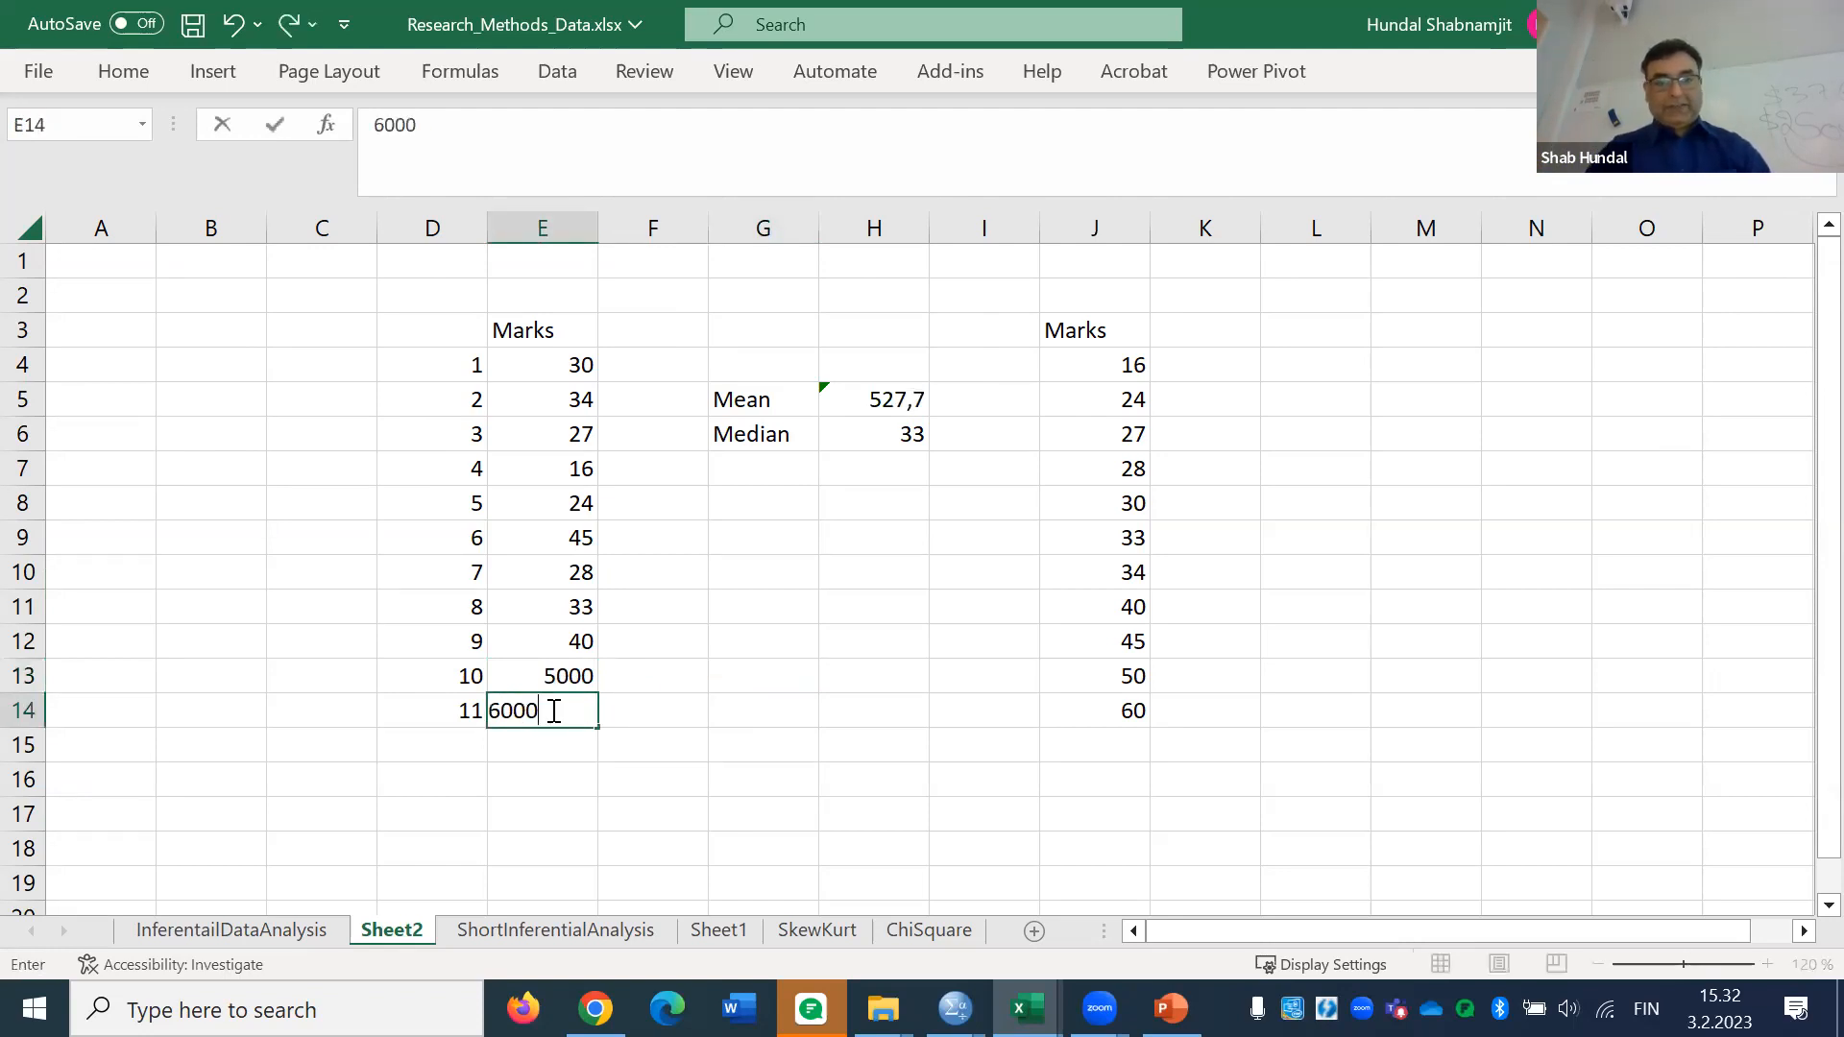
click(846, 782)
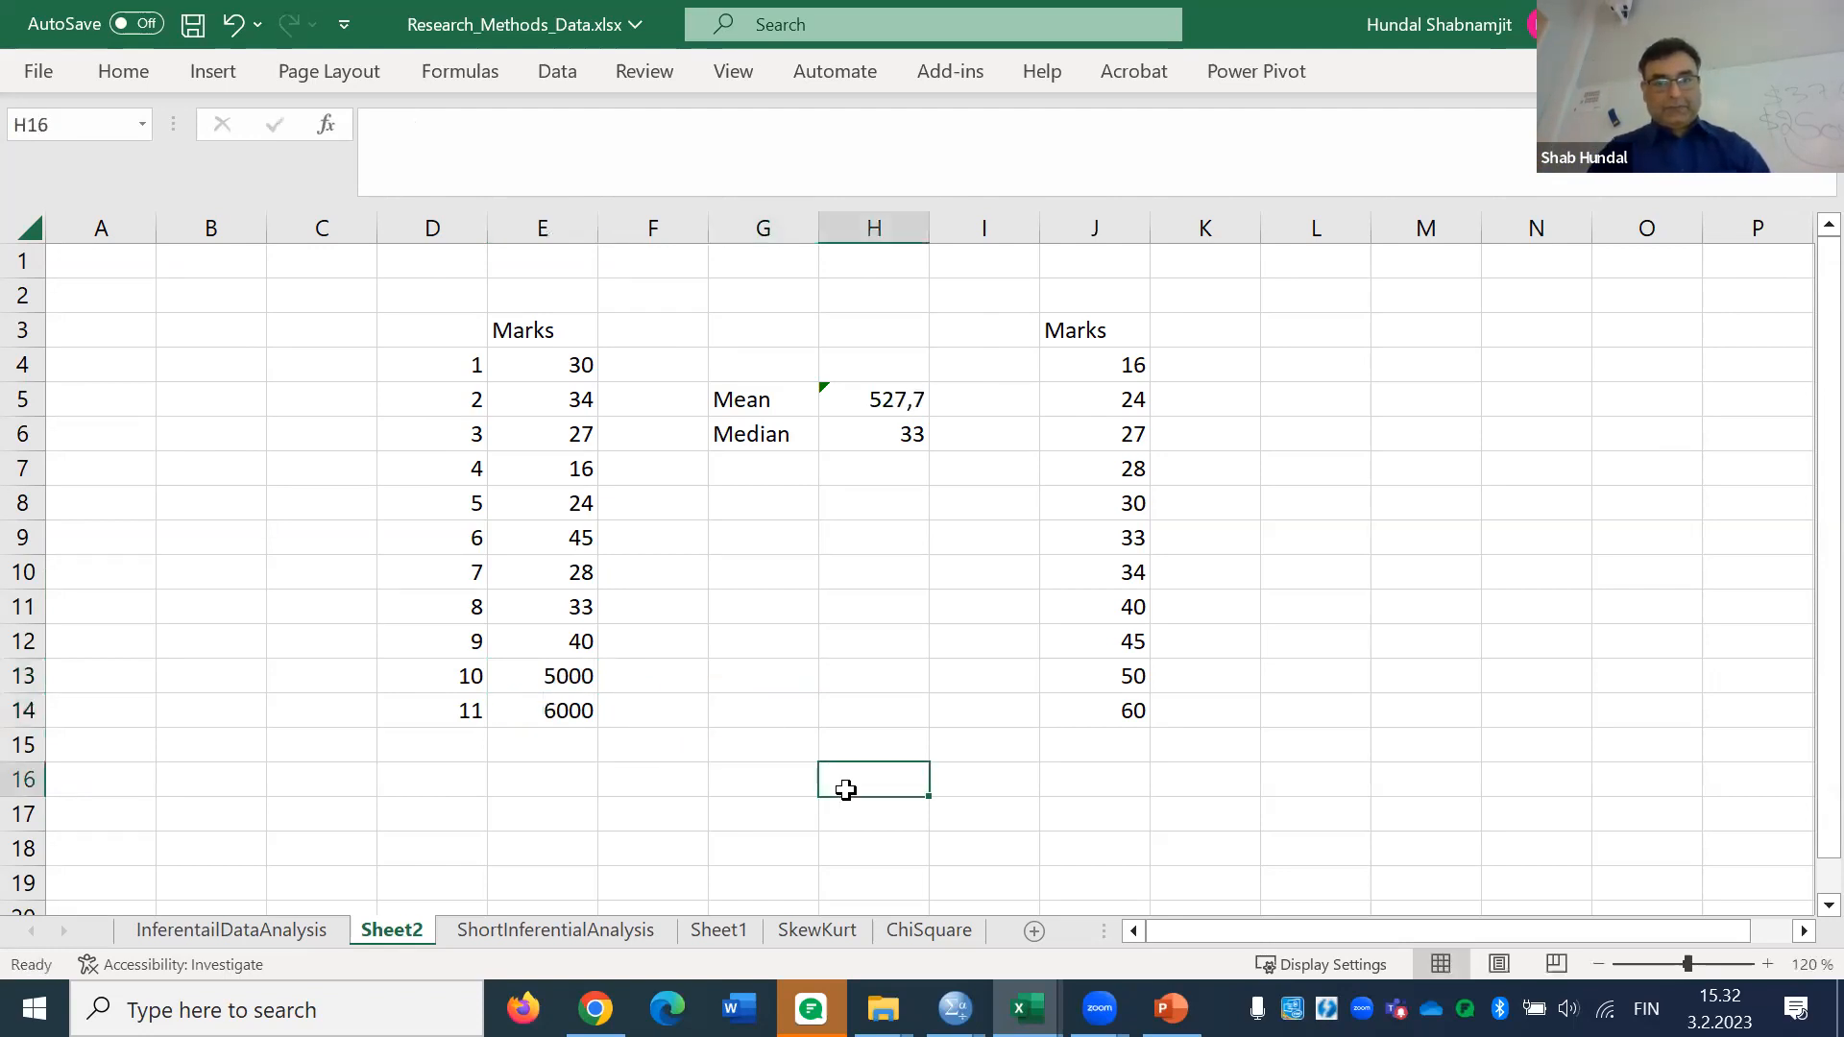
click(895, 398)
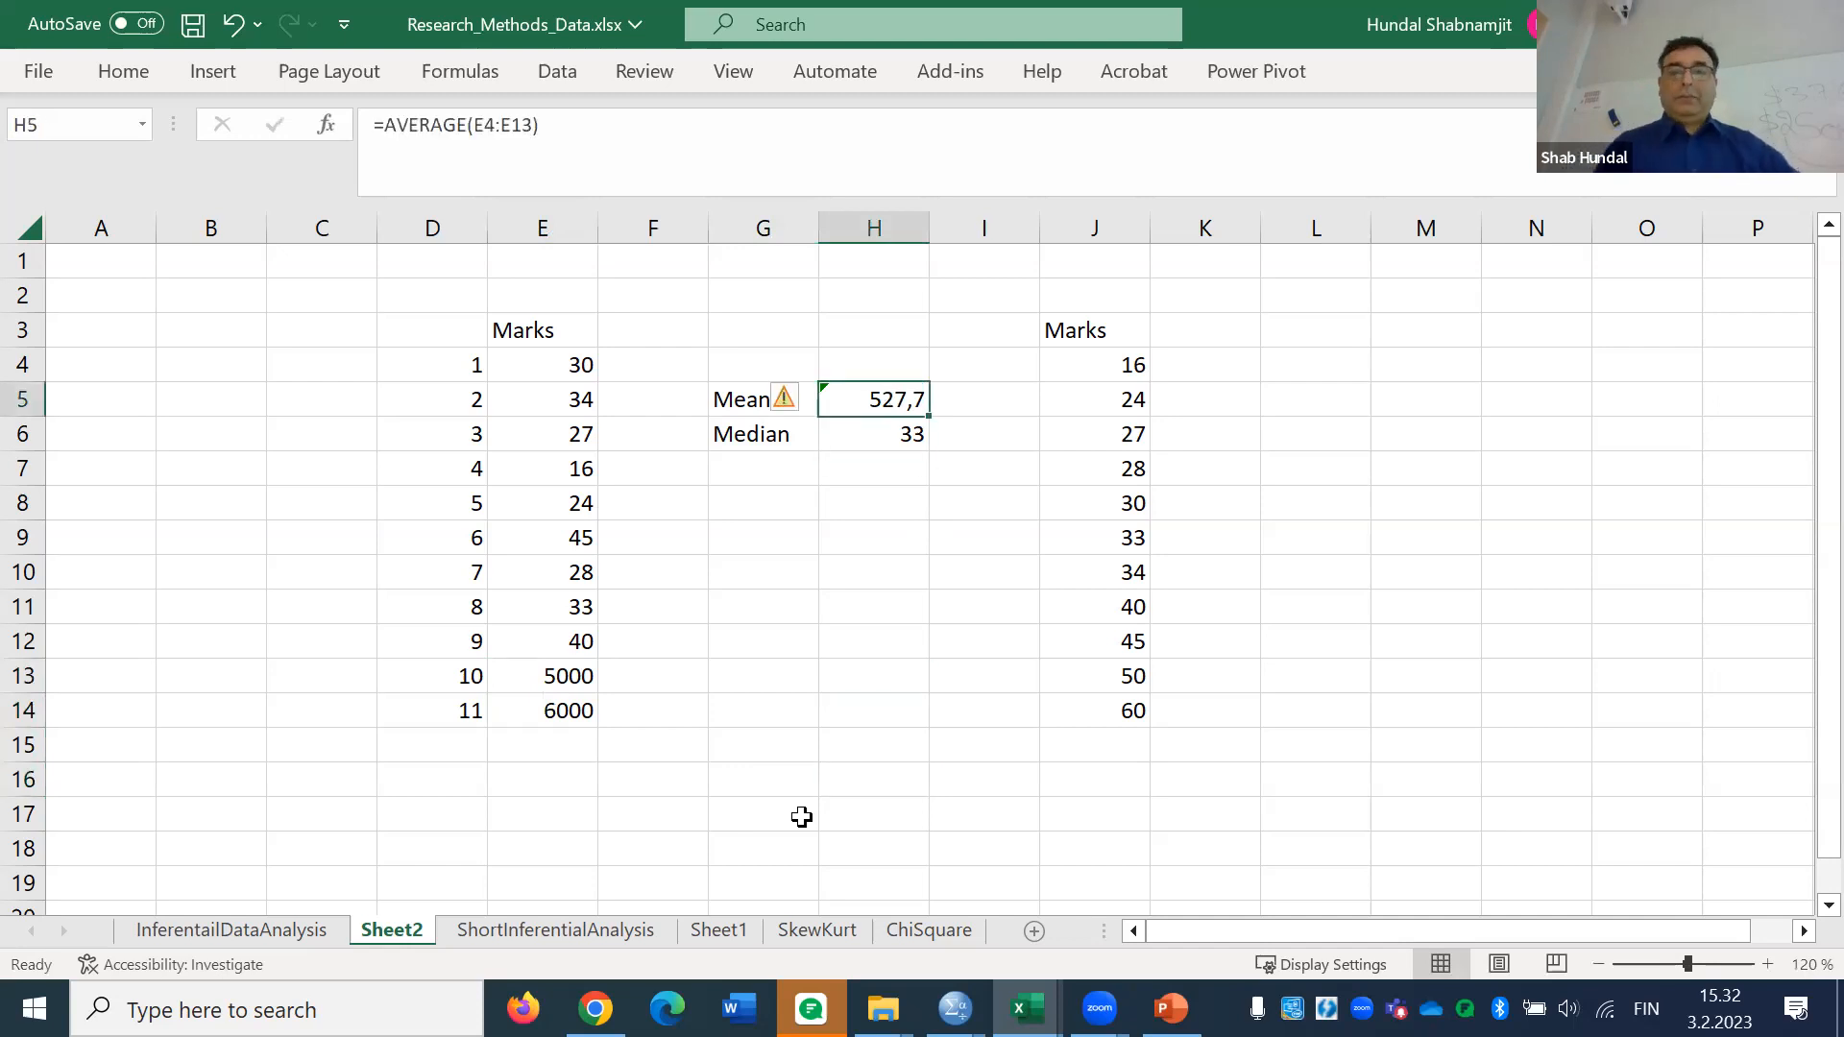
click(875, 445)
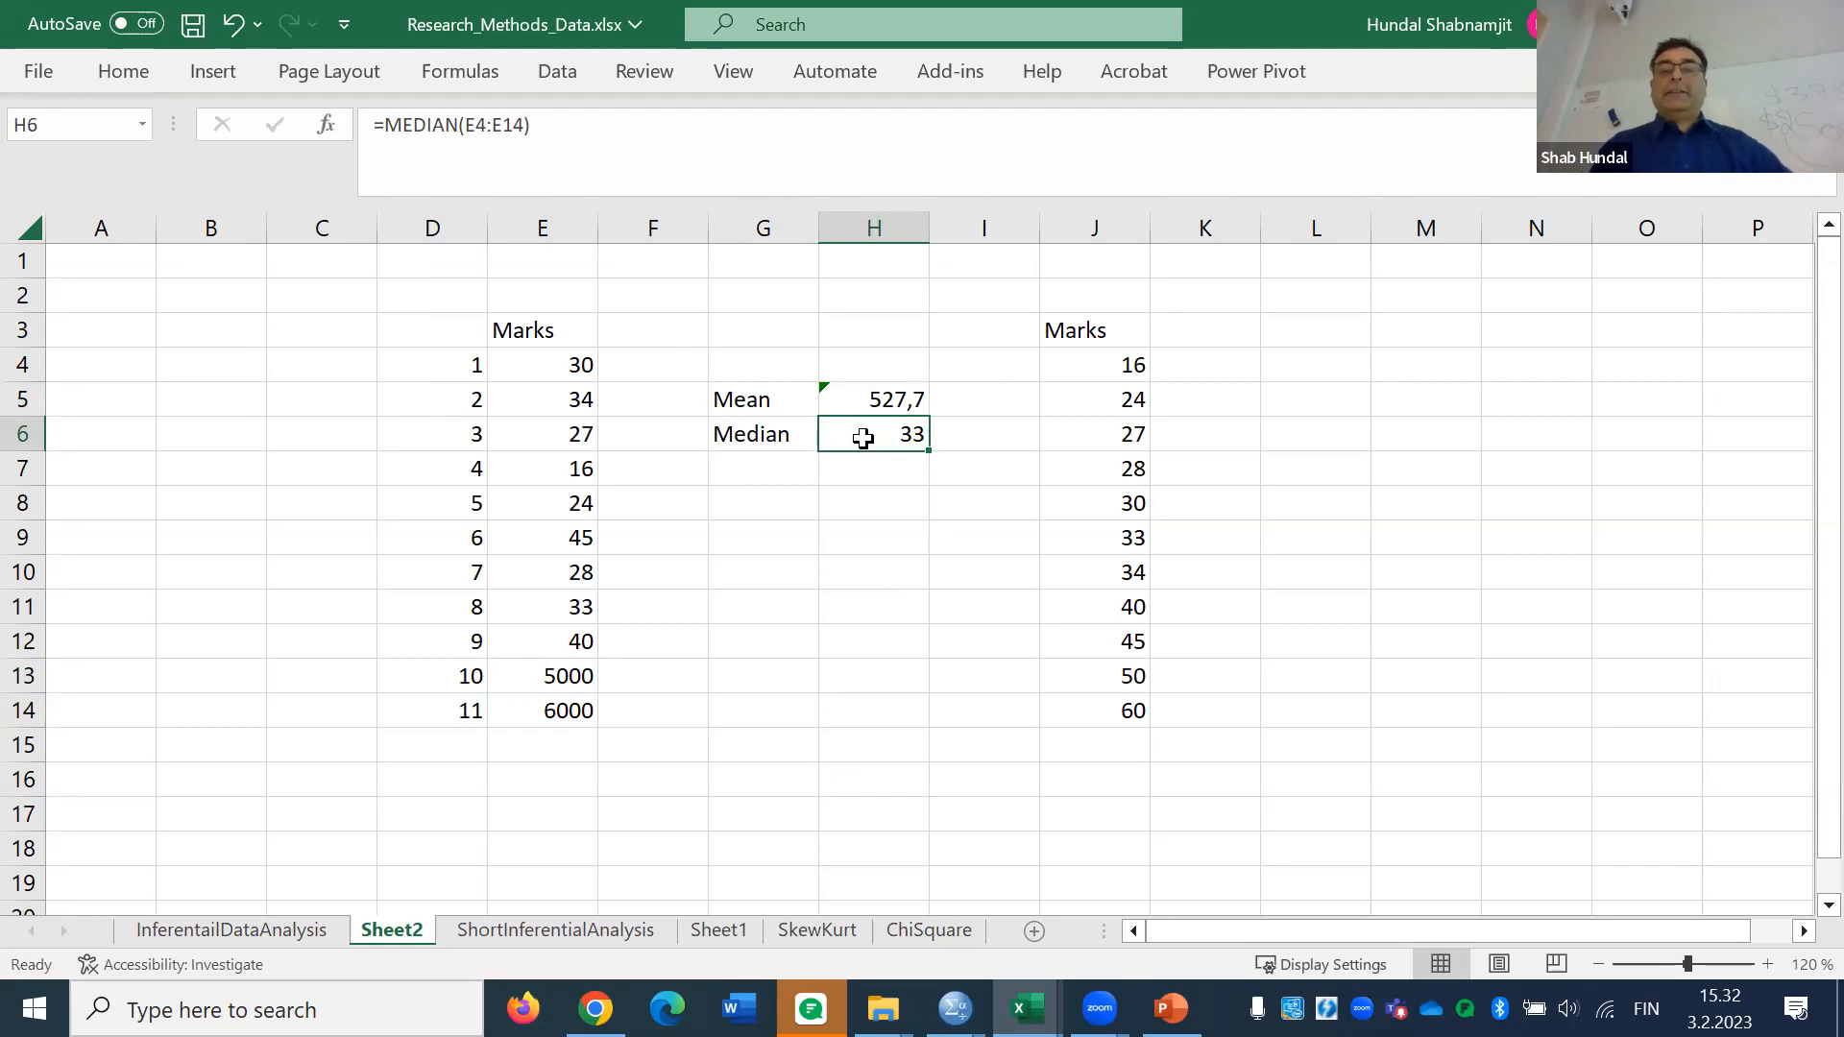
click(863, 407)
click(864, 428)
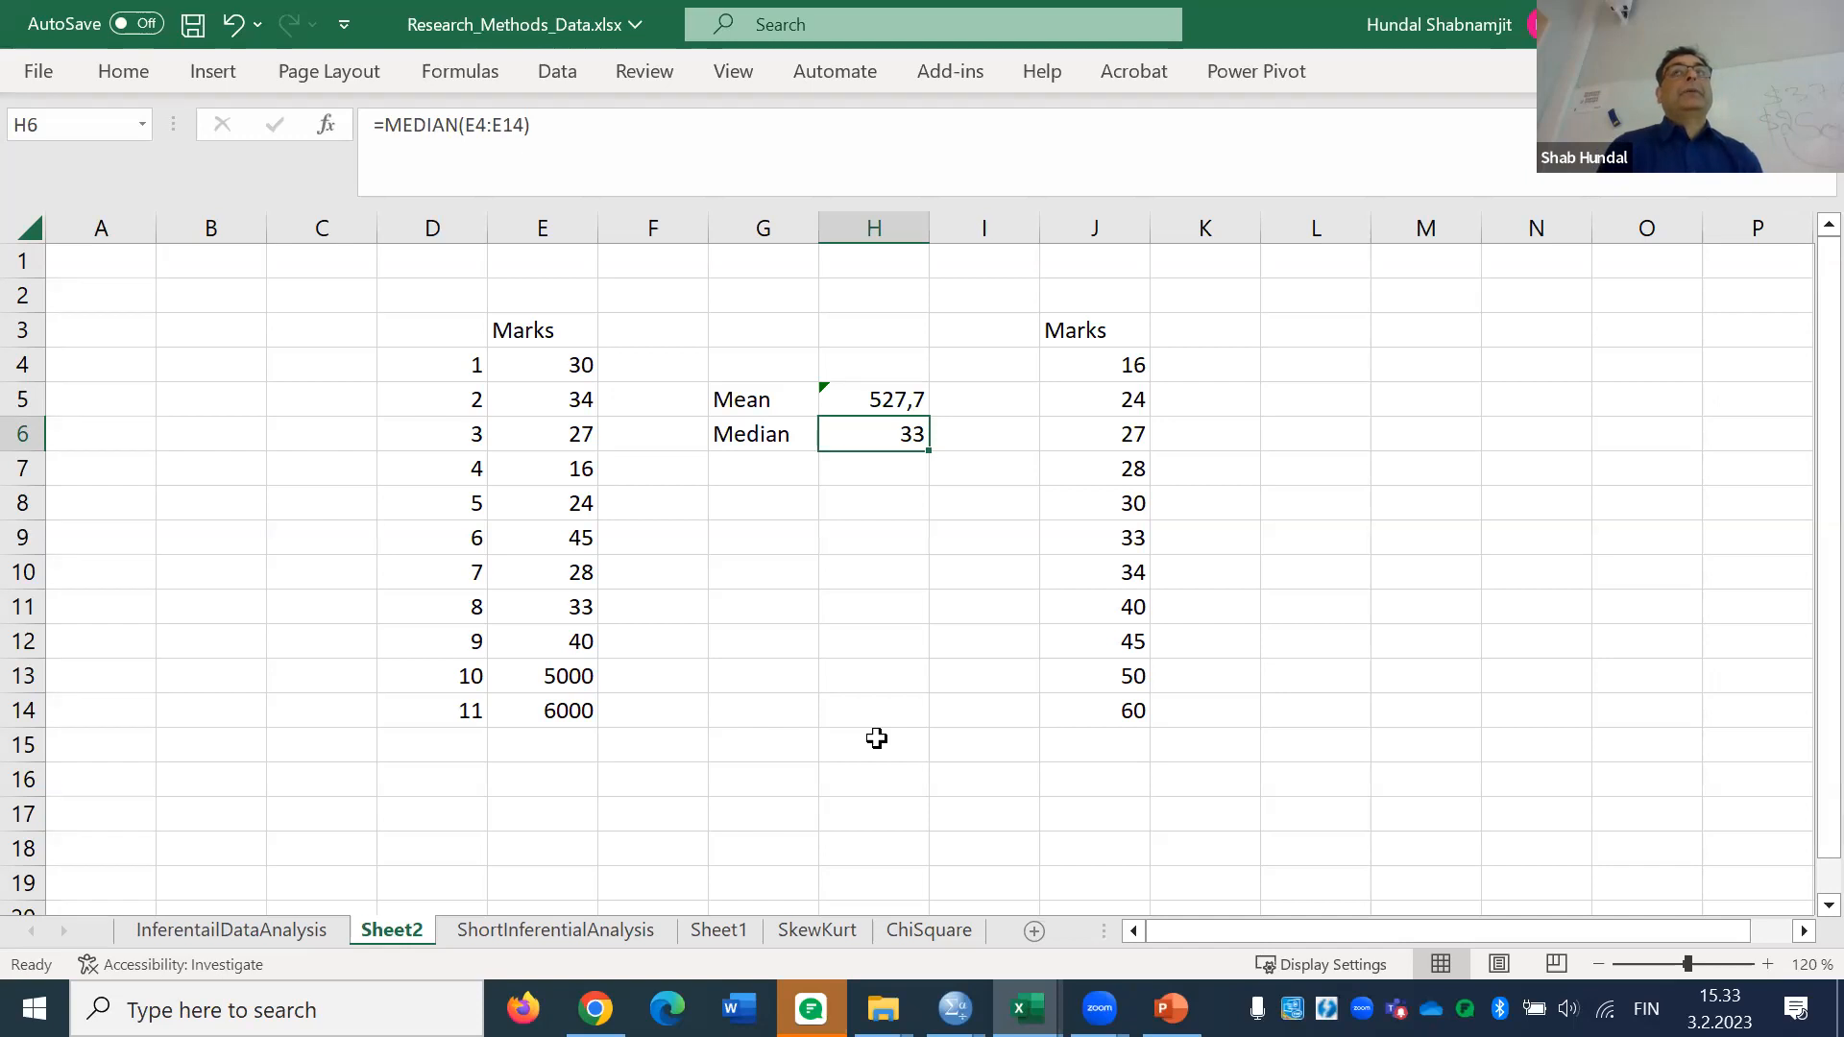
click(872, 399)
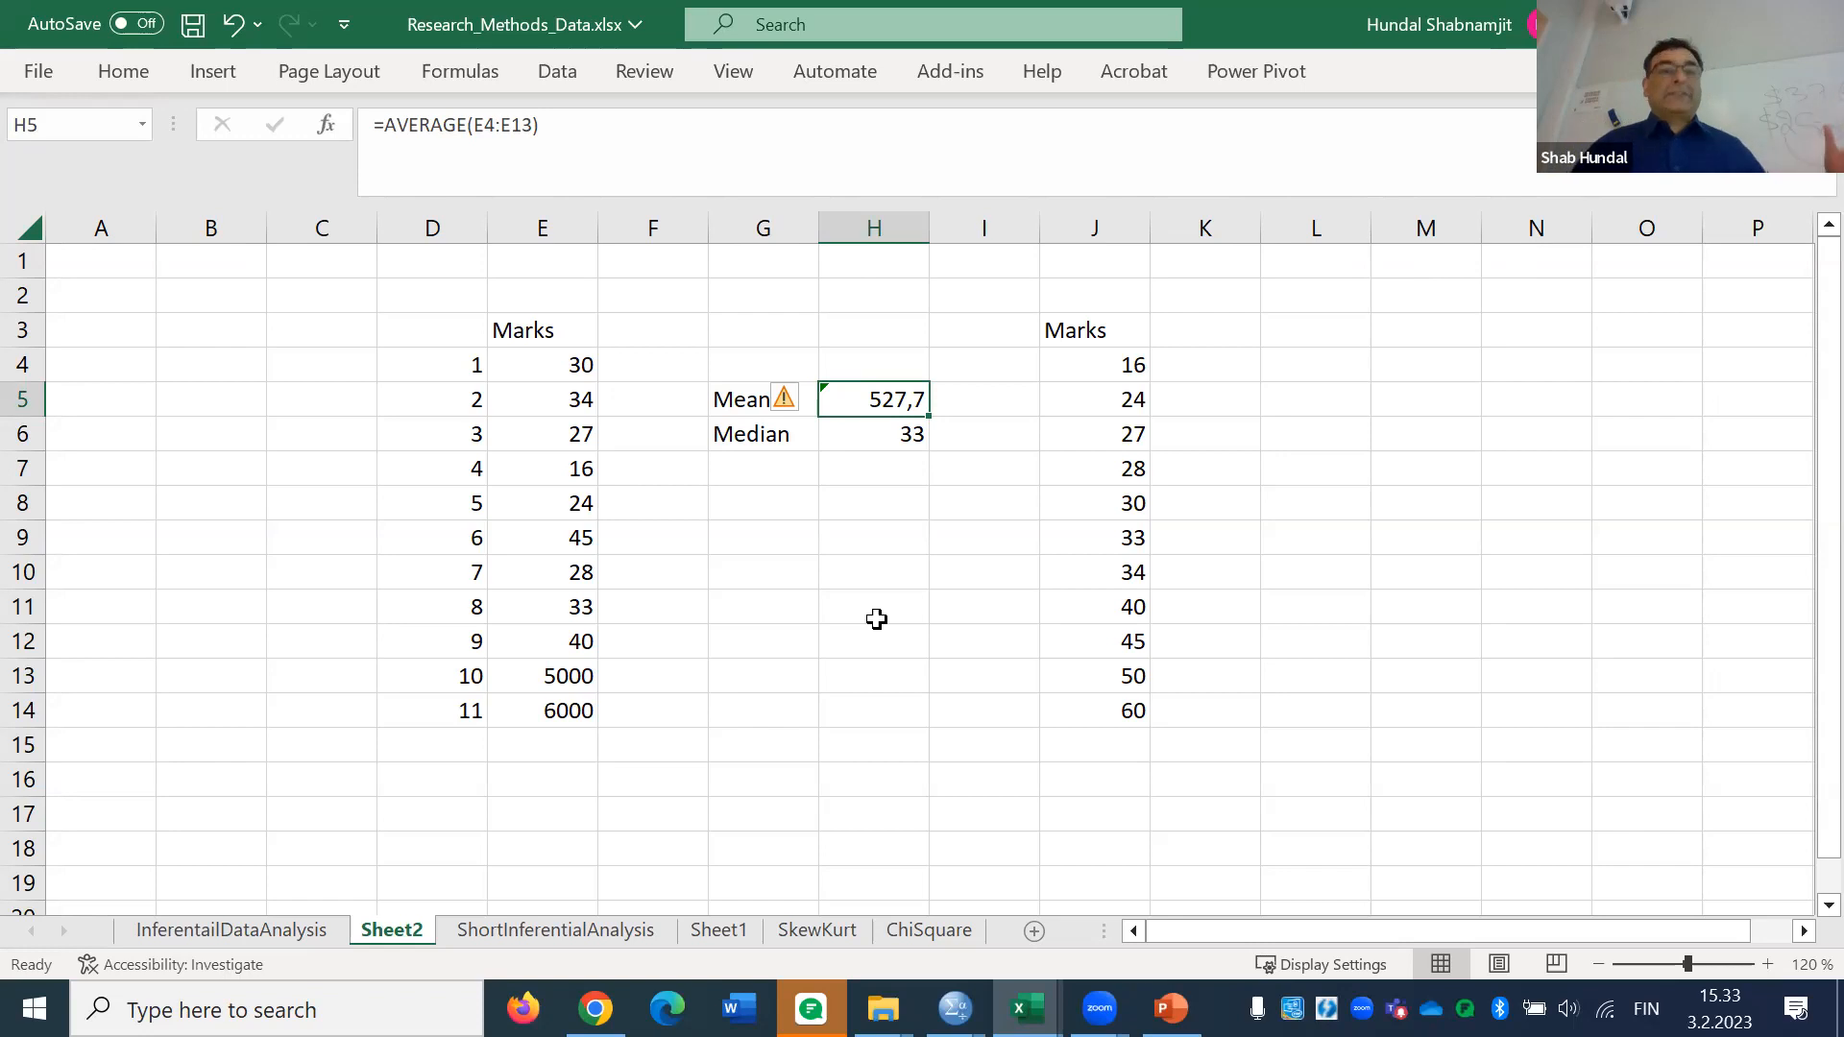
Set the tenth mark in E13 back to 50 and the eleventh mark in E14 to 60000
click(543, 682)
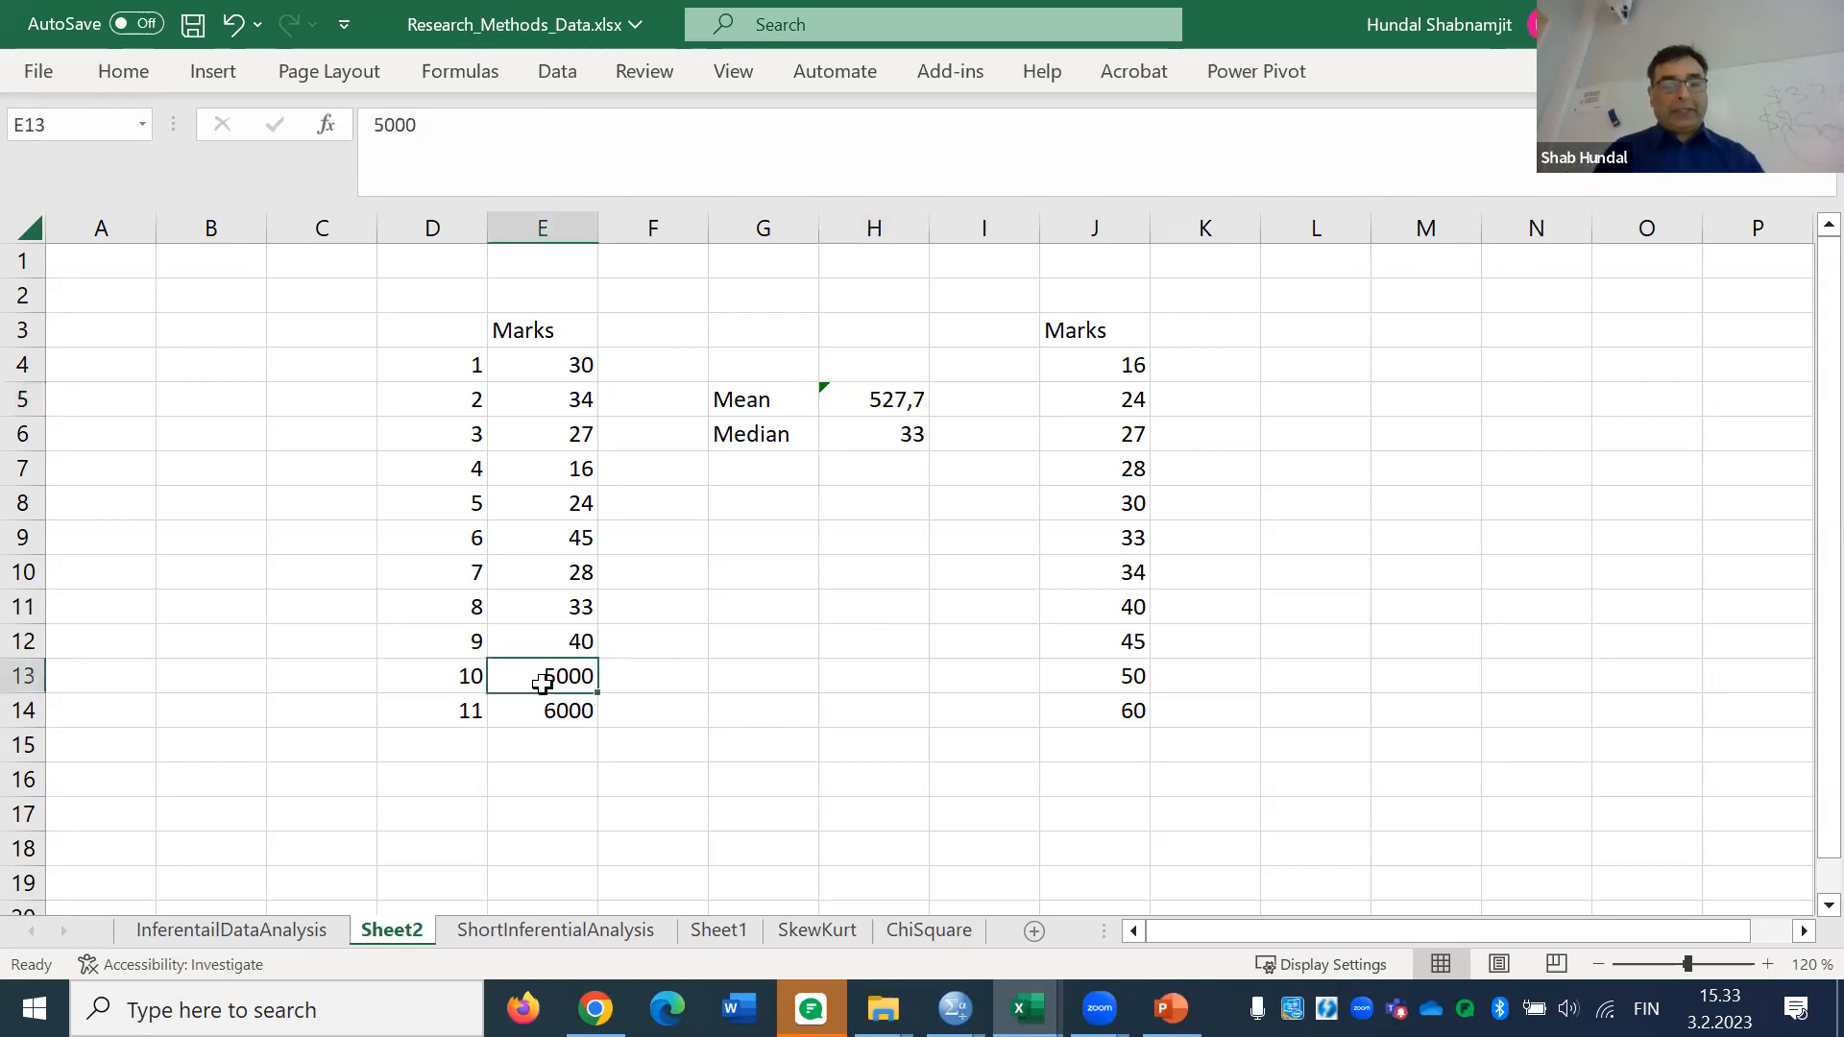
text(50)
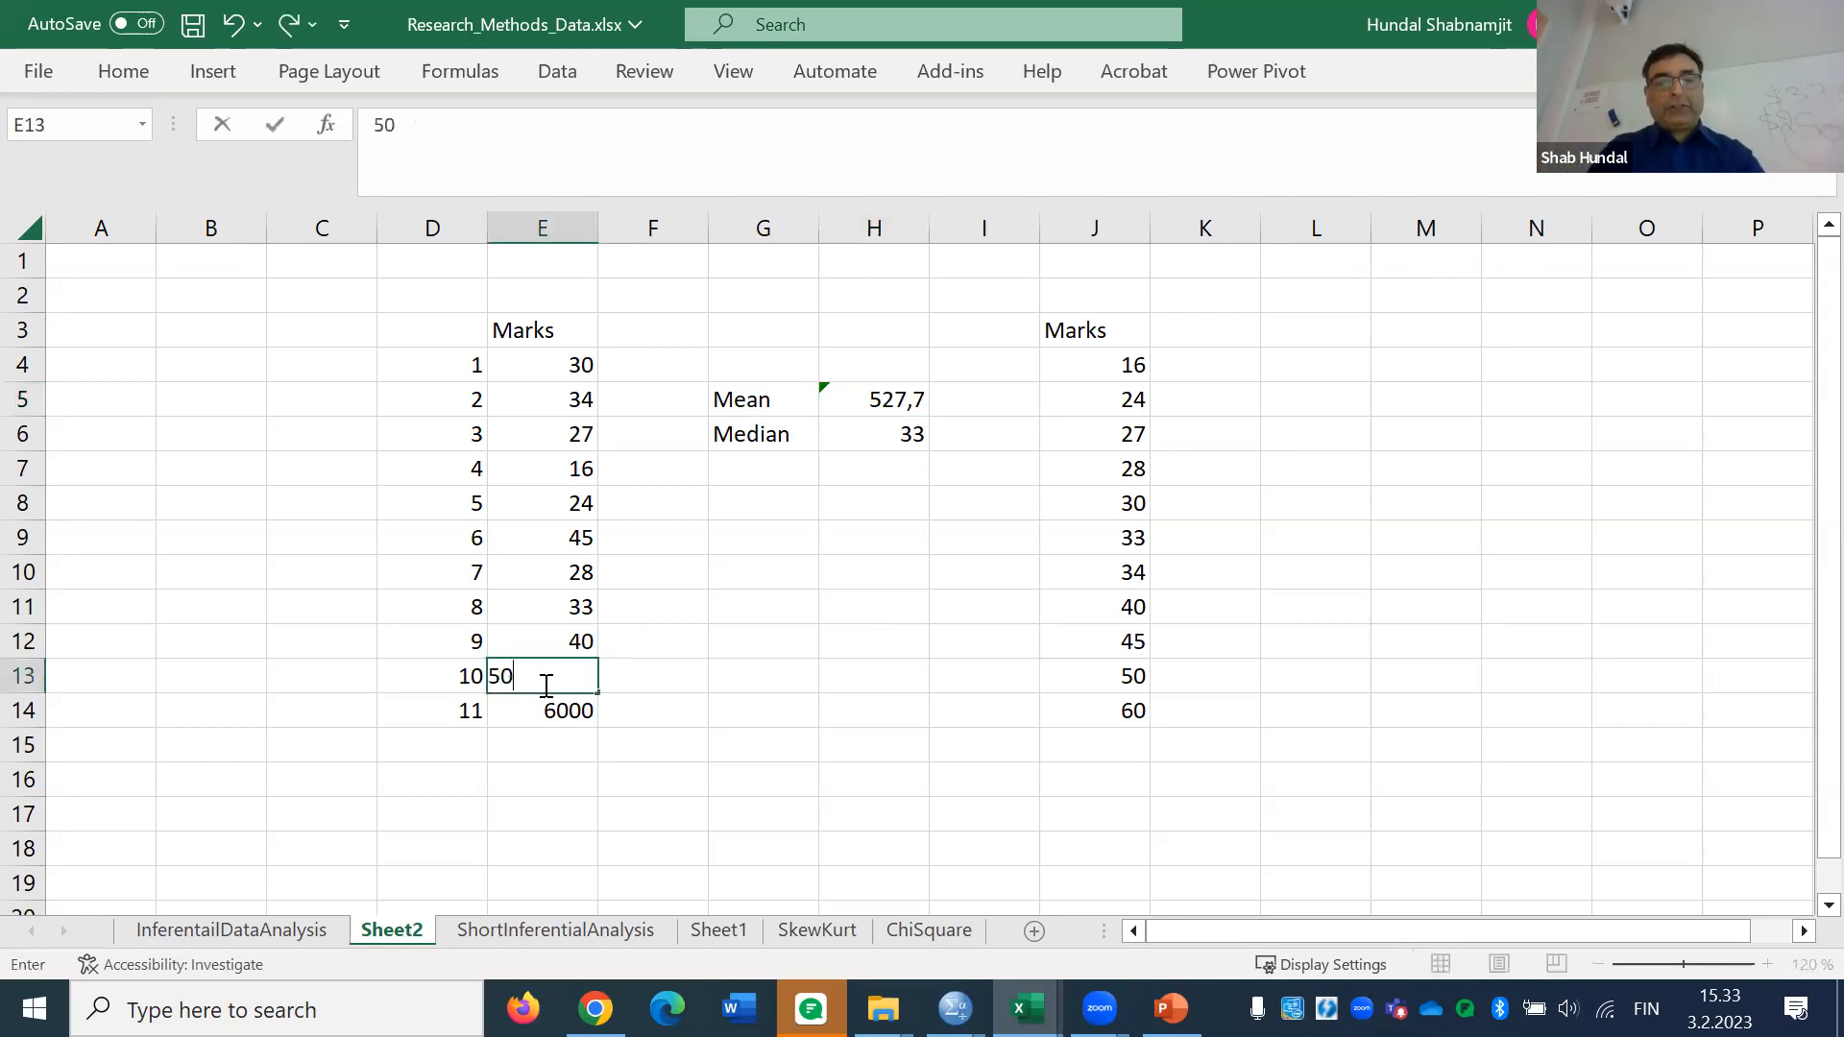
click(949, 813)
click(565, 715)
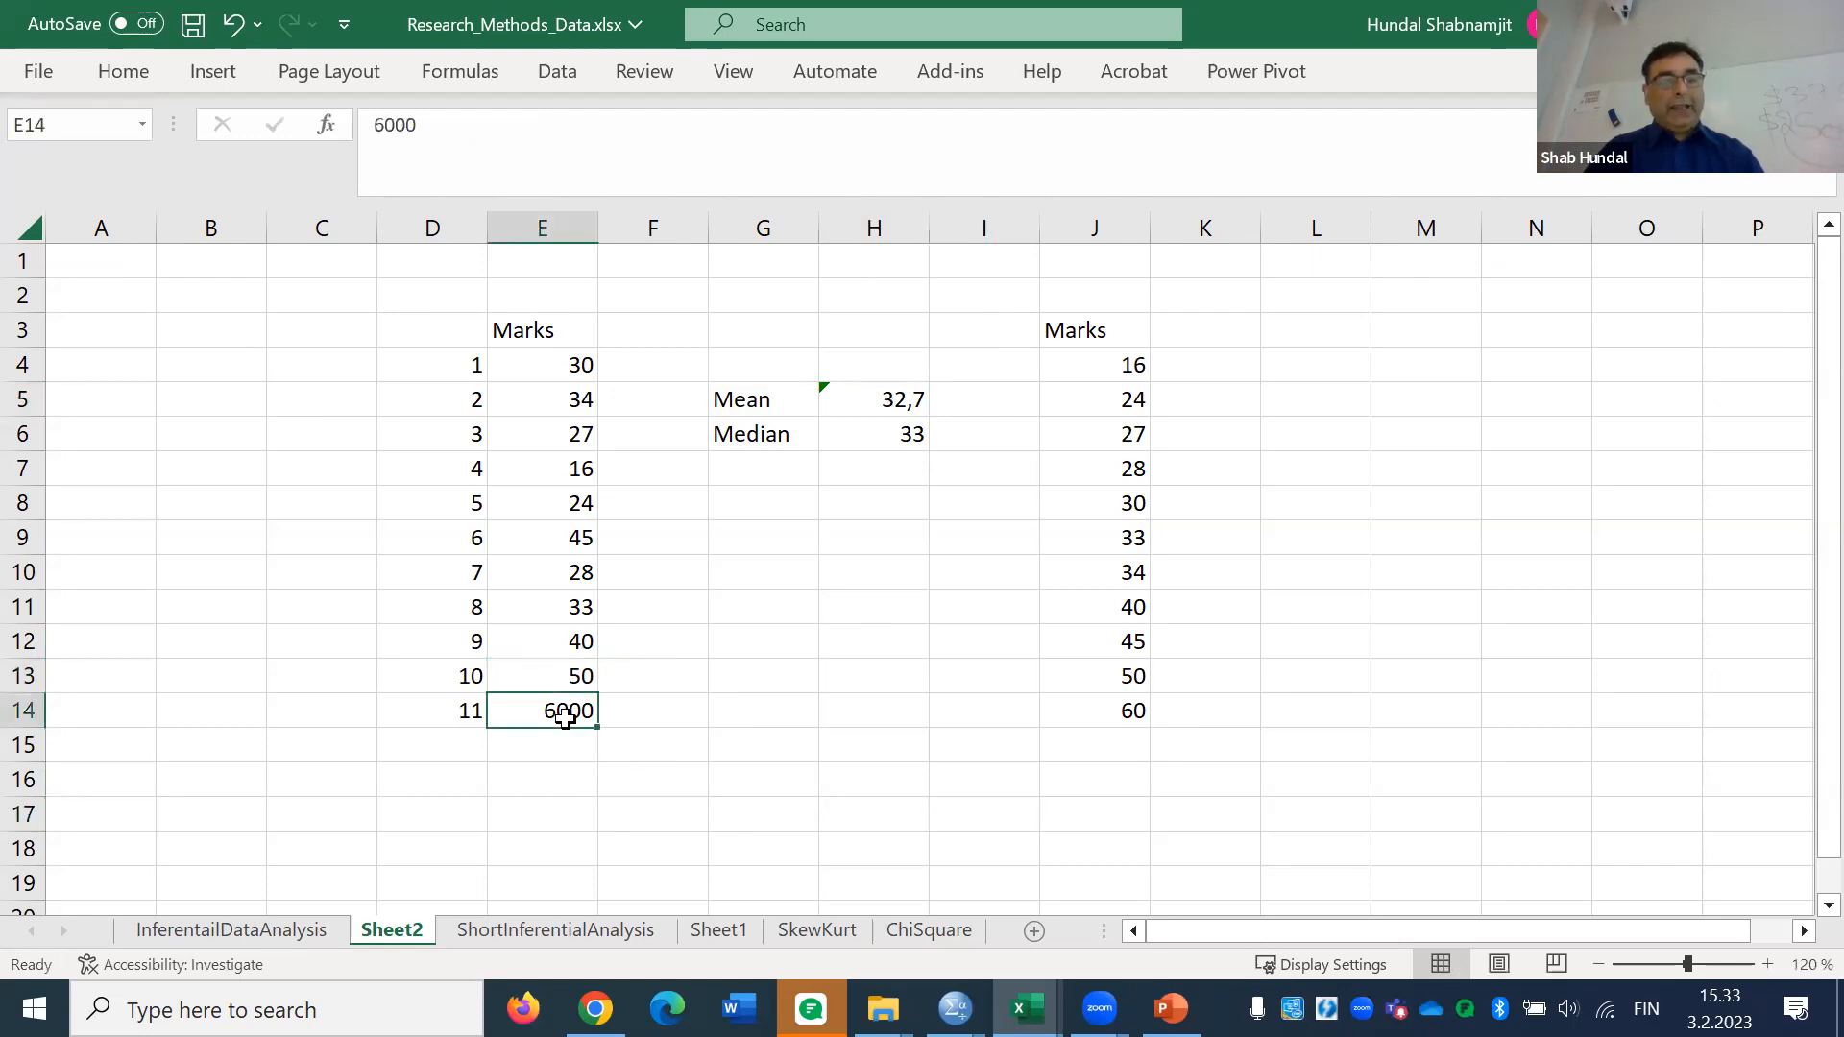
text(60000)
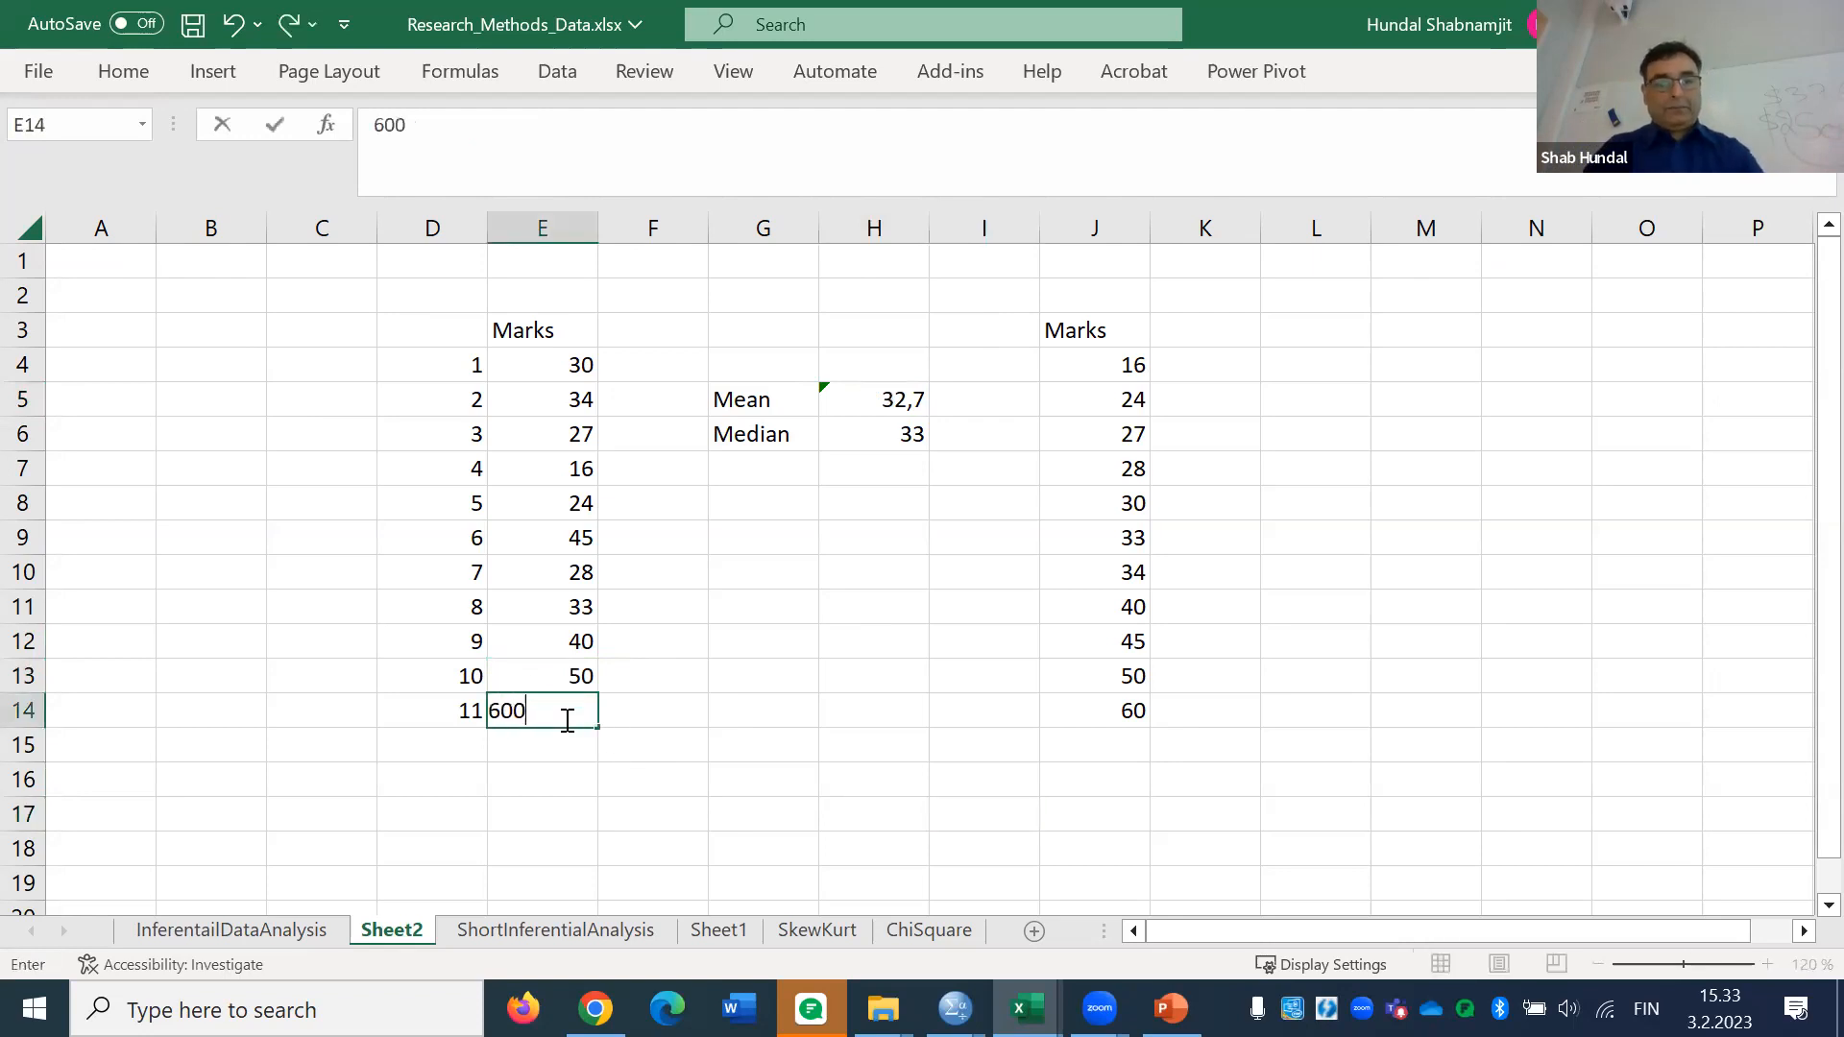
click(854, 688)
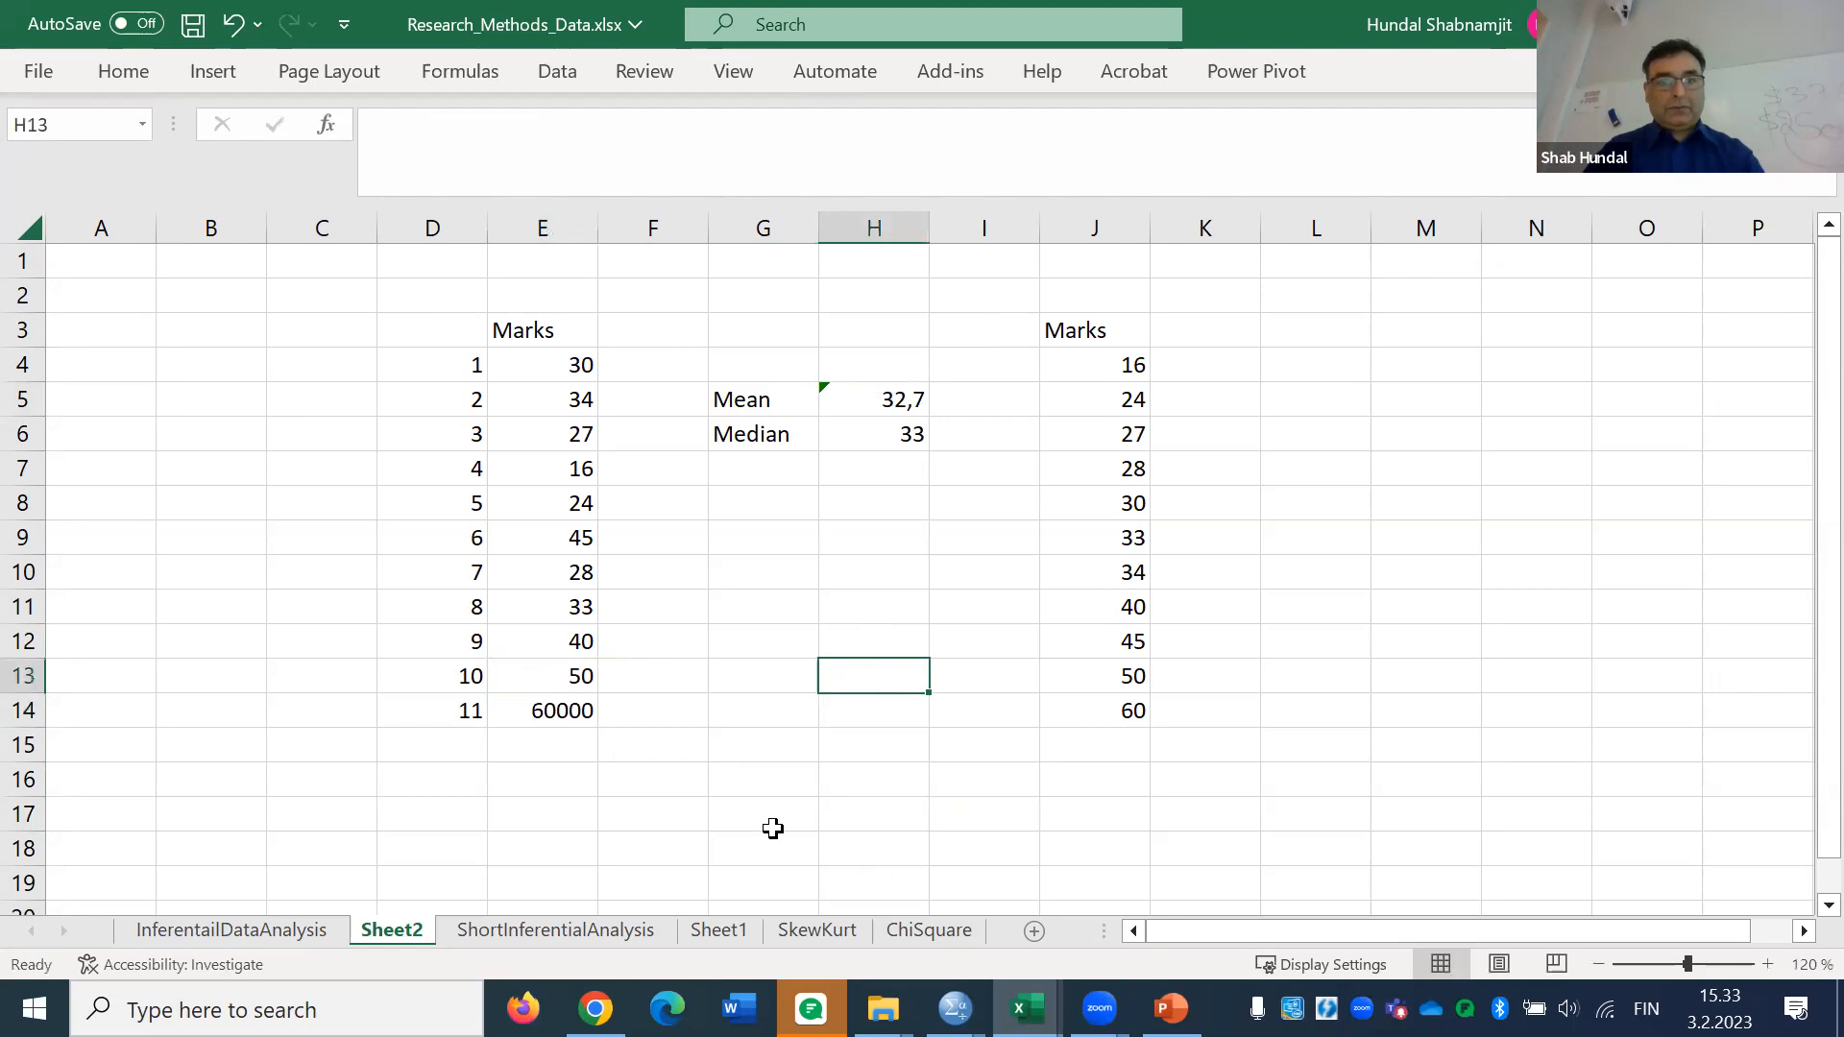
click(542, 716)
Extend the range of the mean's AVERAGE formula in H5 to E4:E14
click(869, 394)
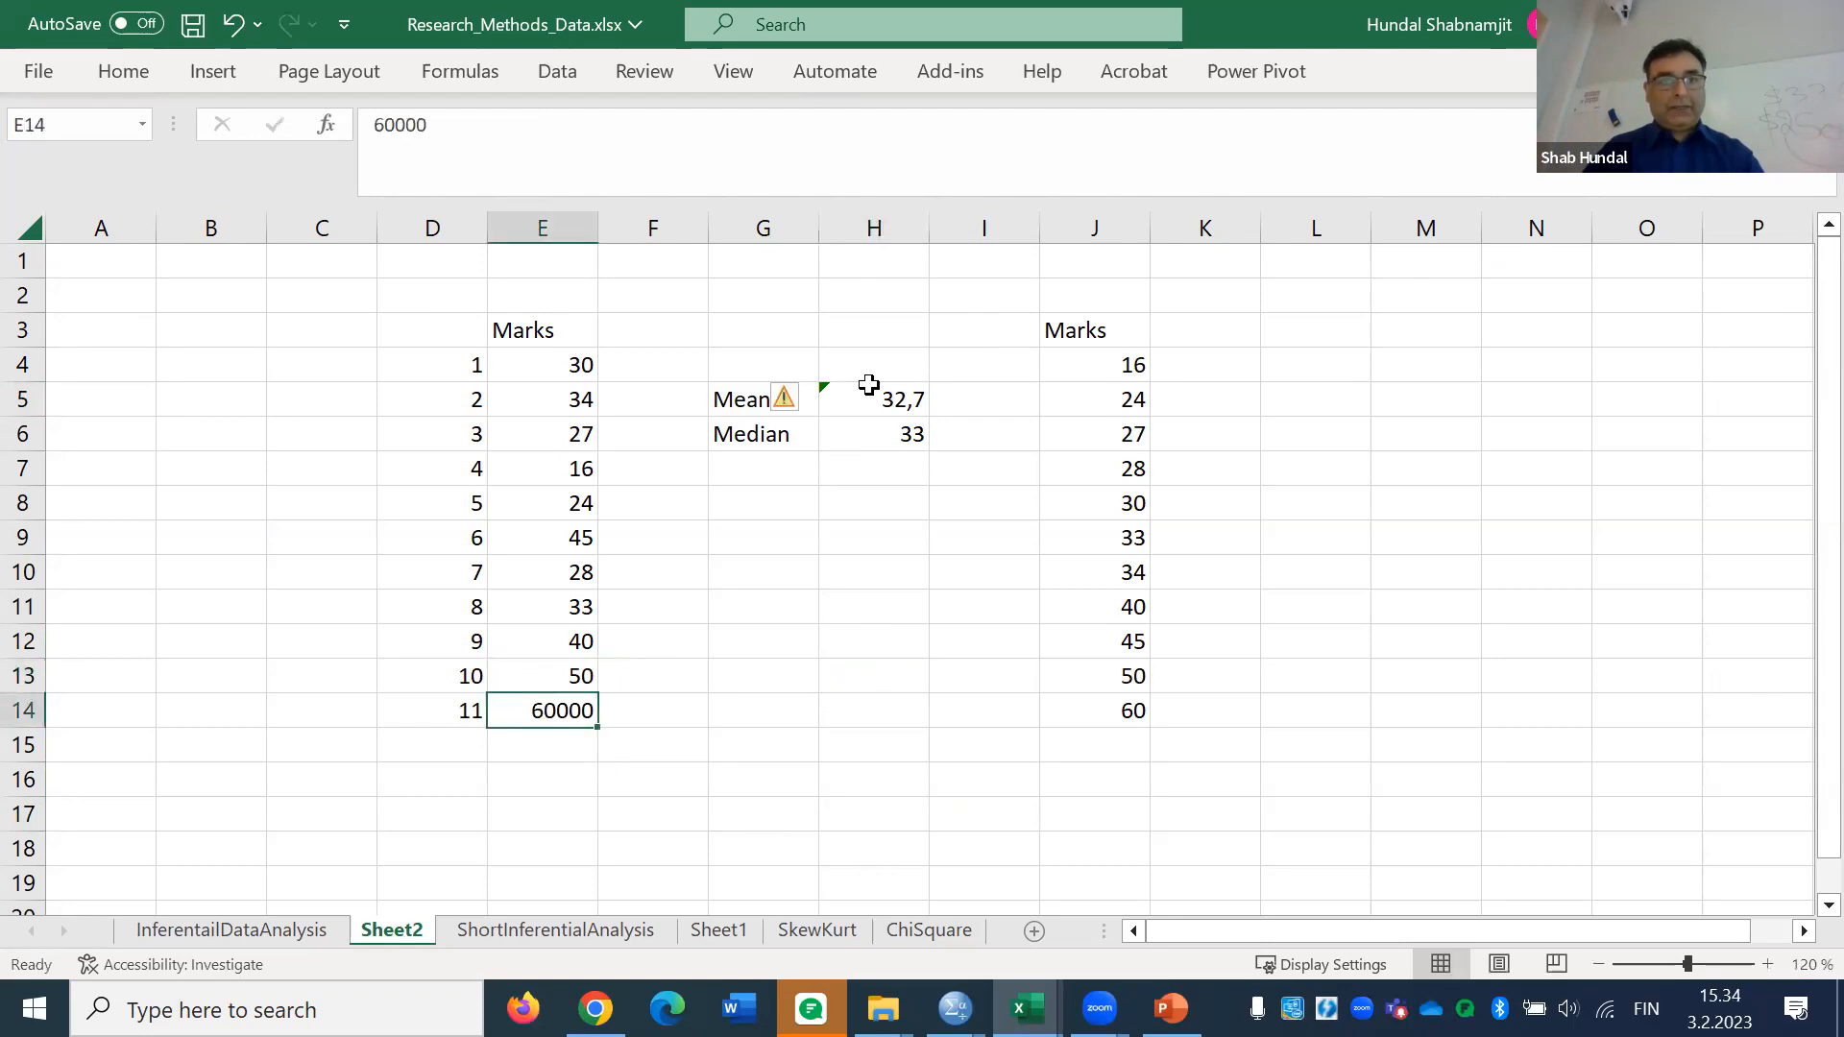
click(535, 124)
key(BackSpace)
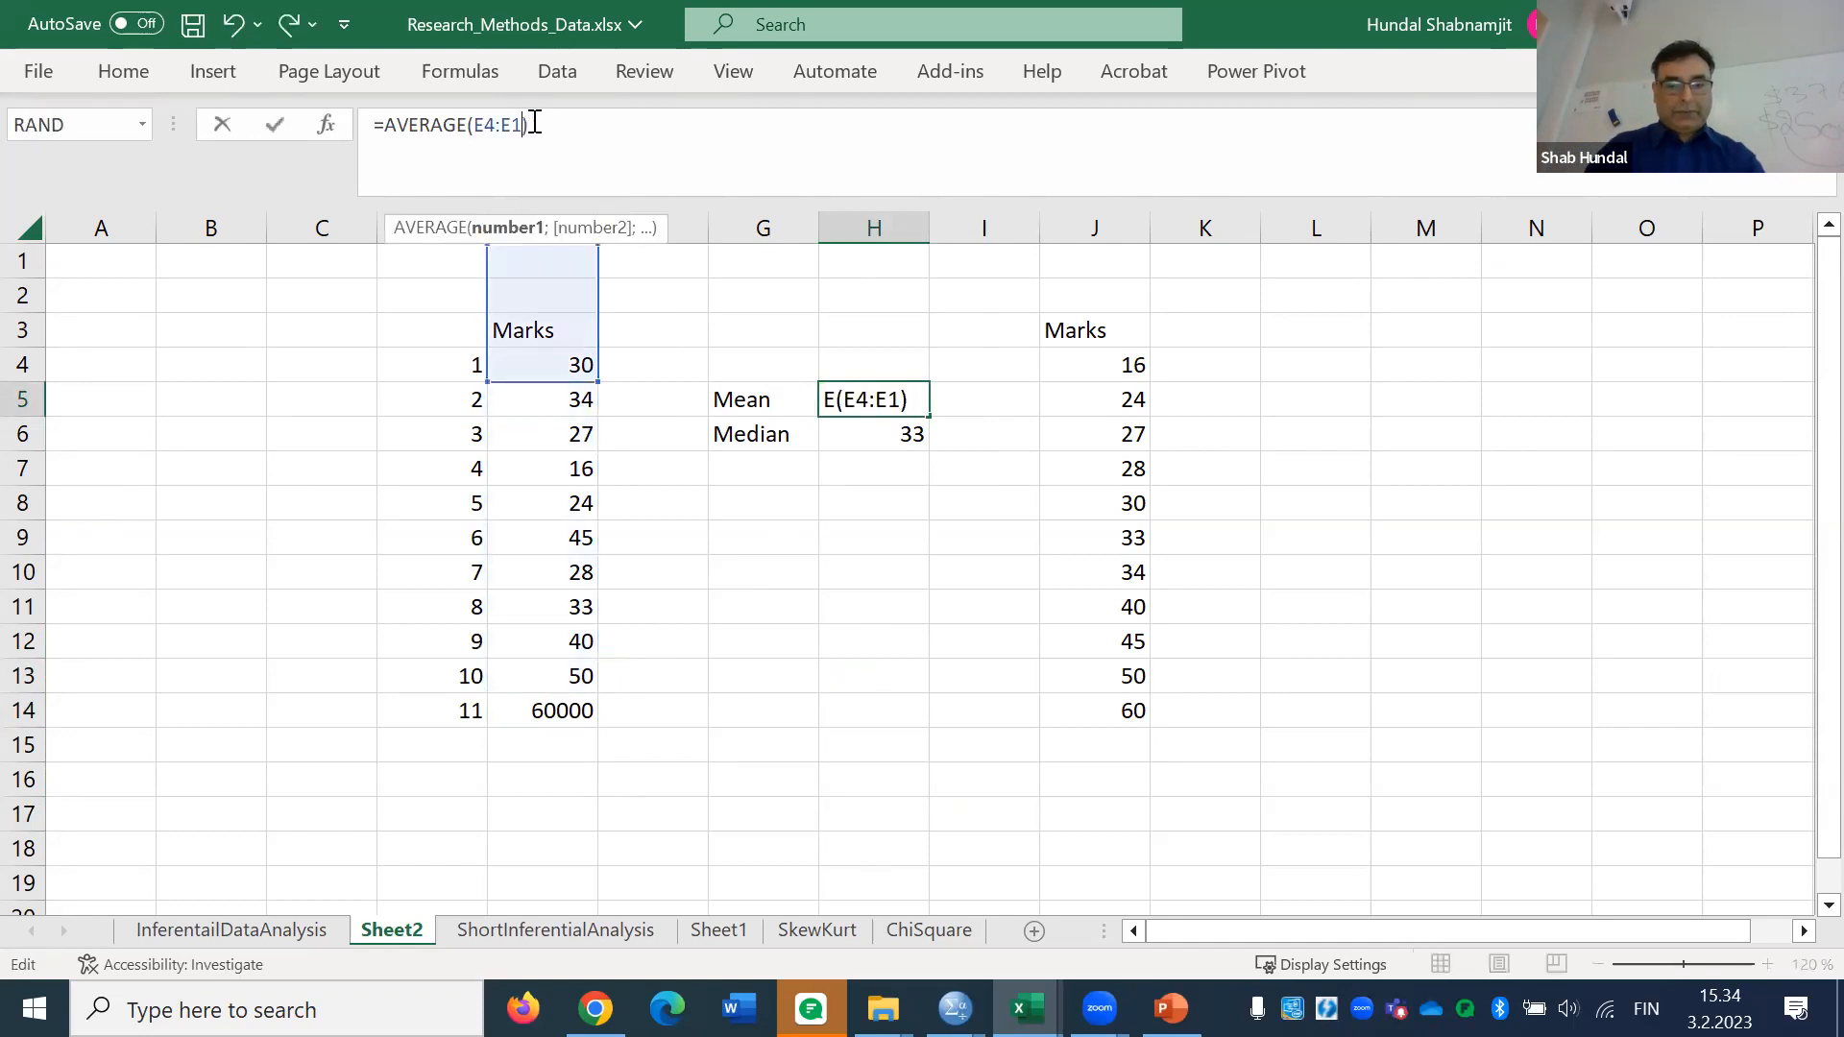
text(4)
key(Return)
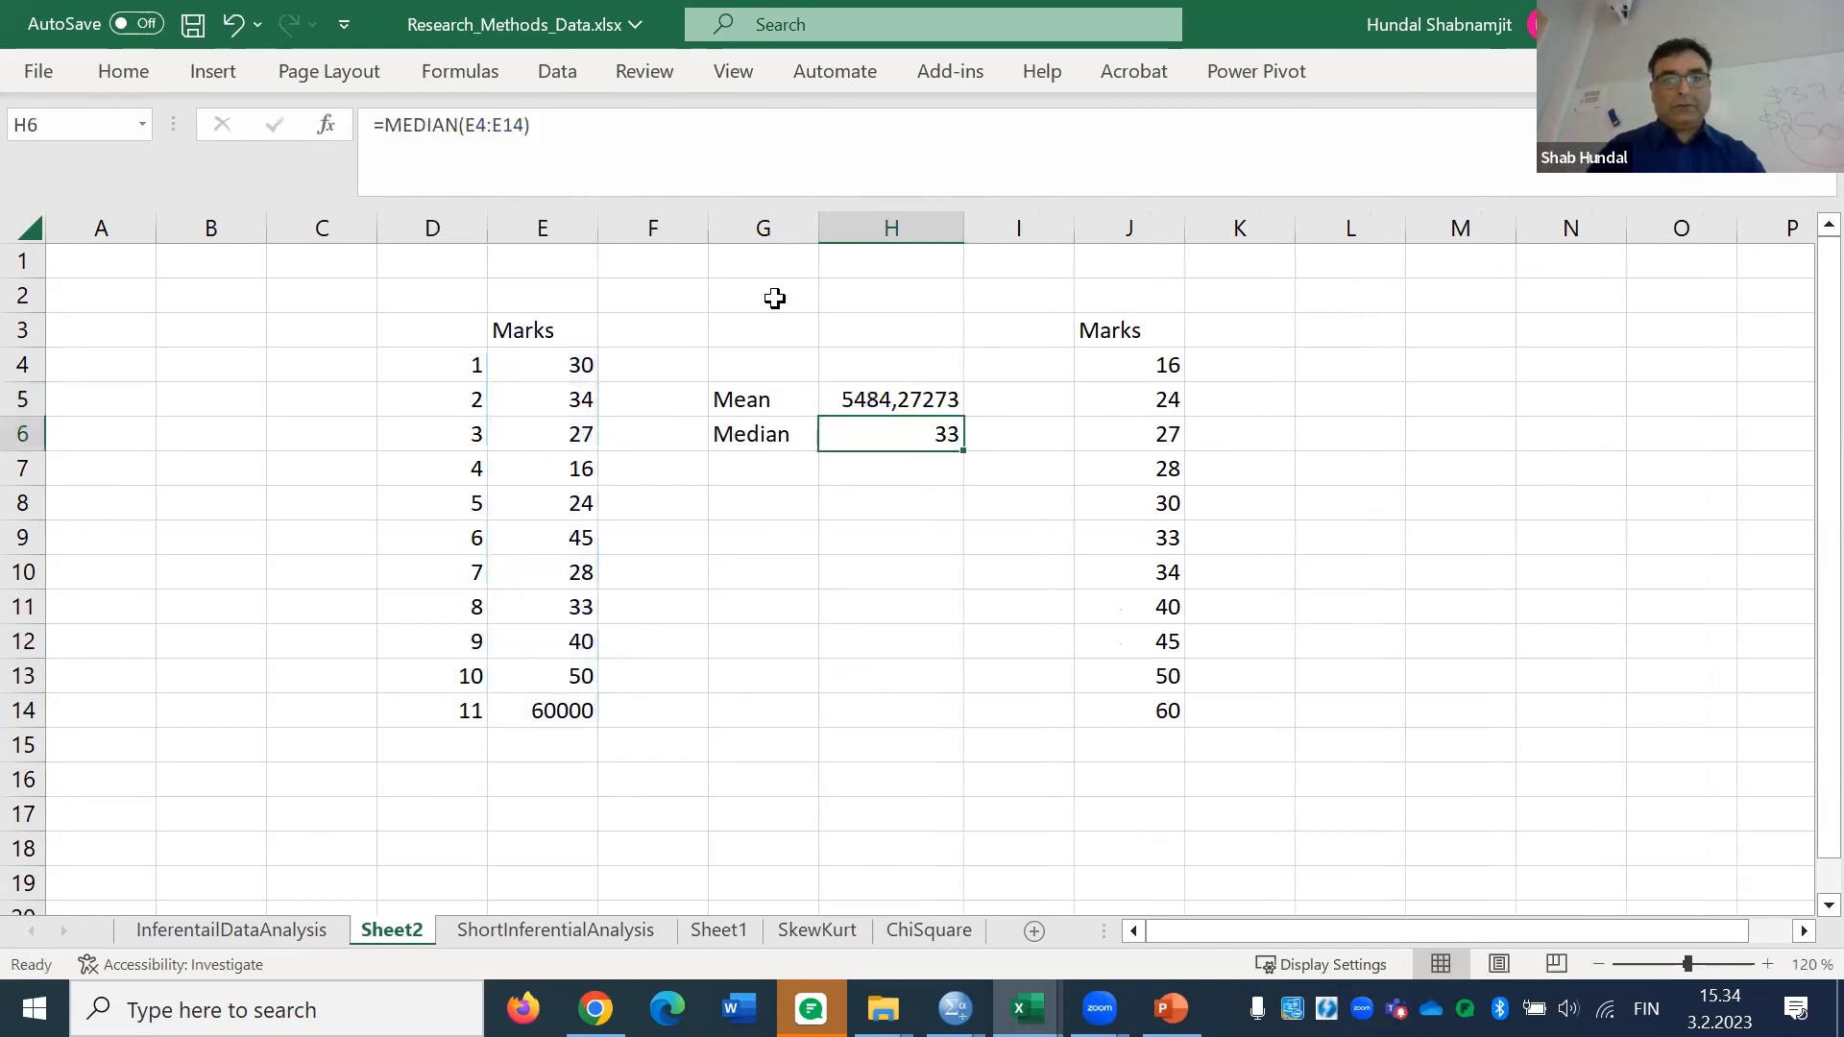
click(893, 403)
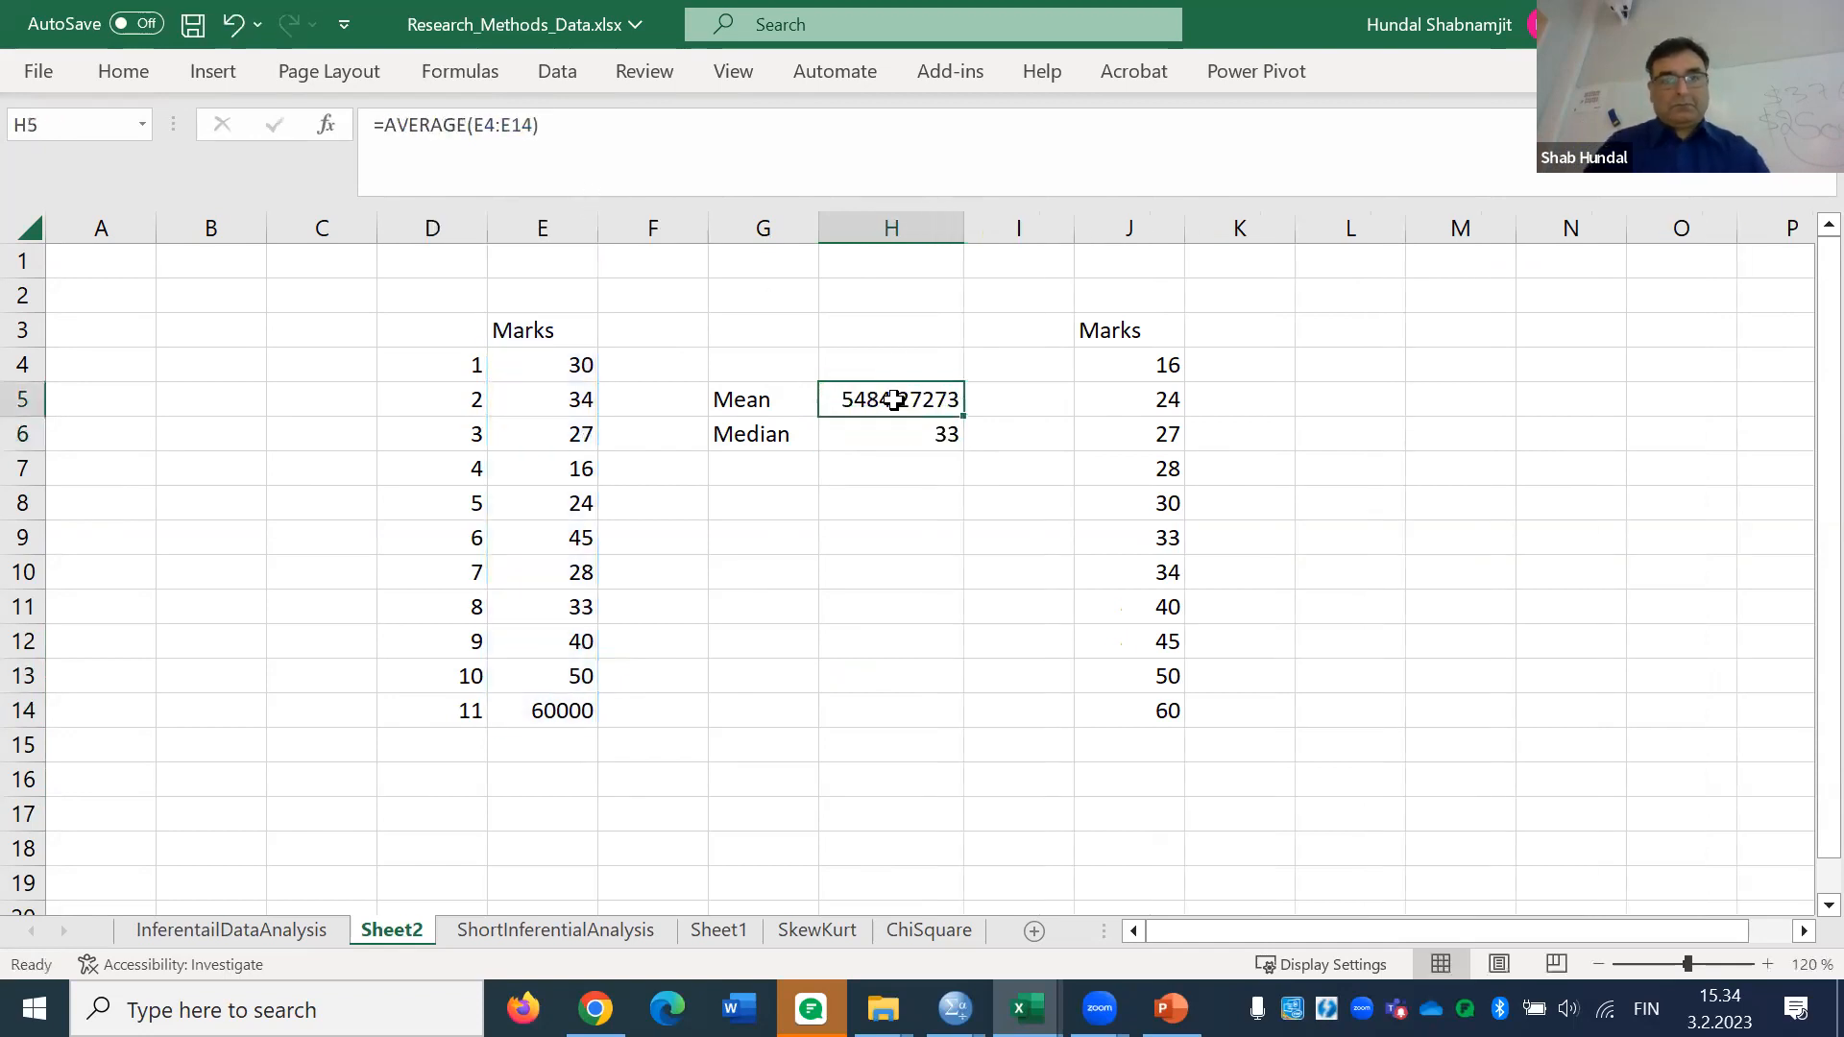
click(1034, 715)
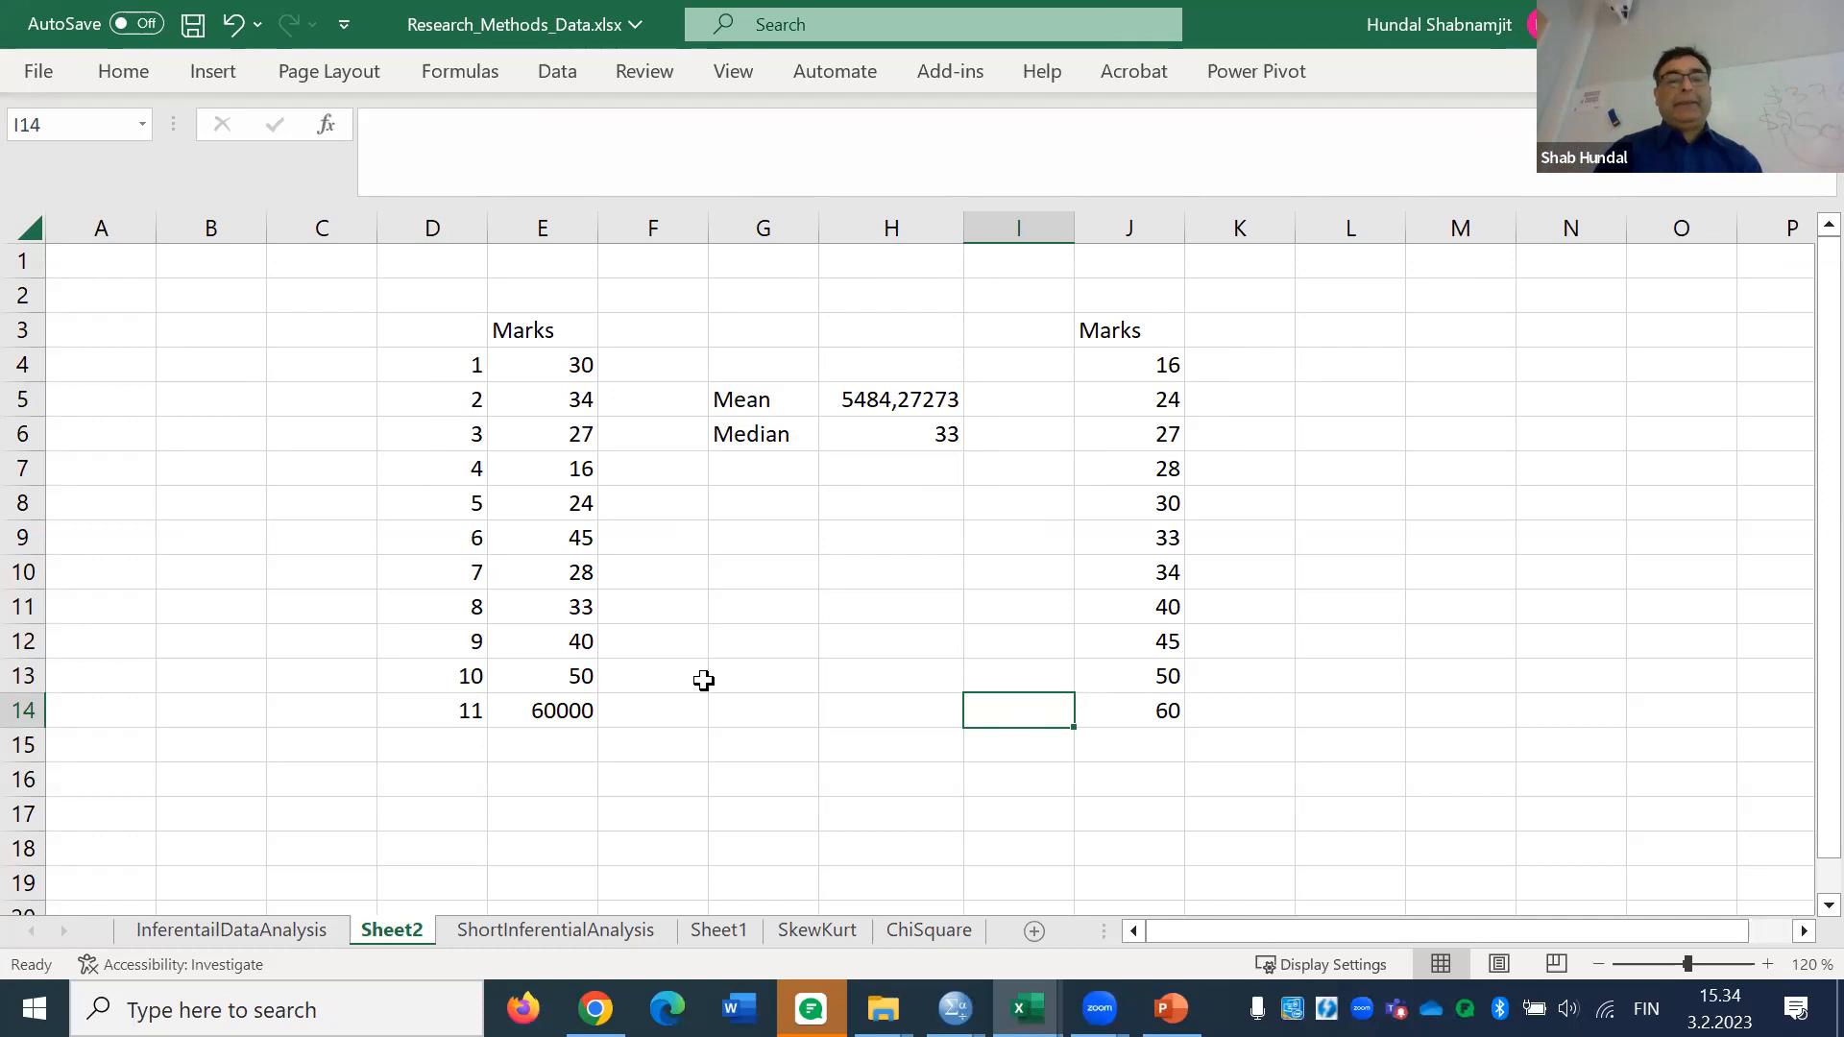
Set the eleventh mark in E14 back to 60
click(559, 710)
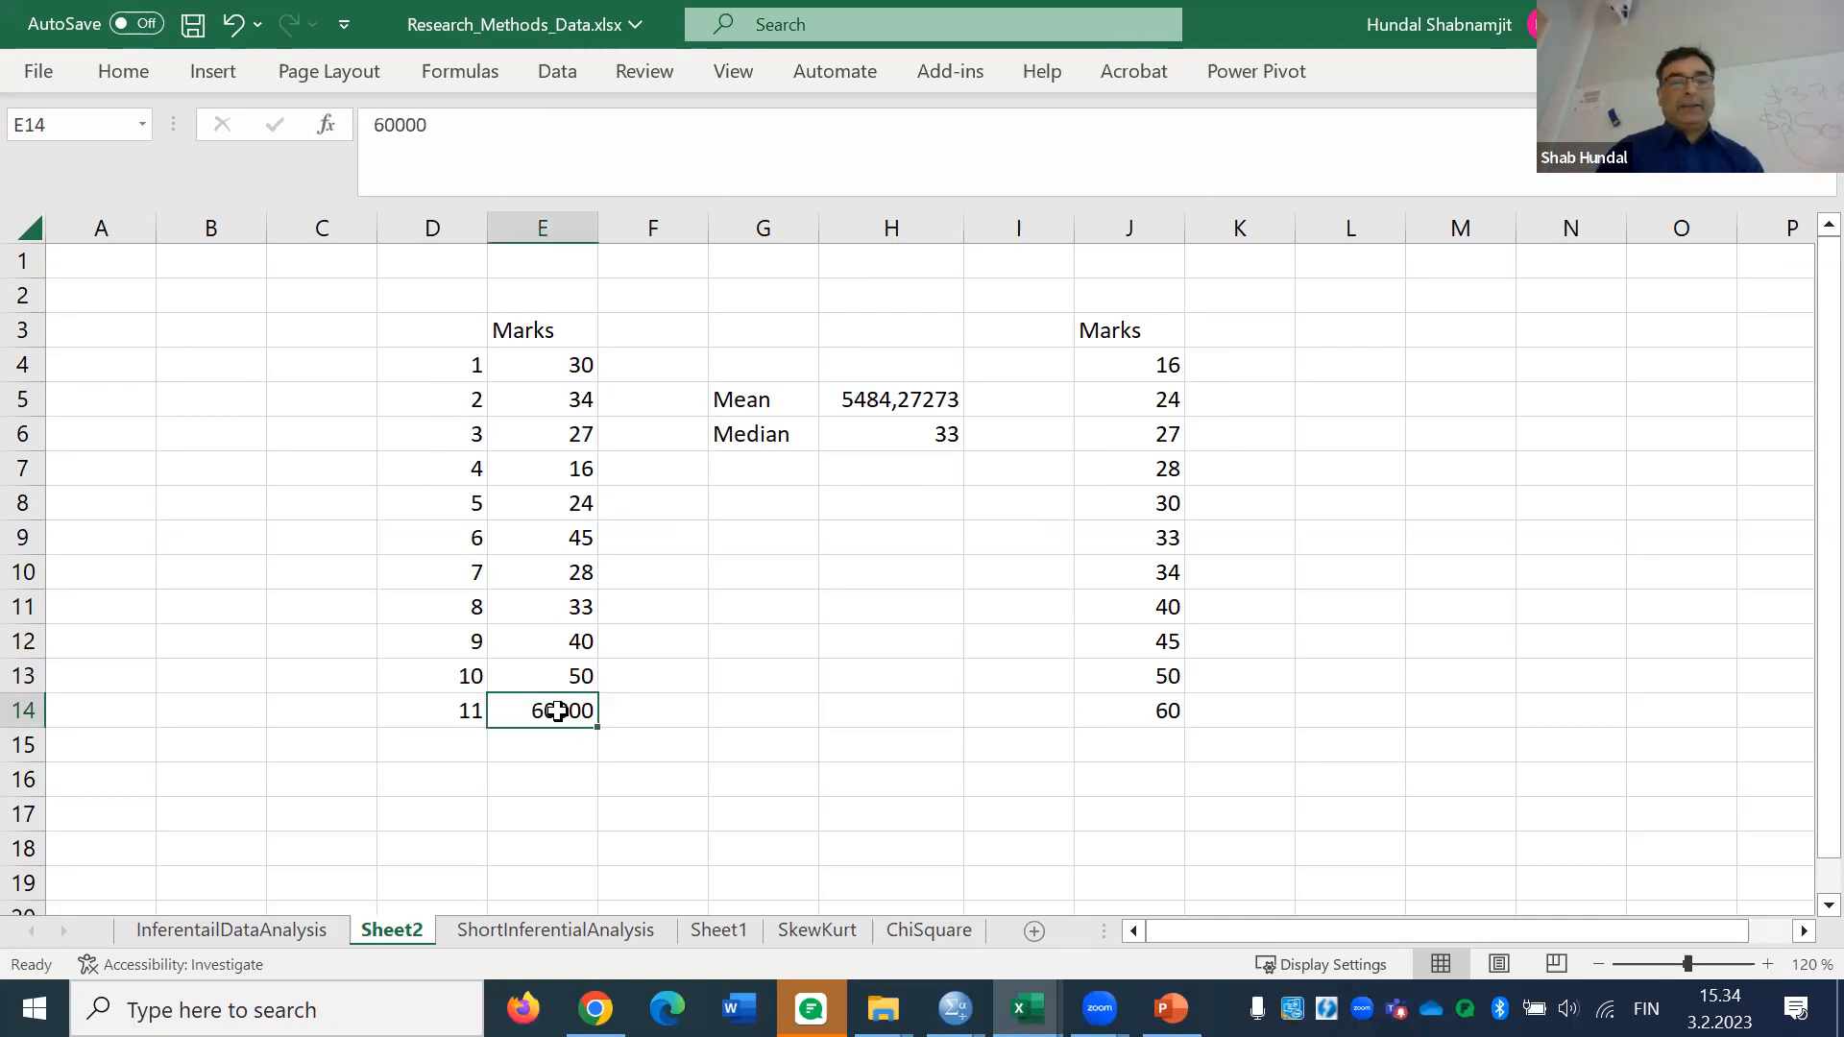
text(60)
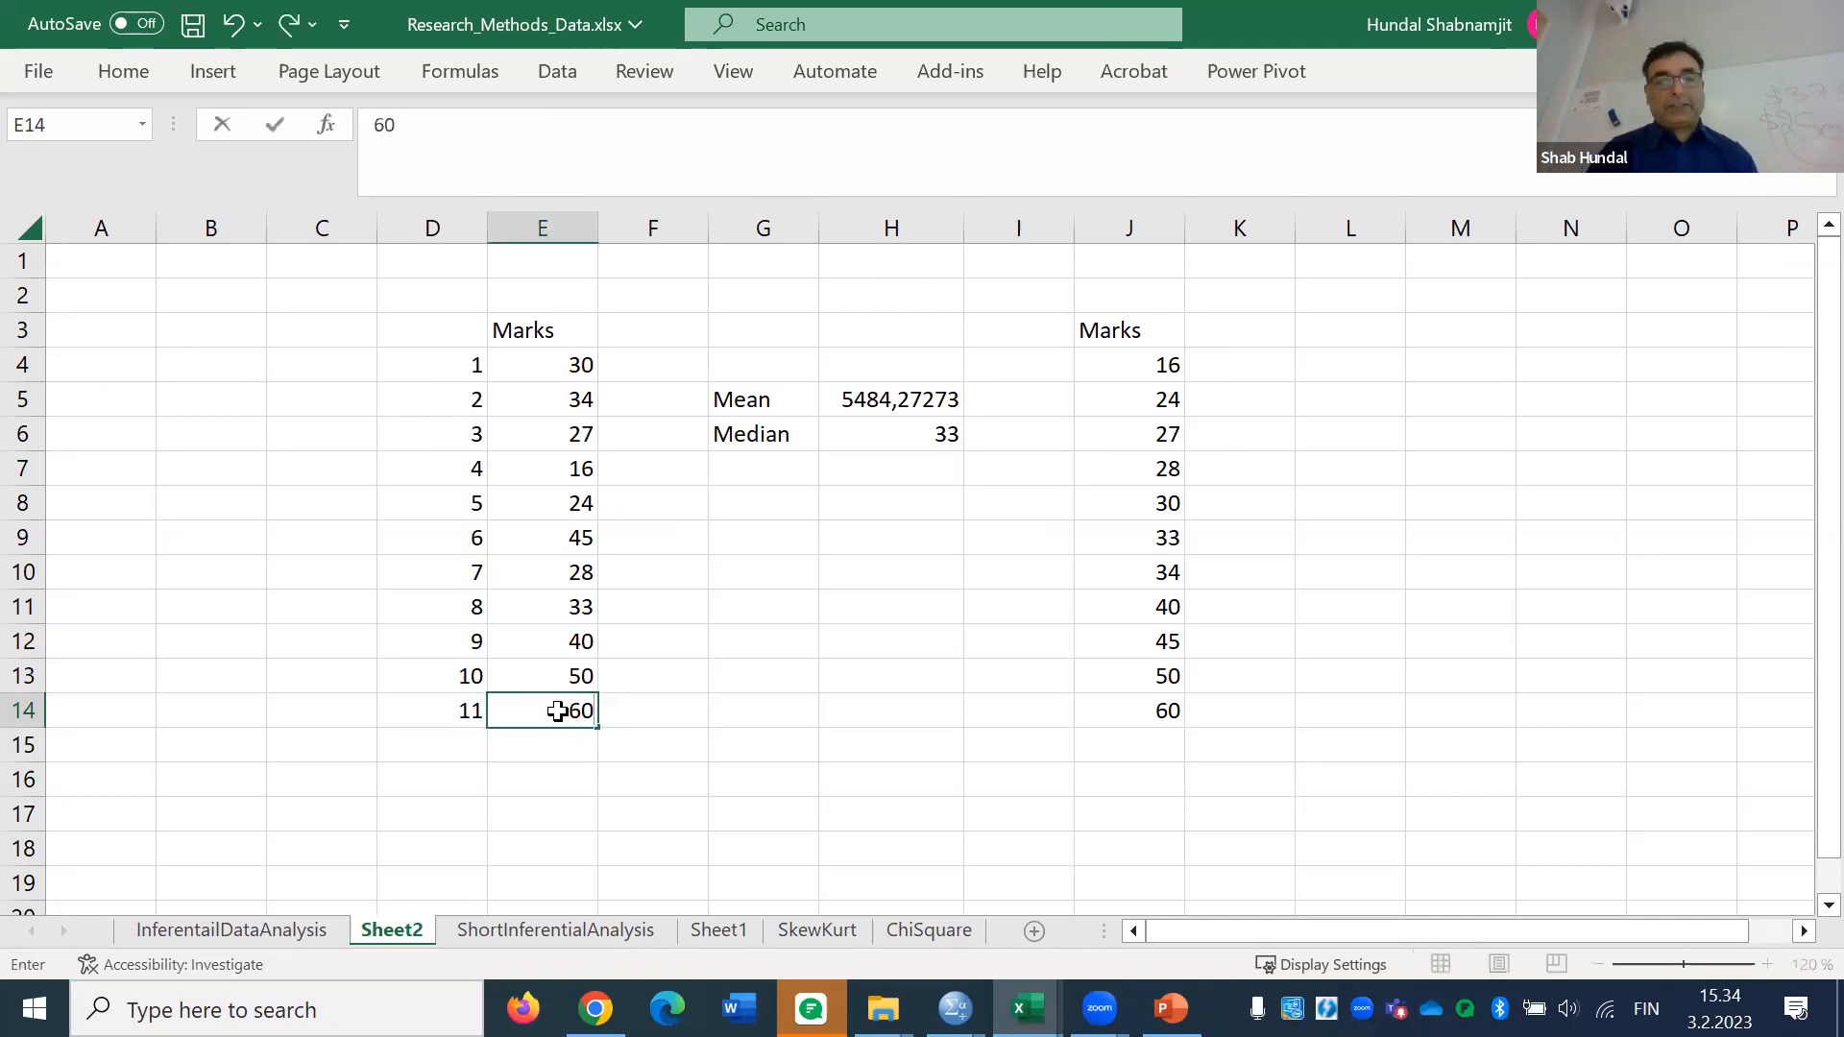
click(774, 720)
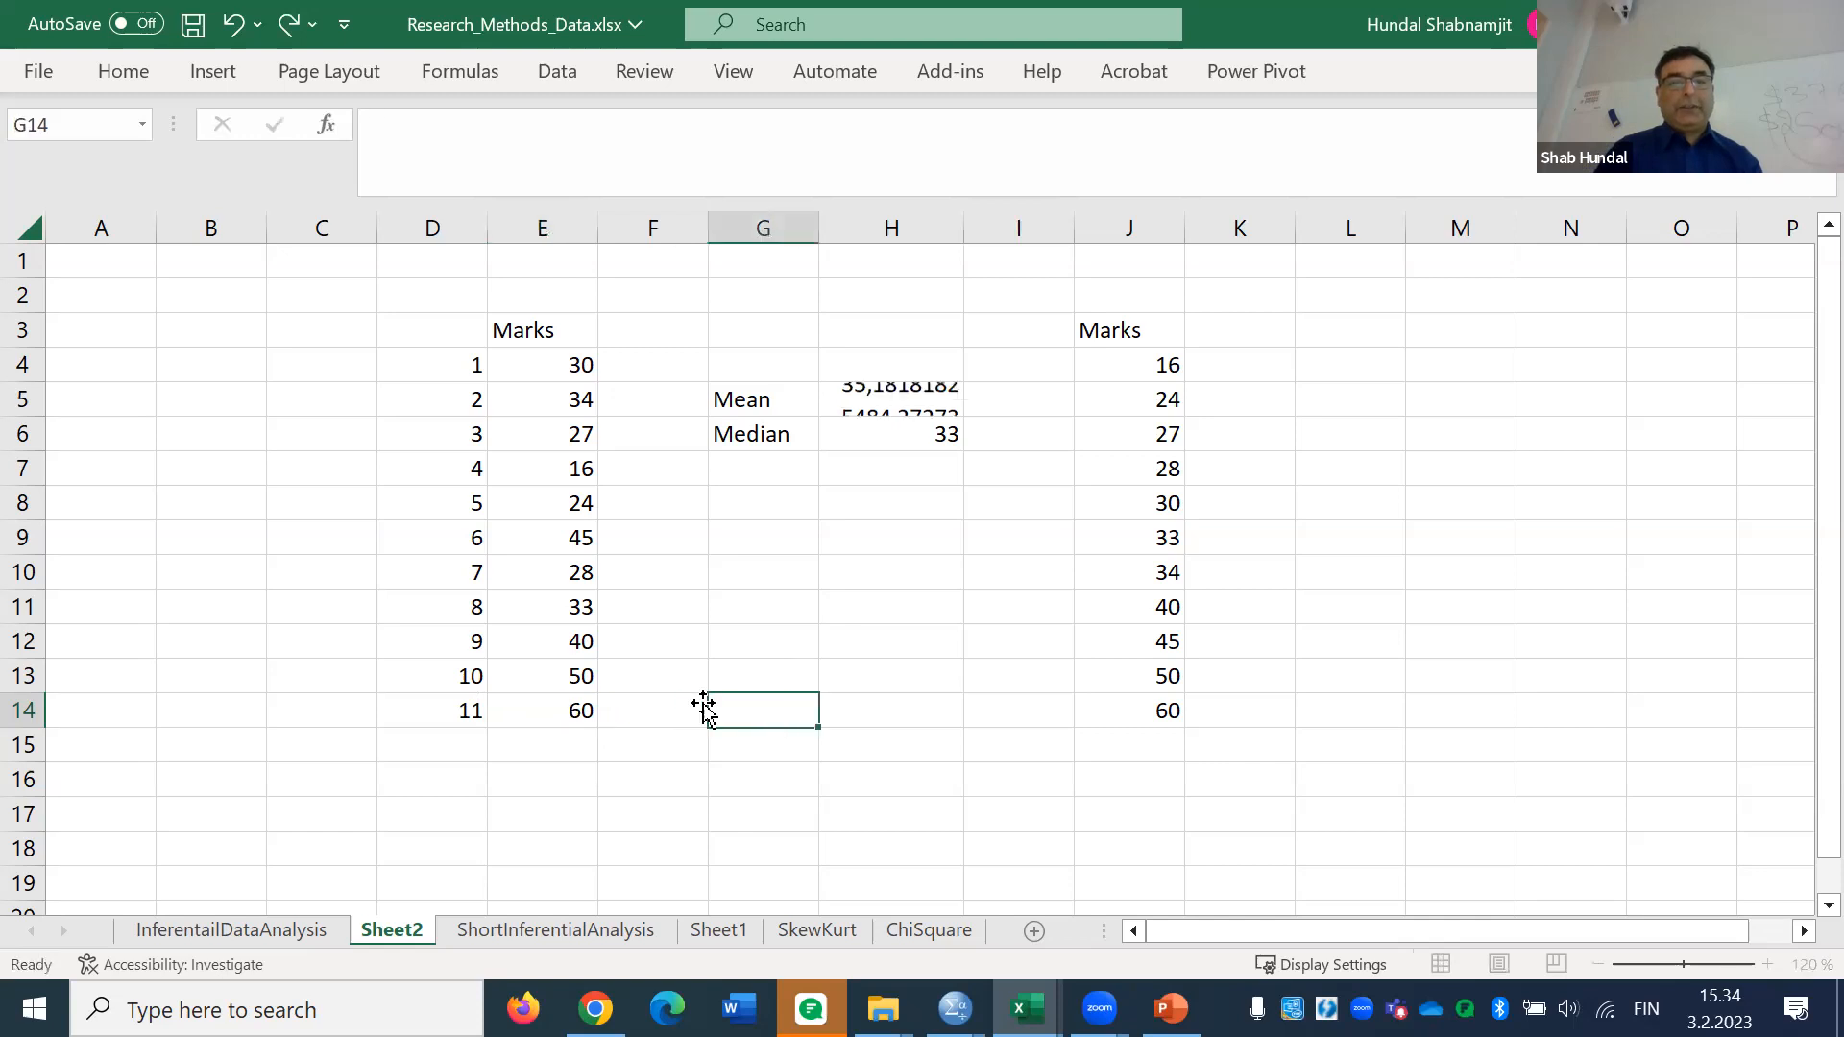
click(567, 699)
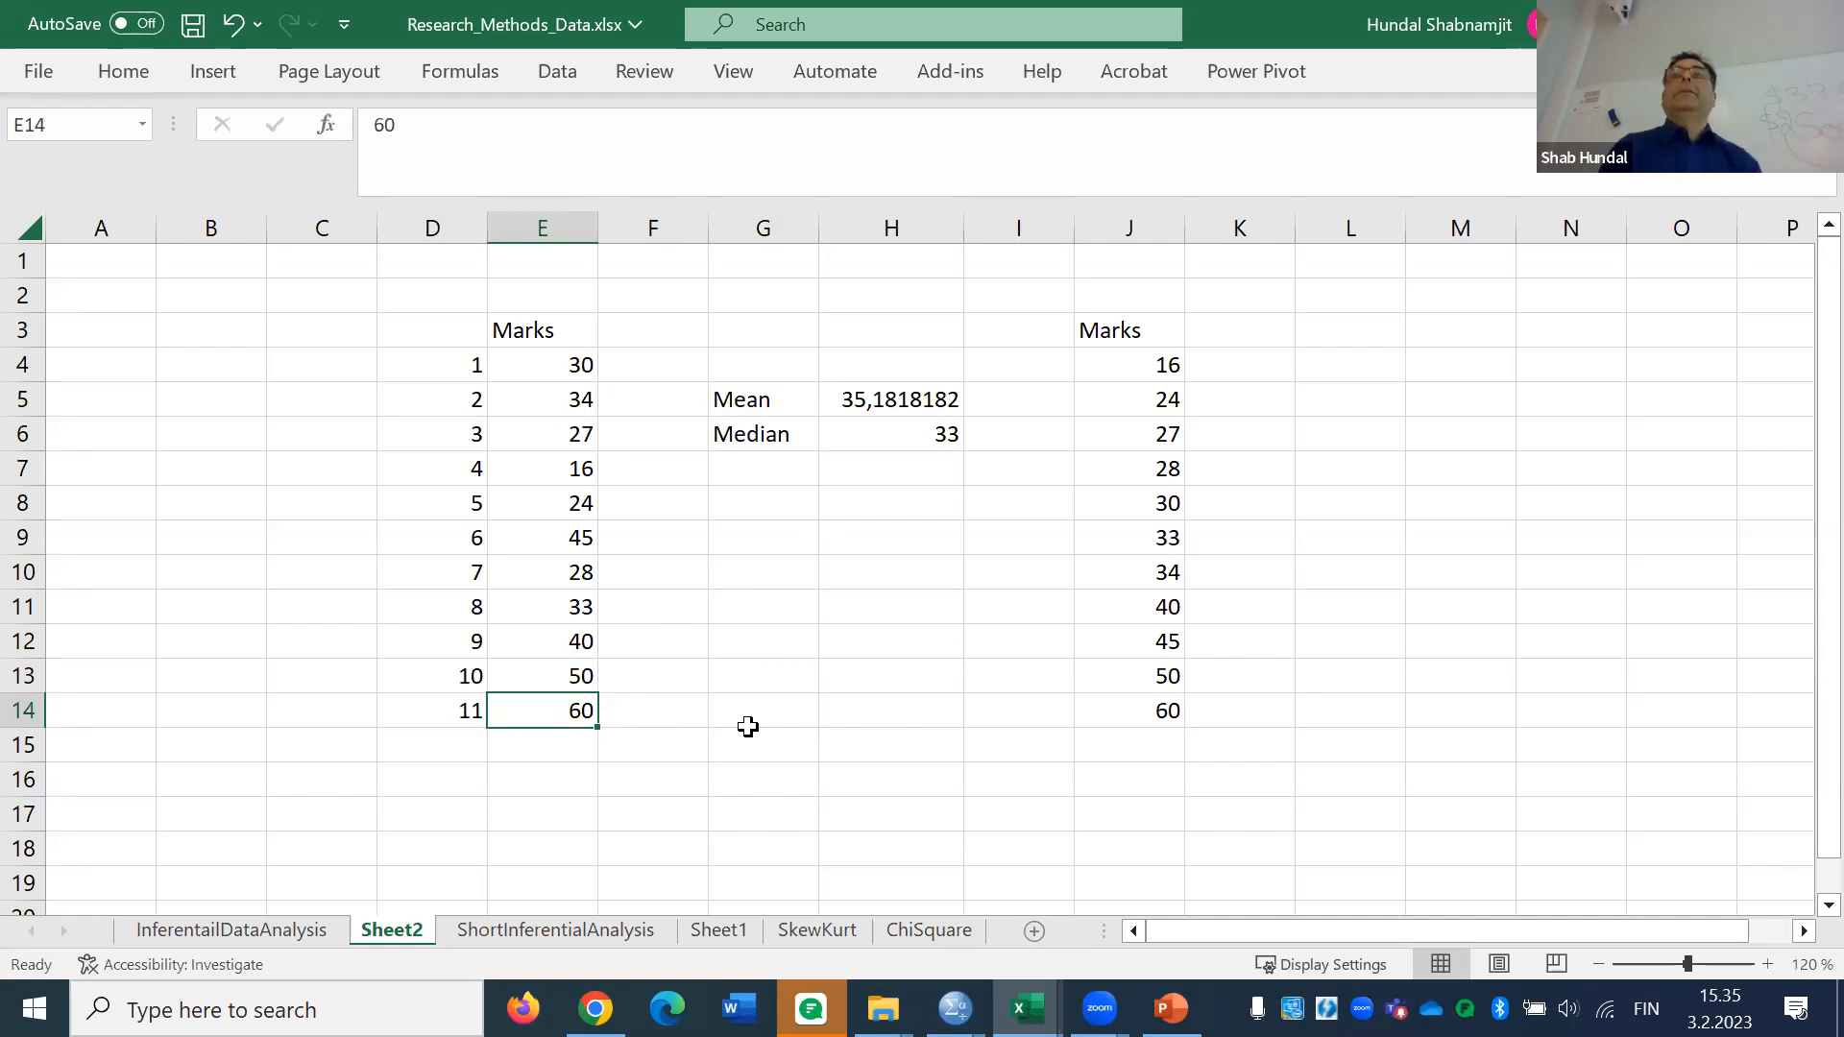
Add the label Mode in G7, below the Median label
click(748, 469)
text(Mode)
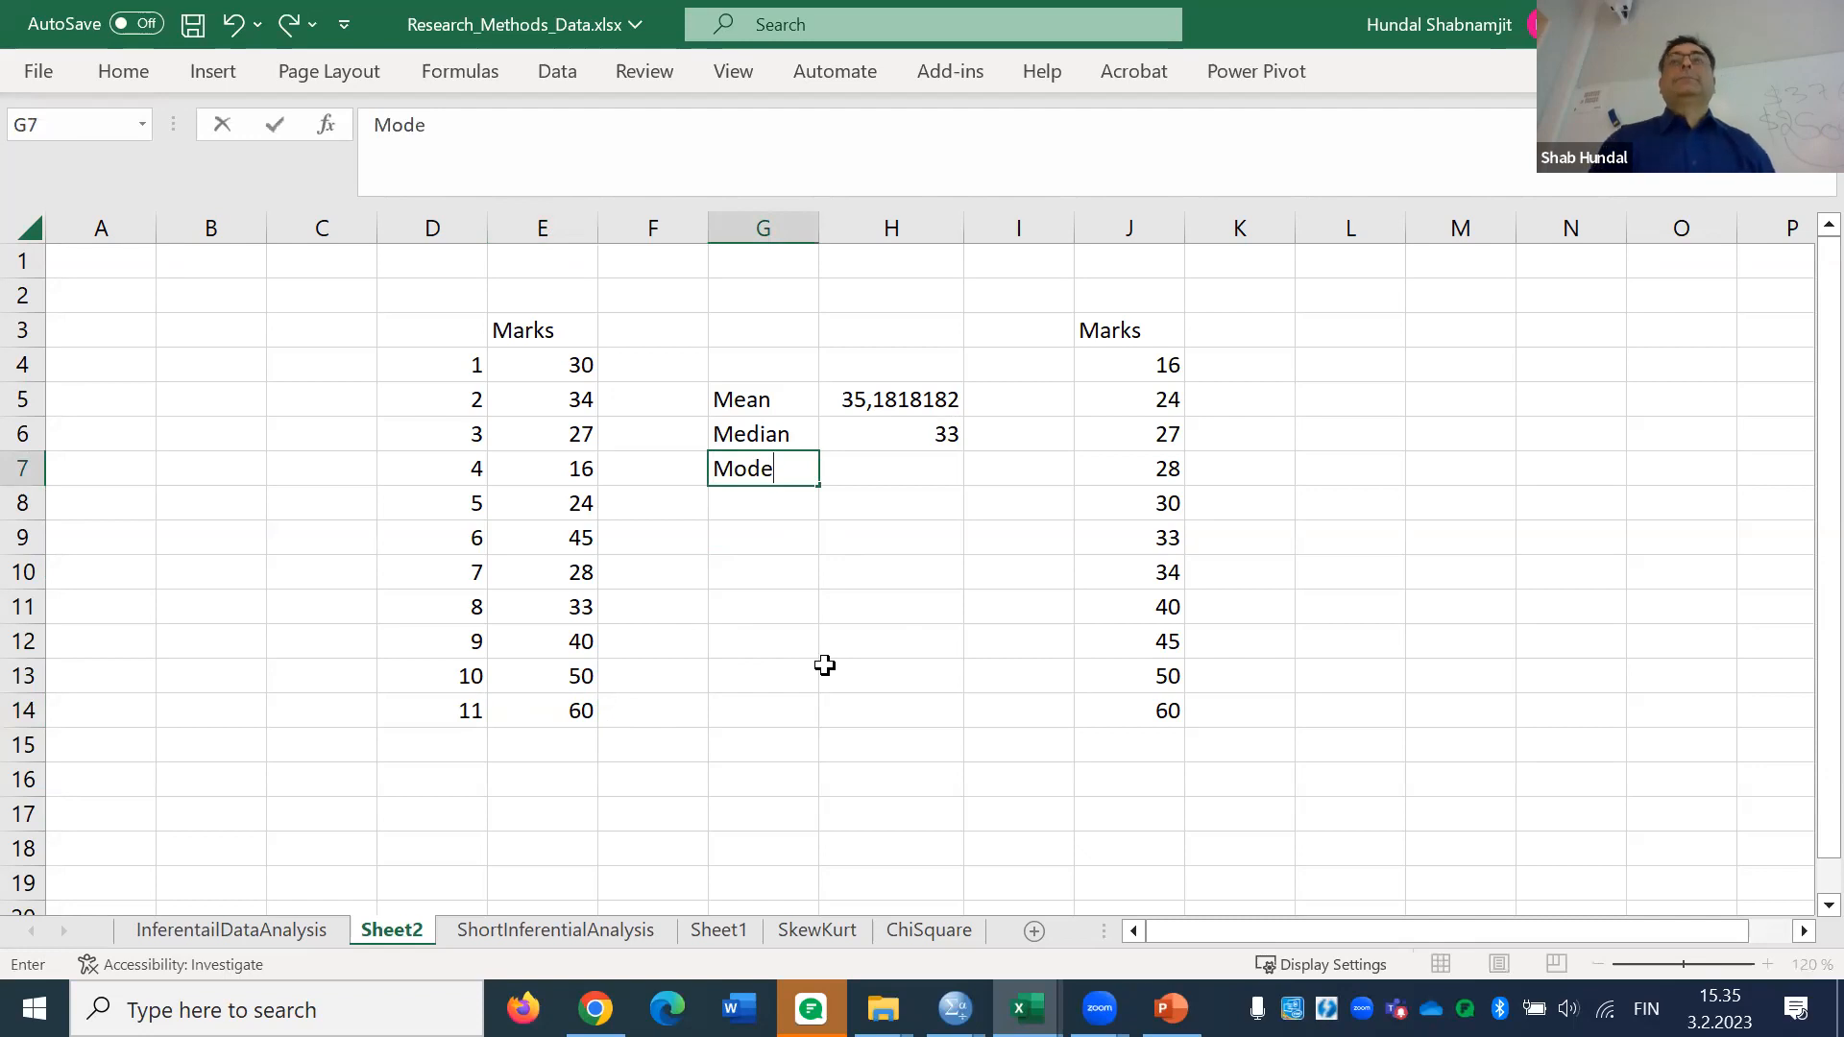
click(899, 471)
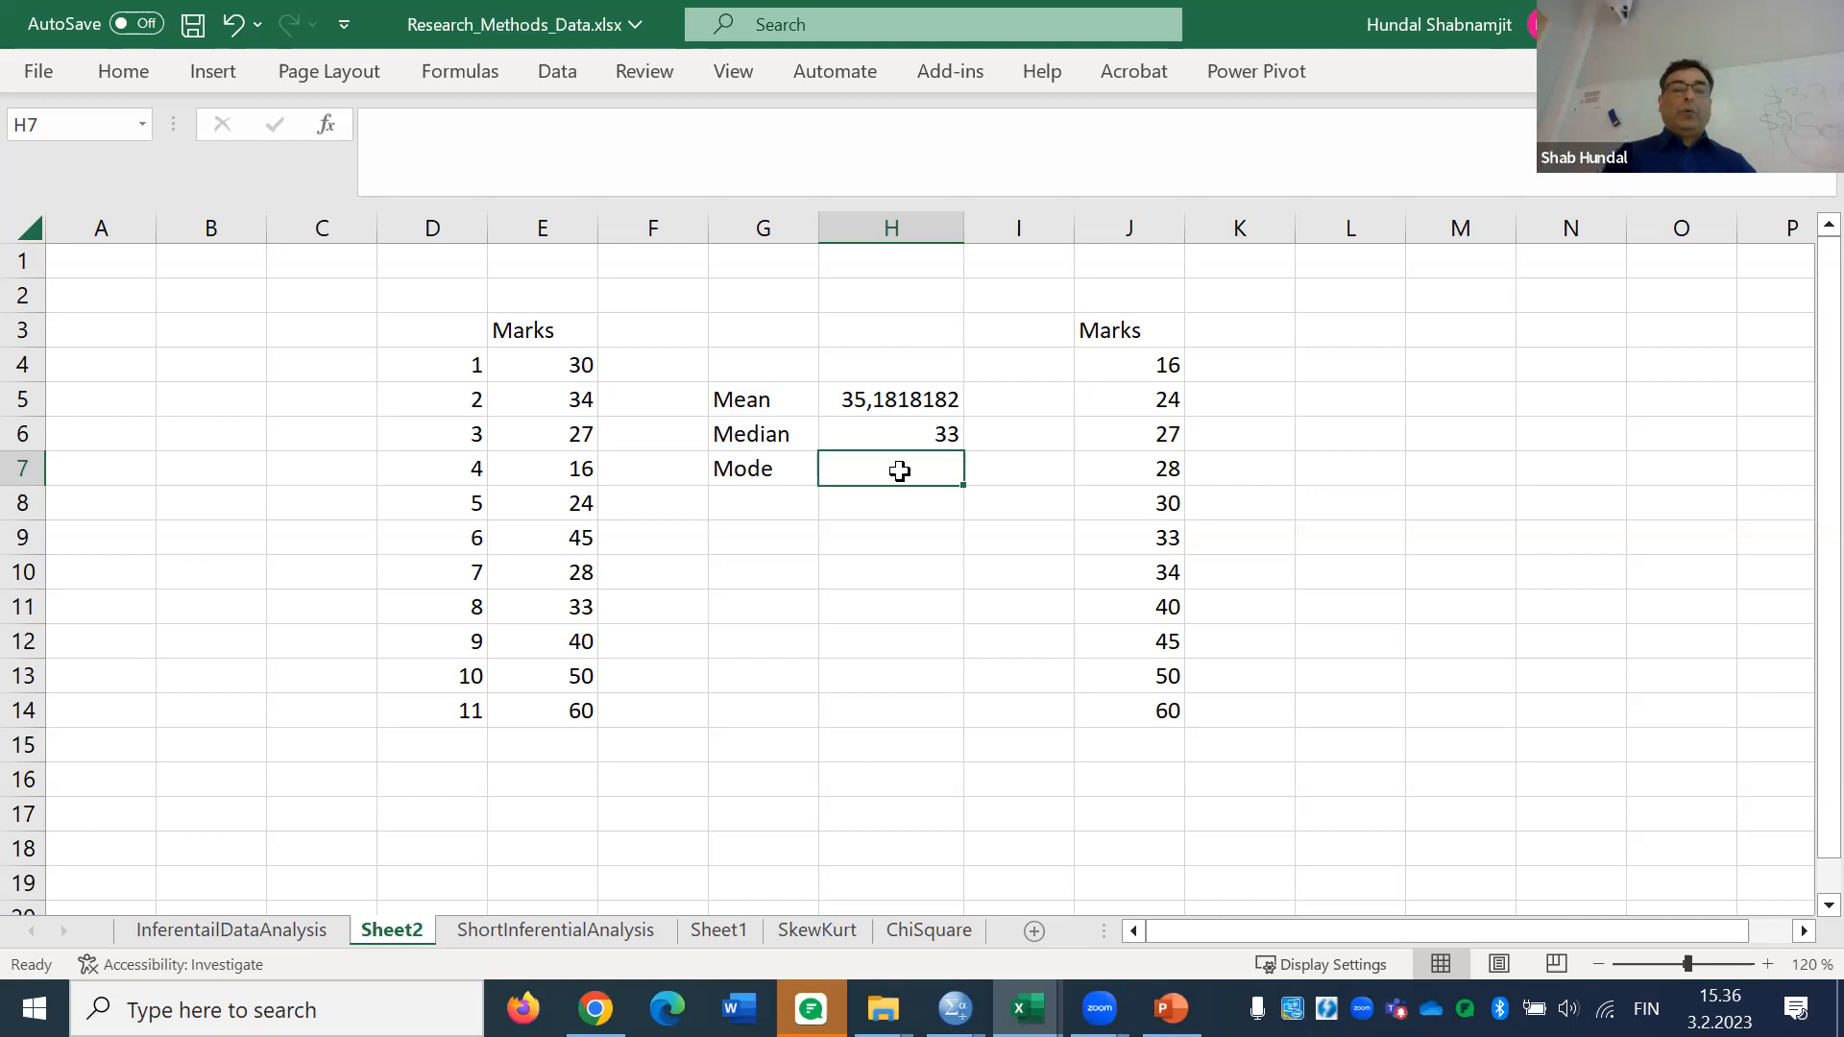
click(840, 601)
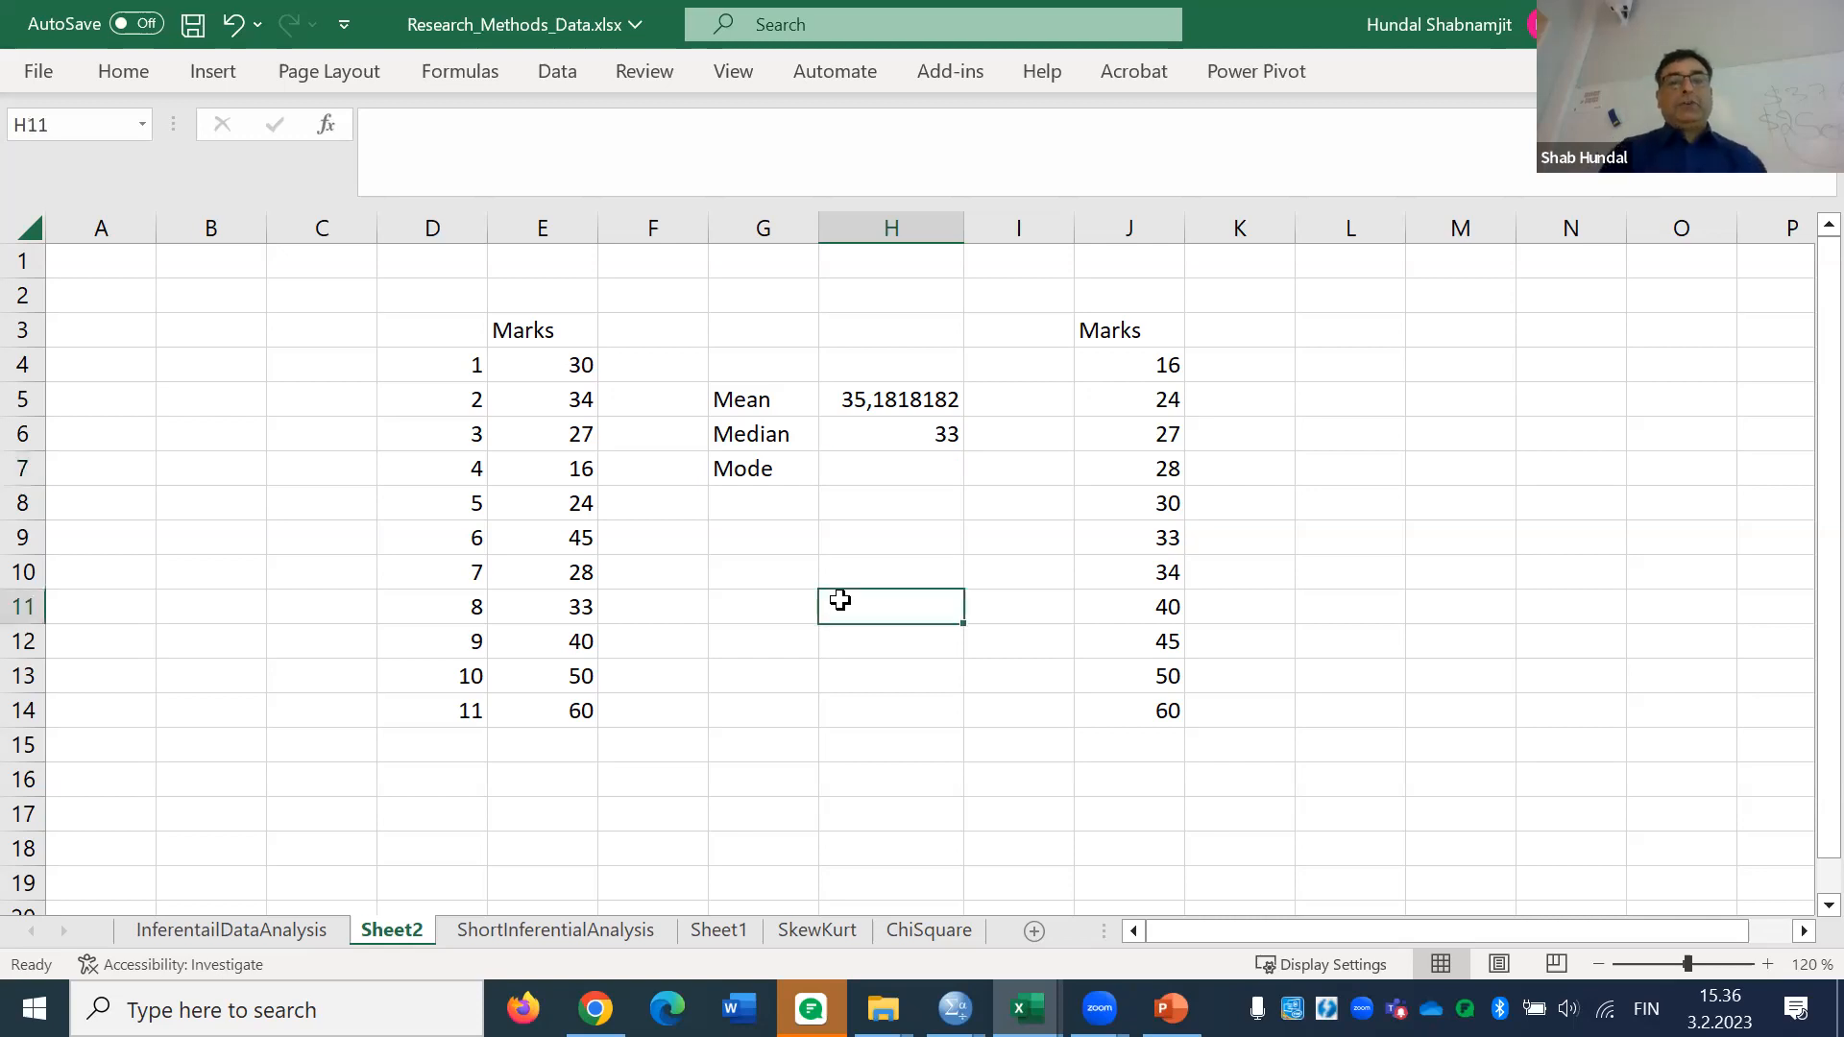
Switch to the SPSS Practice Session.sav data set in IBM SPSS Statistics
click(872, 473)
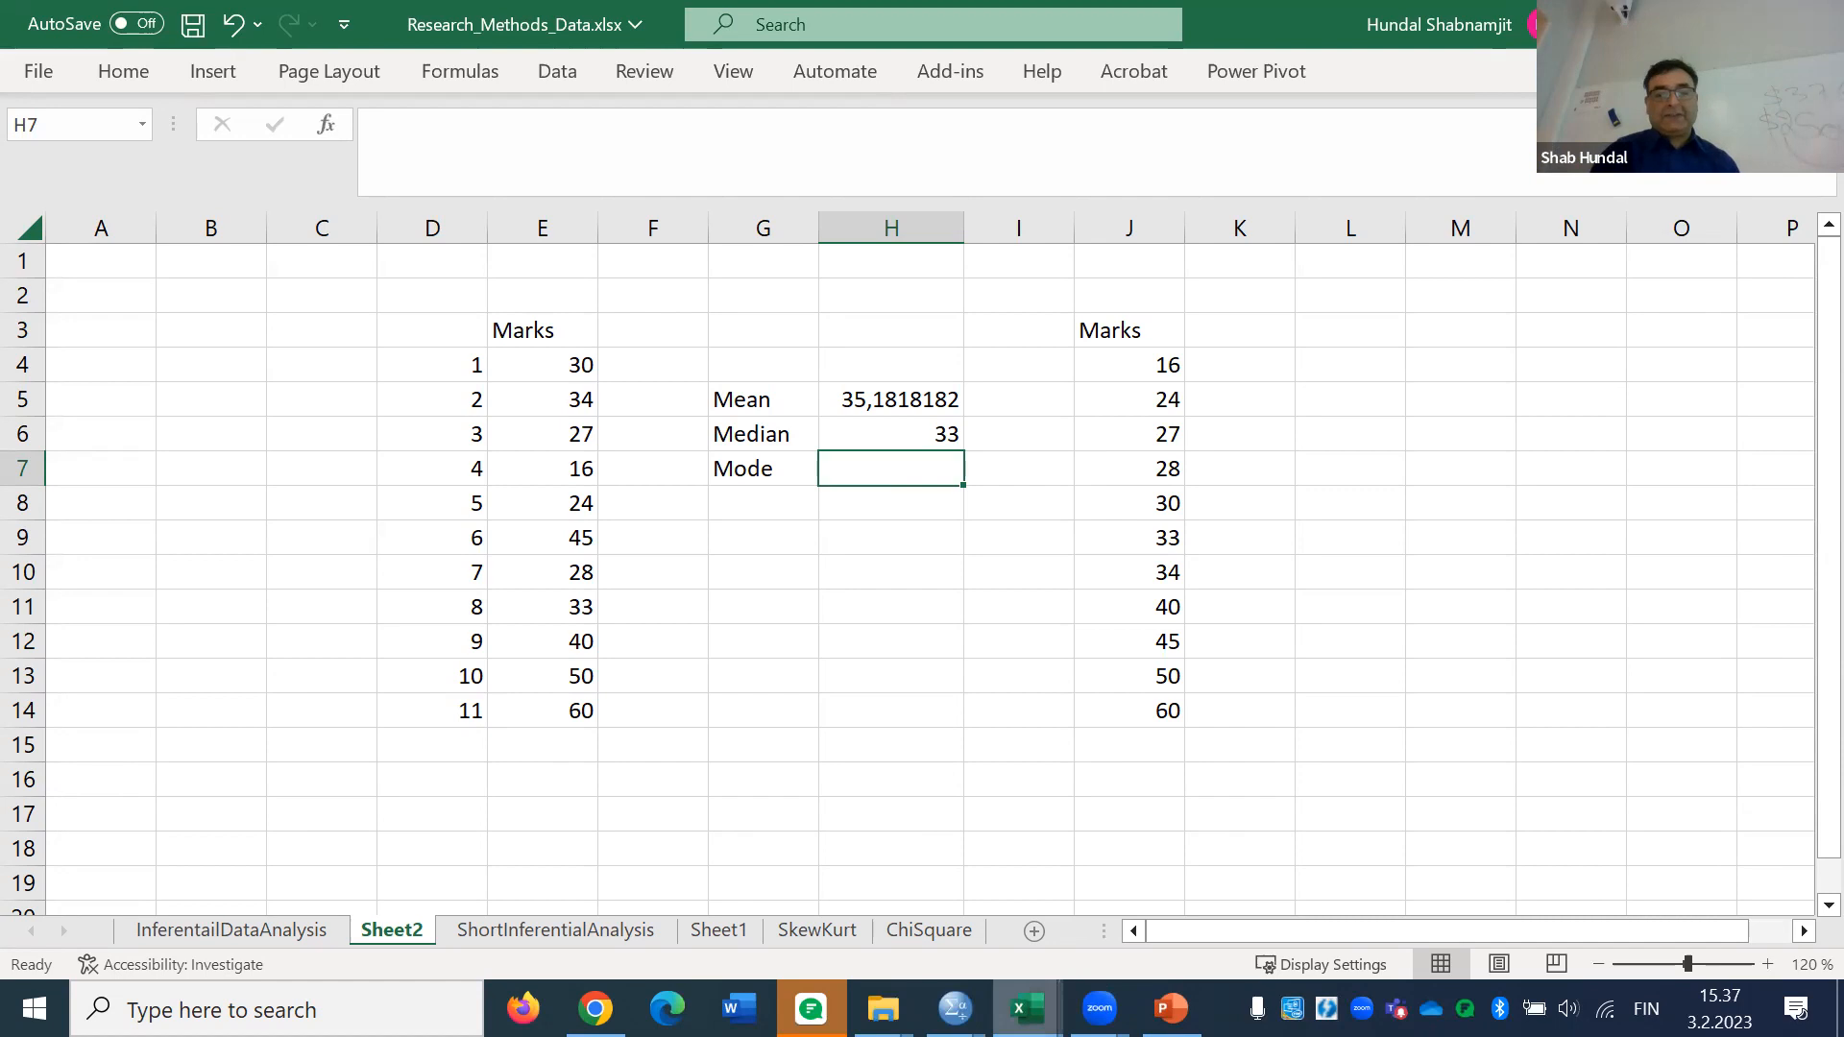
click(954, 1009)
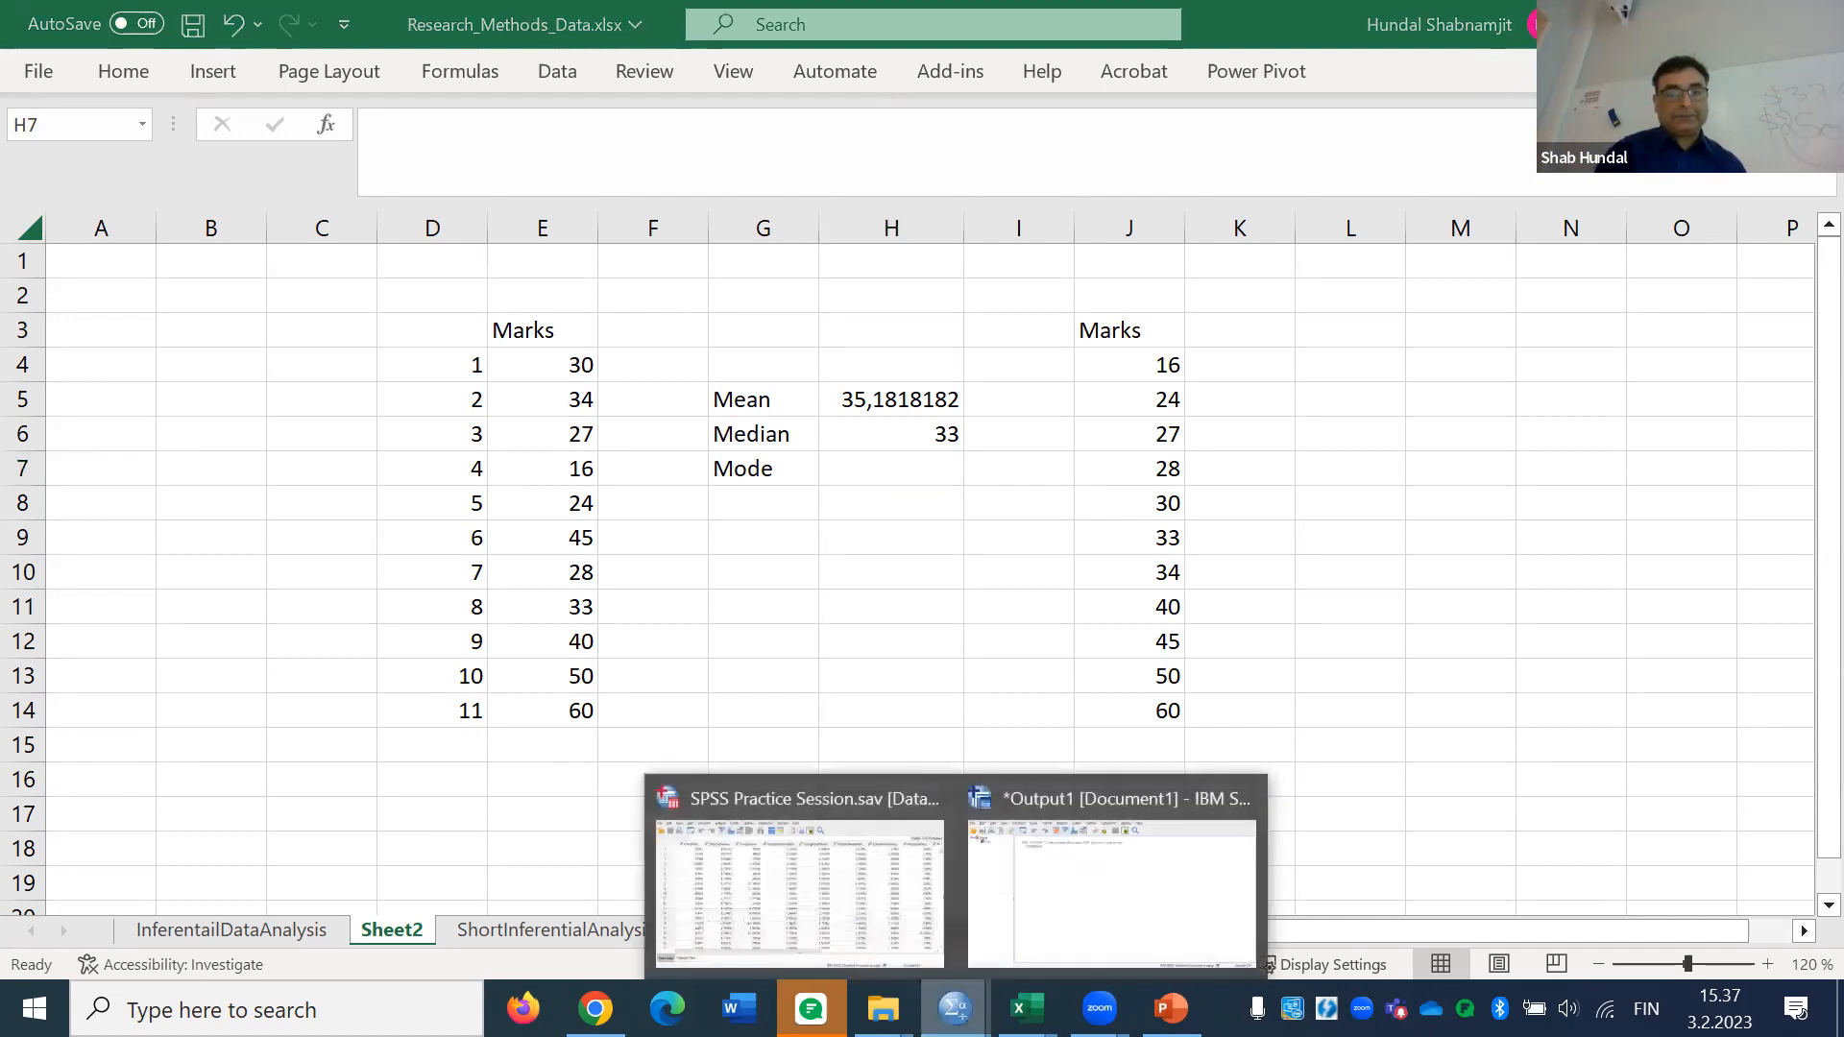
click(910, 889)
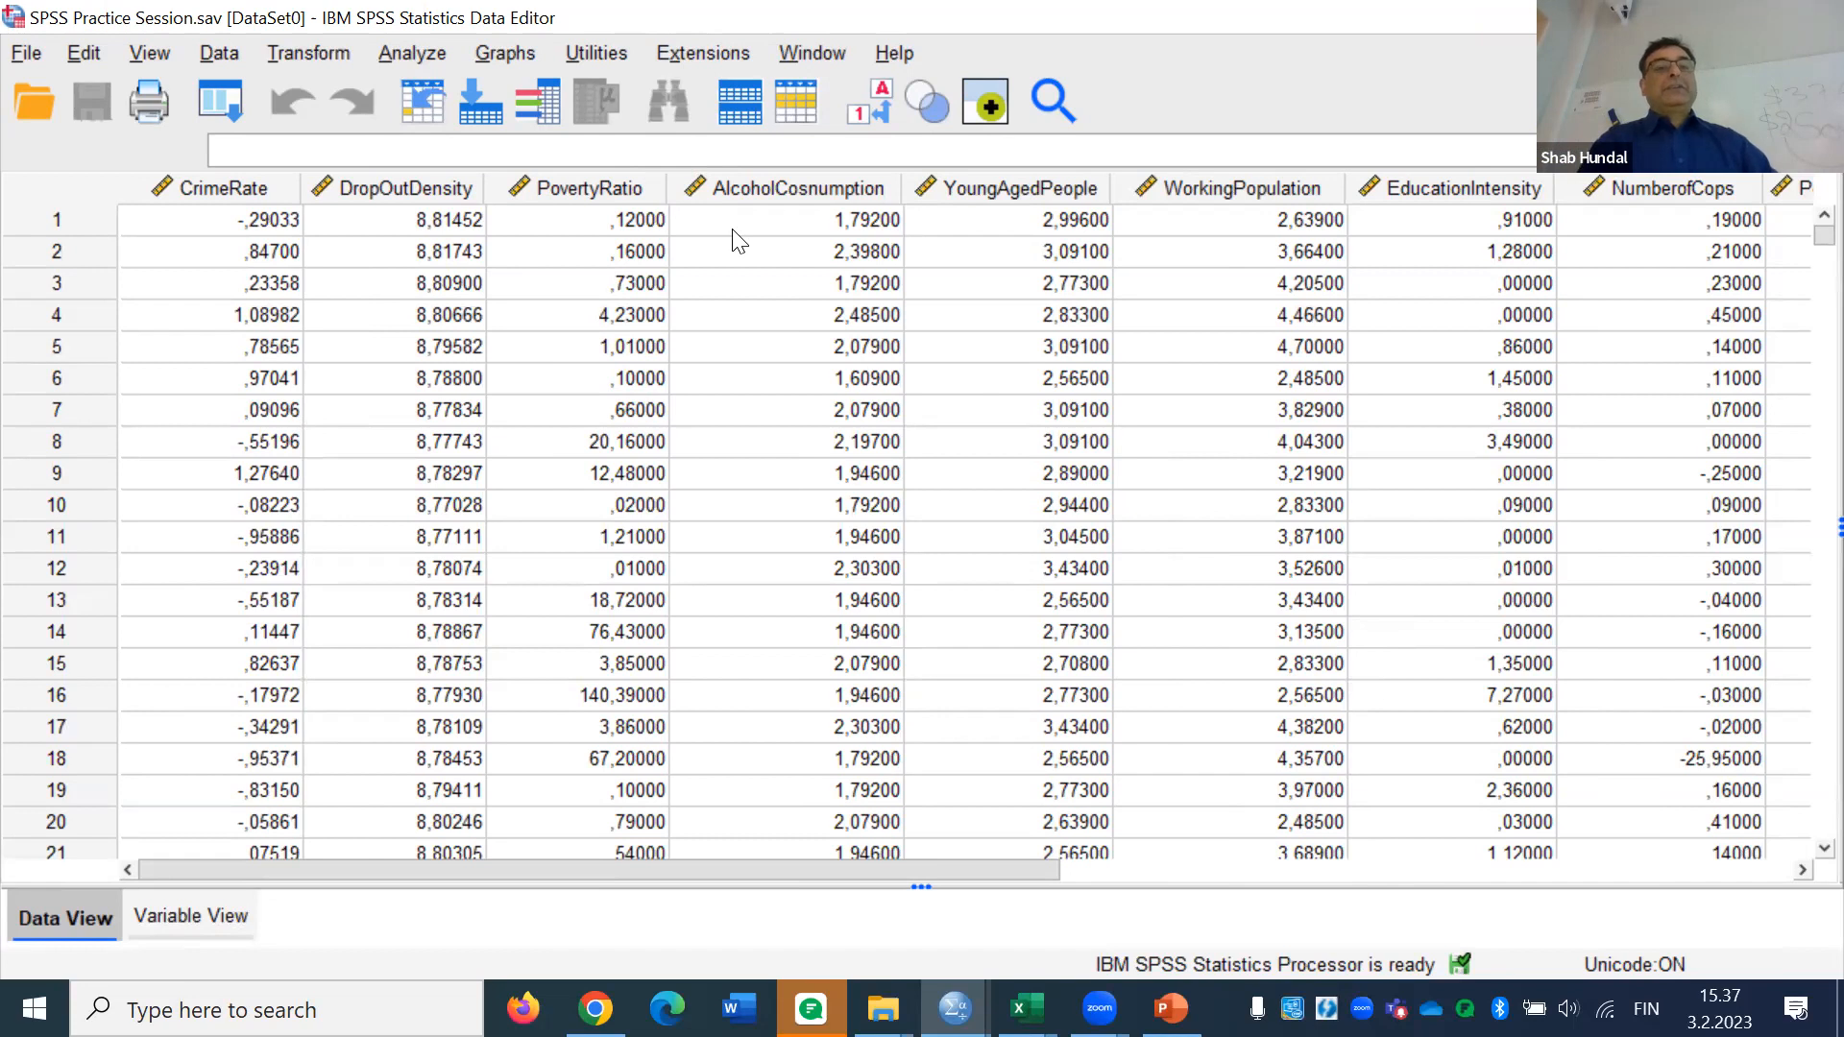
Start a Frequencies analysis from the descriptive statistics and move its dialog slightly lower over the data
key(alt+a)
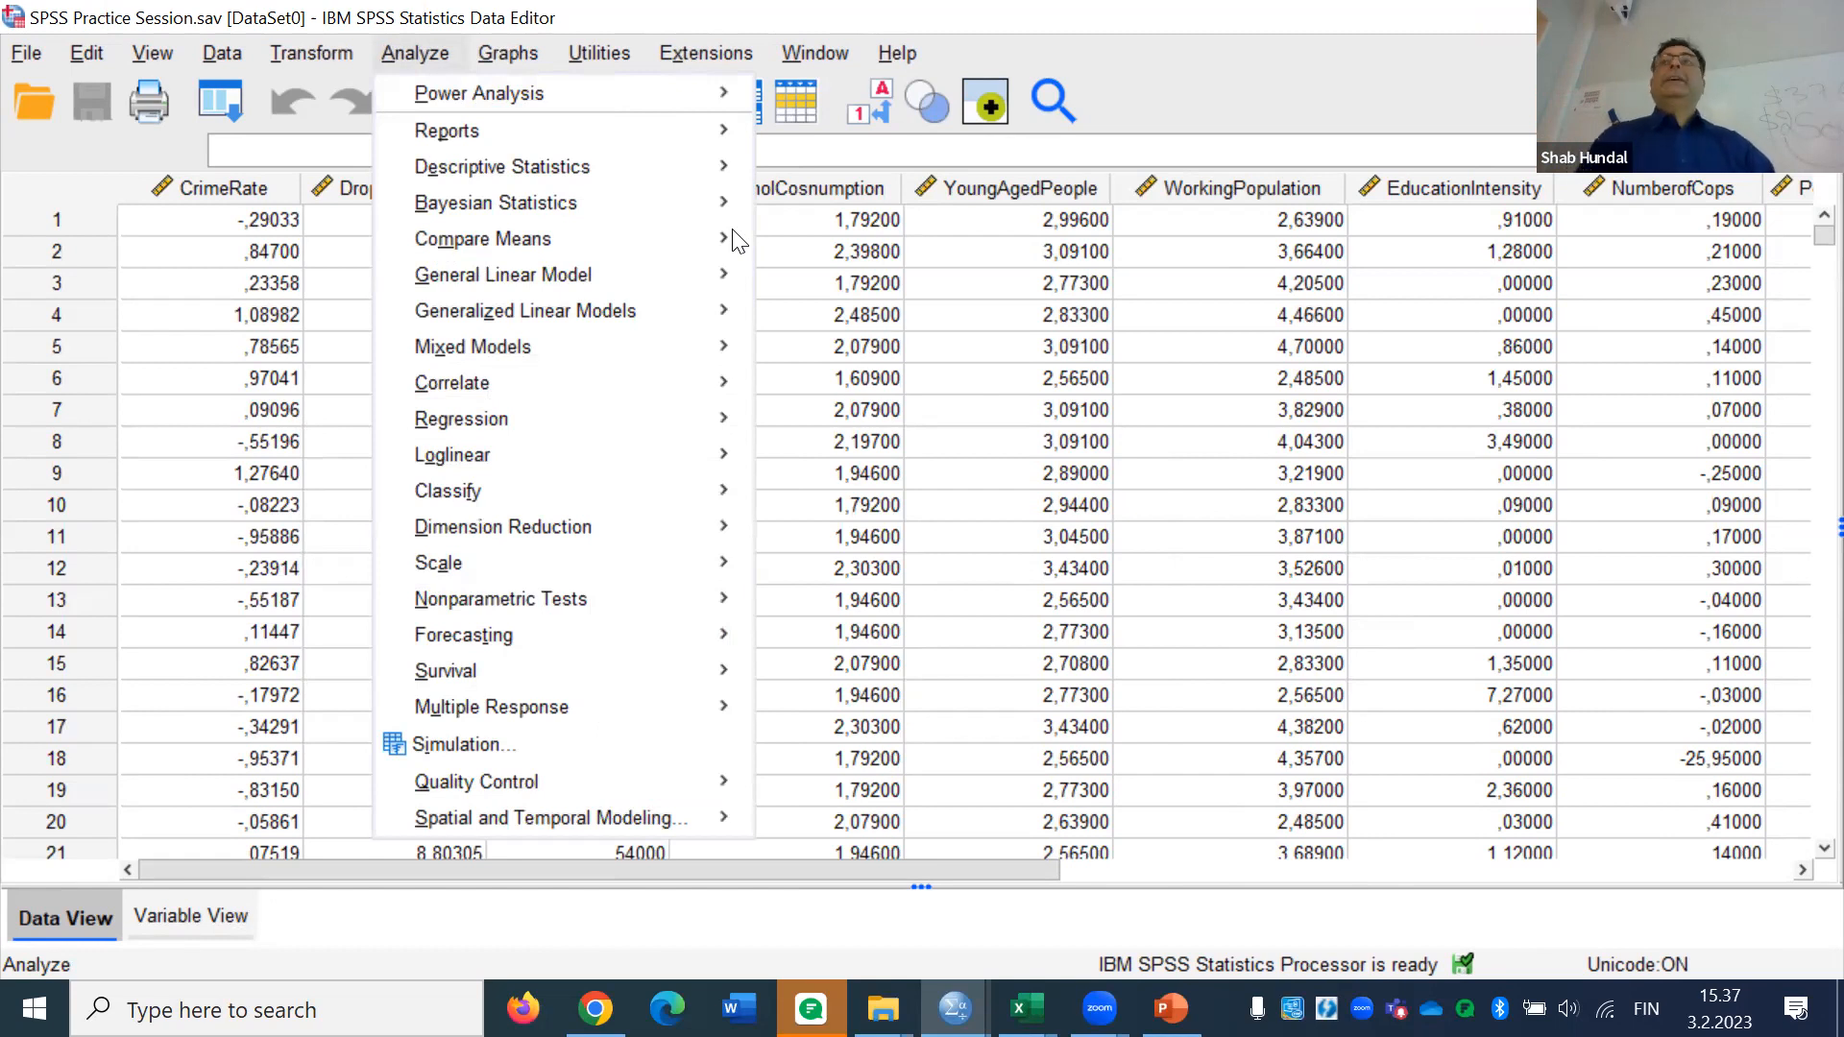
mouse_move(513, 175)
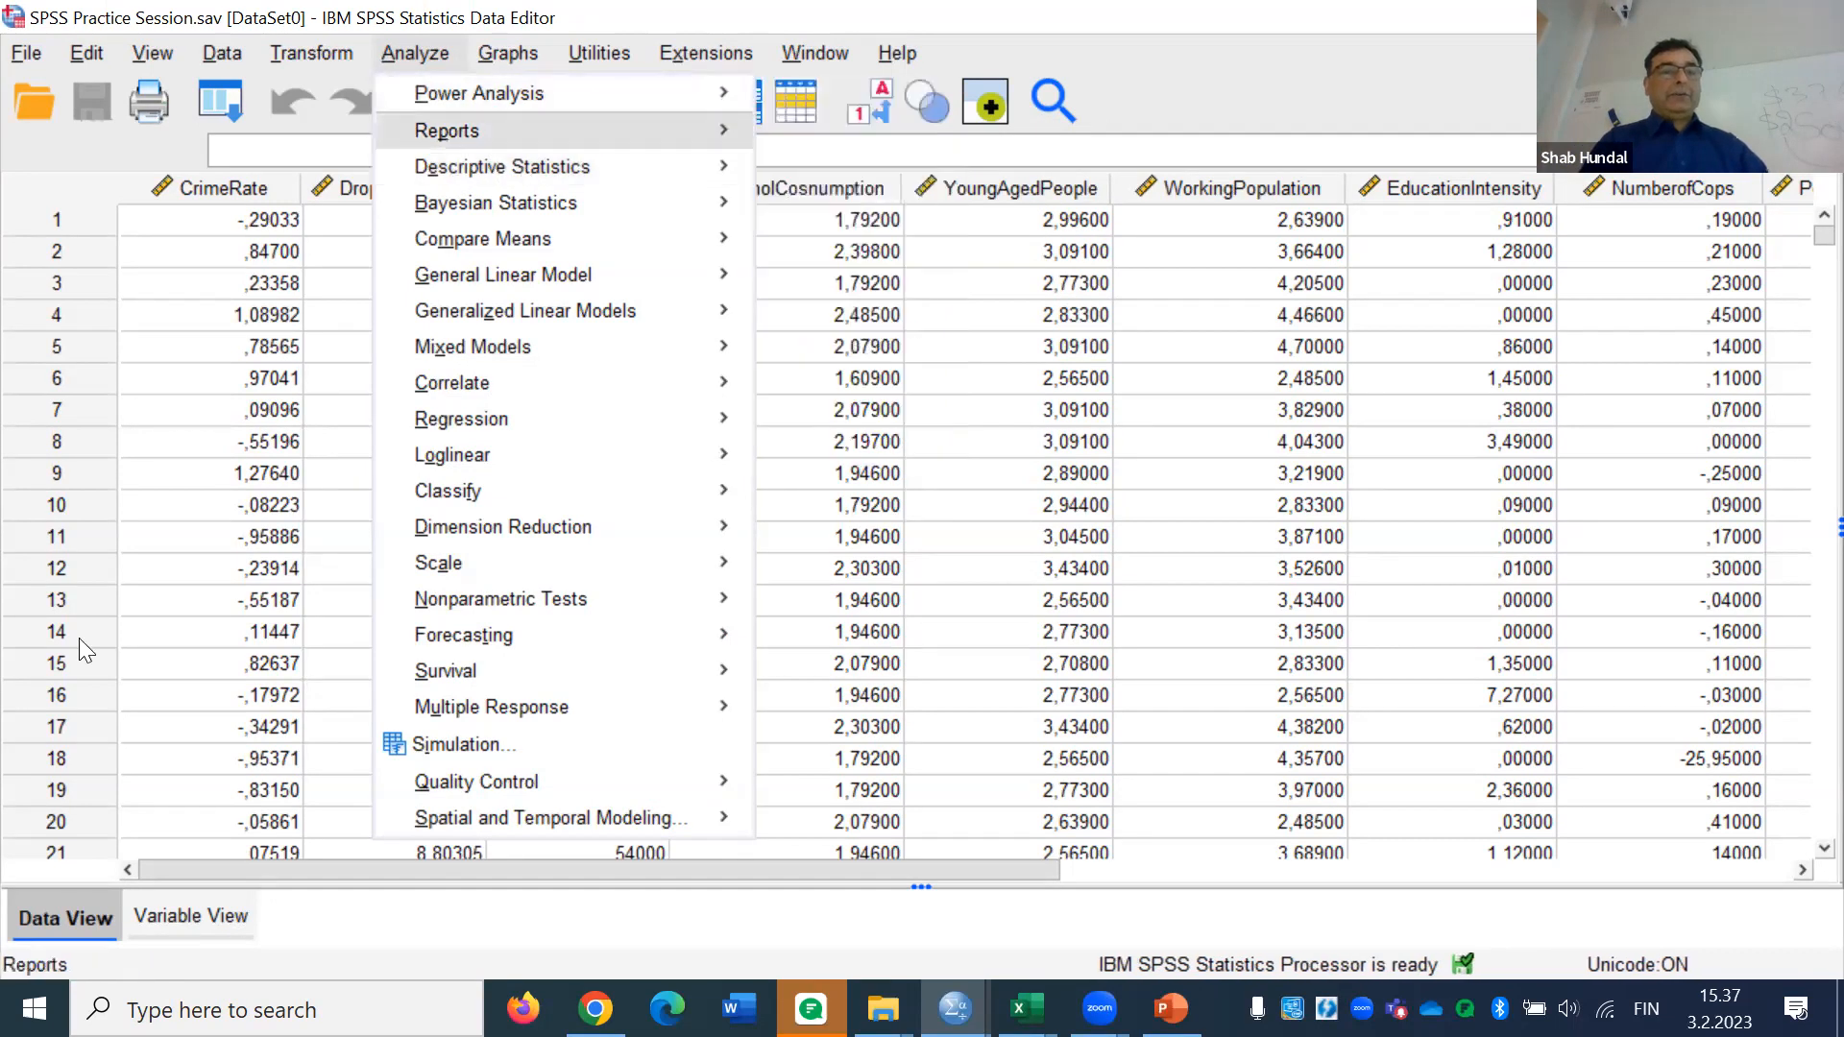
key(Escape)
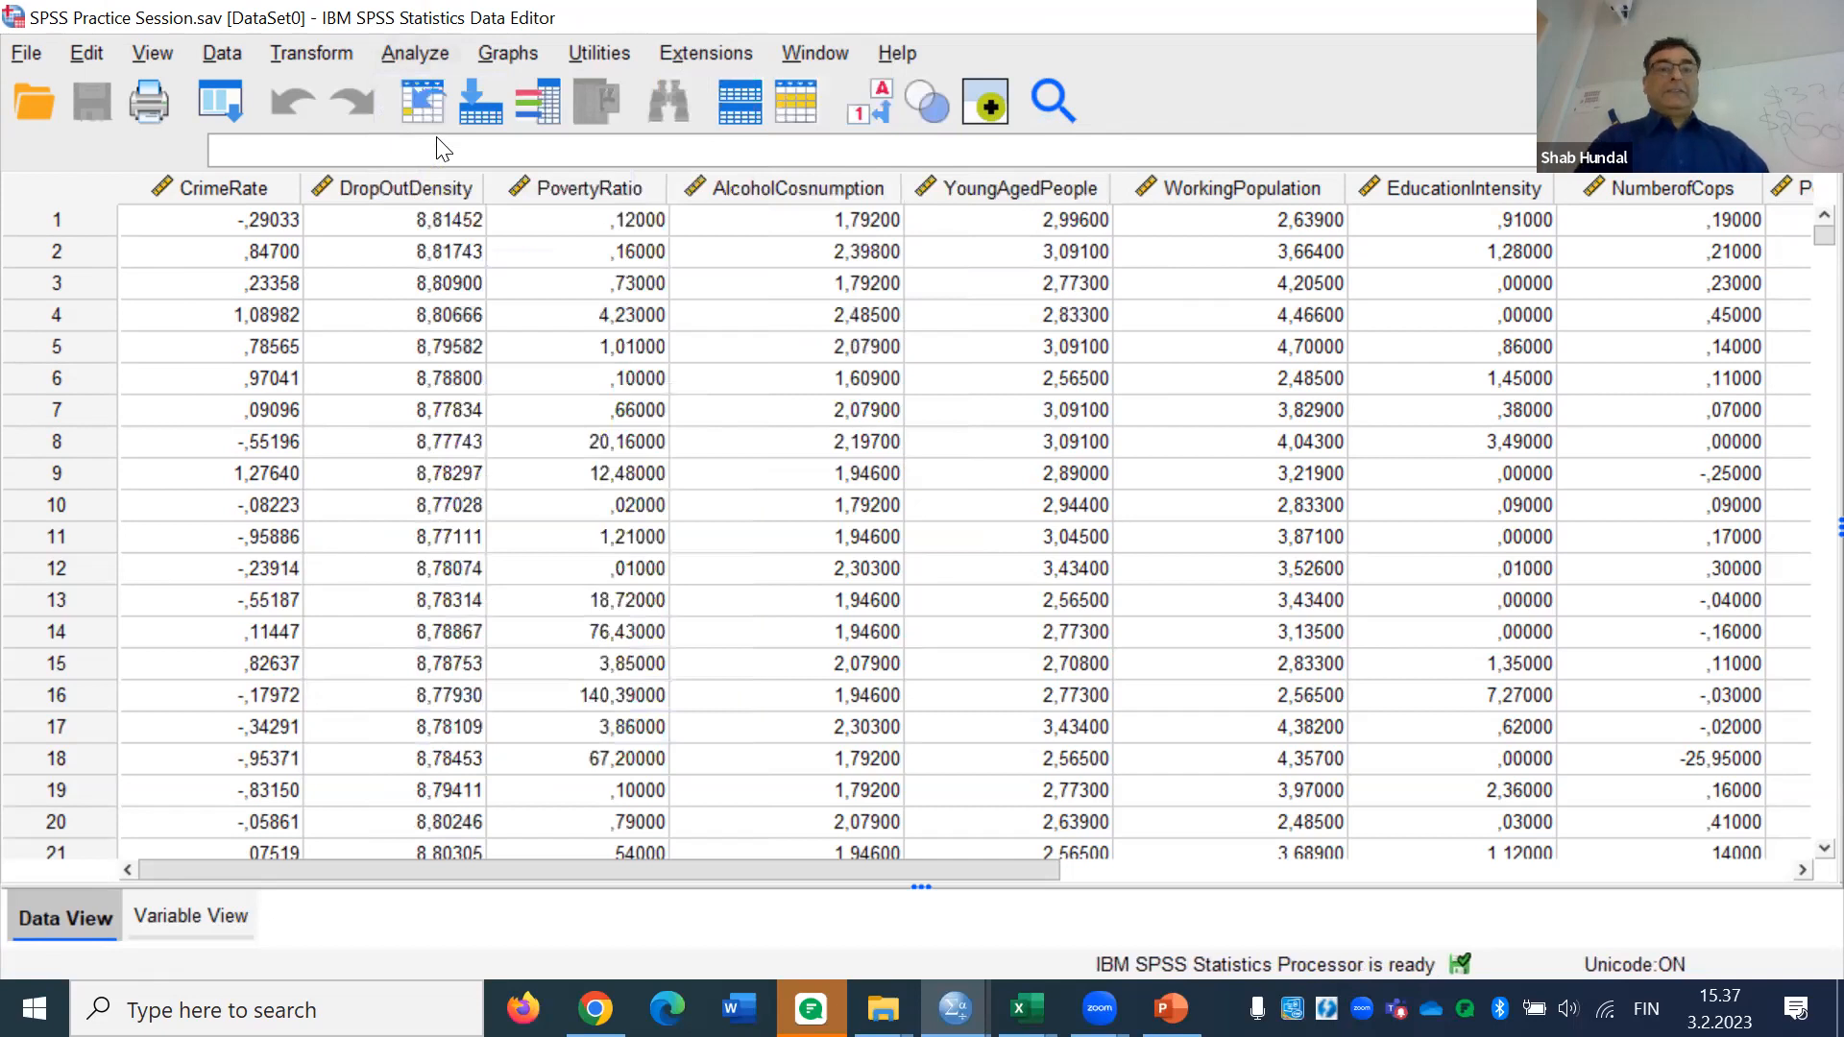
key(alt+a)
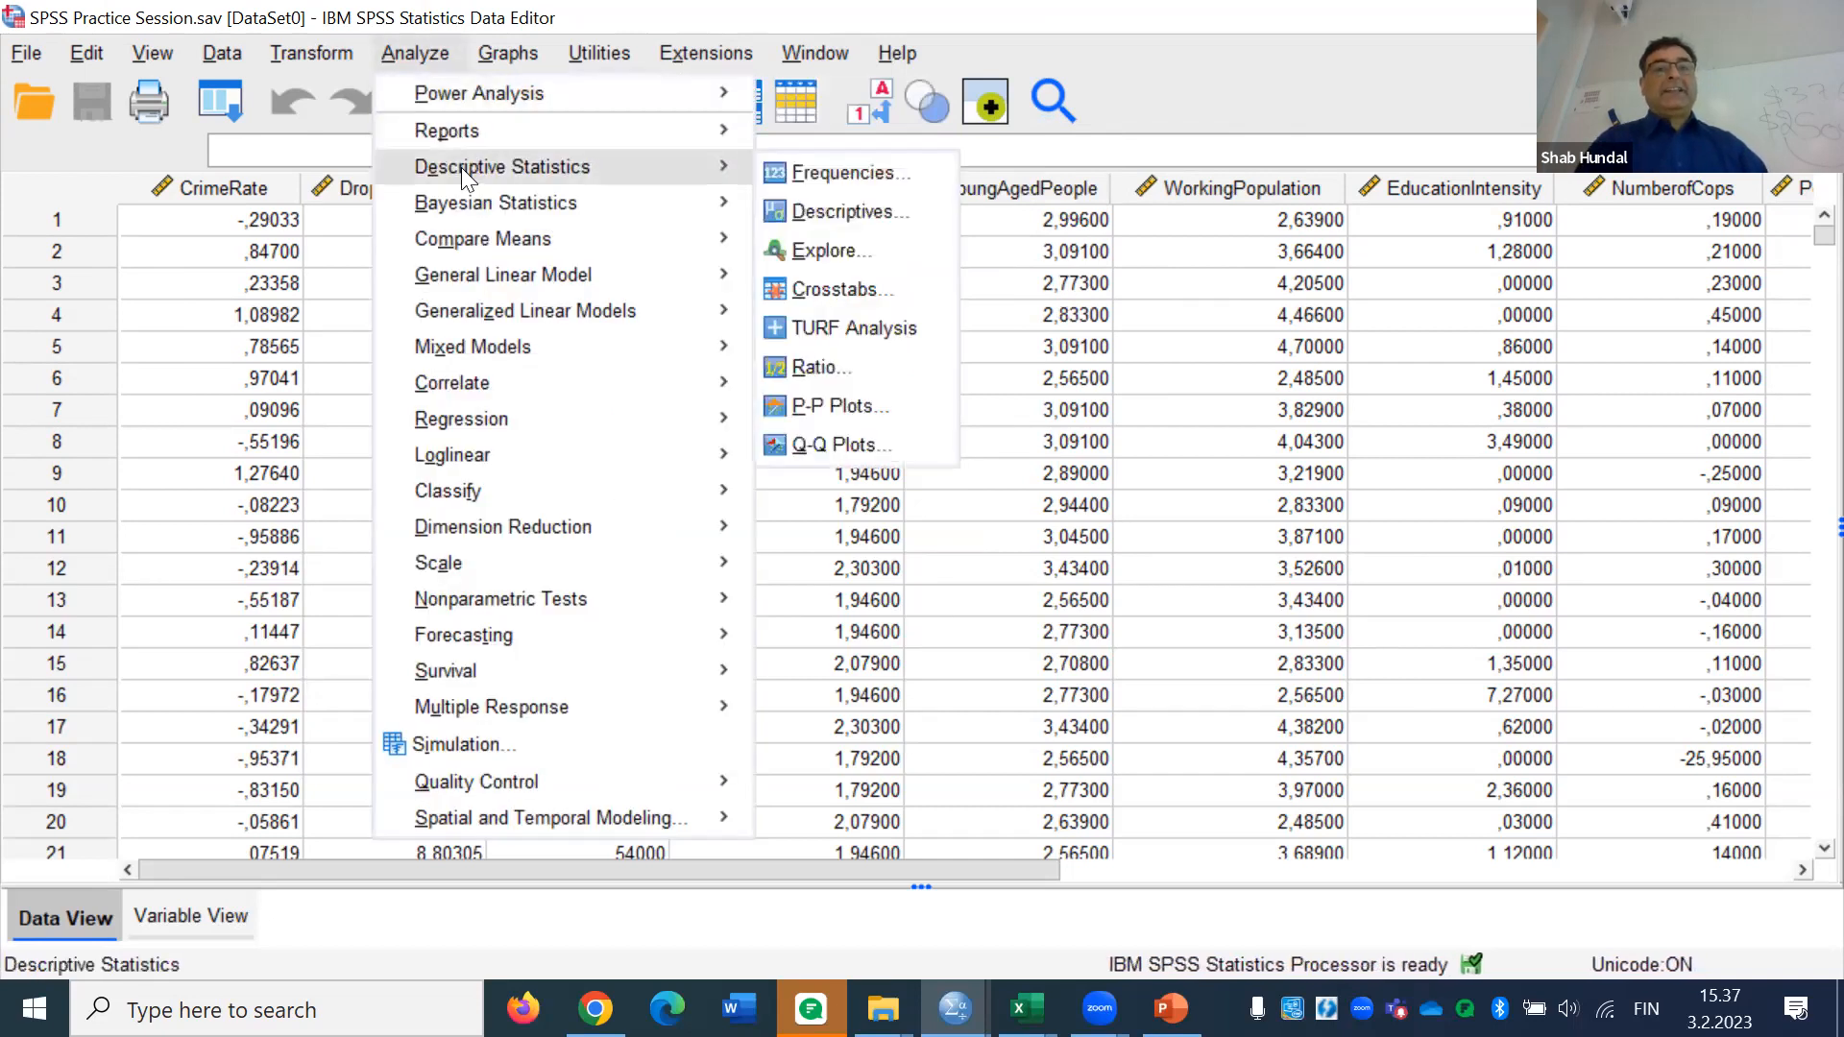
click(828, 173)
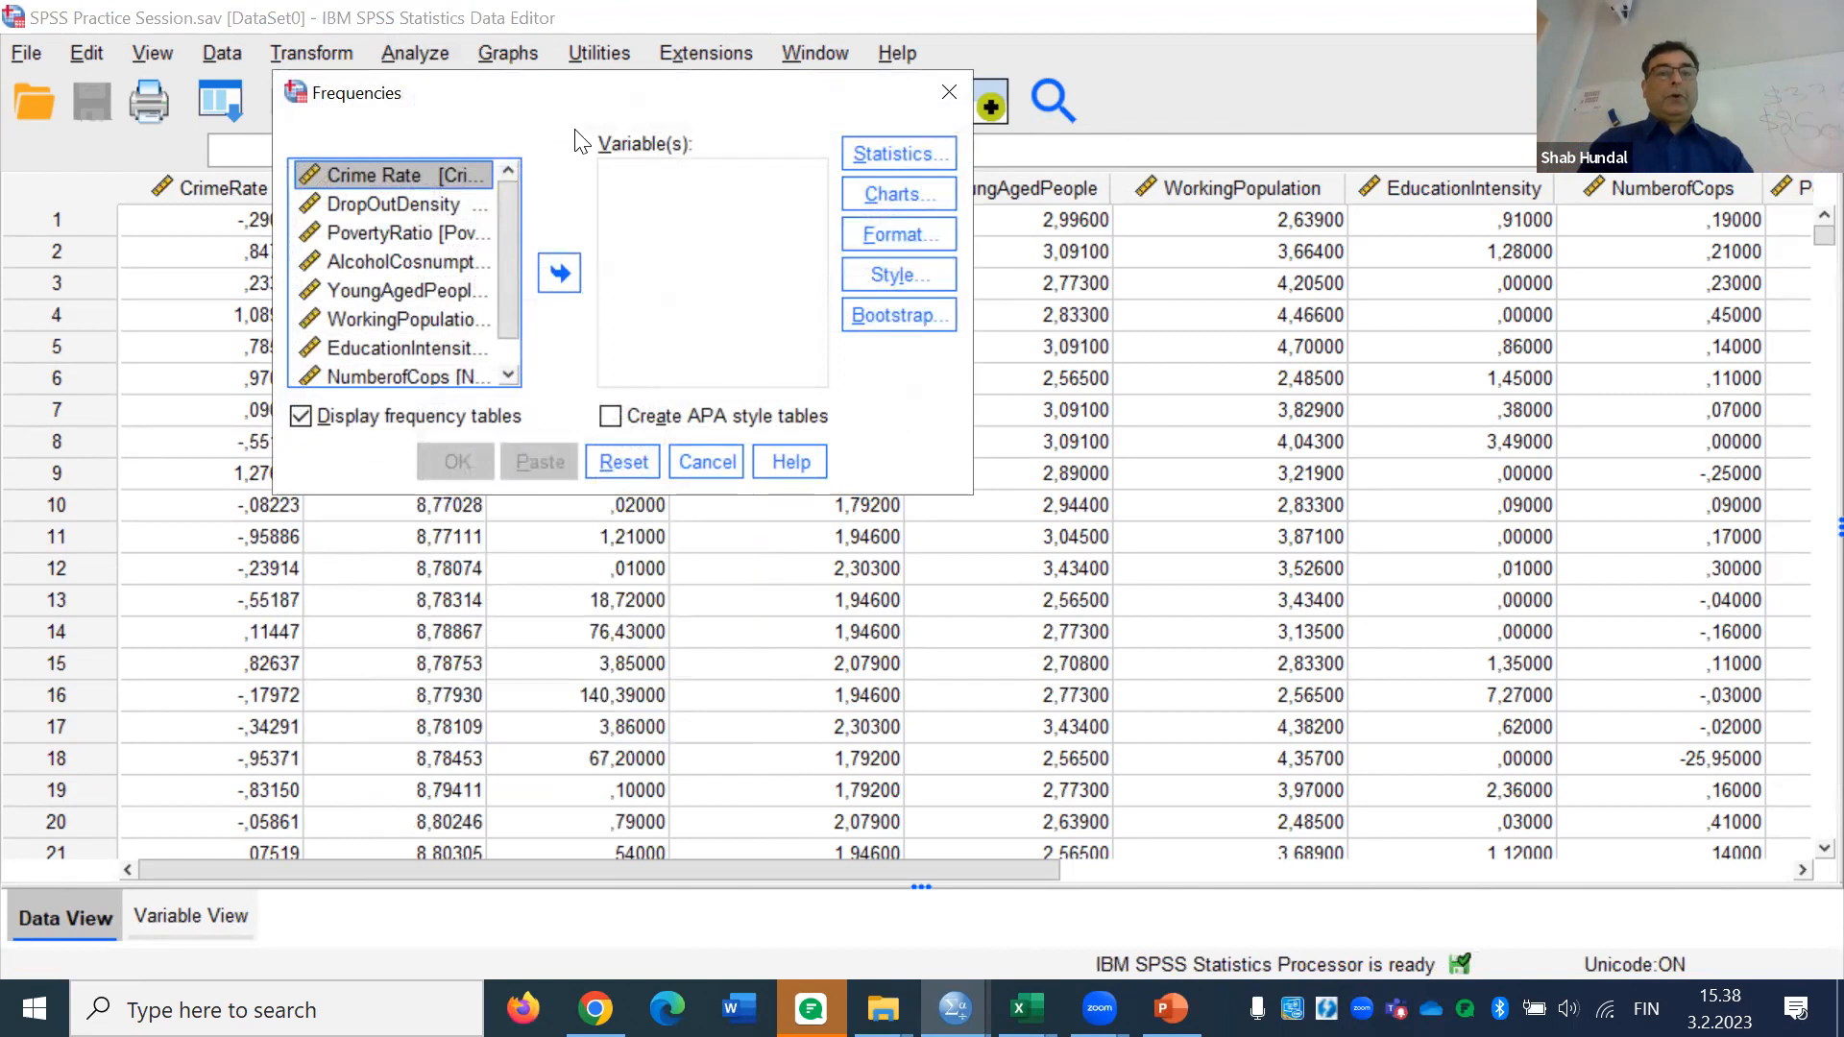
drag(521, 98, 552, 207)
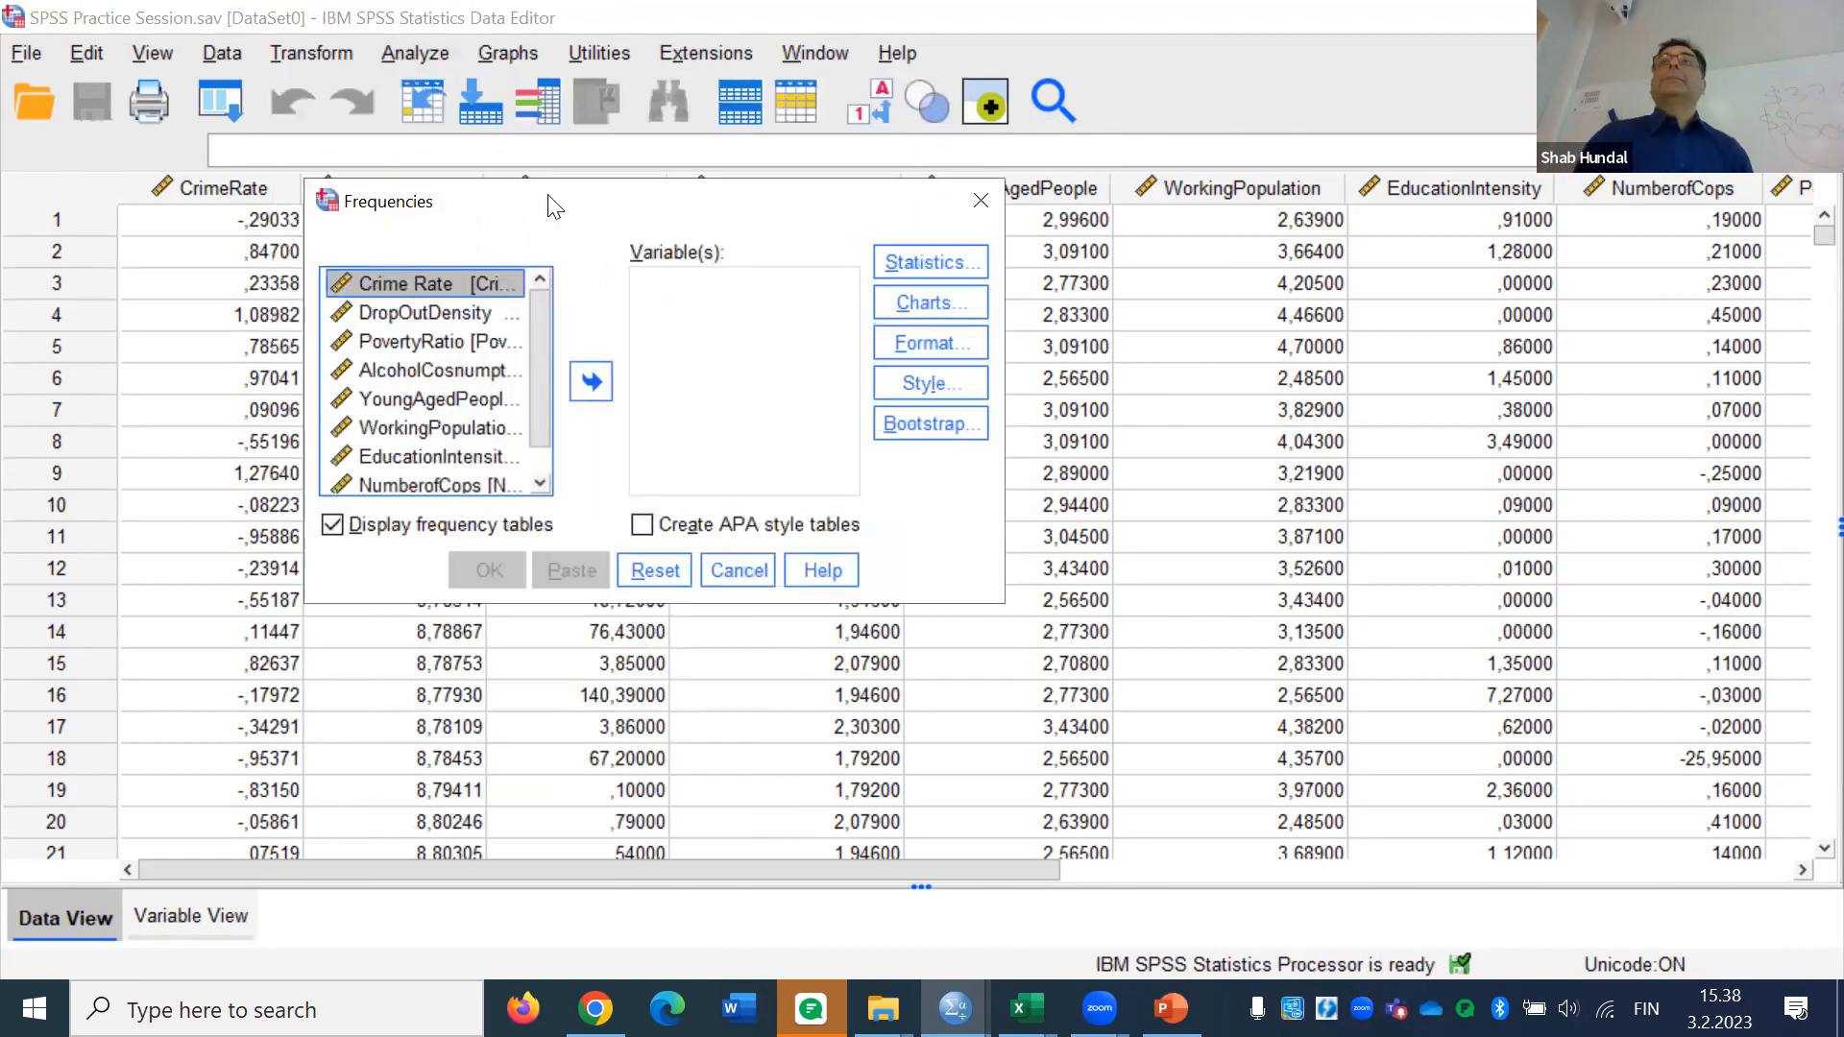
click(1174, 183)
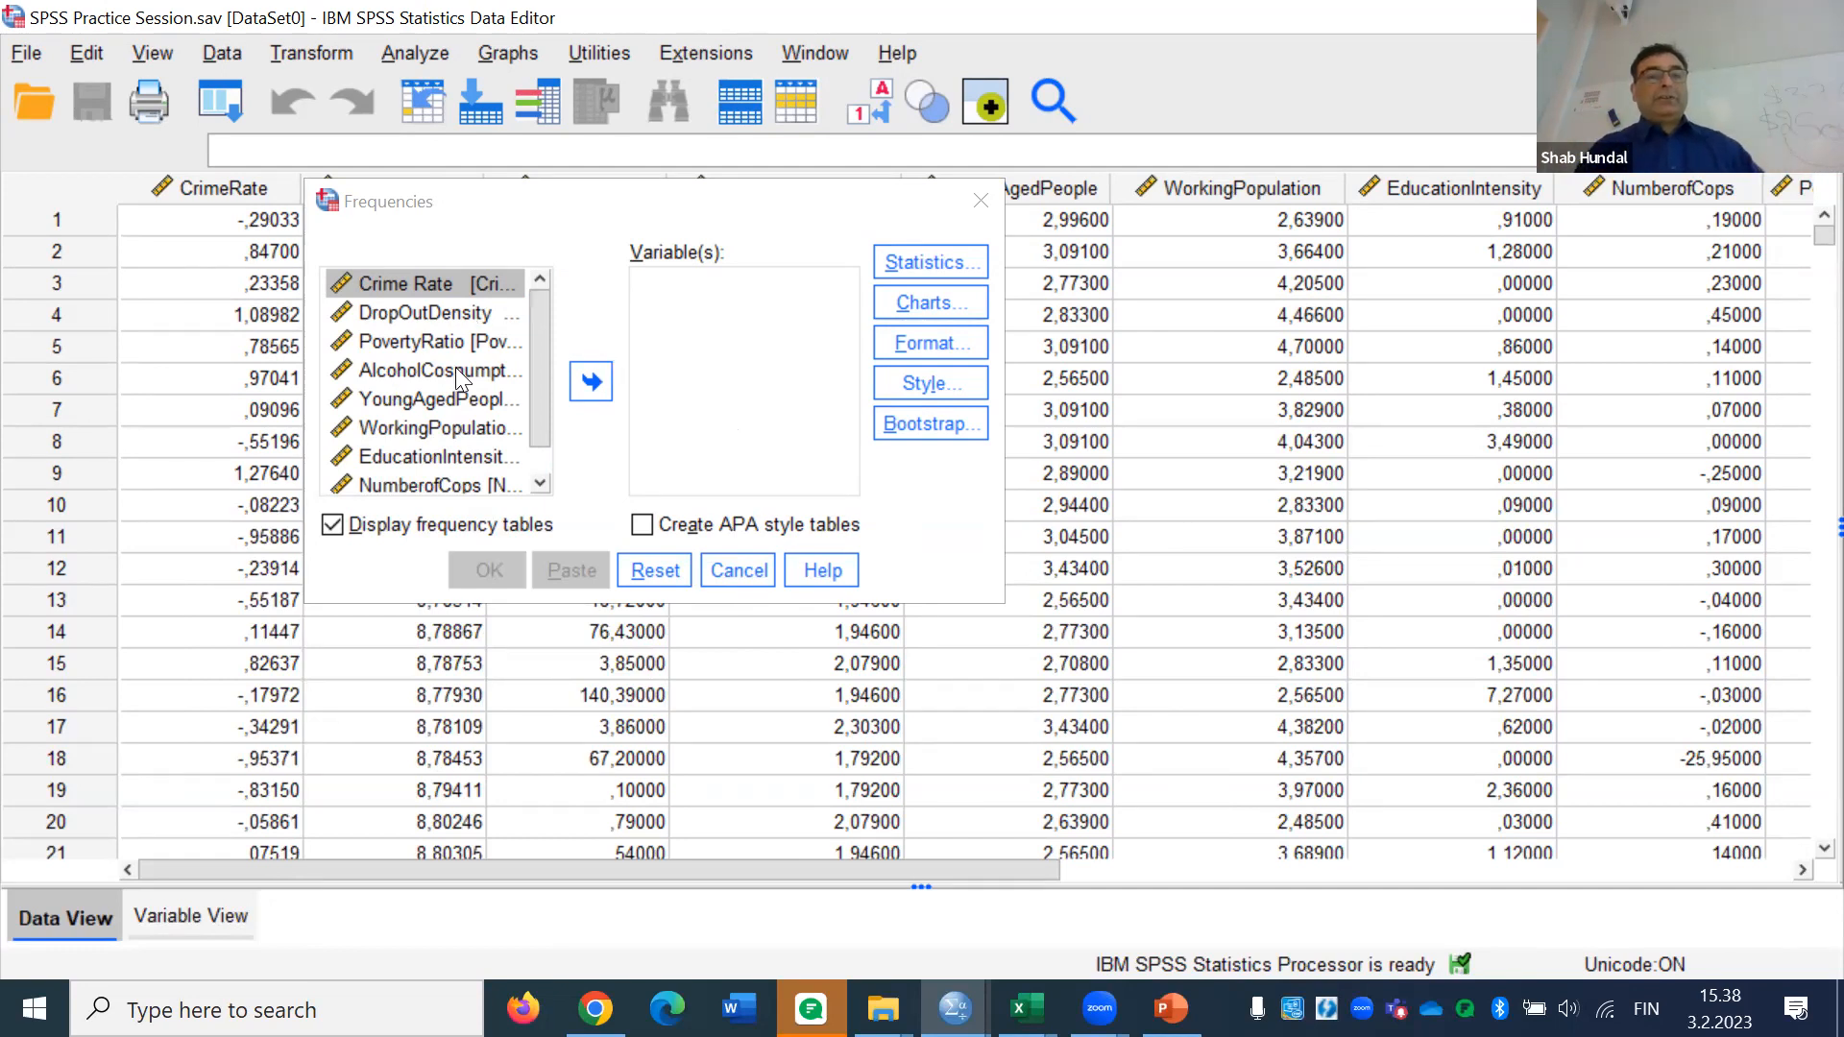
Add all nine variables, from Crime Rate to PopulationDensity, to the Frequencies analysis
click(585, 378)
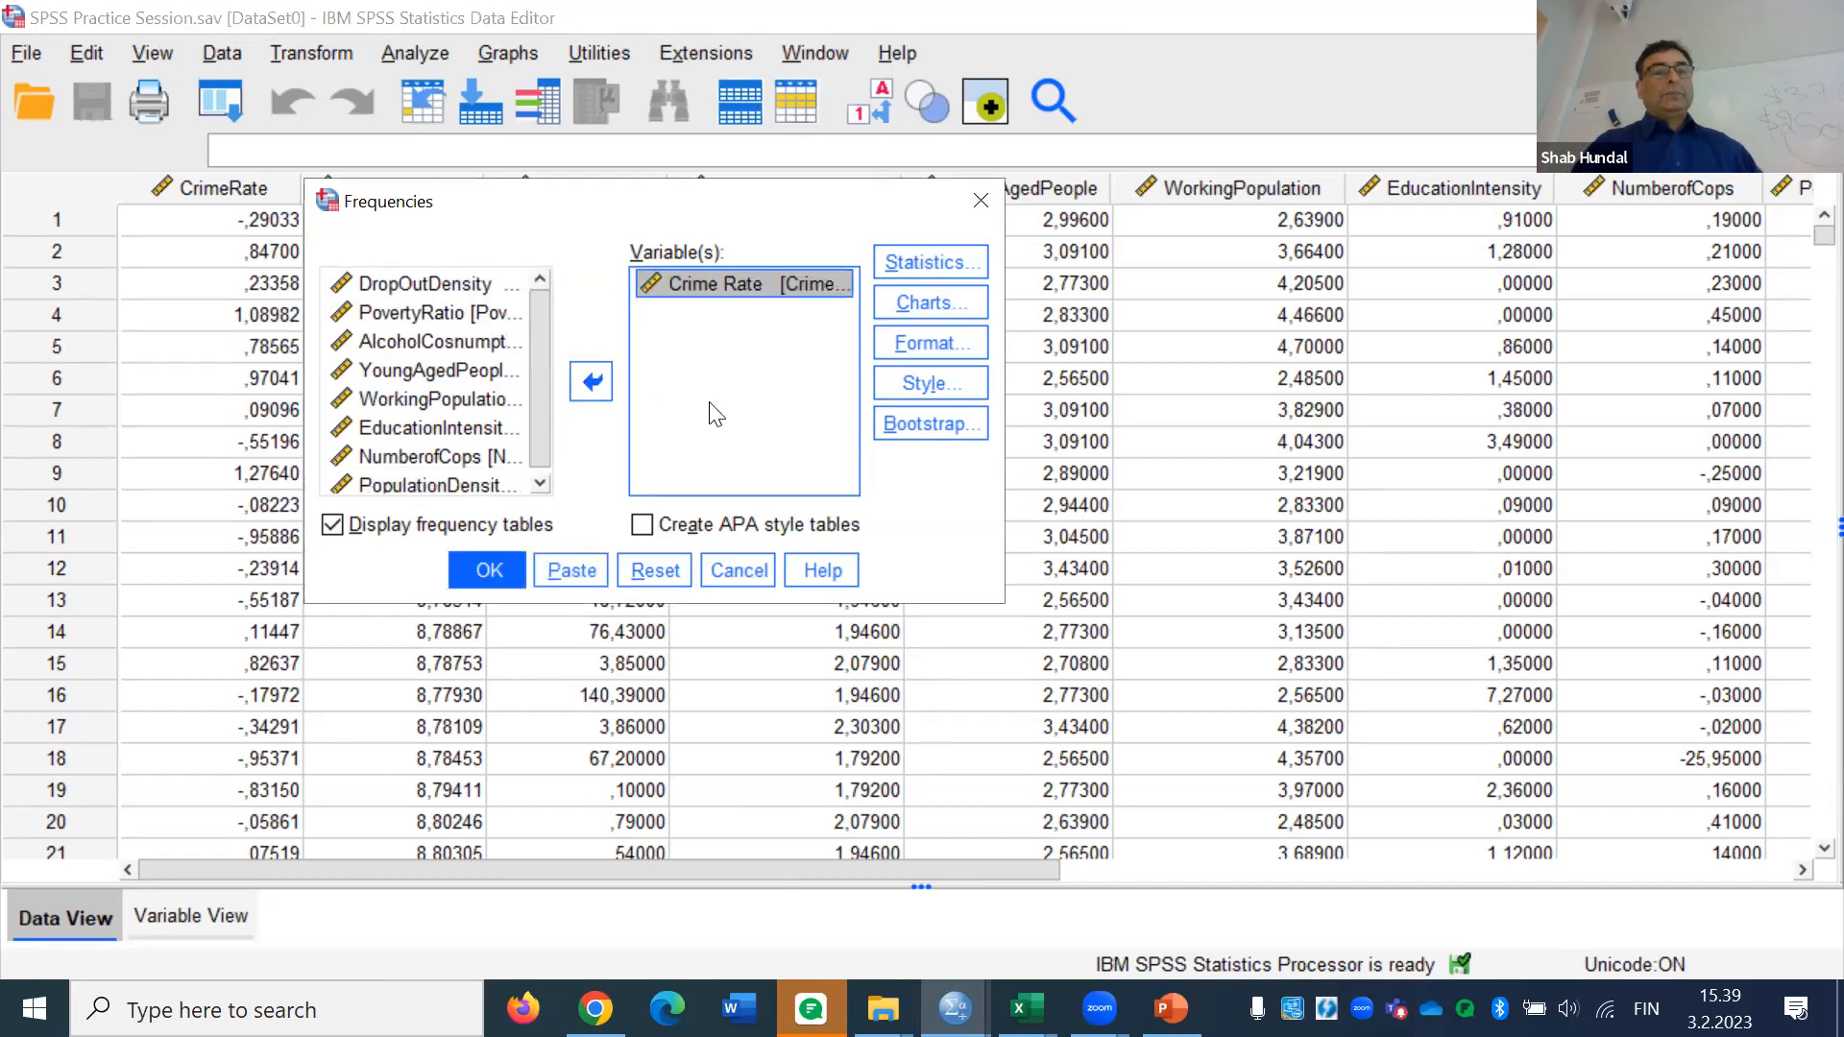
click(591, 381)
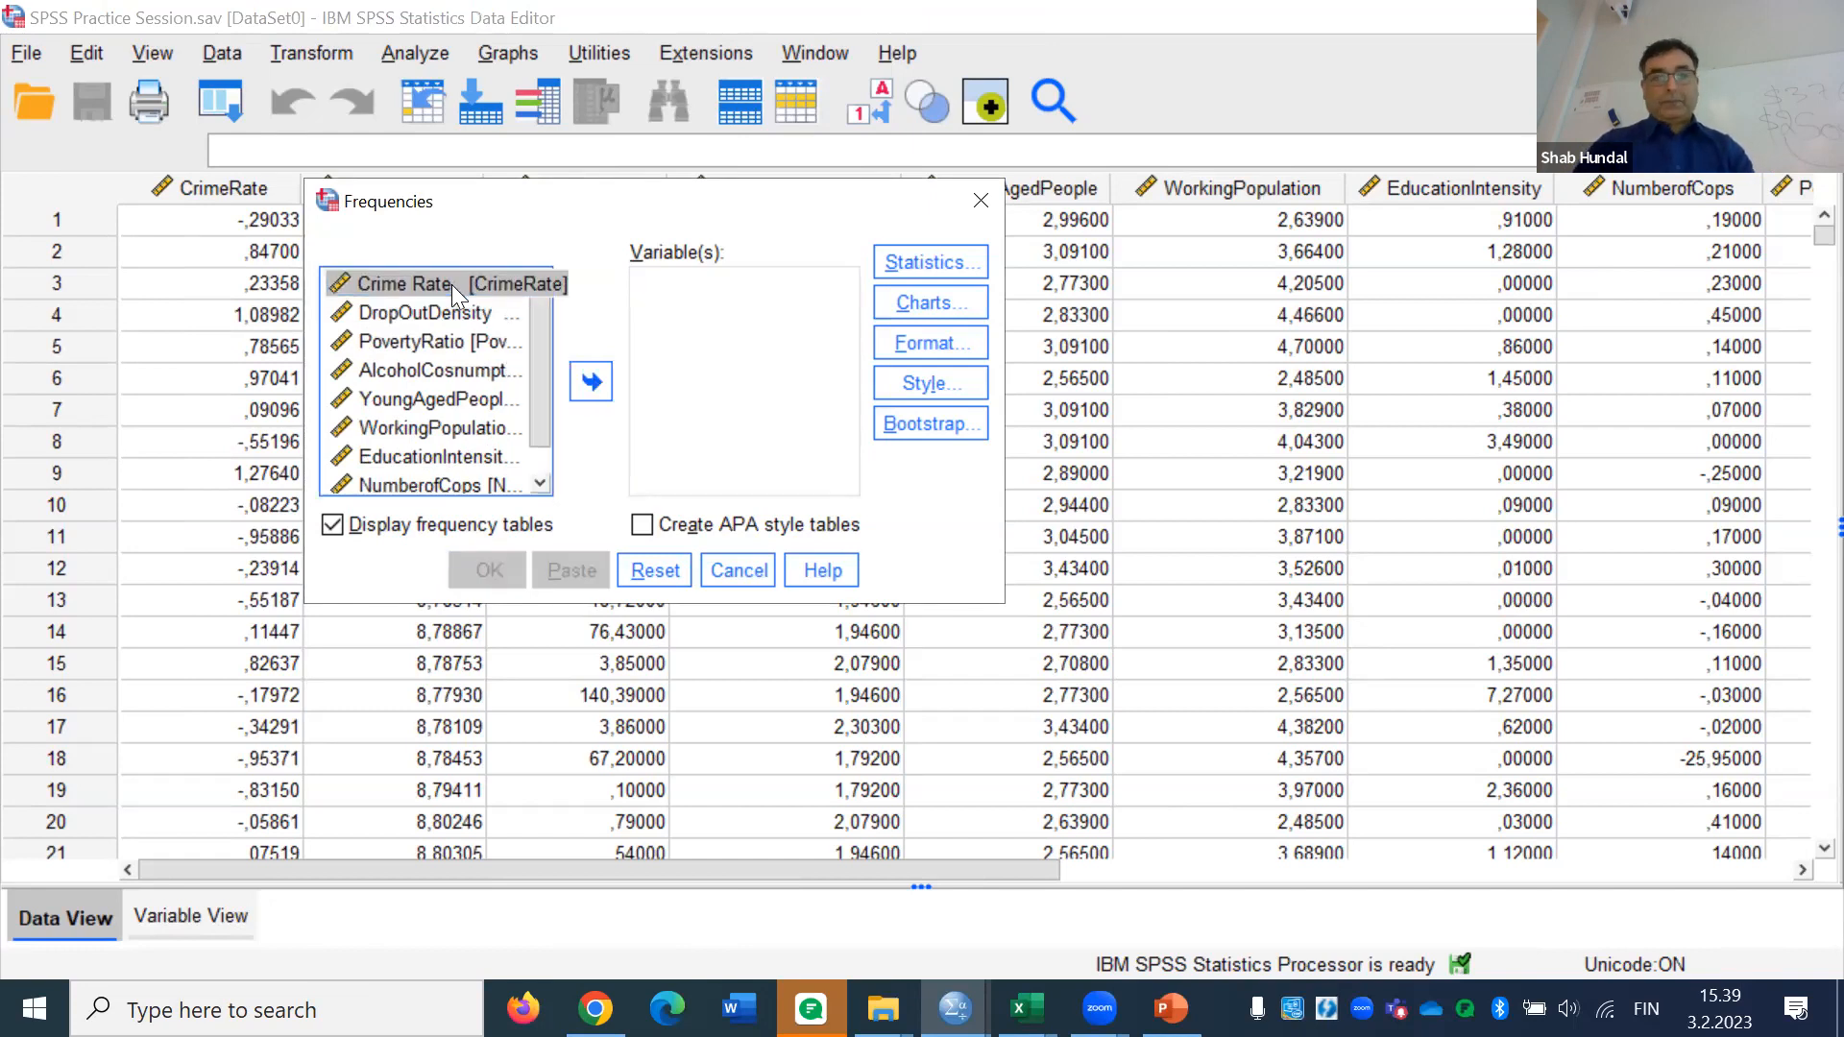
key(shift+Down)
key(shift+Down)
key(shift+Down)
key(shift+Down)
key(shift+Down)
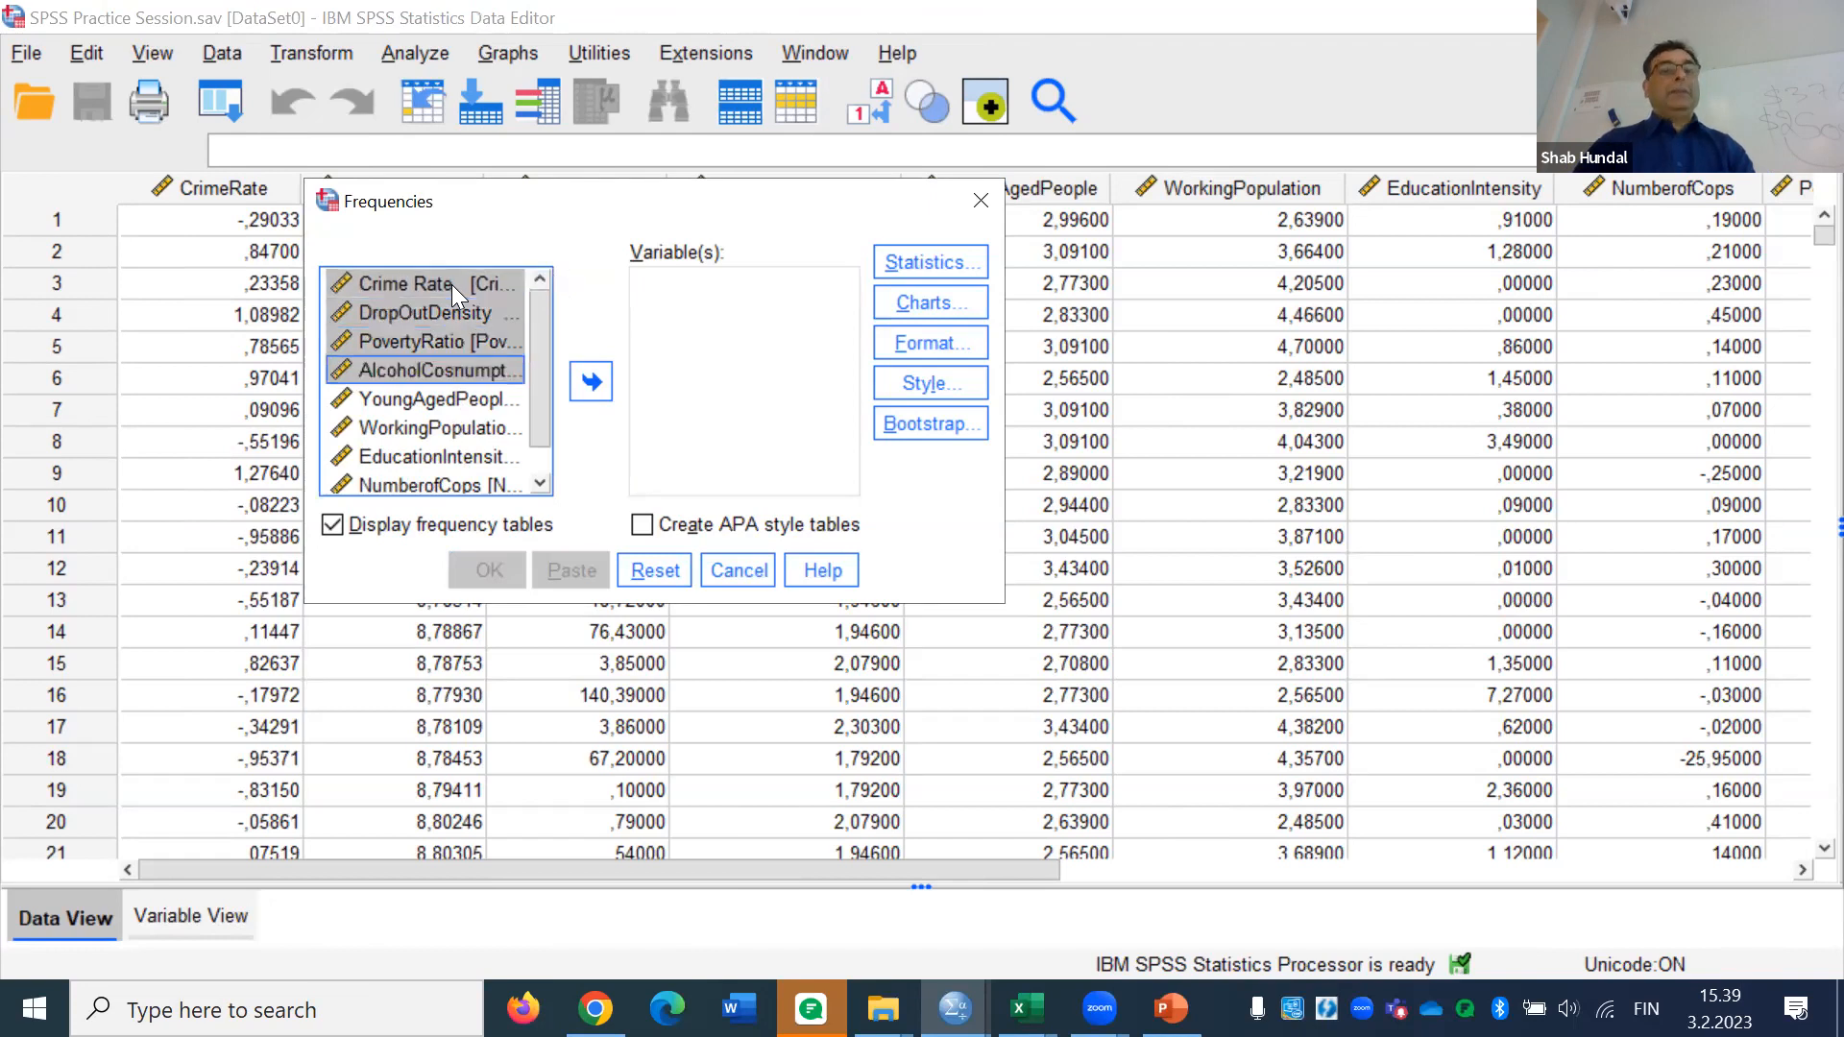
key(shift+Down)
key(shift+Down)
key(shift+Down)
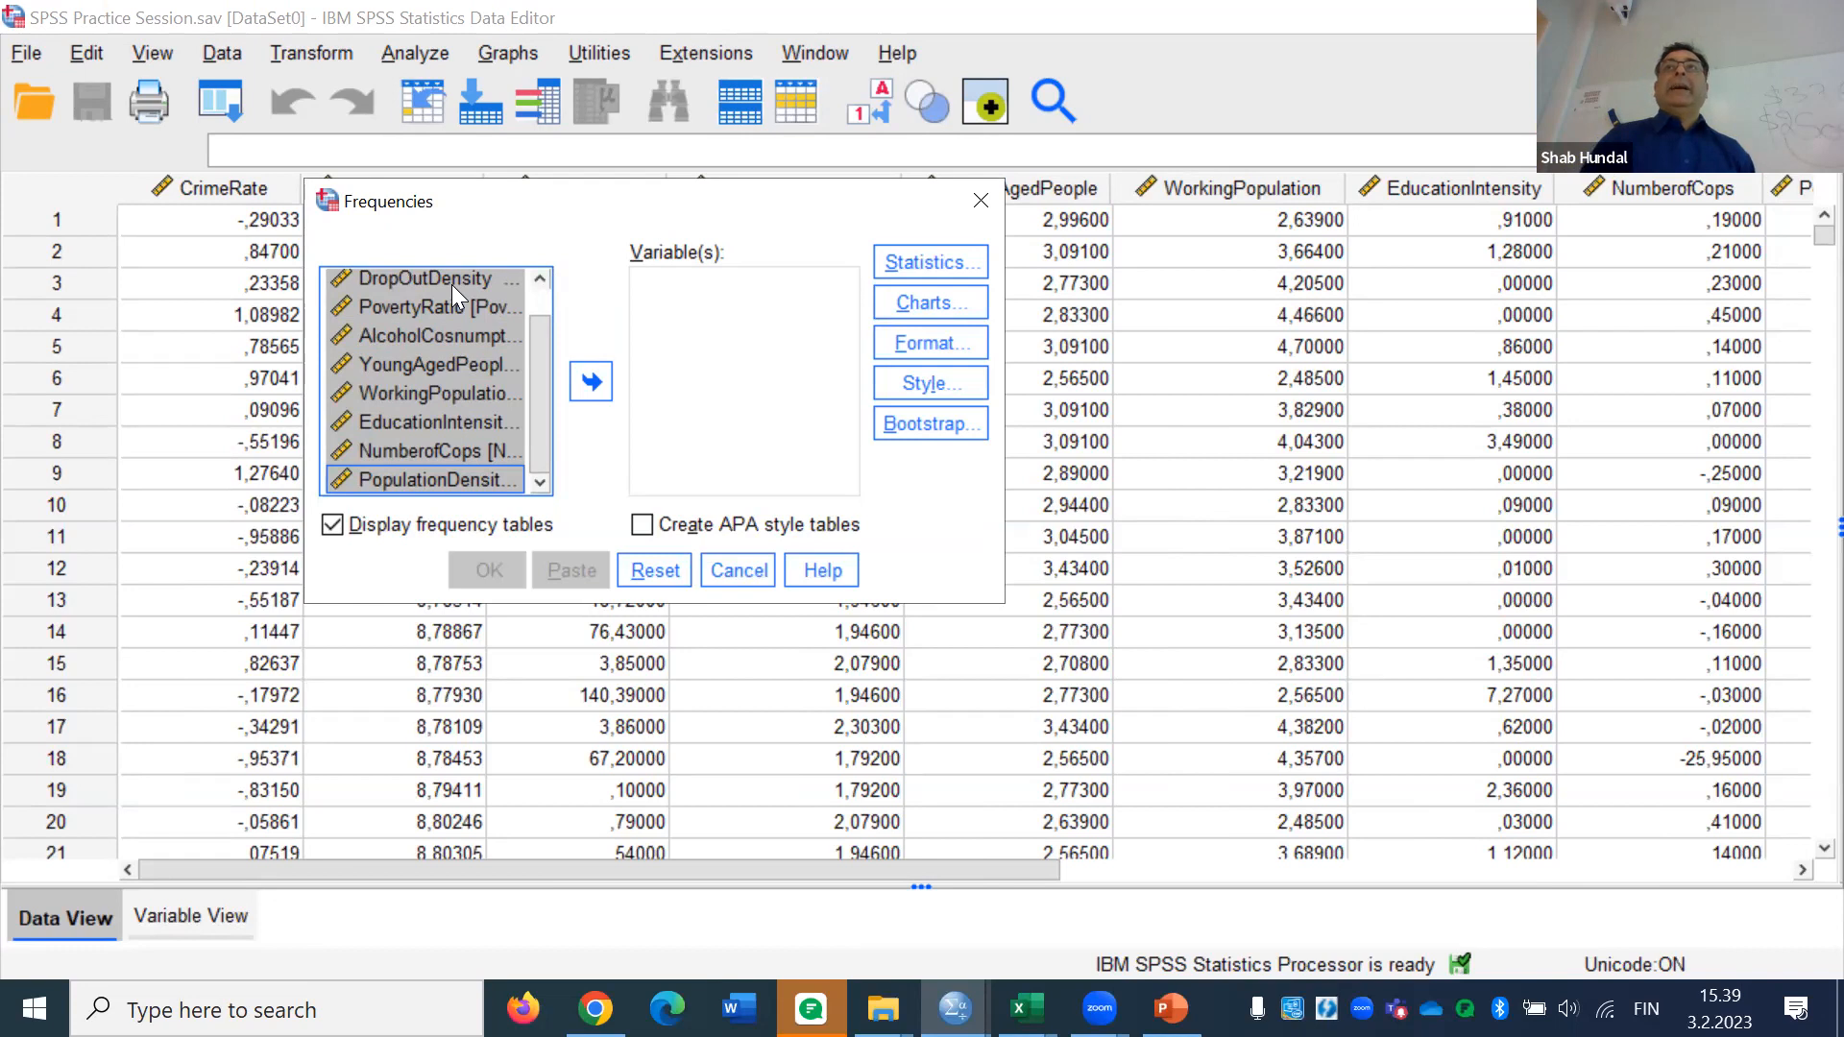
click(592, 382)
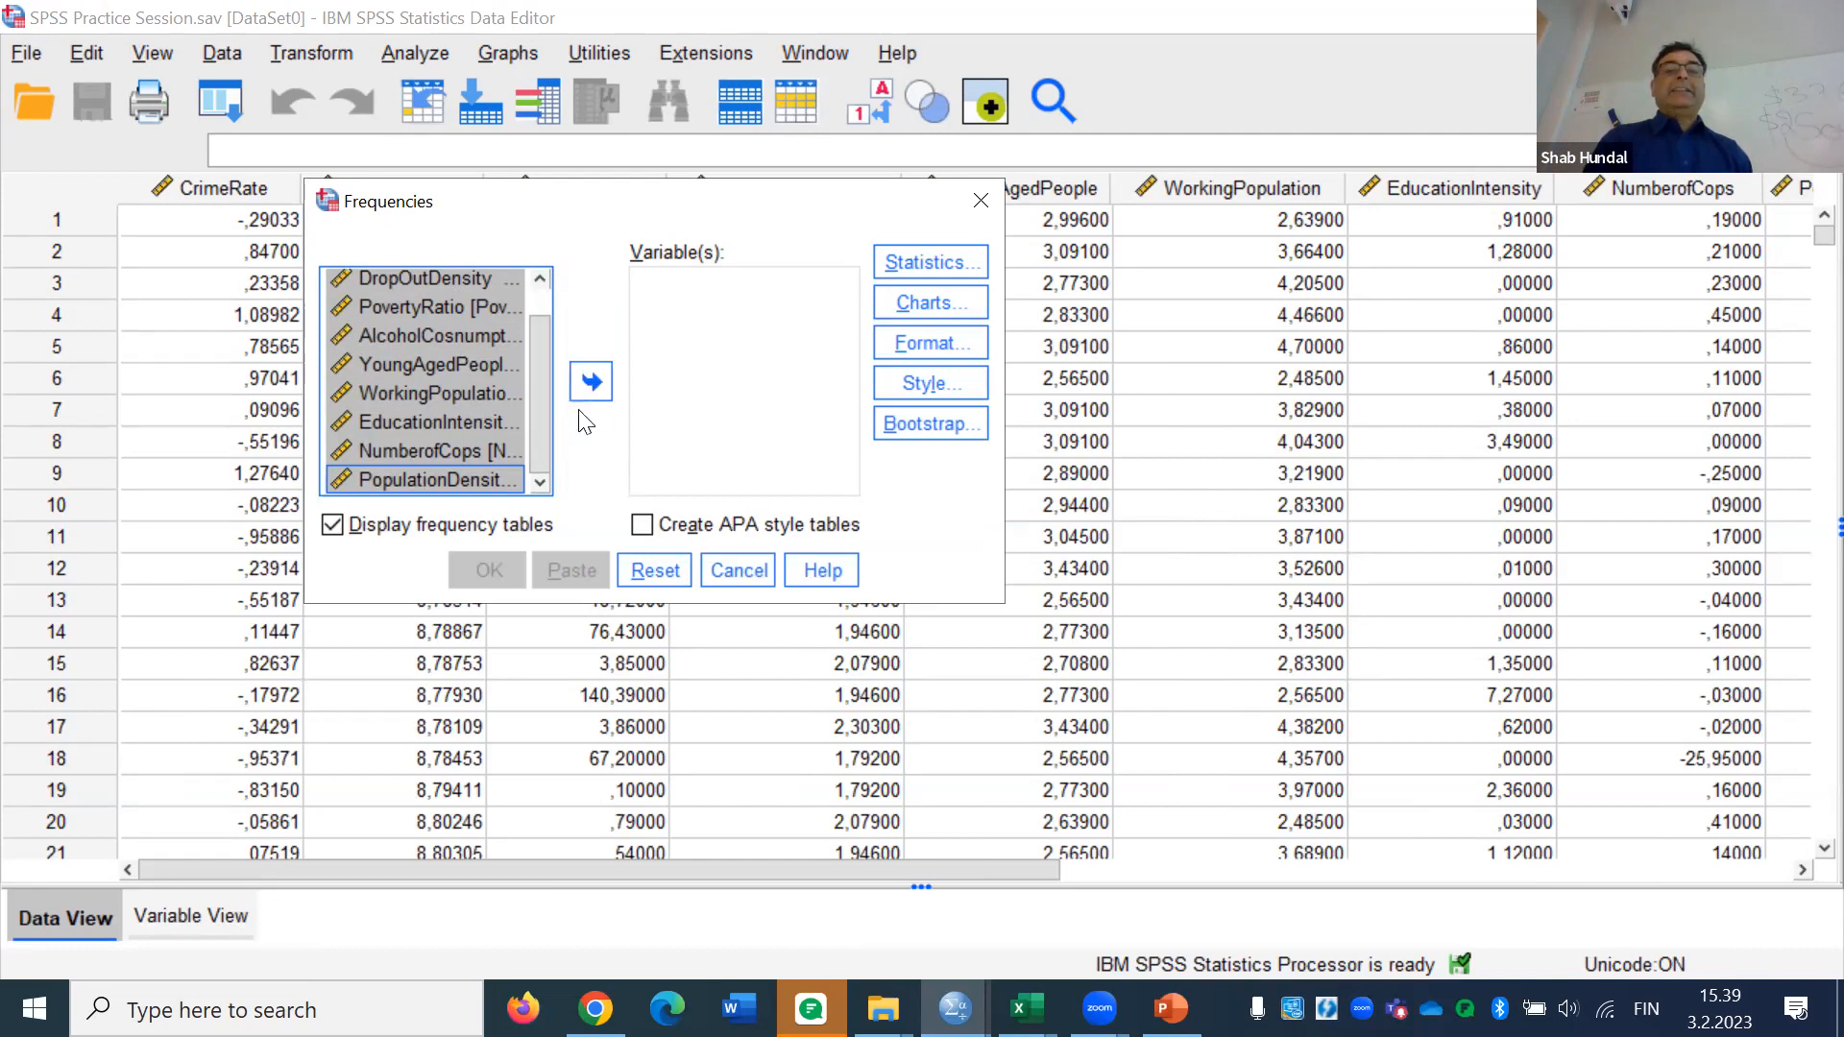
click(588, 388)
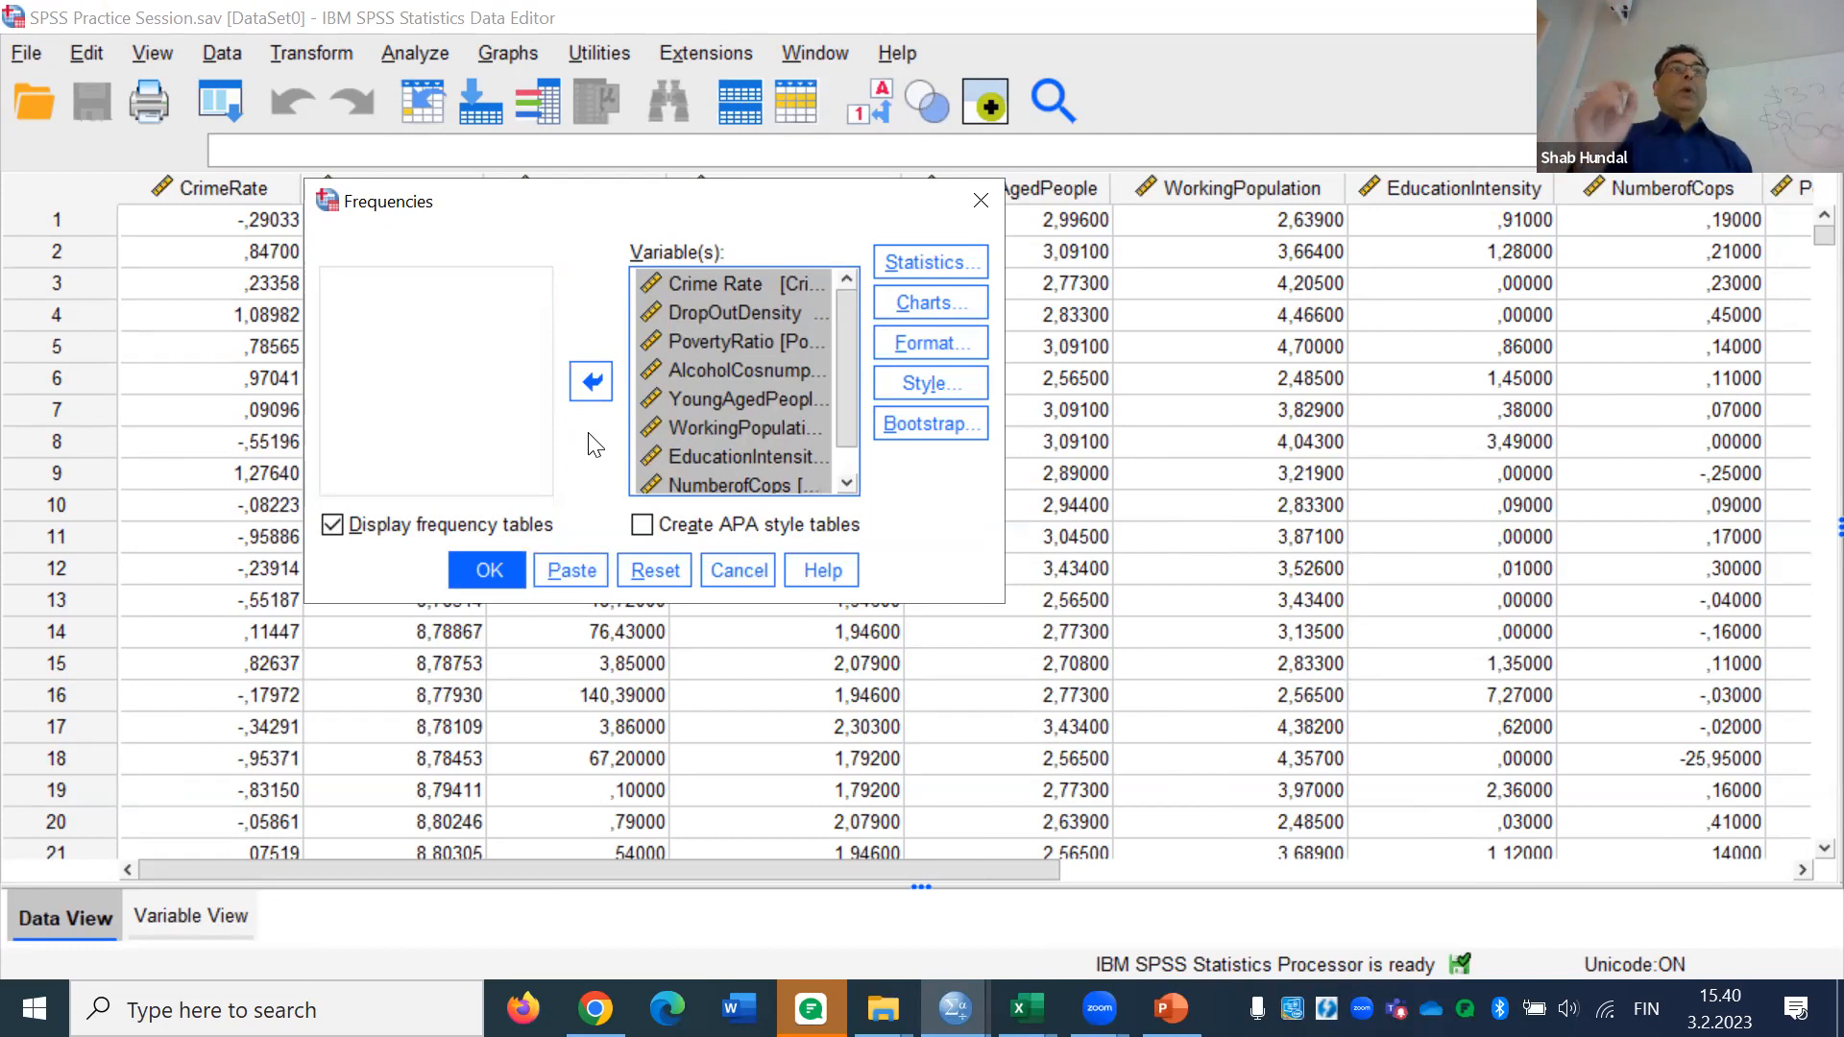
Take AlcoholCosnumption out of the analysis variables and add it back at the end of the list
click(707, 376)
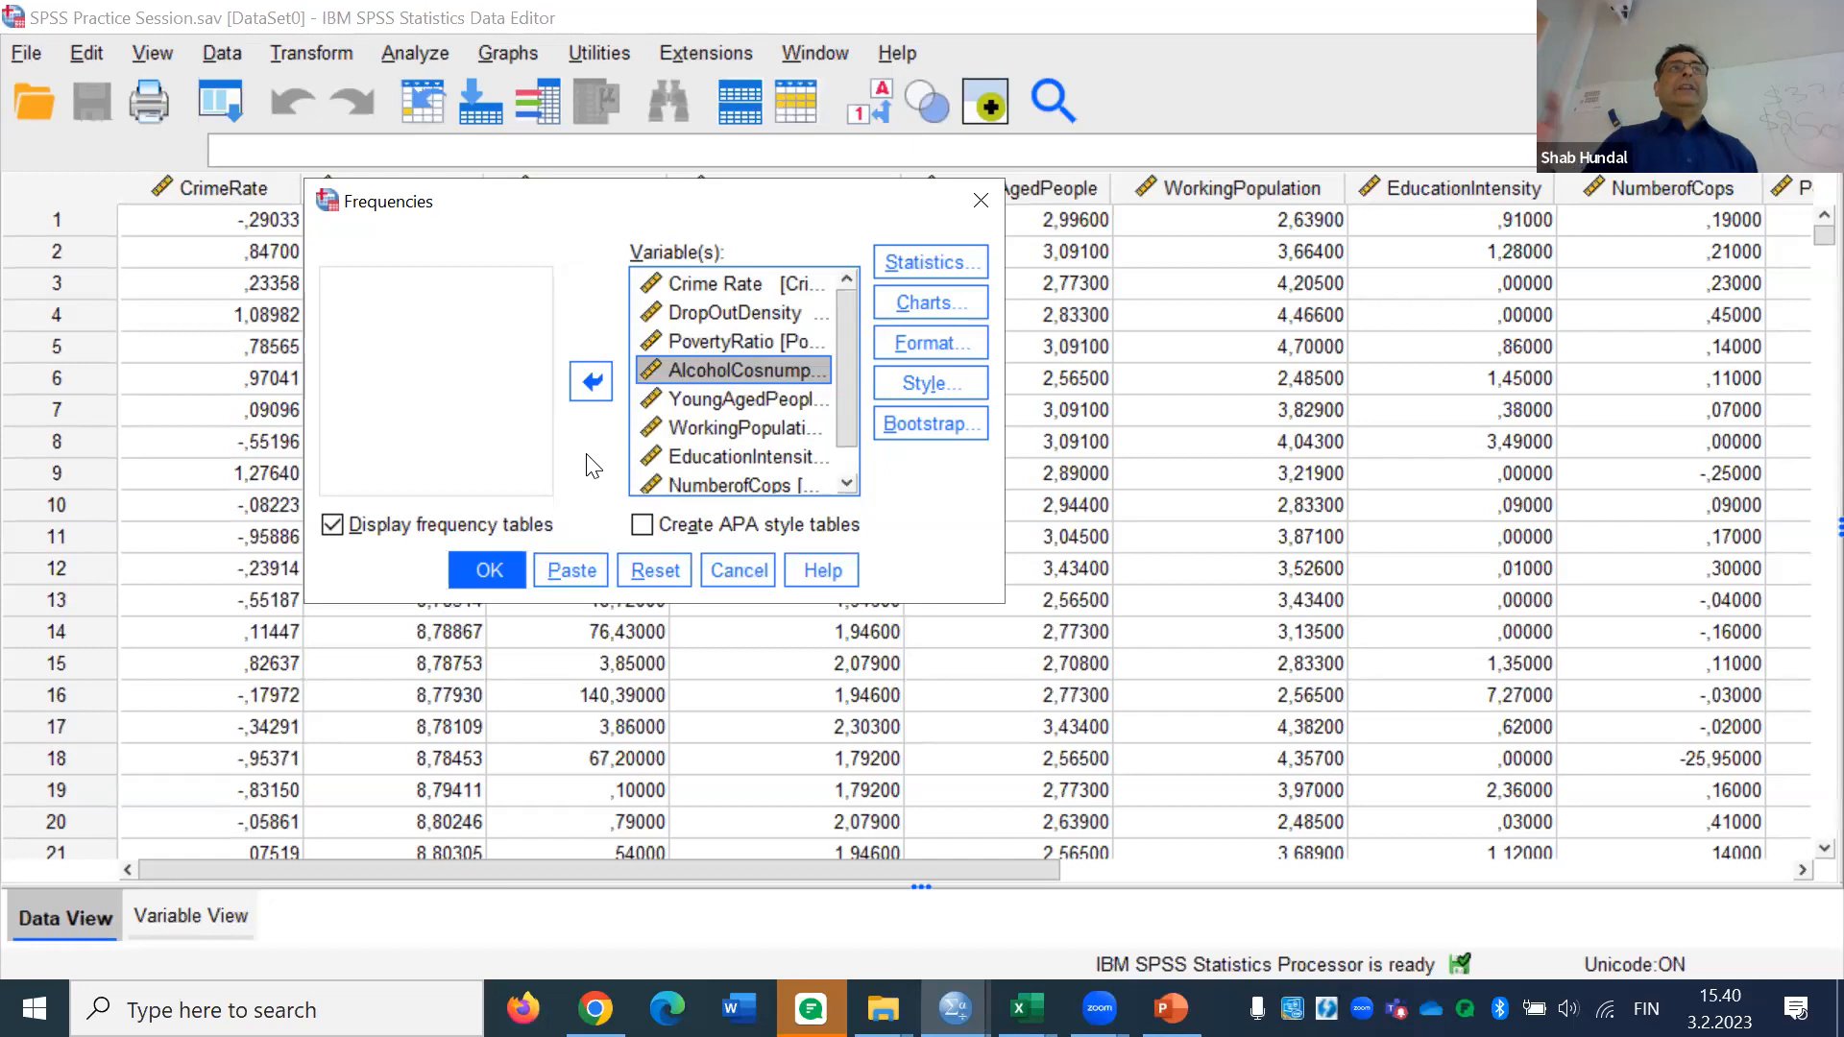
click(601, 389)
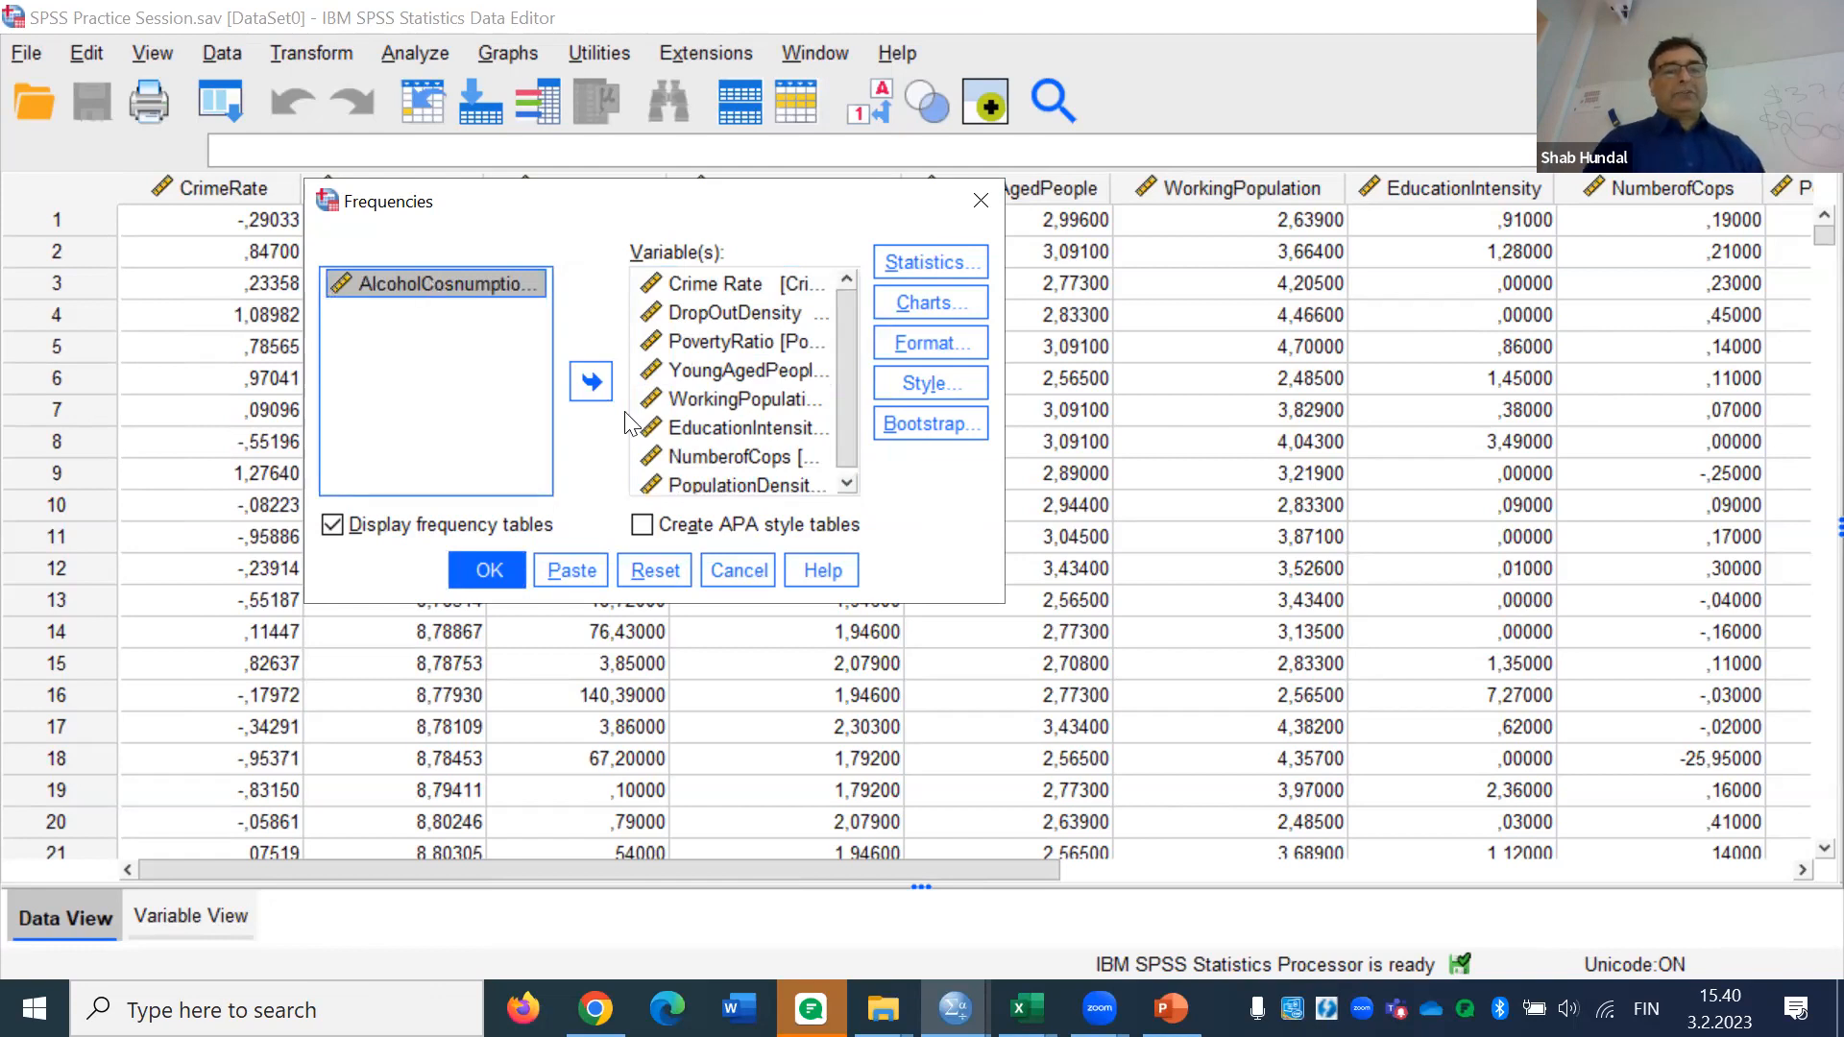
click(590, 377)
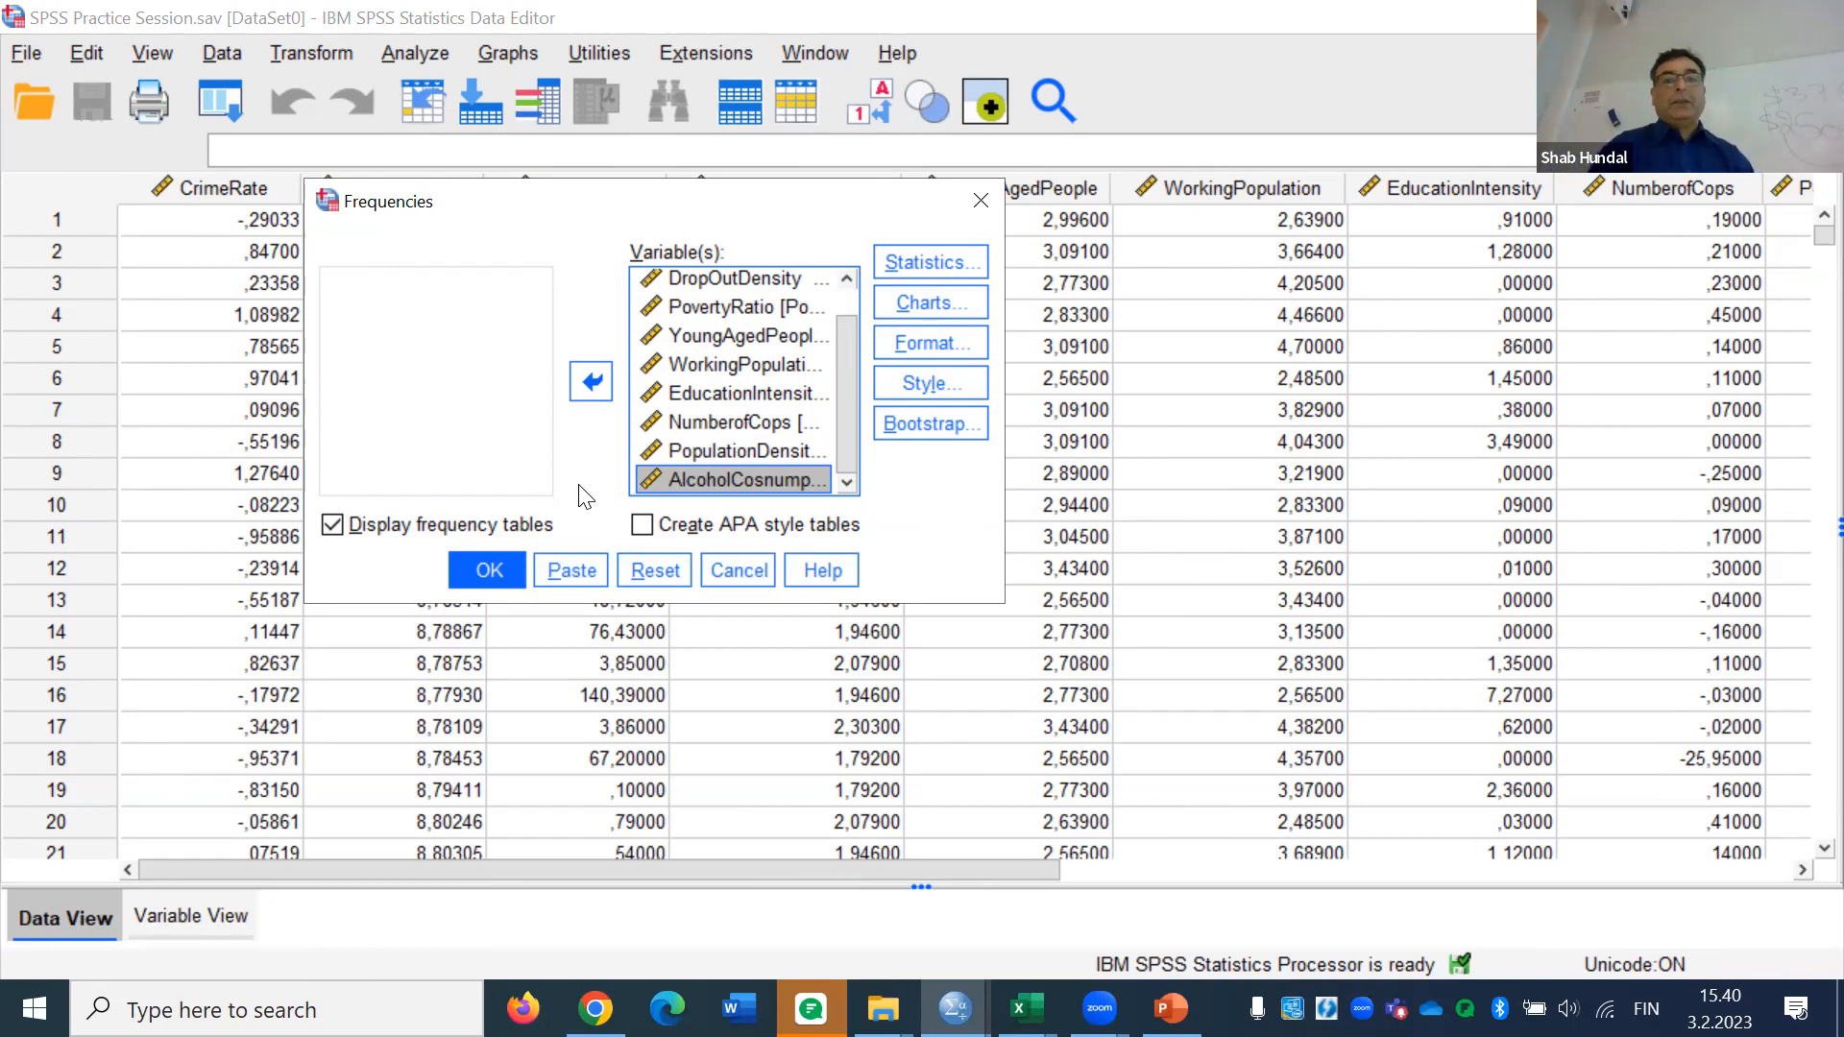
Request the mean and median as central tendency statistics for the Frequencies analysis
click(951, 262)
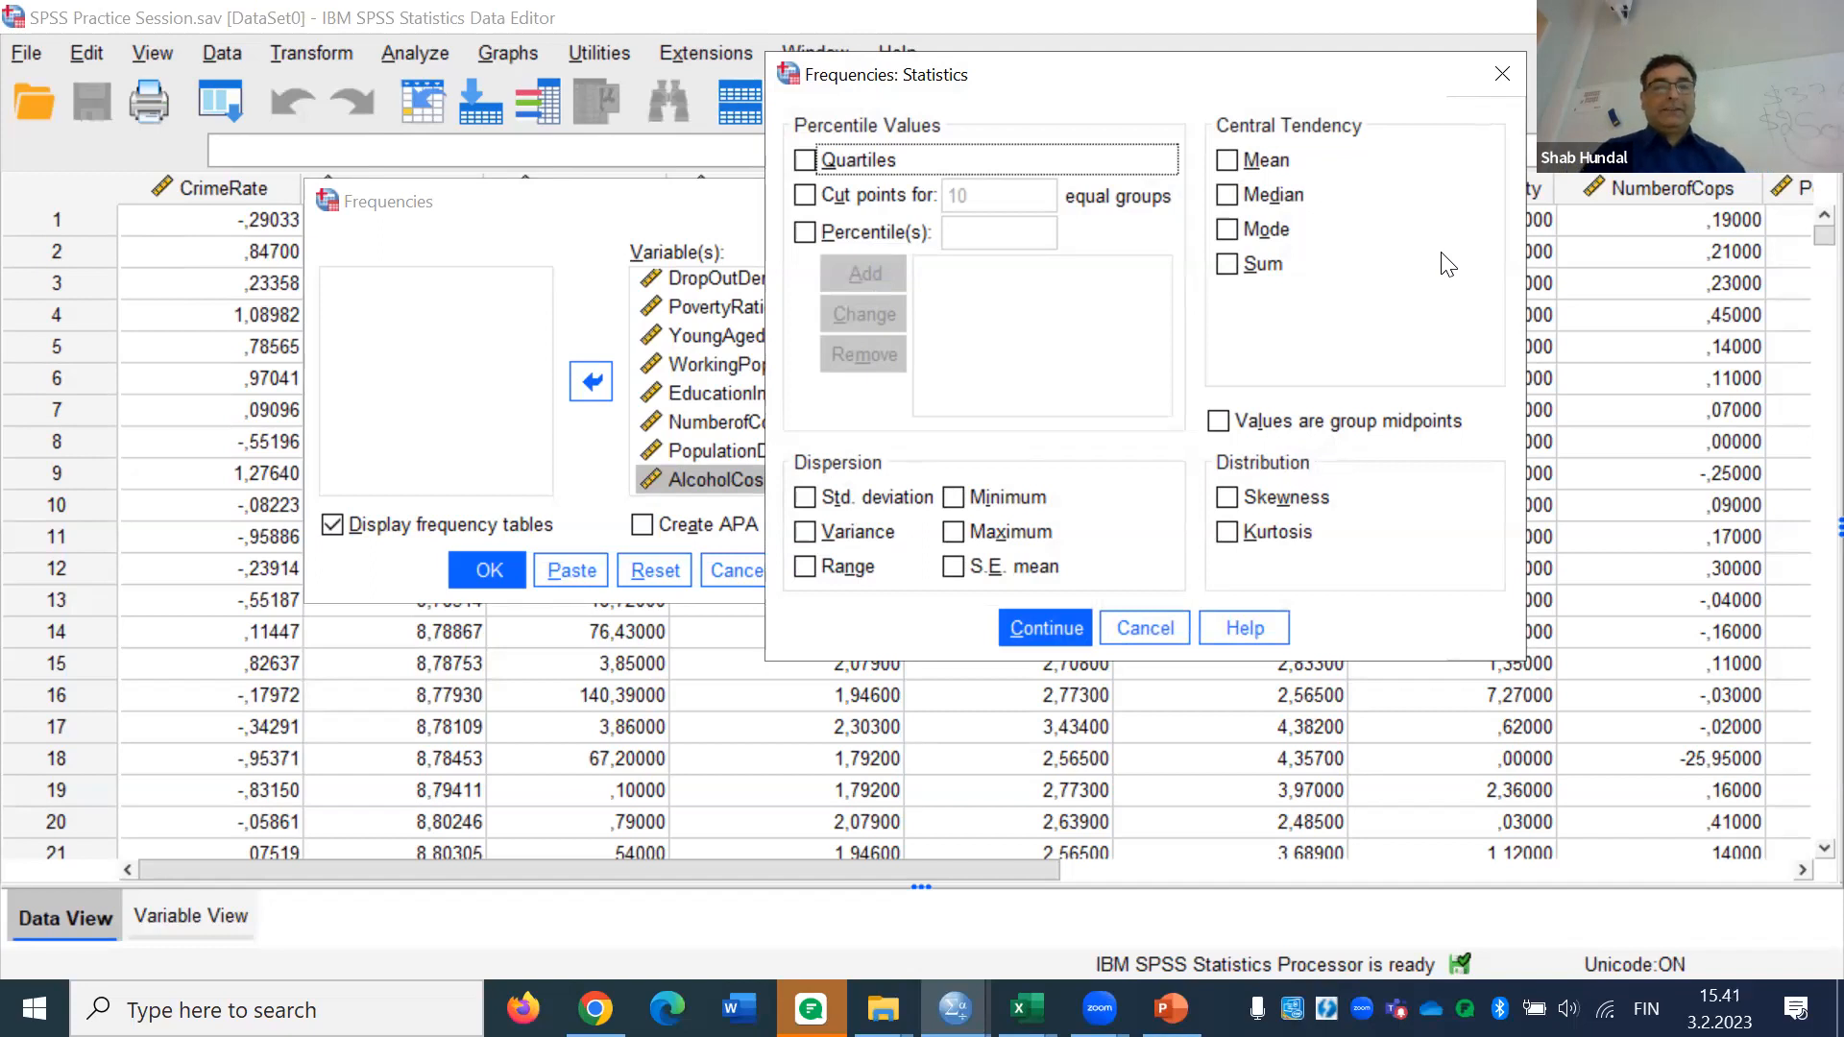
drag(1391, 85, 992, 241)
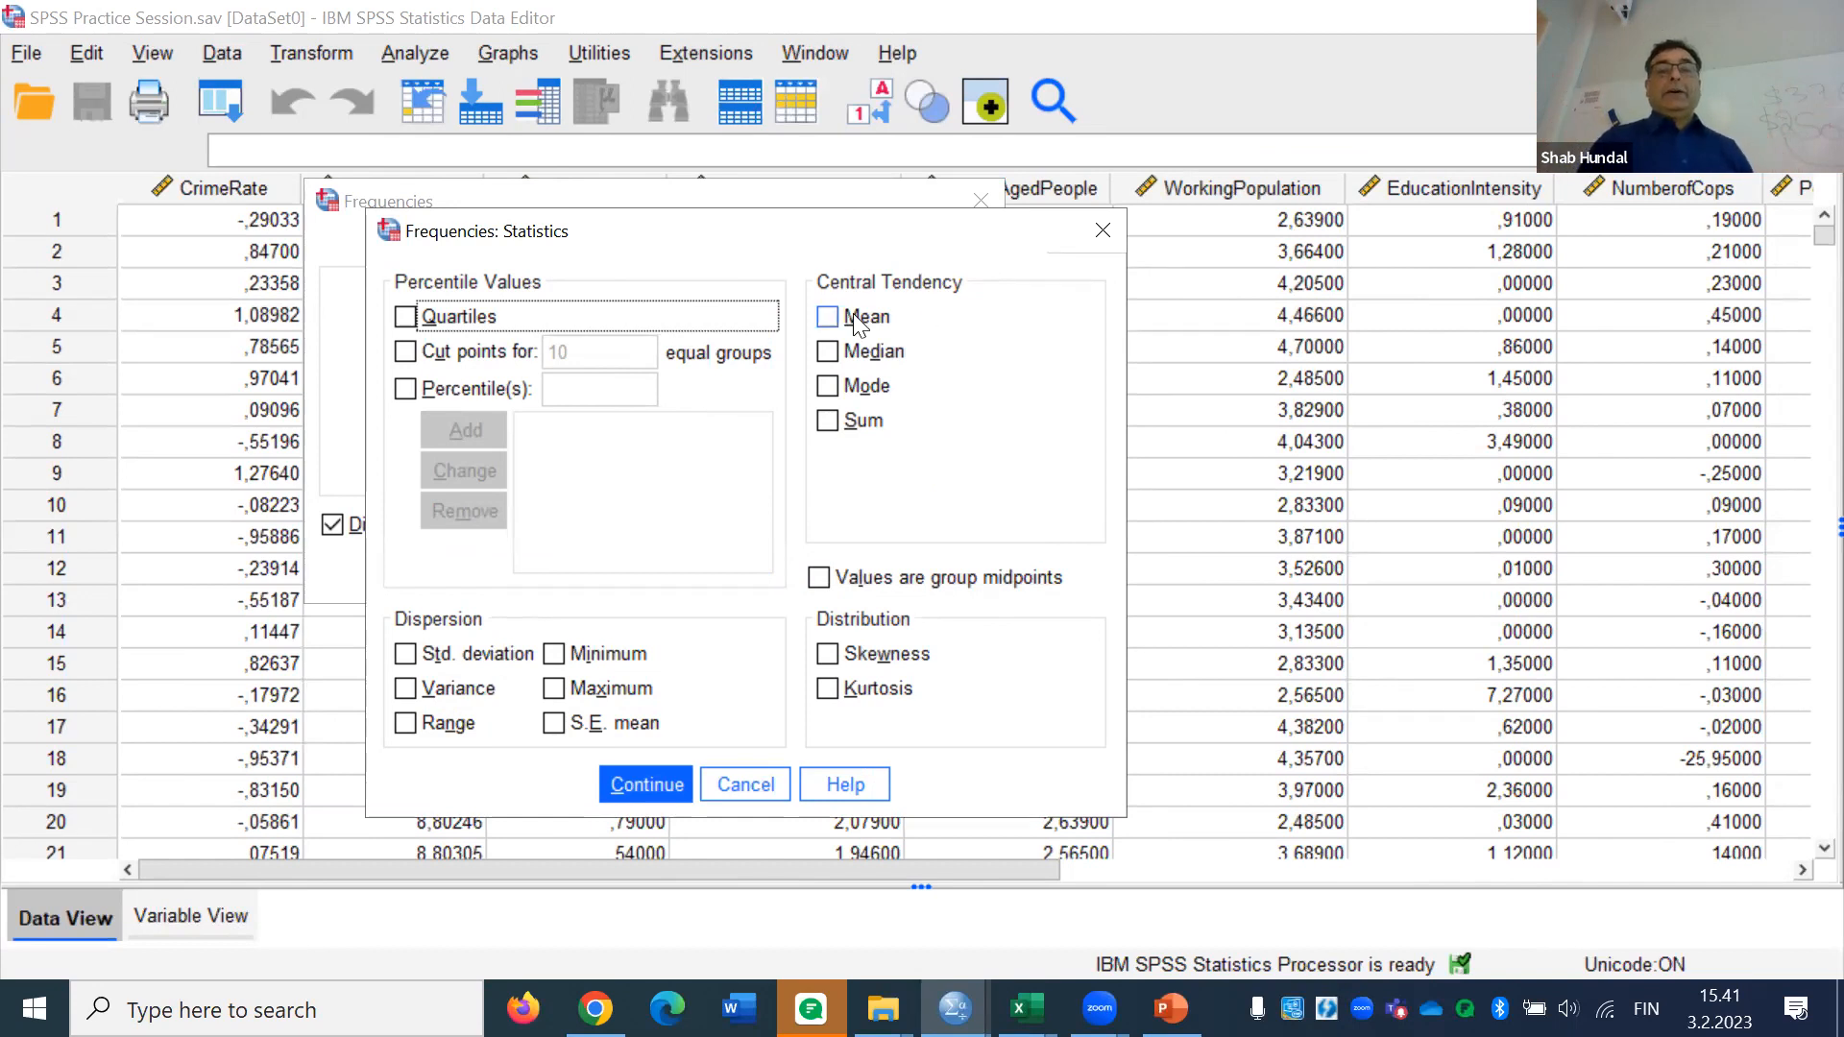
click(828, 317)
click(828, 353)
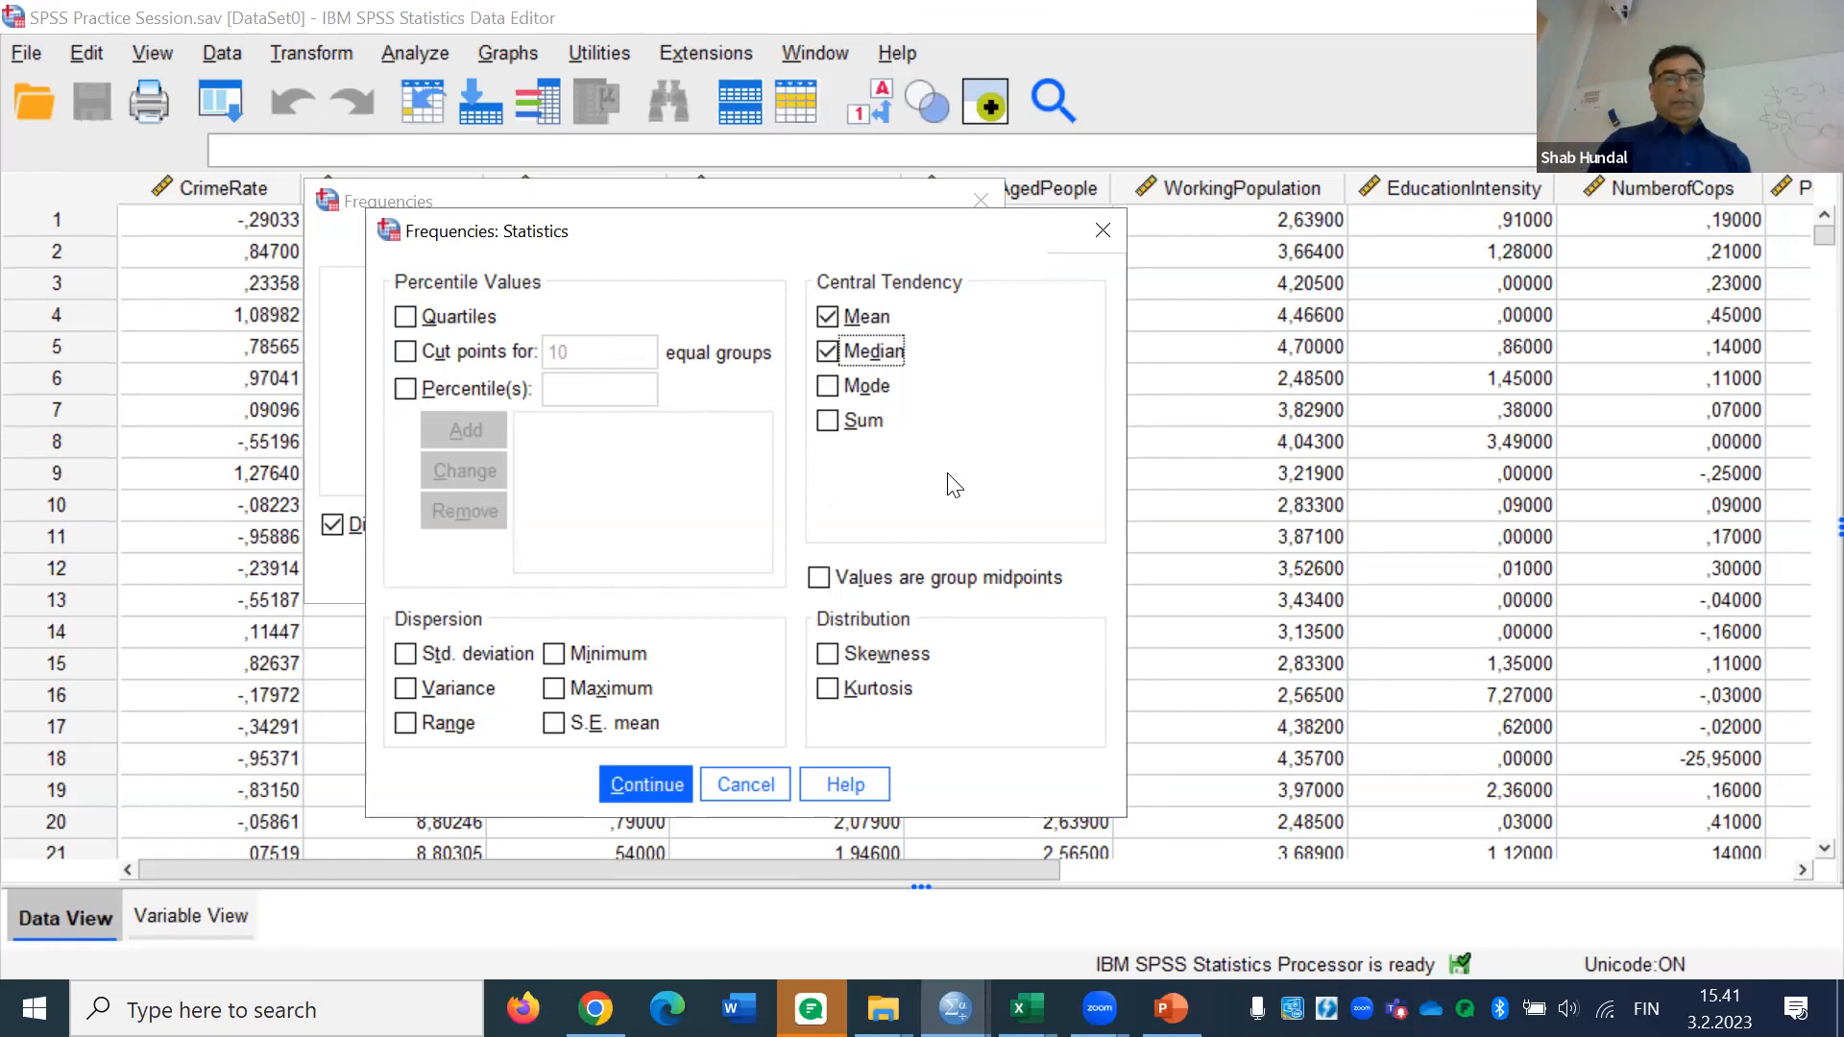
Include standard deviation, variance, minimum, maximum and range as the dispersion statistics
click(406, 654)
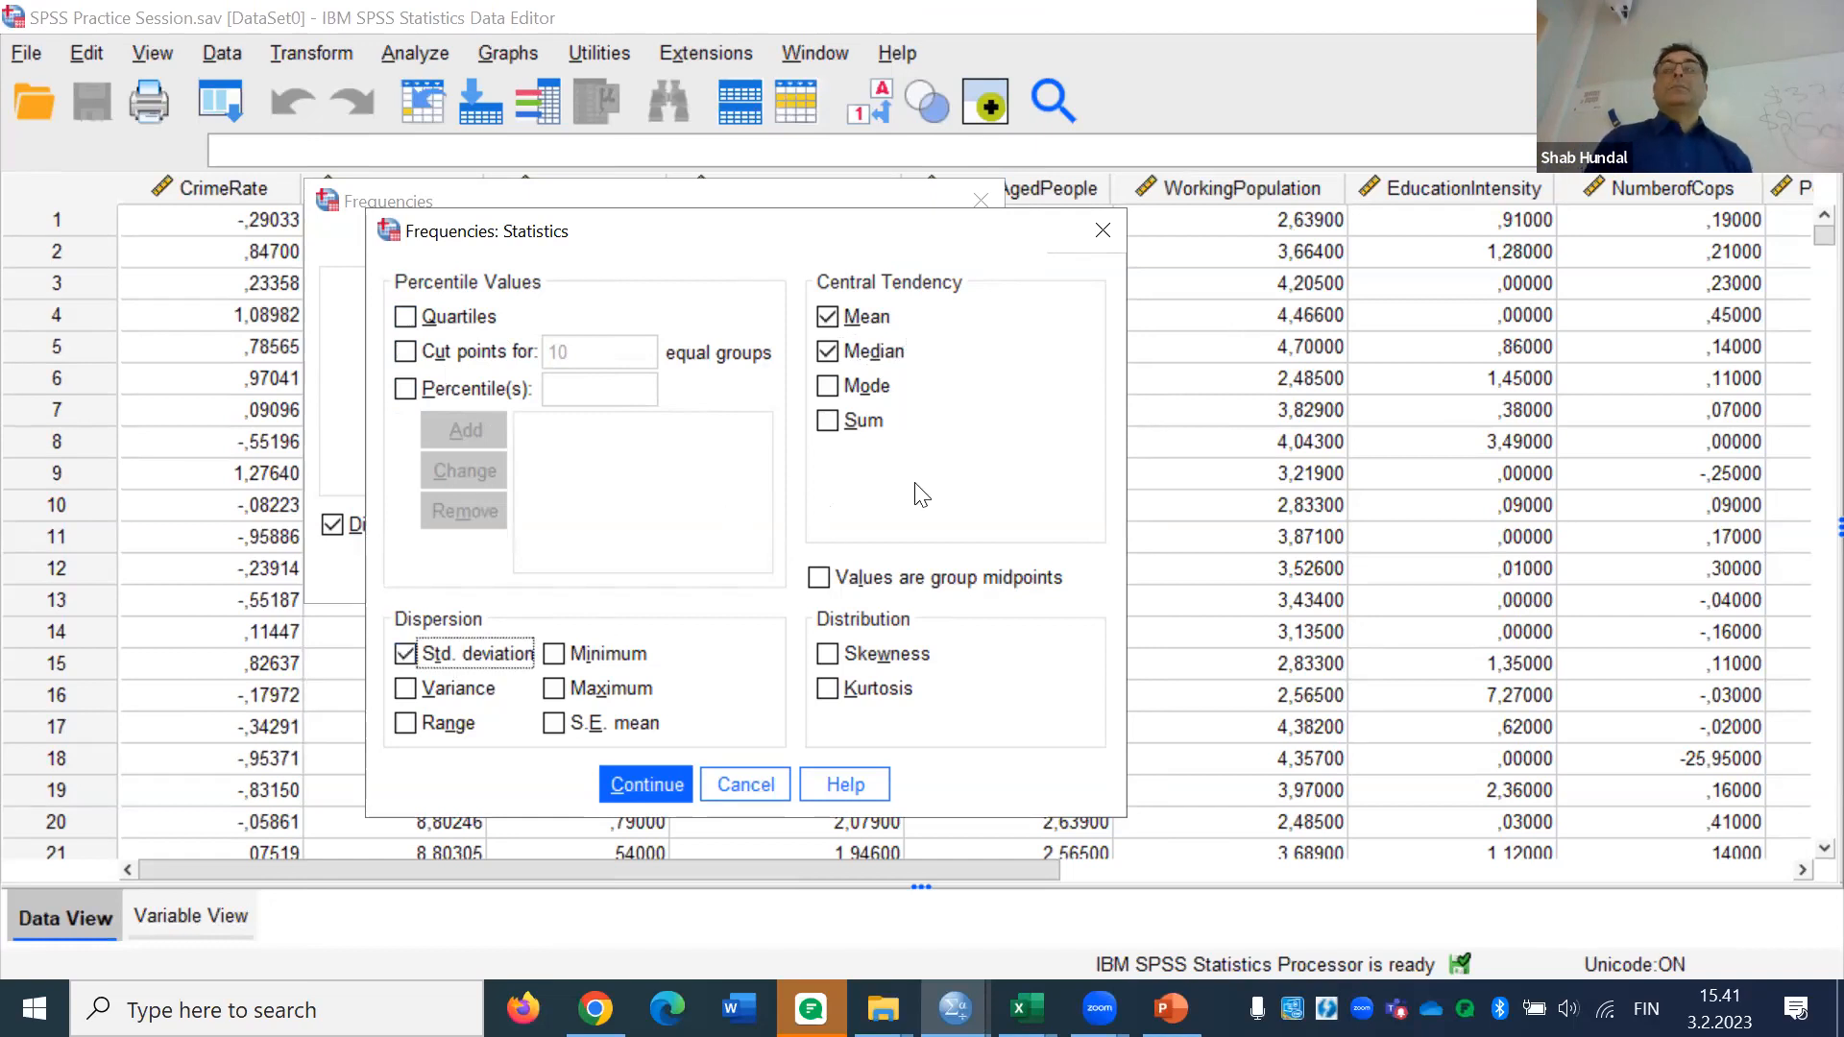
click(406, 690)
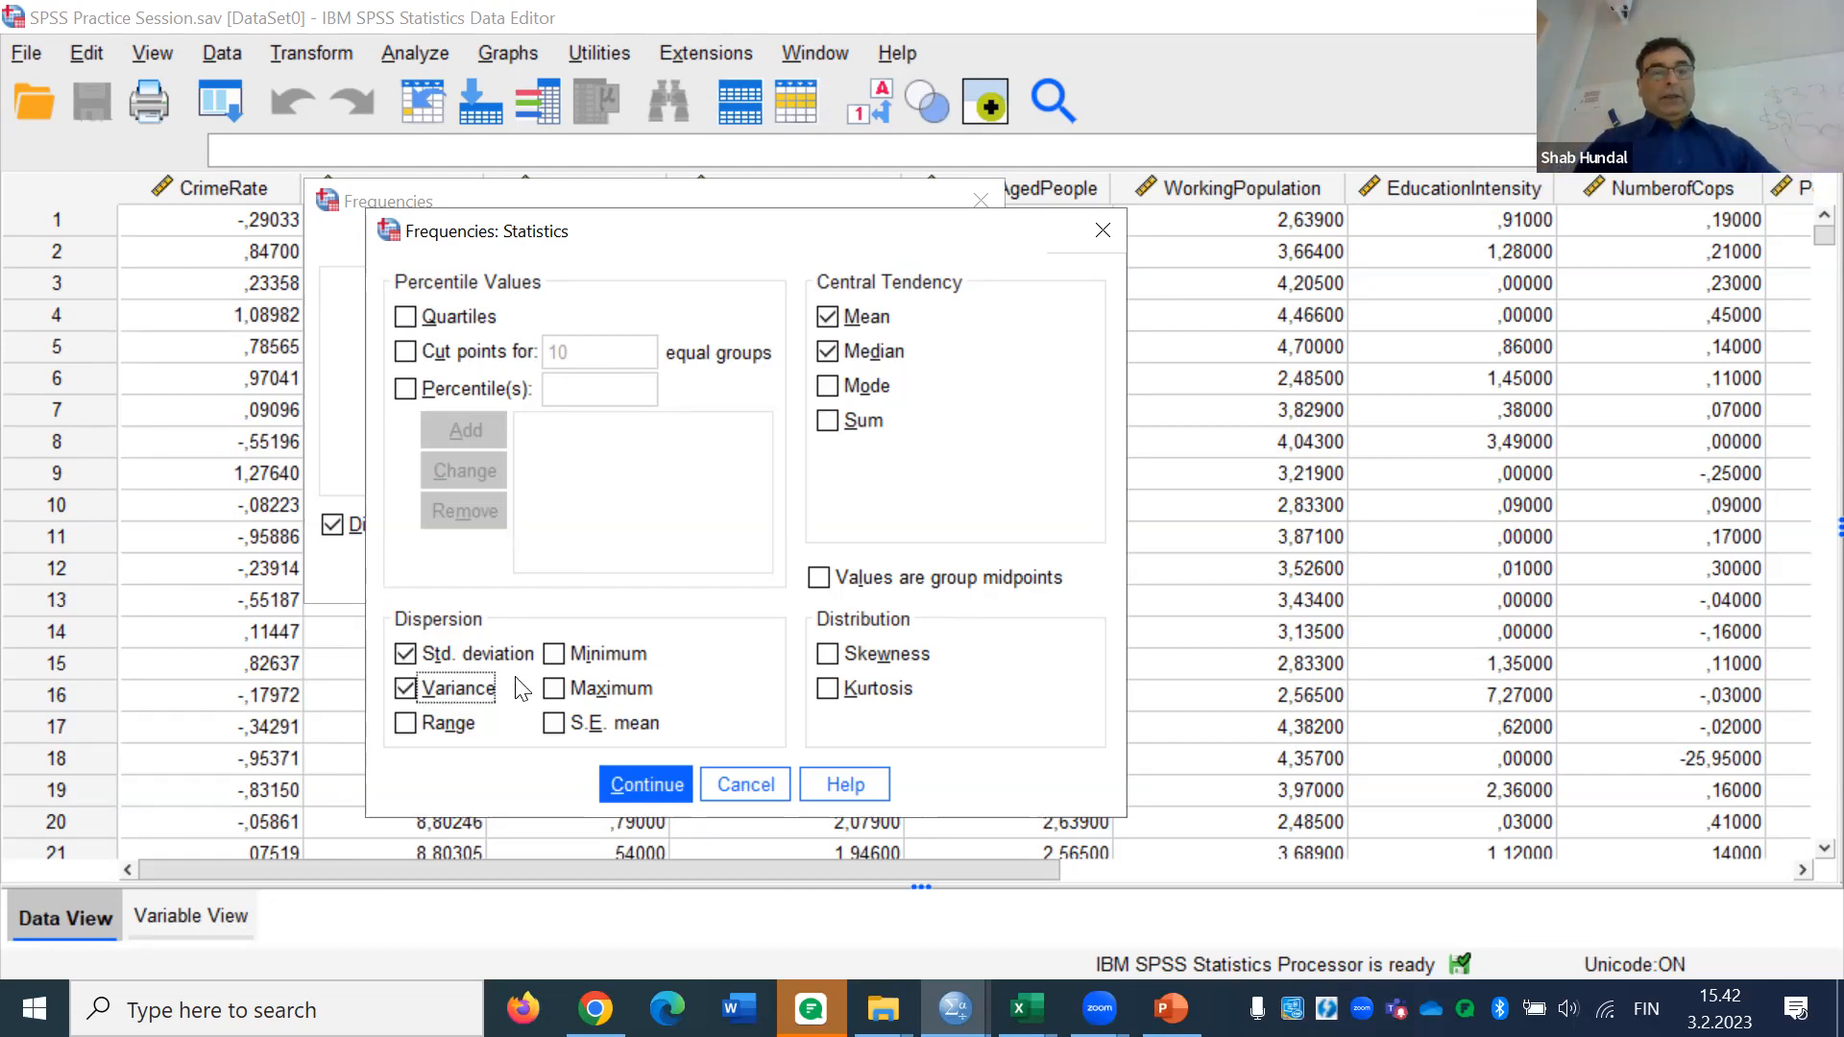
click(556, 656)
click(555, 690)
click(406, 725)
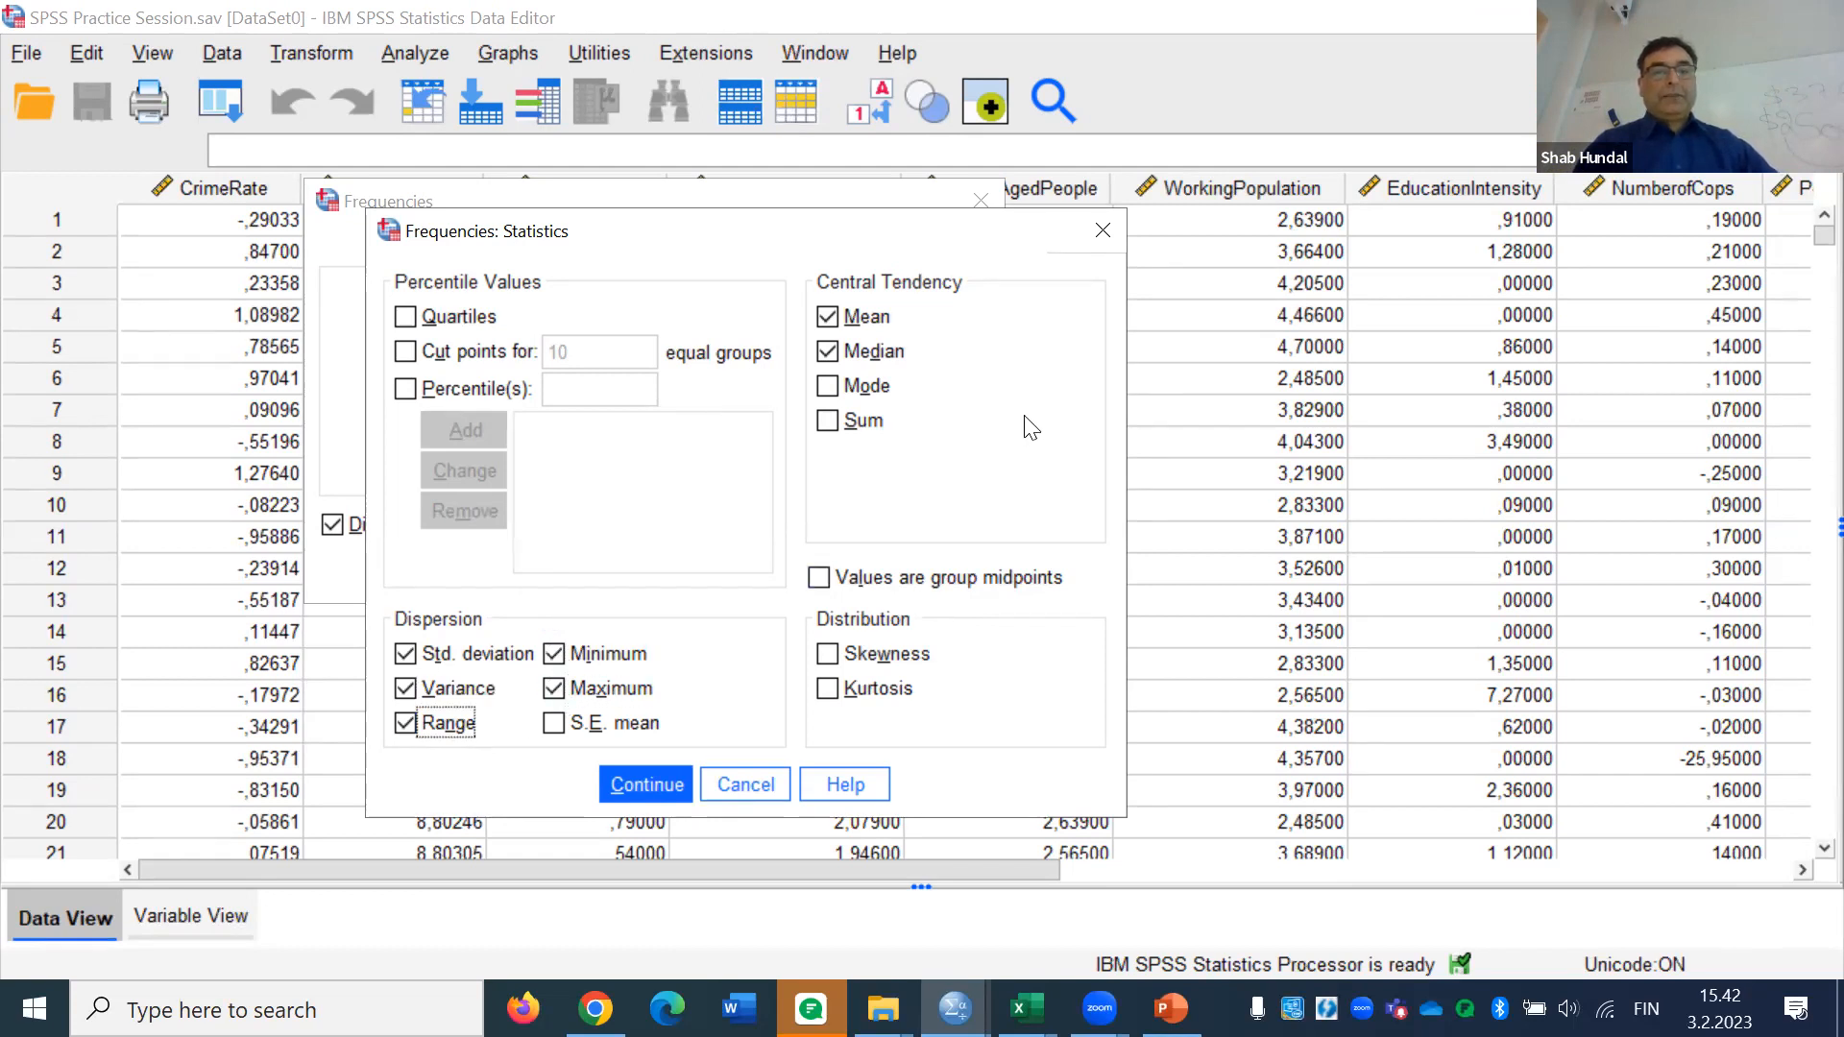
Include skewness and kurtosis as distribution statistics and accept the statistics settings
click(828, 655)
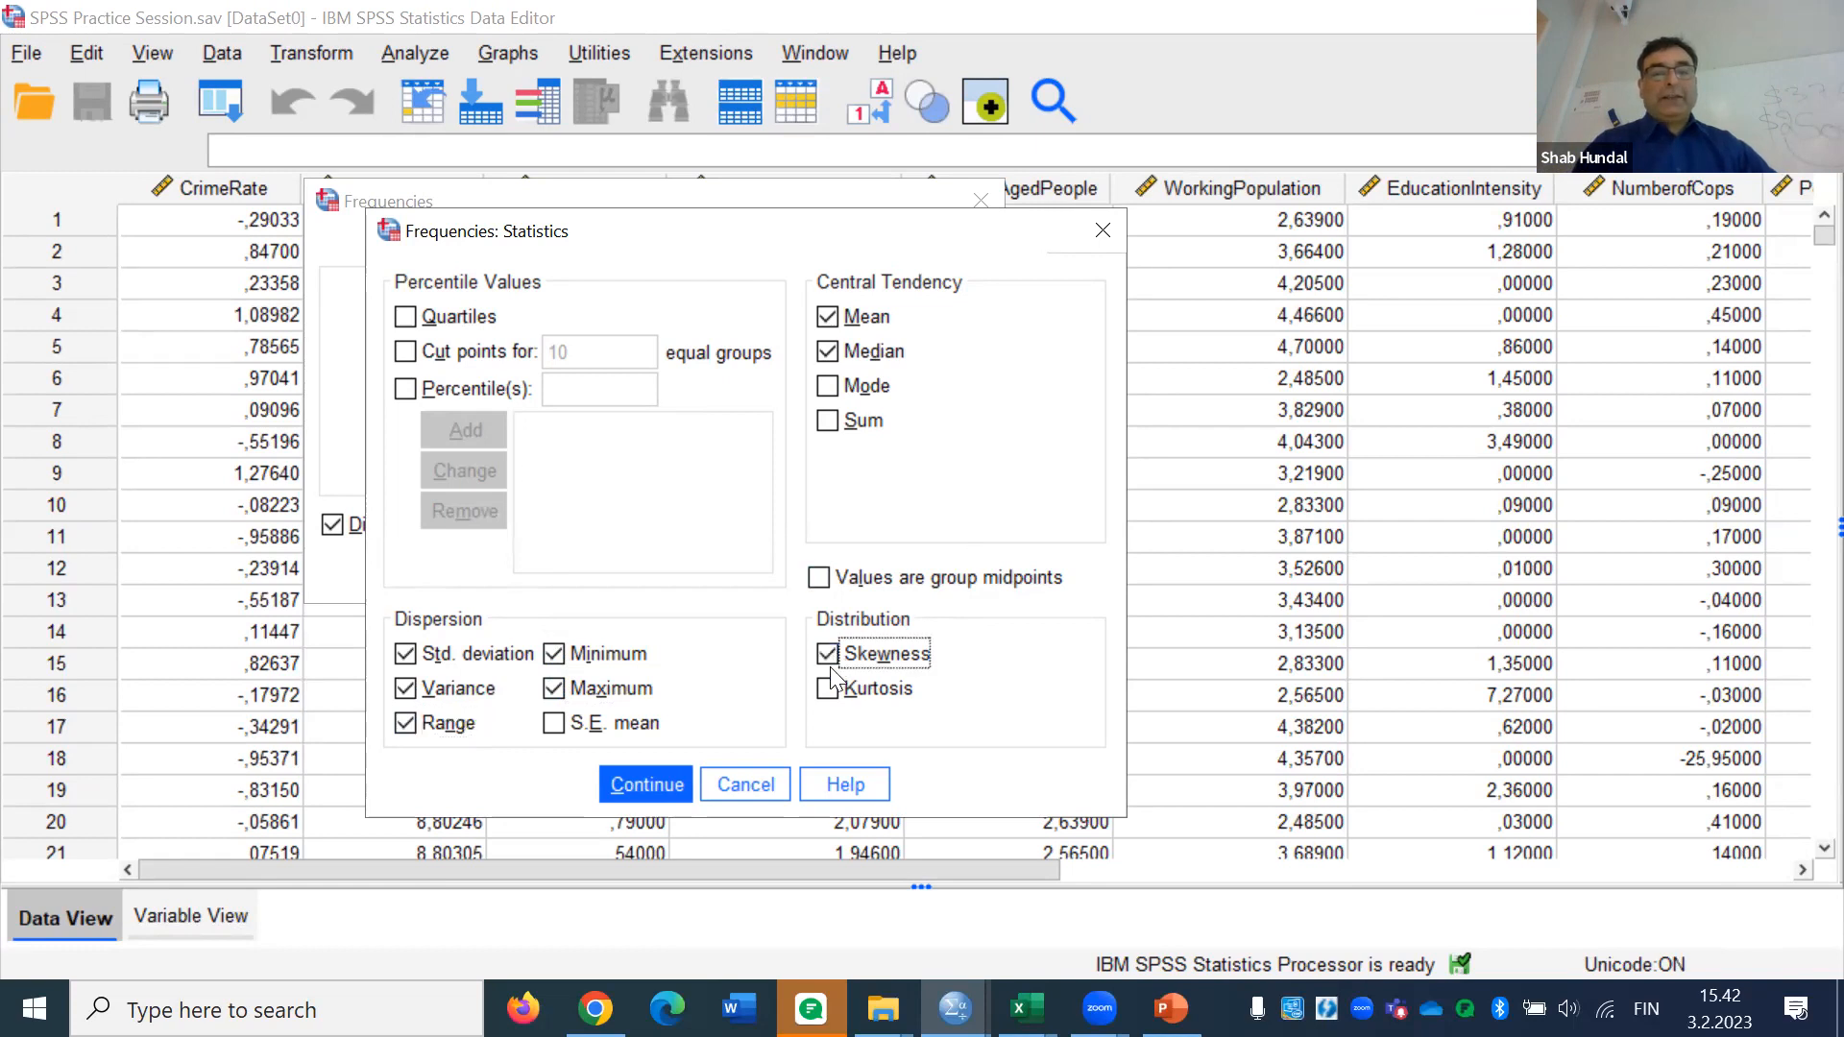
click(828, 690)
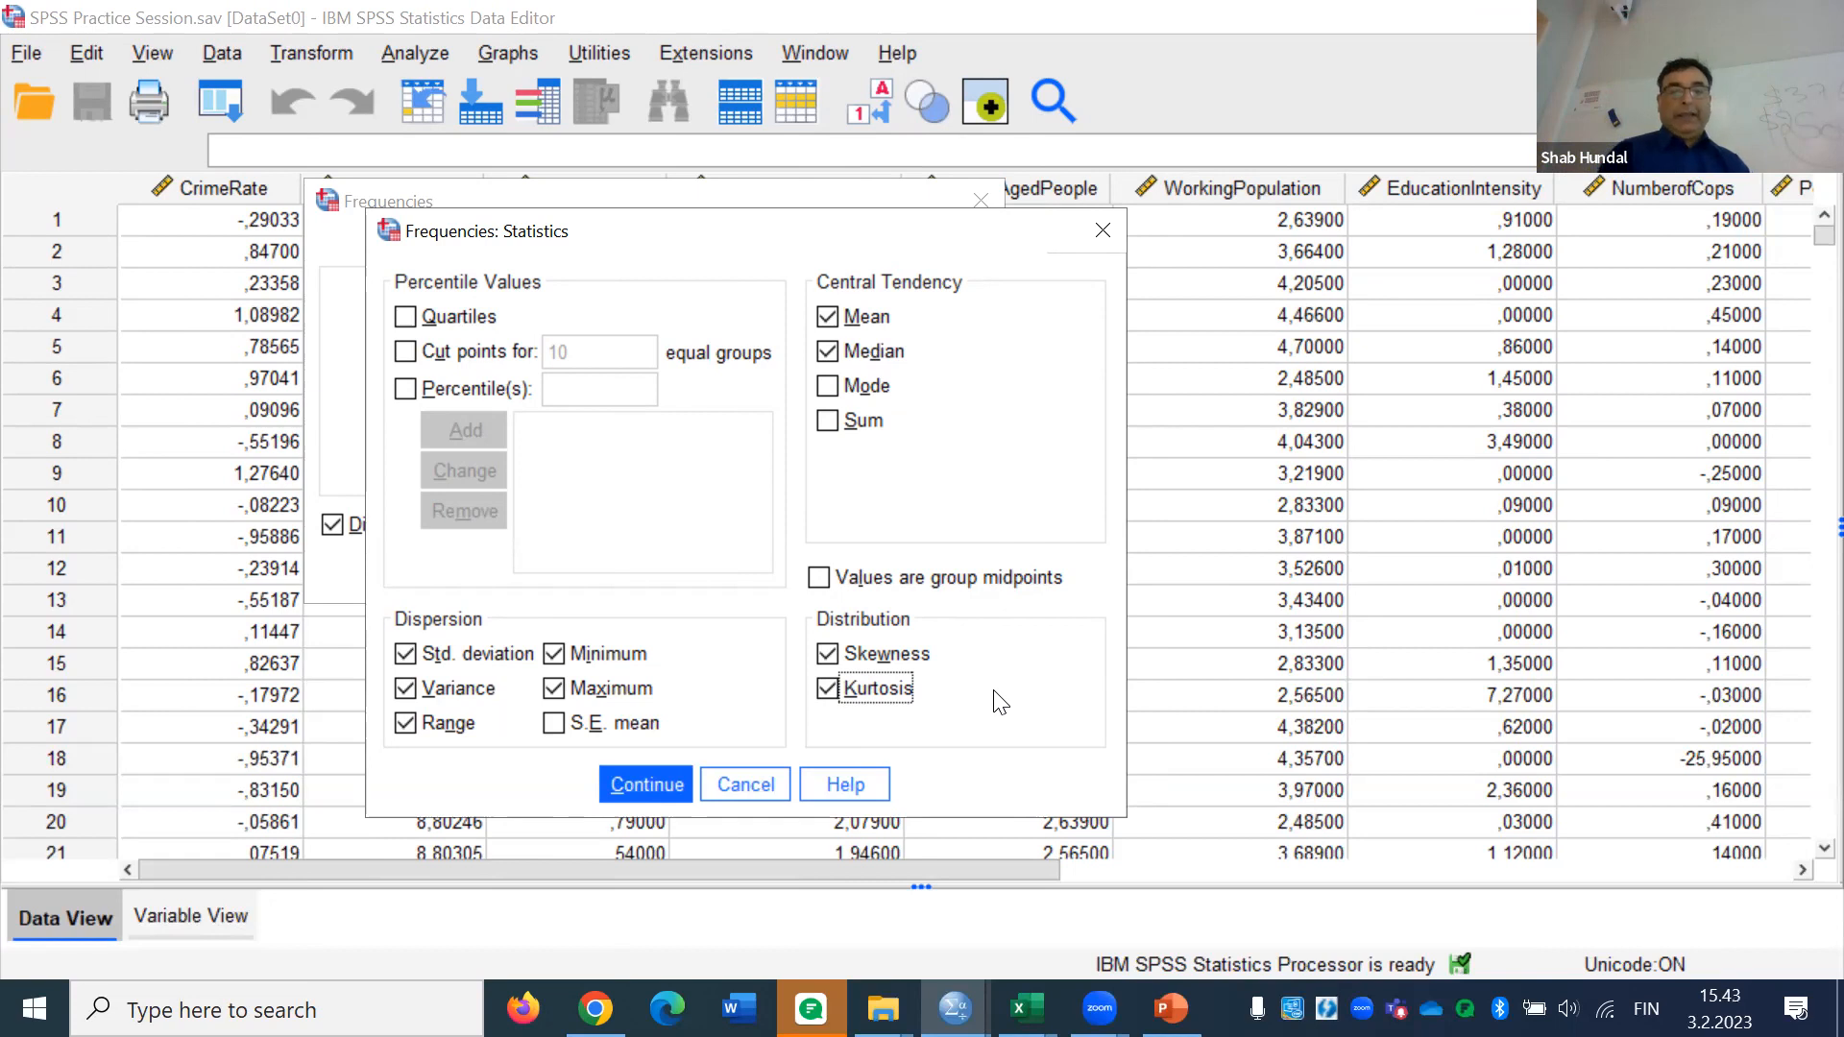
click(648, 785)
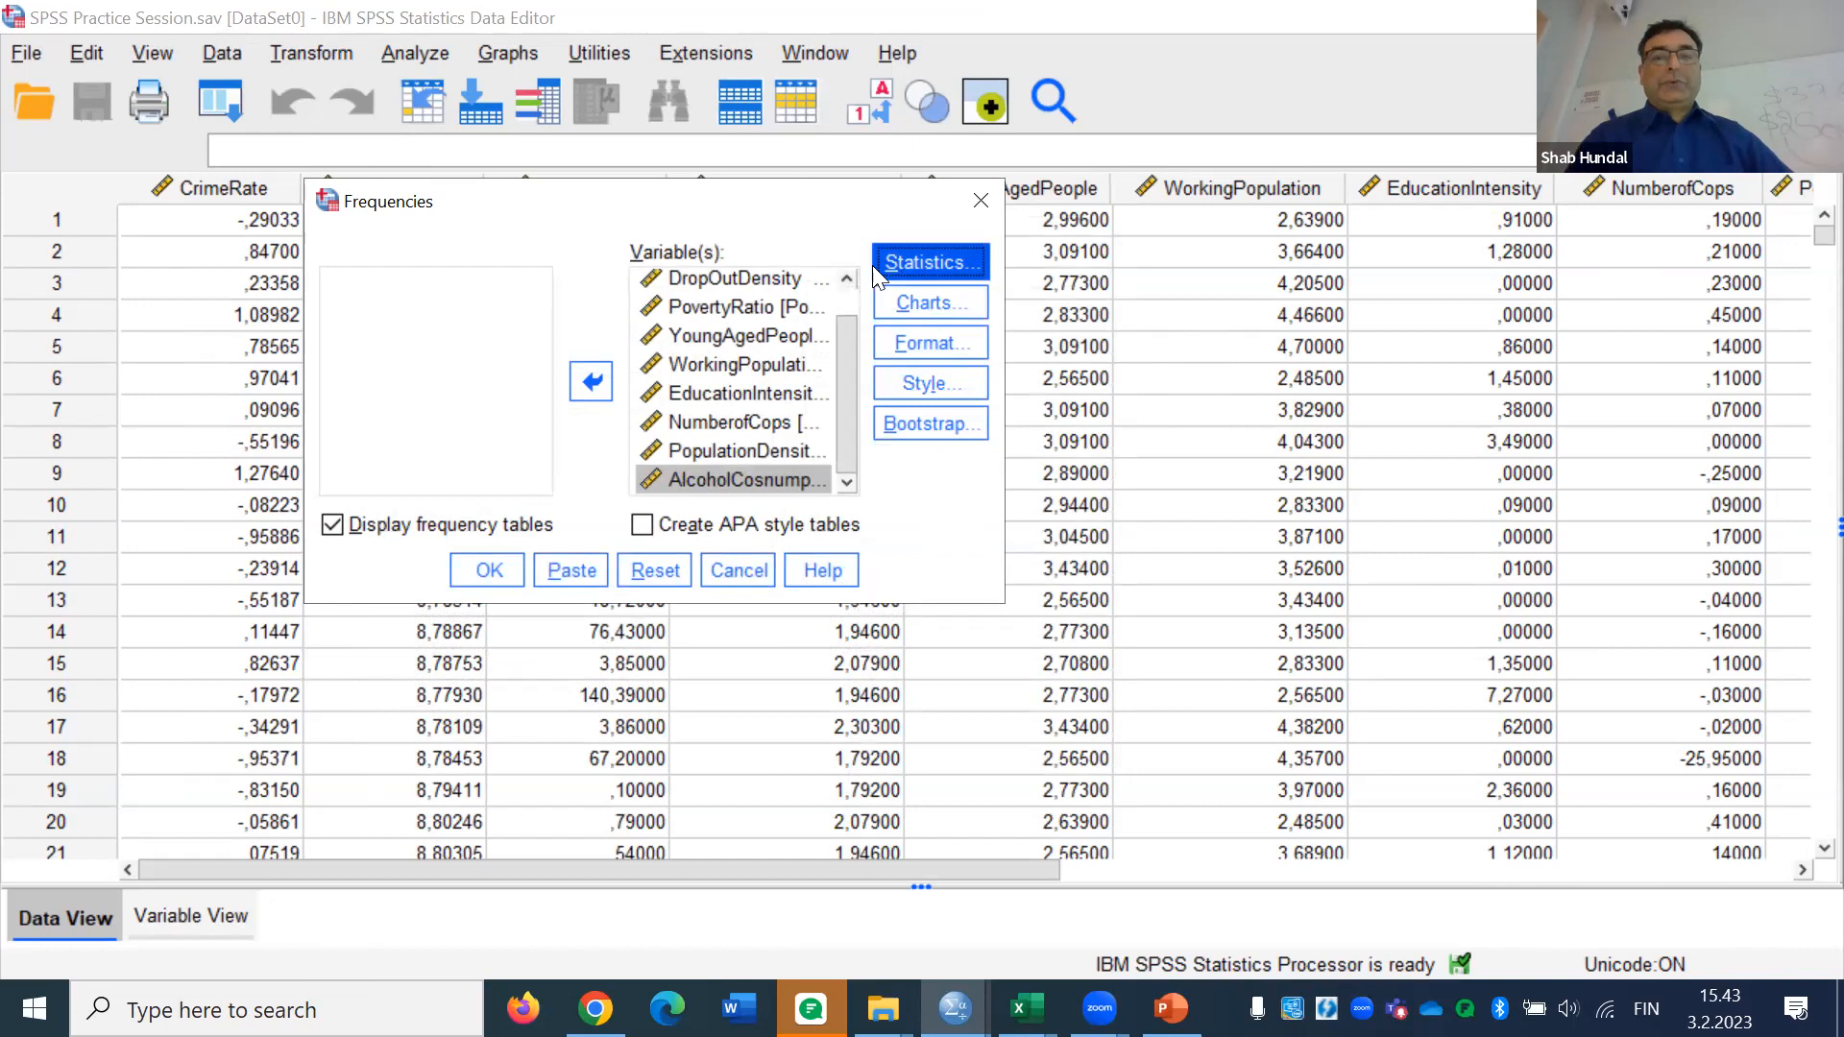
Set the charts to histograms with a normal curve and turn off the display of frequency tables
click(916, 307)
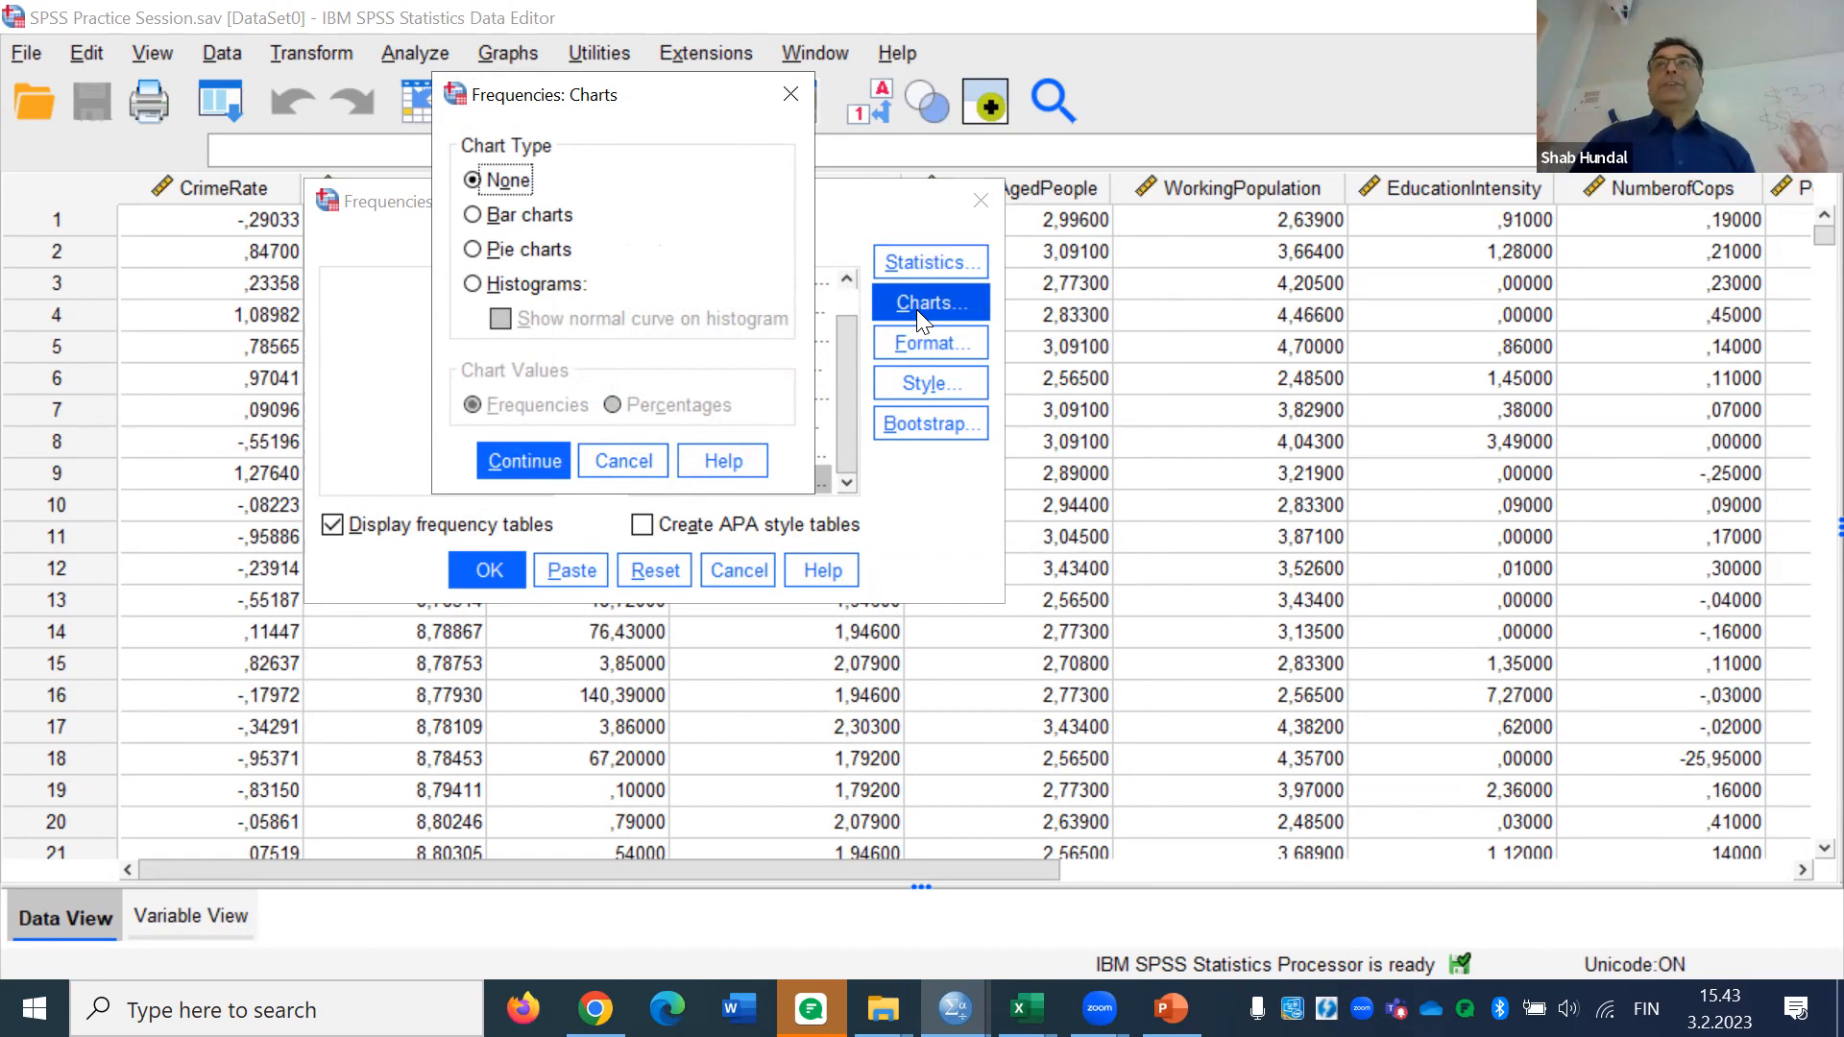
click(473, 285)
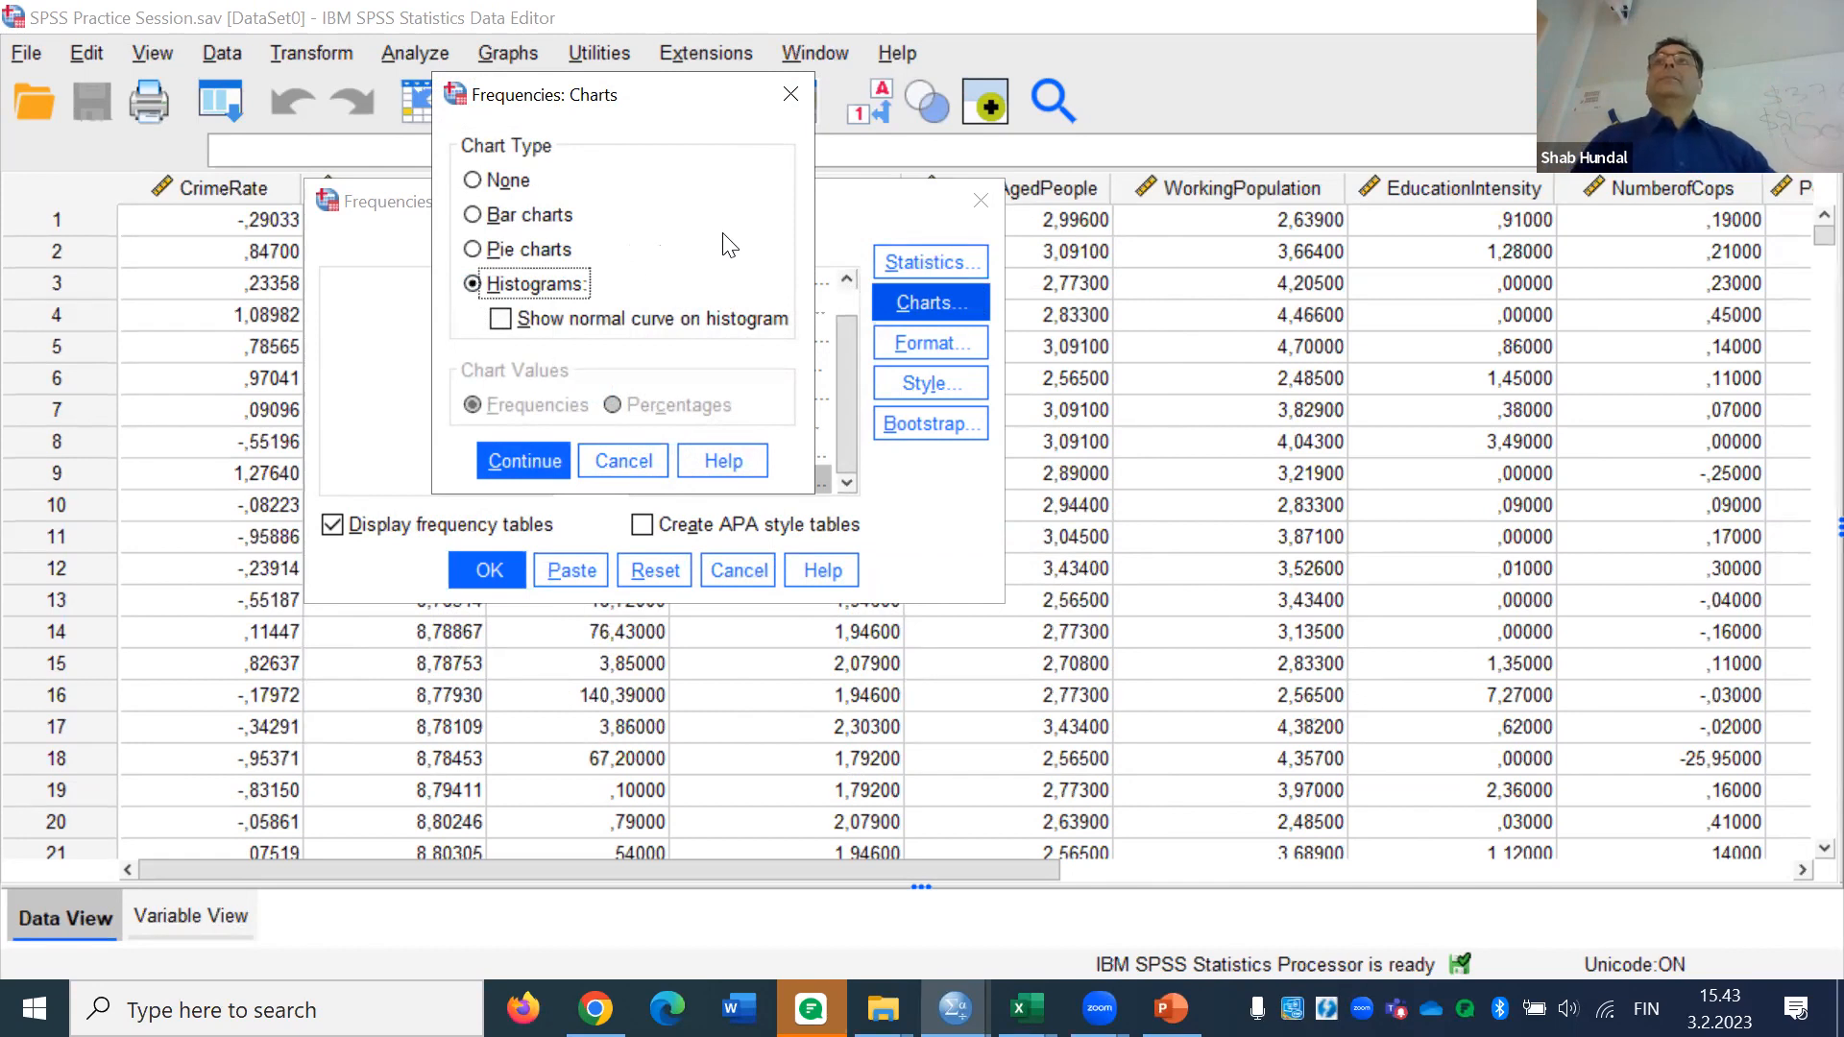
click(513, 327)
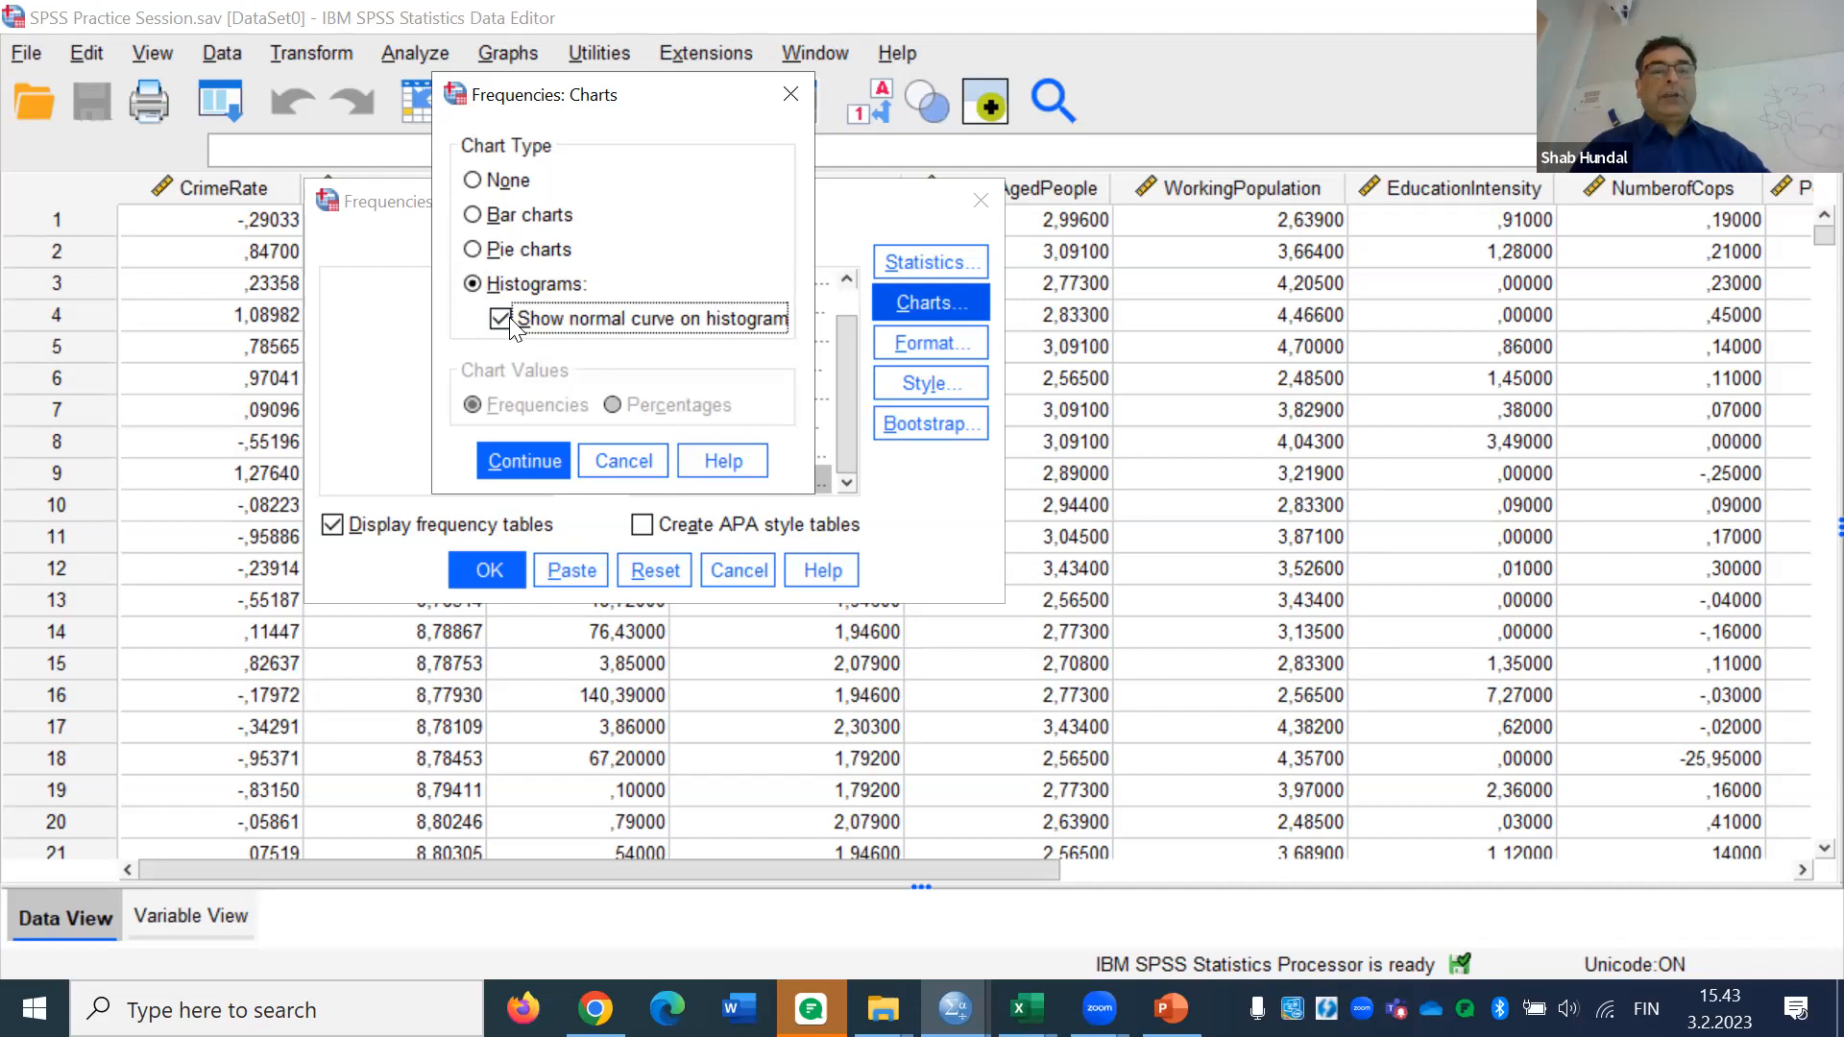
click(540, 463)
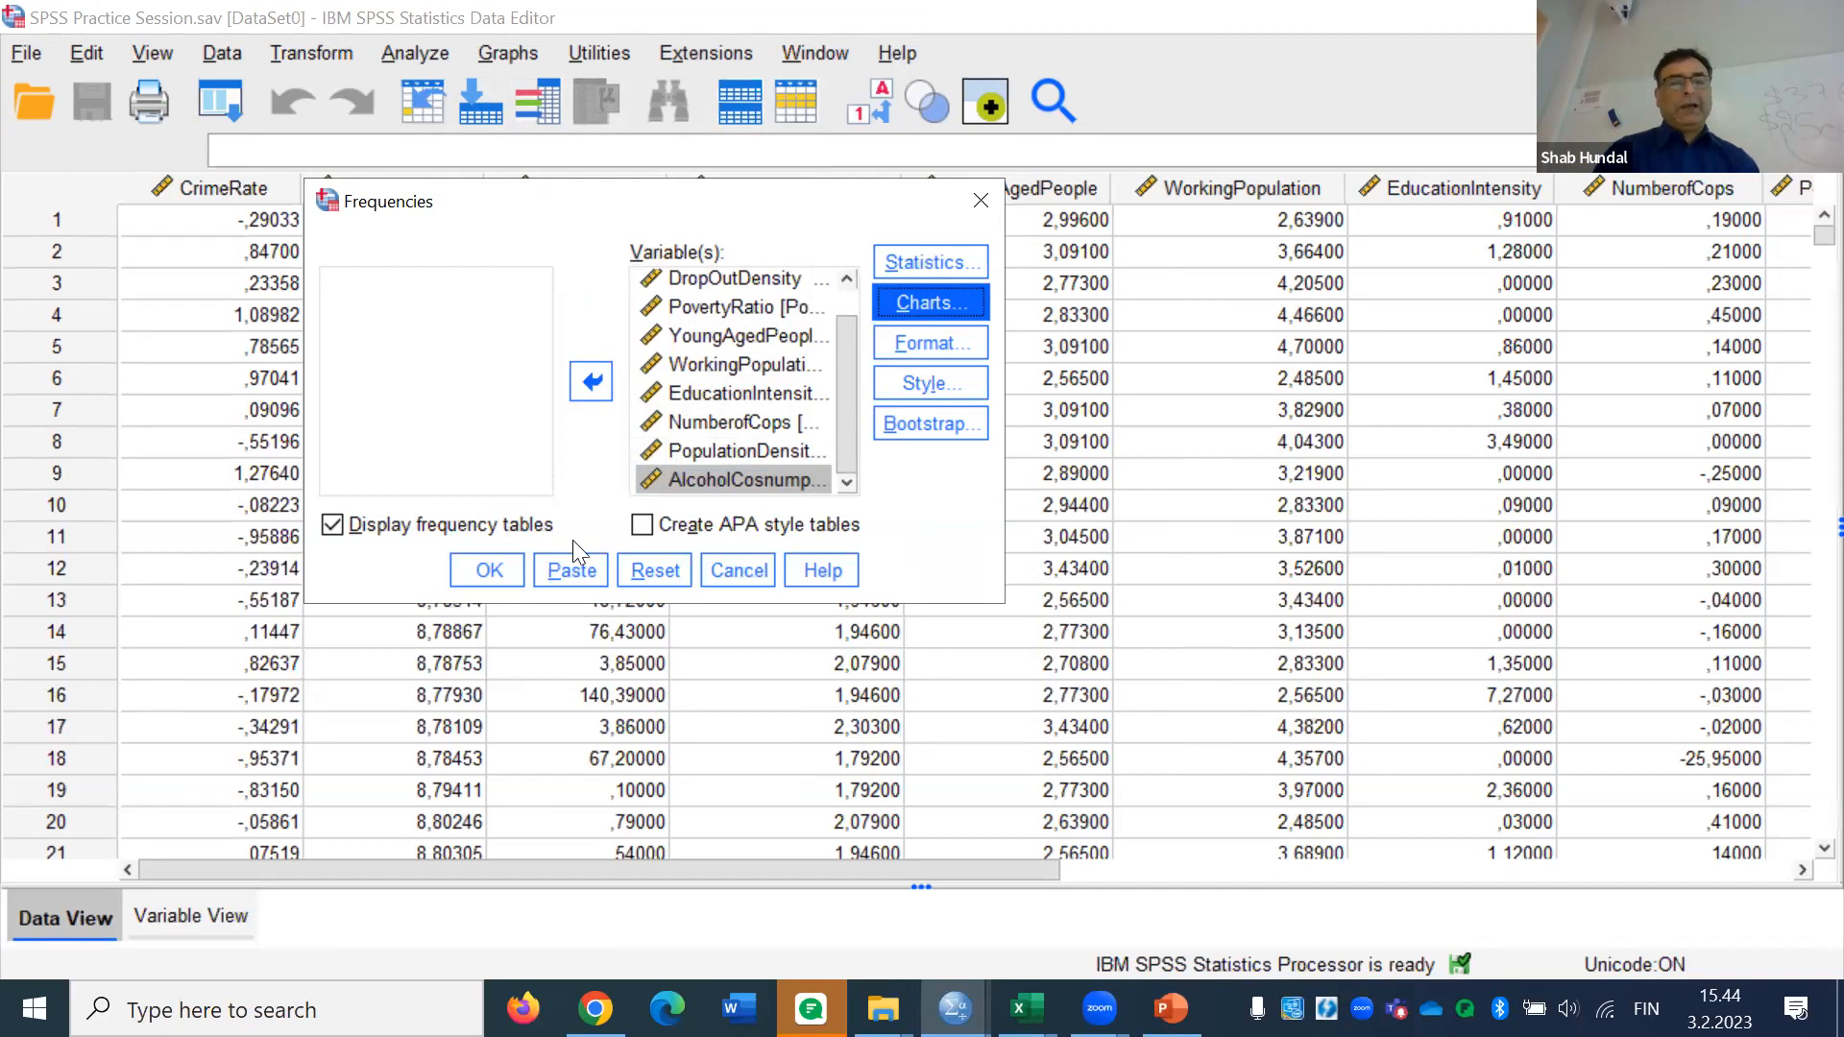
click(331, 526)
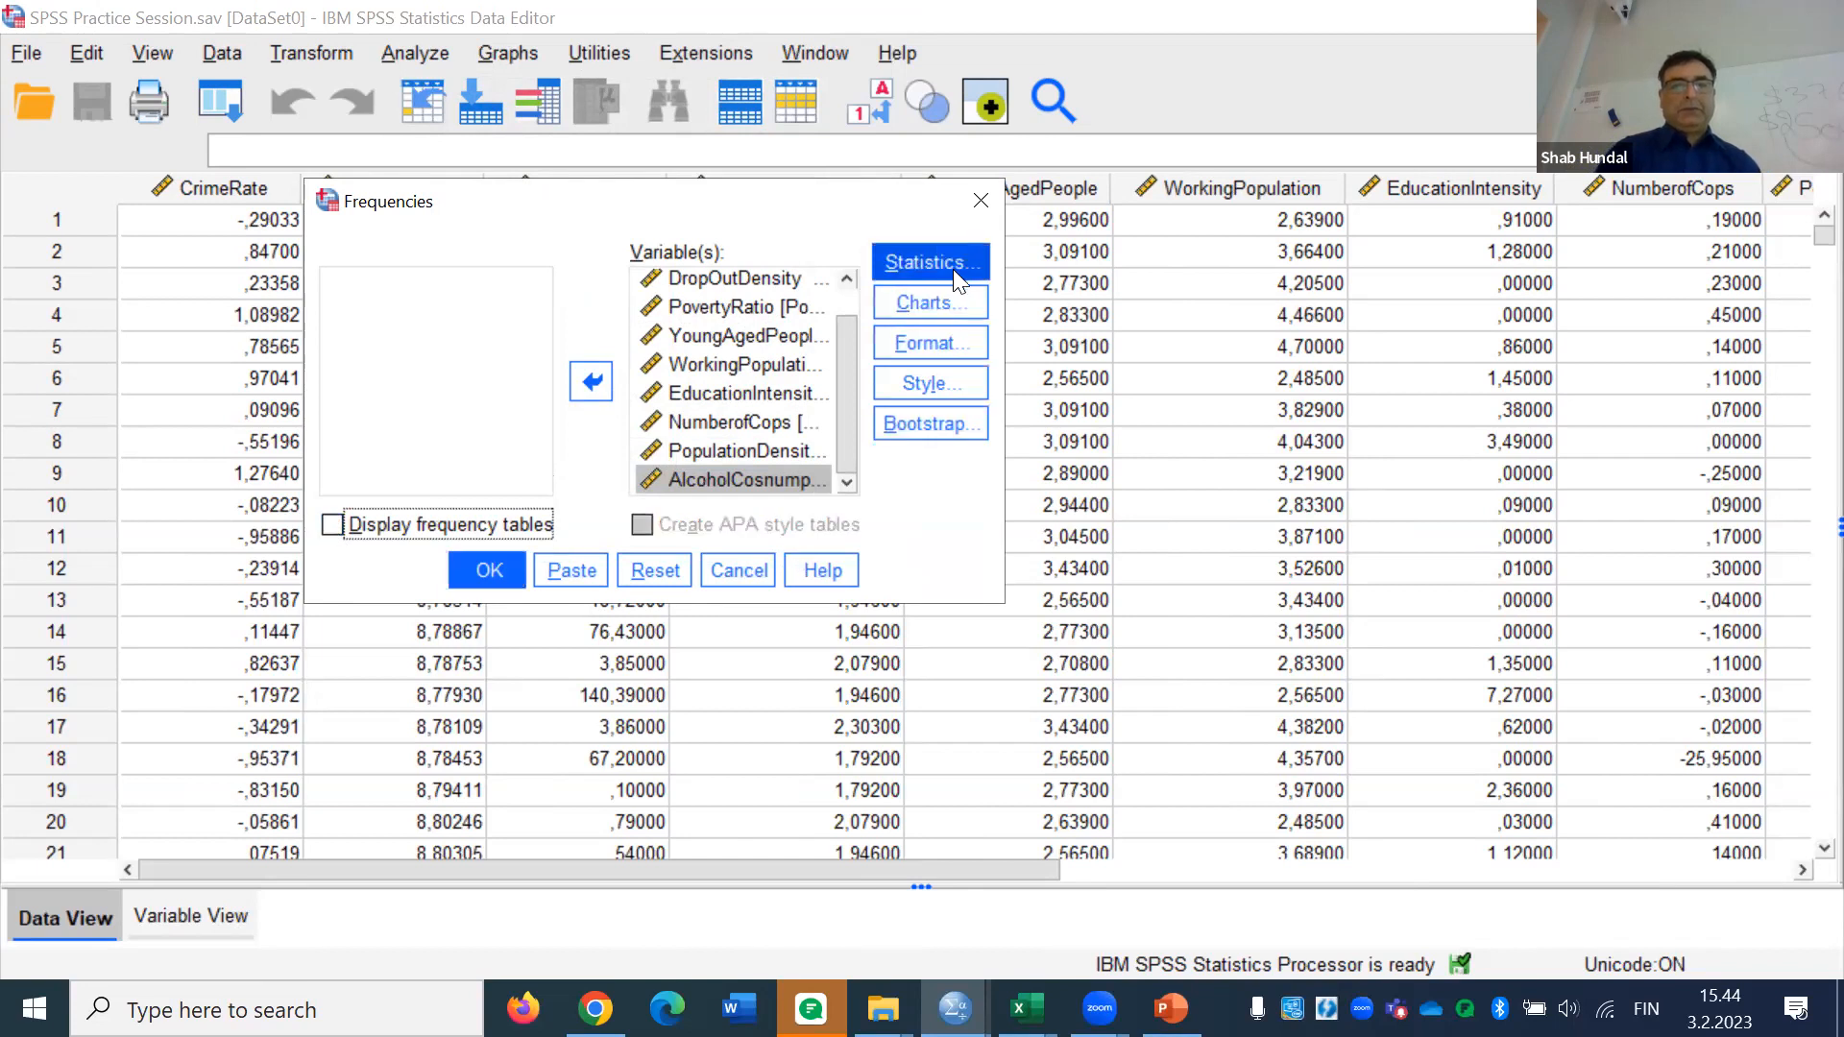
Review the histogram and statistics settings and run the Frequencies analysis
click(951, 296)
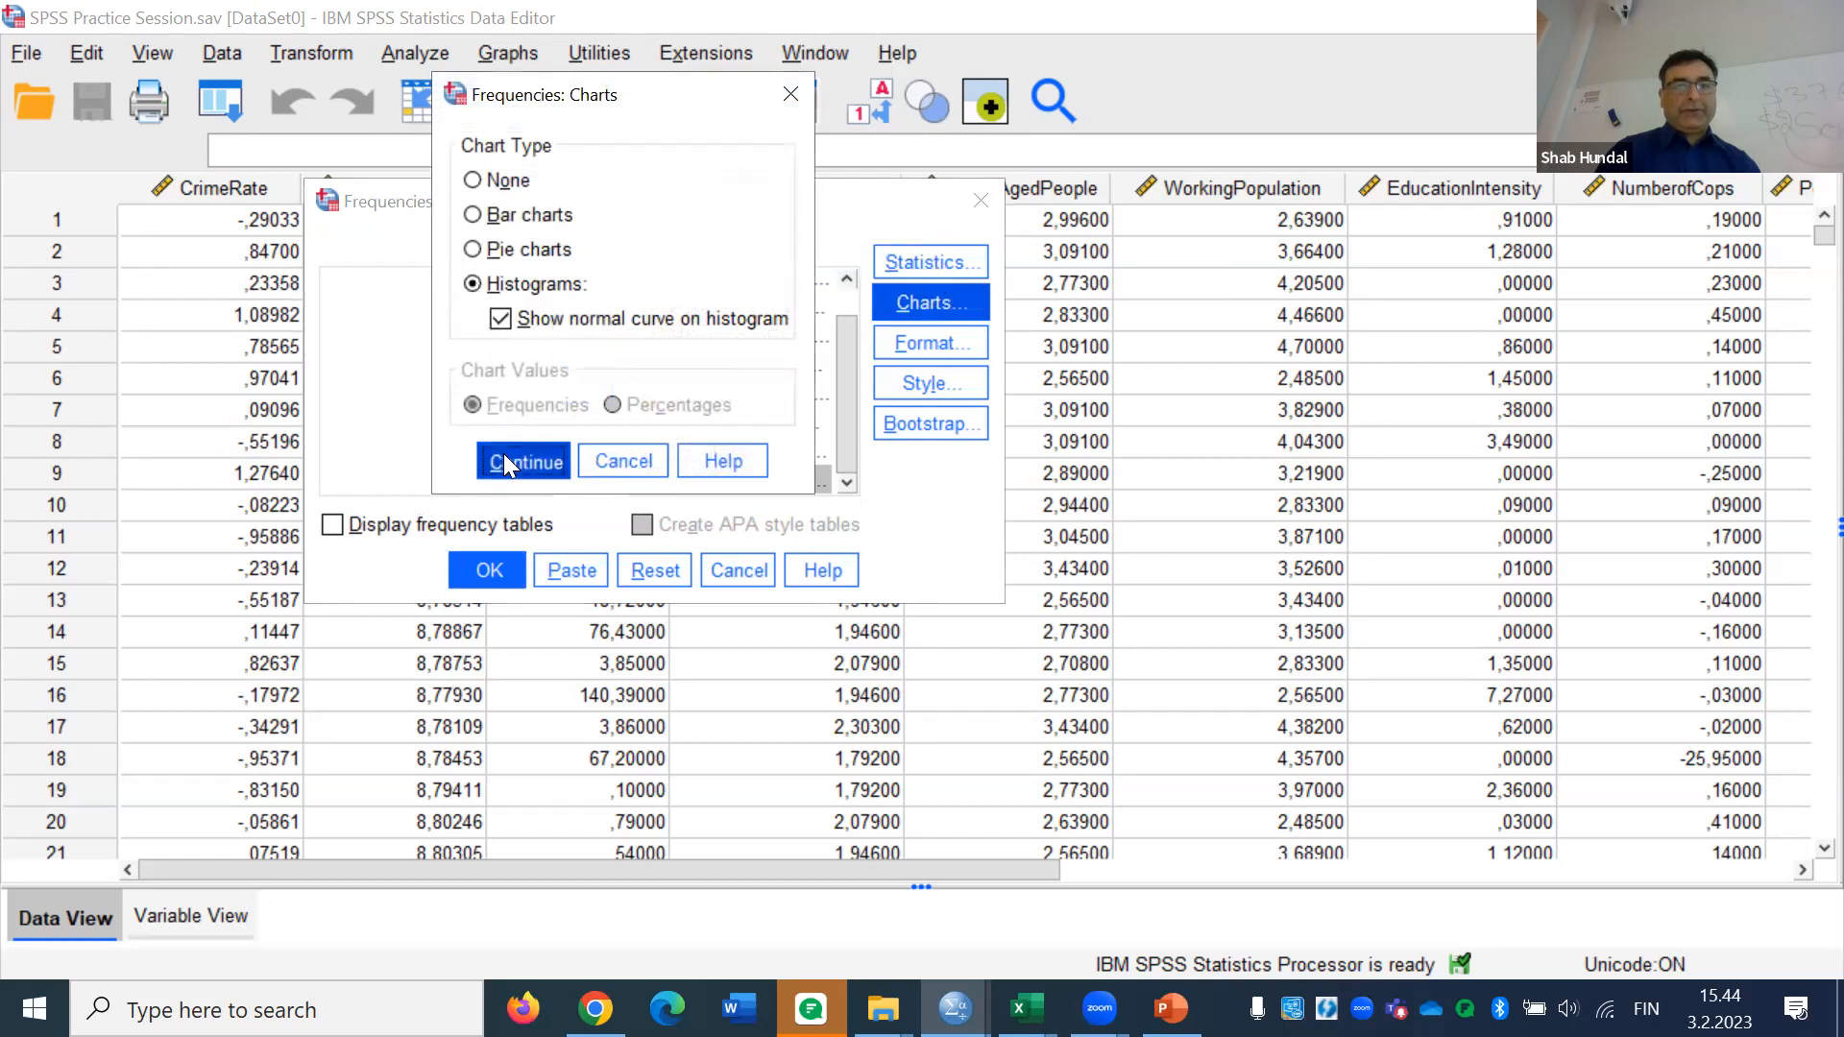
click(503, 453)
click(955, 257)
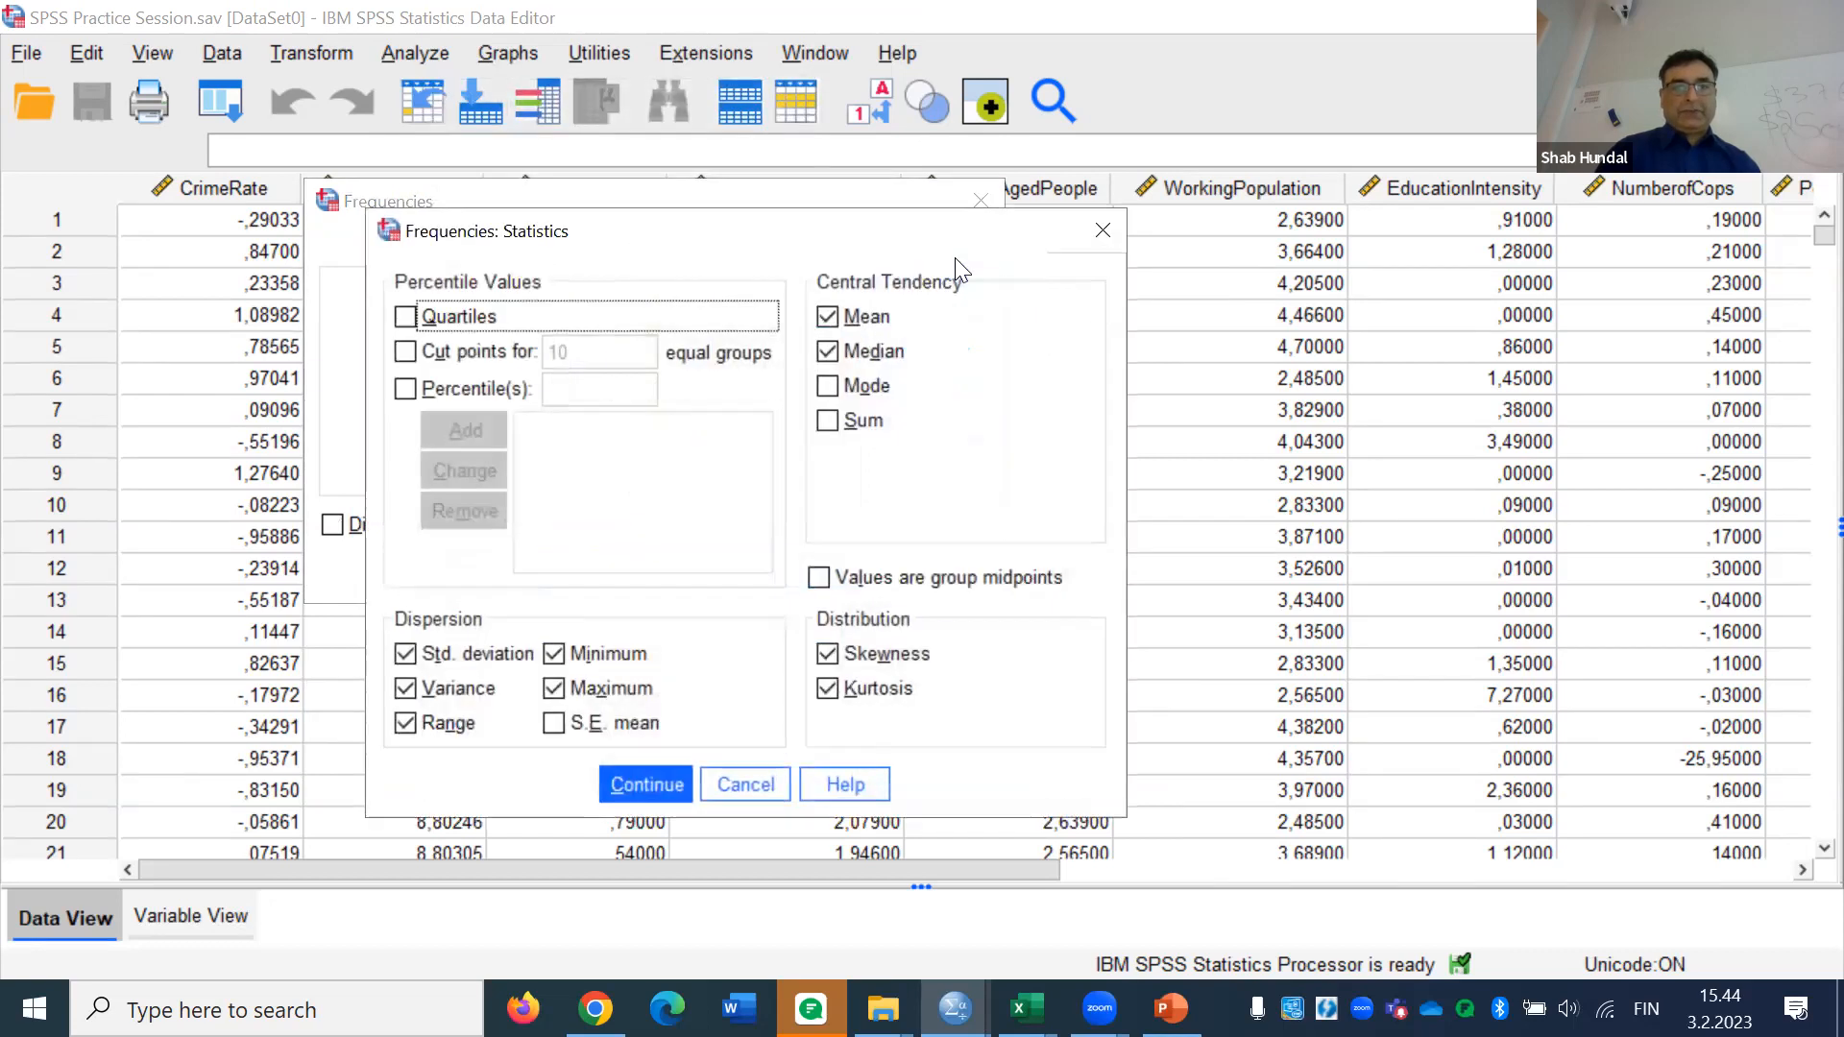
click(646, 784)
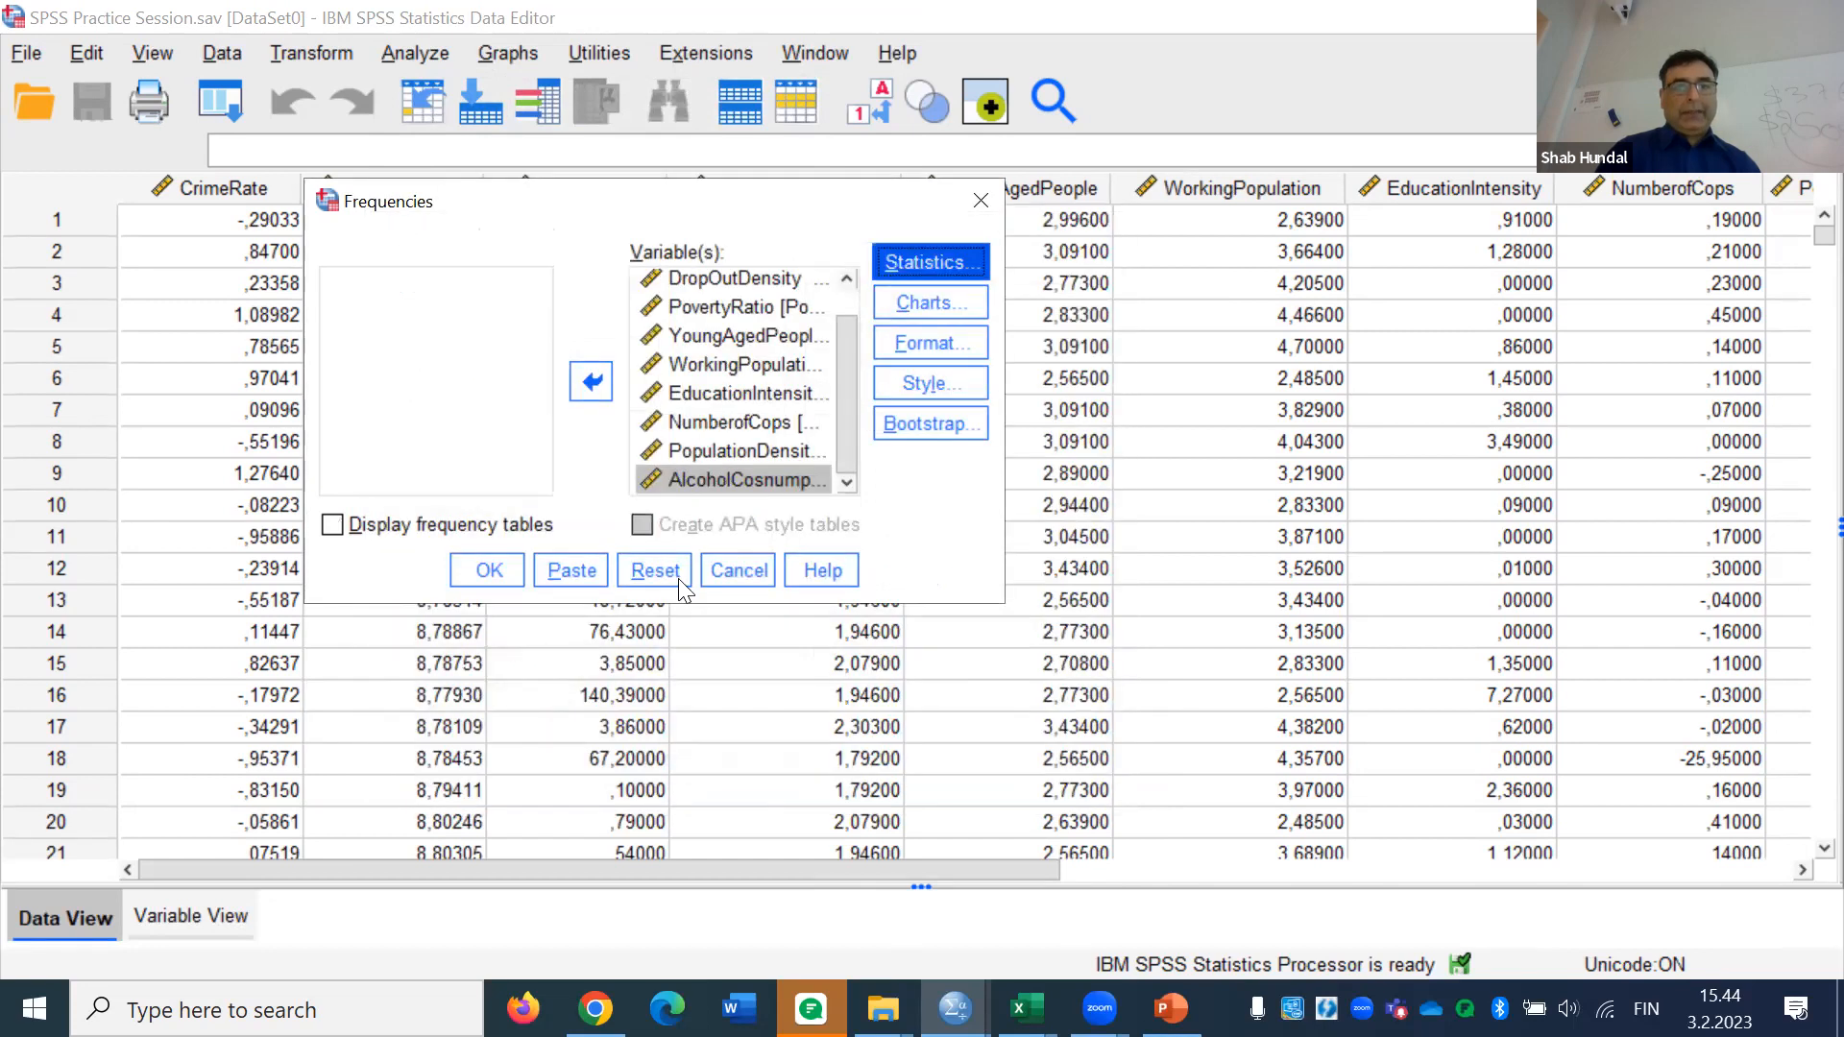
click(489, 570)
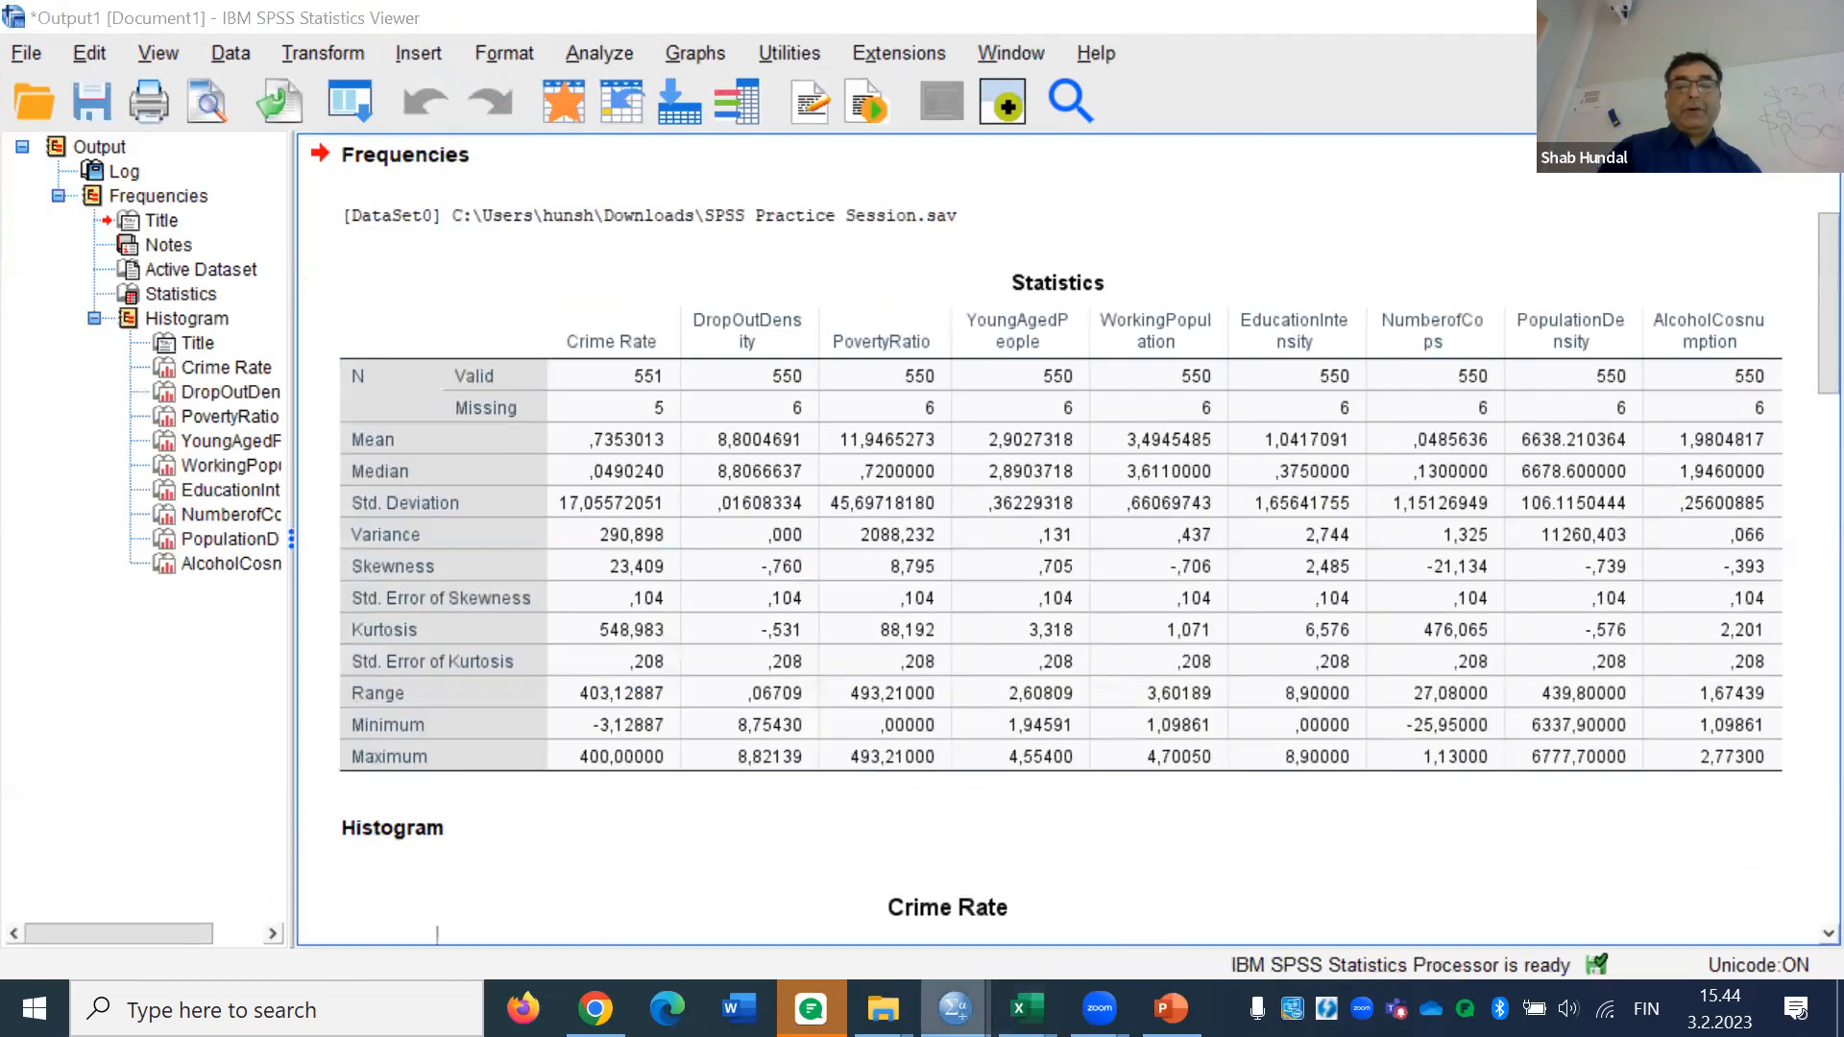
Look back at the data set and examine the Statistics table in the Frequencies output
mouse_move(954, 1009)
click(844, 926)
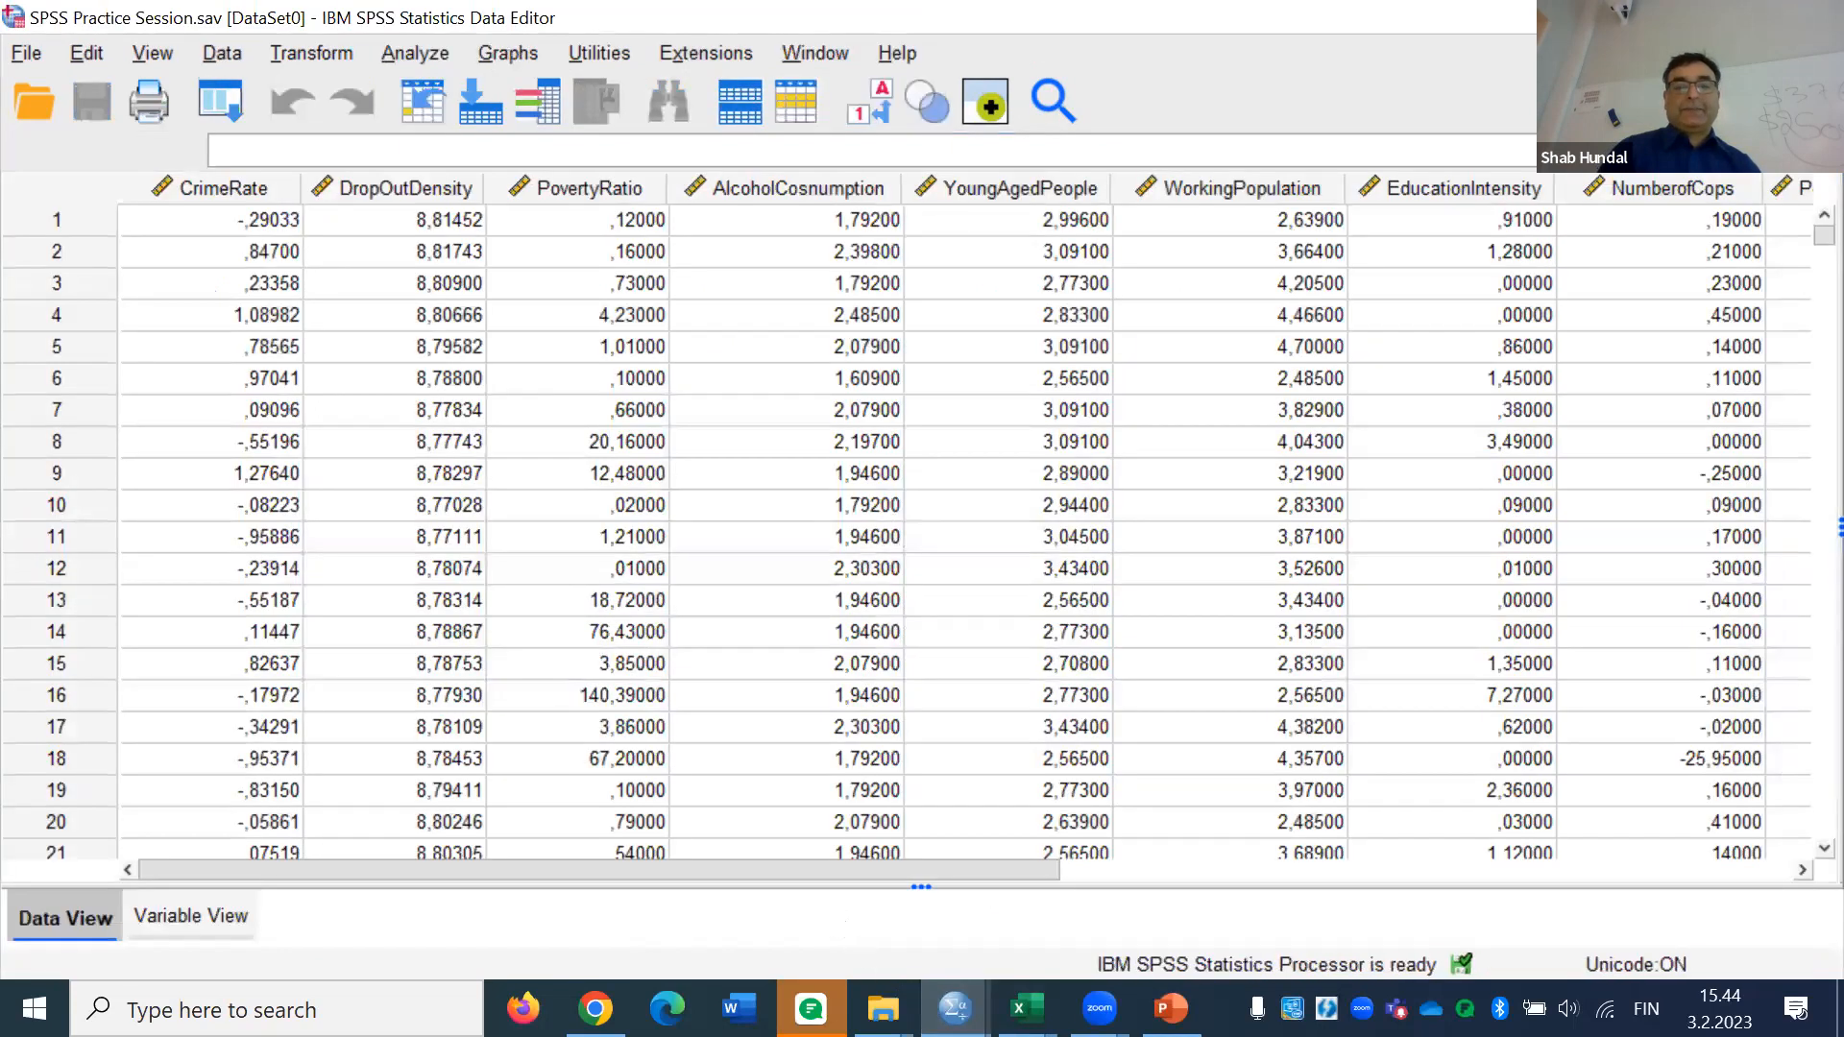
click(1055, 901)
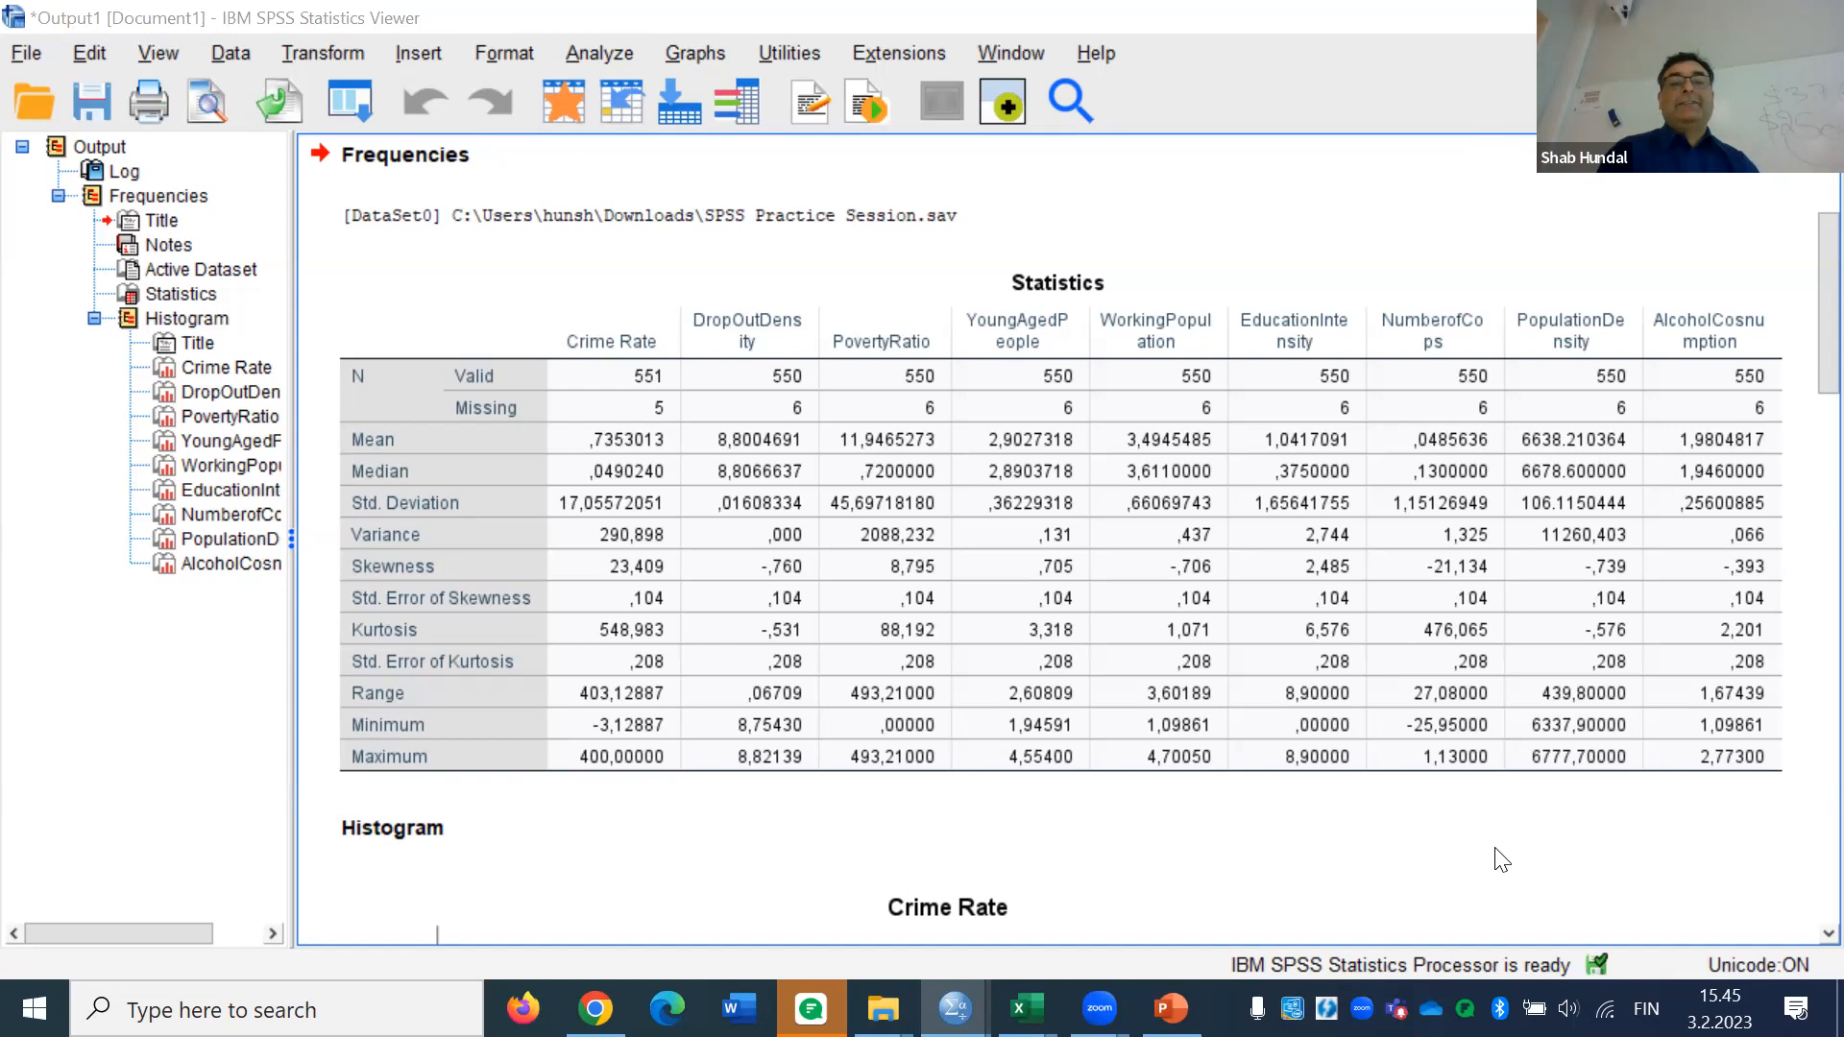
click(643, 636)
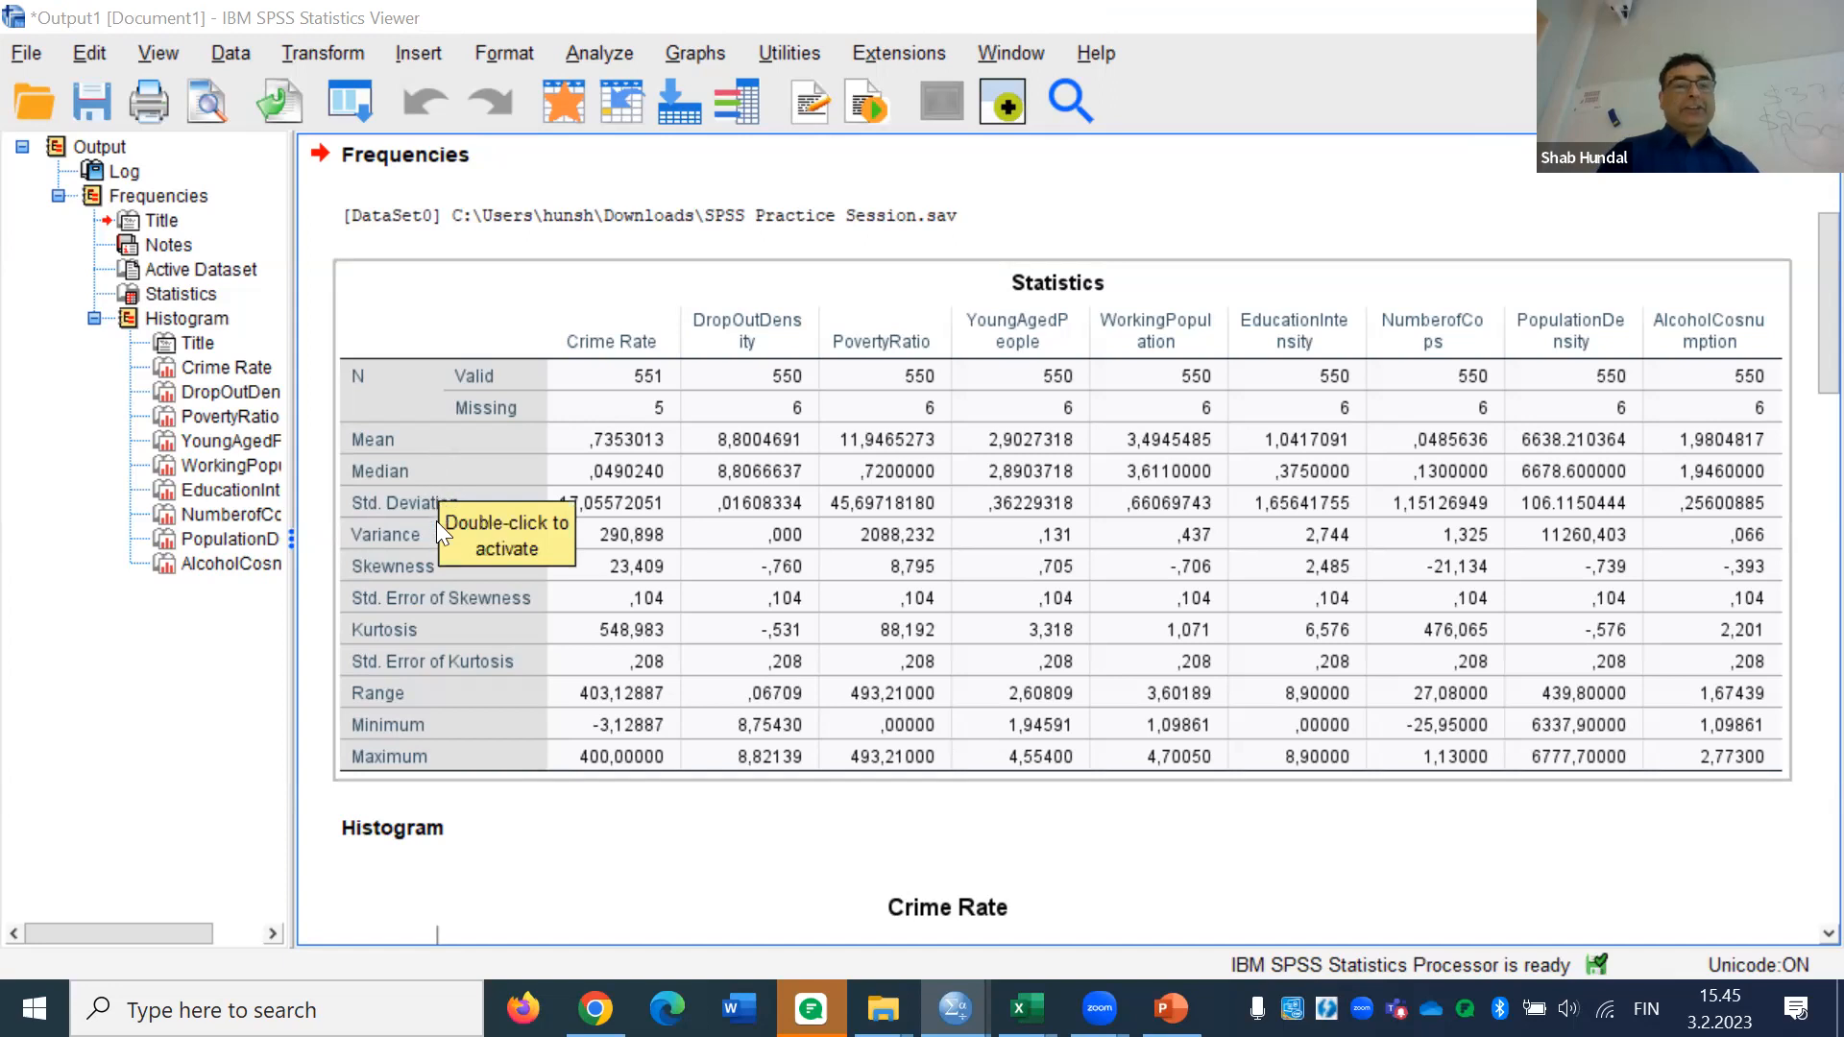
click(616, 826)
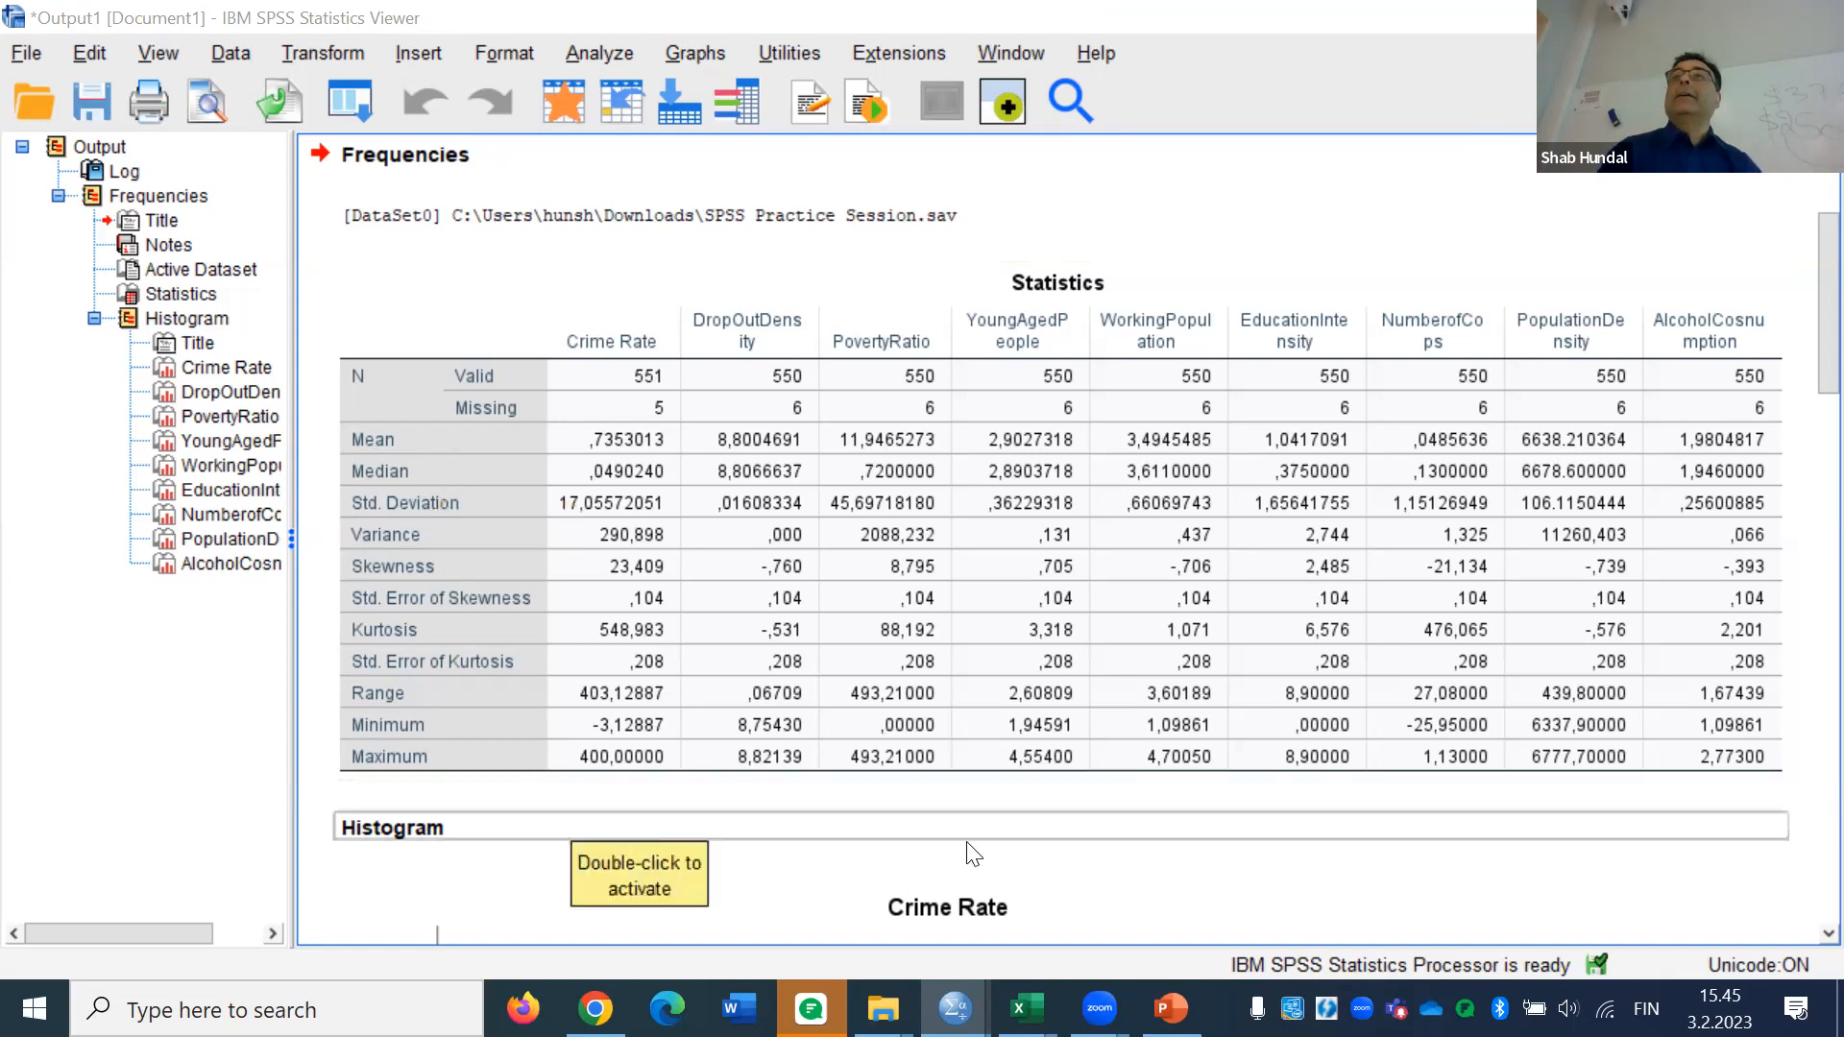
click(1558, 855)
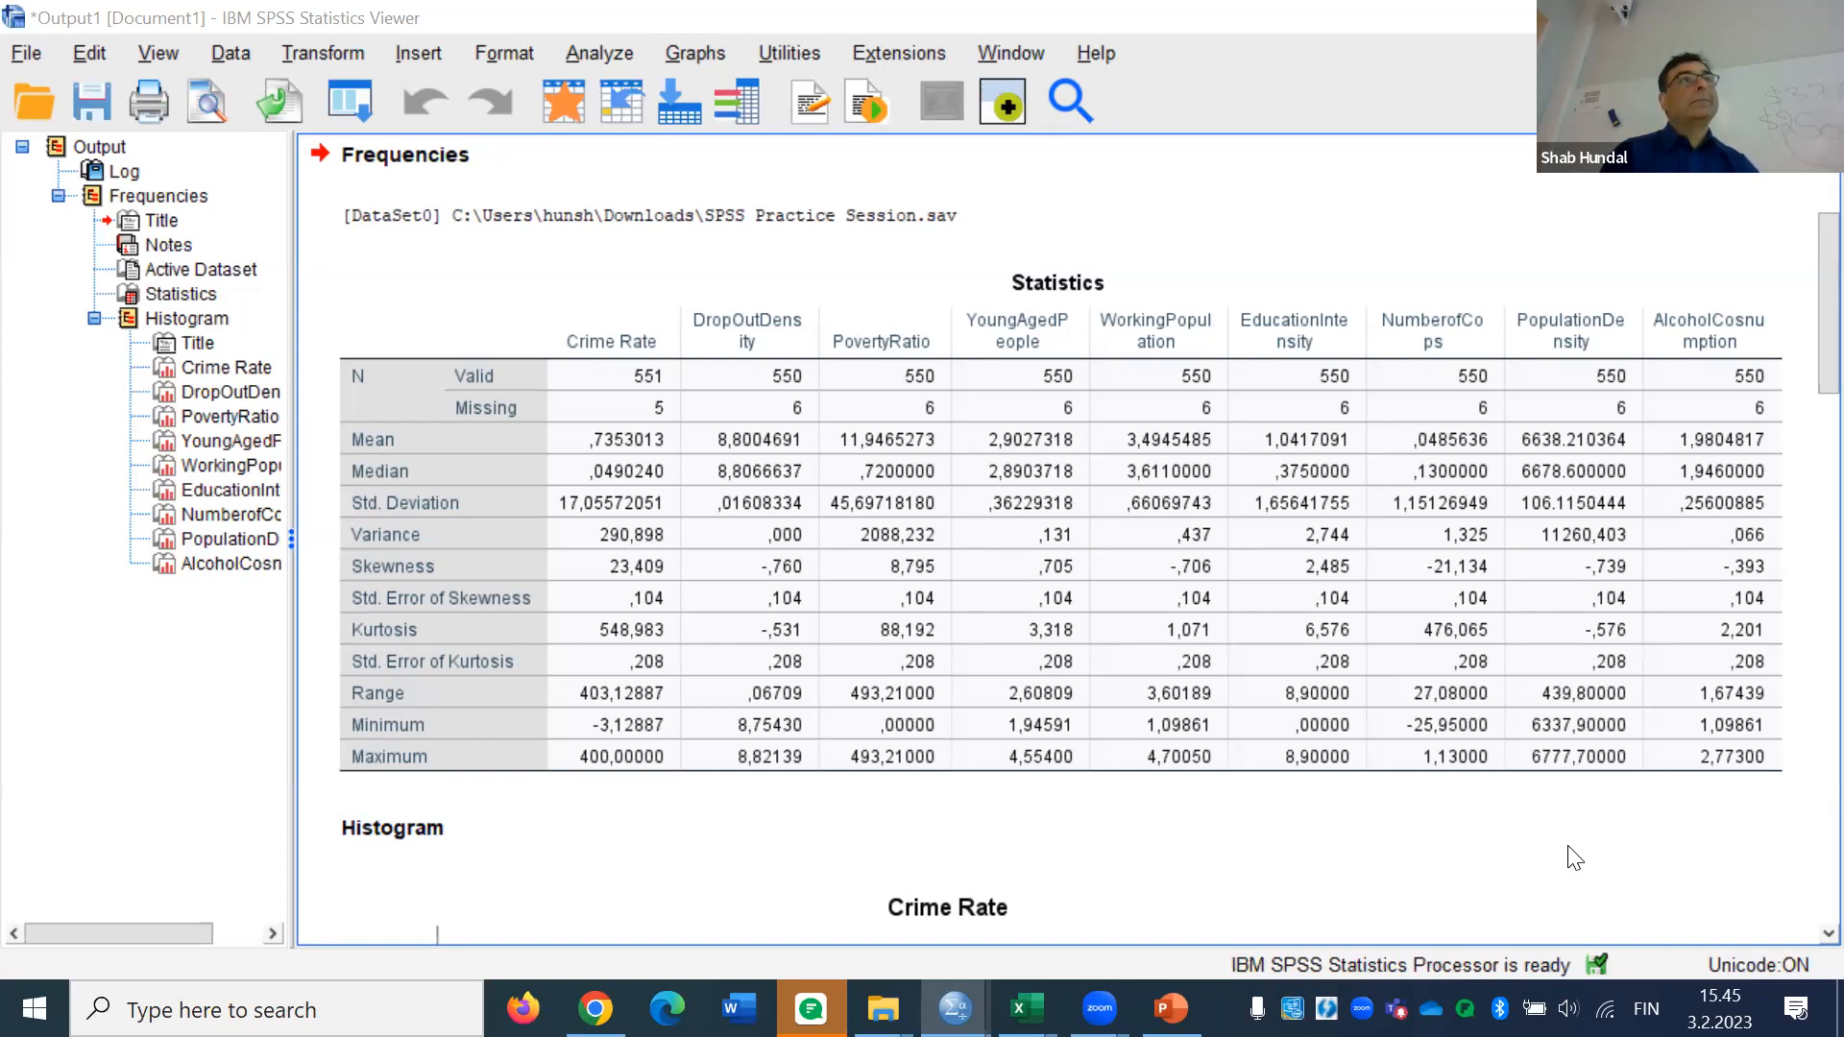
Examine the Crime Rate histogram and relate it to the values in the Statistics table
scroll(1805, 329, down, 1)
drag(1805, 329, 1805, 490)
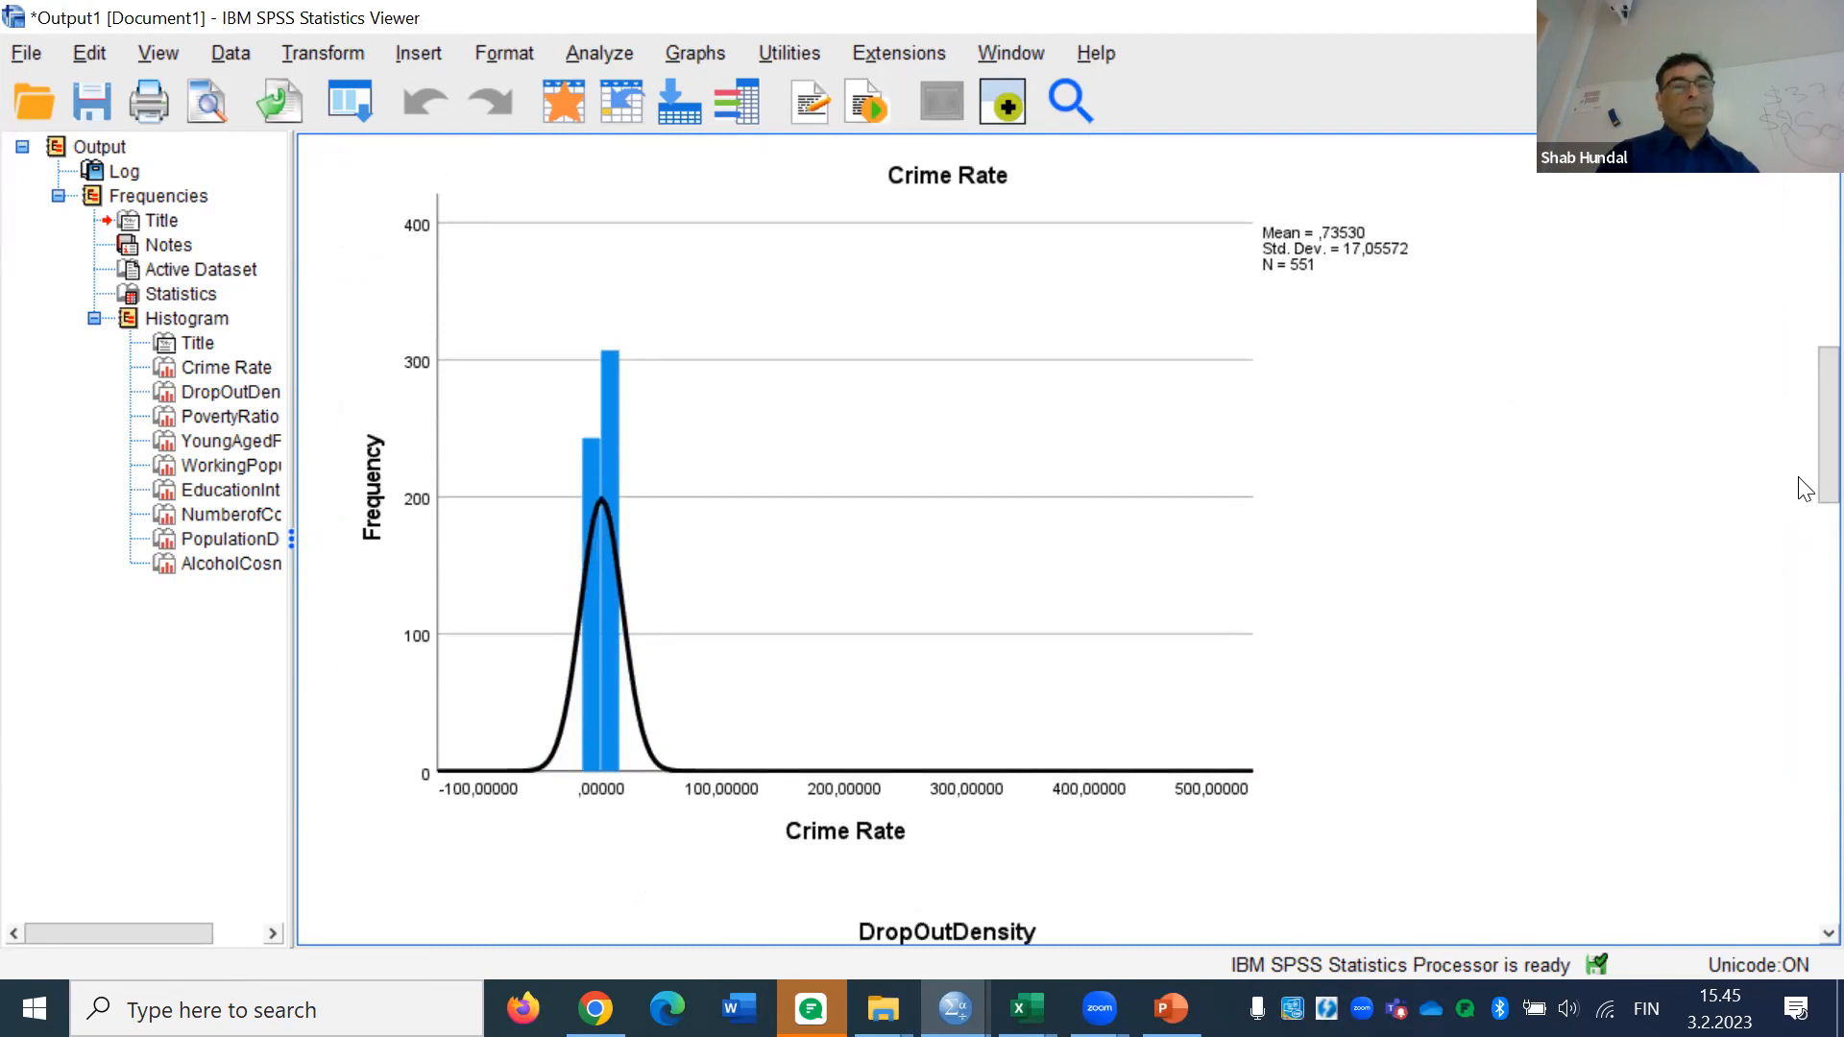
drag(1806, 490, 1805, 468)
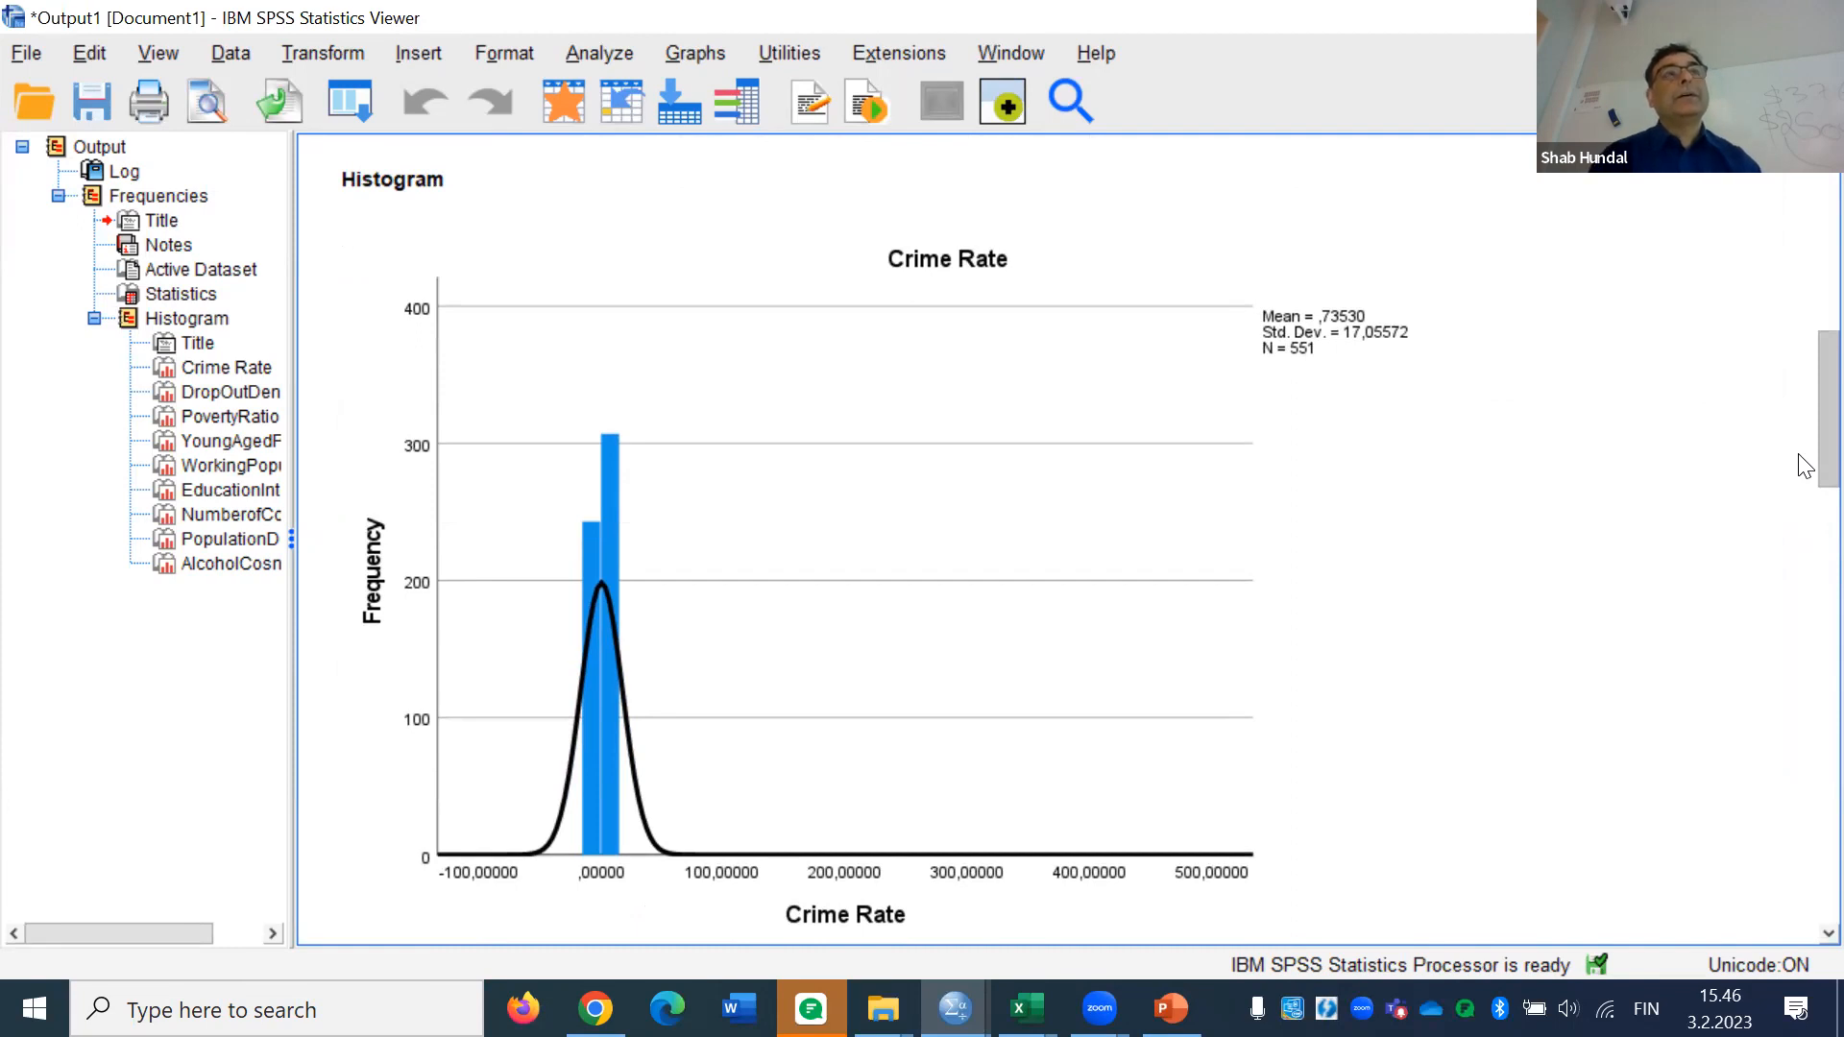
scroll(1805, 470, down, 1)
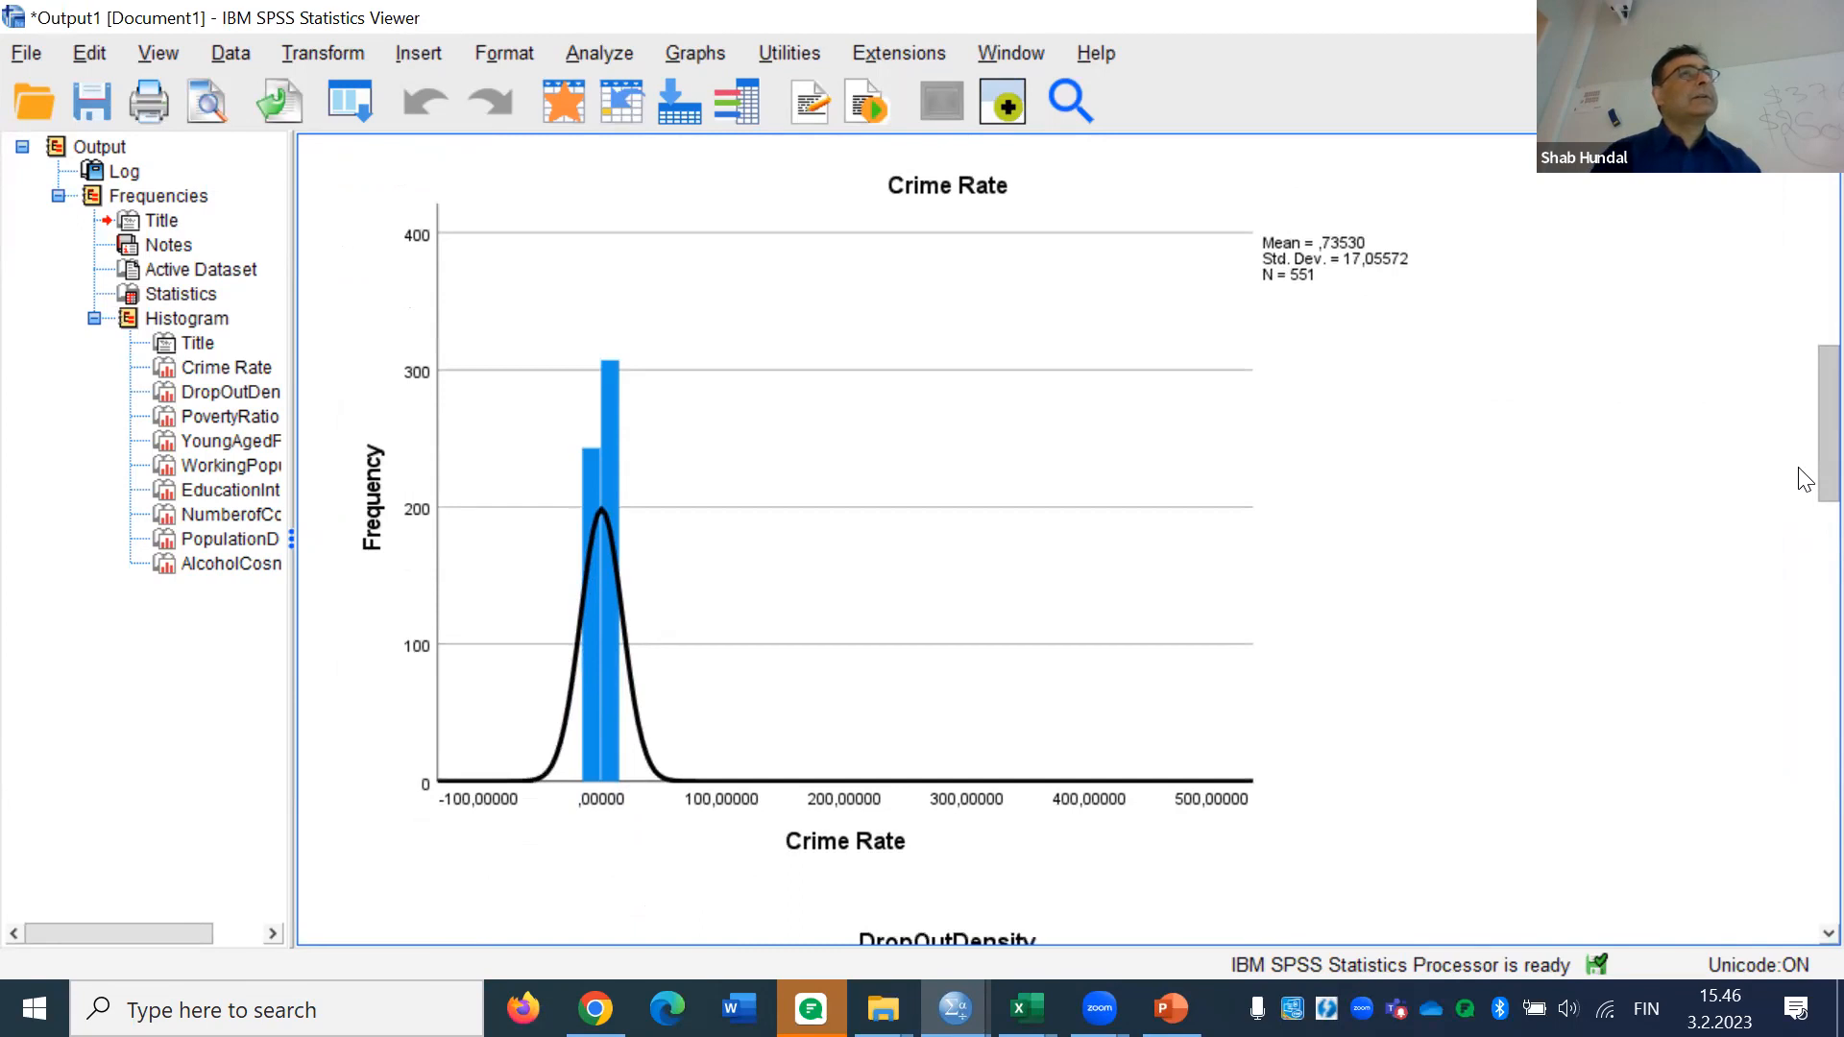
scroll(1805, 480, up, 10)
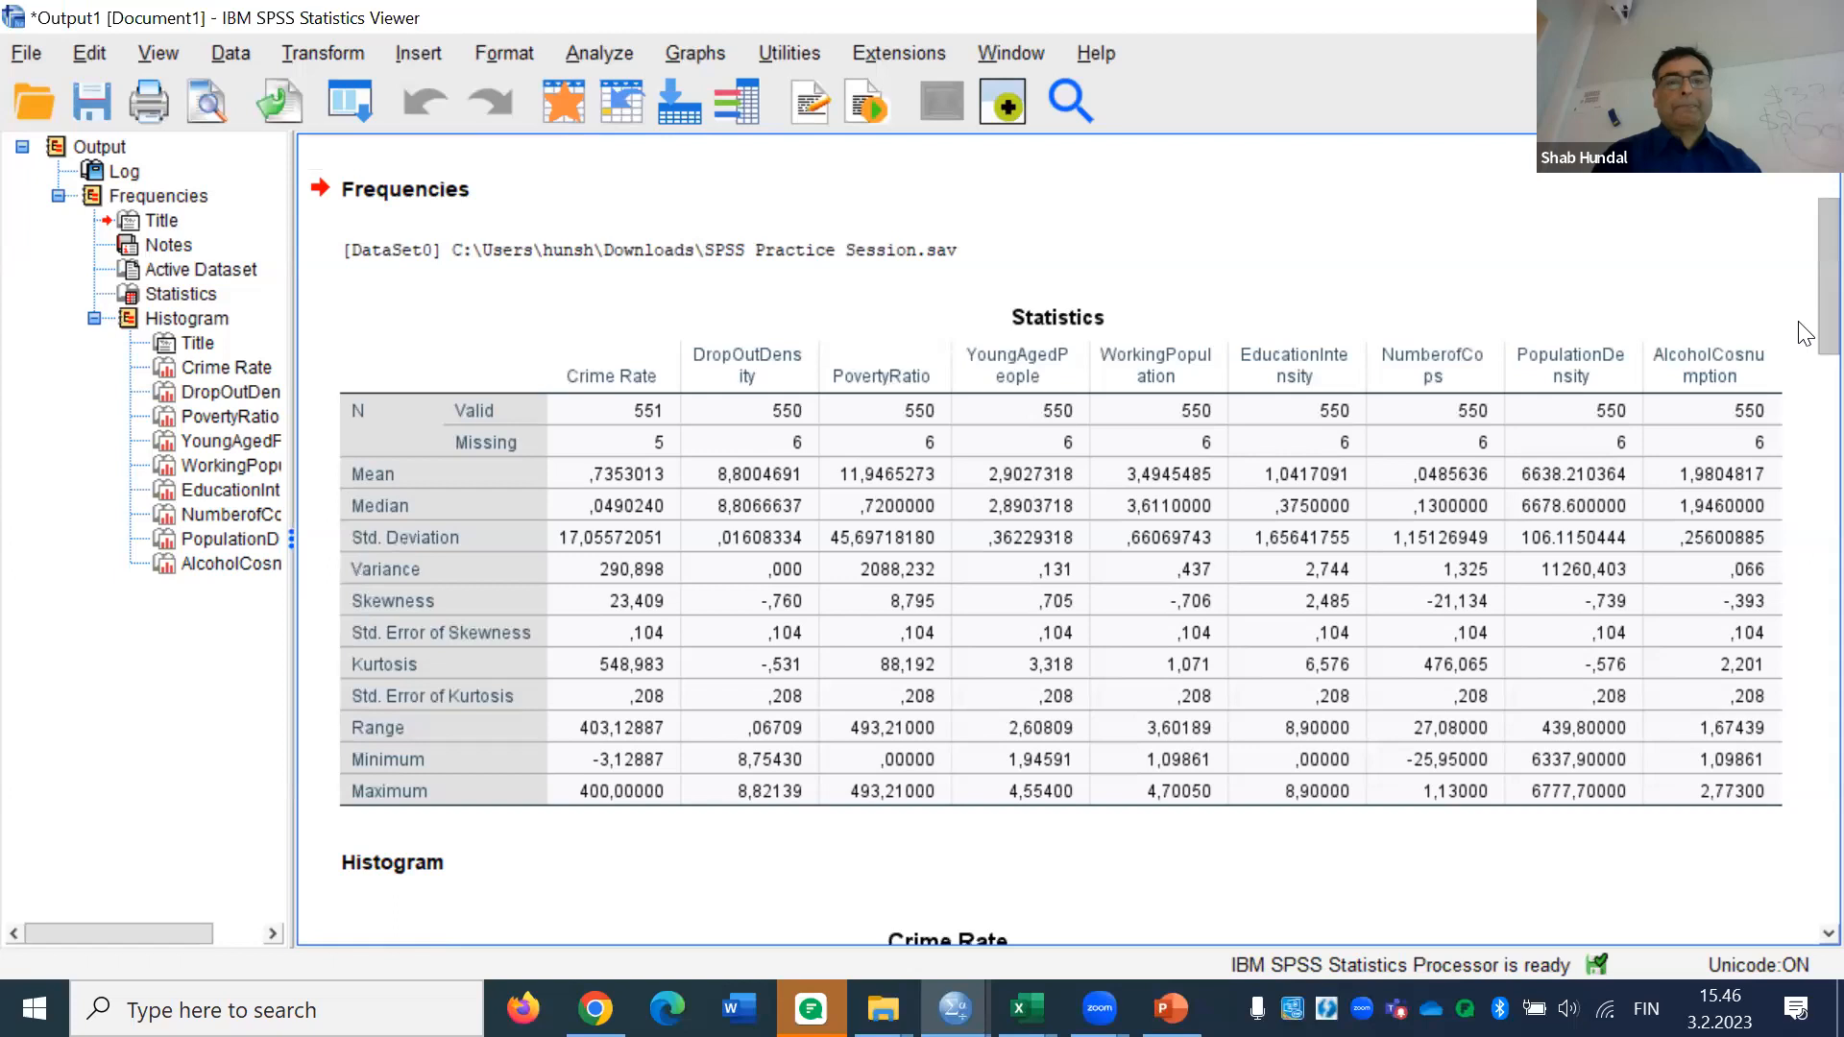
scroll(1805, 336, down, 2)
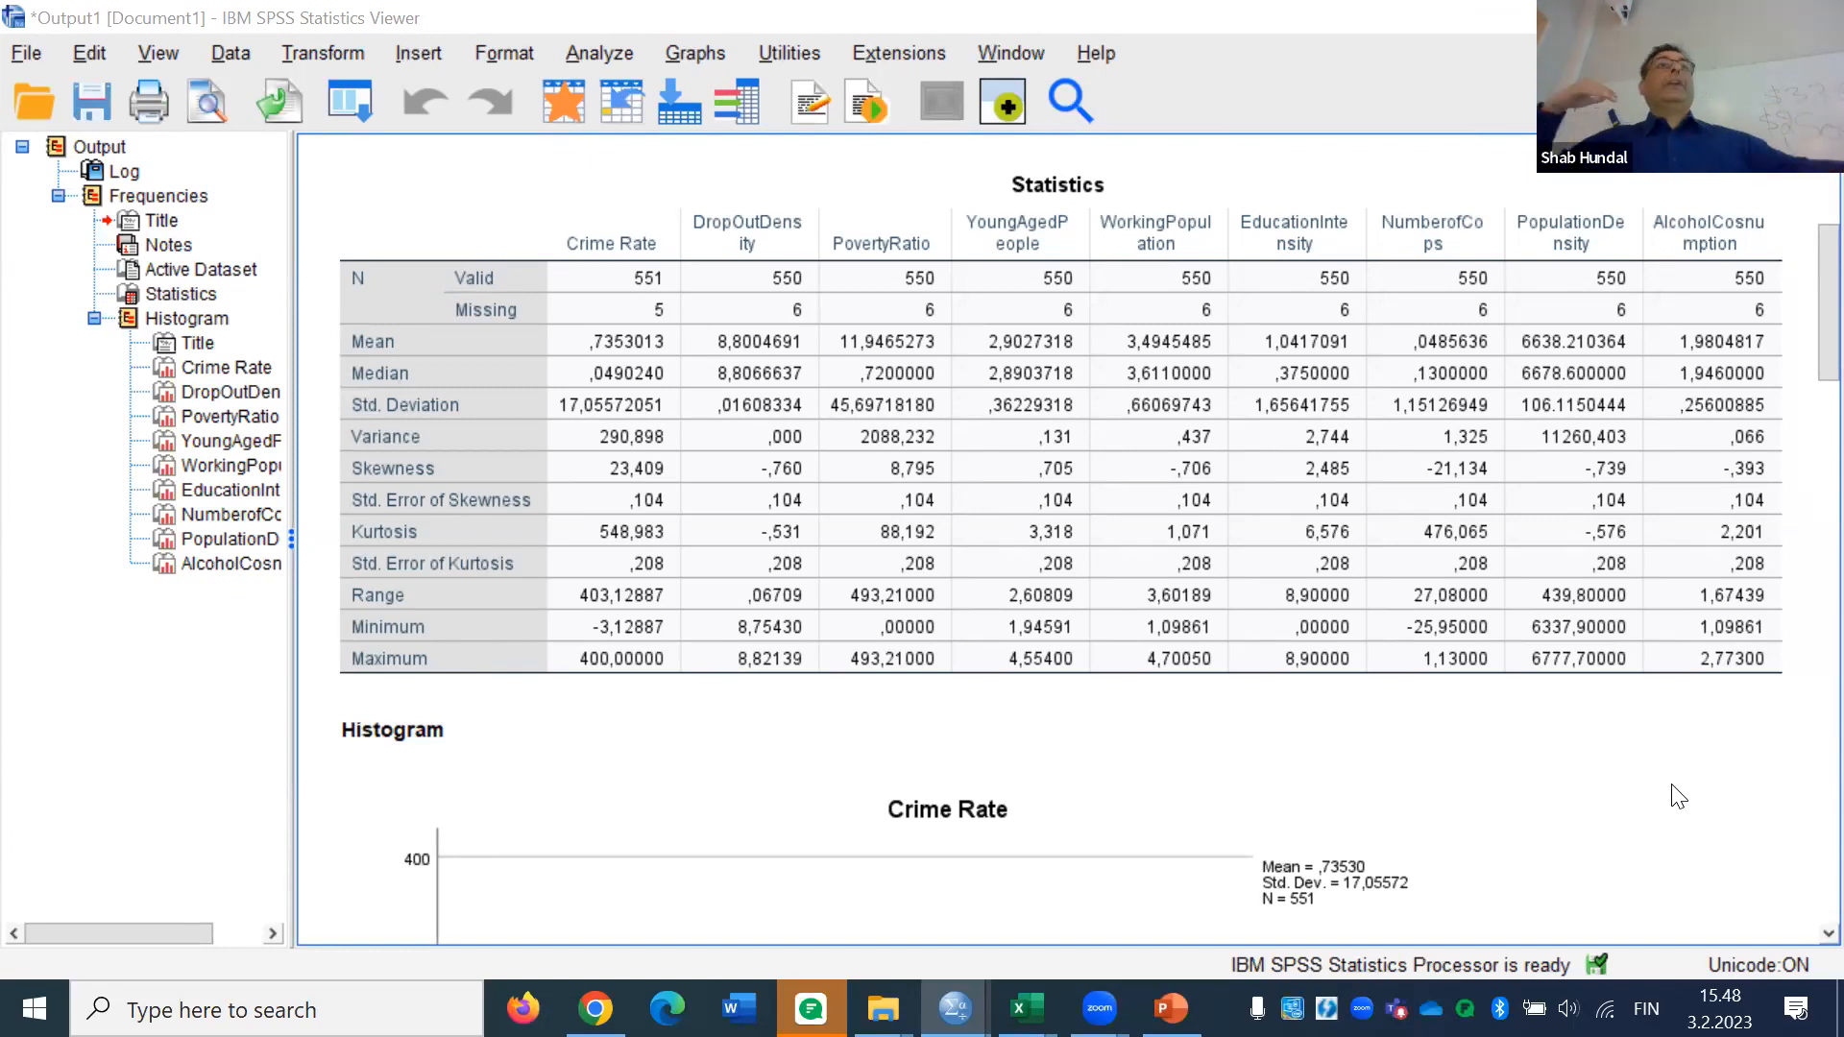
click(1700, 472)
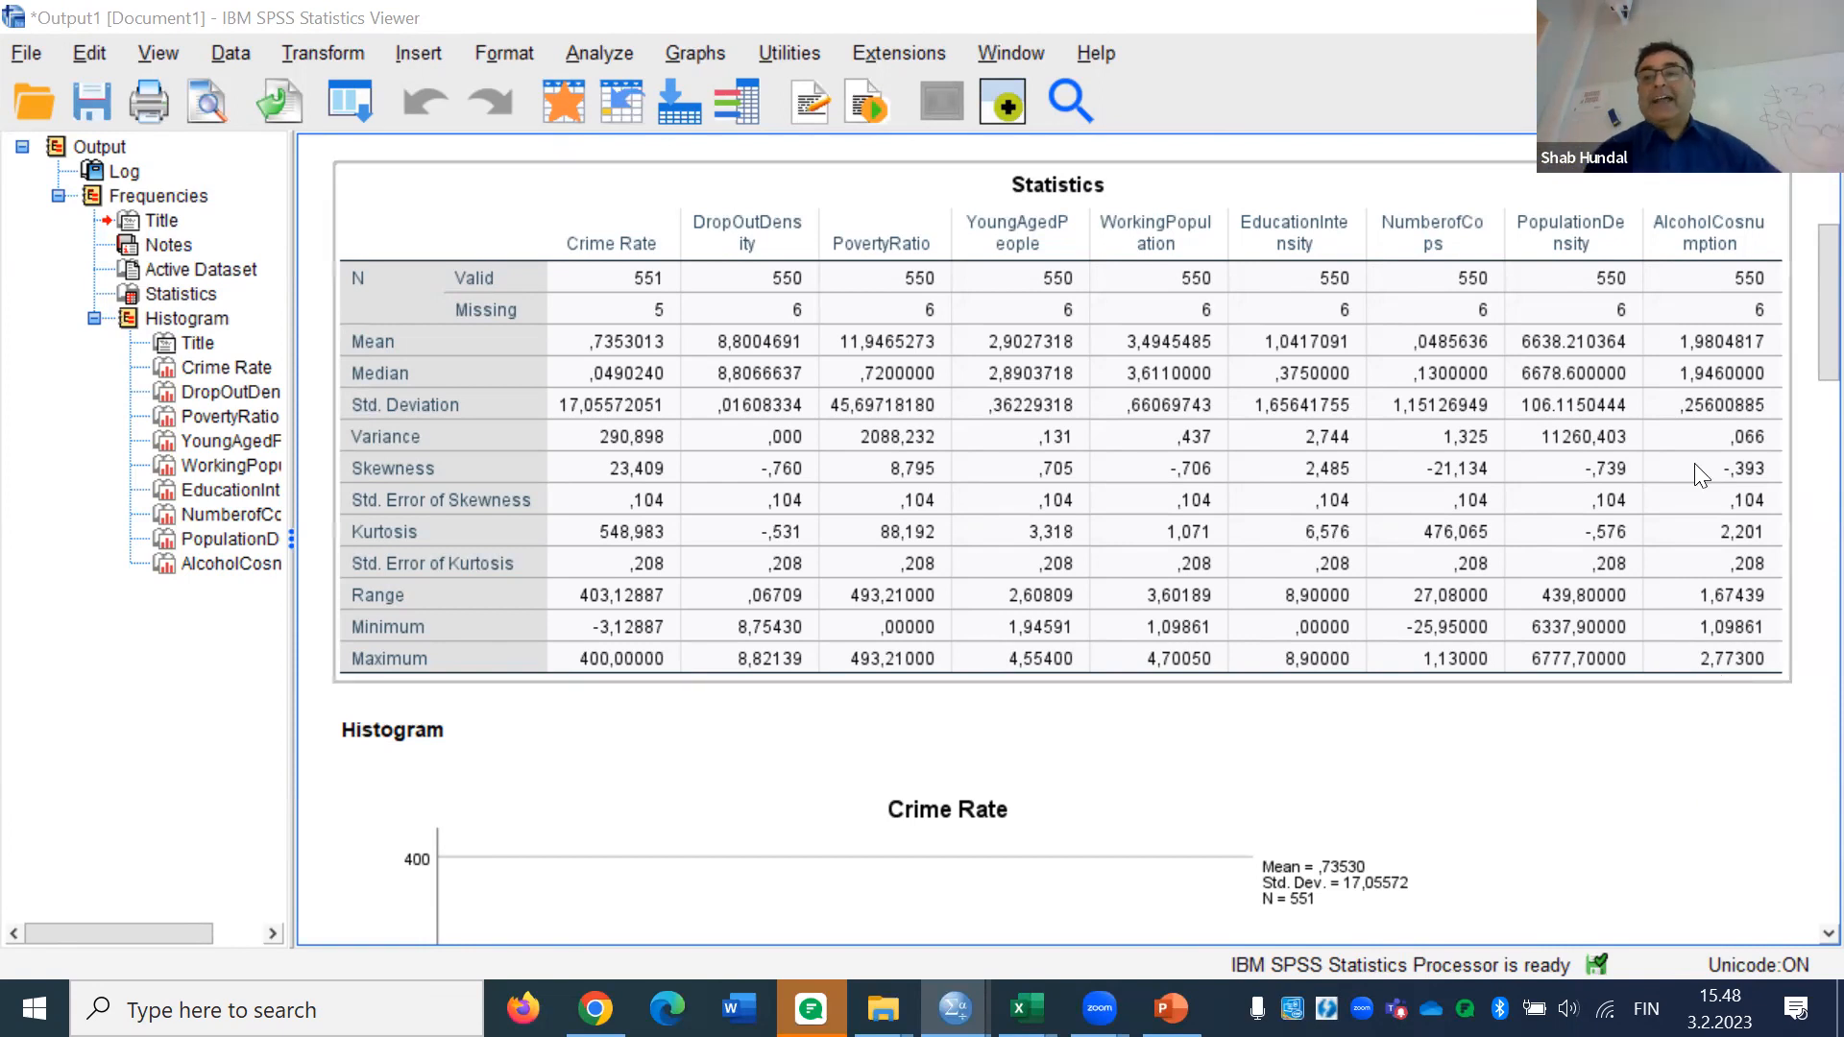
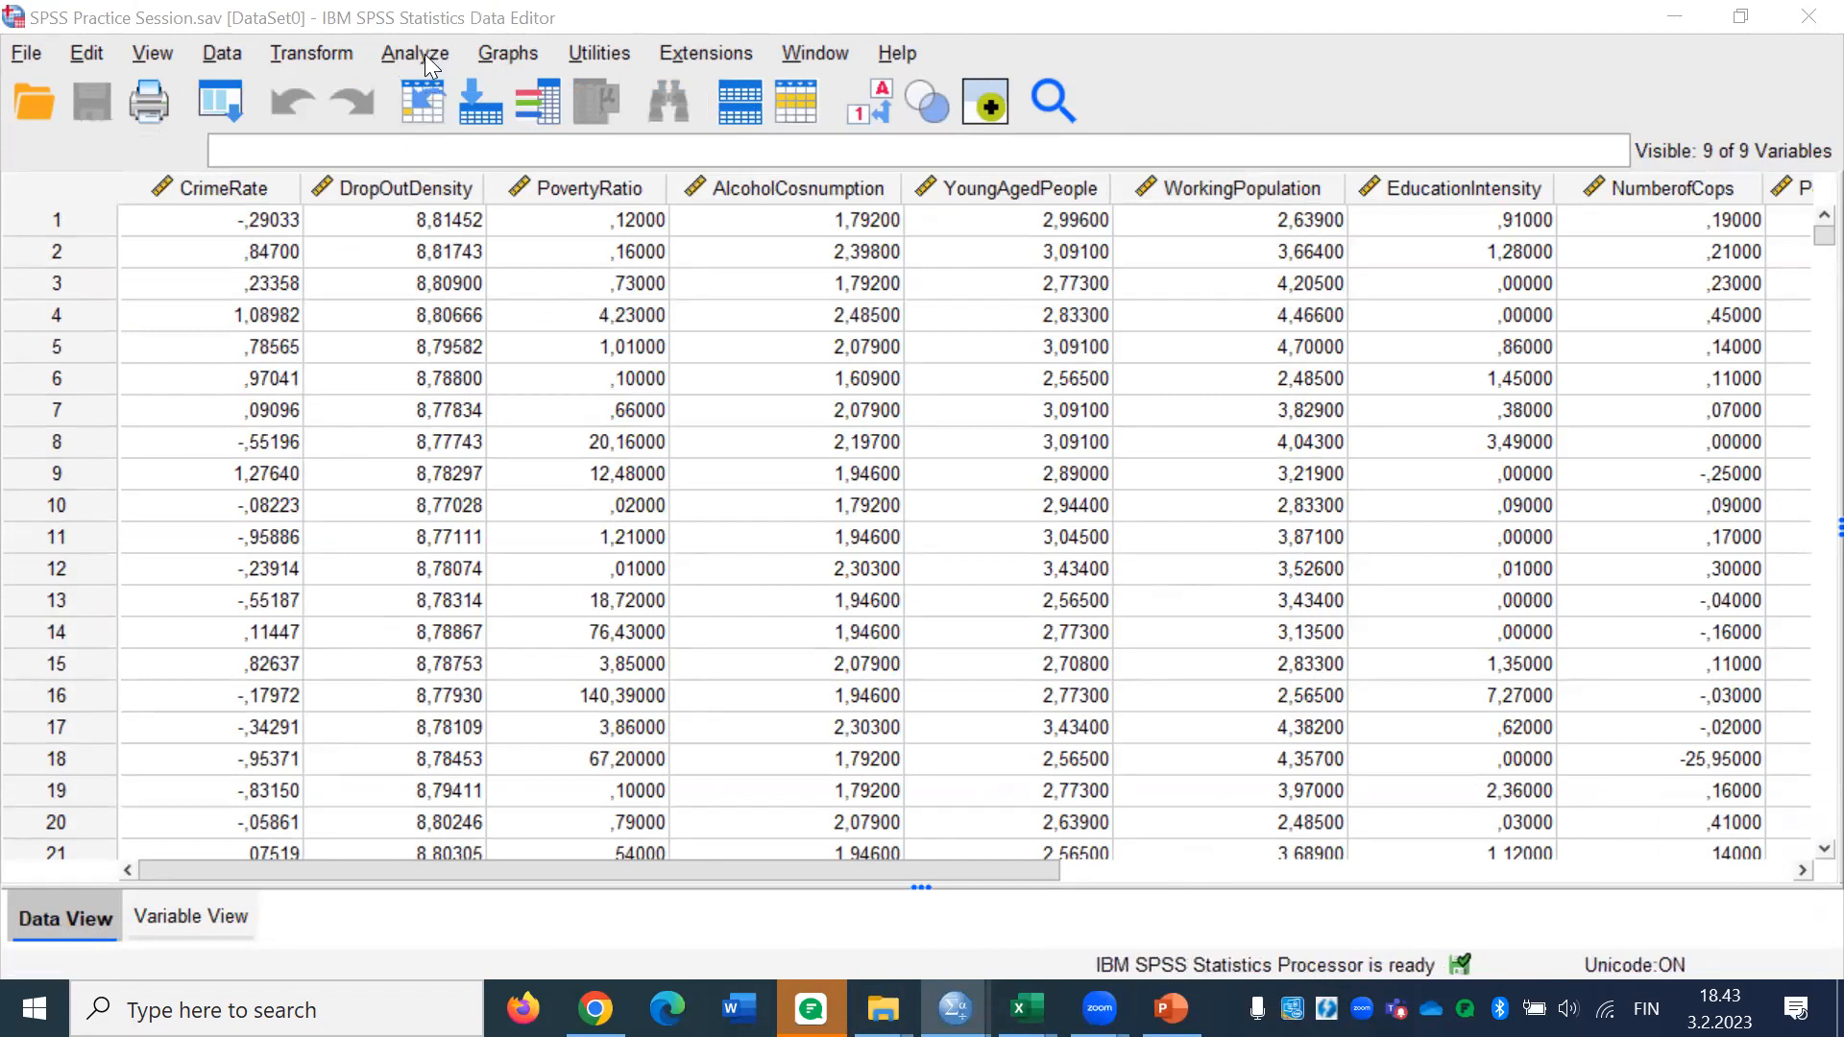
Start a Bivariate Correlations analysis and include all nine variables, from Crime Rate to PopulationDensity
click(424, 53)
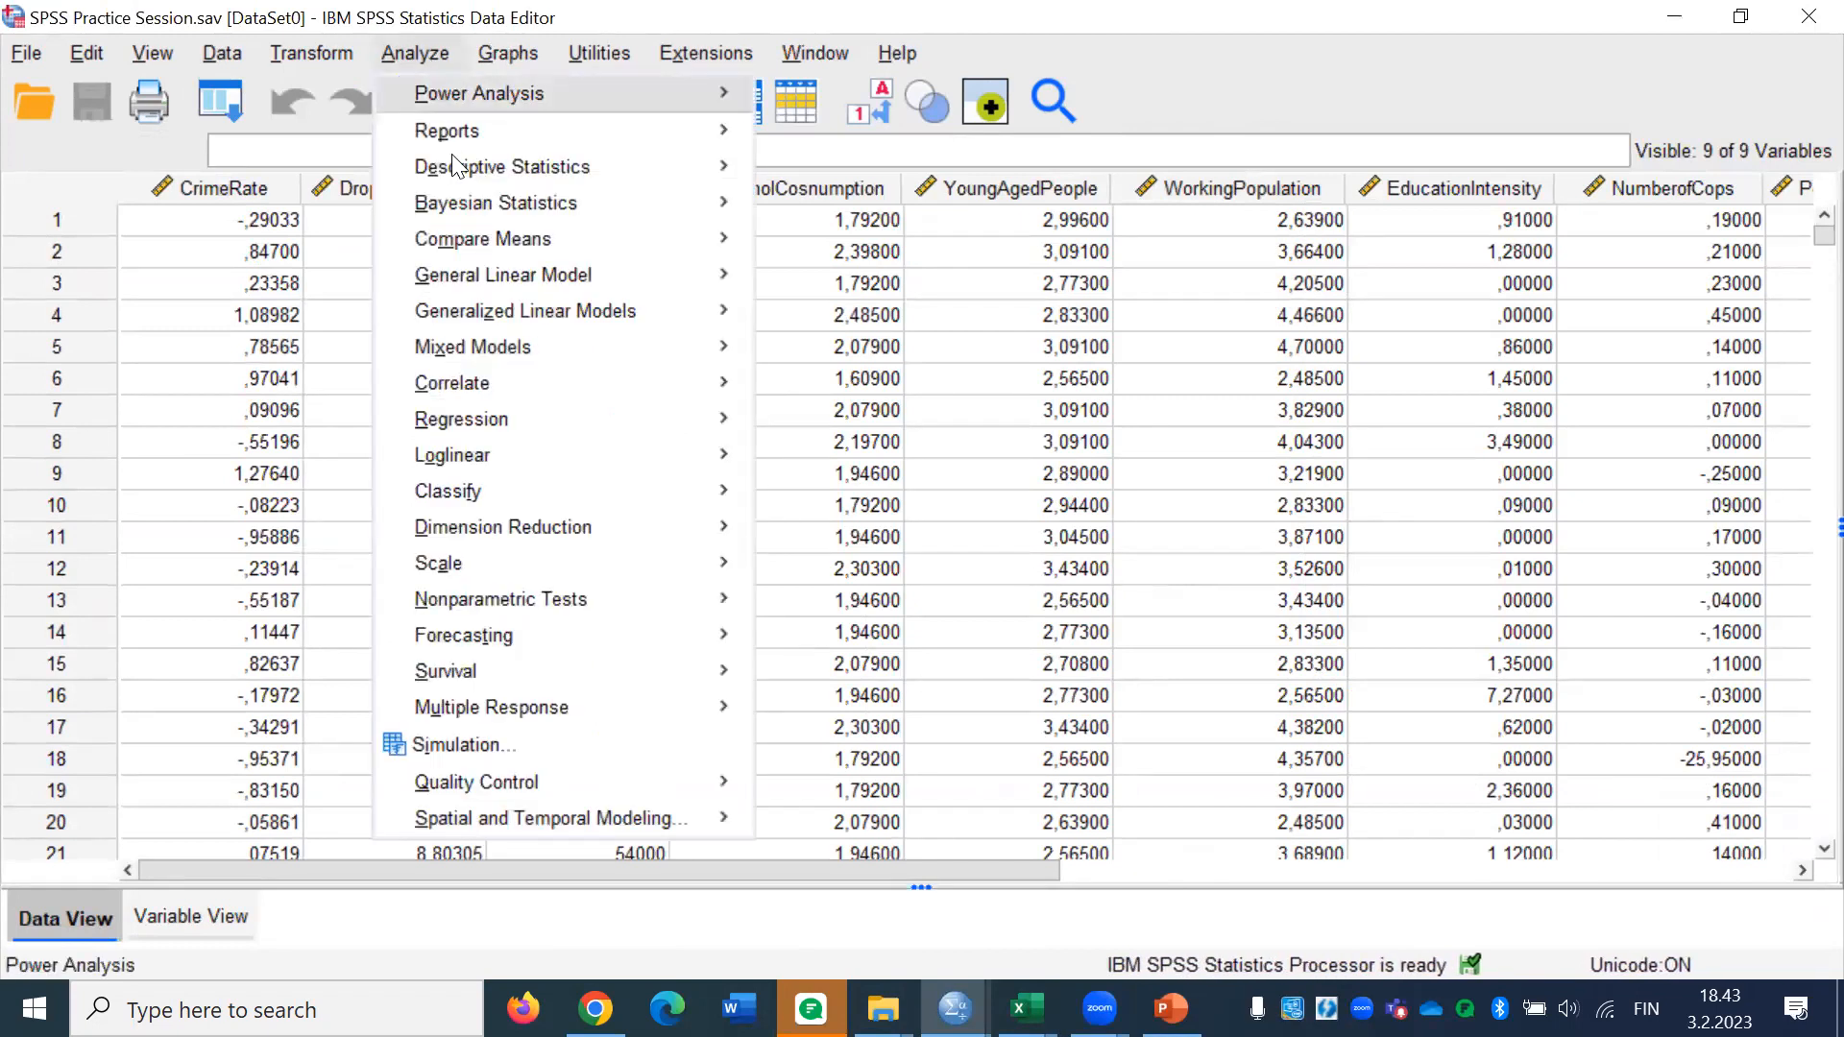
mouse_move(486, 376)
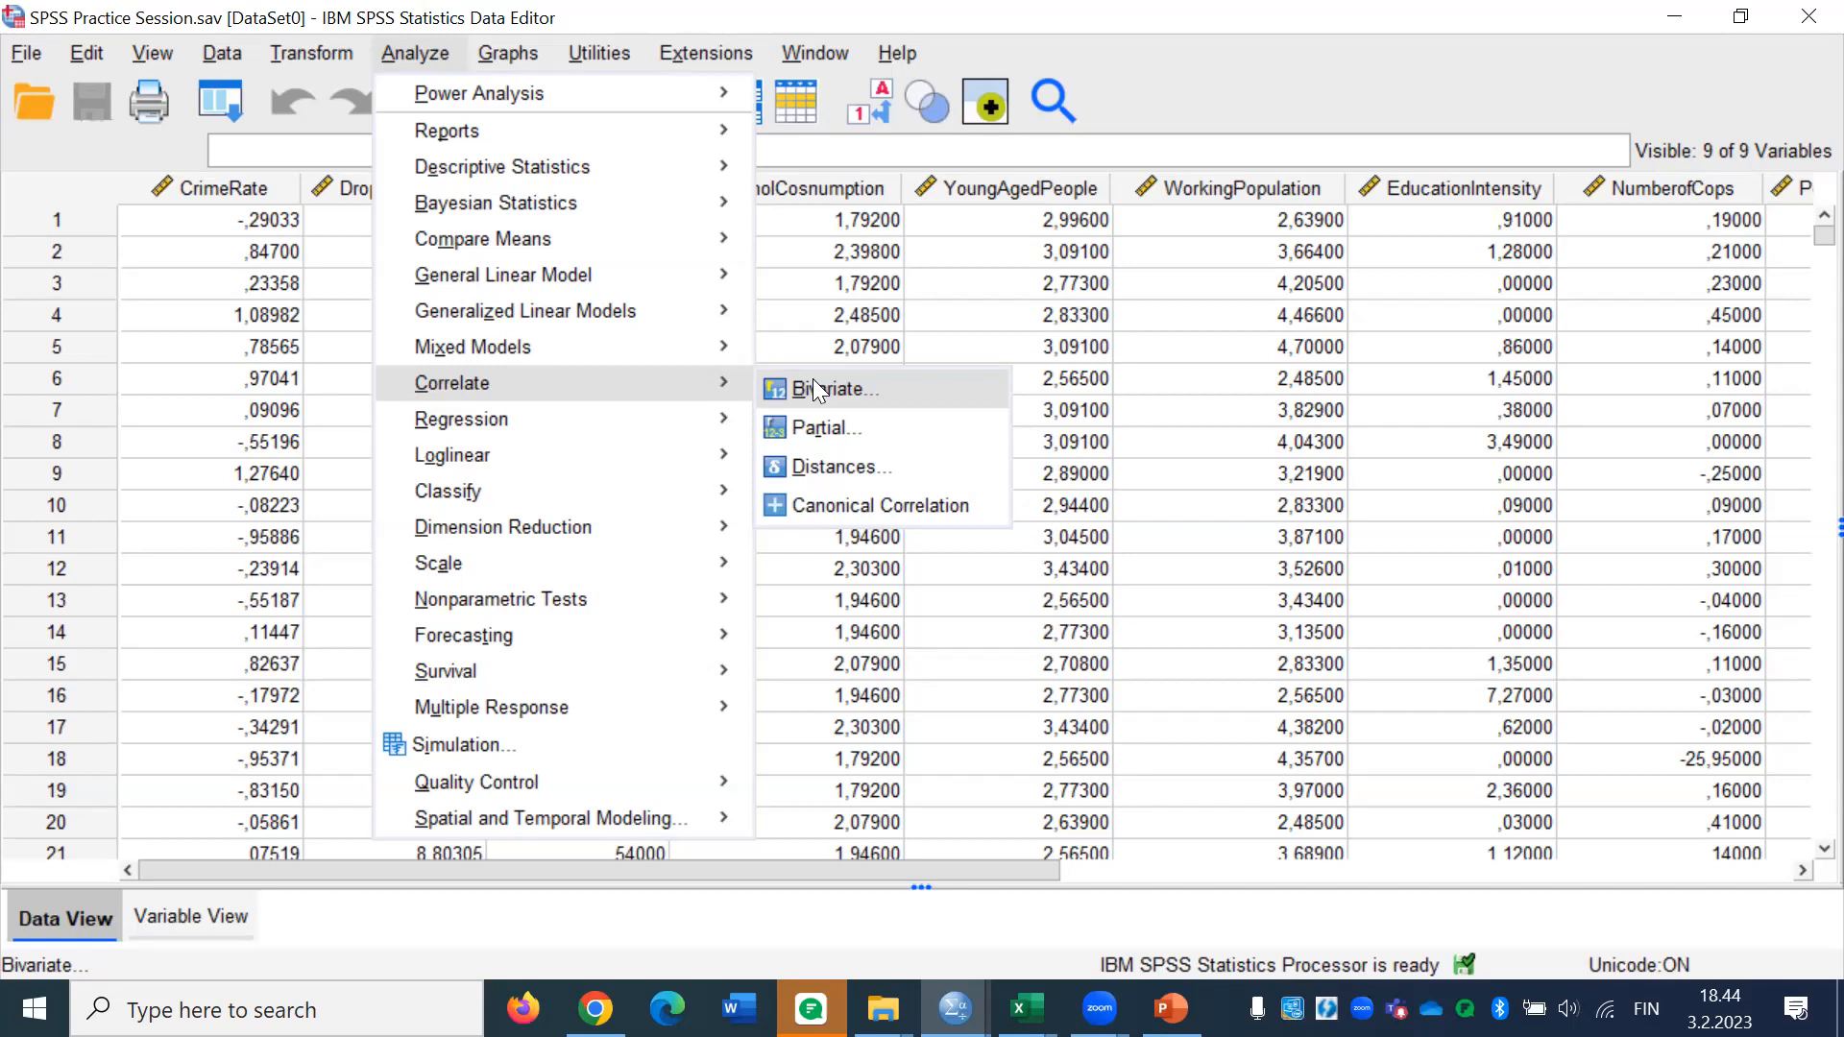
click(921, 390)
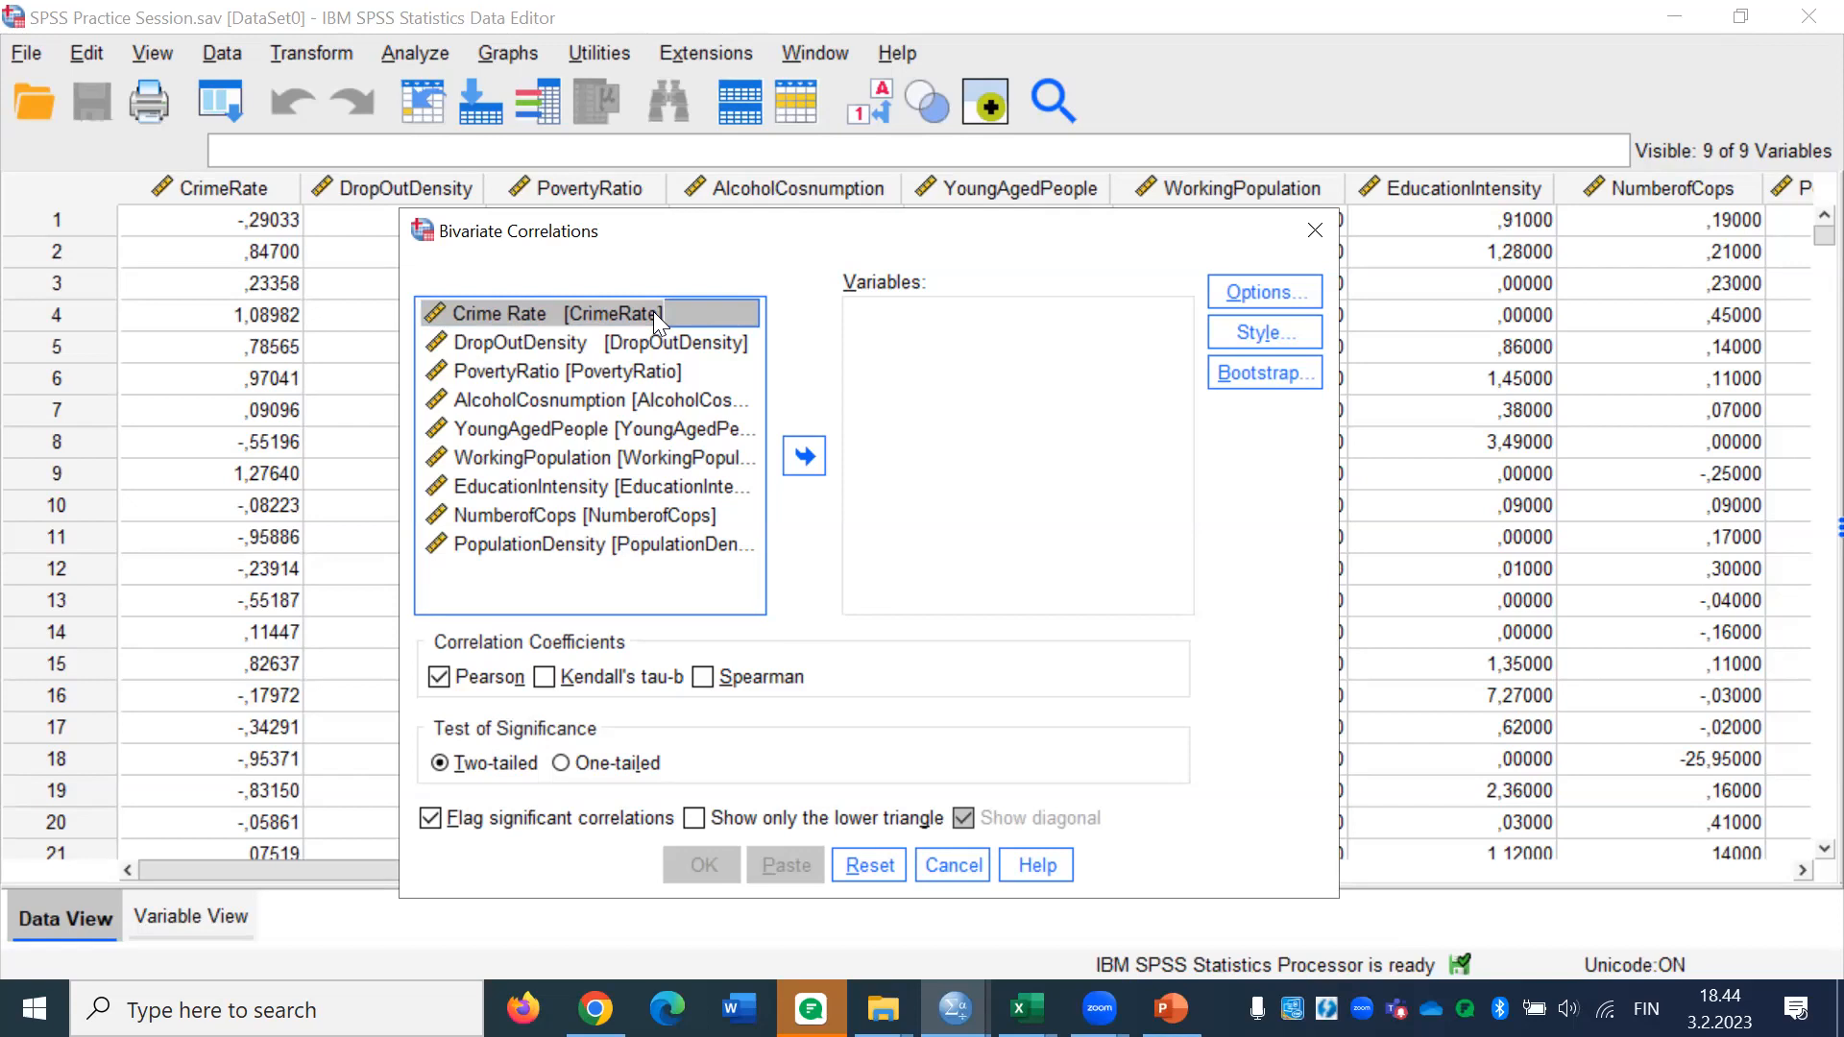
key(shift+Down)
key(shift+Down)
key(shift+Down)
key(shift+Down)
key(shift+Down)
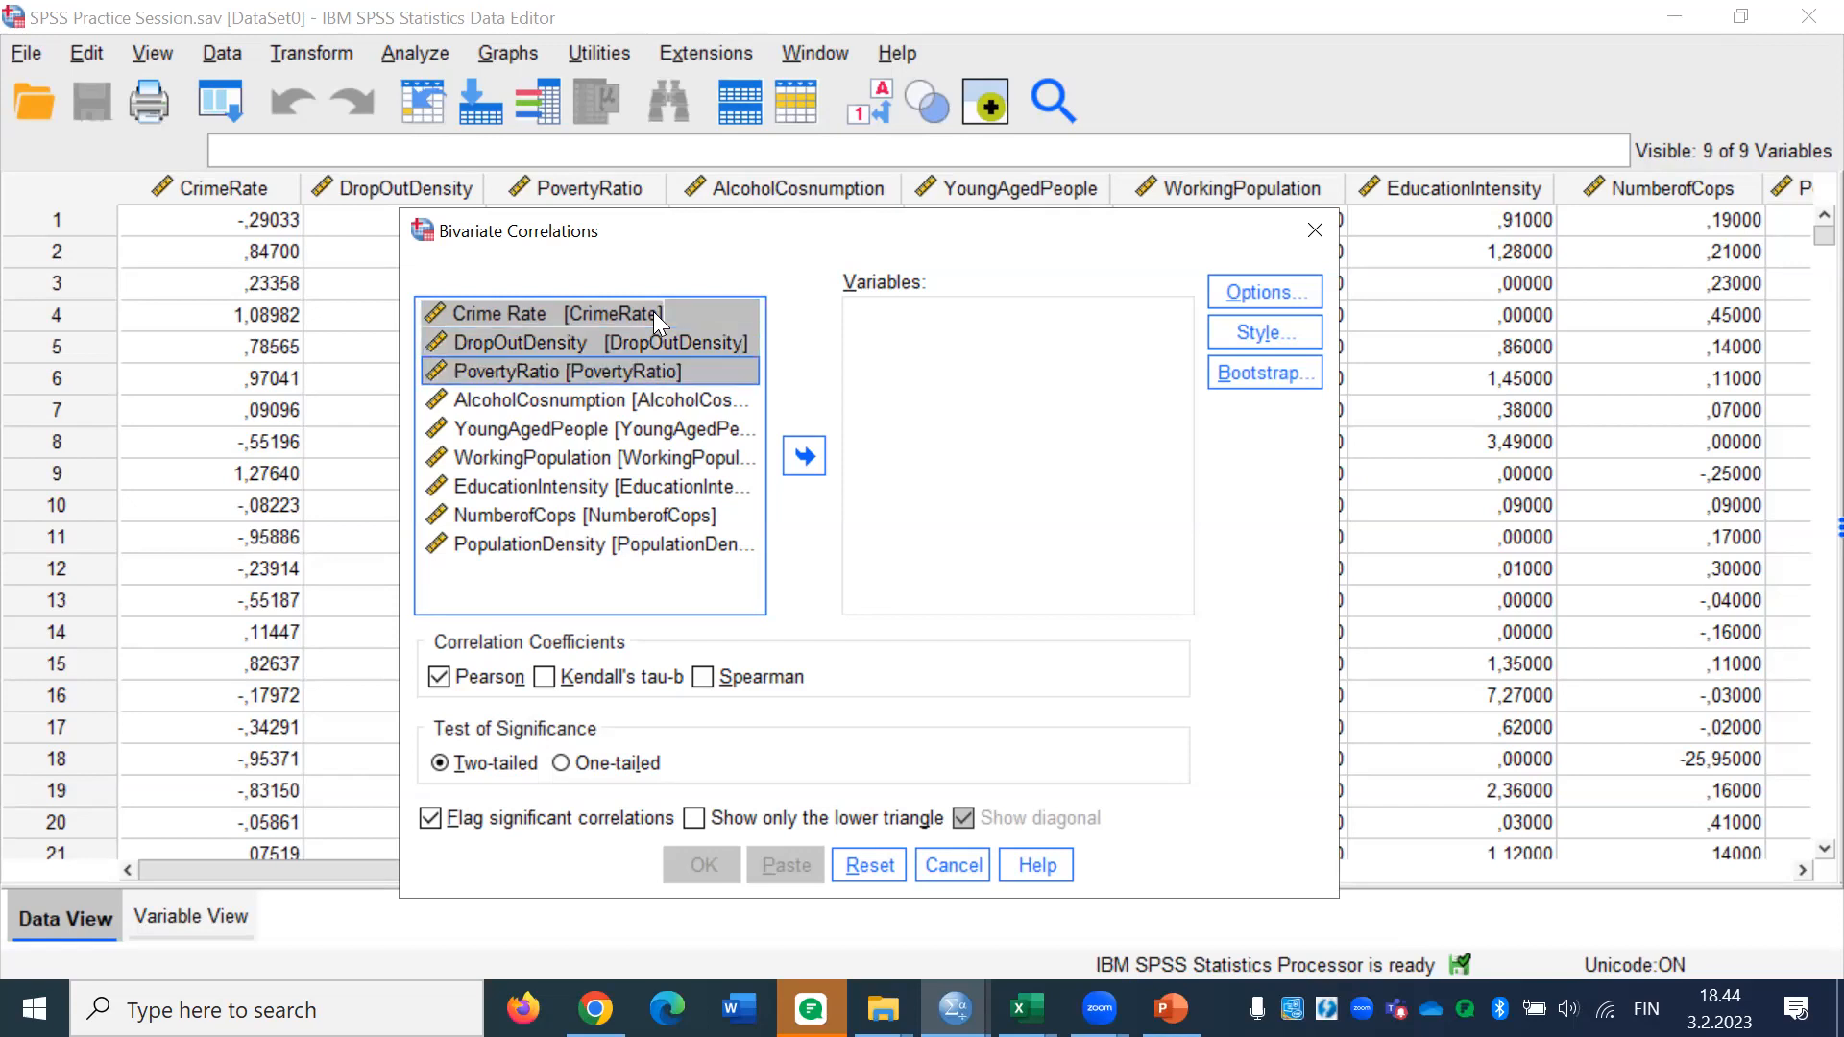
key(shift+Down)
key(shift+Down)
key(shift+Down)
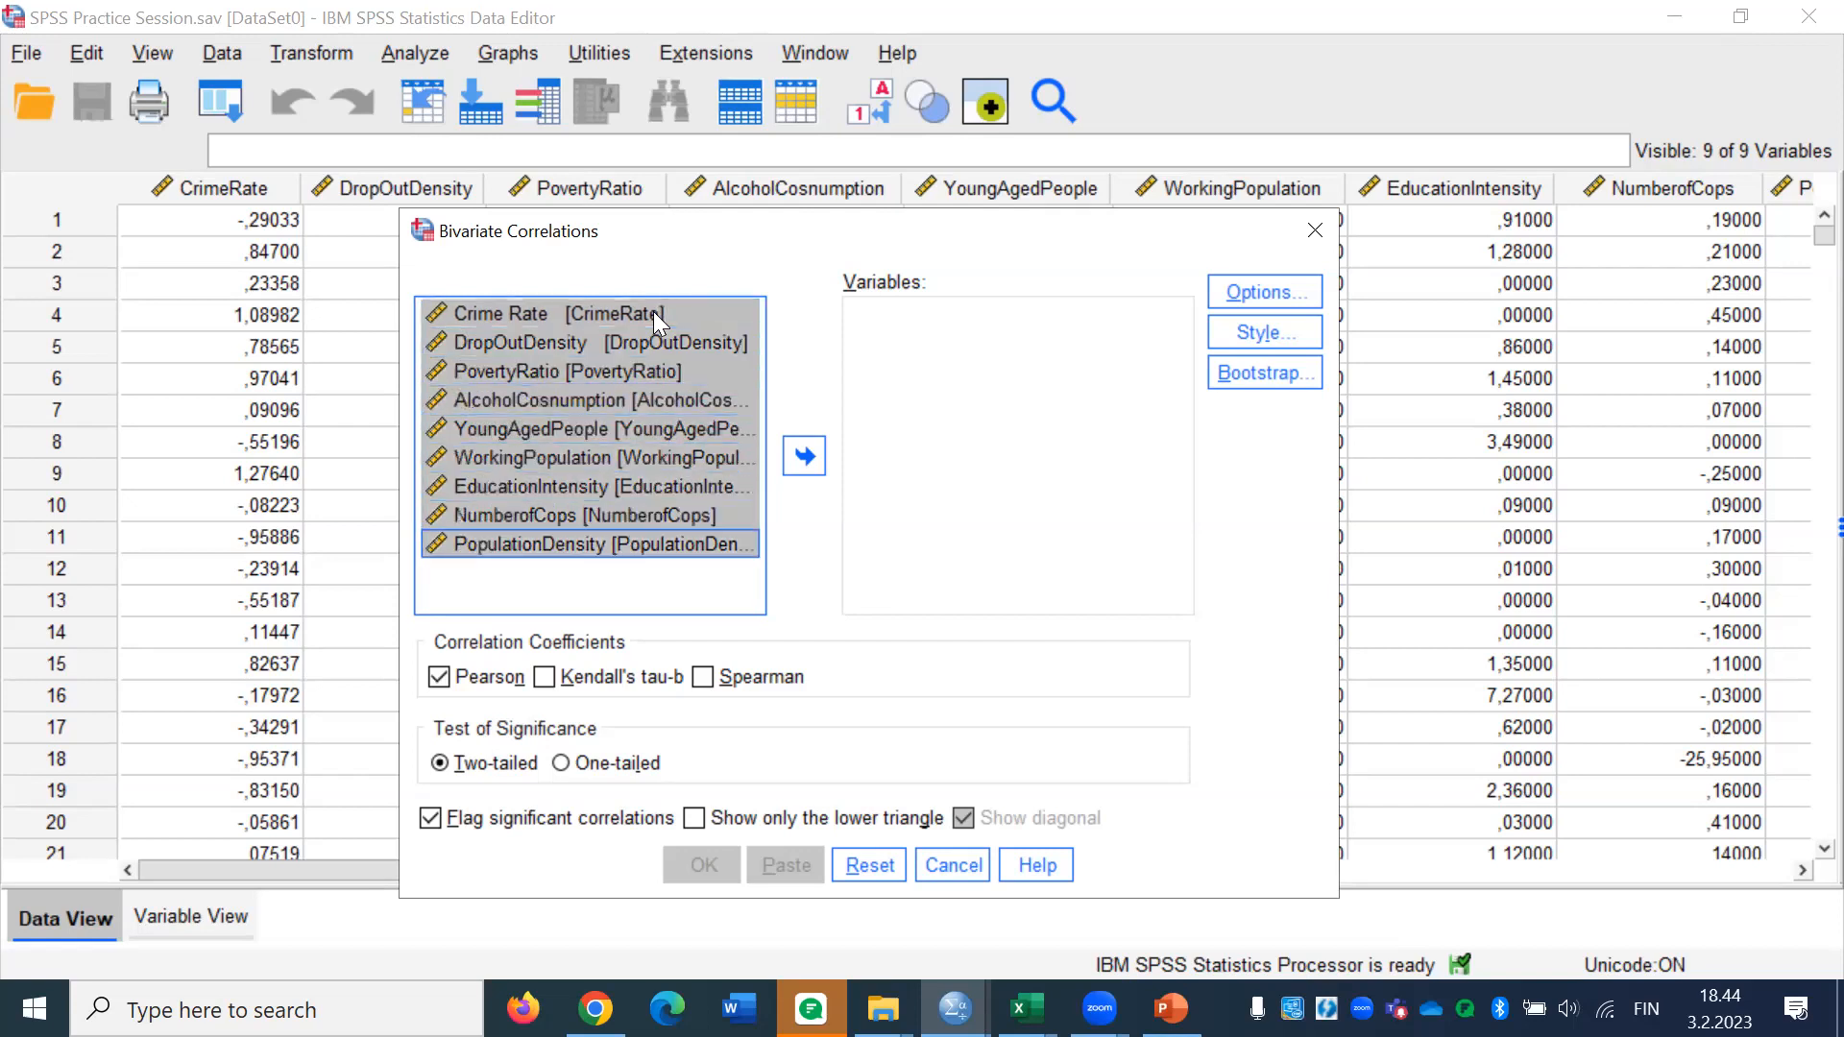
click(810, 452)
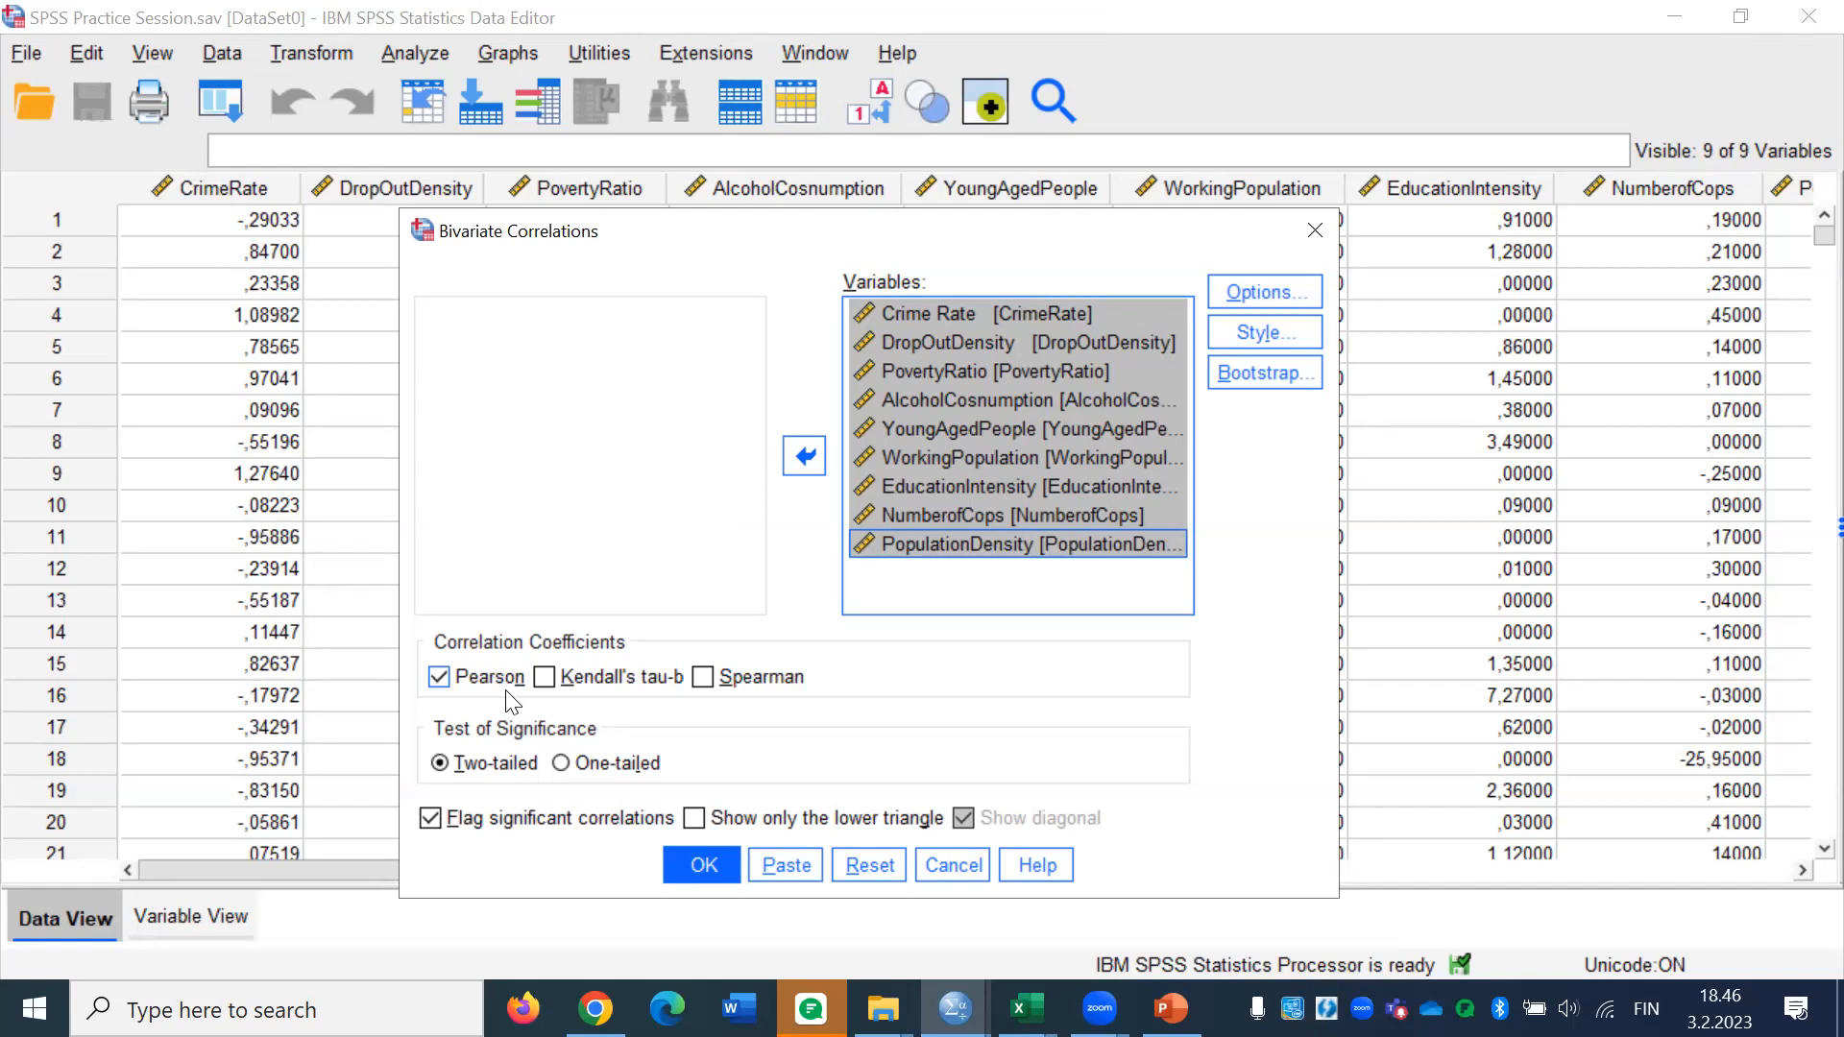
Accept the correlation options with pairwise exclusion of cases and run the two-tailed Pearson correlations
click(1258, 296)
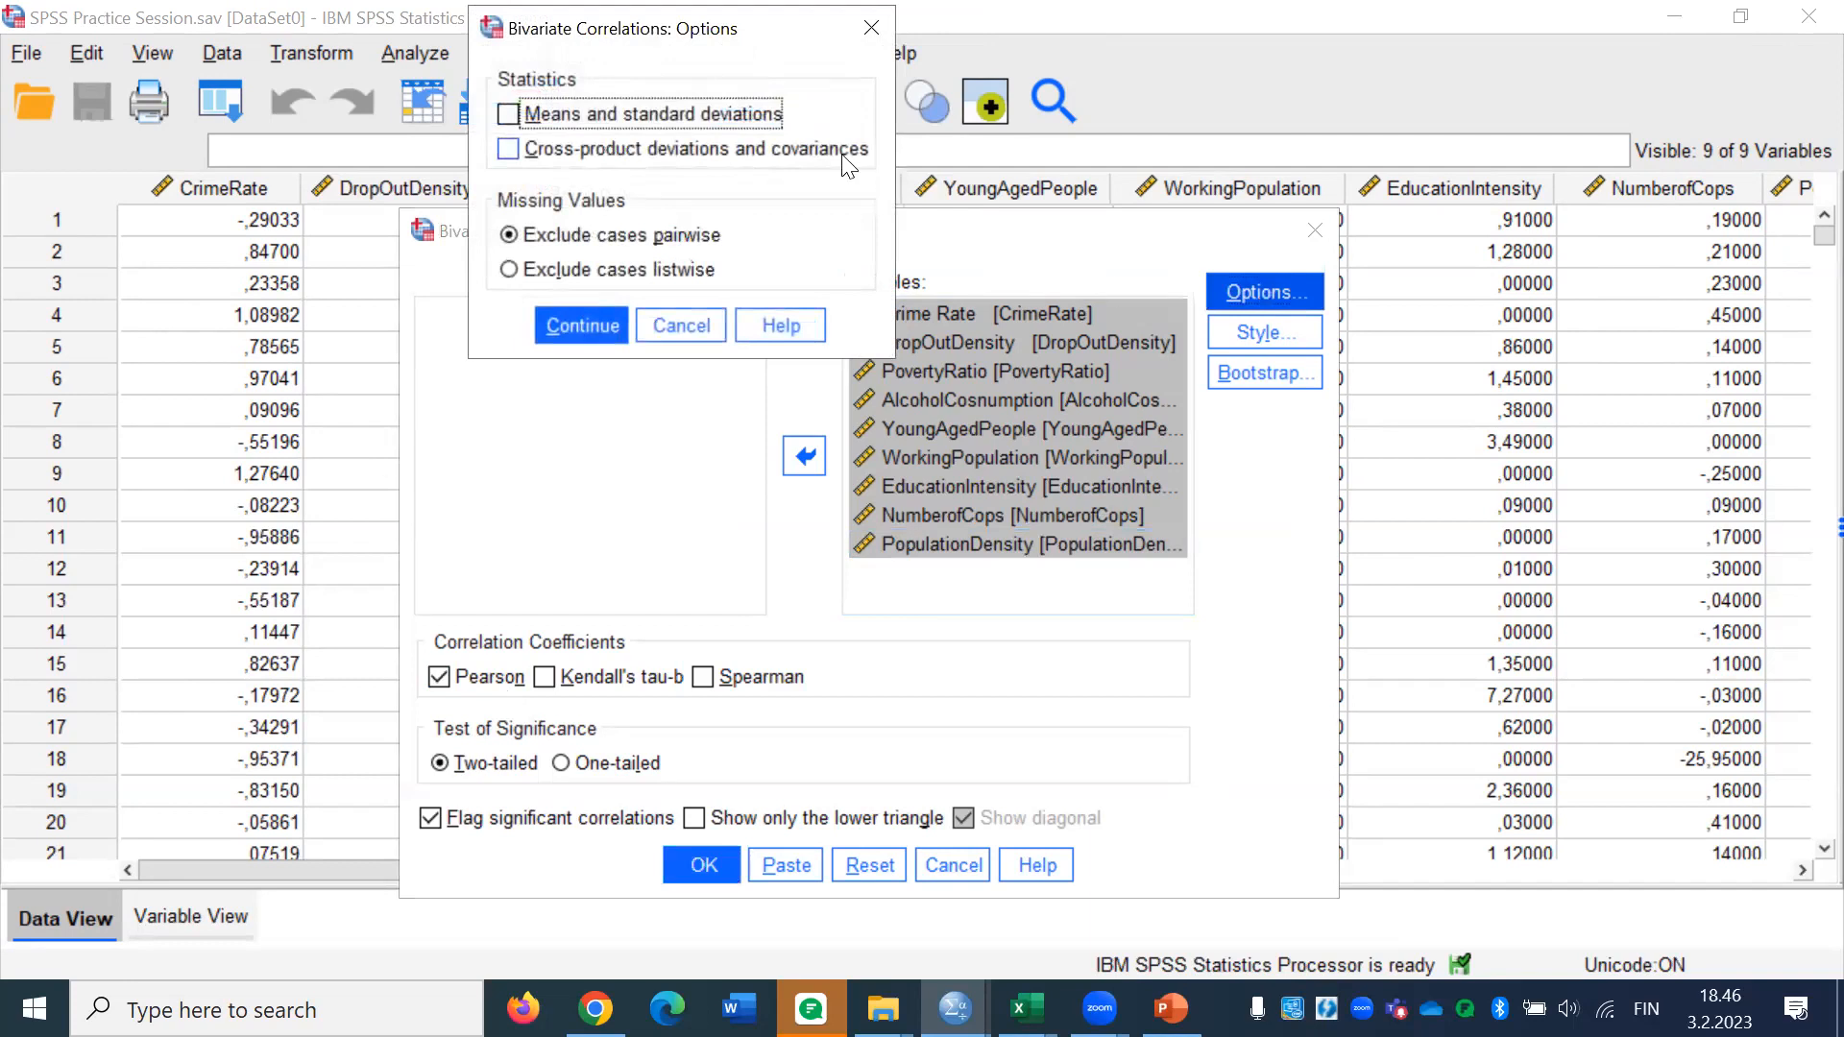
key(Return)
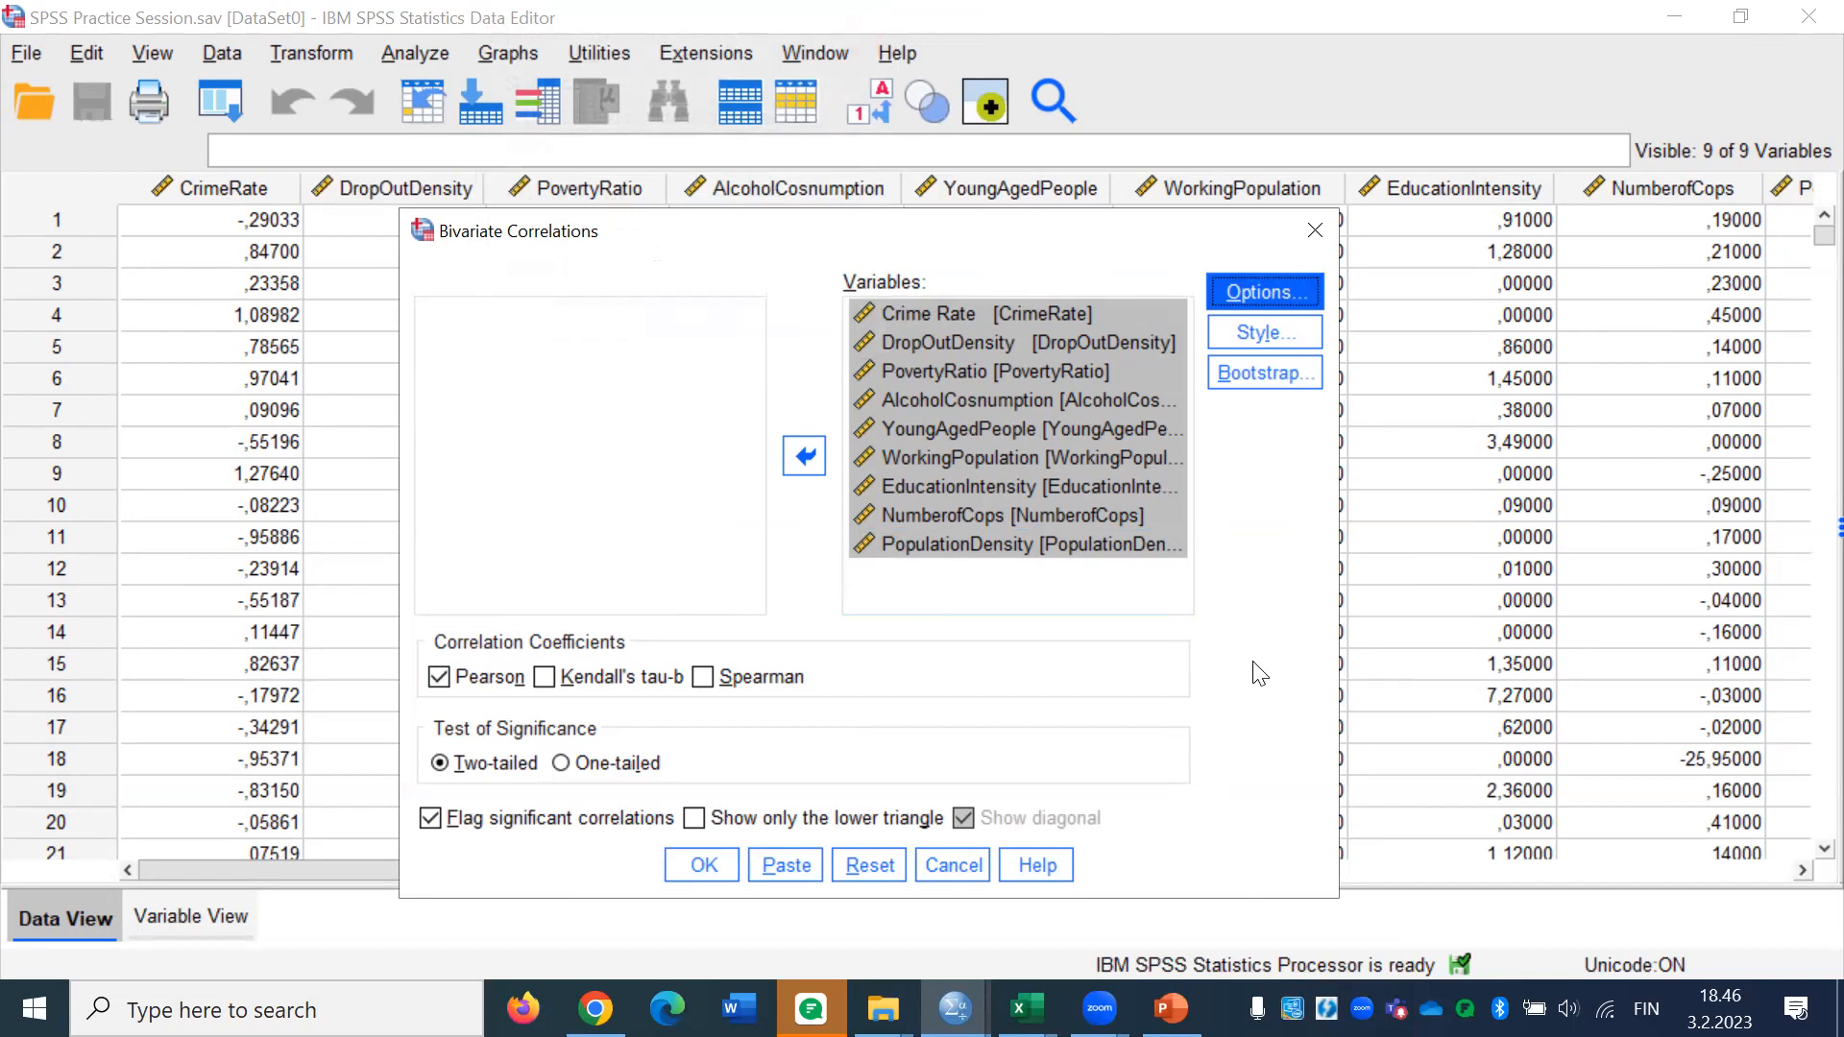
click(704, 866)
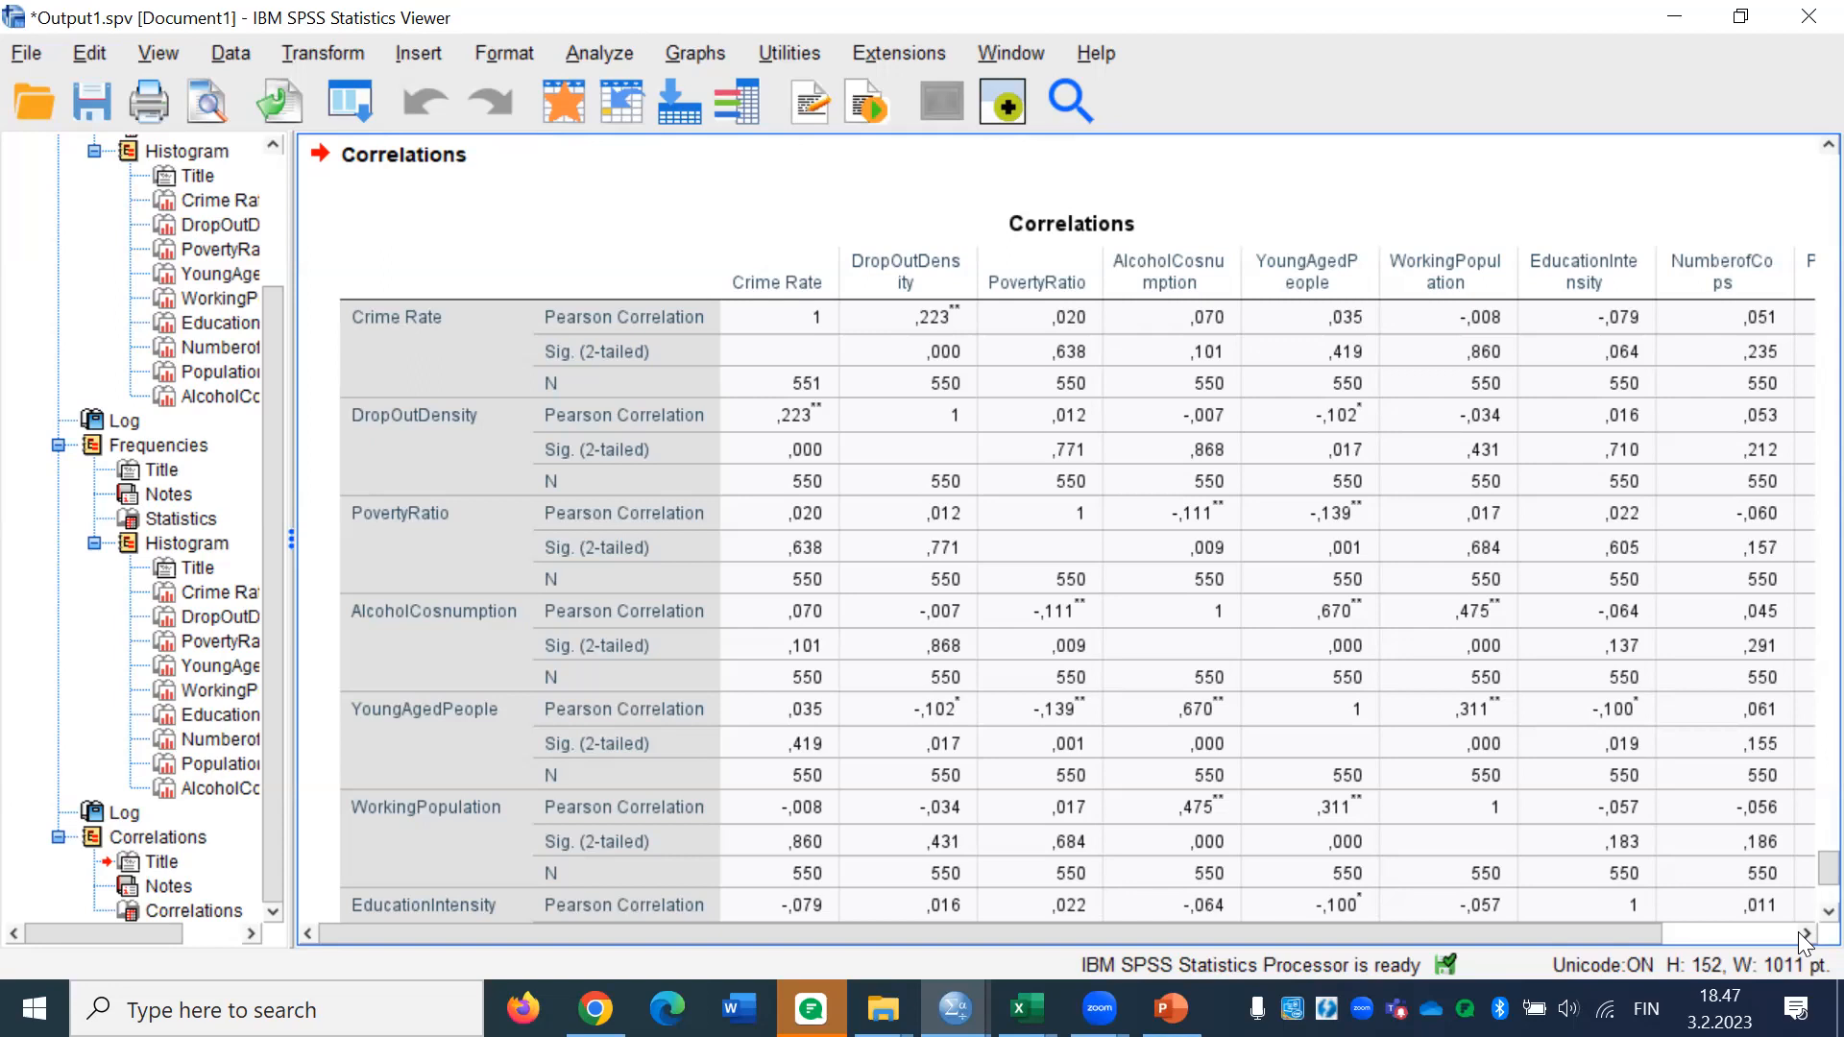
click(1140, 702)
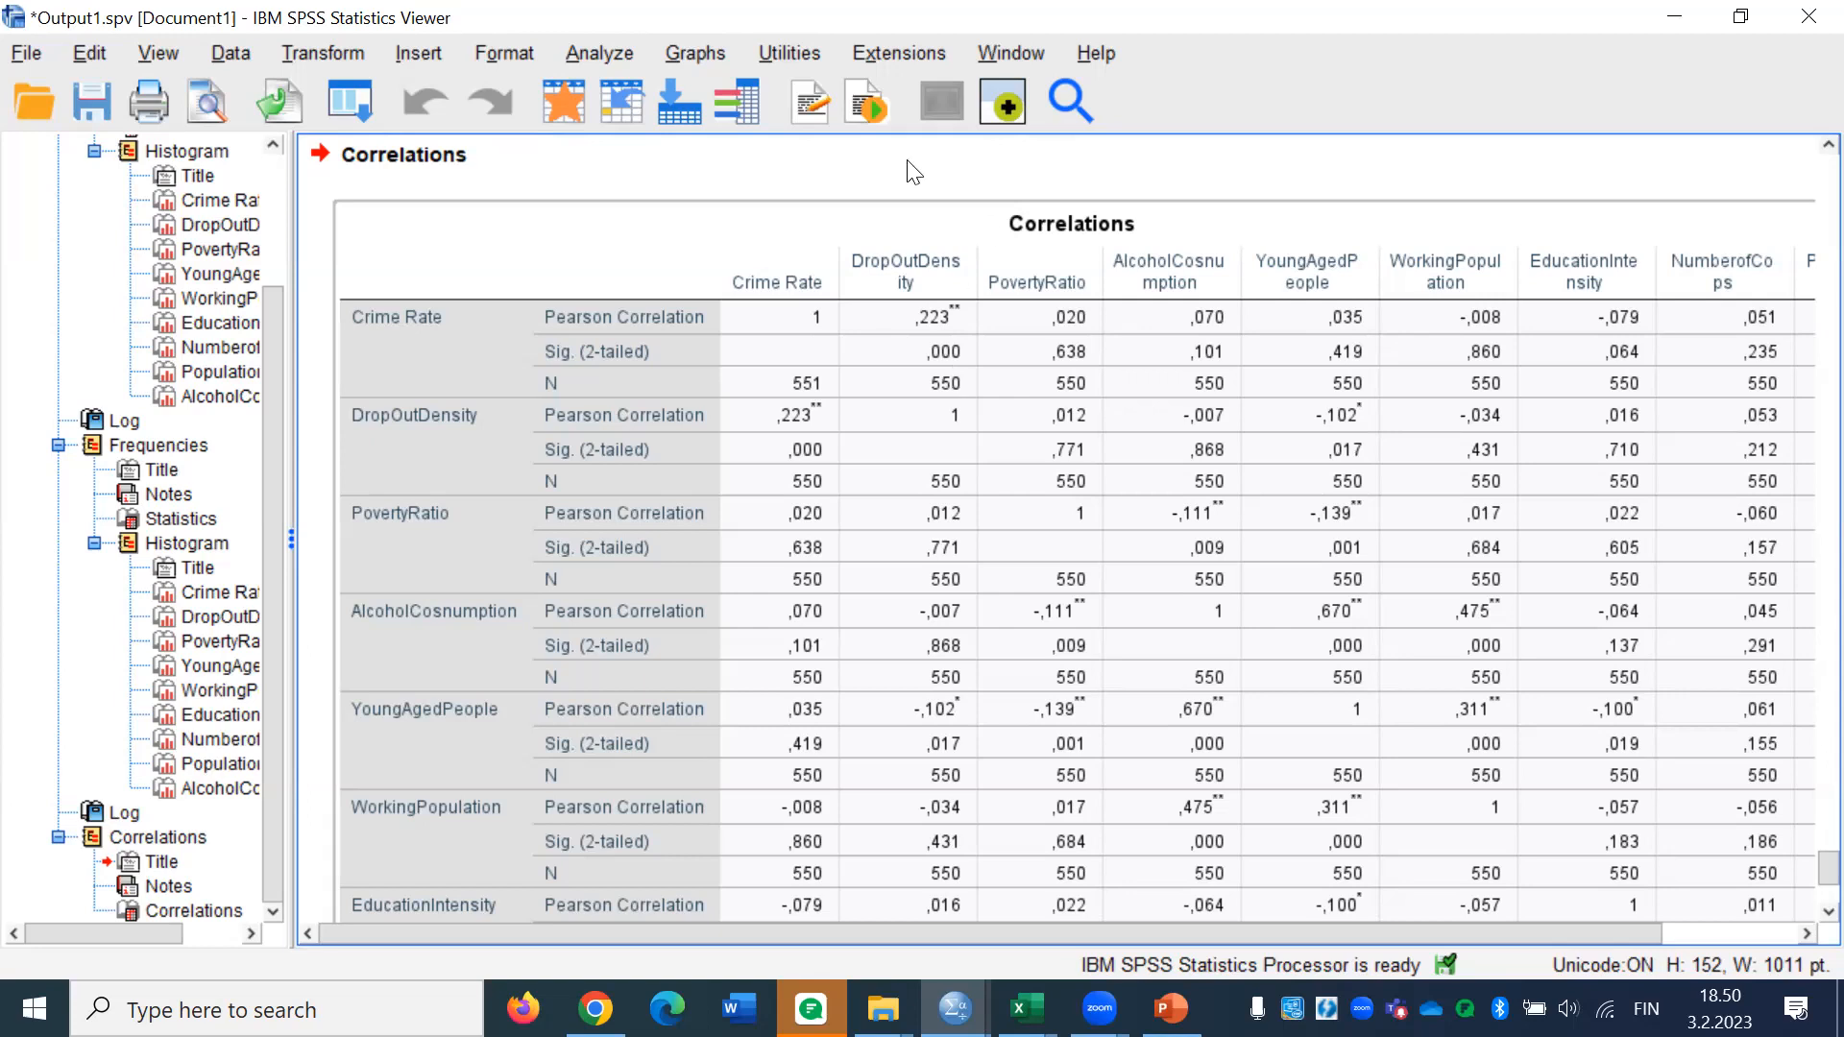
key(alt+a)
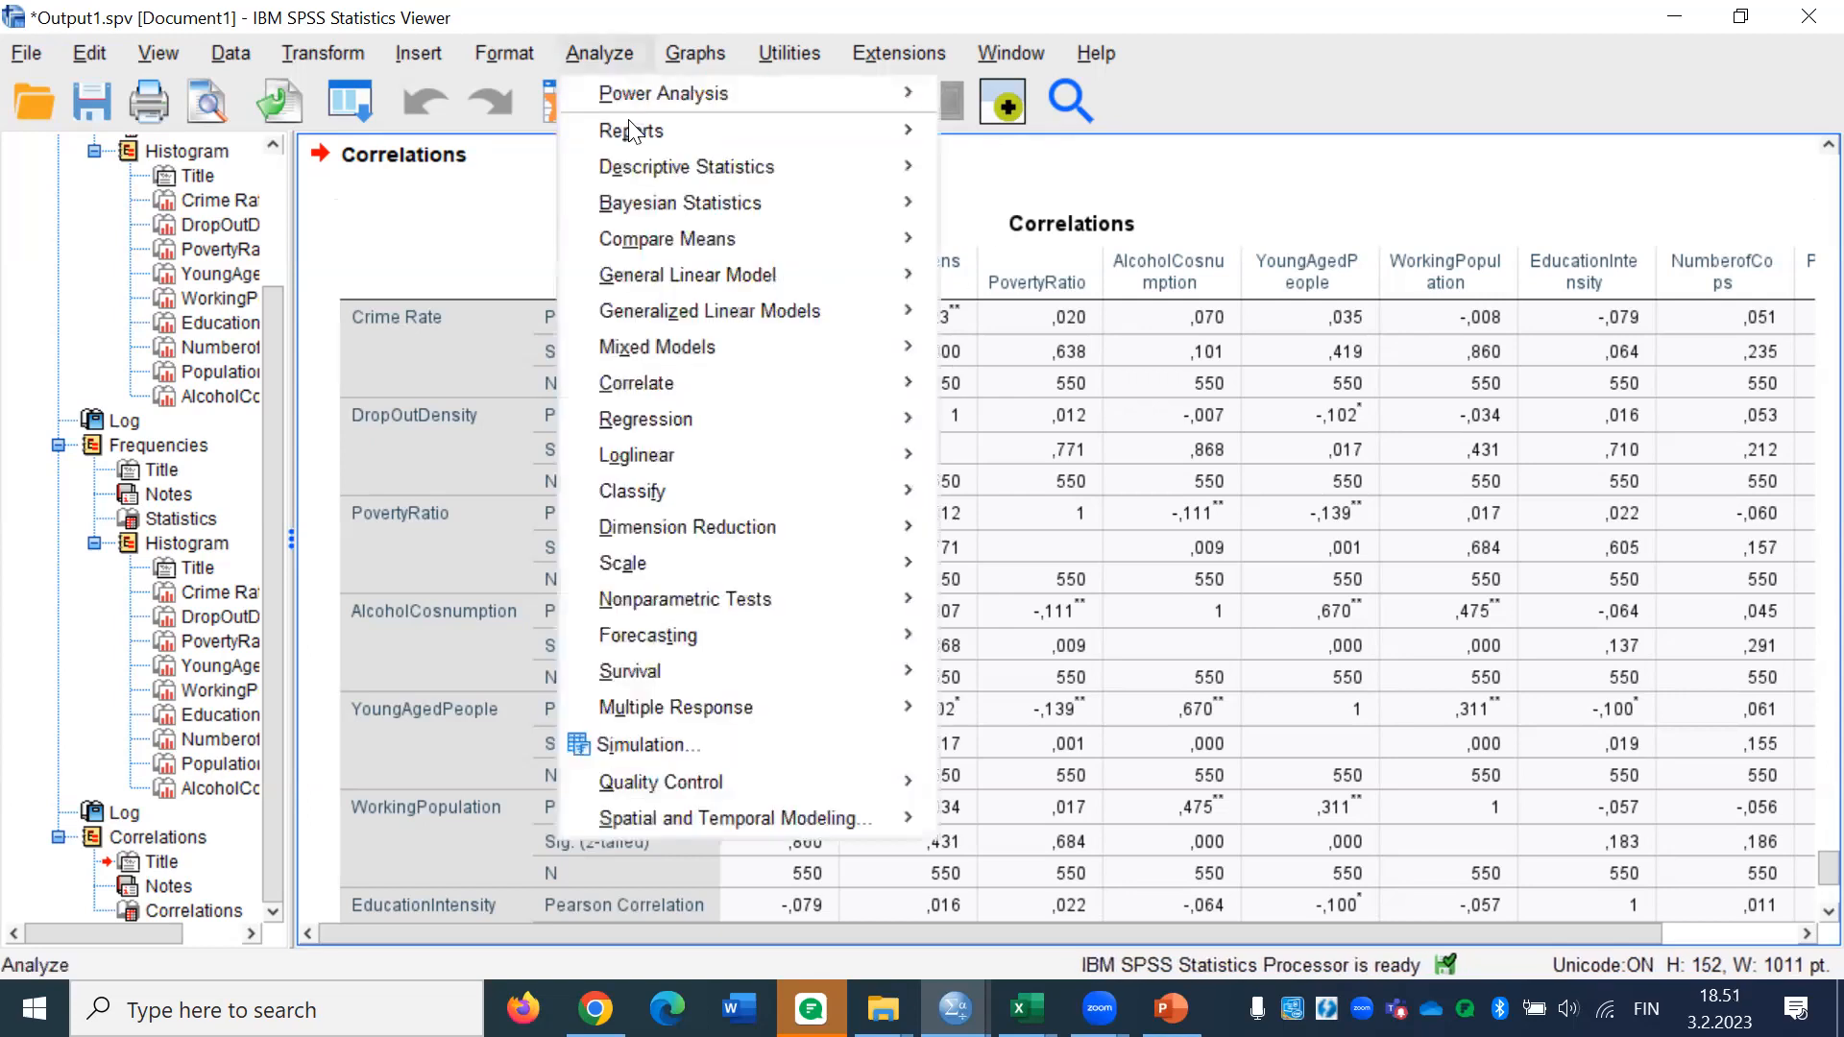
key(Right)
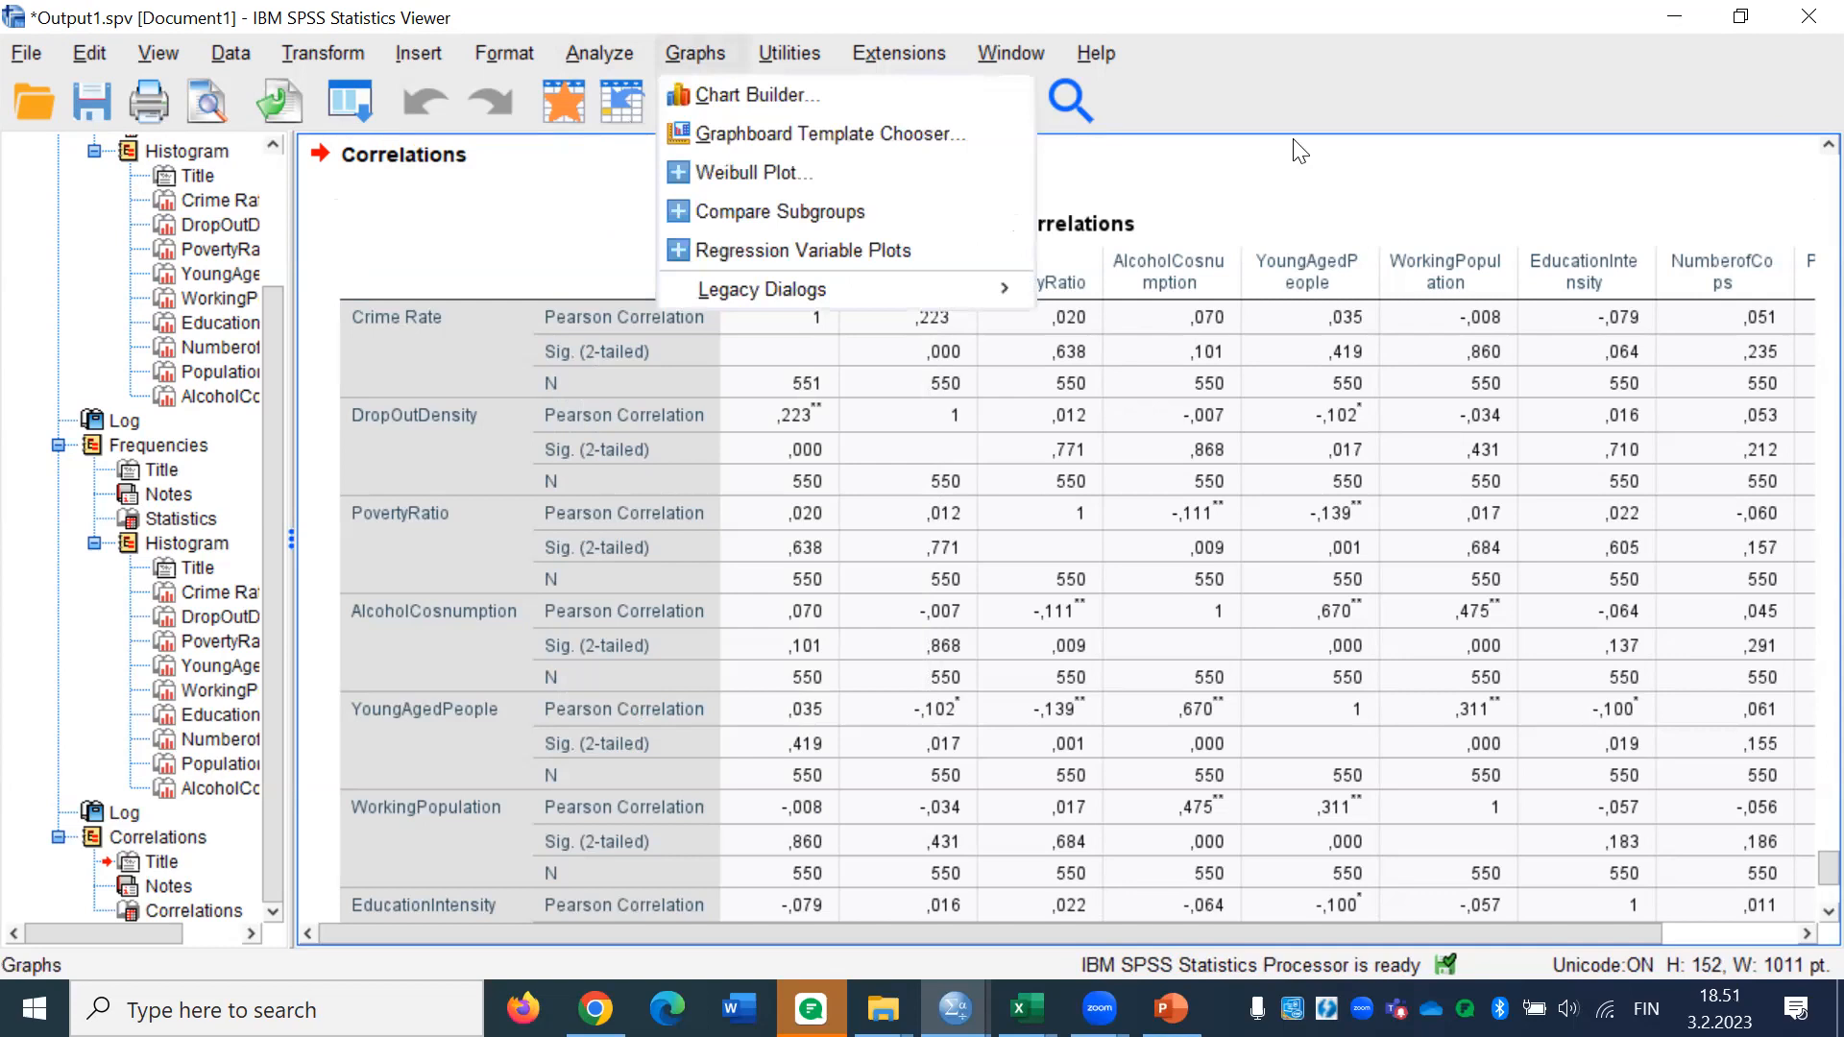
key(Right)
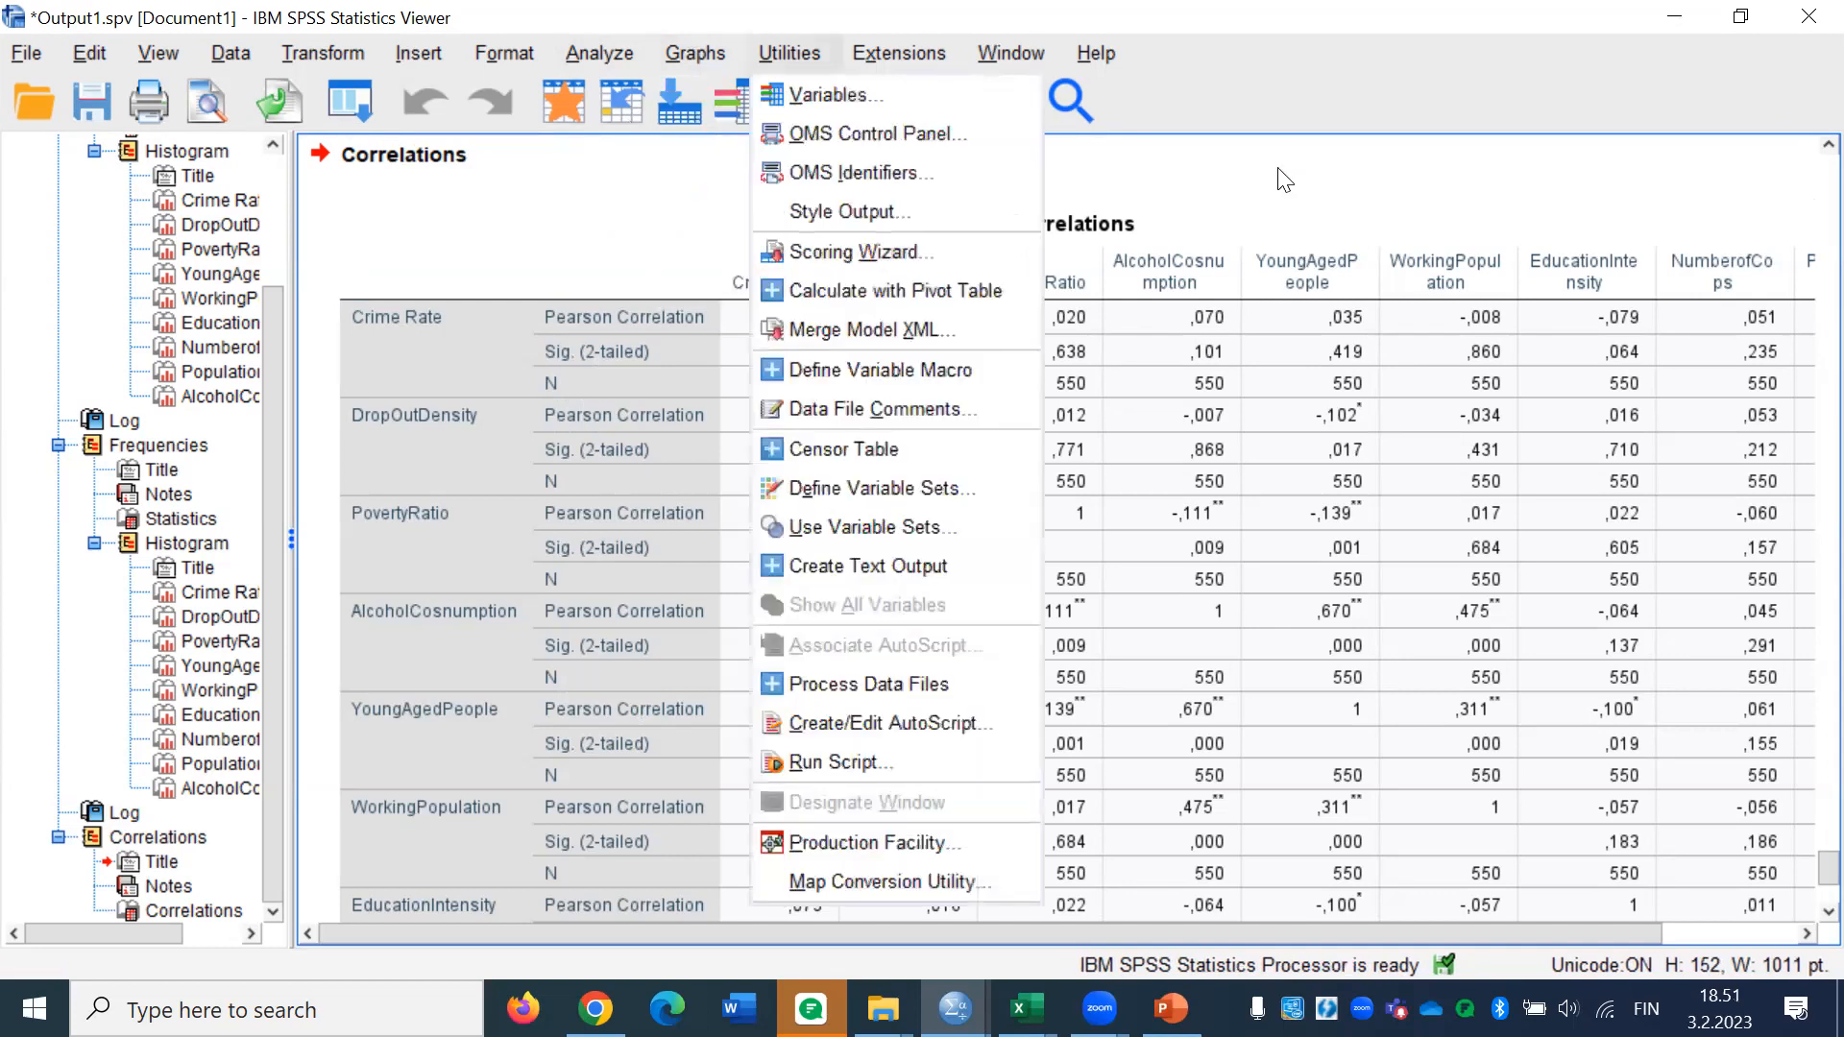
click(1028, 389)
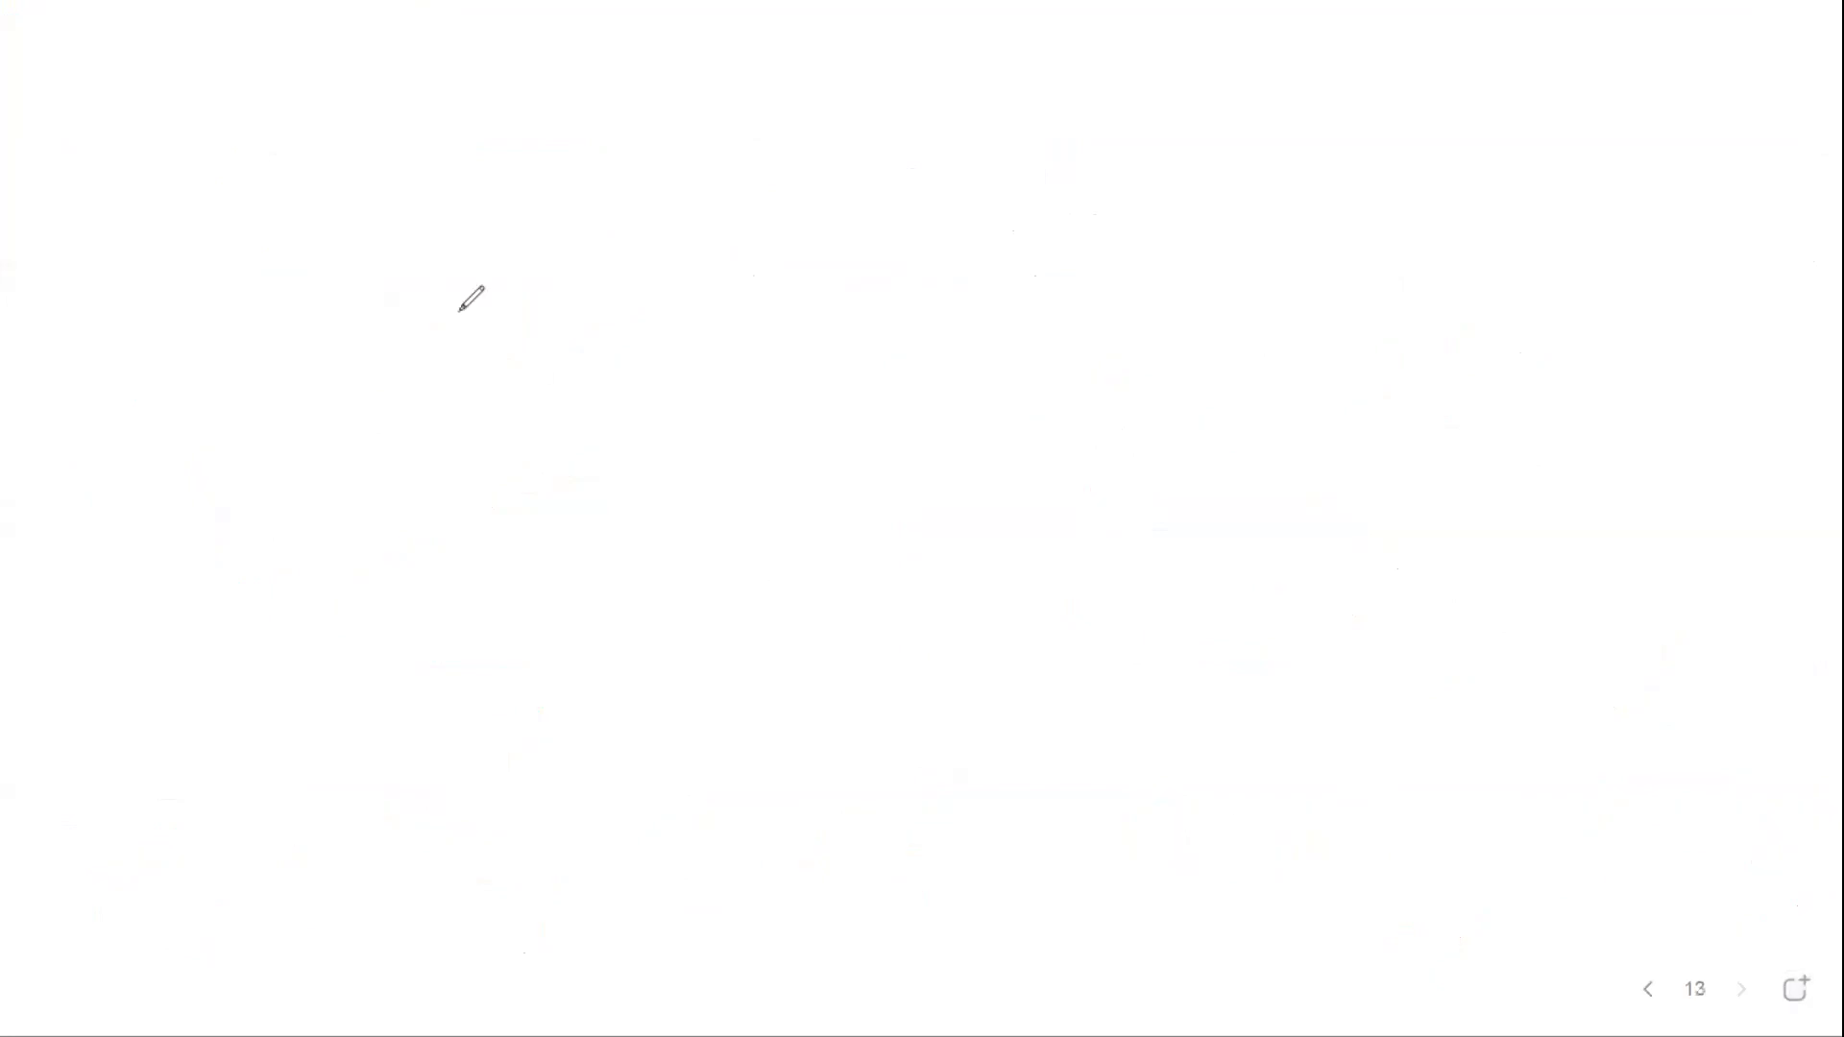
Handwrite the heading "Significance" in red on the blank whiteboard page and draw a long vertical dividing line after it
mouse_move(461, 296)
mouse_down()
mouse_move(461, 329)
mouse_move(379, 382)
mouse_up()
drag(528, 329, 545, 389)
mouse_move(603, 330)
mouse_down()
mouse_move(576, 348)
mouse_move(605, 491)
mouse_move(649, 350)
mouse_move(680, 403)
mouse_move(719, 399)
mouse_up()
drag(807, 286, 776, 419)
drag(809, 347, 739, 377)
drag(825, 379, 842, 441)
mouse_move(903, 367)
mouse_down()
mouse_move(985, 434)
mouse_move(1080, 432)
mouse_up()
mouse_move(1135, 351)
mouse_down()
mouse_move(1105, 405)
mouse_move(1239, 408)
mouse_up()
drag(1262, 285, 1284, 885)
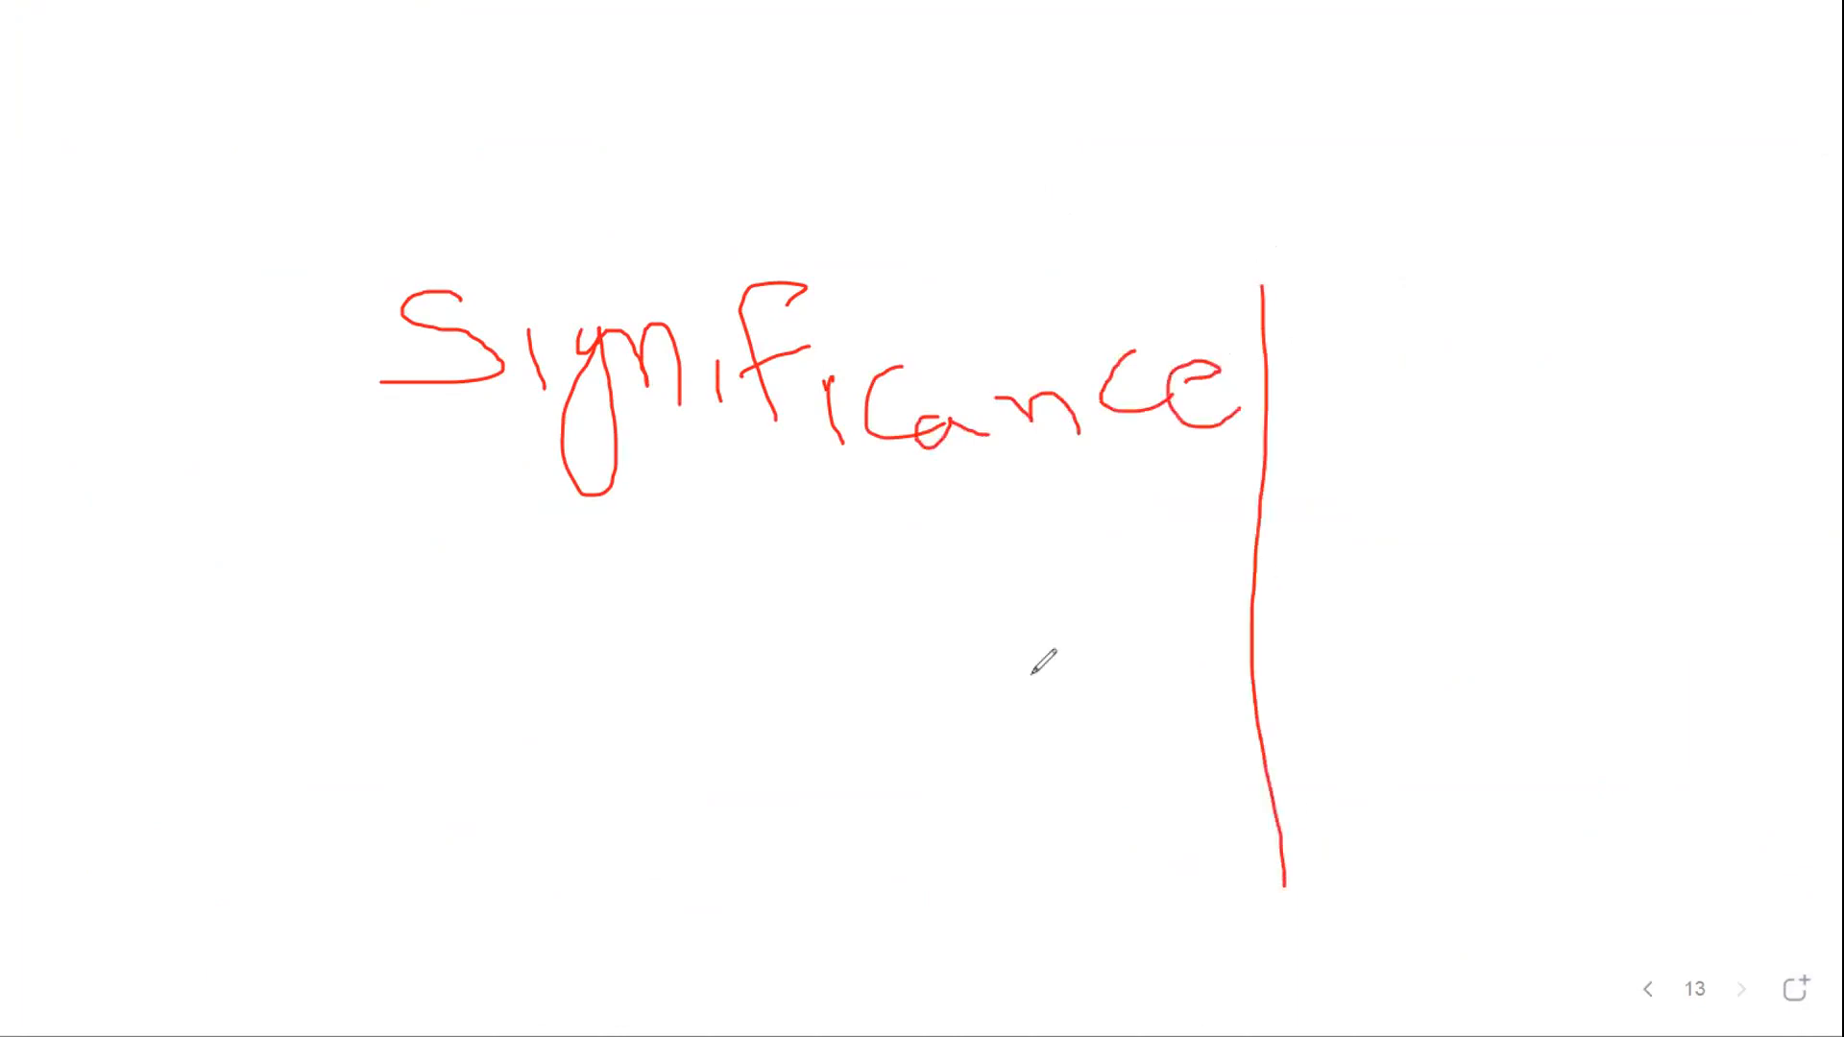
Write 0% beneath the Significance heading and add the heading "Confidence" on the other side of the dividing line
mouse_move(855, 490)
mouse_down()
mouse_move(841, 478)
mouse_move(858, 507)
mouse_up()
mouse_move(914, 596)
mouse_down()
mouse_move(1020, 441)
mouse_move(943, 498)
mouse_move(1048, 512)
mouse_up()
mouse_move(1383, 280)
mouse_down()
mouse_move(1374, 394)
mouse_move(1480, 288)
mouse_move(1505, 338)
mouse_up()
mouse_move(1558, 276)
mouse_down()
mouse_move(1592, 393)
mouse_move(1602, 323)
mouse_move(1621, 384)
mouse_up()
click(1610, 394)
mouse_move(1691, 259)
mouse_down()
mouse_move(1649, 355)
mouse_move(1783, 348)
mouse_move(1836, 430)
mouse_up()
Write the calculation 100% - 0% = 100% beneath the Confidence heading
mouse_move(1280, 492)
mouse_down()
mouse_move(1303, 577)
mouse_move(1427, 494)
mouse_move(1458, 571)
mouse_up()
drag(1455, 494, 1515, 518)
mouse_move(1296, 499)
mouse_down()
mouse_move(1287, 510)
mouse_move(1344, 485)
mouse_up()
drag(1415, 403, 1354, 524)
drag(1351, 459, 1364, 449)
mouse_move(1538, 540)
mouse_down()
mouse_move(1601, 523)
mouse_move(1574, 564)
mouse_move(1637, 444)
mouse_move(1731, 468)
mouse_up()
mouse_move(1753, 612)
mouse_down()
mouse_move(1788, 426)
mouse_move(1770, 449)
mouse_up()
click(1745, 448)
mouse_move(1792, 555)
mouse_down()
mouse_move(1809, 565)
mouse_move(1818, 544)
mouse_up()
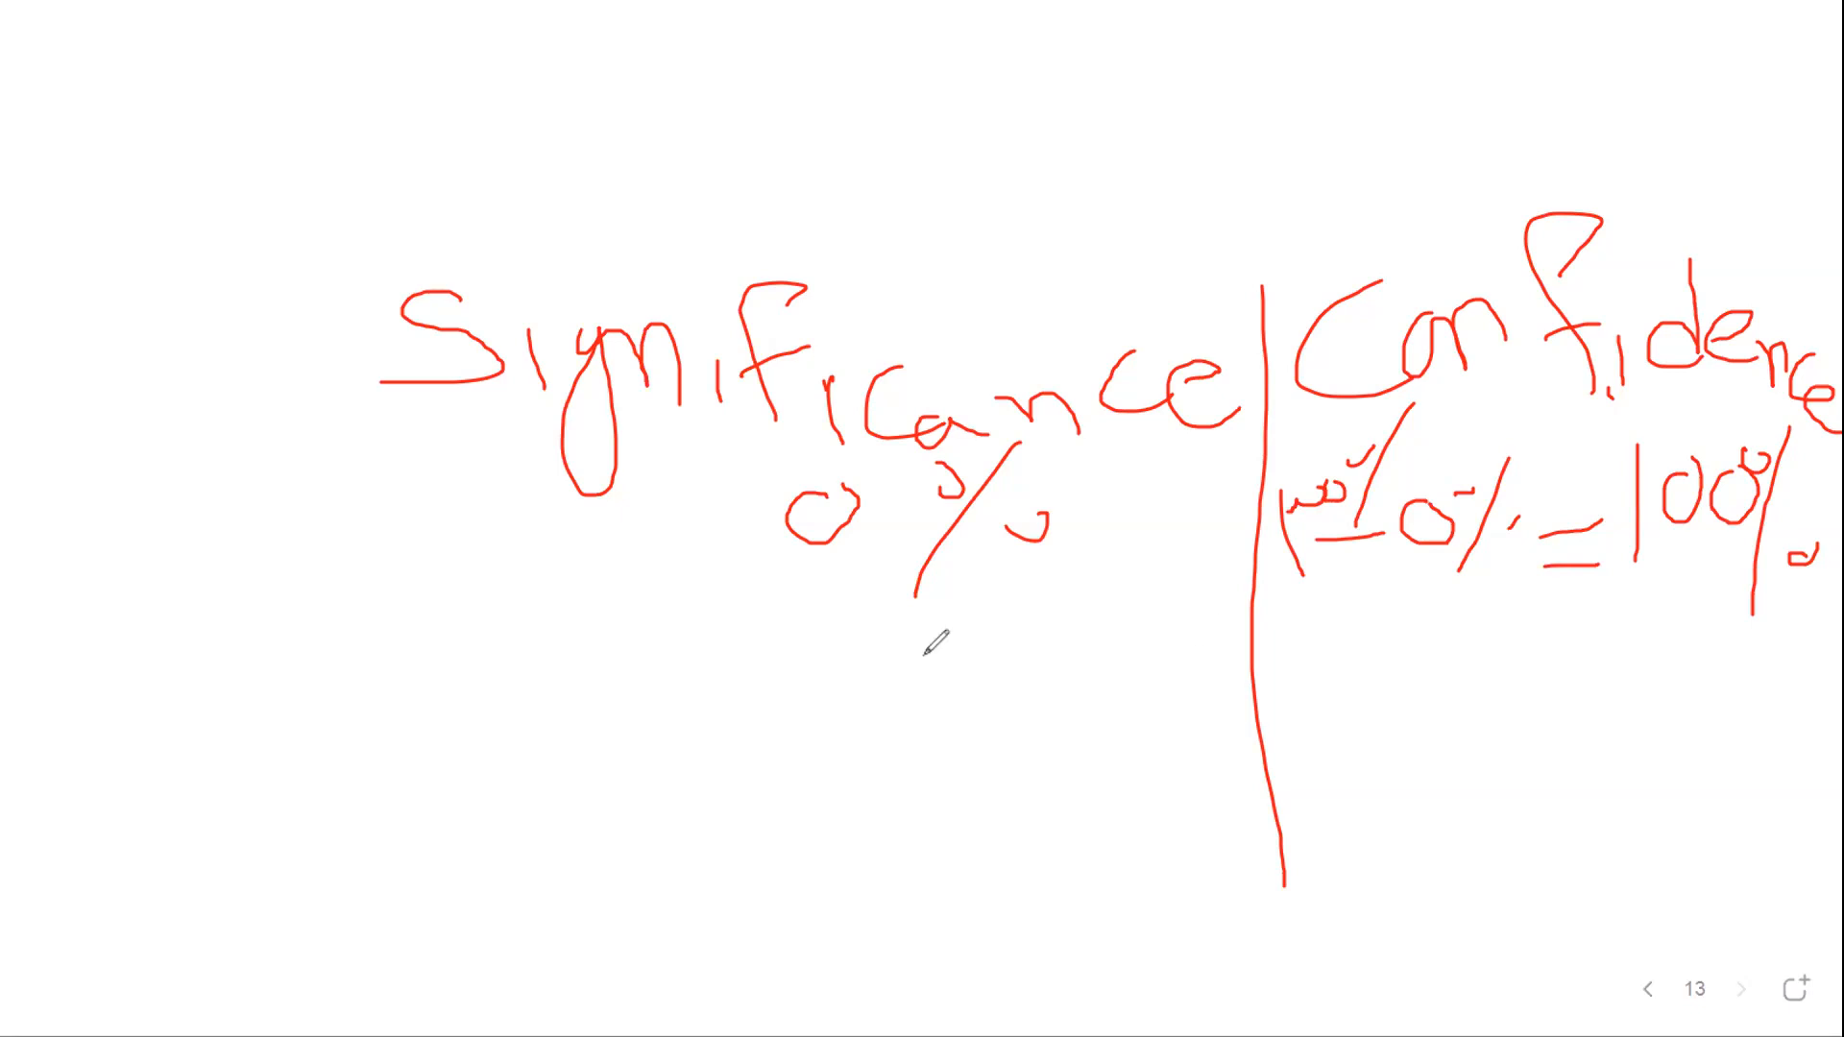
Add a second row with 1% under Significance and 99% under Confidence
mouse_move(622, 614)
mouse_down()
mouse_move(648, 603)
mouse_move(623, 611)
mouse_move(653, 660)
mouse_up()
drag(746, 618, 743, 664)
drag(845, 567, 796, 730)
drag(804, 624, 870, 649)
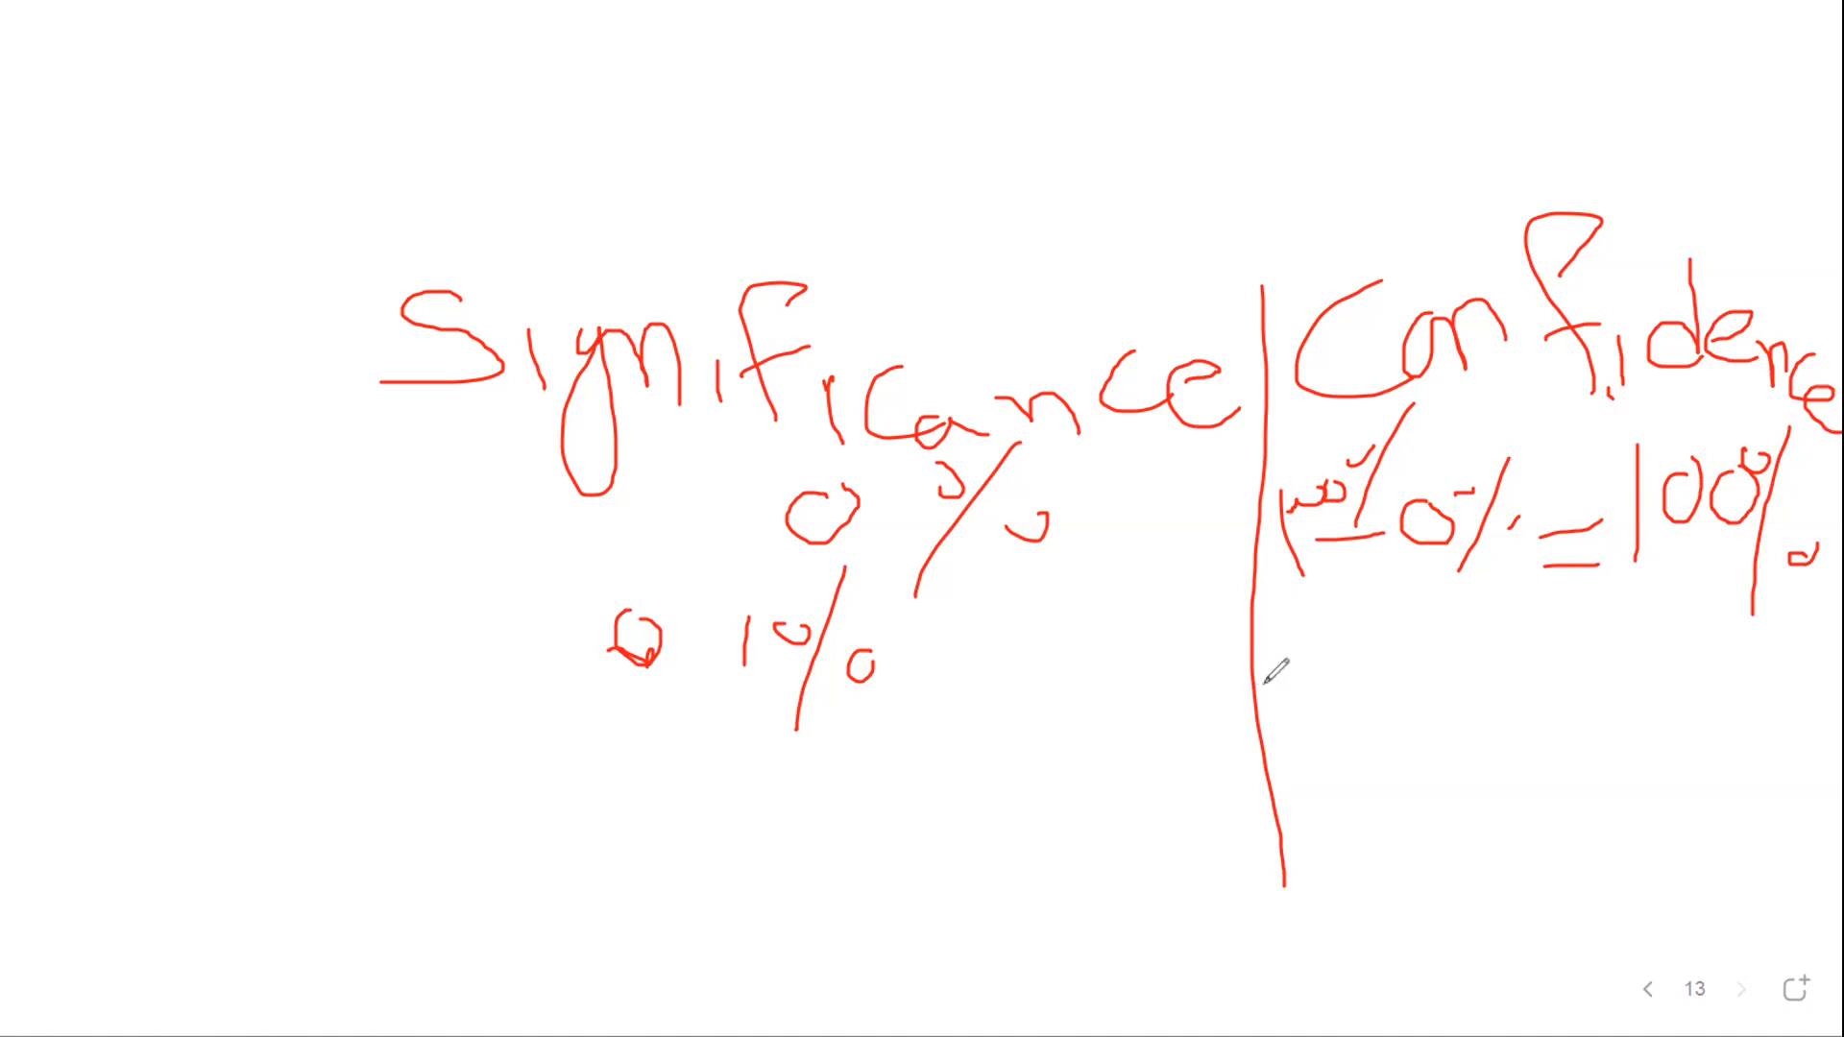
mouse_move(1420, 622)
mouse_down()
mouse_move(1372, 635)
mouse_move(1417, 627)
mouse_move(1425, 739)
mouse_up()
drag(1475, 628, 1489, 731)
drag(1654, 565, 1546, 738)
drag(1548, 624, 1583, 624)
drag(1637, 710, 1626, 698)
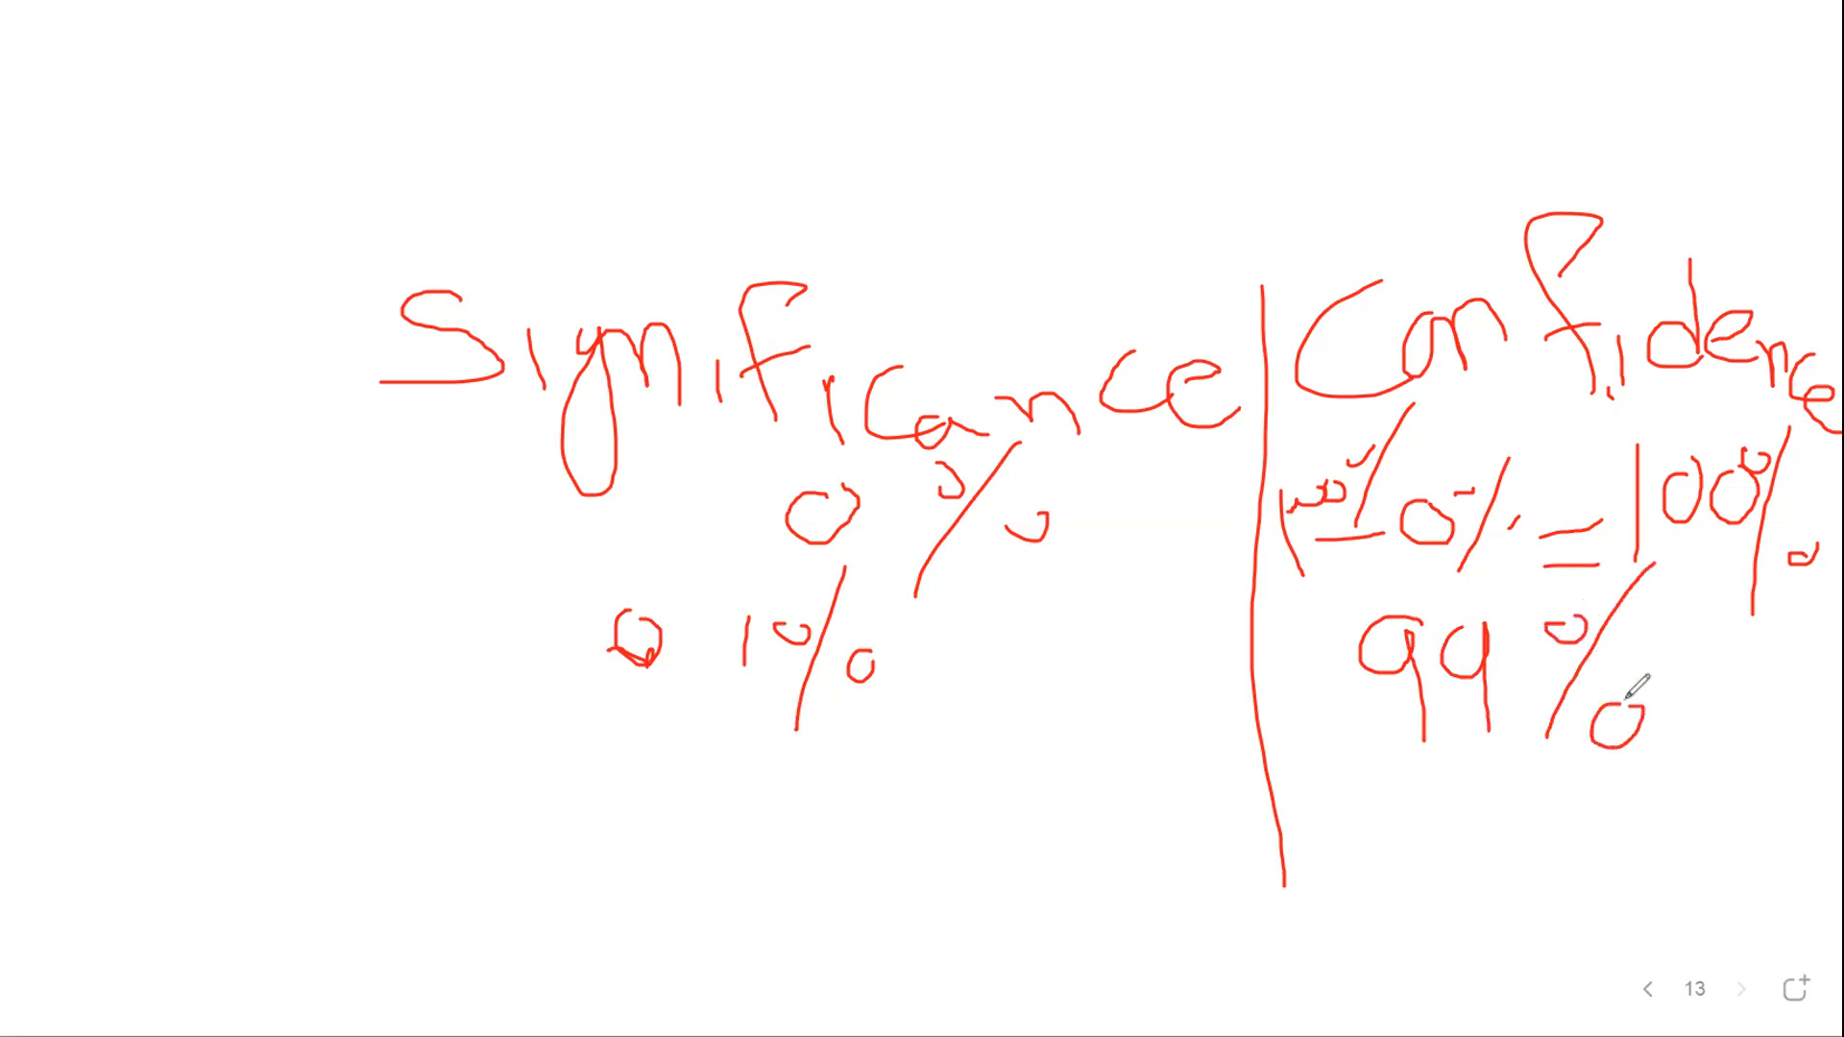